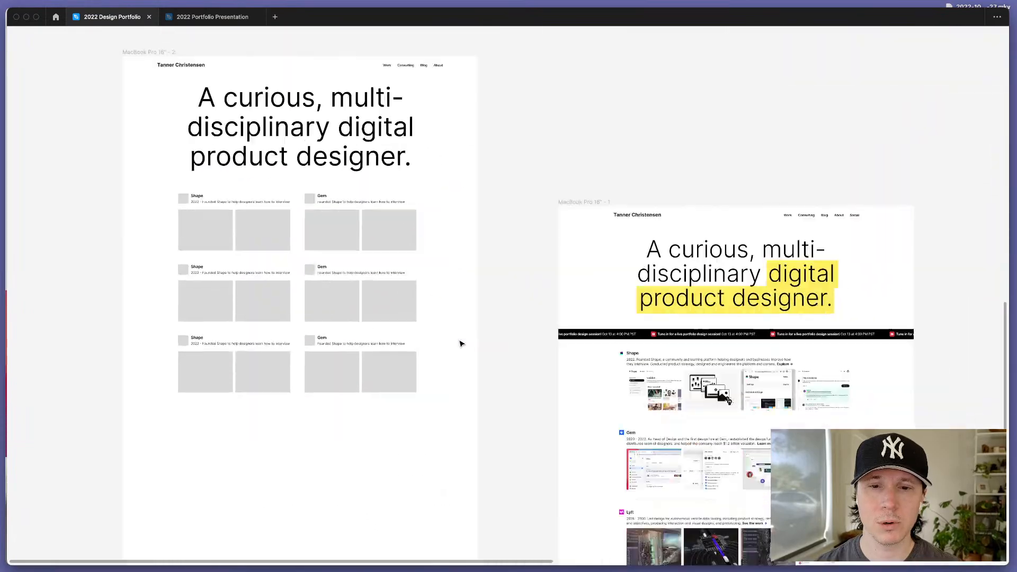
# Step: Locate the homepage mockup with the serif headline and yellow-highlighted "digital product designer" and examine its hero area
pyautogui.hscroll(5, 577, 304)
pyautogui.scroll(12, 578, 305)
pyautogui.hscroll(3, 579, 306)
pyautogui.hscroll(8, 578, 306)
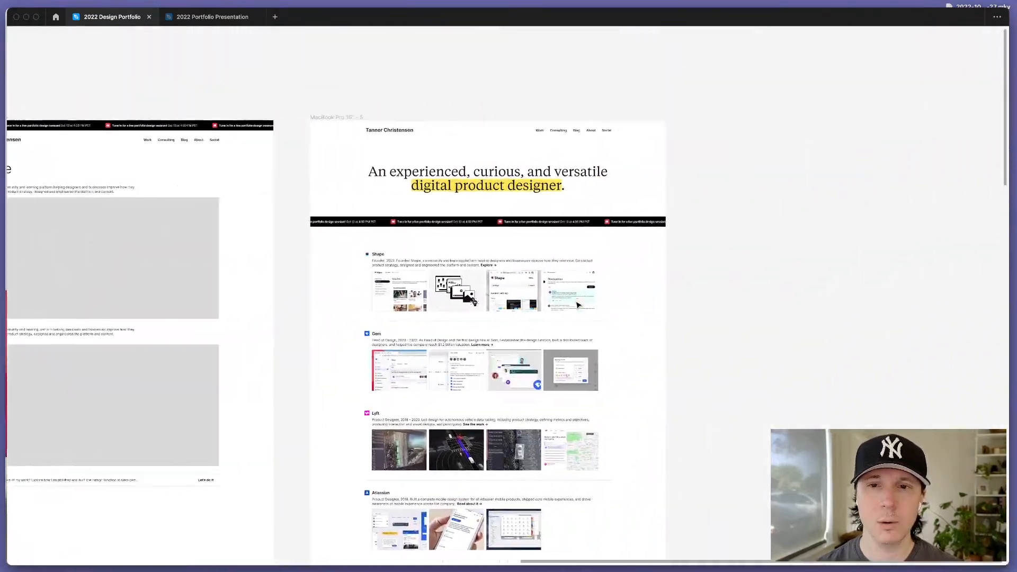
pyautogui.scroll(5, 497, 216)
pyautogui.scroll(6, 497, 216)
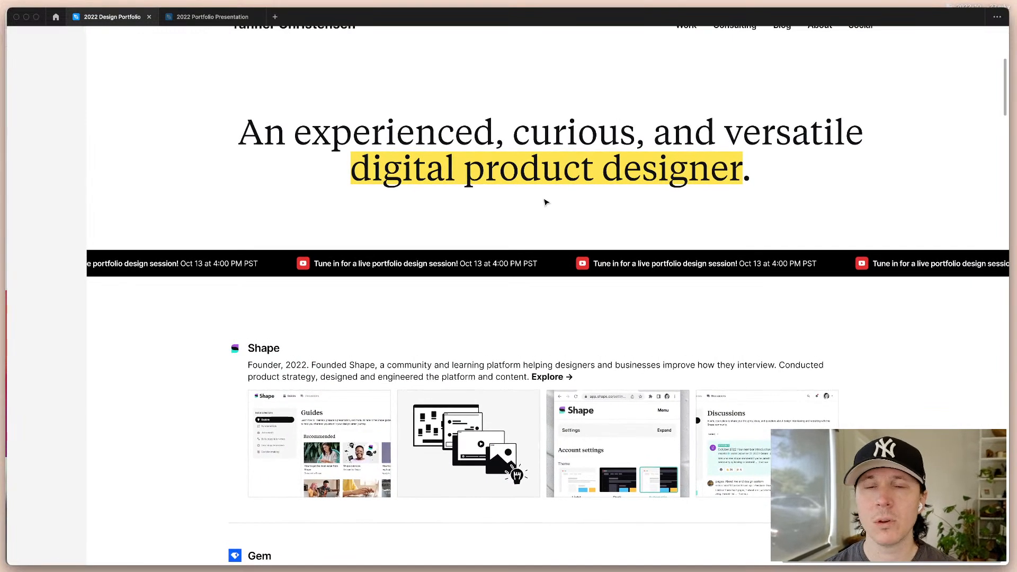
pyautogui.hscroll(2, 546, 202)
pyautogui.scroll(1, 546, 202)
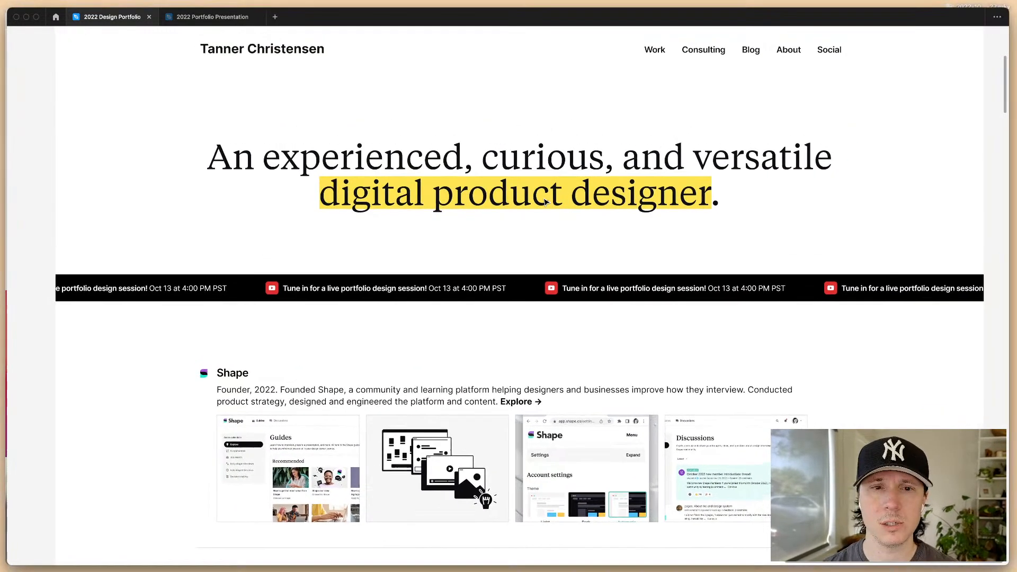
# Step: Examine the homepage mockup from the header and announcement banner through the company project sections to the Independent work grid
pyautogui.scroll(2, 545, 201)
pyautogui.scroll(-7, 689, 223)
pyautogui.scroll(-10, 690, 222)
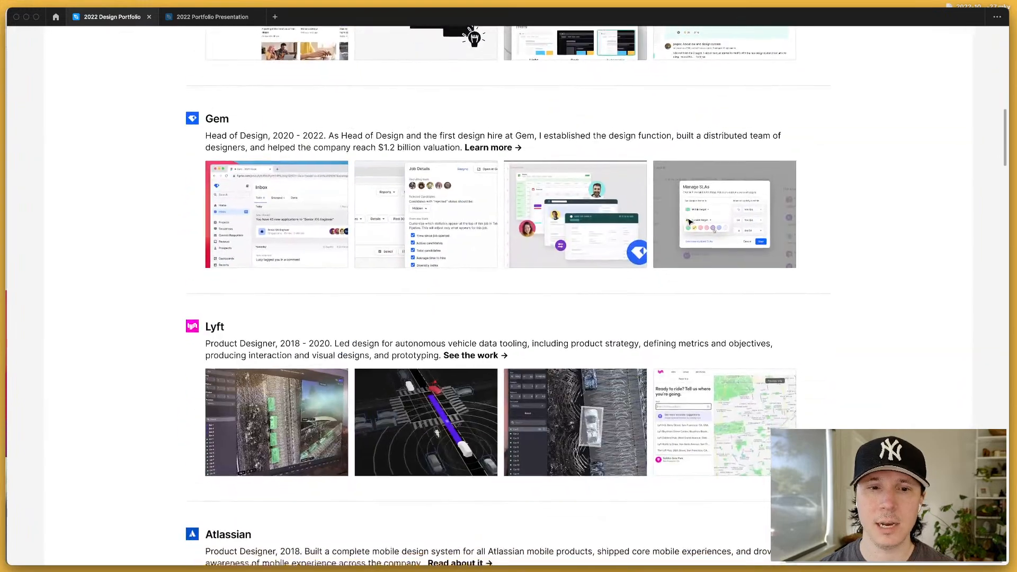
pyautogui.scroll(14, 690, 223)
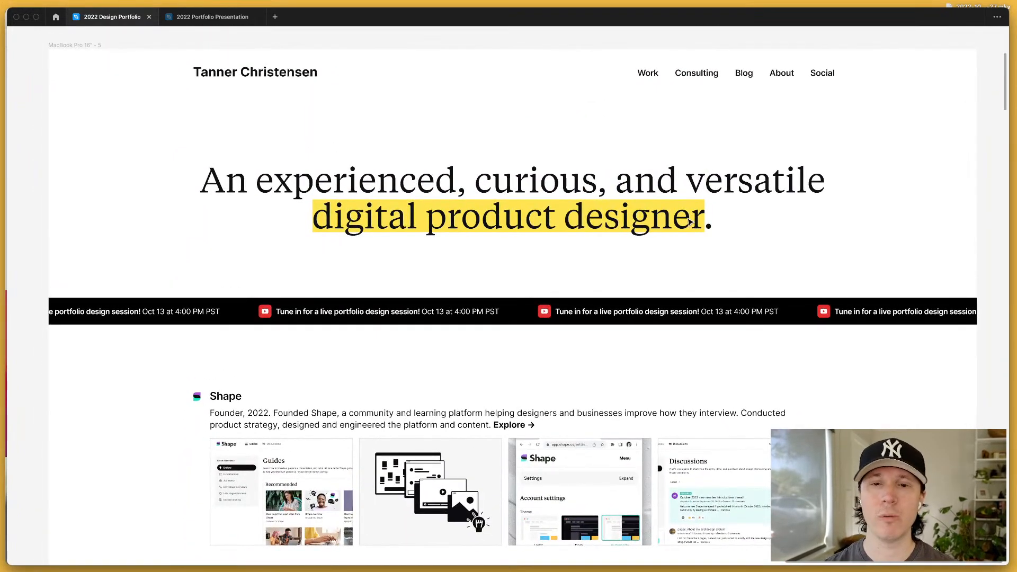
pyautogui.scroll(-5, 493, 291)
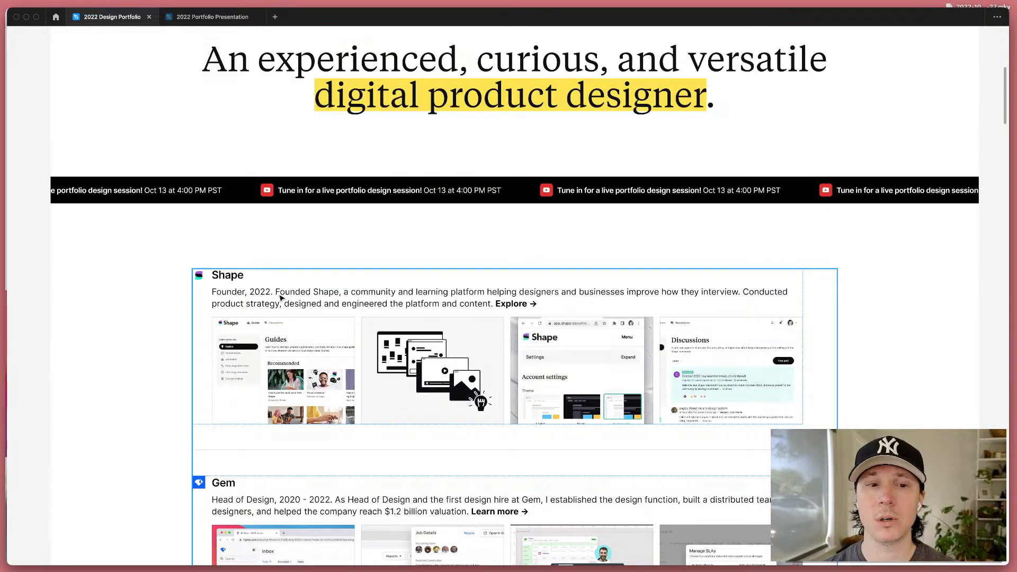
pyautogui.scroll(-2, 488, 302)
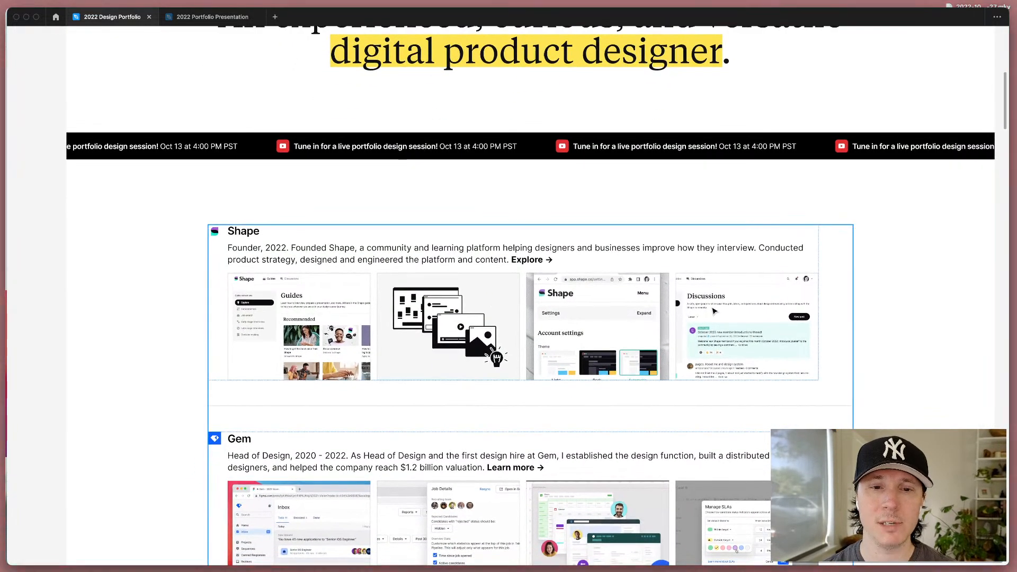
pyautogui.scroll(-20, 900, 325)
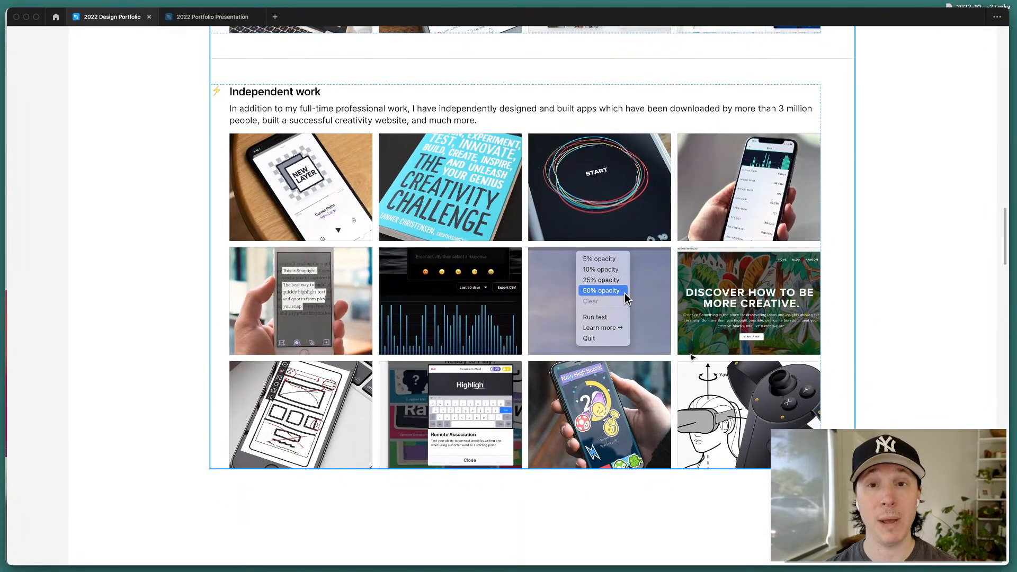
pyautogui.scroll(20, 881, 220)
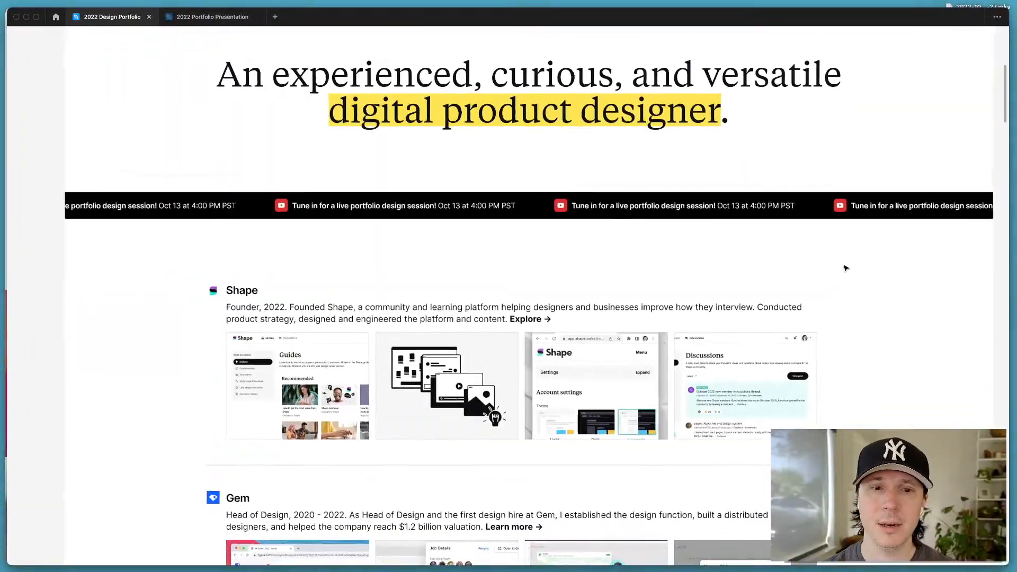
pyautogui.scroll(-1, 846, 268)
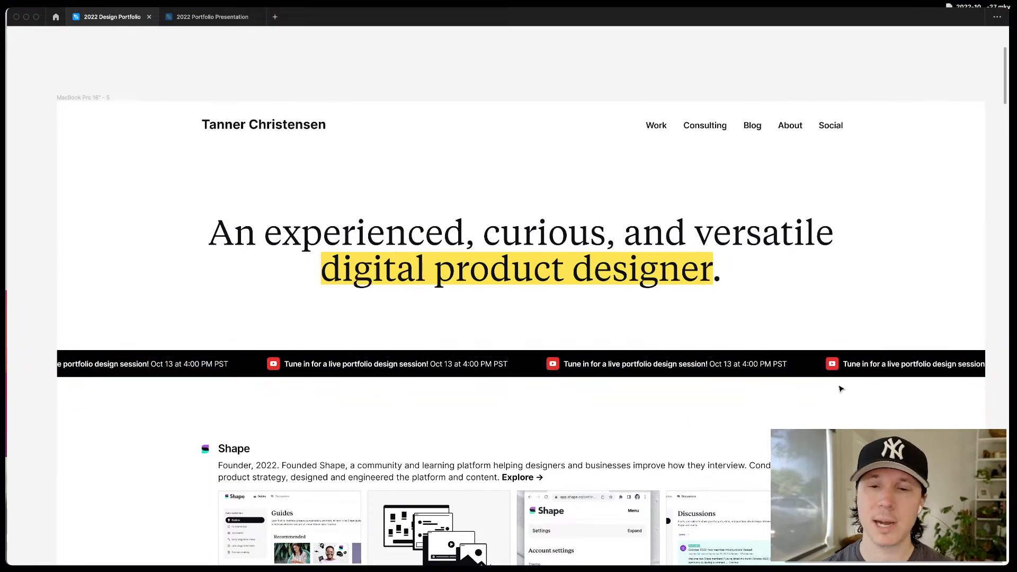
pyautogui.scroll(-2, 848, 400)
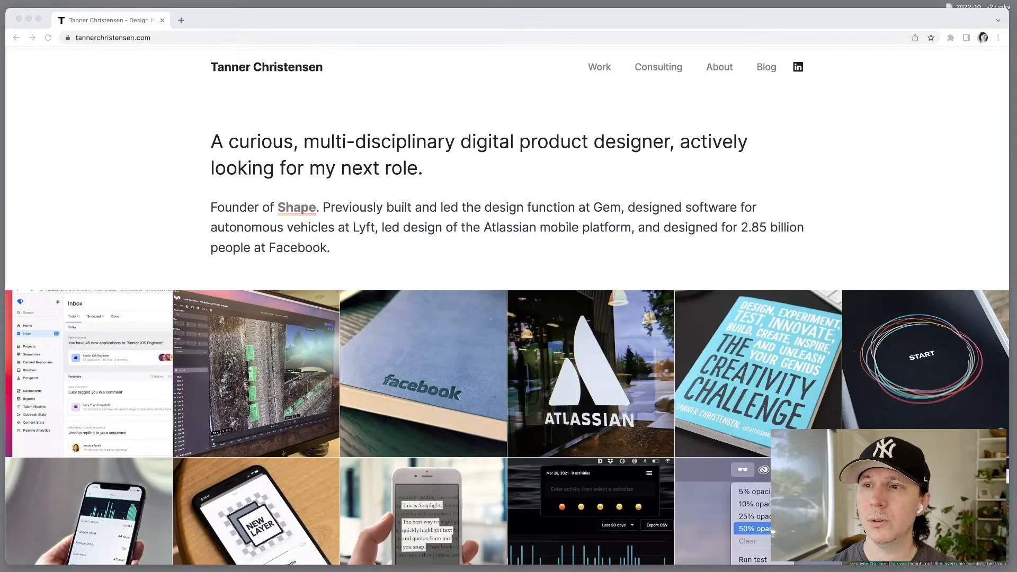
# Step: Switch to the browser and examine the current live portfolio site's introduction text and project image grid
pyautogui.click(587, 216)
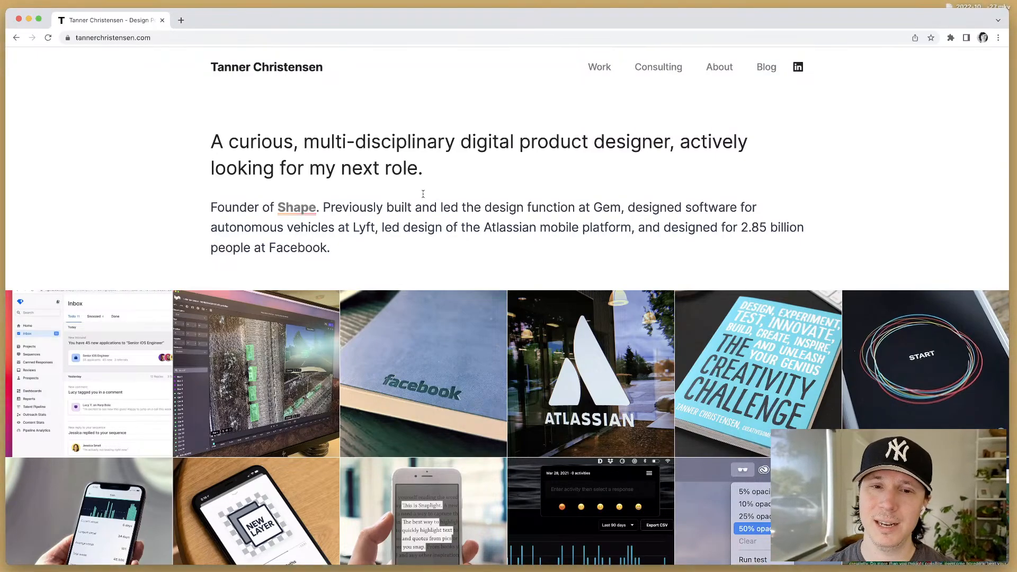
pyautogui.scroll(-15, 430, 174)
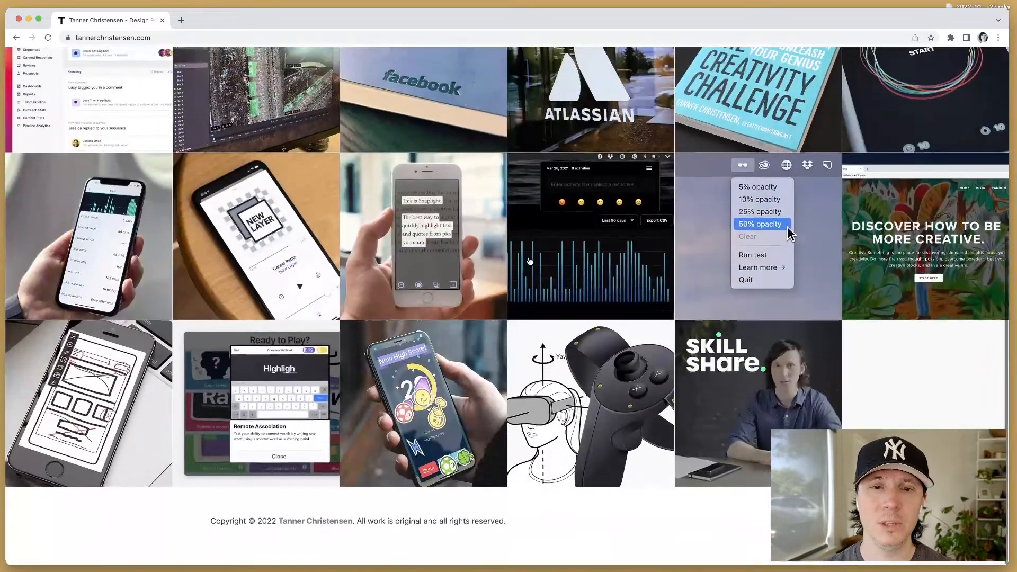
pyautogui.scroll(15, 543, 290)
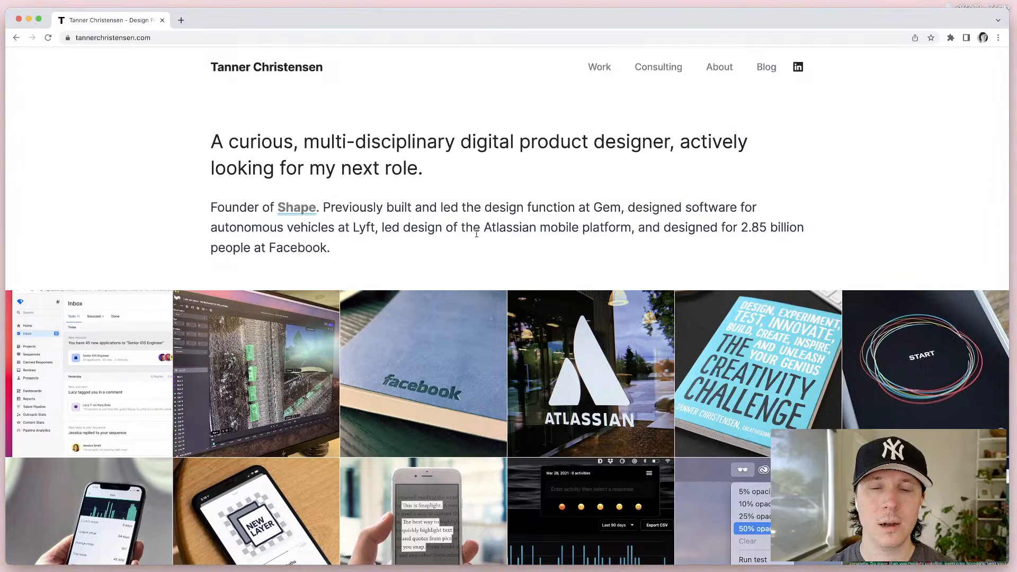
pyautogui.moveTo(432, 229); pyautogui.dragTo(613, 274)
pyautogui.click(541, 244)
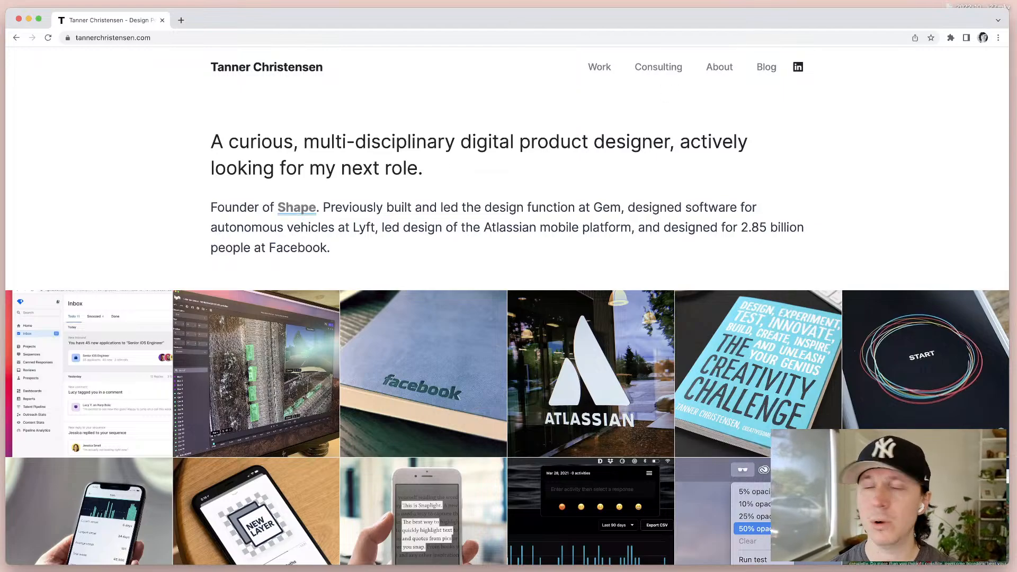
pyautogui.click(313, 251)
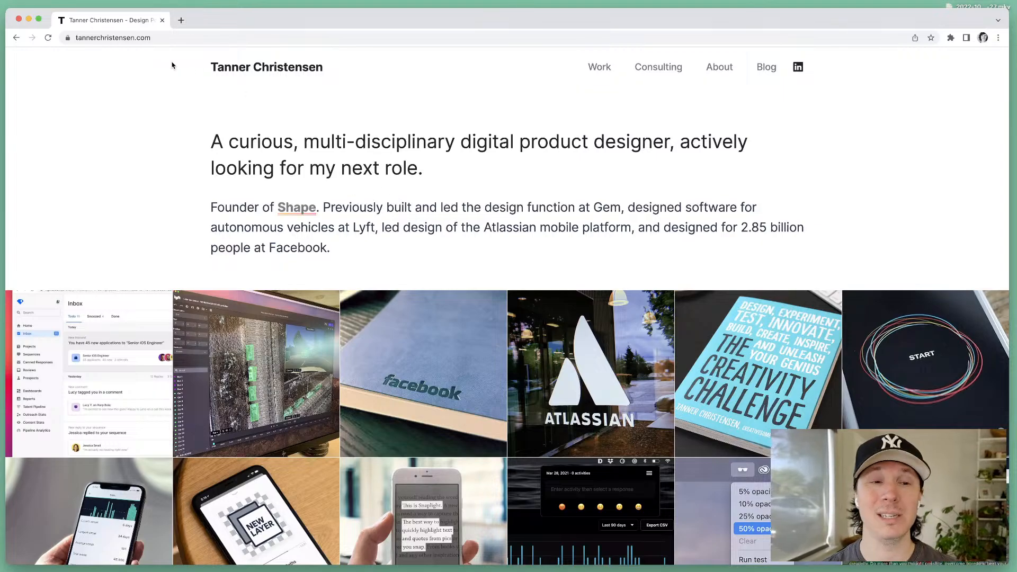
# Step: Go to the Webflow dashboard and open the tannerc.com site for editing
pyautogui.click(164, 36)
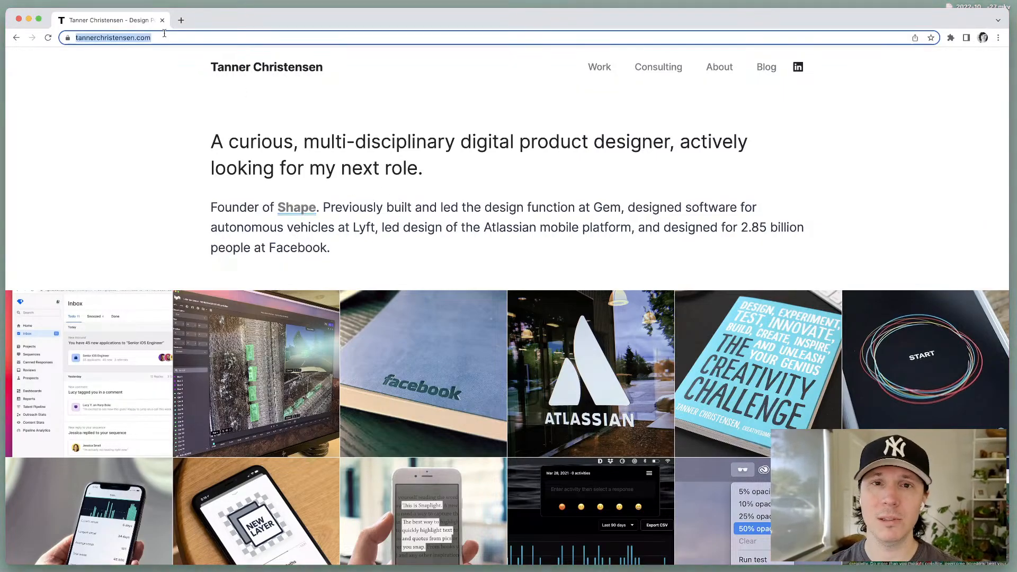
pyautogui.write('web')
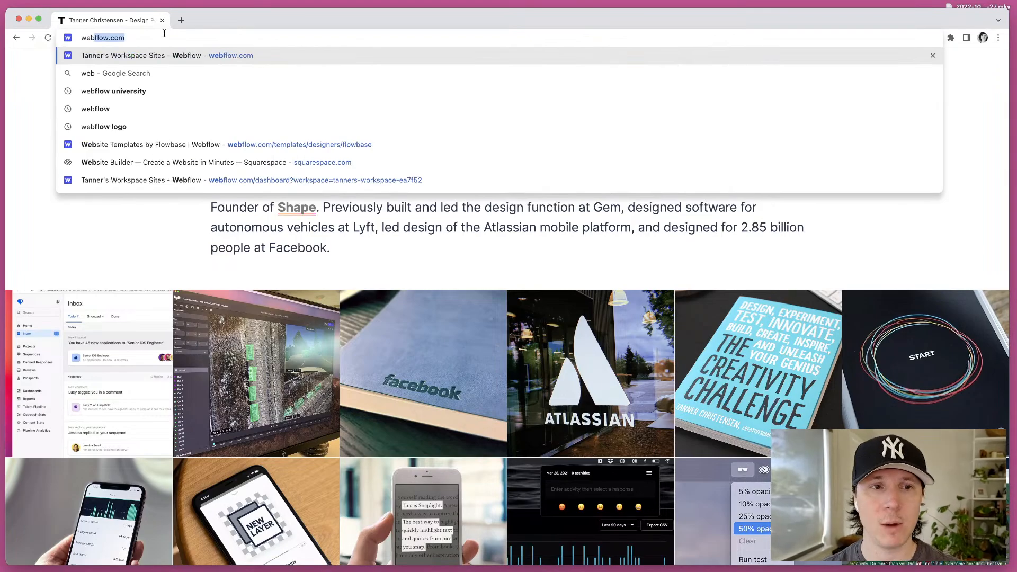
pyautogui.press('Return')
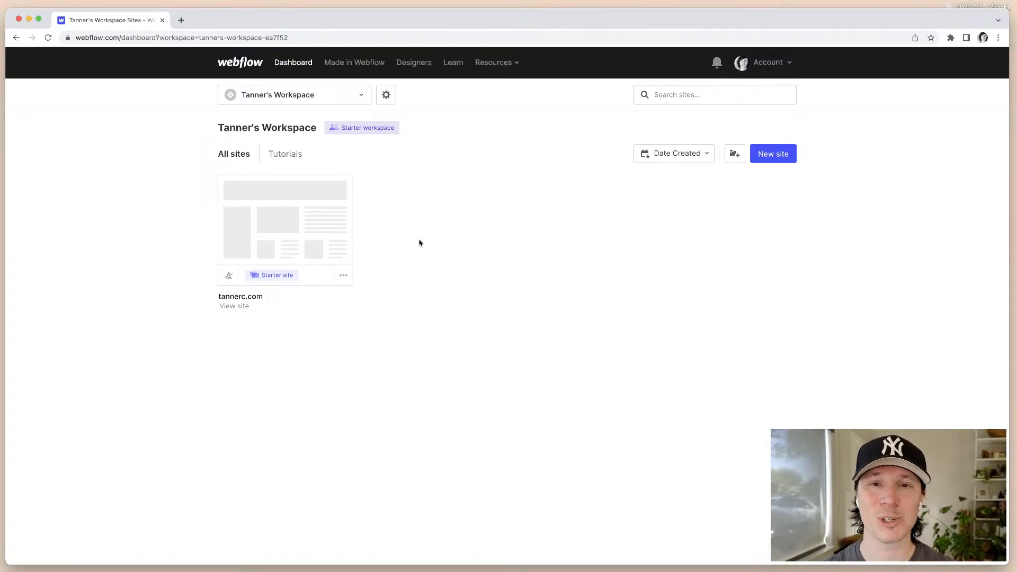
pyautogui.click(236, 223)
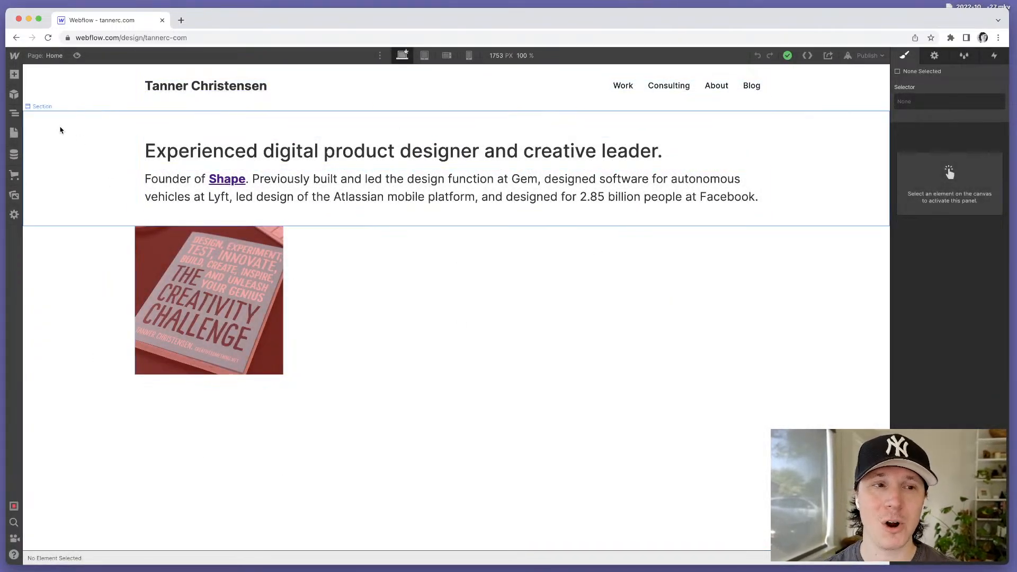
# Step: Delete the work-grid block holding the book cover image from the Home page and select the navbar section
pyautogui.click(13, 113)
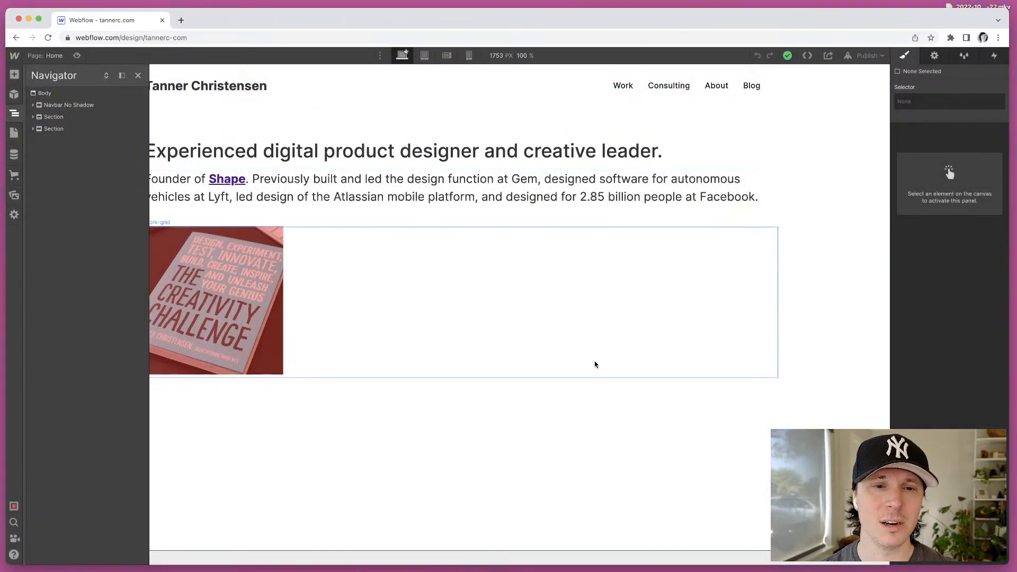
pyautogui.click(381, 341)
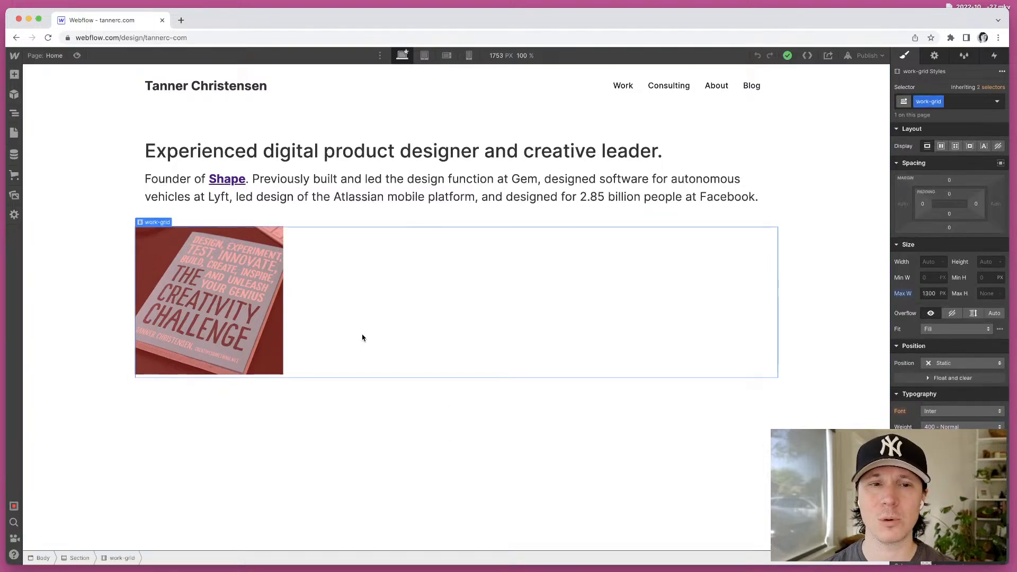
pyautogui.press('Delete')
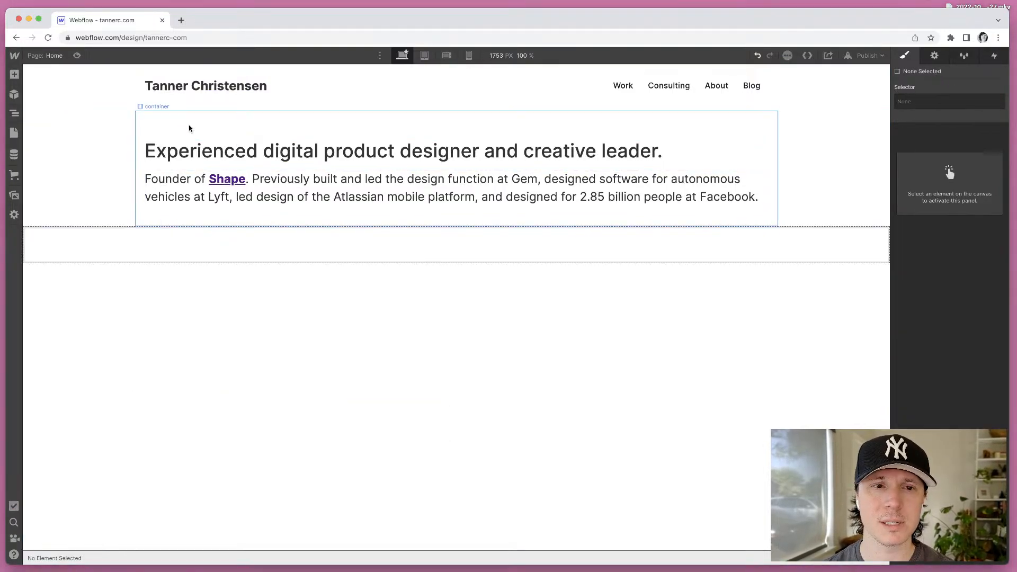
pyautogui.click(87, 97)
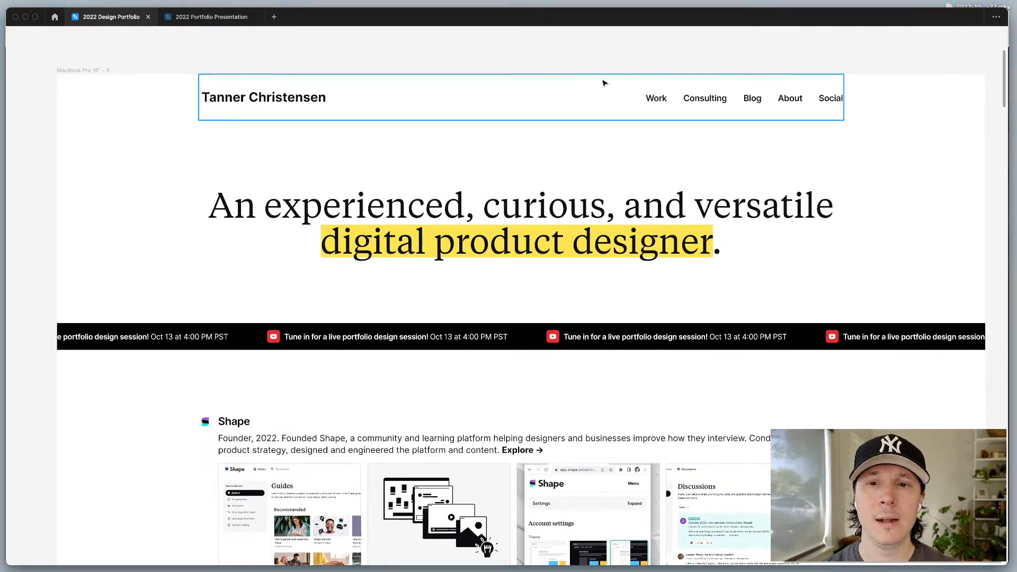
# Step: Examine the Figma homepage mockup's header navigation links, banner and project sections as reference for the build
pyautogui.hscroll(2, 570, 104)
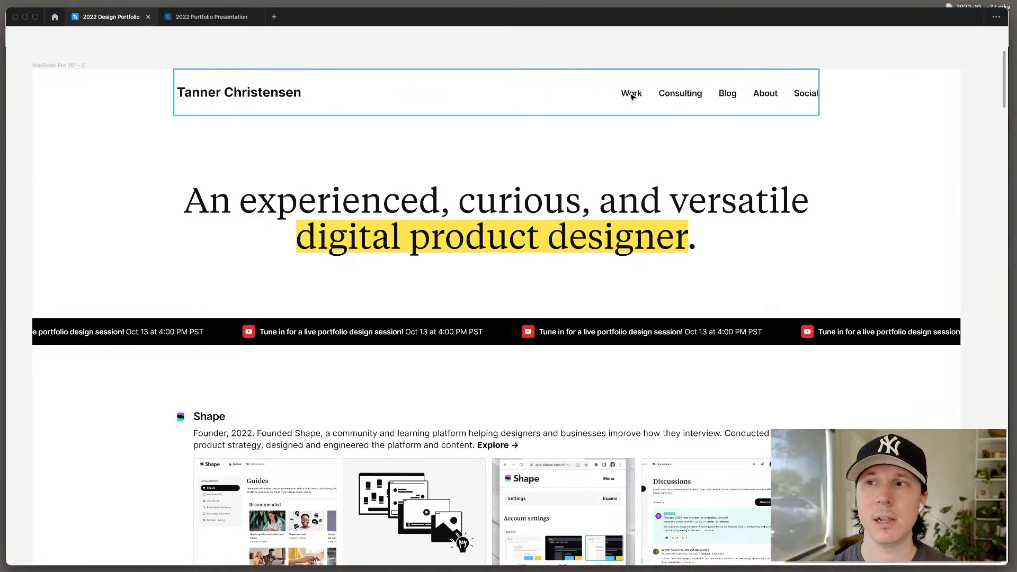
pyautogui.hscroll(1, 625, 93)
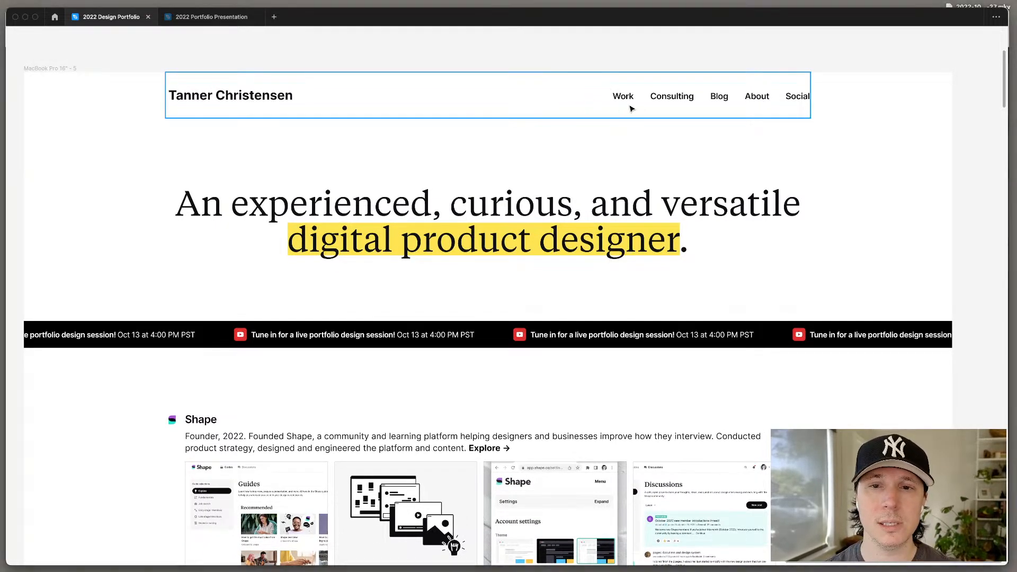
pyautogui.scroll(-5, 662, 99)
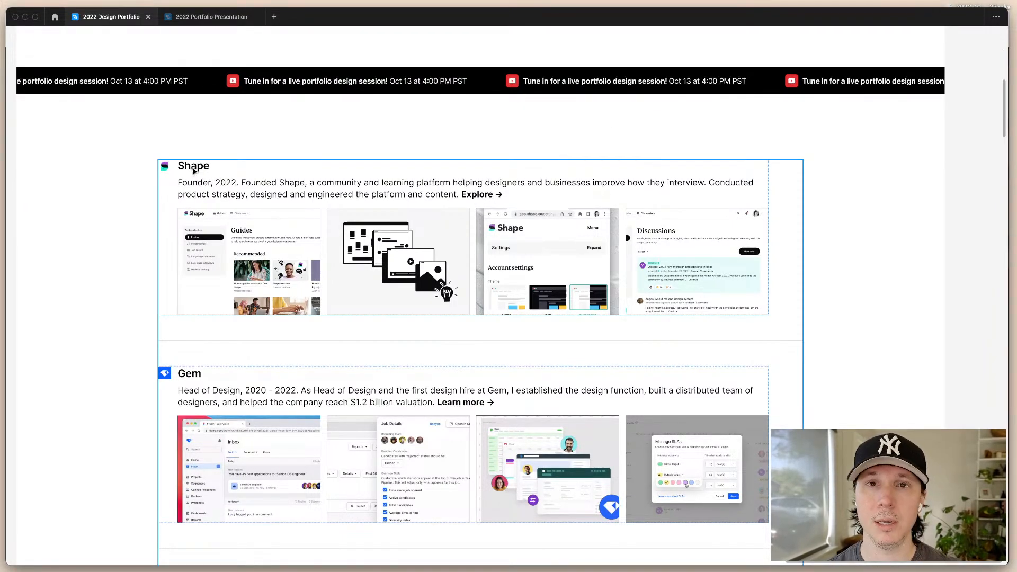
pyautogui.scroll(-5, 207, 168)
pyautogui.scroll(11, 328, 253)
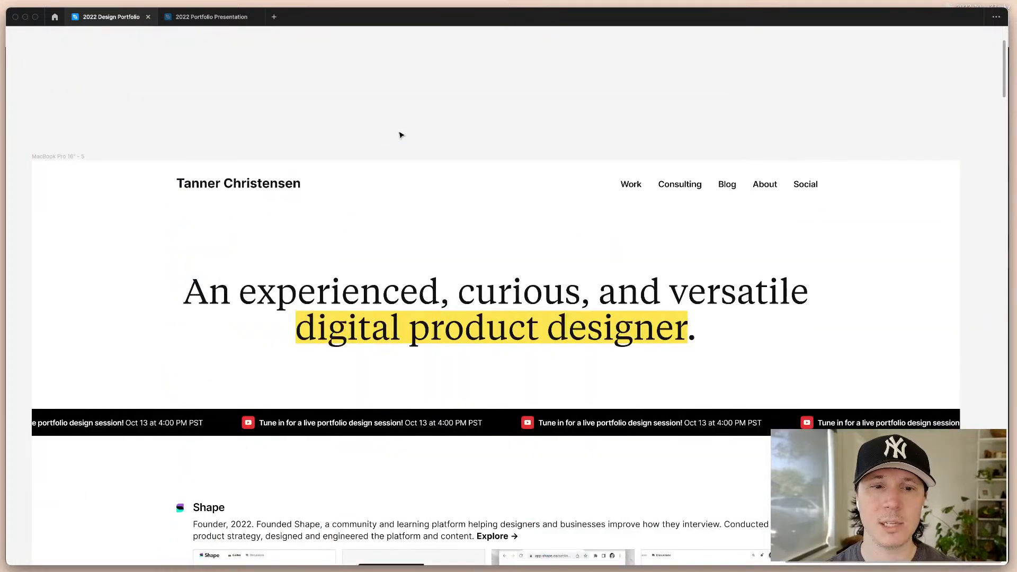
pyautogui.scroll(-2, 423, 115)
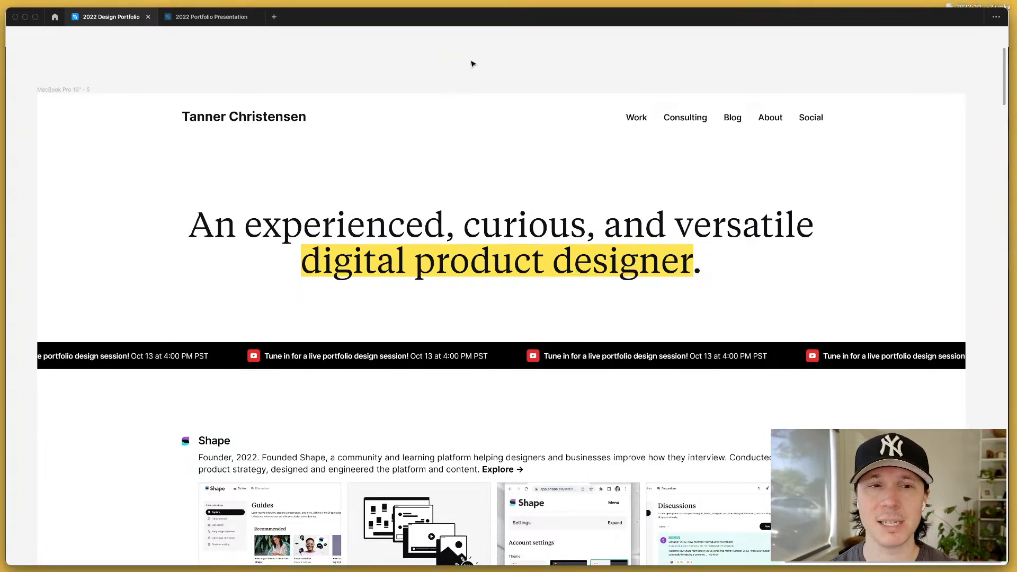
# Step: Switch to the browser, turn the Home page's navbar section into a symbol named Navigation bar, and return to the page
pyautogui.press('super+Tab')
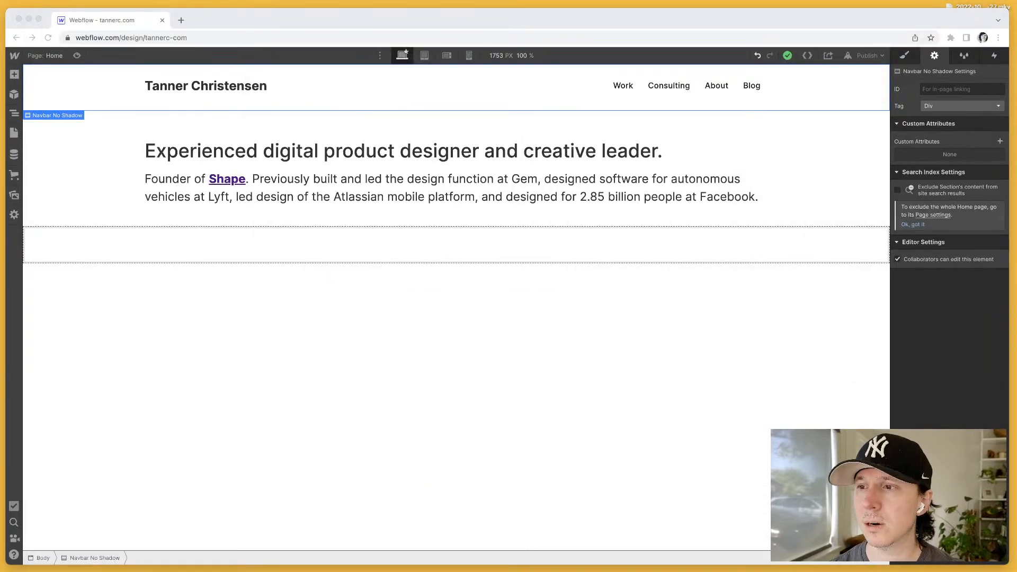
pyautogui.click(292, 228)
pyautogui.click(317, 97)
pyautogui.click(106, 101)
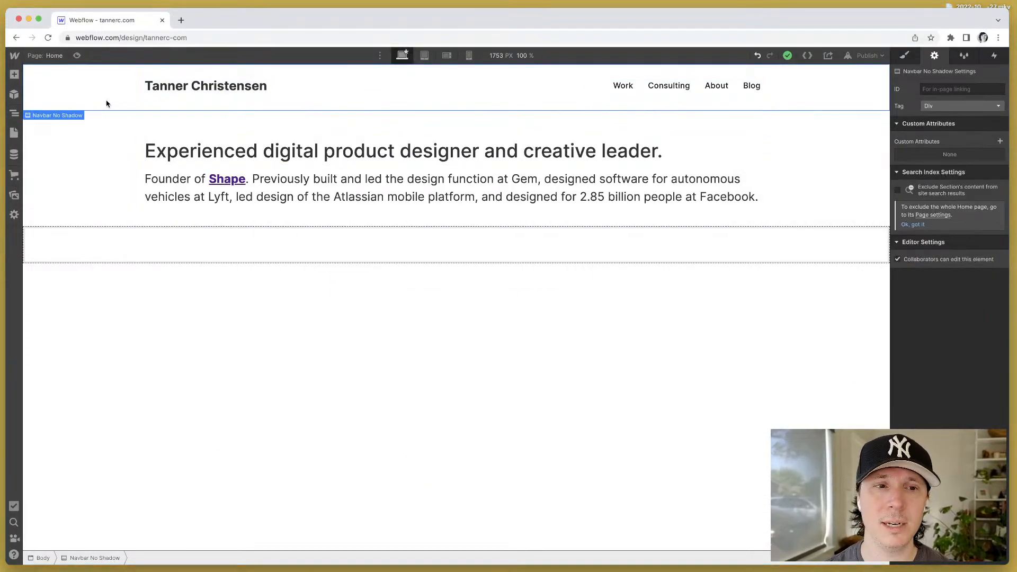
pyautogui.rightClick(70, 97)
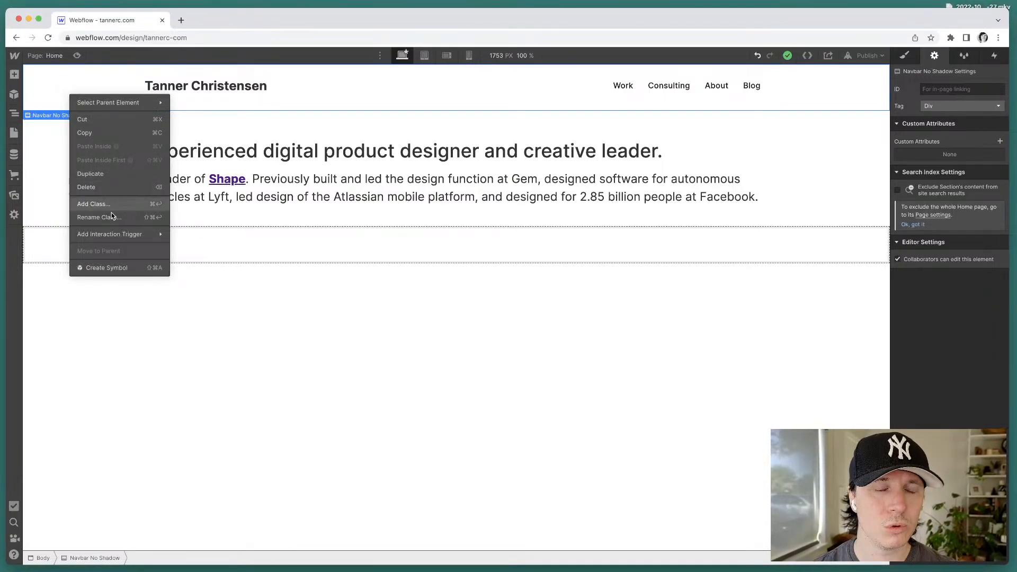
pyautogui.click(109, 268)
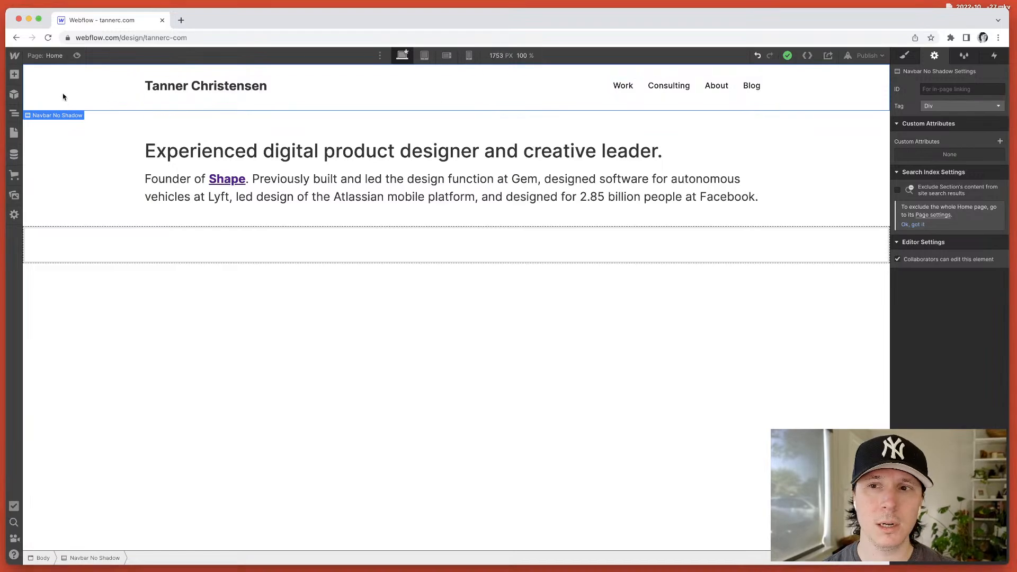
pyautogui.click(46, 118)
pyautogui.click(83, 92)
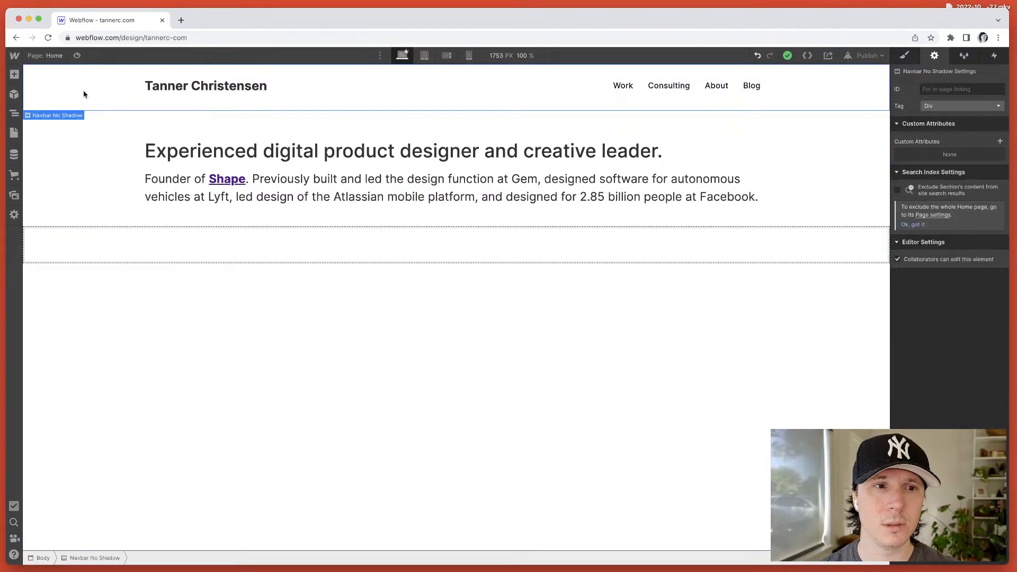
pyautogui.rightClick(39, 99)
pyautogui.click(101, 273)
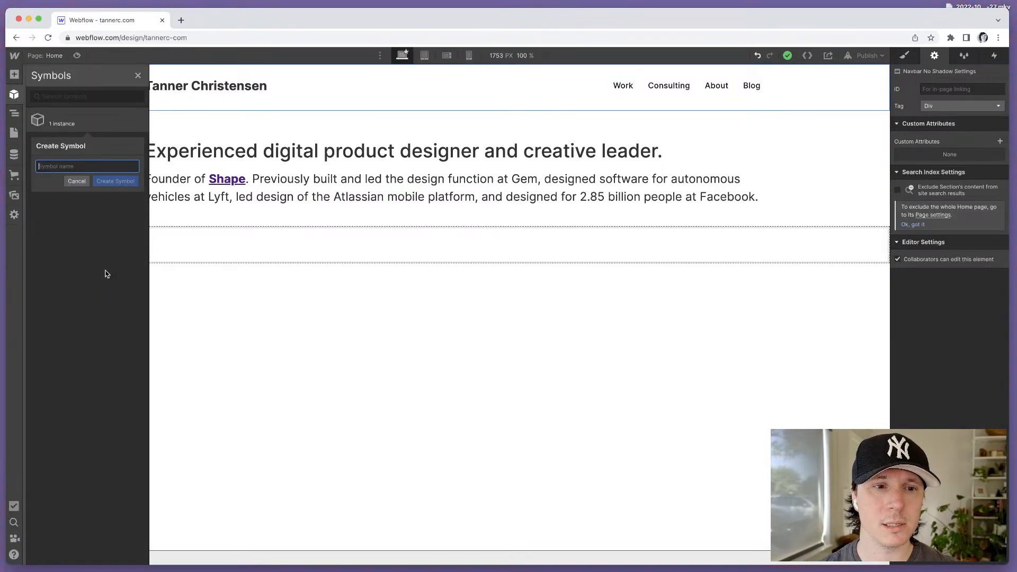
pyautogui.write('Navigation bar')
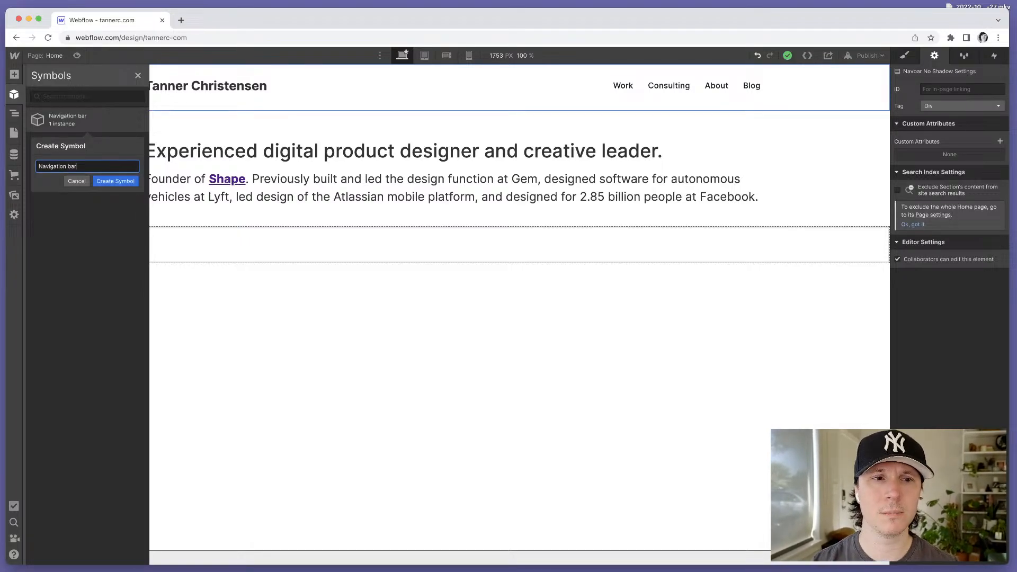
pyautogui.click(107, 182)
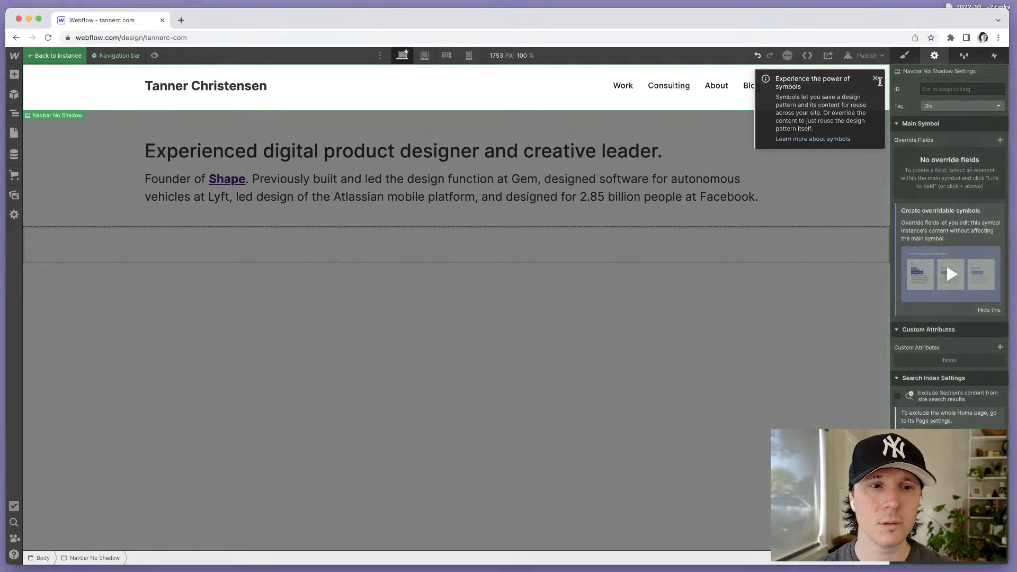
pyautogui.click(875, 79)
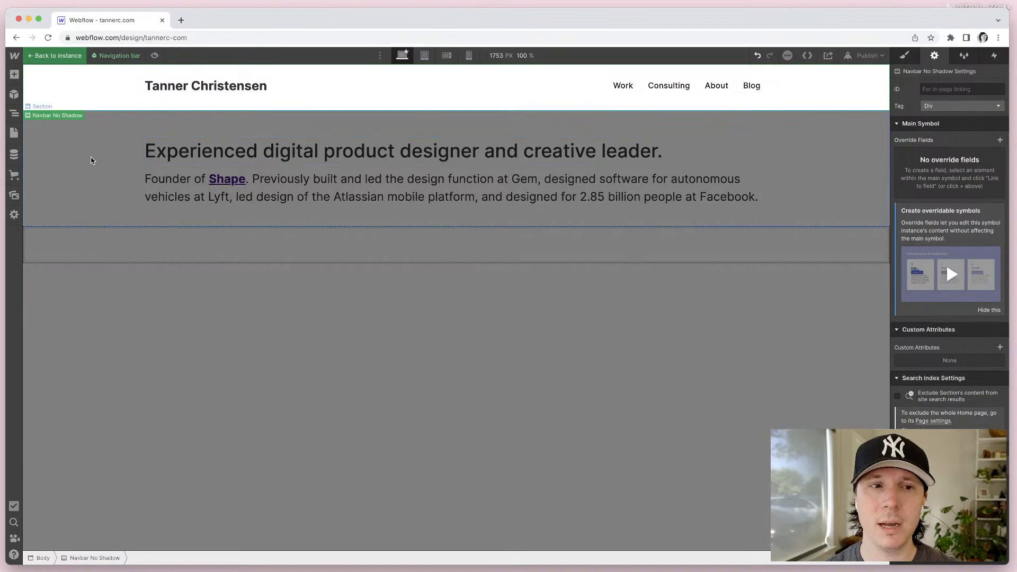
pyautogui.doubleClick(321, 288)
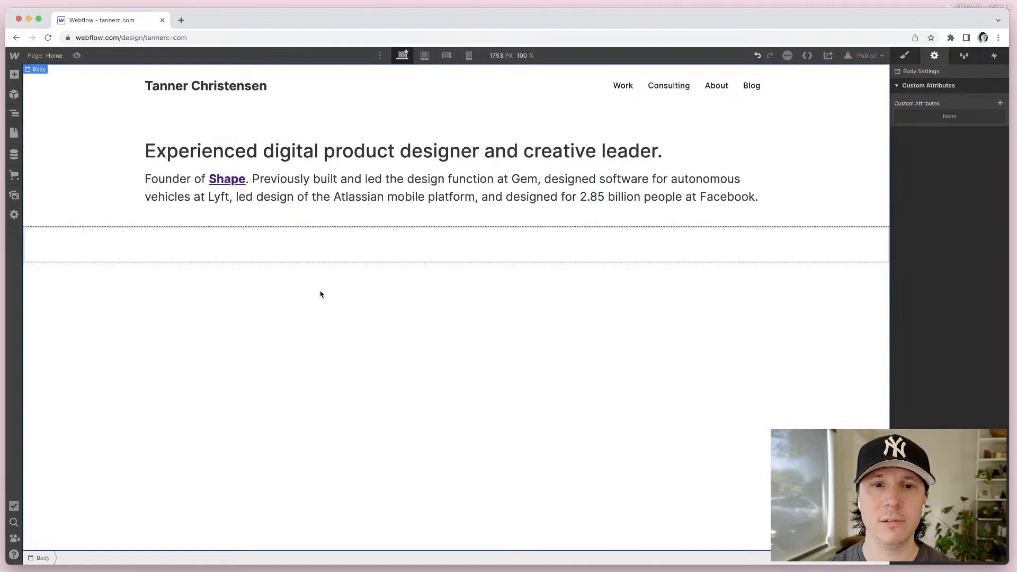
# Step: Browse the prebuilt layouts available for navigation, hero, team and logo sections
pyautogui.click(13, 76)
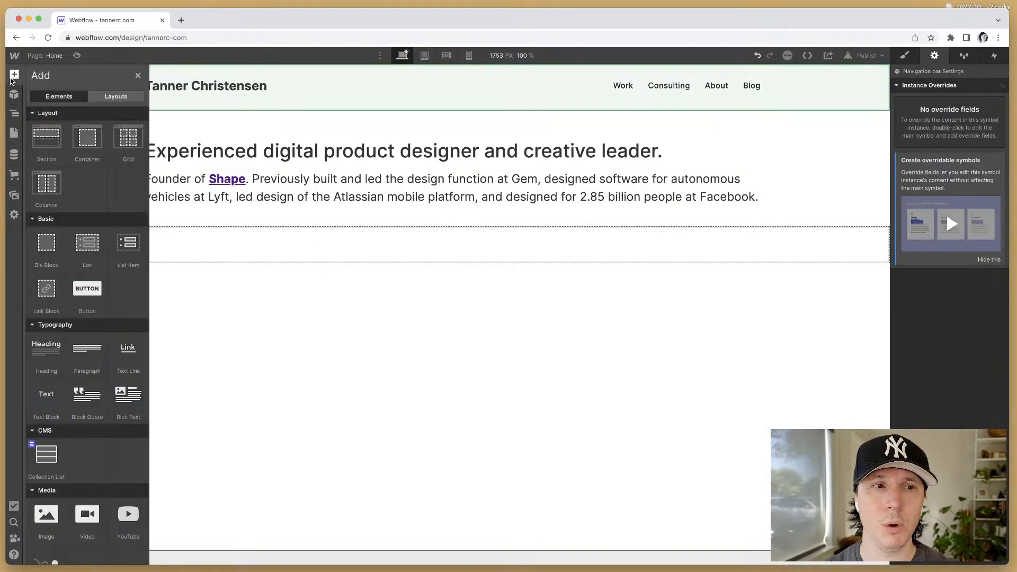
pyautogui.click(109, 96)
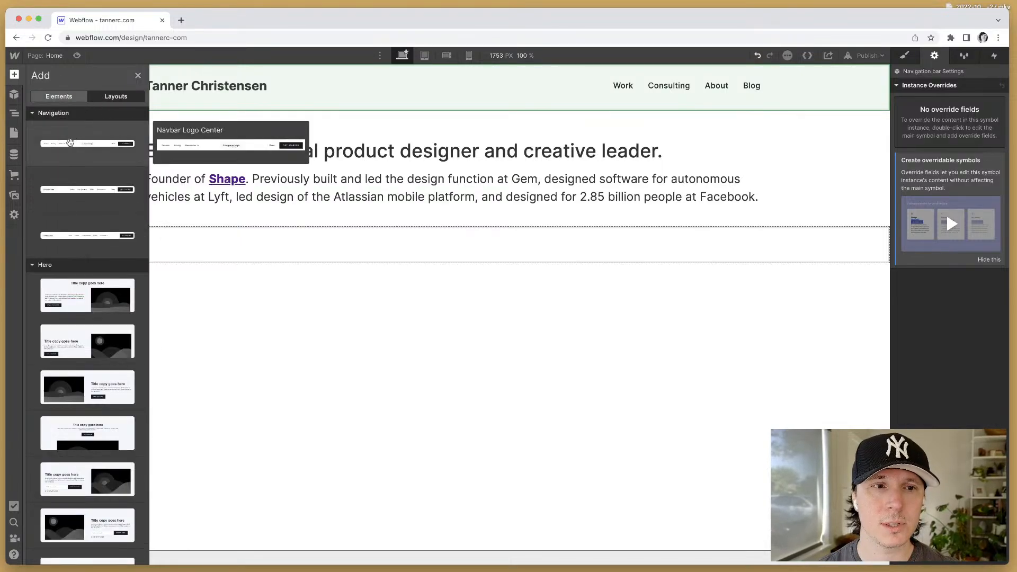
pyautogui.scroll(-8, 83, 201)
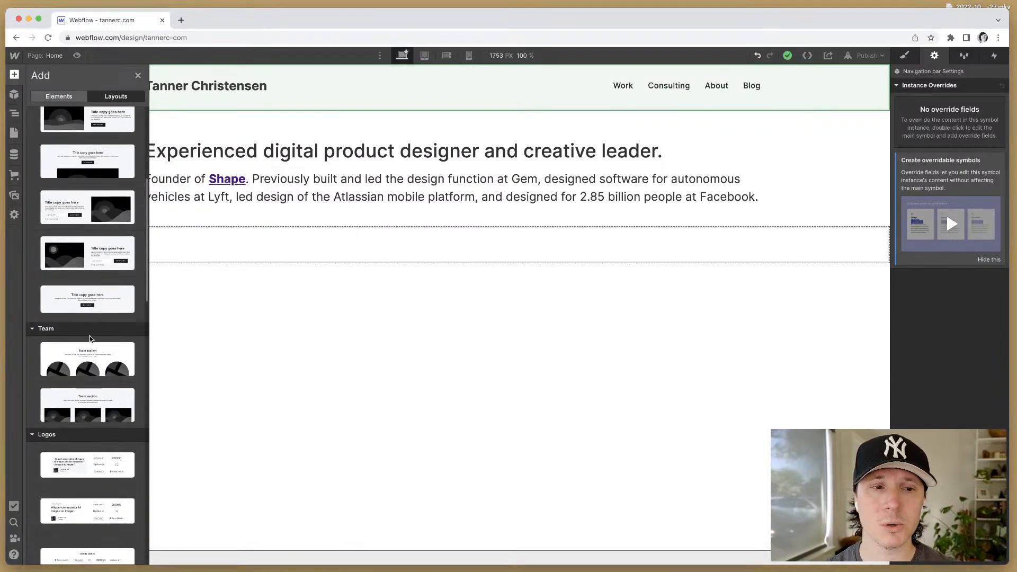
pyautogui.scroll(8, 91, 337)
pyautogui.click(302, 345)
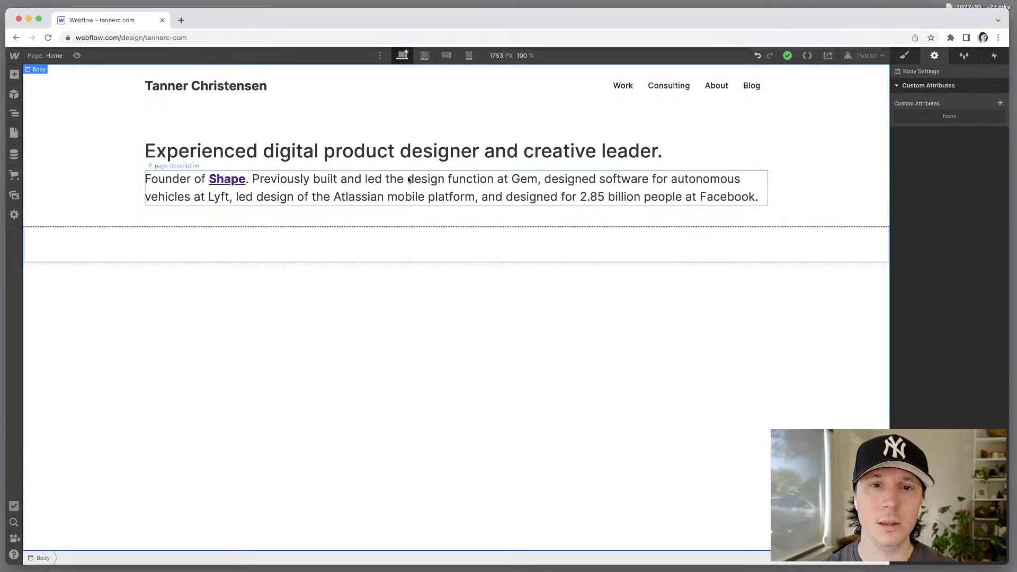
# Step: Check the page at the tablet breakpoint, switch to mobile portrait, and inspect the logo text inside the Navigation bar symbol
pyautogui.click(425, 56)
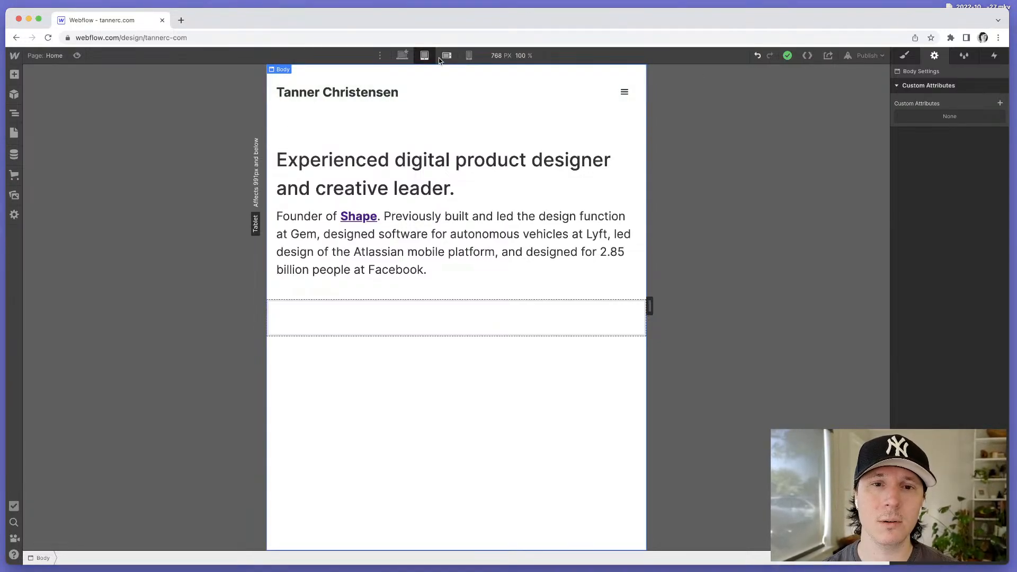
pyautogui.click(468, 56)
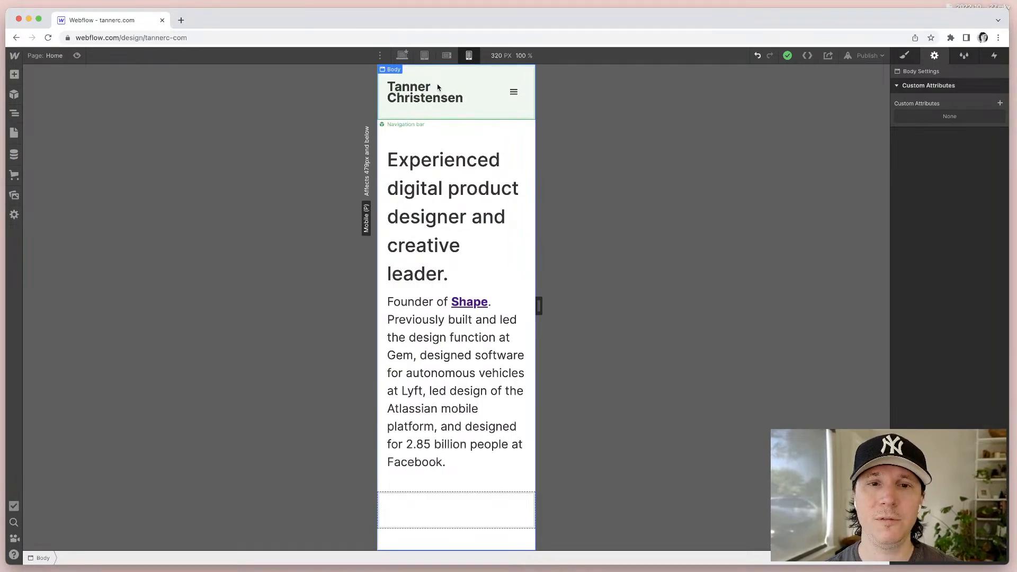
pyautogui.doubleClick(404, 96)
pyautogui.click(420, 97)
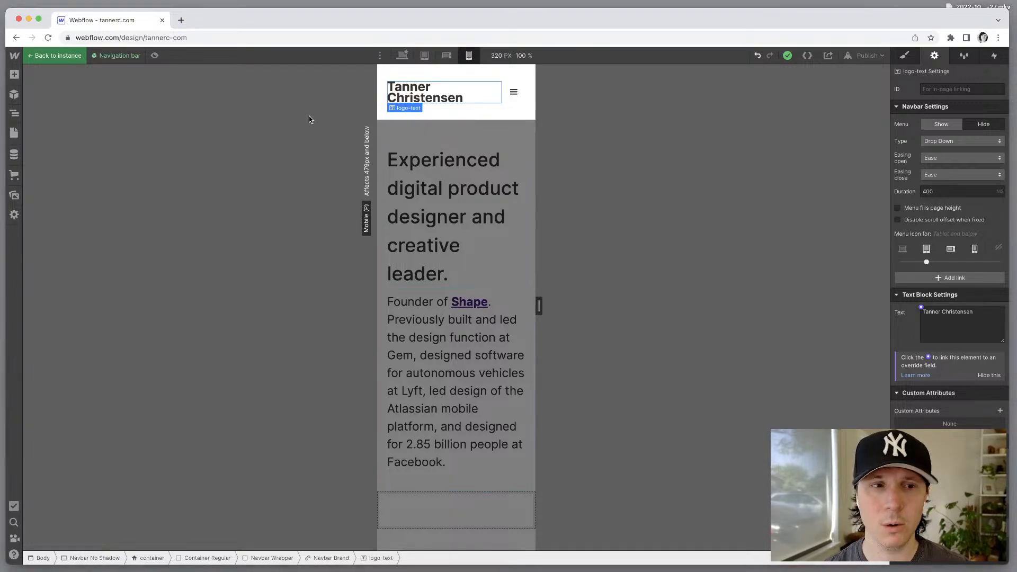
pyautogui.click(37, 56)
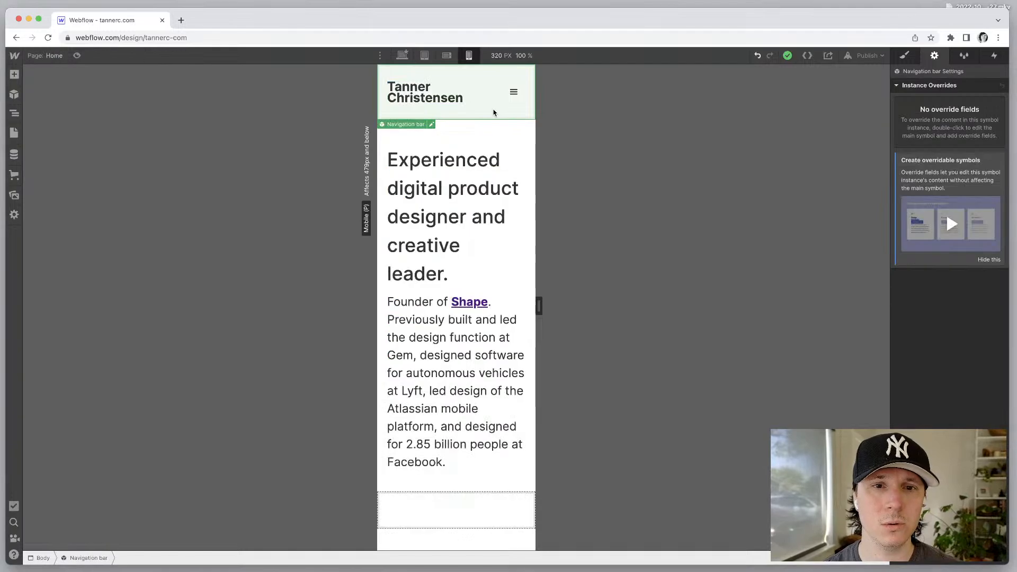
# Step: Try to insert the Navigation bar symbol while editing its own main symbol
pyautogui.click(432, 125)
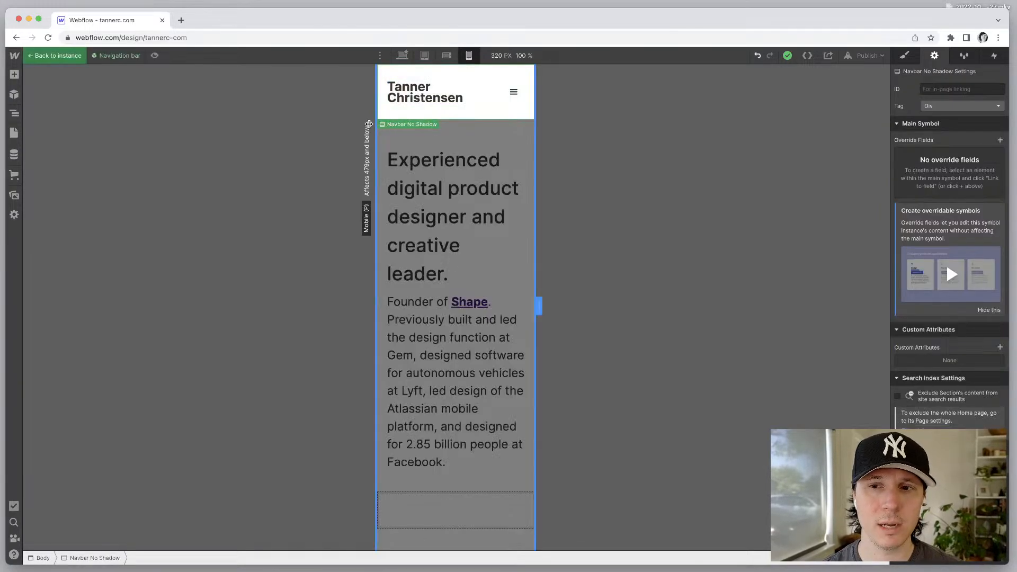
pyautogui.click(13, 76)
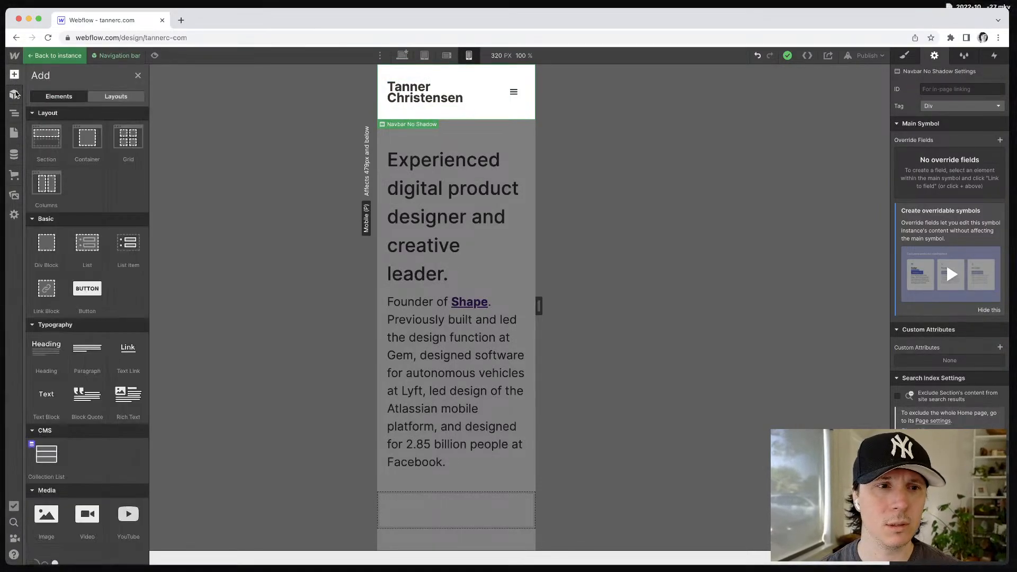
pyautogui.scroll(-8, 62, 461)
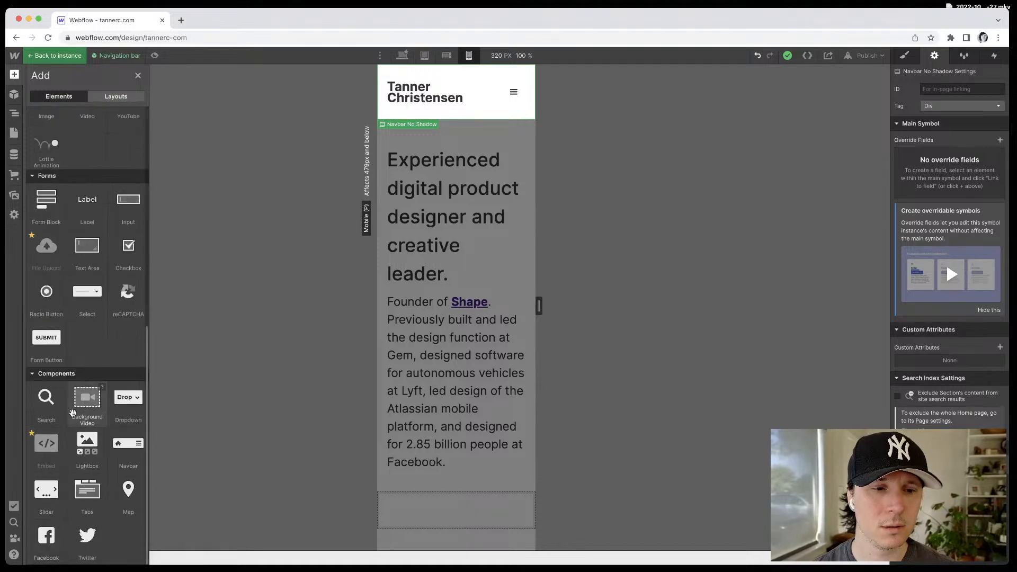
pyautogui.scroll(8, 79, 402)
pyautogui.click(14, 96)
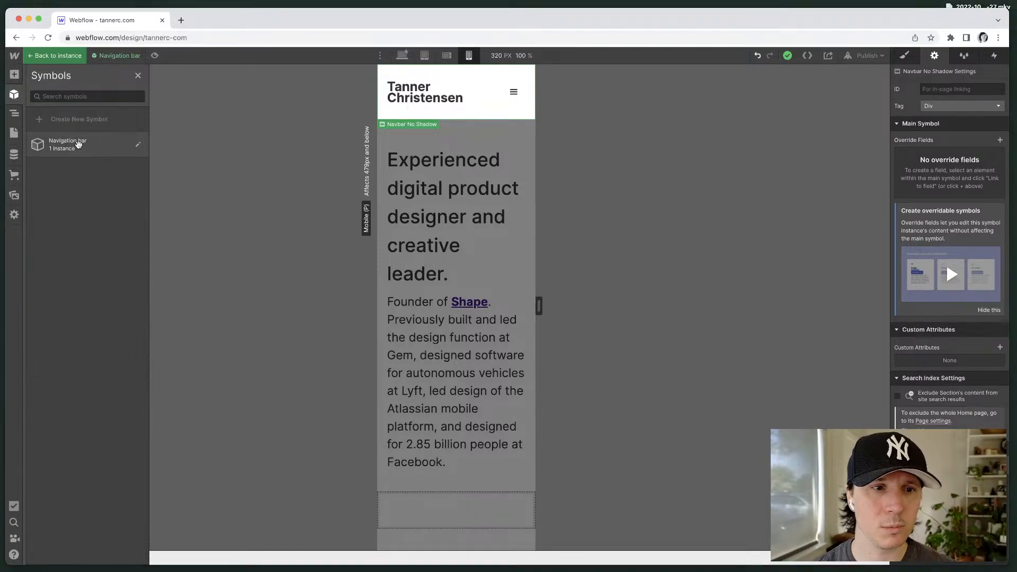
pyautogui.moveTo(80, 143); pyautogui.dragTo(79, 144)
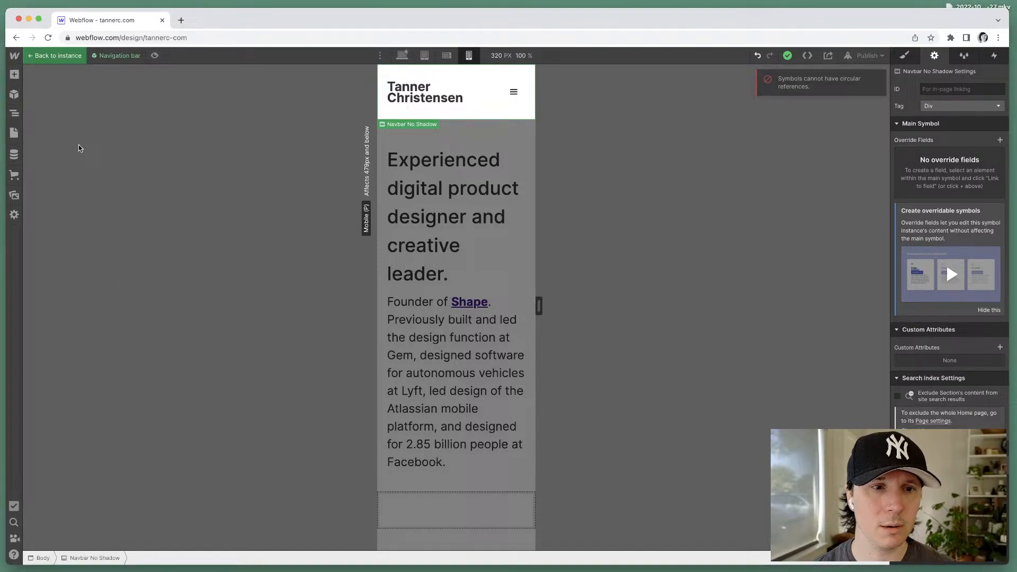
pyautogui.click(14, 94)
pyautogui.click(139, 147)
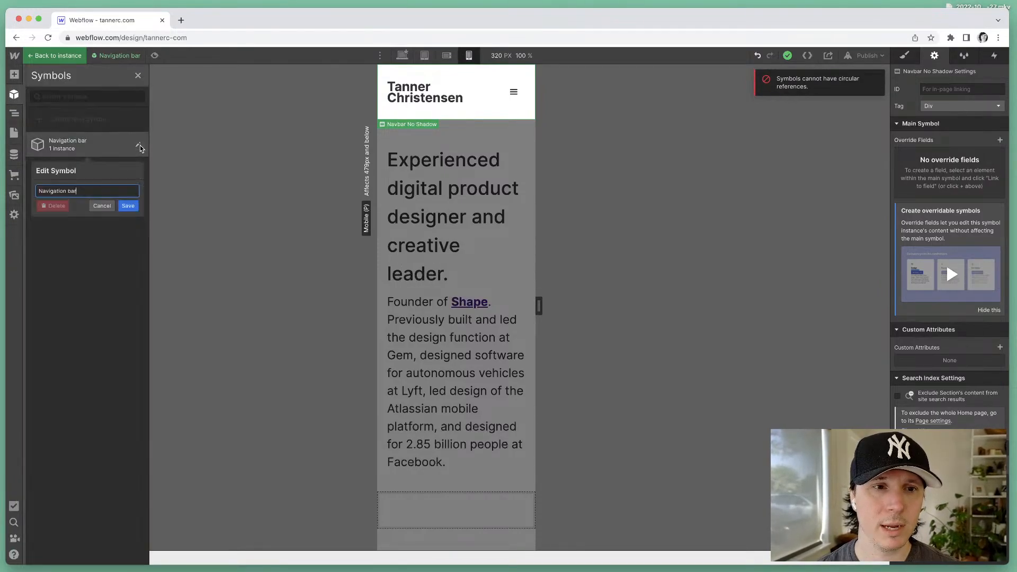
pyautogui.click(103, 207)
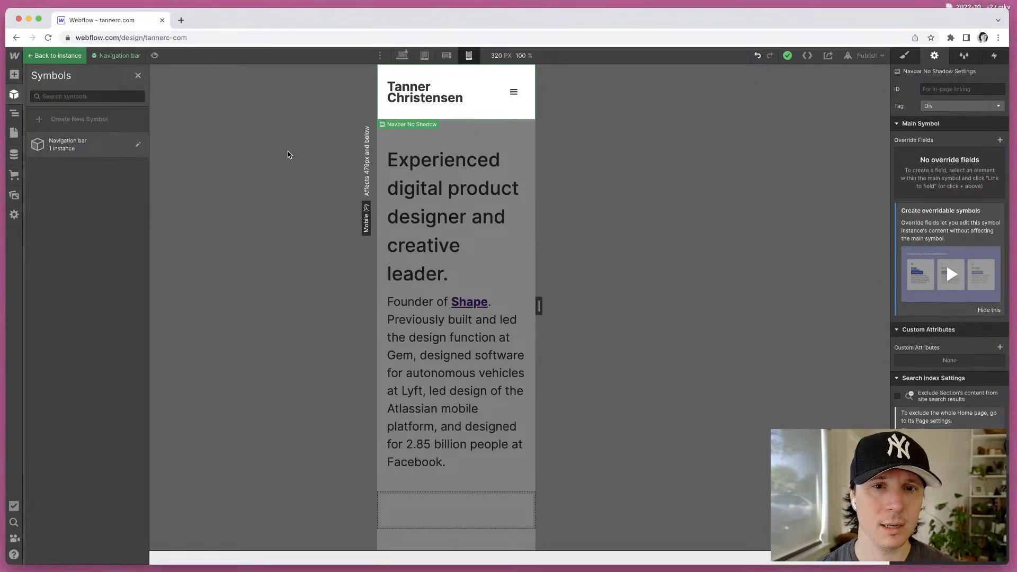
# Step: Leave symbol editing, select the page's main heading, and try to insert another Navigation bar symbol there
pyautogui.click(337, 139)
pyautogui.doubleClick(397, 155)
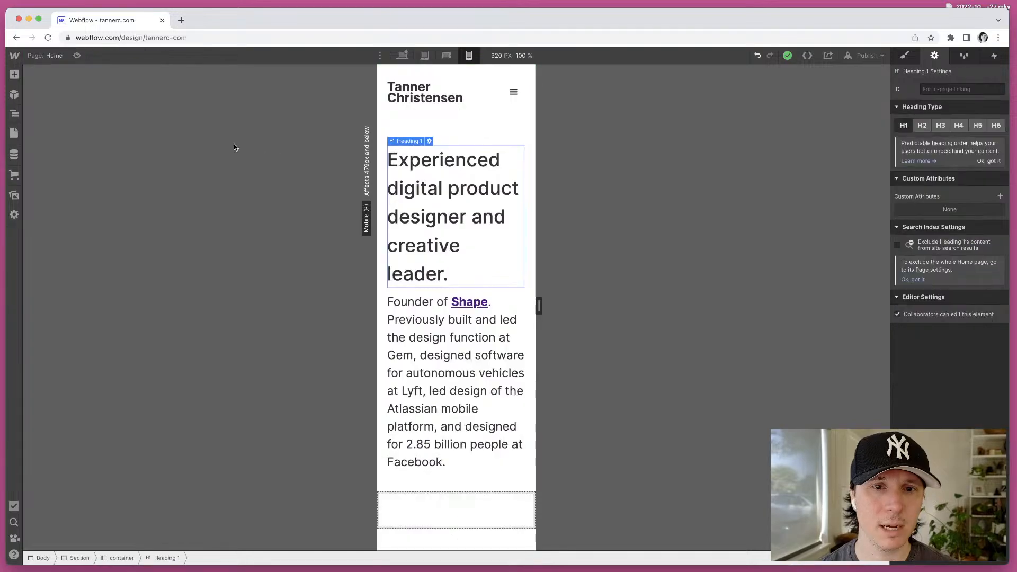
pyautogui.click(15, 94)
pyautogui.click(58, 140)
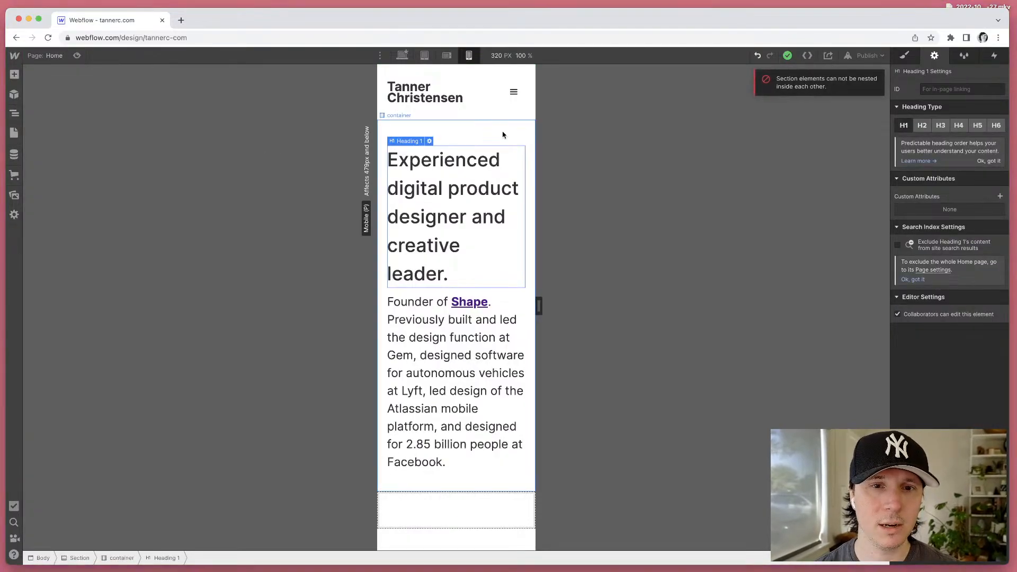
# Step: Set the line height of the Navigation bar symbol's logo text to 110 at the mobile portrait breakpoint
pyautogui.click(461, 107)
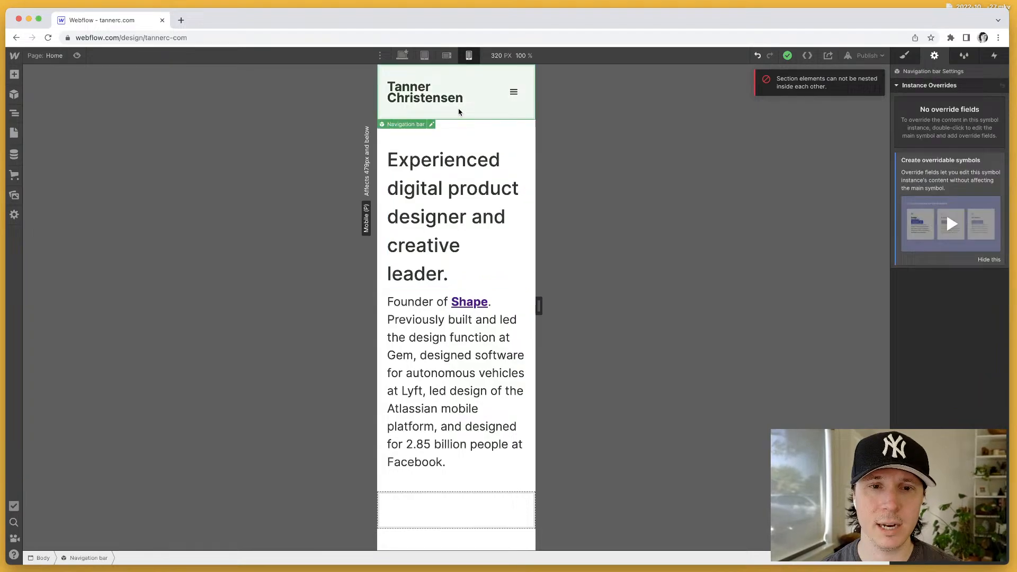
pyautogui.doubleClick(421, 102)
pyautogui.click(416, 101)
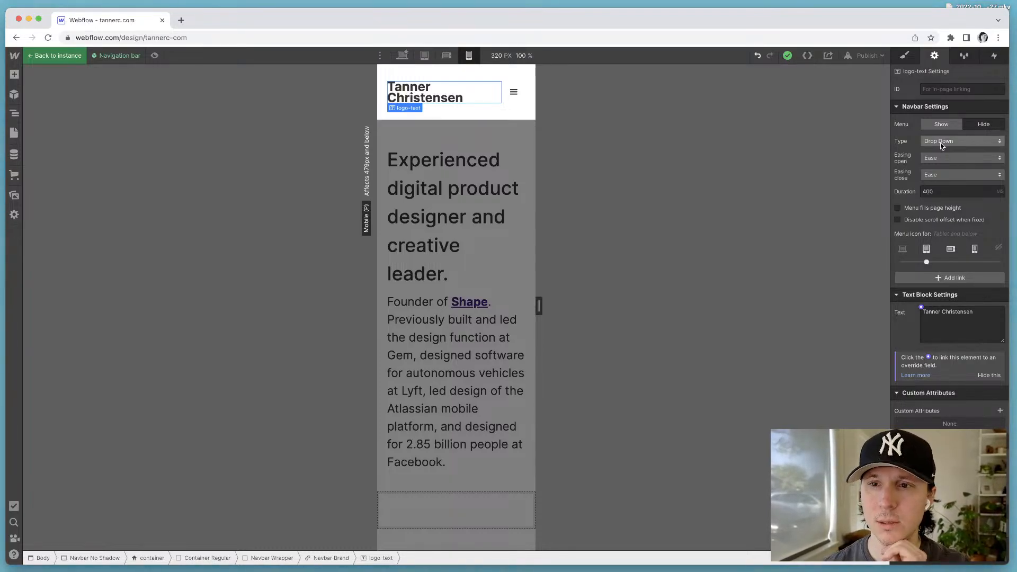
pyautogui.click(905, 57)
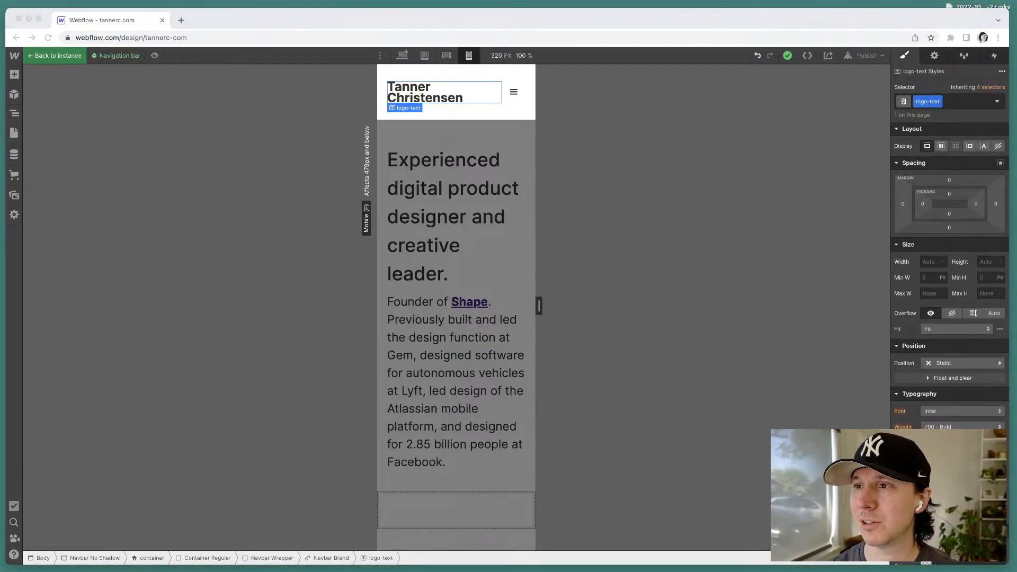
pyautogui.click(752, 26)
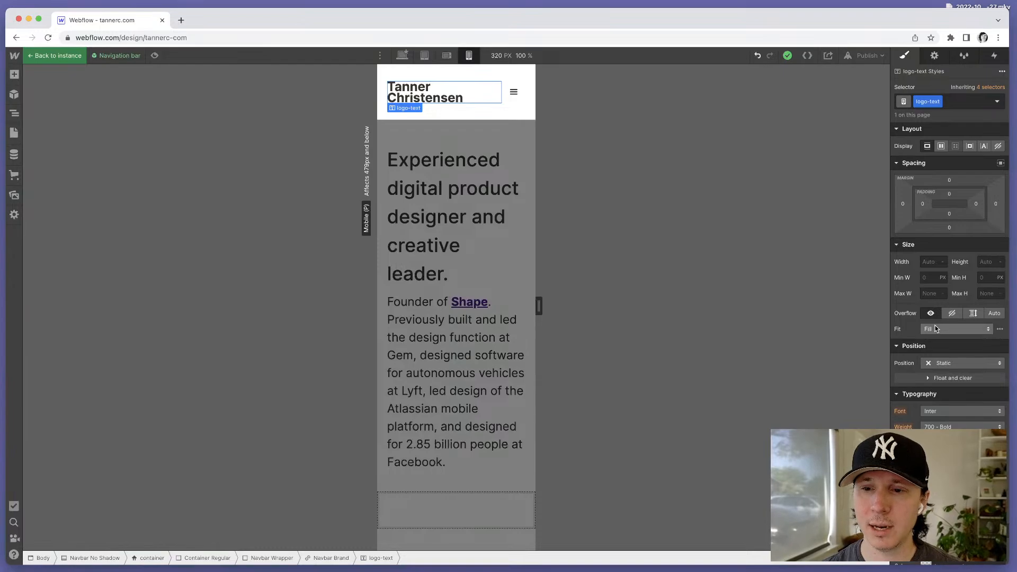
pyautogui.scroll(-1, 936, 327)
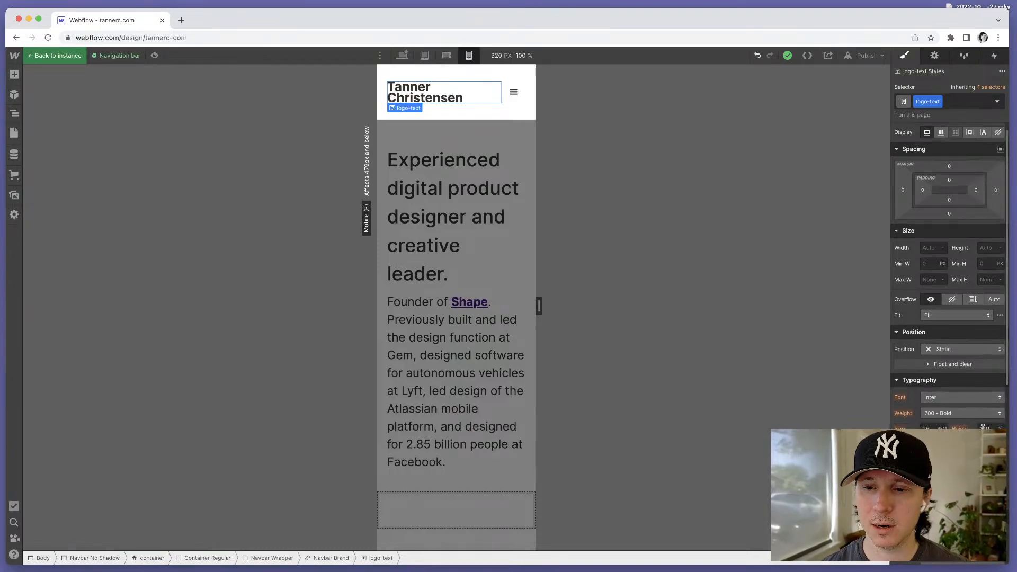
pyautogui.hotkey('shift', 'Up')
pyautogui.hotkey('shift', 'Down')
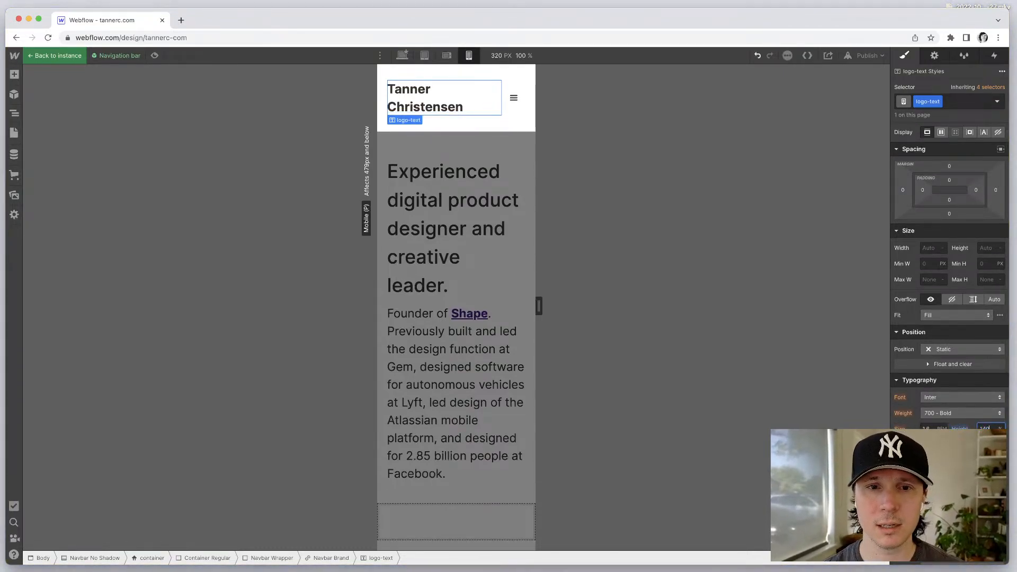
pyautogui.hotkey('shift', 'Down')
pyautogui.hotkey('shift', 'Down')
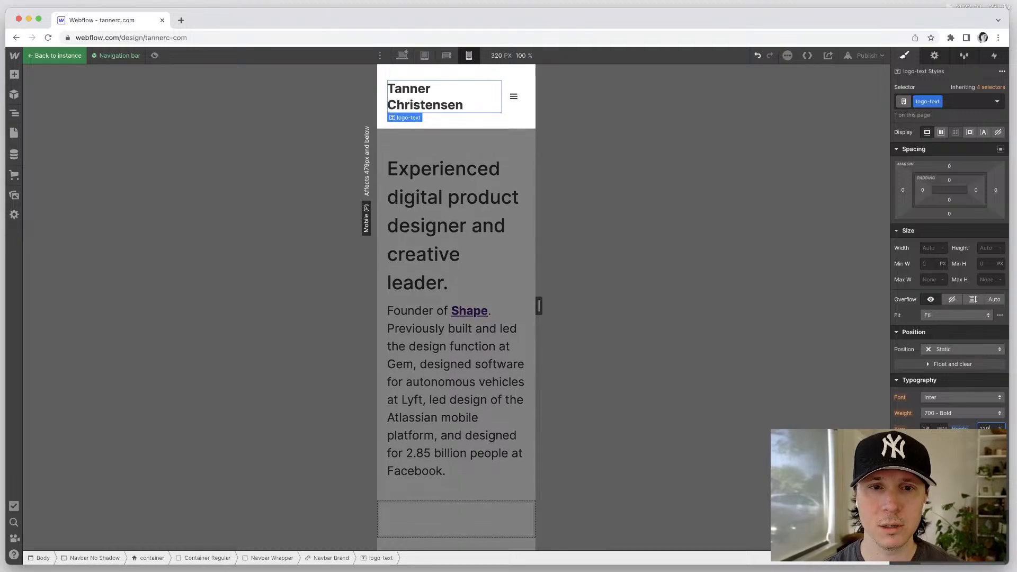
pyautogui.hotkey('shift', 'Down')
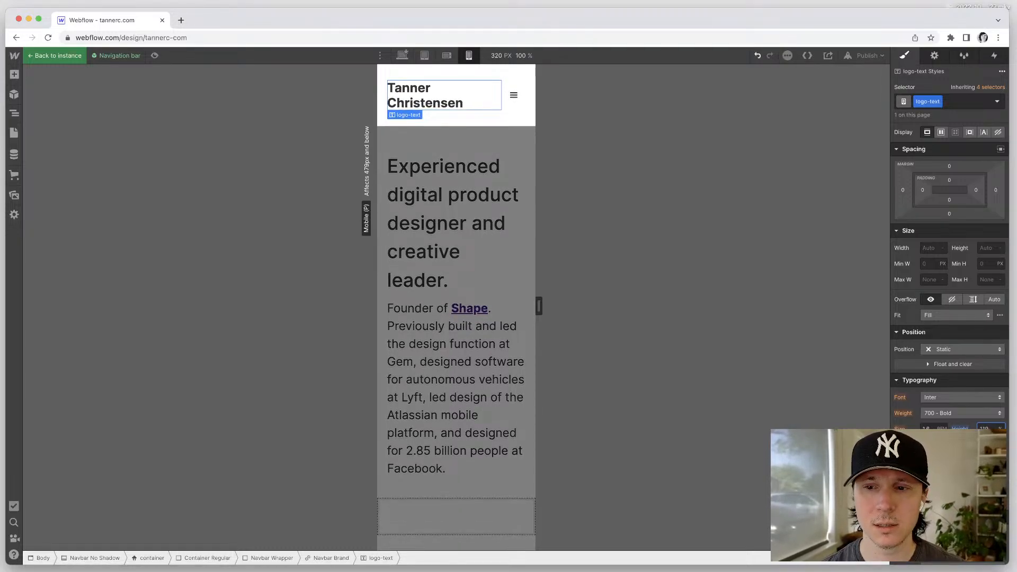
# Step: Slightly reduce the line height of the Navigation bar symbol's logo text at the mobile portrait breakpoint
pyautogui.press('Down')
pyautogui.press('Down')
pyautogui.press('Down')
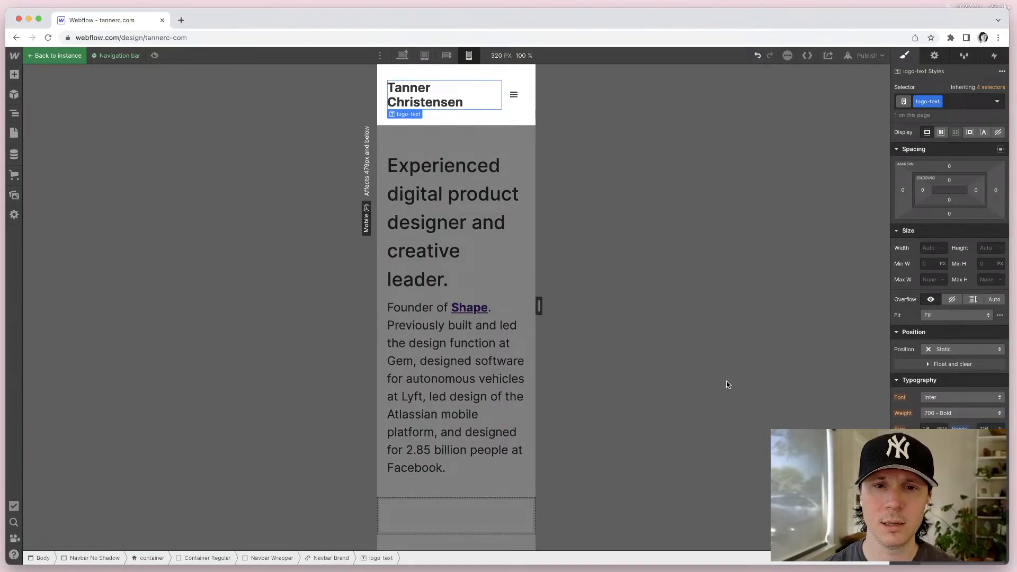
# Step: Check the navigation bar at the tablet breakpoint, return to the desktop breakpoint, and leave symbol editing
pyautogui.click(428, 56)
pyautogui.click(425, 56)
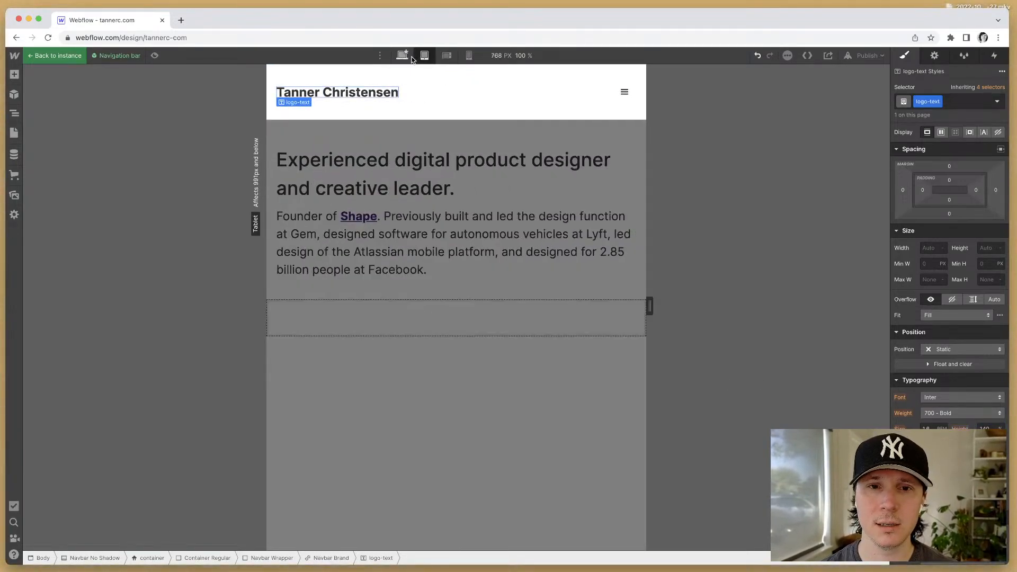
pyautogui.click(403, 55)
pyautogui.click(113, 182)
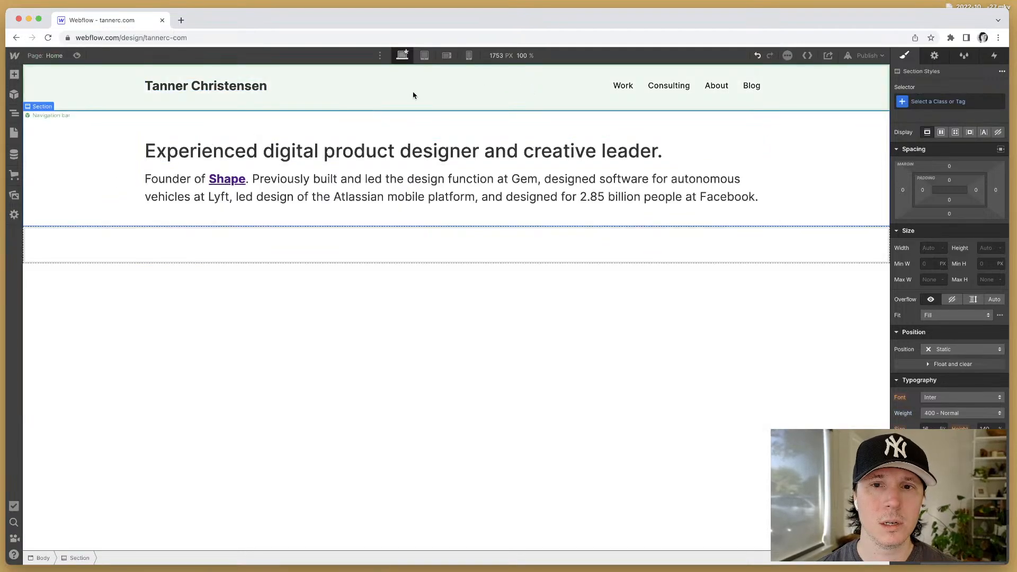
# Step: Inspect the logo text and its container inside the Navigation bar symbol at the desktop breakpoint, and leave symbol editing
pyautogui.doubleClick(339, 103)
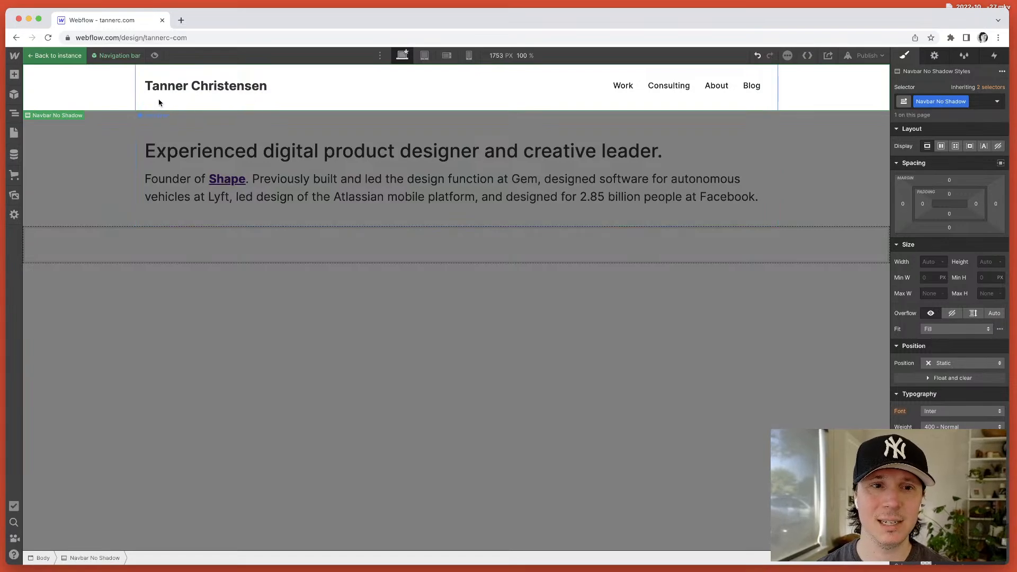
pyautogui.click(180, 85)
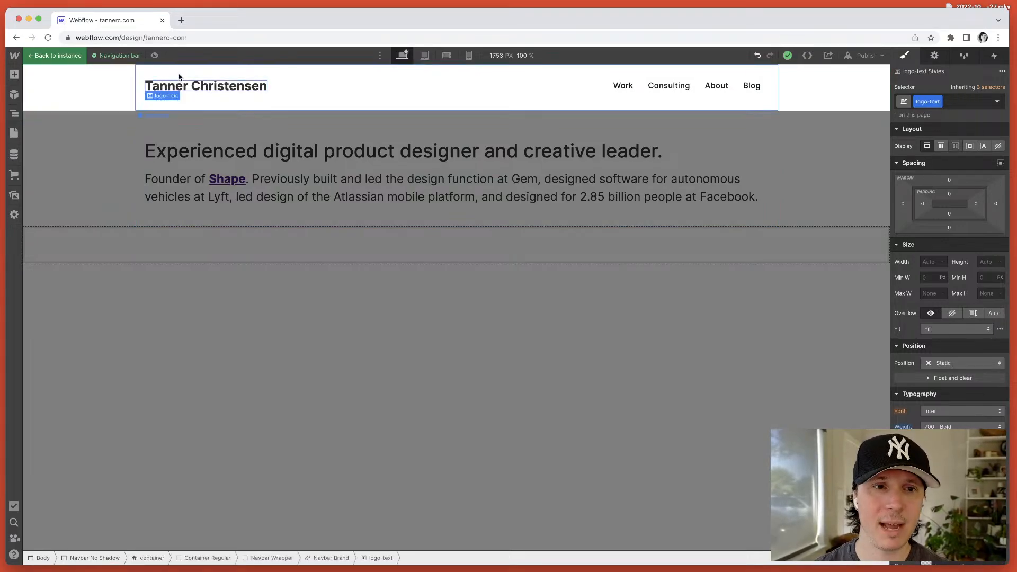
pyautogui.click(182, 78)
pyautogui.doubleClick(178, 78)
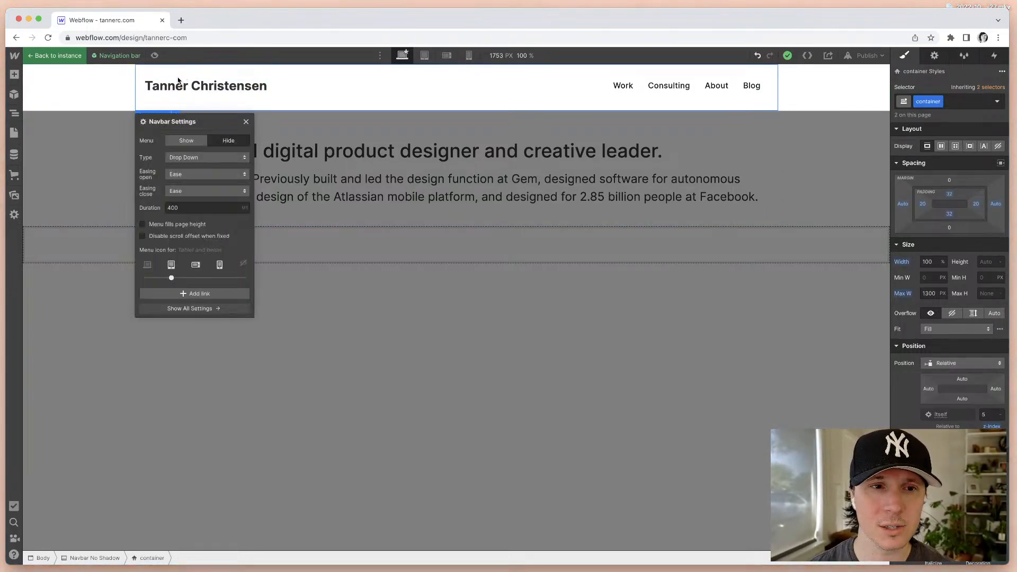
pyautogui.click(133, 85)
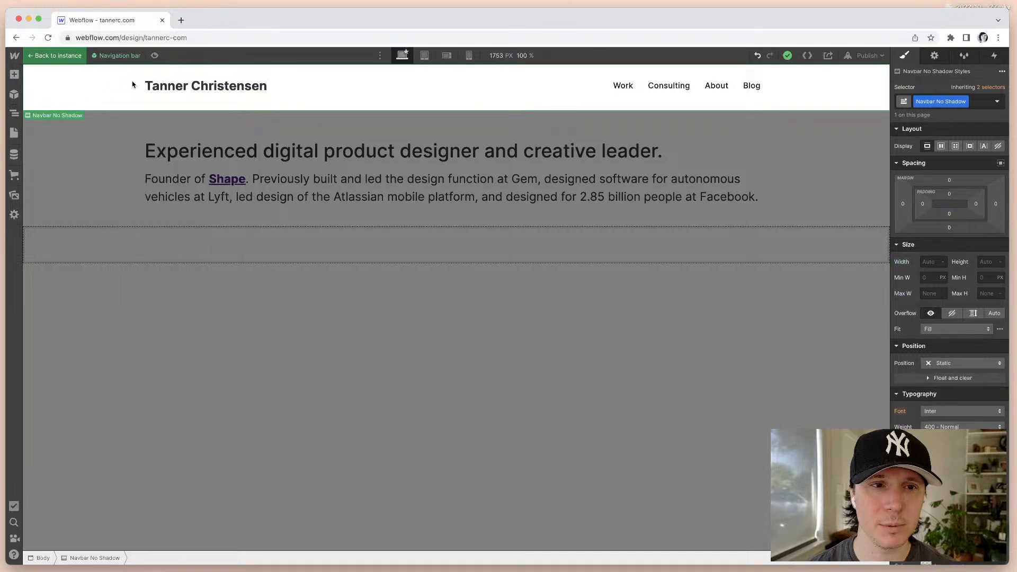
pyautogui.click(191, 85)
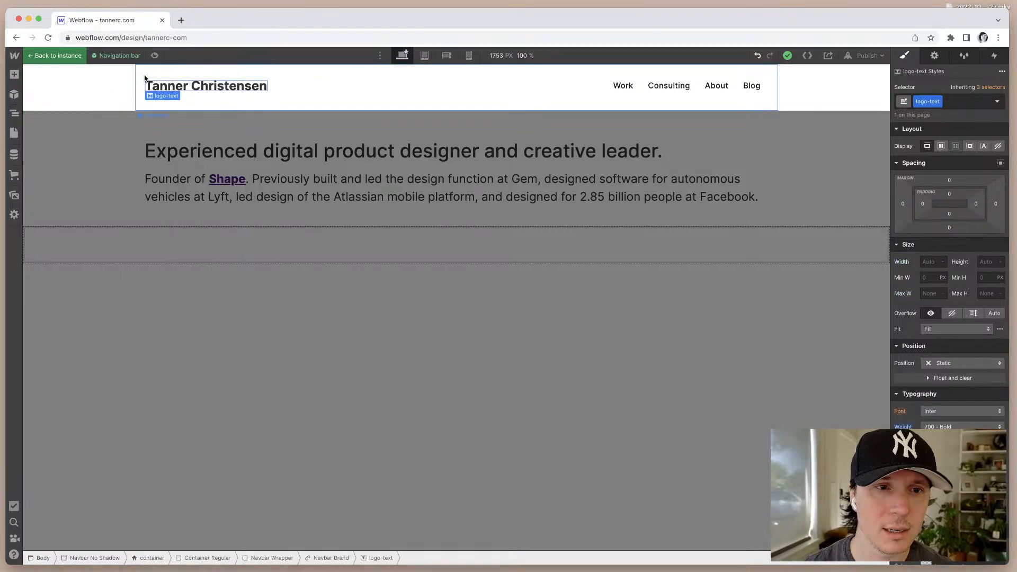
pyautogui.click(646, 126)
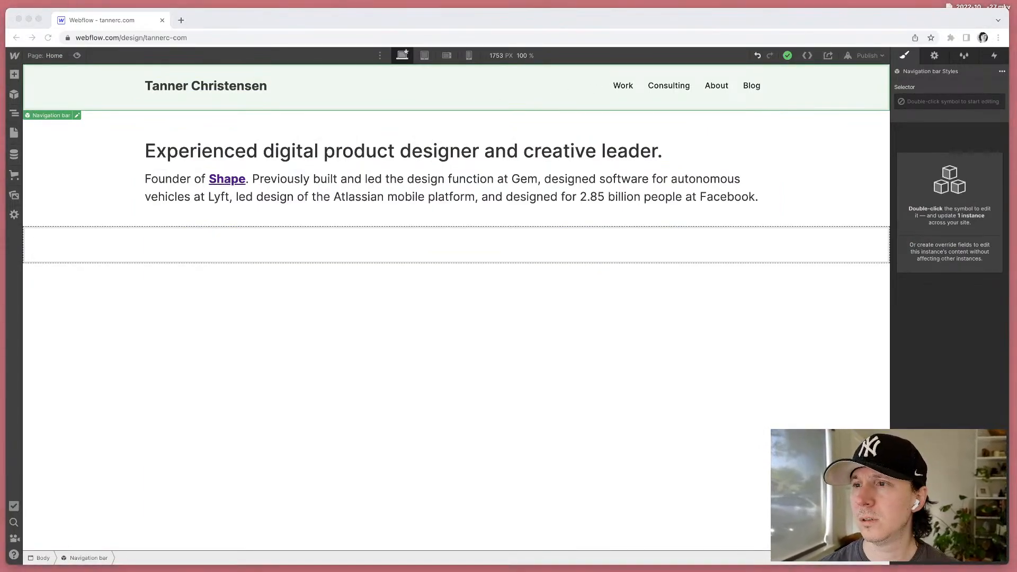
pyautogui.click(632, 166)
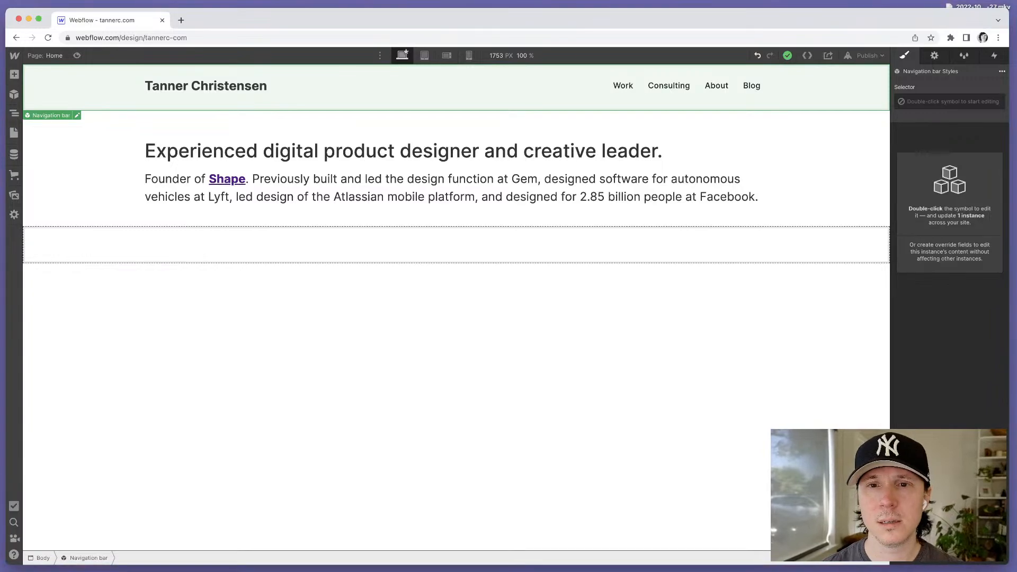
# Step: Check the link order in the Figma mockup and move the Blog link ahead of About in the Navigation bar symbol
pyautogui.moveTo(298, 571); pyautogui.dragTo(311, 191)
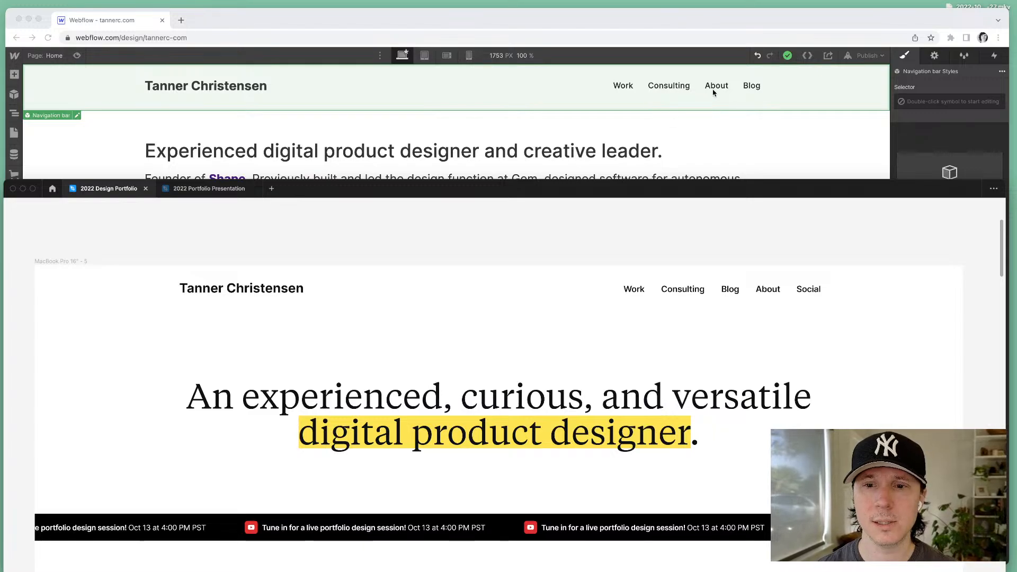
pyautogui.click(747, 91)
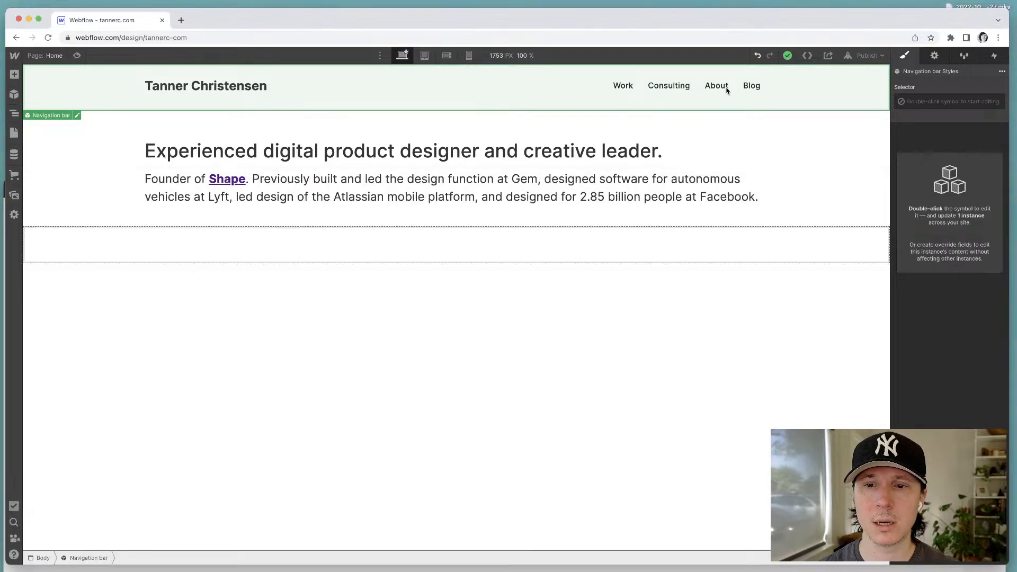
pyautogui.doubleClick(724, 88)
pyautogui.click(746, 87)
pyautogui.moveTo(746, 87); pyautogui.dragTo(697, 90)
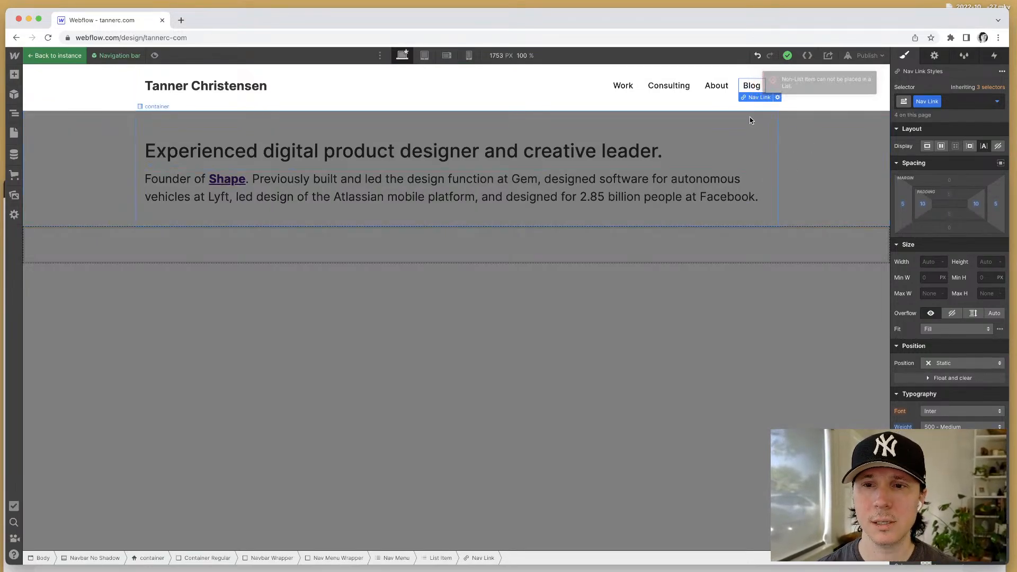
pyautogui.click(16, 113)
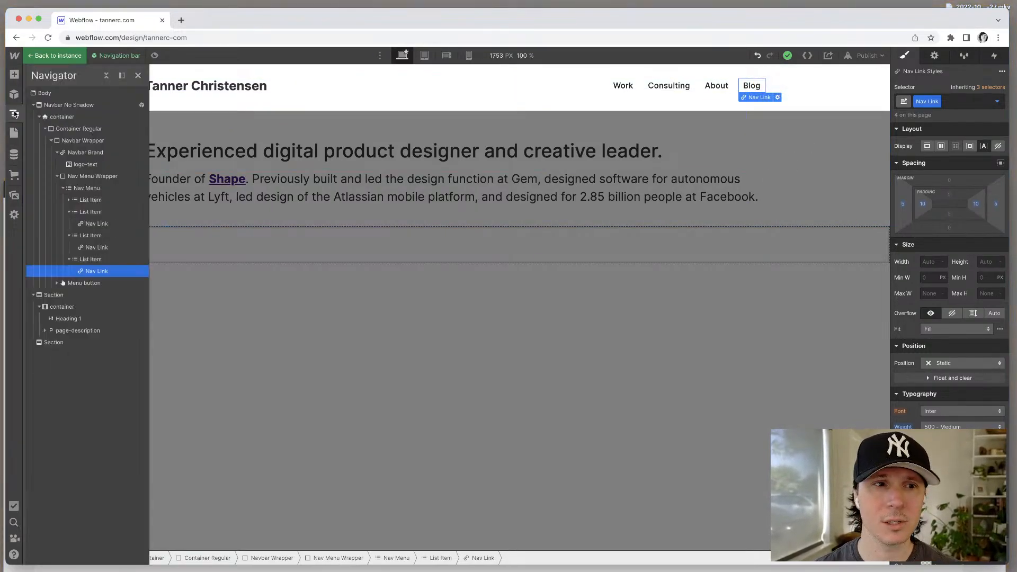
pyautogui.moveTo(86, 259); pyautogui.dragTo(80, 235)
pyautogui.click(422, 265)
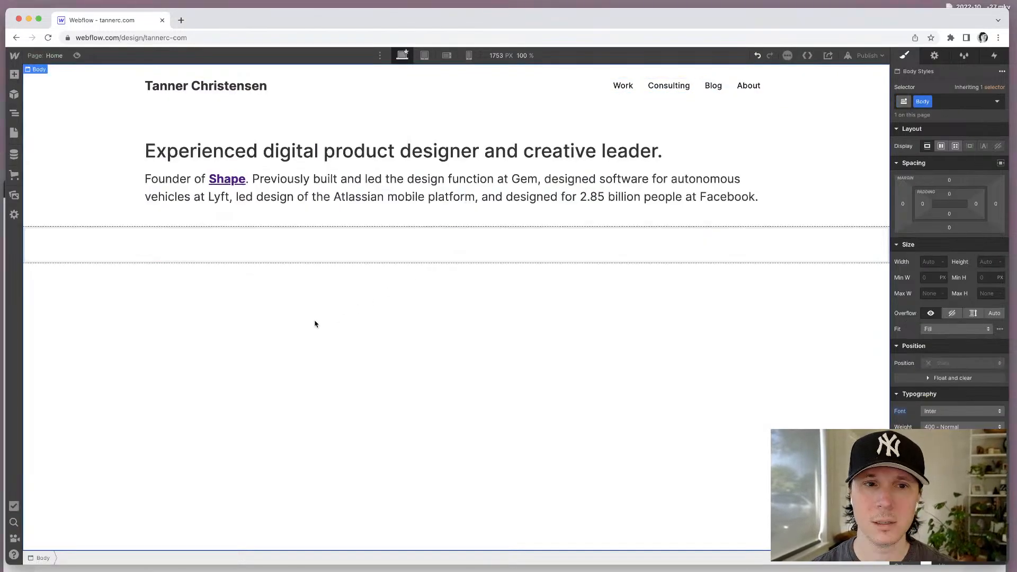
# Step: Switch to the Figma mockup and examine the hero headline's text box and the surrounding layout against the page's main heading
pyautogui.click(278, 103)
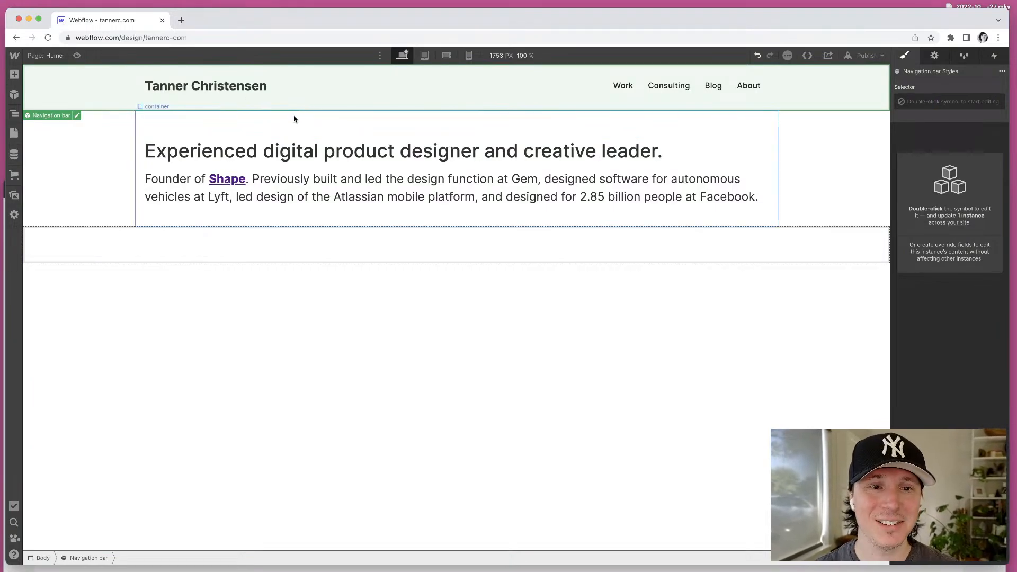
pyautogui.click(303, 150)
pyautogui.press('super+Tab')
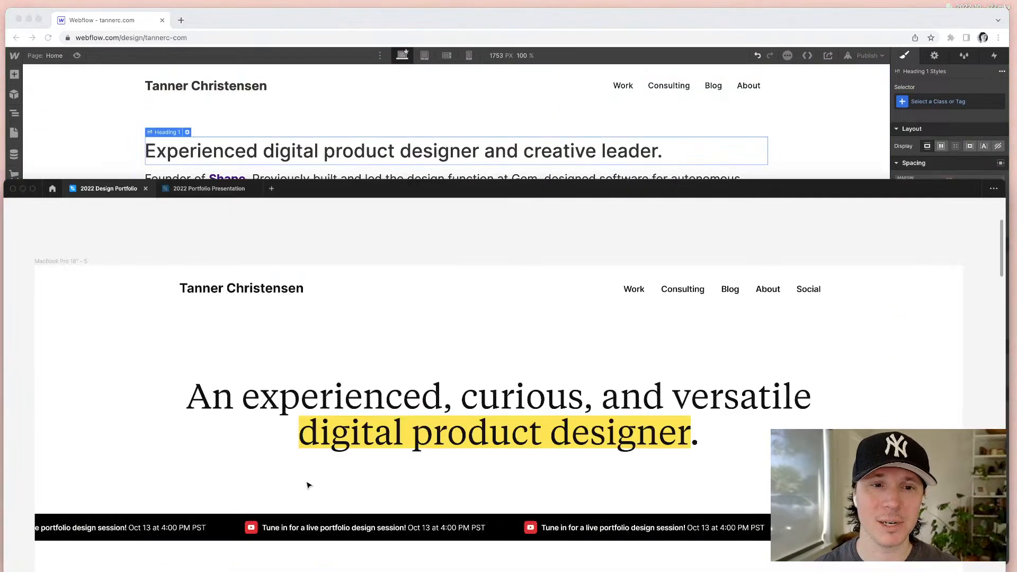
pyautogui.click(279, 401)
pyautogui.scroll(-1, 280, 403)
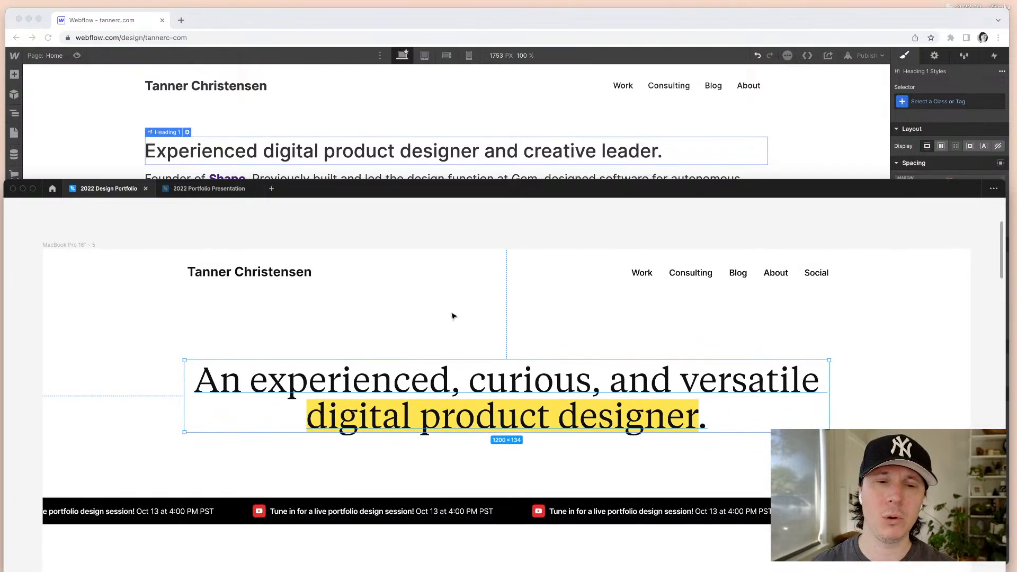
pyautogui.scroll(-2, 453, 316)
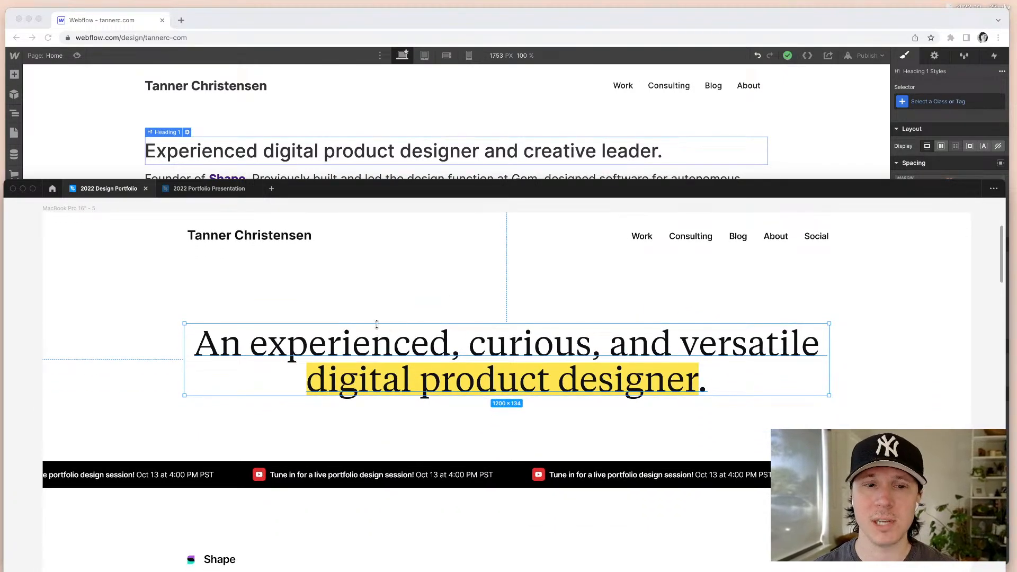
pyautogui.click(132, 396)
pyautogui.scroll(-3, 364, 303)
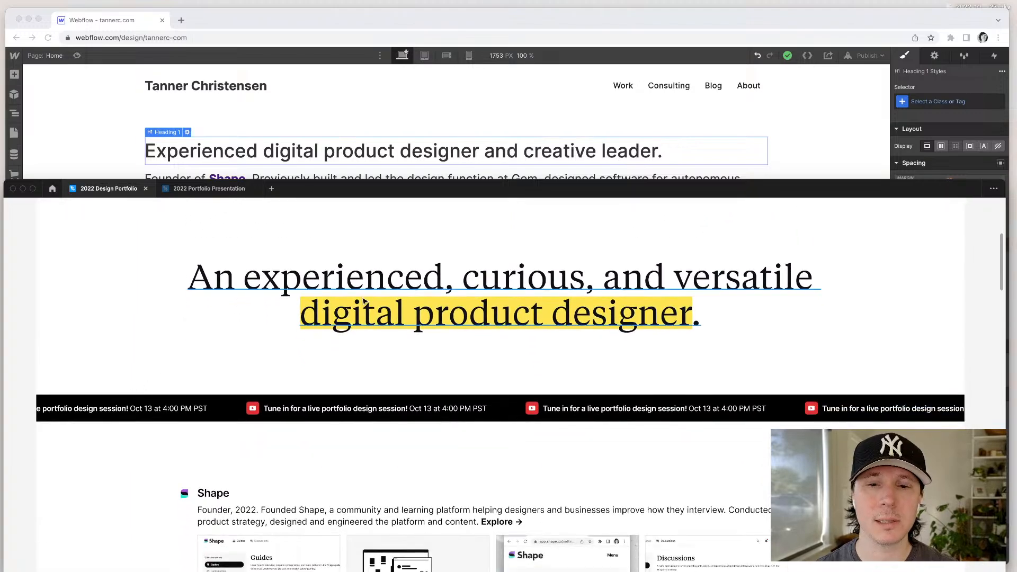
pyautogui.scroll(4, 364, 301)
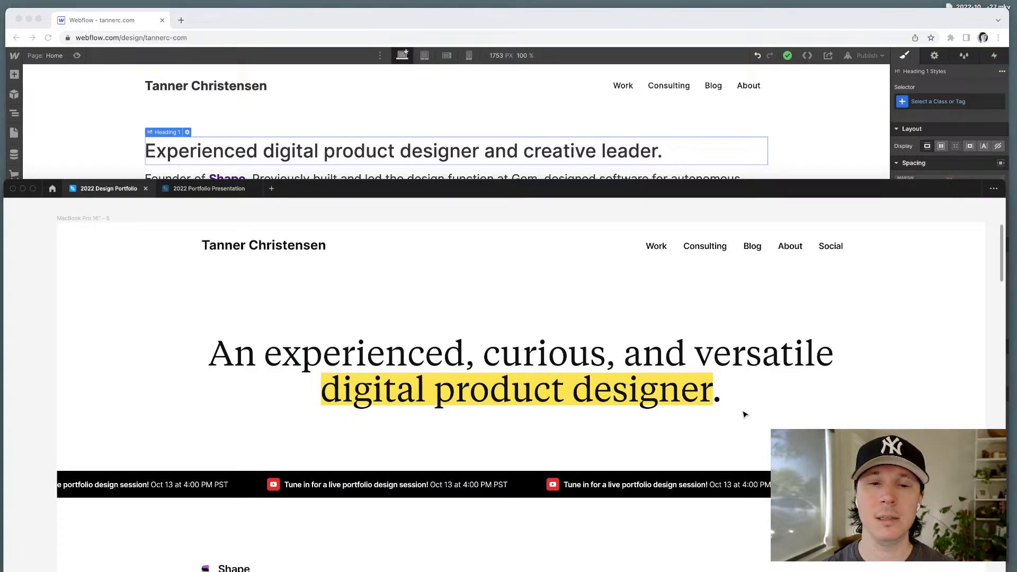
pyautogui.scroll(-1, 745, 415)
pyautogui.hscroll(1, 745, 415)
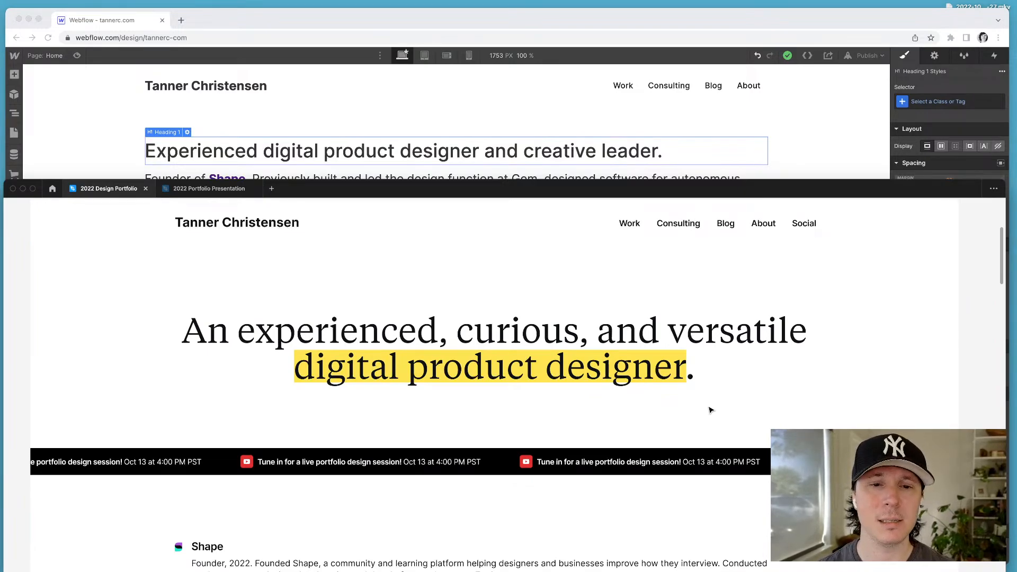
pyautogui.click(432, 344)
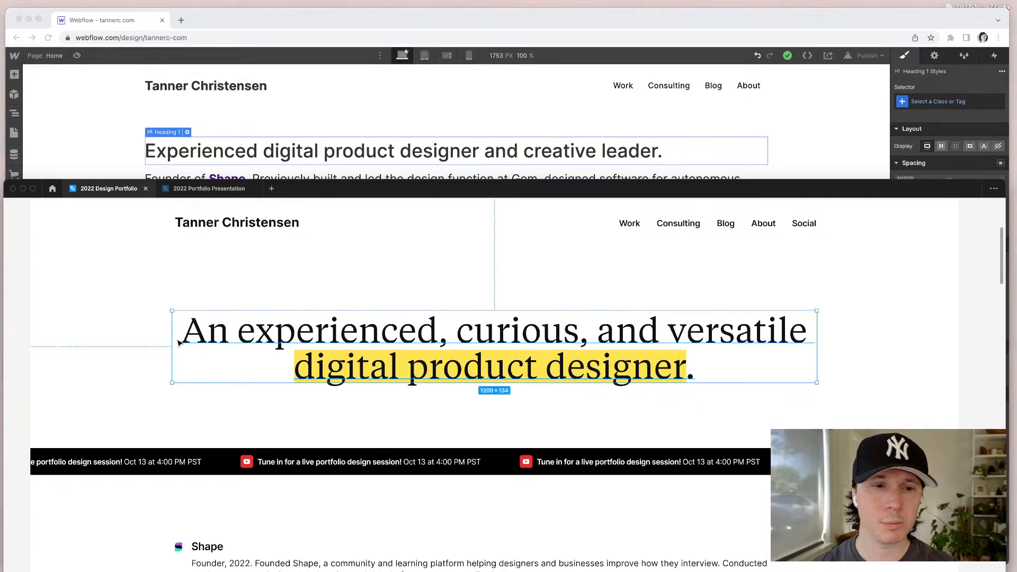
# Step: Switch back to Webflow and delete the description paragraph below the main heading
pyautogui.click(249, 133)
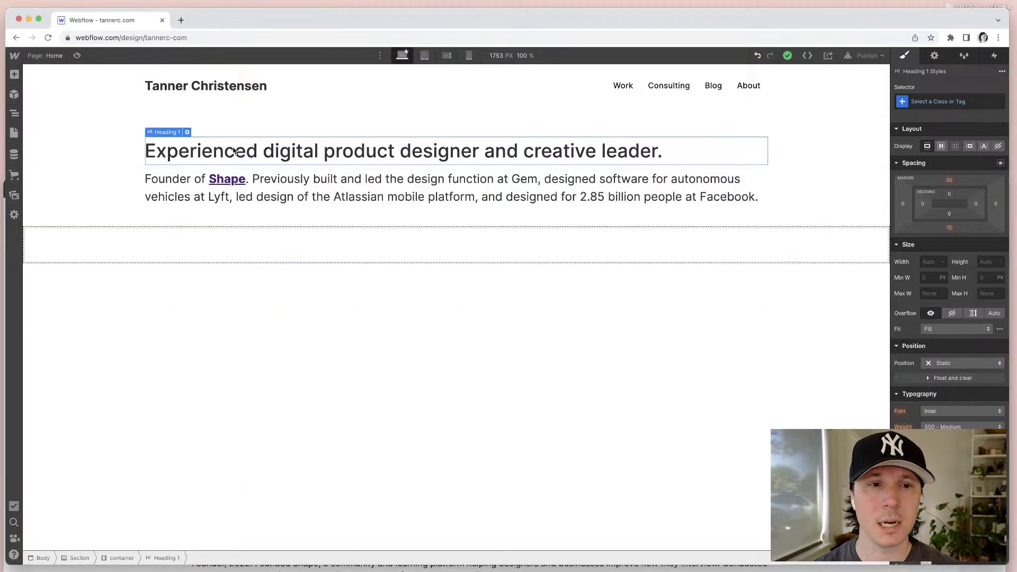
pyautogui.click(282, 195)
pyautogui.press('Delete')
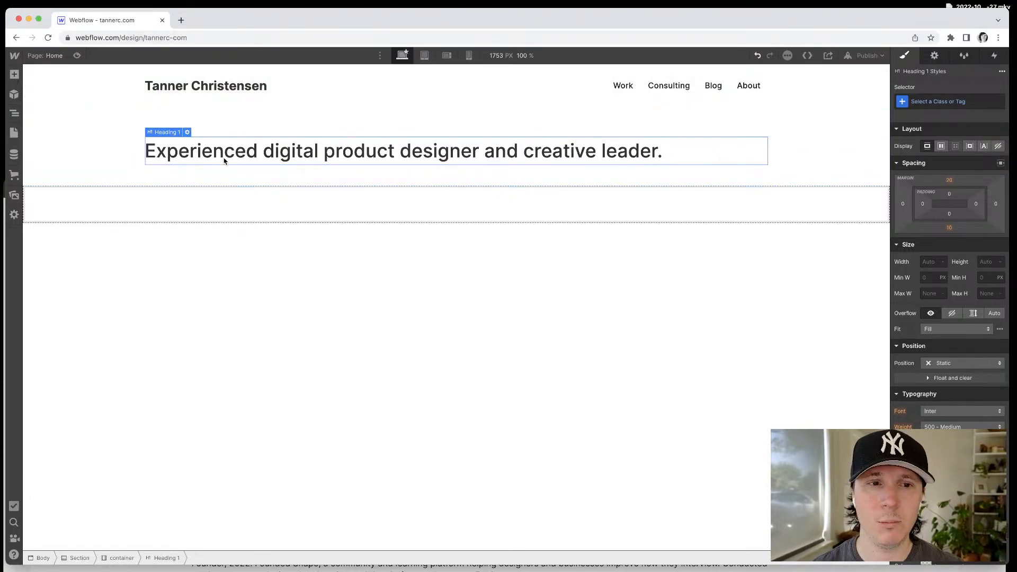
# Step: Target the All H1 Headings tag for the main heading, browse its font choices, and open the site's font settings
pyautogui.click(938, 101)
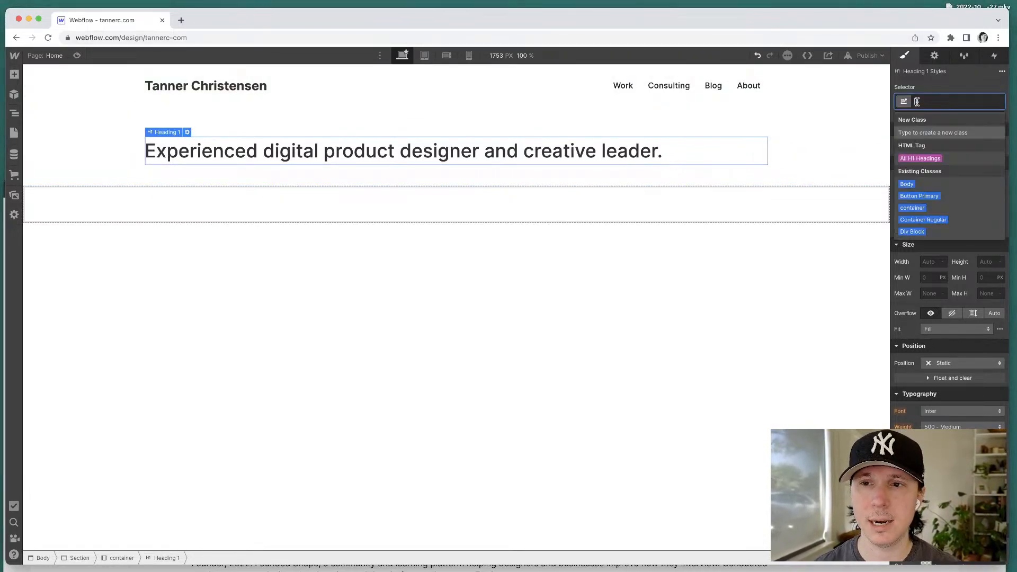
pyautogui.click(914, 159)
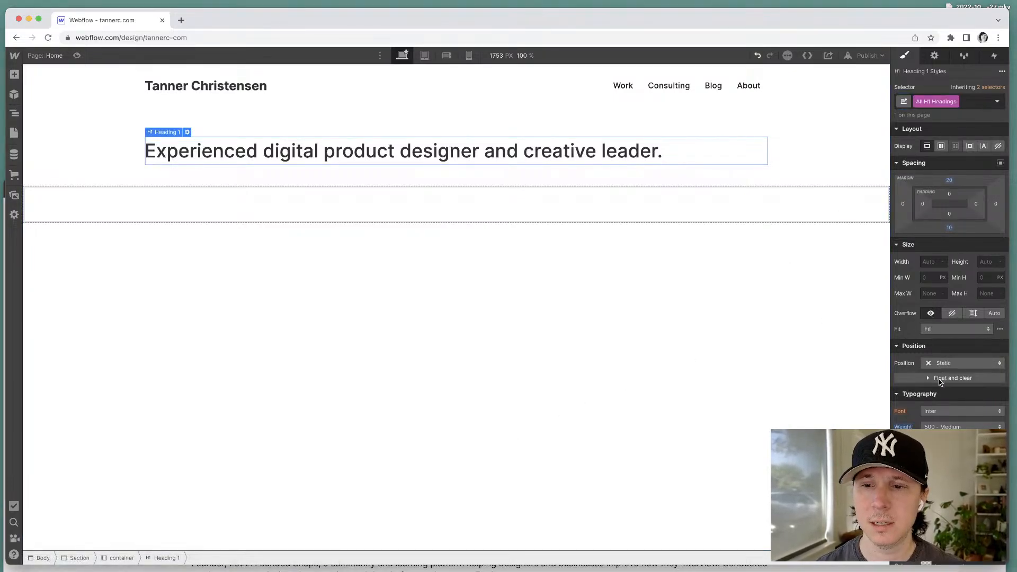
pyautogui.click(953, 410)
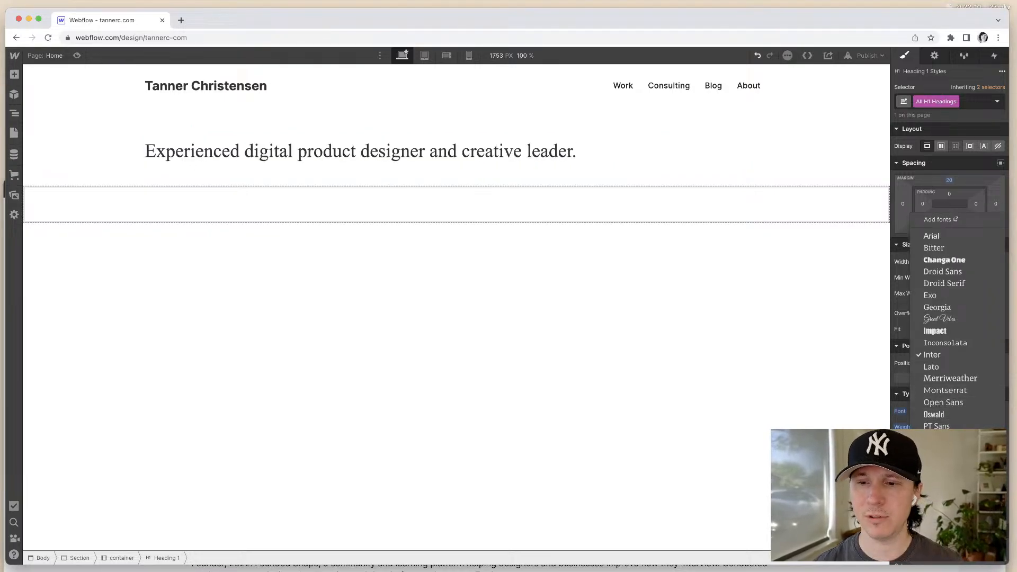
pyautogui.press('Escape')
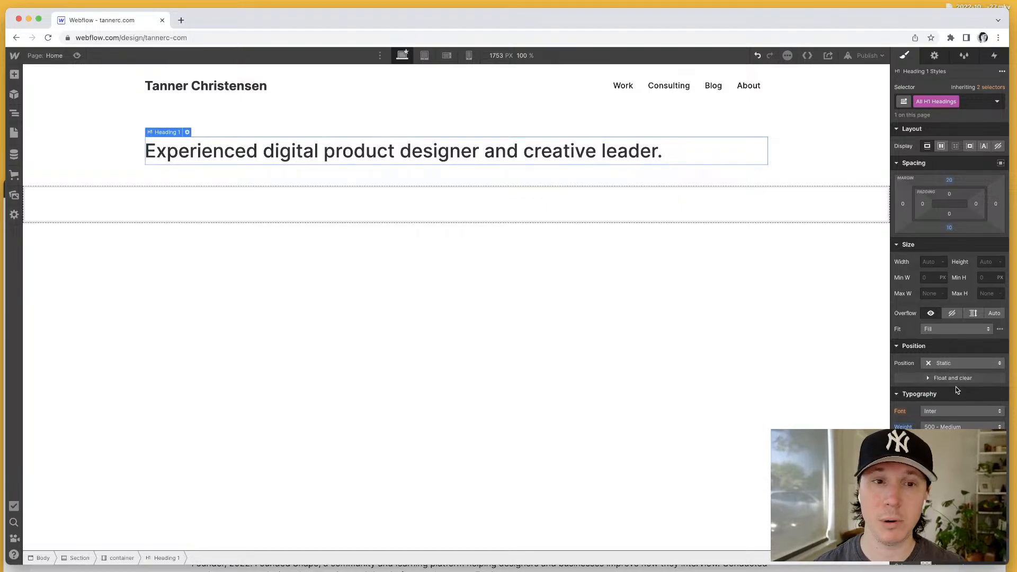
pyautogui.click(949, 409)
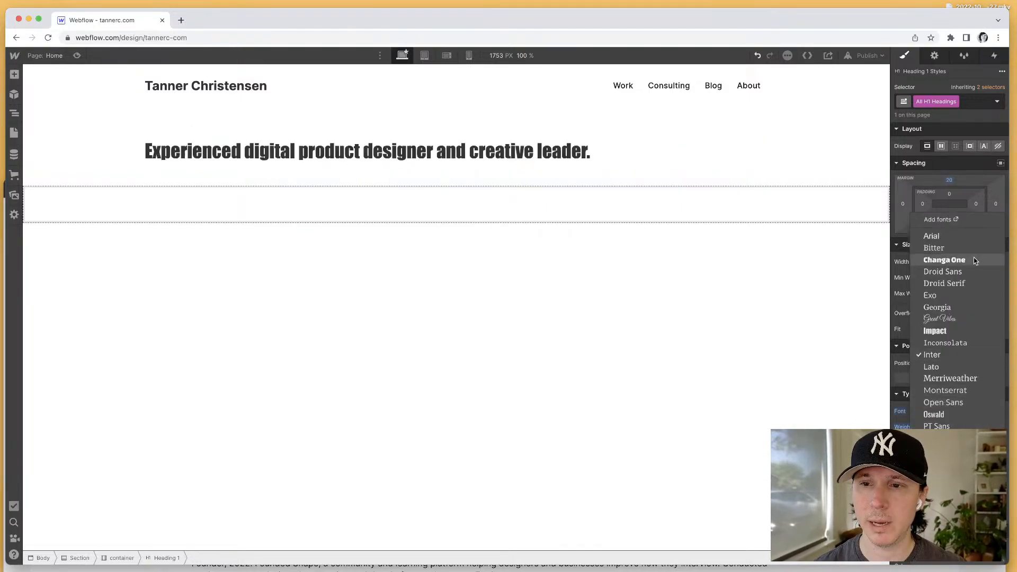
pyautogui.click(935, 220)
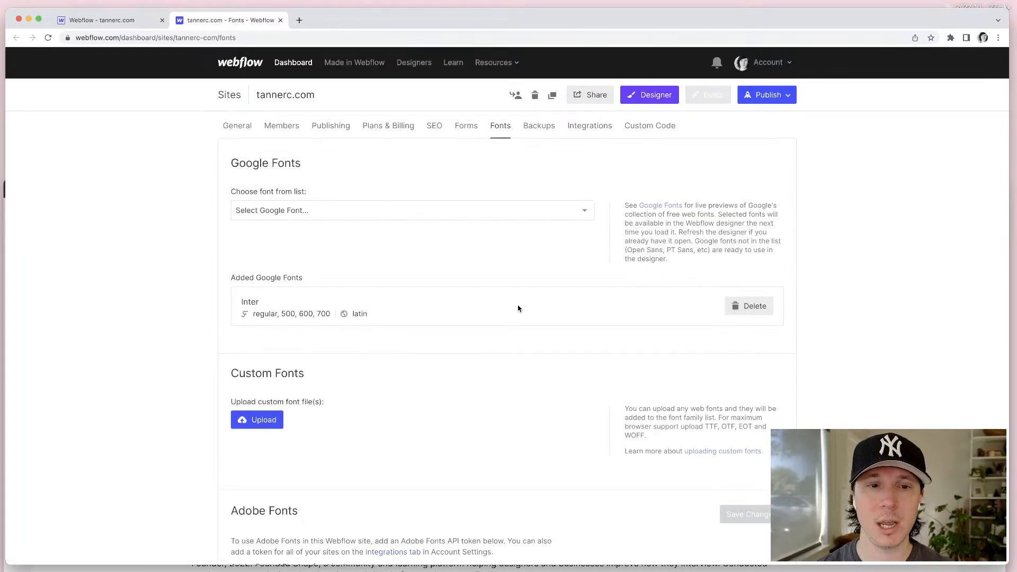
# Step: Choose the four TiemposText files (Medium, MediumItalic, Regular and RegularItalic) from the Fonts folder as custom fonts for the site
pyautogui.scroll(-4, 149, 234)
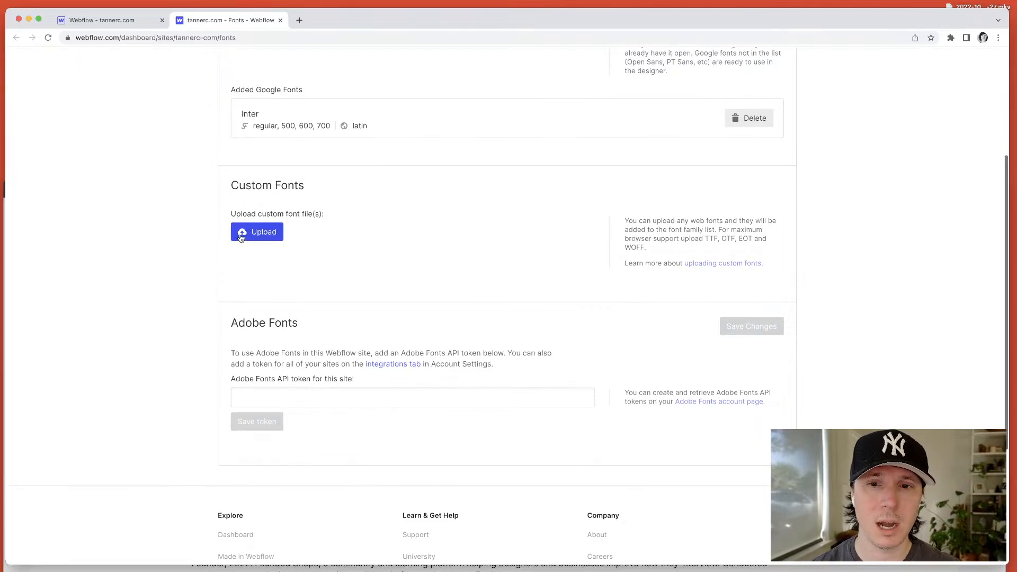
pyautogui.click(266, 232)
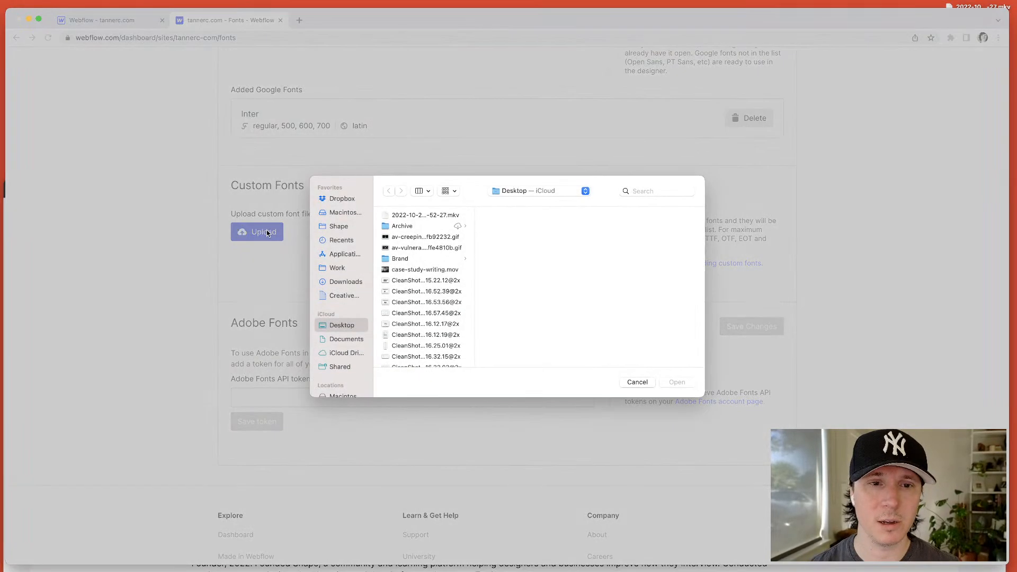
pyautogui.click(522, 192)
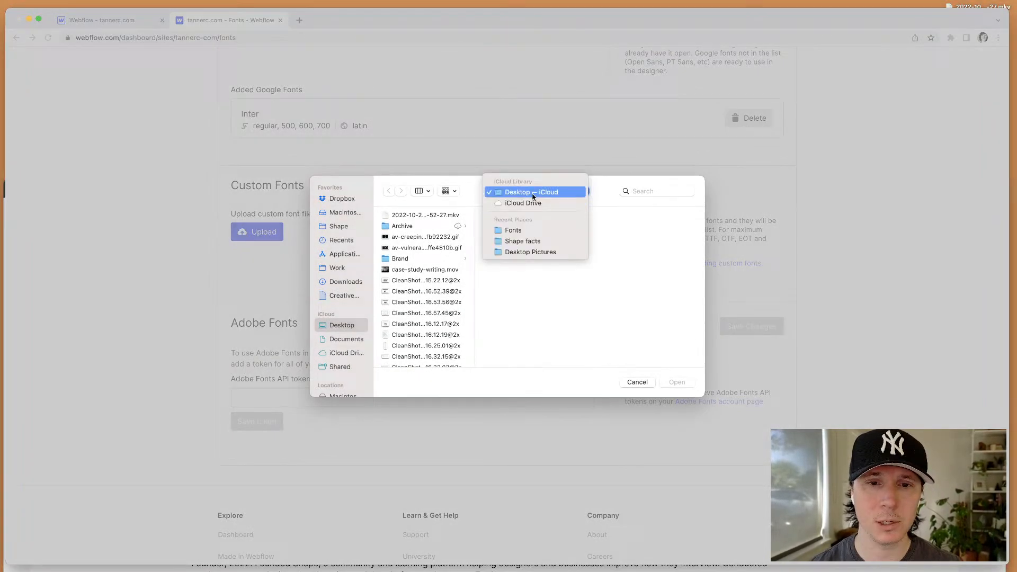
pyautogui.click(522, 229)
pyautogui.write('ti')
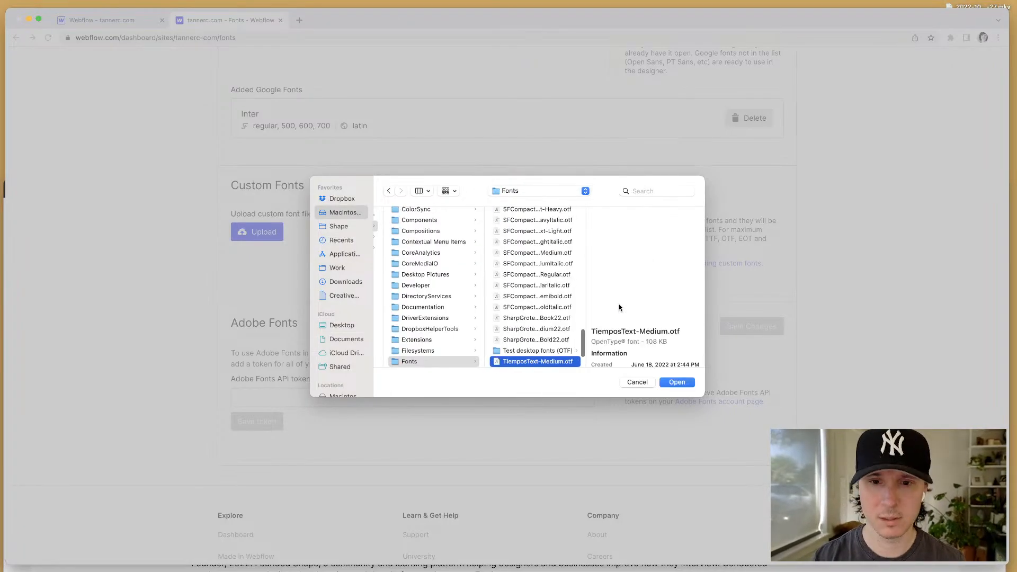
pyautogui.scroll(-2, 562, 332)
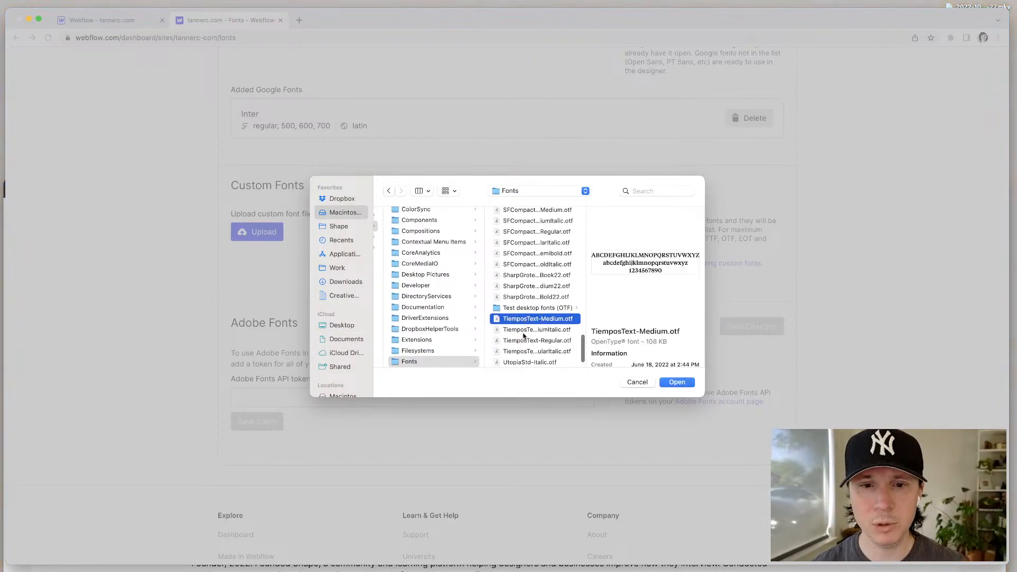
pyautogui.scroll(-1, 525, 337)
pyautogui.keyDown('shift'); pyautogui.click(543, 342); pyautogui.keyUp('shift')
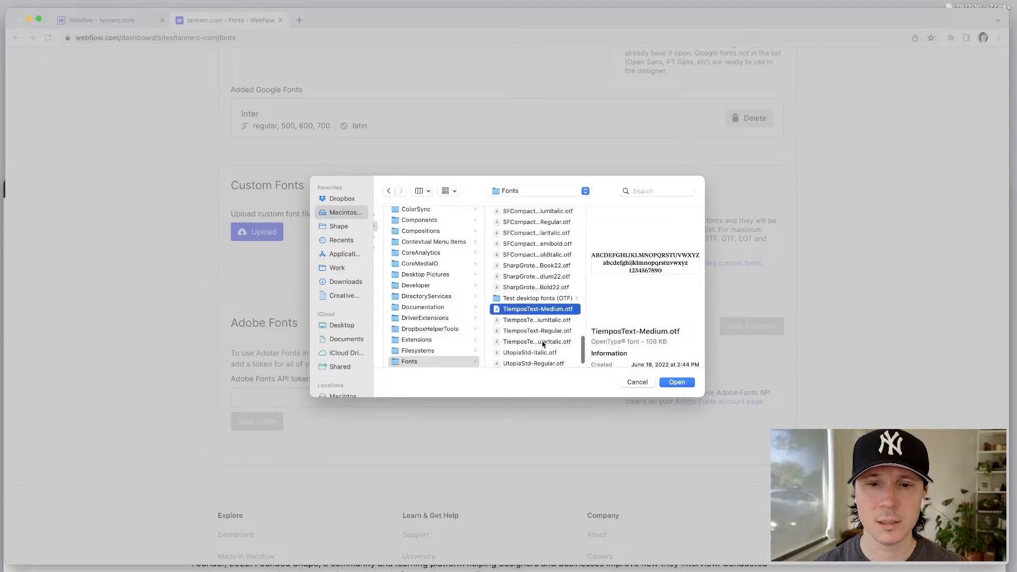
pyautogui.click(663, 382)
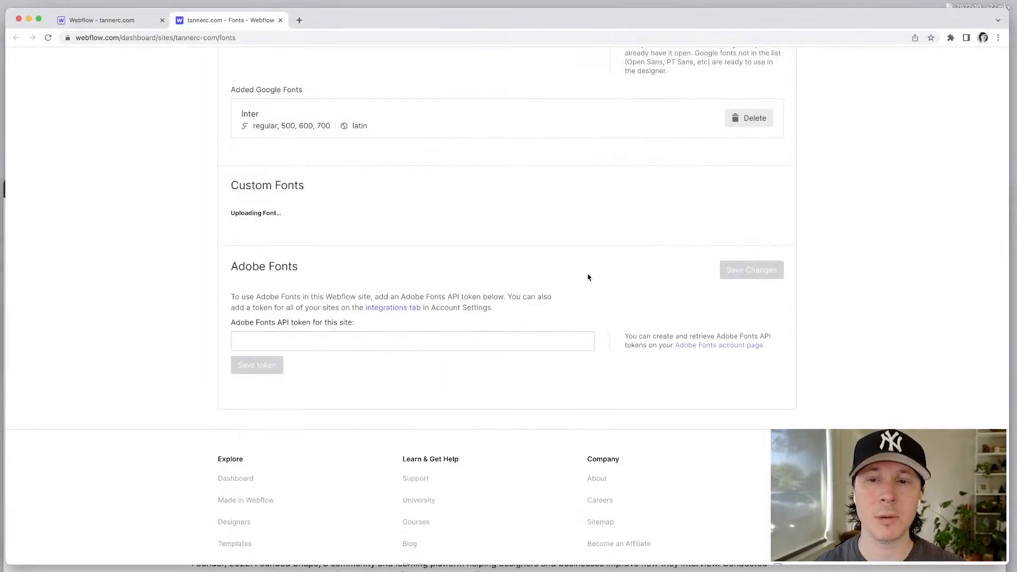
# Step: Shorten the font family name to Tiempos for all four pending TiemposText files
pyautogui.scroll(-2, 648, 334)
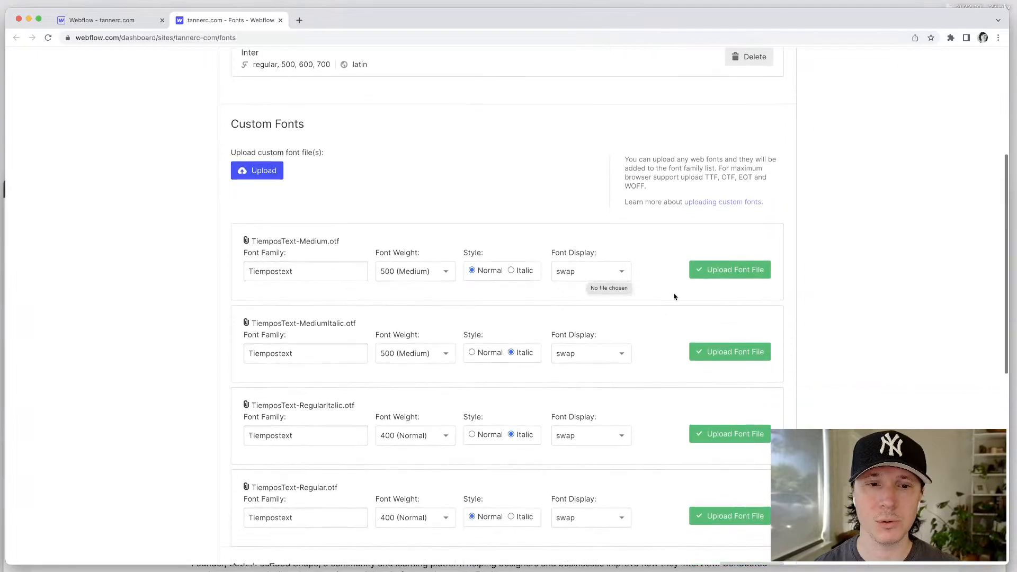
pyautogui.scroll(-1, 329, 259)
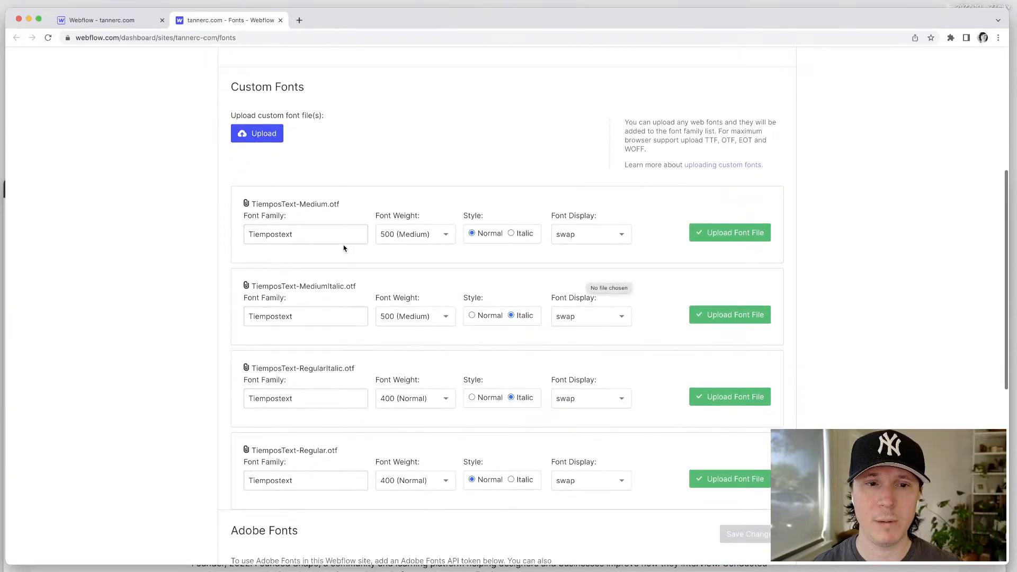
pyautogui.click(292, 235)
pyautogui.press('BackSpace')
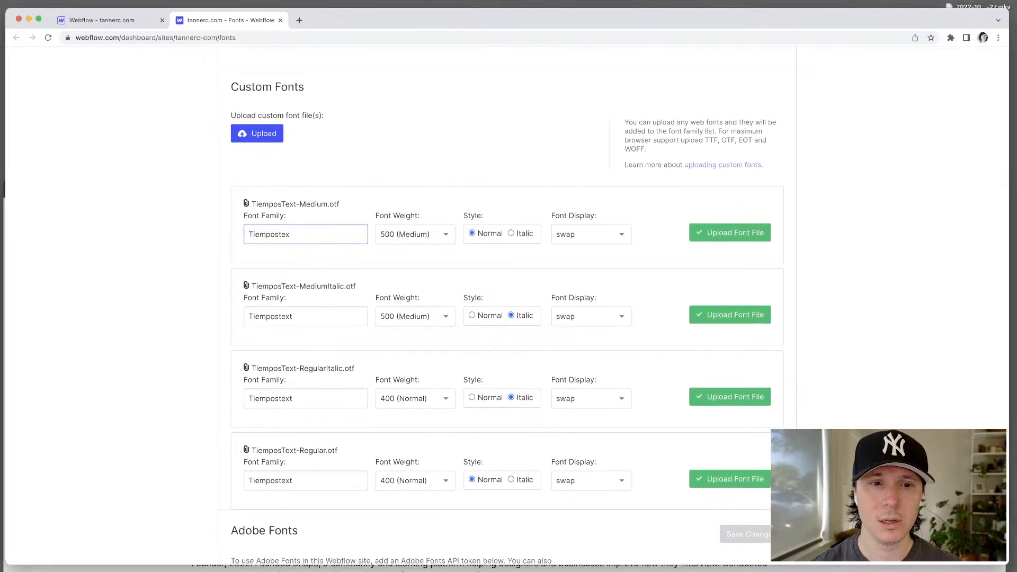
pyautogui.click(301, 319)
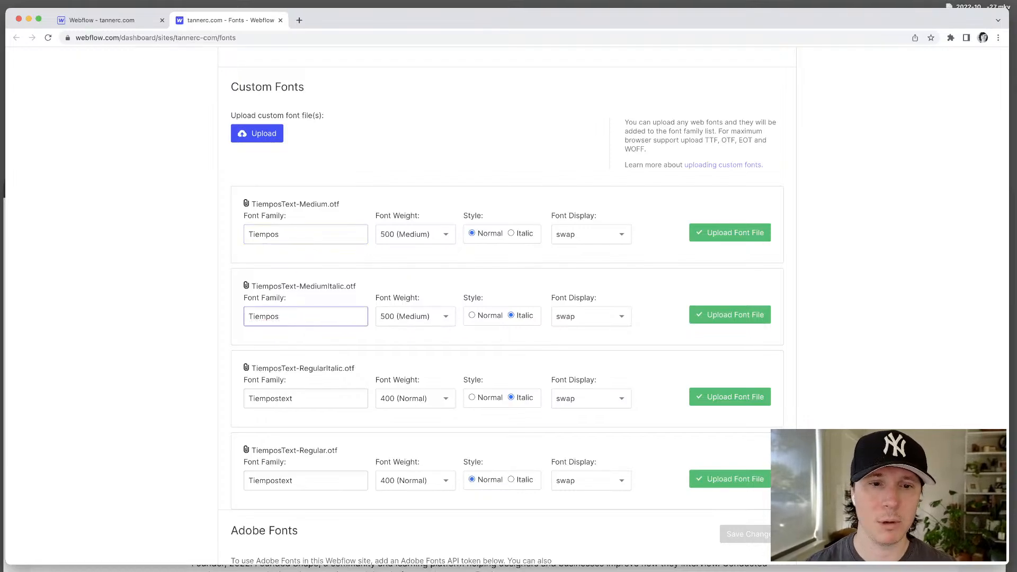
pyautogui.click(309, 392)
pyautogui.press('BackSpace')
pyautogui.press('BackSpace')
pyautogui.press('BackSpace')
pyautogui.press('BackSpace')
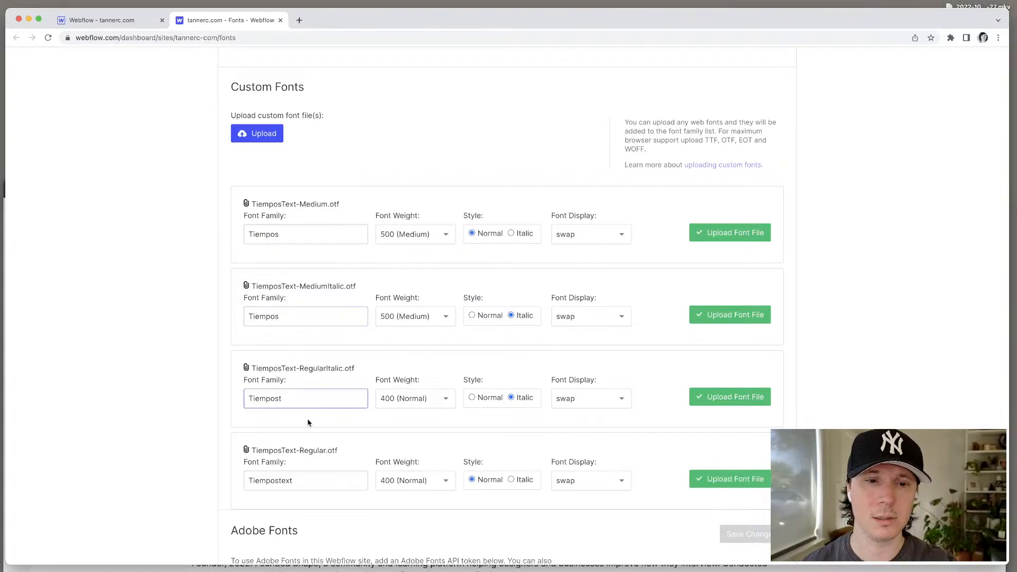
pyautogui.click(305, 480)
pyautogui.press('BackSpace')
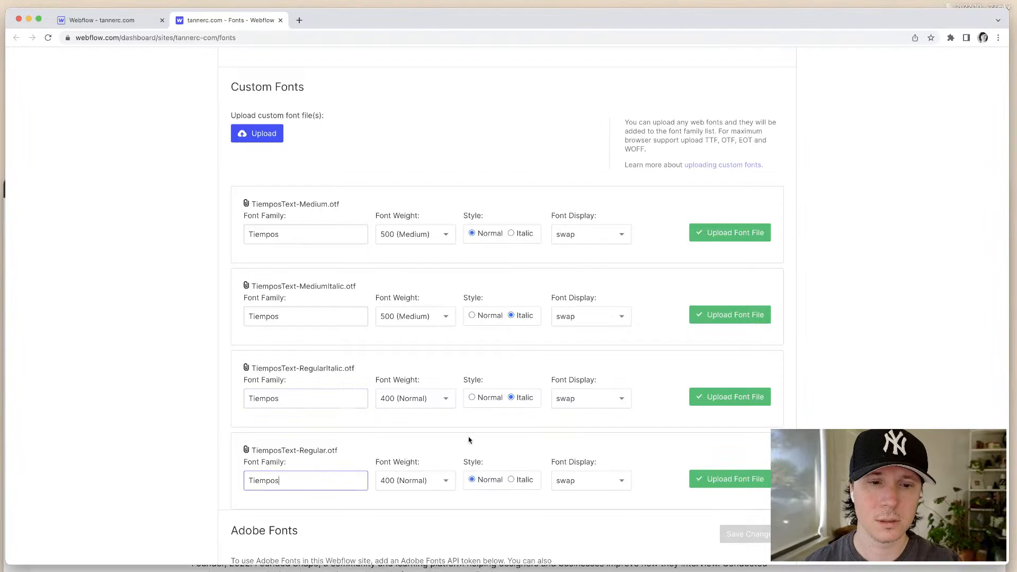
# Step: Upload all four Tiempos font files to the site's custom fonts and look over the font settings page
pyautogui.click(722, 233)
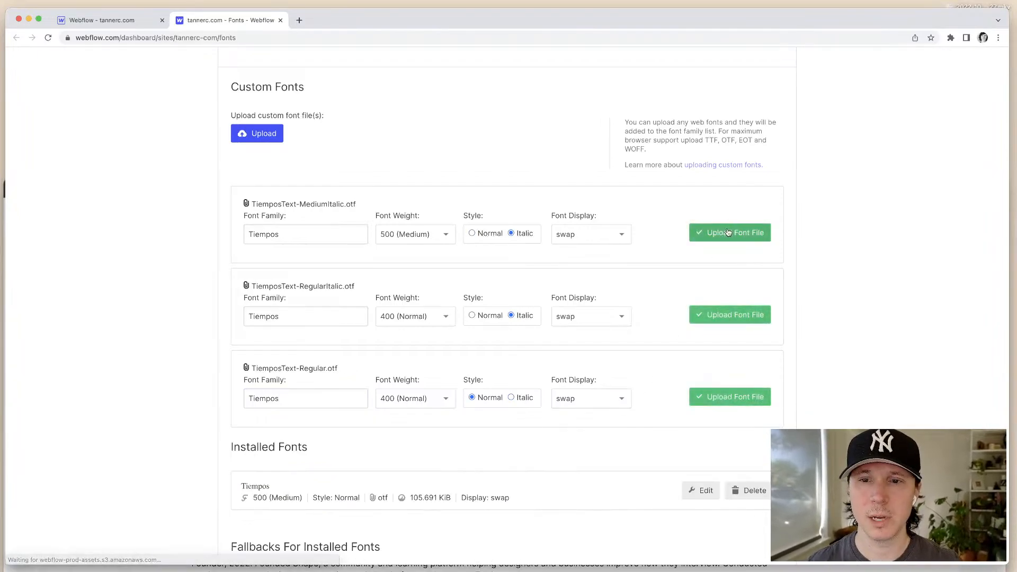
pyautogui.click(722, 235)
pyautogui.click(723, 235)
pyautogui.click(733, 234)
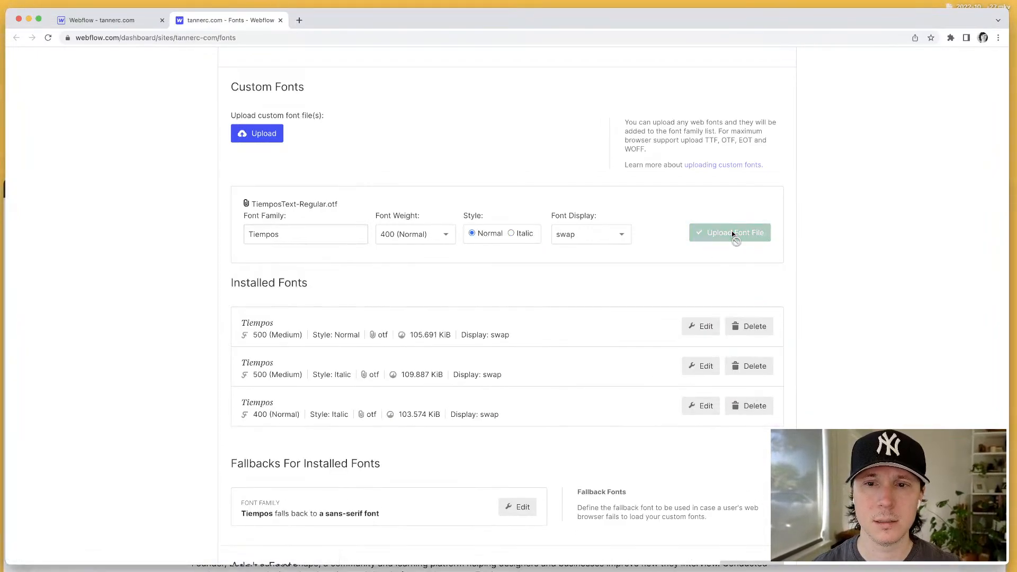
pyautogui.scroll(-2, 570, 369)
pyautogui.scroll(-5, 583, 374)
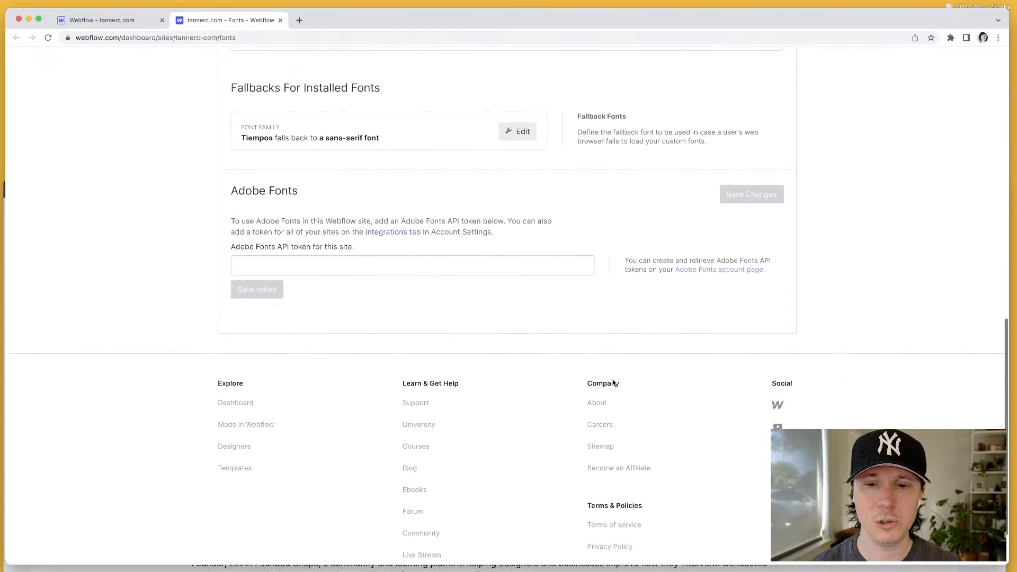
pyautogui.scroll(12, 613, 382)
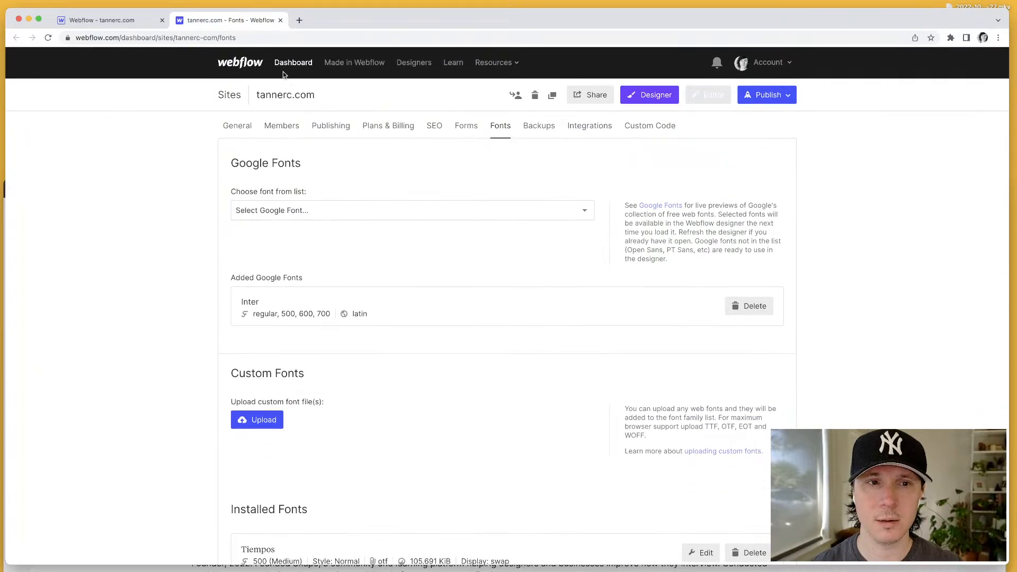
# Step: Close the font settings, reload the Webflow designer, and set the main heading's font to Tiempos
pyautogui.click(280, 20)
pyautogui.click(48, 38)
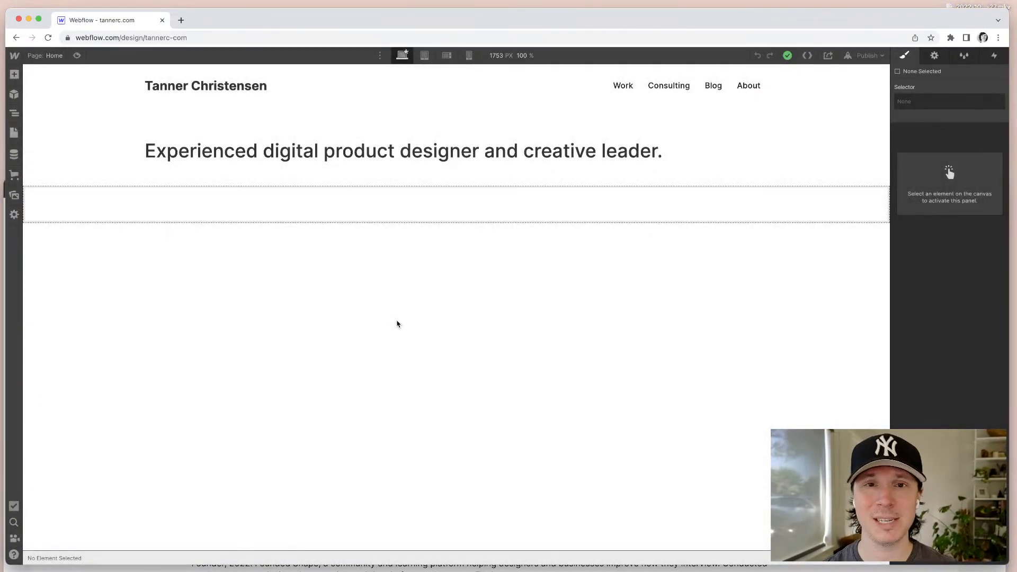
pyautogui.click(193, 152)
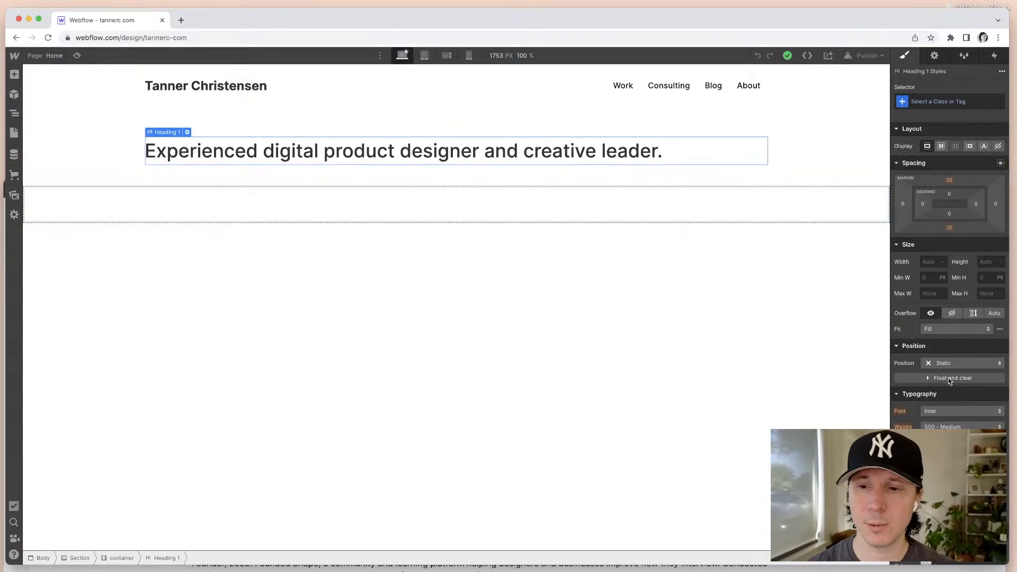
pyautogui.click(936, 412)
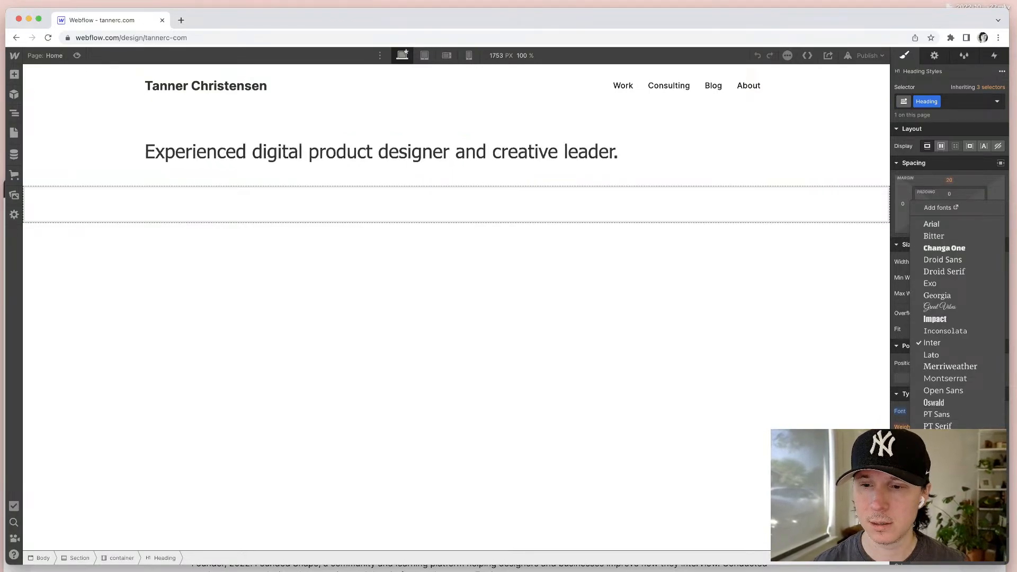
pyautogui.click(938, 450)
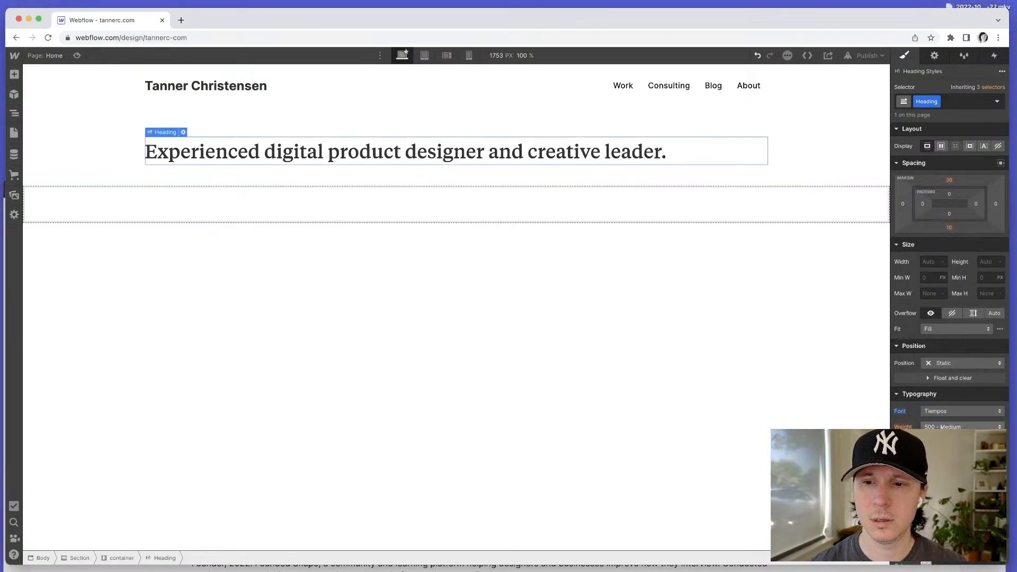
# Step: Switch to Figma to inspect the hero headline's typography, undo the accidental layer change, and return to Webflow
pyautogui.press('super+Tab')
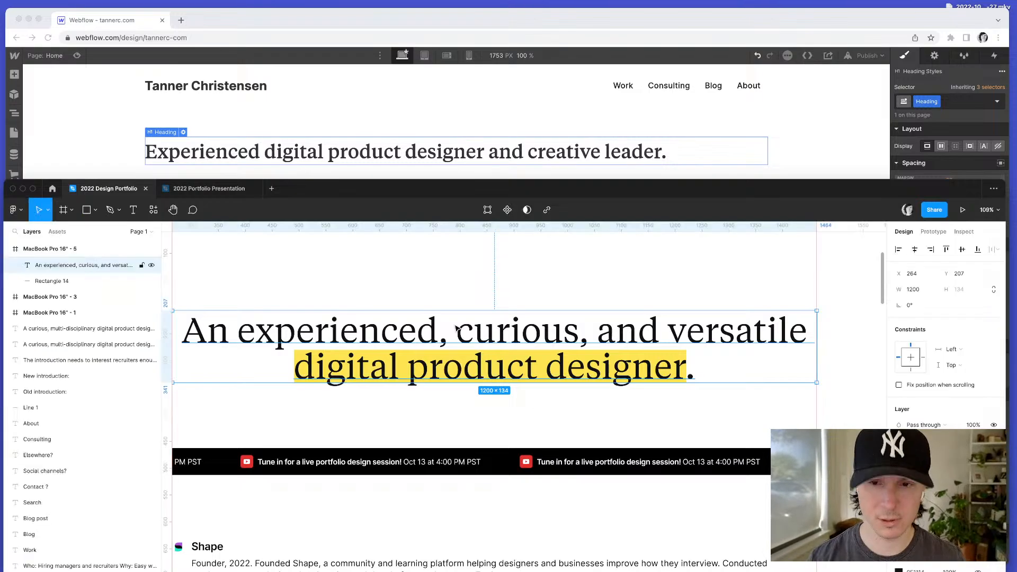
pyautogui.click(948, 248)
pyautogui.click(961, 236)
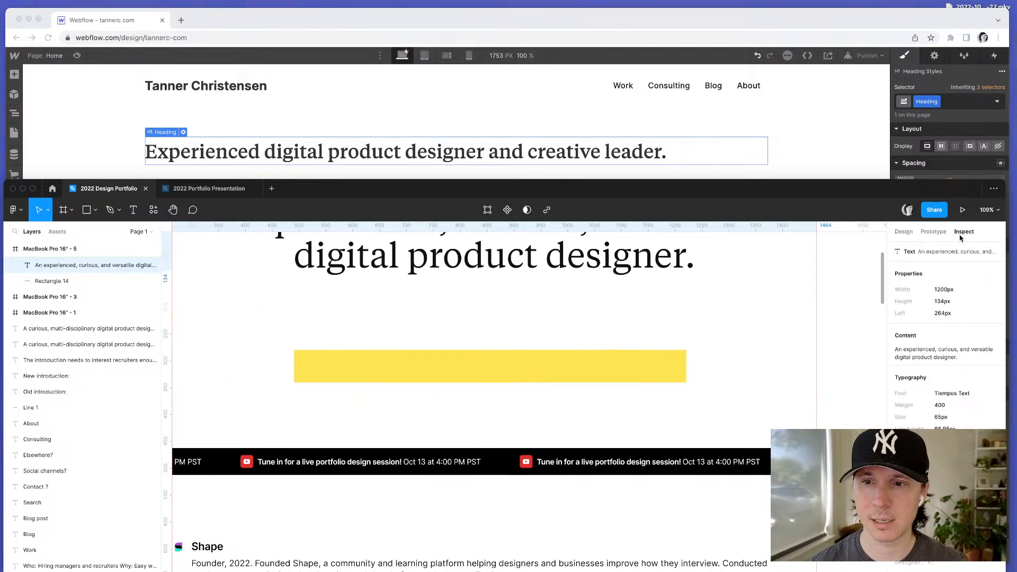
pyautogui.scroll(2, 530, 397)
pyautogui.press('super+z')
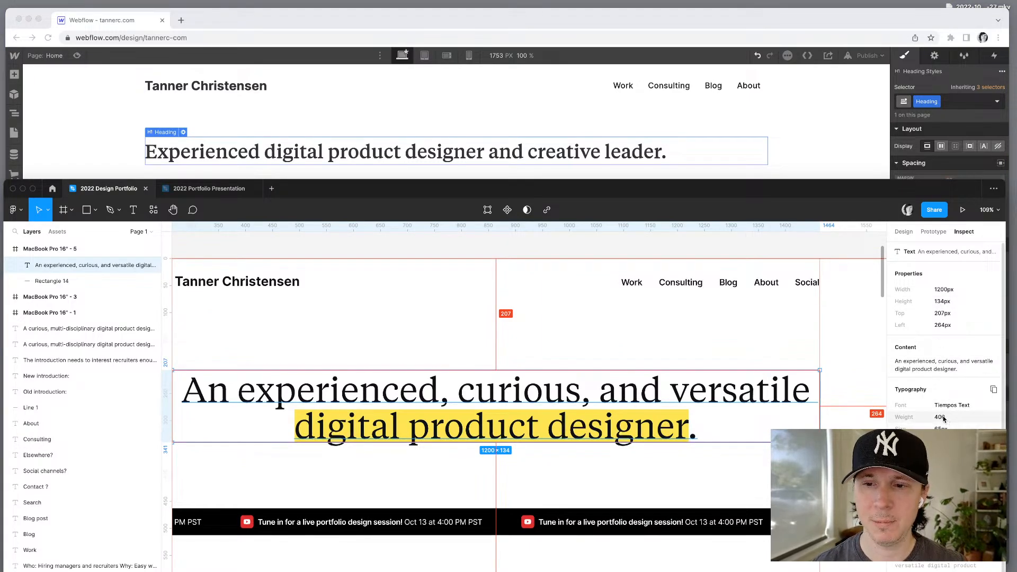
pyautogui.click(563, 144)
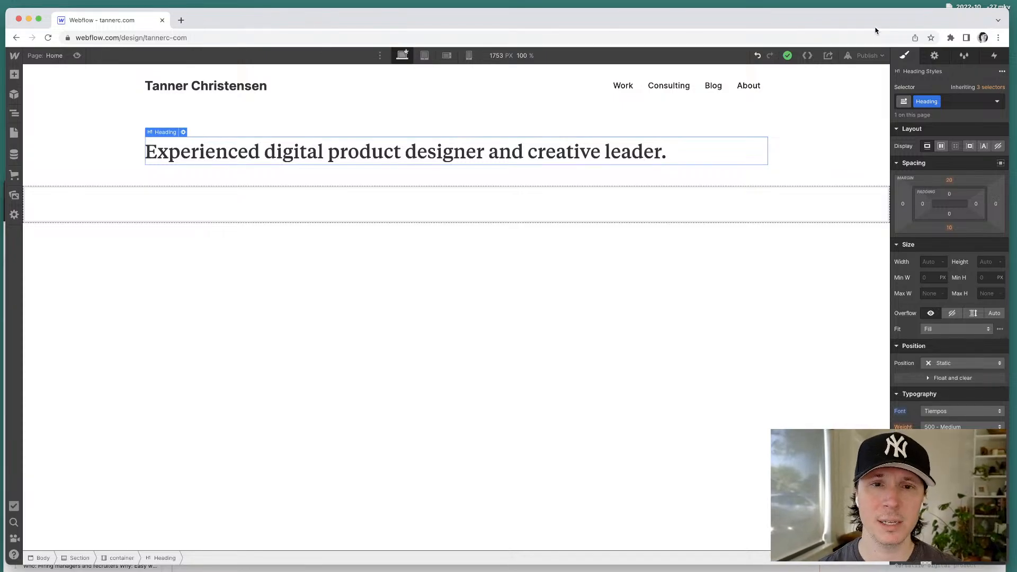
# Step: Check the headline's font size in Figma and calculate 65/16 in a temporary browser tab to convert it to rem
pyautogui.press('super+t')
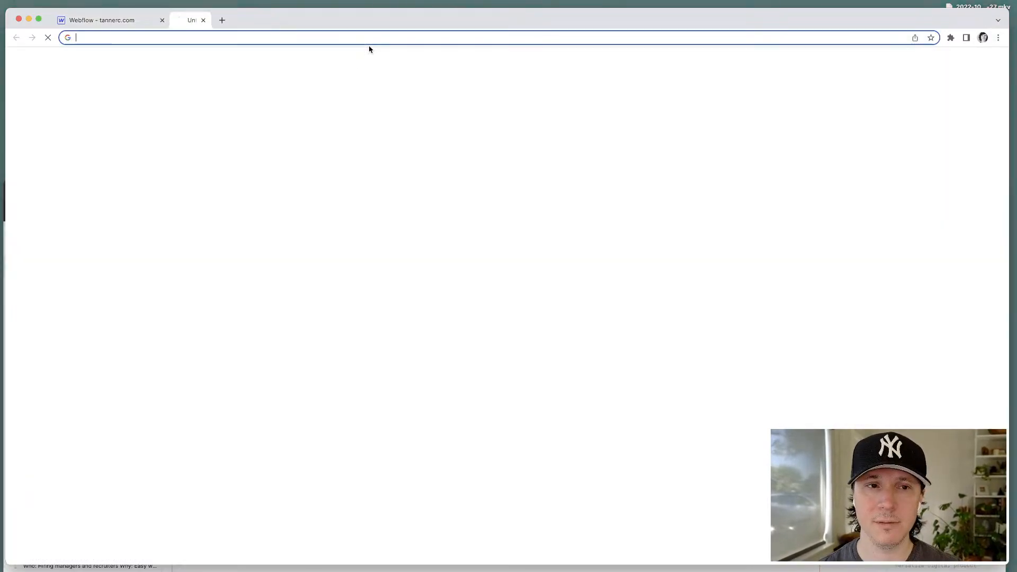
pyautogui.write('16')
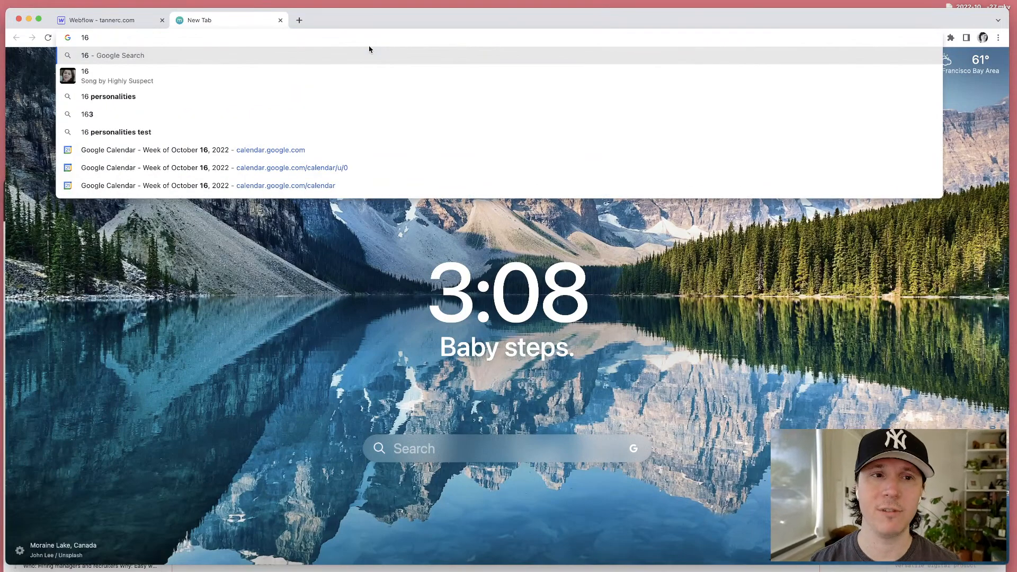
pyautogui.write('px')
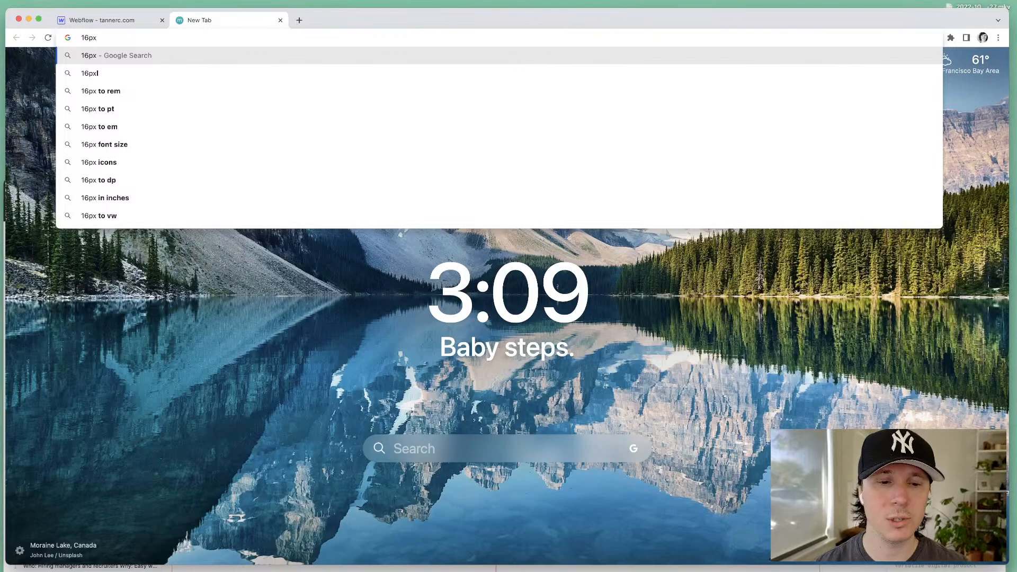
pyautogui.press('super+Tab')
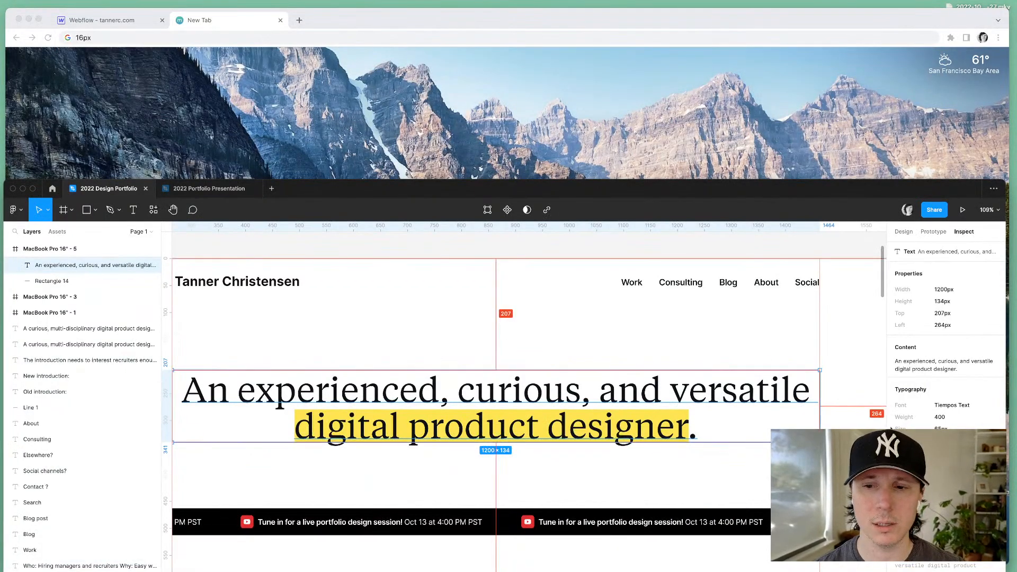
pyautogui.click(211, 37)
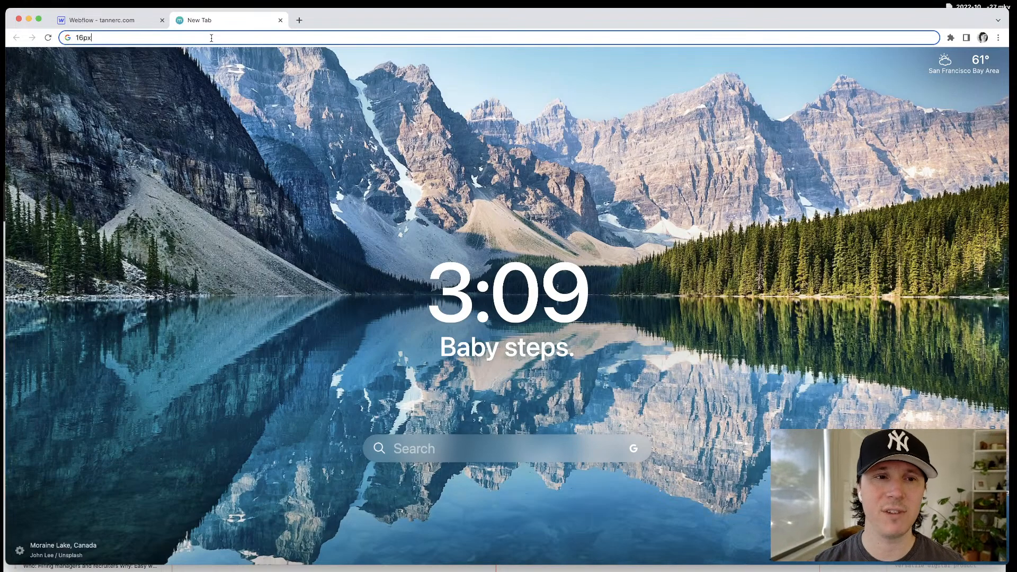
pyautogui.write('65/16')
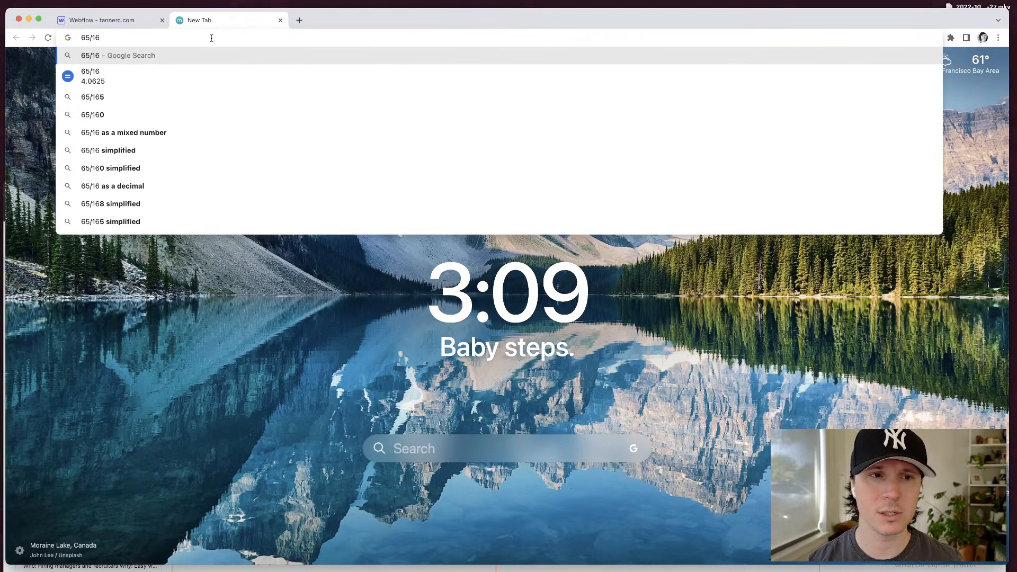
pyautogui.press('super+w')
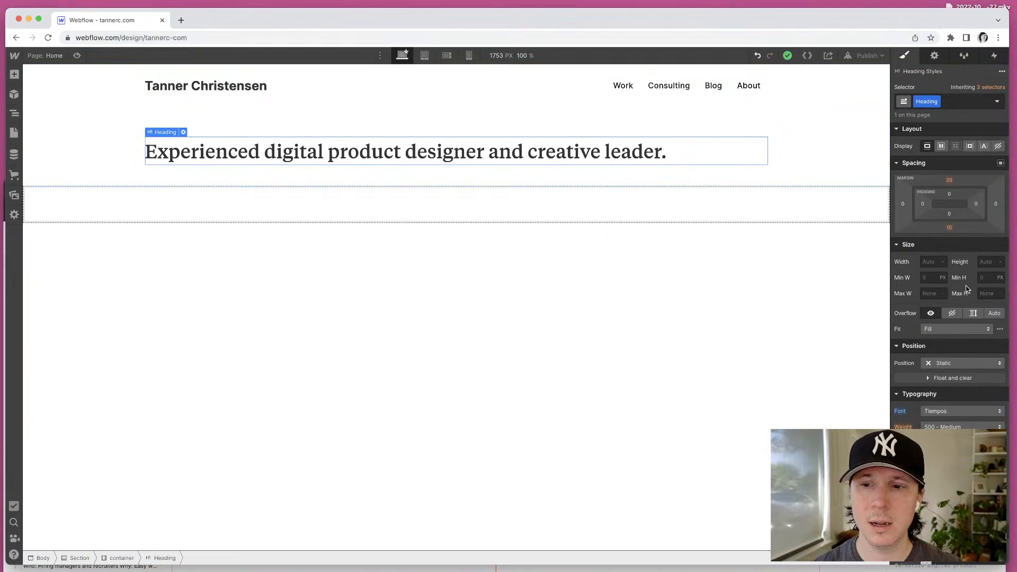
# Step: Remove the Heading class from the hero heading
pyautogui.scroll(-3, 948, 265)
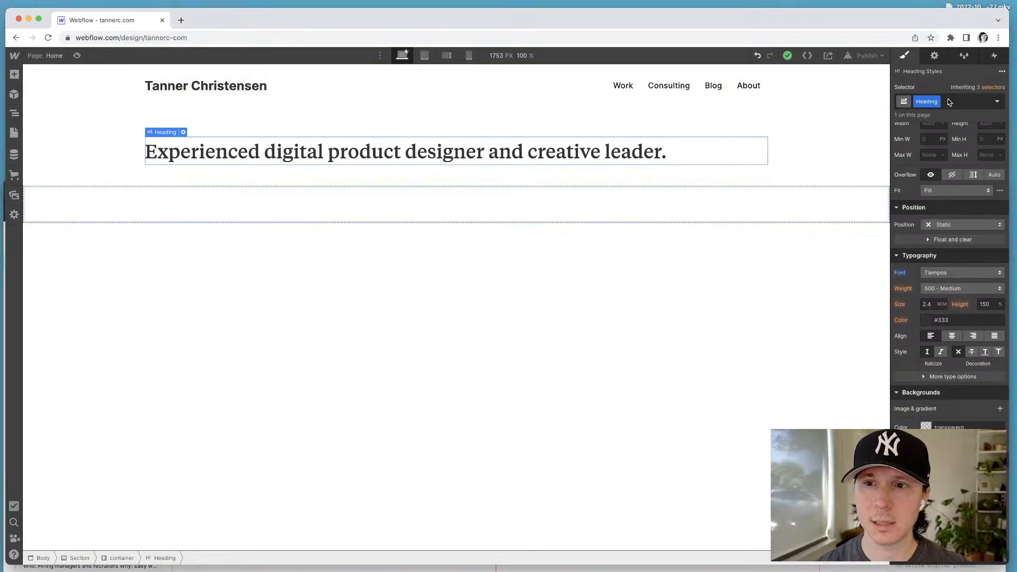
pyautogui.click(363, 198)
pyautogui.click(314, 166)
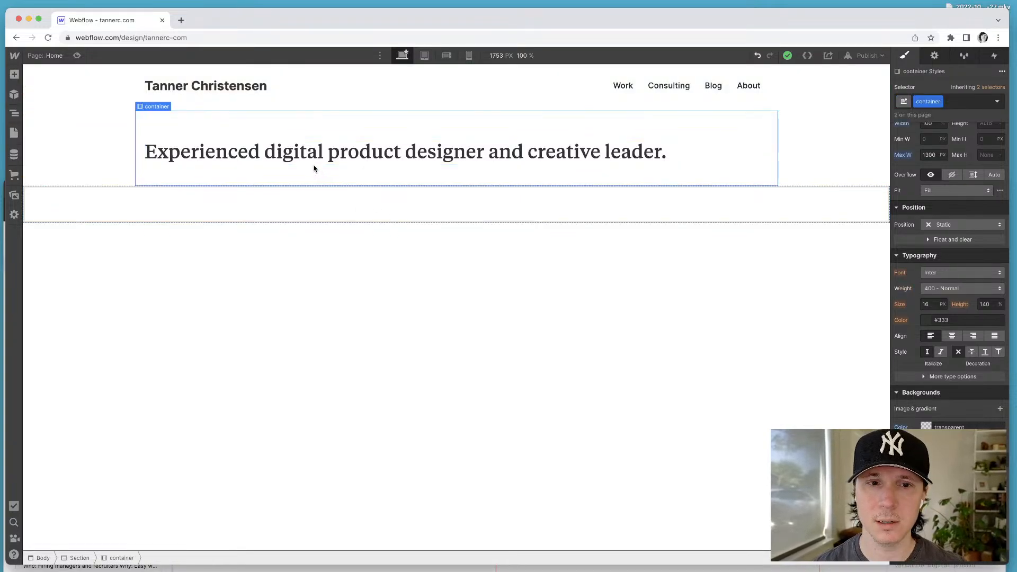
pyautogui.click(317, 155)
pyautogui.click(944, 104)
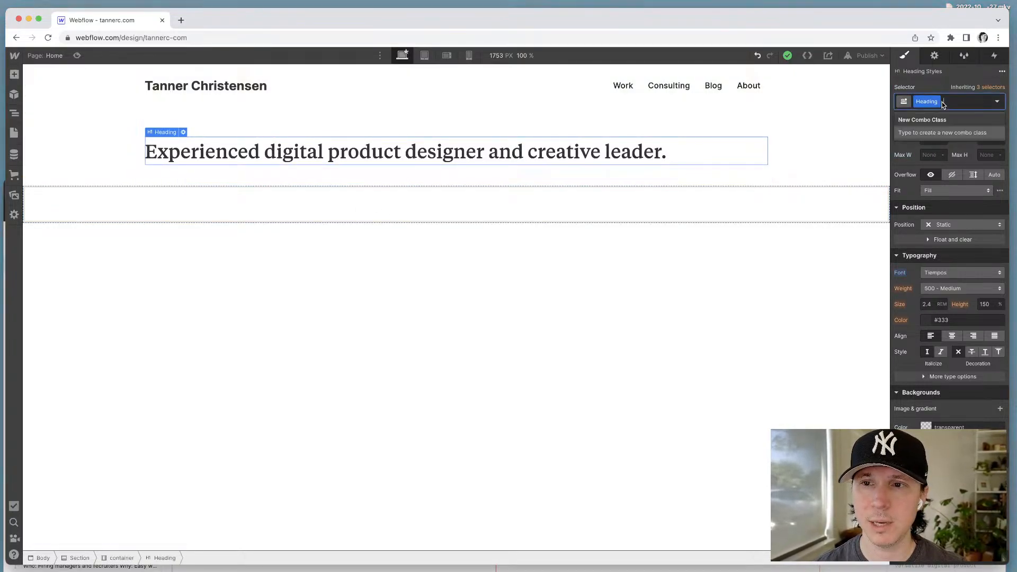
pyautogui.click(938, 102)
pyautogui.click(960, 105)
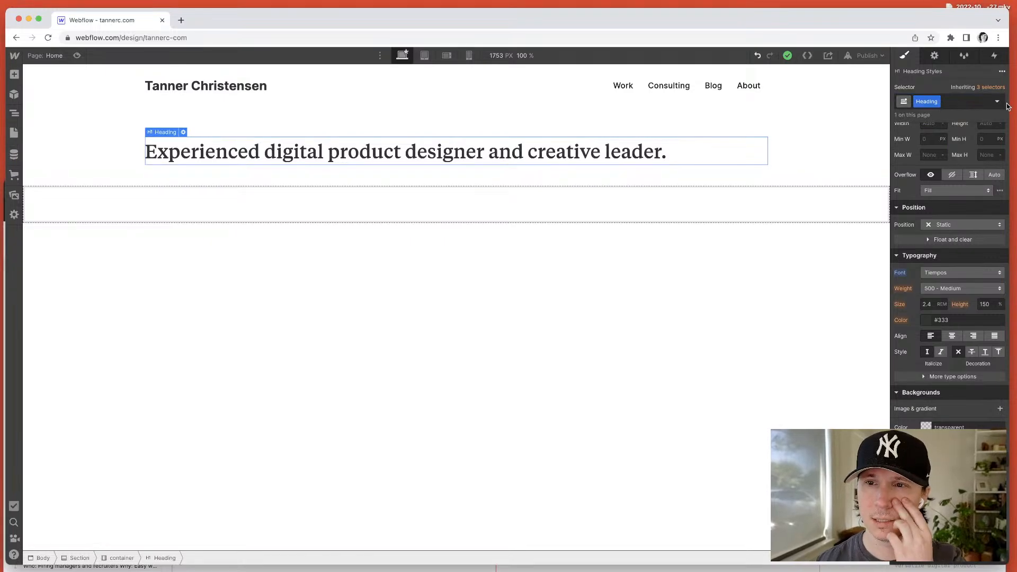
pyautogui.click(998, 102)
pyautogui.click(998, 103)
pyautogui.click(957, 103)
pyautogui.press('BackSpace')
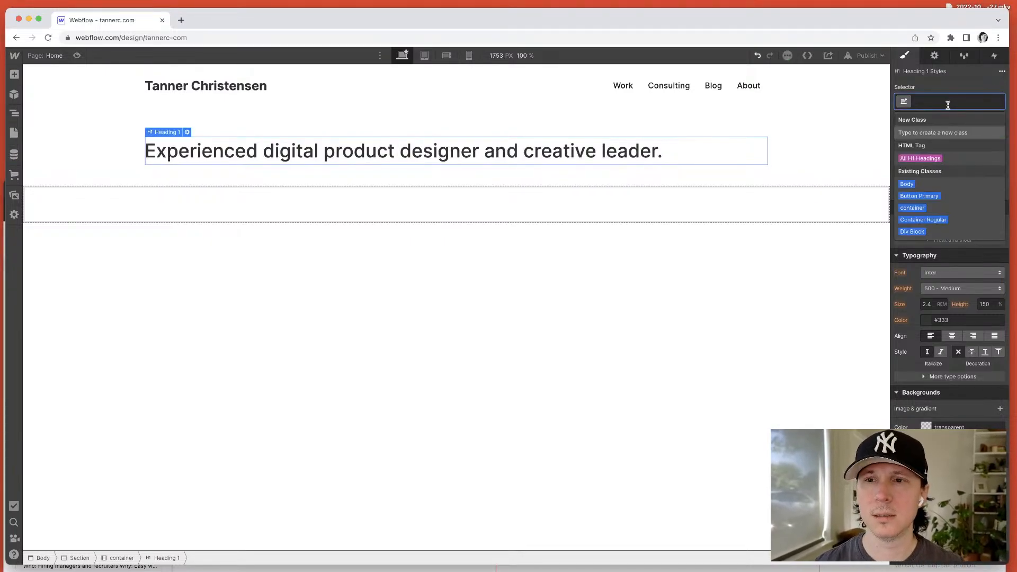
# Step: Apply the styling to the All H1 Headings tag and set its font to Tiempos
pyautogui.click(921, 159)
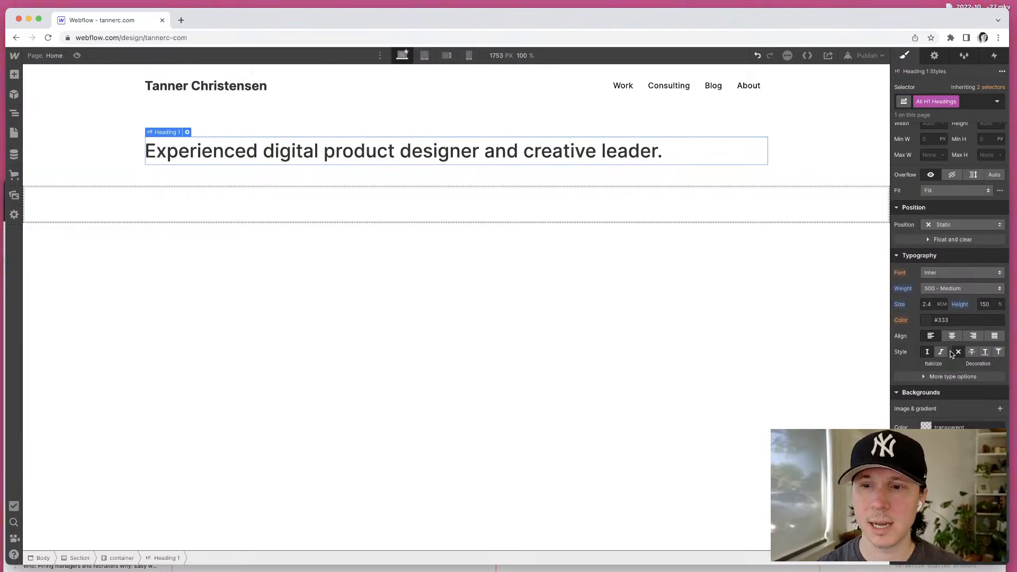
pyautogui.click(938, 272)
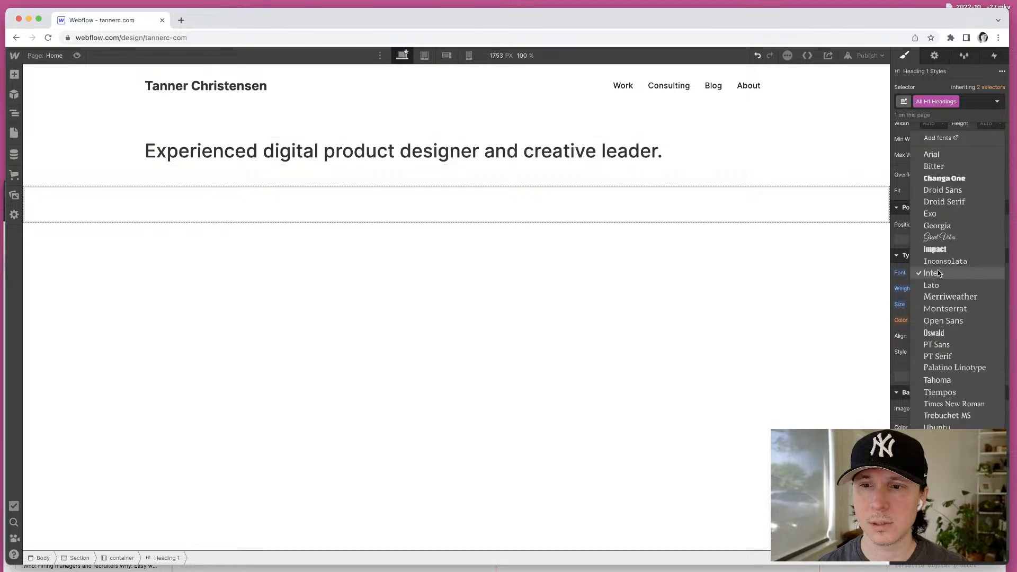
pyautogui.click(957, 392)
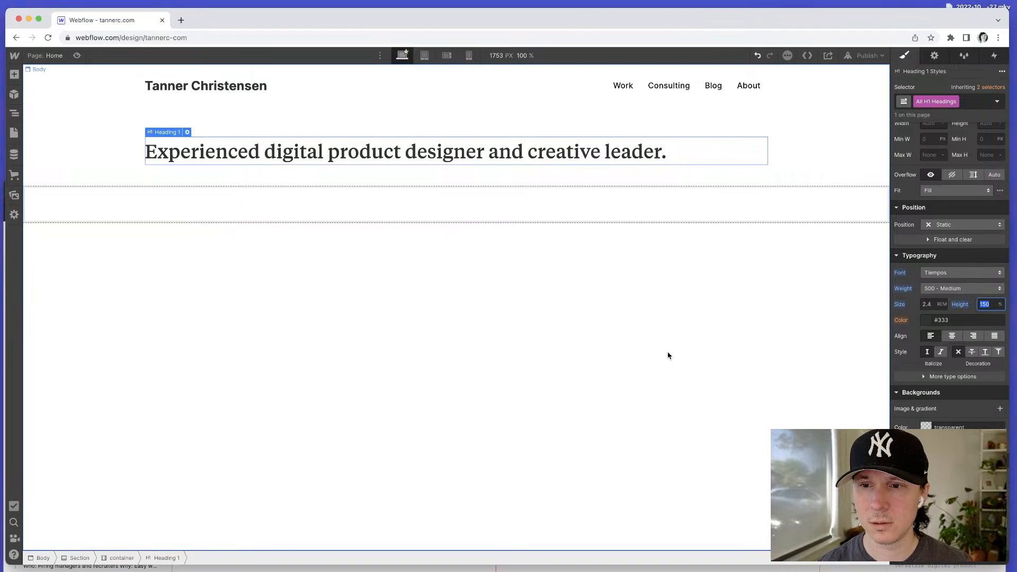
pyautogui.write('240')
pyautogui.press('Tab')
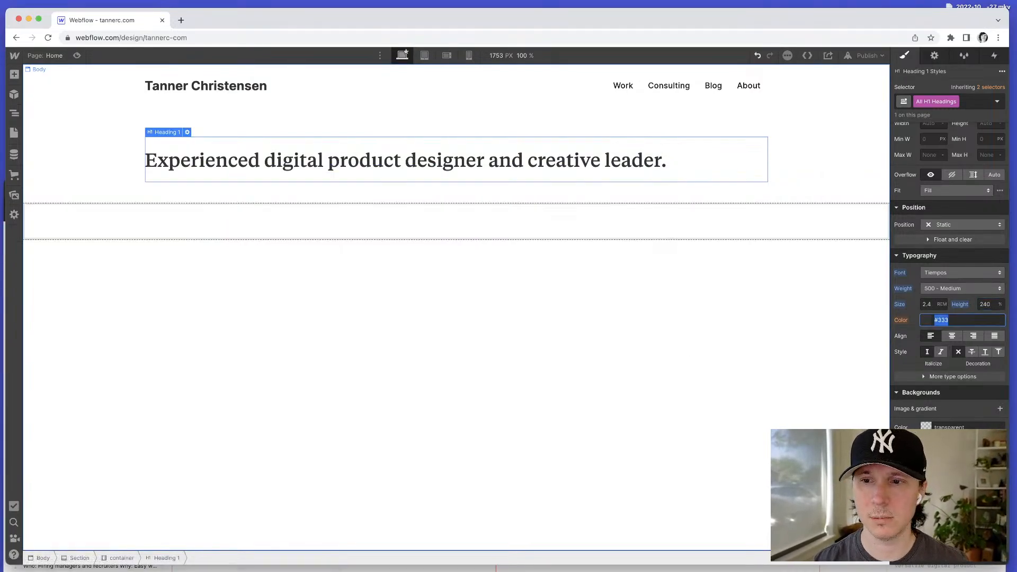
pyautogui.click(988, 305)
pyautogui.press('super+z')
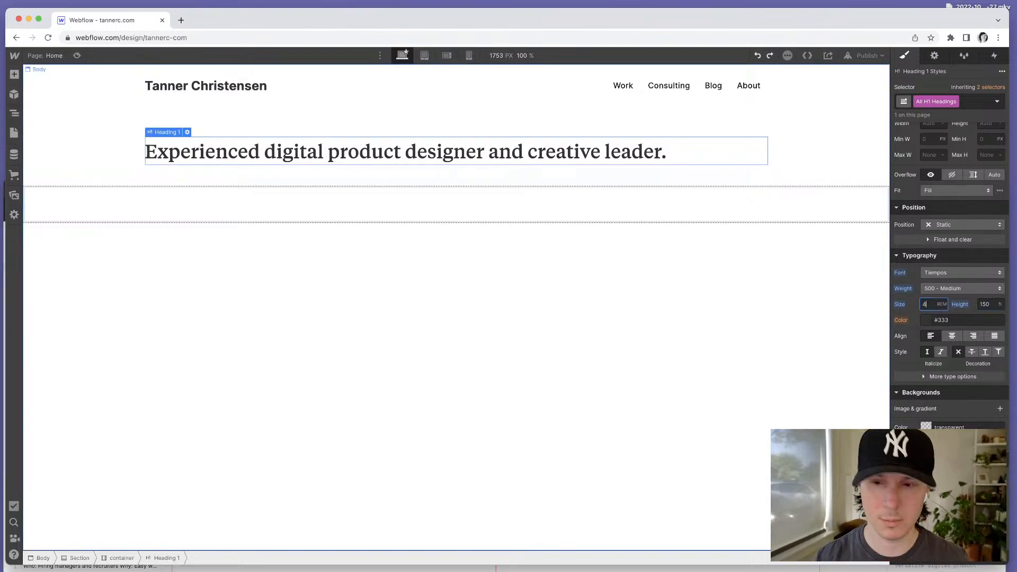
# Step: Set the All H1 Headings font size to 4 rem and line height to 140%, and center the text
pyautogui.press('Tab')
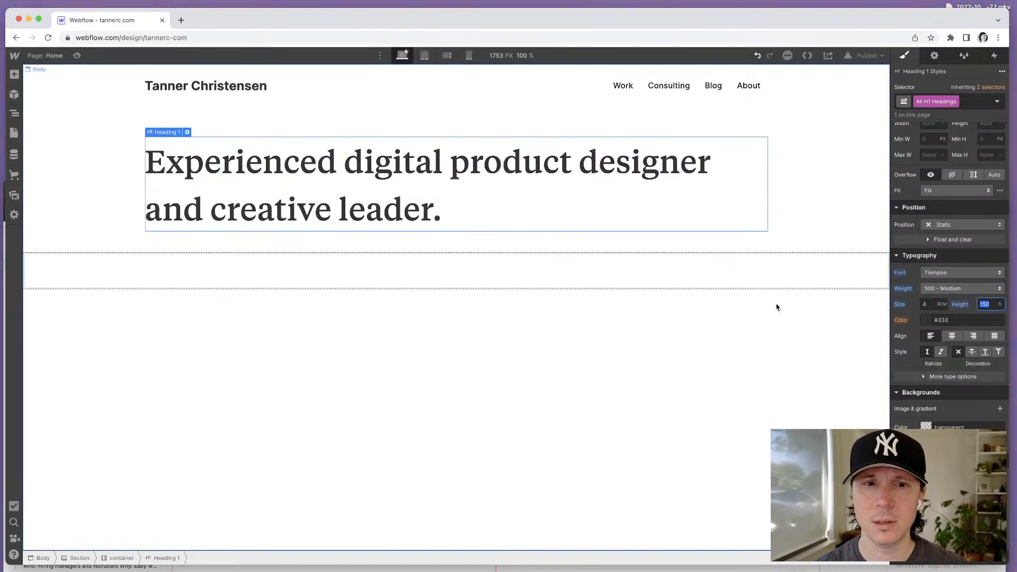
pyautogui.write('140')
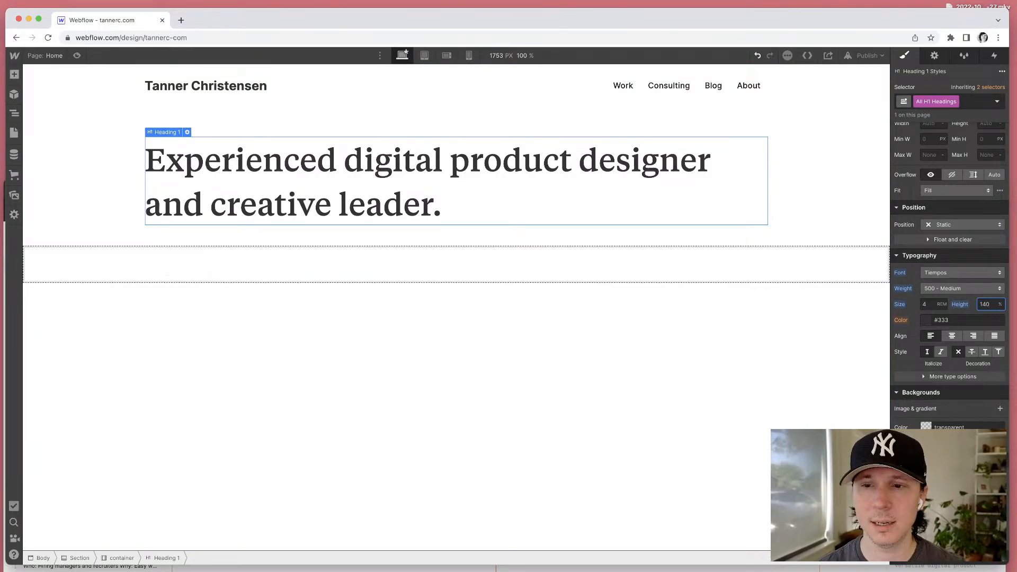
pyautogui.click(952, 336)
# Step: Switch to Figma and examine the two lines of the hero headline, including the highlighted second line, without changing them
pyautogui.press('super+Tab')
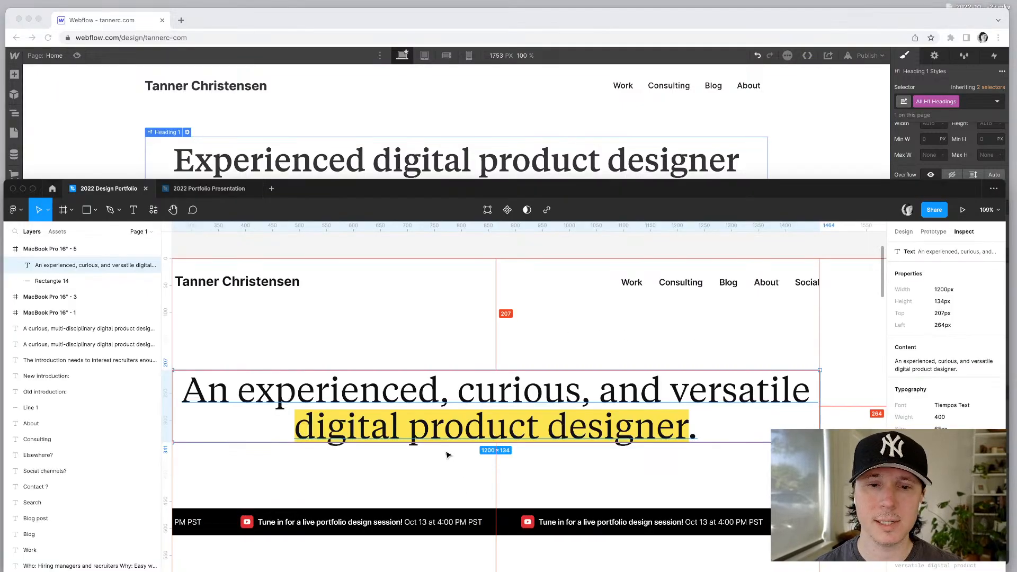
pyautogui.scroll(-1, 344, 411)
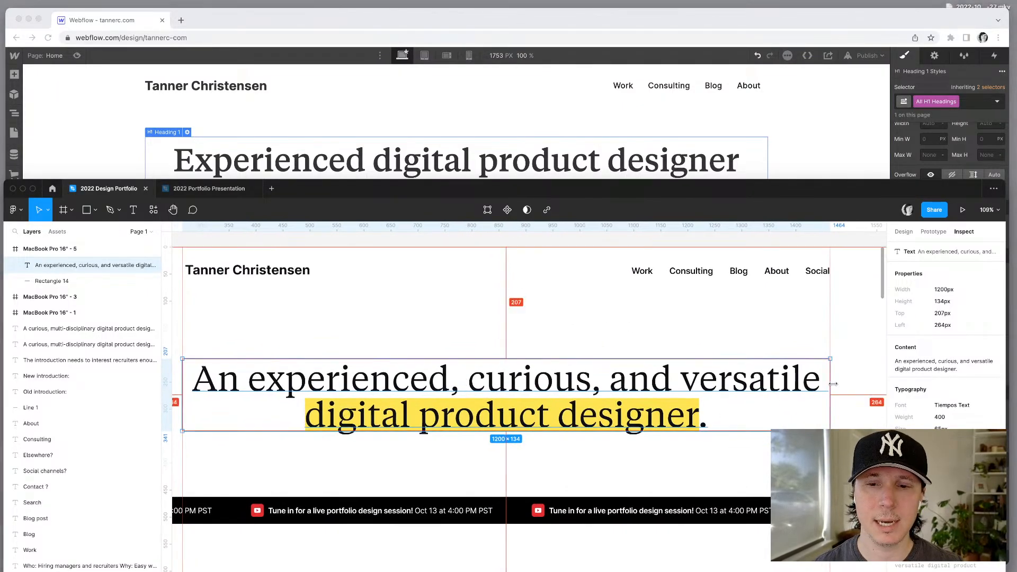
pyautogui.doubleClick(812, 385)
pyautogui.click(820, 387)
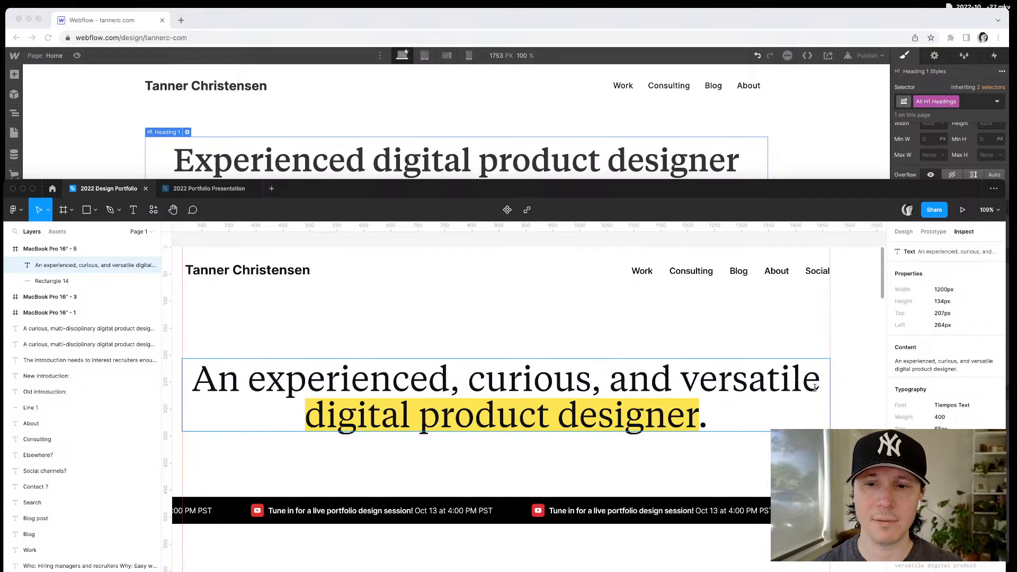
pyautogui.moveTo(700, 411); pyautogui.dragTo(305, 413)
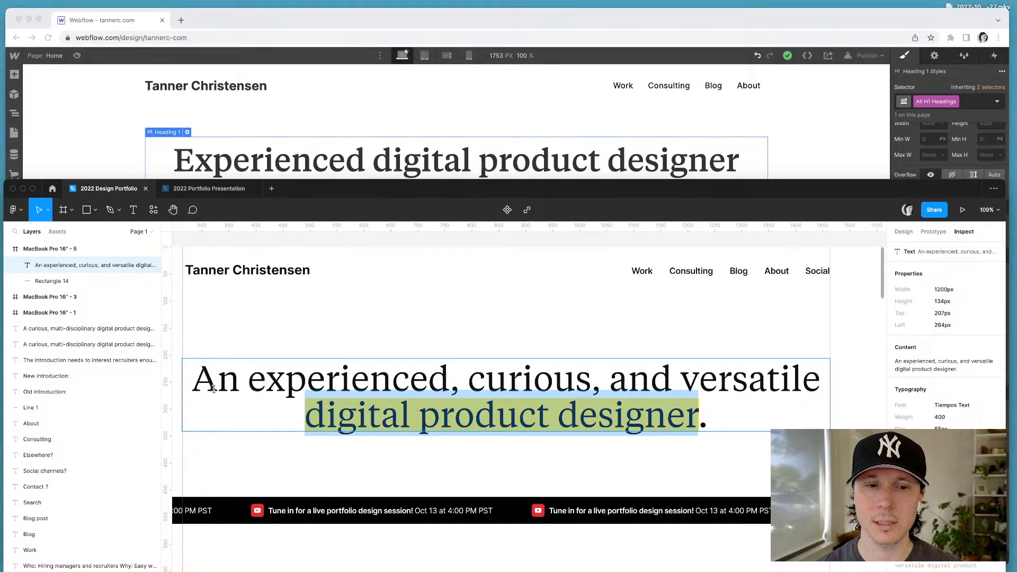
pyautogui.moveTo(194, 387); pyautogui.dragTo(818, 385)
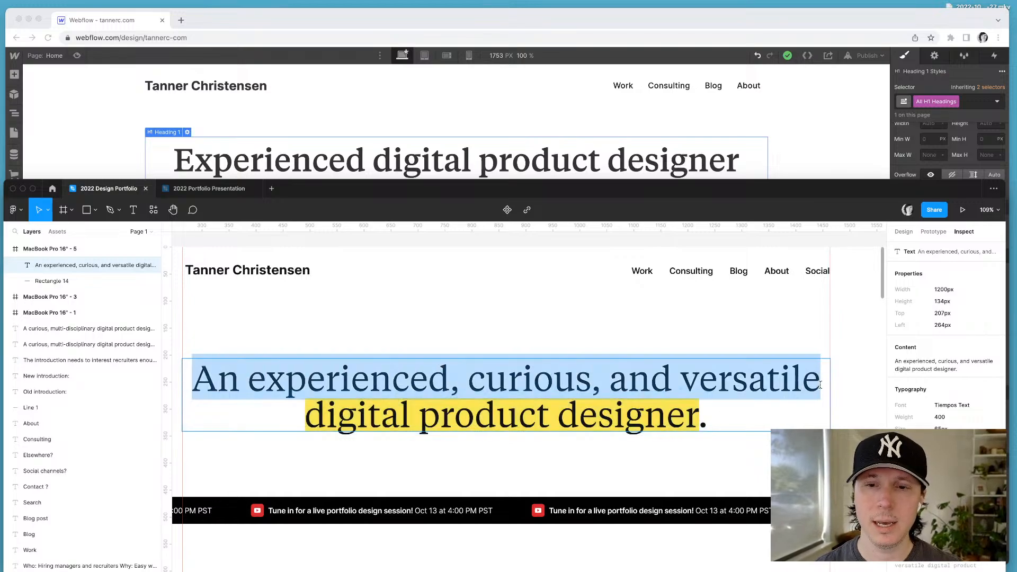
pyautogui.press('Escape')
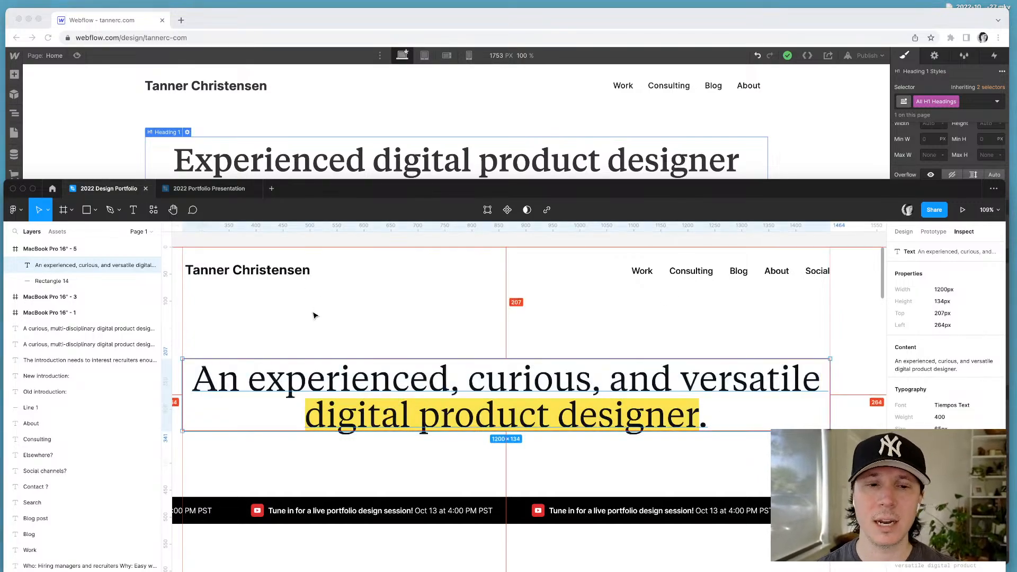
pyautogui.hscroll(-2, 314, 316)
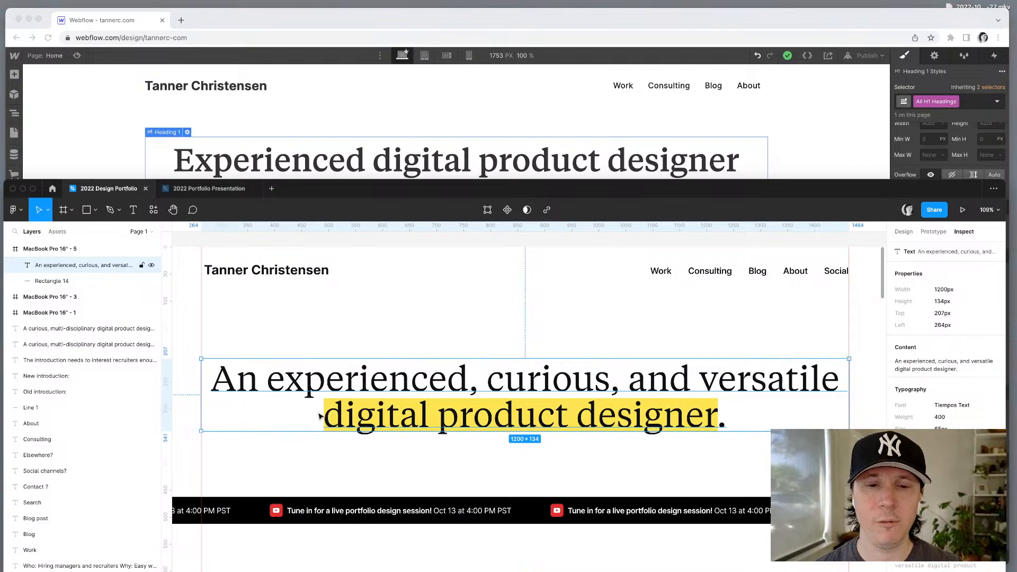
pyautogui.click(490, 464)
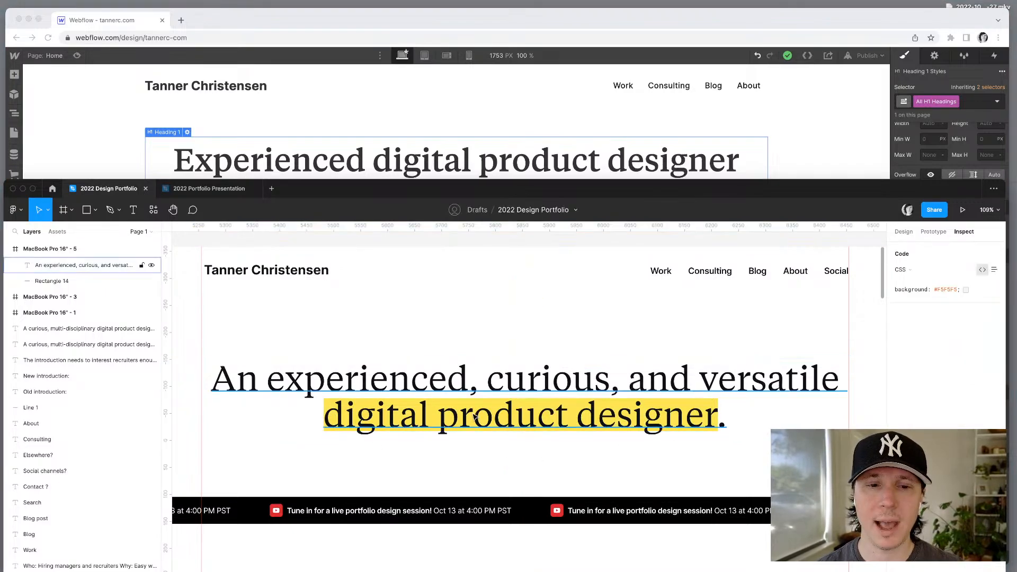
# Step: Return to Webflow and replace the hero heading text with "An experienced, curious, and versatile"
pyautogui.click(474, 152)
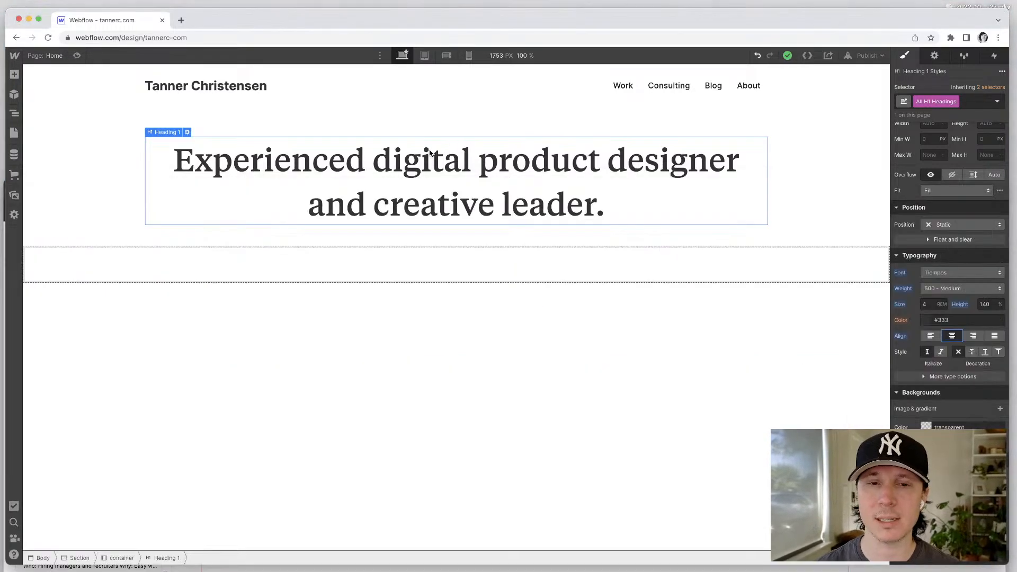
pyautogui.doubleClick(424, 152)
pyautogui.write('An experienced, curious, and versatile')
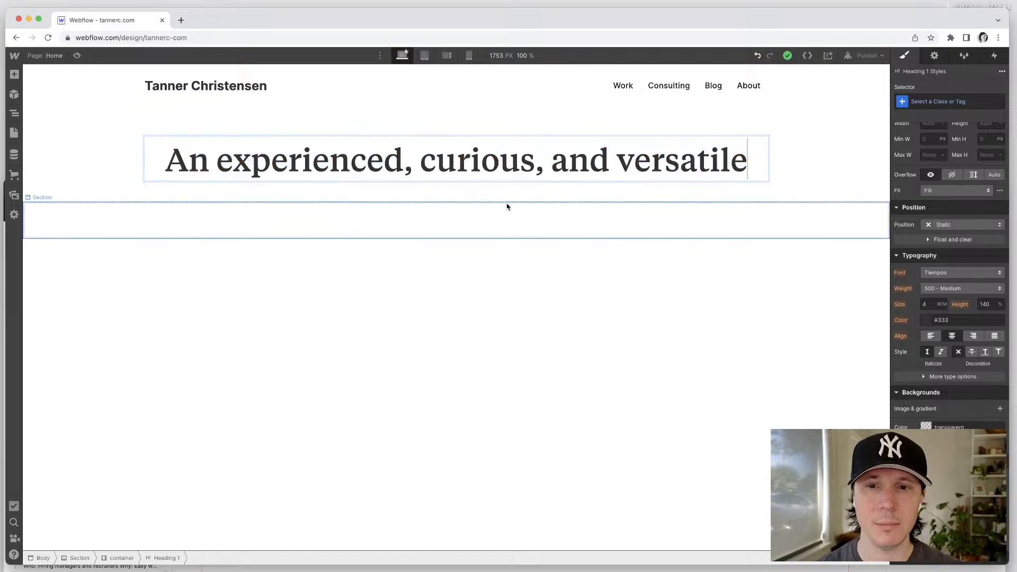
pyautogui.press('Escape')
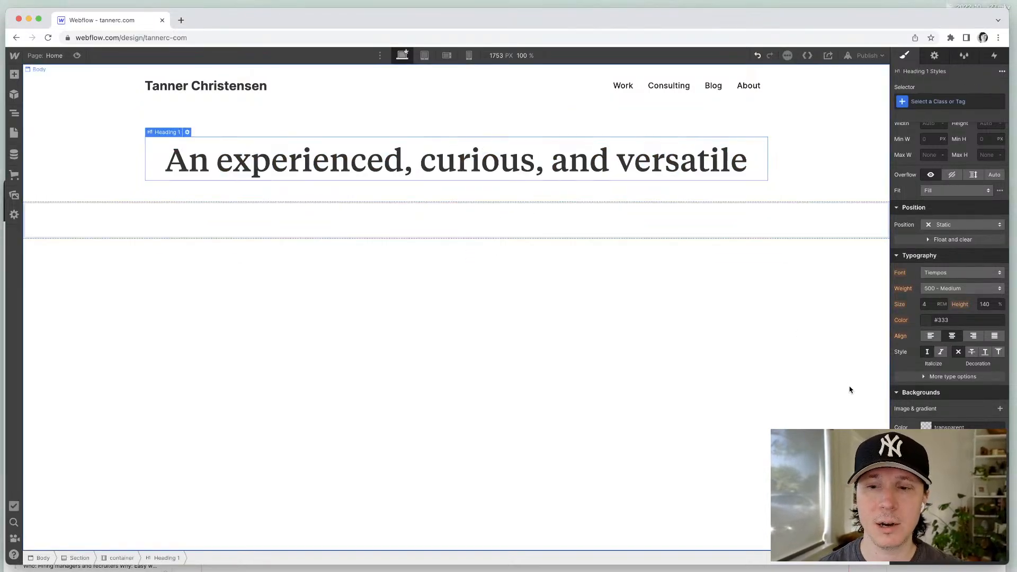
# Step: Select the All H1 Headings tag for the hero heading and set its weight to 400 - Normal
pyautogui.click(934, 102)
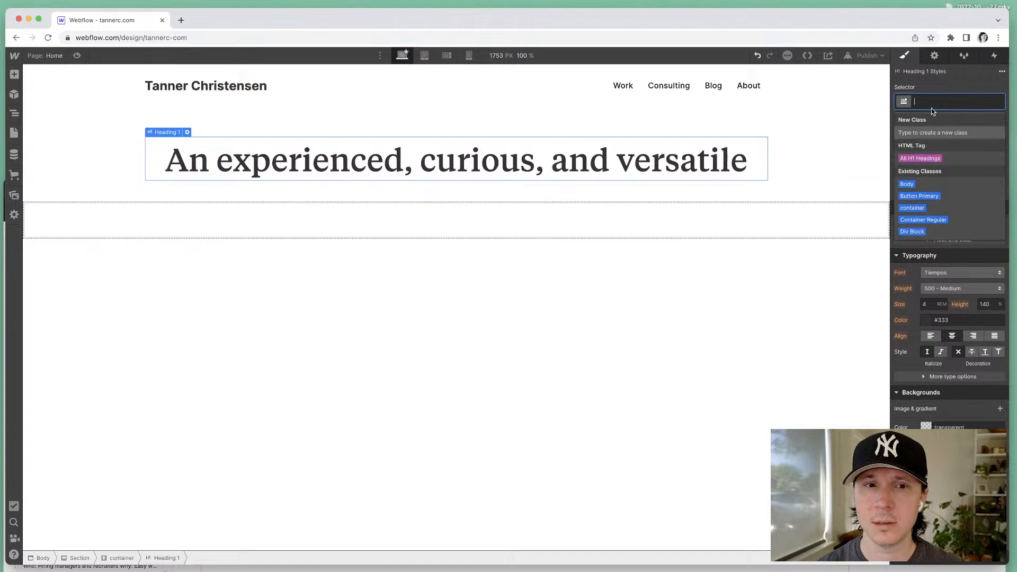
pyautogui.click(910, 161)
pyautogui.click(955, 287)
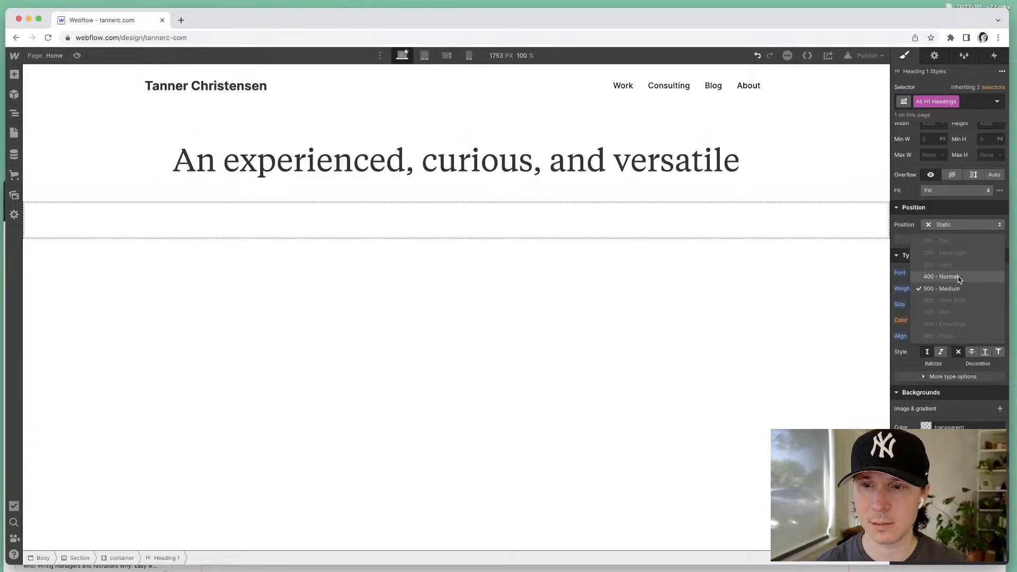
pyautogui.click(953, 274)
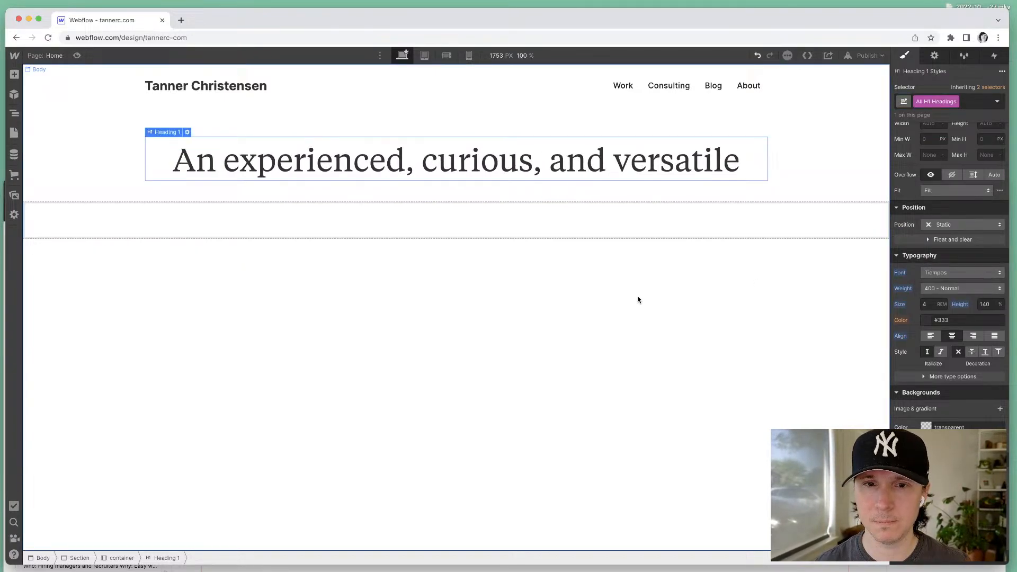
# Step: Delete the empty section below the hero heading
pyautogui.click(422, 291)
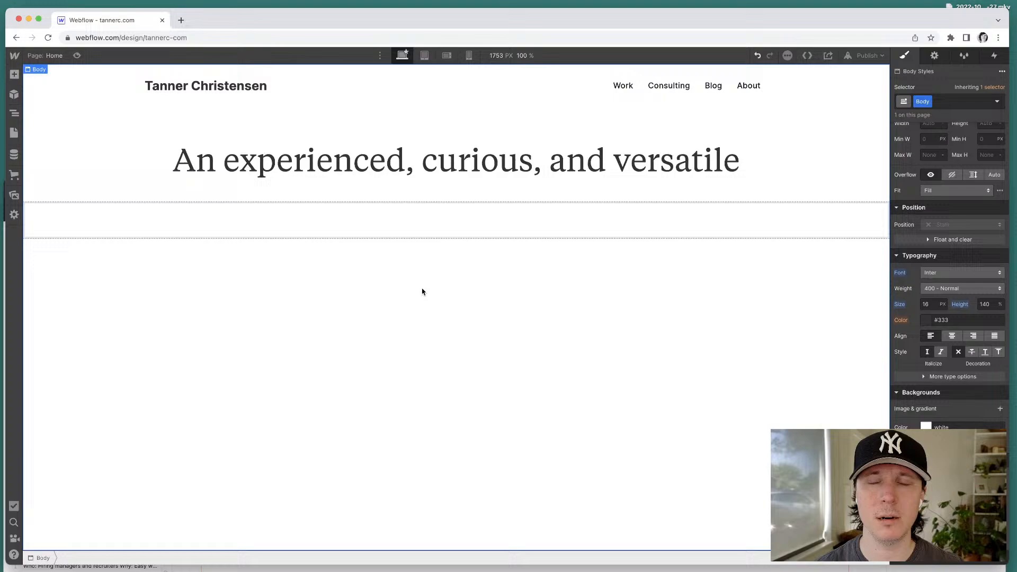
pyautogui.click(360, 230)
pyautogui.click(422, 186)
# Step: Remove the accidentally added page bookmark and duplicate the hero heading directly beneath the original
pyautogui.click(458, 165)
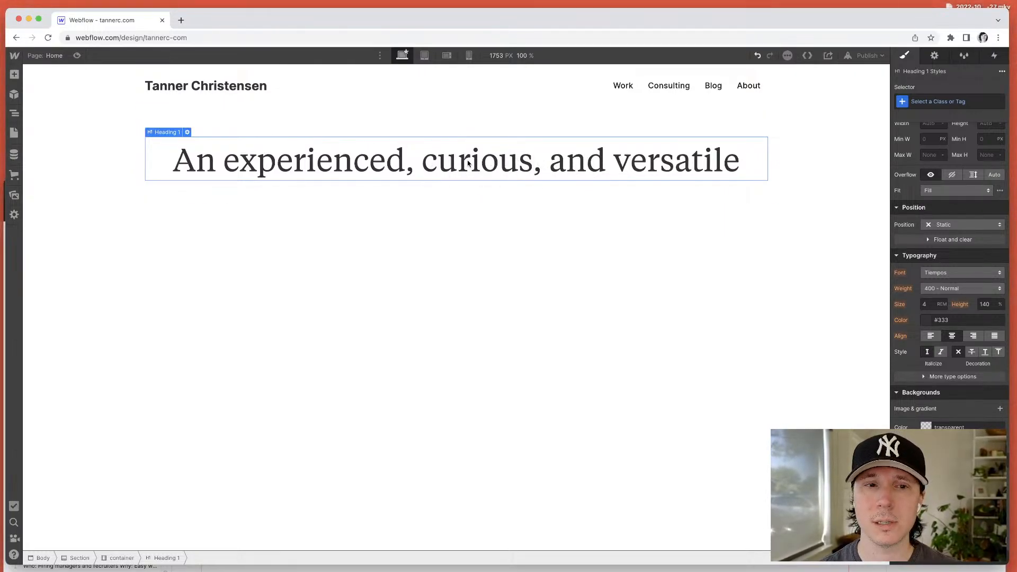
pyautogui.press('super+d')
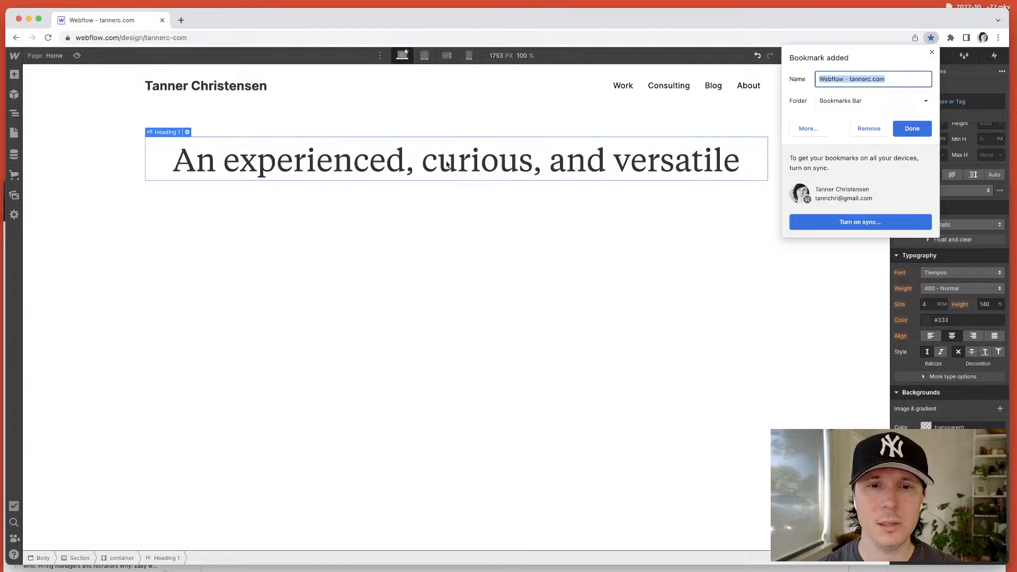
pyautogui.click(868, 131)
pyautogui.press('super+c')
pyautogui.press('super+v')
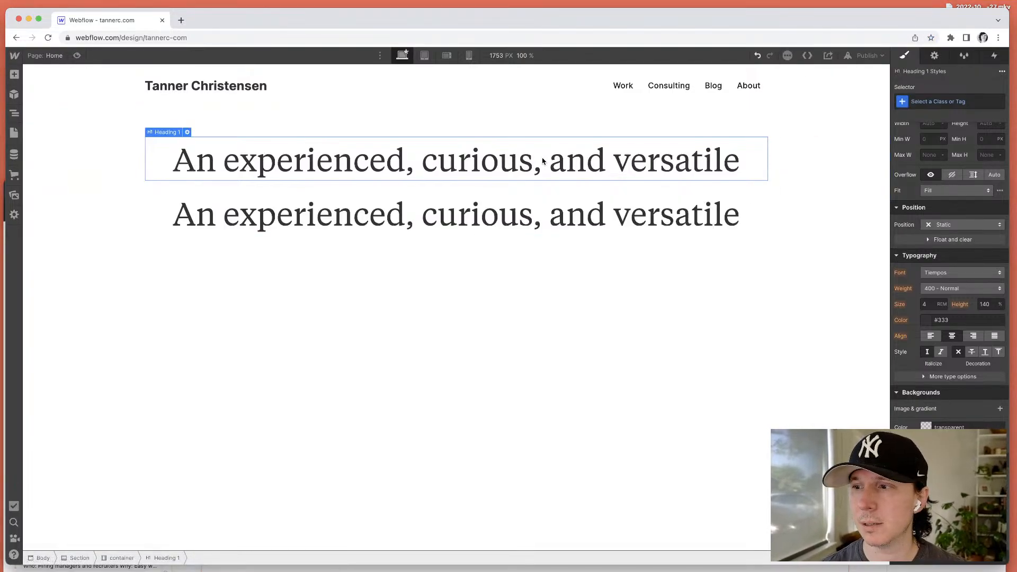
pyautogui.click(519, 275)
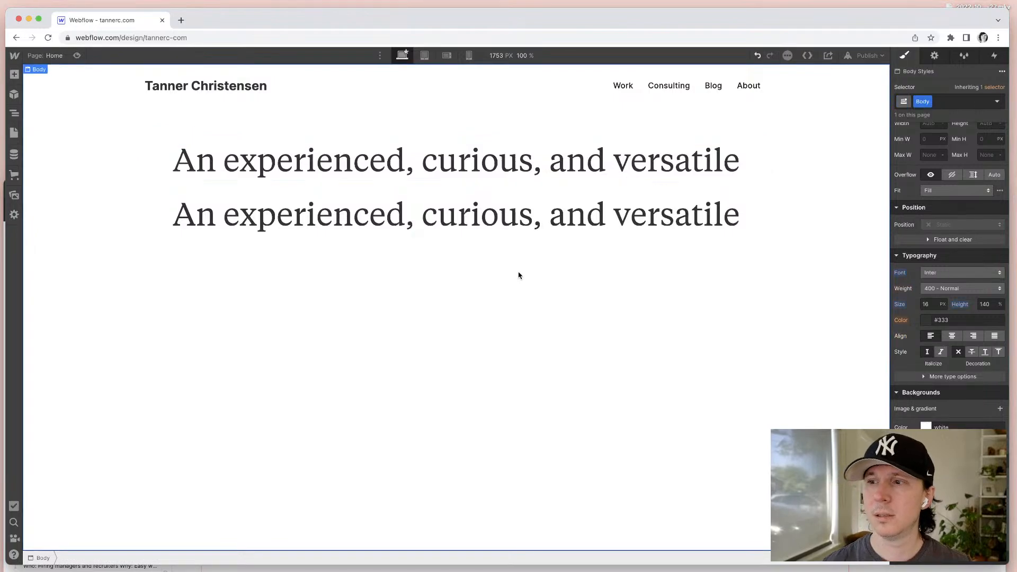
pyautogui.click(410, 207)
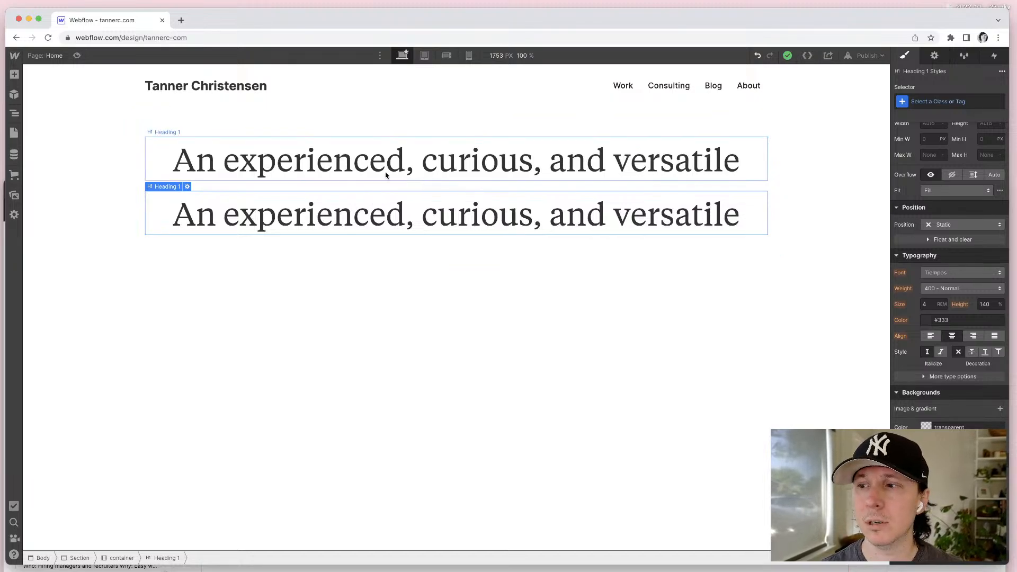
pyautogui.click(360, 175)
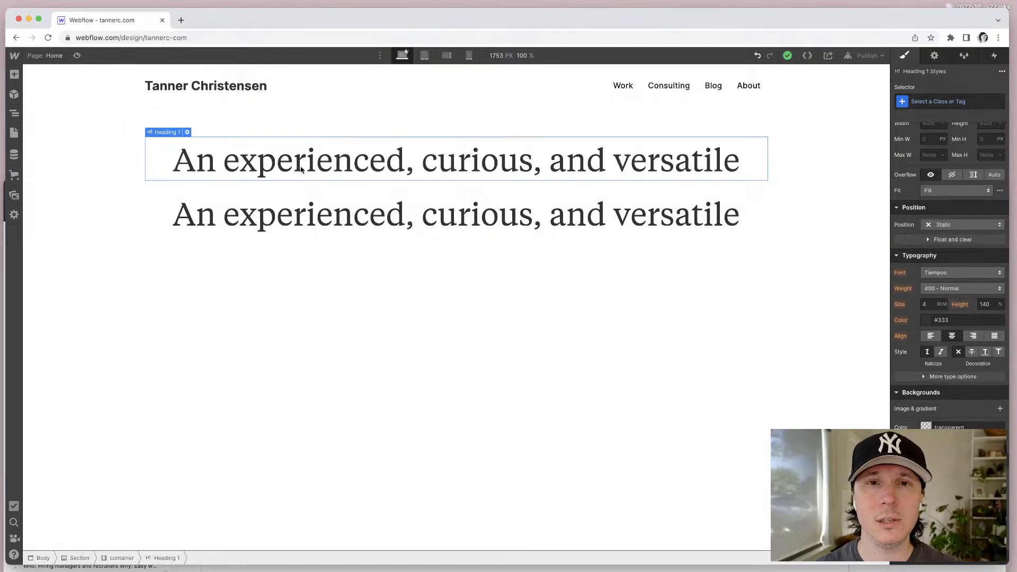
pyautogui.doubleClick(332, 164)
# Step: Search the web in a new browser tab for "how to use span in text block in webflow" and open the "Wrap with Span" forum thread
pyautogui.press('super+t')
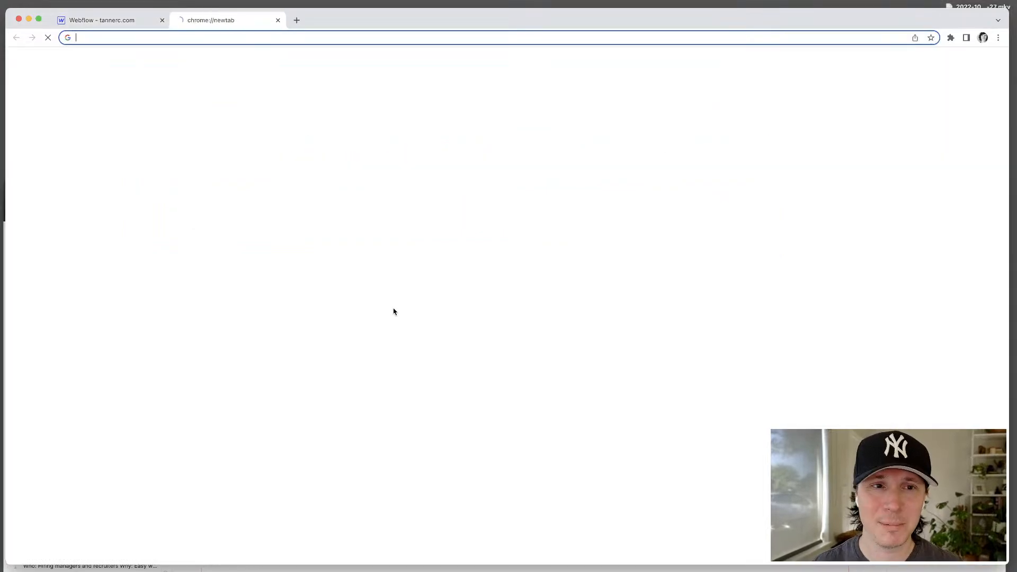
pyautogui.write('how to use span in t')
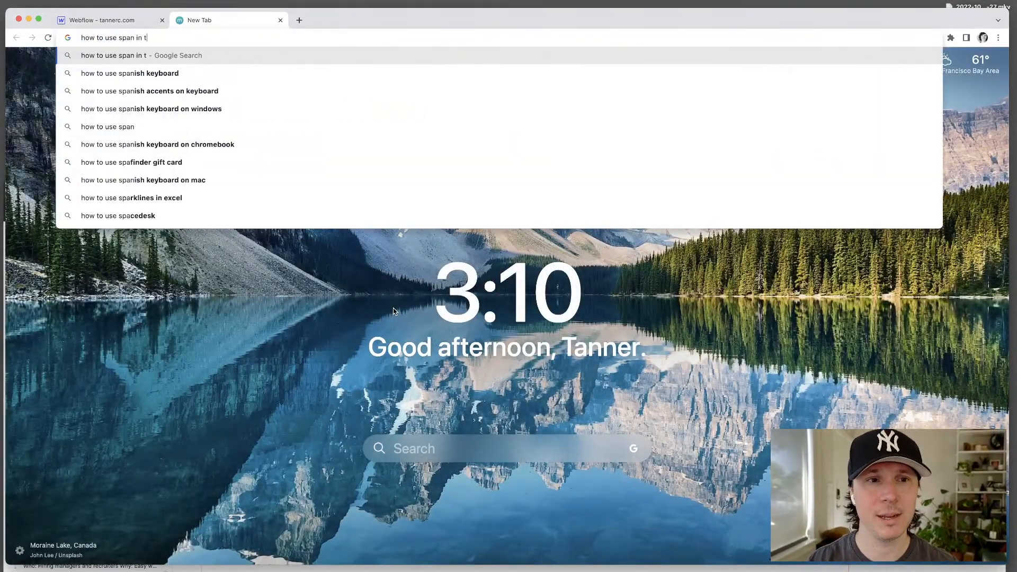
pyautogui.write('ext block in webflow')
pyautogui.press('Return')
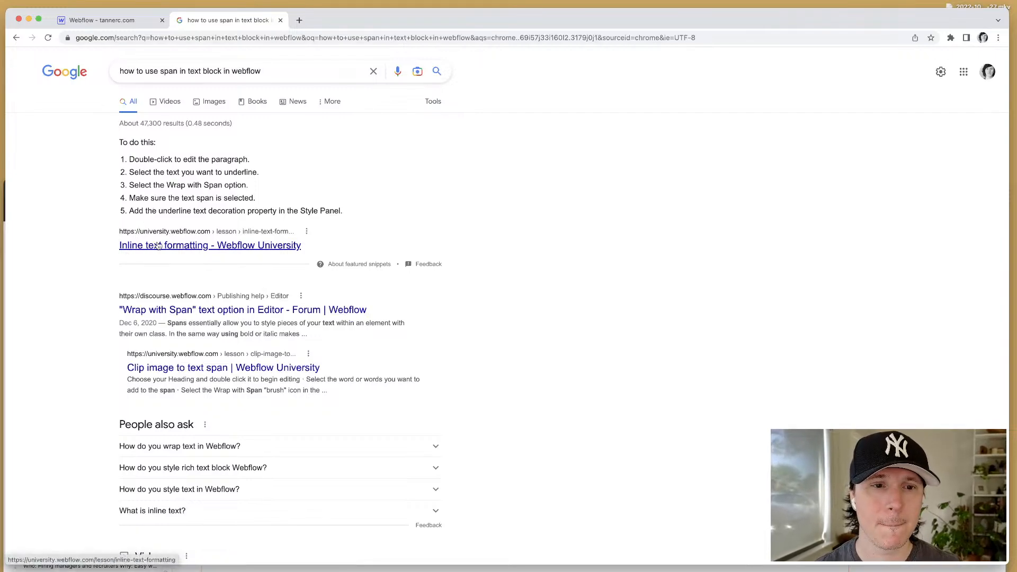
pyautogui.click(169, 245)
pyautogui.press('super+bracketleft')
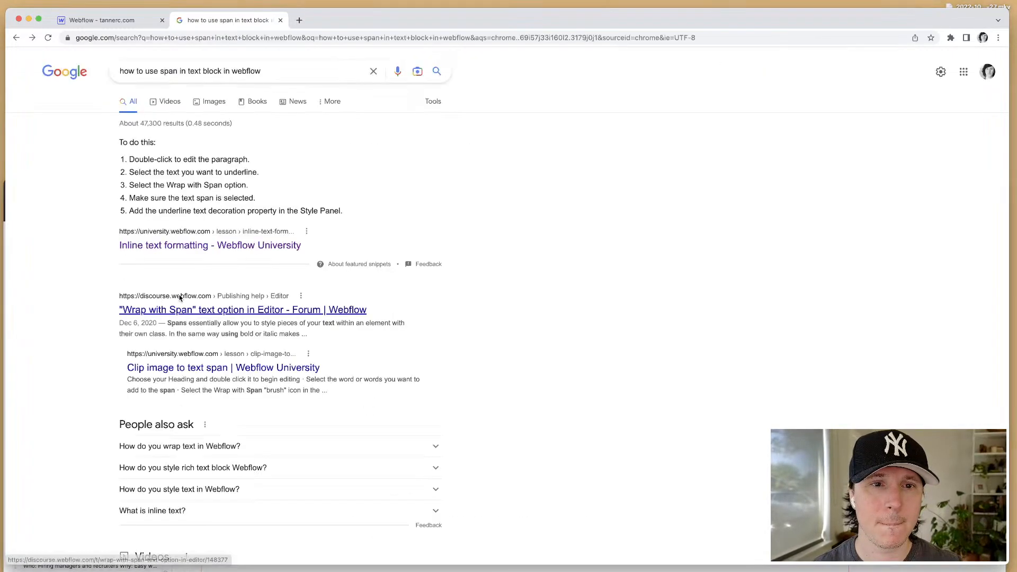
pyautogui.click(256, 314)
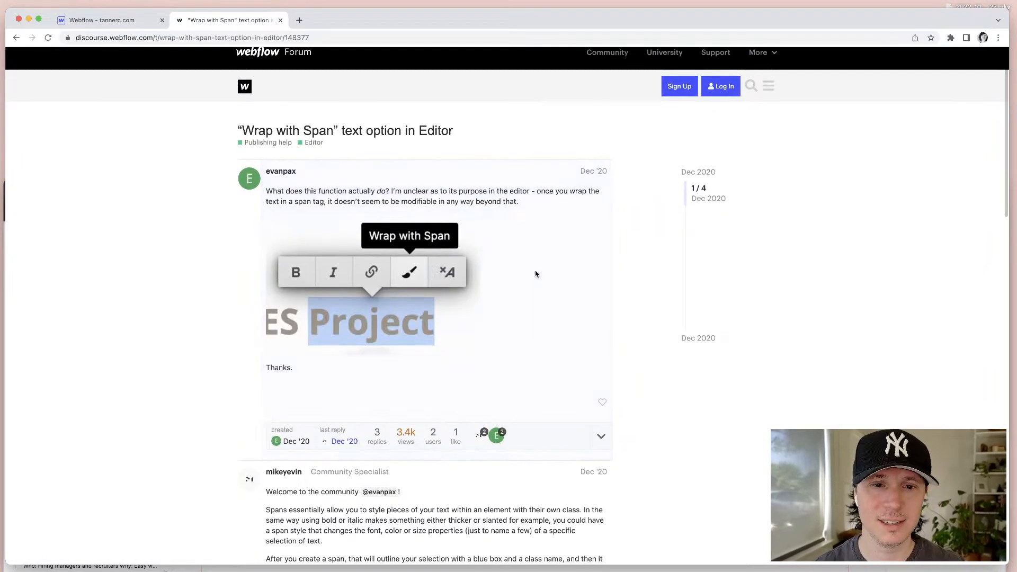
# Step: Return to Webflow and delete the duplicate second hero heading
pyautogui.click(143, 22)
pyautogui.click(334, 166)
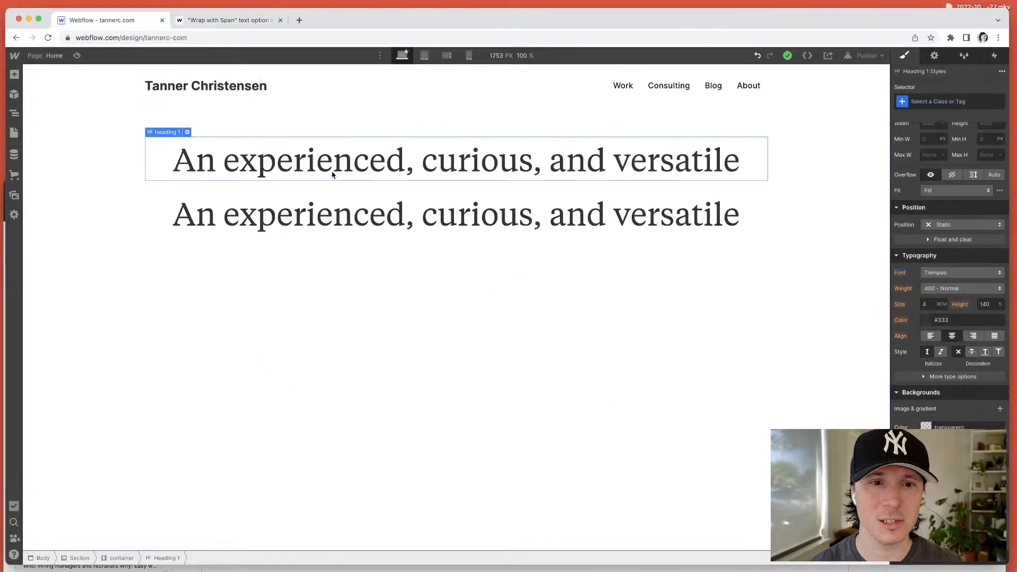
pyautogui.doubleClick(334, 165)
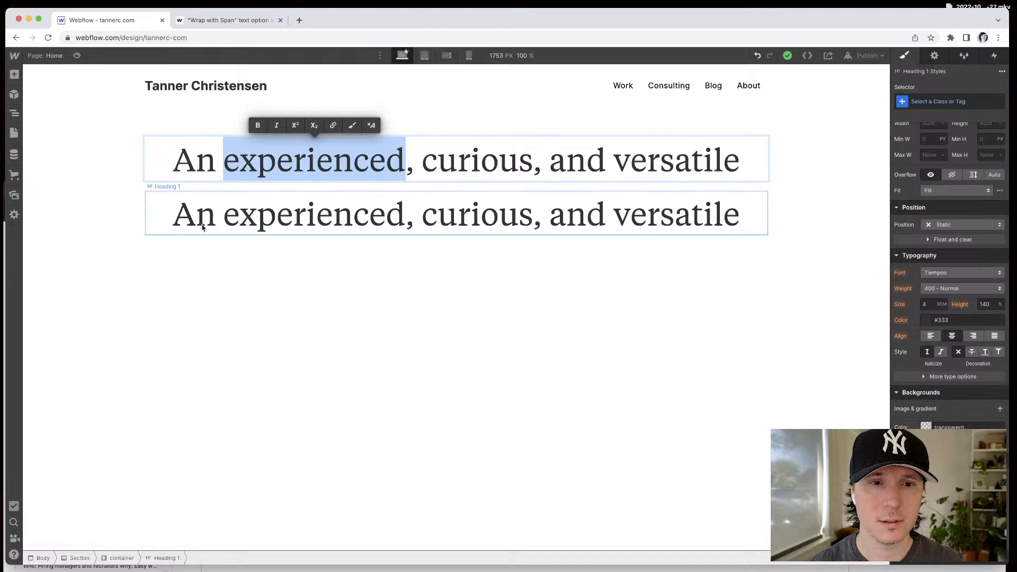
pyautogui.click(181, 245)
pyautogui.click(202, 227)
pyautogui.press('BackSpace')
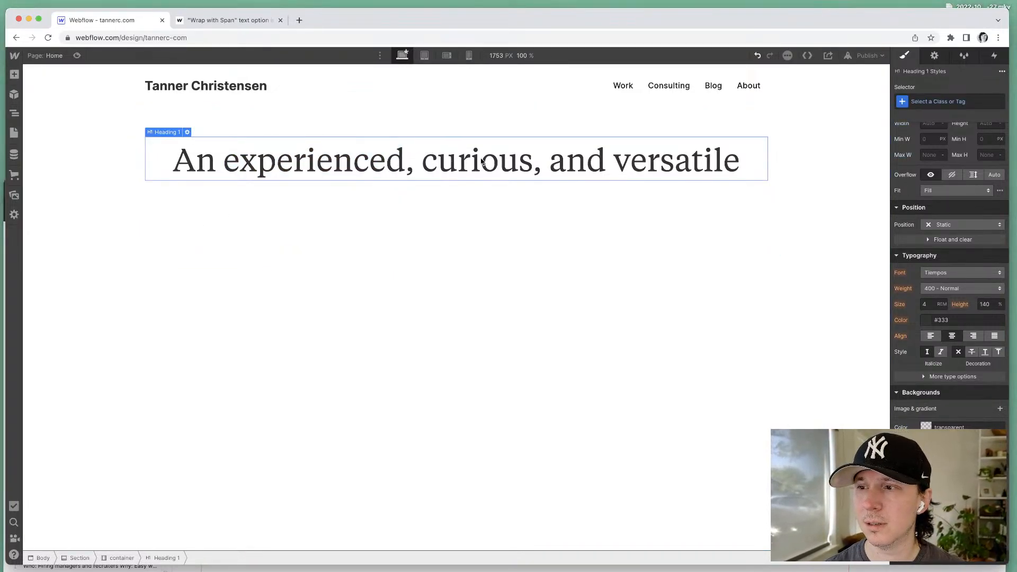
# Step: Append "digital product designer." to the end of the hero heading text
pyautogui.doubleClick(463, 160)
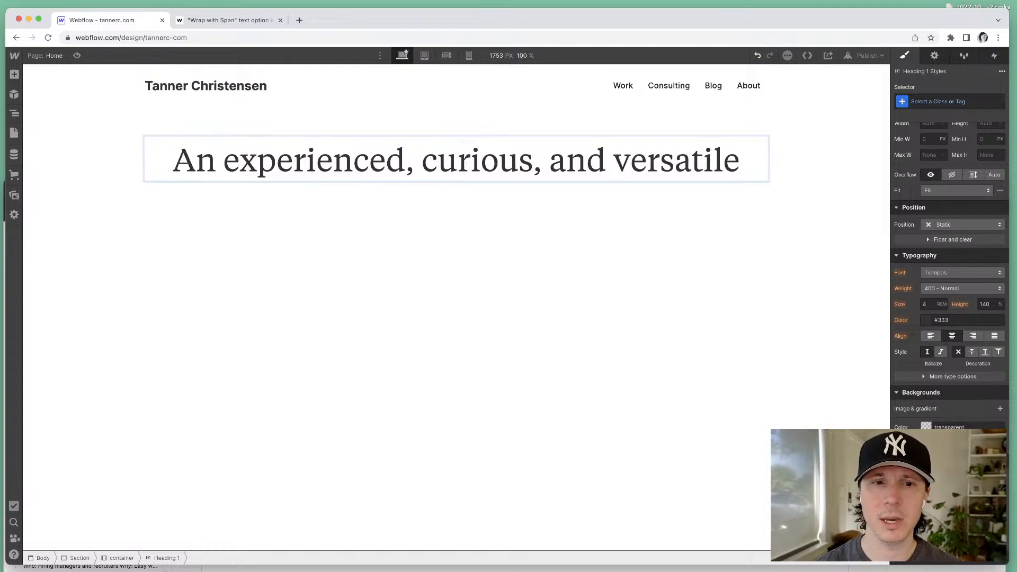
pyautogui.hotkey('shift', 'Return')
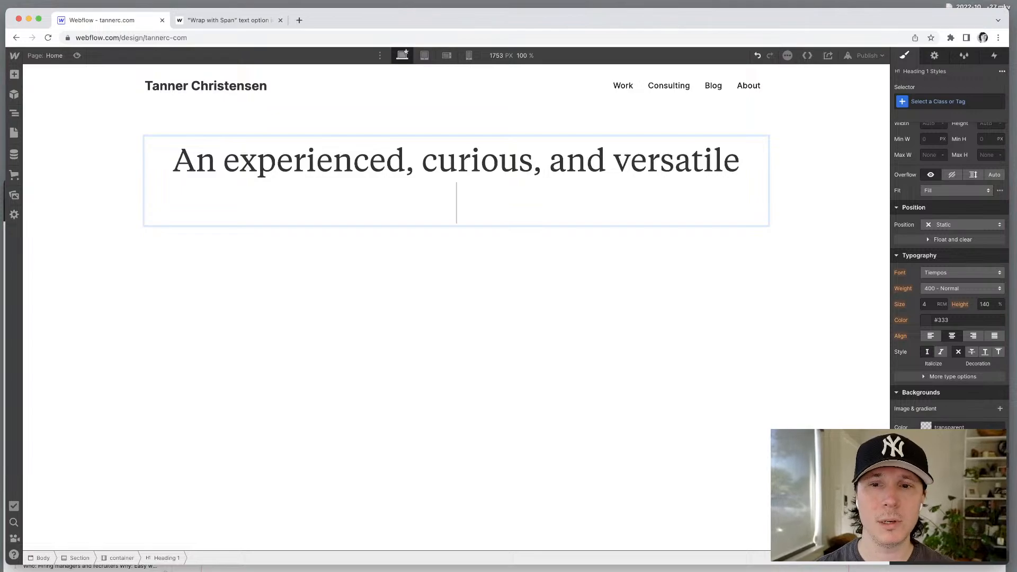
pyautogui.press('BackSpace')
pyautogui.write('d')
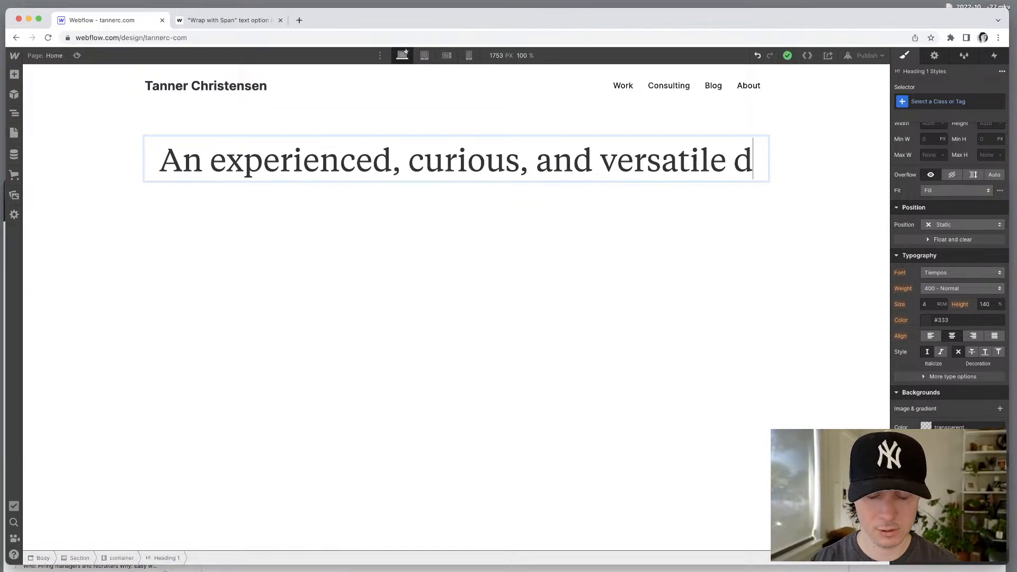
pyautogui.write('igital product designer.')
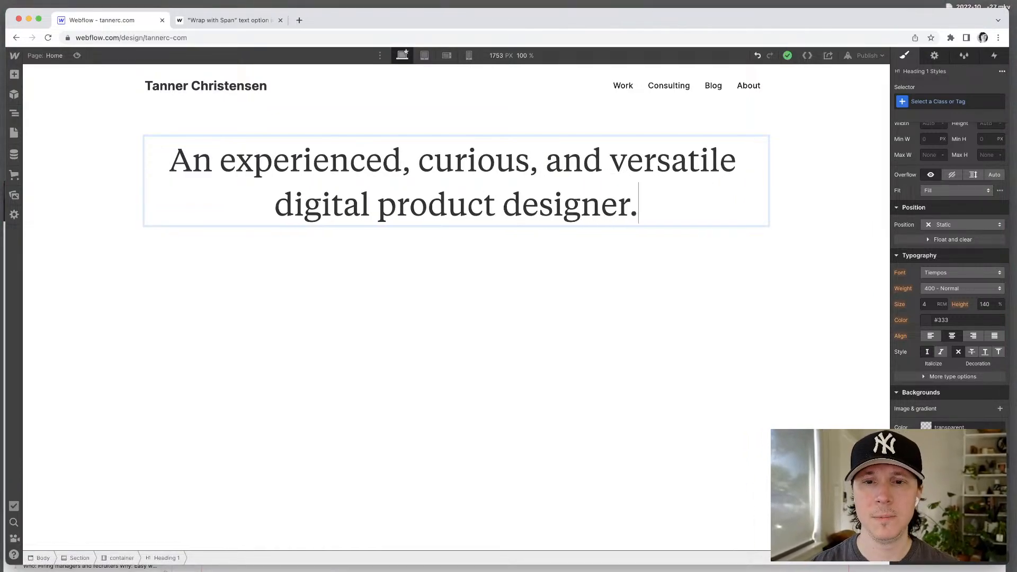
pyautogui.moveTo(167, 165); pyautogui.dragTo(522, 213)
pyautogui.tripleClick(589, 196)
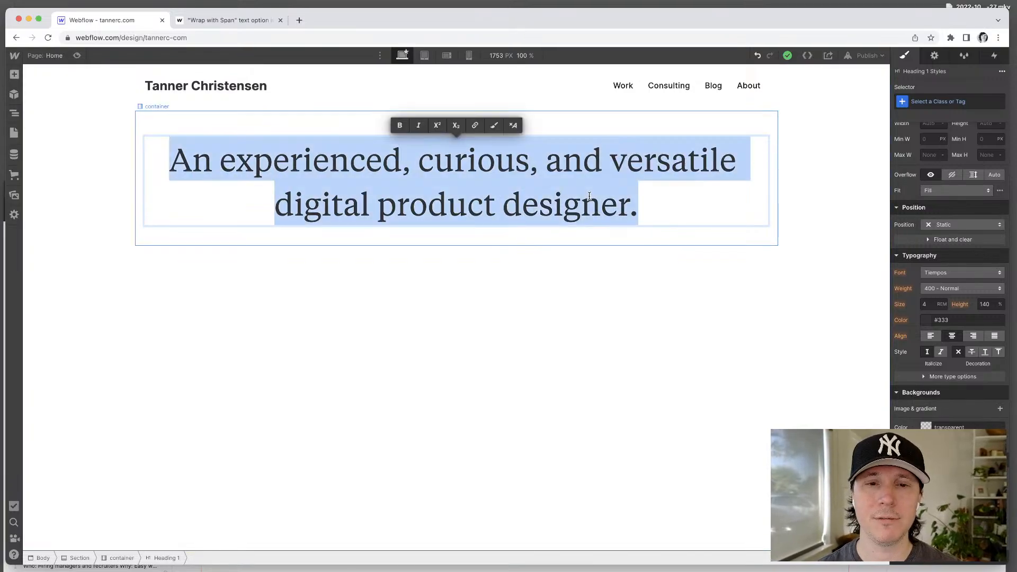
pyautogui.click(527, 309)
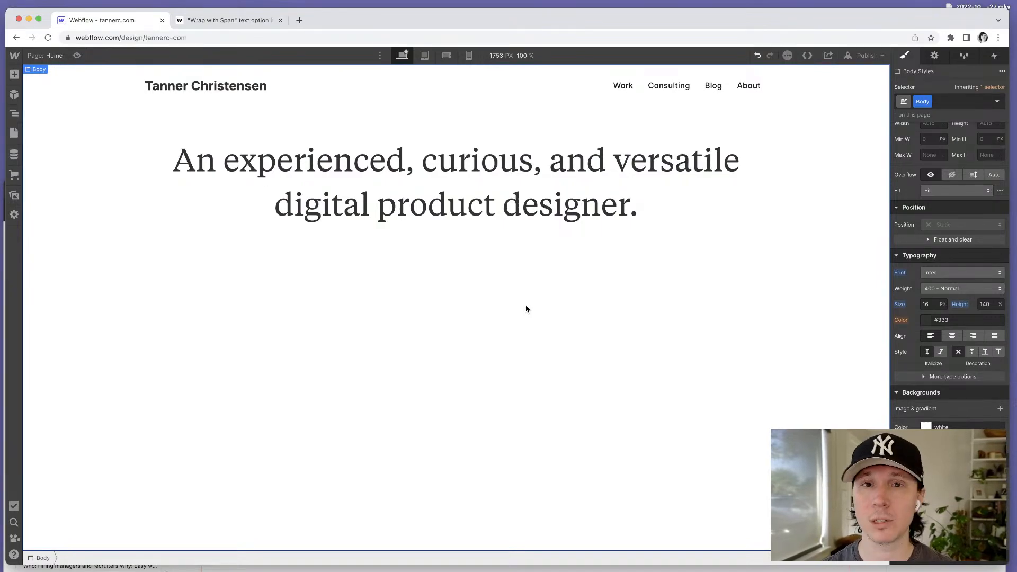
pyautogui.click(382, 206)
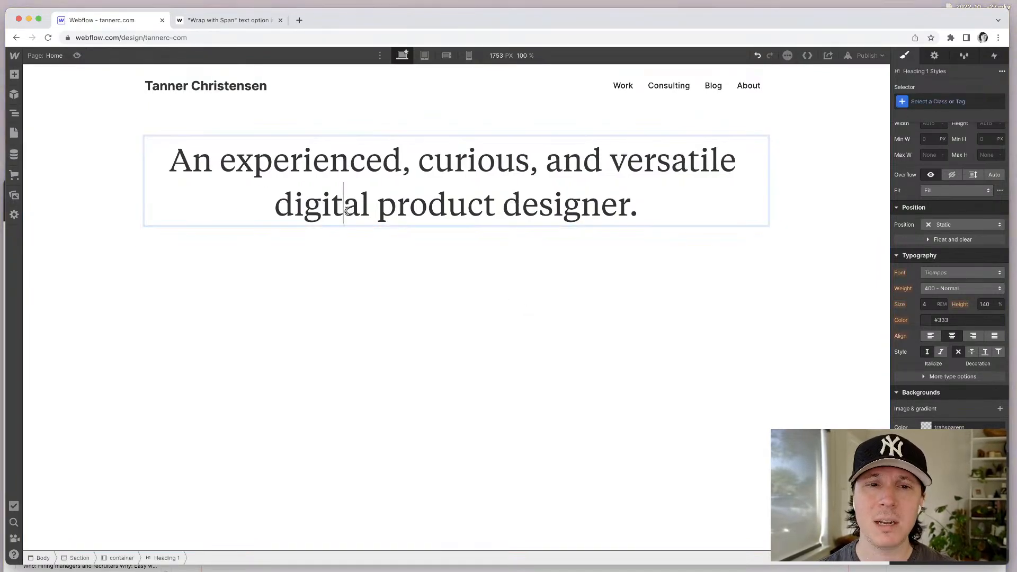
pyautogui.doubleClick(381, 206)
pyautogui.doubleClick(313, 204)
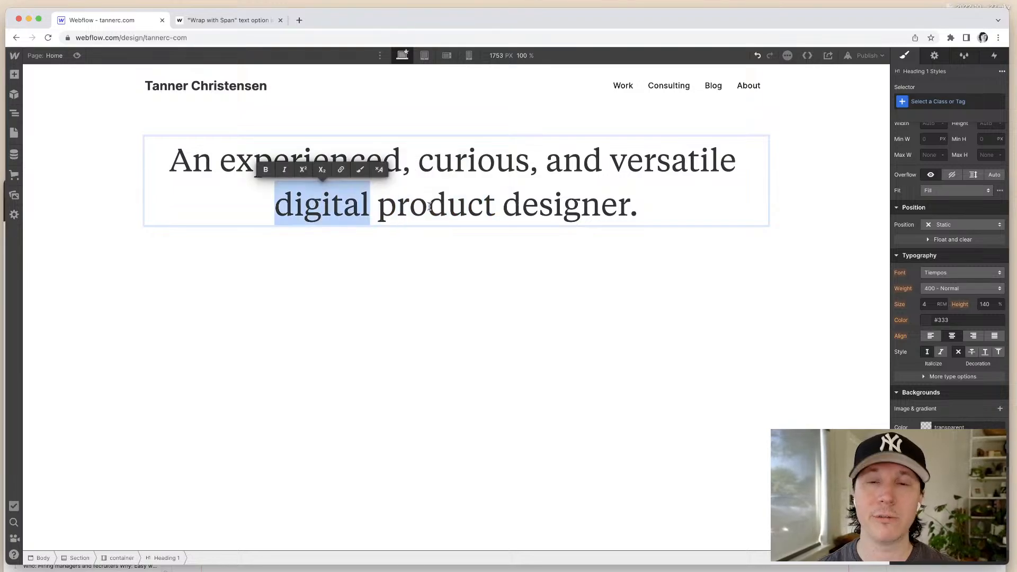
pyautogui.moveTo(396, 207); pyautogui.dragTo(628, 206)
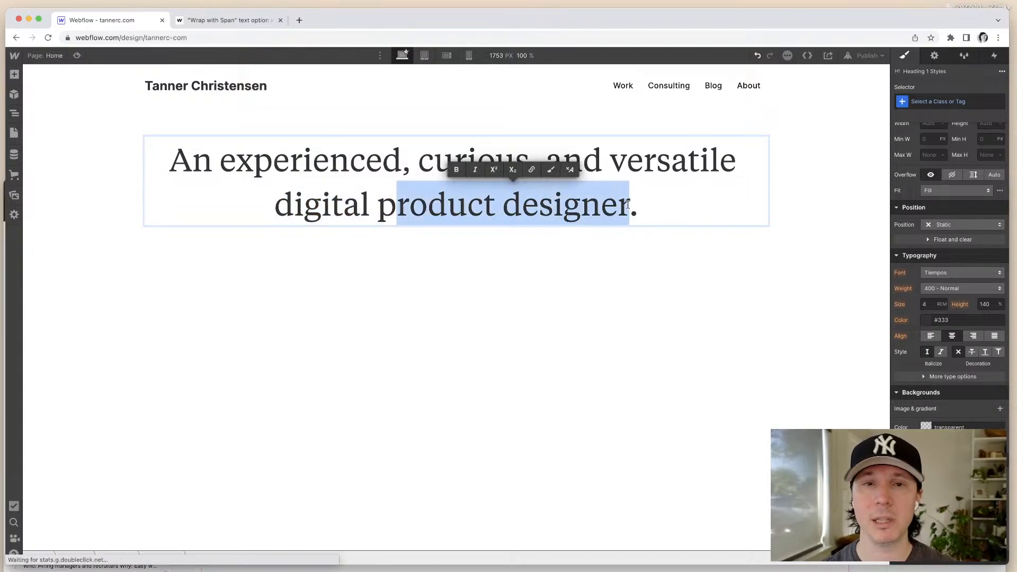
pyautogui.press('Escape')
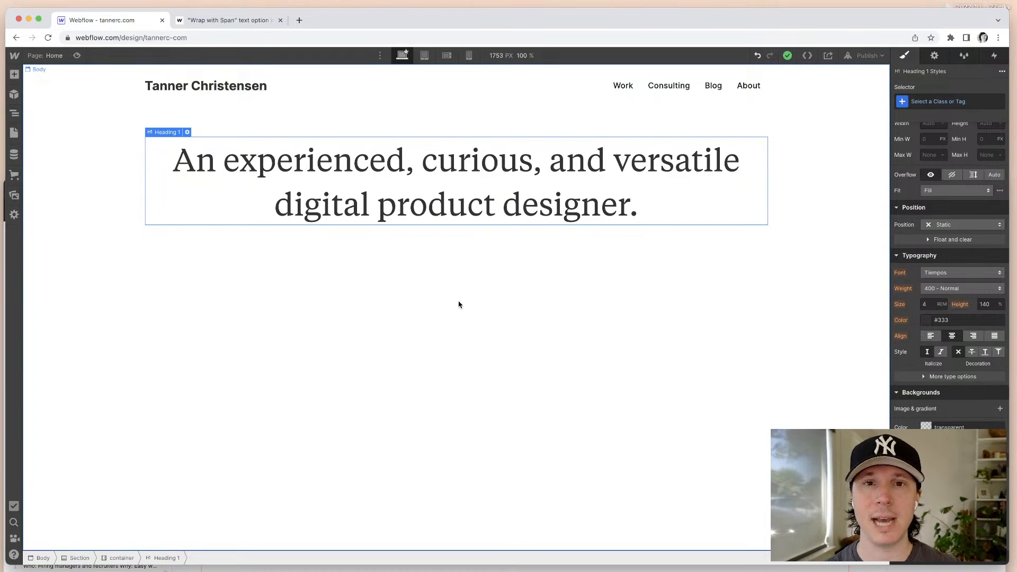
# Step: Wrap the words "digital product designer" in the hero heading with a text span, excluding the period
pyautogui.doubleClick(321, 212)
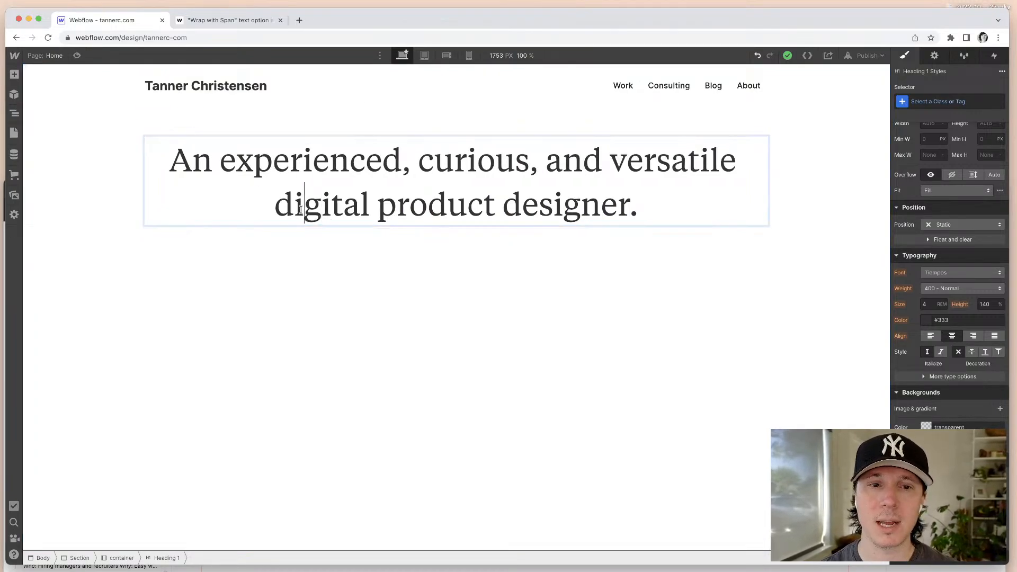
pyautogui.doubleClick(300, 209)
pyautogui.keyDown('shift'); pyautogui.click(605, 204); pyautogui.keyUp('shift')
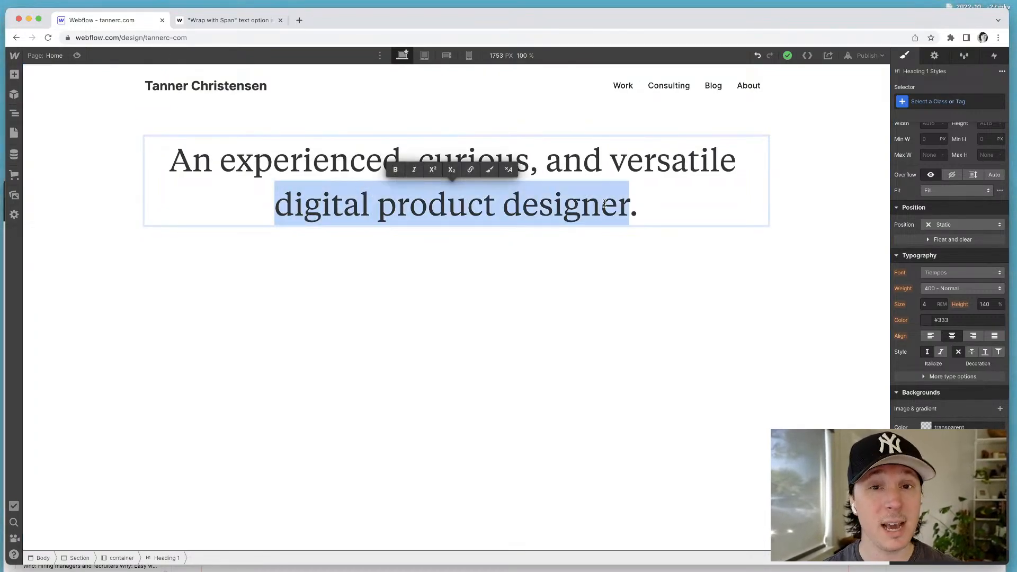
pyautogui.click(490, 170)
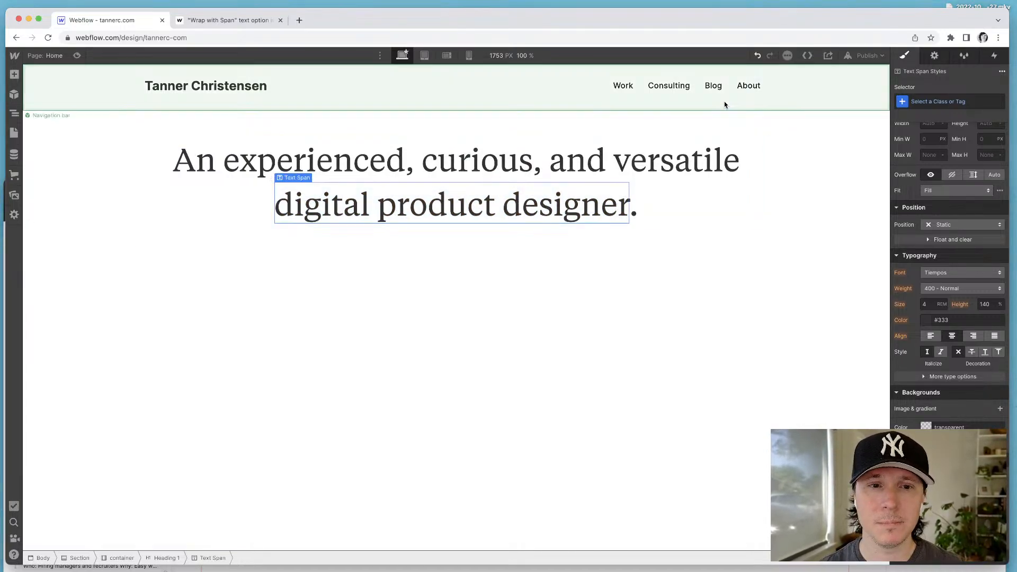
# Step: Create a "highlight" class on the hero heading's text span
pyautogui.click(934, 100)
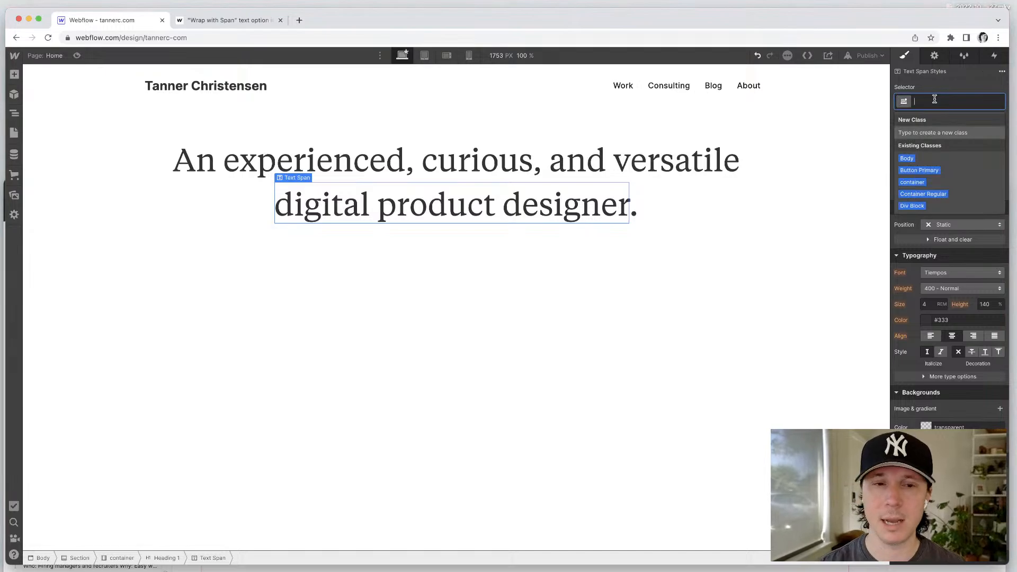
pyautogui.write('highlight')
pyautogui.press('Return')
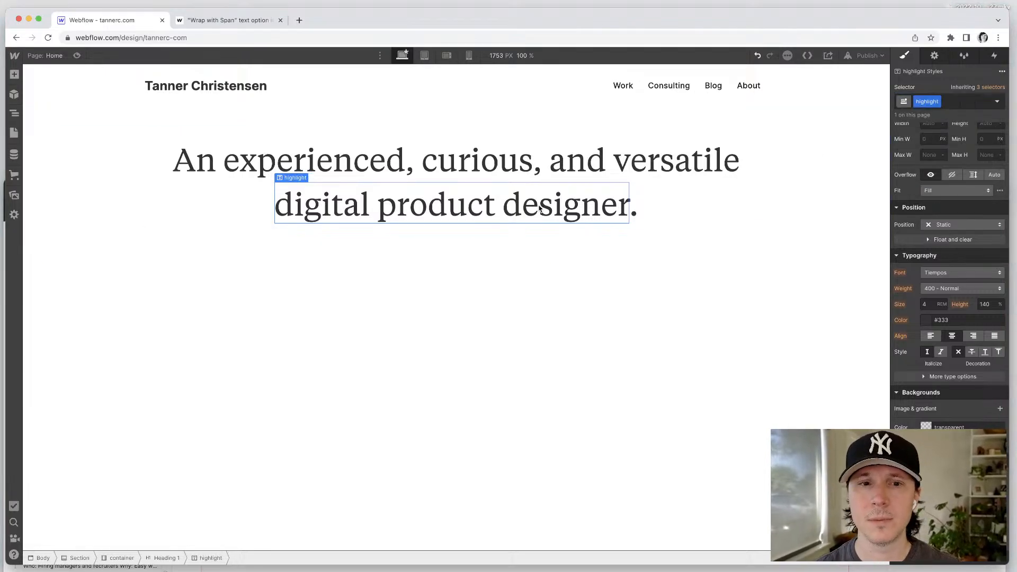
pyautogui.click(346, 166)
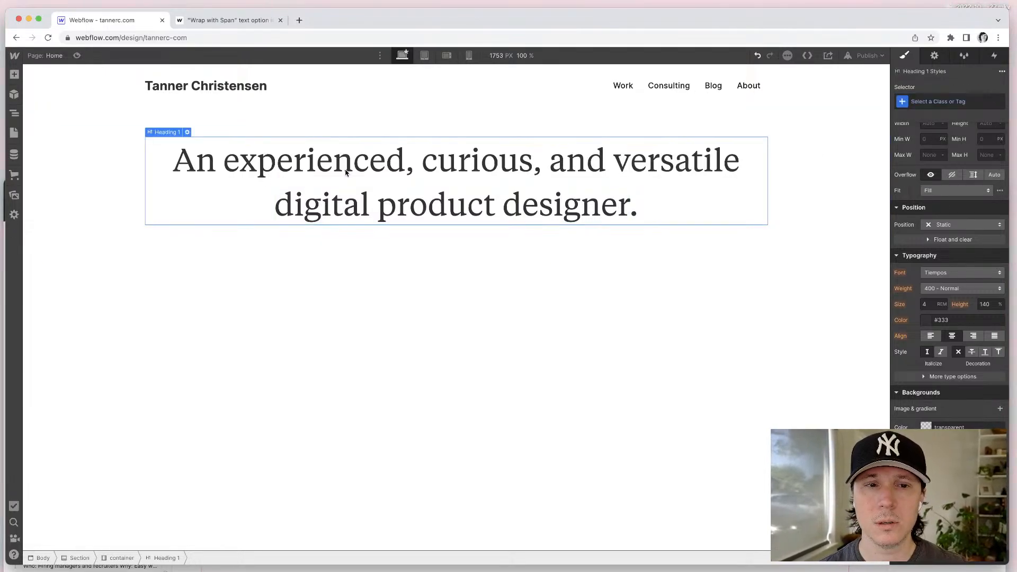
pyautogui.click(393, 290)
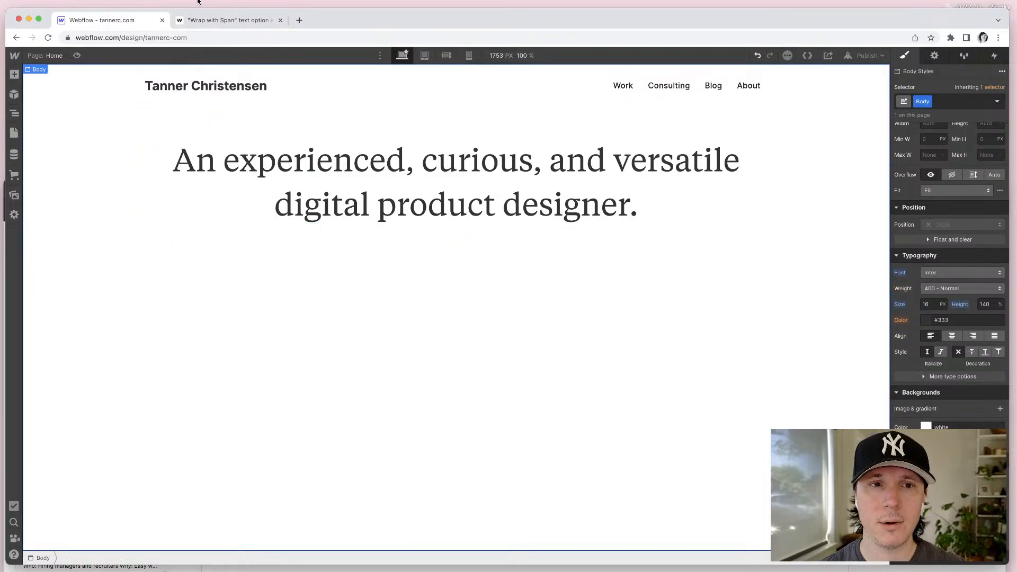
# Step: Search the web for "how to animate span" in the forum tab and return to Webflow
pyautogui.click(225, 20)
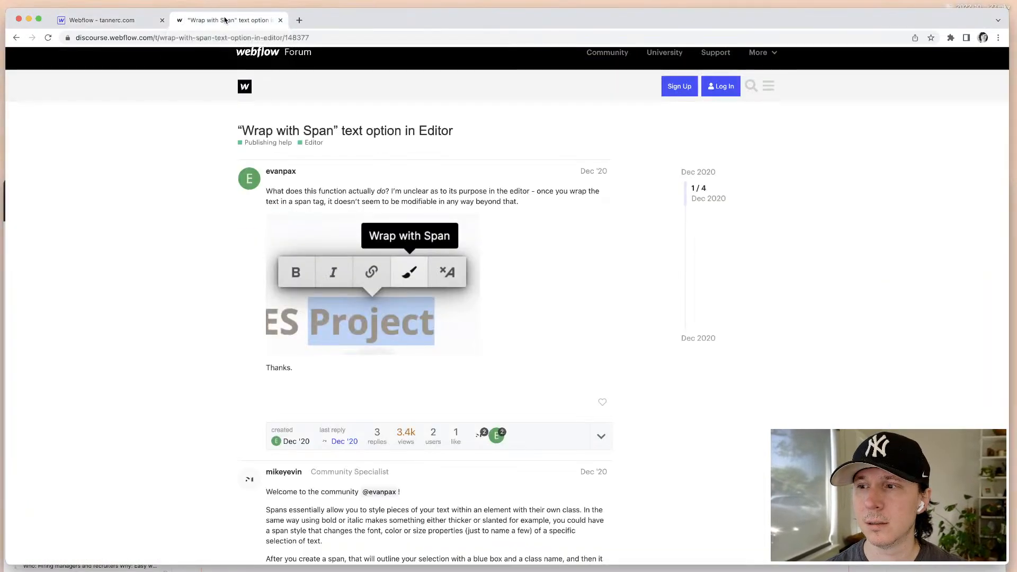
pyautogui.click(163, 36)
pyautogui.write('how to animate span')
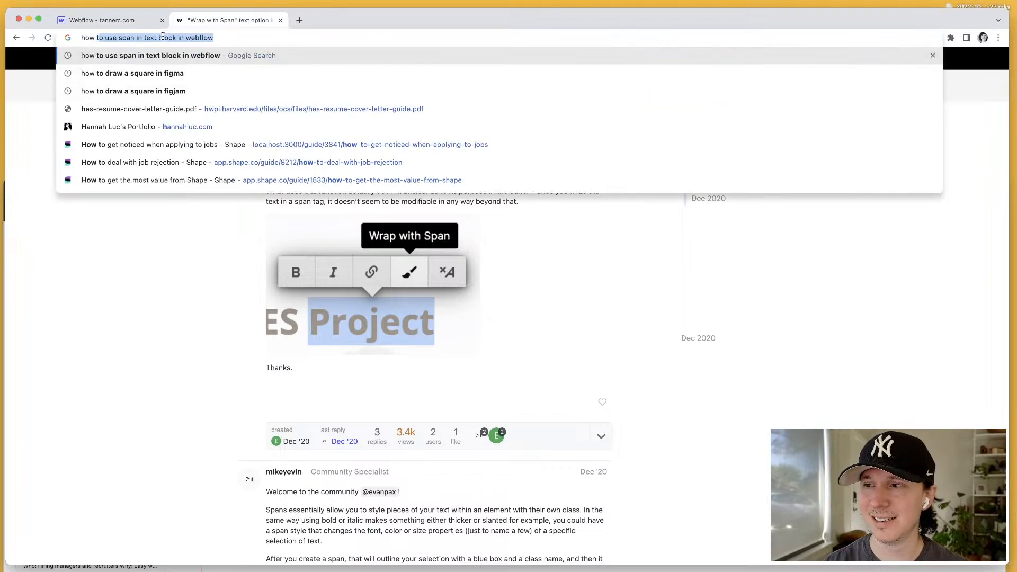
pyautogui.press('Return')
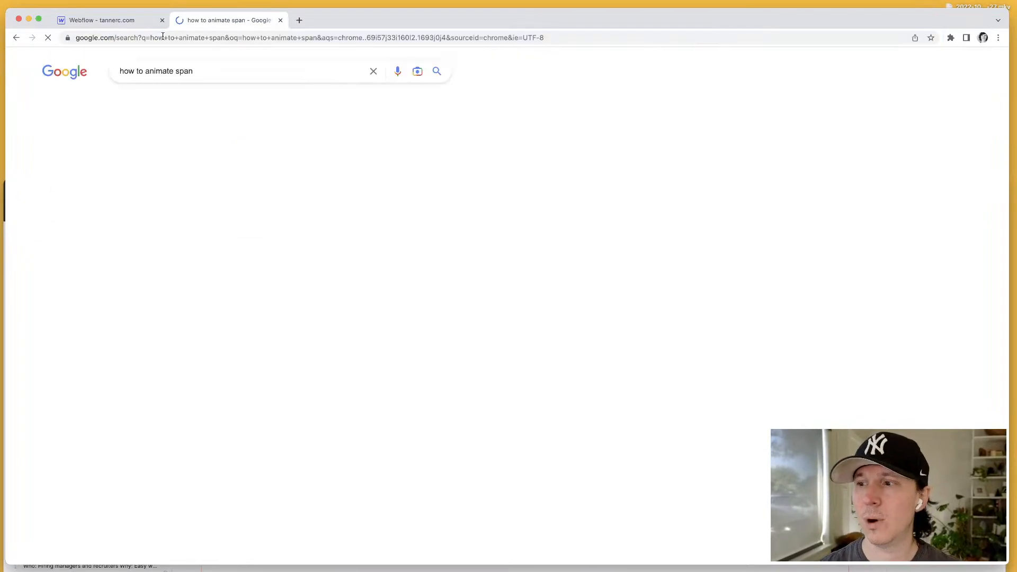
pyautogui.click(121, 21)
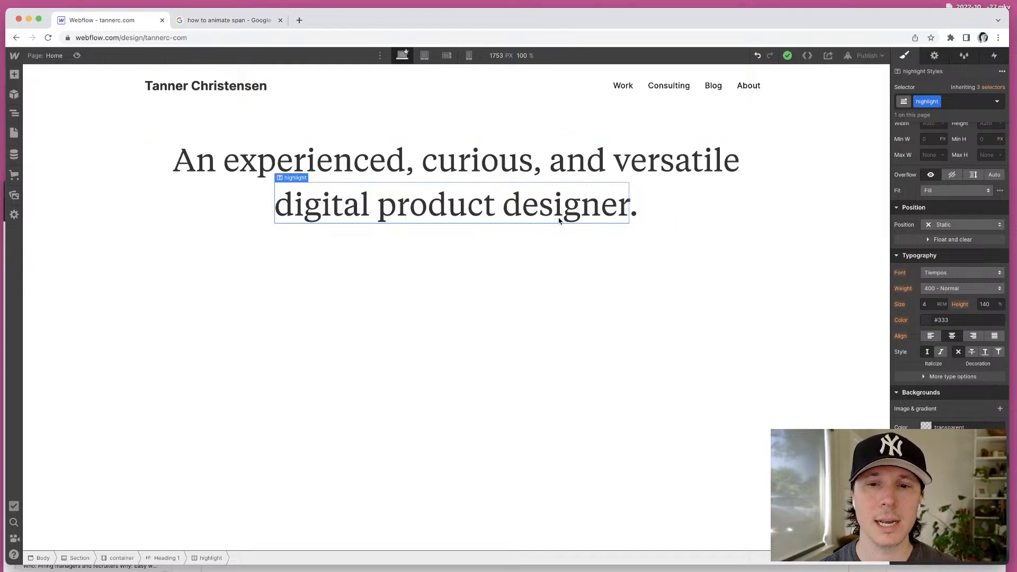
pyautogui.click(434, 273)
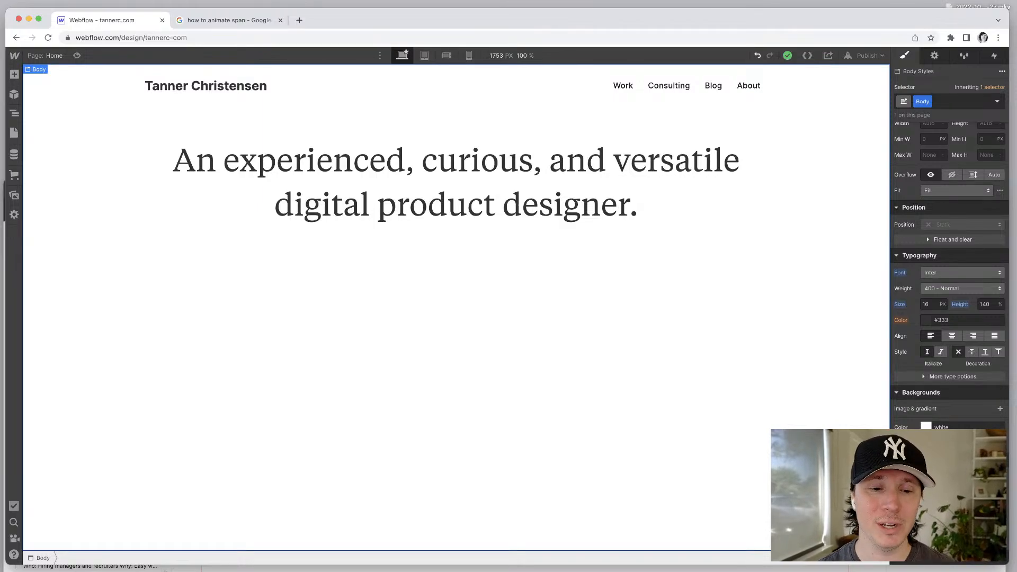
# Step: Switch to Figma and examine the hero headline and its yellow highlight in the portfolio mockup with the interface hidden
pyautogui.press('super+Tab')
pyautogui.moveTo(305, 189); pyautogui.dragTo(326, 24)
pyautogui.press('super+backslash')
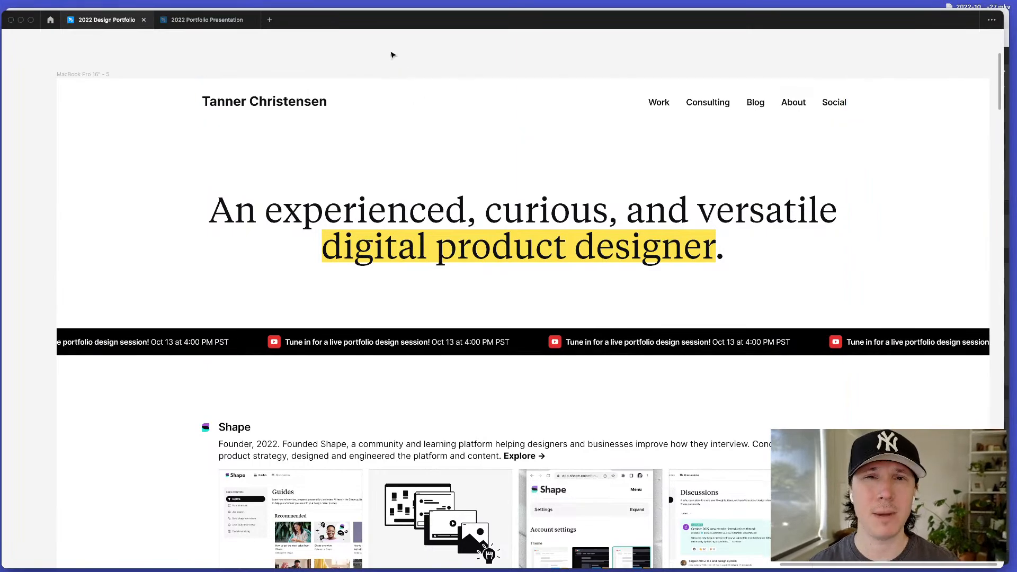
pyautogui.hscroll(1, 433, 66)
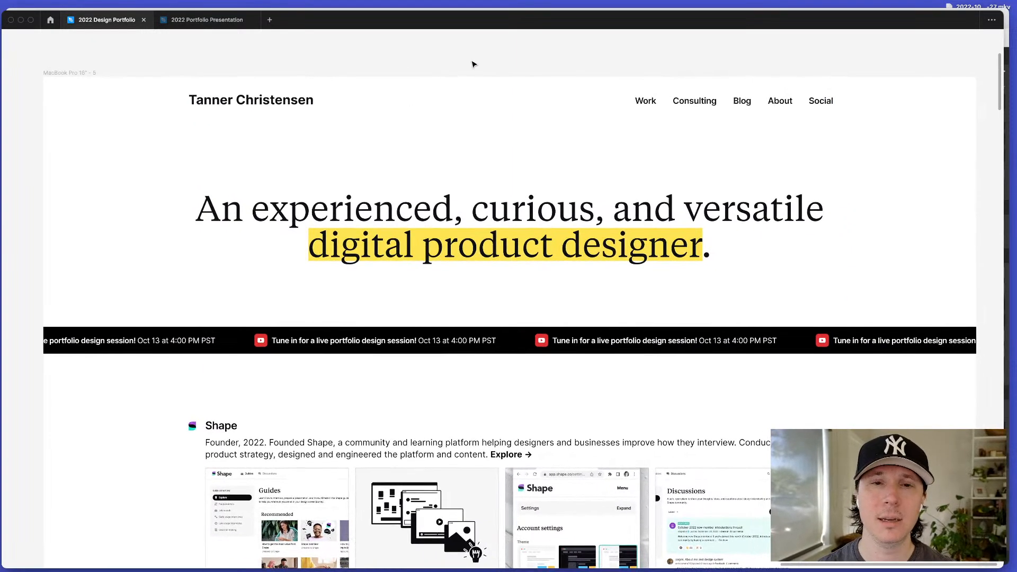
# Step: Move the Figma window out of the way to uncover the Webflow page
pyautogui.scroll(-1, 473, 64)
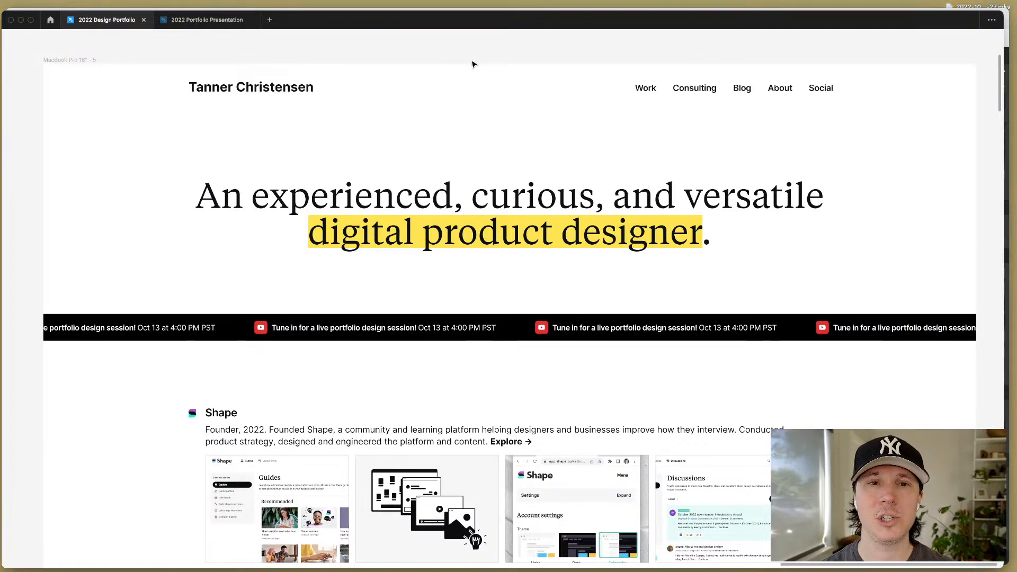
pyautogui.moveTo(417, 26); pyautogui.dragTo(416, 24)
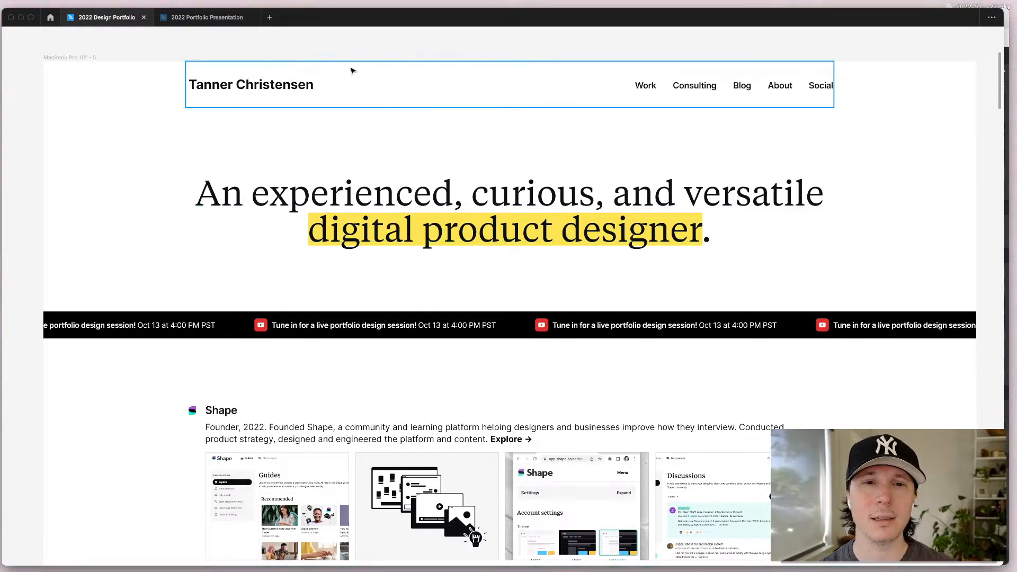
pyautogui.moveTo(342, 24); pyautogui.dragTo(572, 492)
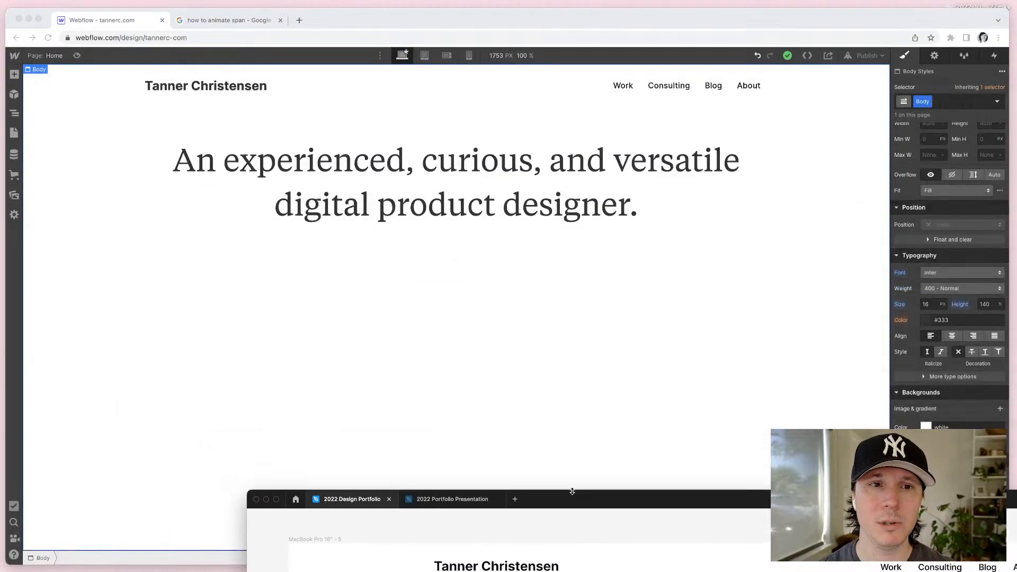
pyautogui.click(425, 330)
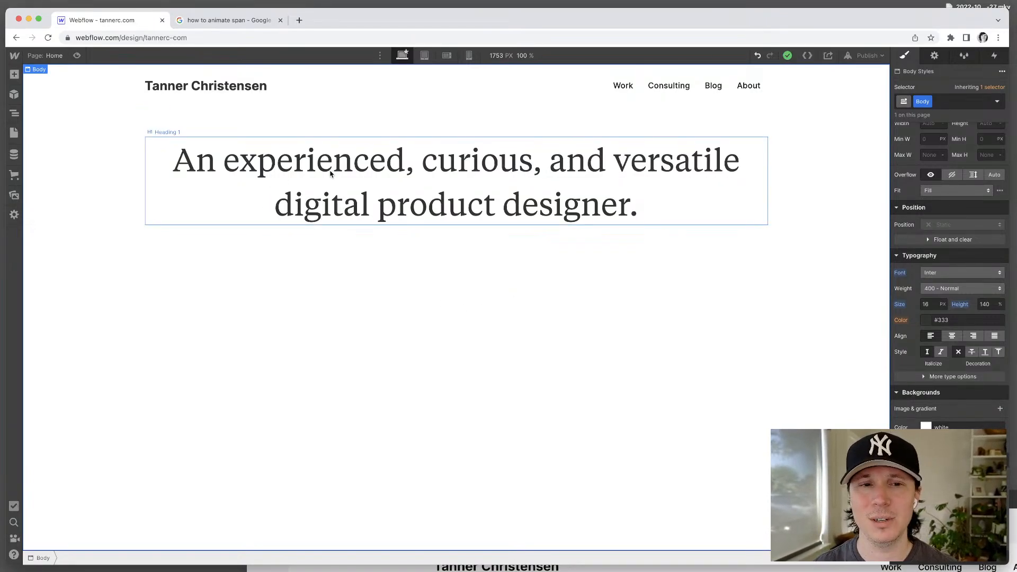
# Step: Create a "masthead" class on the section that holds the hero heading
pyautogui.click(188, 121)
pyautogui.click(102, 125)
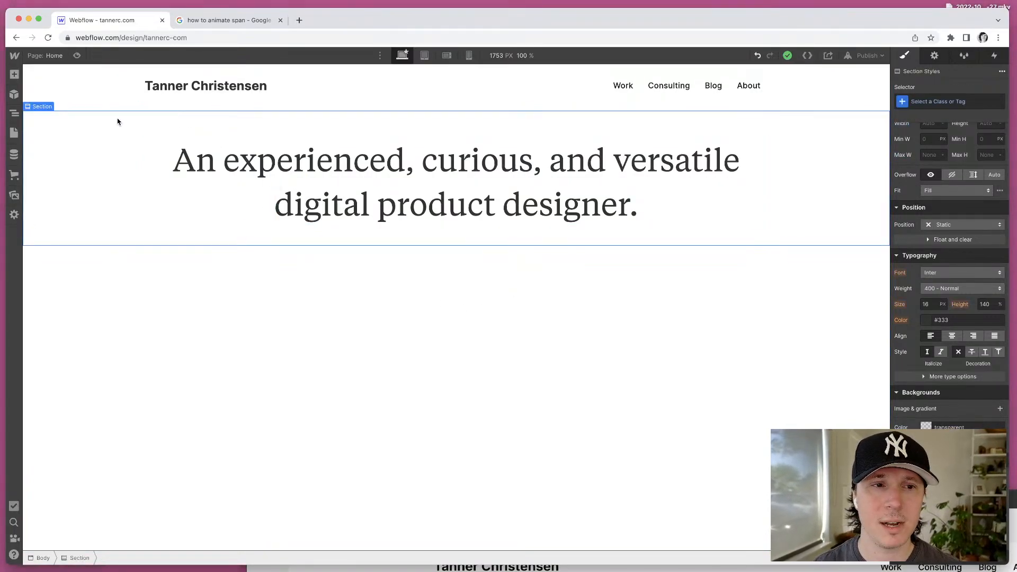
pyautogui.click(936, 99)
pyautogui.write('masthead')
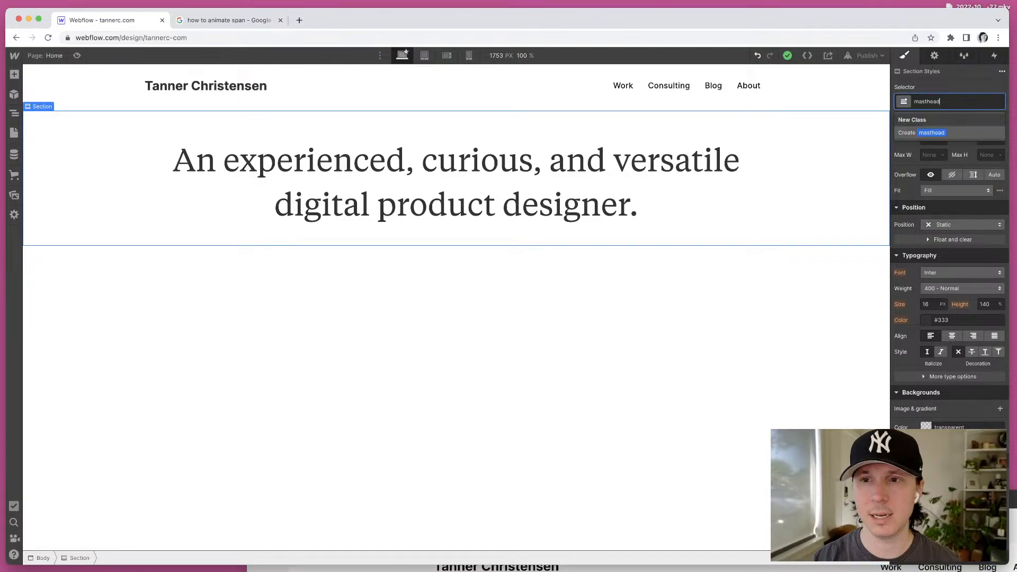
pyautogui.press('Return')
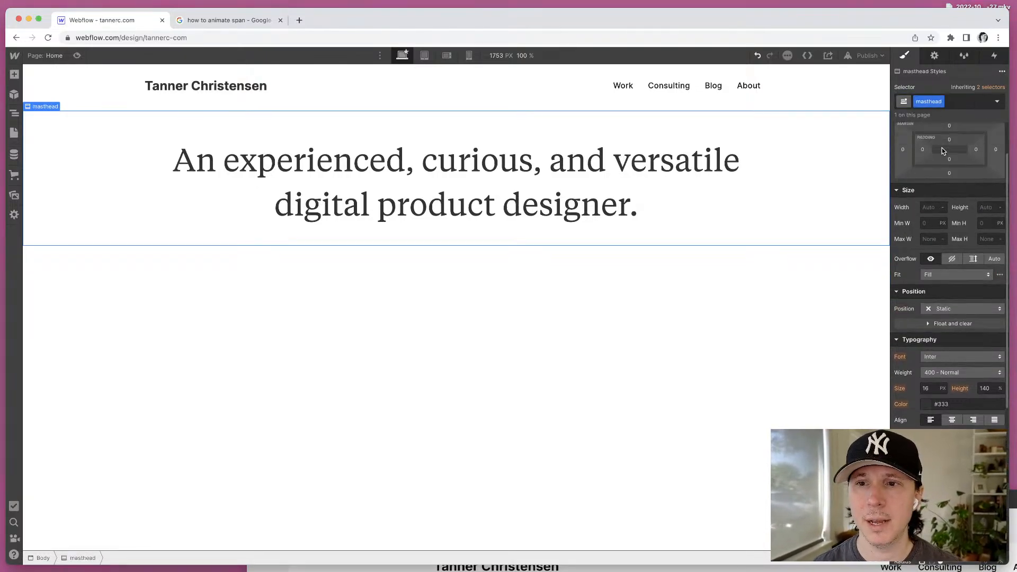
# Step: Switch the hero container's top padding to REM units and set it to 2 rem
pyautogui.click(321, 134)
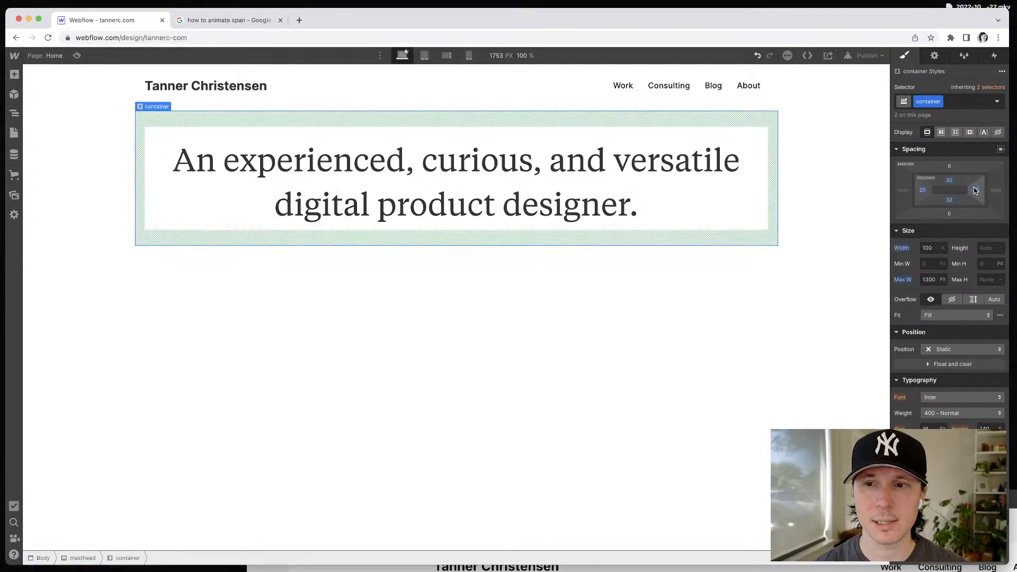
pyautogui.click(813, 164)
pyautogui.click(756, 140)
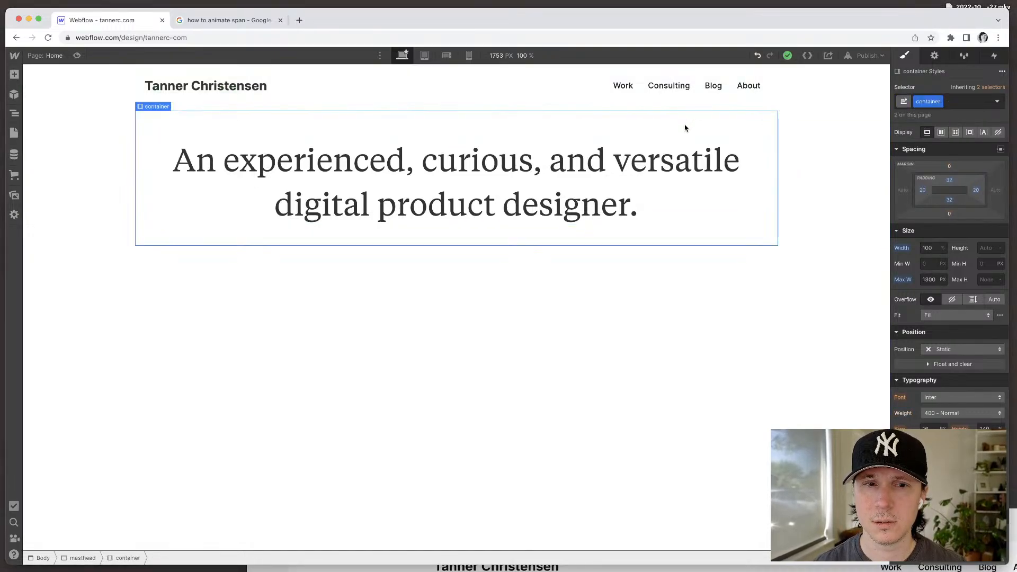
pyautogui.click(949, 181)
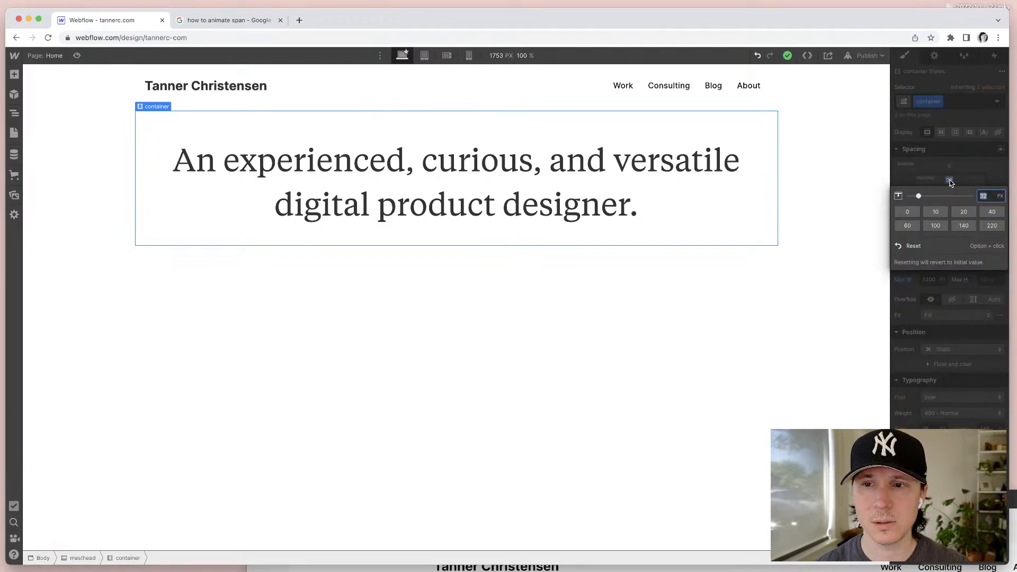
pyautogui.click(1000, 196)
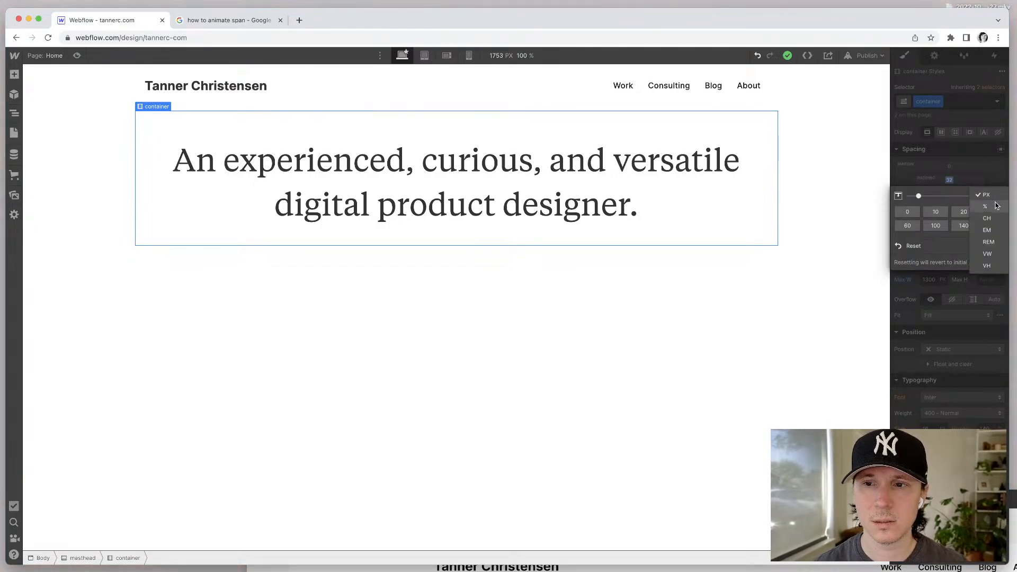
pyautogui.click(988, 243)
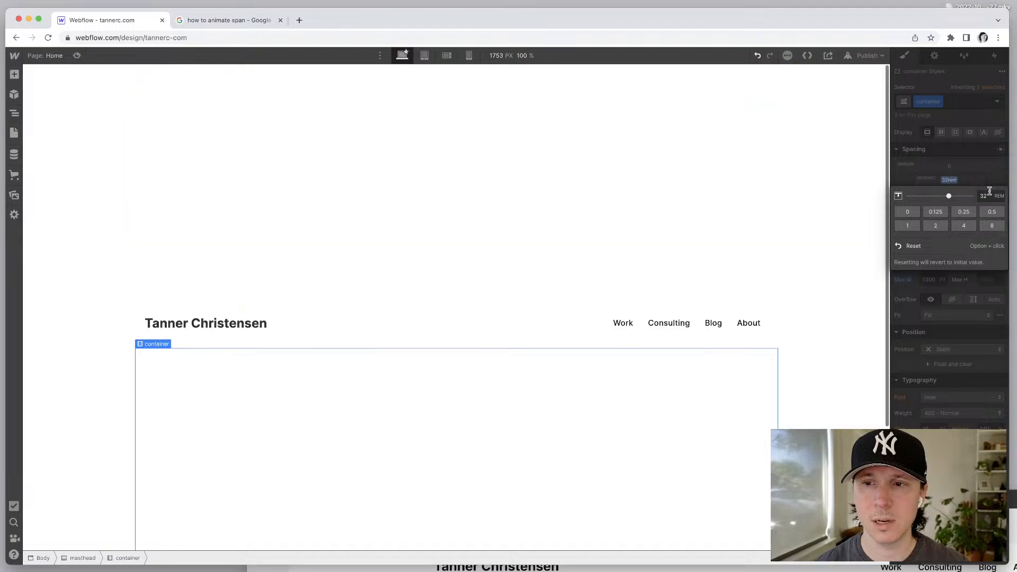
pyautogui.click(984, 196)
pyautogui.write('2')
pyautogui.press('Return')
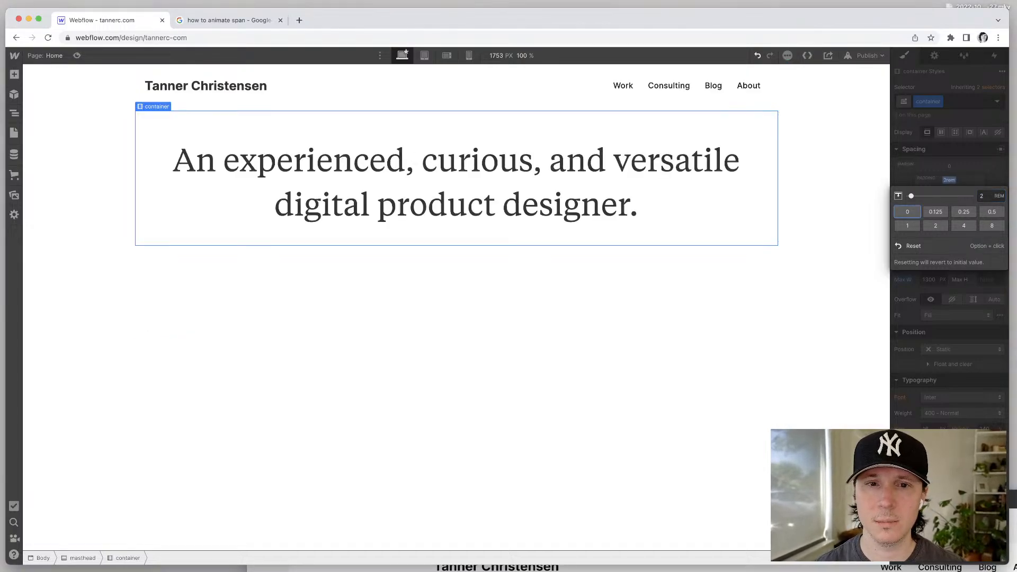
# Step: Try raising the container's top padding in small increments to 3.8 rem
pyautogui.press('Up')
pyautogui.press('Up')
pyautogui.press('Up')
pyautogui.press('Up')
pyautogui.press('Up')
pyautogui.press('Up')
pyautogui.press('Up')
pyautogui.press('Up')
pyautogui.press('Up')
pyautogui.press('Up')
pyautogui.press('Up')
pyautogui.press('Up')
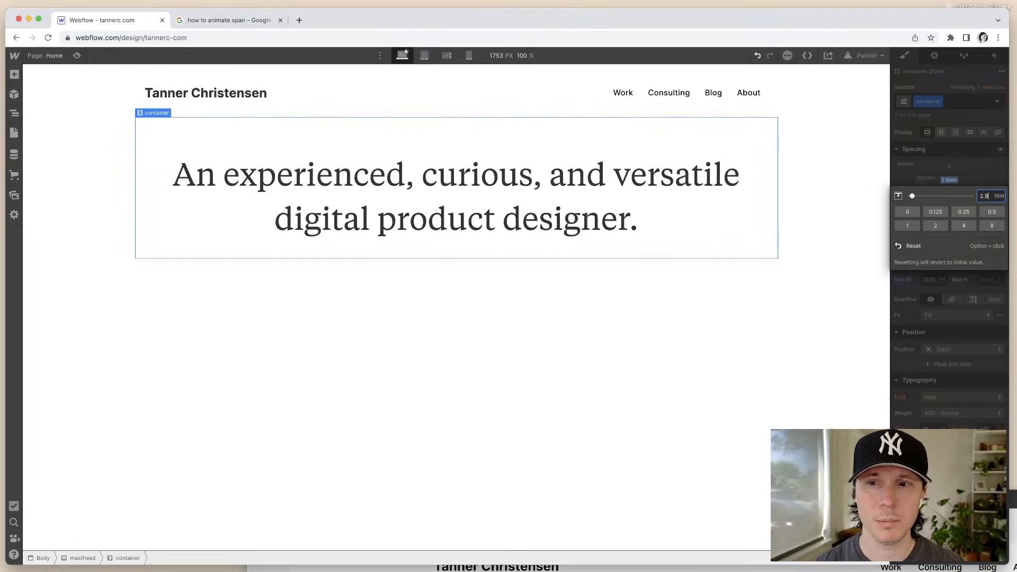
pyautogui.press('Up')
pyautogui.press('Up')
pyautogui.press('Up')
pyautogui.press('Up')
pyautogui.press('Up')
pyautogui.press('Up')
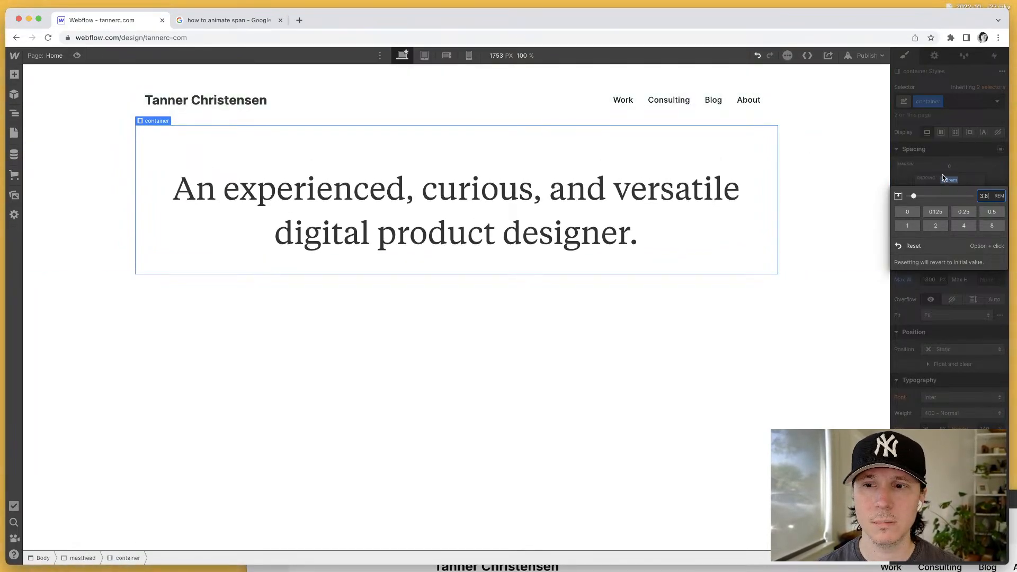
# Step: Undo the container's top padding changes and the masthead and highlight classes, ending in the desktop breakpoint view
pyautogui.click(941, 173)
pyautogui.press('super+z')
pyautogui.press('super+z')
pyautogui.press('super+z')
pyautogui.press('super+z')
pyautogui.press('super+z')
pyautogui.press('super+z')
pyautogui.press('super+z')
pyautogui.press('super+z')
pyautogui.press('super+z')
pyautogui.press('super+z')
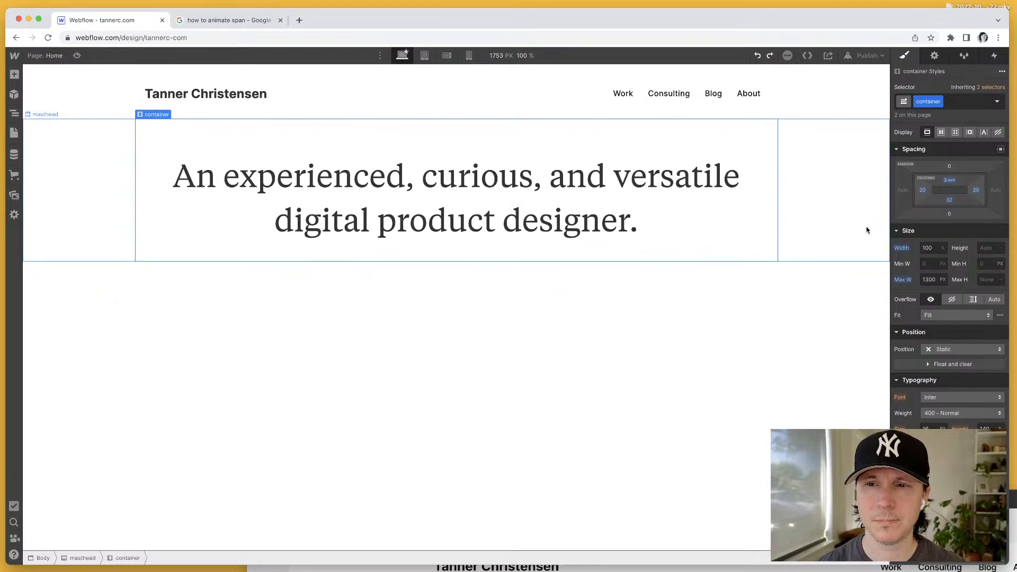
pyautogui.press('super+z')
pyautogui.press('super+z')
pyautogui.press('super+z')
pyautogui.press('super+z')
pyautogui.press('super+z')
pyautogui.press('super+z')
pyautogui.press('super+z')
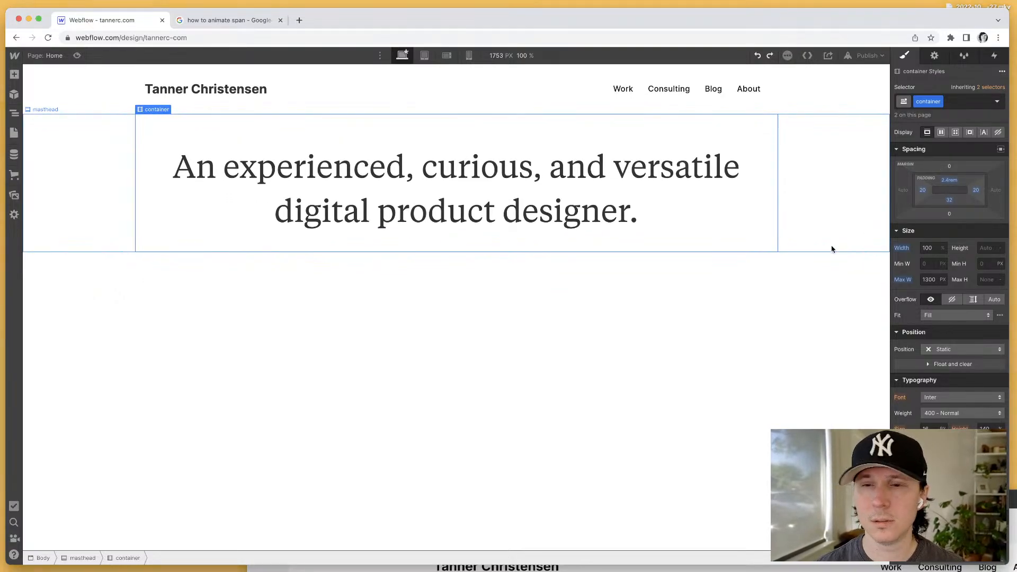
pyautogui.press('super+z')
pyautogui.press('super+z')
pyautogui.press('super+z')
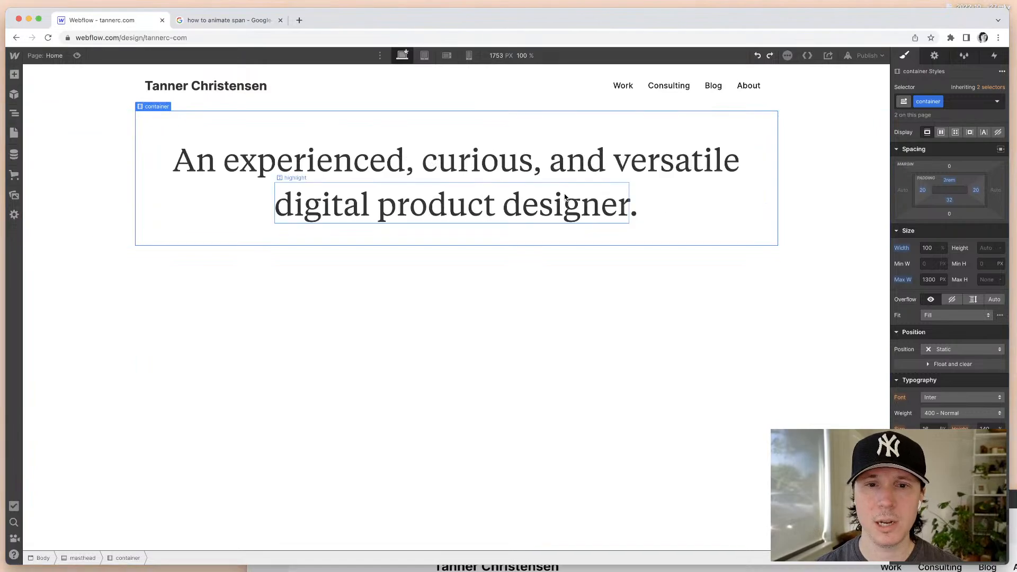
pyautogui.press('super+z')
pyautogui.press('super+z')
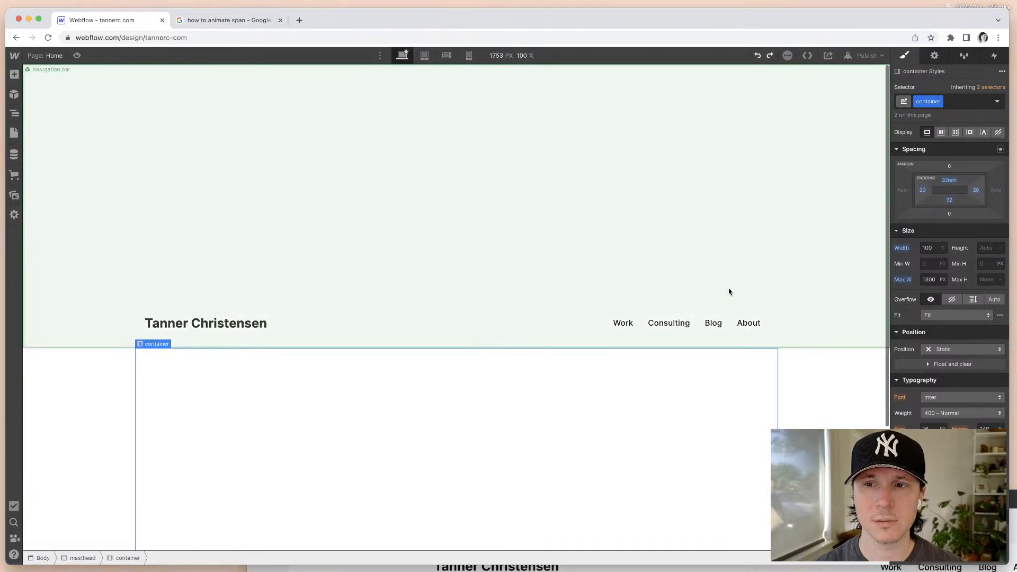
pyautogui.press('super+z')
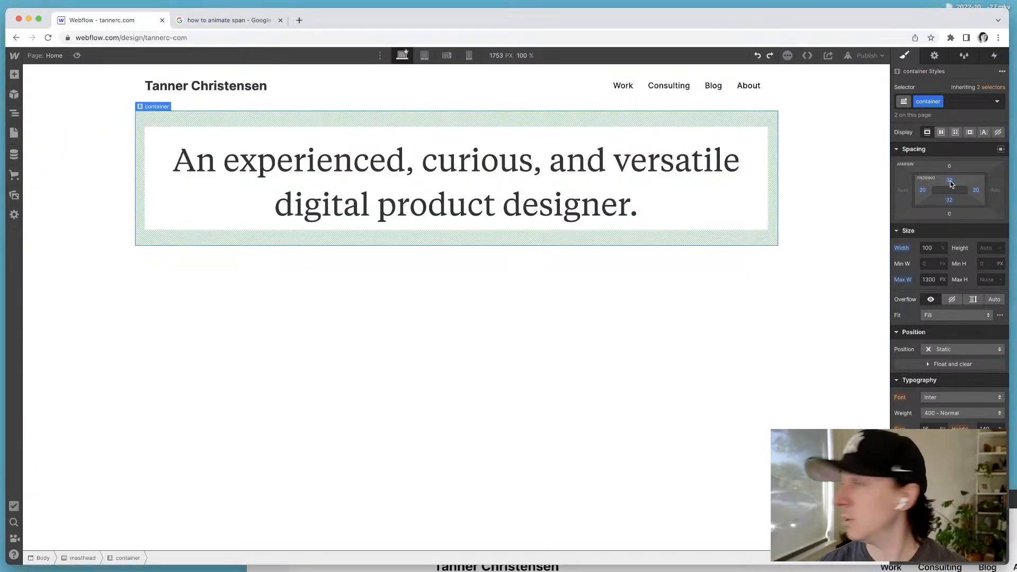
pyautogui.hotkey('shift', '2')
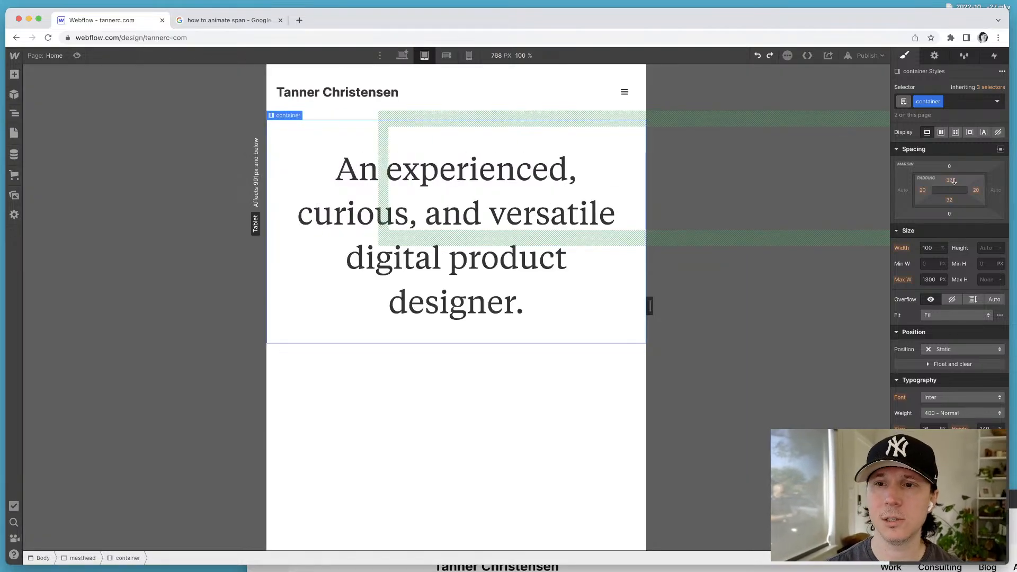
pyautogui.click(405, 56)
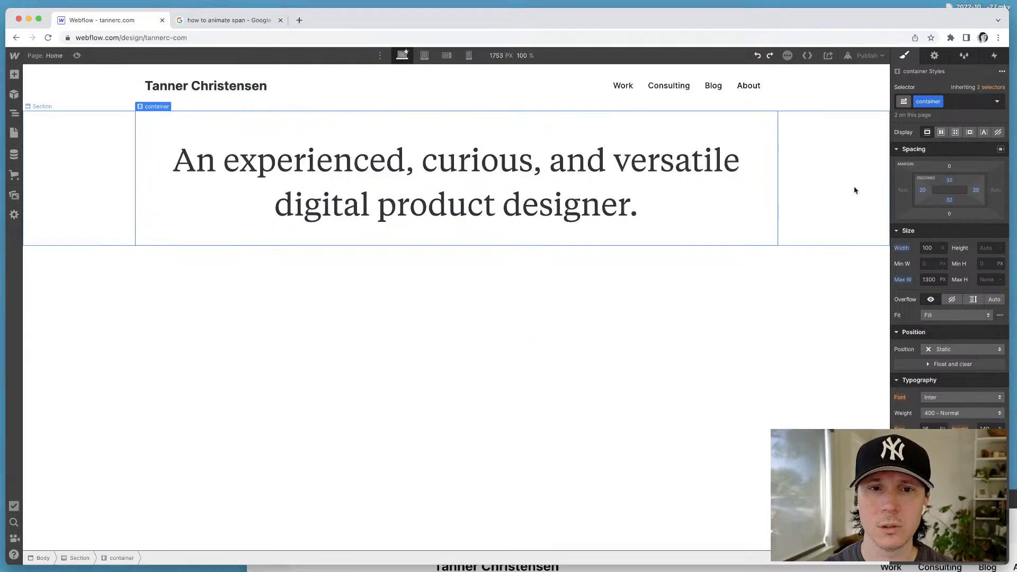
# Step: Set the hero container's top and bottom padding to 2 rem
pyautogui.click(949, 180)
pyautogui.click(926, 166)
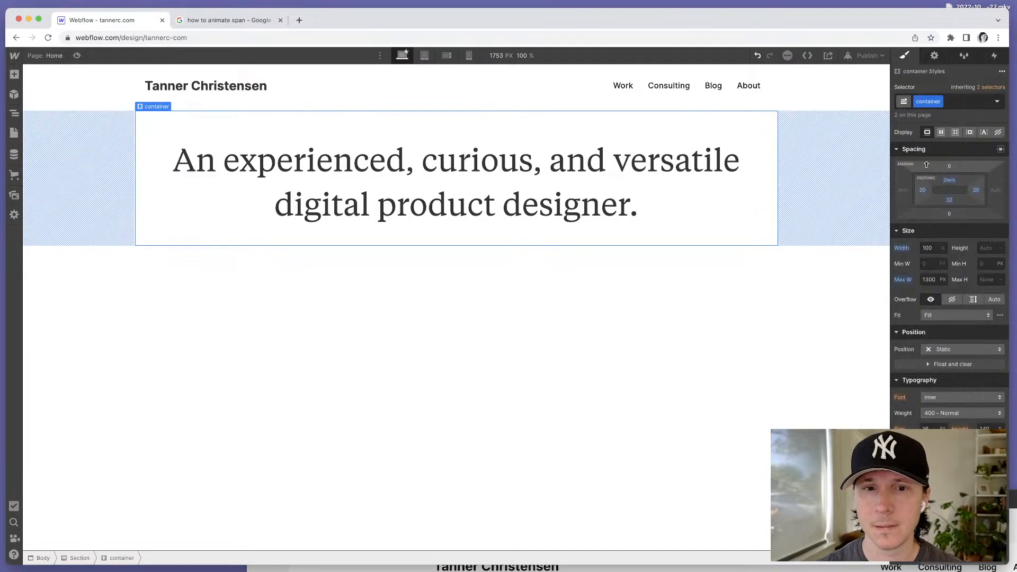
pyautogui.click(951, 201)
pyautogui.write('2e')
pyautogui.press('BackSpace')
pyautogui.press('BackSpace')
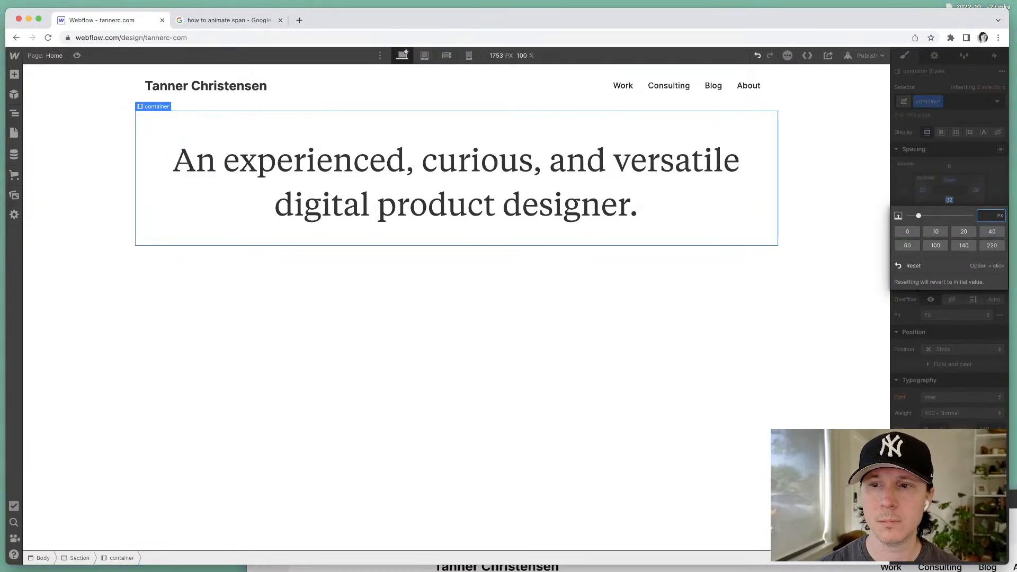
pyautogui.write('3rem')
pyautogui.press('Return')
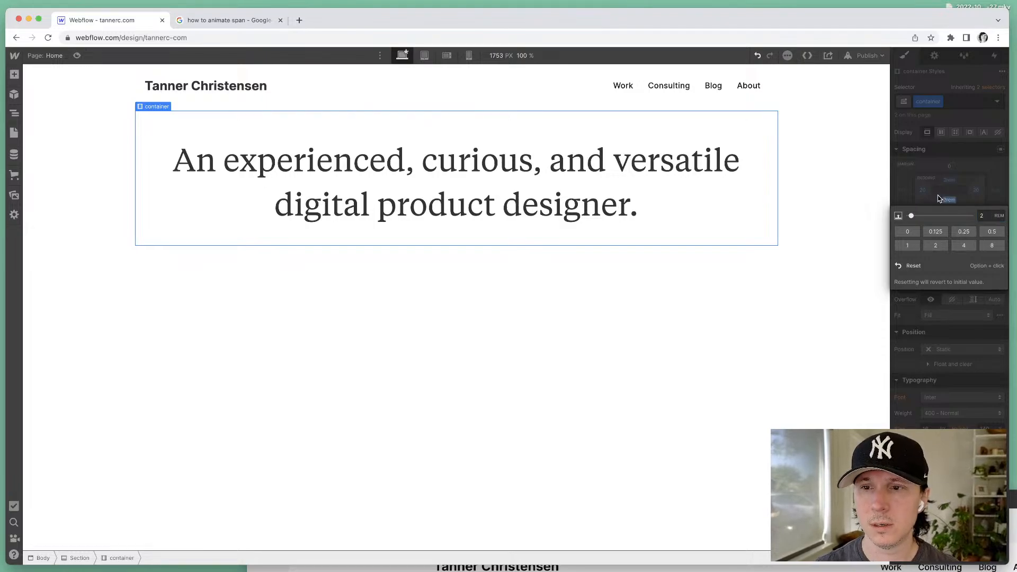
# Step: Set the hero container's left and right padding to 1.5 rem
pyautogui.click(922, 189)
pyautogui.write('1.6')
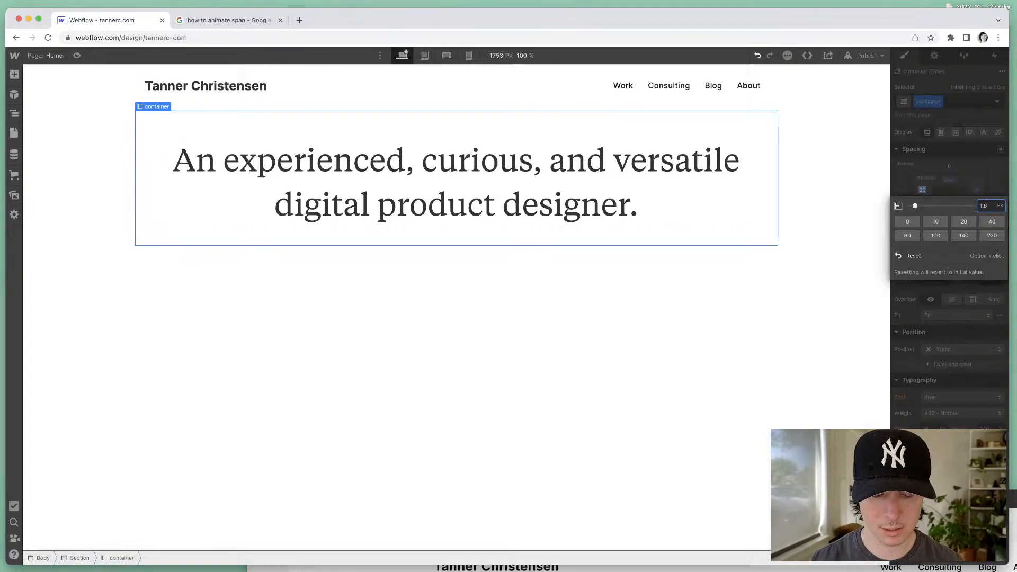
pyautogui.write('rem')
pyautogui.press('Return')
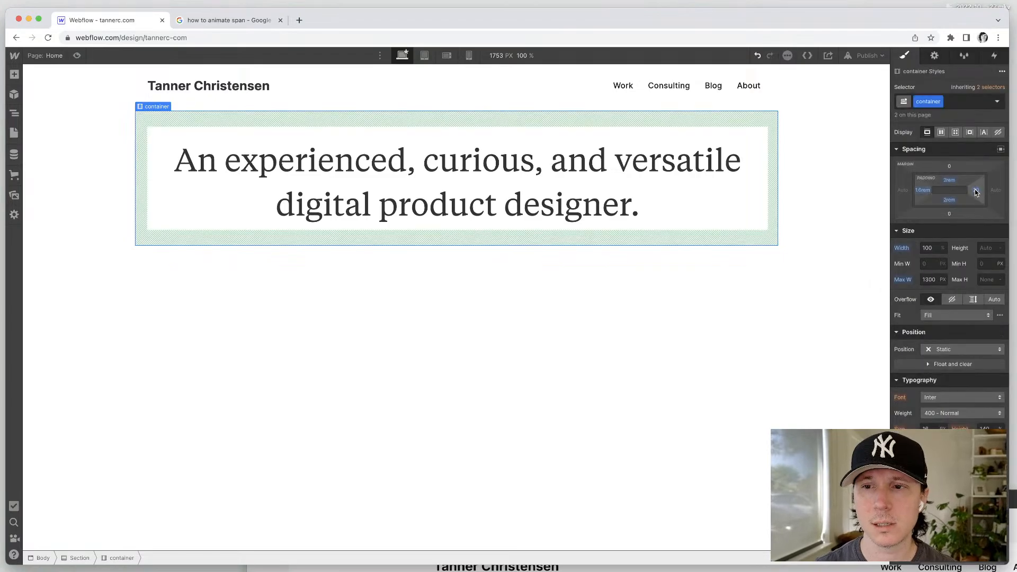
pyautogui.click(976, 190)
pyautogui.write('1.5rem')
pyautogui.press('Return')
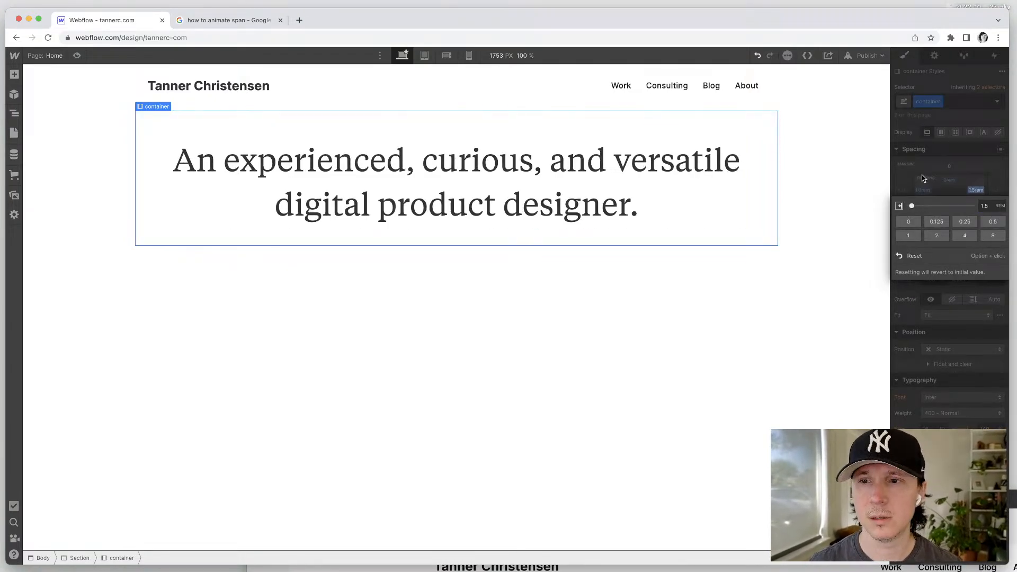
pyautogui.click(922, 190)
pyautogui.write('1.5re')
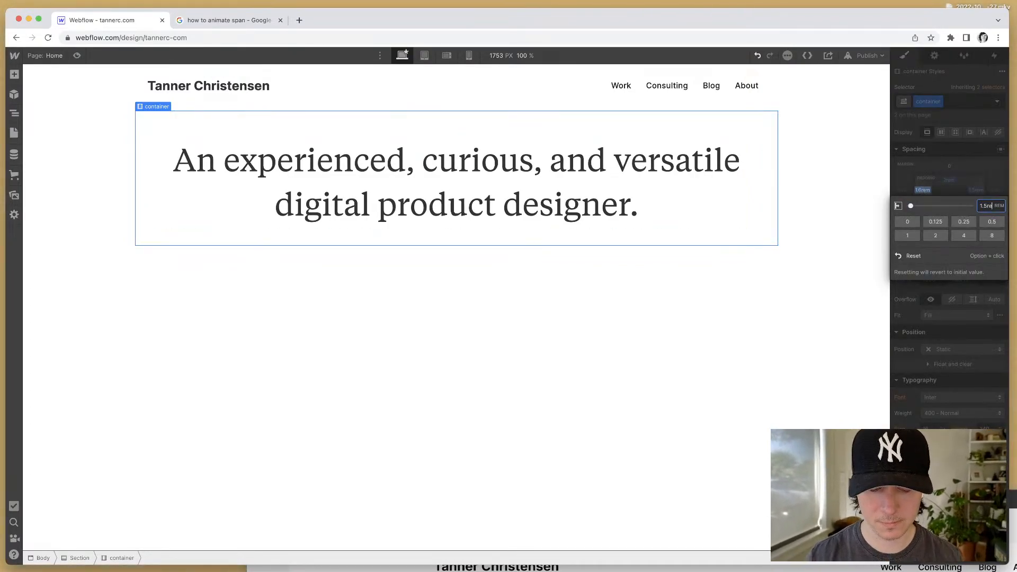
pyautogui.write('m')
pyautogui.press('Return')
# Step: Recreate the "highlight" class on the "digital product designer" text span
pyautogui.click(459, 220)
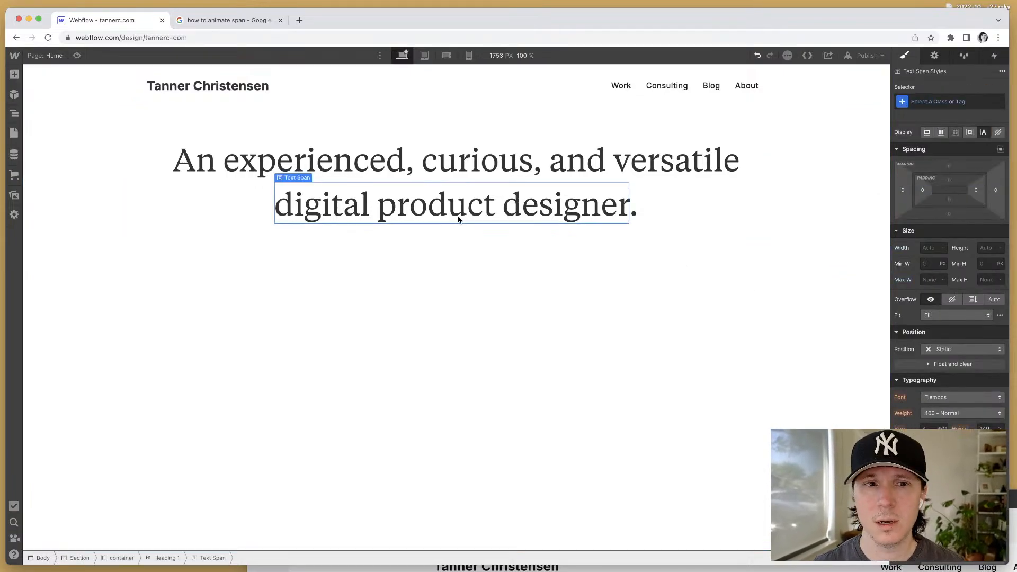
pyautogui.rightClick(293, 211)
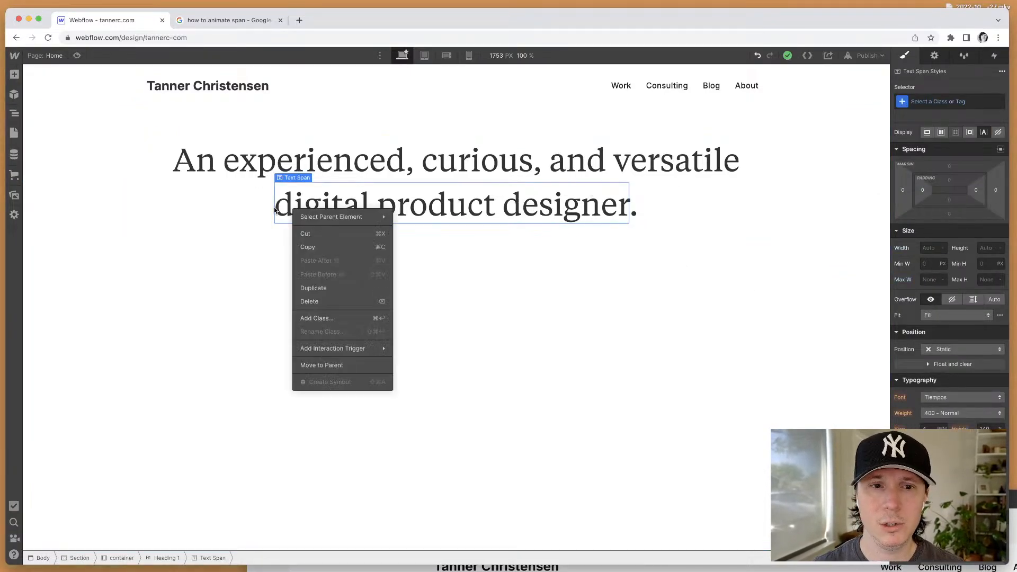
pyautogui.click(228, 208)
pyautogui.click(324, 200)
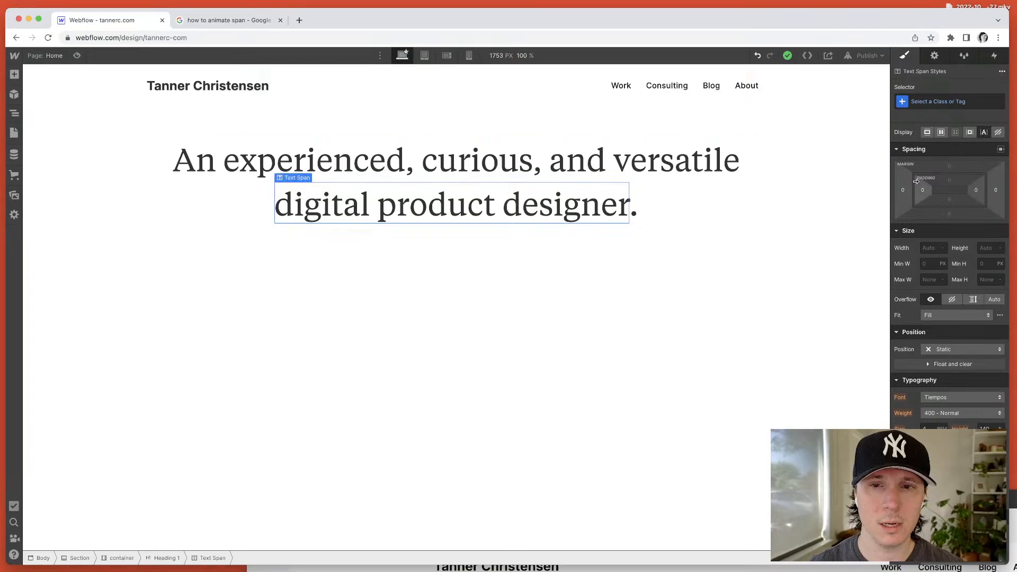
pyautogui.click(943, 104)
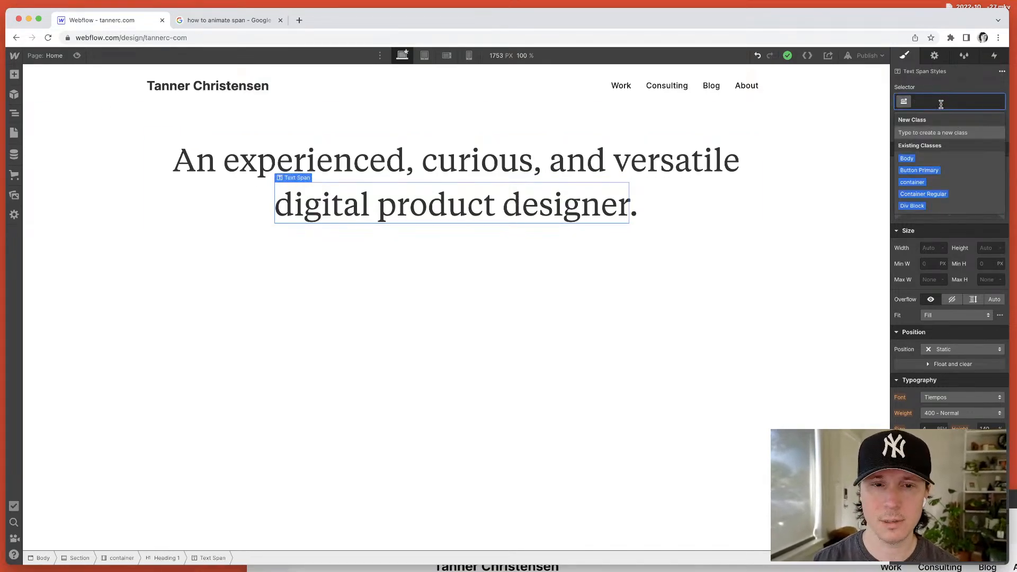
pyautogui.write('highlight')
pyautogui.press('Return')
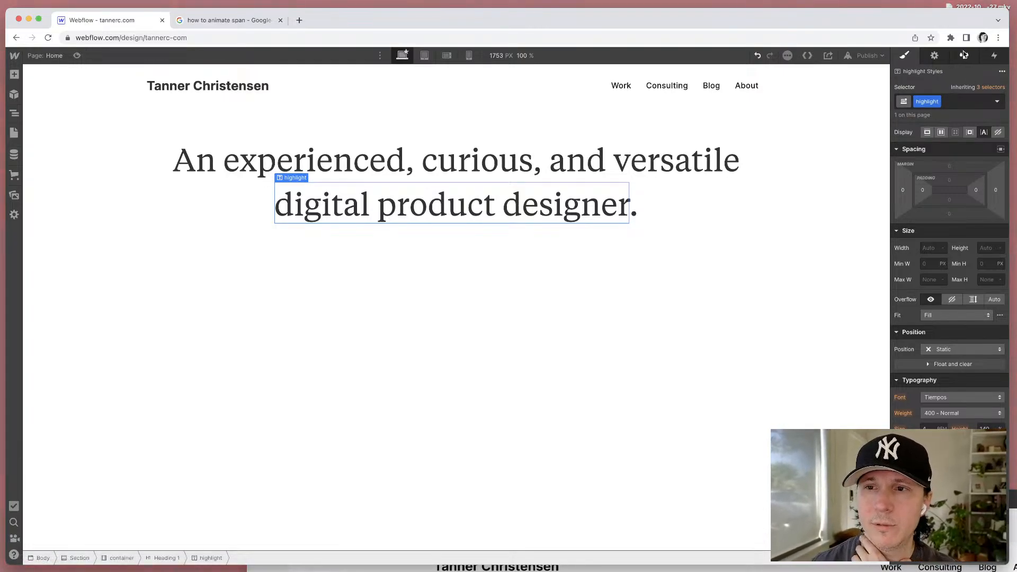
# Step: Add a page load trigger that starts a new timed animation named "Highlight animation" when the page starts loading
pyautogui.click(994, 55)
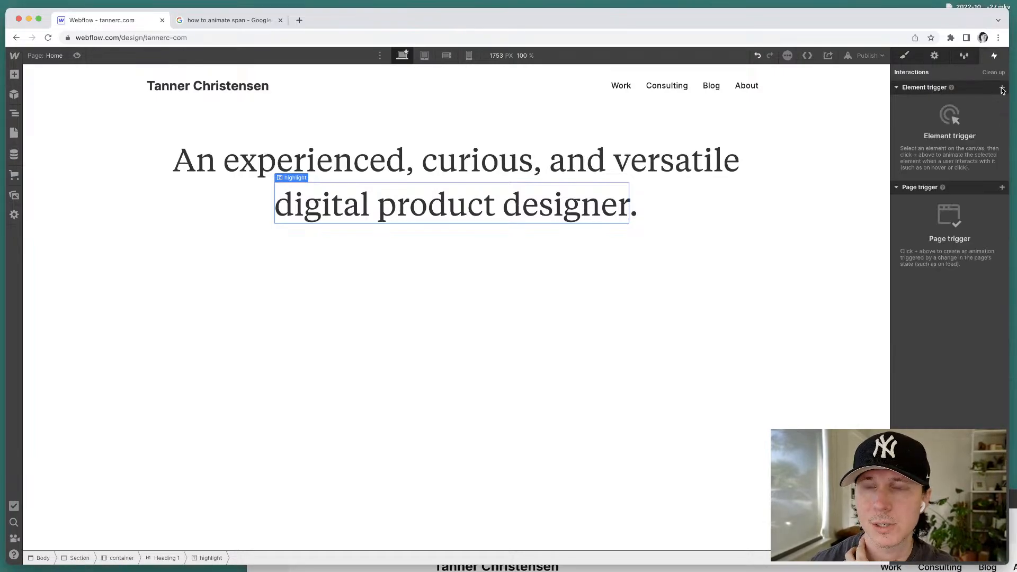
pyautogui.click(1002, 188)
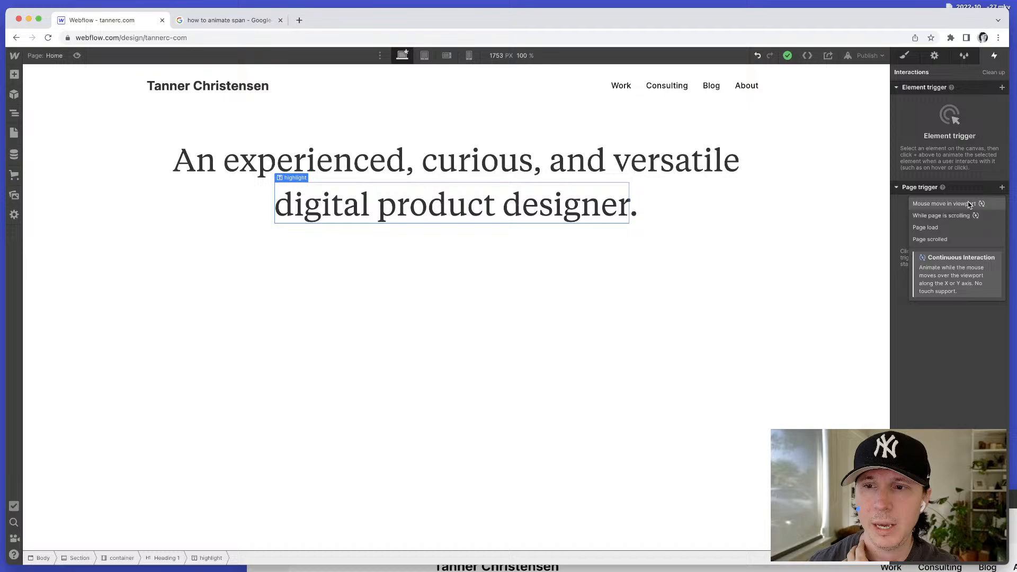
pyautogui.click(945, 228)
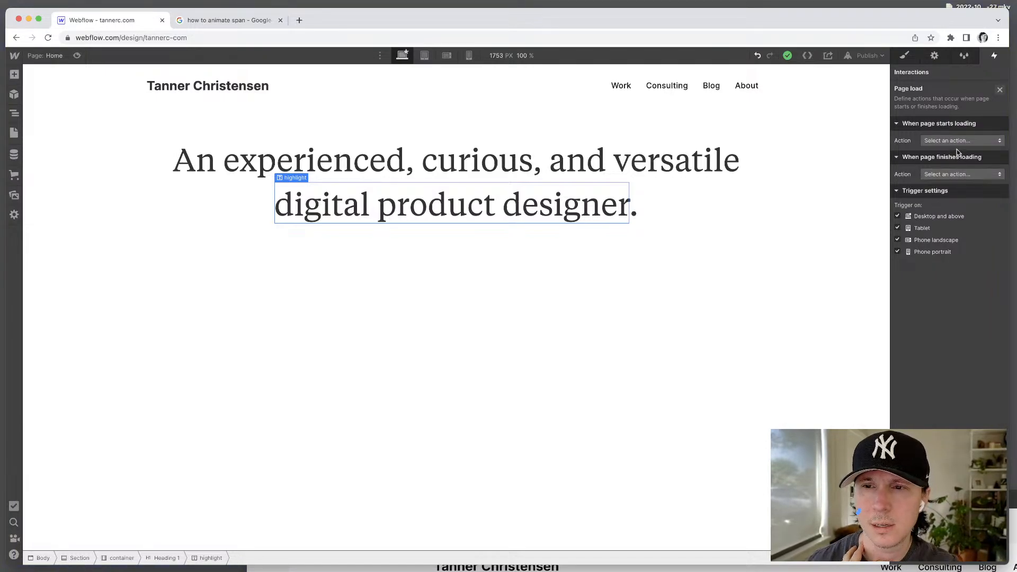
pyautogui.click(940, 141)
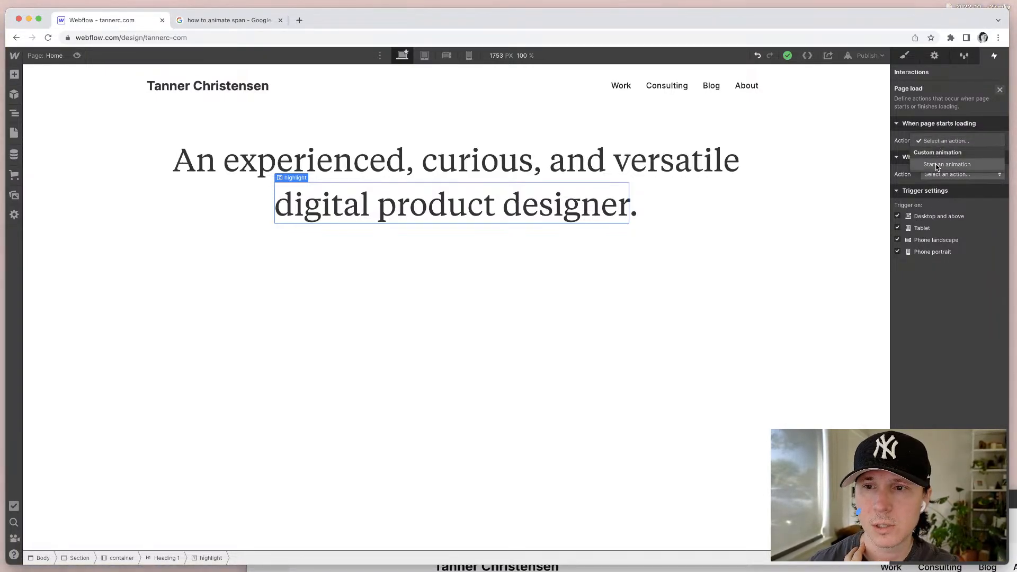
pyautogui.click(938, 165)
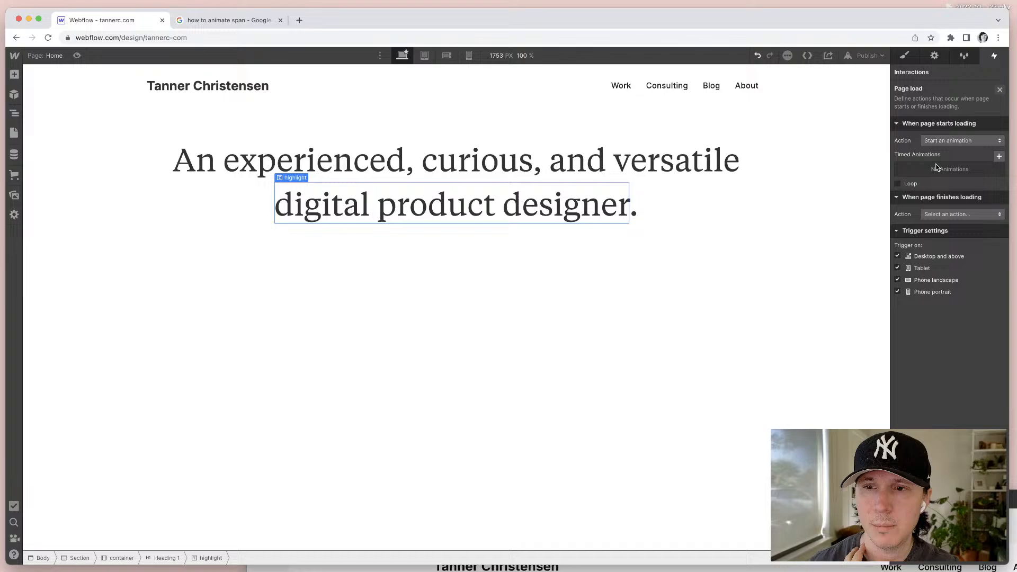
pyautogui.click(999, 156)
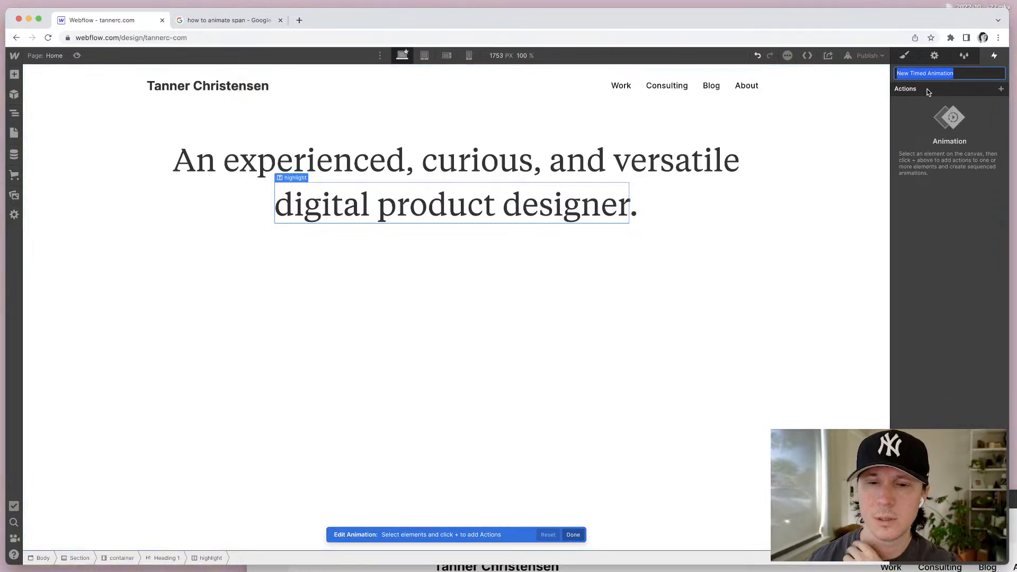
pyautogui.write('Highlight animation')
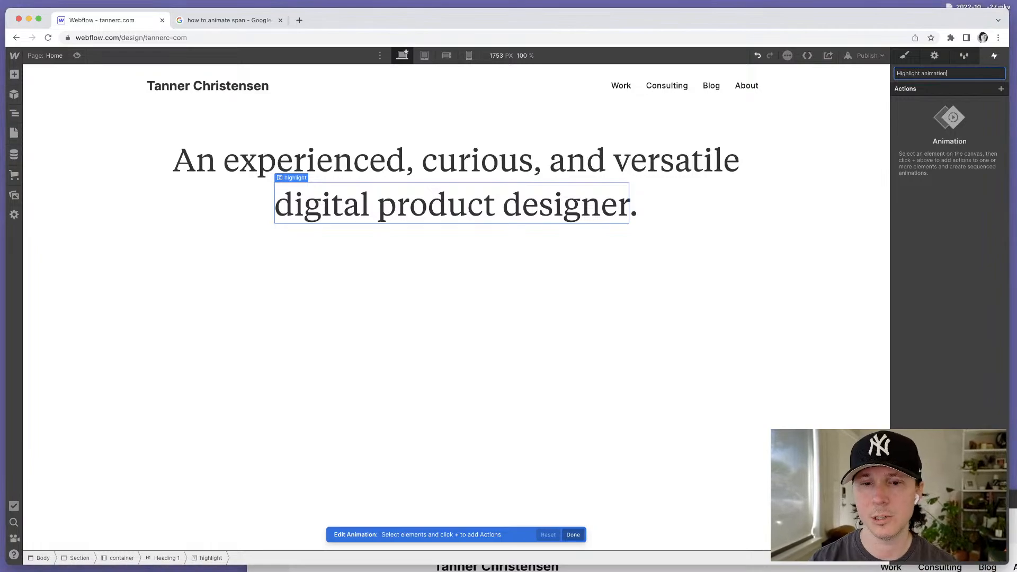
pyautogui.press('Return')
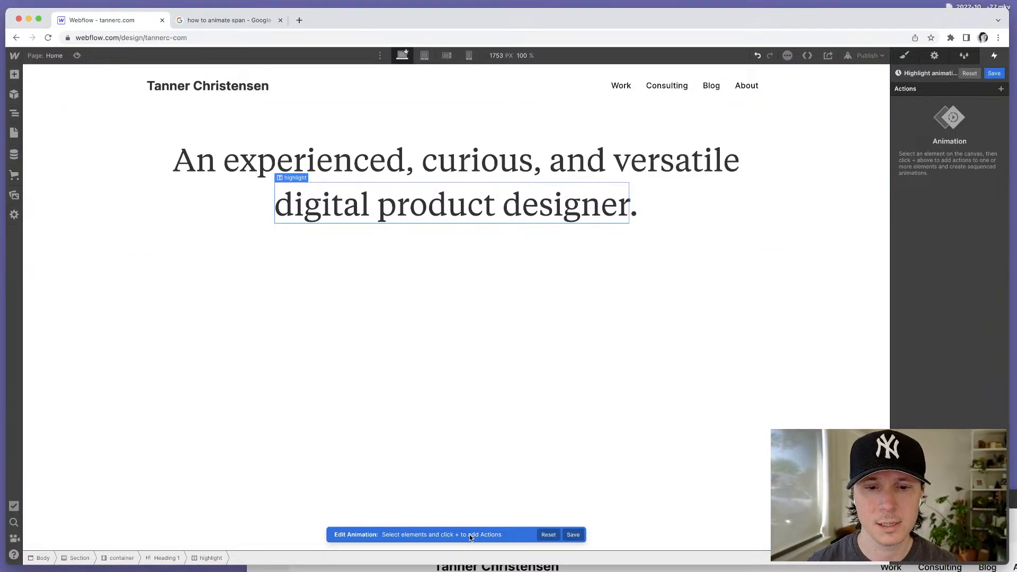
# Step: Add a BG Color action for the highlight span to the animation and pick a light red background
pyautogui.click(1002, 89)
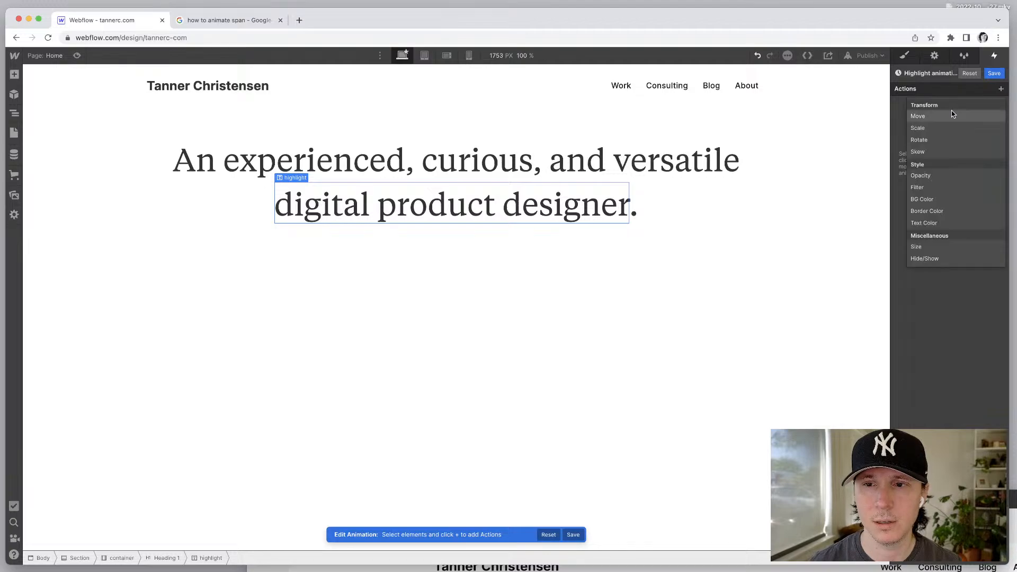
pyautogui.click(925, 199)
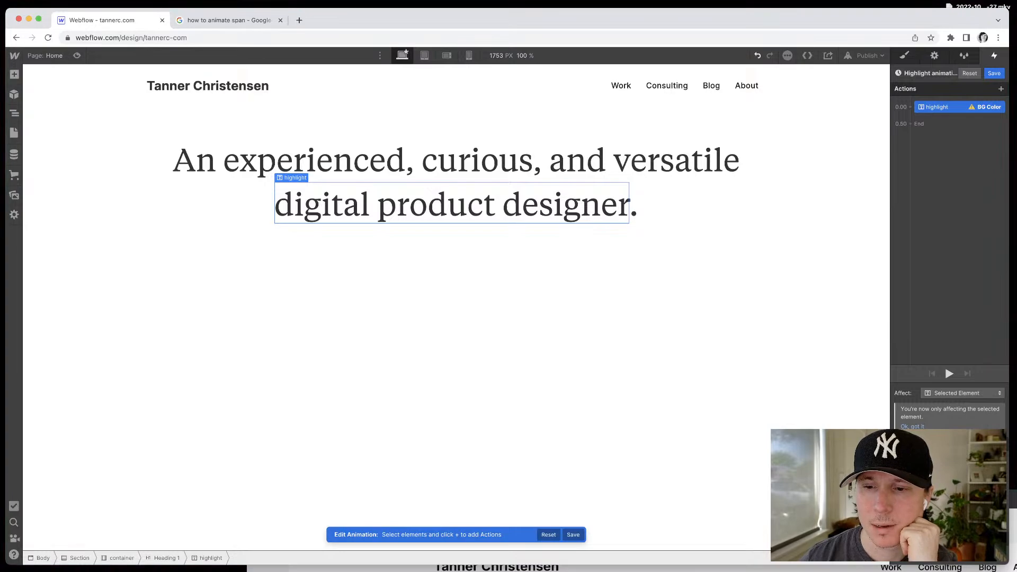
pyautogui.click(928, 548)
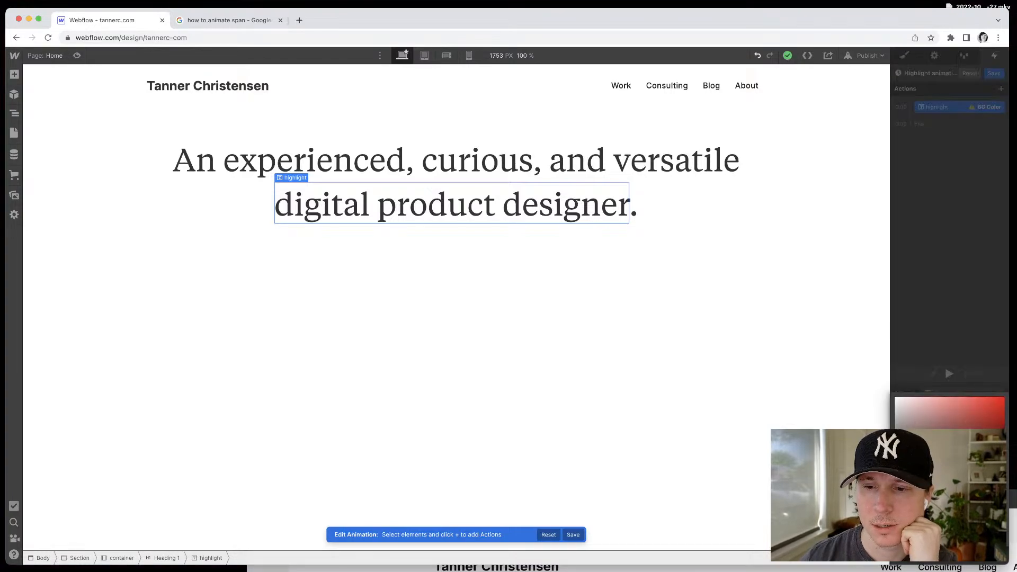
pyautogui.moveTo(947, 498); pyautogui.dragTo(944, 388)
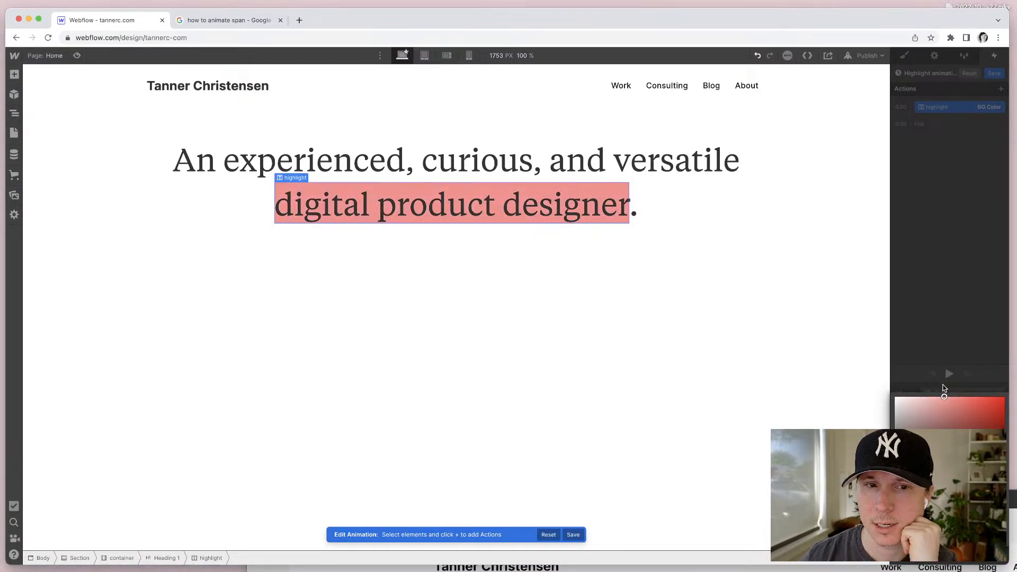
pyautogui.click(903, 283)
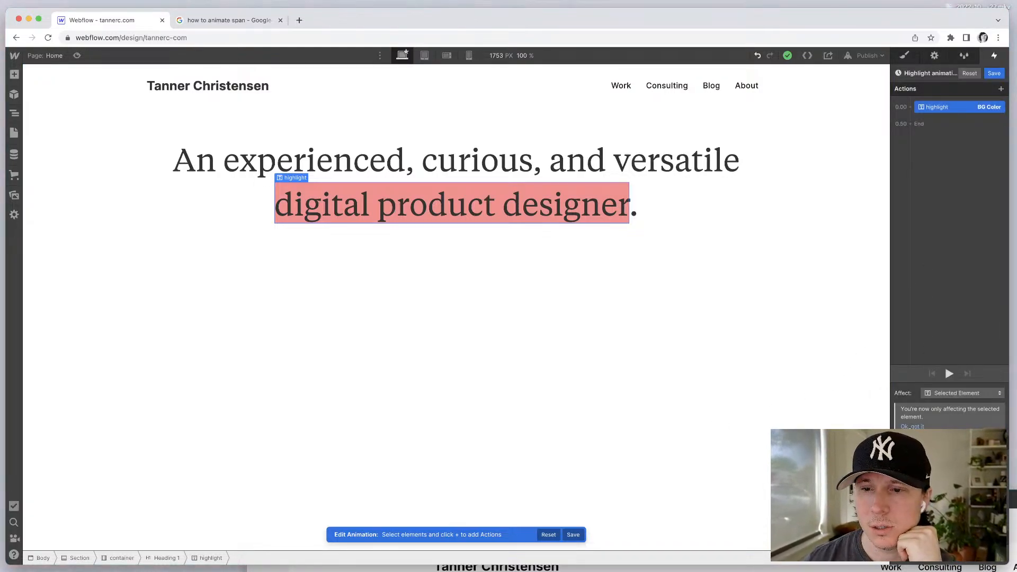
# Step: Dismiss the selected-element hint and make the BG Color action the highlight span's initial state
pyautogui.click(913, 426)
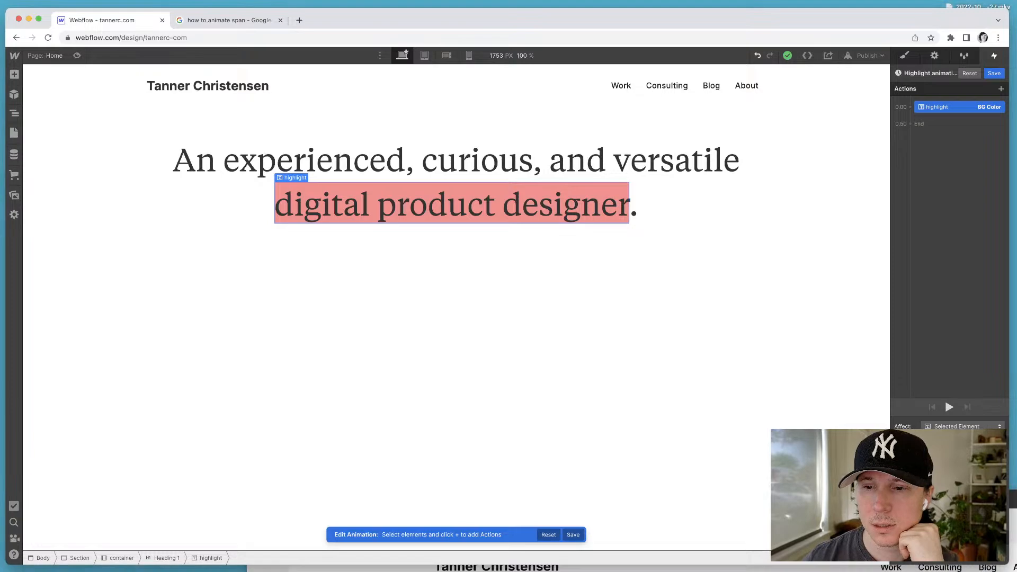
pyautogui.click(900, 460)
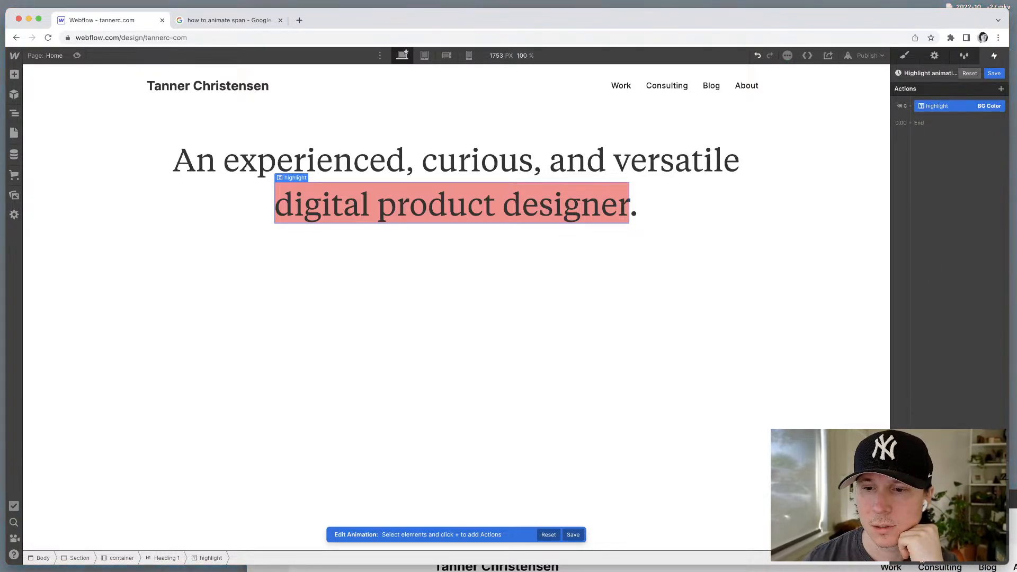
pyautogui.click(919, 560)
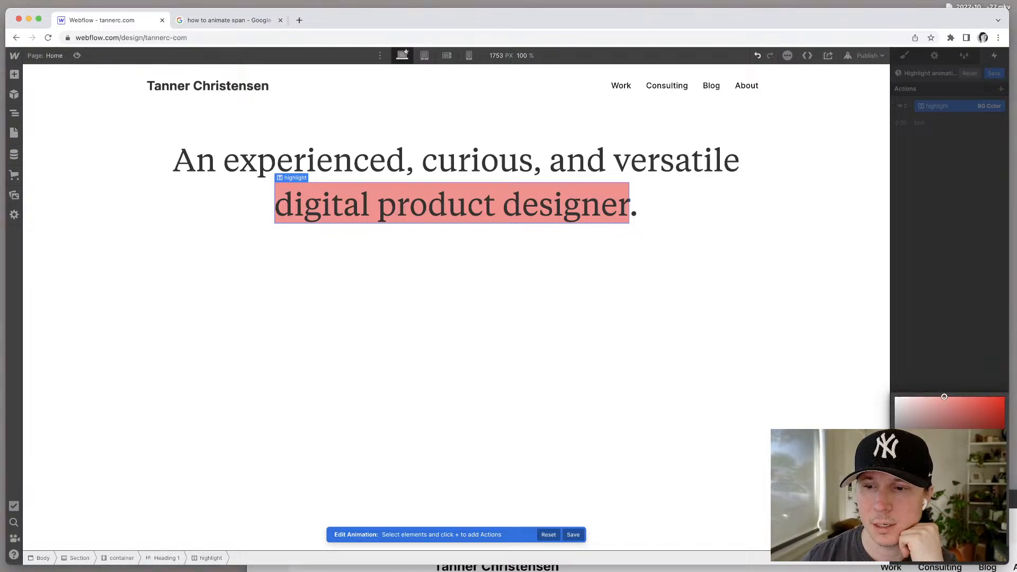
pyautogui.click(877, 270)
pyautogui.click(927, 176)
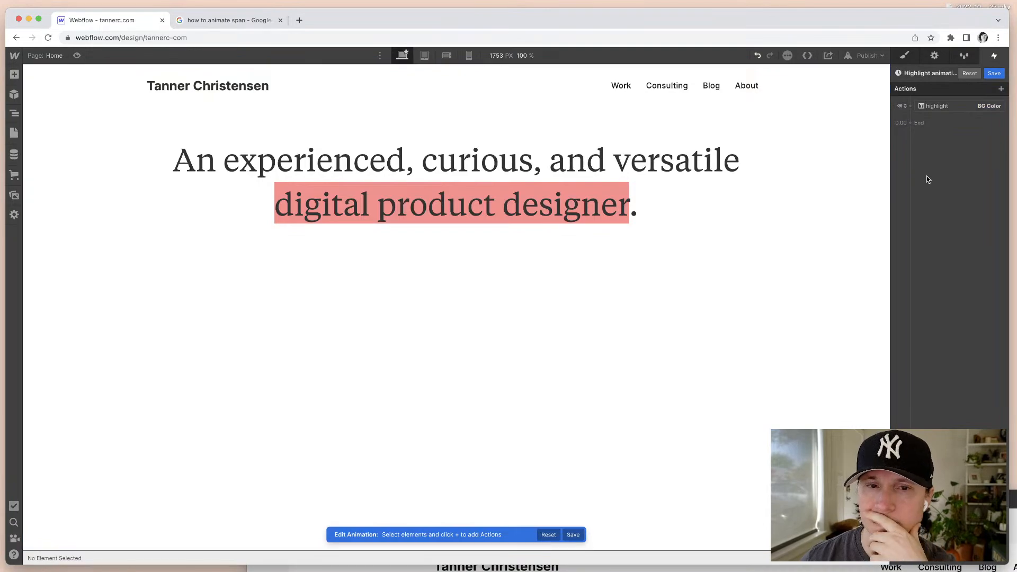
# Step: Remove the BG Color action and name the empty timed animation "Highlight animation"
pyautogui.click(952, 107)
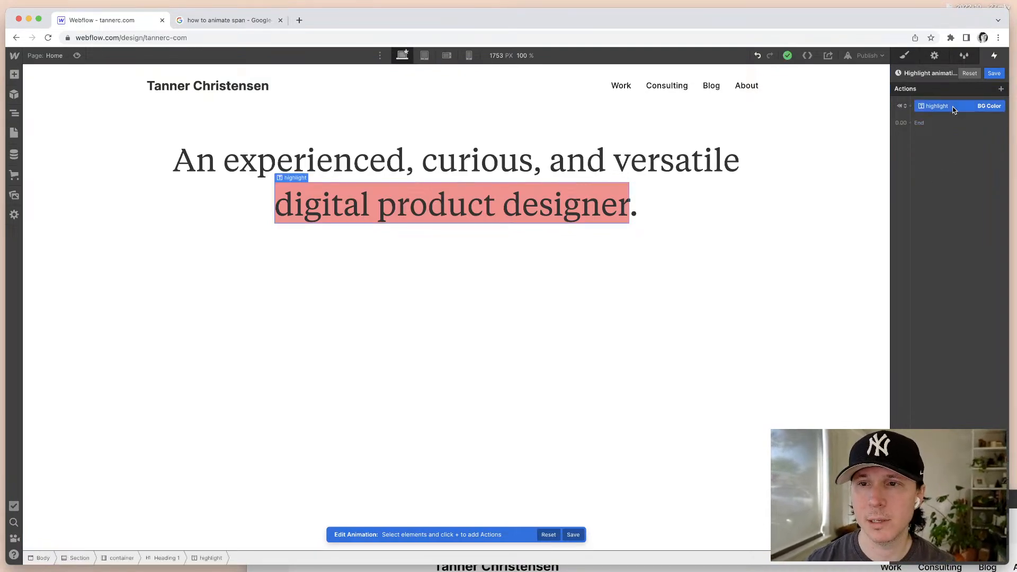
pyautogui.click(978, 75)
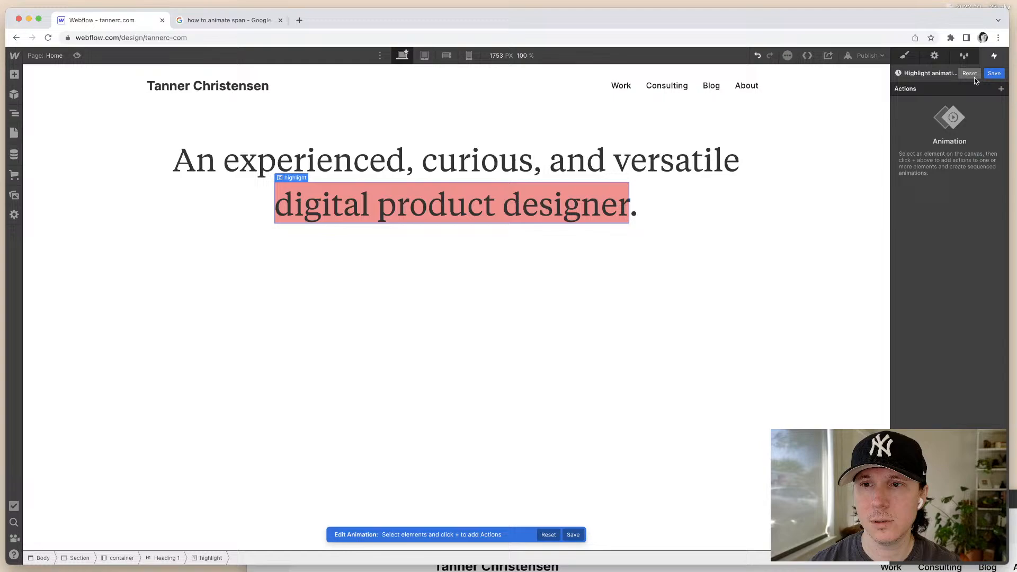
pyautogui.doubleClick(935, 73)
pyautogui.write('Highlight an')
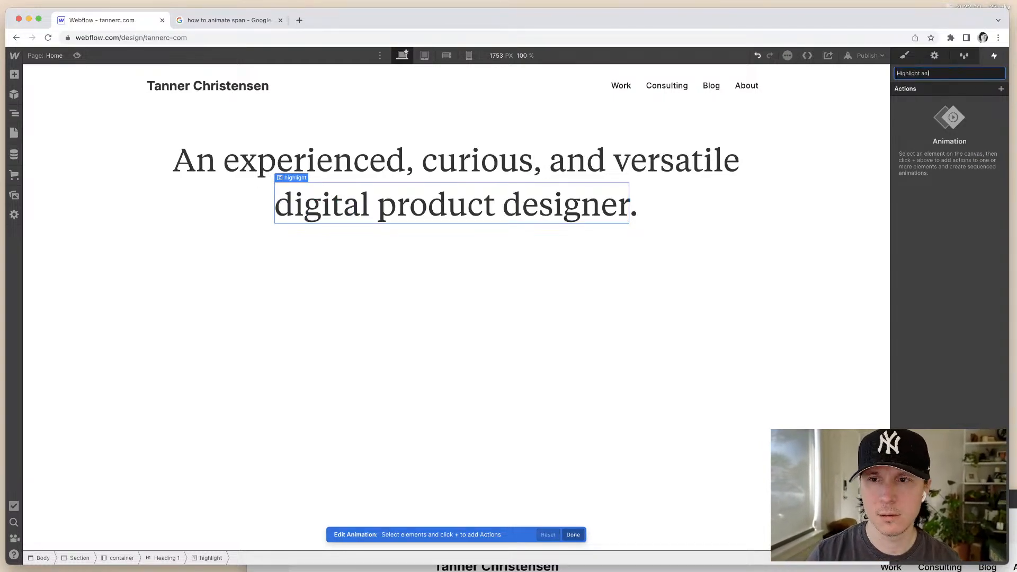
pyautogui.write('imation')
pyautogui.press('Return')
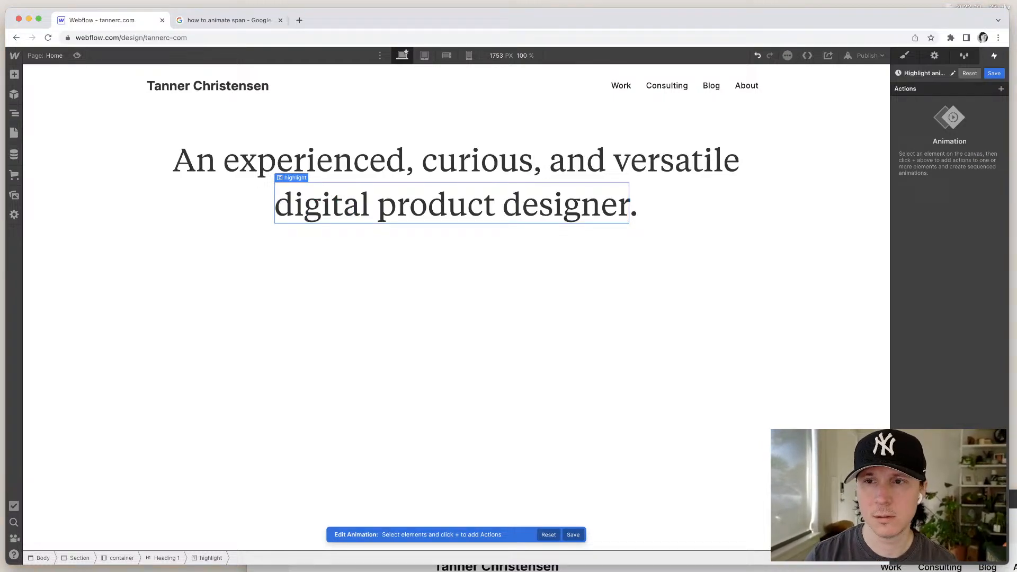
# Step: Try a BG Color action on the highlight span, delete it, and leave the animation editor for the interactions overview
pyautogui.click(1002, 89)
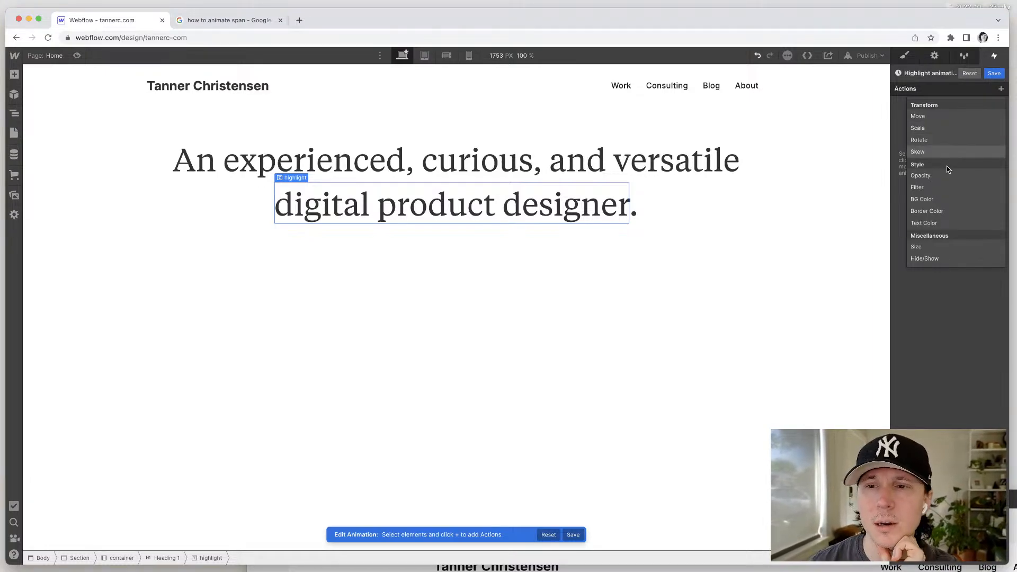
pyautogui.click(946, 204)
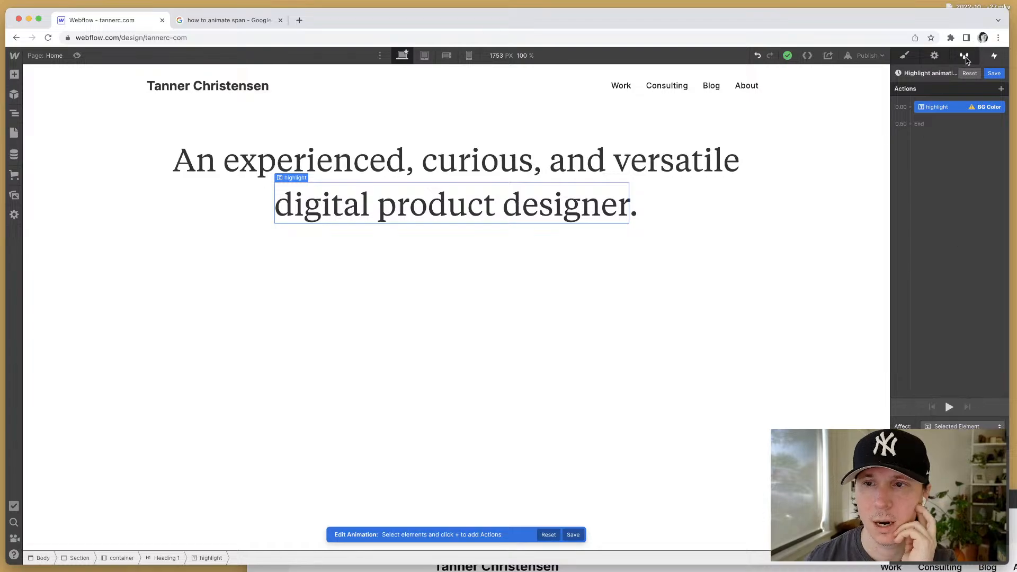
pyautogui.press('Delete')
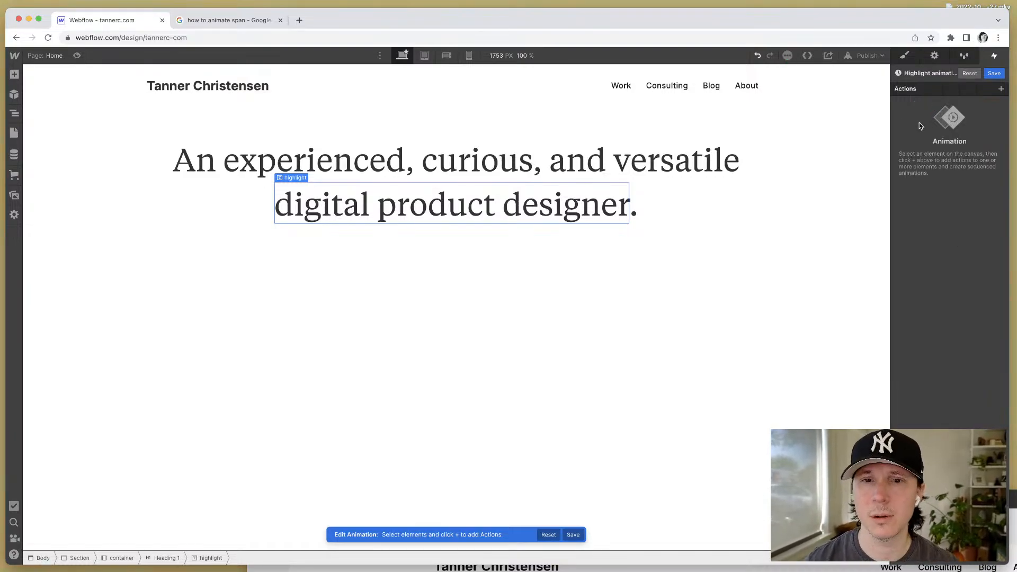
pyautogui.click(966, 56)
pyautogui.click(995, 55)
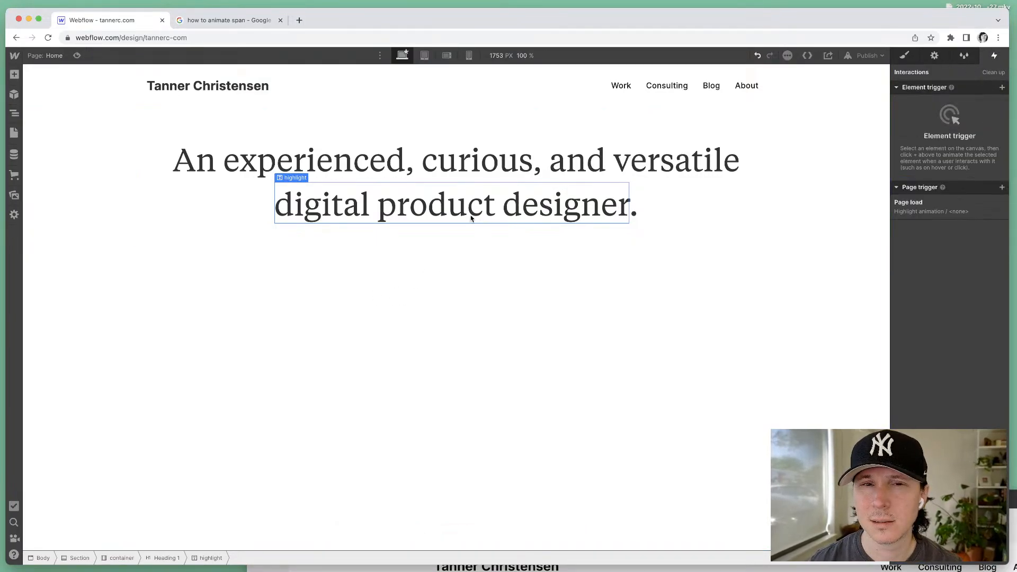
# Step: Replace the old search tab with a new one and search Google for "how to animate background left to right for a span"
pyautogui.click(233, 21)
pyautogui.press('super+w')
pyautogui.press('super+t')
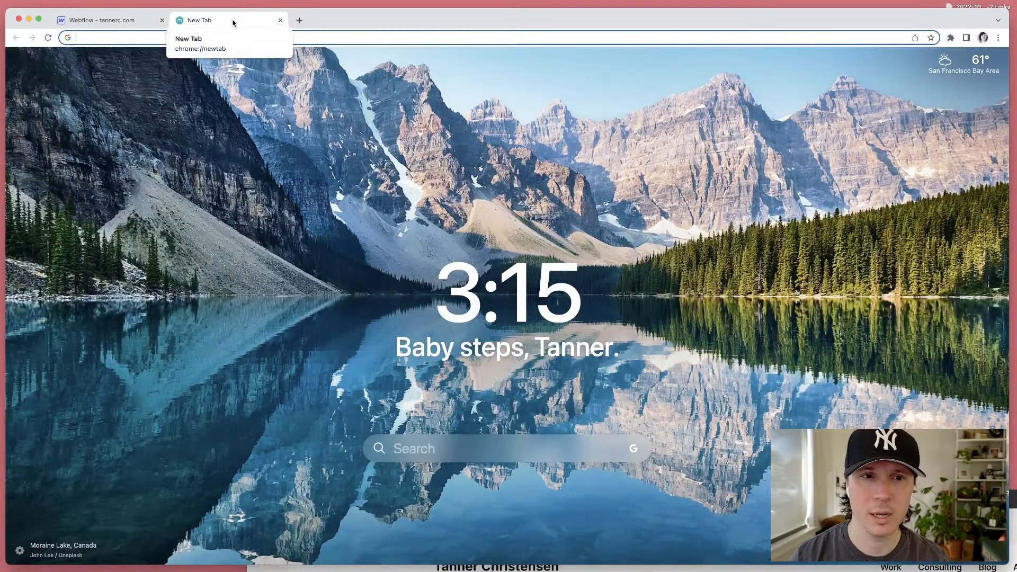
pyautogui.write('how to animate backg')
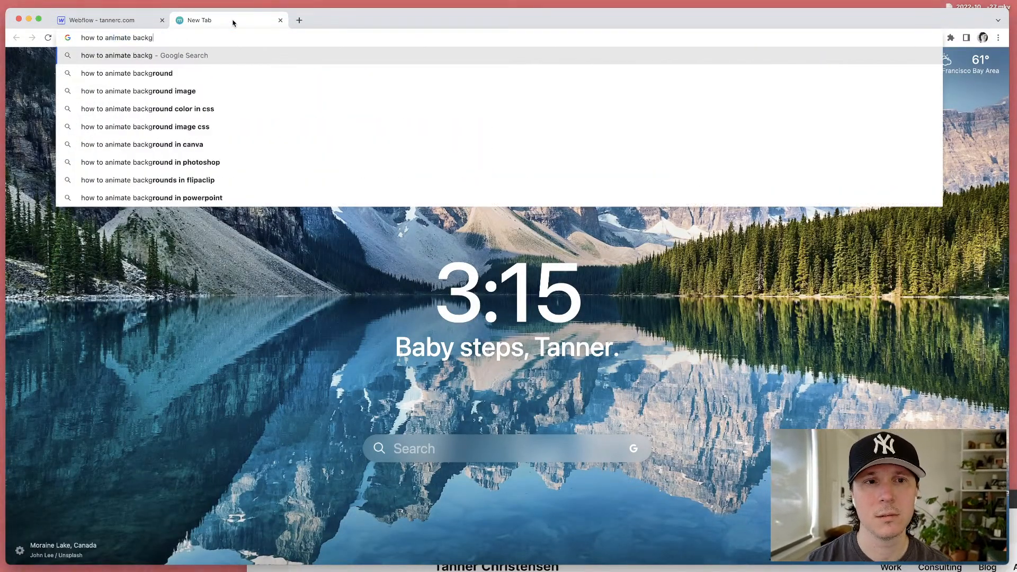
pyautogui.write('round for a span')
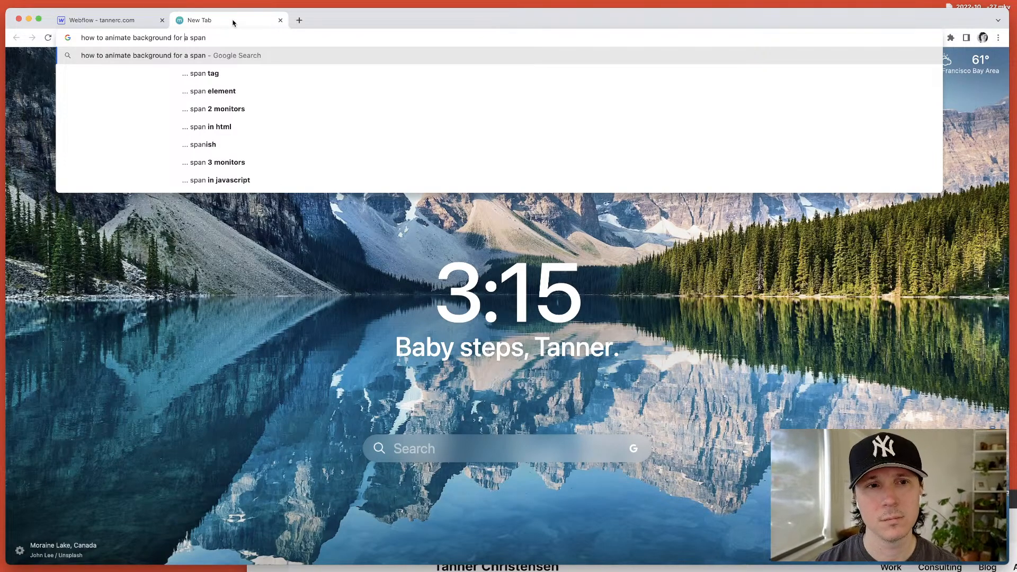
pyautogui.write('left to right')
pyautogui.press('Return')
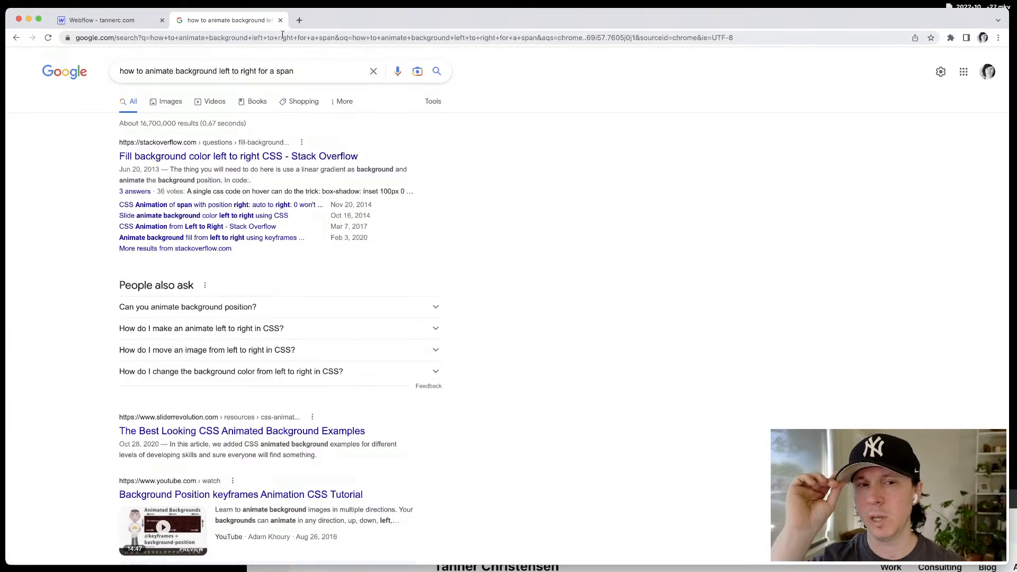
# Step: Read the linear-gradient answer in Stack Overflow's "Fill background color left to right CSS" question, and return to the Webflow designer
pyautogui.click(188, 156)
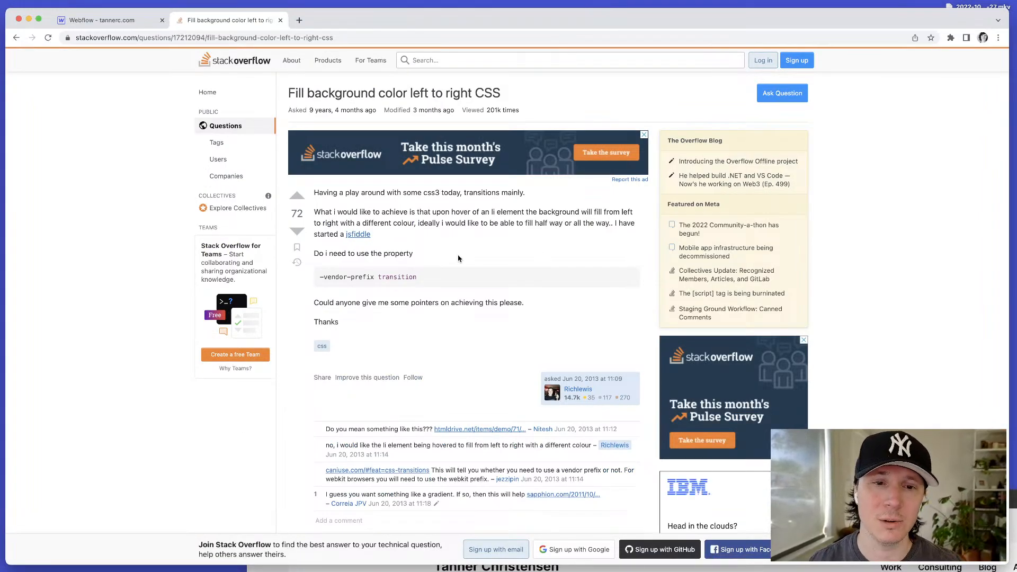
pyautogui.scroll(-5, 459, 259)
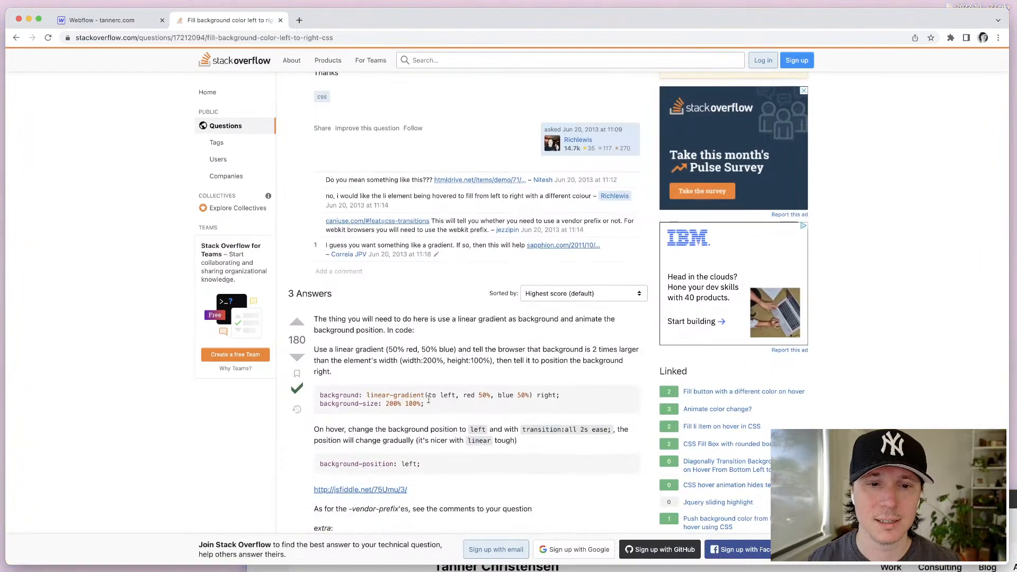
pyautogui.moveTo(437, 405); pyautogui.dragTo(315, 391)
pyautogui.scroll(-1, 398, 388)
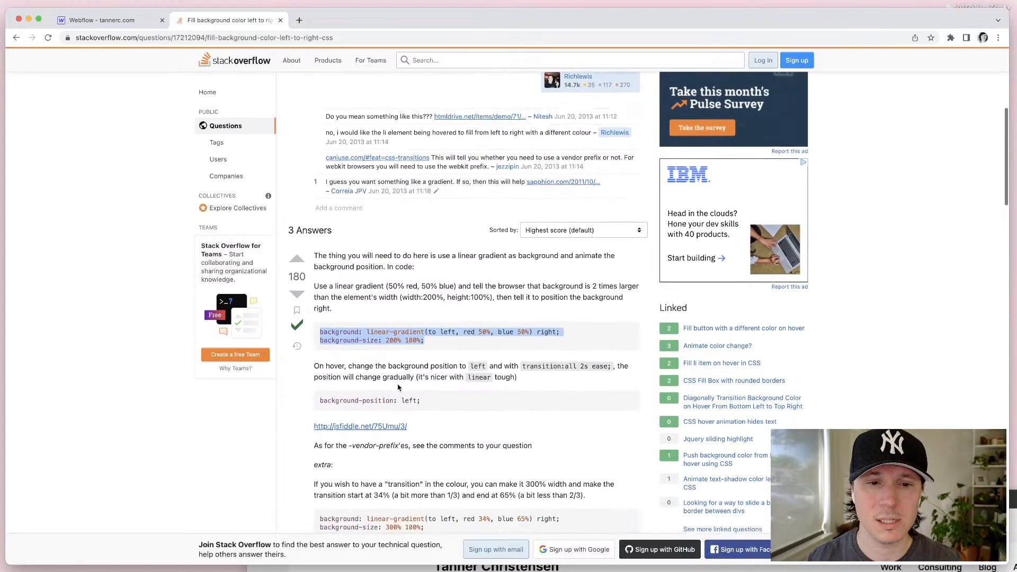
pyautogui.doubleClick(379, 332)
pyautogui.click(393, 332)
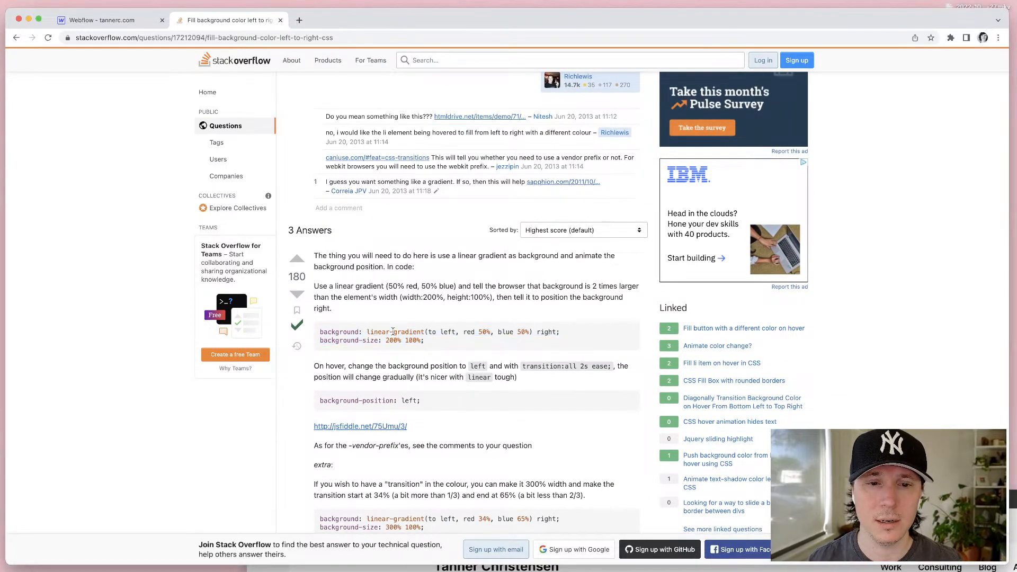
pyautogui.moveTo(424, 333); pyautogui.dragTo(366, 333)
pyautogui.click(407, 325)
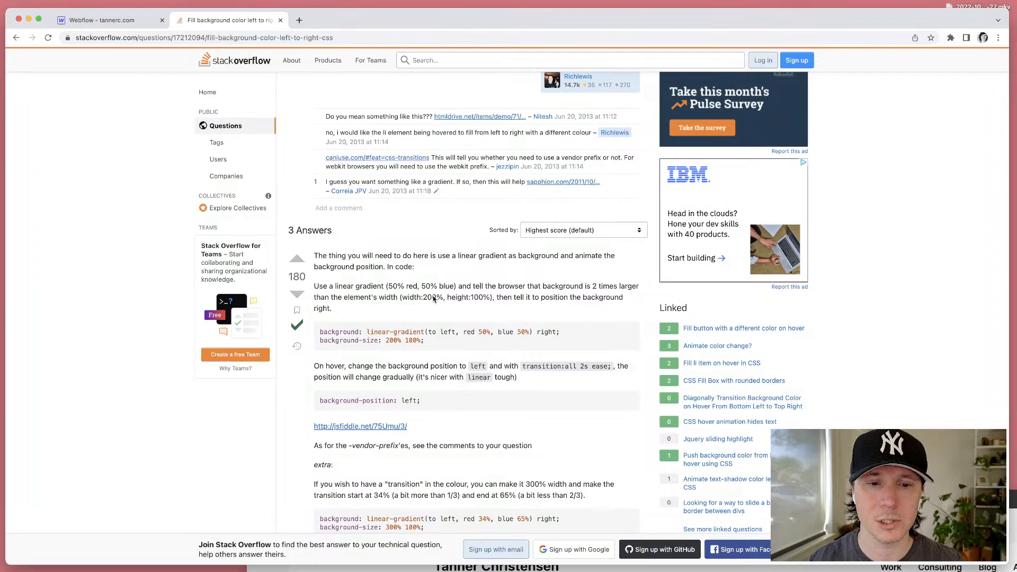
pyautogui.click(121, 21)
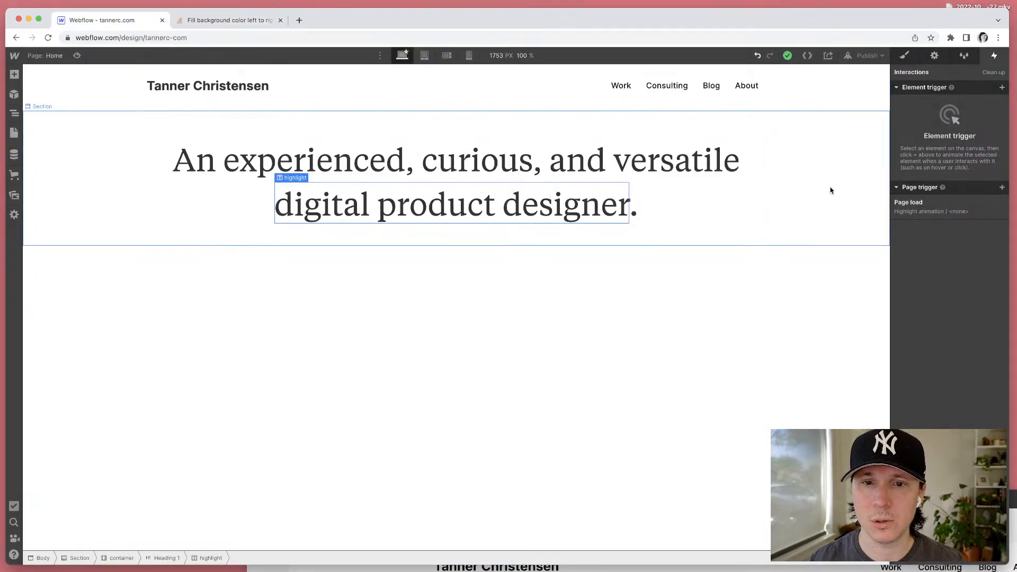
# Step: Open the page load trigger's Highlight animation for editing
pyautogui.click(1003, 88)
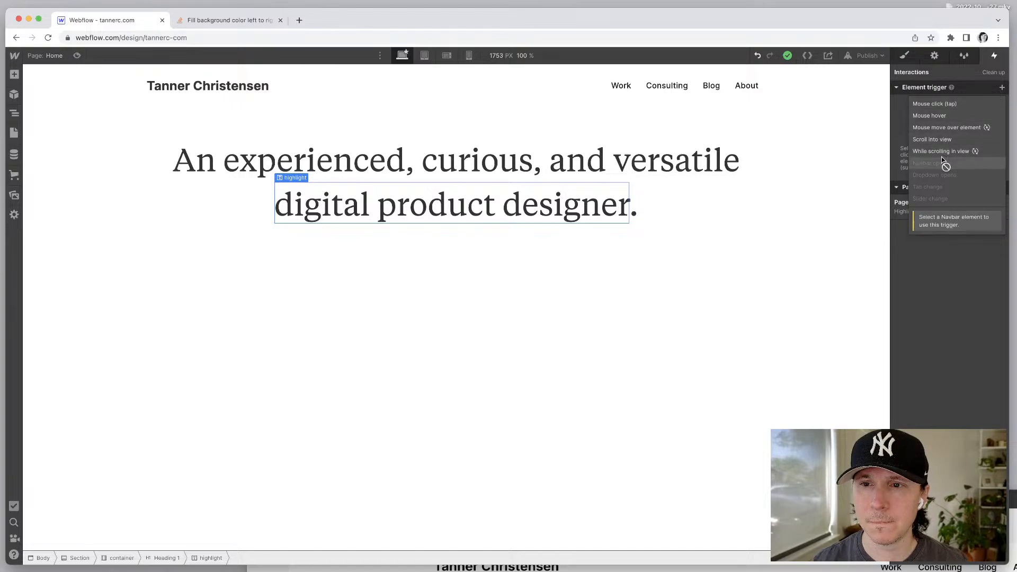
pyautogui.click(933, 309)
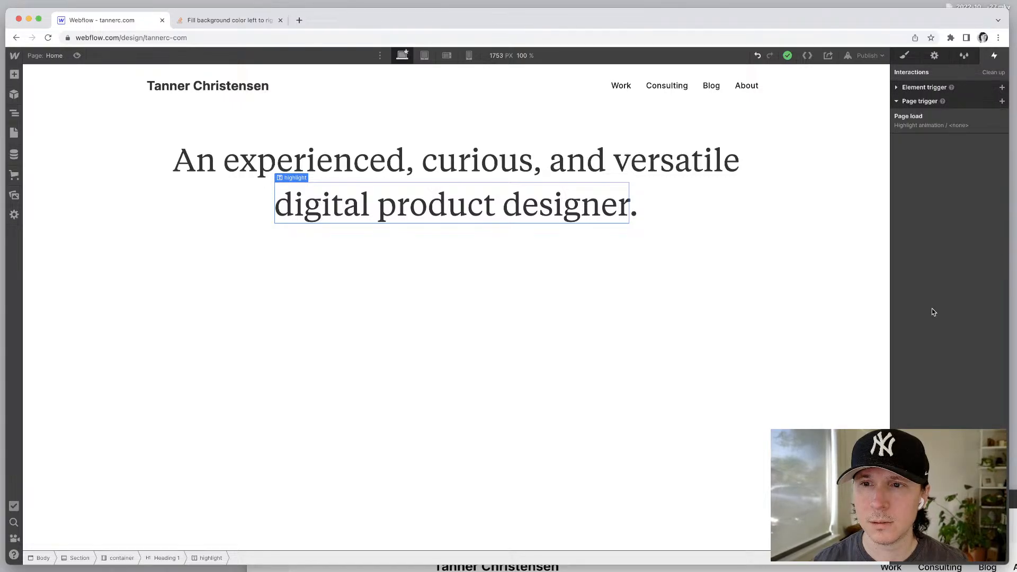
pyautogui.click(936, 115)
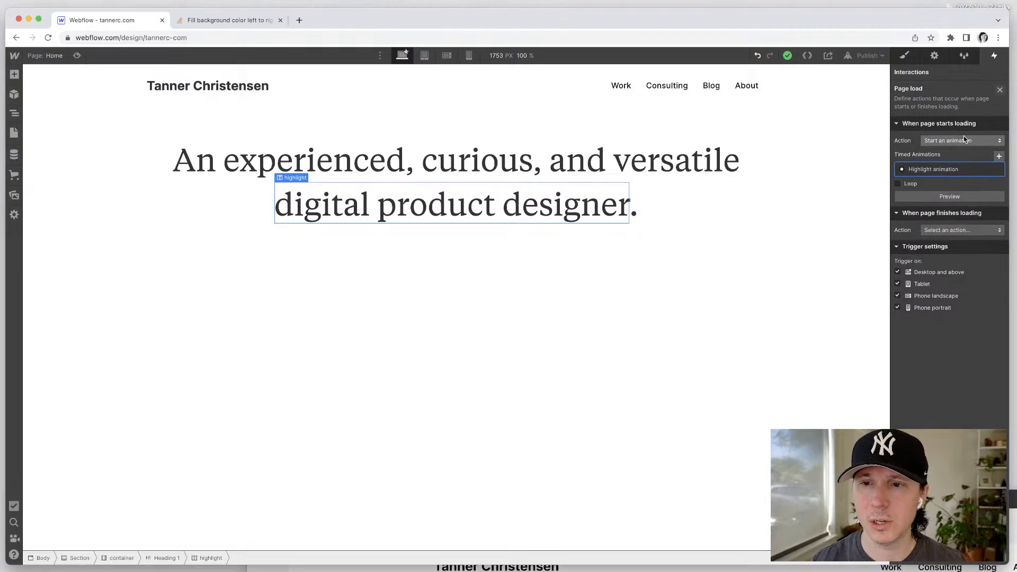
pyautogui.moveTo(931, 172)
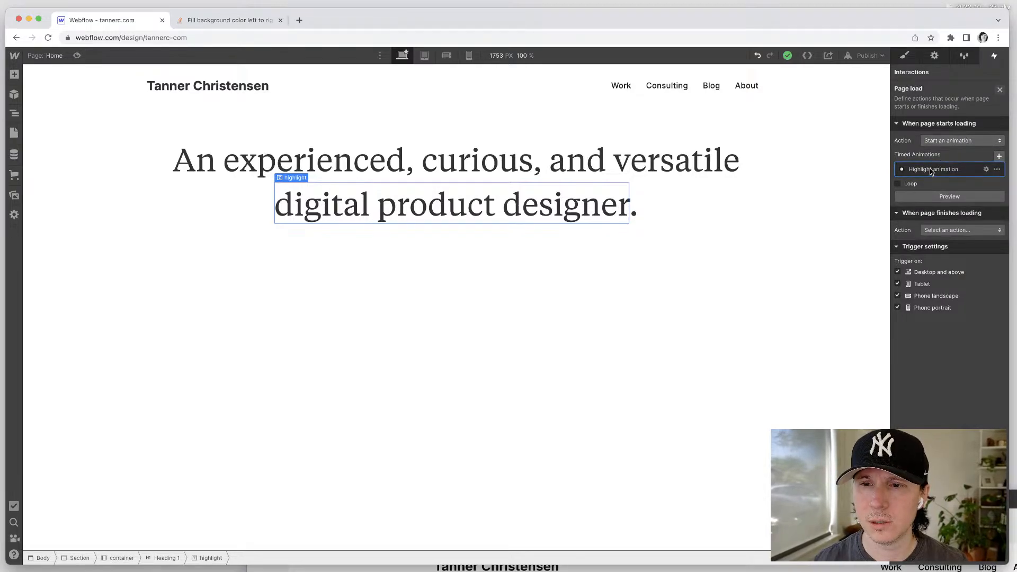
pyautogui.click(931, 169)
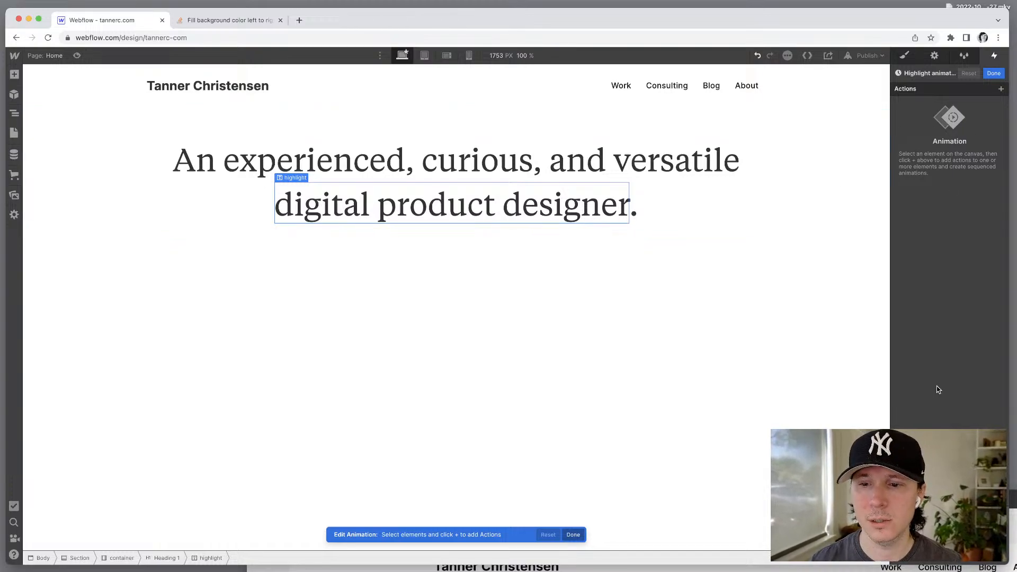
# Step: Try a red Text Color action on the highlight span, and reset the animation
pyautogui.click(1001, 89)
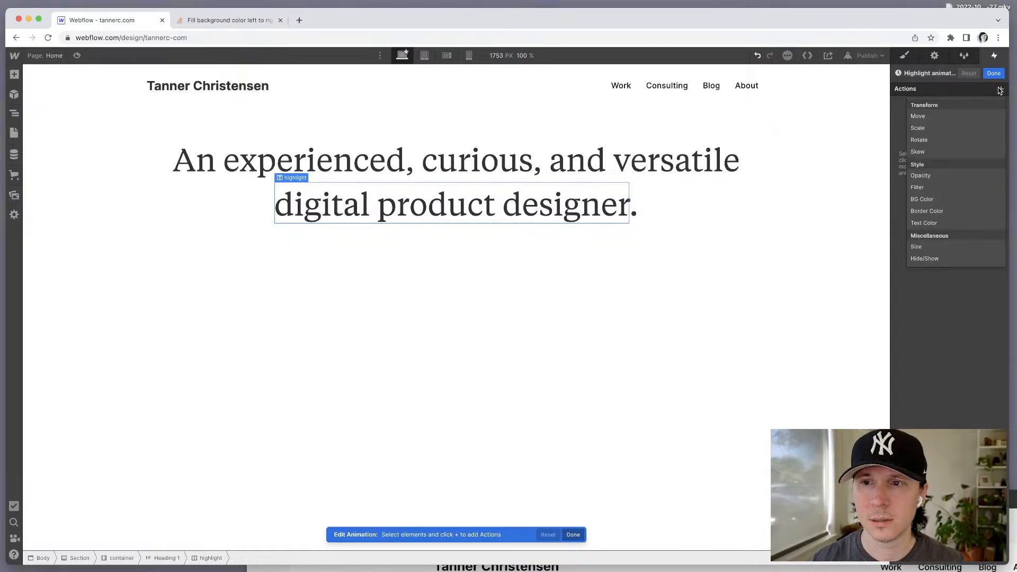
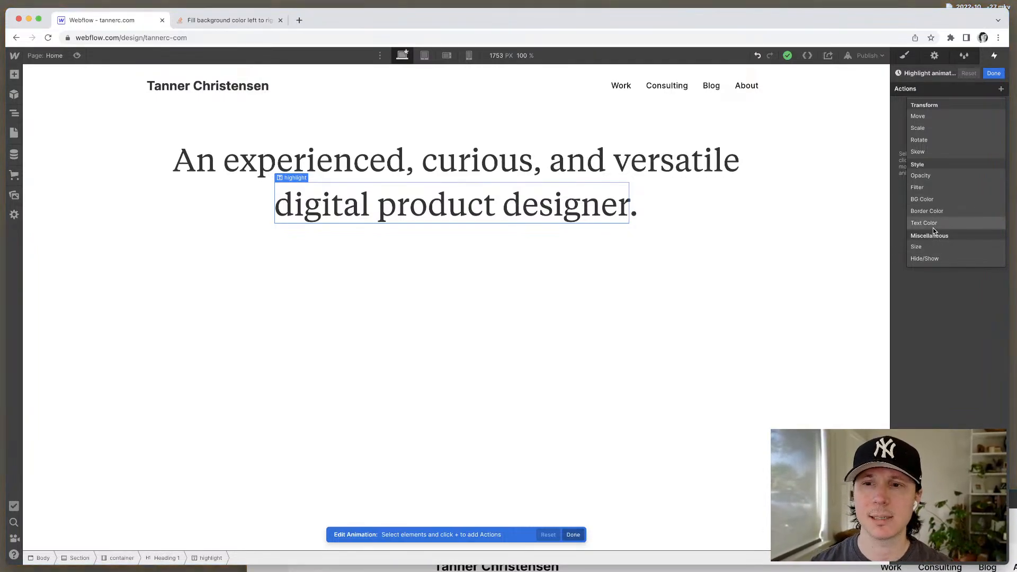
pyautogui.click(953, 224)
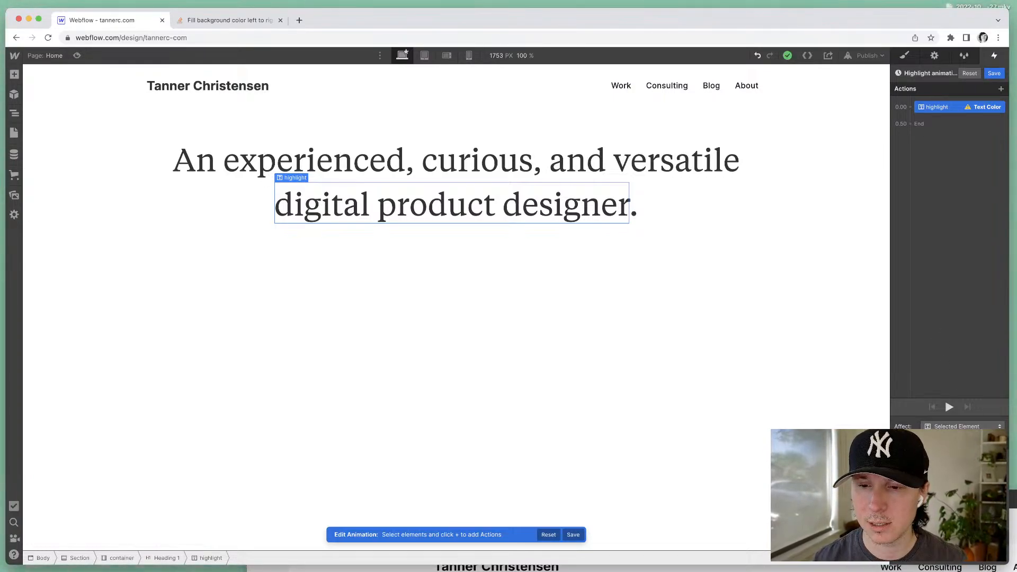
pyautogui.click(927, 549)
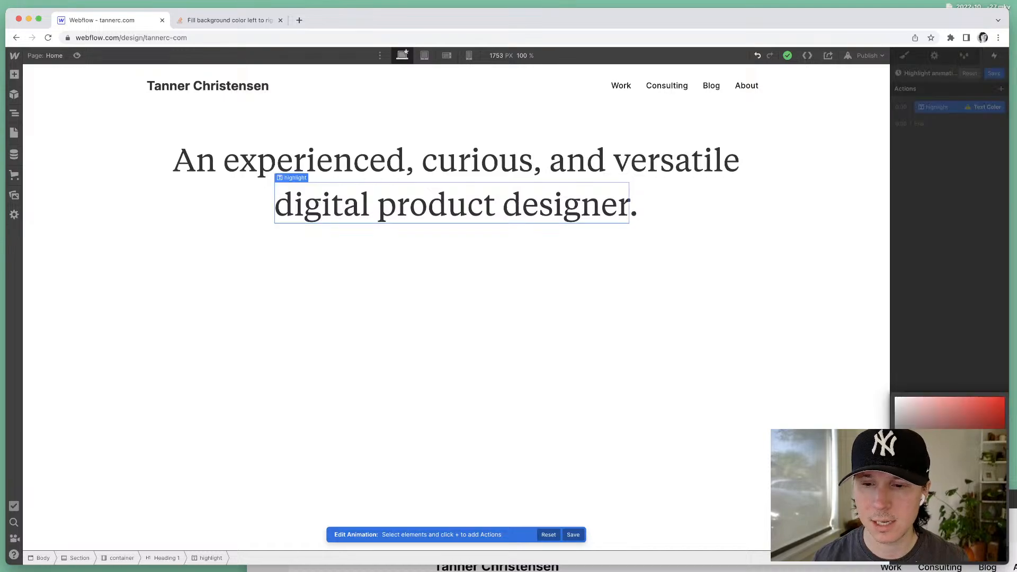
pyautogui.moveTo(959, 399); pyautogui.dragTo(1004, 386)
pyautogui.click(964, 358)
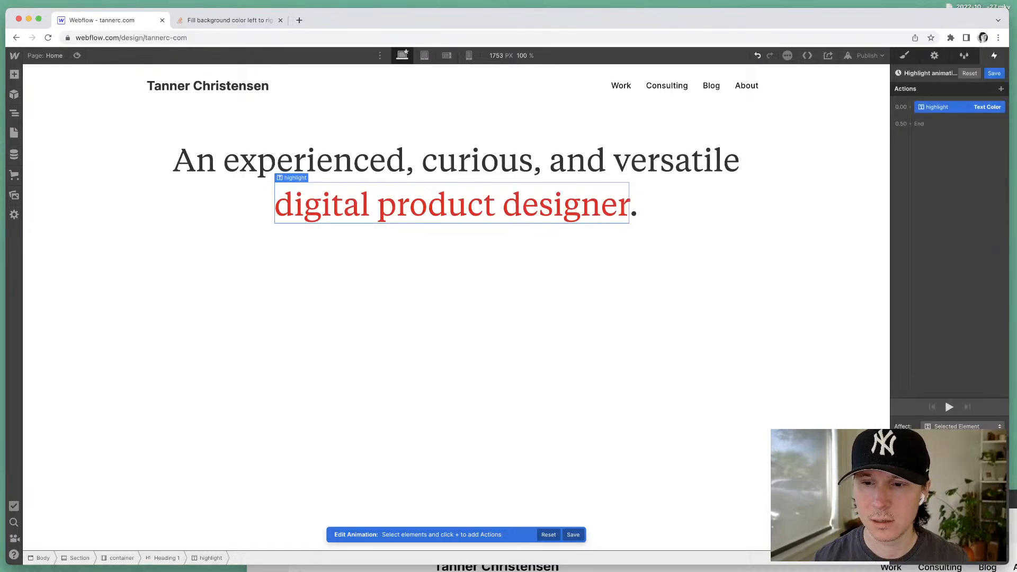
pyautogui.click(969, 73)
# Step: Try a red BG Color action combined with a Size action on the highlight span, and undo both
pyautogui.click(1002, 90)
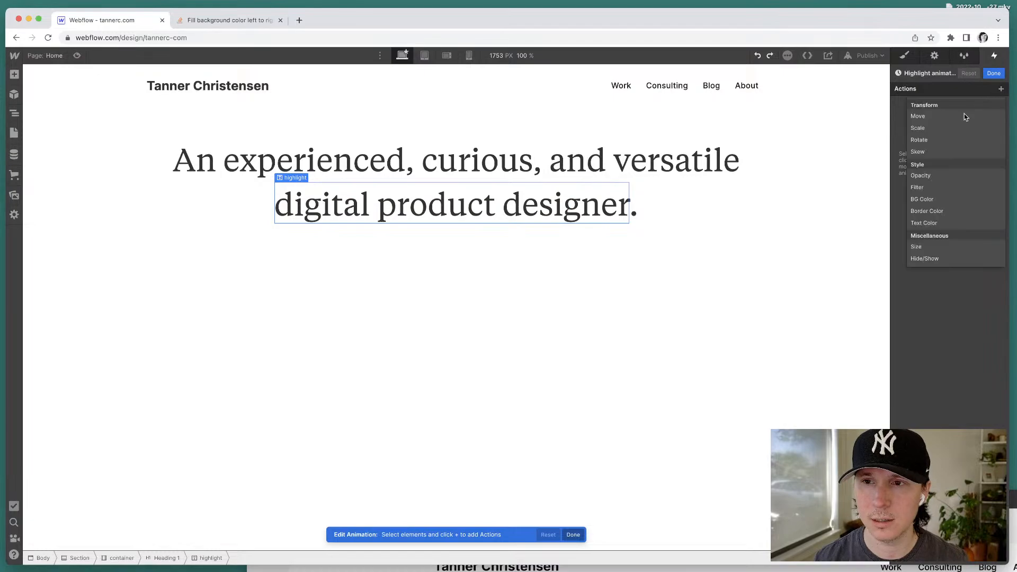
pyautogui.click(926, 200)
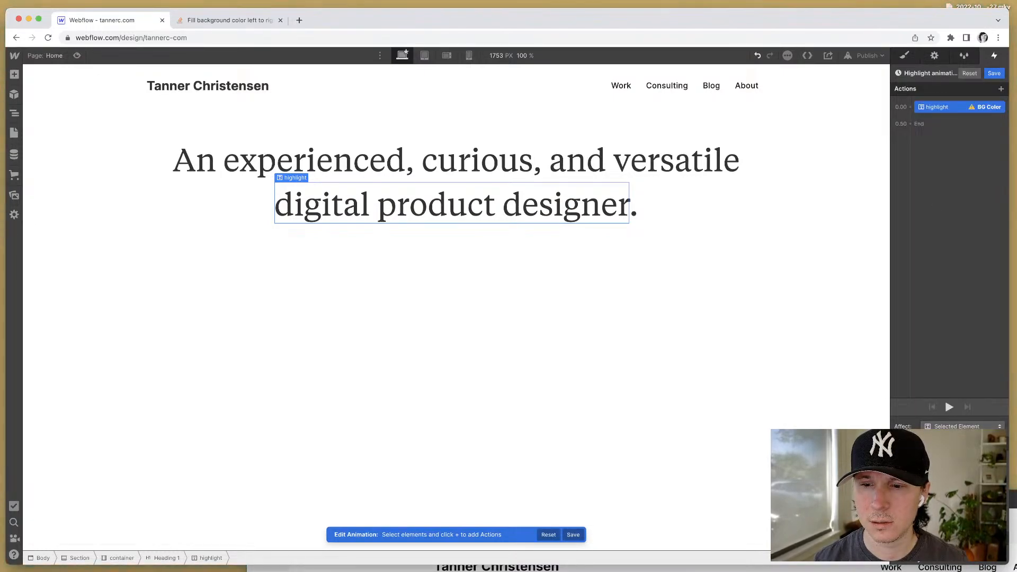
pyautogui.click(928, 551)
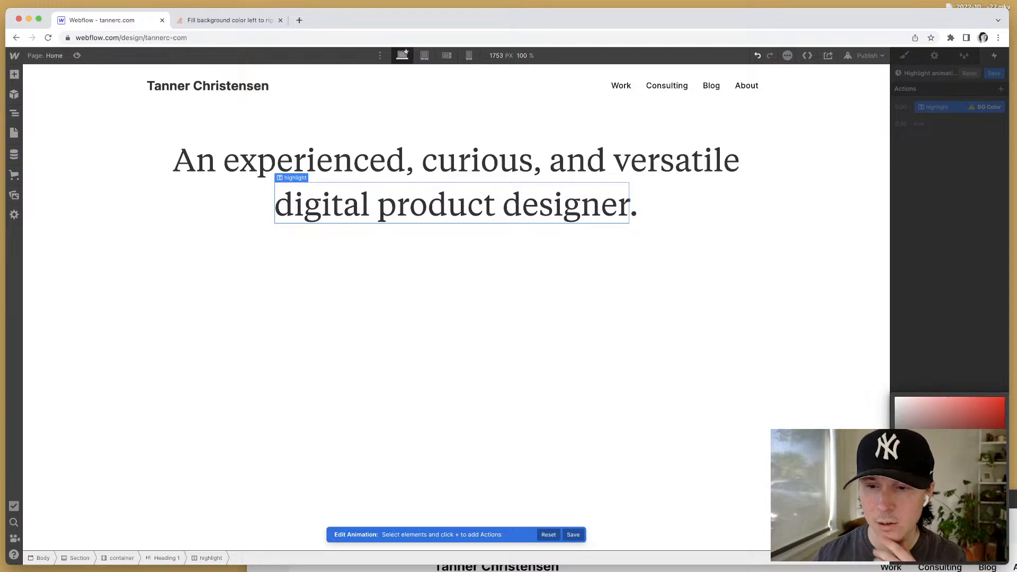
pyautogui.click(989, 422)
pyautogui.click(940, 262)
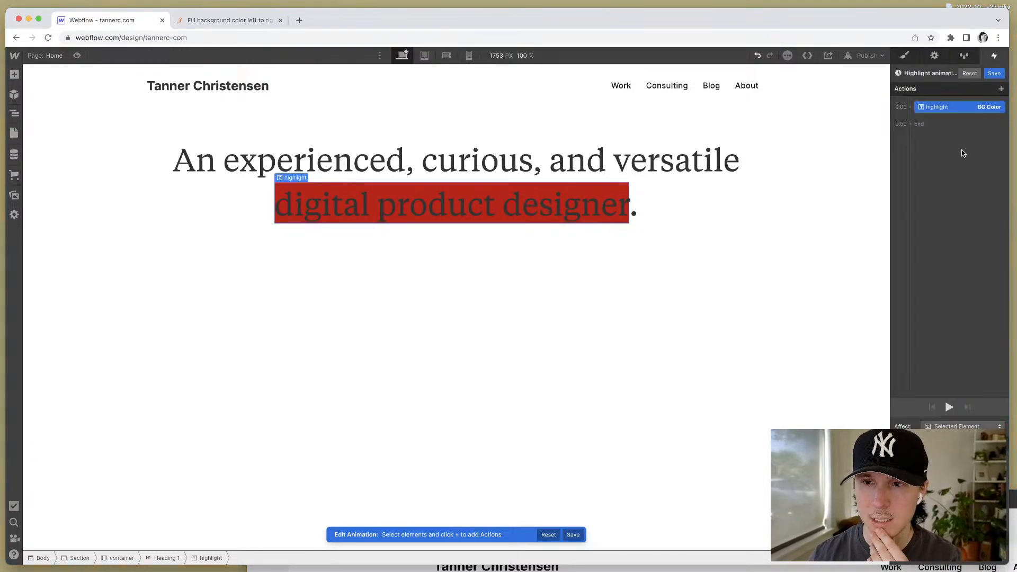
pyautogui.click(931, 124)
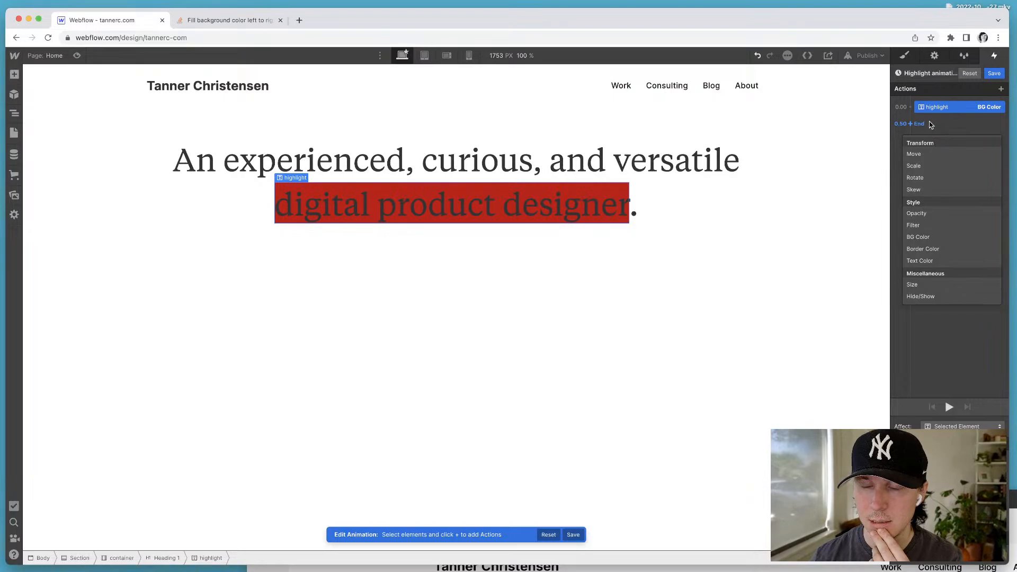
pyautogui.click(931, 289)
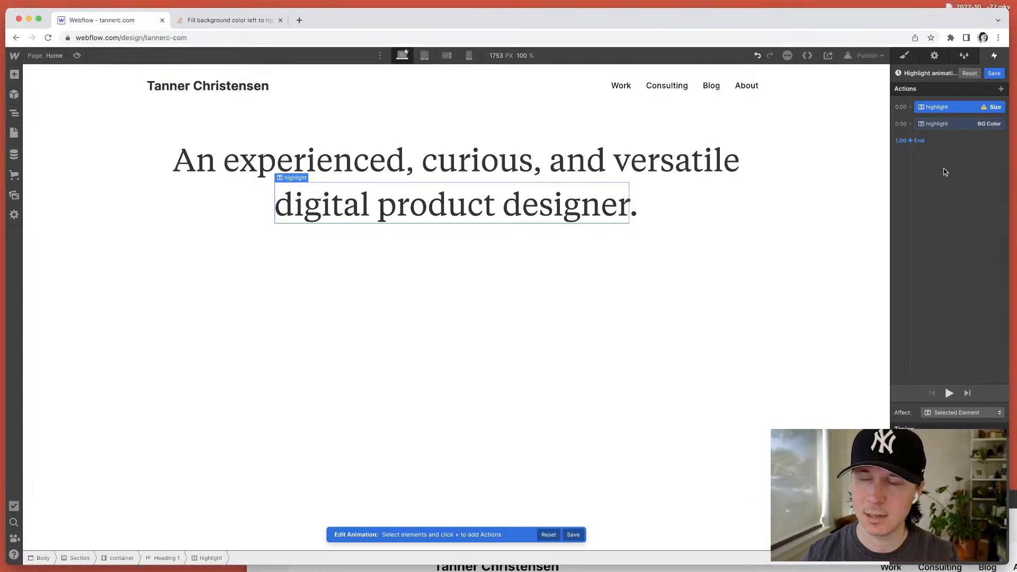
pyautogui.press('Return')
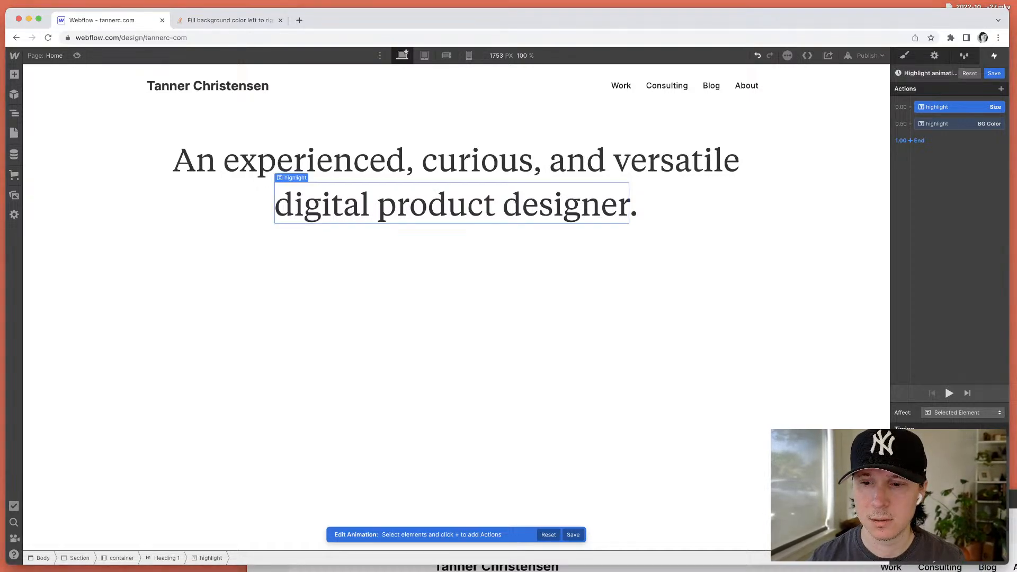
pyautogui.press('super+z')
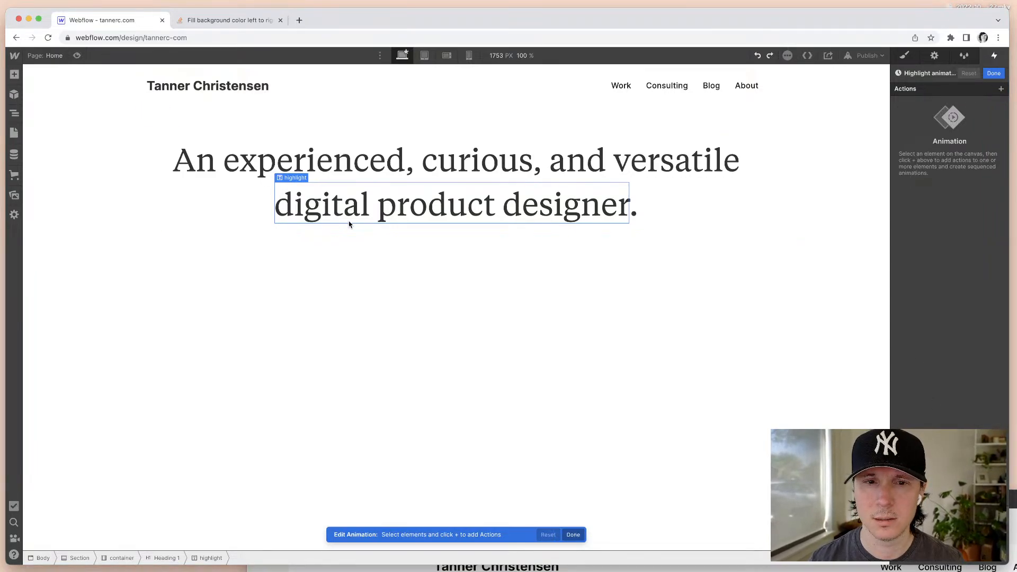
# Step: Add a BG Color action to the highlight span without choosing a color, and reset the animation
pyautogui.click(1001, 90)
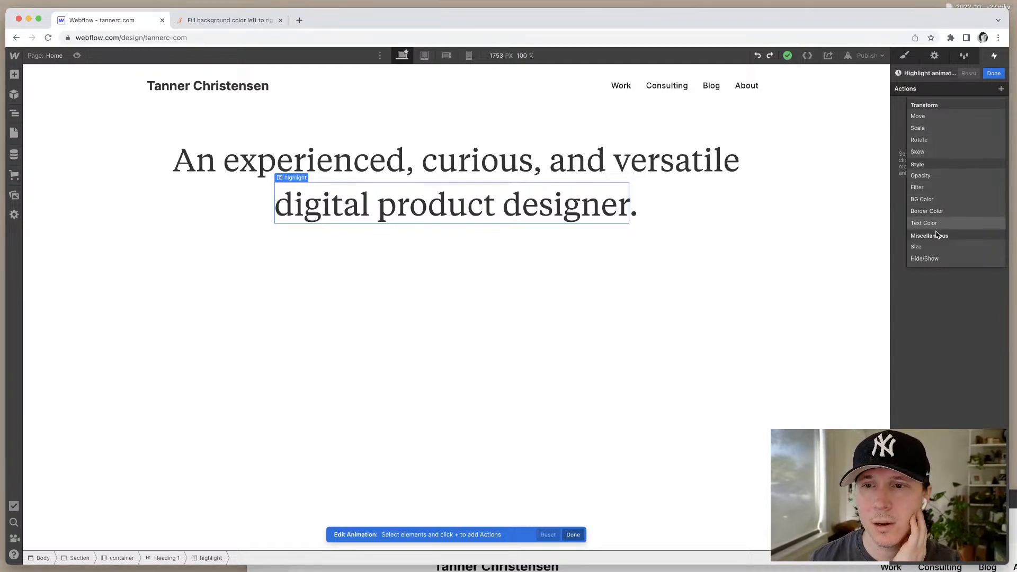
pyautogui.click(946, 200)
pyautogui.click(948, 164)
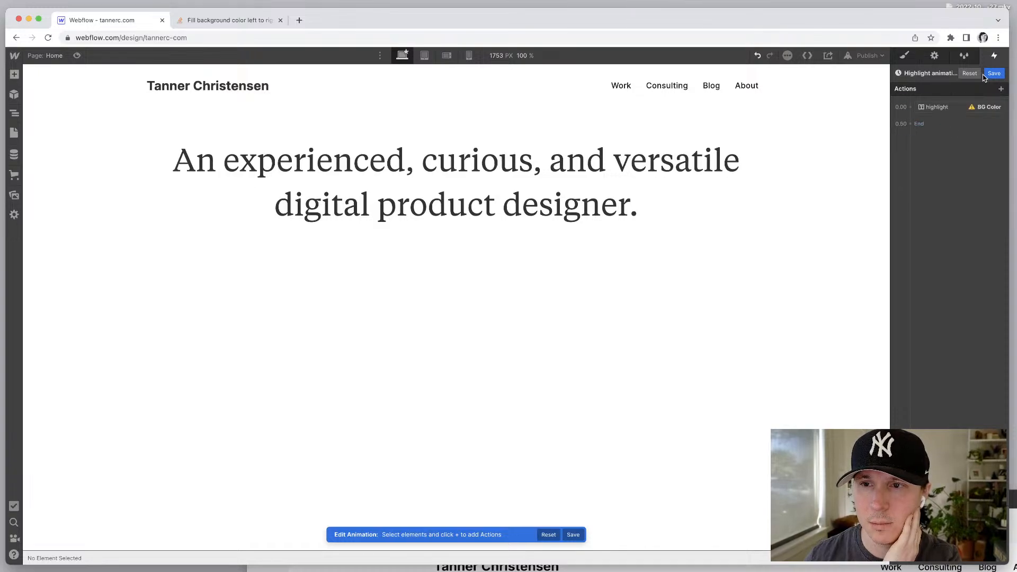
pyautogui.click(970, 73)
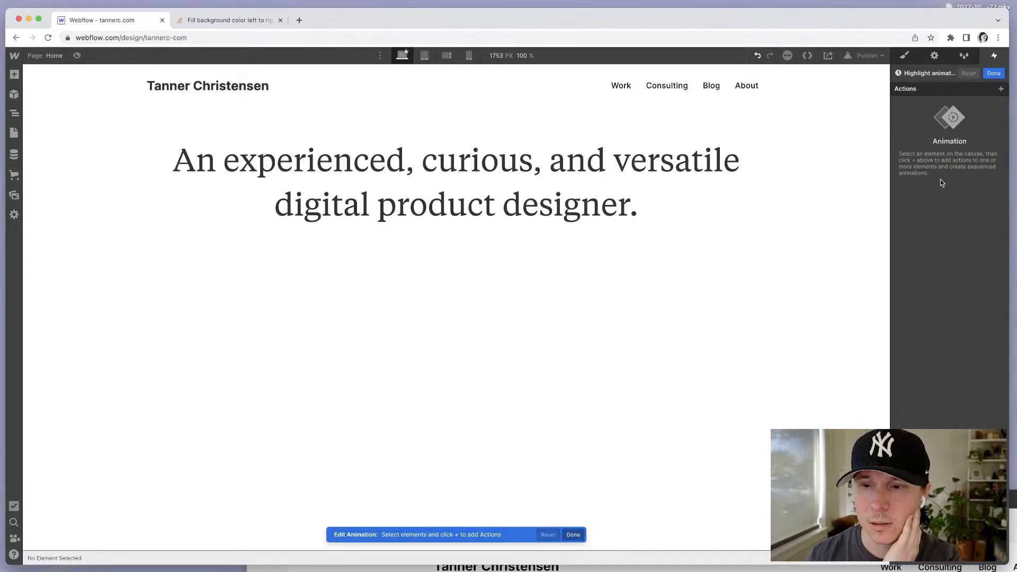
# Step: Try a Filter action on the highlight span, delete it, and reset the animation
pyautogui.click(450, 204)
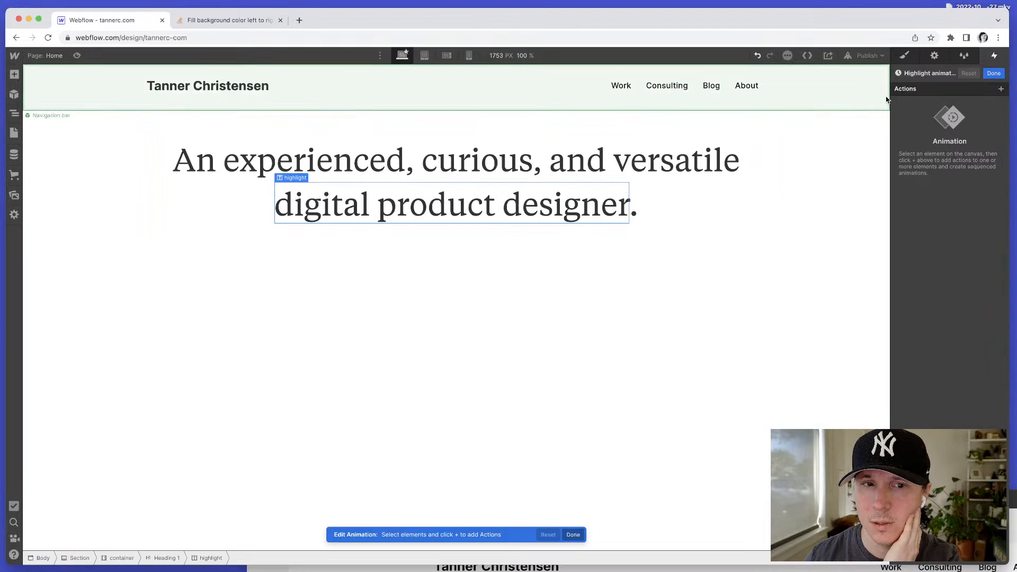
pyautogui.click(1001, 88)
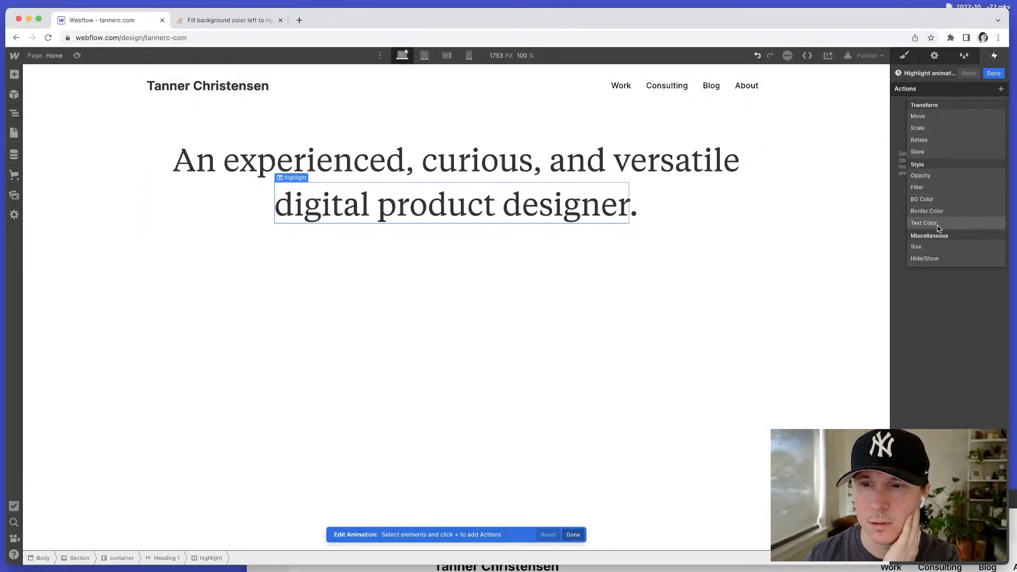
pyautogui.click(917, 187)
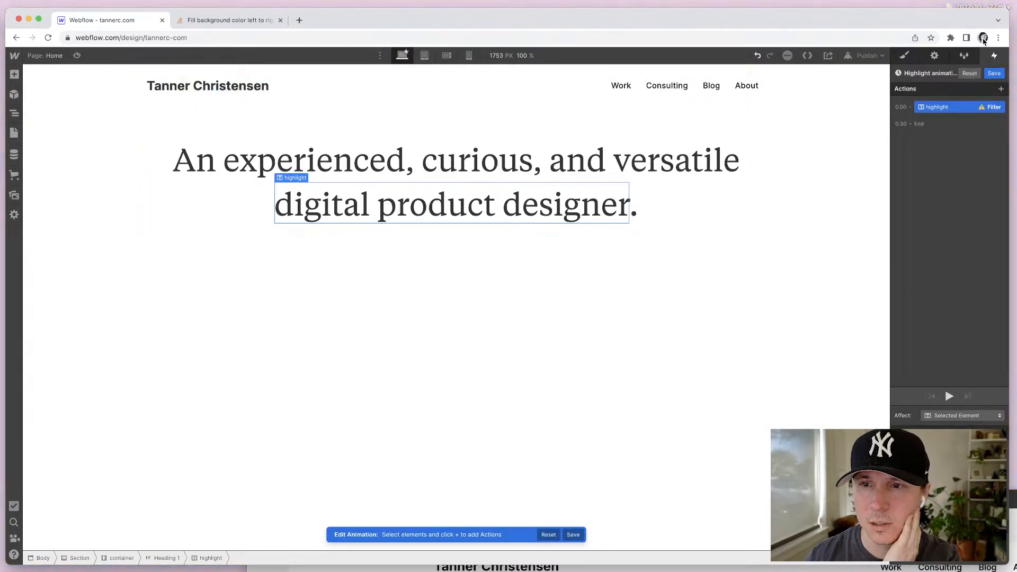
pyautogui.click(932, 467)
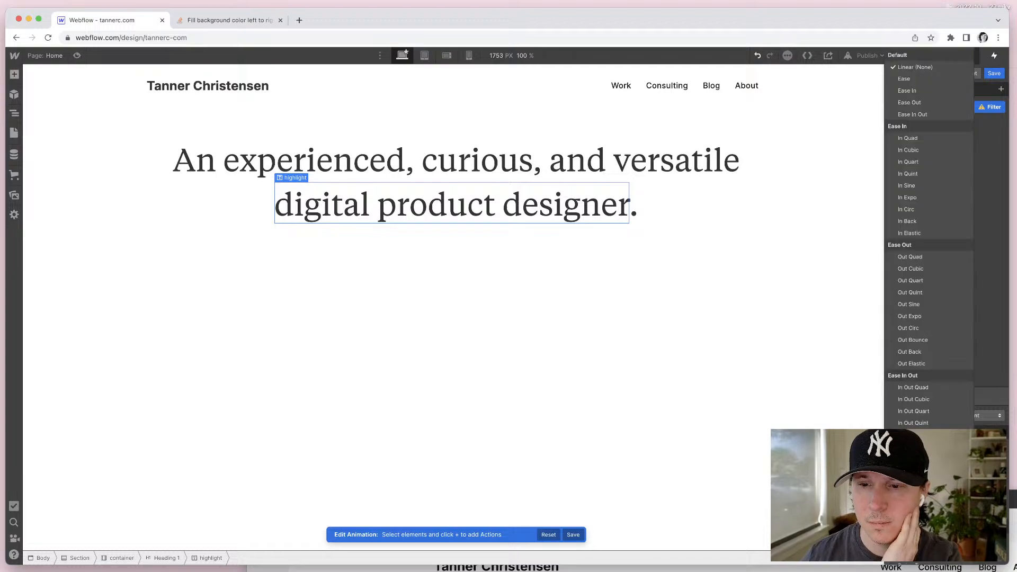
pyautogui.click(932, 467)
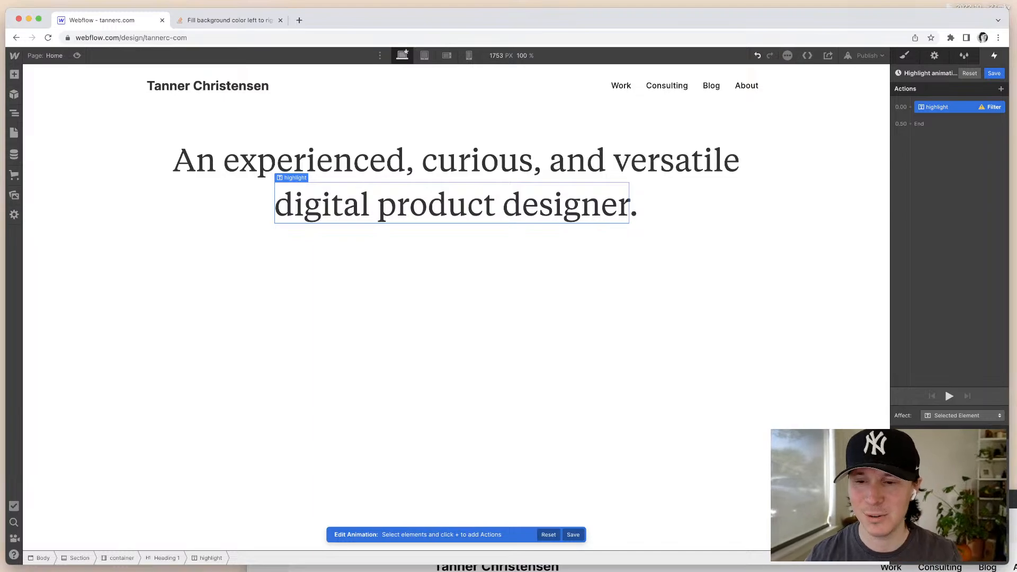
pyautogui.click(1001, 544)
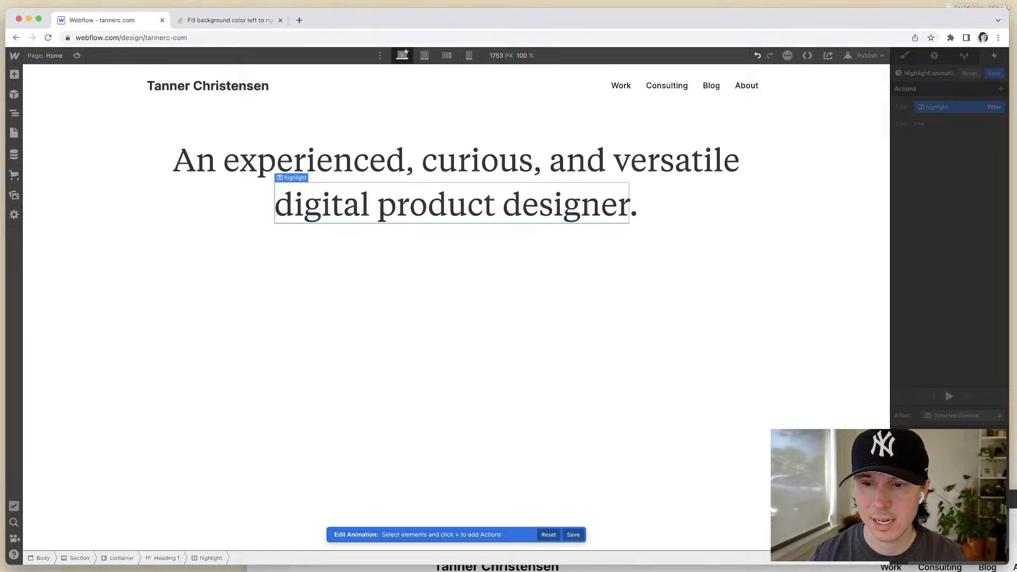
pyautogui.press('Escape')
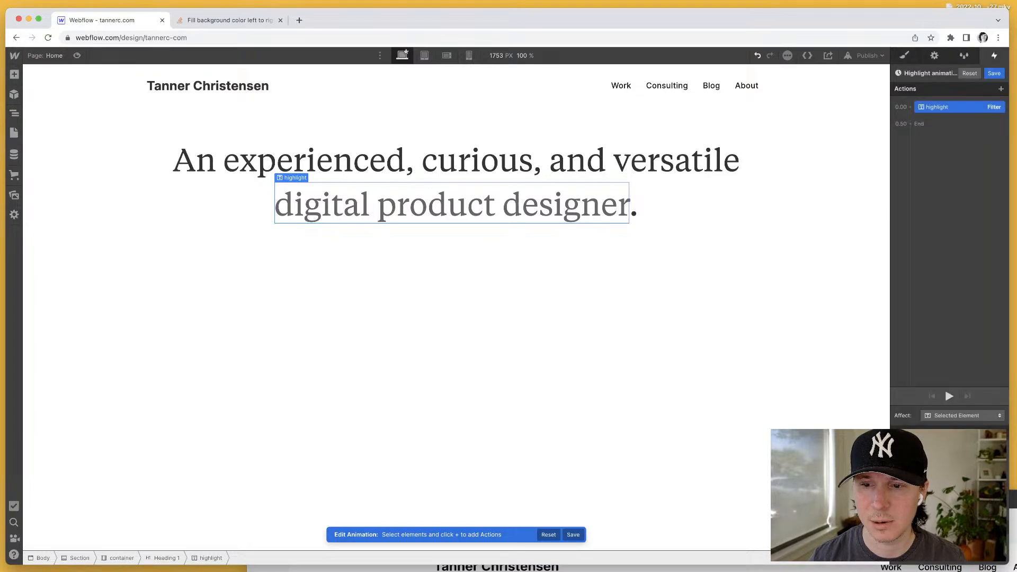
pyautogui.click(938, 337)
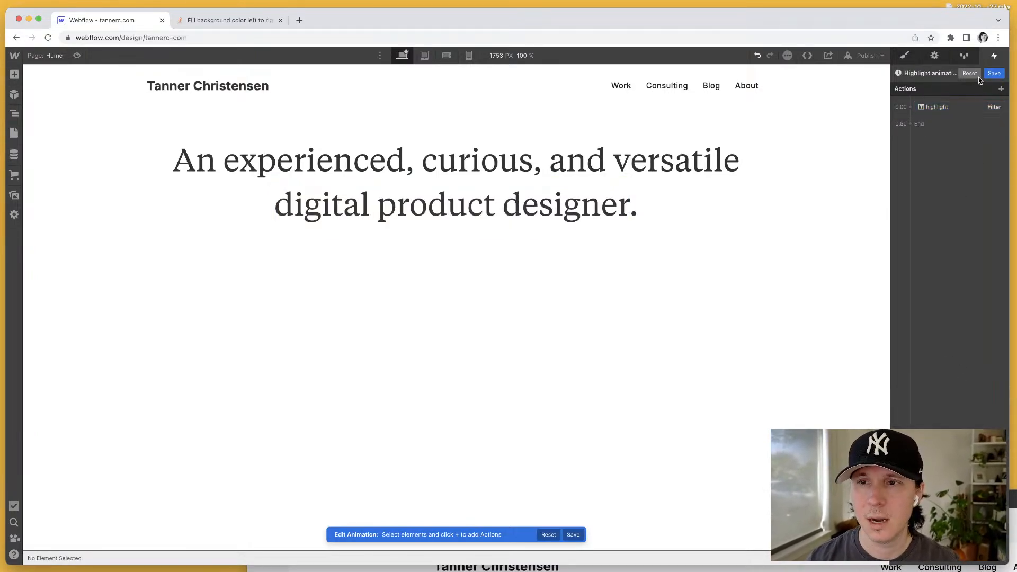
pyautogui.click(943, 108)
pyautogui.press('Delete')
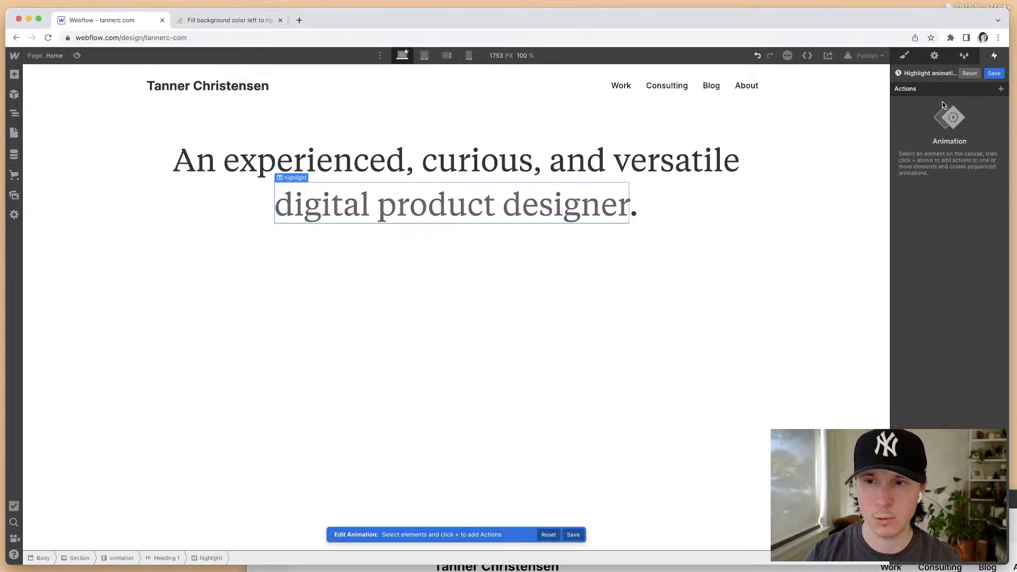
pyautogui.click(963, 74)
# Step: Finish editing the empty Highlight animation and return to the interactions overview
pyautogui.click(306, 316)
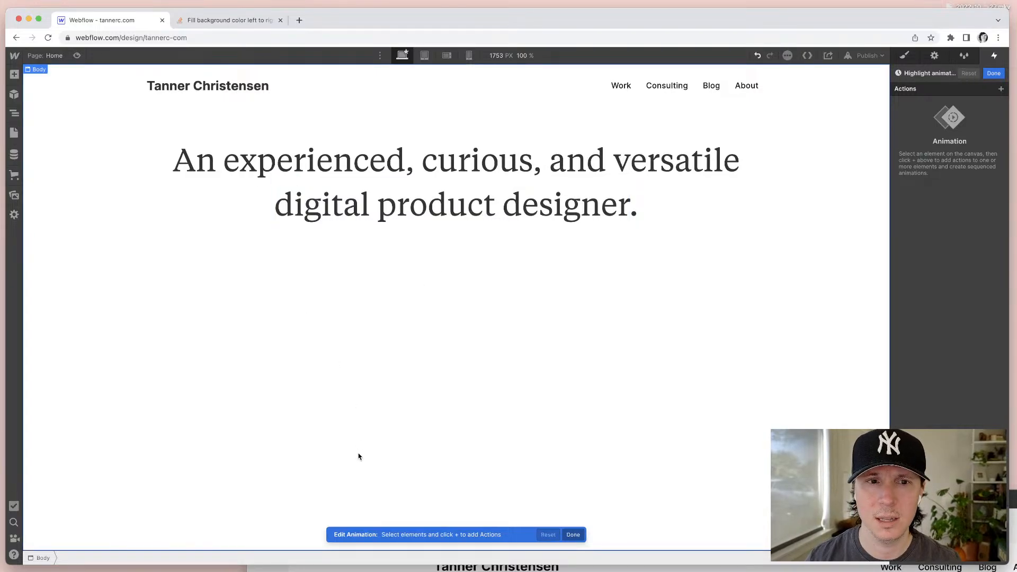
pyautogui.click(477, 568)
pyautogui.click(538, 422)
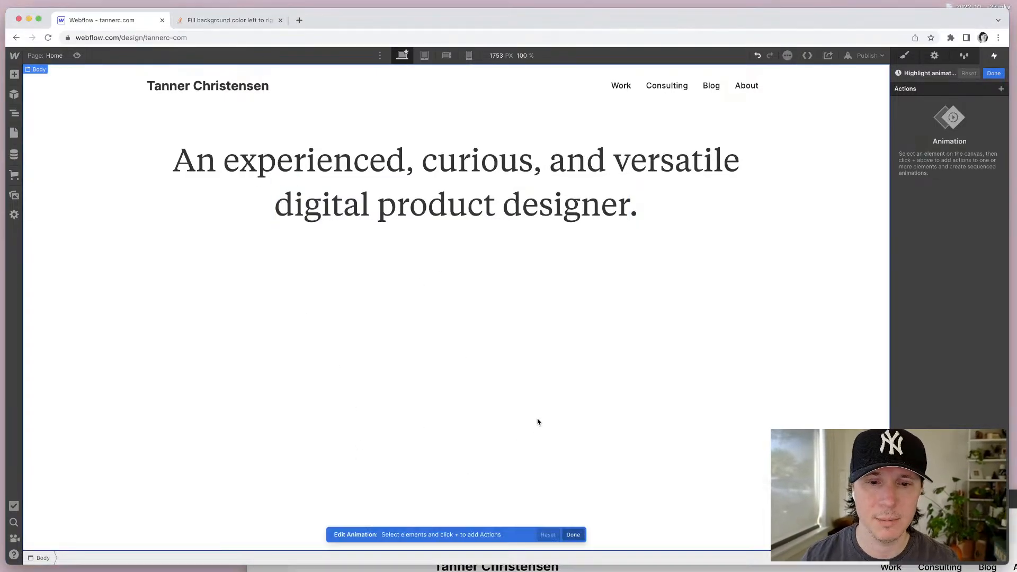
pyautogui.click(573, 535)
pyautogui.click(733, 451)
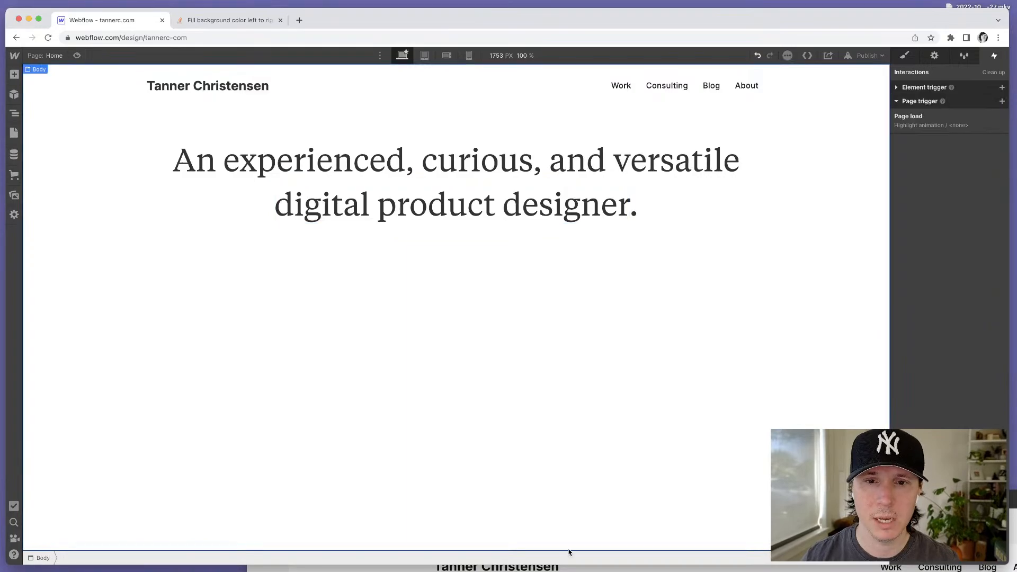
# Step: Select the highlight span in the hero headline and show its style settings
pyautogui.click(571, 564)
pyautogui.moveTo(549, 501); pyautogui.dragTo(312, 135)
pyautogui.click(368, 107)
pyautogui.click(402, 201)
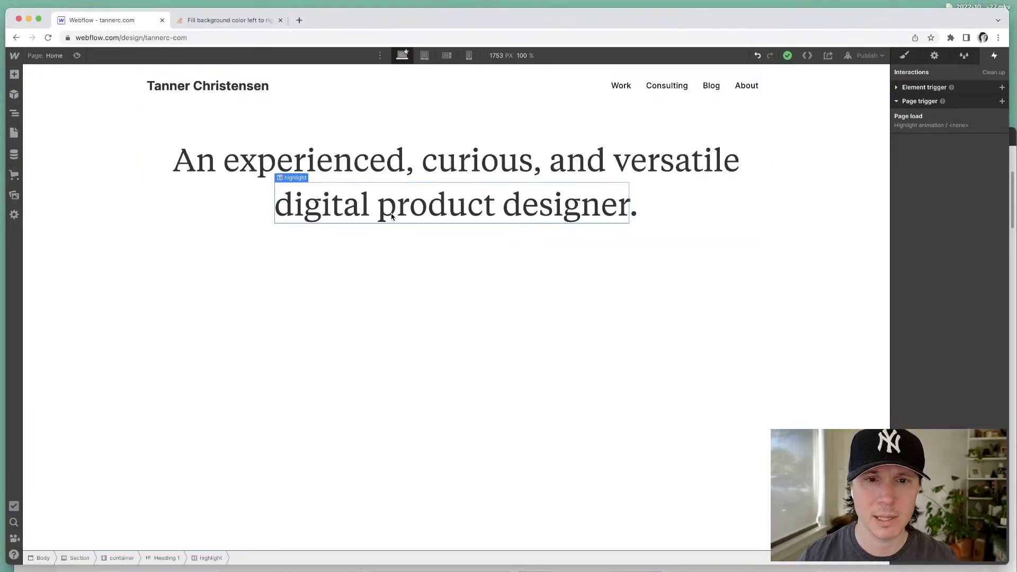
pyautogui.click(908, 57)
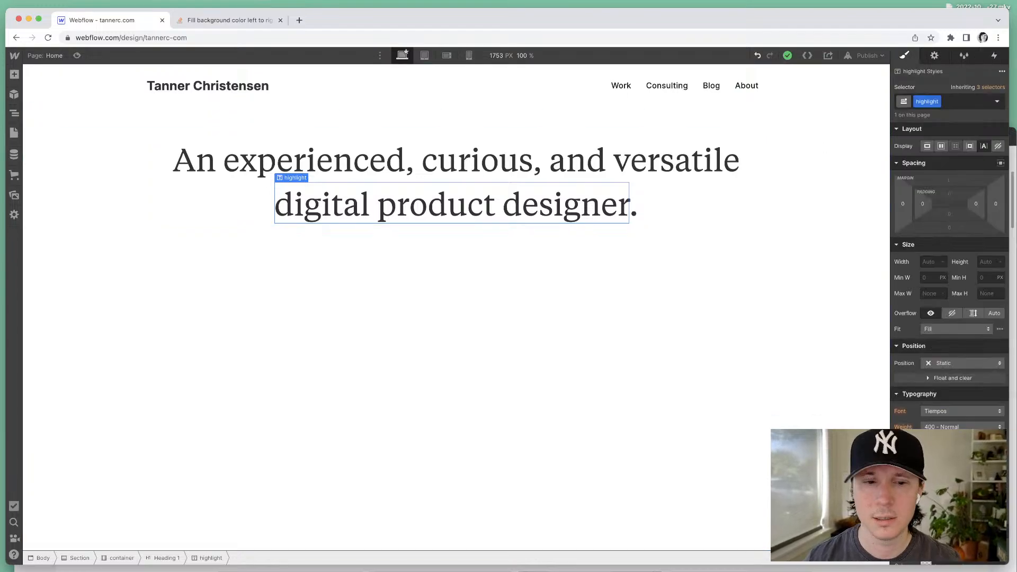
# Step: Switch to Figma, inspect the yellow rectangle behind the headline, and display its color as Hex to copy the value FFE552
pyautogui.press('super+Tab')
pyautogui.click(495, 366)
pyautogui.press('super+backslash')
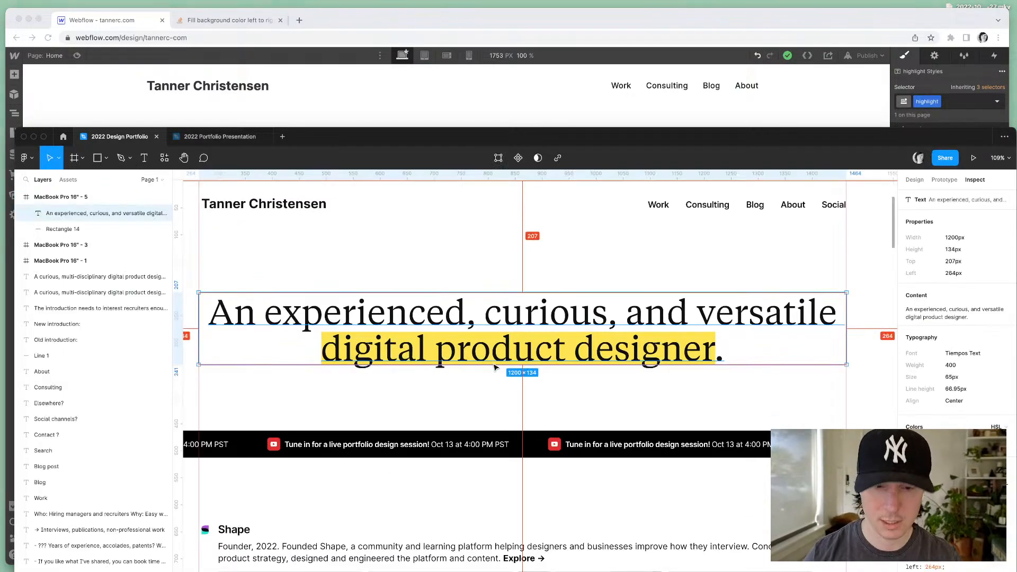
pyautogui.scroll(2, 105, 267)
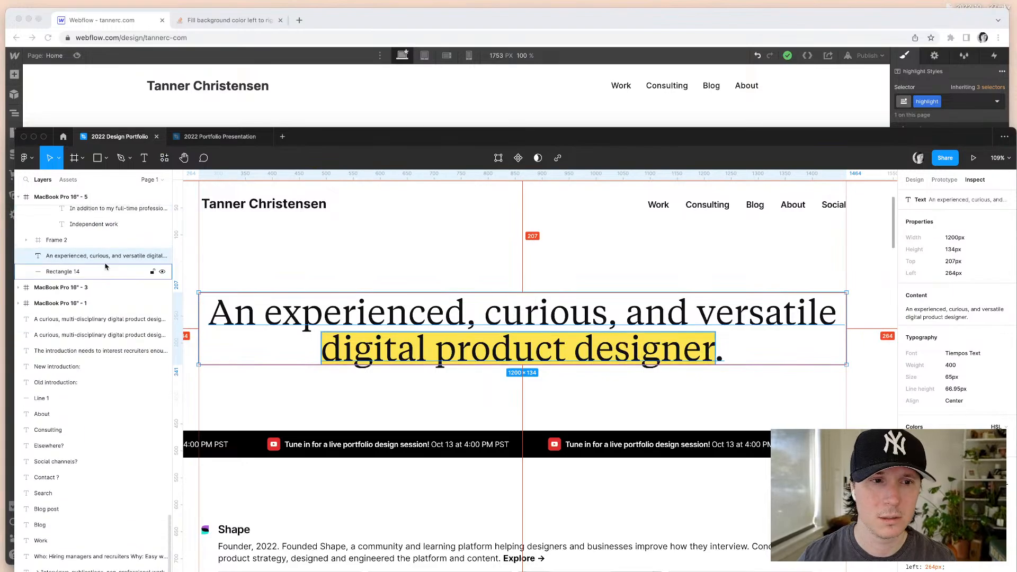
pyautogui.click(105, 266)
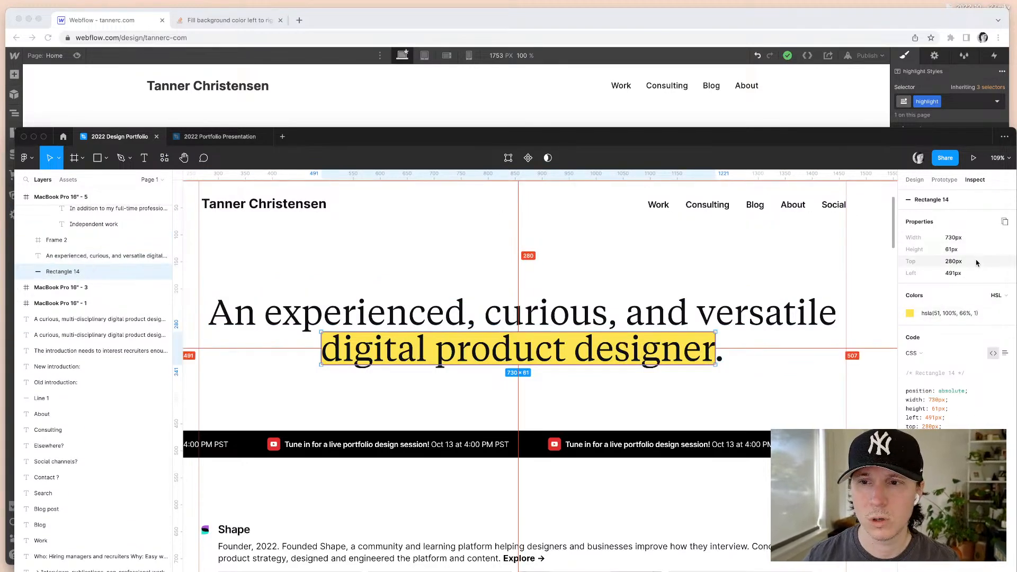
pyautogui.click(997, 296)
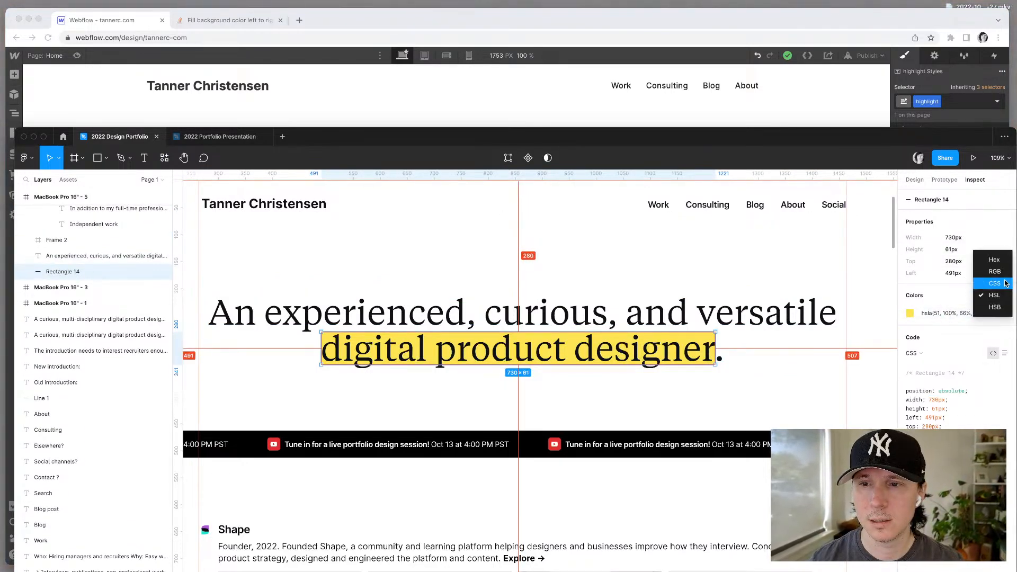
pyautogui.click(995, 260)
pyautogui.click(933, 313)
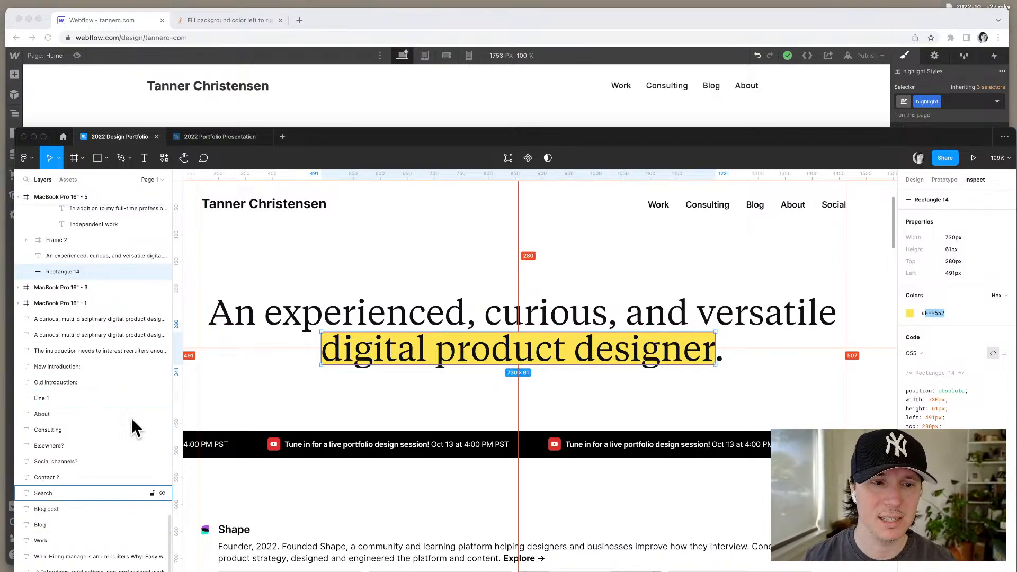
# Step: Examine the homepage mockup frames on the canvas, ending on the hero section of the MacBook Pro 16" - 5 frame
pyautogui.click(305, 274)
pyautogui.scroll(2, 334, 265)
pyautogui.hscroll(-3, 334, 265)
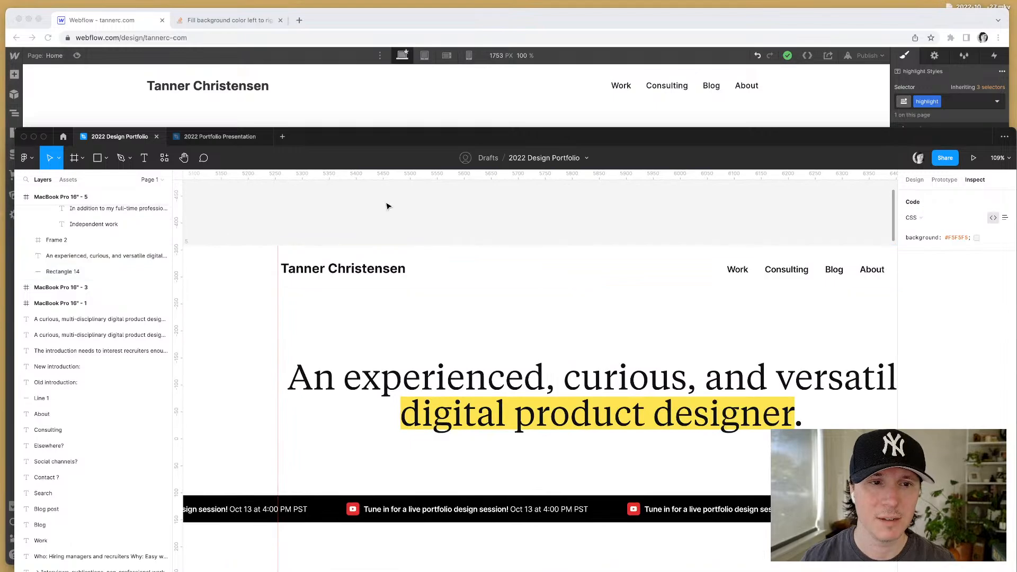
pyautogui.scroll(-10, 389, 206)
pyautogui.hscroll(5, 636, 270)
pyautogui.scroll(1, 636, 270)
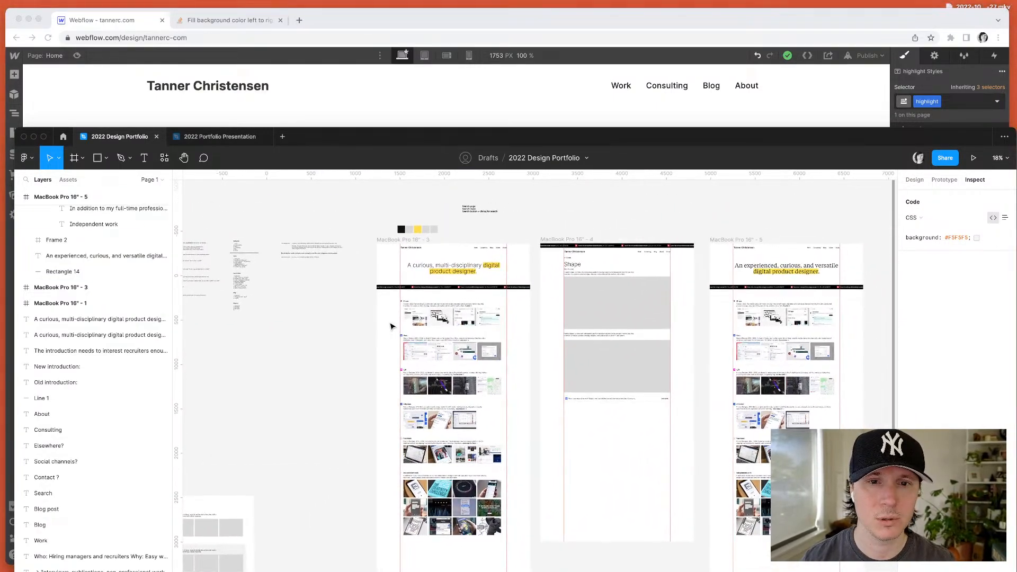
pyautogui.hscroll(2, 391, 326)
pyautogui.scroll(1, 391, 326)
pyautogui.scroll(8, 760, 305)
pyautogui.hscroll(2, 761, 306)
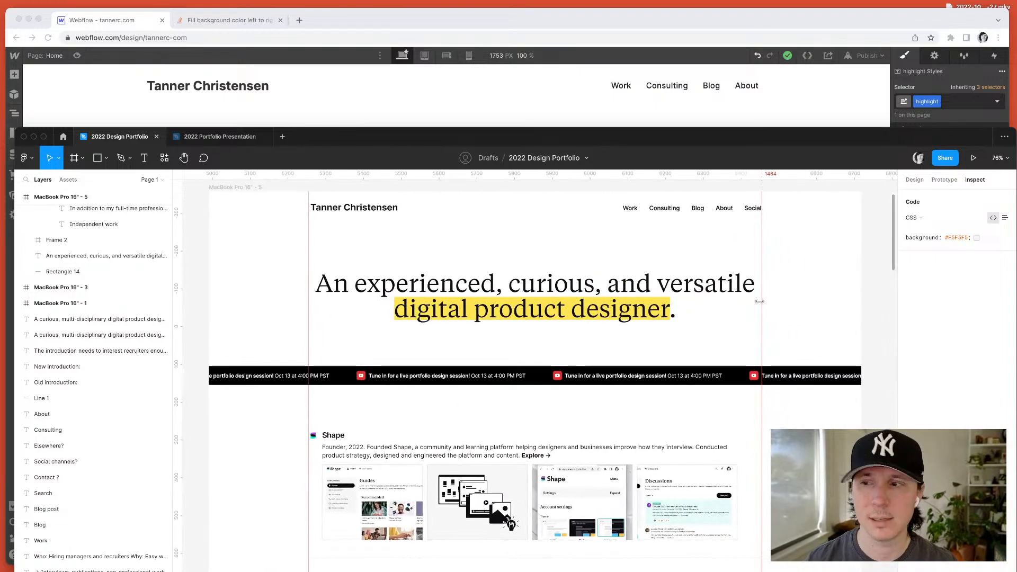
# Step: Switch back to Webflow and set the highlight span's background color to #ffe552
pyautogui.click(455, 20)
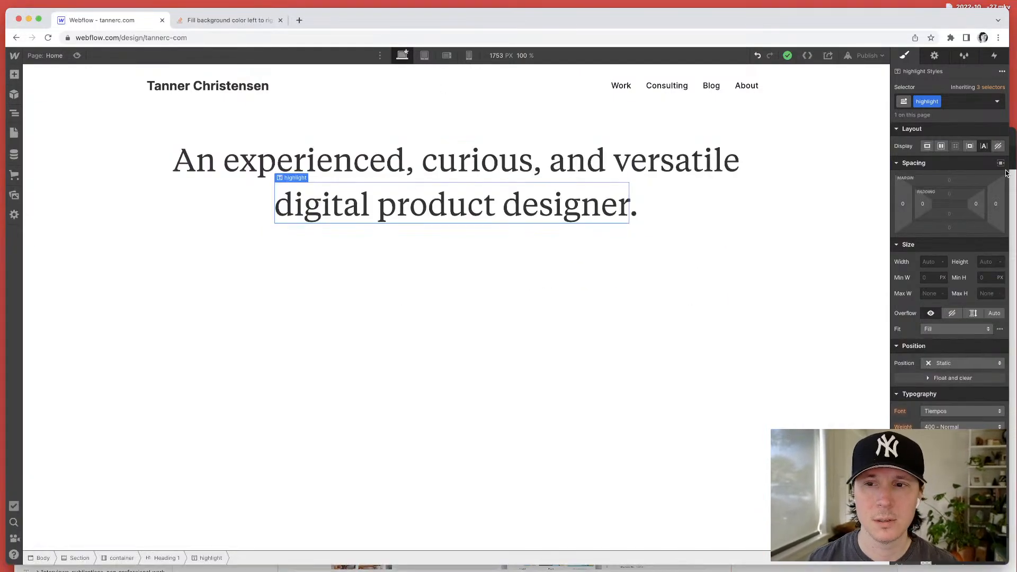
pyautogui.scroll(-6, 934, 332)
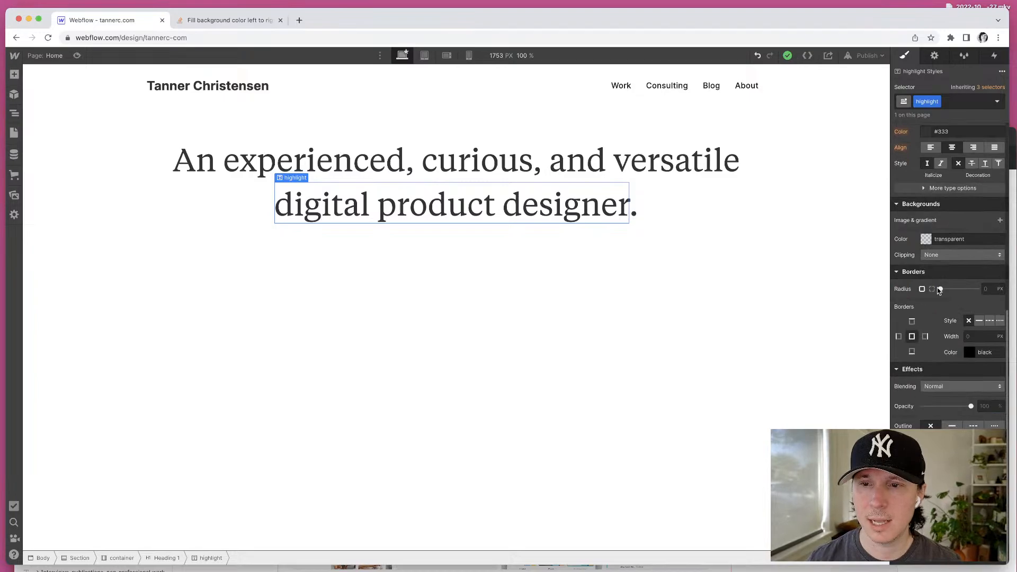
pyautogui.click(926, 240)
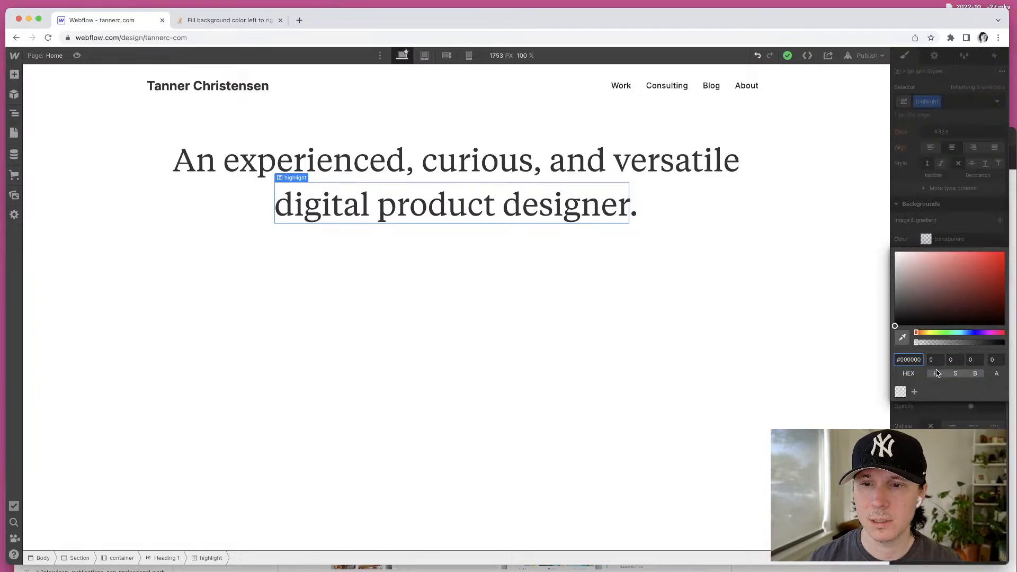
pyautogui.press('Tab')
pyautogui.click(914, 417)
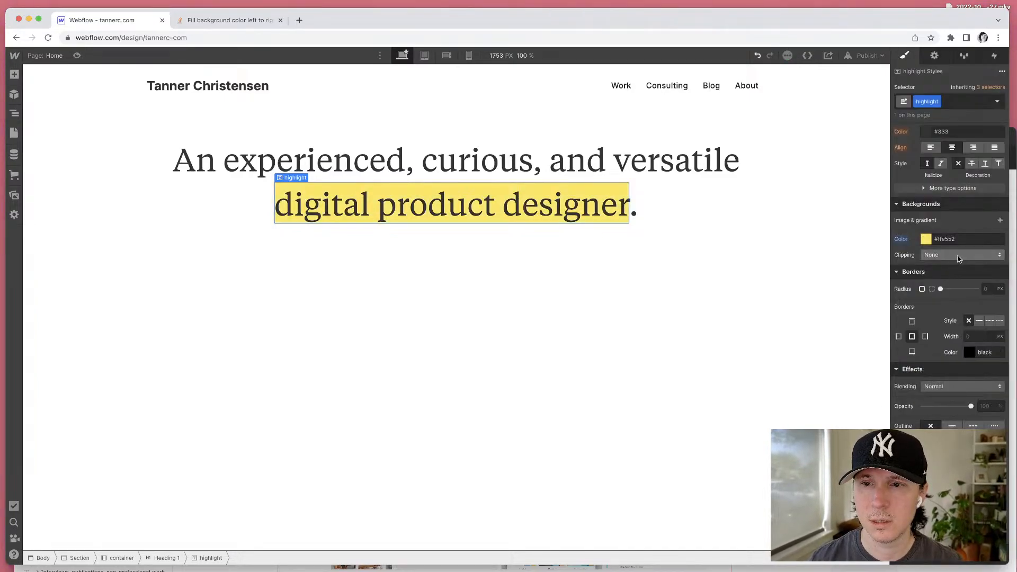
pyautogui.click(926, 240)
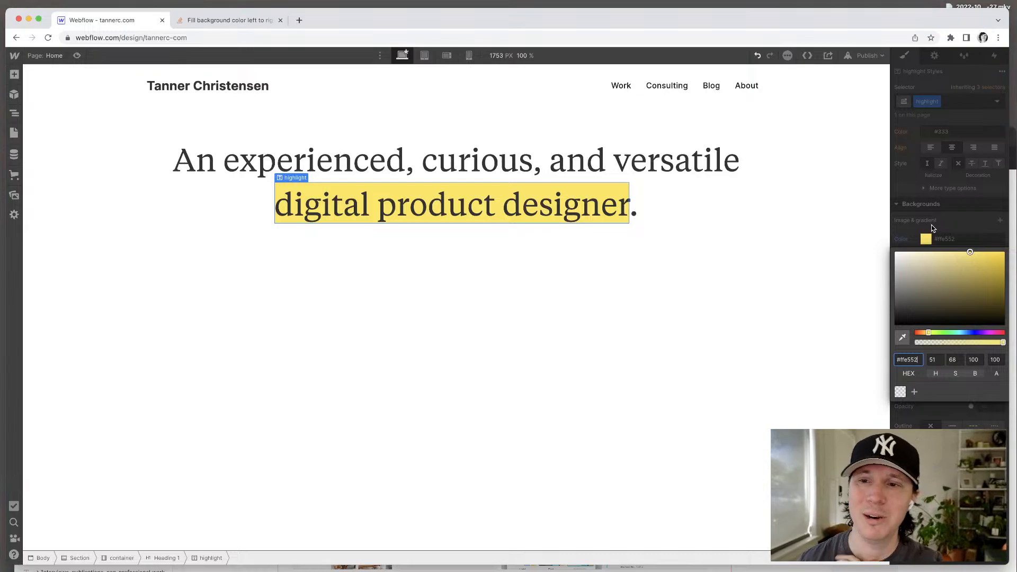
pyautogui.click(952, 220)
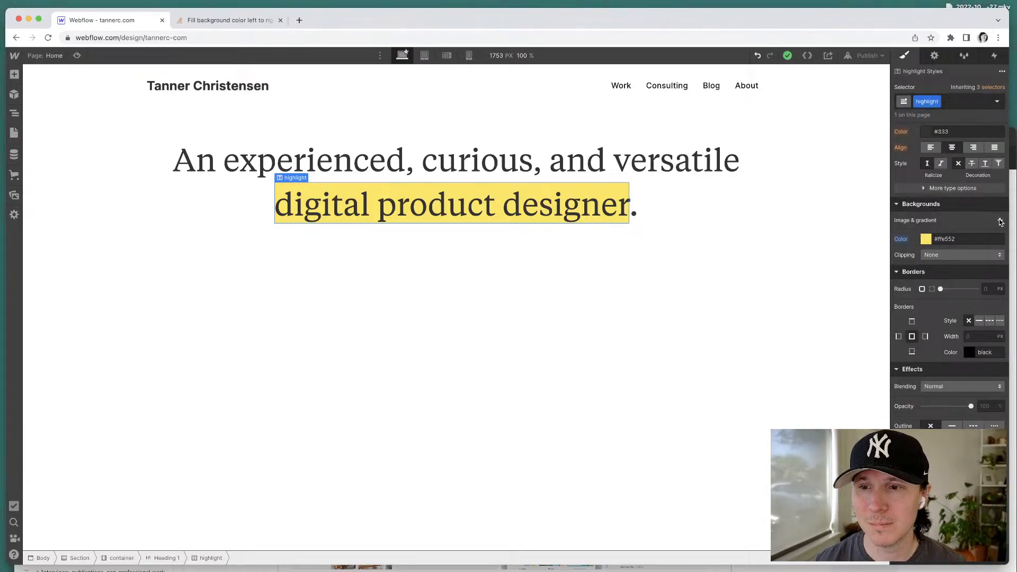
# Step: Add a linear gradient background to the highlight span and set its first color stop to #ffe552
pyautogui.click(1000, 221)
pyautogui.click(950, 252)
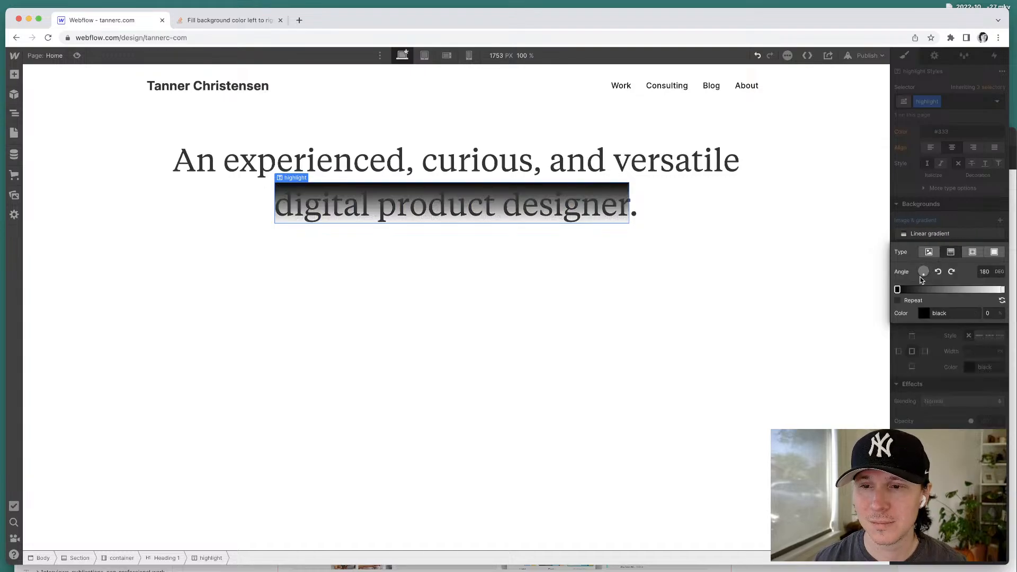
pyautogui.click(952, 312)
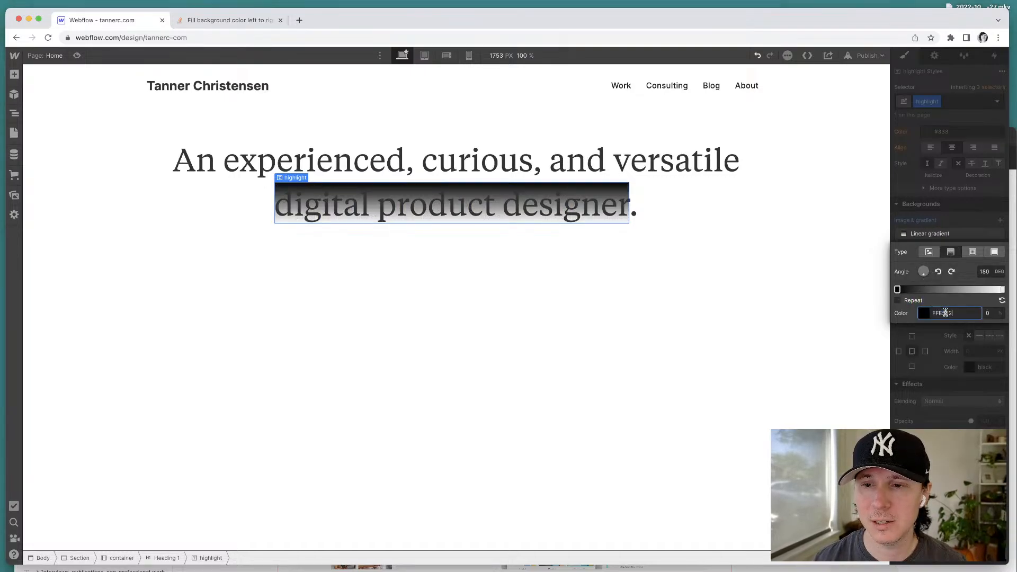
pyautogui.write('#ffe552')
pyautogui.press('Tab')
# Step: Set the gradient angle to 270 degrees and bring its stops together at about 52% for a hard yellow-to-white edge
pyautogui.moveTo(1003, 289); pyautogui.dragTo(907, 274)
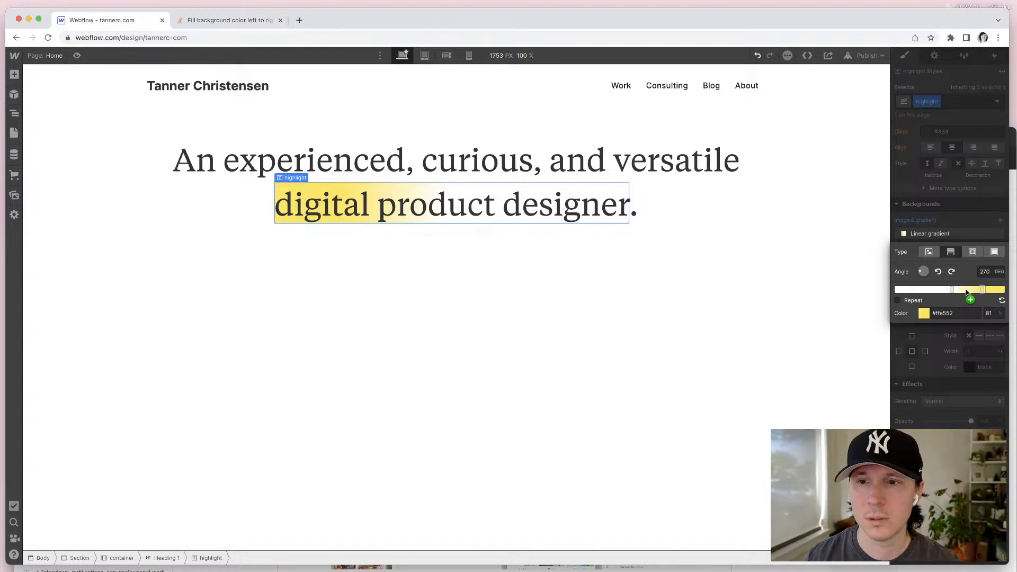
pyautogui.moveTo(987, 290); pyautogui.dragTo(952, 290)
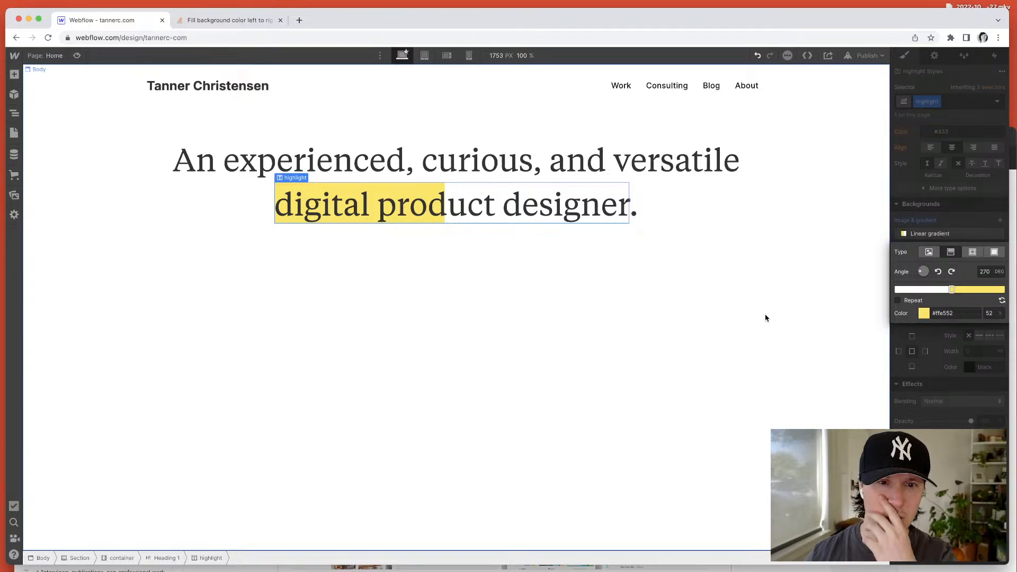
pyautogui.click(740, 332)
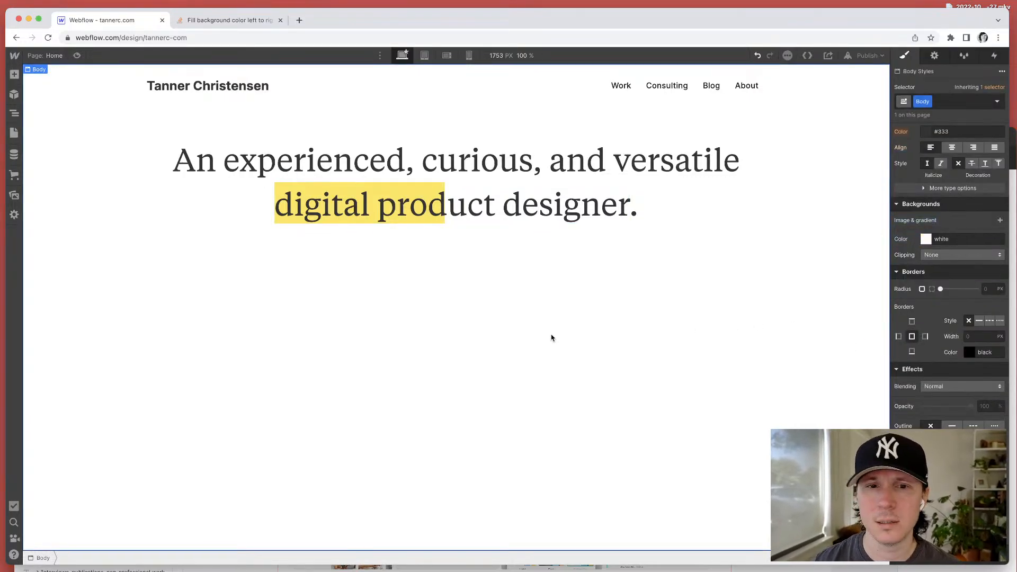
# Step: Switch to Figma and inspect the black announcement ticker bar below the hero headline
pyautogui.click(331, 564)
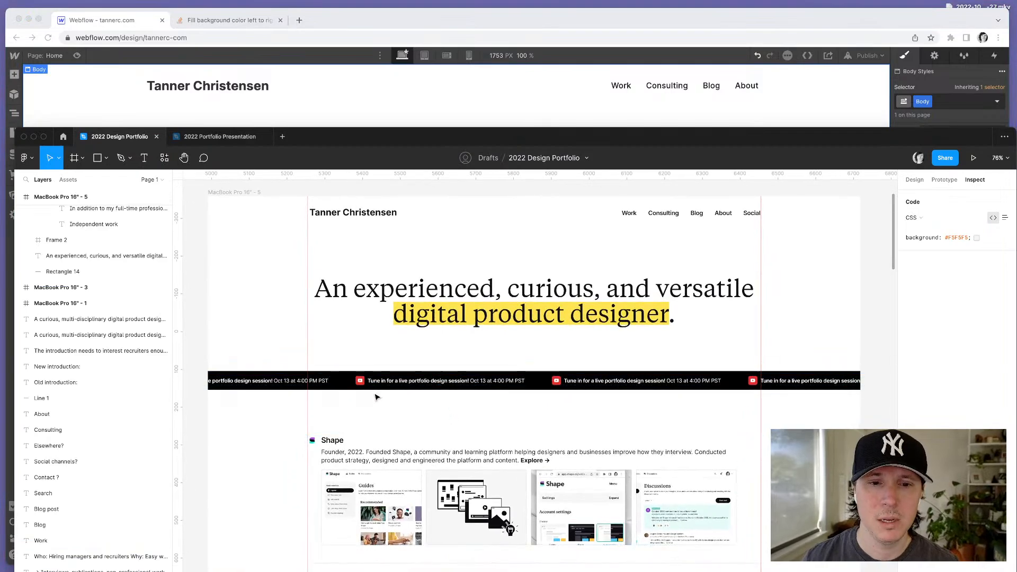
pyautogui.click(395, 387)
pyautogui.hscroll(1, 407, 388)
pyautogui.scroll(-1, 407, 388)
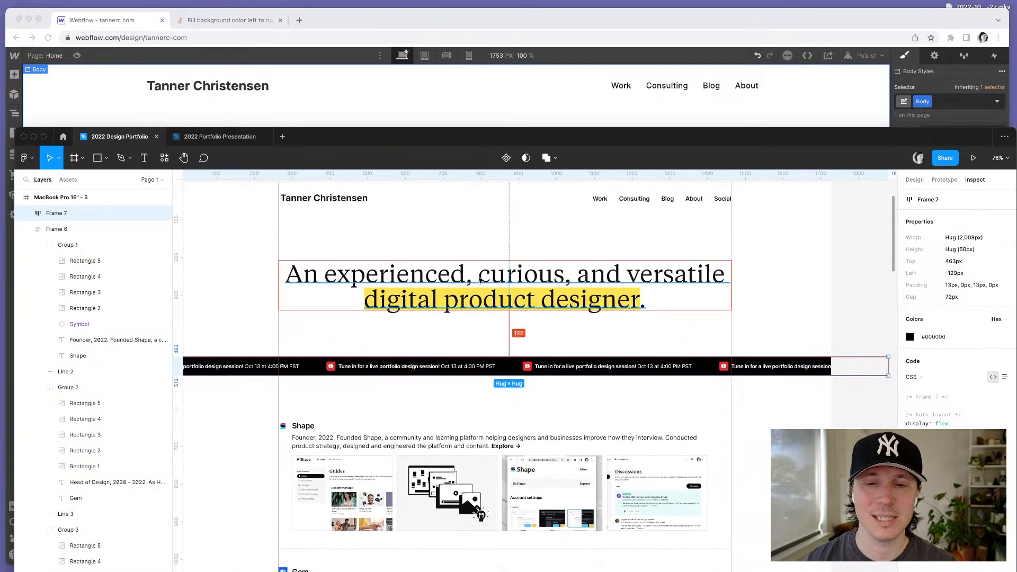
# Step: Switch back to Webflow and insert a new Section element directly below the hero section
pyautogui.click(343, 102)
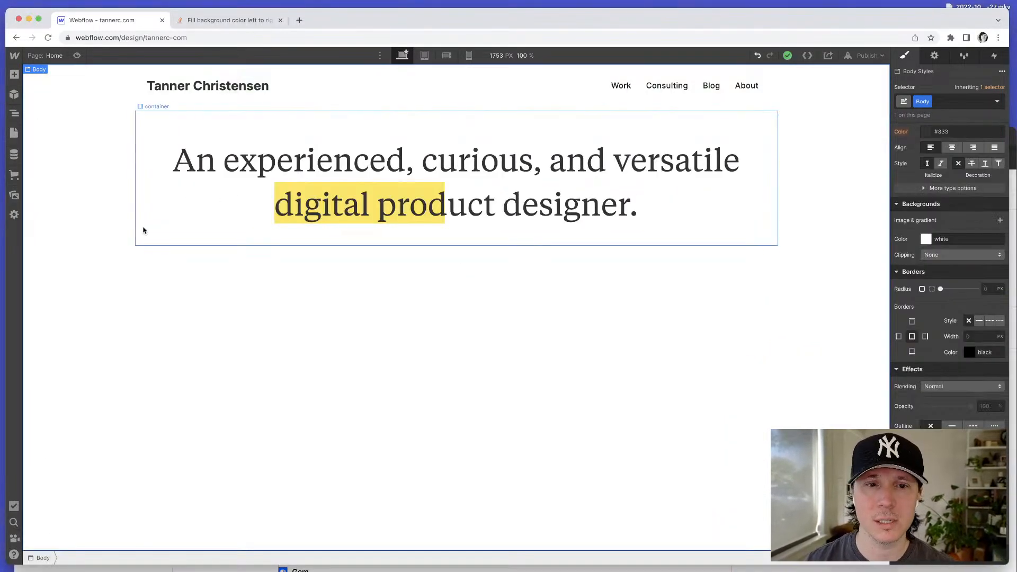
pyautogui.click(106, 239)
pyautogui.click(91, 280)
pyautogui.press('super+e')
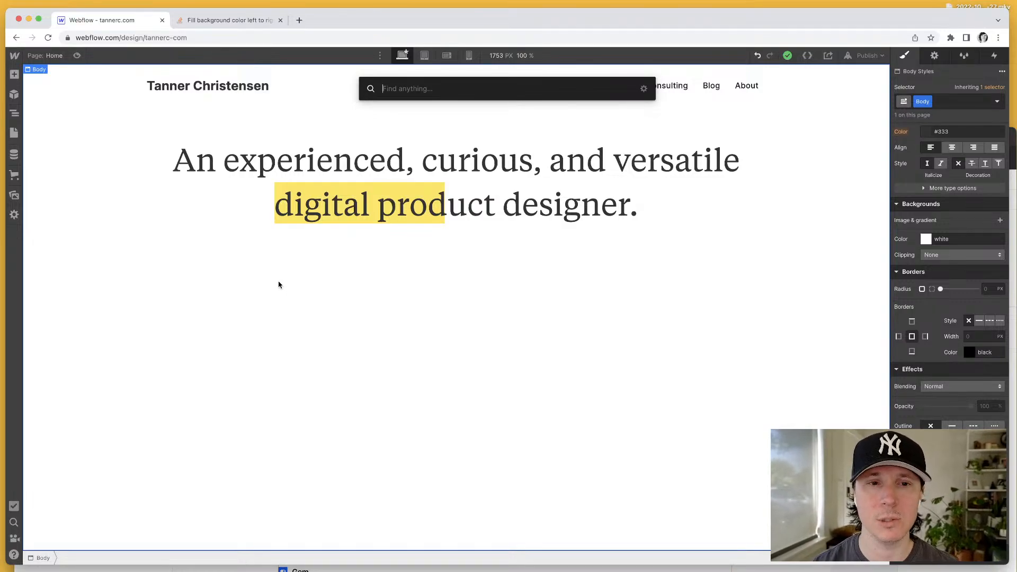
pyautogui.write('sec')
pyautogui.moveTo(396, 129); pyautogui.dragTo(259, 288)
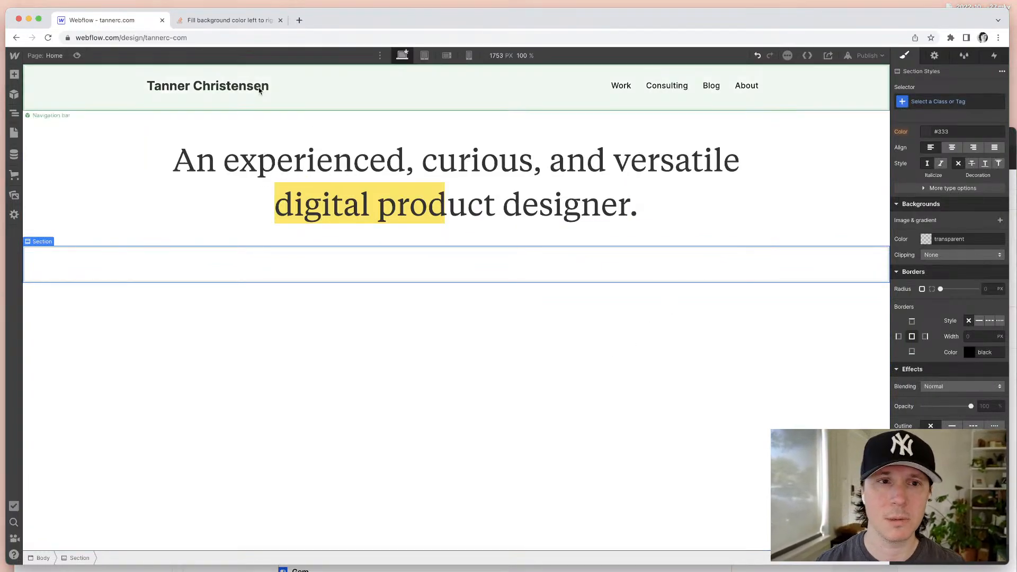
# Step: Search Google for "how to build an animated ticker in webflow" in the second browser tab
pyautogui.click(209, 26)
pyautogui.click(216, 38)
pyautogui.write('how t')
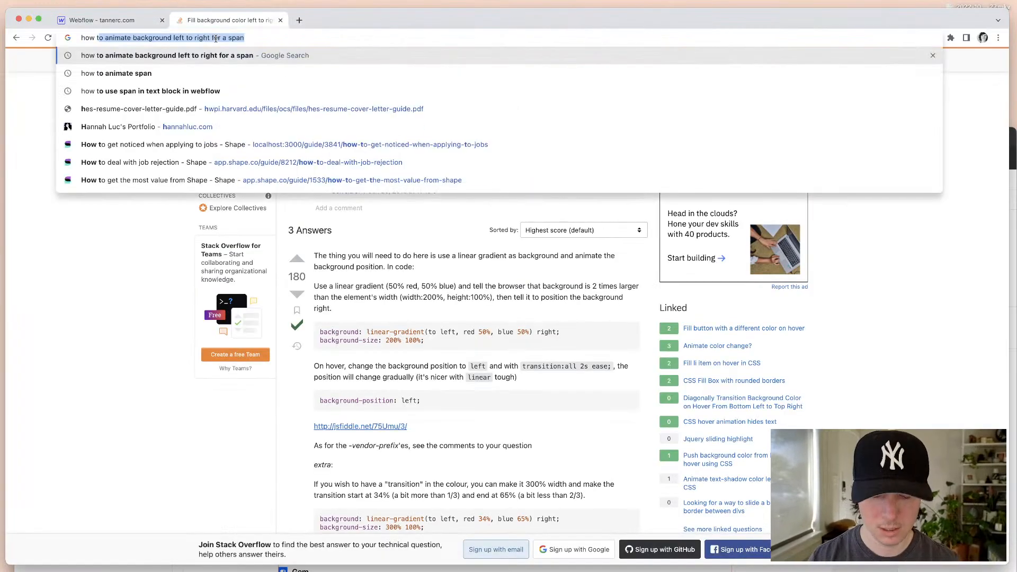
pyautogui.write('o build an animated ticker ')
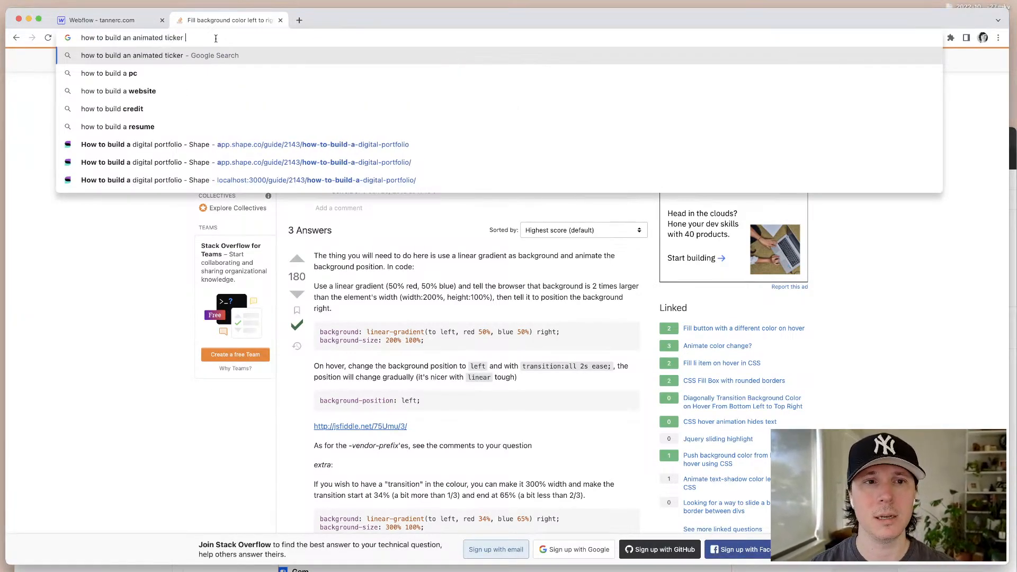
pyautogui.write('in webflow')
pyautogui.press('Return')
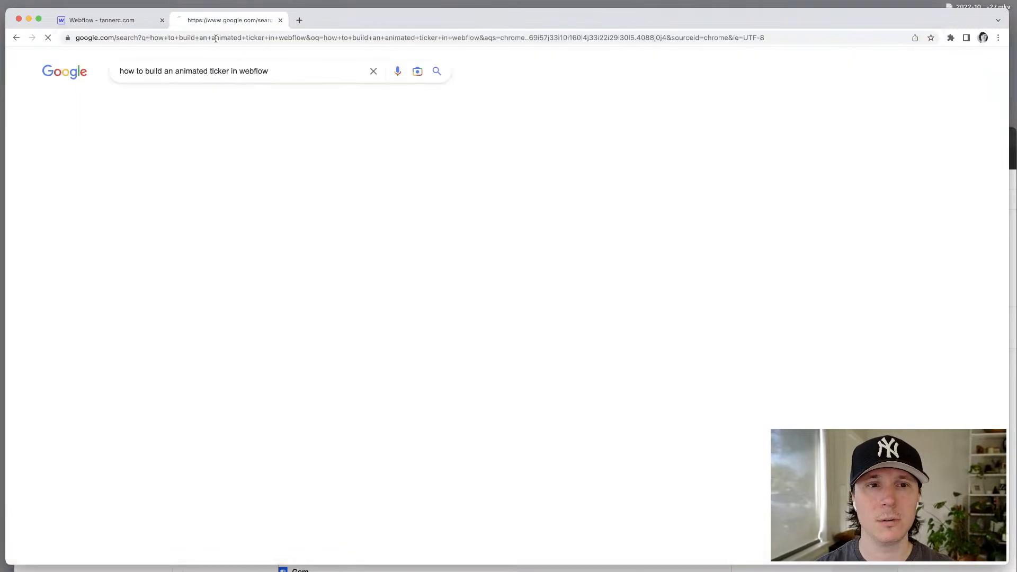
# Step: Read the Webflow forum thread "Infinite ticker animation" from the search results and return to the results
pyautogui.scroll(-7, 584, 209)
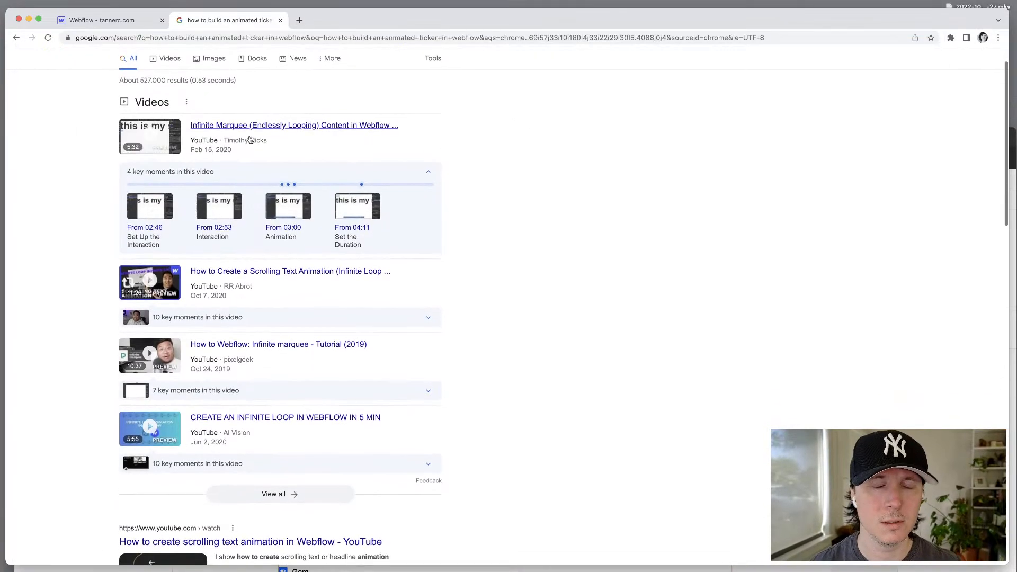
pyautogui.scroll(-2, 406, 288)
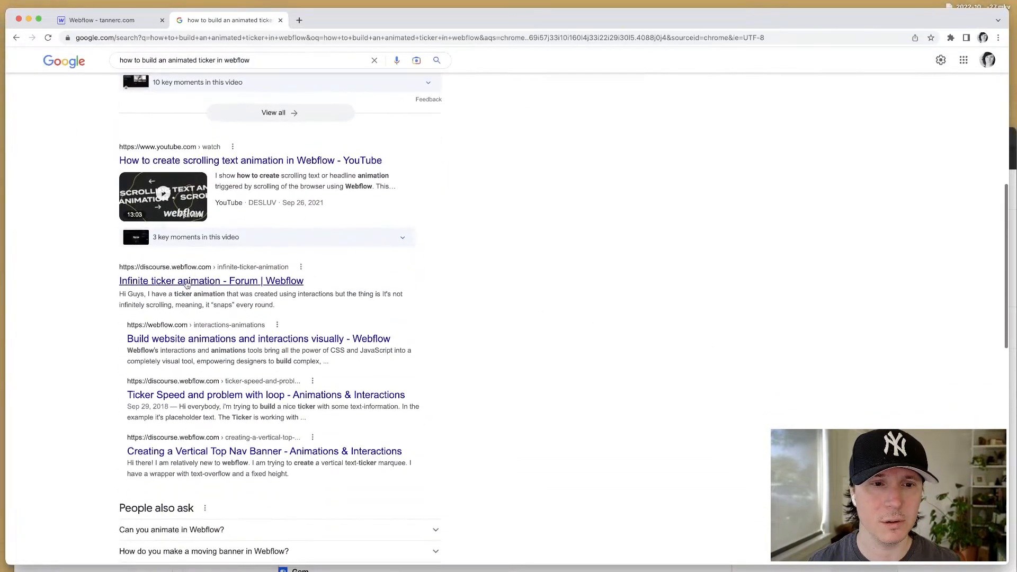
pyautogui.click(205, 280)
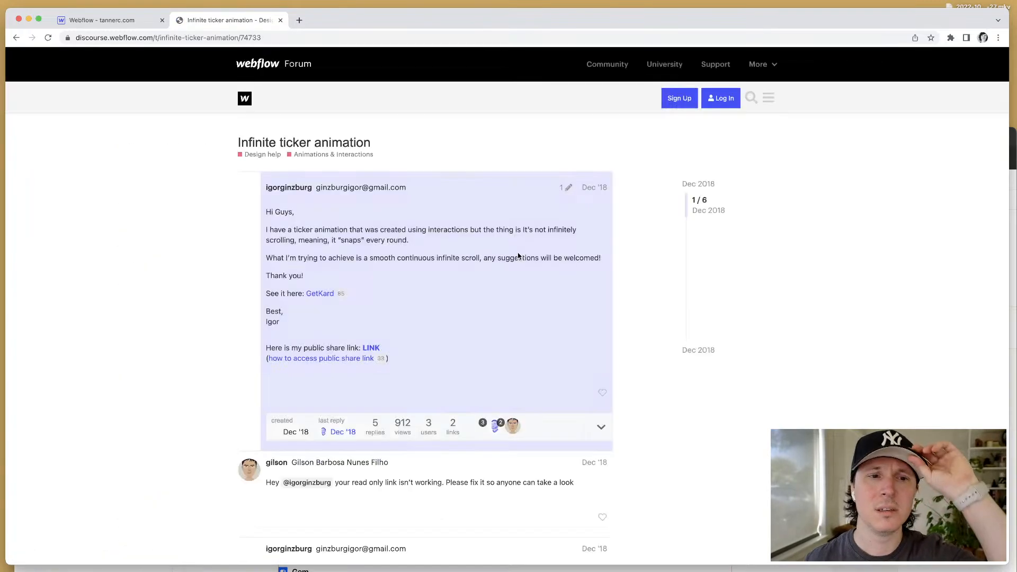
pyautogui.scroll(-1, 207, 363)
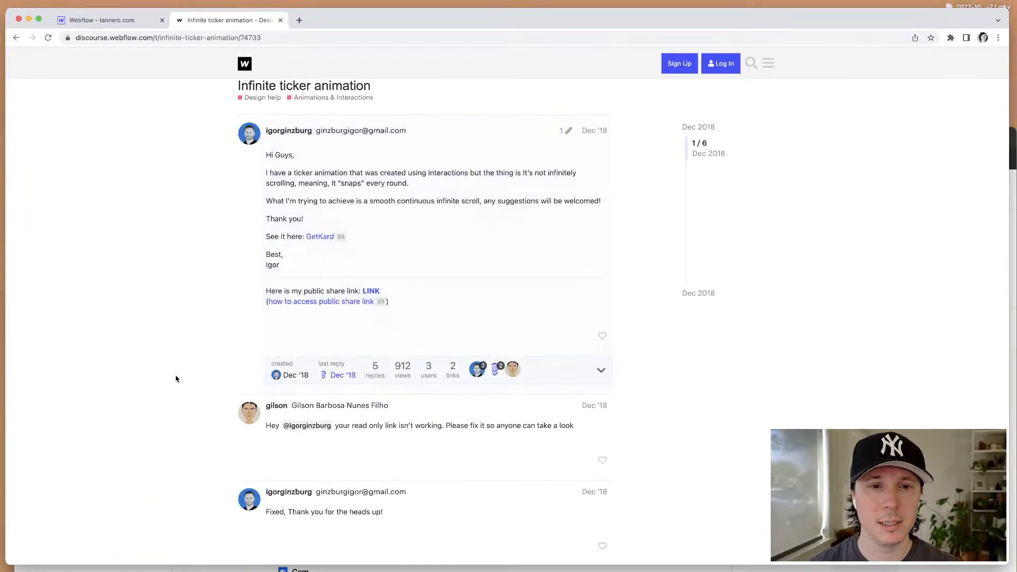
pyautogui.scroll(-9, 176, 379)
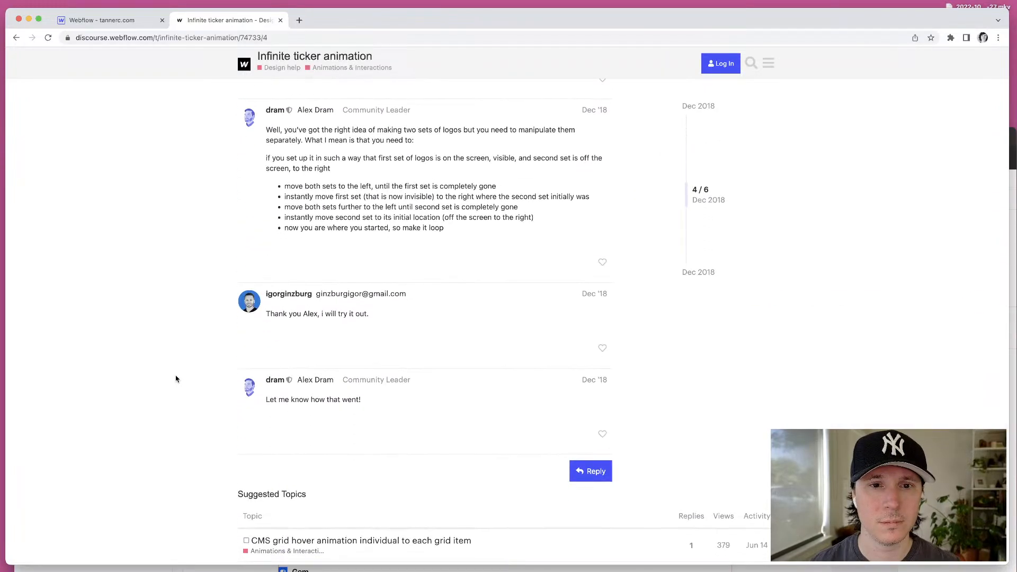
pyautogui.scroll(-2, 176, 379)
pyautogui.press('super+bracketleft')
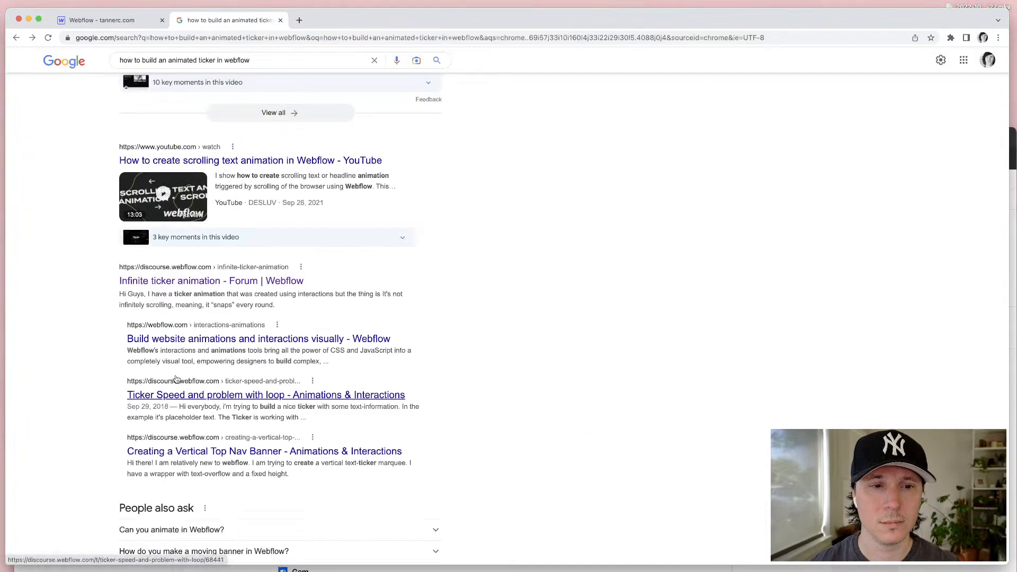
# Step: Look through the ticker search results and open the "Infinite Marquee (Endlessly Looping) Content in Webflow" video in a new tab
pyautogui.scroll(-3, 305, 385)
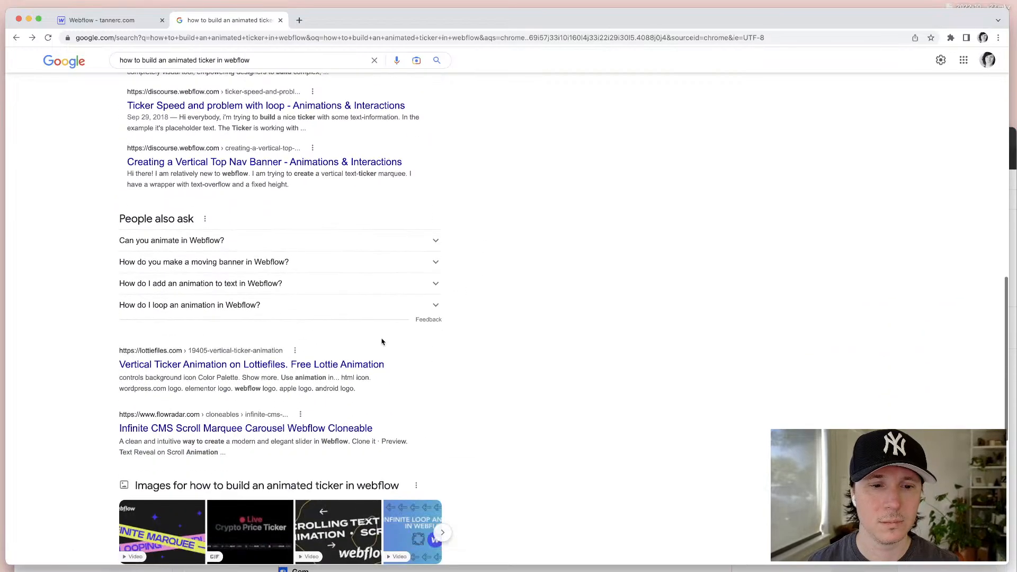
pyautogui.scroll(-3, 527, 343)
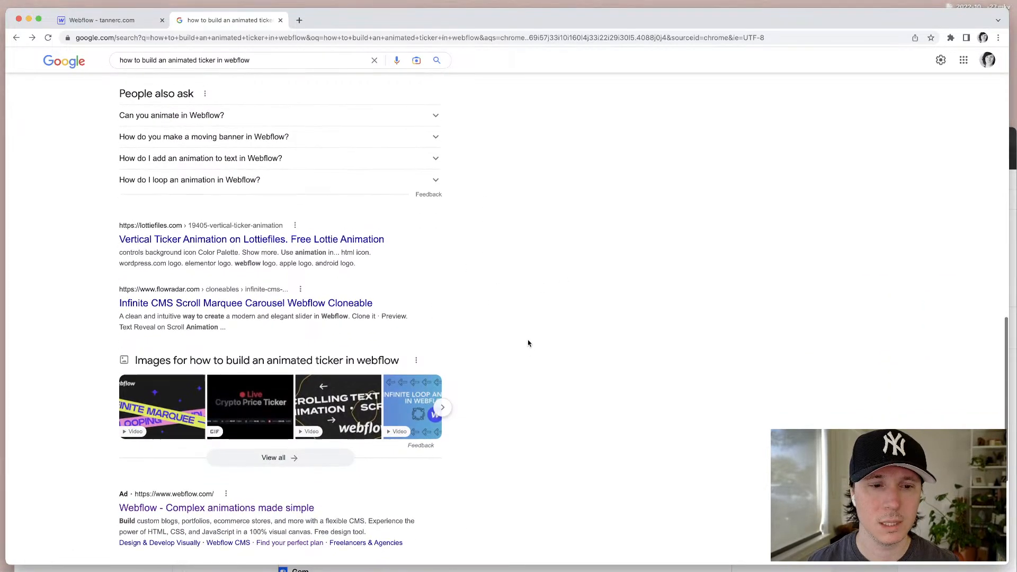
pyautogui.scroll(15, 178, 149)
pyautogui.scroll(-1, 179, 149)
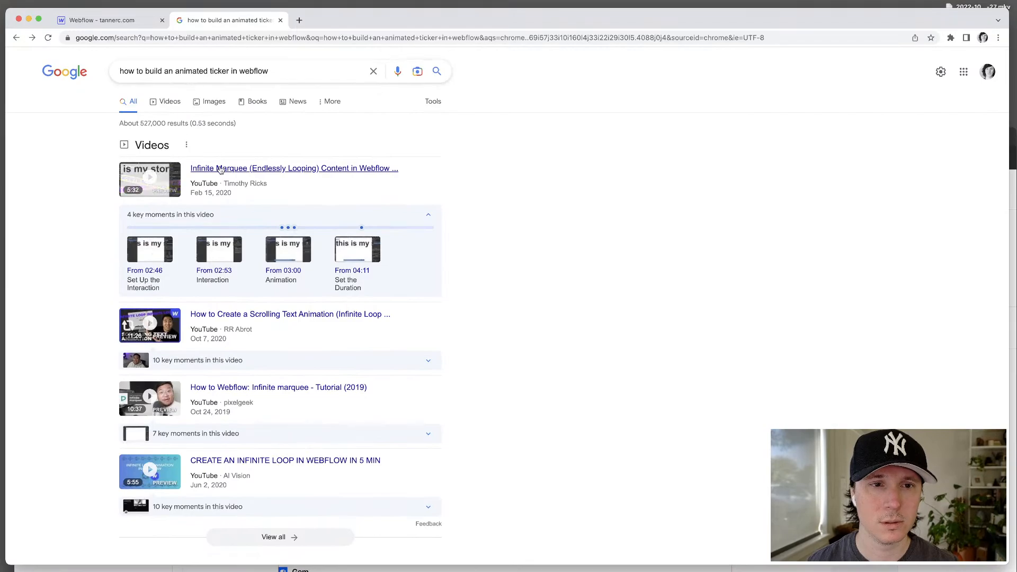
pyautogui.keyDown('super'); pyautogui.click(265, 168); pyautogui.keyUp('super')
# Step: Replace "ticker" in the Google query and search for "how to build an animated marquee in webflow"
pyautogui.click(183, 73)
pyautogui.doubleClick(219, 71)
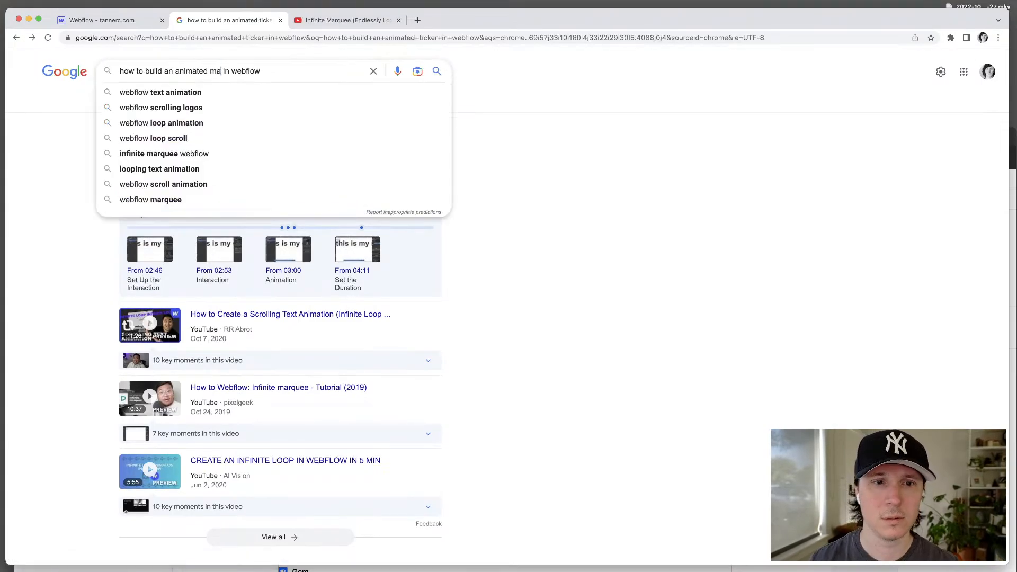
pyautogui.write('marquee')
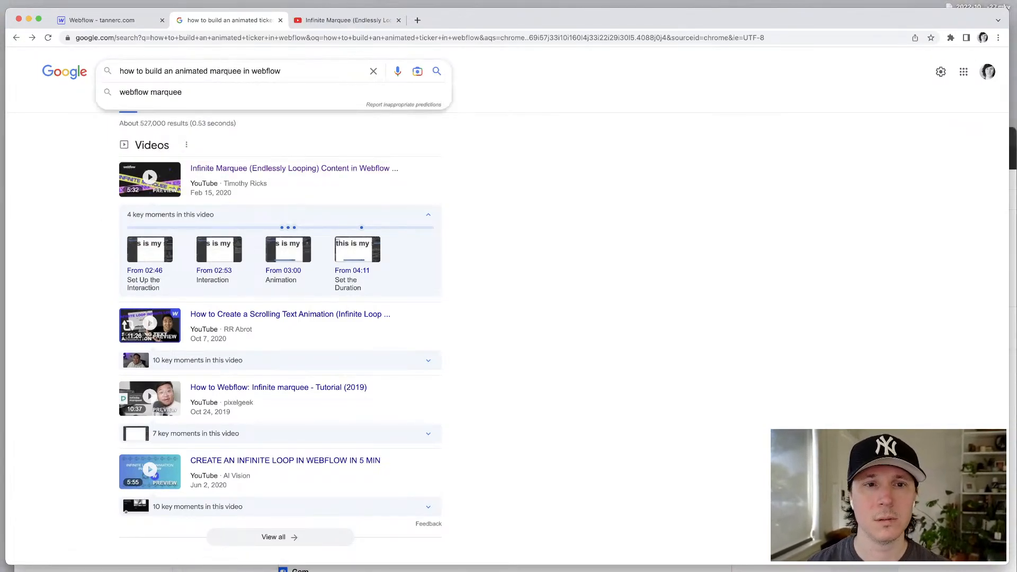
pyautogui.press('Return')
# Step: Open the "Easy CSS-only Marquees" result on Webflow and examine the horizontal and vertical marquees in its preview
pyautogui.scroll(-8, 566, 296)
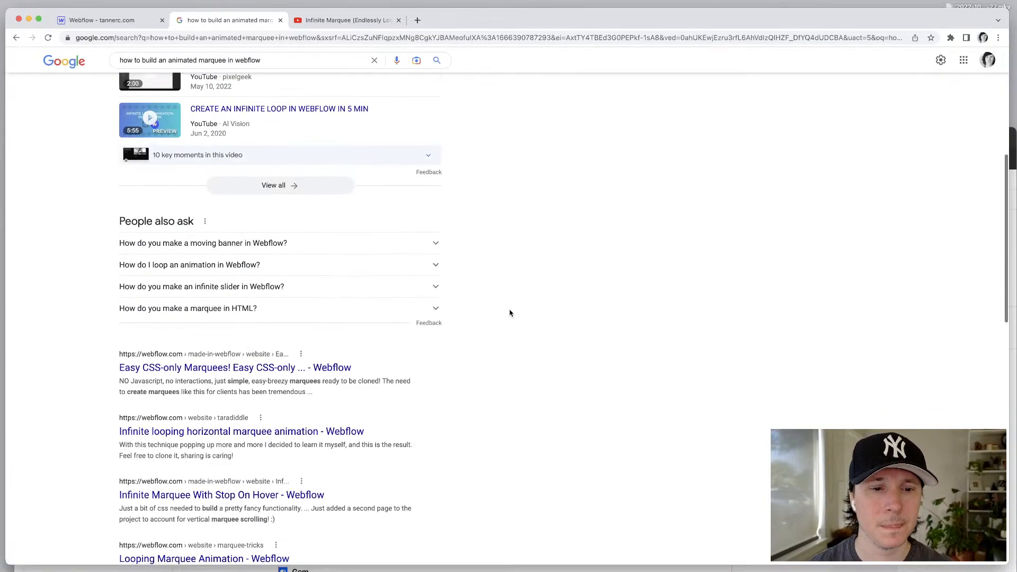
pyautogui.click(216, 296)
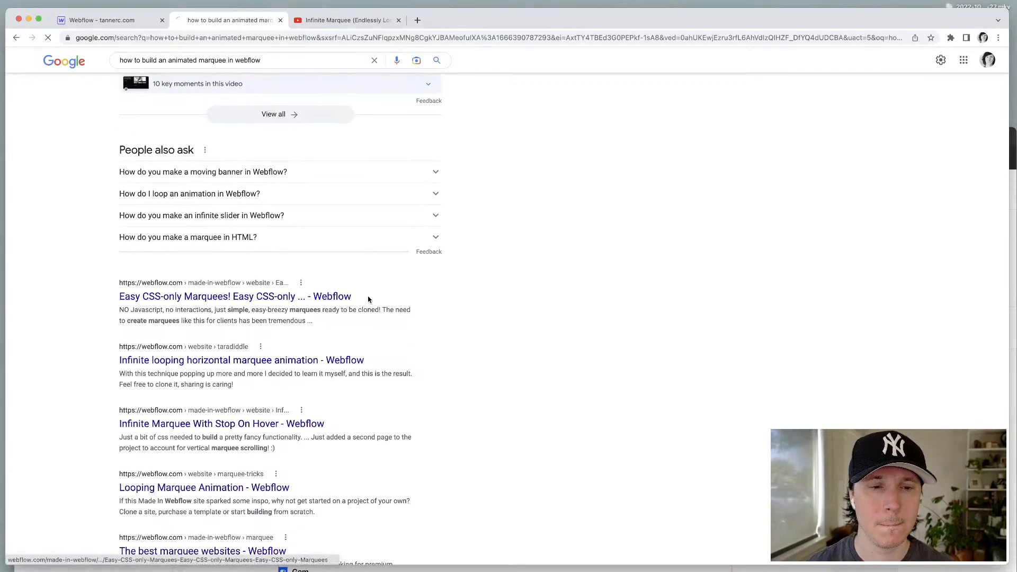
pyautogui.scroll(1, 569, 232)
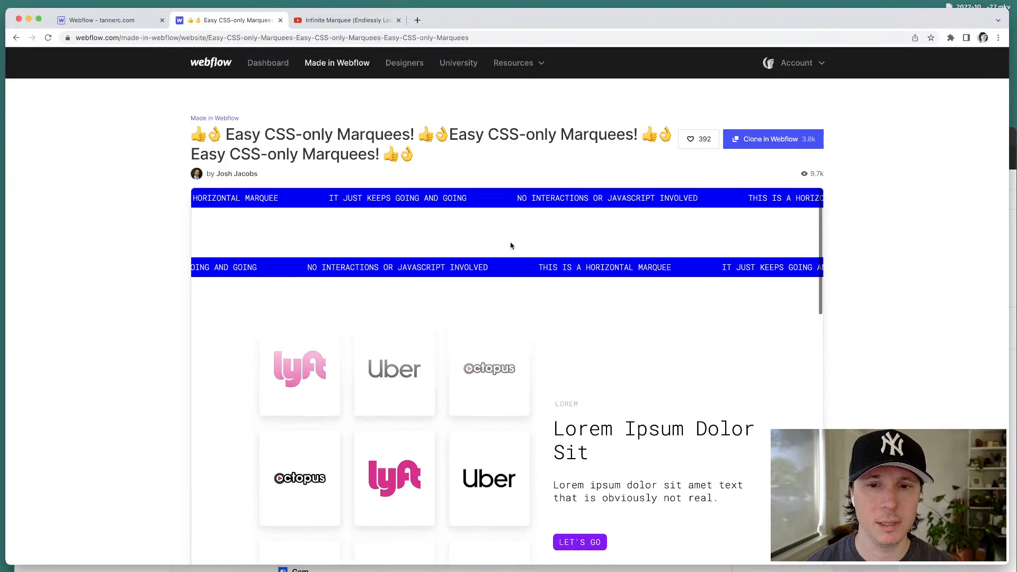
pyautogui.moveTo(325, 273); pyautogui.dragTo(562, 272)
pyautogui.click(672, 271)
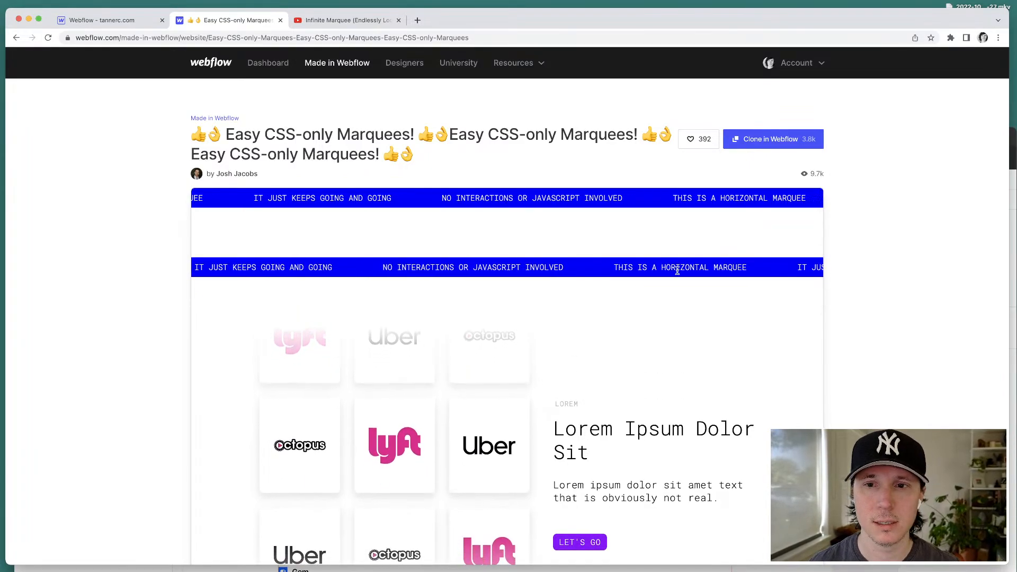
pyautogui.scroll(-5, 638, 332)
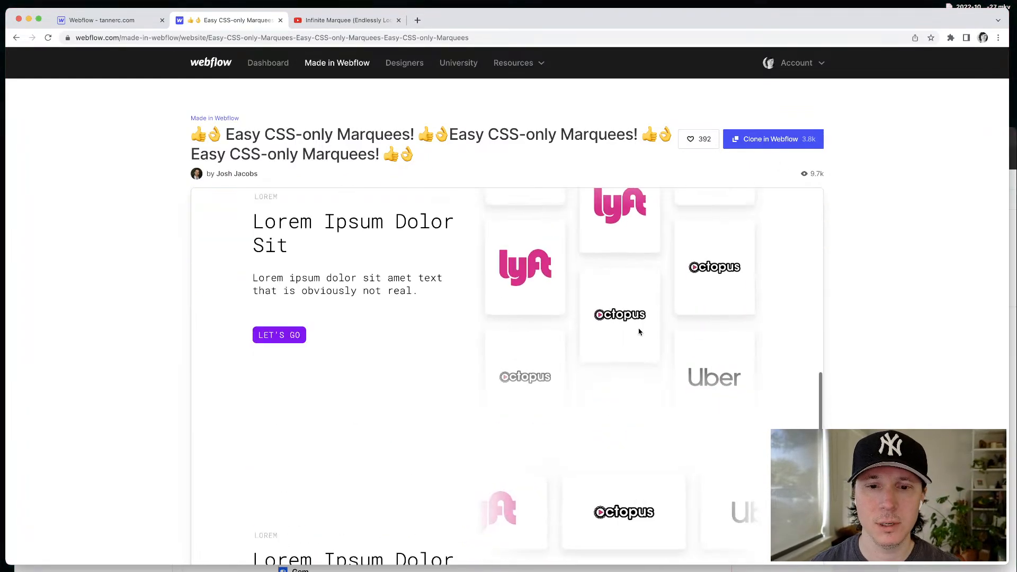
pyautogui.scroll(5, 702, 352)
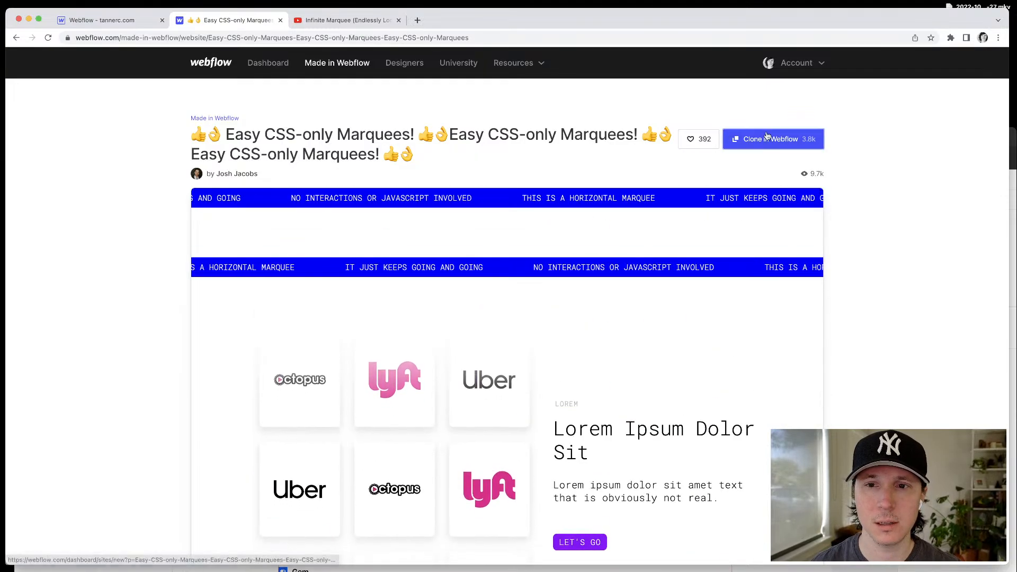
# Step: Start cloning the Easy CSS-only Marquees project in Webflow, close the YouTube video tab and select the workspace for the clone
pyautogui.click(772, 139)
pyautogui.click(399, 20)
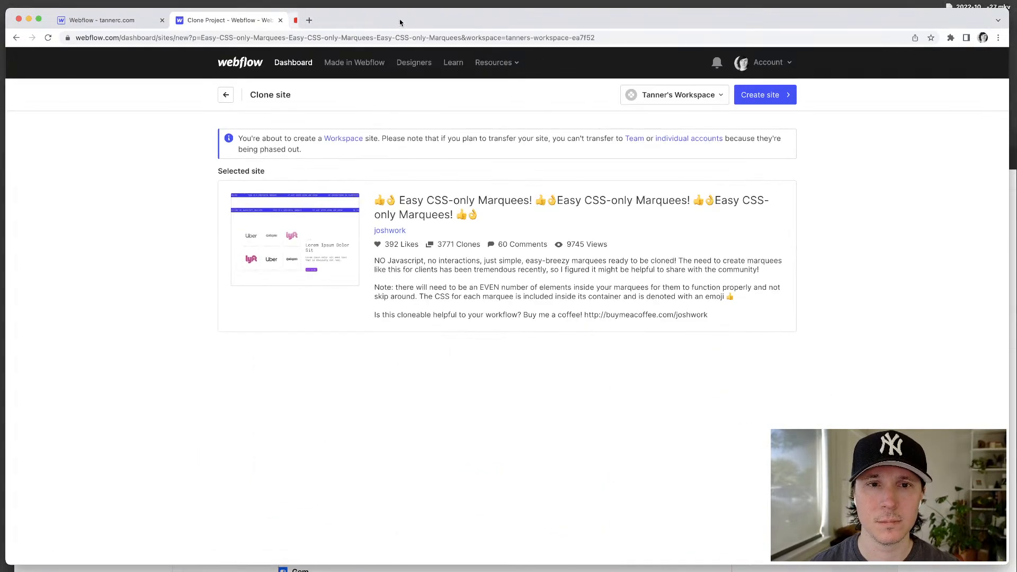
pyautogui.click(674, 94)
pyautogui.click(660, 126)
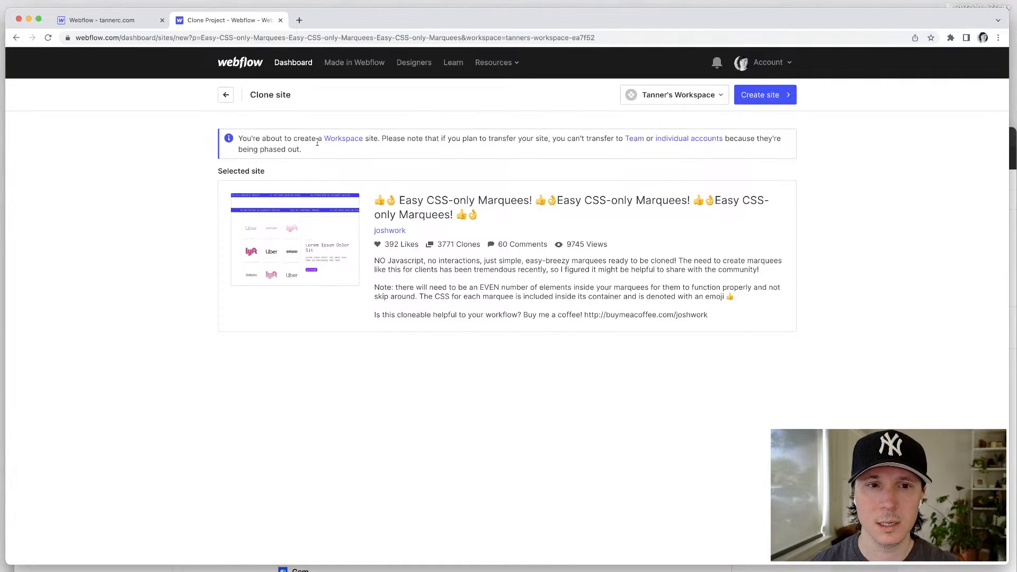
# Step: Read the workspace site notice and begin creating the cloned site with the name "Neato"
pyautogui.moveTo(475, 139); pyautogui.dragTo(563, 157)
pyautogui.click(473, 138)
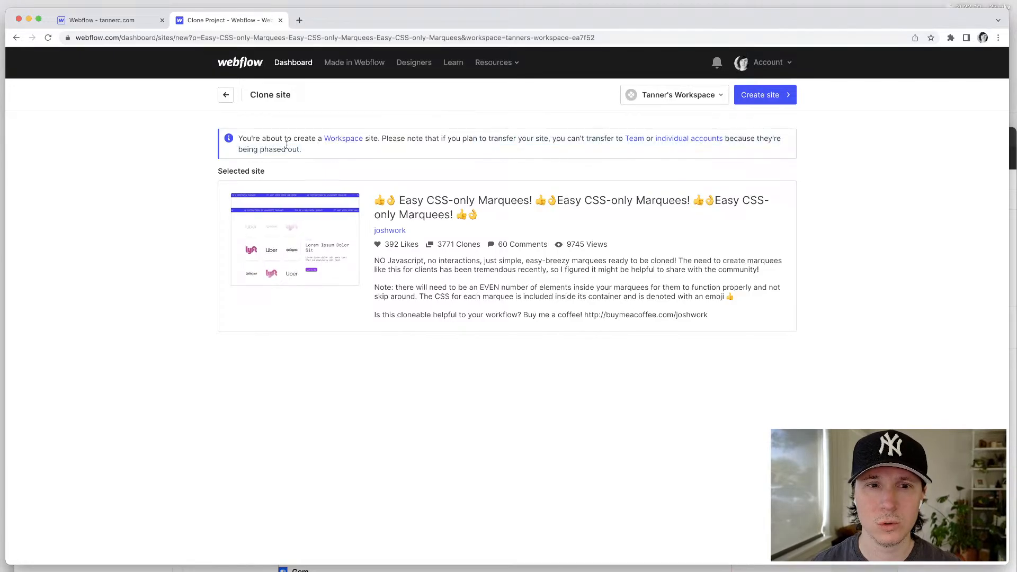
pyautogui.moveTo(243, 139); pyautogui.dragTo(430, 154)
pyautogui.click(432, 139)
pyautogui.click(778, 98)
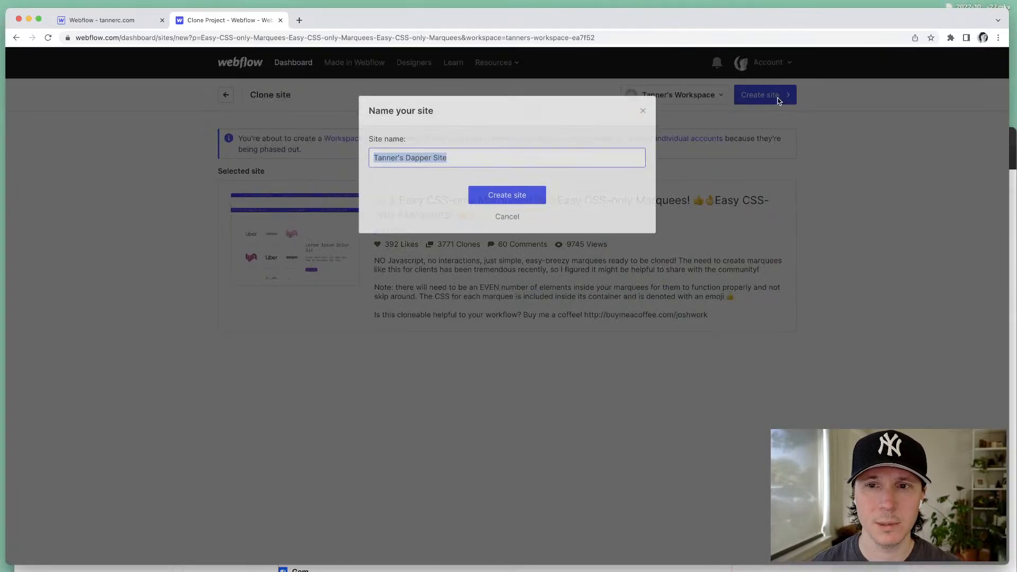
pyautogui.write('Neato')
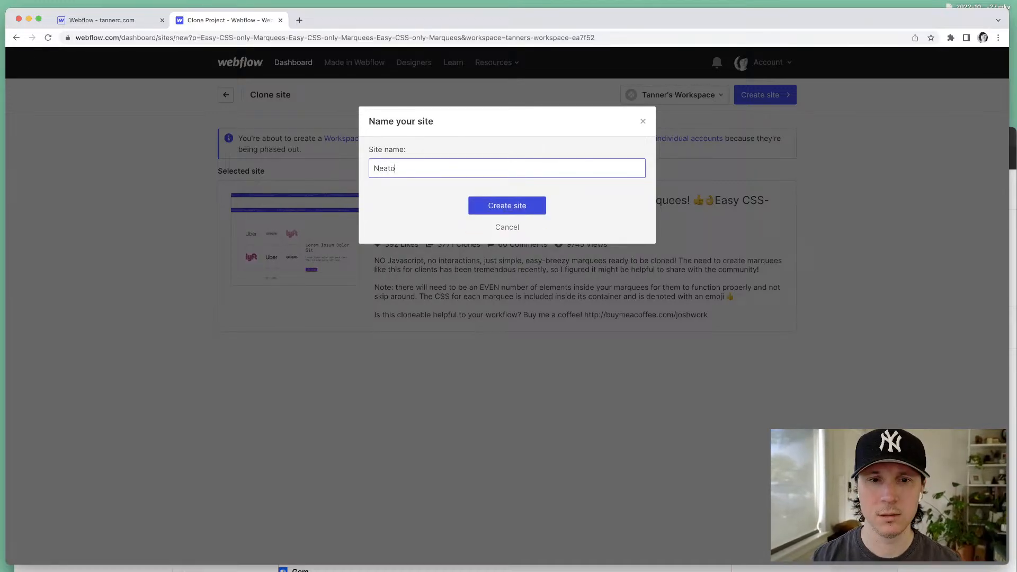
# Step: Create the cloned CSS marquee site under the name Neato
pyautogui.press('Return')
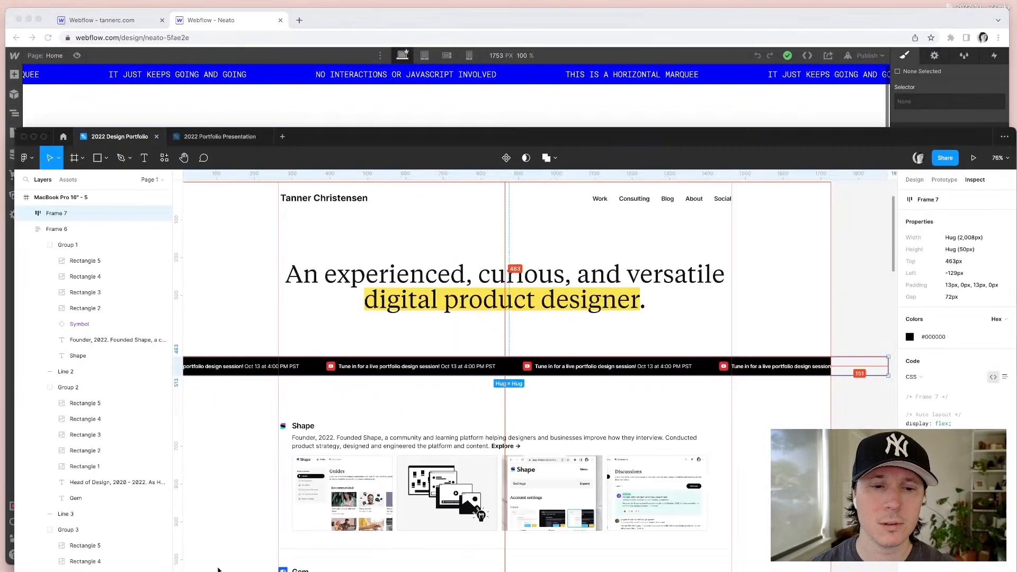
# Step: Switch to the portfolio design in Figma and examine the black live-session banner beneath the headline with the interface hidden
pyautogui.moveTo(385, 136); pyautogui.dragTo(382, 44)
pyautogui.scroll(2, 436, 212)
pyautogui.click(459, 131)
pyautogui.scroll(3, 499, 209)
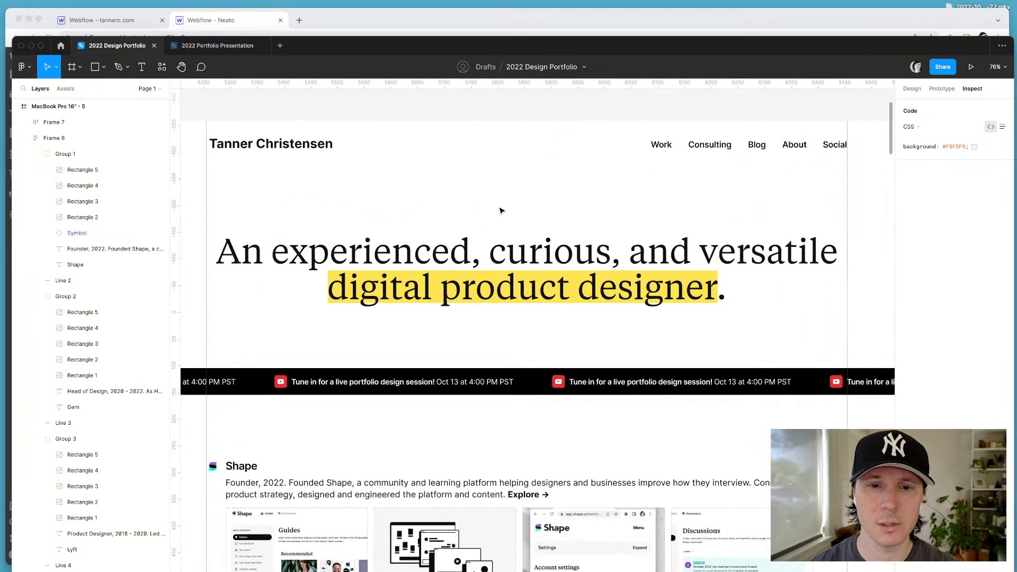
pyautogui.press('super+backslash')
pyautogui.scroll(-2, 413, 269)
pyautogui.hscroll(2, 413, 269)
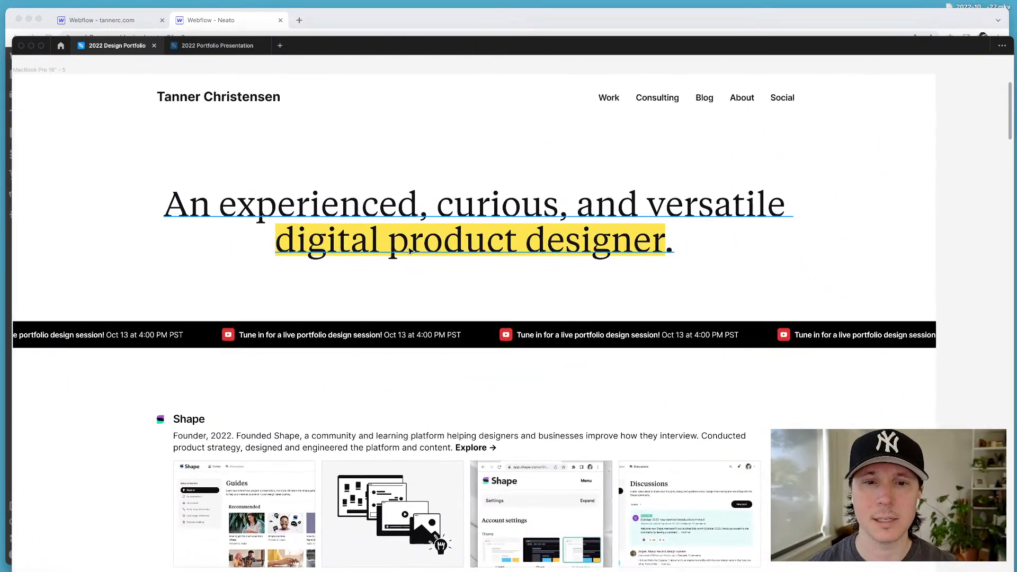
pyautogui.scroll(1, 289, 164)
pyautogui.hscroll(-1, 289, 164)
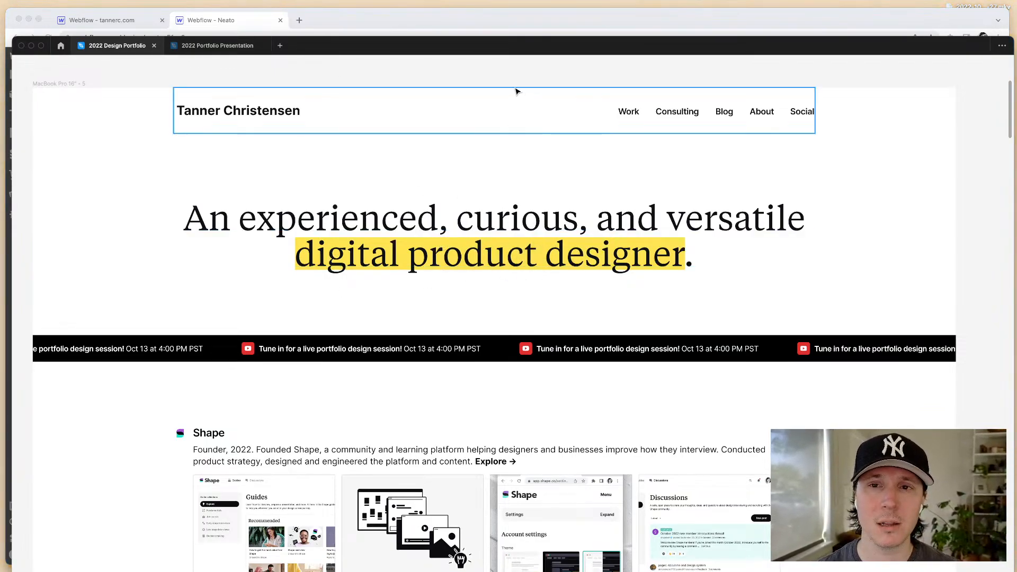
pyautogui.moveTo(341, 60); pyautogui.dragTo(363, 341)
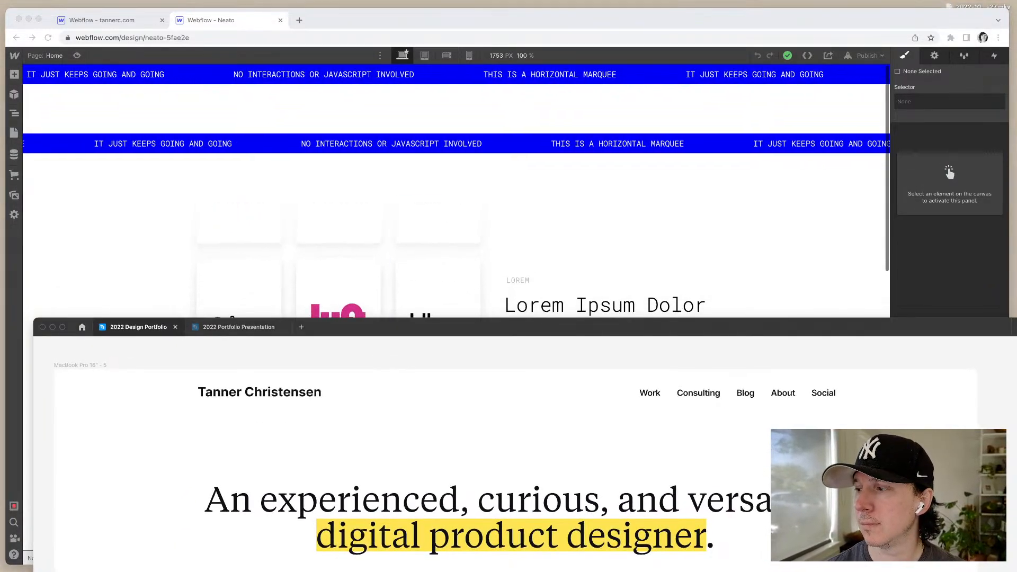
# Step: Switch to the Neato site in Webflow and examine the element structure of its first horizontal marquee, including the CSS embed and track
pyautogui.click(347, 229)
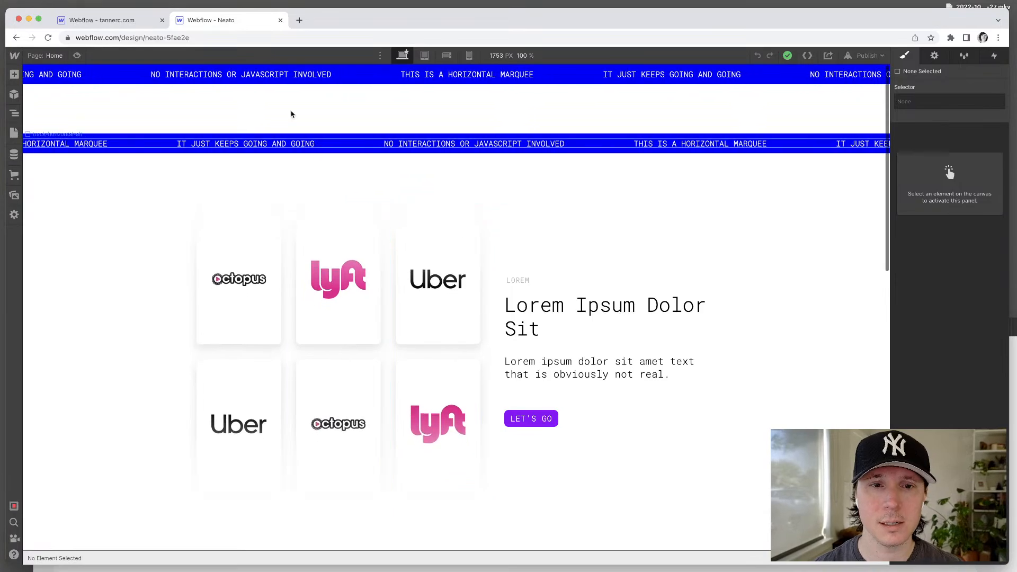
pyautogui.click(286, 74)
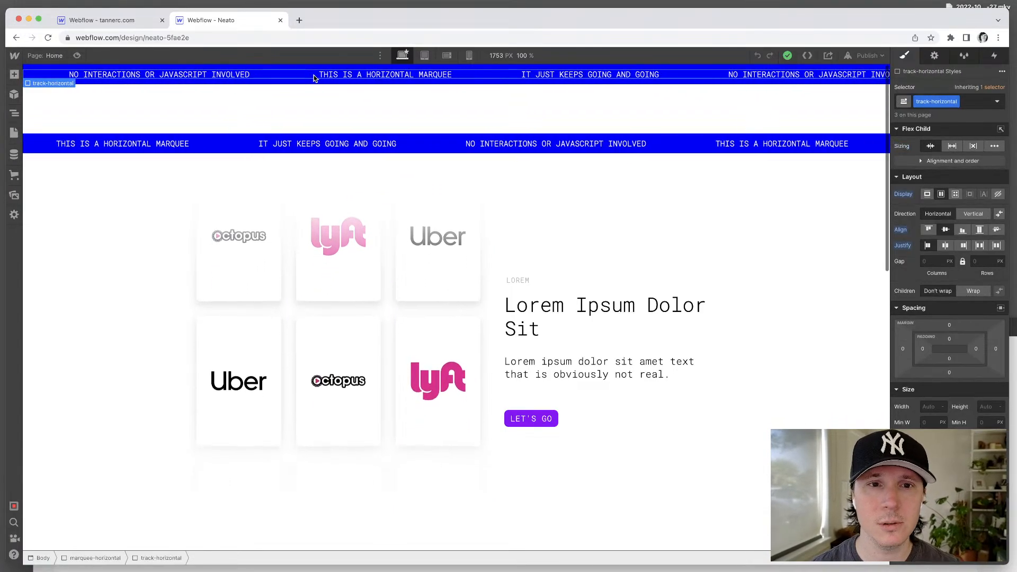
pyautogui.click(14, 95)
pyautogui.click(14, 113)
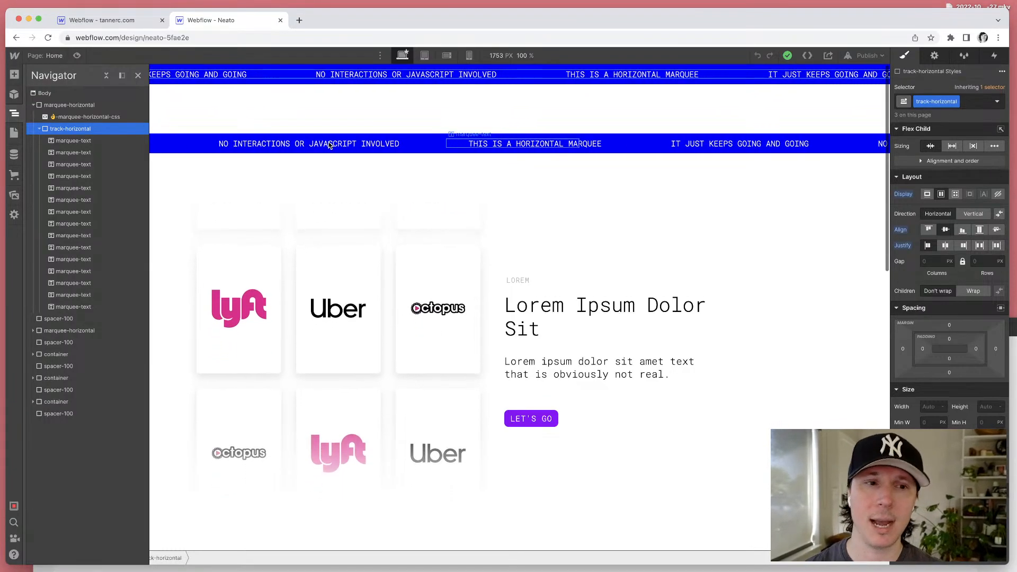
pyautogui.click(75, 118)
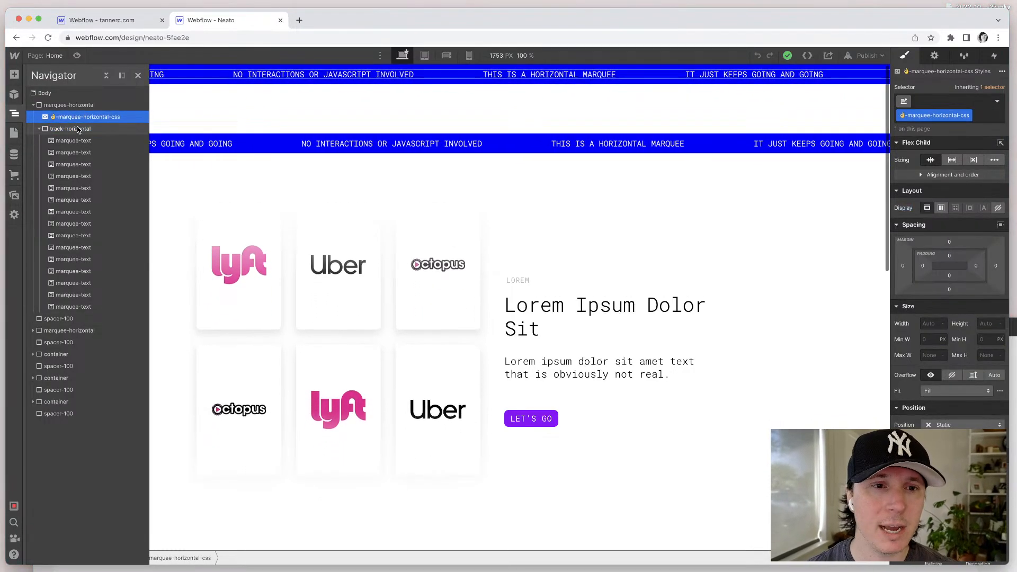
pyautogui.click(80, 129)
# Step: Copy the marquee-horizontal element from the Neato site into the empty section below the headline on the tannerc.com site
pyautogui.click(229, 102)
pyautogui.click(153, 82)
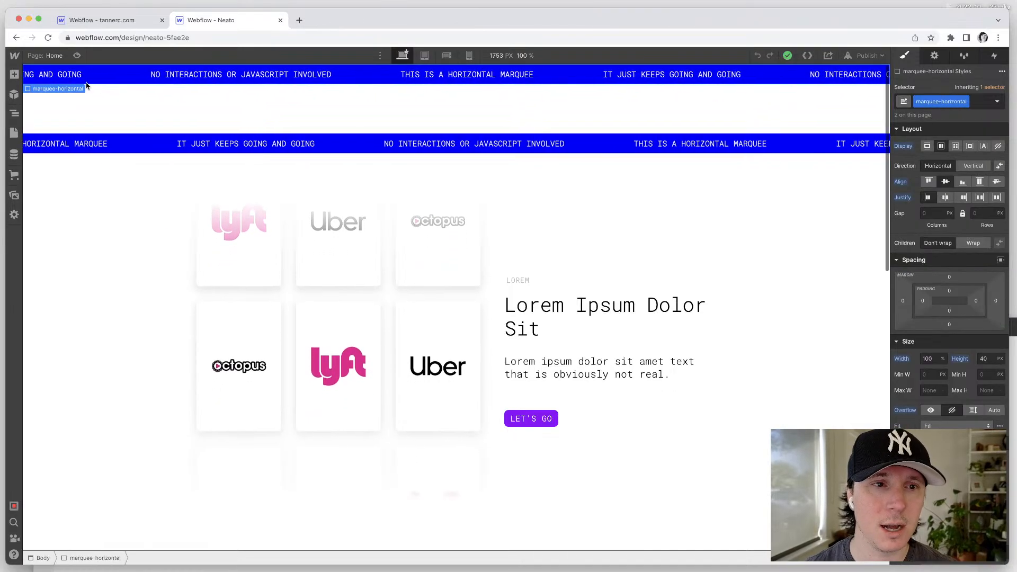
pyautogui.click(108, 25)
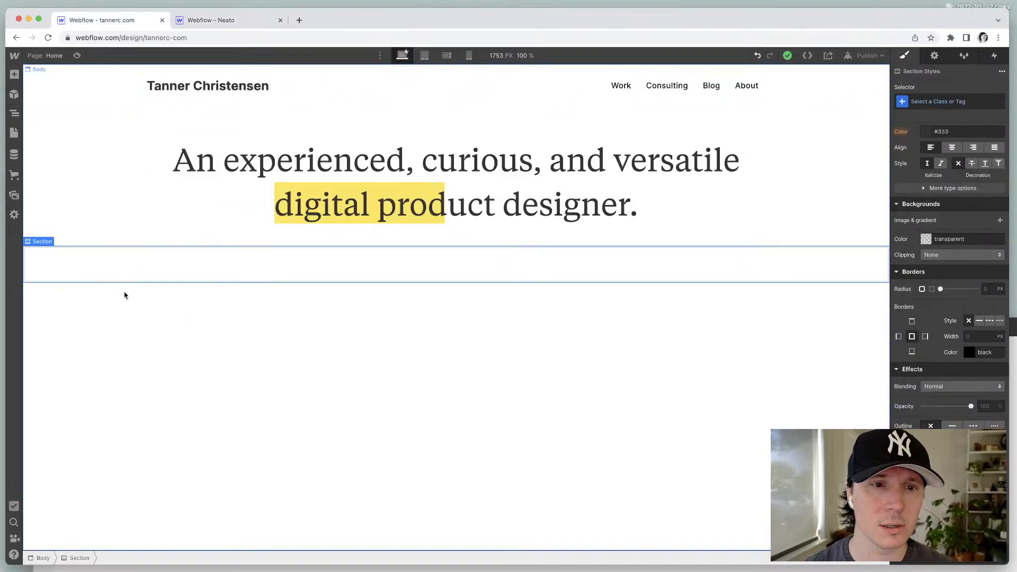
pyautogui.press('super+v')
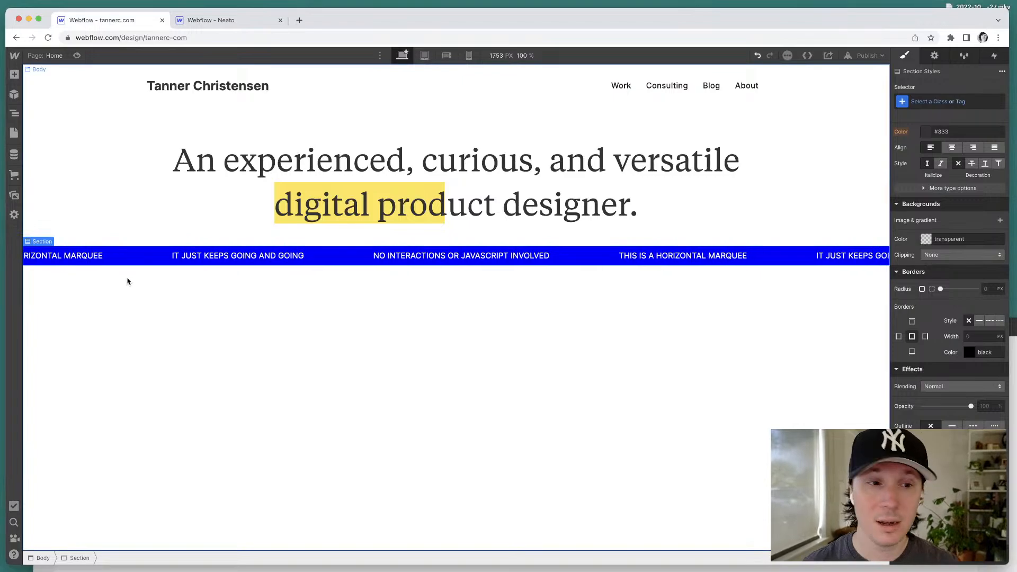
# Step: Replace one "IT JUST KEEPS GOING AND GOING" item in the pasted marquee with the test text ASDFDFSDFSDFSD
pyautogui.click(200, 256)
pyautogui.doubleClick(193, 256)
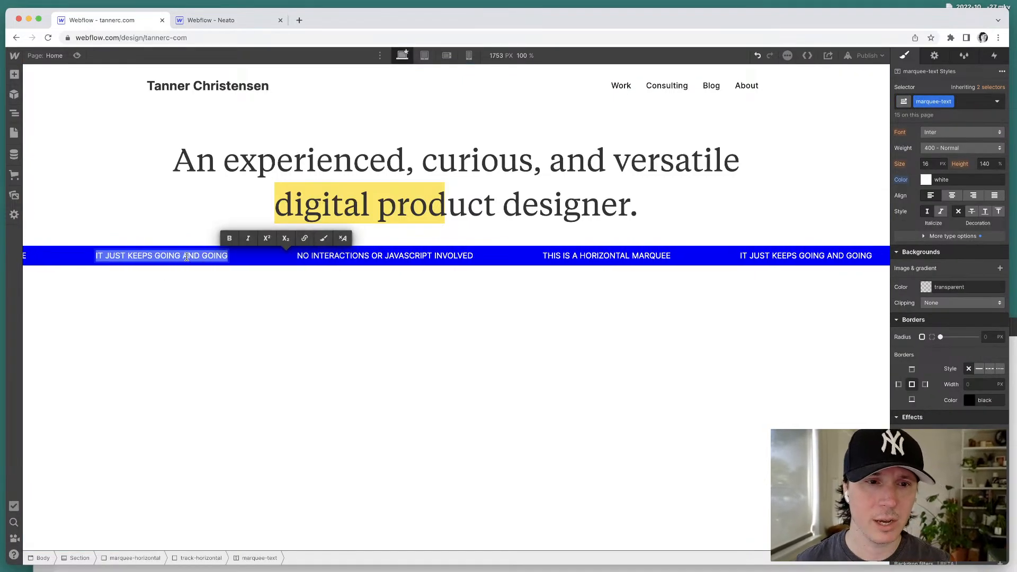
pyautogui.write('ASDFDFSDFSDFSD')
pyautogui.click(203, 286)
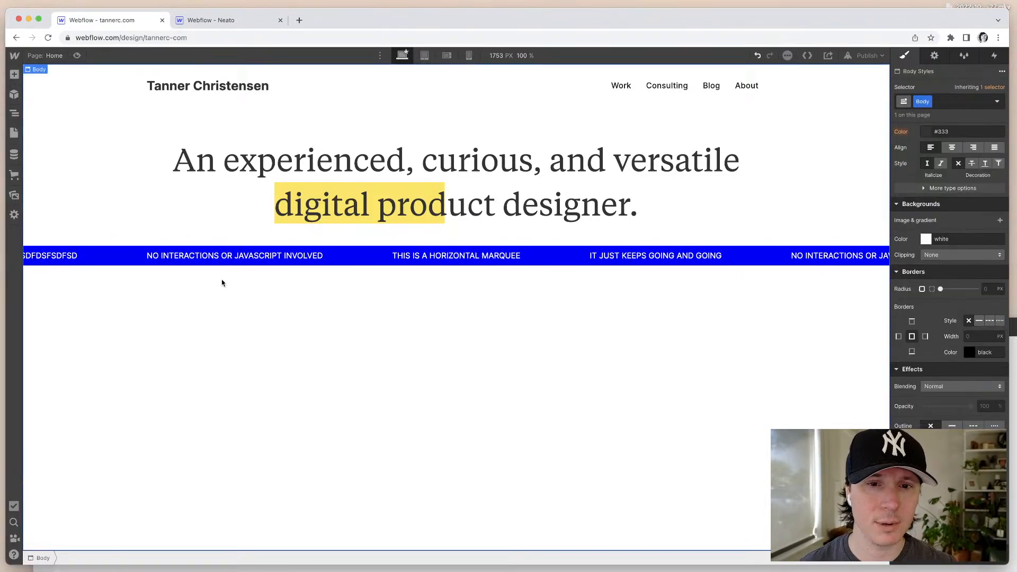
# Step: Examine the style properties, element settings, interactions and class list for the pasted marquee-horizontal element
pyautogui.click(45, 254)
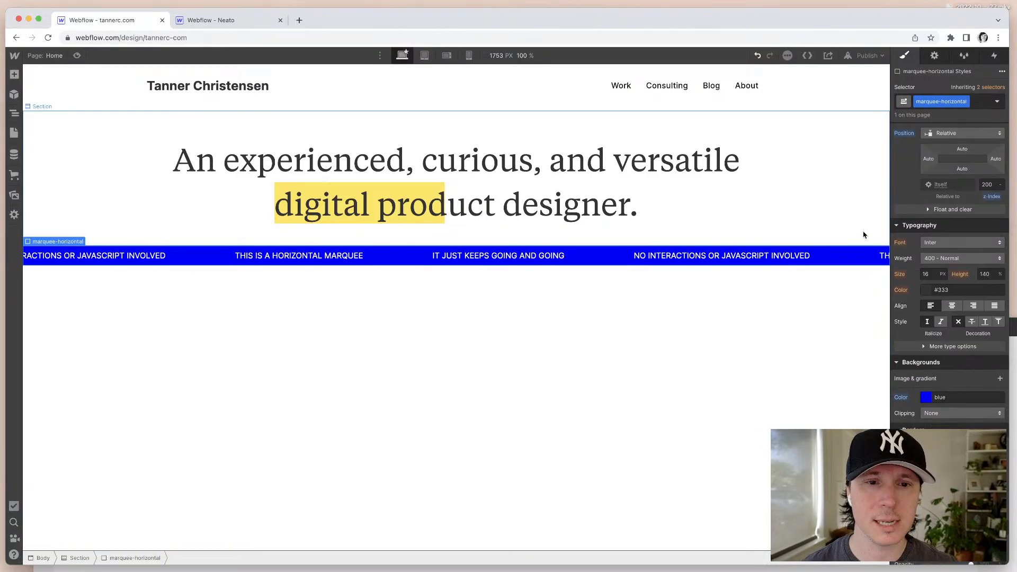
pyautogui.click(936, 56)
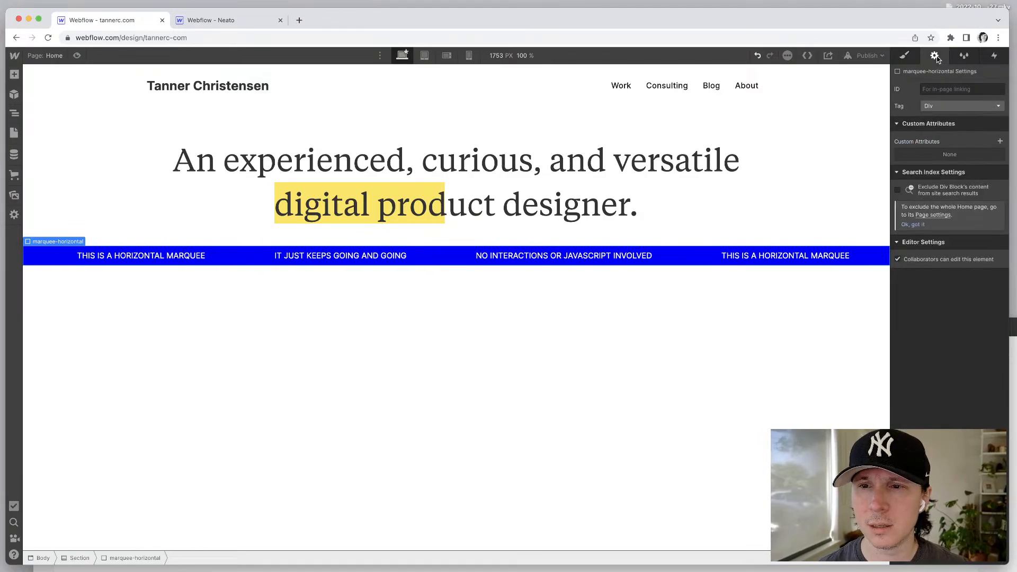
pyautogui.click(909, 56)
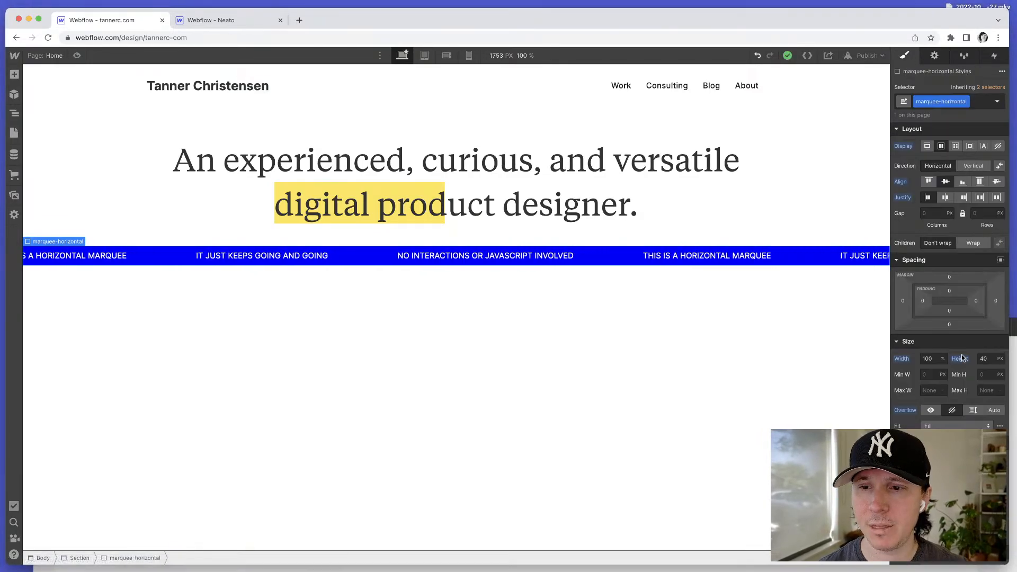
pyautogui.scroll(-10, 962, 357)
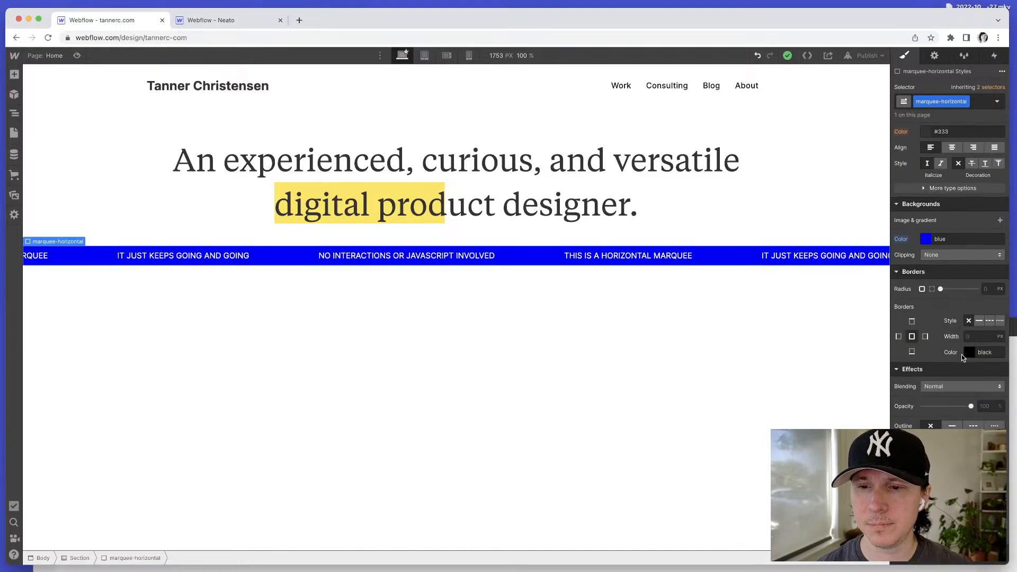
pyautogui.scroll(10, 962, 356)
pyautogui.click(993, 56)
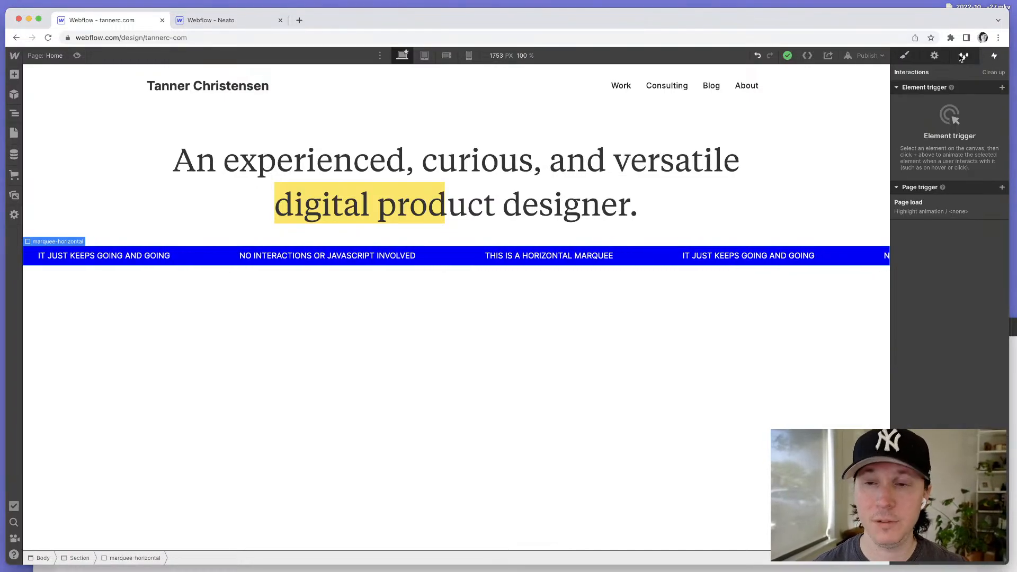
pyautogui.click(963, 56)
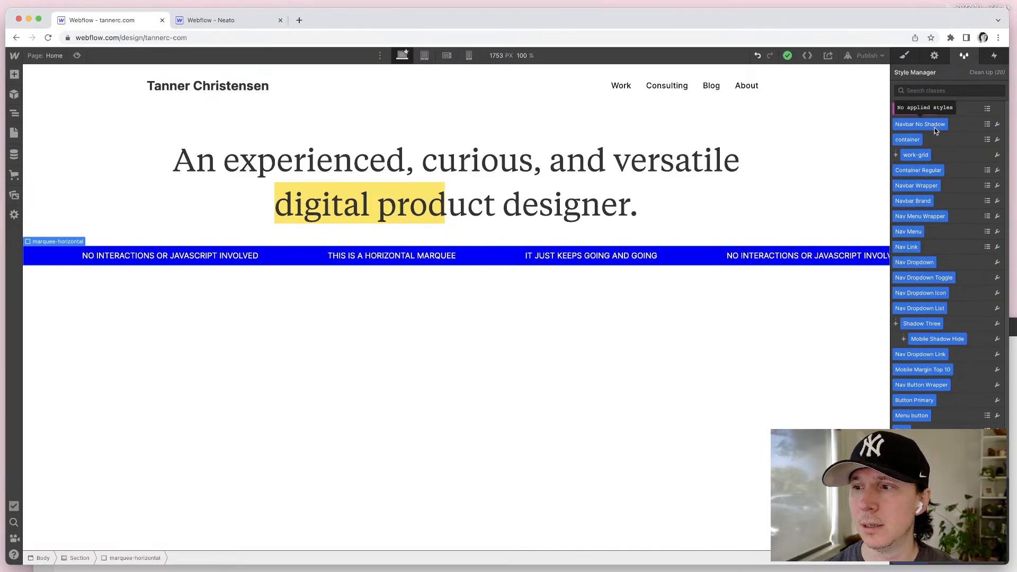
pyautogui.click(934, 55)
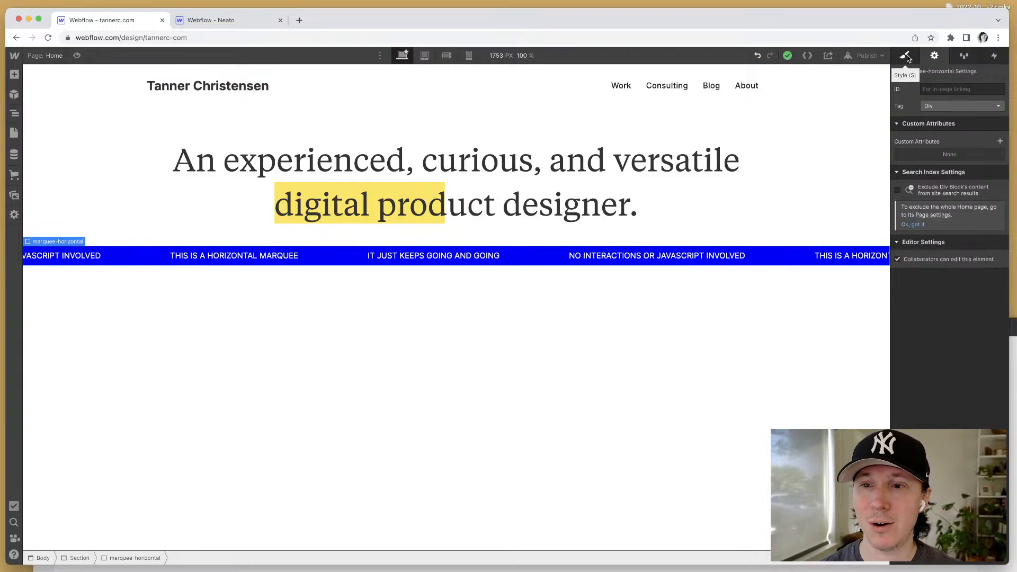
# Step: Set the marquee-horizontal element's background colour to black
pyautogui.click(906, 56)
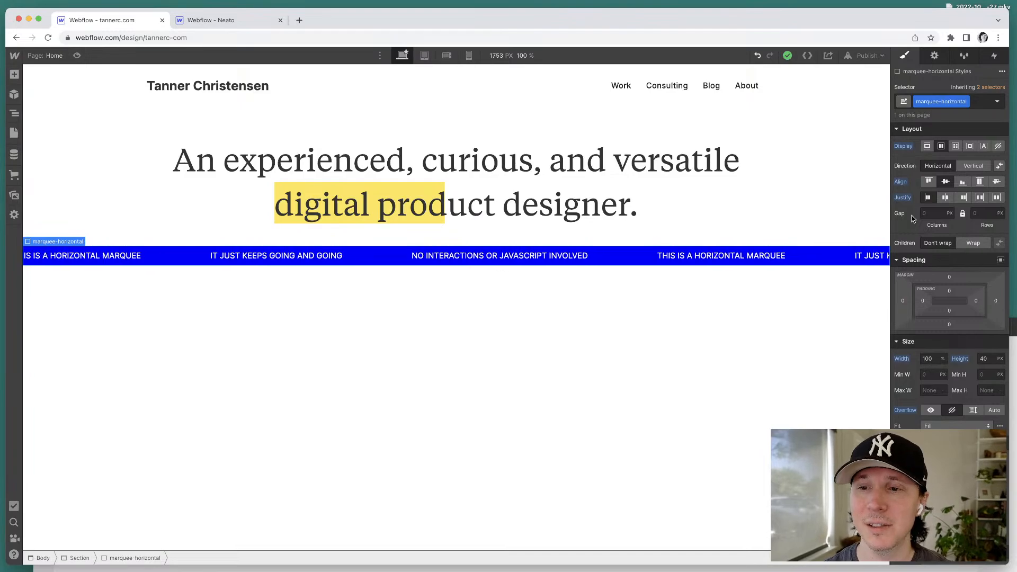
pyautogui.scroll(-10, 919, 264)
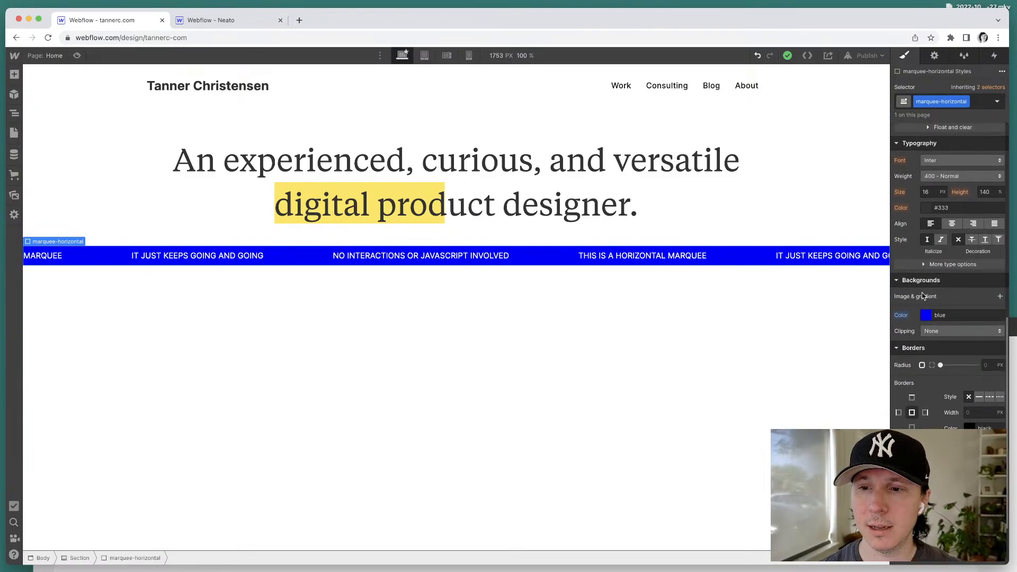
pyautogui.click(926, 315)
pyautogui.click(896, 406)
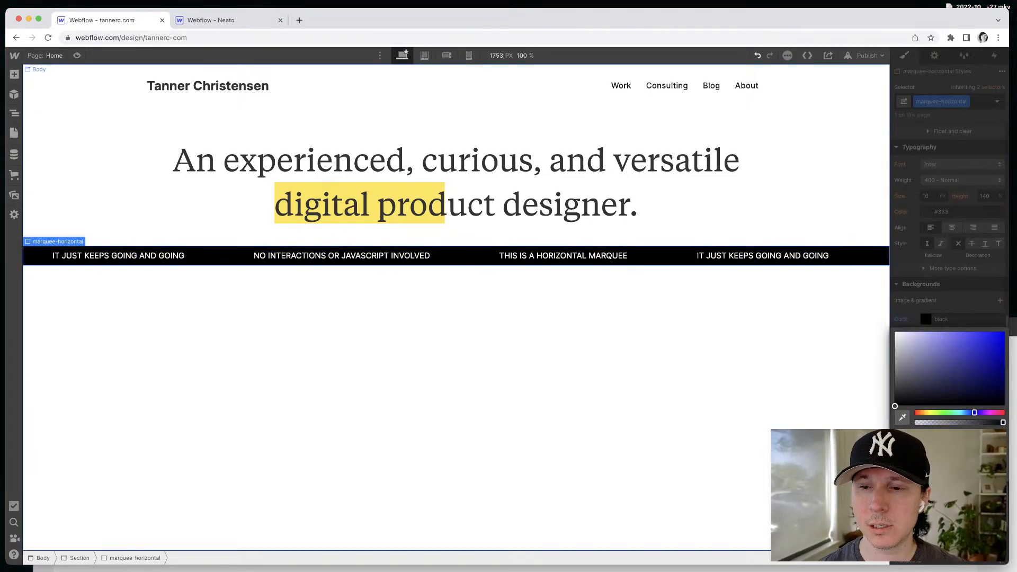
pyautogui.click(672, 472)
# Step: Switch to the Figma design, select the black banner frame and show the interface to inspect its properties
pyautogui.click(625, 568)
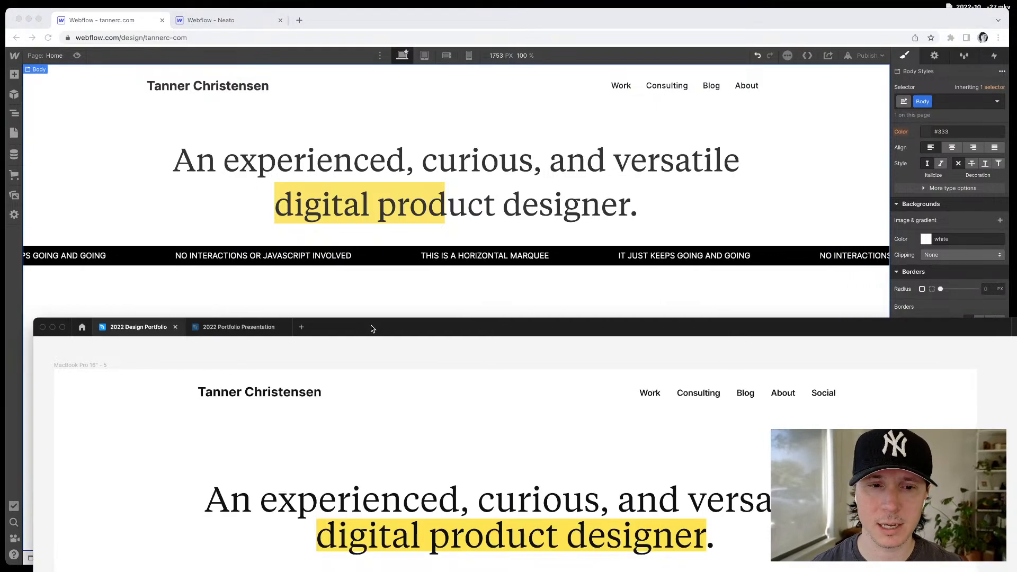
pyautogui.moveTo(371, 328); pyautogui.dragTo(352, 150)
pyautogui.click(239, 460)
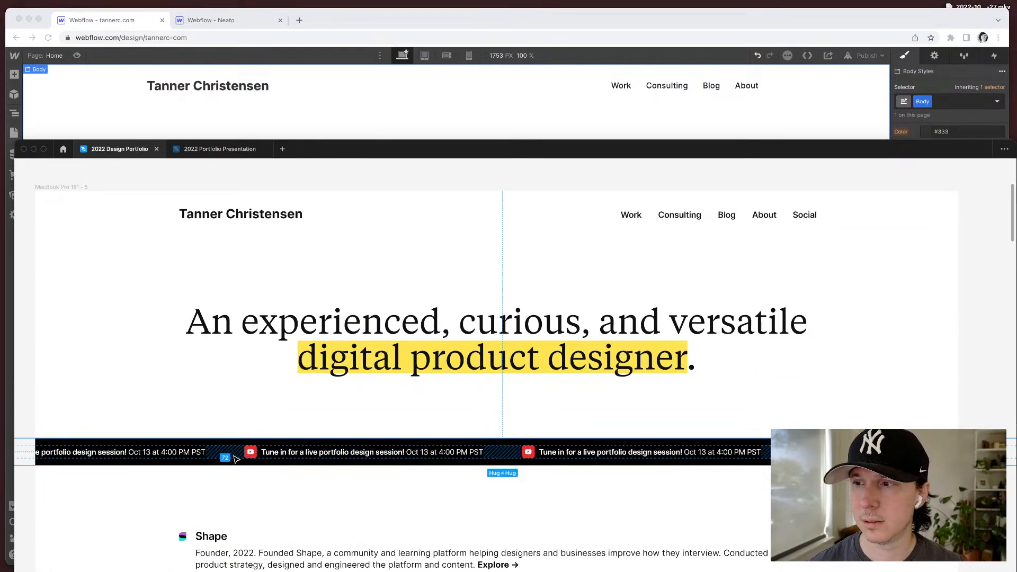
pyautogui.press('super+')
pyautogui.click(247, 449)
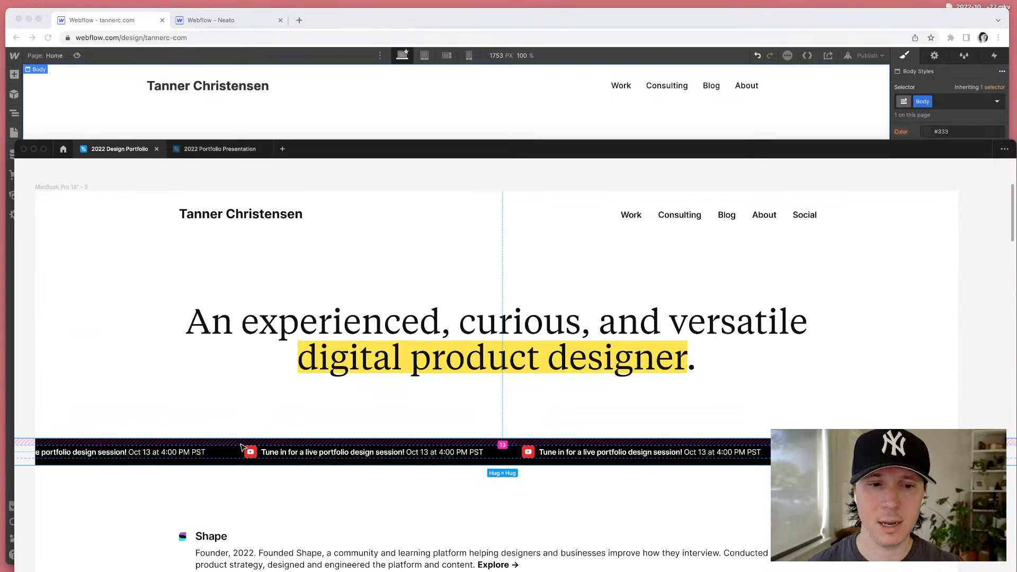
pyautogui.press('super+backslash')
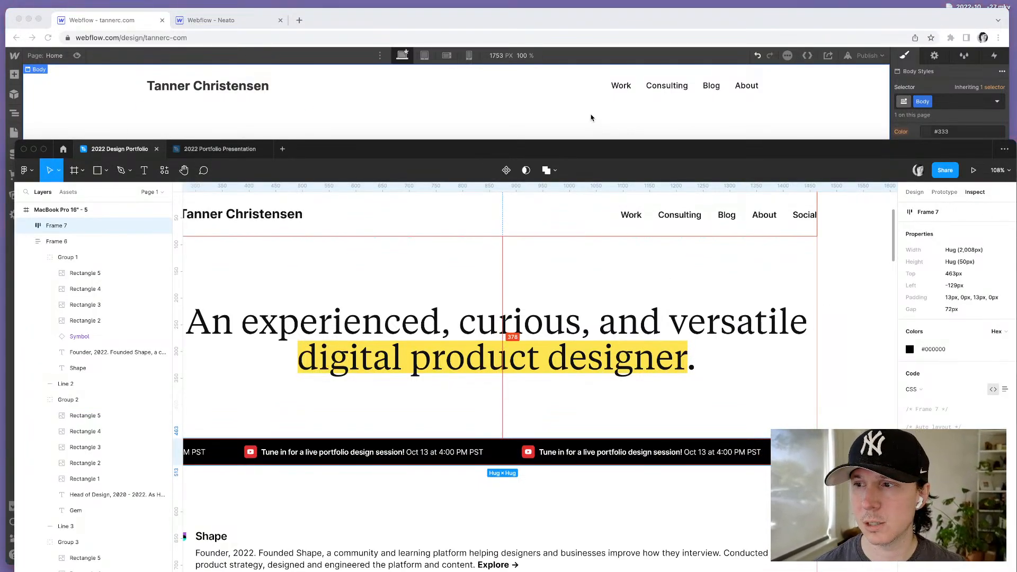
# Step: Review the original horizontal marquee and its structure on the Neato site, then return to the tannerc.com site in Webflow
pyautogui.click(539, 125)
pyautogui.click(225, 21)
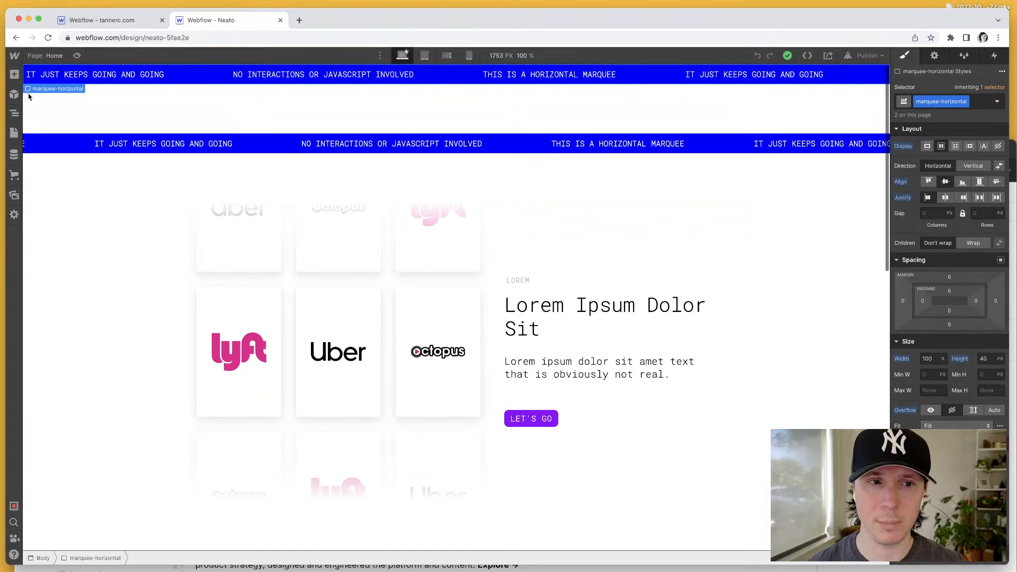
pyautogui.click(13, 115)
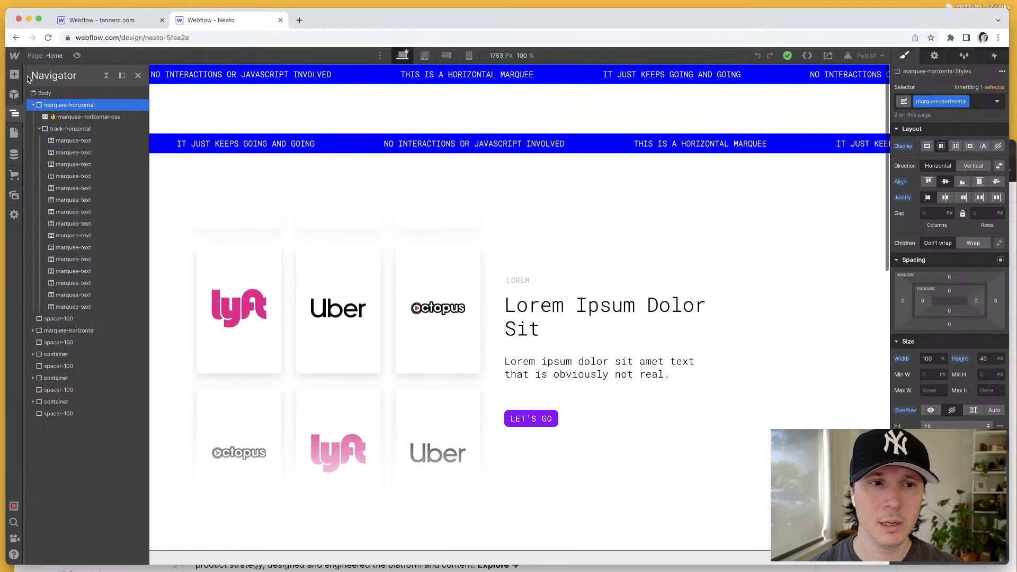
pyautogui.click(211, 100)
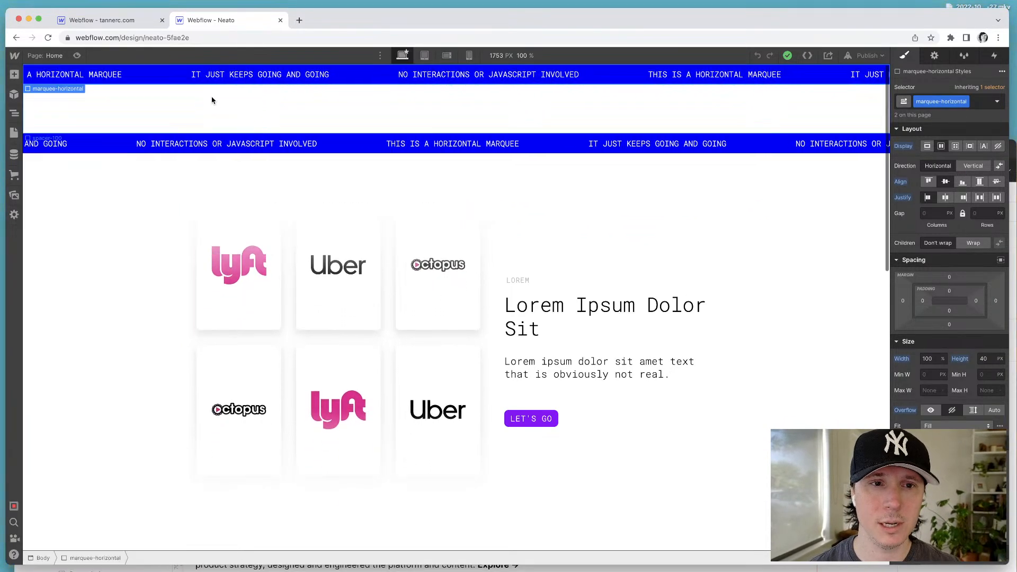
pyautogui.click(343, 79)
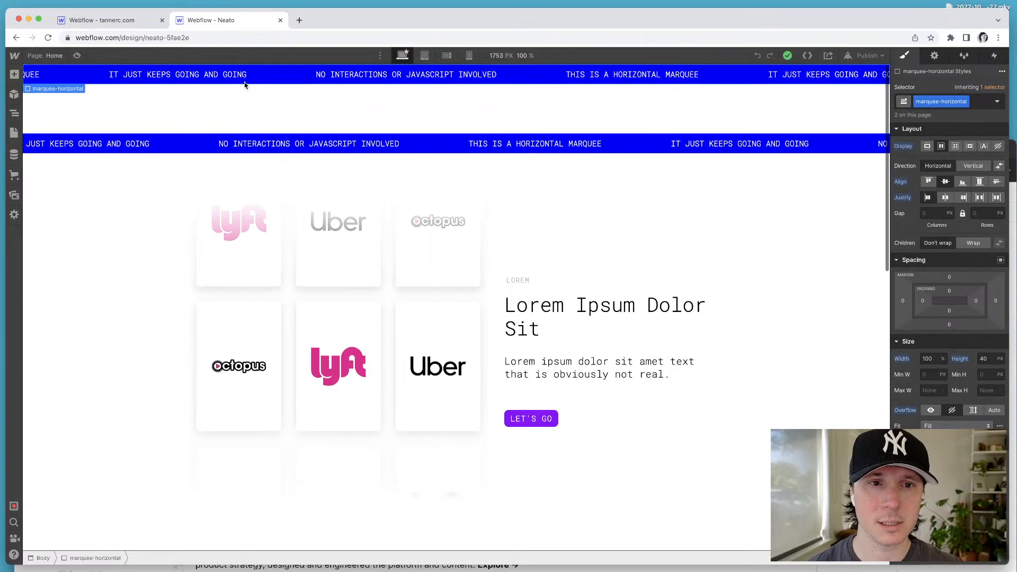
pyautogui.click(114, 20)
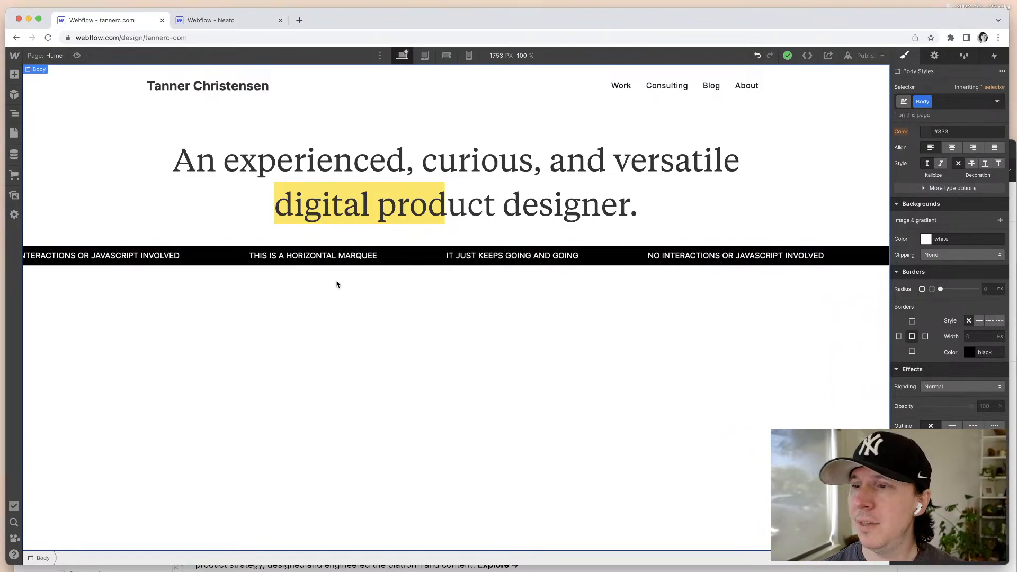
# Step: Switch to the Figma design and view the banner's repeated icon and live-session text for reference
pyautogui.press('super+Tab')
pyautogui.moveTo(397, 161); pyautogui.dragTo(389, 40)
pyautogui.click(259, 380)
pyautogui.hscroll(-1, 307, 354)
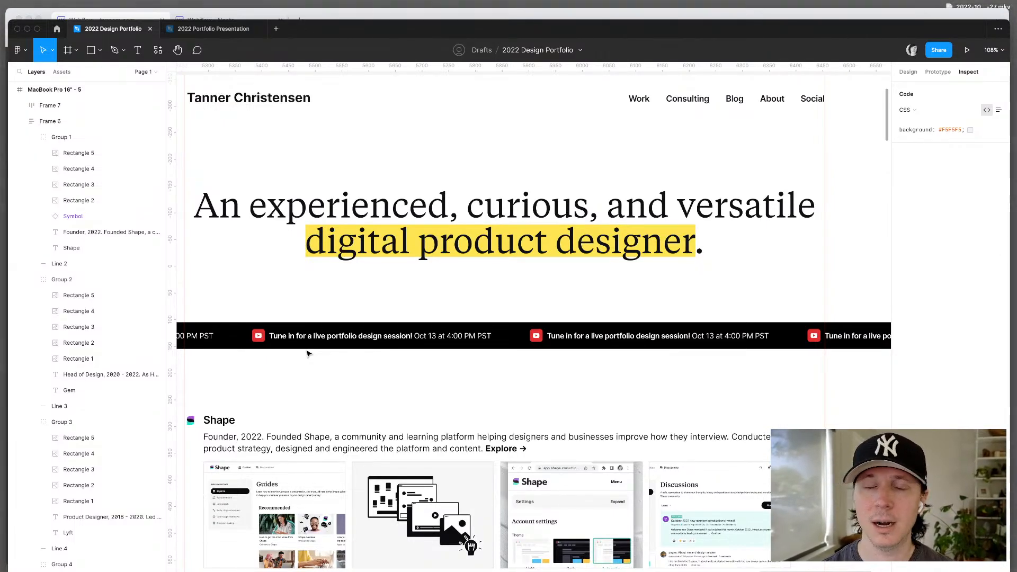
pyautogui.click(308, 354)
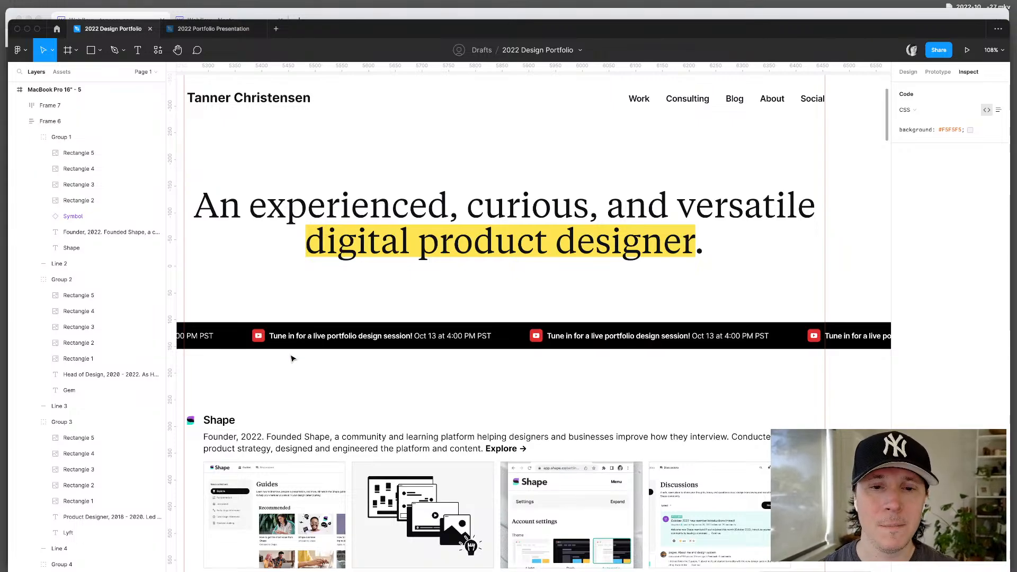
# Step: Return from the Figma banner to the Webflow page and inspect the marquee's individual text elements and their place in the page structure
pyautogui.hscroll(-1, 313, 350)
pyautogui.click(306, 353)
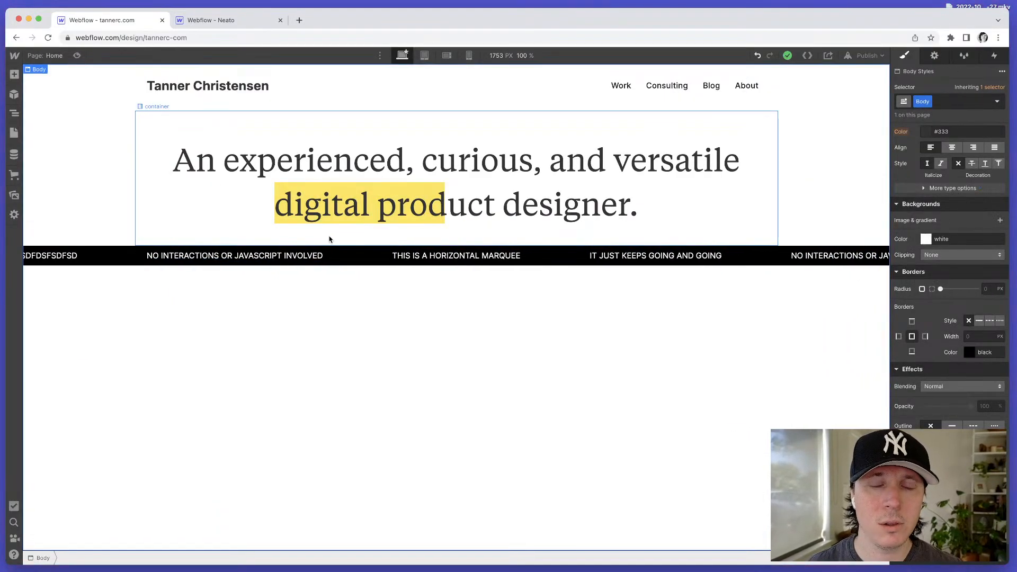
pyautogui.click(187, 258)
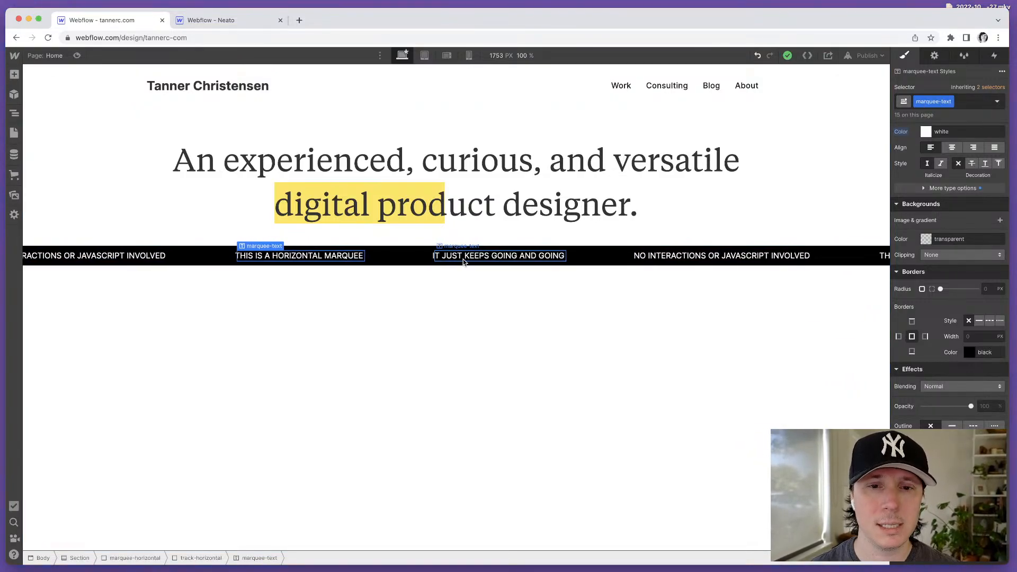
pyautogui.click(484, 259)
pyautogui.click(626, 258)
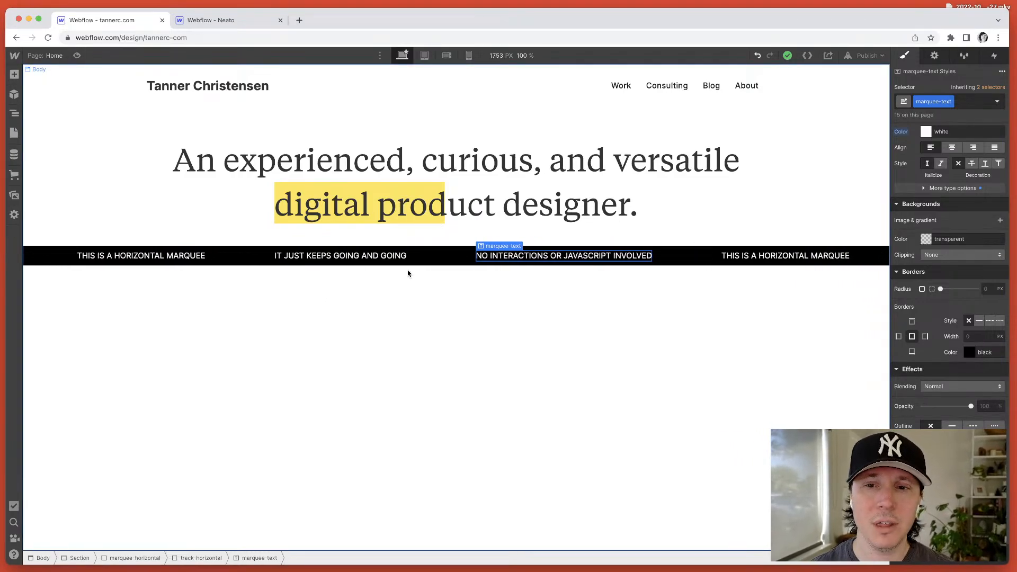
pyautogui.press('z')
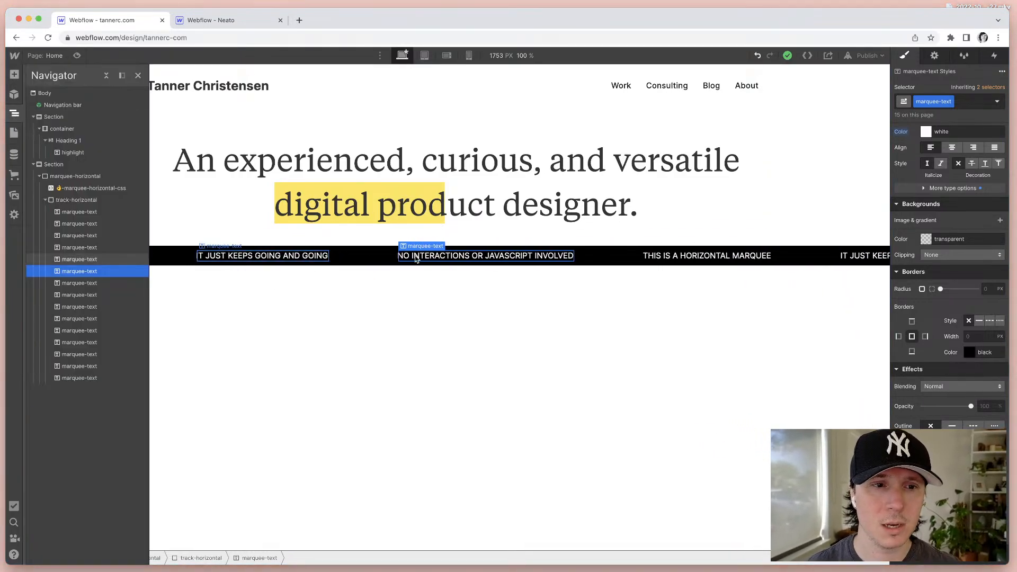
# Step: Check the track-horizontal, marquee-horizontal and marquee-horizontal-css elements for interactions that drive the scrolling
pyautogui.click(79, 201)
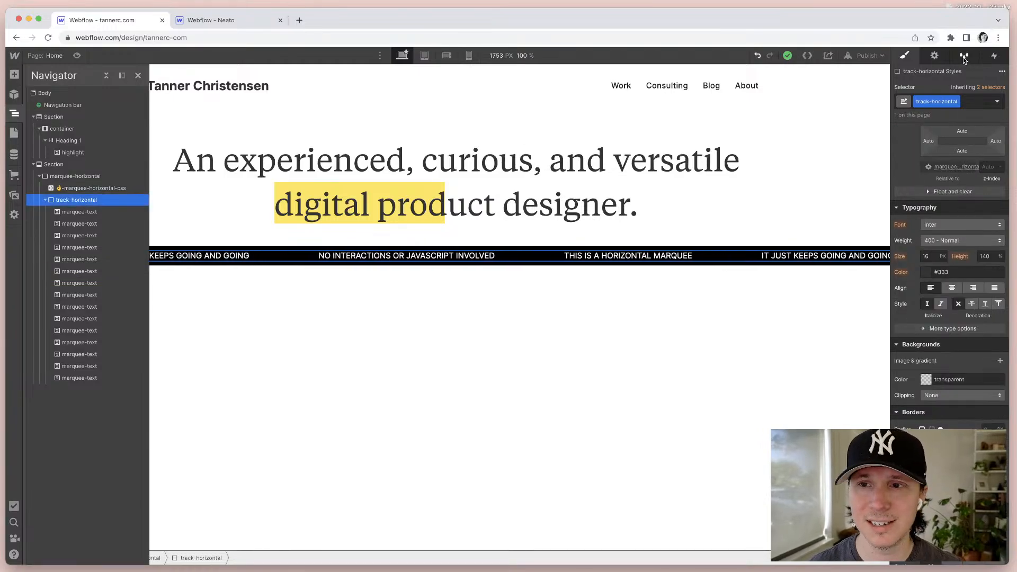
pyautogui.click(985, 58)
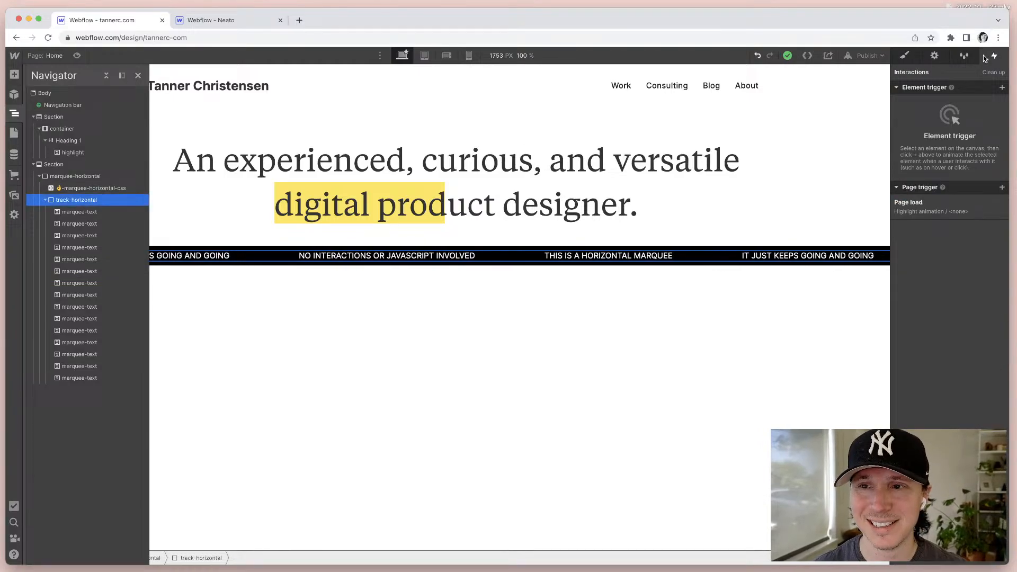
pyautogui.click(74, 189)
pyautogui.click(88, 181)
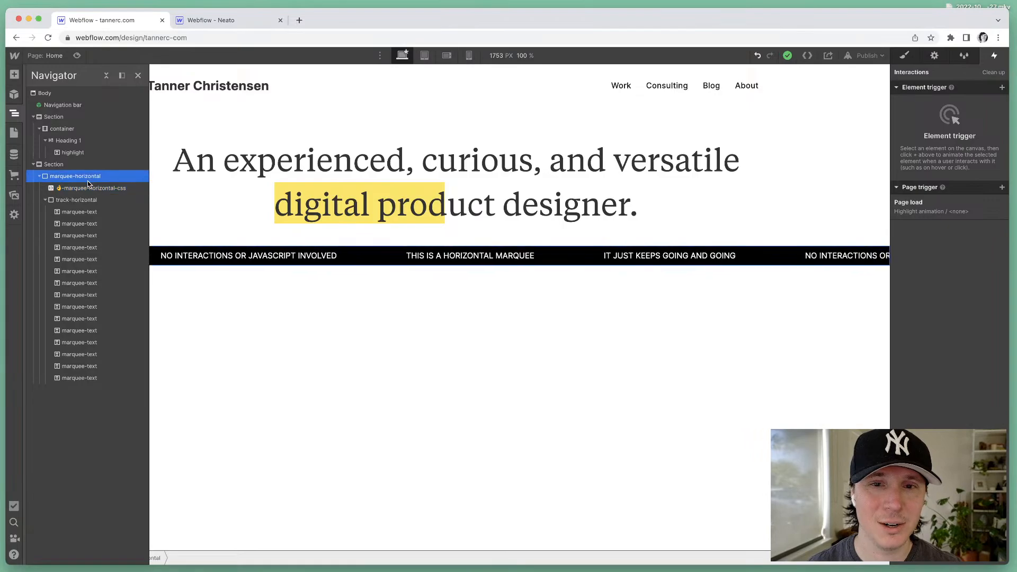
pyautogui.click(88, 189)
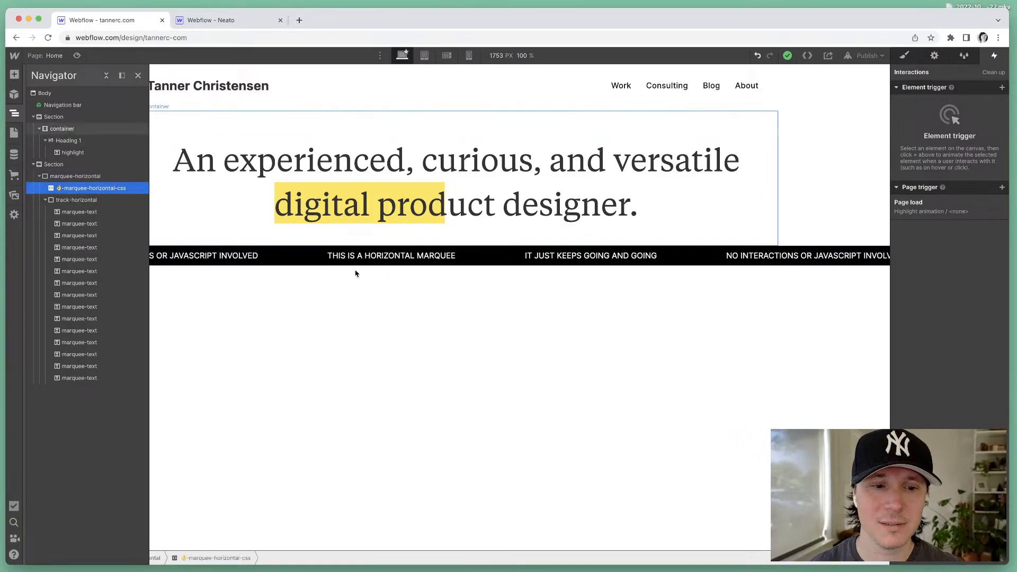
# Step: Examine the marquee-horizontal-css embed's styles, interactions and element settings for the marquee's animation controls, then deselect it
pyautogui.click(908, 55)
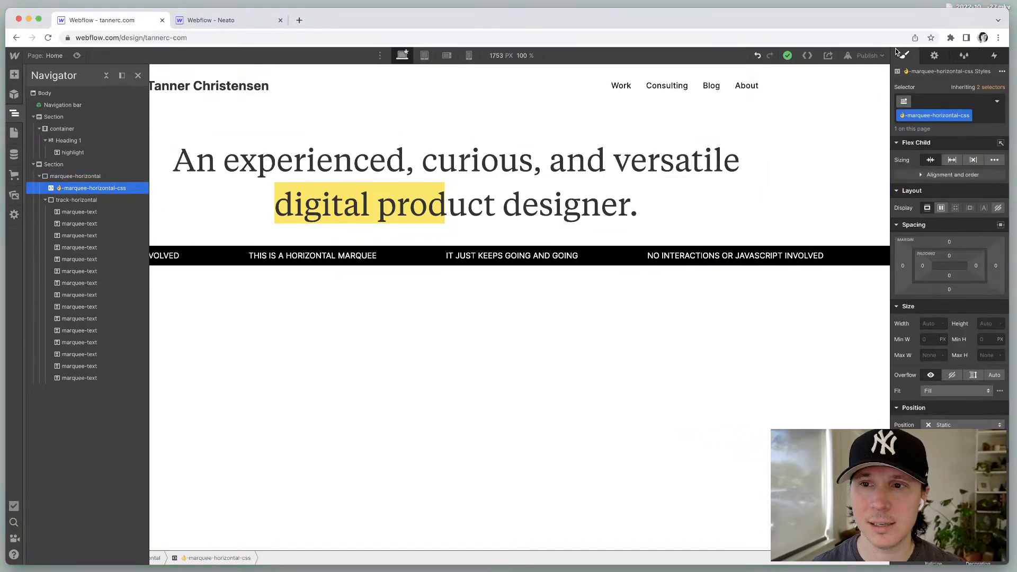
pyautogui.scroll(-10, 939, 244)
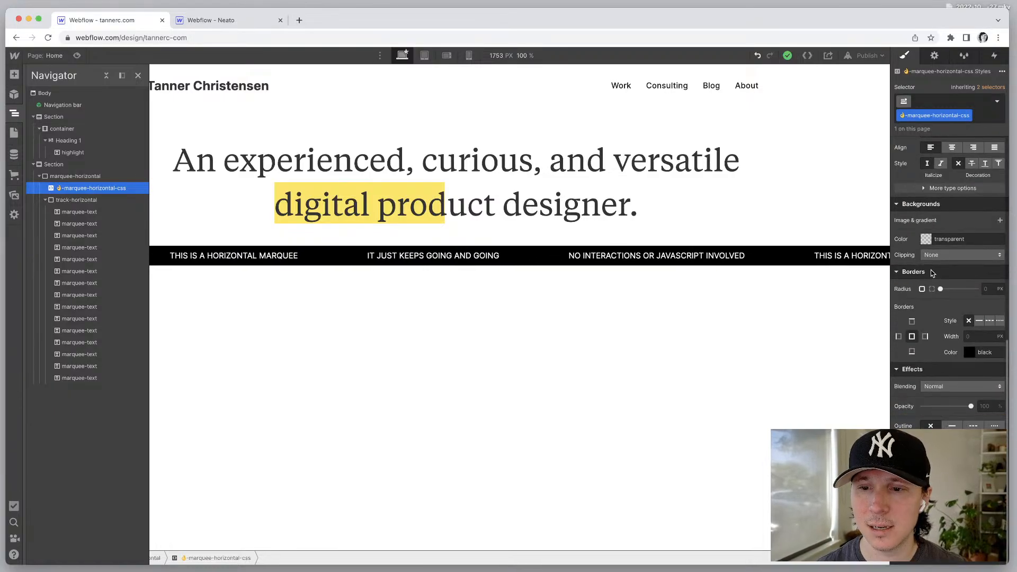
pyautogui.scroll(3, 933, 274)
pyautogui.scroll(-3, 933, 274)
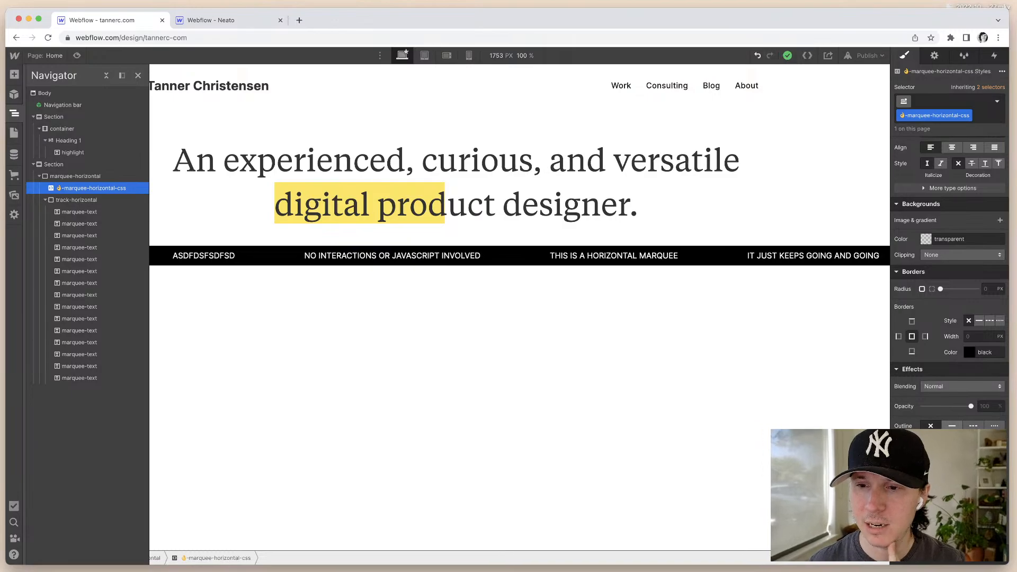
pyautogui.scroll(10, 946, 399)
pyautogui.click(967, 55)
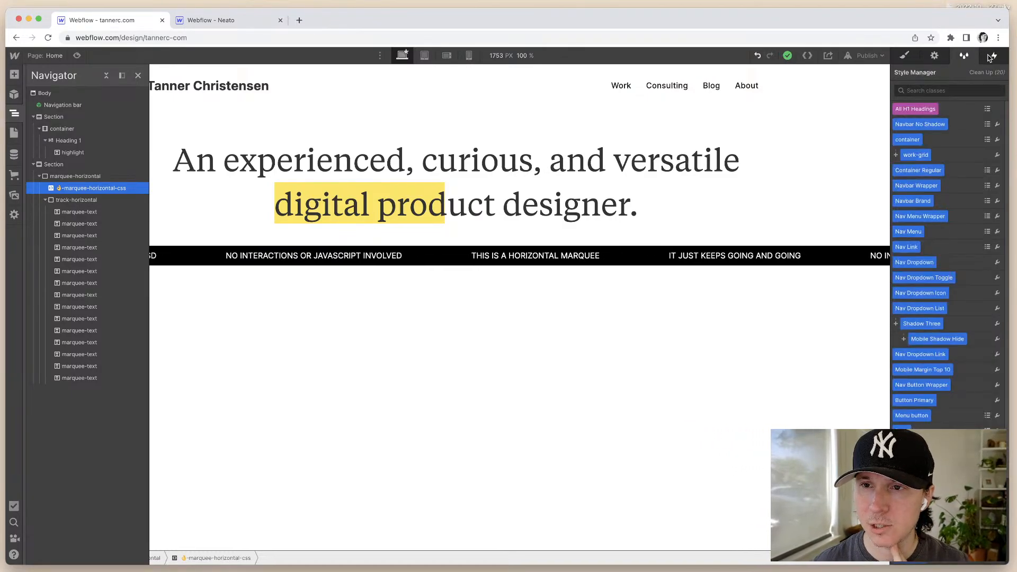
pyautogui.click(995, 56)
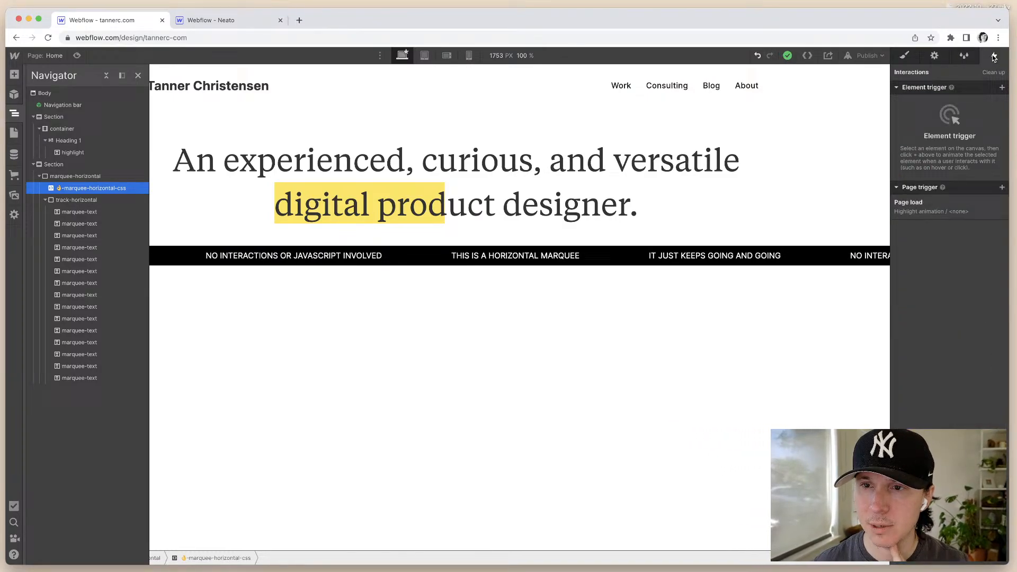
pyautogui.click(934, 55)
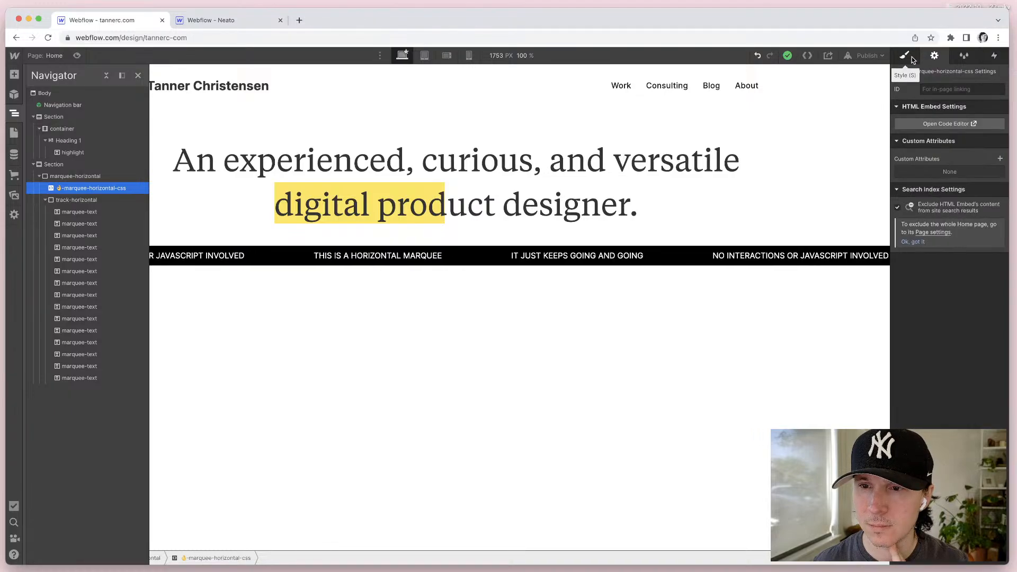
pyautogui.click(912, 56)
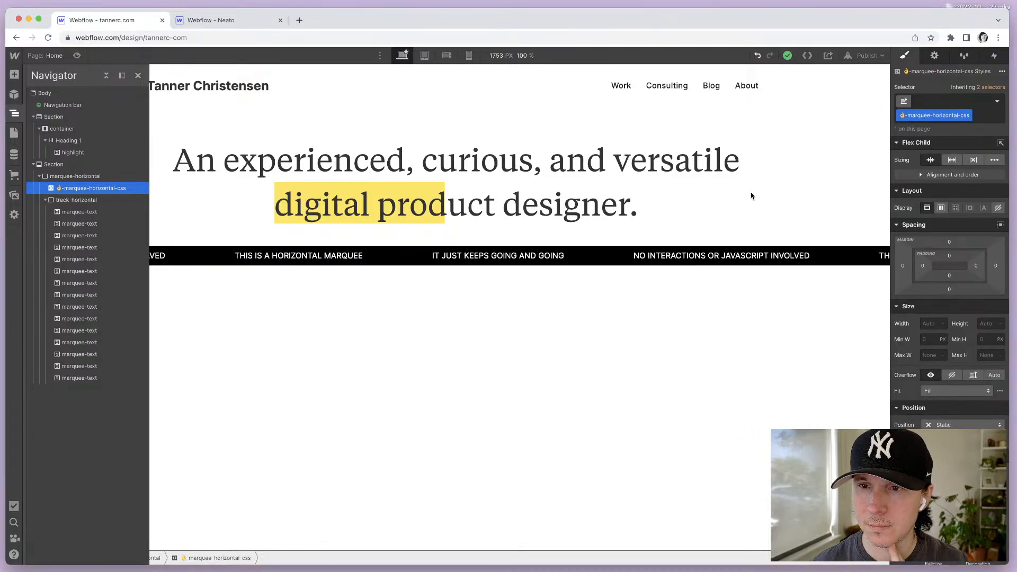
pyautogui.click(446, 355)
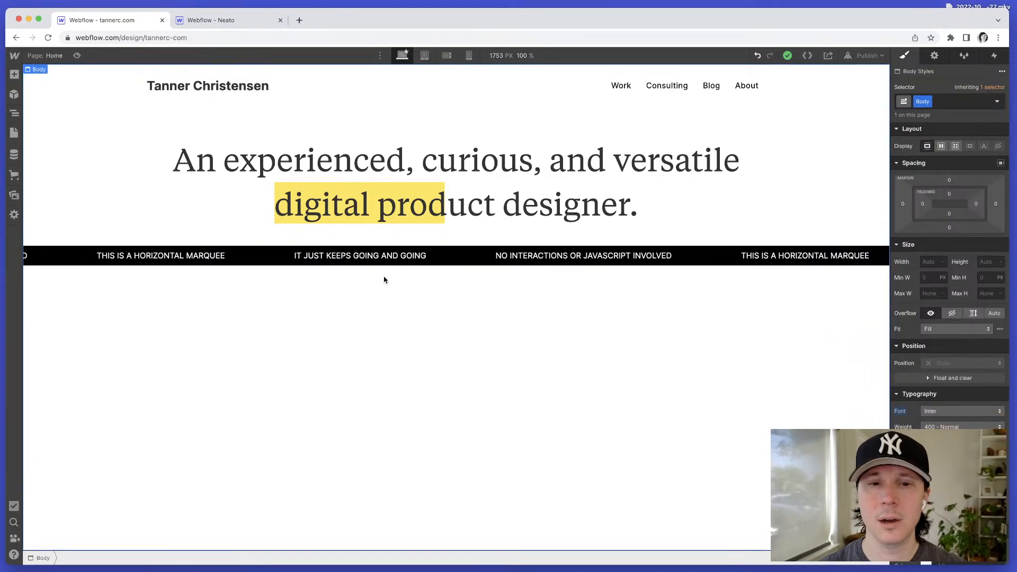
# Step: Duplicate the "It just keeps going and going" text several times and the first marquee-text element once
pyautogui.click(318, 259)
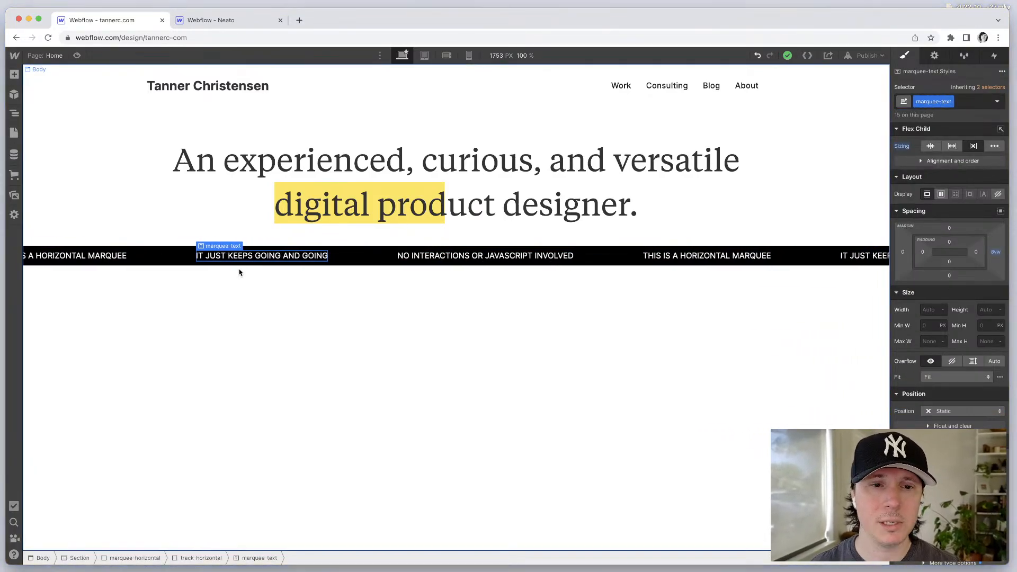
pyautogui.press('super+d')
pyautogui.press('super+d')
pyautogui.press('super+d')
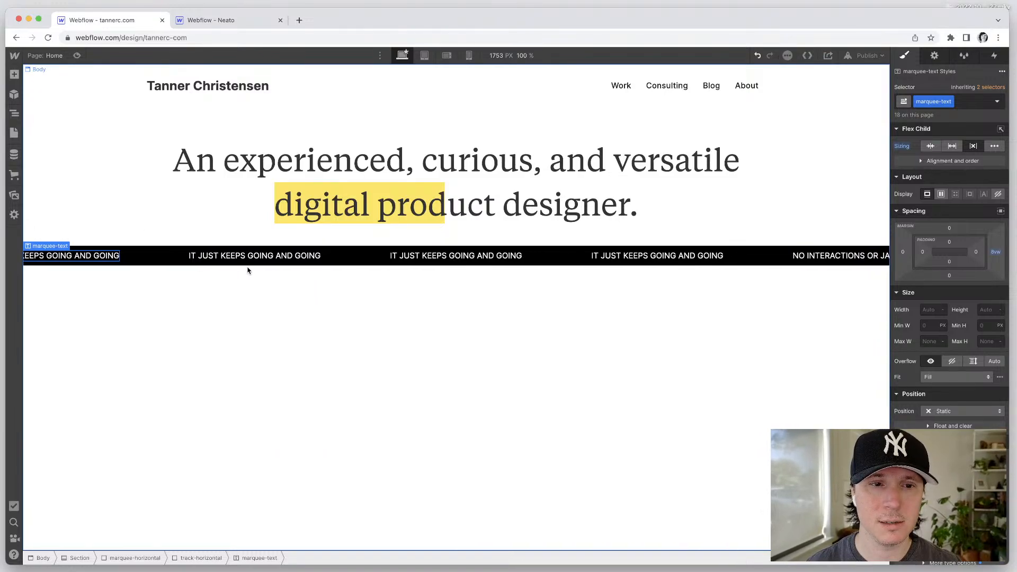
pyautogui.click(13, 113)
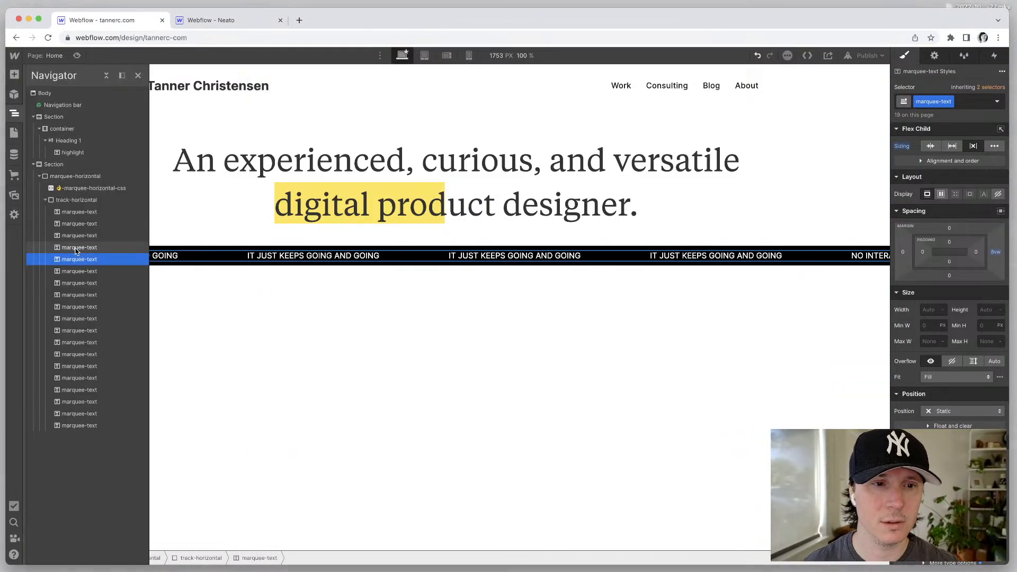
pyautogui.click(86, 213)
pyautogui.press('super+d')
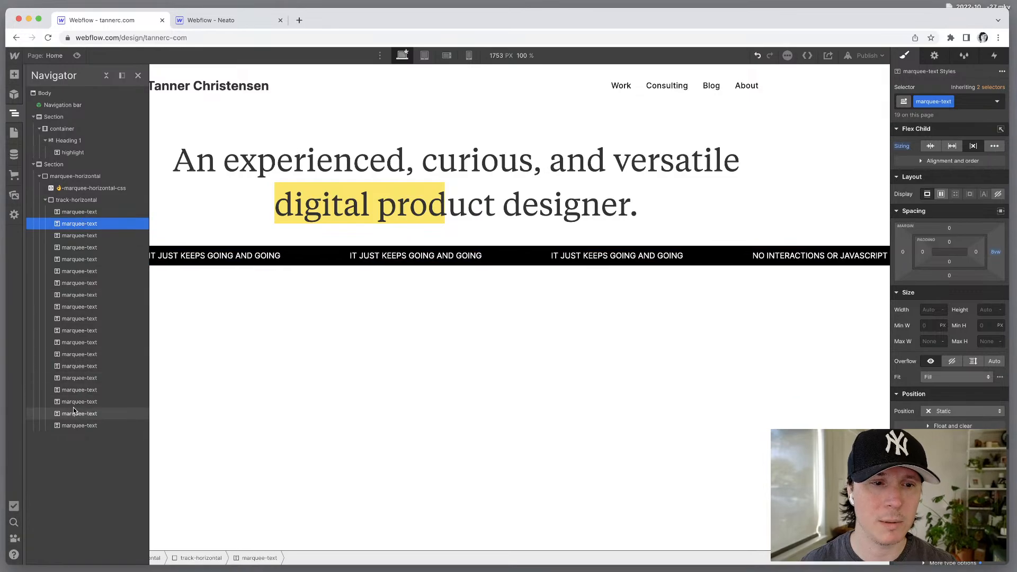
# Step: Delete the marquee-text elements from the last one upward, leaving only the first inside track-horizontal
pyautogui.click(78, 426)
pyautogui.press('Delete')
pyautogui.press('Delete')
pyautogui.press('Delete')
pyautogui.press('Delete')
pyautogui.press('Delete')
pyautogui.press('Delete')
pyautogui.press('Delete')
pyautogui.press('Delete')
pyautogui.press('Delete')
pyautogui.press('Delete')
pyautogui.press('Delete')
pyautogui.press('Delete')
pyautogui.press('Delete')
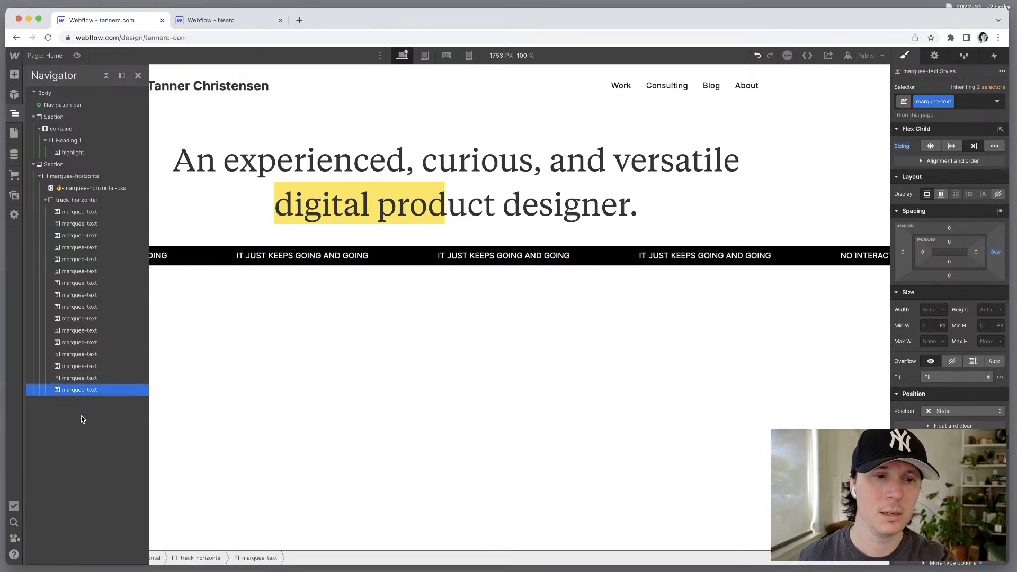
pyautogui.press('Delete')
pyautogui.press('Delete')
pyautogui.press('Delete')
pyautogui.press('Delete')
pyautogui.press('Delete')
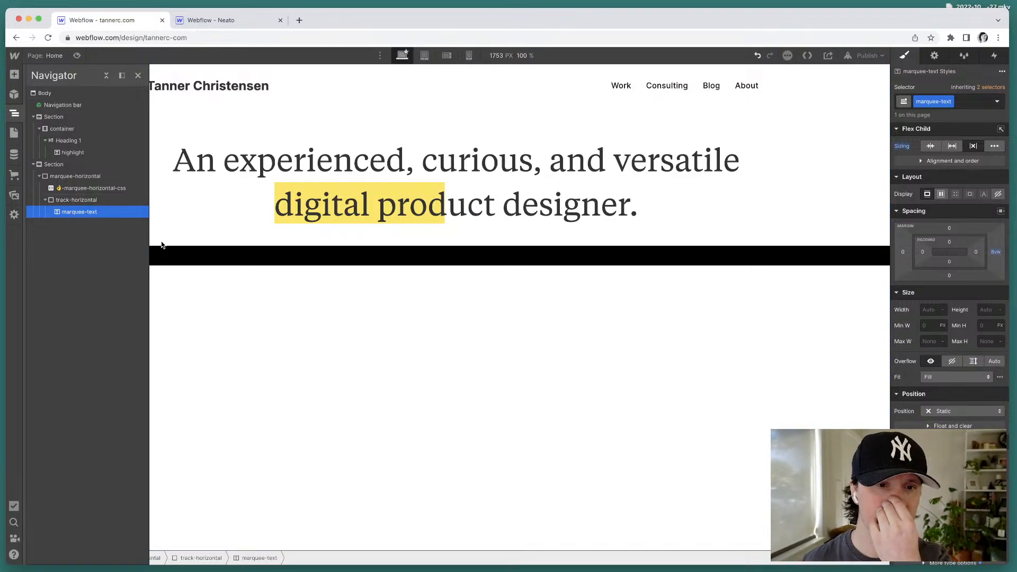
pyautogui.click(234, 297)
pyautogui.hscroll(-3, 234, 297)
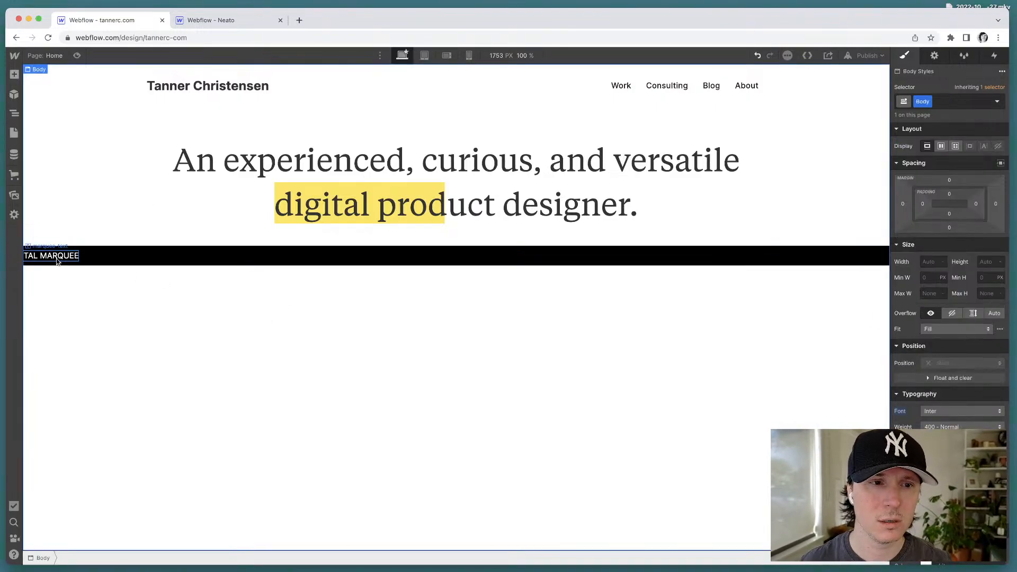
# Step: Create a symbol named "Ticker tape text" from the remaining marquee-text element
pyautogui.click(40, 256)
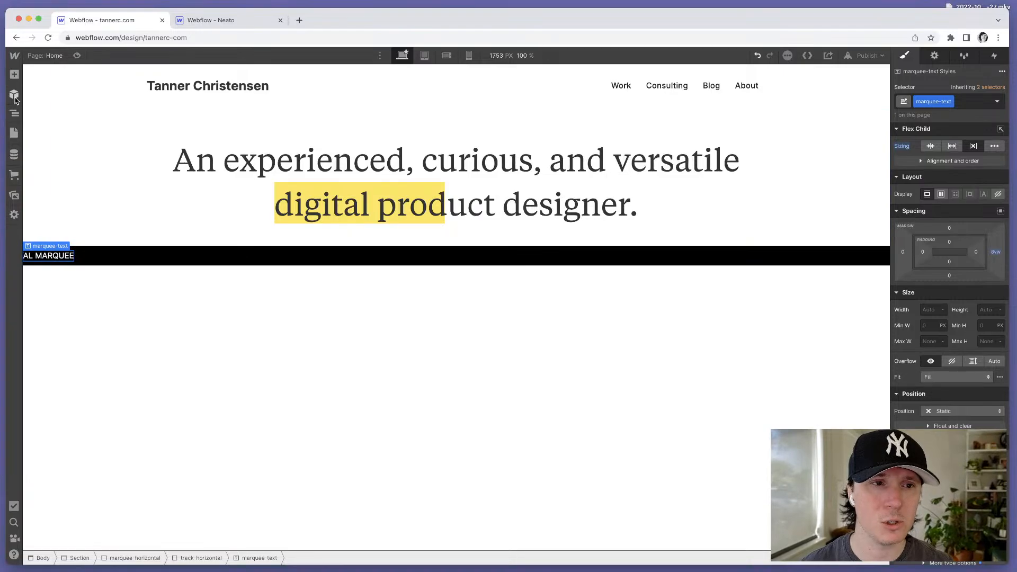
pyautogui.click(14, 98)
pyautogui.click(15, 113)
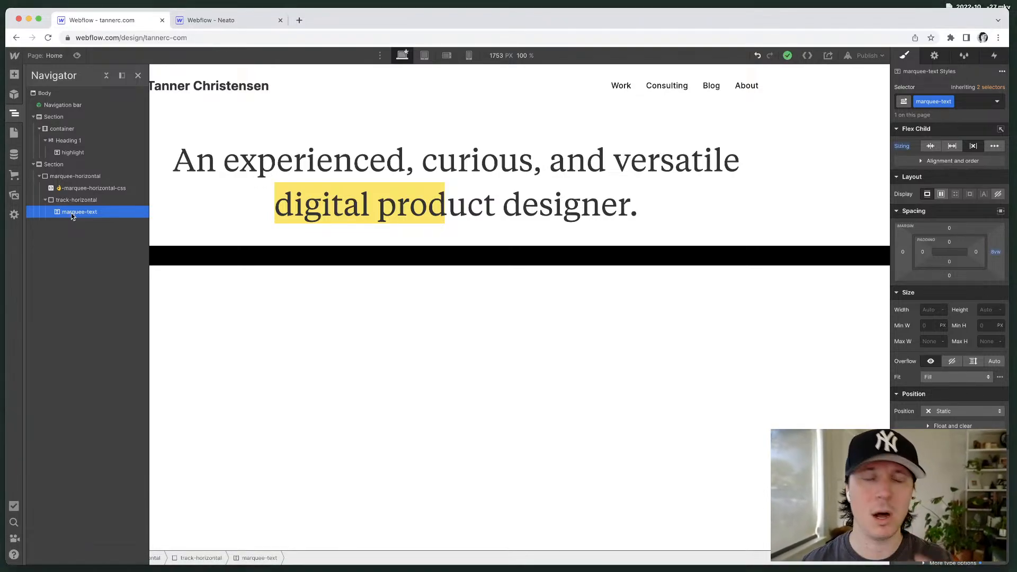
pyautogui.rightClick(81, 214)
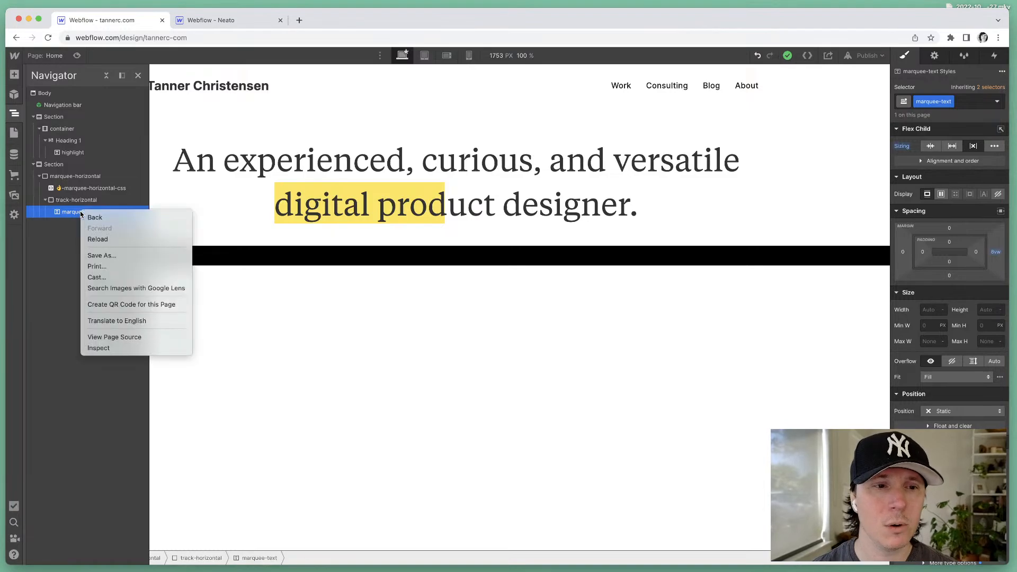
pyautogui.click(65, 213)
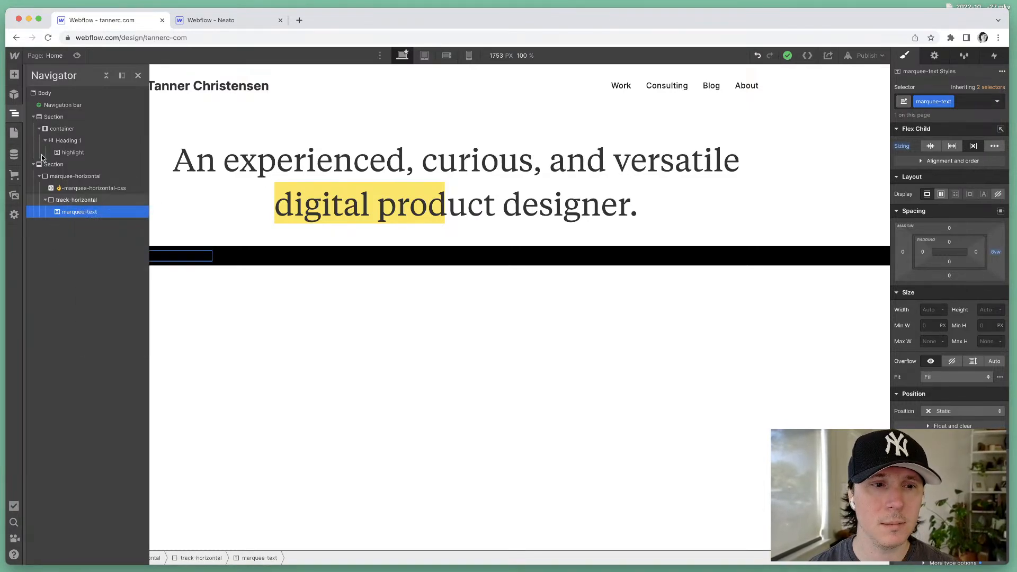
pyautogui.click(12, 114)
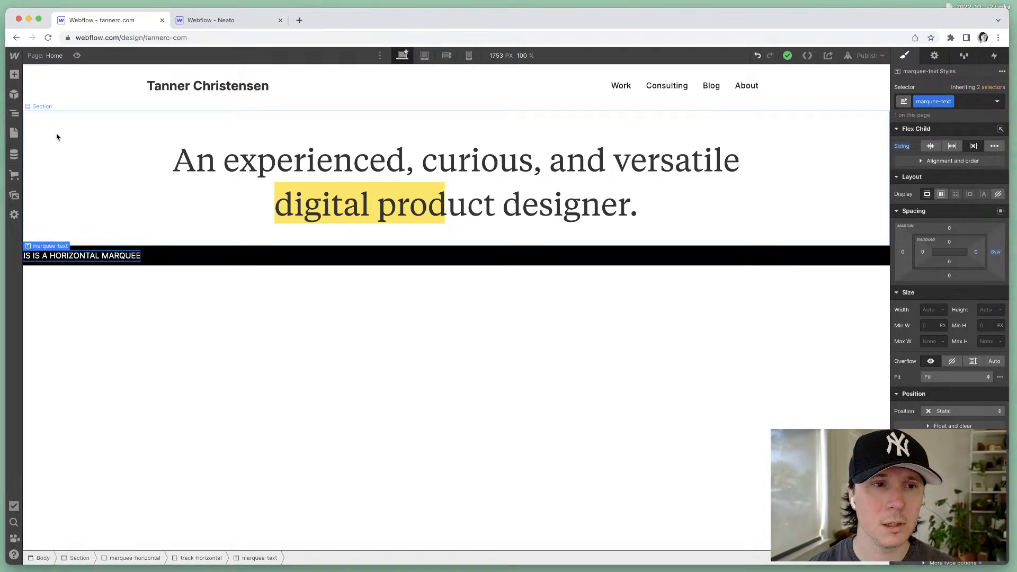
pyautogui.rightClick(76, 259)
pyautogui.click(117, 432)
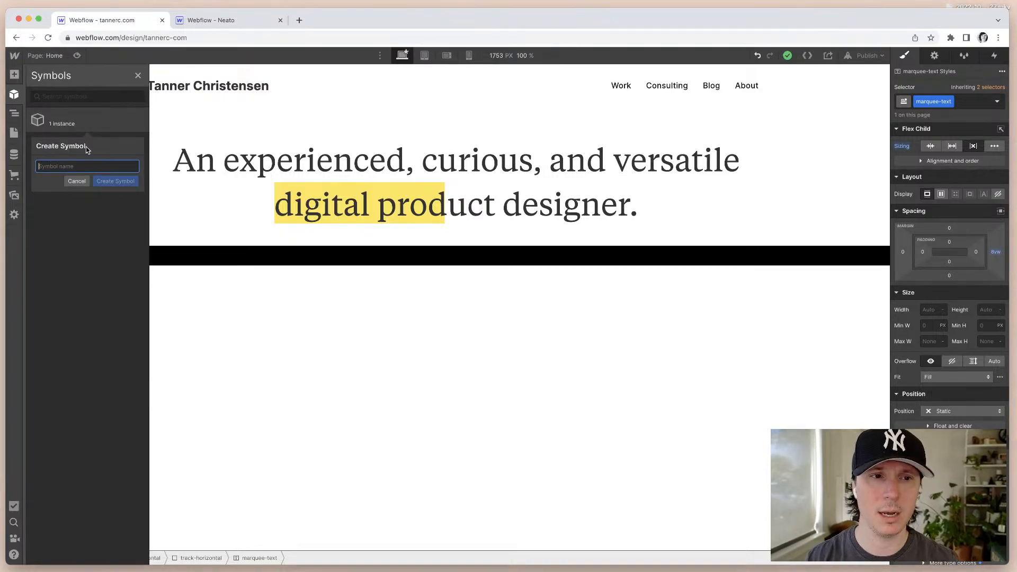
pyautogui.write('Ticker')
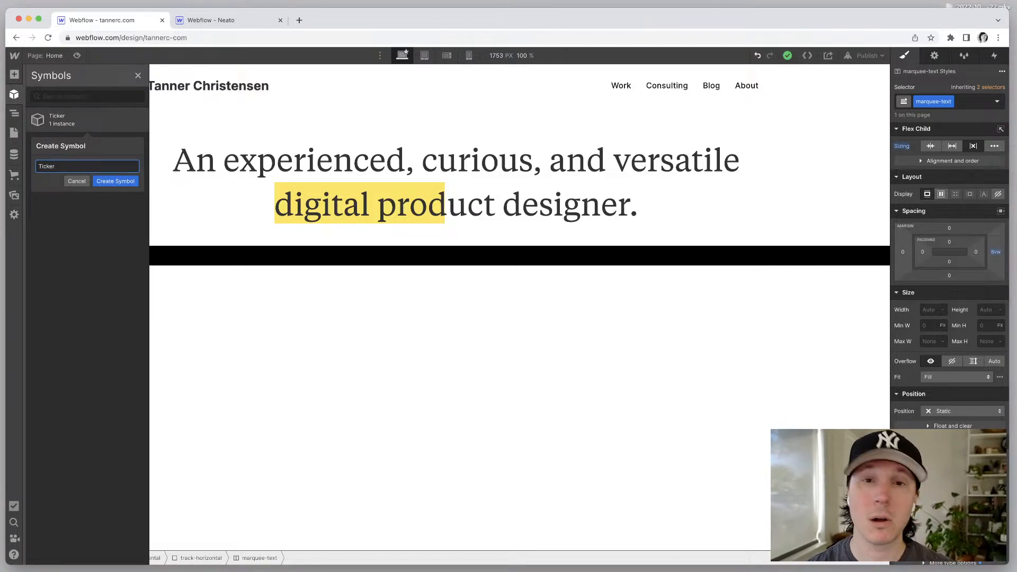
pyautogui.write(' tape text')
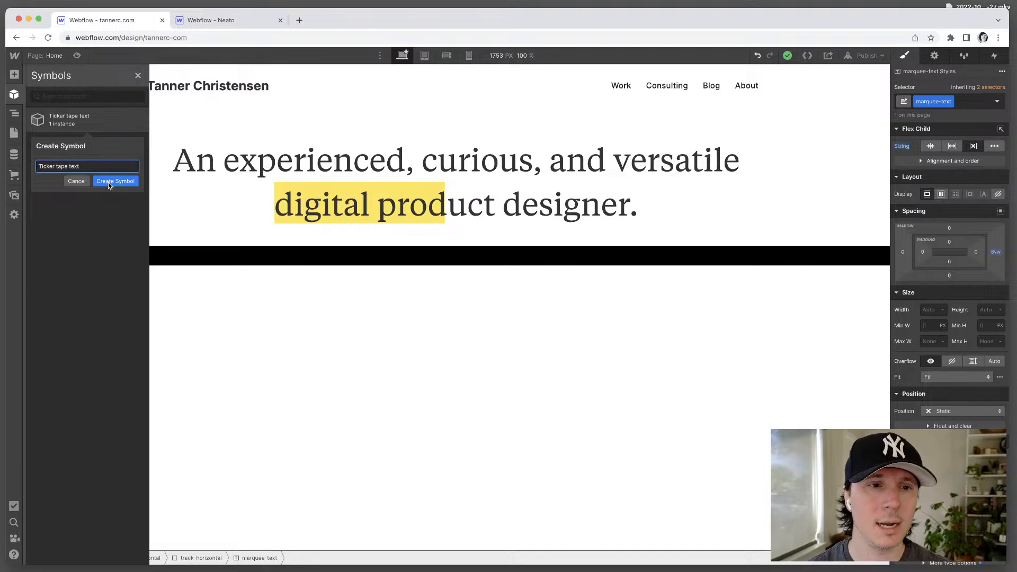
pyautogui.click(108, 183)
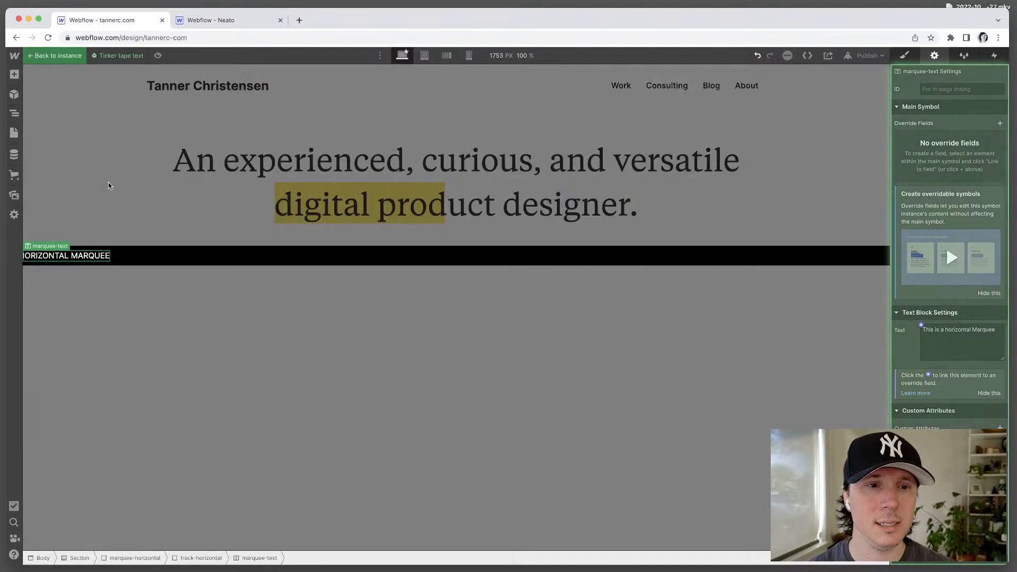
# Step: Replace the Ticker tape text symbol's wording with "It going", leave symbol editing and show the page's element structure
pyautogui.doubleClick(80, 258)
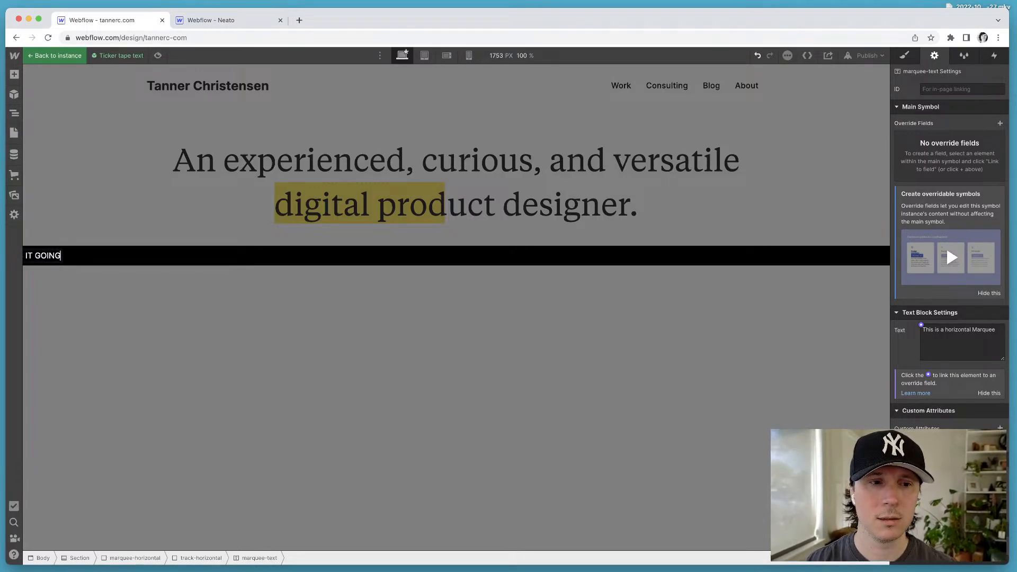
pyautogui.click(177, 343)
pyautogui.click(14, 96)
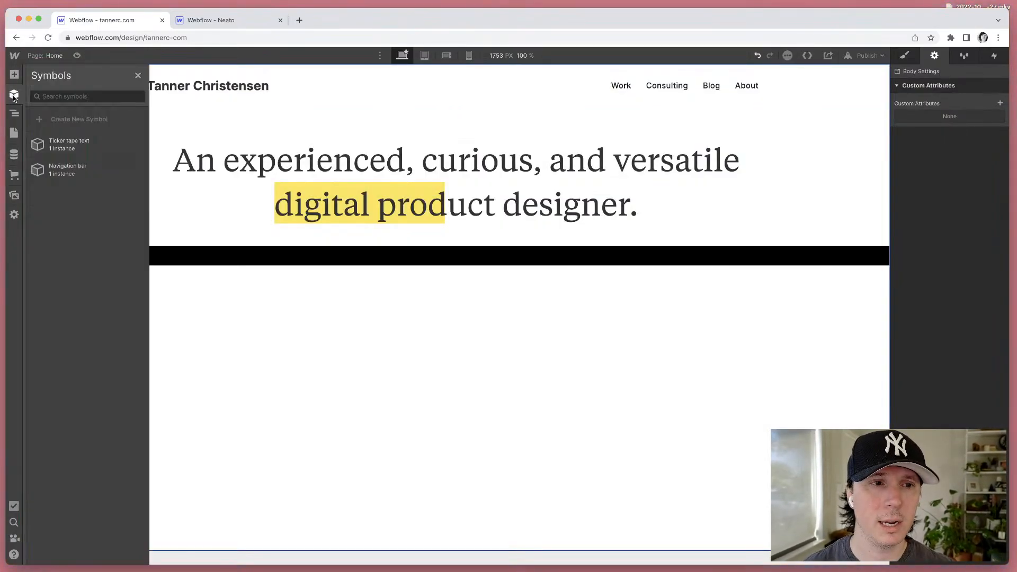
pyautogui.click(14, 113)
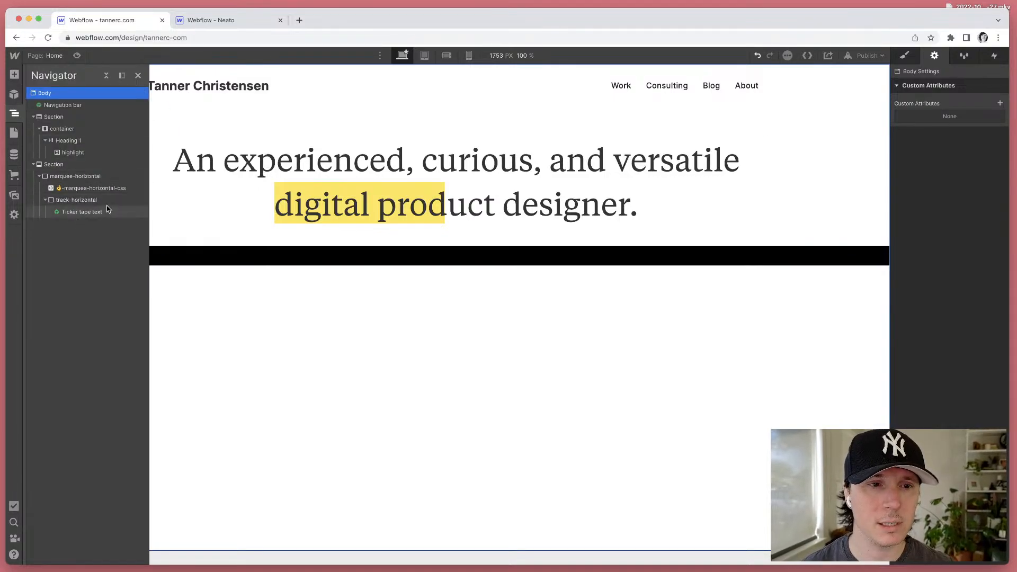
# Step: Duplicate the Ticker tape text symbol ten times inside track-horizontal, dismissing the accidental browser bookmark
pyautogui.click(89, 211)
pyautogui.press('super+d')
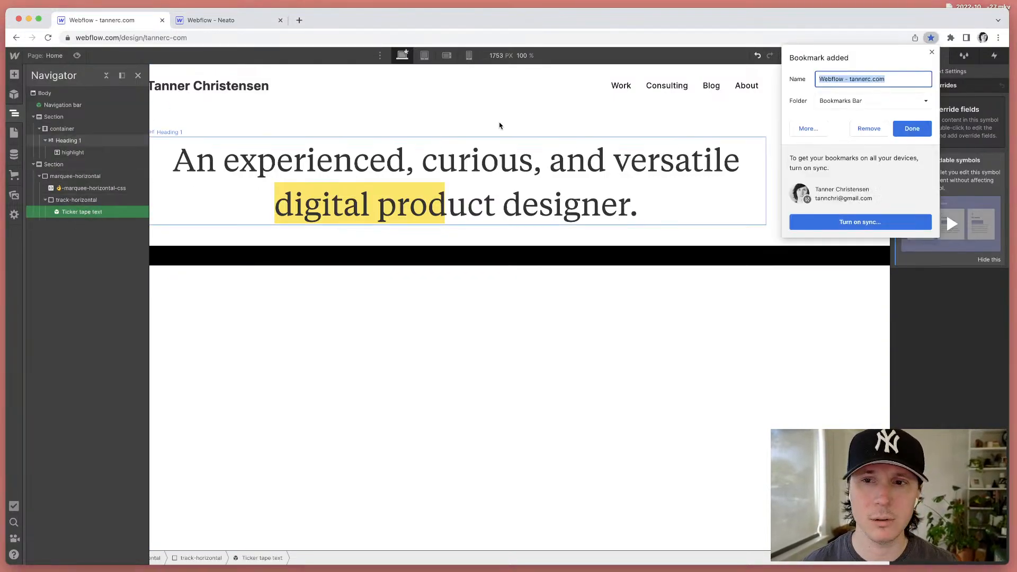
pyautogui.click(860, 123)
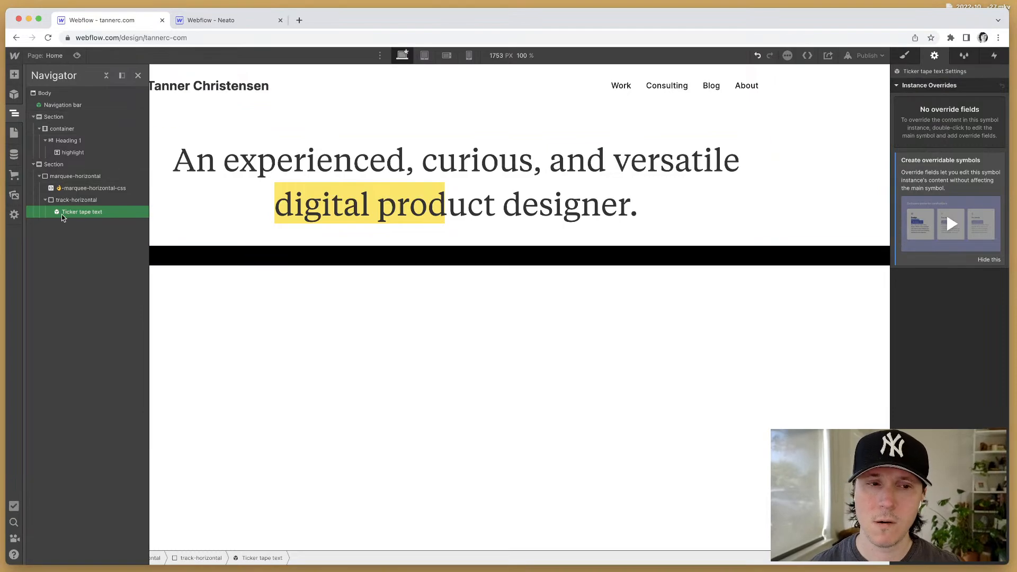
pyautogui.press('super+d')
pyautogui.press('super+d')
pyautogui.press('super+d')
pyautogui.press('super+d')
pyautogui.press('super+d')
pyautogui.press('super+d')
pyautogui.press('super+d')
pyautogui.press('super+d')
pyautogui.press('super+d')
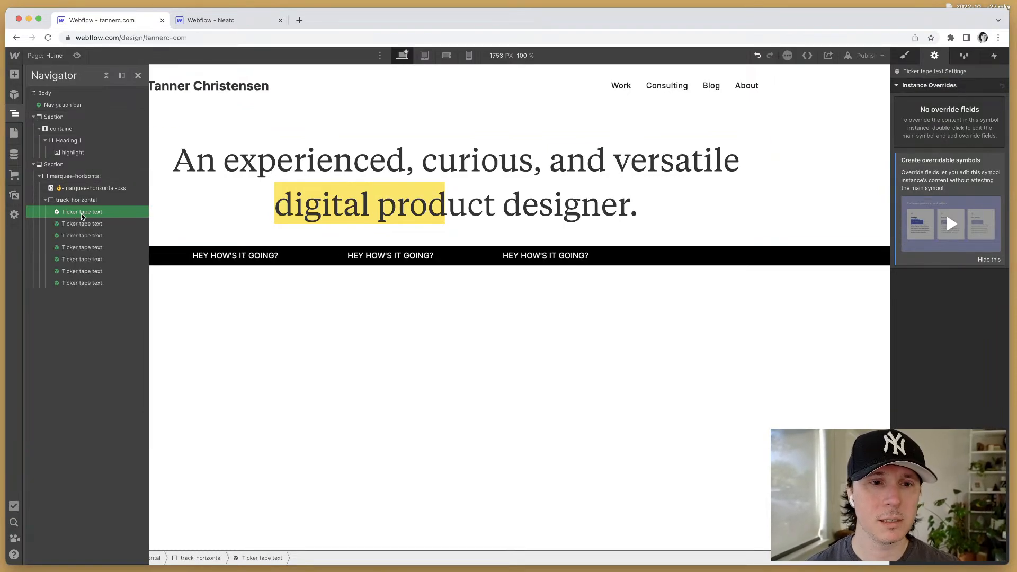
# Step: Insert the test text "dsfdsfsdfds" into the Ticker tape text symbol's wording and leave symbol editing
pyautogui.click(269, 324)
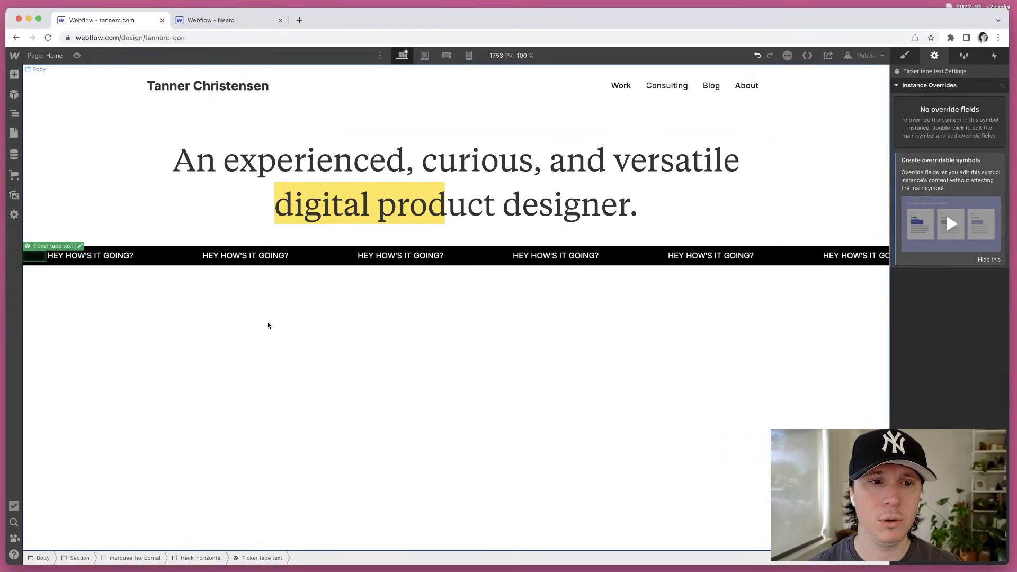
pyautogui.doubleClick(211, 255)
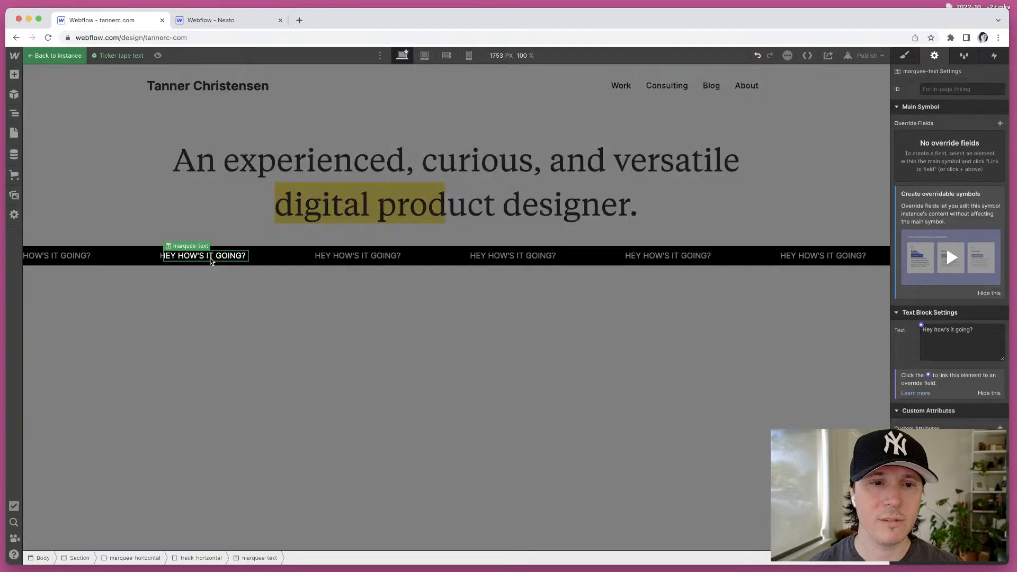
pyautogui.write('dsfdsfsdfds')
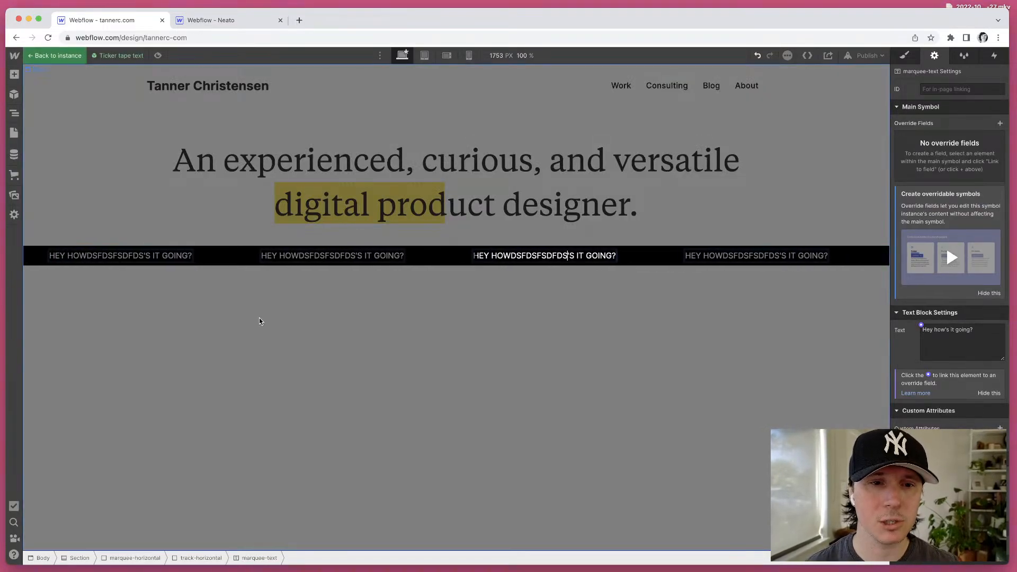
pyautogui.click(259, 319)
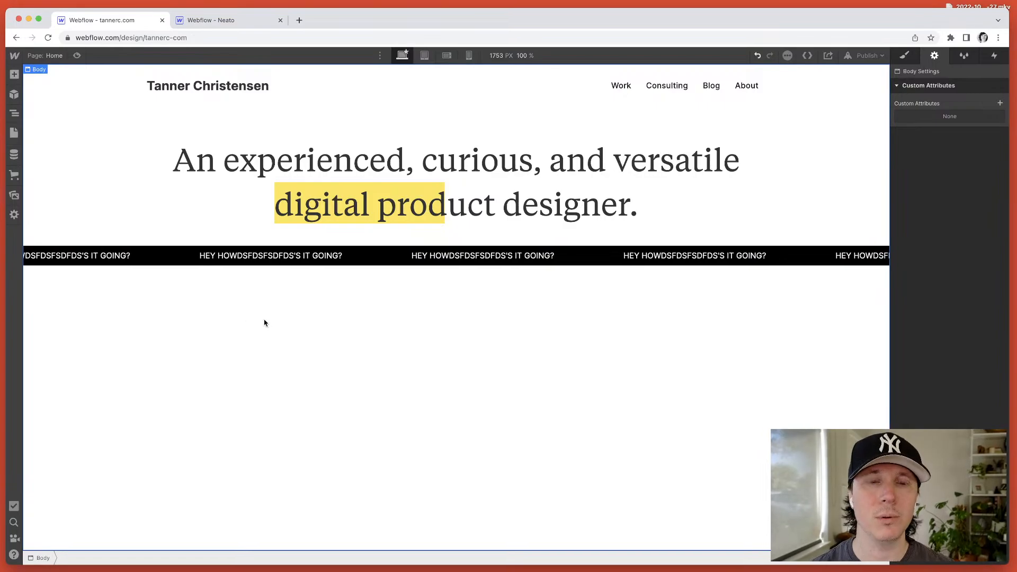
# Step: Undo back to before the Ticker tape text symbol was created, restoring the single plain marquee-text element
pyautogui.click(87, 212)
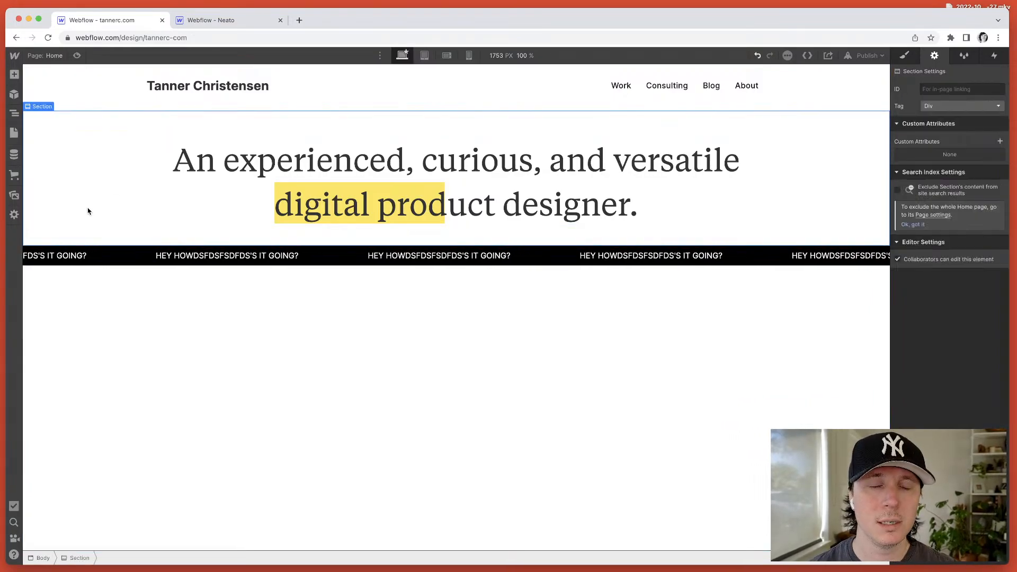
pyautogui.click(146, 257)
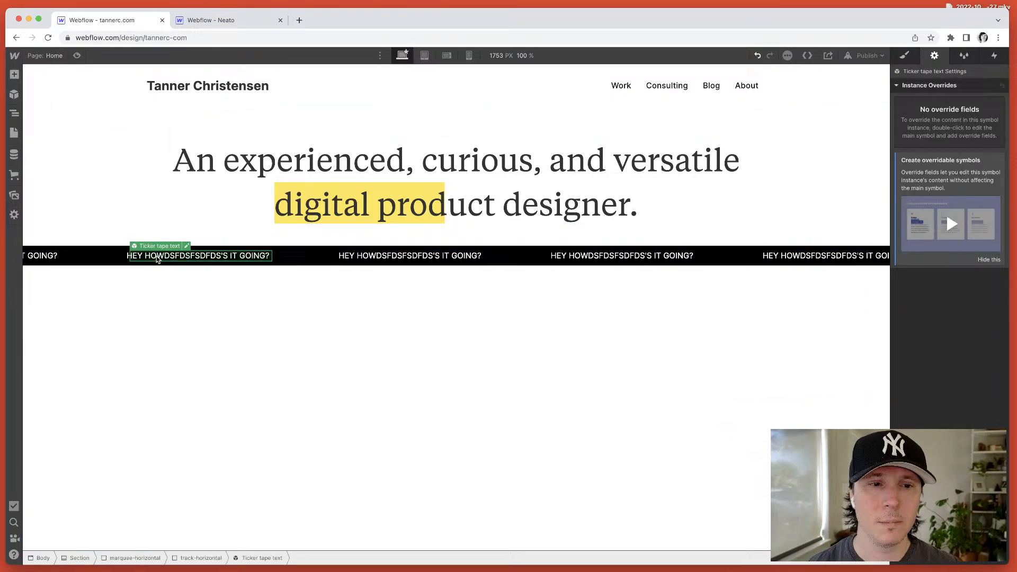
pyautogui.doubleClick(129, 259)
pyautogui.press('z')
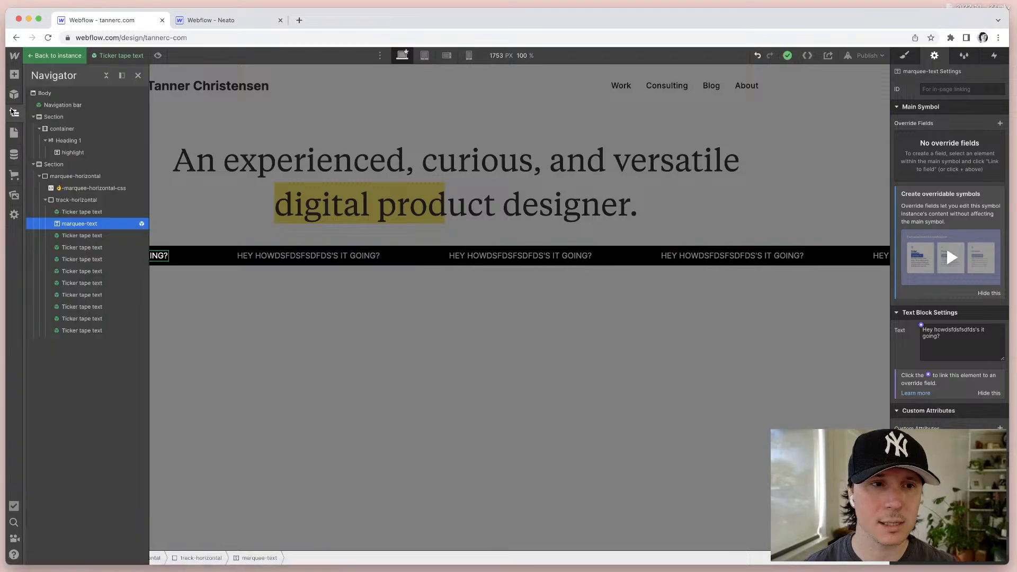
pyautogui.click(293, 341)
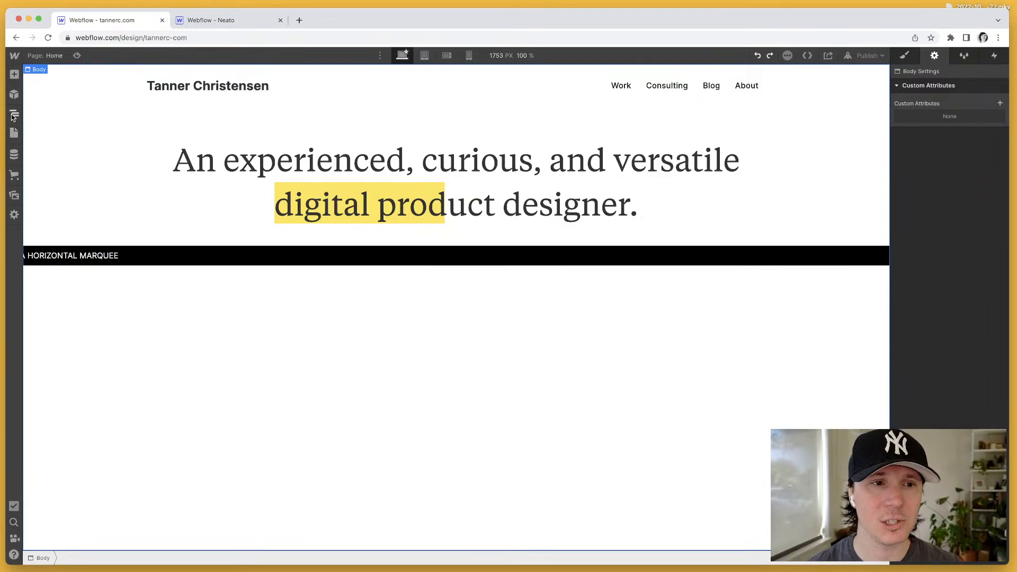
pyautogui.press('z')
# Step: Add a Div Block inside track-horizontal, directly after the marquee-text element
pyautogui.click(82, 213)
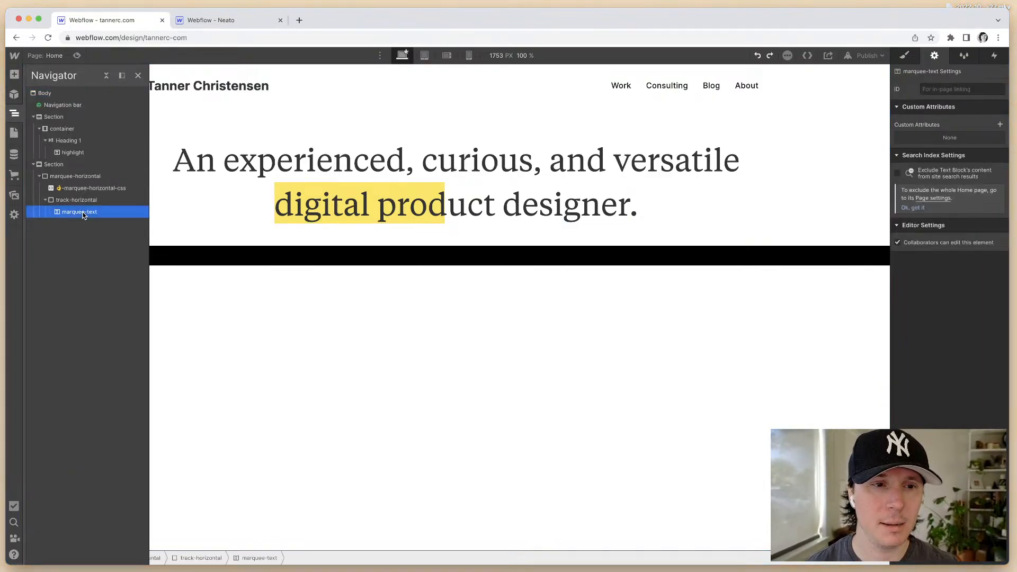
pyautogui.rightClick(100, 209)
pyautogui.click(76, 206)
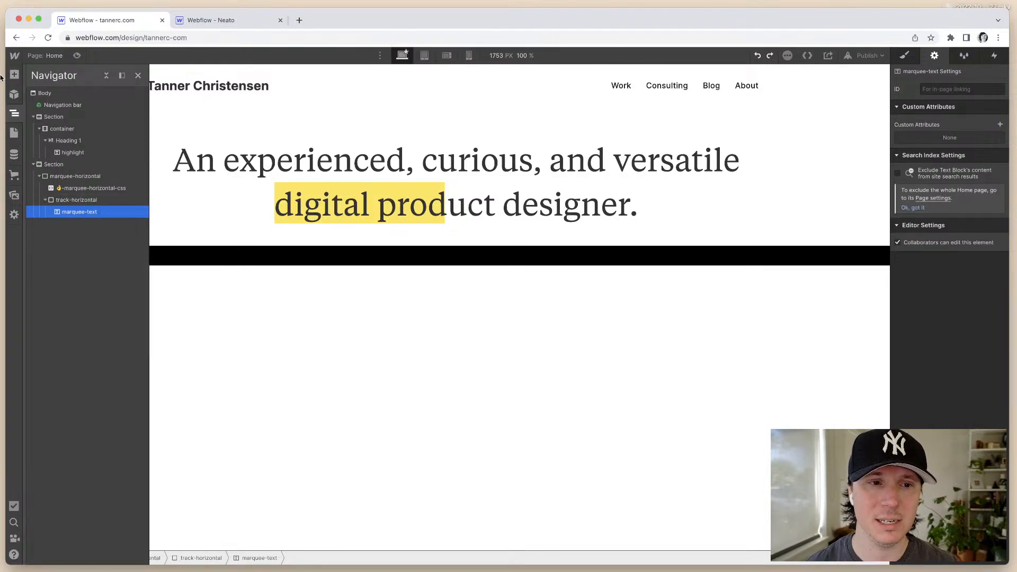
pyautogui.click(14, 113)
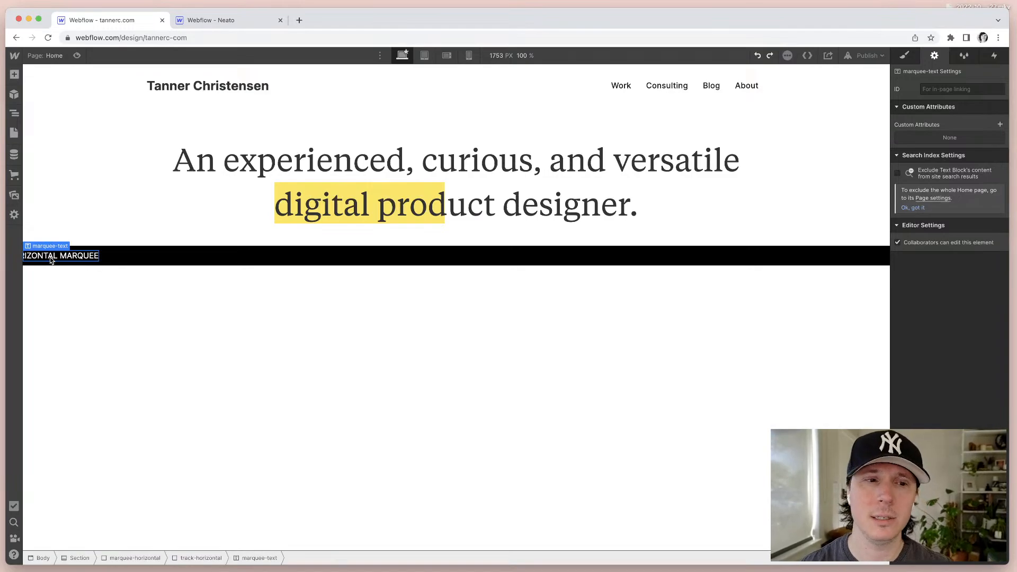
pyautogui.press('super+e')
pyautogui.write('div')
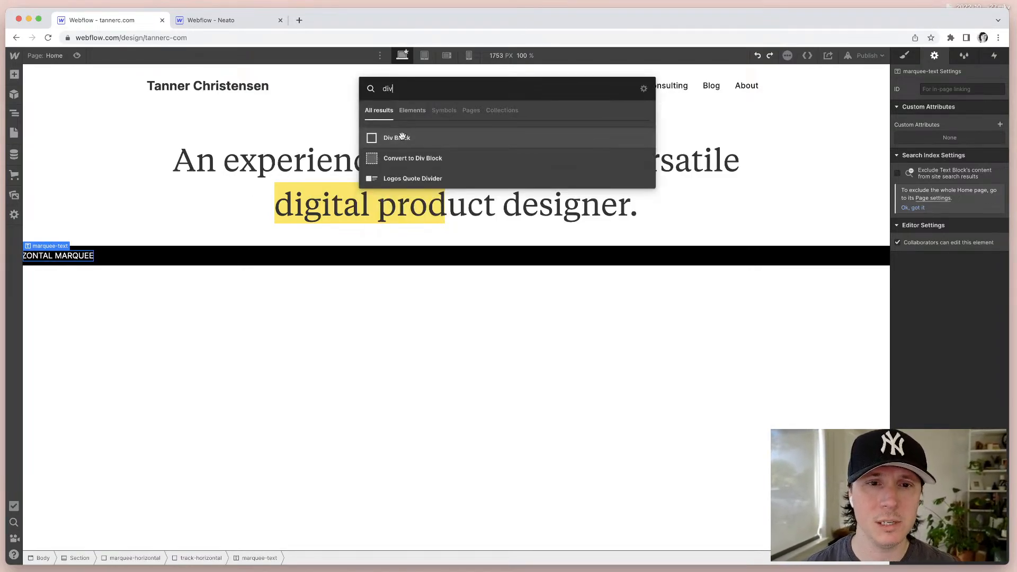
pyautogui.moveTo(402, 137); pyautogui.dragTo(97, 258)
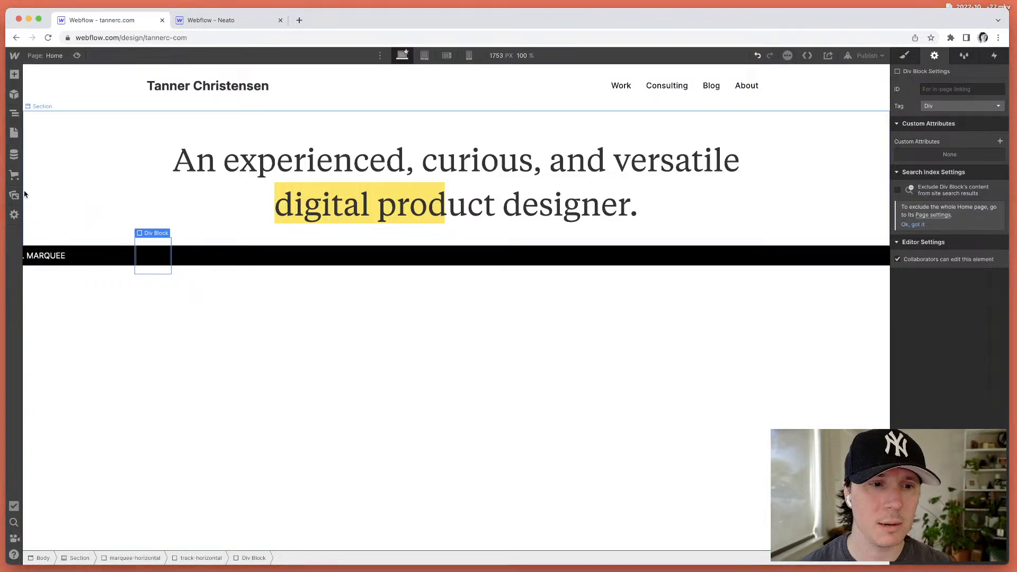
# Step: Nest the marquee-text element inside the new Div Block in track-horizontal
pyautogui.click(14, 114)
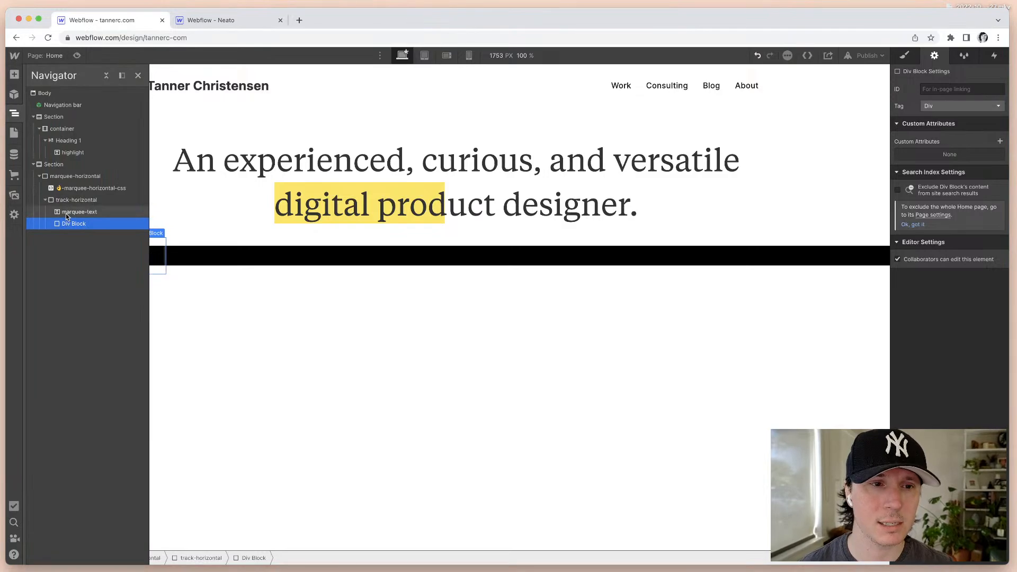
pyautogui.moveTo(66, 212)
pyautogui.mouseDown()
pyautogui.moveTo(80, 222)
pyautogui.moveTo(77, 212)
pyautogui.mouseUp()
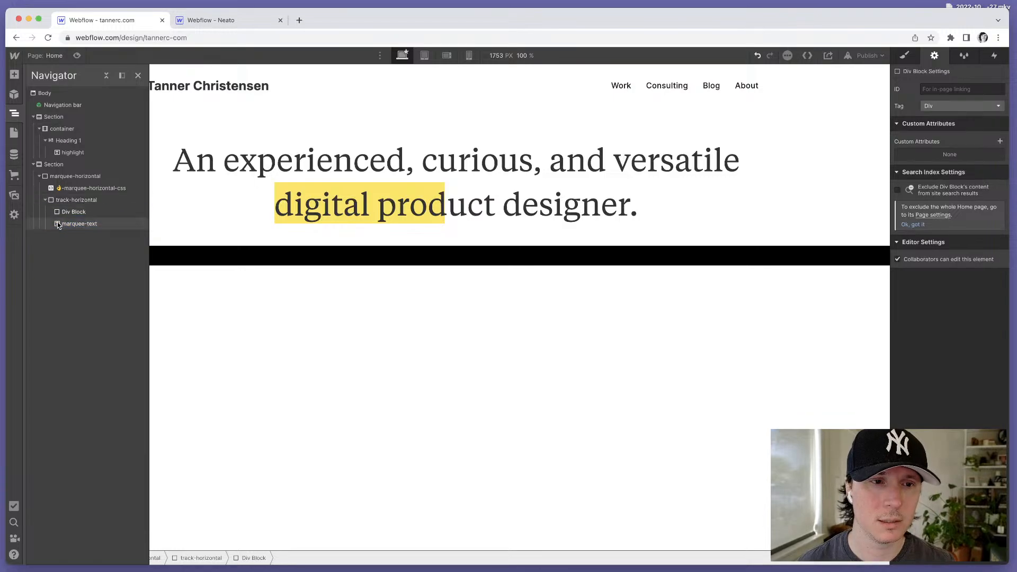
pyautogui.moveTo(72, 224); pyautogui.dragTo(81, 214)
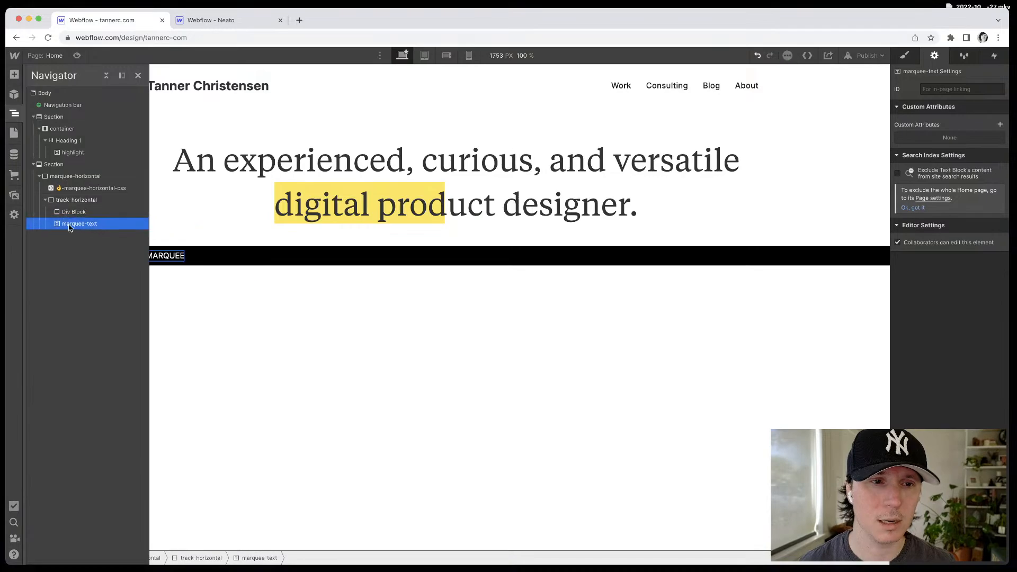
pyautogui.click(14, 113)
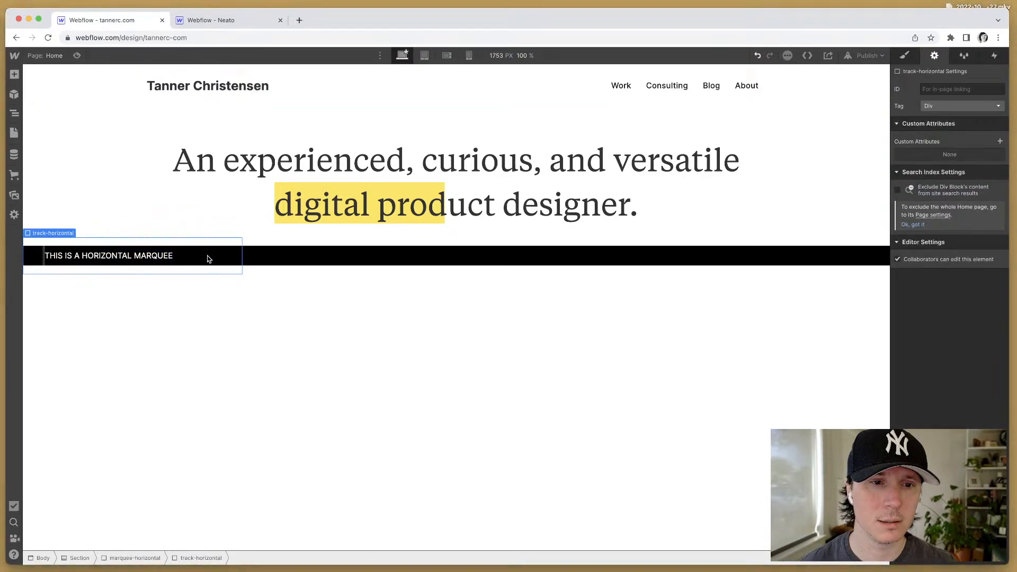
pyautogui.click(12, 115)
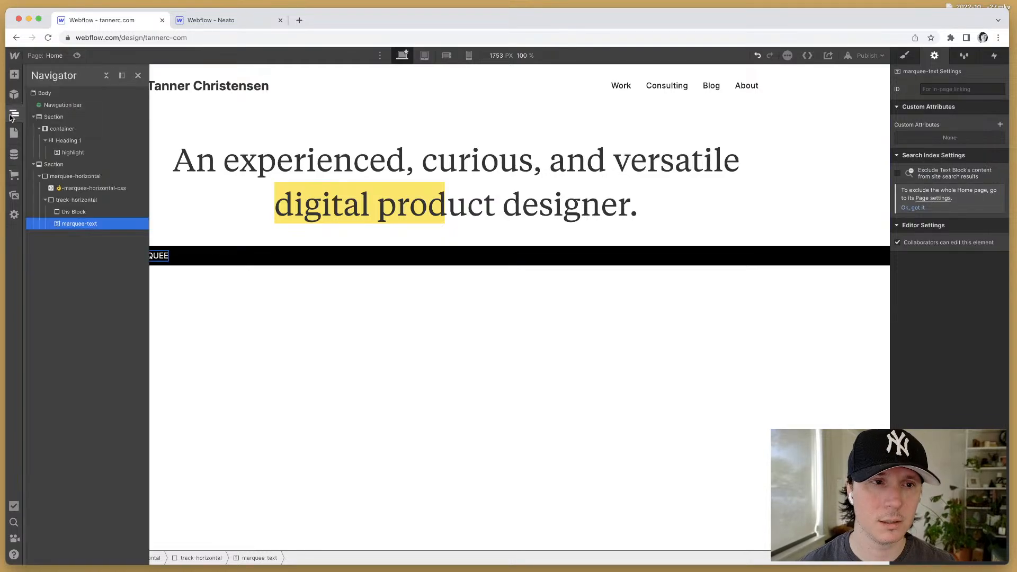
pyautogui.click(78, 212)
pyautogui.click(73, 223)
pyautogui.moveTo(78, 226); pyautogui.dragTo(78, 214)
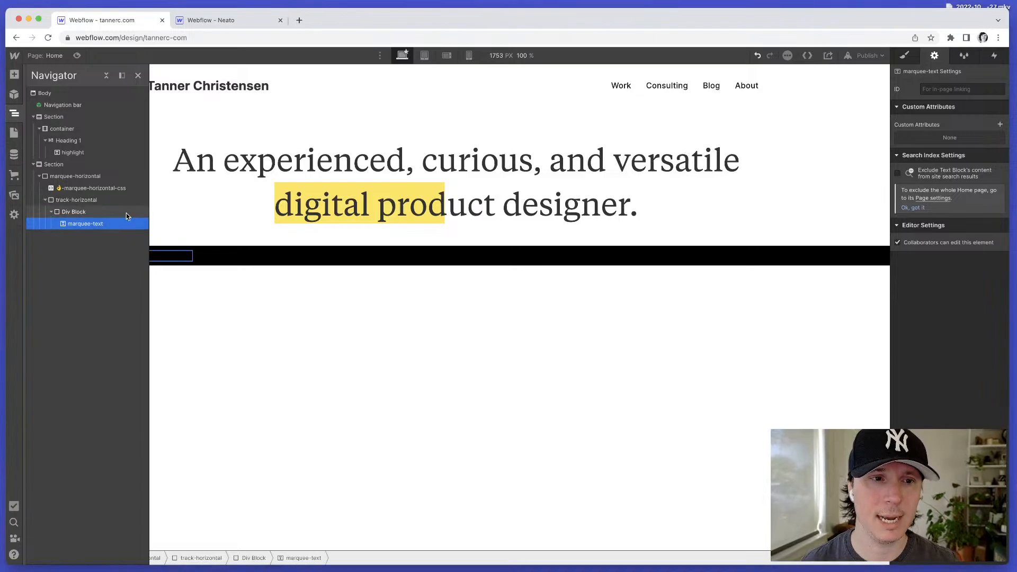
pyautogui.click(8, 111)
pyautogui.click(9, 112)
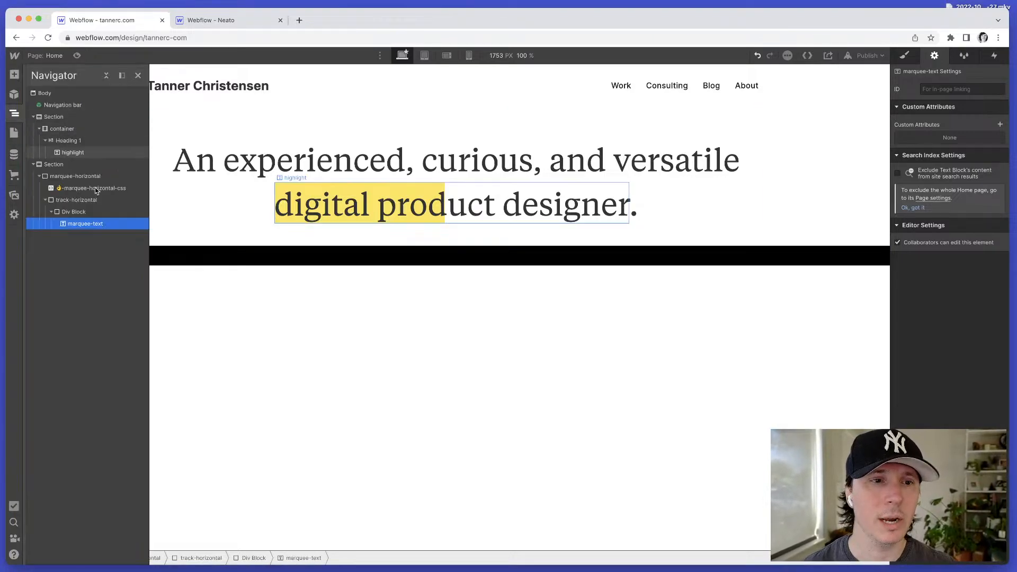
# Step: Create a symbol named "Ticker tape text block" from the Div Block that holds the marquee-text
pyautogui.click(66, 213)
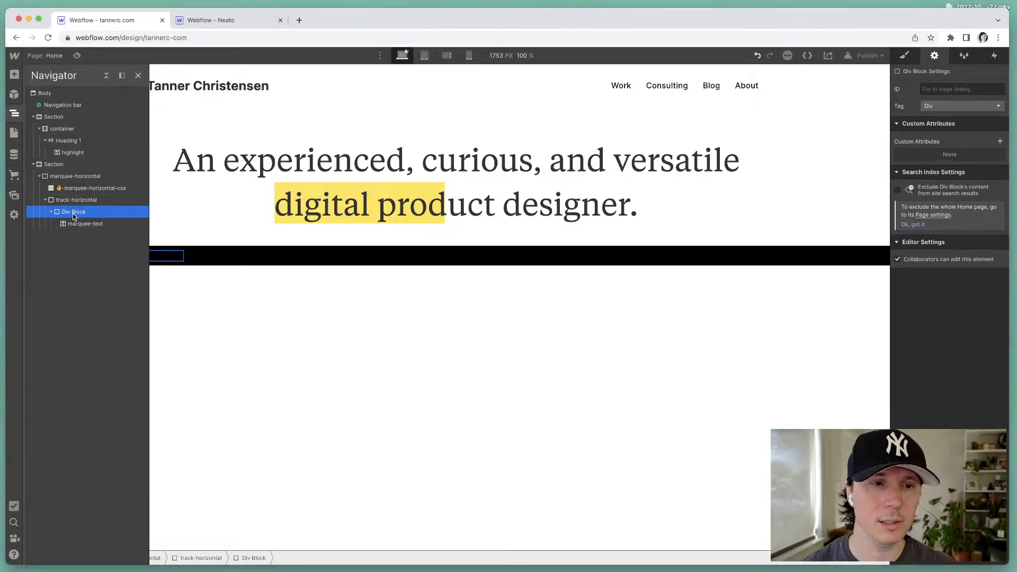
pyautogui.rightClick(73, 214)
pyautogui.click(57, 304)
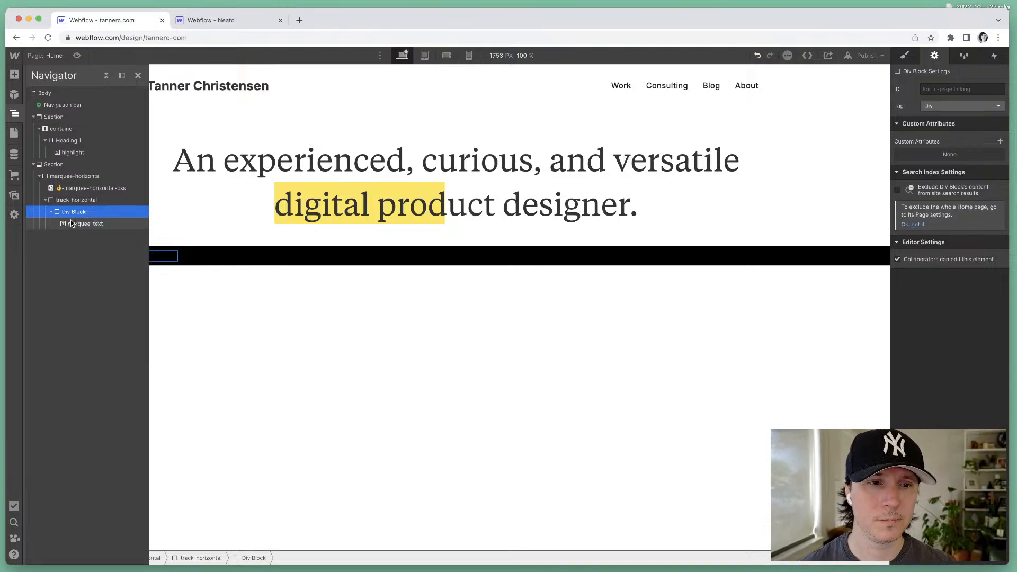
pyautogui.click(14, 112)
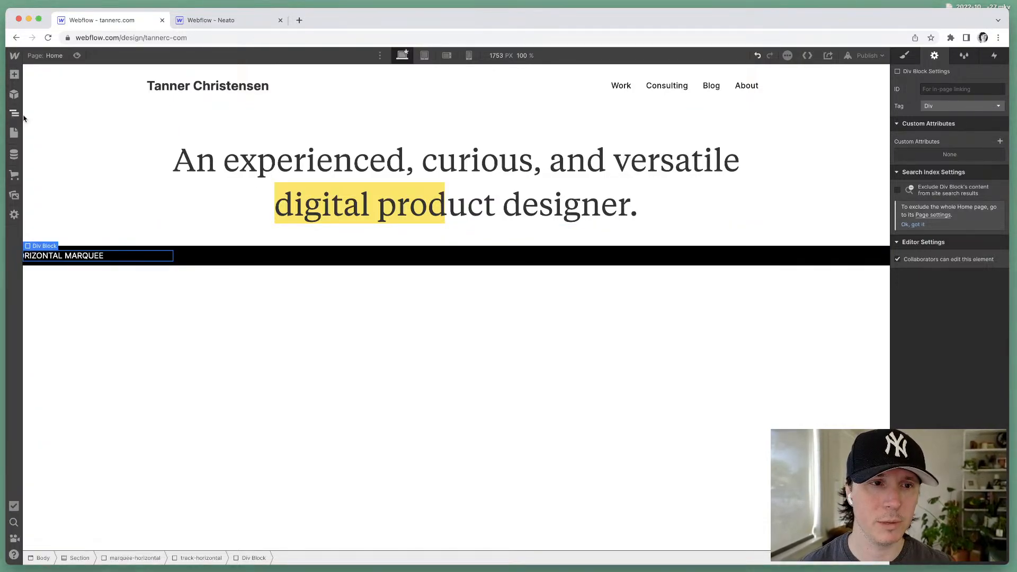
pyautogui.rightClick(128, 258)
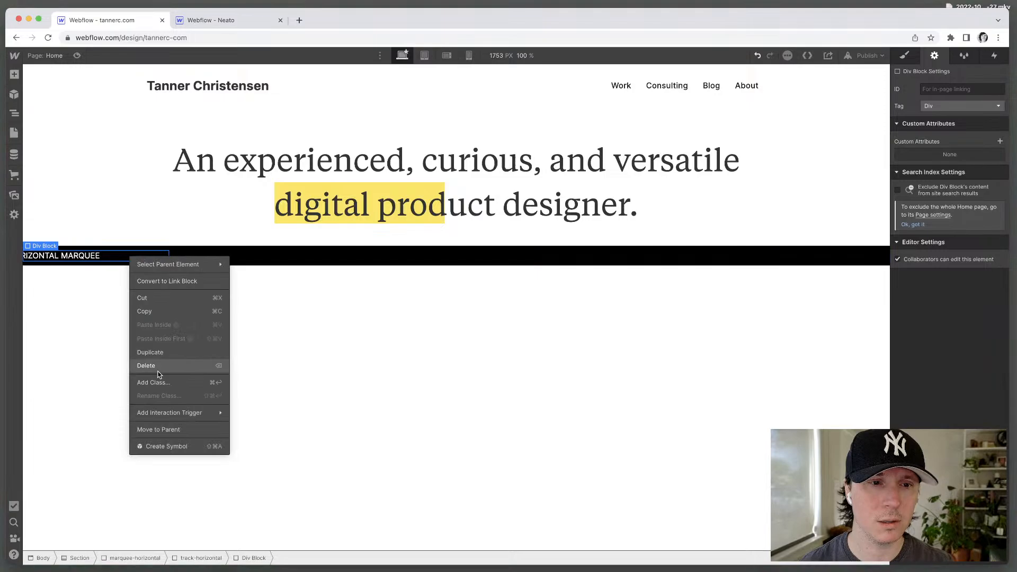
pyautogui.click(164, 444)
pyautogui.write('Ticker')
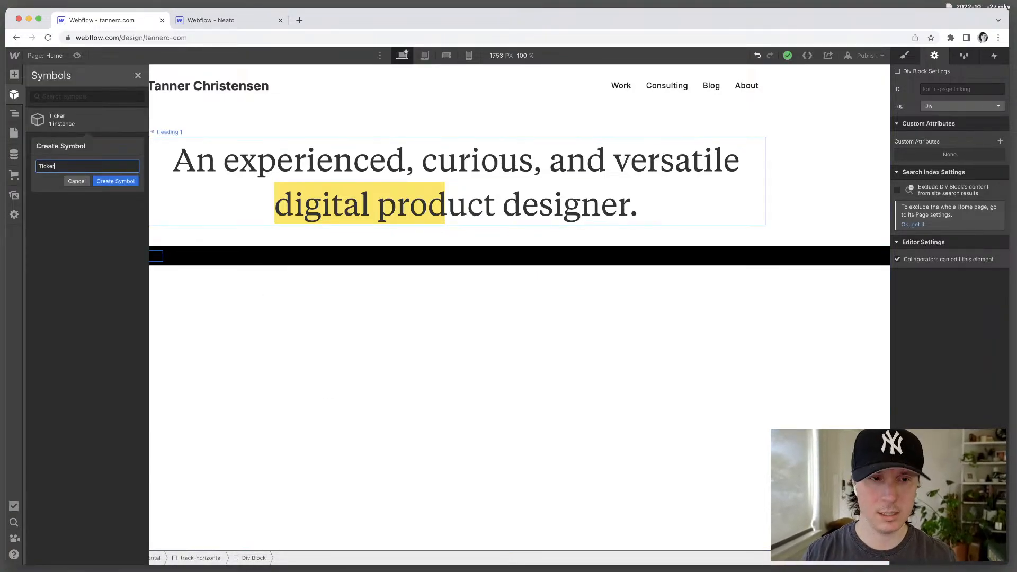
pyautogui.write(' tape text block')
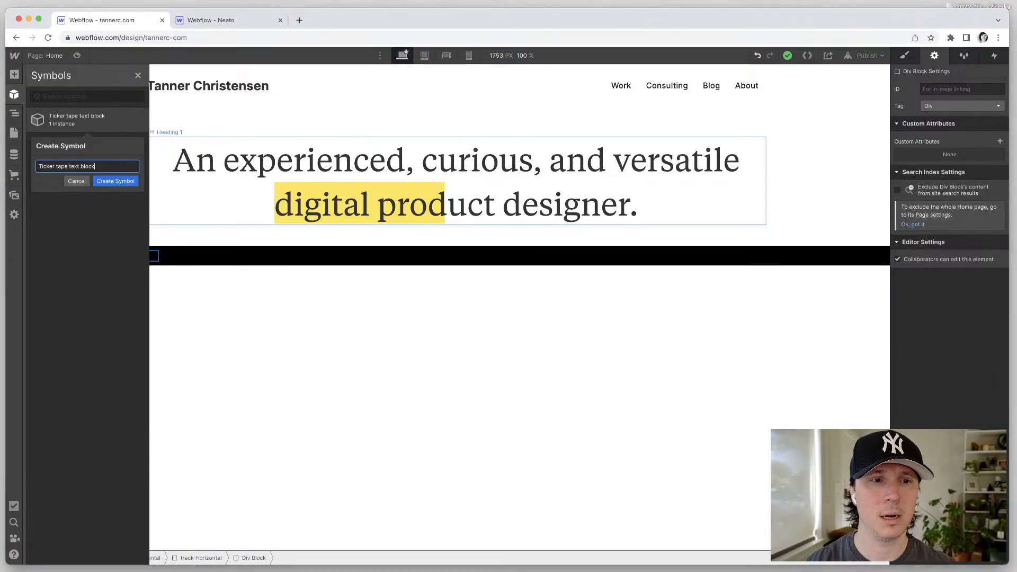
pyautogui.click(99, 183)
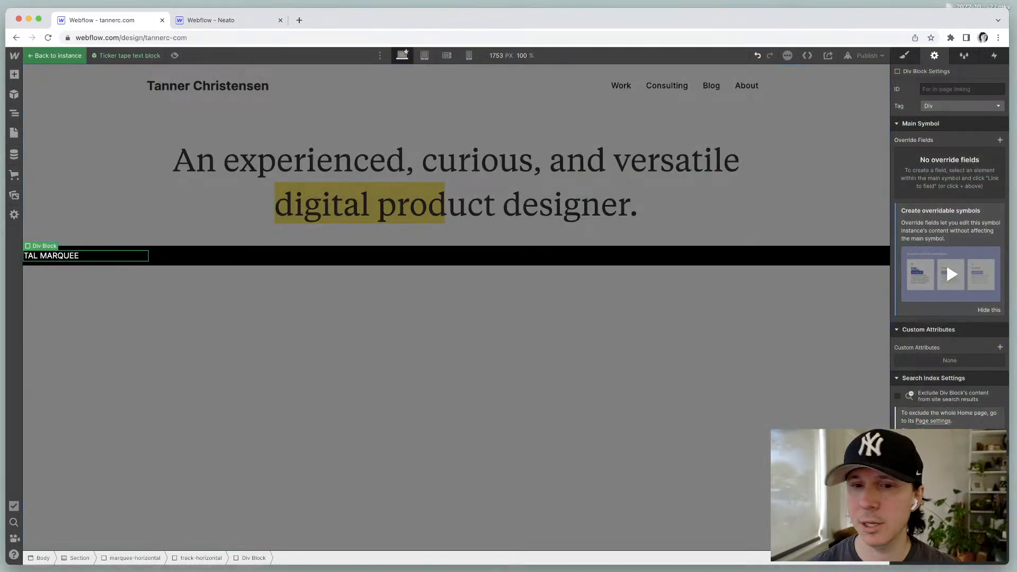
# Step: Switch to Figma and add an SVG export setting to the red YouTube icon in the black banner
pyautogui.press('super+Tab')
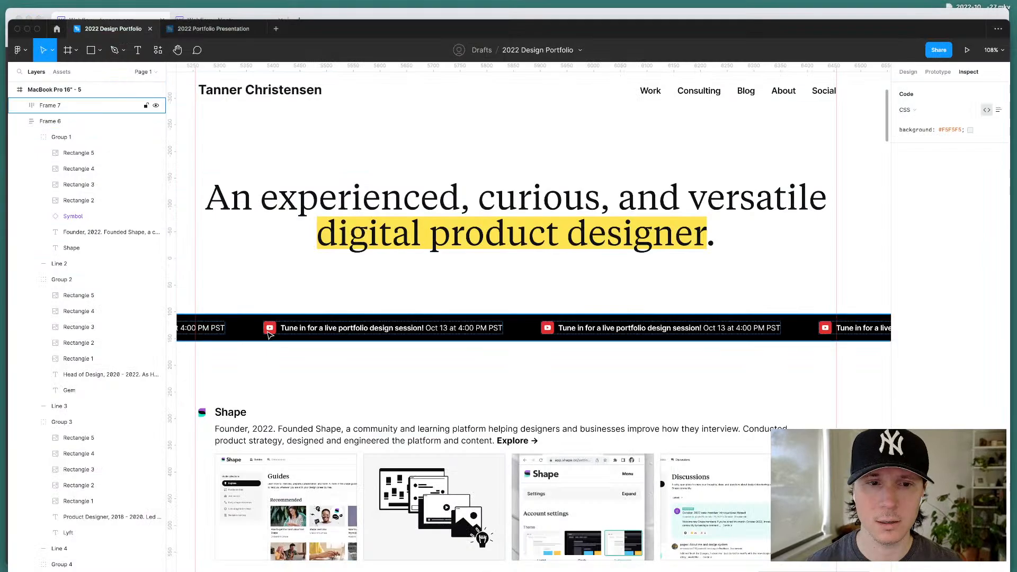
pyautogui.doubleClick(270, 333)
pyautogui.doubleClick(270, 333)
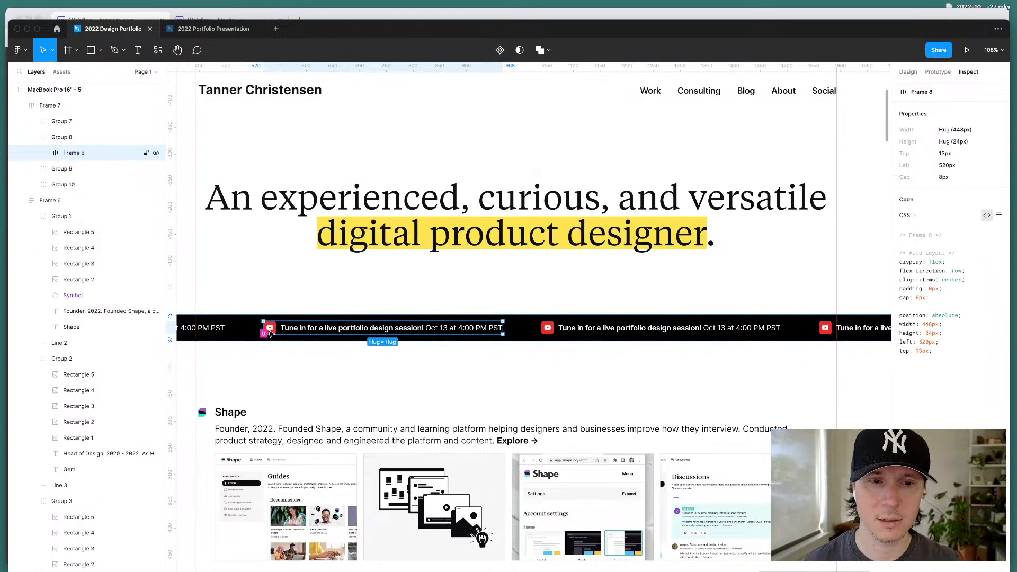
pyautogui.doubleClick(270, 333)
pyautogui.click(910, 72)
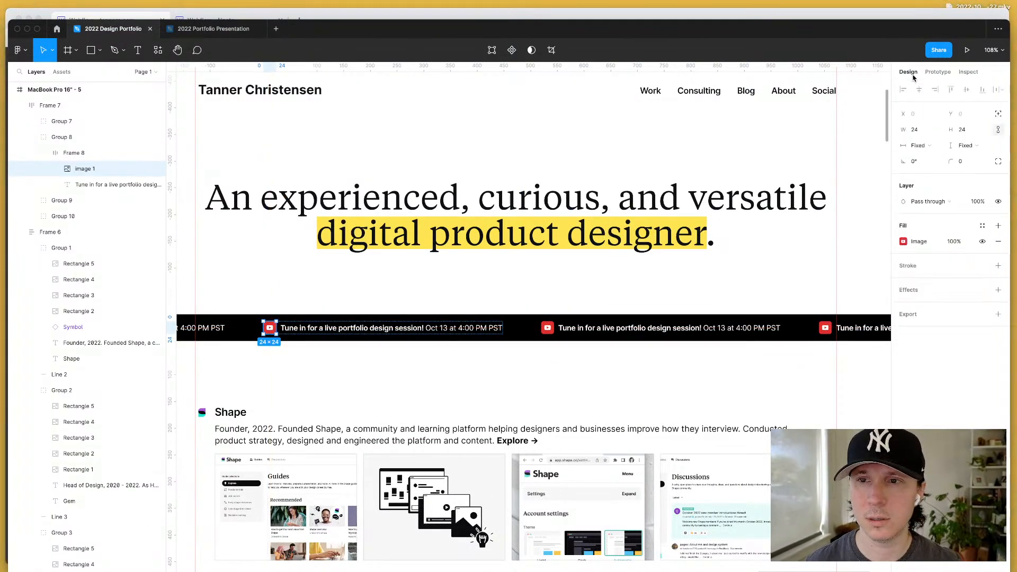
pyautogui.click(913, 316)
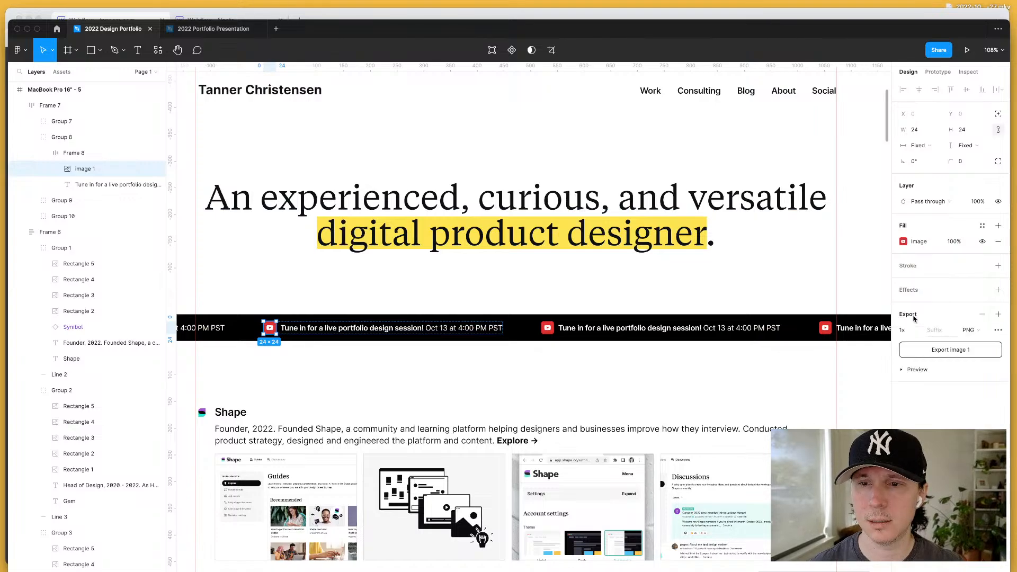
pyautogui.click(970, 336)
pyautogui.click(974, 355)
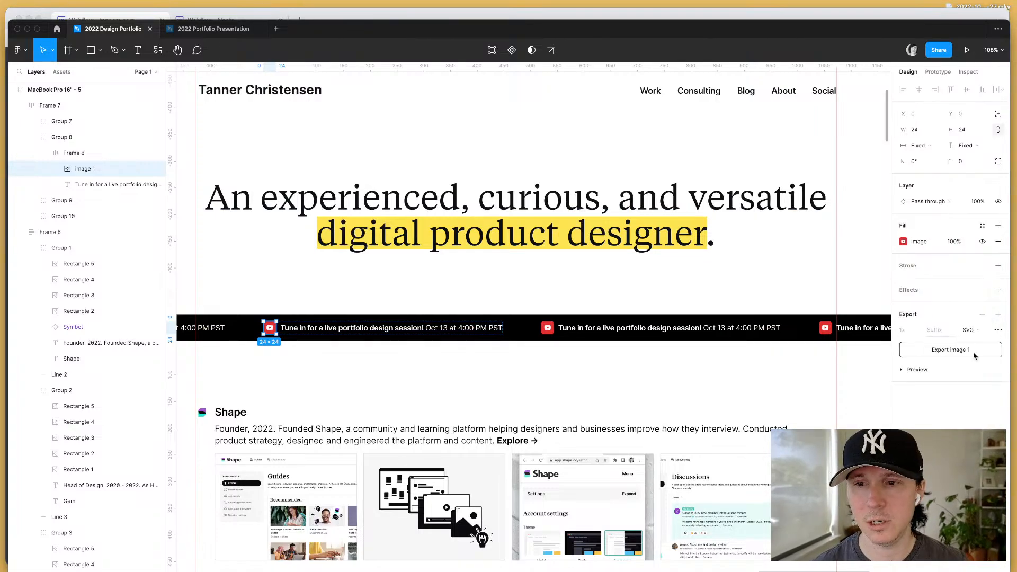
# Step: Set the YouTube icon's export format to PNG with a size of 100w
pyautogui.scroll(15, 260, 323)
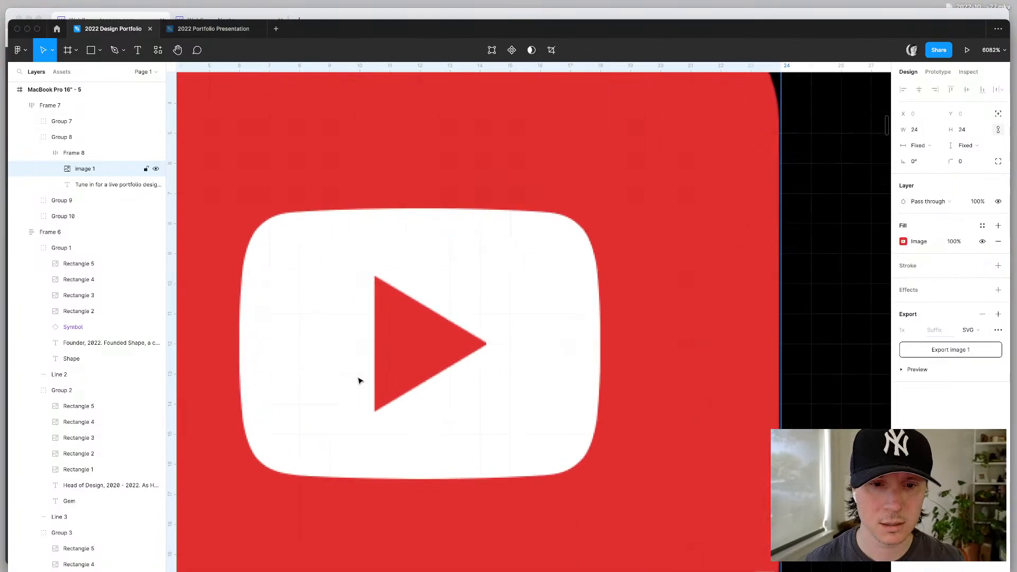
pyautogui.scroll(-7, 381, 257)
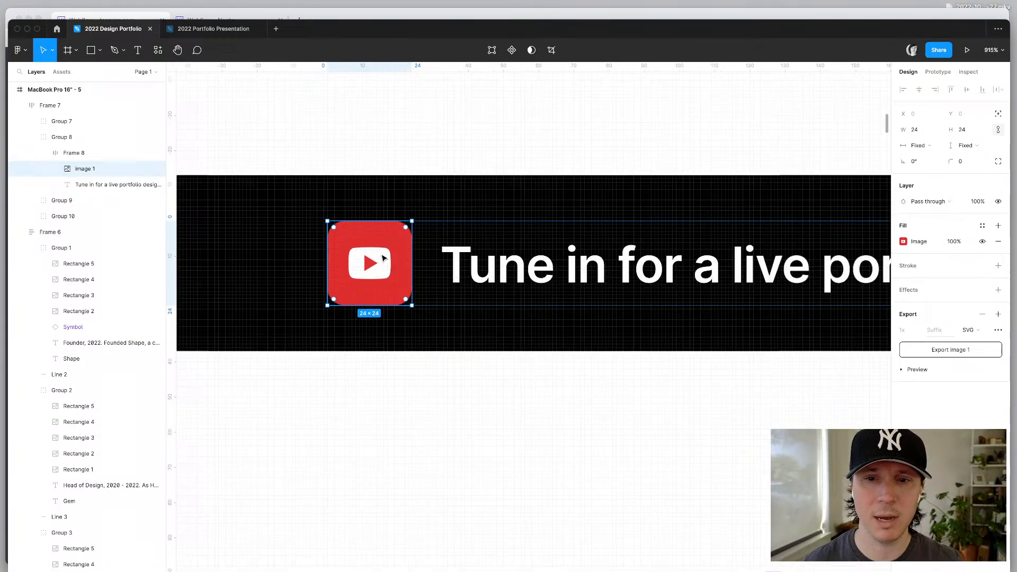
pyautogui.scroll(-4, 384, 258)
pyautogui.click(970, 330)
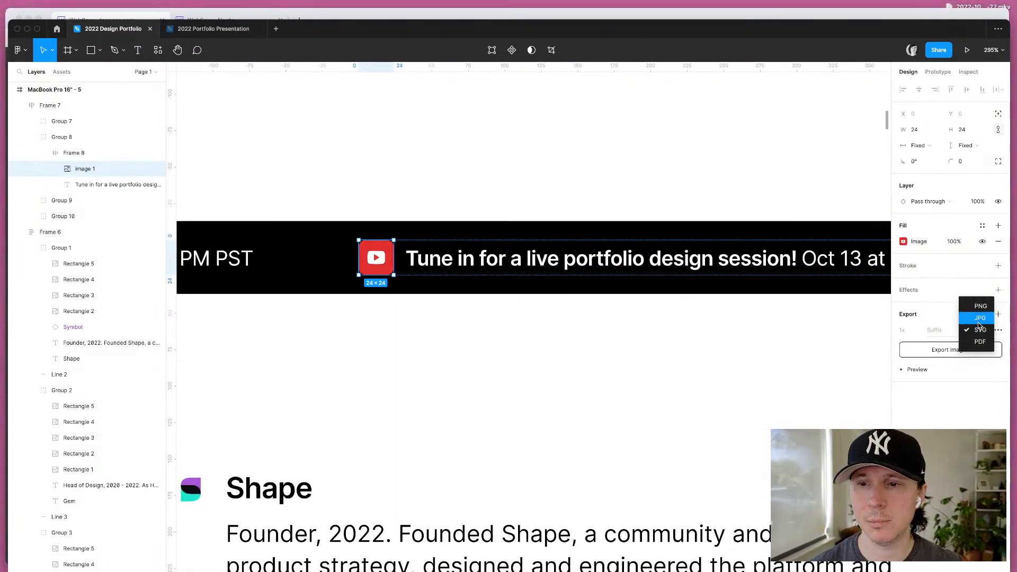
pyautogui.click(974, 308)
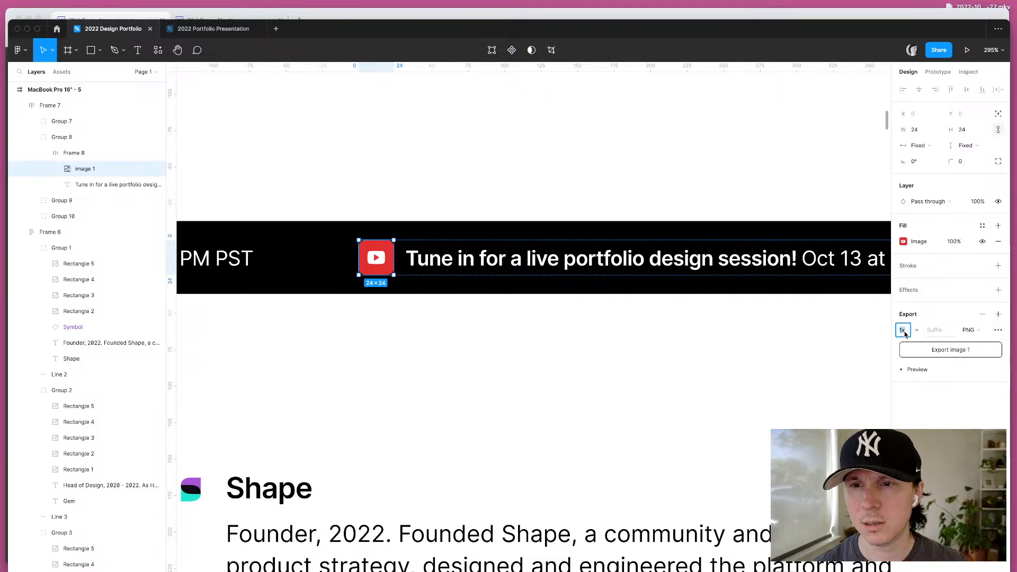
pyautogui.write('100')
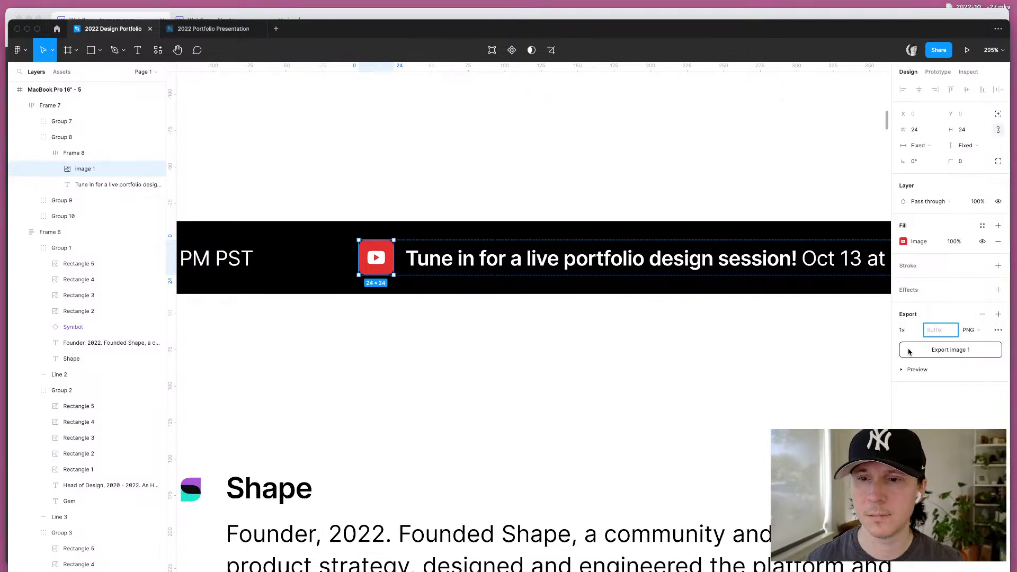
pyautogui.click(905, 334)
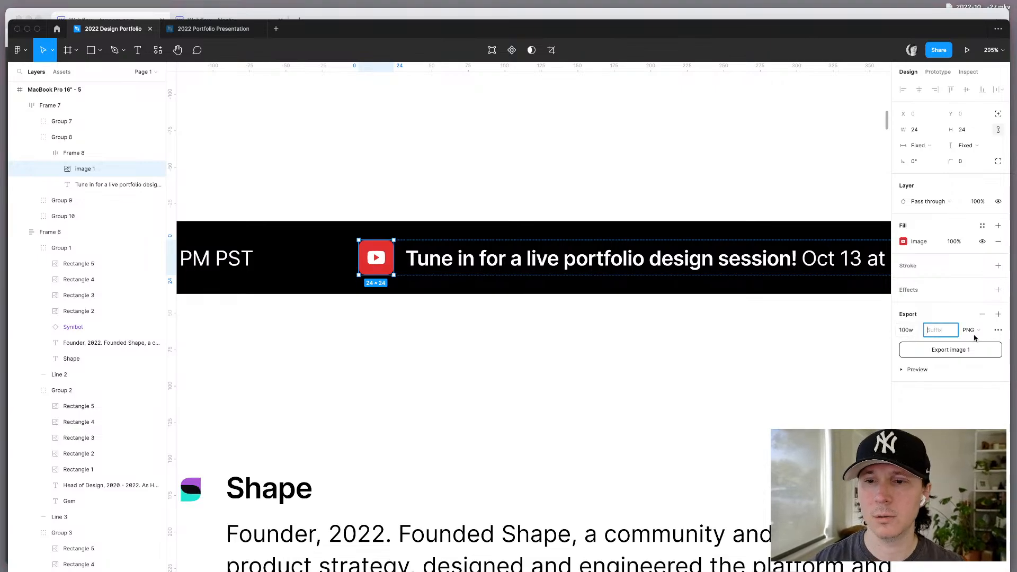
# Step: Export the YouTube icon to the Desktop as youtube-icon.png
pyautogui.write('youtu')
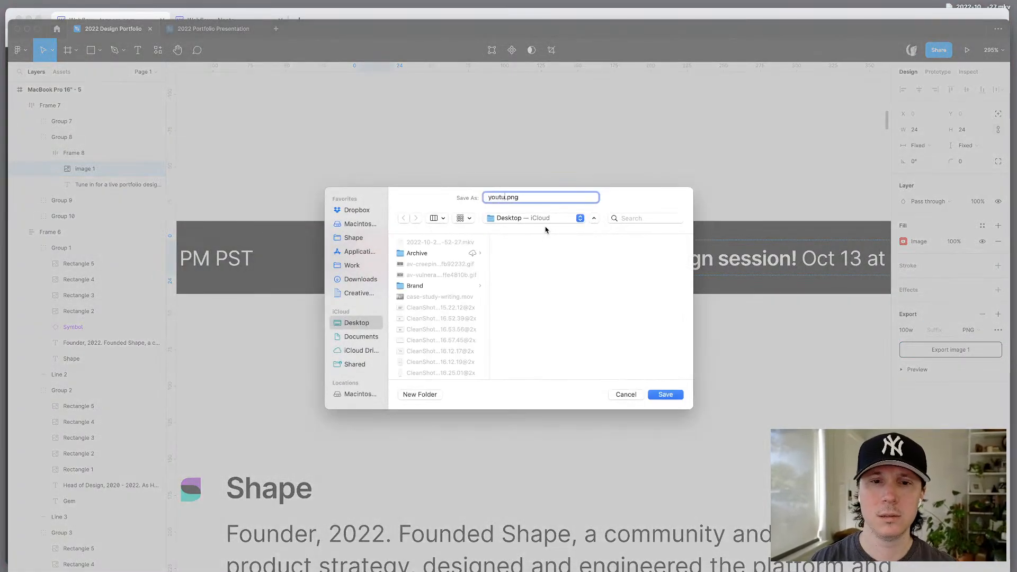
pyautogui.write('be-icon')
pyautogui.press('Return')
pyautogui.click(463, 188)
# Step: Switch to Webflow and add an Image element before marquee-text inside the ticker symbol's Div Block
pyautogui.press('super+Tab')
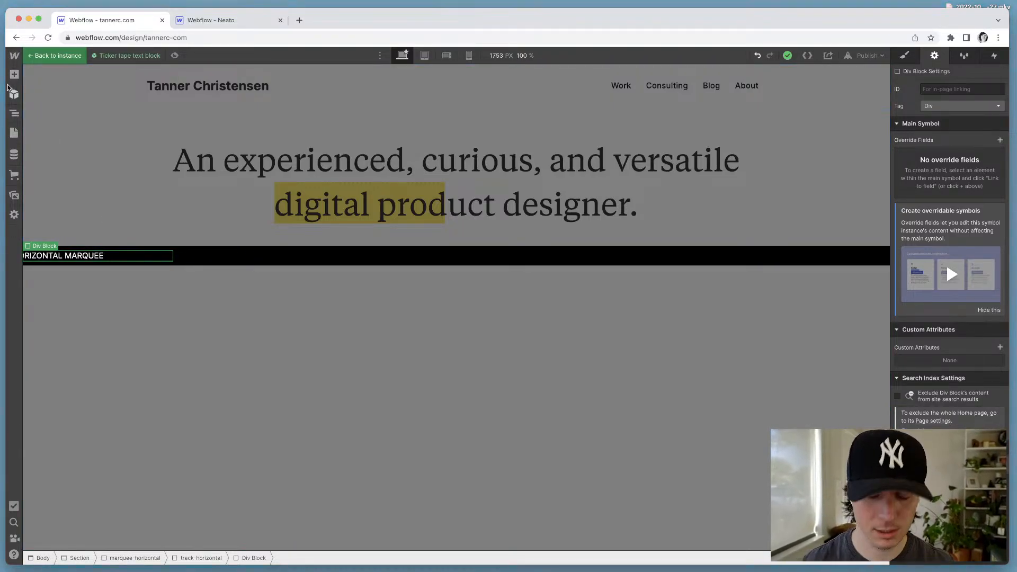
pyautogui.press('super+e')
pyautogui.write('image')
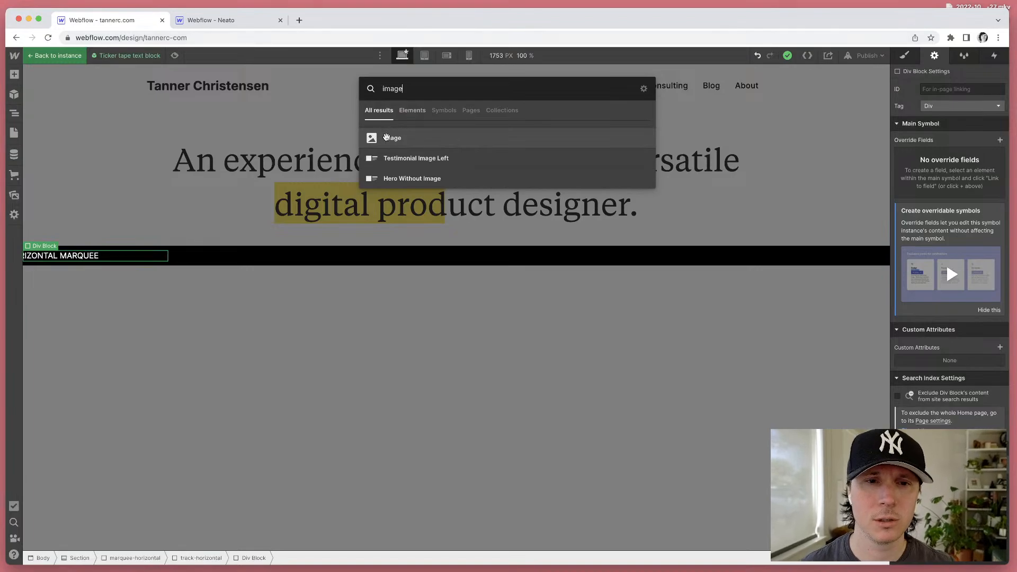
pyautogui.moveTo(386, 138); pyautogui.dragTo(357, 268)
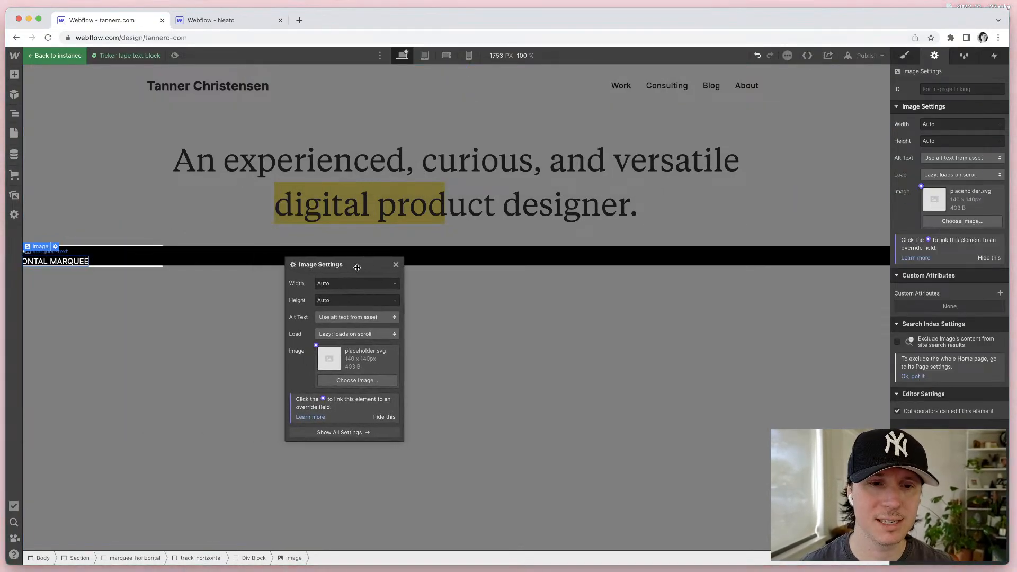
# Step: Start choosing an asset for the new Image element and create an asset folder named "Core"
pyautogui.click(358, 380)
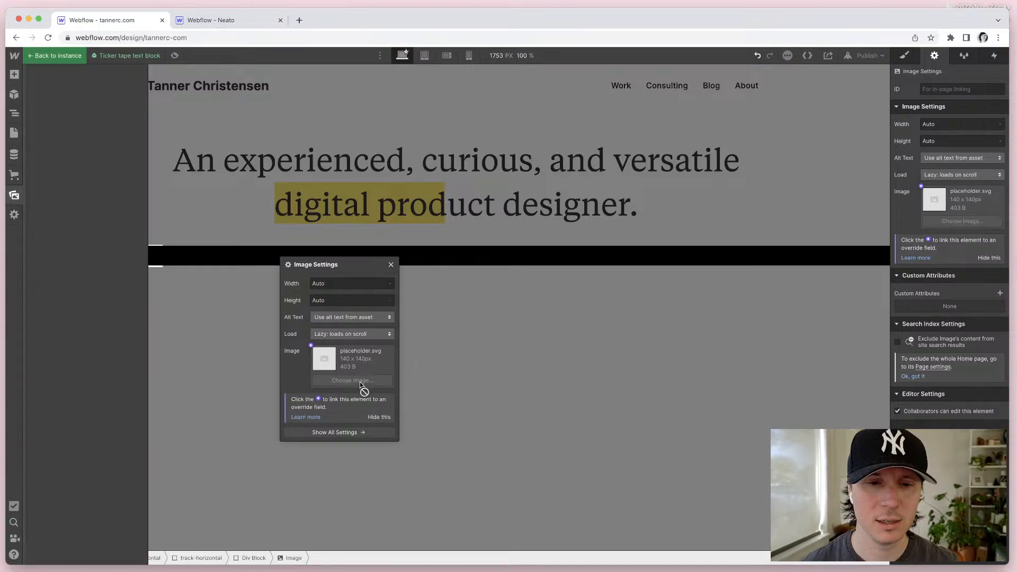
pyautogui.click(112, 99)
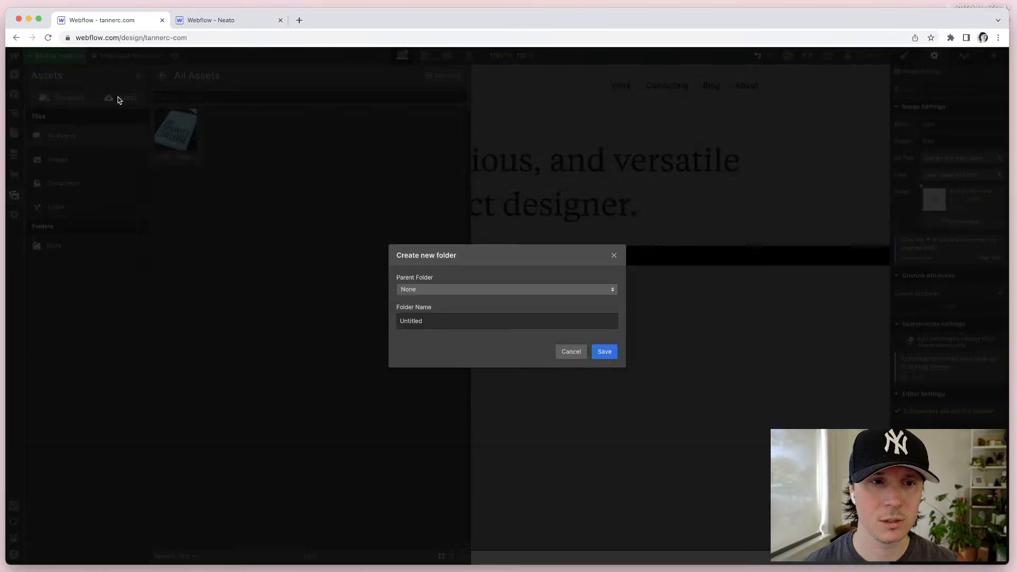
pyautogui.click(575, 355)
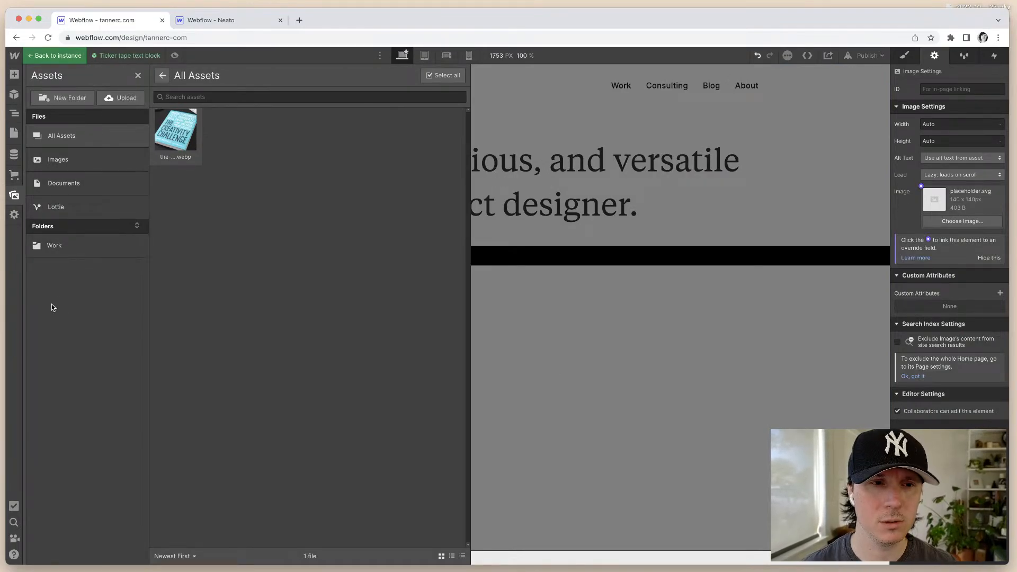
pyautogui.click(50, 99)
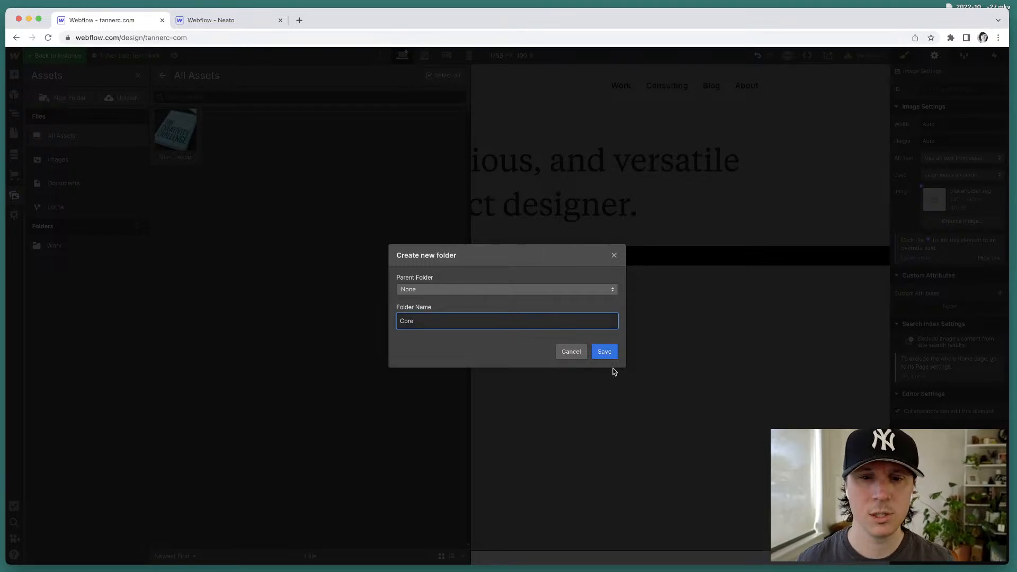
pyautogui.click(605, 352)
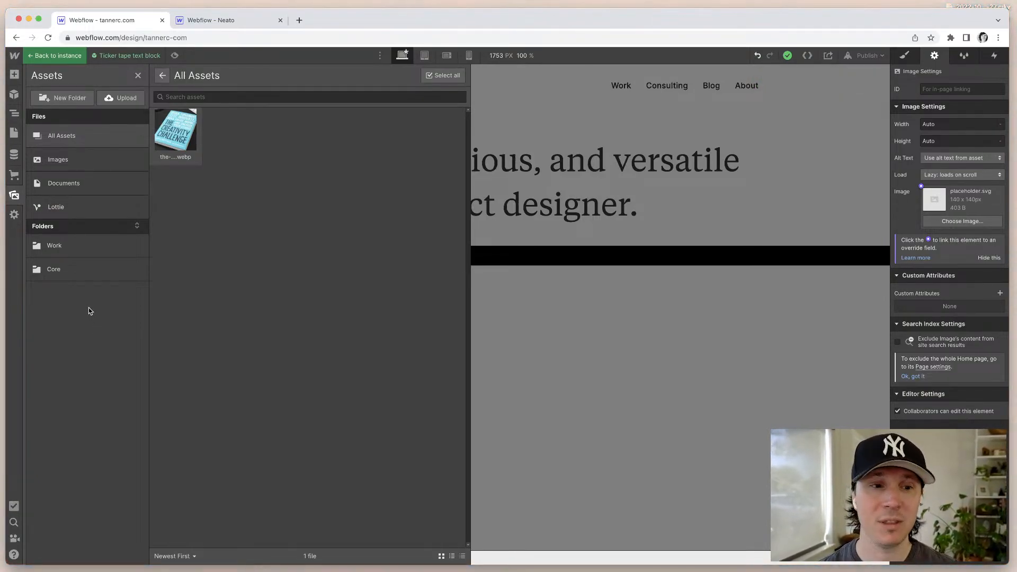
# Step: Upload youtube-icon.png from the Desktop into the Core asset folder
pyautogui.click(68, 277)
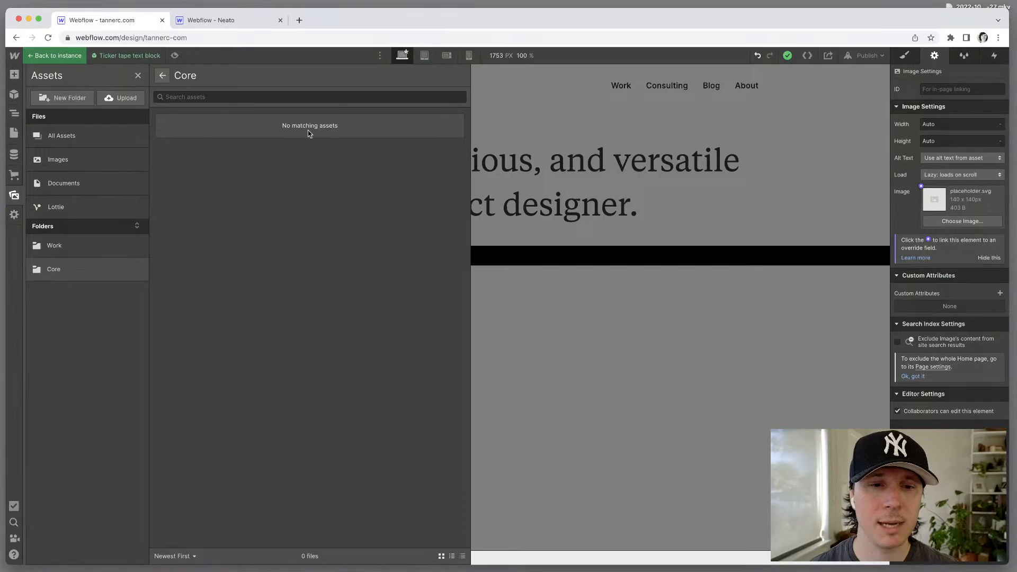
pyautogui.click(108, 99)
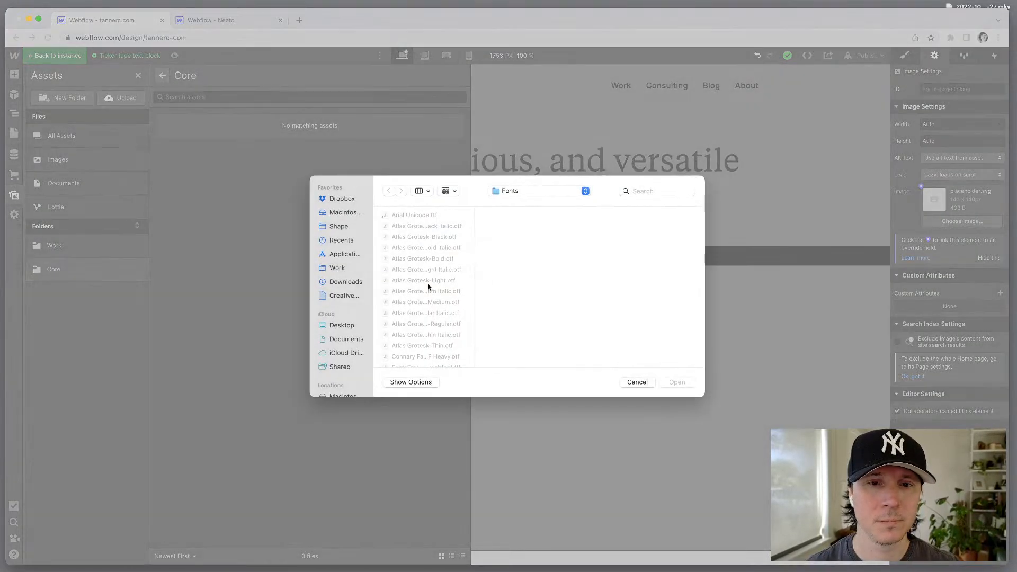
pyautogui.click(339, 326)
pyautogui.press('y')
pyautogui.press('Return')
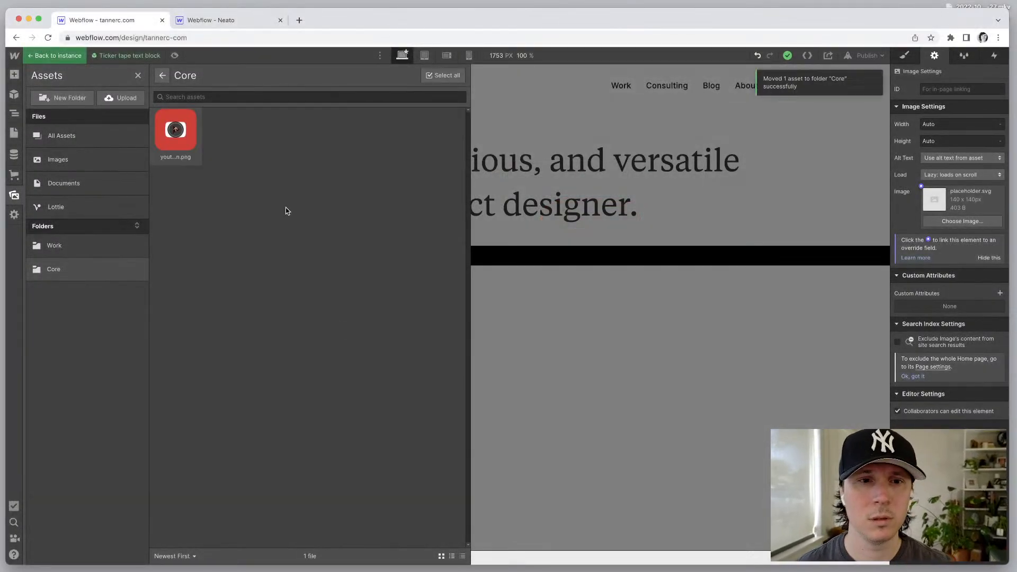
# Step: Reopen the ticker symbol, set its Image element's source to youtube-icon.png, and leave symbol editing
pyautogui.click(635, 146)
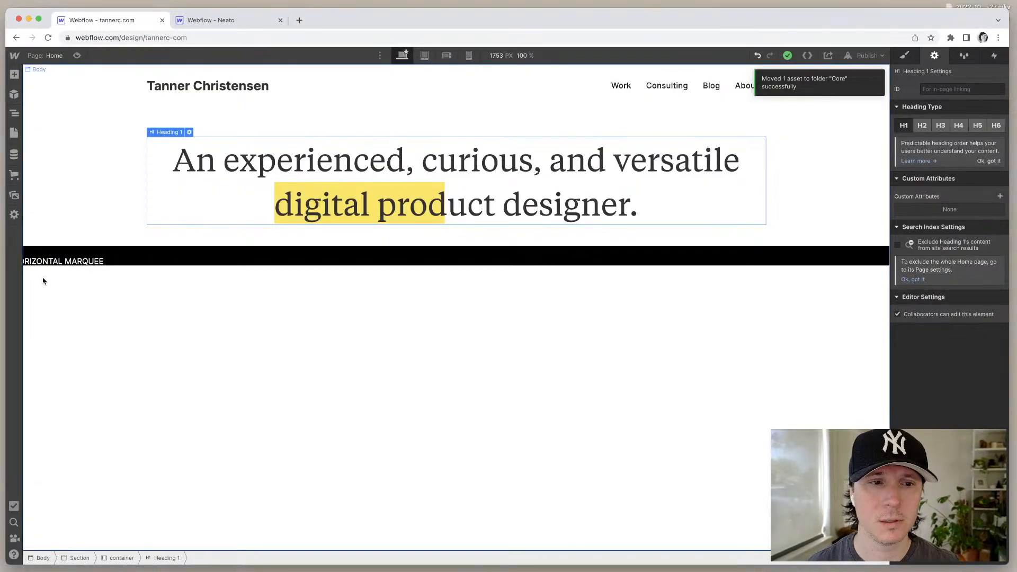
pyautogui.doubleClick(101, 261)
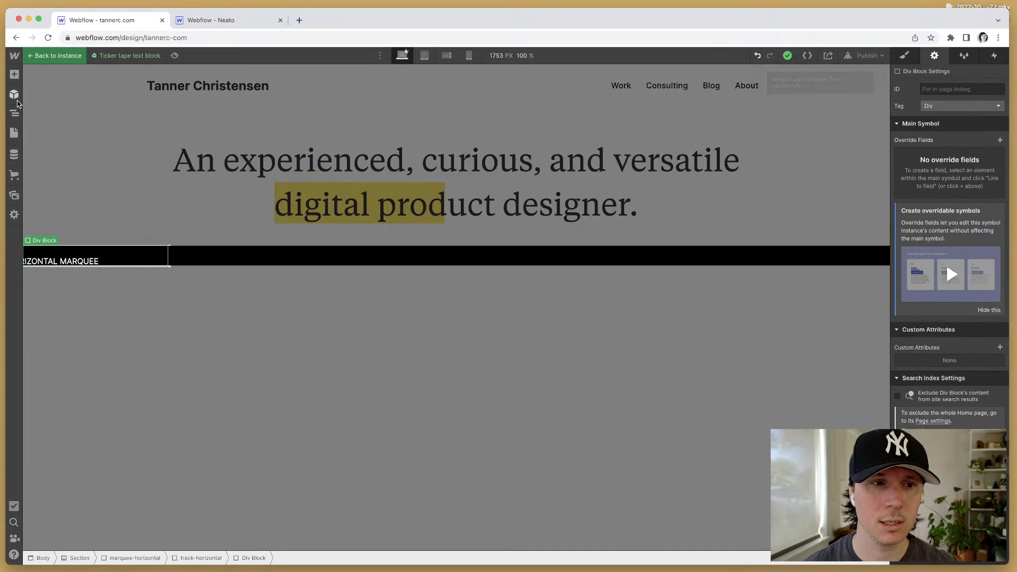
pyautogui.click(15, 113)
pyautogui.click(71, 226)
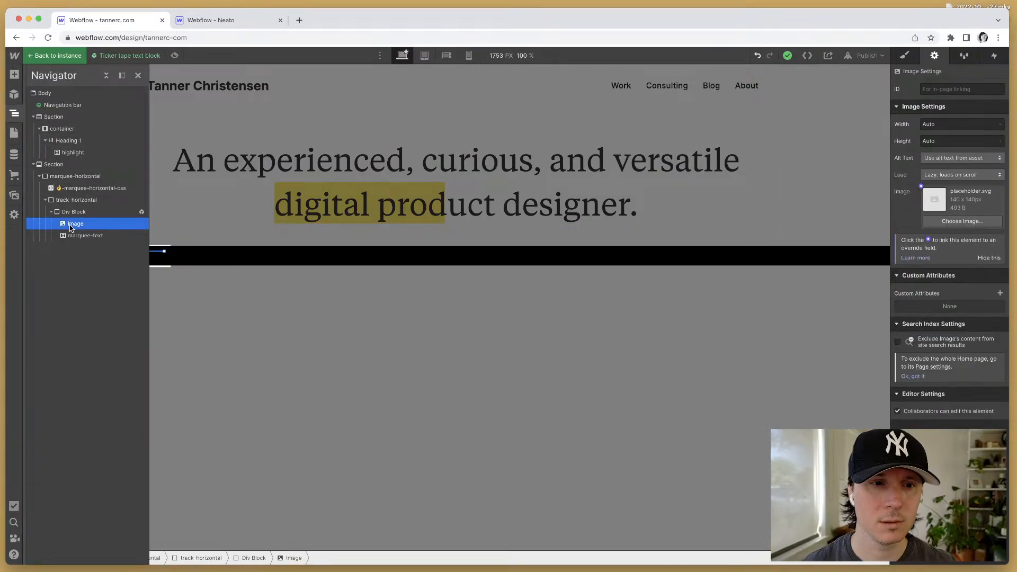
pyautogui.click(963, 221)
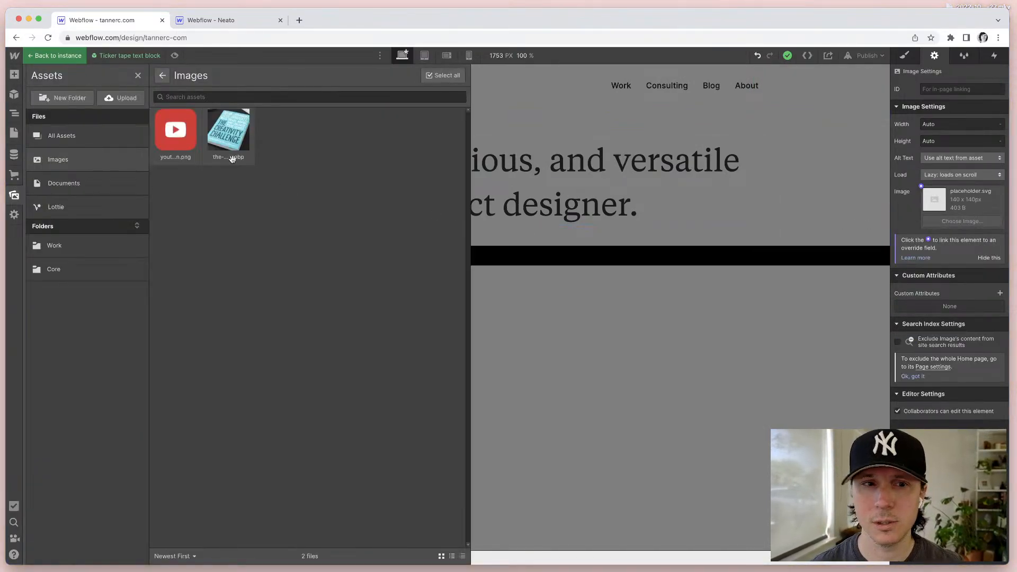
pyautogui.click(166, 133)
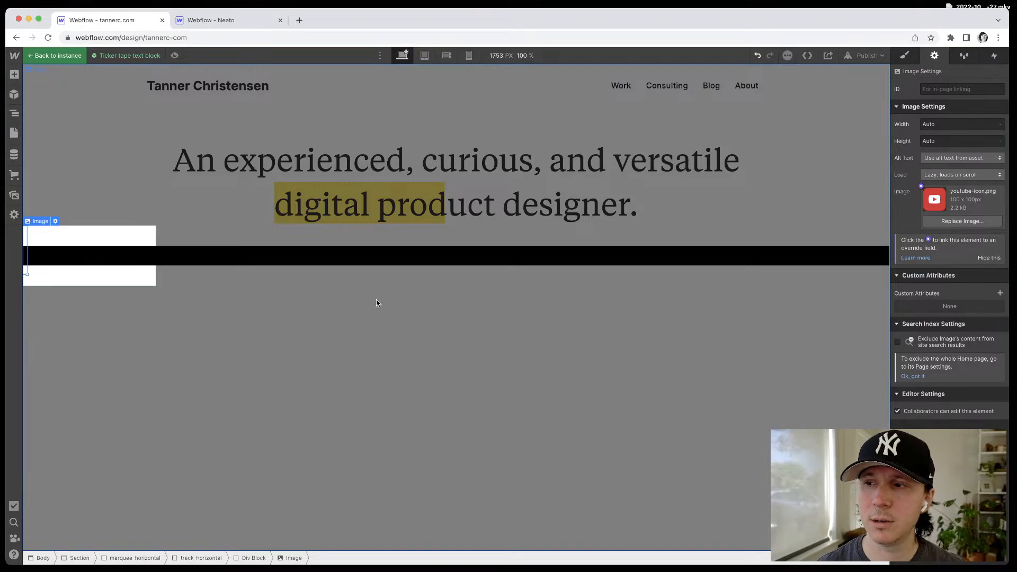
pyautogui.doubleClick(297, 282)
# Step: Edit the Ticker tape text block symbol to give its Div Block a horizontal flex layout, and return to the instance
pyautogui.click(14, 113)
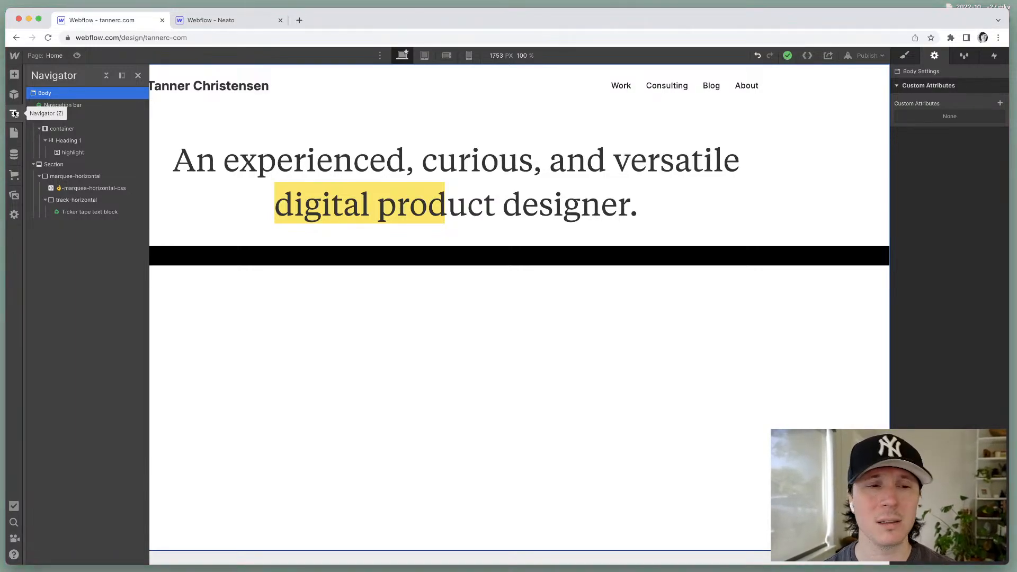
pyautogui.click(14, 114)
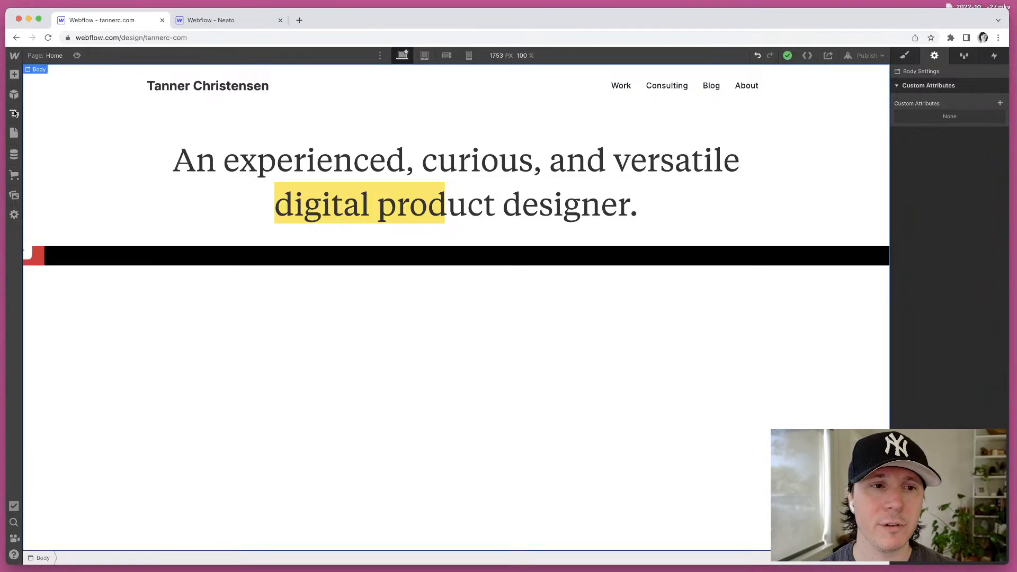
pyautogui.click(29, 256)
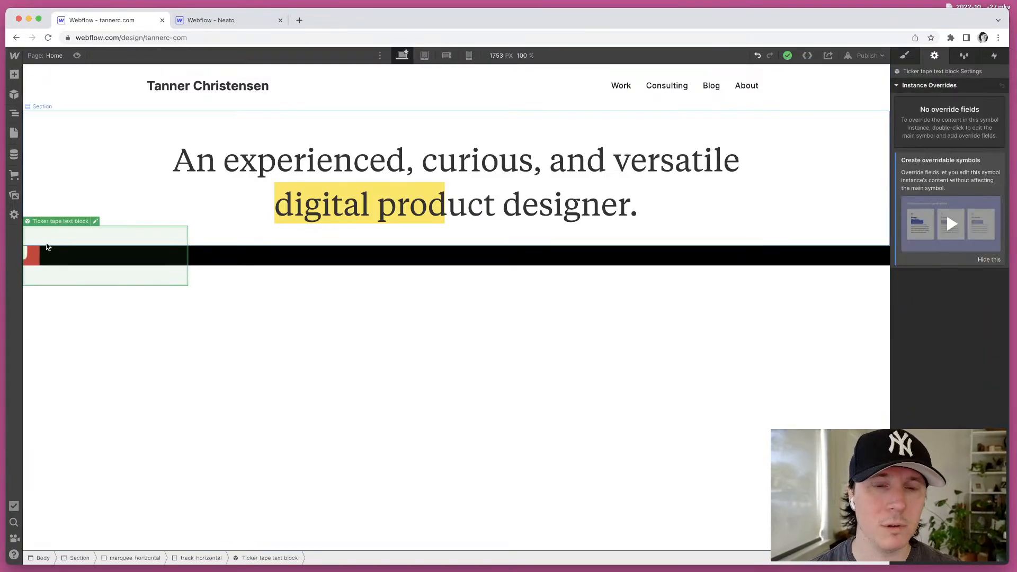
pyautogui.click(42, 254)
pyautogui.doubleClick(32, 260)
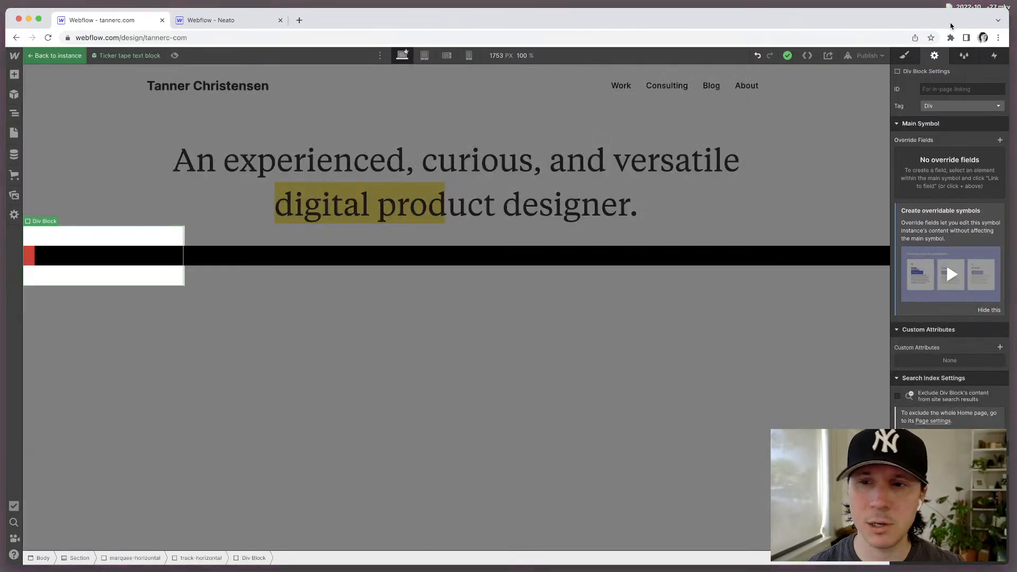
pyautogui.click(905, 56)
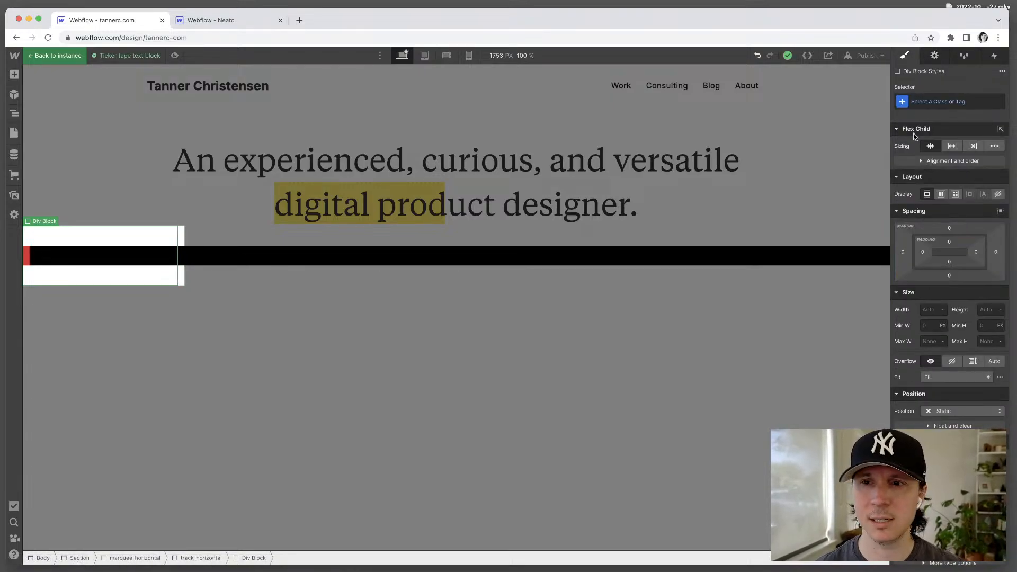
pyautogui.click(941, 195)
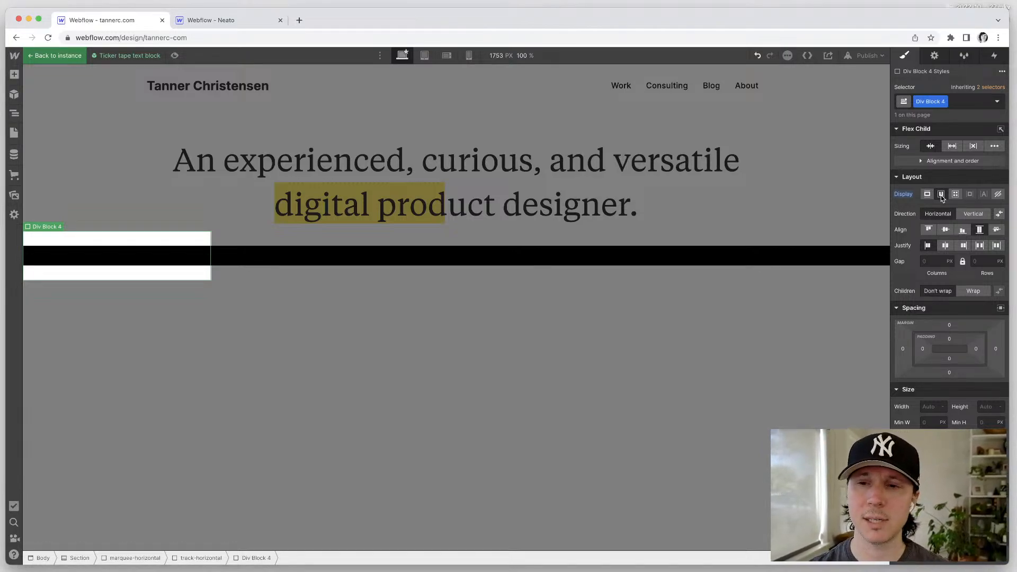
pyautogui.click(941, 194)
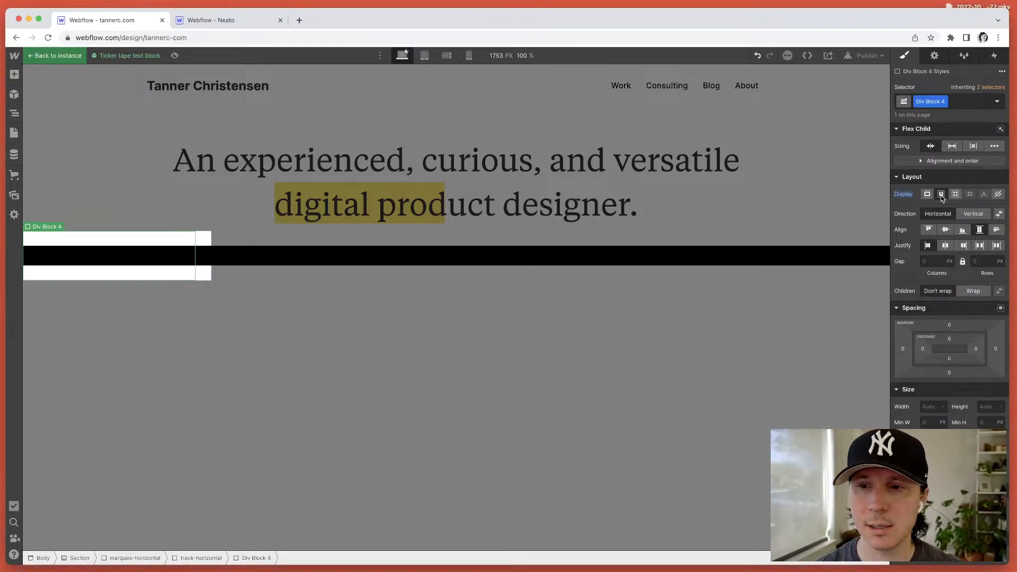
pyautogui.click(974, 215)
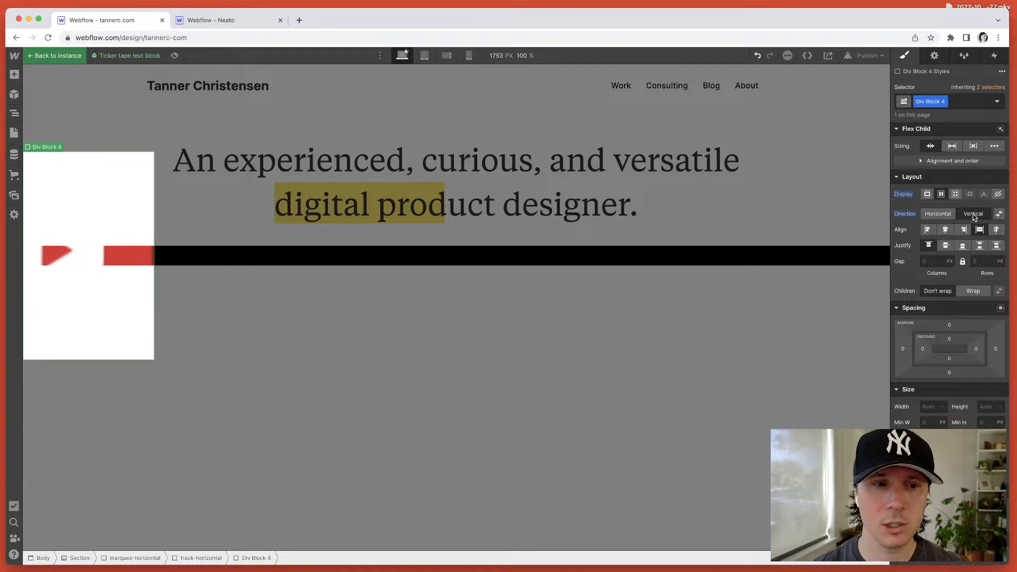
pyautogui.click(945, 216)
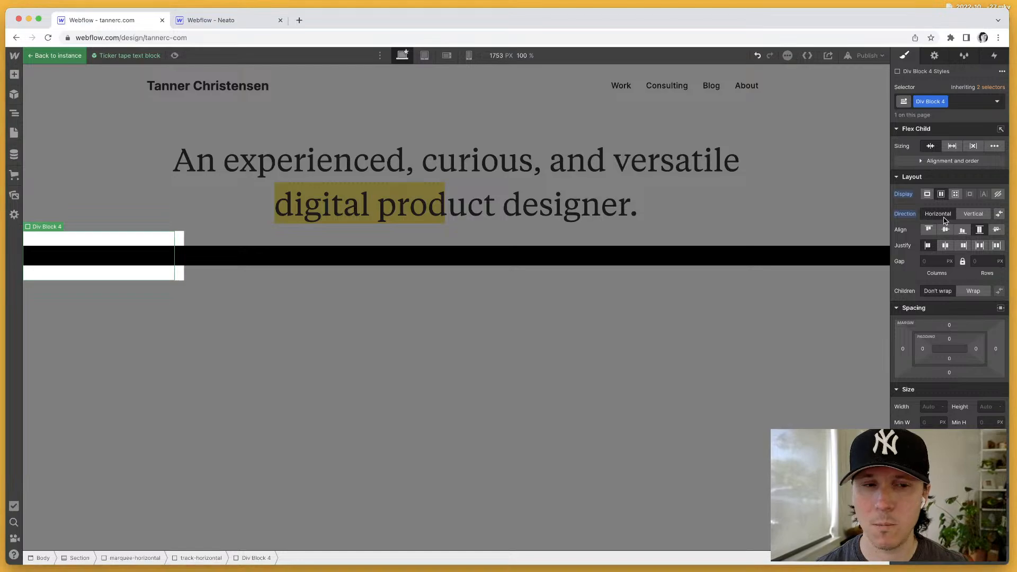
pyautogui.click(14, 114)
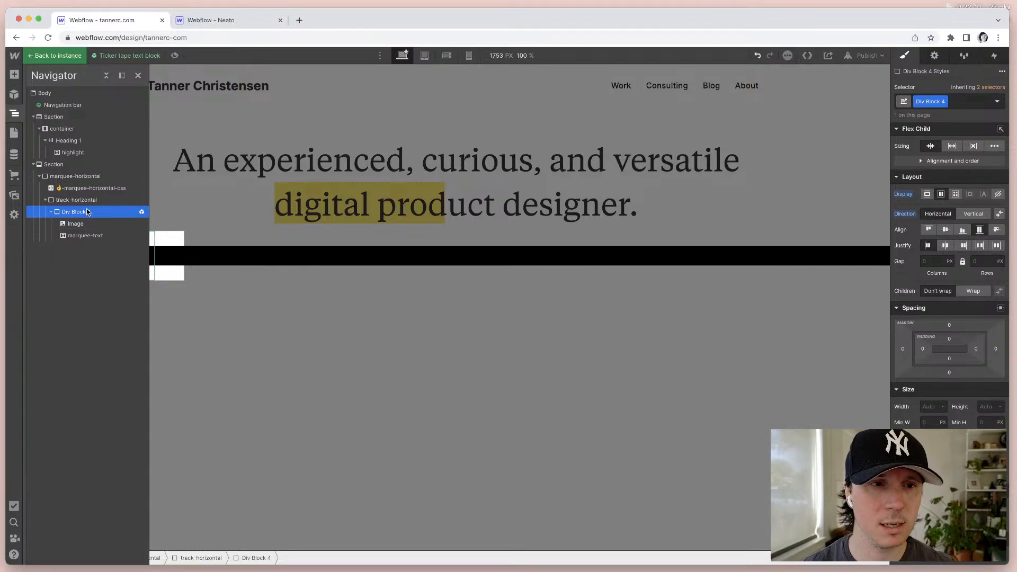
pyautogui.click(31, 58)
# Step: Try to duplicate the Ticker tape text block instance inside track-horizontal
pyautogui.press('super+d')
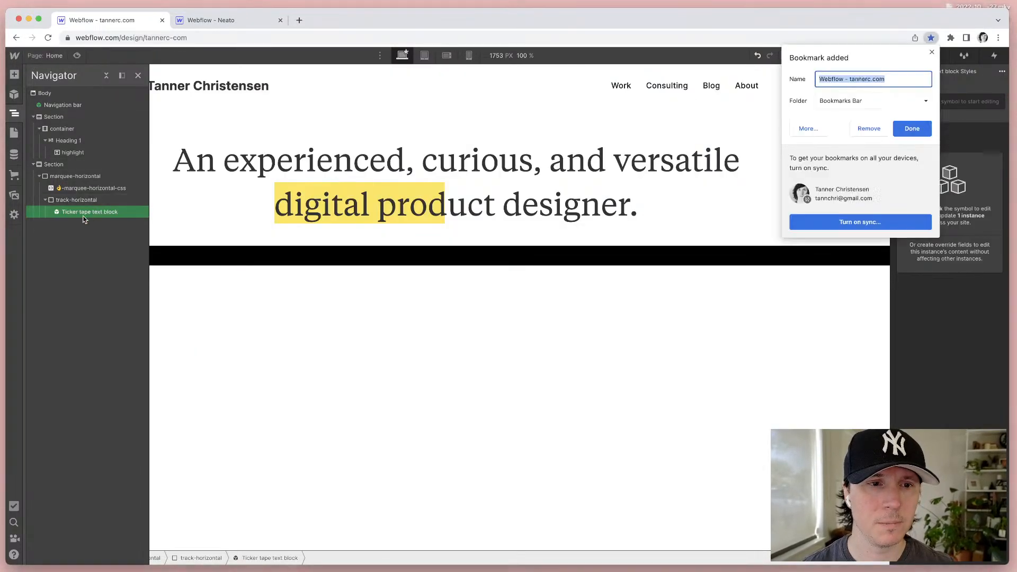
pyautogui.click(883, 134)
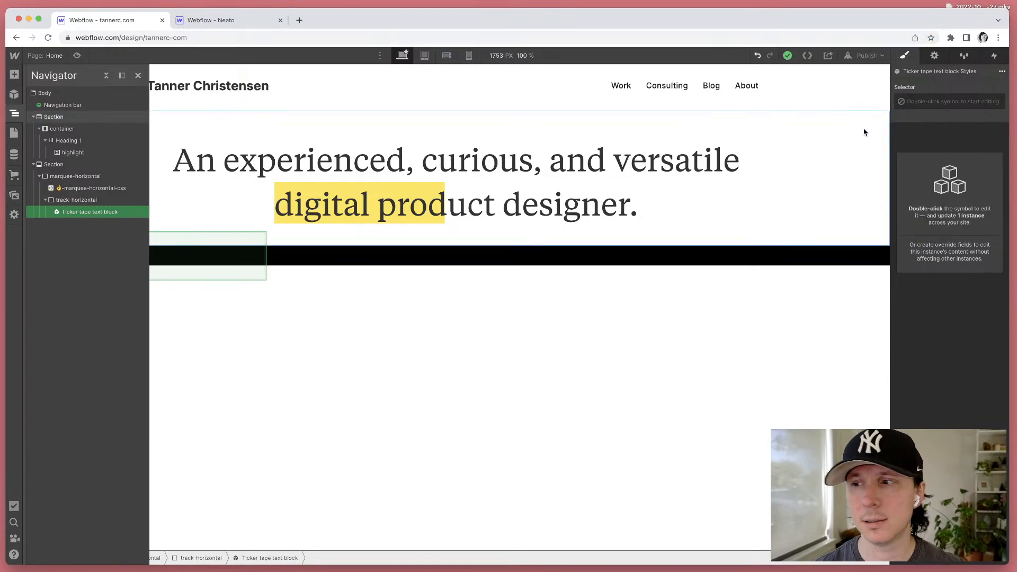
# Step: Duplicate the Ticker tape text block inside track-horizontal until there are four instances, and close the element tree
pyautogui.press('super+d')
pyautogui.press('super+d')
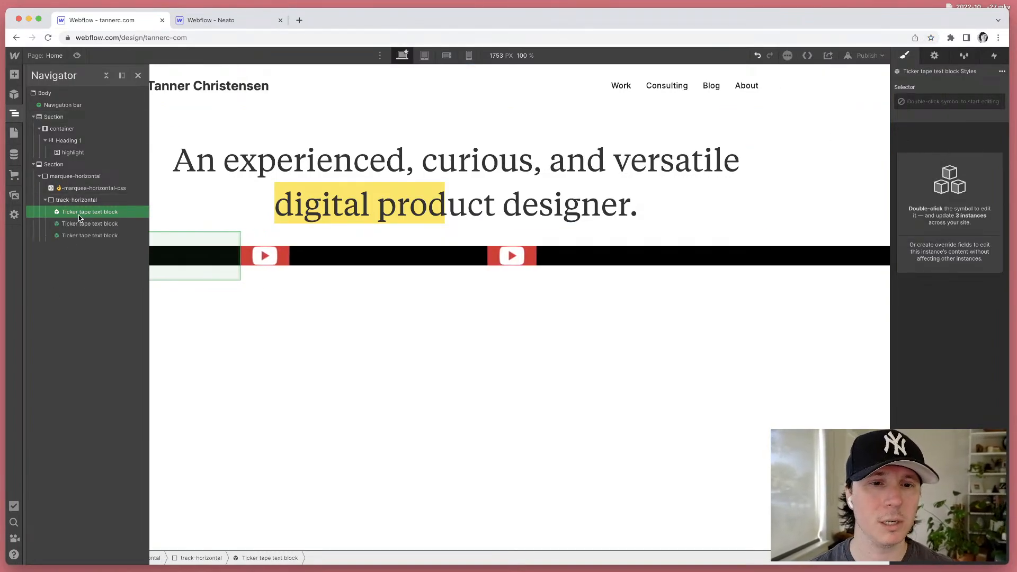
pyautogui.click(14, 113)
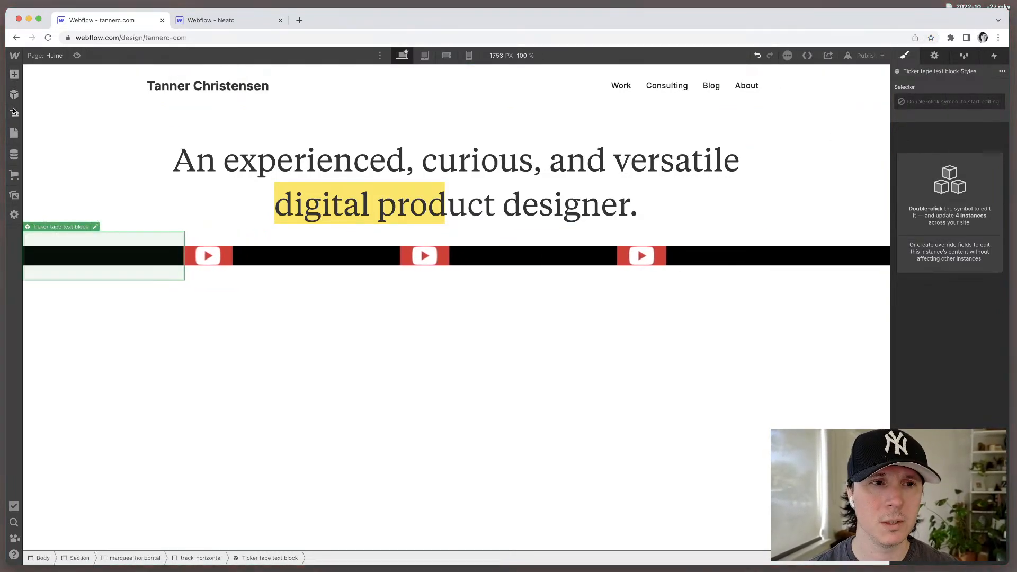
# Step: Open the ticker symbol for editing and try a white border on its Div Block 4
pyautogui.doubleClick(198, 259)
pyautogui.click(276, 263)
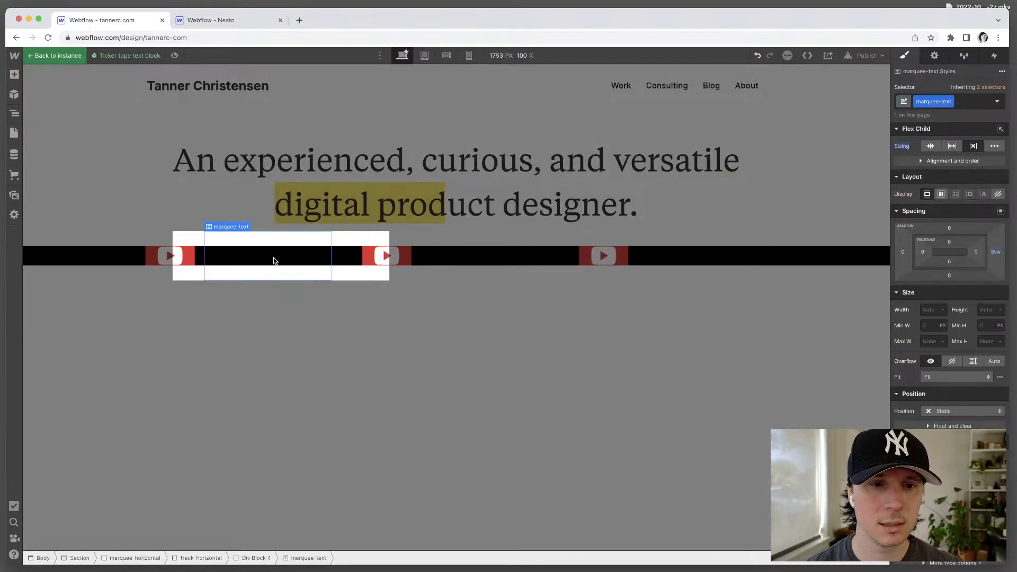
pyautogui.click(14, 113)
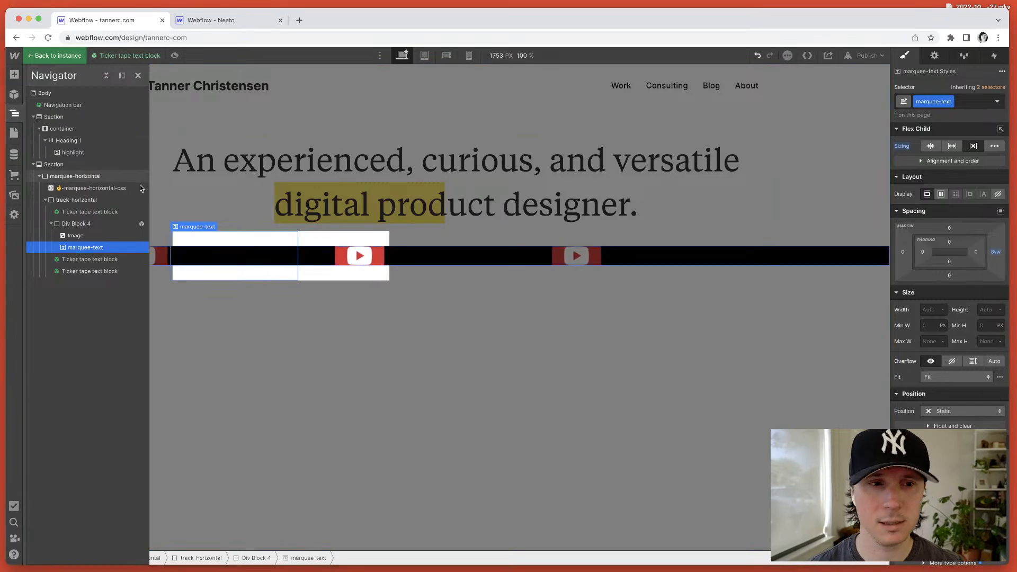
pyautogui.click(76, 225)
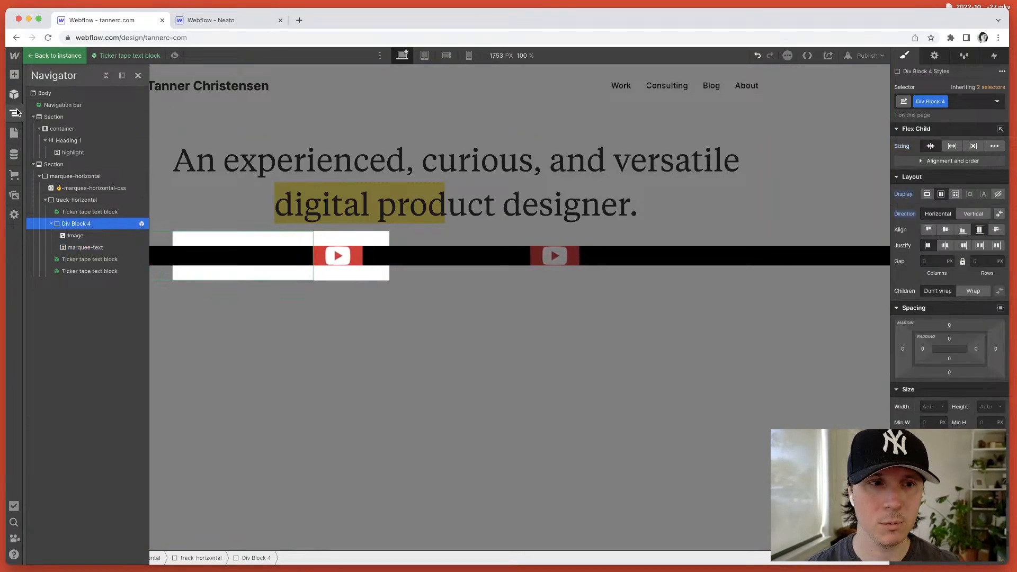
pyautogui.click(16, 113)
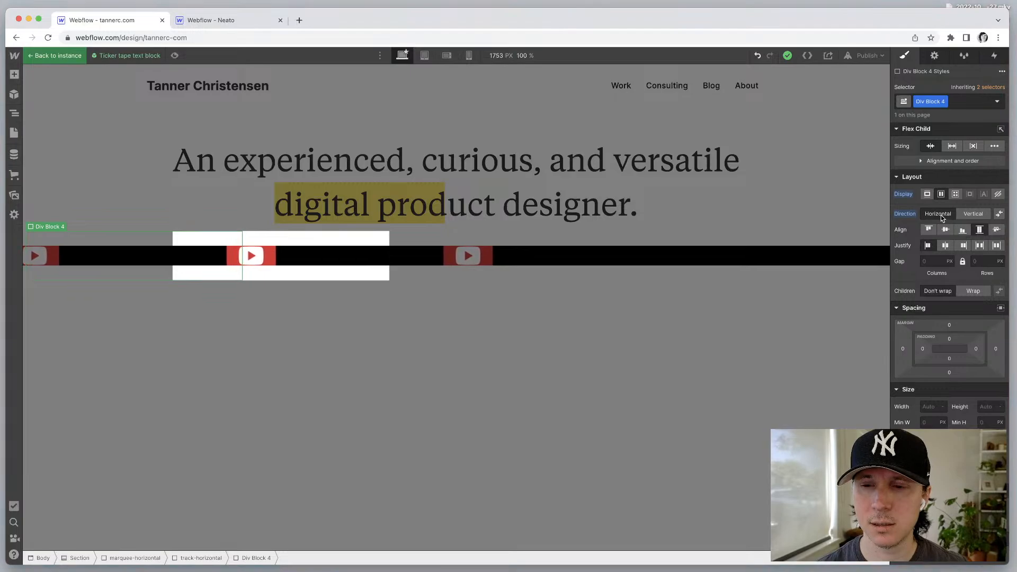
pyautogui.scroll(-10, 943, 218)
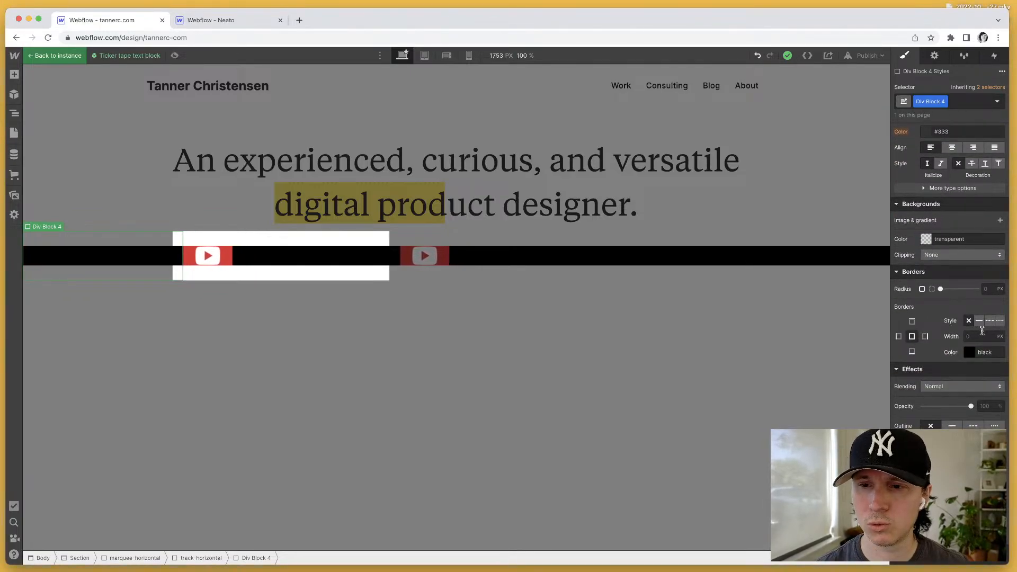
pyautogui.click(970, 353)
pyautogui.moveTo(947, 380); pyautogui.dragTo(827, 298)
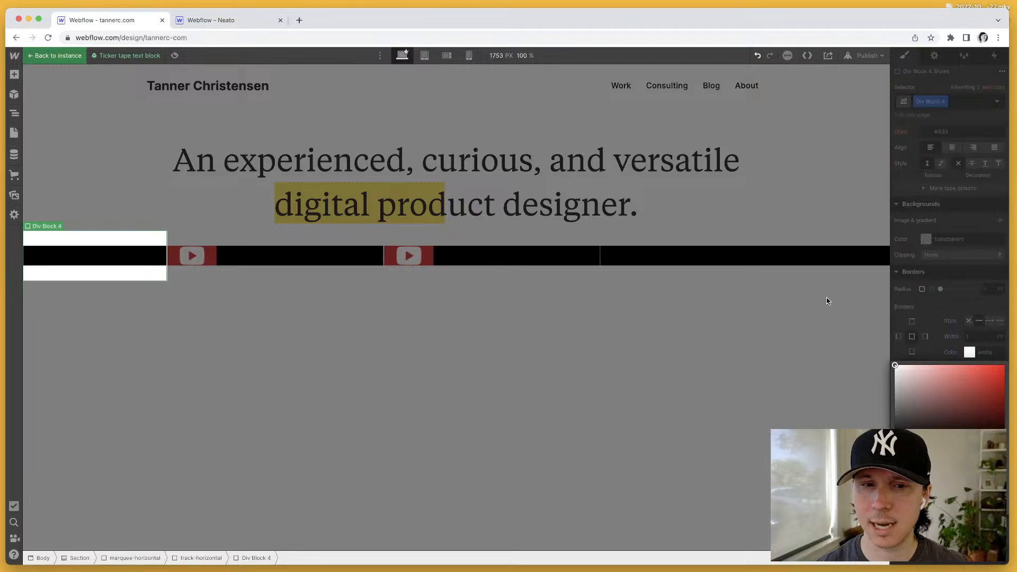
pyautogui.click(1001, 273)
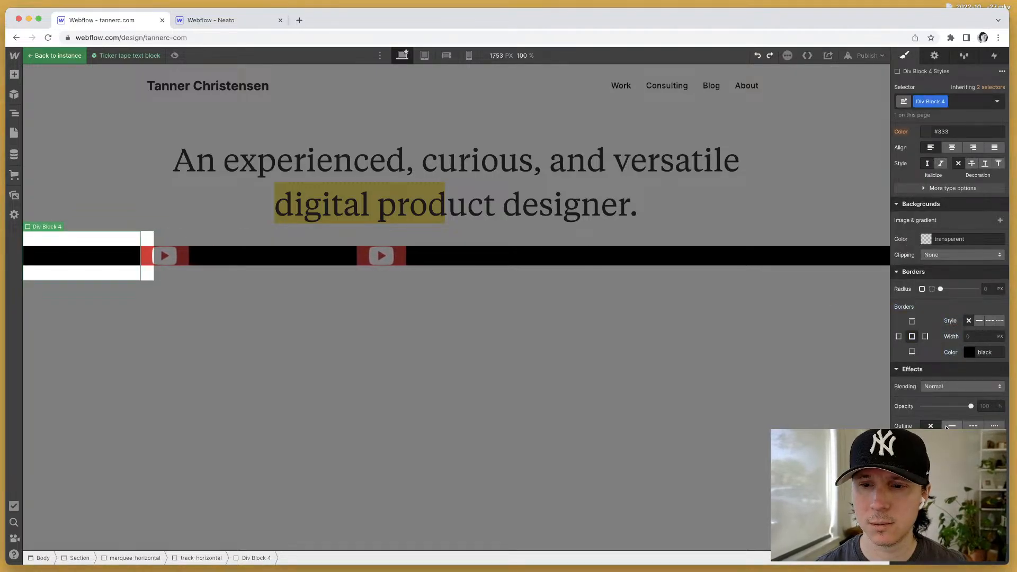
pyautogui.scroll(4, 947, 427)
pyautogui.scroll(3, 947, 427)
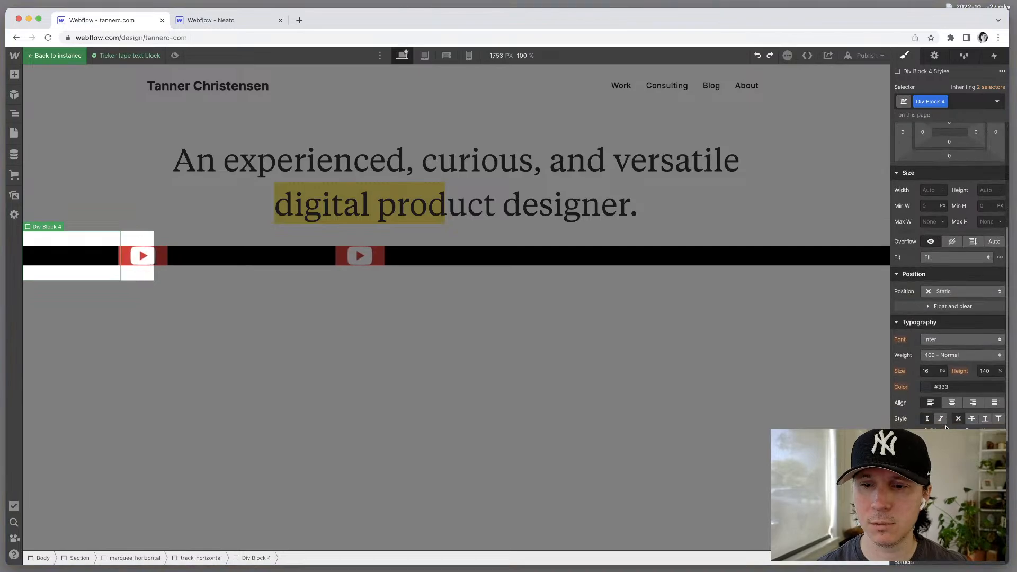
pyautogui.click(928, 387)
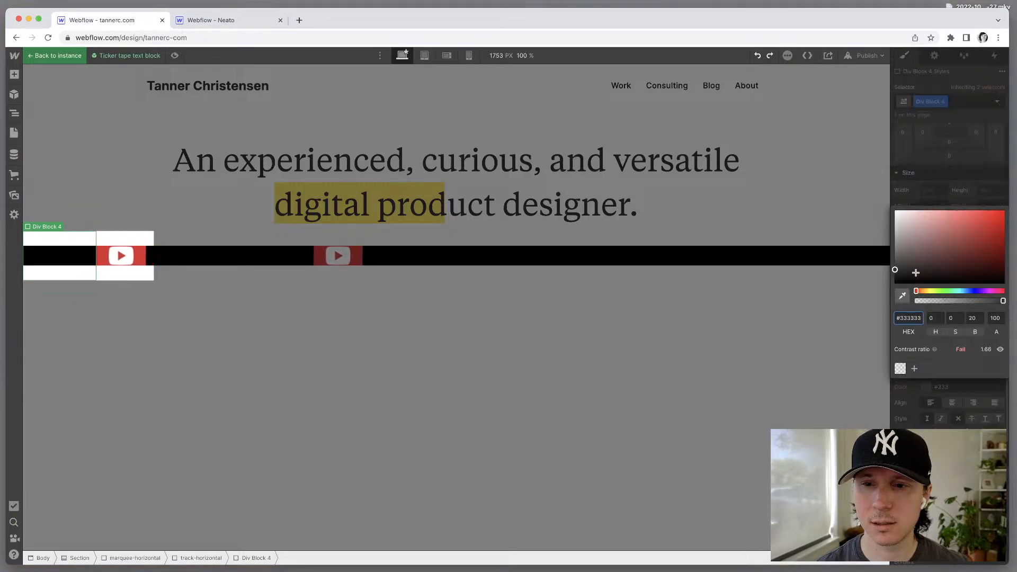
pyautogui.click(818, 286)
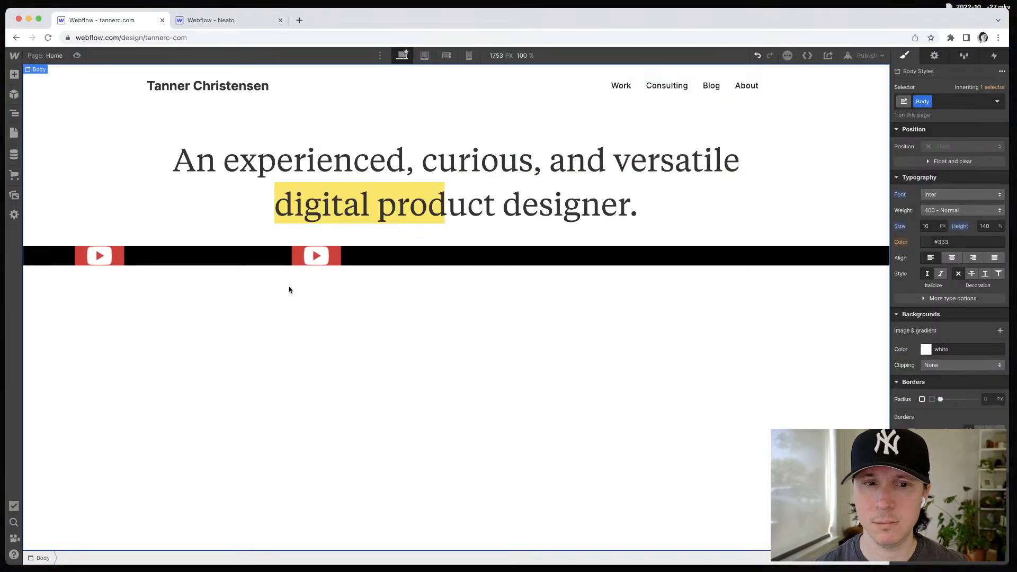
# Step: Edit the ticker symbol to set its YouTube icon image's width to 24 px, and leave symbol editing
pyautogui.doubleClick(326, 256)
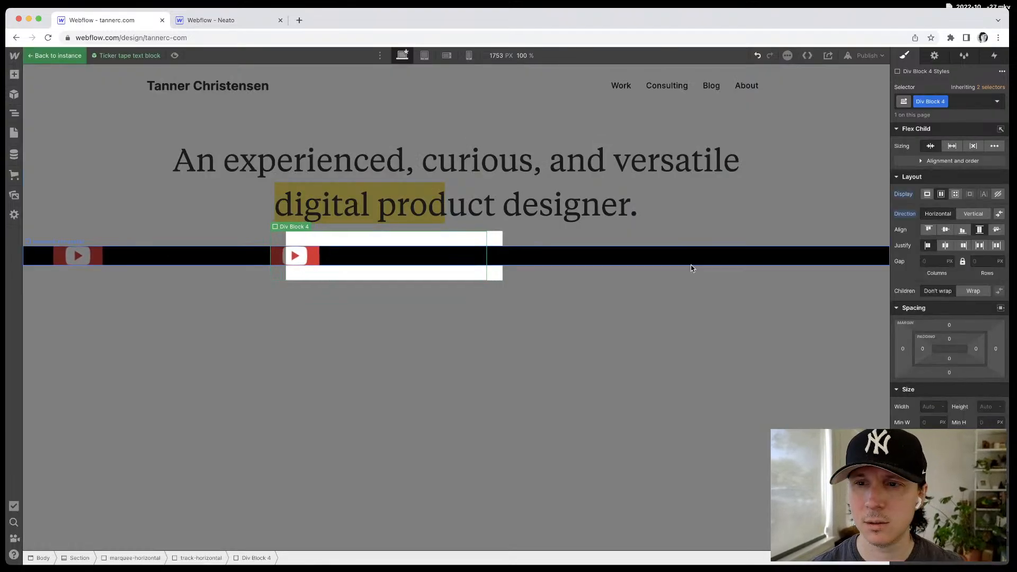
pyautogui.click(300, 256)
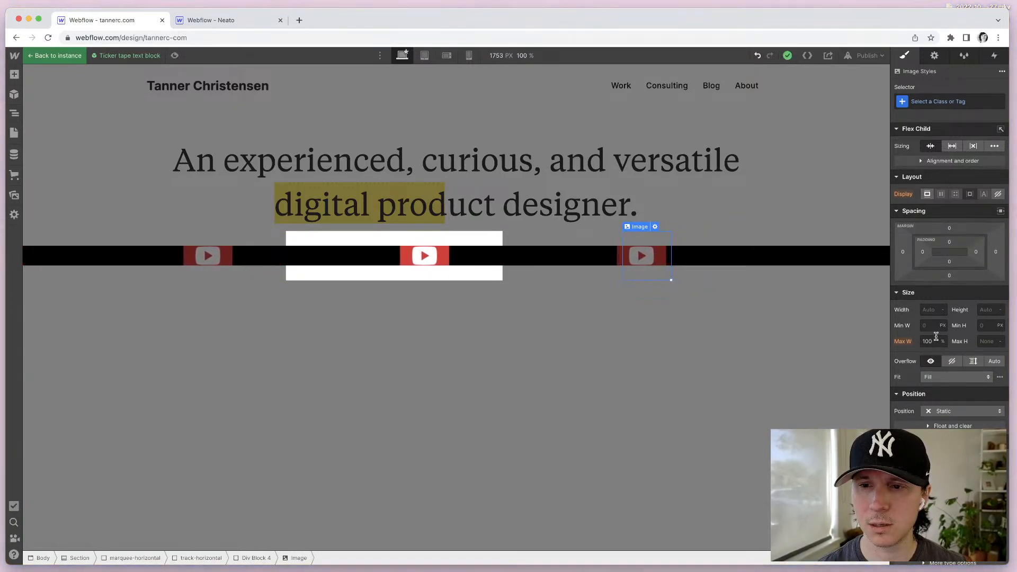
pyautogui.write('24')
pyautogui.press('Tab')
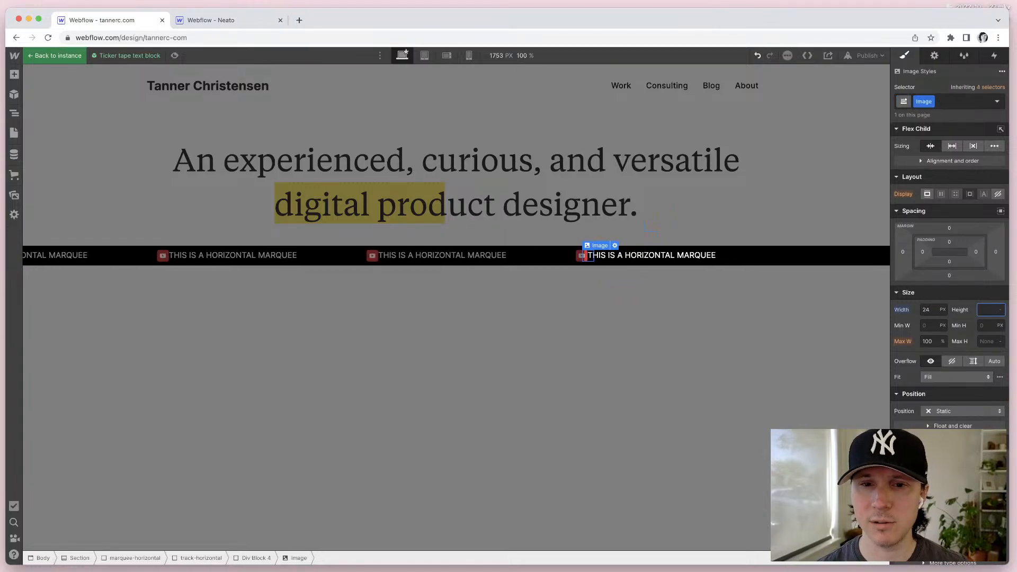
pyautogui.doubleClick(692, 329)
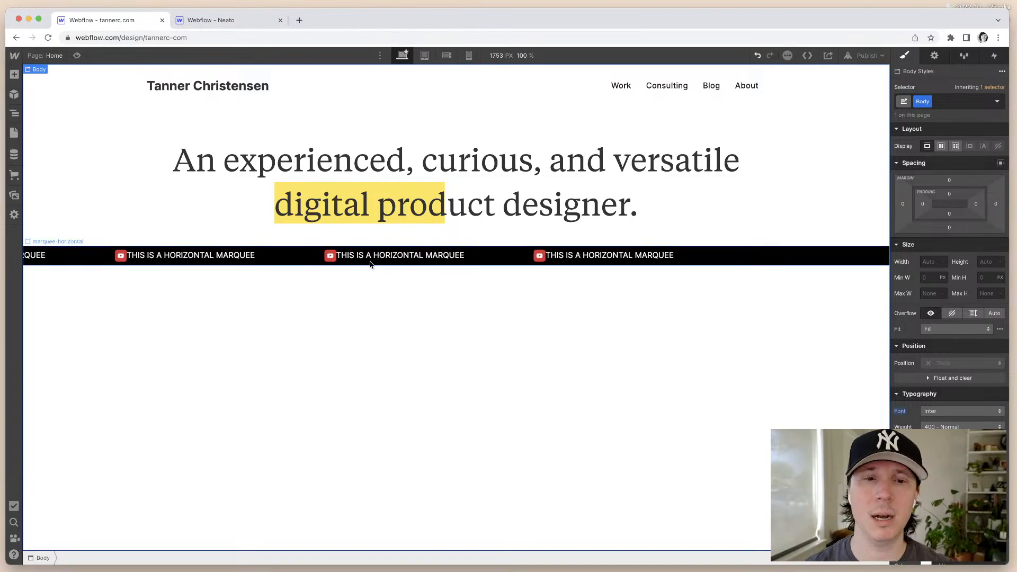
# Step: Reopen the ticker symbol and rename the Div Block 4 class as ticker-tape-container
pyautogui.click(343, 262)
pyautogui.doubleClick(341, 261)
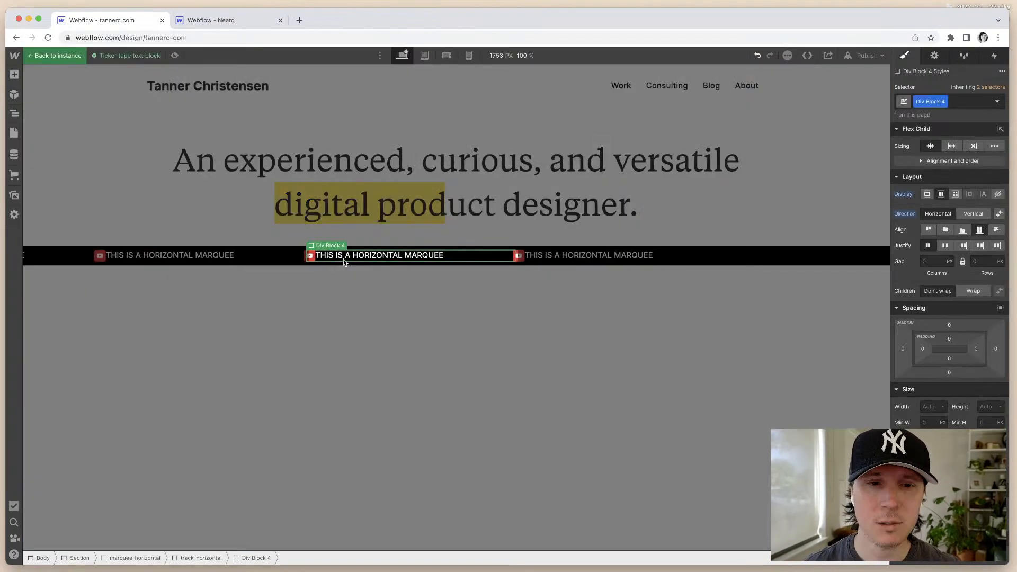
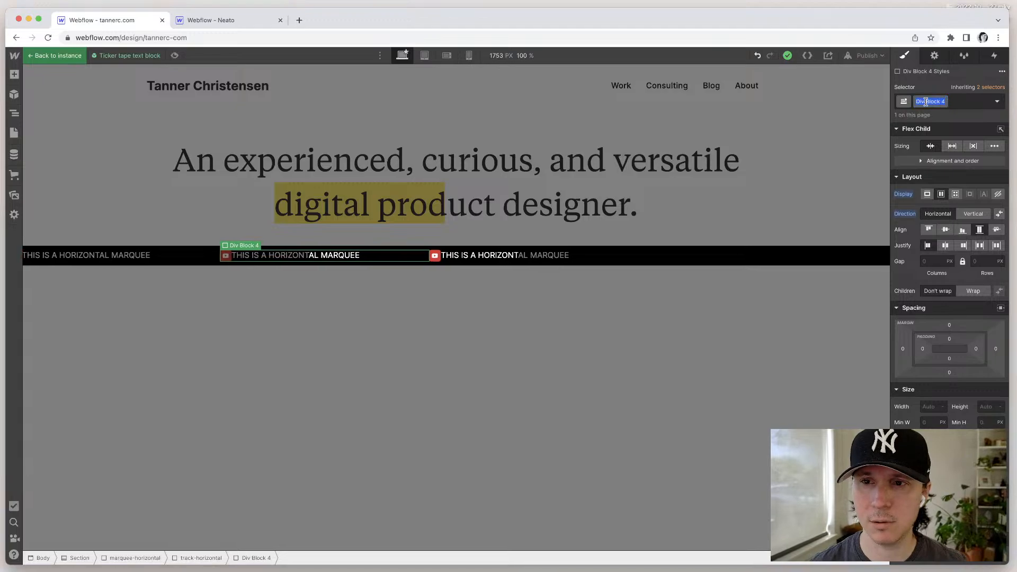
pyautogui.press('BackSpace')
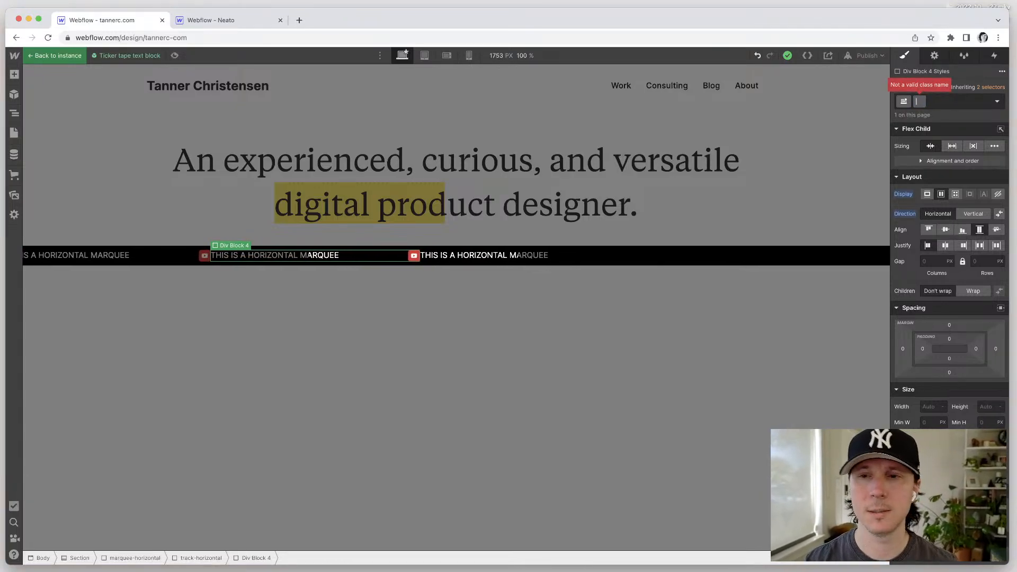
pyautogui.write('ticker')
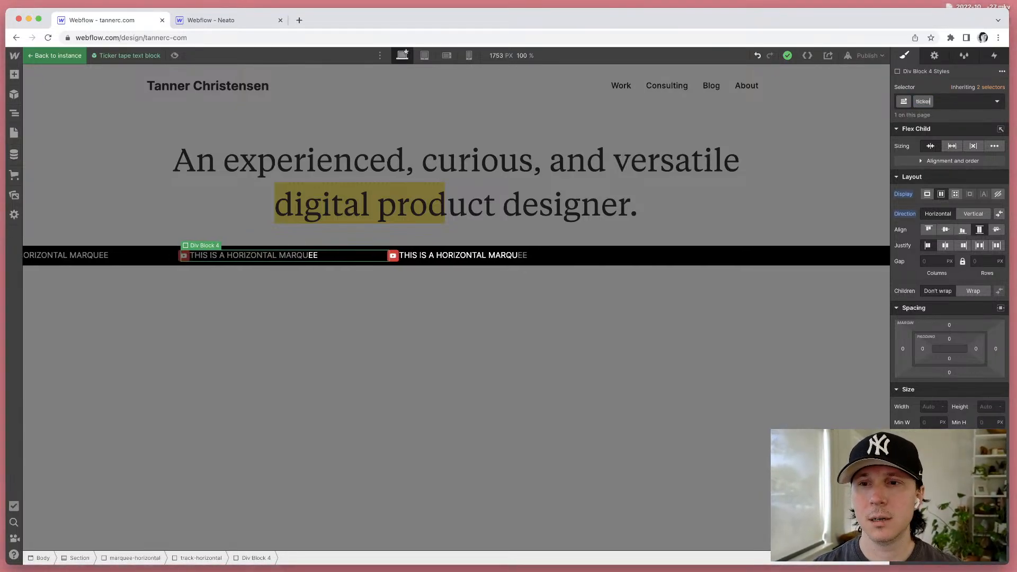
pyautogui.write('-tape-container')
pyautogui.press('Return')
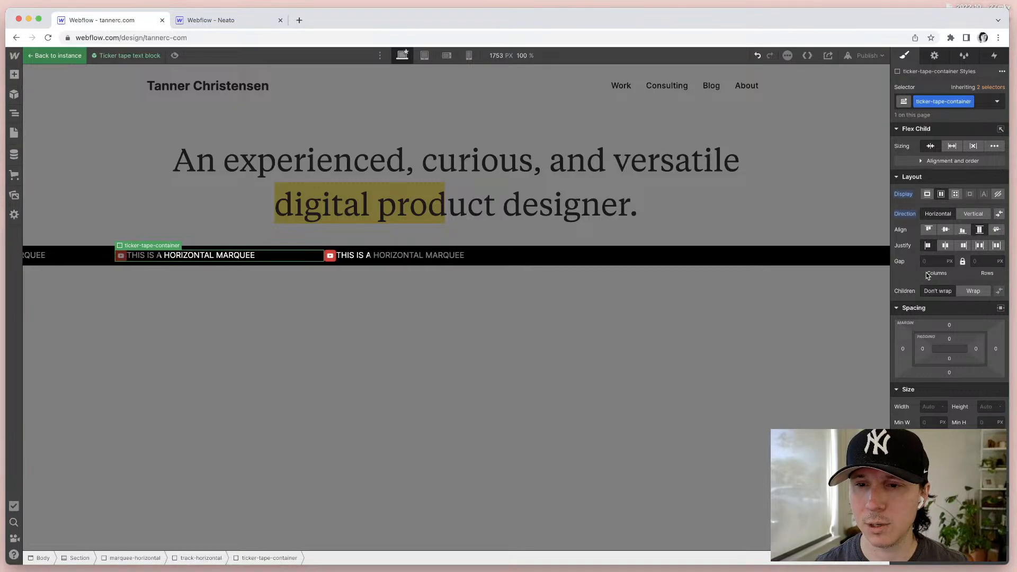
# Step: Set the ticker-tape-container's column gap to 0.5 rem with its children not wrapping, and leave symbol editing
pyautogui.click(966, 293)
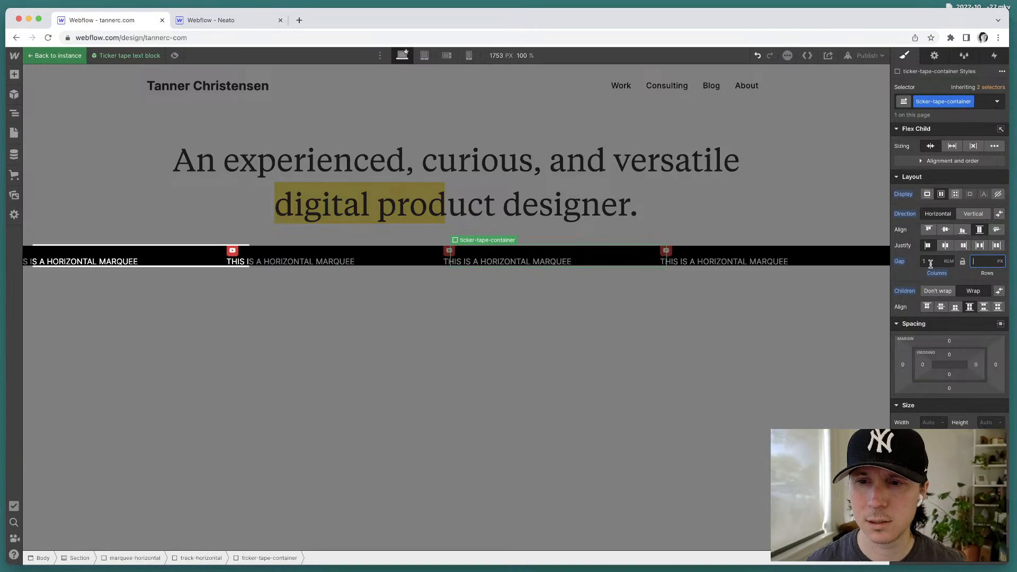
pyautogui.click(941, 292)
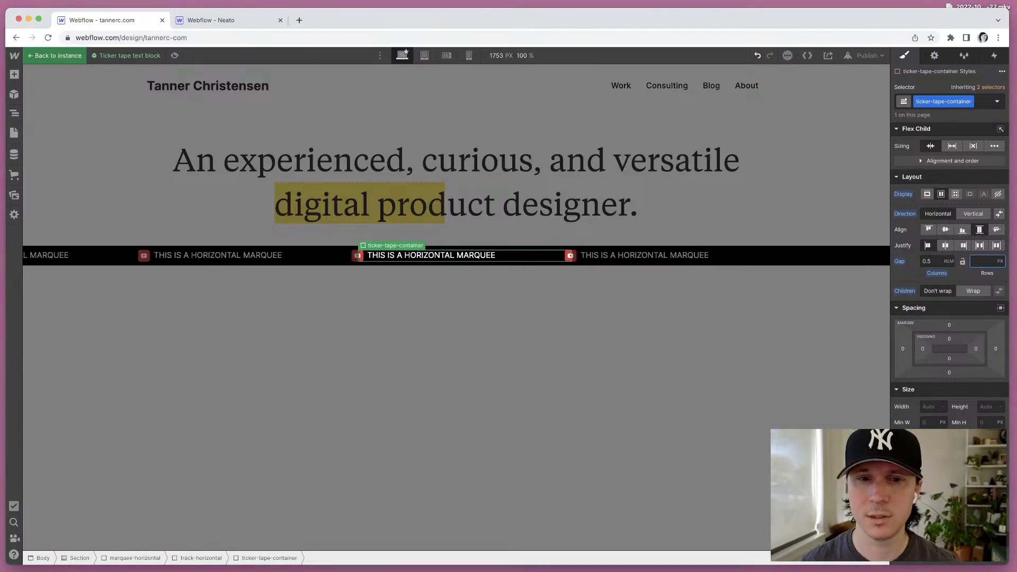
pyautogui.doubleClick(744, 306)
# Step: Edit the symbol again to center-align the ticker-tape-container's icon and text vertically, and return to the page
pyautogui.doubleClick(594, 257)
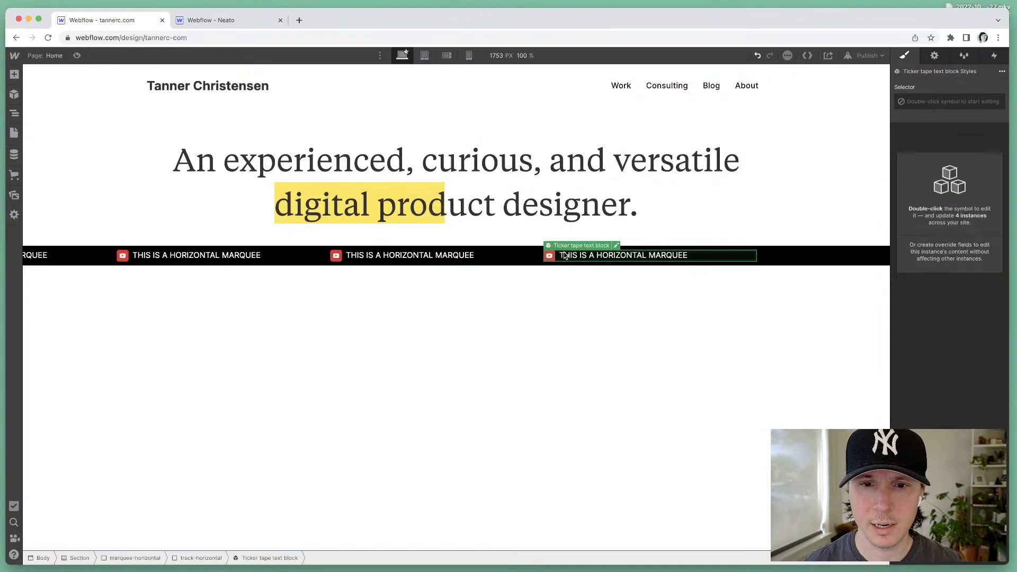
pyautogui.click(946, 231)
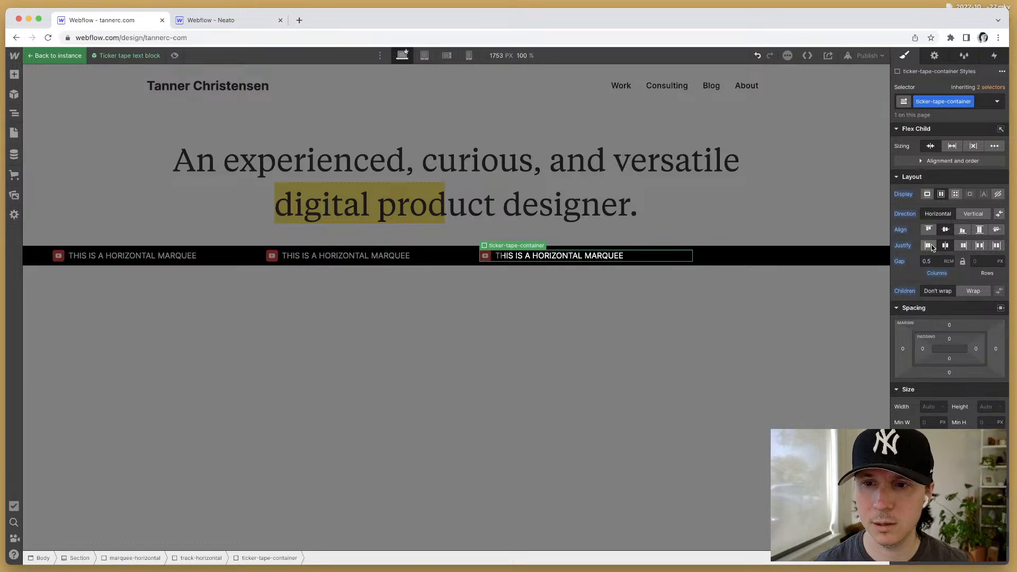
pyautogui.click(492, 374)
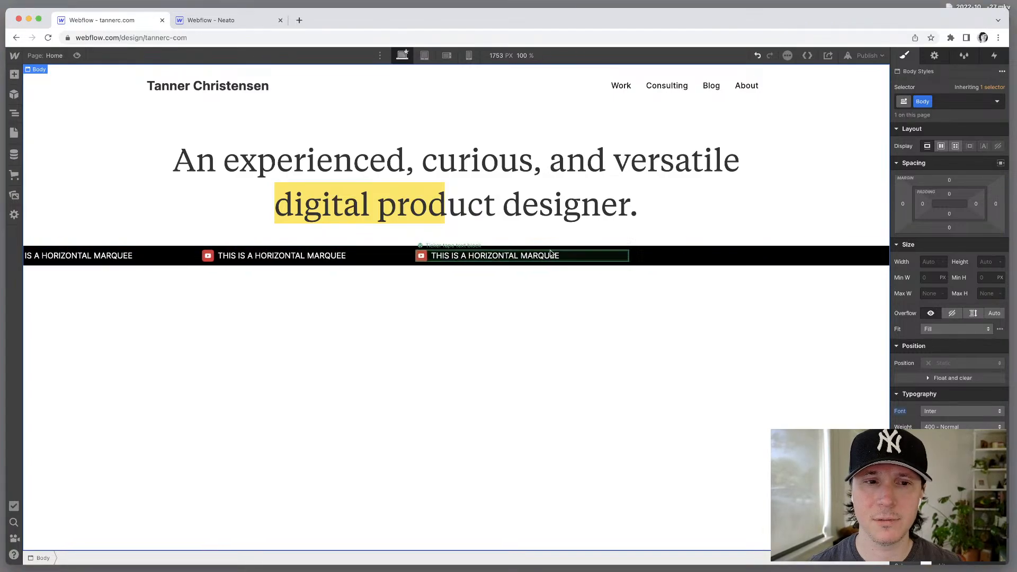
# Step: Replace the symbol's marquee text with "Tune in for a live portfolio design session! Oct 13 at 4:00 PM PST" copied from the Figma design
pyautogui.doubleClick(431, 260)
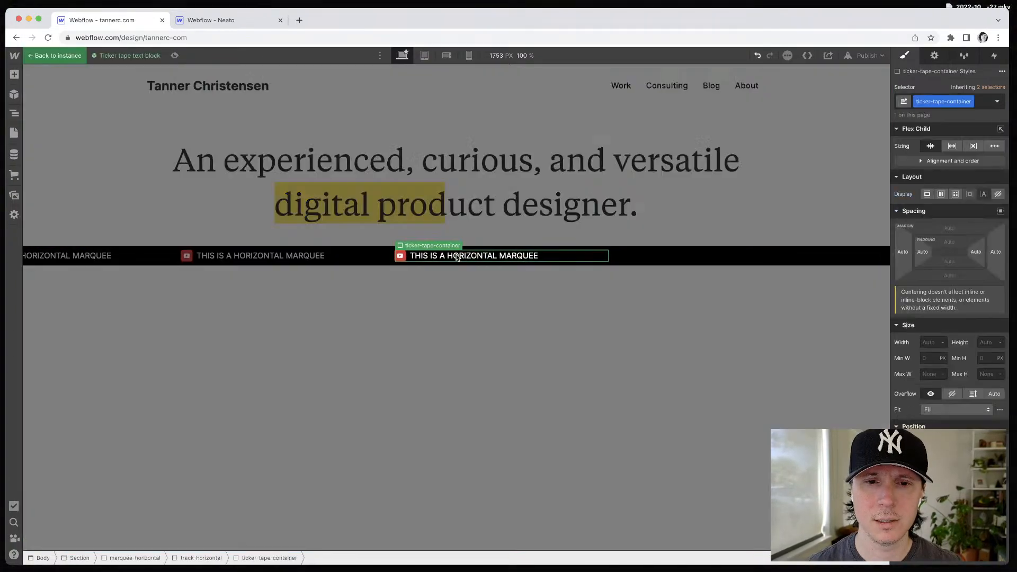
pyautogui.doubleClick(430, 259)
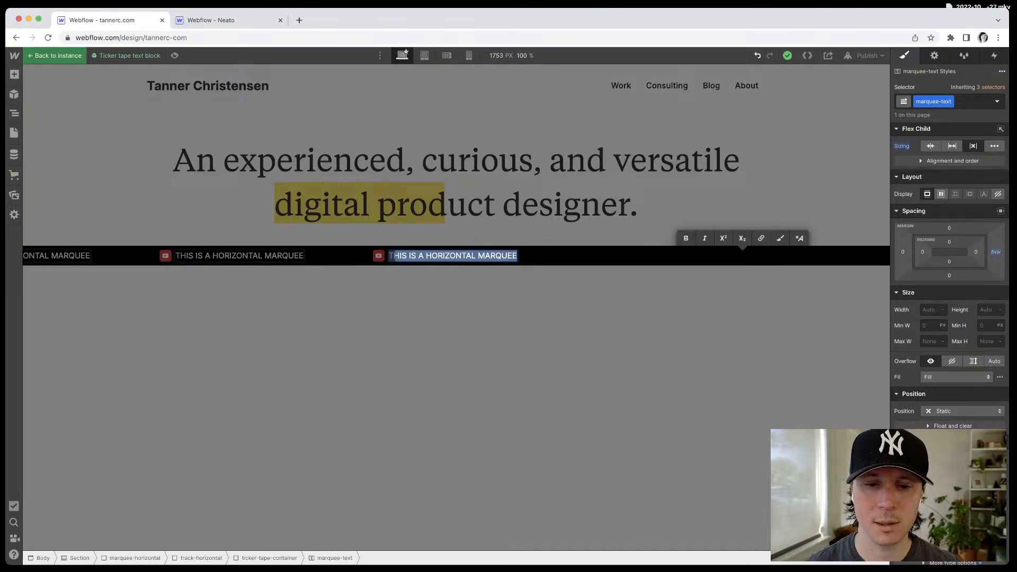
pyautogui.press('super+Tab')
pyautogui.keyDown('super'); pyautogui.doubleClick(535, 261); pyautogui.keyUp('super')
pyautogui.press('super+c')
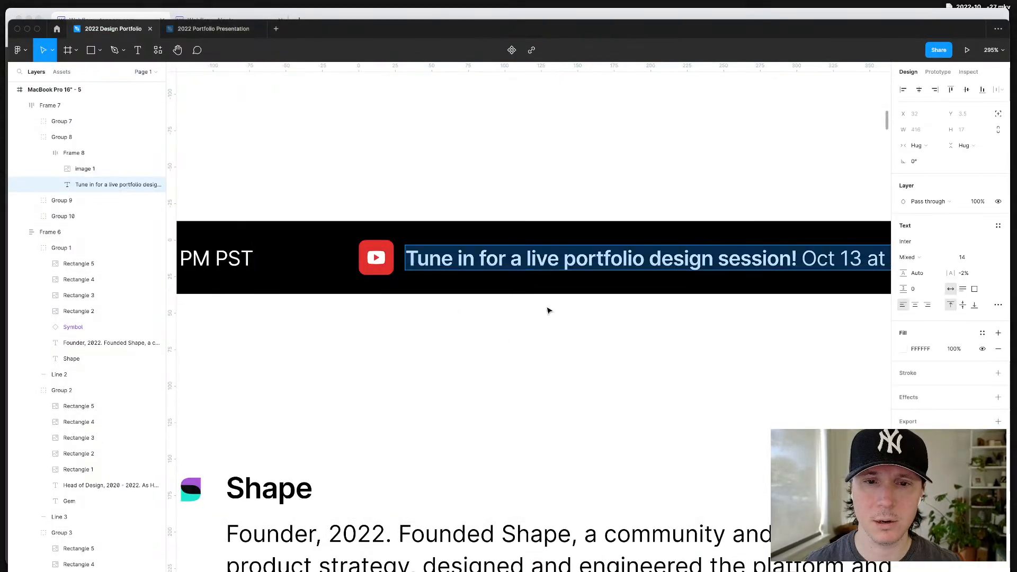
pyautogui.click(540, 370)
pyautogui.press('super+Tab')
pyautogui.press('super+v')
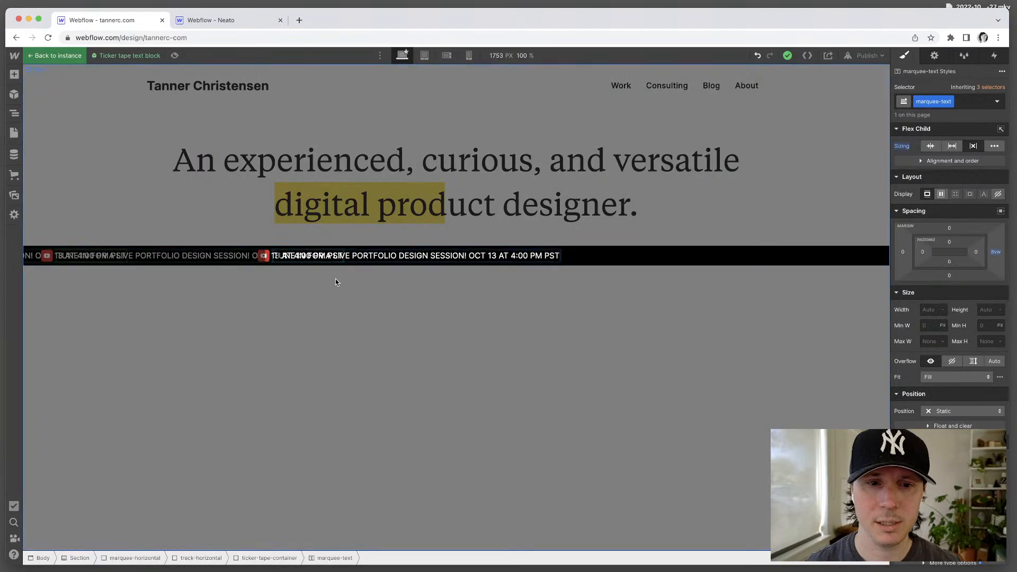
pyautogui.click(335, 278)
# Step: Set the marquee-text capitalization to none in the ticker symbol, and leave symbol editing
pyautogui.doubleClick(380, 260)
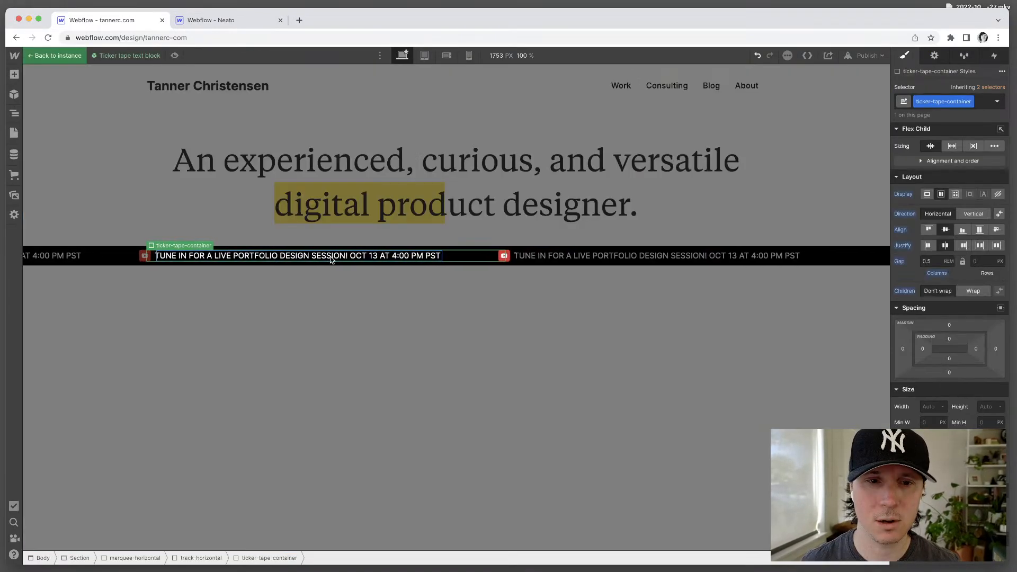
pyautogui.scroll(-5, 949, 400)
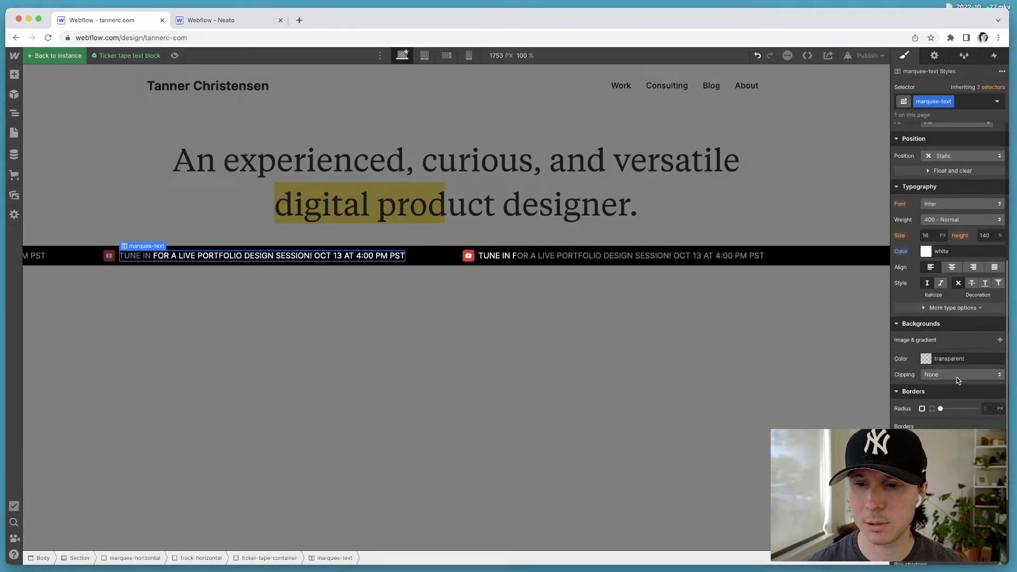
pyautogui.click(957, 307)
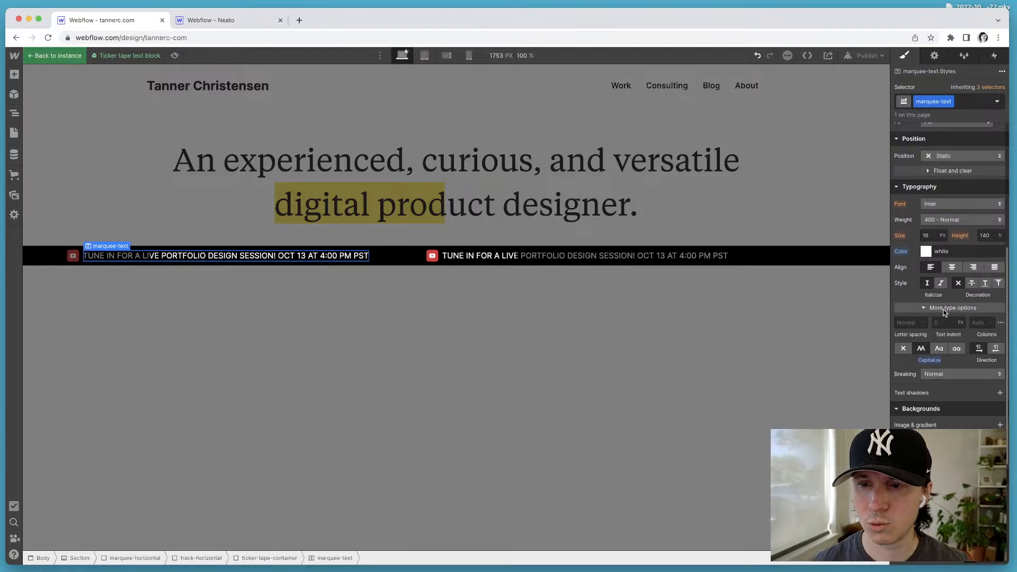
pyautogui.click(920, 350)
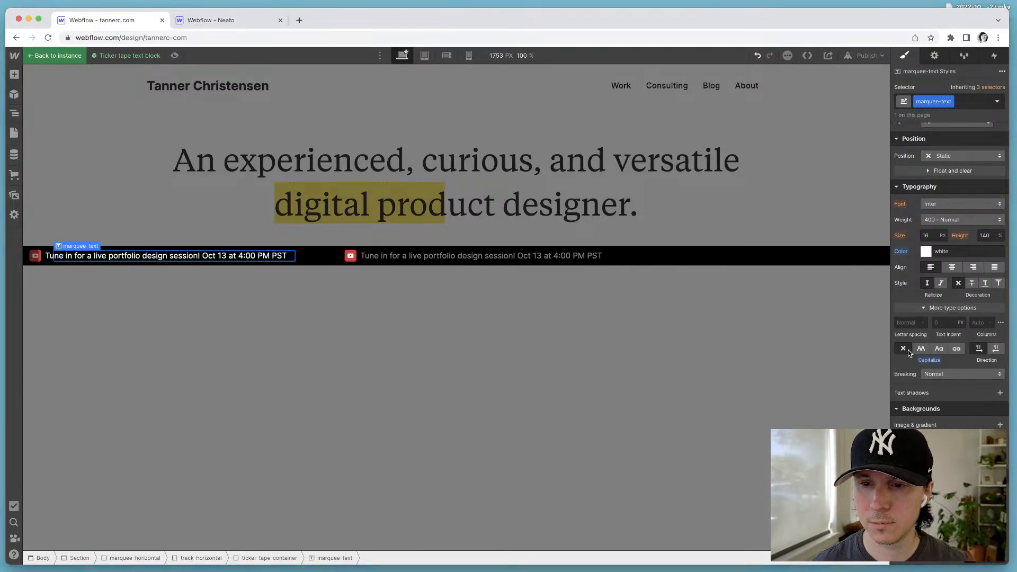
pyautogui.doubleClick(348, 264)
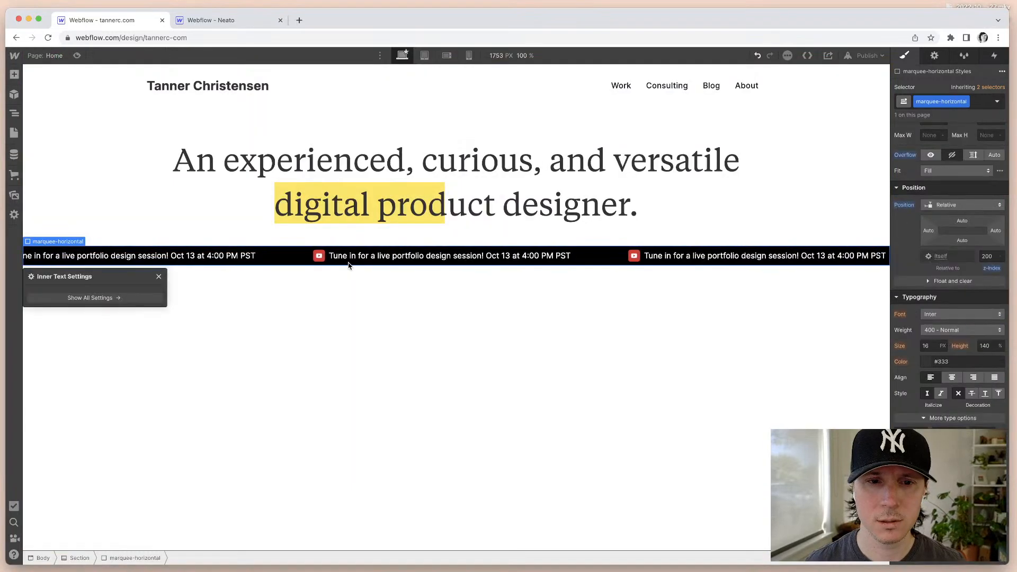
pyautogui.doubleClick(340, 258)
pyautogui.doubleClick(326, 257)
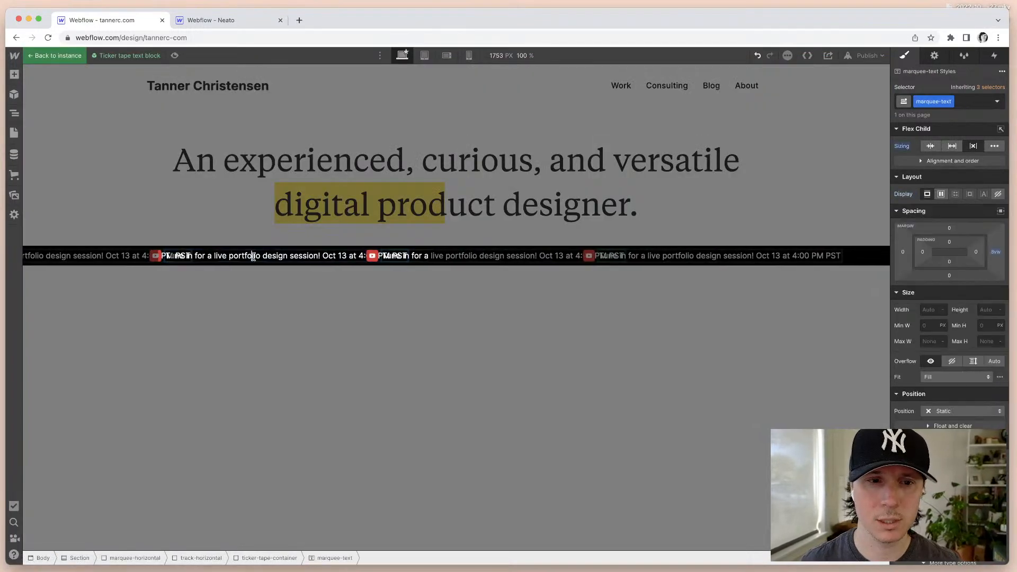
pyautogui.click(293, 329)
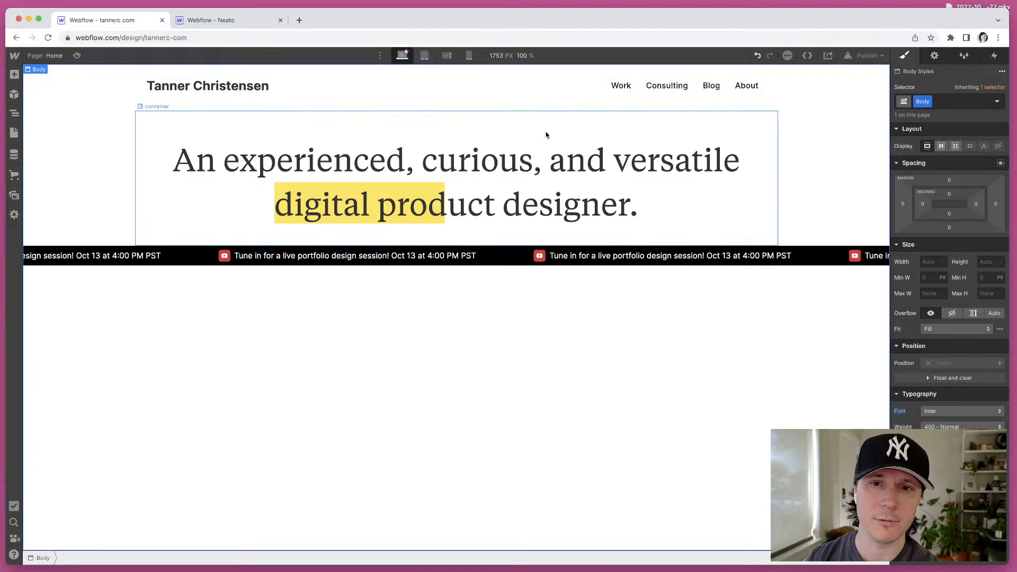
# Step: Set the Nav Link font weight to 600 - Semi Bold in the navigation bar symbol, and return to the page
pyautogui.doubleClick(614, 88)
pyautogui.click(614, 88)
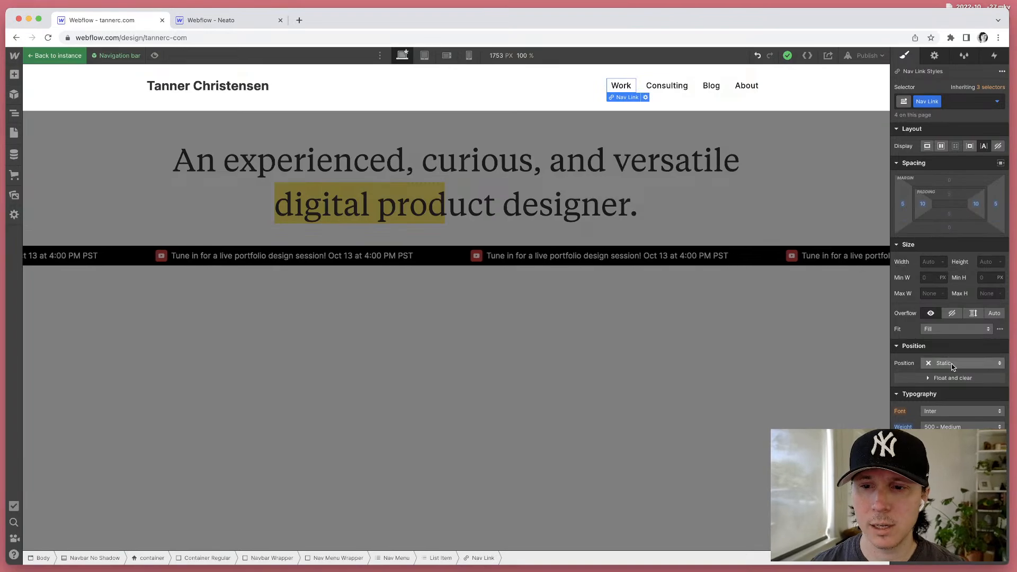
pyautogui.click(948, 427)
pyautogui.press('Escape')
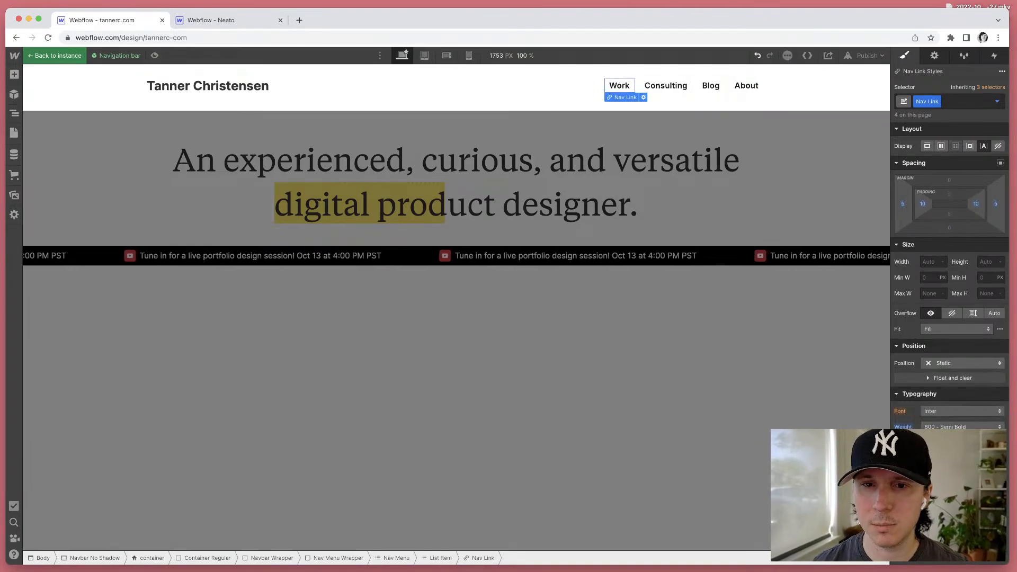
pyautogui.click(525, 386)
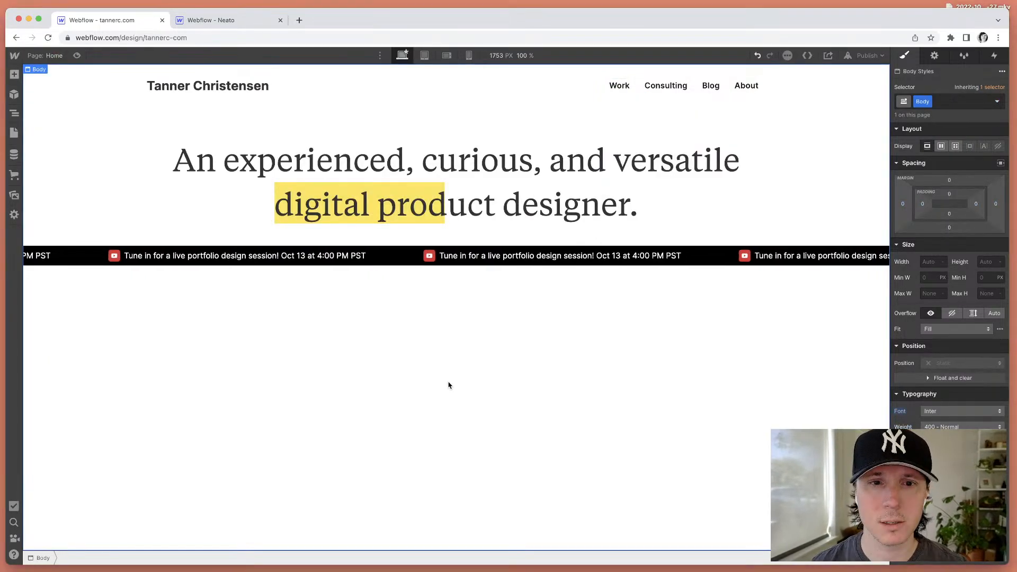
pyautogui.doubleClick(442, 262)
pyautogui.click(423, 259)
pyautogui.doubleClick(421, 259)
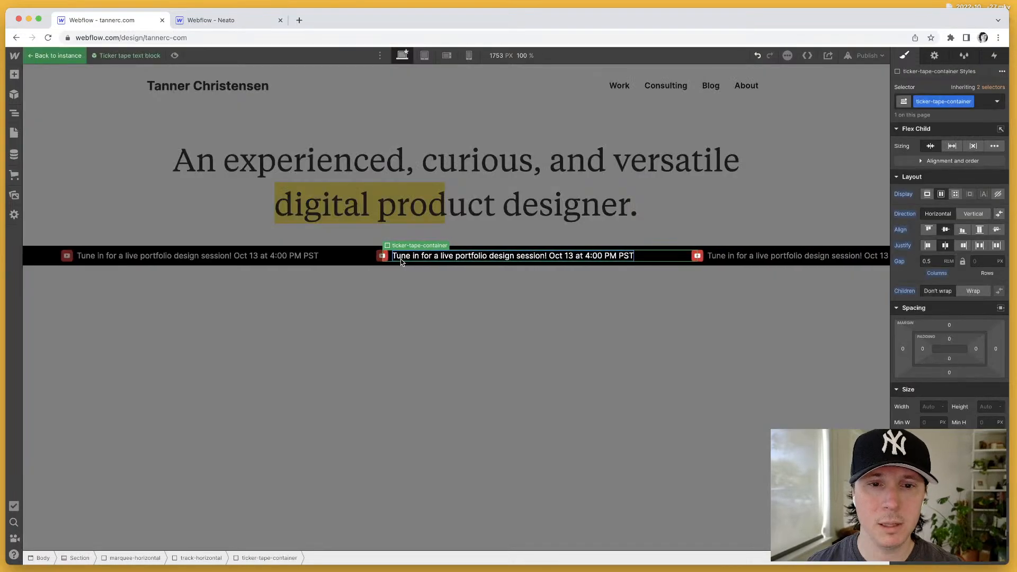
pyautogui.doubleClick(289, 260)
pyautogui.moveTo(275, 257); pyautogui.dragTo(242, 255)
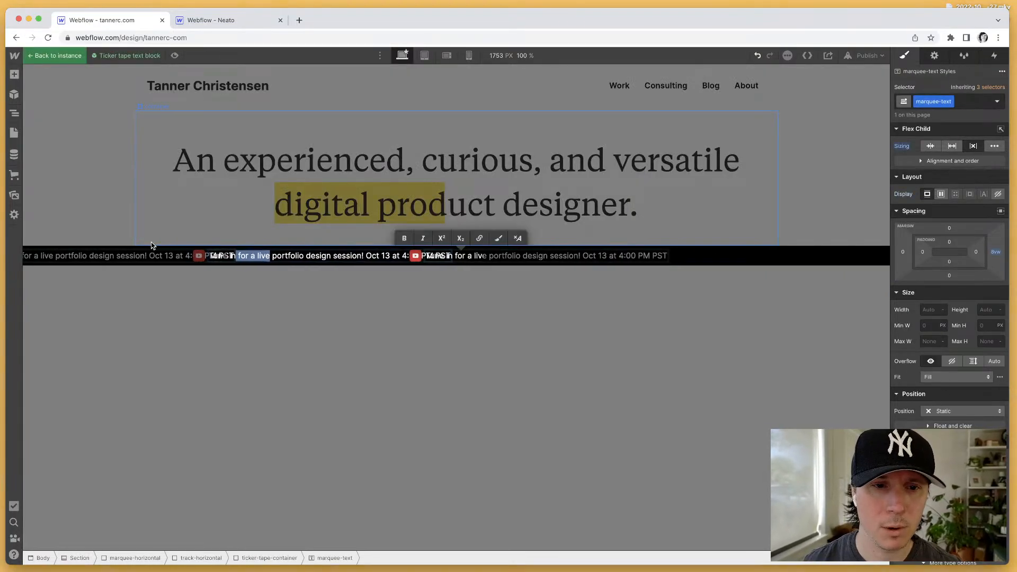
pyautogui.press('Escape')
pyautogui.click(290, 295)
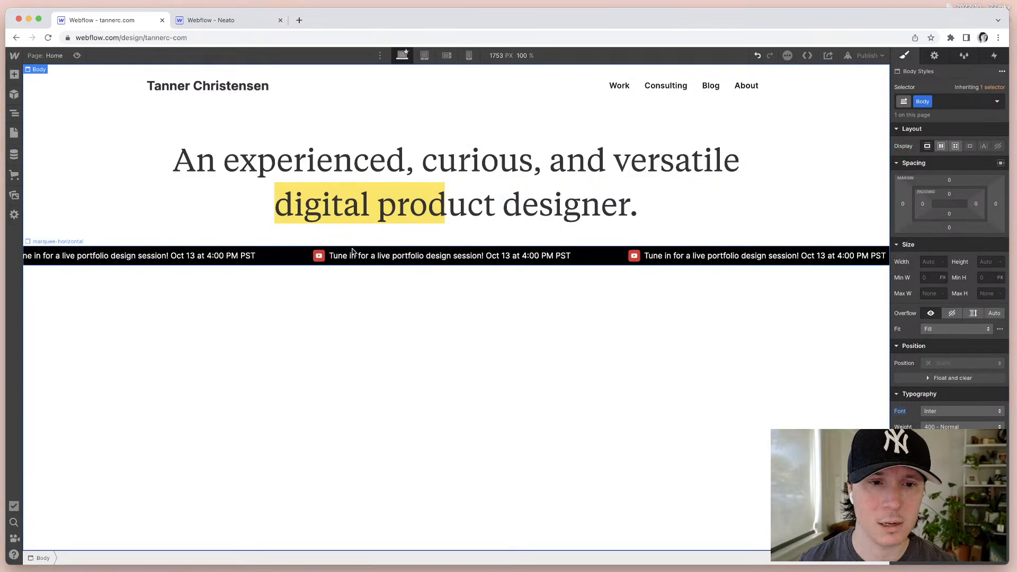
# Step: Bold "Tune in for a live portfolio design session!" in the ticker symbol's marquee-text, and leave symbol editing
pyautogui.doubleClick(355, 256)
pyautogui.doubleClick(348, 256)
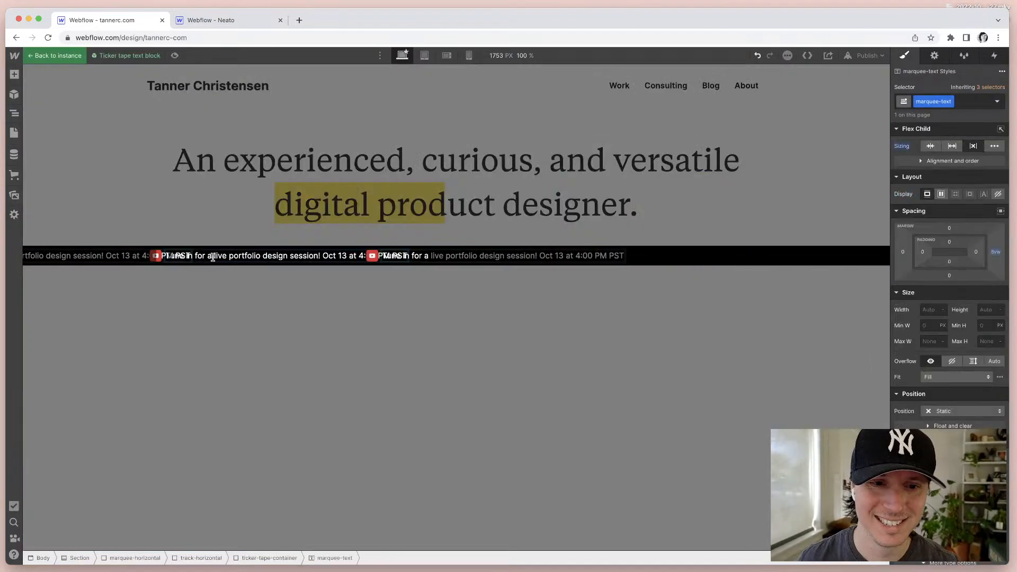
pyautogui.moveTo(206, 256); pyautogui.dragTo(148, 257)
pyautogui.click(197, 257)
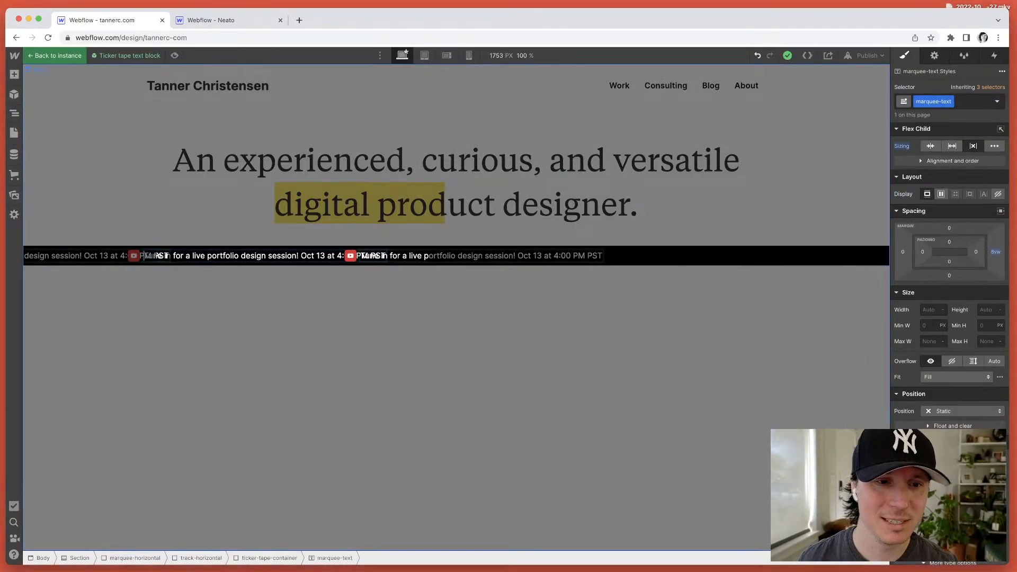
pyautogui.press('super+a')
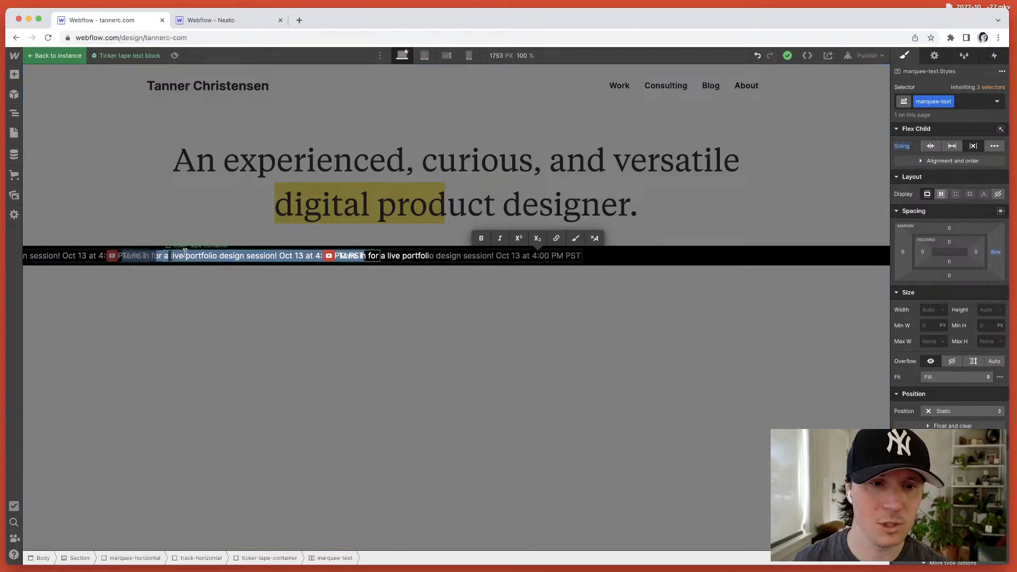
pyautogui.click(273, 256)
pyautogui.moveTo(264, 256); pyautogui.dragTo(159, 256)
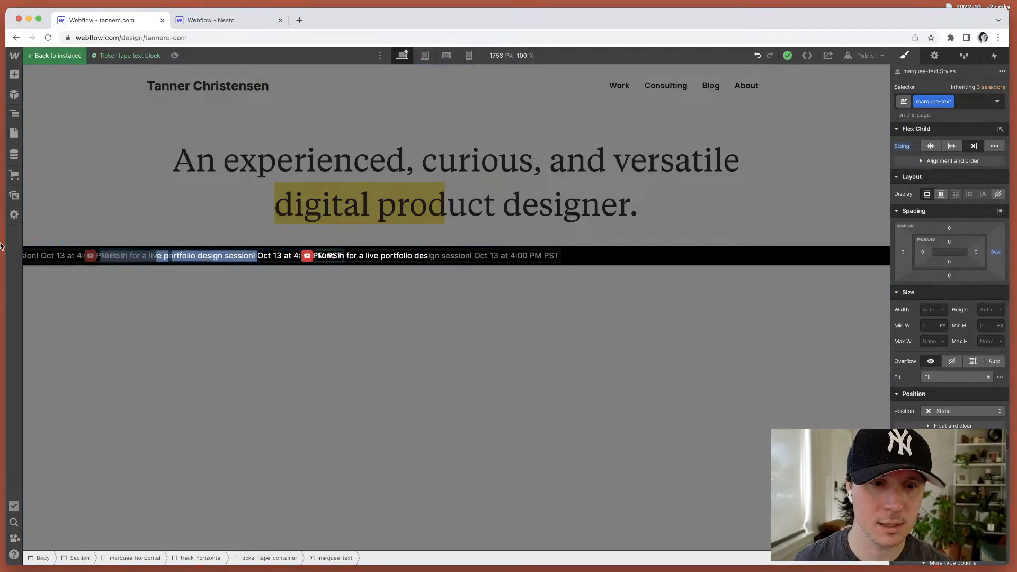
pyautogui.click(438, 238)
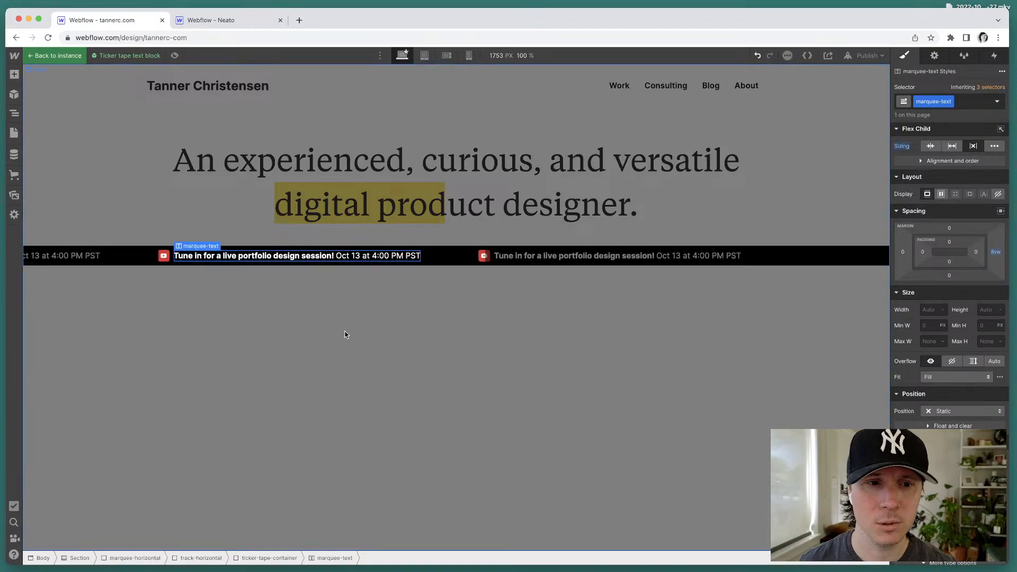
pyautogui.click(345, 334)
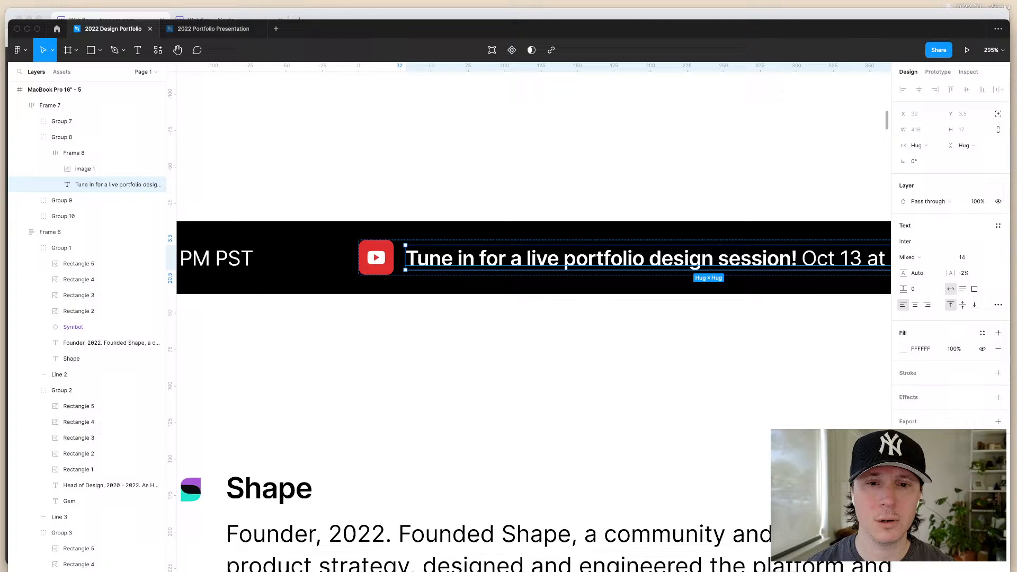
# Step: Examine the ticker banner's spacing and item layout in the Figma design, and switch back to Webflow
pyautogui.click(336, 202)
pyautogui.scroll(-10, 335, 198)
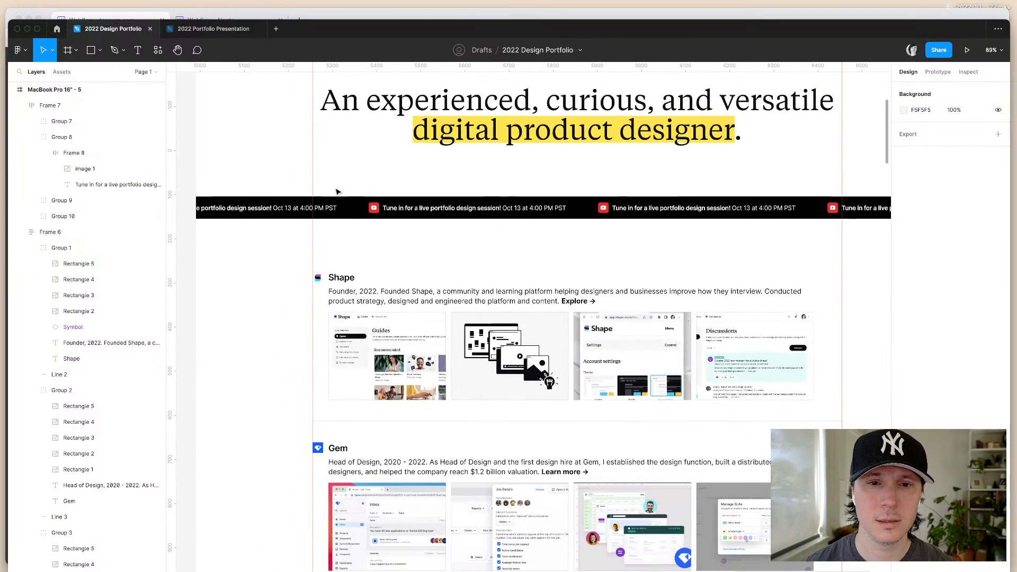
pyautogui.scroll(-2, 337, 192)
pyautogui.click(517, 243)
pyautogui.scroll(5, 517, 240)
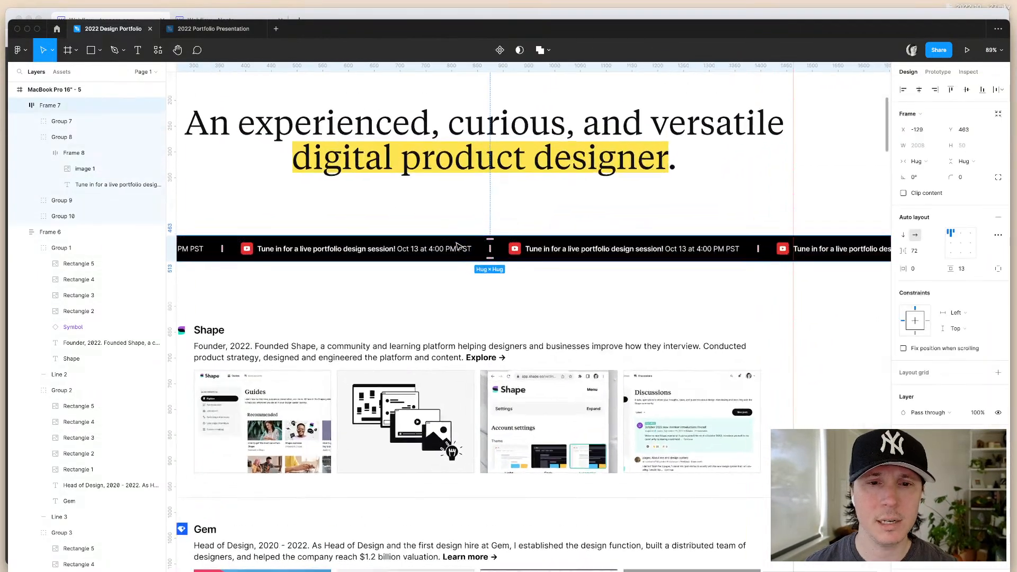
pyautogui.click(229, 249)
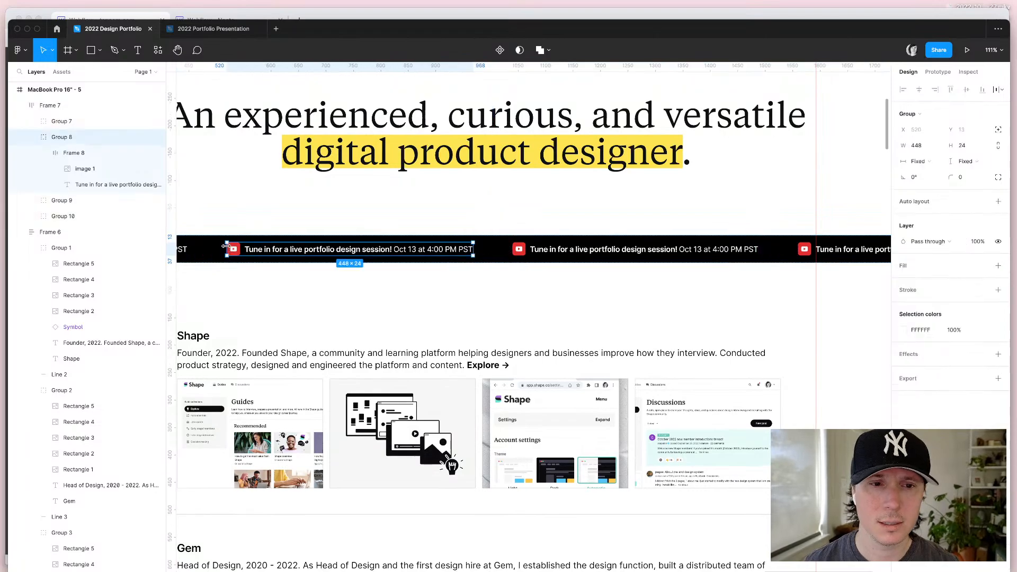
pyautogui.click(259, 314)
pyautogui.press('super+Tab')
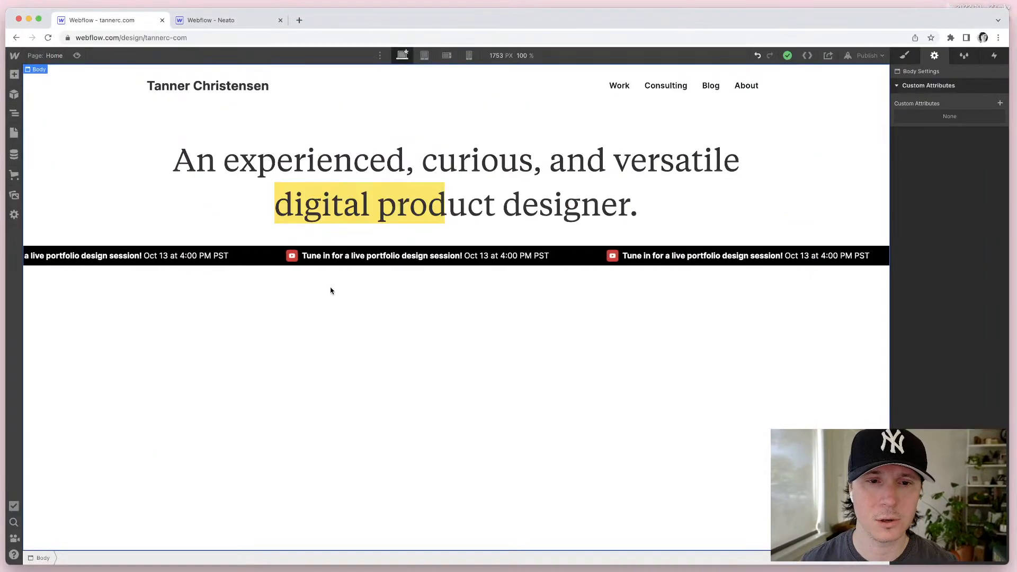
# Step: Set the marquee-horizontal block's top and bottom padding to 0.8 rem each
pyautogui.click(239, 251)
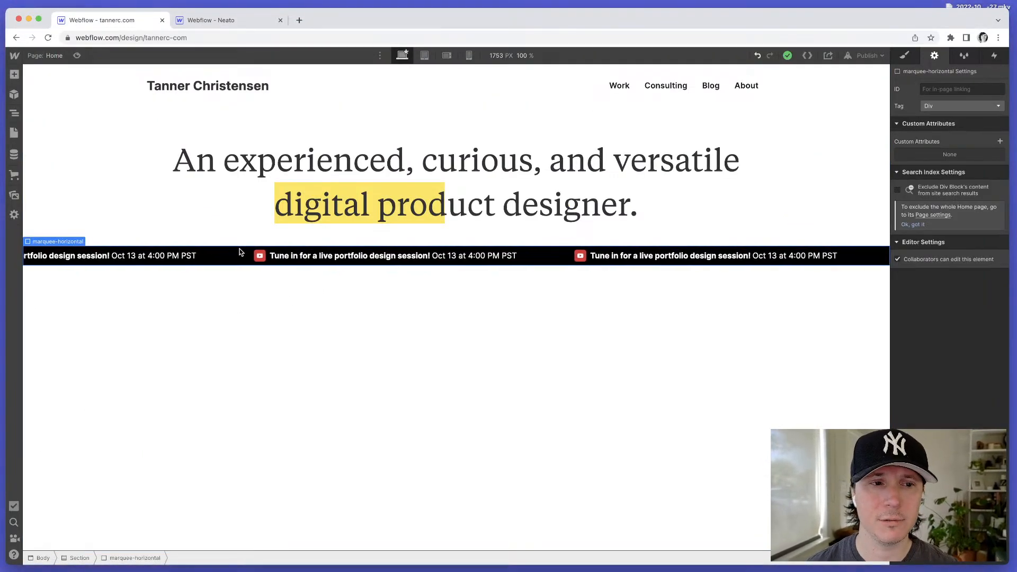
pyautogui.click(905, 56)
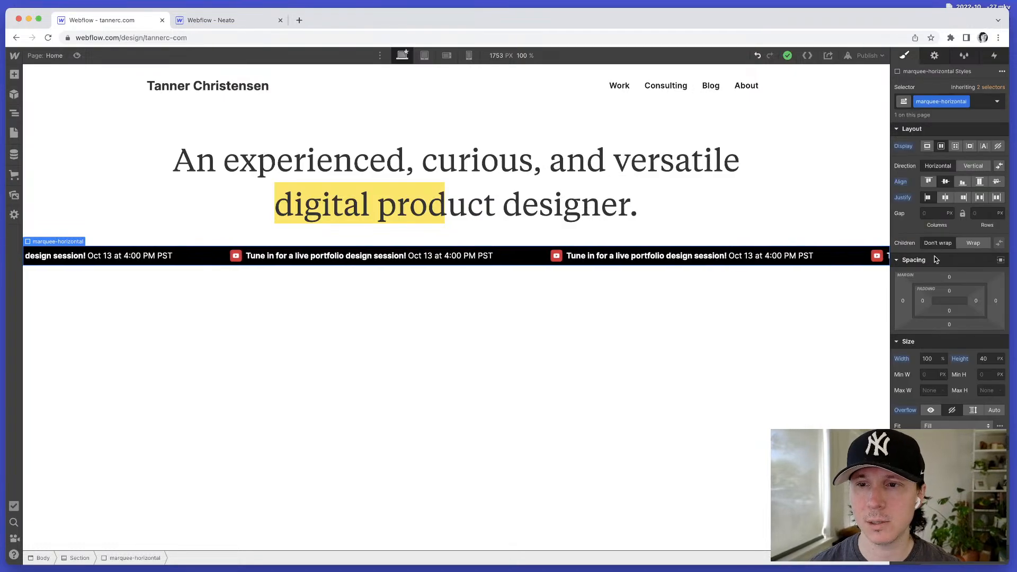
pyautogui.click(951, 290)
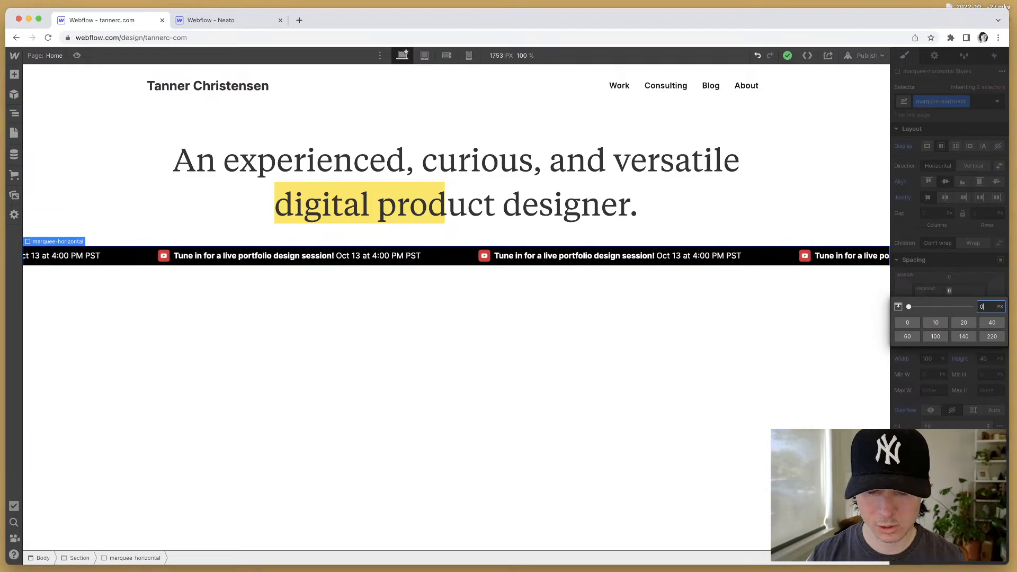
pyautogui.press('Return')
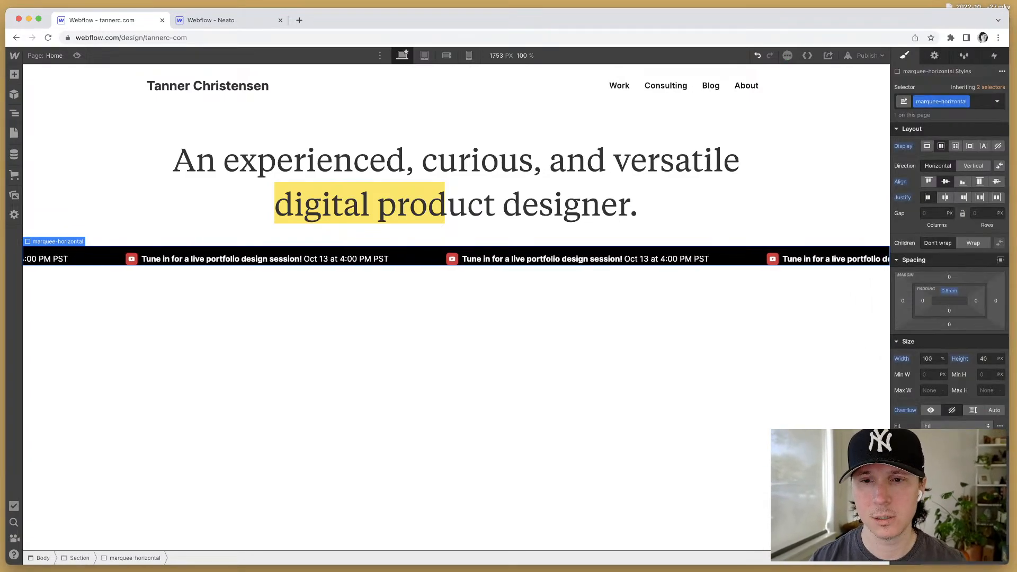
pyautogui.click(949, 310)
pyautogui.write('0.8')
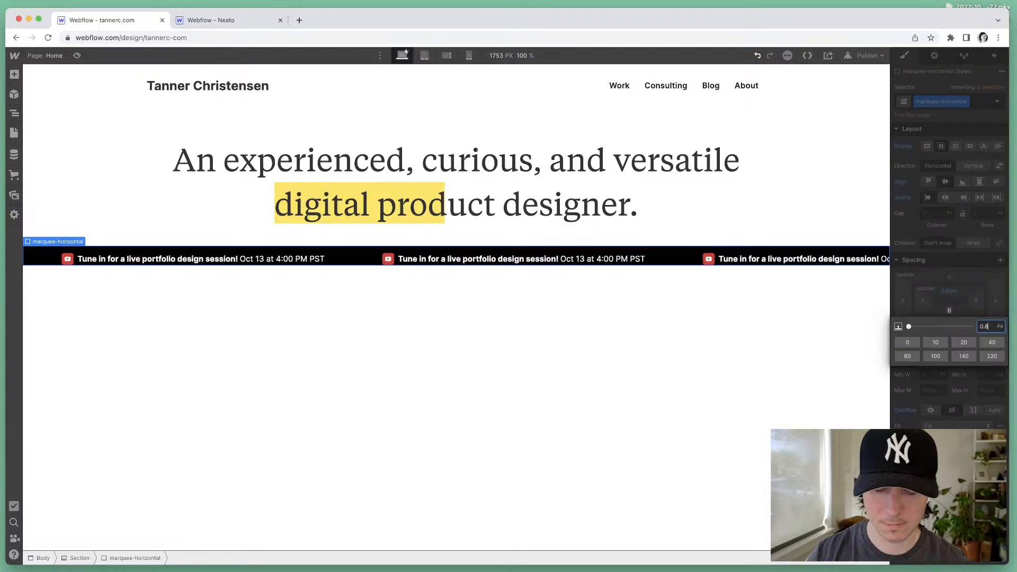
pyautogui.click(593, 340)
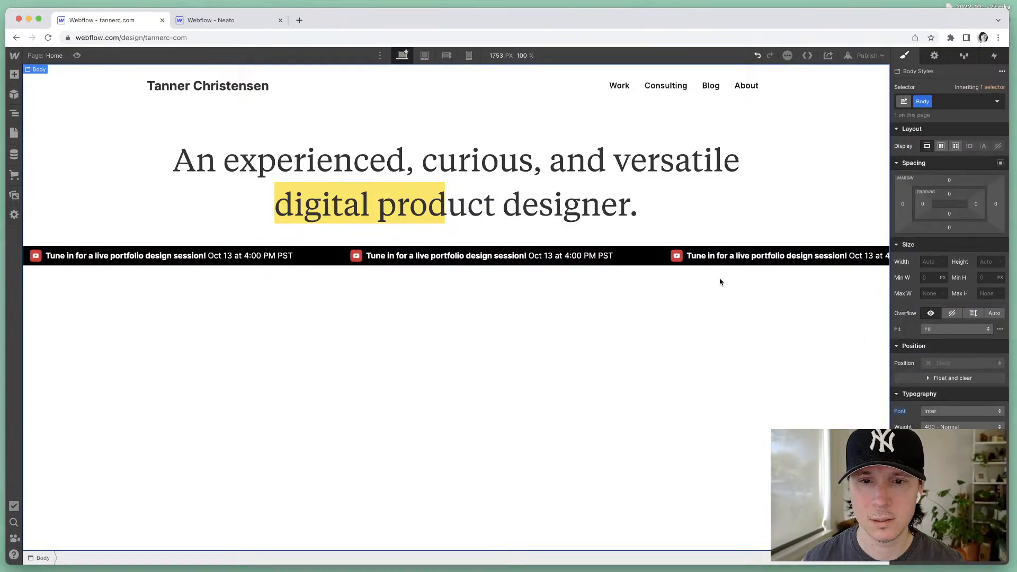
# Step: Set the marquee-horizontal block's height to Auto and its top and bottom padding to 1.6 rem
pyautogui.click(641, 265)
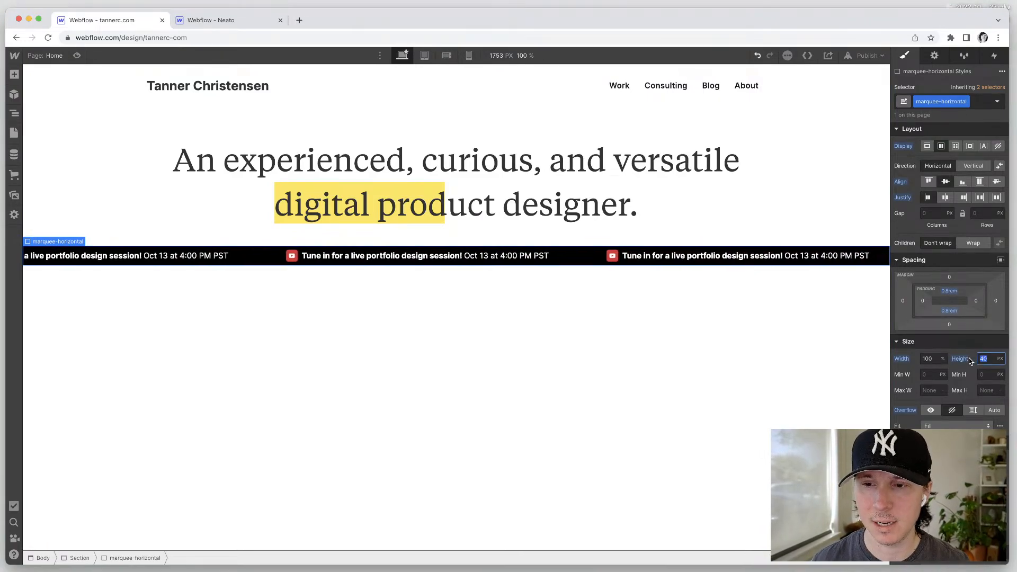
pyautogui.click(1001, 360)
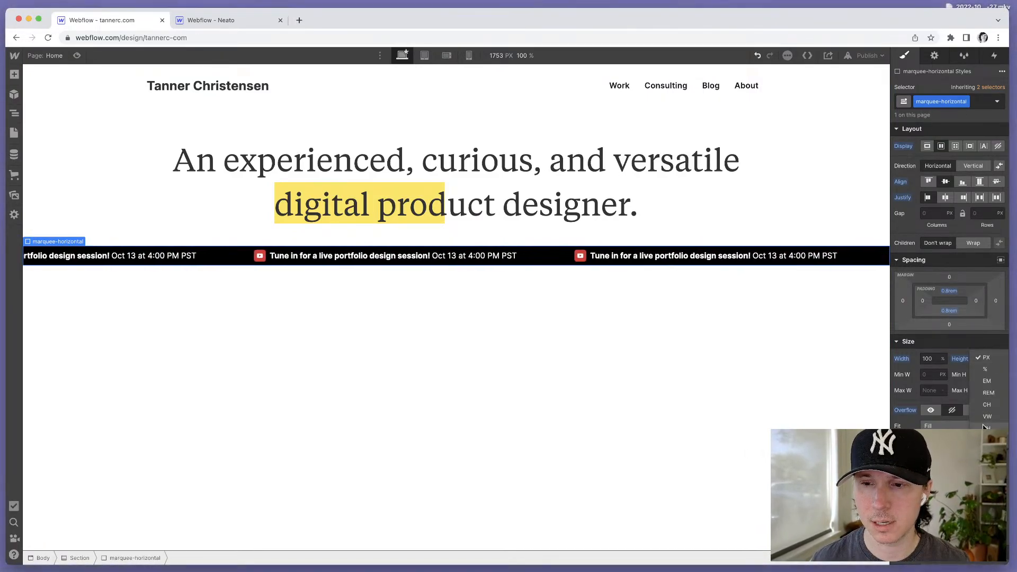
pyautogui.click(989, 440)
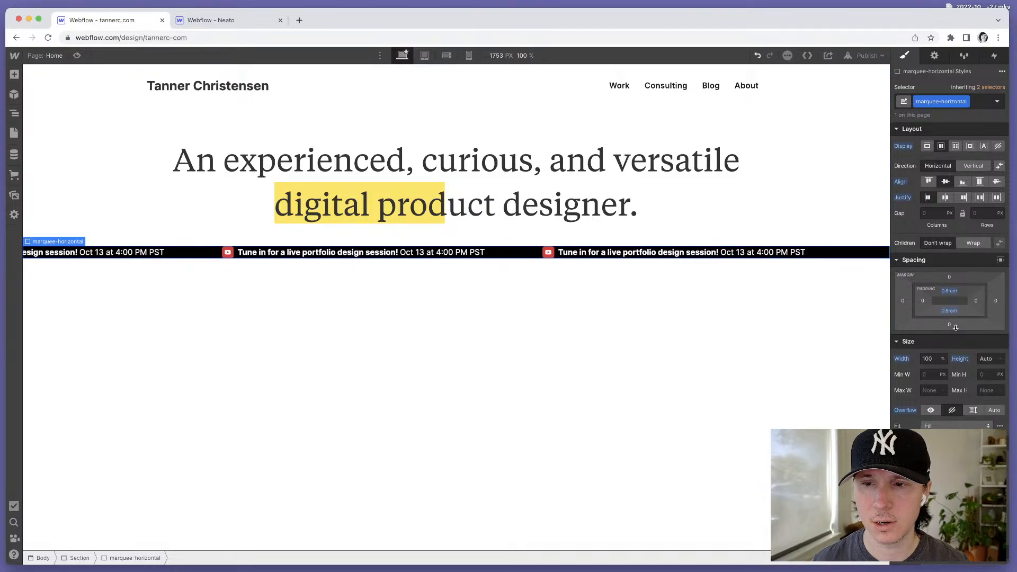
pyautogui.click(947, 292)
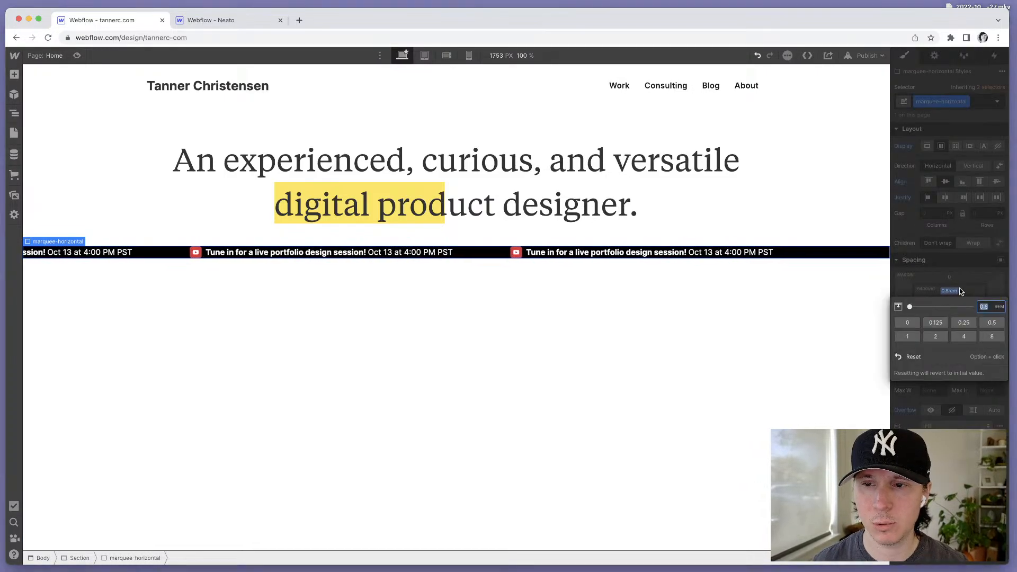
pyautogui.click(949, 294)
pyautogui.moveTo(950, 295); pyautogui.dragTo(950, 306)
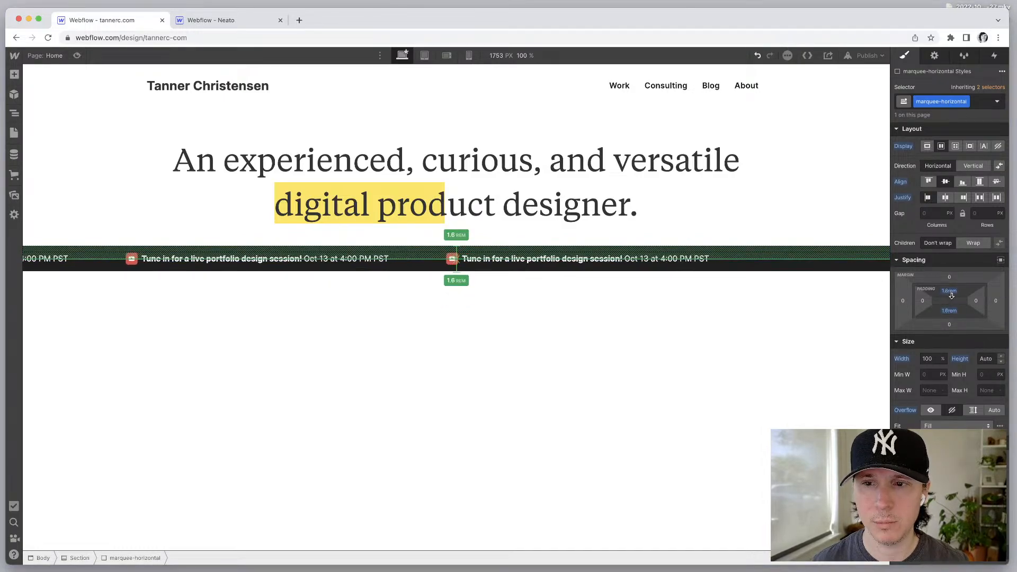
pyautogui.click(679, 402)
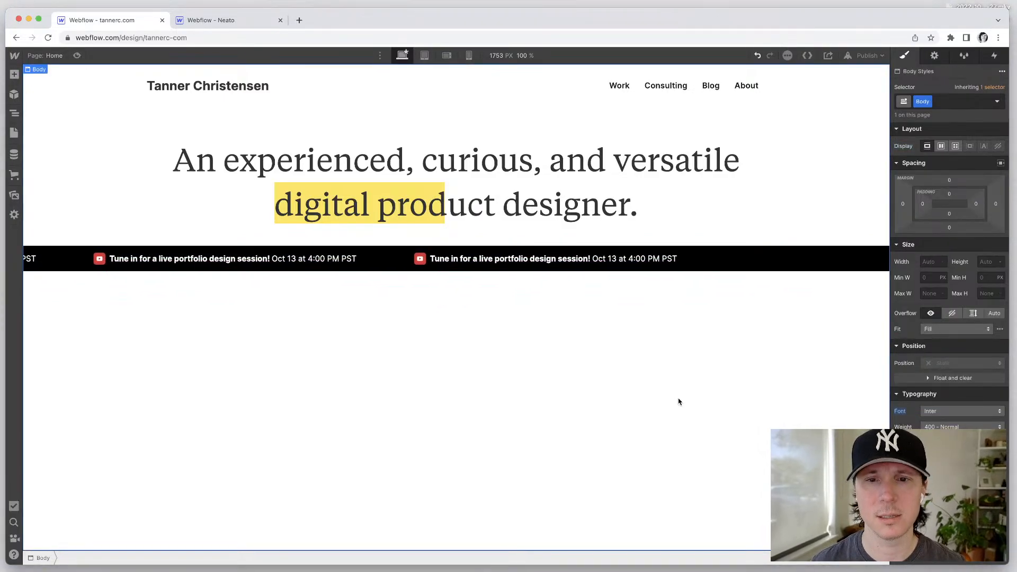
# Step: Duplicate the last Ticker tape text block inside track-horizontal, removing the accidentally added browser bookmark
pyautogui.click(231, 265)
pyautogui.click(14, 113)
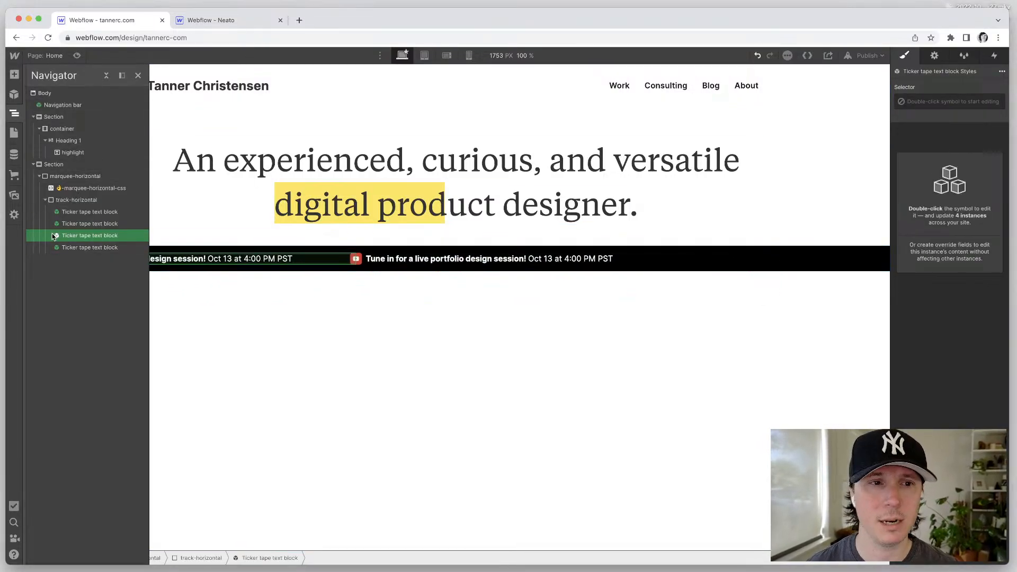
pyautogui.press('super+d')
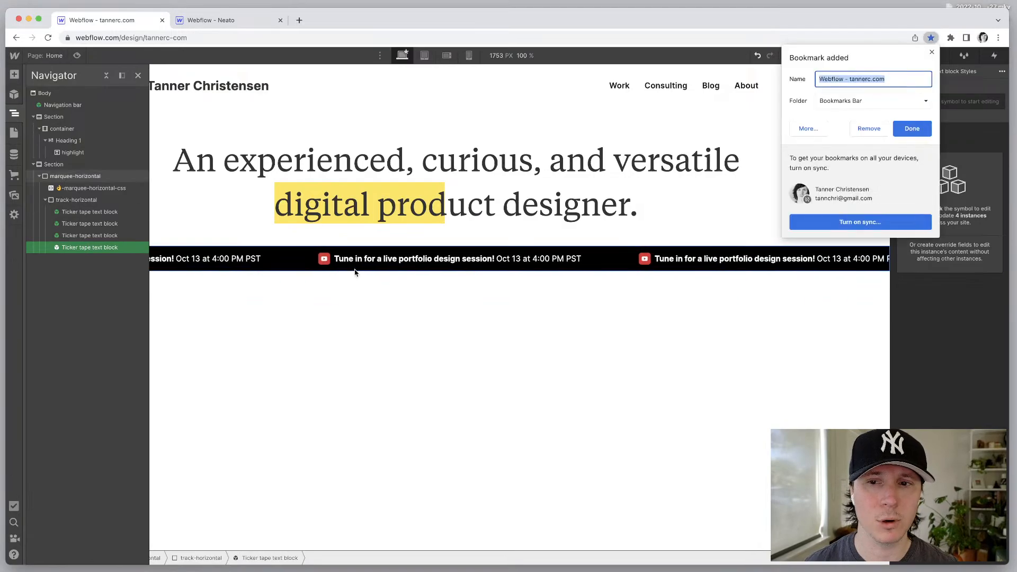
pyautogui.click(869, 128)
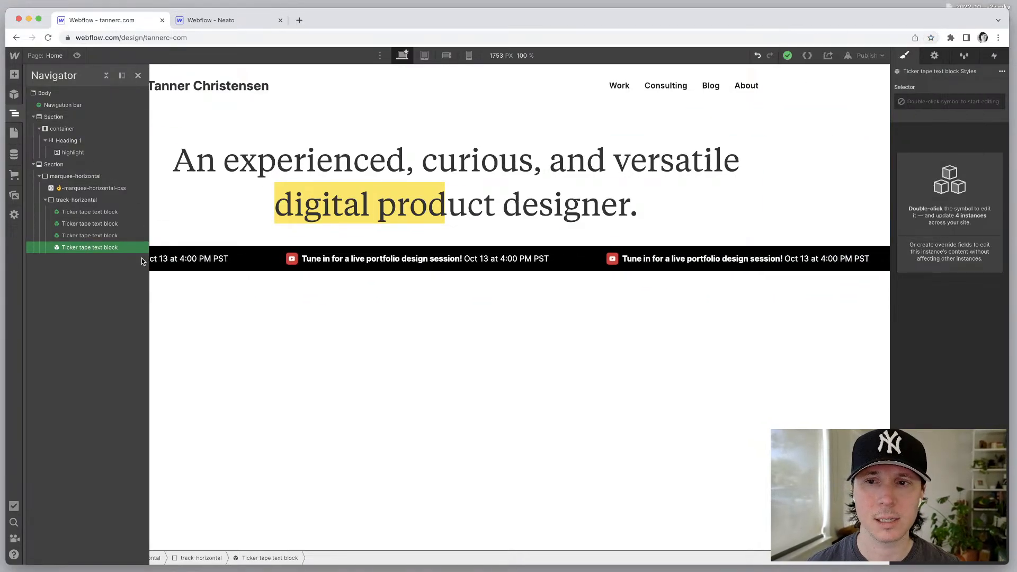
pyautogui.press('super+d')
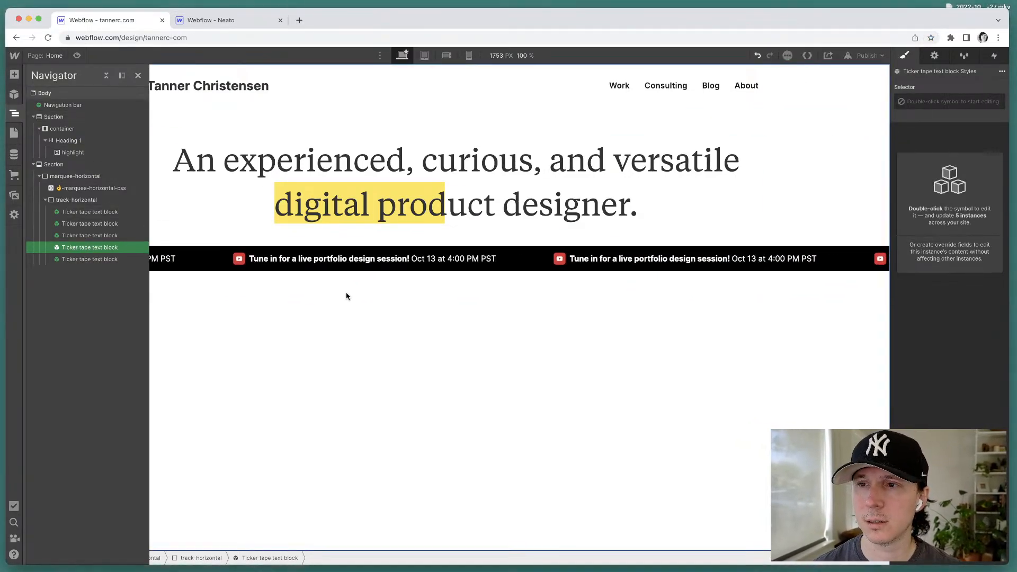
pyautogui.click(180, 294)
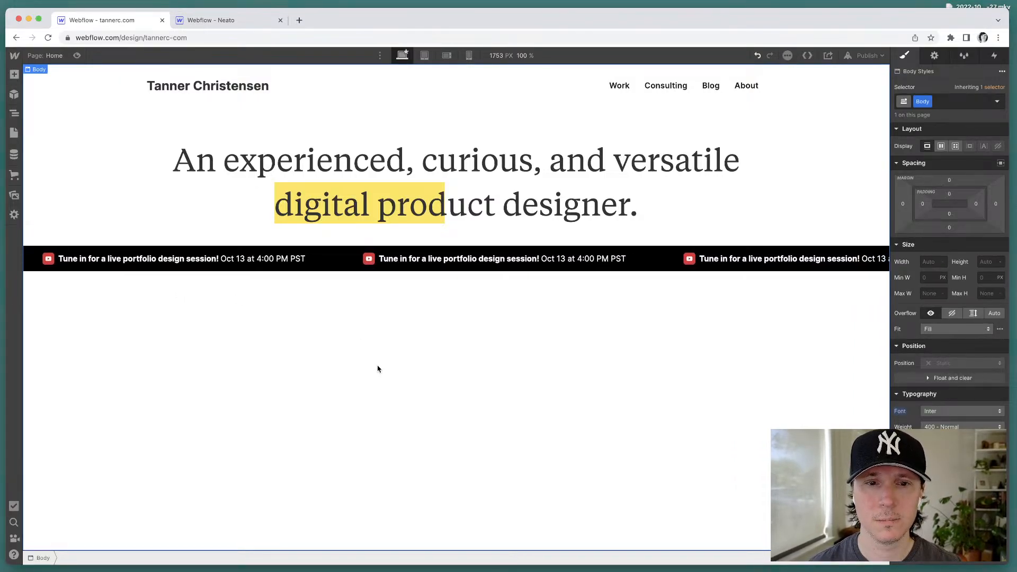
# Step: Assign a new class named masthead to the section that holds the page headline
pyautogui.click(992, 55)
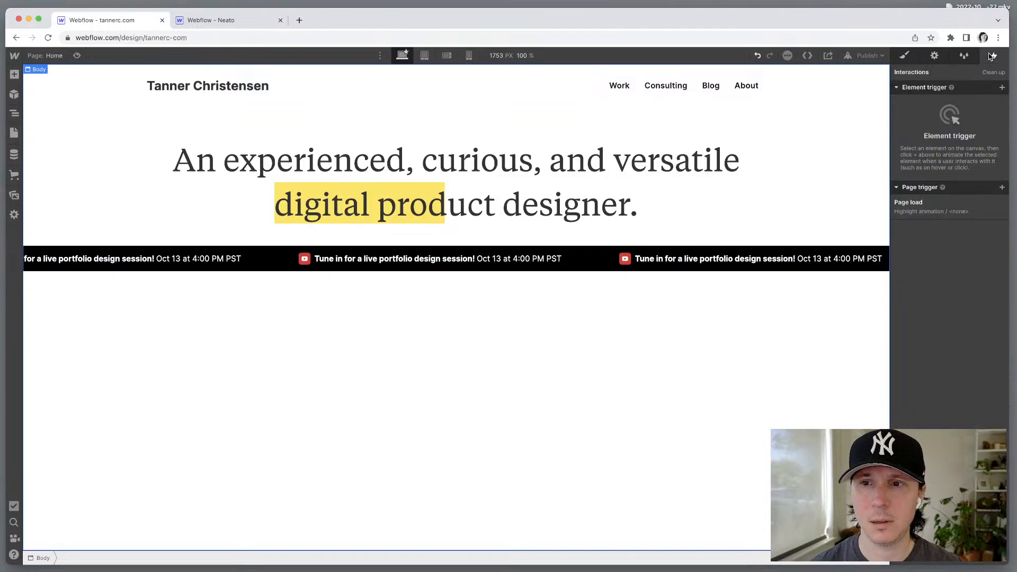
pyautogui.click(196, 267)
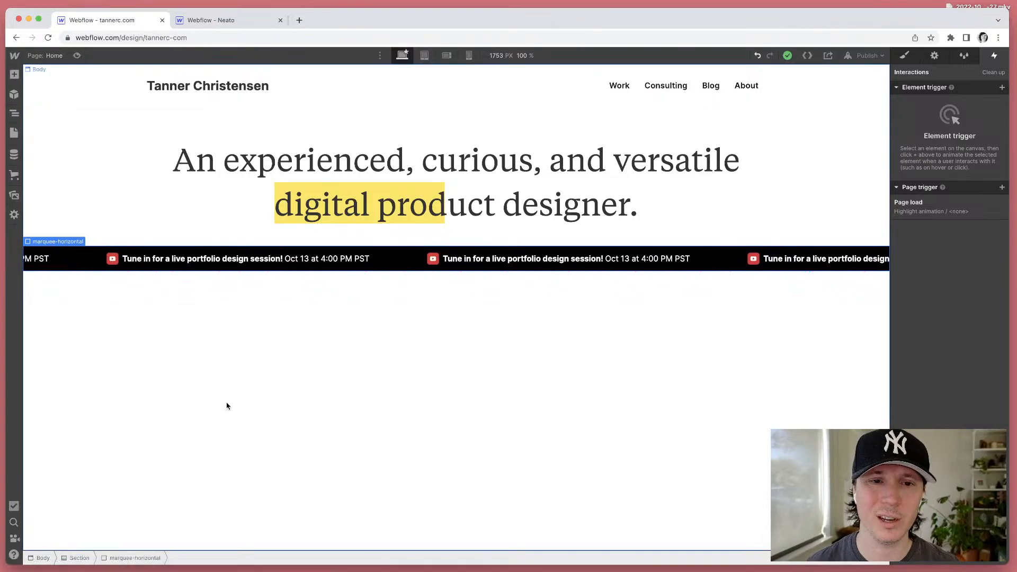
pyautogui.click(96, 209)
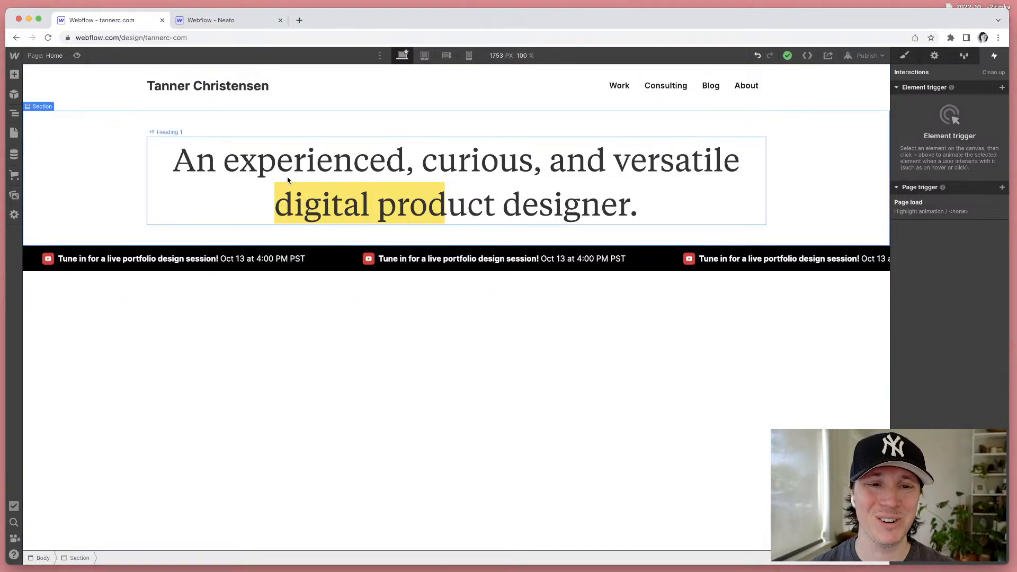
pyautogui.click(904, 55)
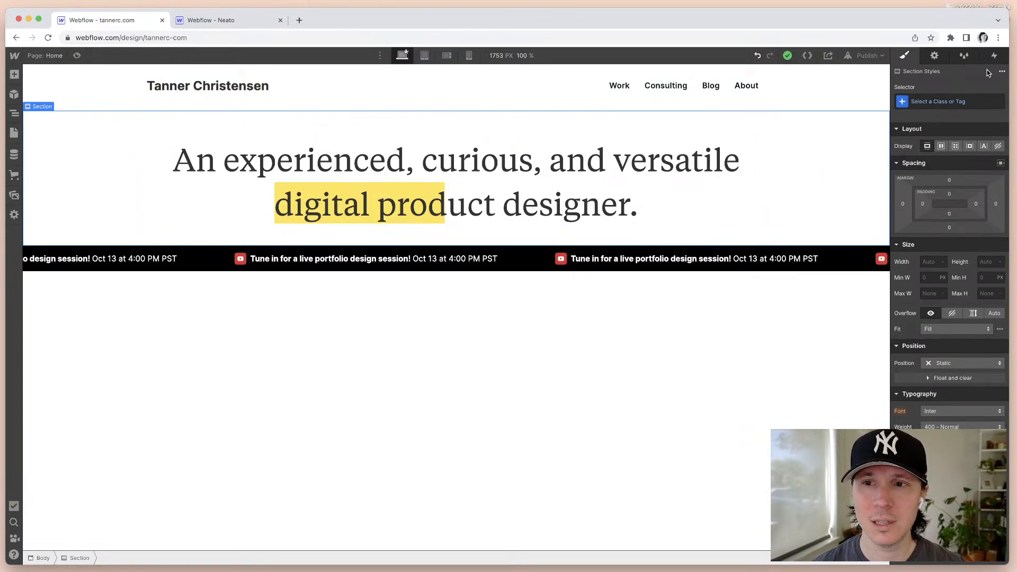
pyautogui.click(944, 106)
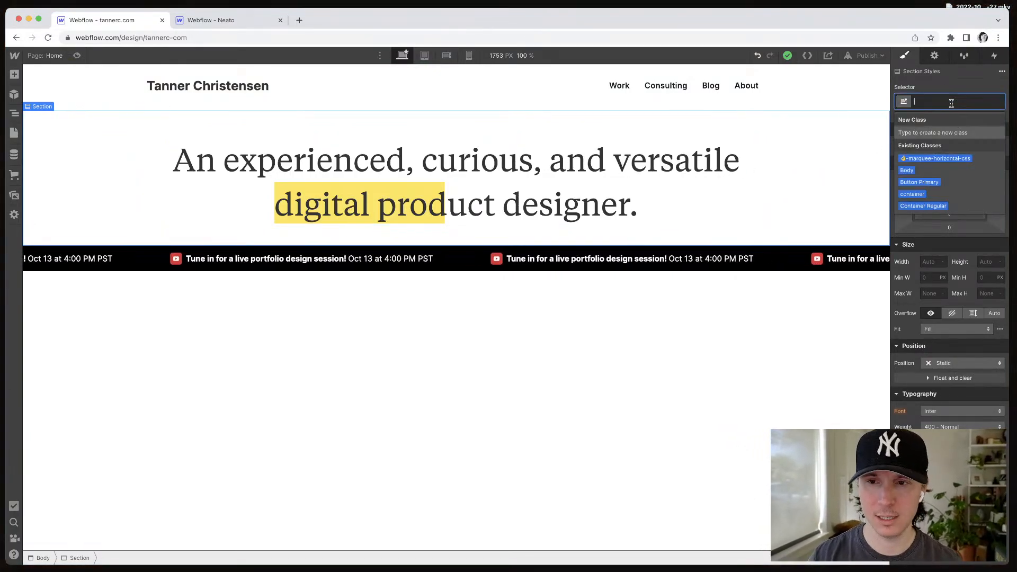
pyautogui.write('masthead')
pyautogui.press('Return')
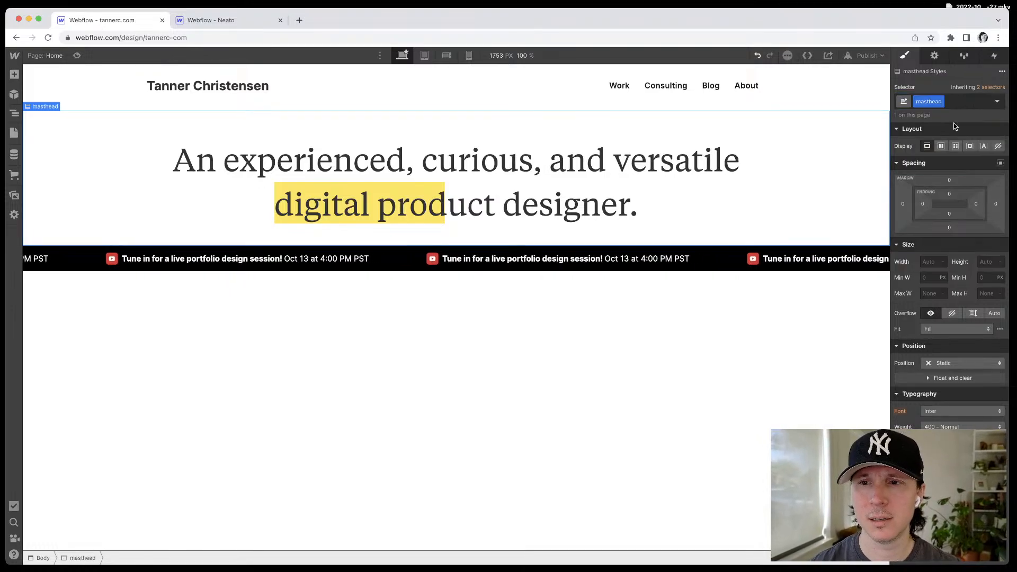
# Step: Set the masthead section's top and bottom padding to 3 rem each
pyautogui.moveTo(950, 195); pyautogui.dragTo(952, 221)
pyautogui.click(950, 194)
pyautogui.write('3')
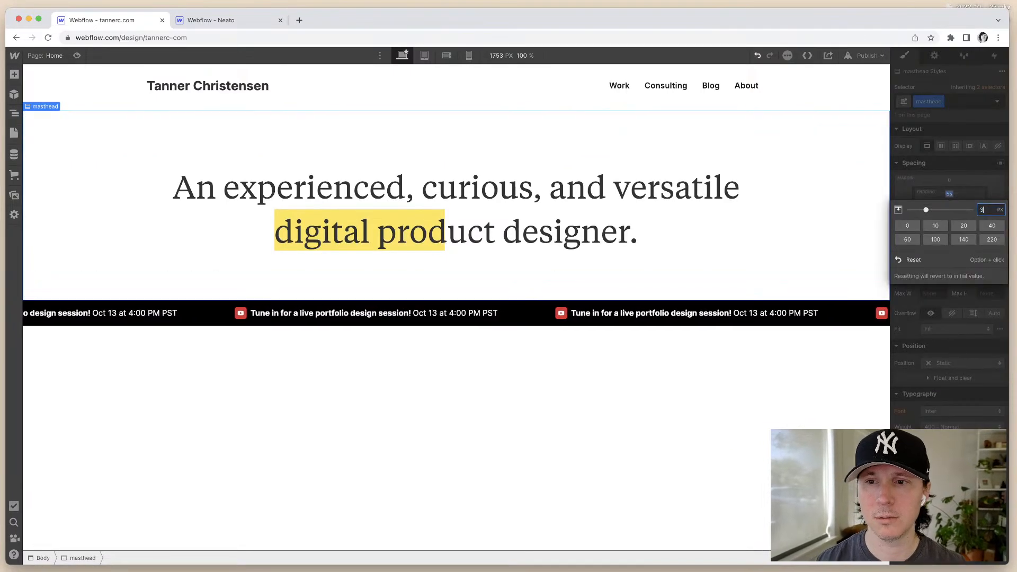
pyautogui.write('rem')
pyautogui.press('Return')
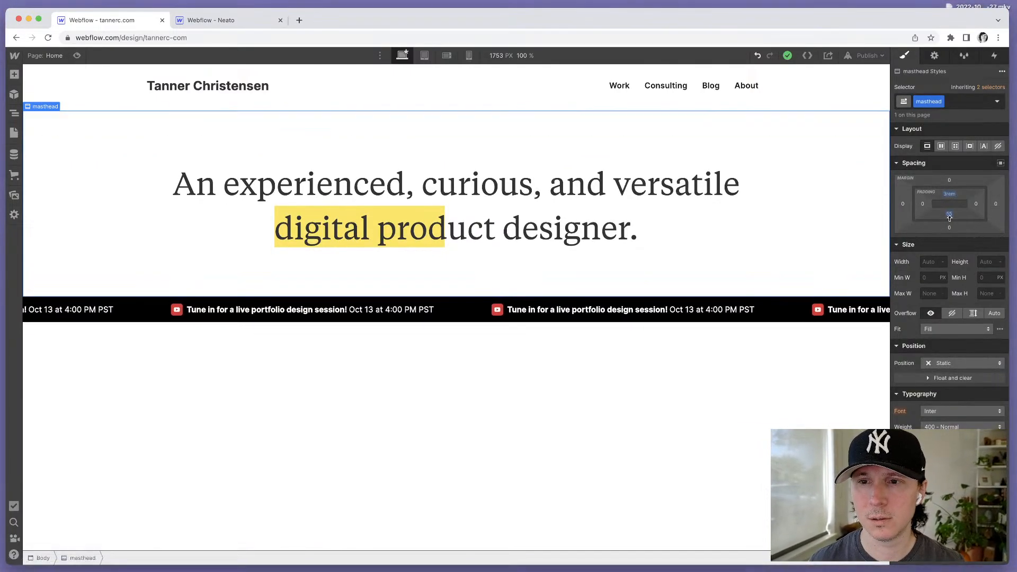
pyautogui.click(950, 214)
pyautogui.write('3rem')
pyautogui.press('Return')
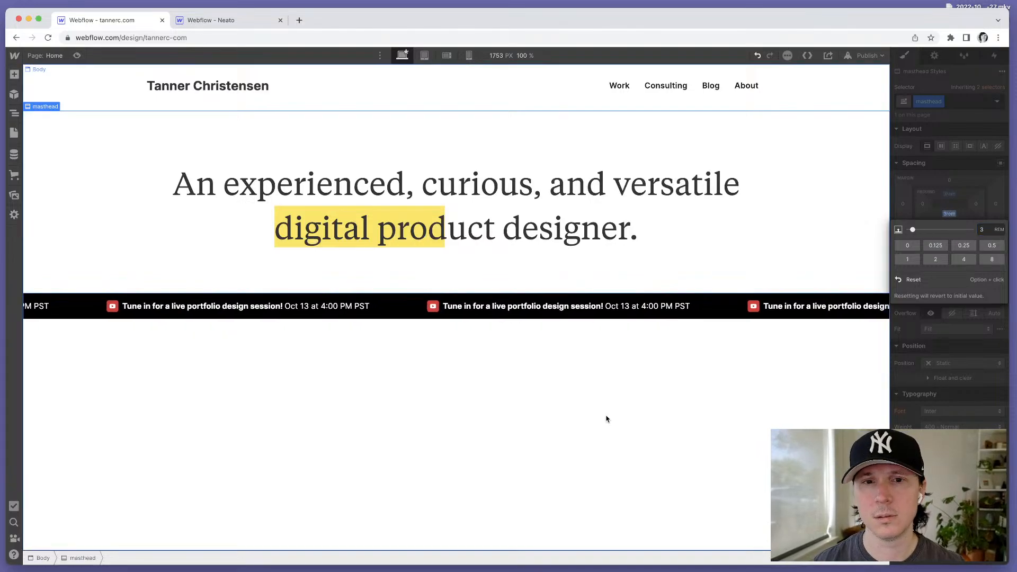
pyautogui.click(579, 430)
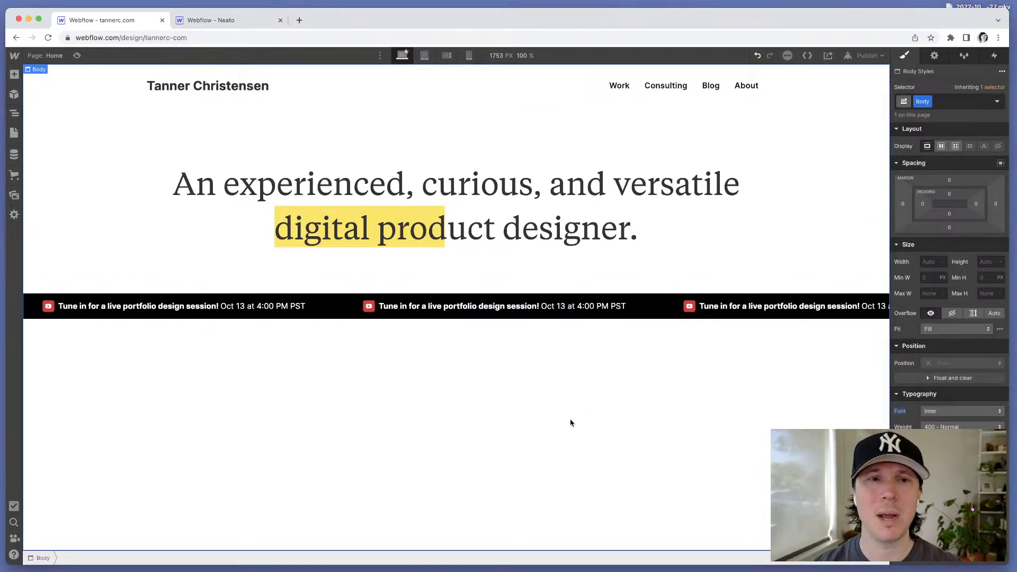
# Step: Close the Neato browser tab, and examine the Shape work entry's grouping, icon and images in the Figma design
pyautogui.click(280, 20)
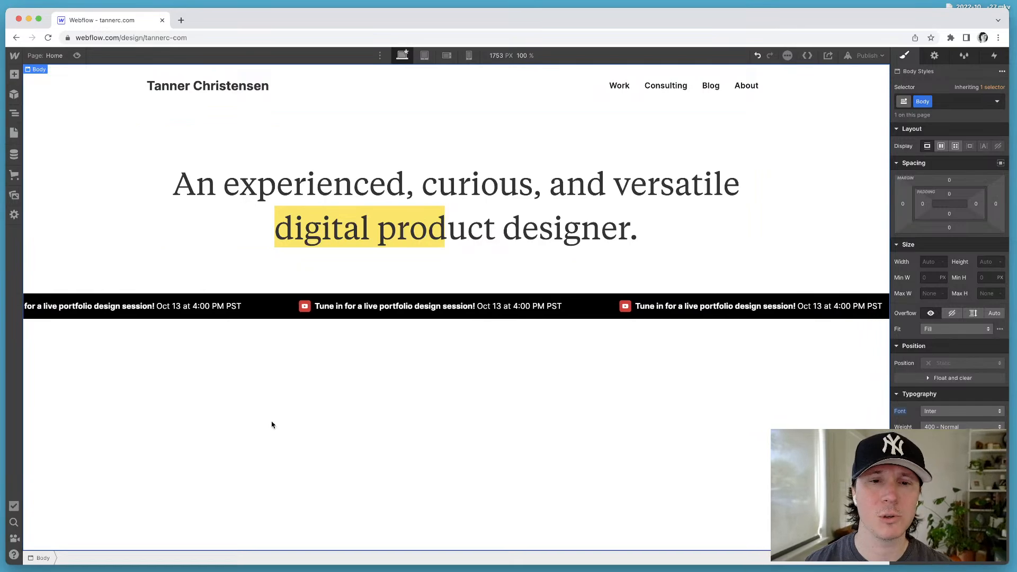
pyautogui.press('super+Tab')
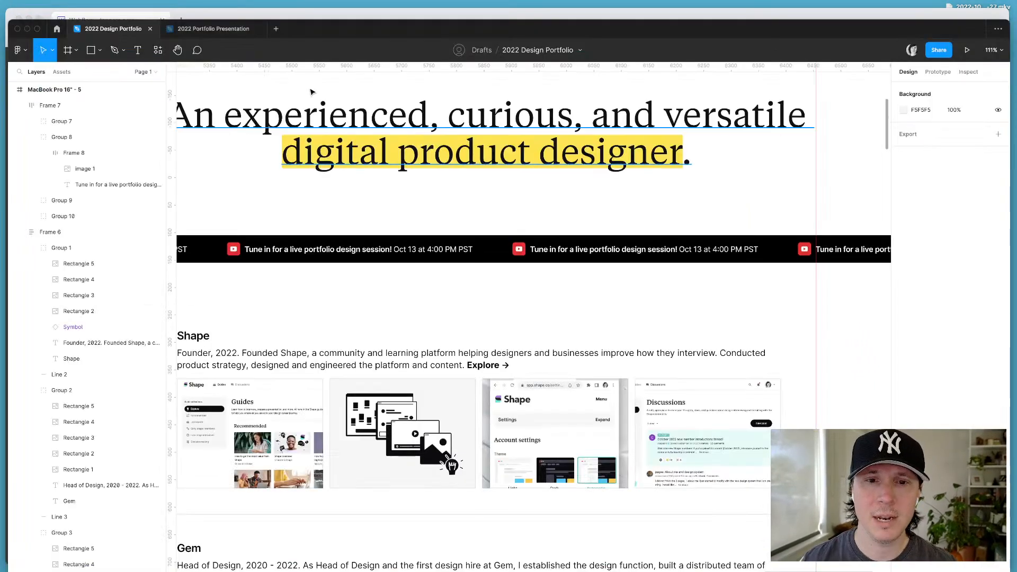
pyautogui.hscroll(-2, 387, 159)
pyautogui.press('super+backslash')
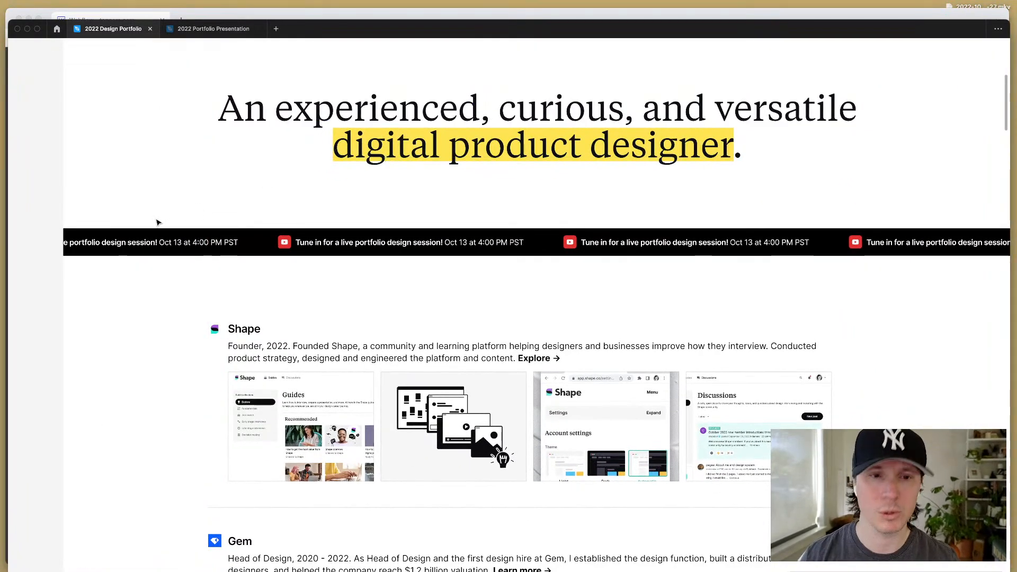
pyautogui.scroll(-3, 88, 320)
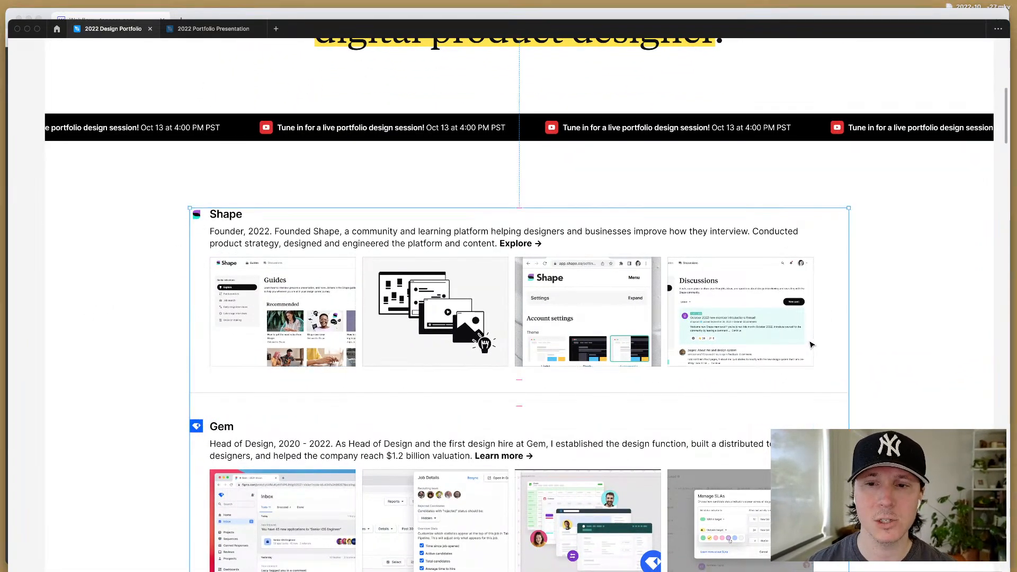
pyautogui.click(572, 312)
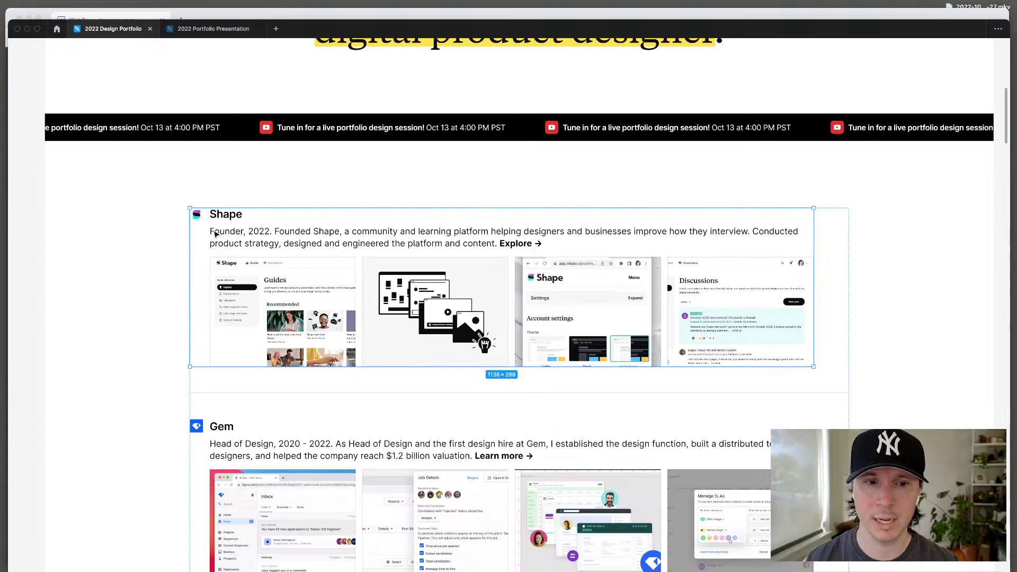
pyautogui.click(201, 219)
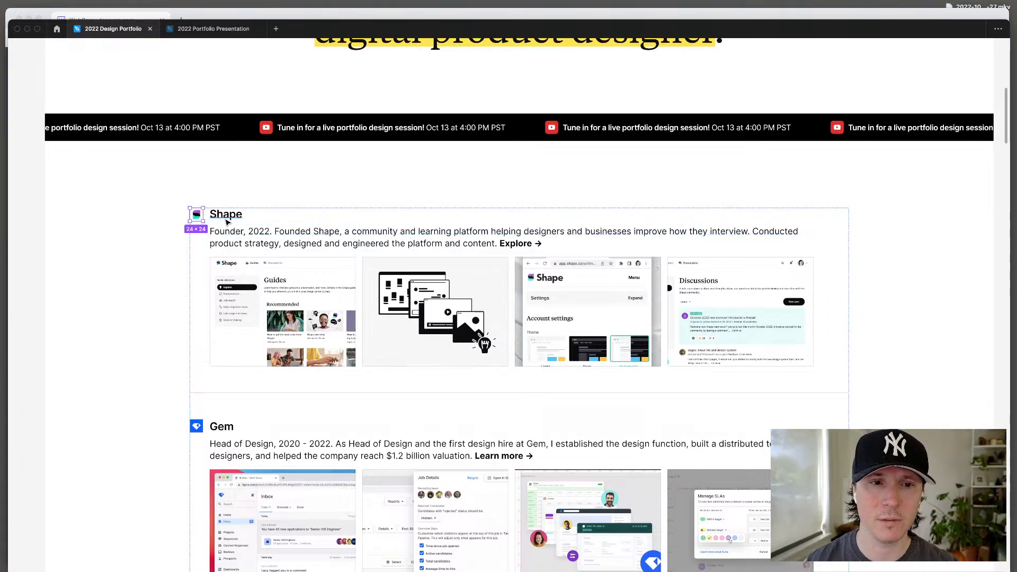
pyautogui.press('Tab')
pyautogui.press('Tab')
pyautogui.press('Tab')
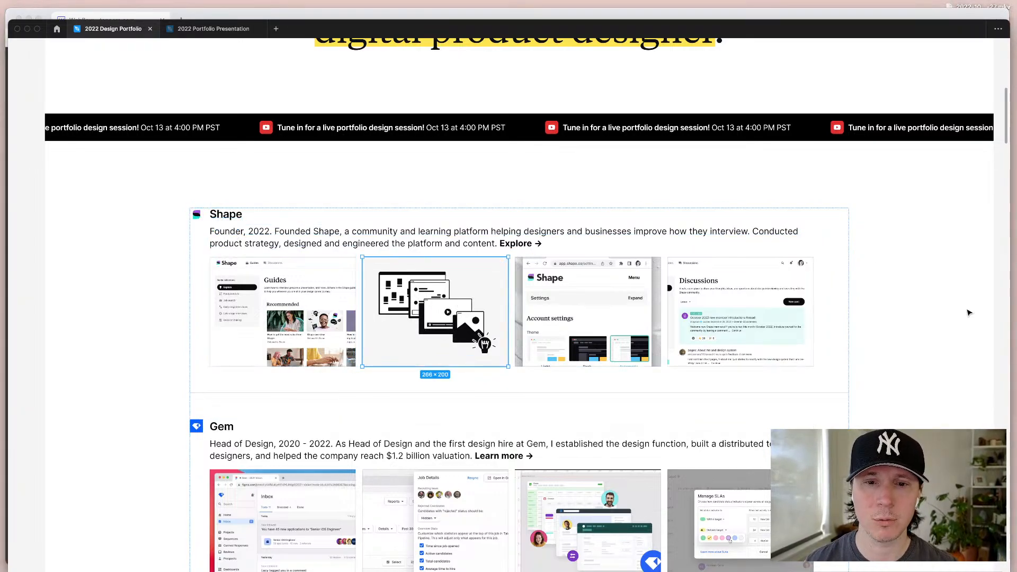
# Step: Examine the layout of the work entries from Shape through Independent work in the Figma design, and switch back to Webflow
pyautogui.scroll(-12, 875, 349)
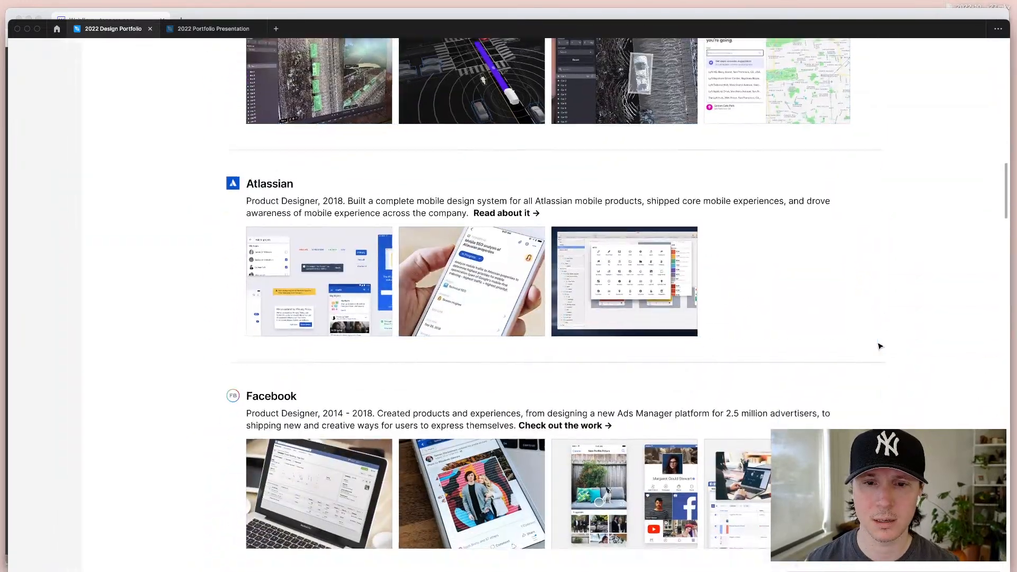
pyautogui.scroll(12, 908, 327)
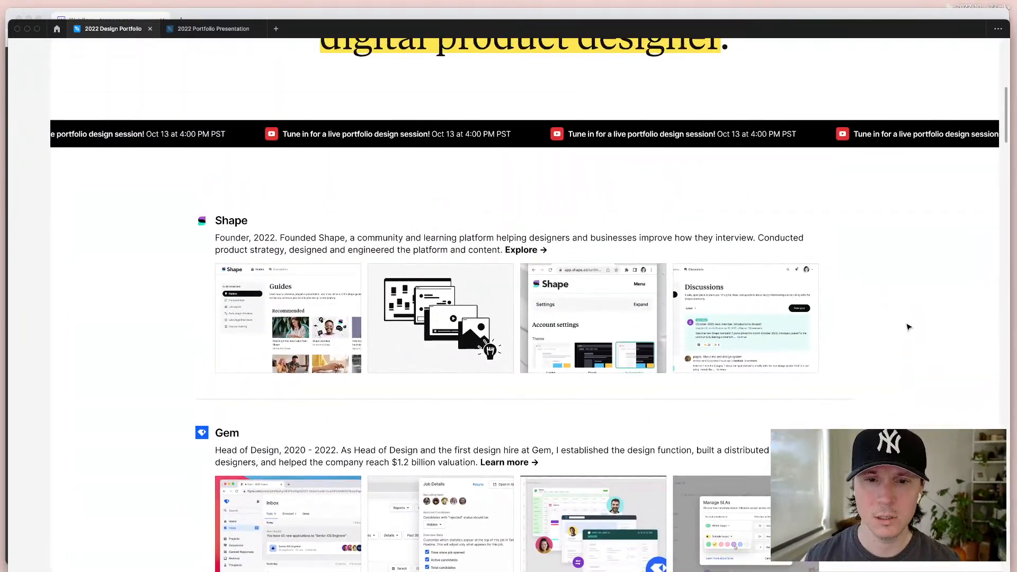
pyautogui.press('Escape')
pyautogui.click(370, 283)
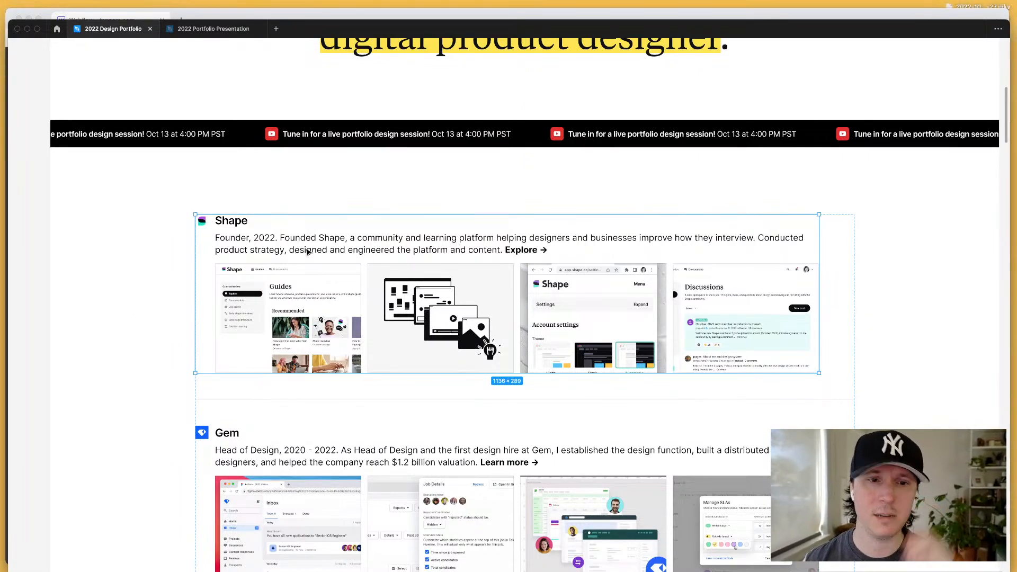
pyautogui.scroll(-6, 324, 265)
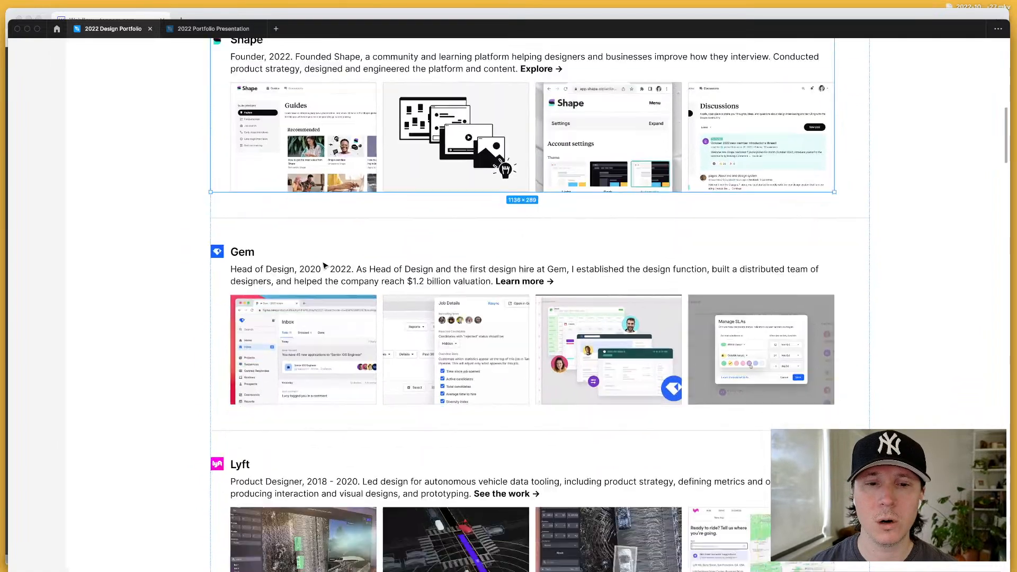
pyautogui.scroll(-5, 325, 264)
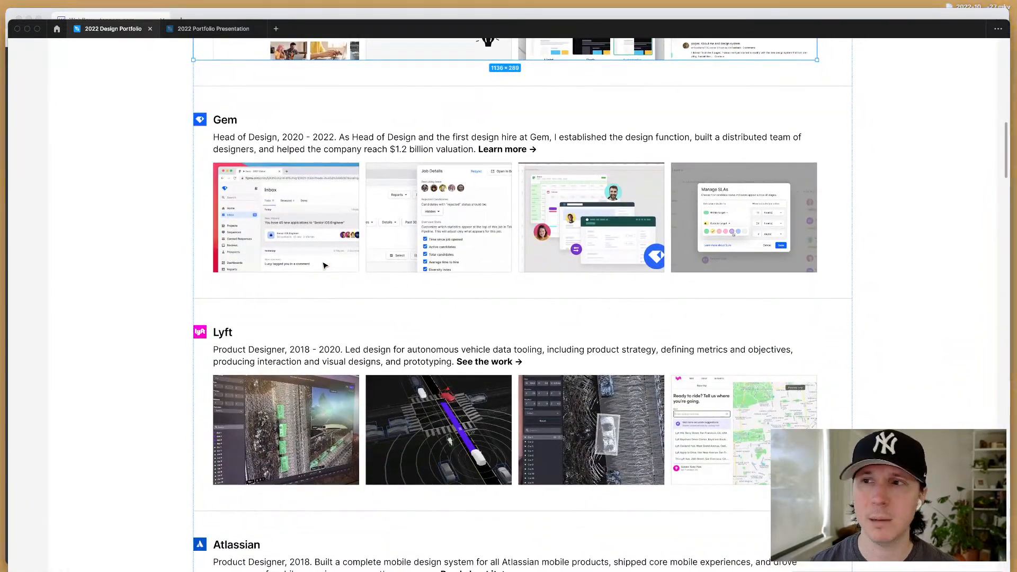
pyautogui.scroll(-5, 409, 334)
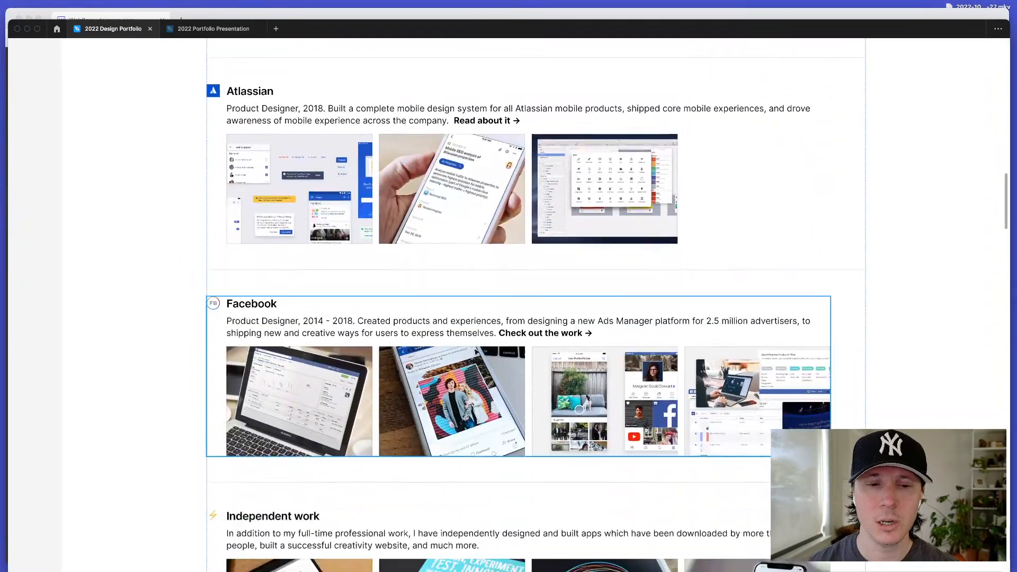
pyautogui.scroll(14, 530, 339)
pyautogui.scroll(-14, 541, 338)
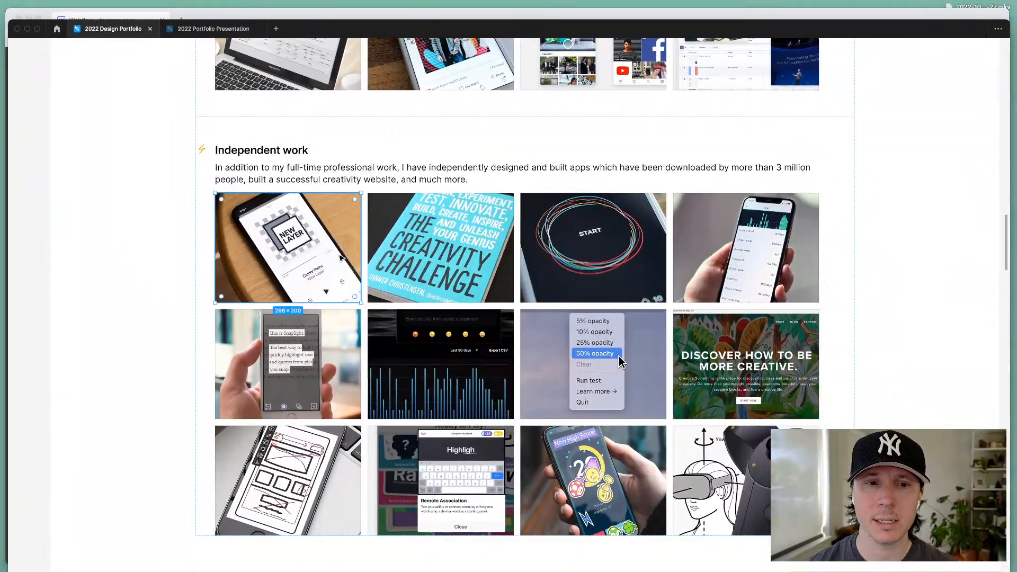
pyautogui.click(185, 263)
pyautogui.scroll(-1, 395, 216)
pyautogui.click(395, 216)
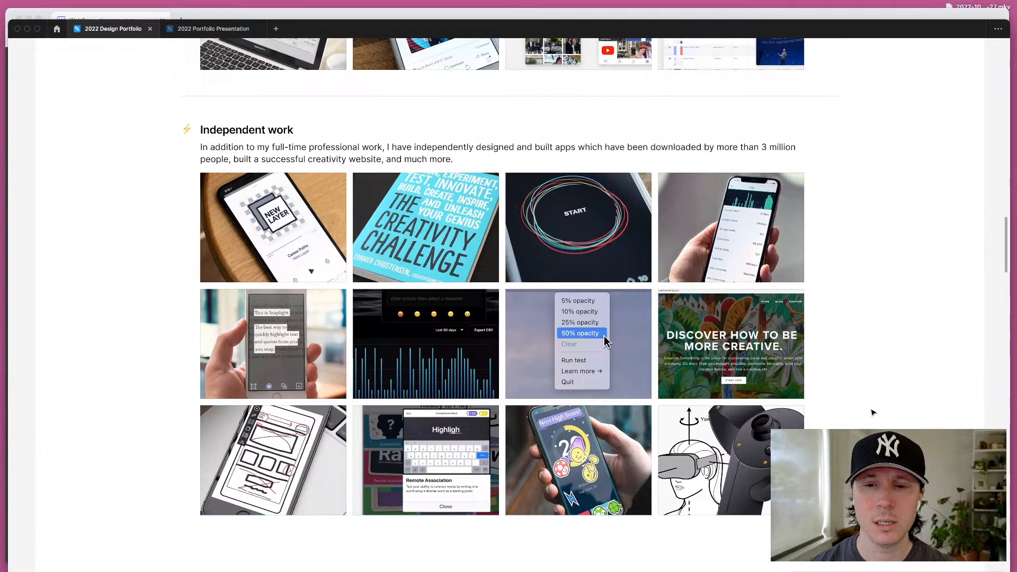
pyautogui.scroll(20, 872, 413)
pyautogui.scroll(-20, 872, 413)
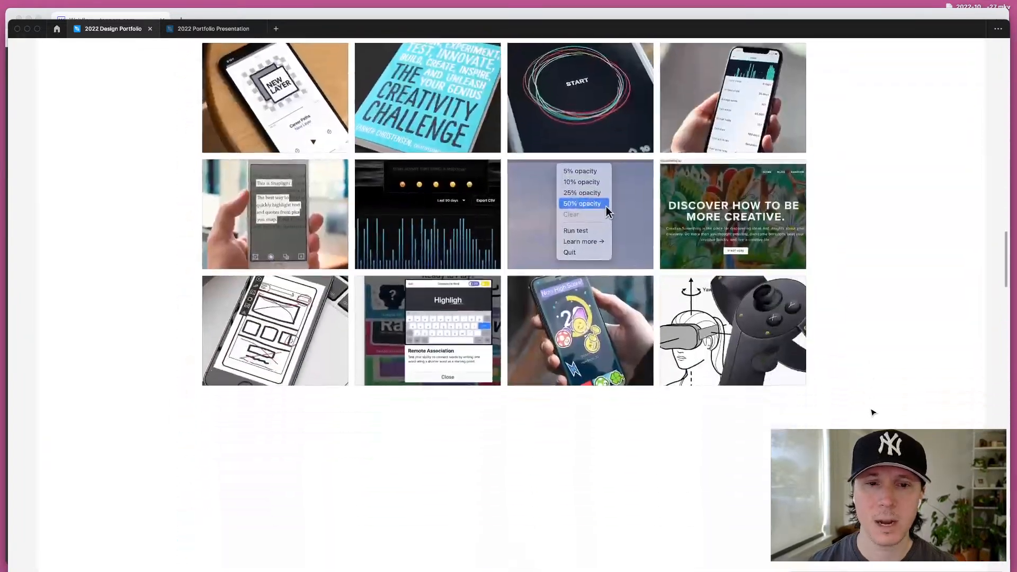
pyautogui.scroll(20, 427, 271)
pyautogui.scroll(12, 427, 271)
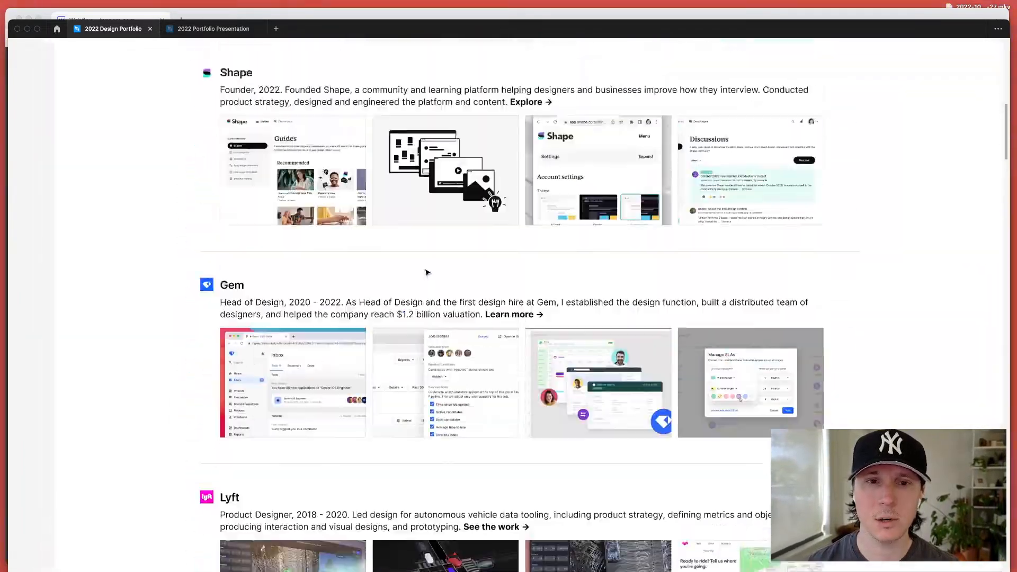
pyautogui.scroll(2, 845, 245)
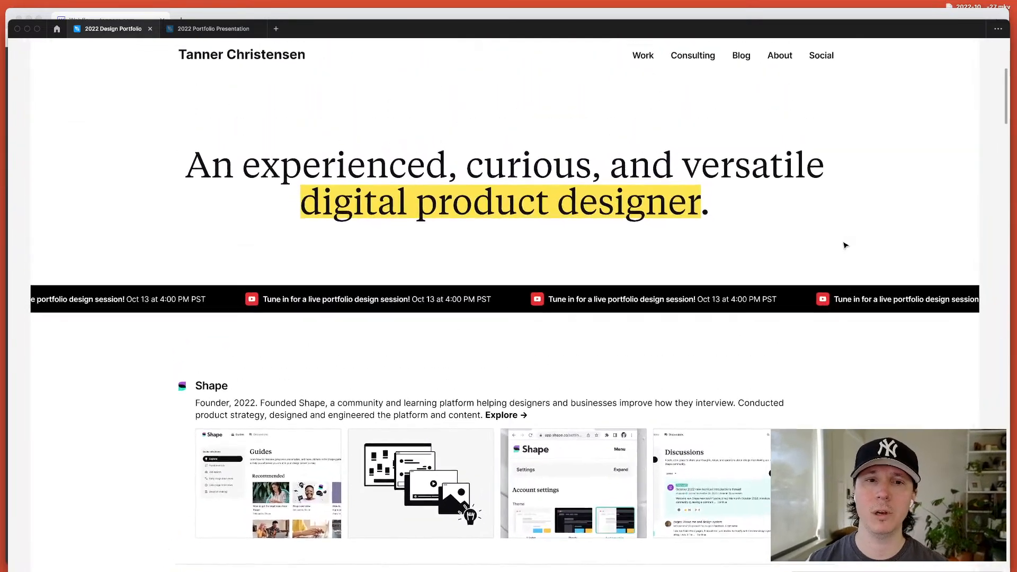
pyautogui.scroll(3, 854, 229)
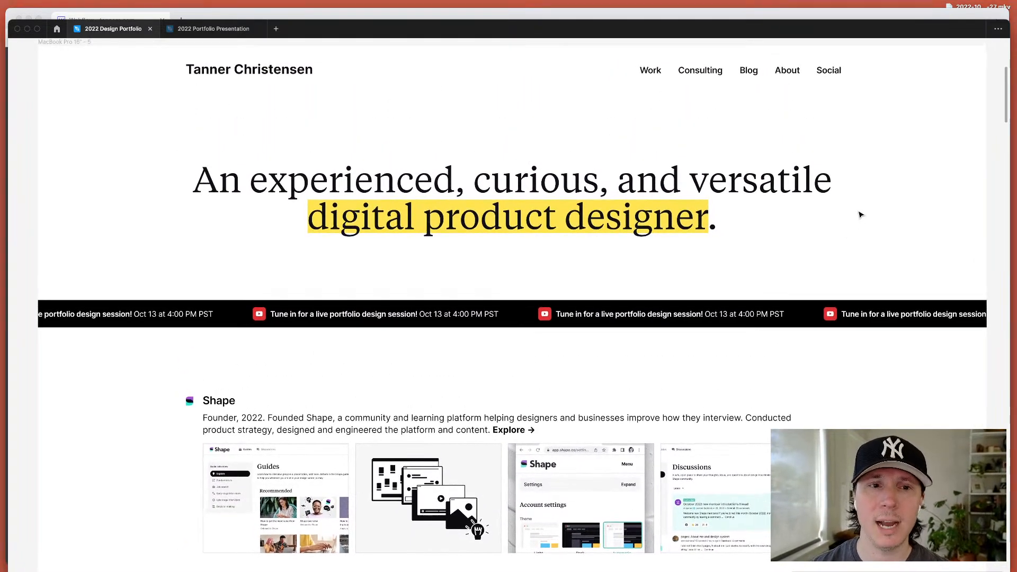
pyautogui.press('super+Tab')
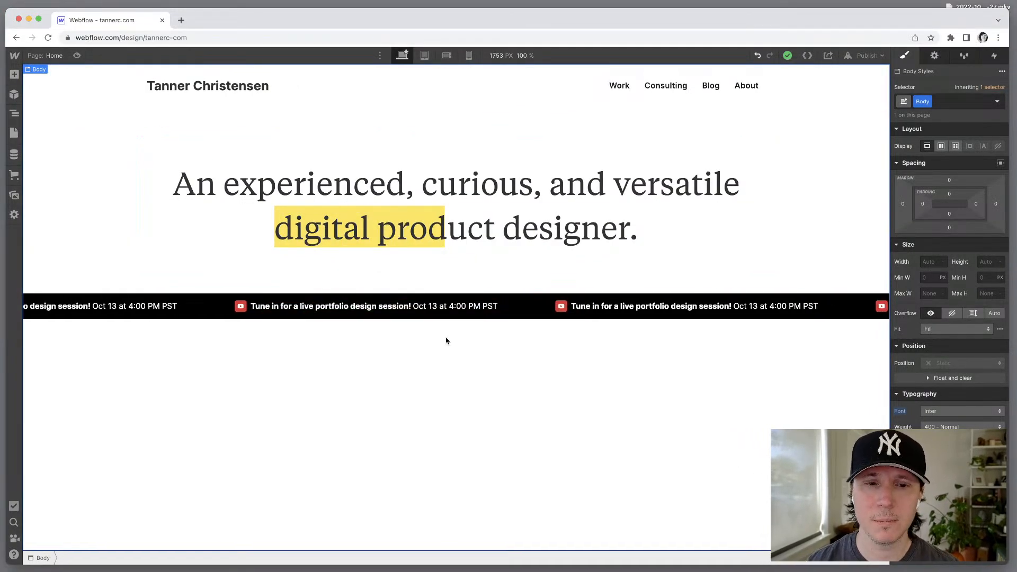
# Step: Start a new CMS collection named Work, and check that its collection URL folder is work
pyautogui.click(14, 154)
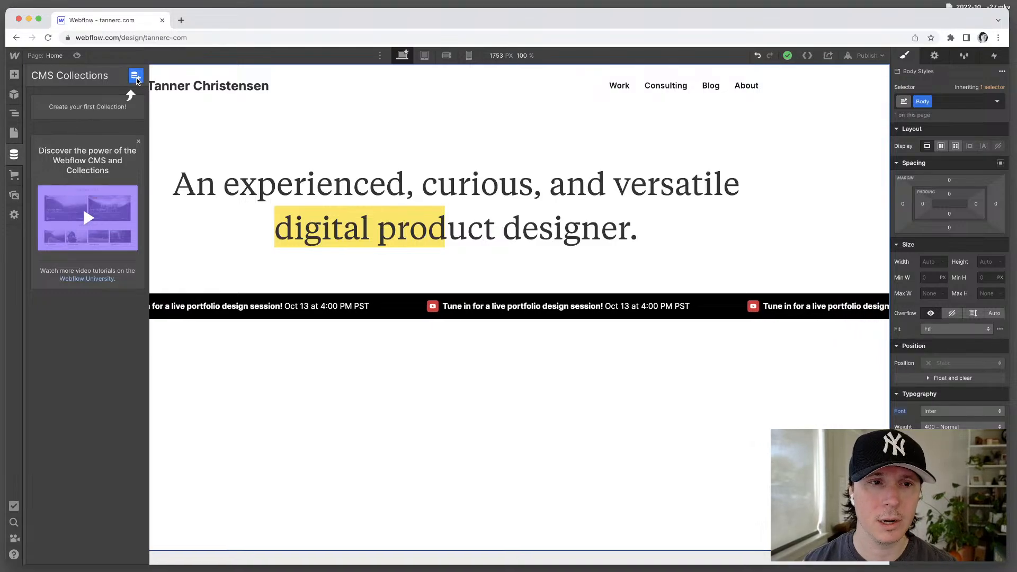
pyautogui.click(135, 76)
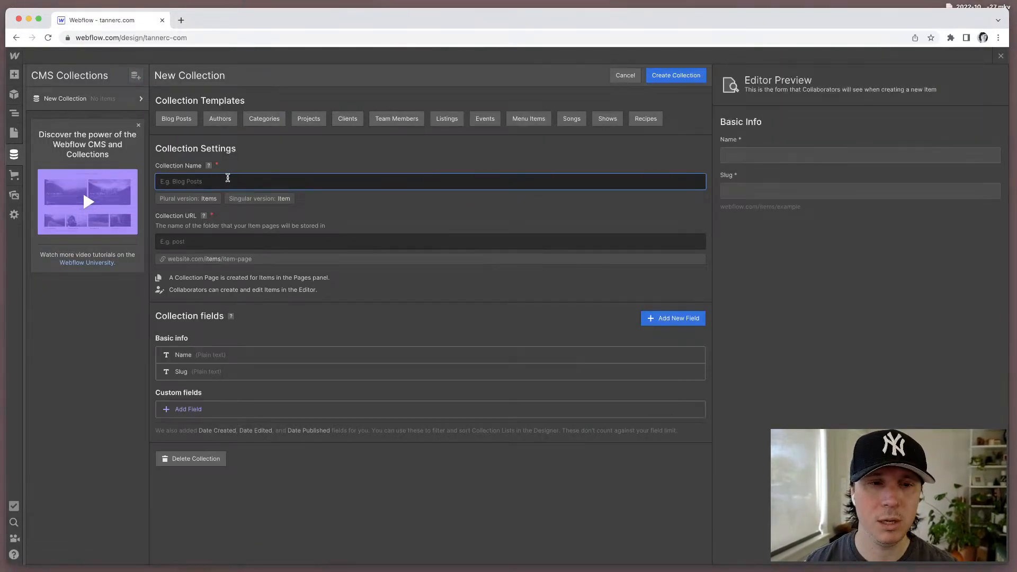
pyautogui.write('Case studies')
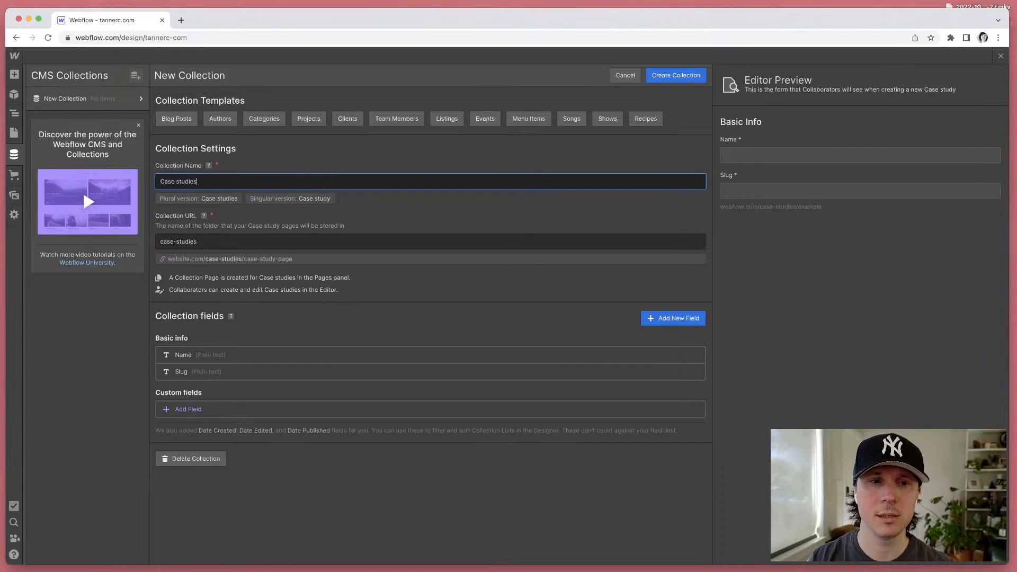
pyautogui.write('Work')
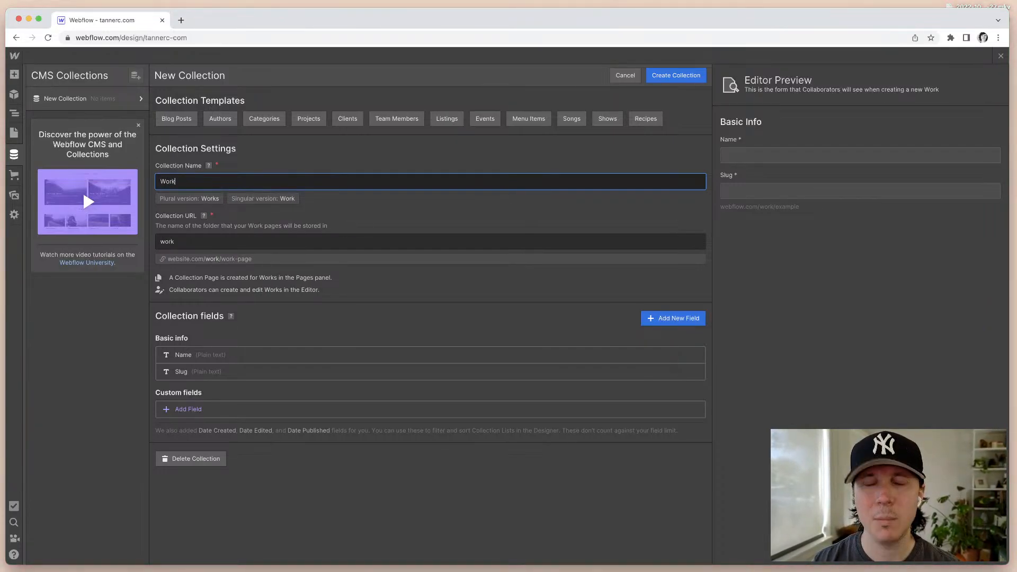
pyautogui.press('super+a')
pyautogui.write('C')
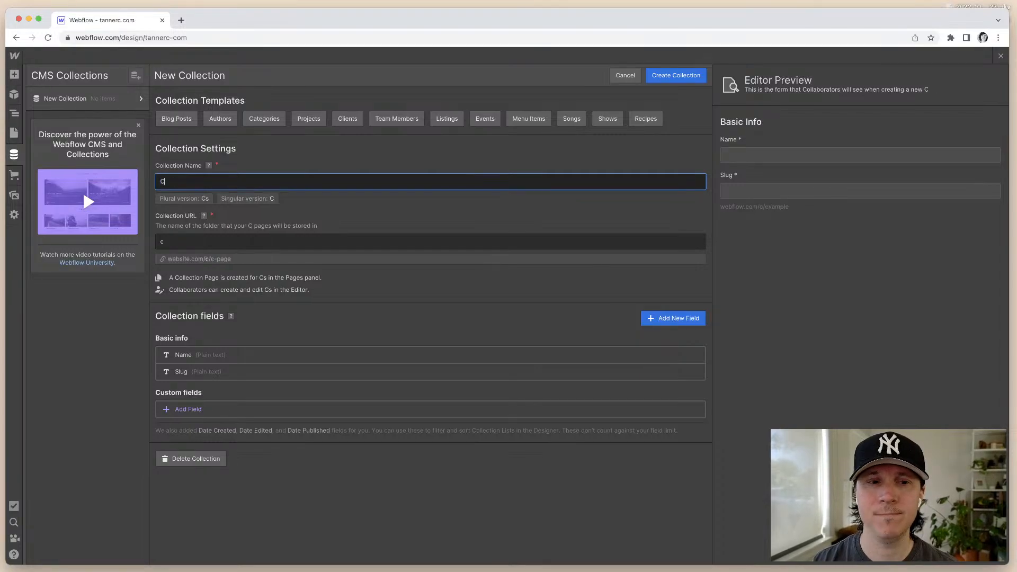
pyautogui.write('ase studiesWork')
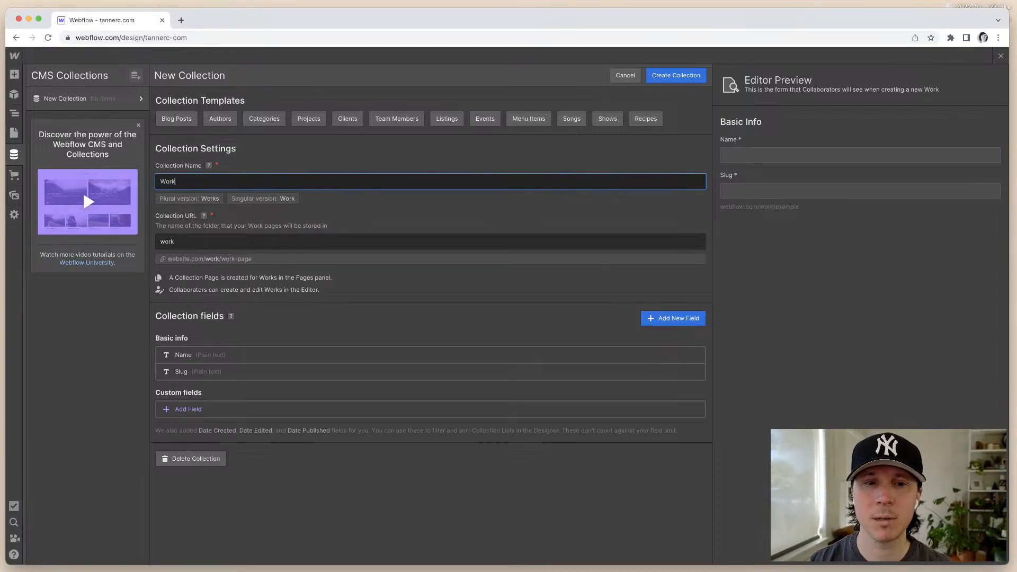
pyautogui.click(272, 155)
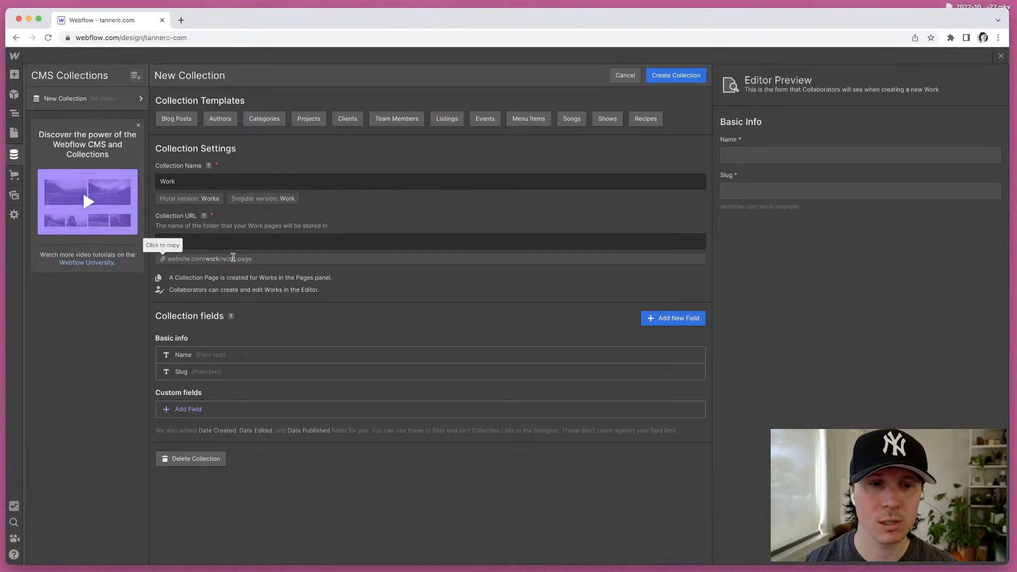
pyautogui.click(284, 243)
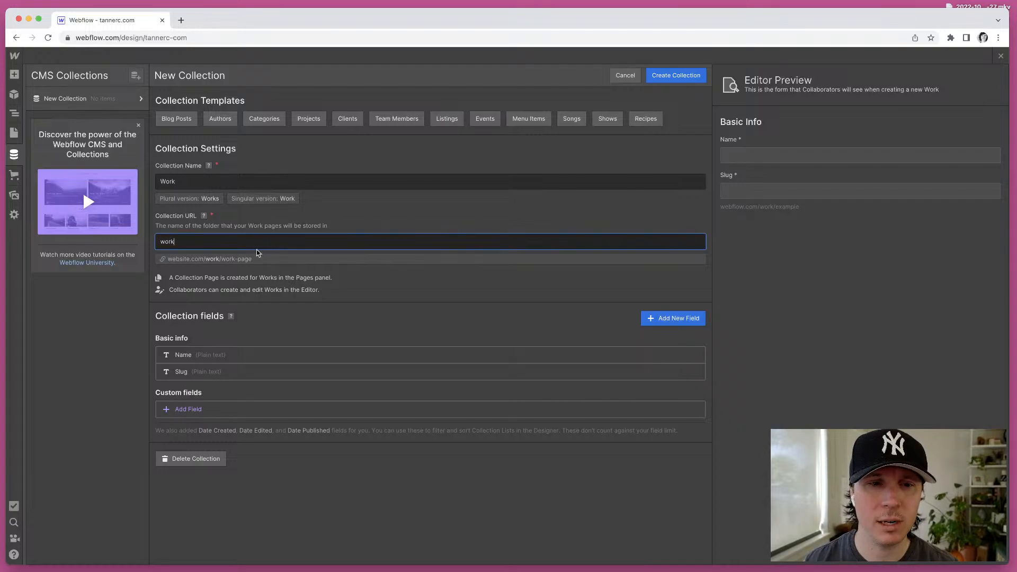
pyautogui.doubleClick(214, 259)
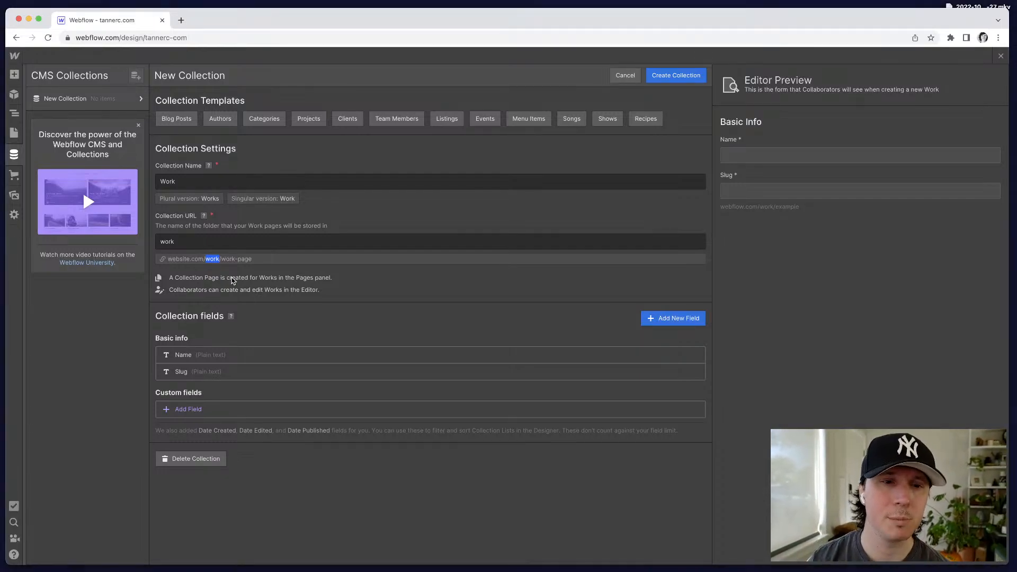
pyautogui.click(234, 234)
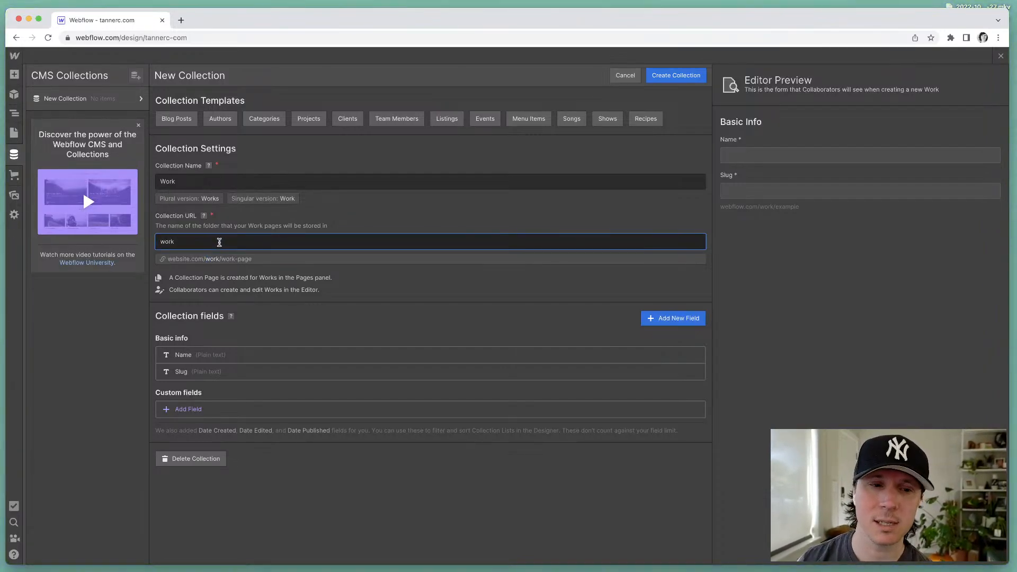
pyautogui.click(242, 301)
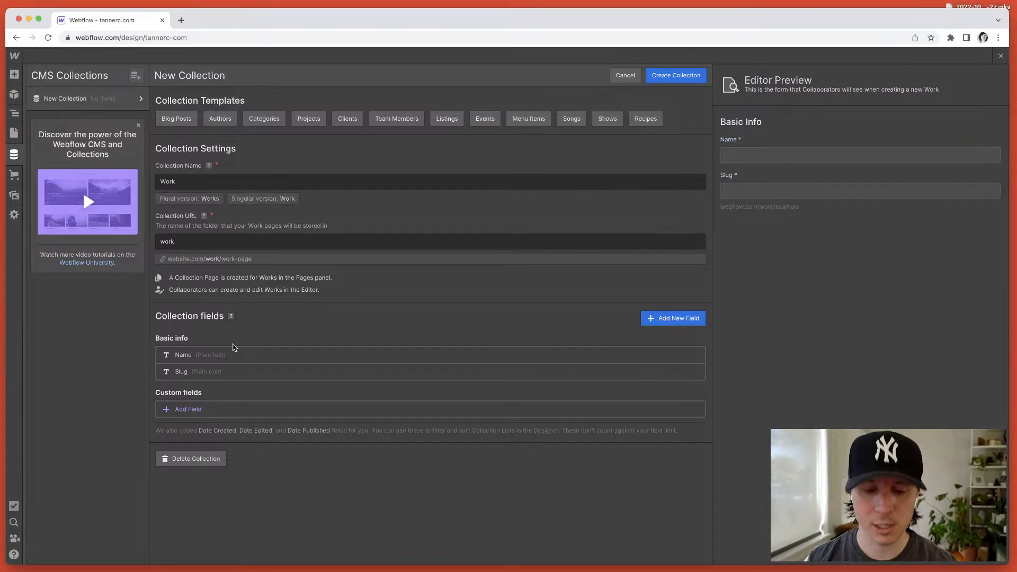
# Step: Open the designer's existing portfolio website in a new browser tab and go to its Facebook case study
pyautogui.press('super+t')
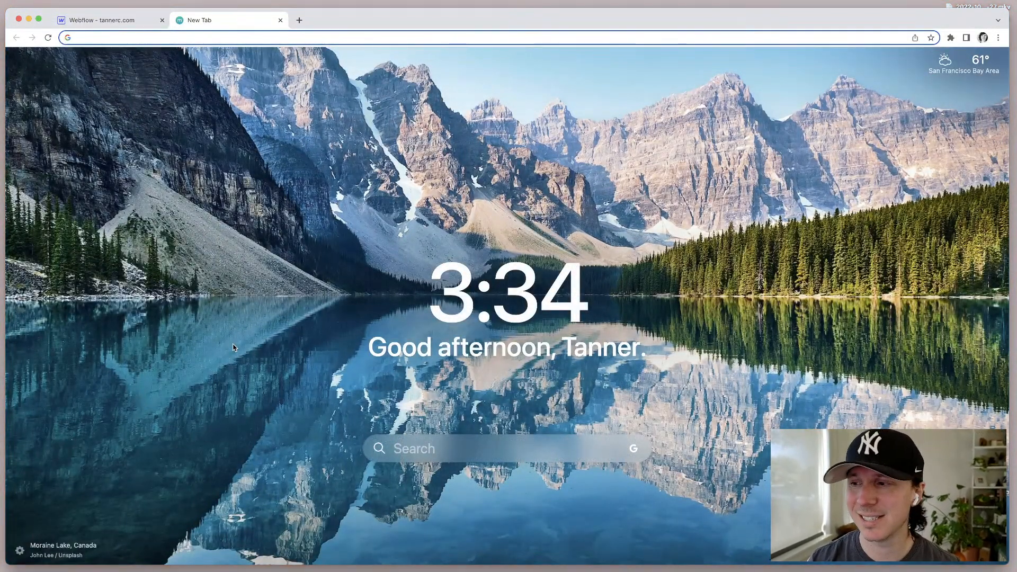
pyautogui.write('tannerchristensen.com')
pyautogui.press('Return')
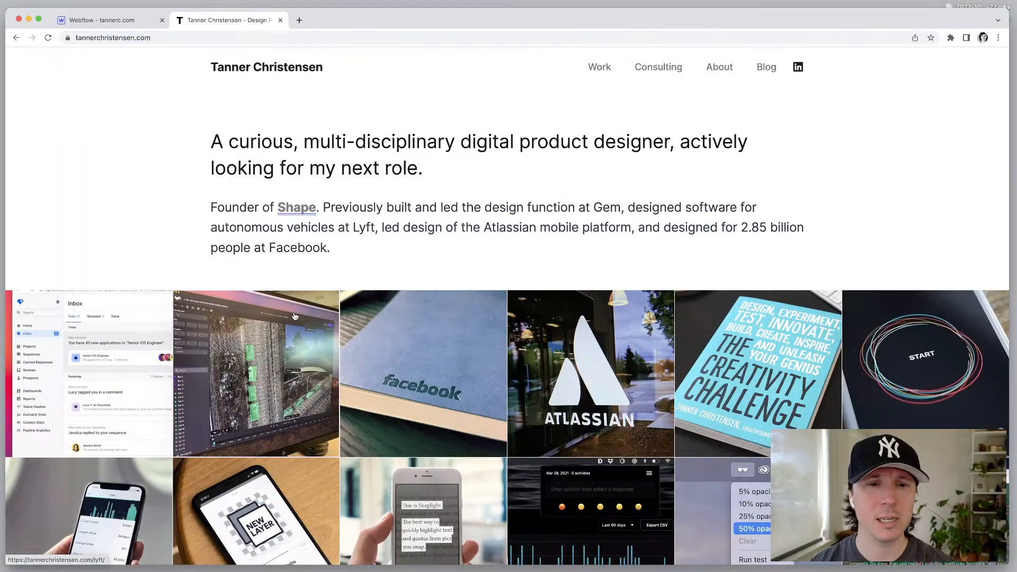
pyautogui.click(419, 318)
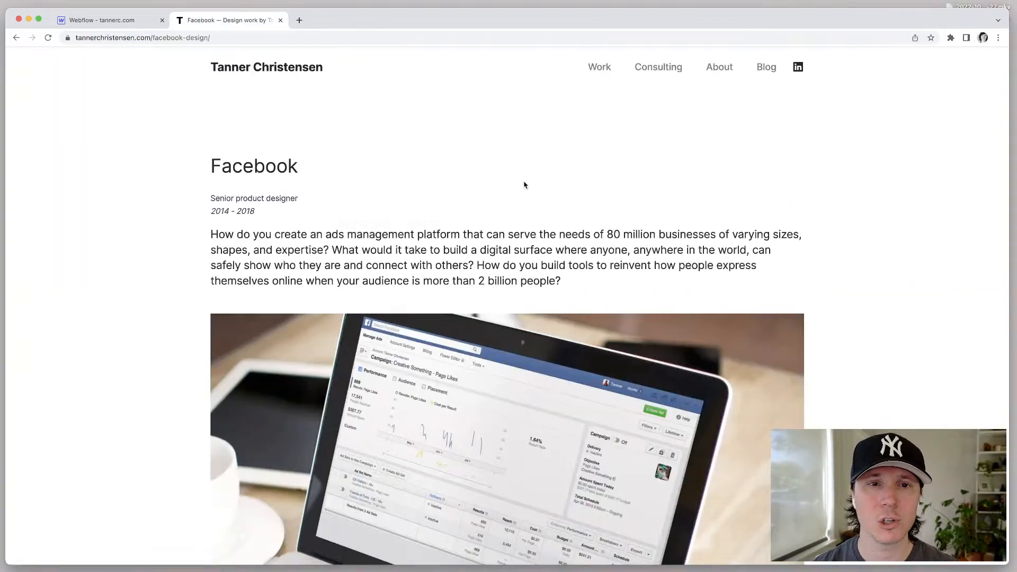
# Step: Examine the Facebook case study's title, role, dates, summary, body text and closing images, and switch back to Webflow
pyautogui.scroll(-5, 274, 193)
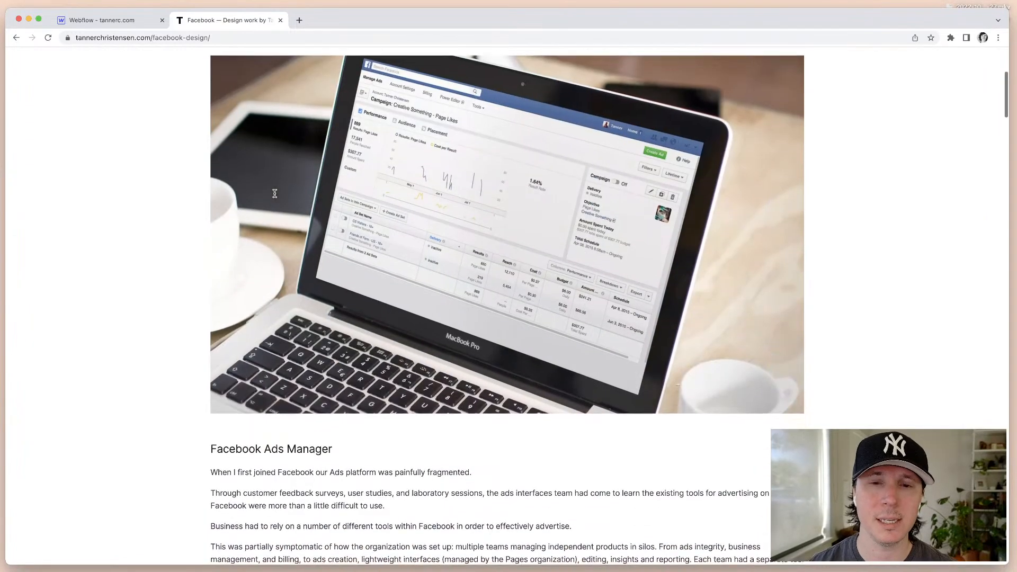
pyautogui.scroll(5, 281, 196)
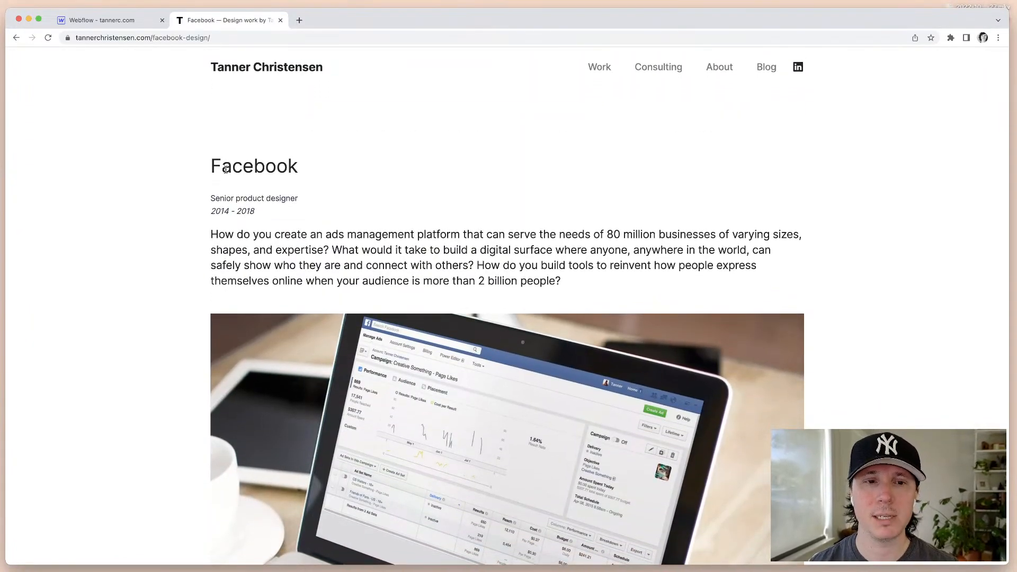
pyautogui.doubleClick(225, 169)
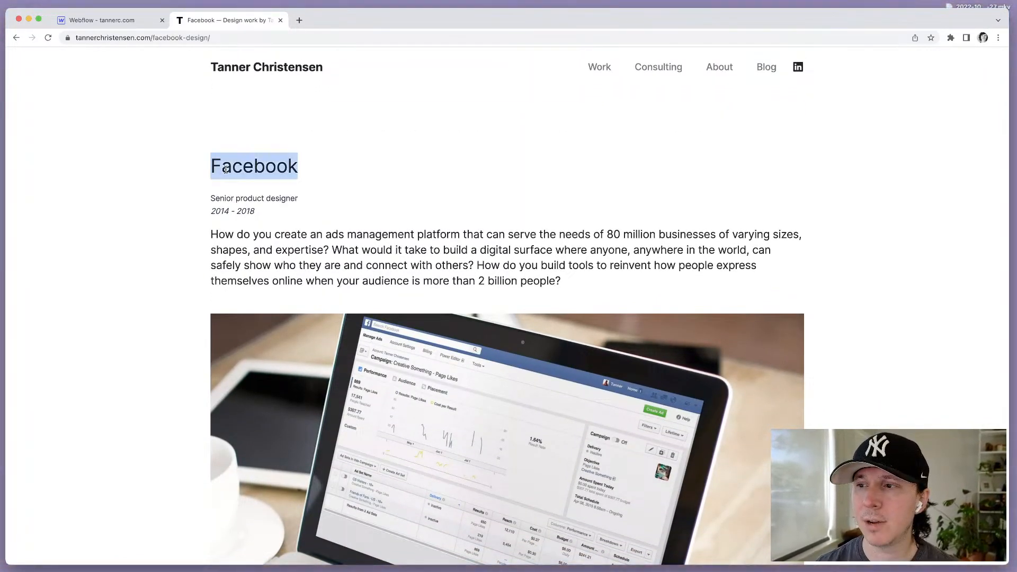
pyautogui.click(218, 197)
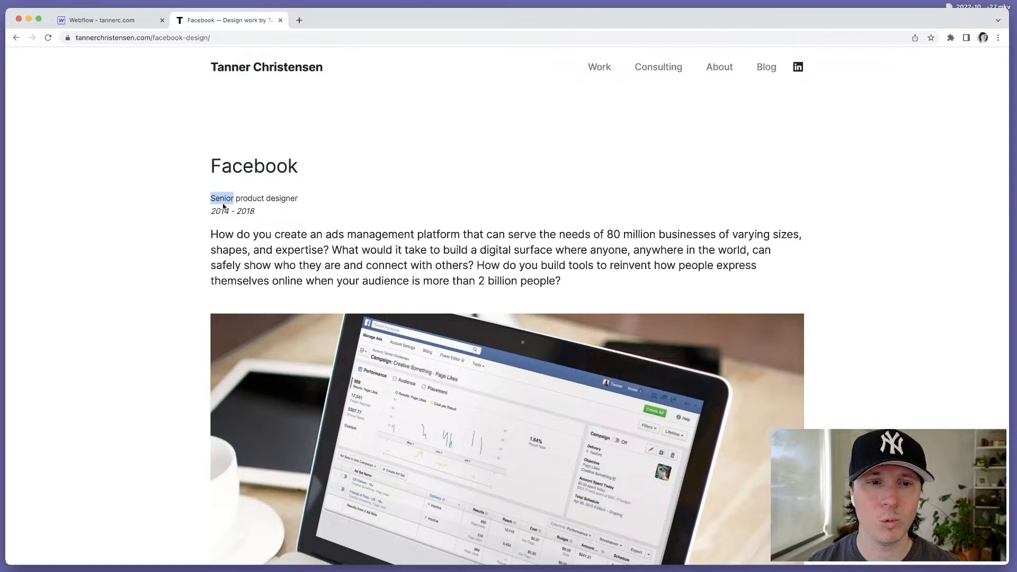
pyautogui.moveTo(221, 238); pyautogui.dragTo(386, 277)
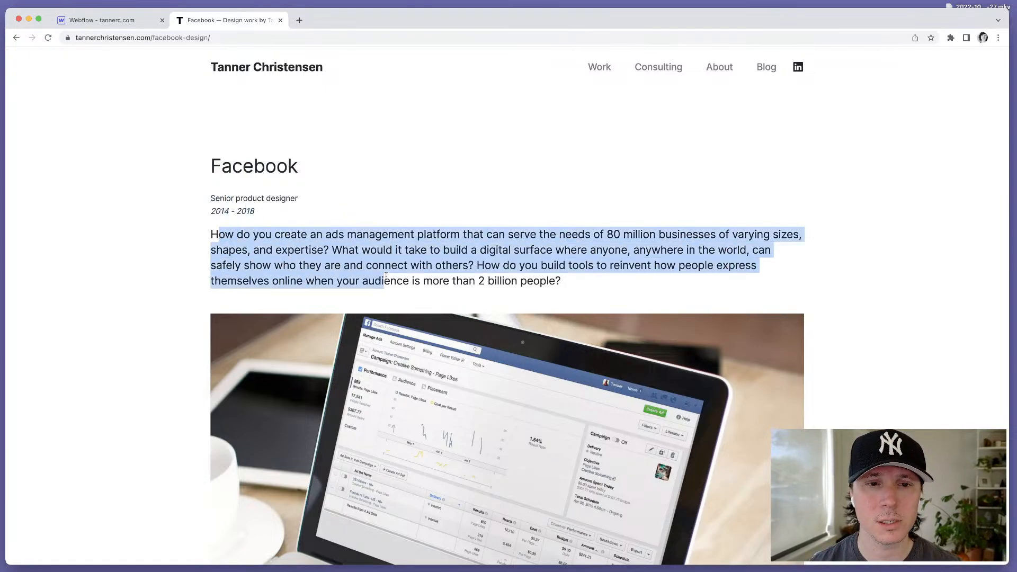
pyautogui.click(334, 277)
pyautogui.scroll(-3, 333, 277)
pyautogui.scroll(-20, 467, 235)
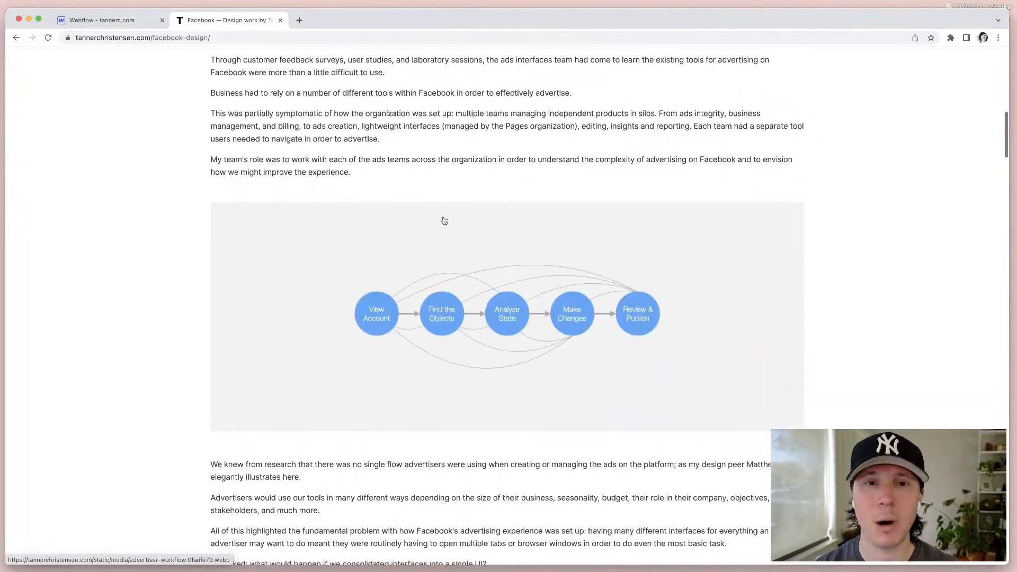
pyautogui.scroll(-20, 435, 265)
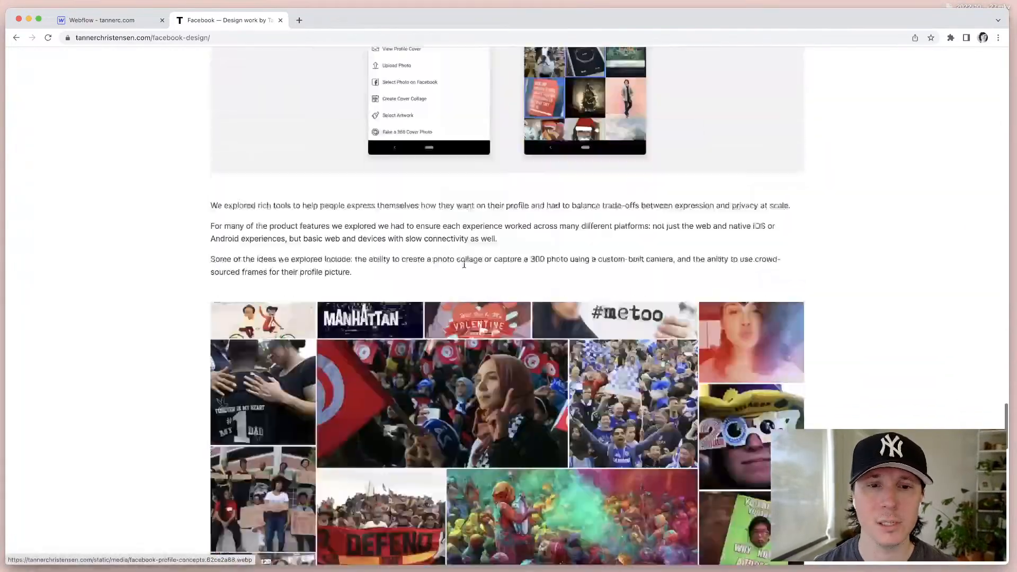
pyautogui.scroll(10, 509, 245)
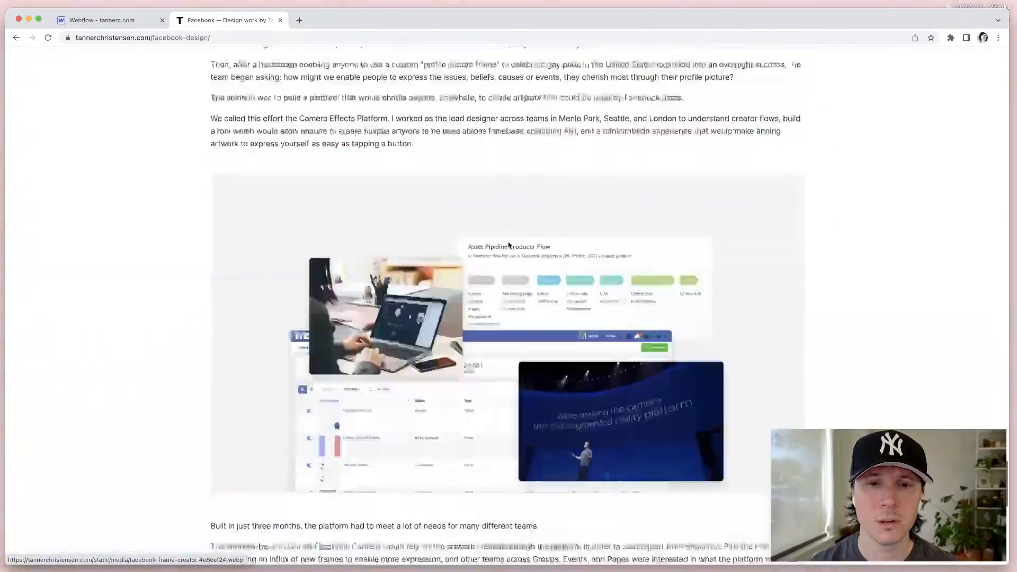
pyautogui.scroll(-10, 442, 362)
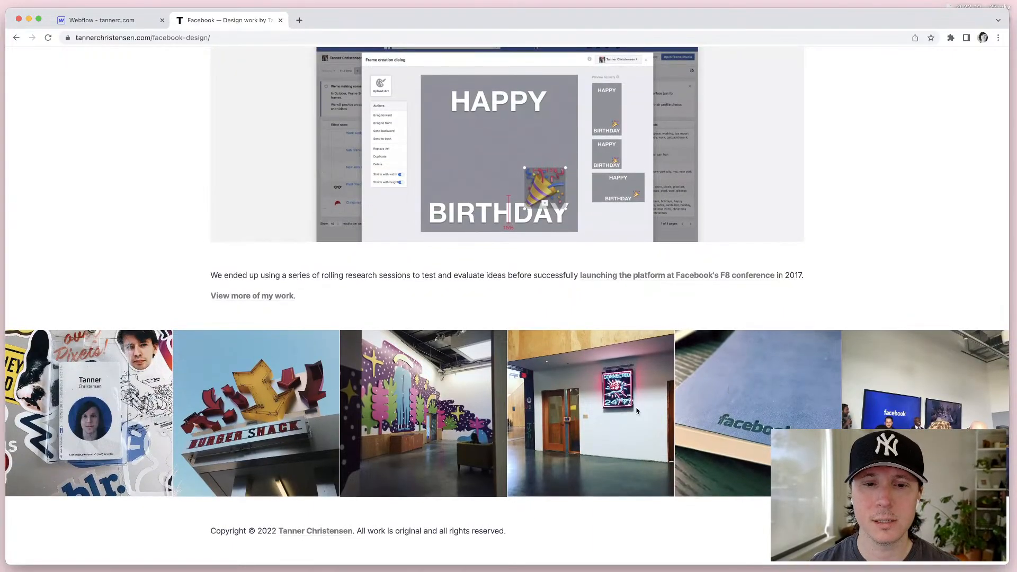
pyautogui.rightClick(406, 266)
pyautogui.click(153, 176)
pyautogui.click(98, 20)
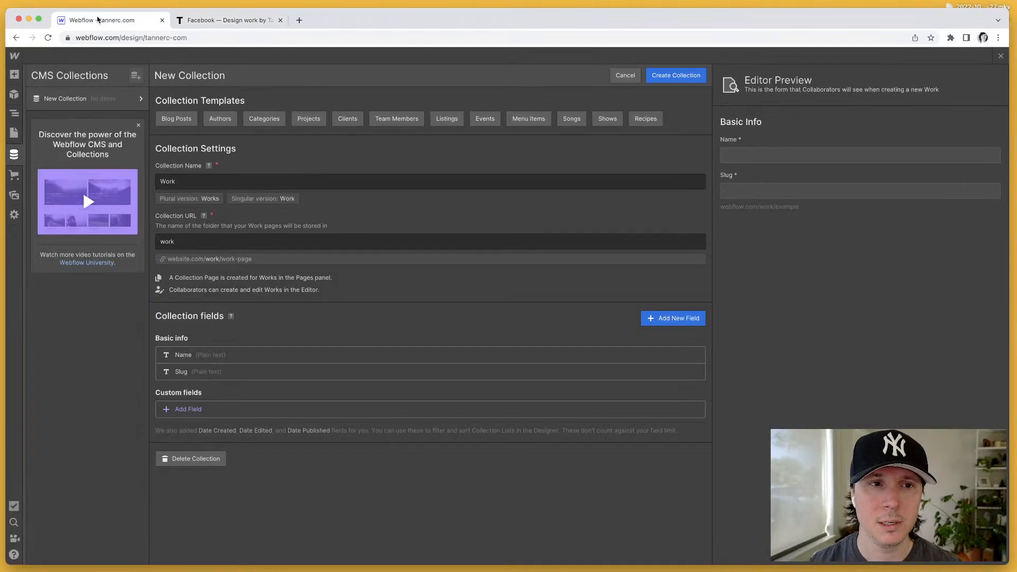
# Step: Relabel the collection's basic Name field as Title and save the field
pyautogui.click(186, 357)
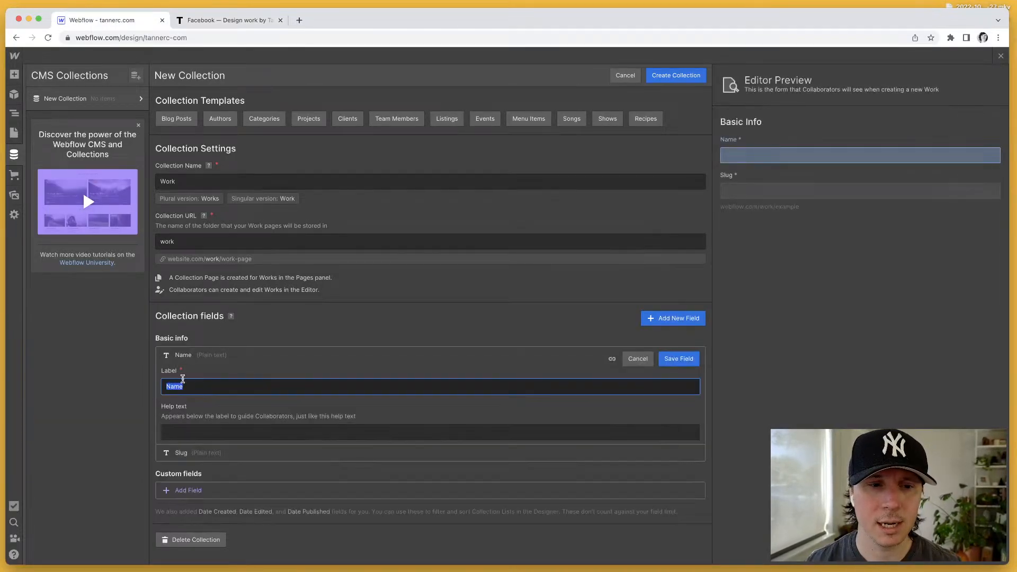
pyautogui.click(198, 377)
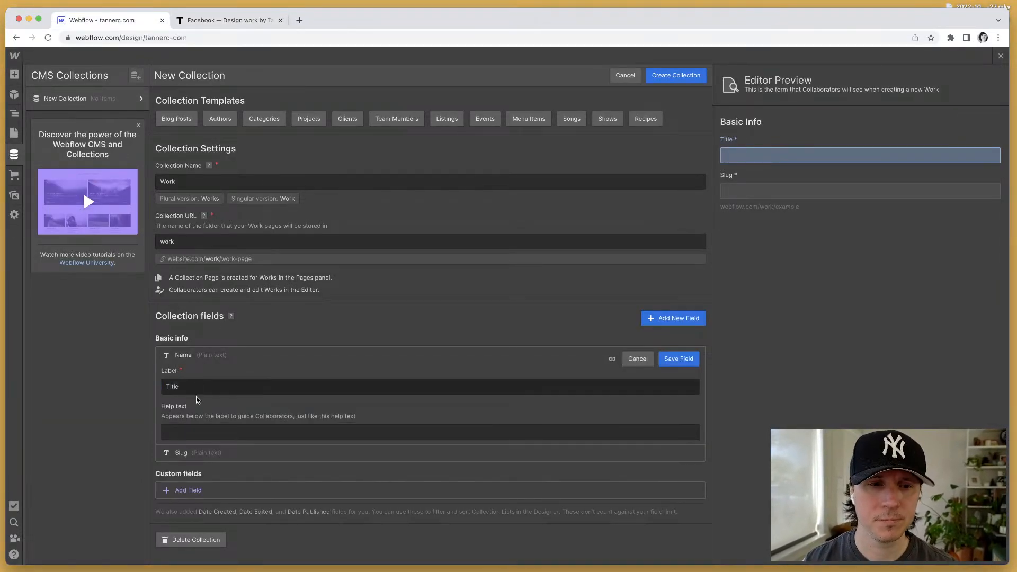
pyautogui.click(182, 454)
pyautogui.click(545, 340)
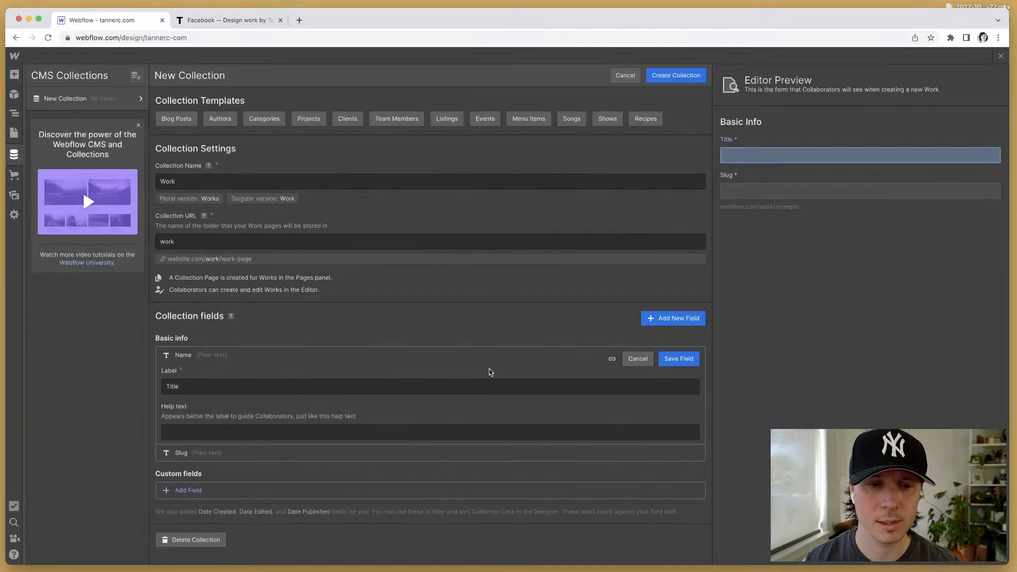
pyautogui.click(672, 363)
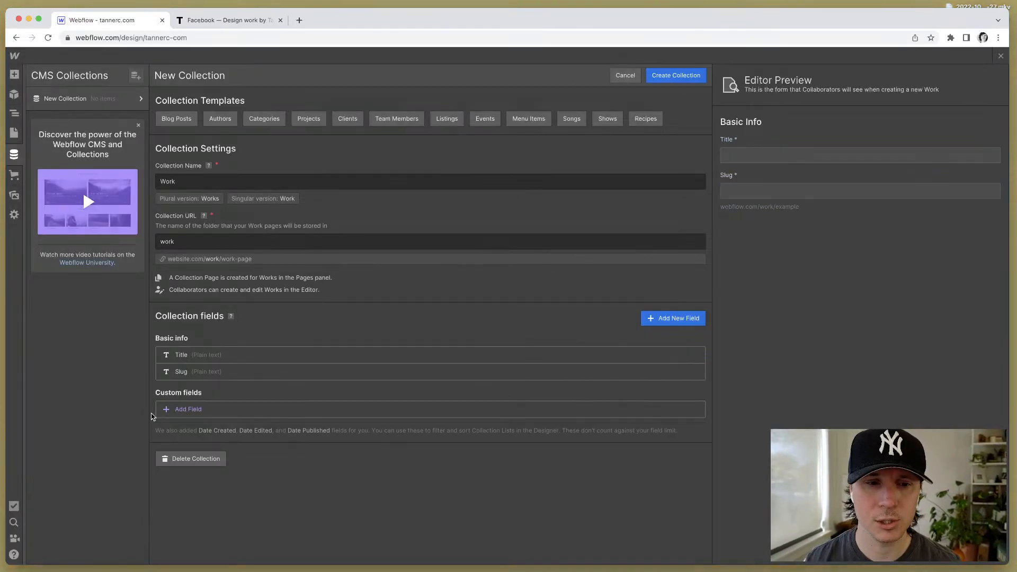
# Step: Add a required multiple-line plain text custom field labelled Summary to the Work collection, and save it
pyautogui.click(684, 319)
pyautogui.scroll(-1, 318, 423)
pyautogui.moveTo(170, 441)
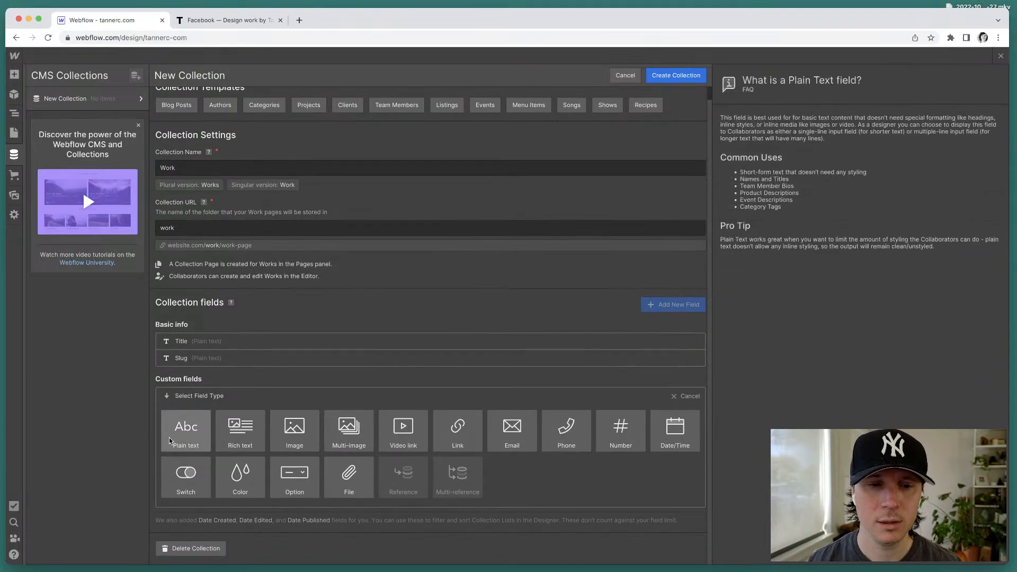
pyautogui.click(189, 434)
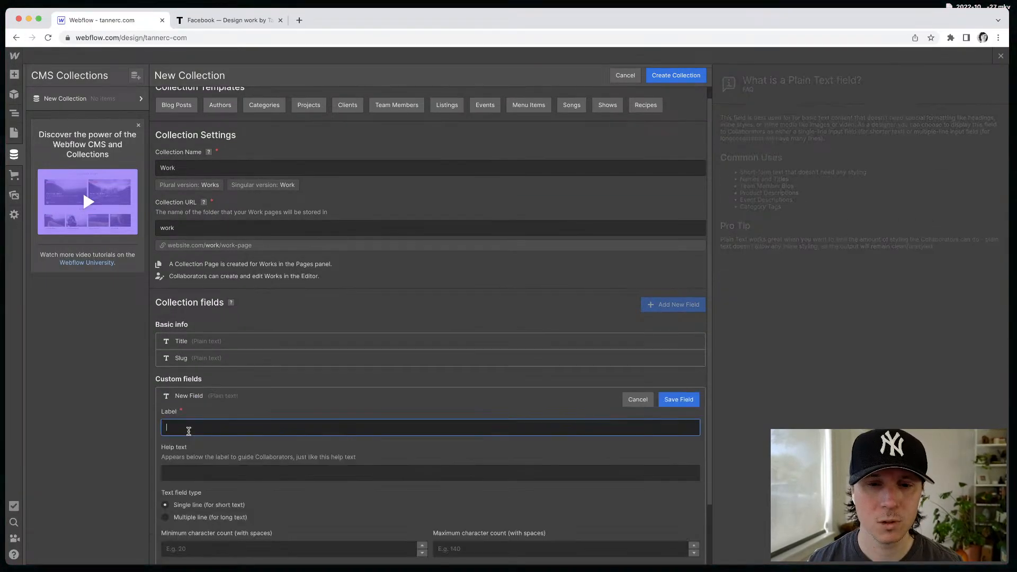
pyautogui.scroll(-2, 211, 426)
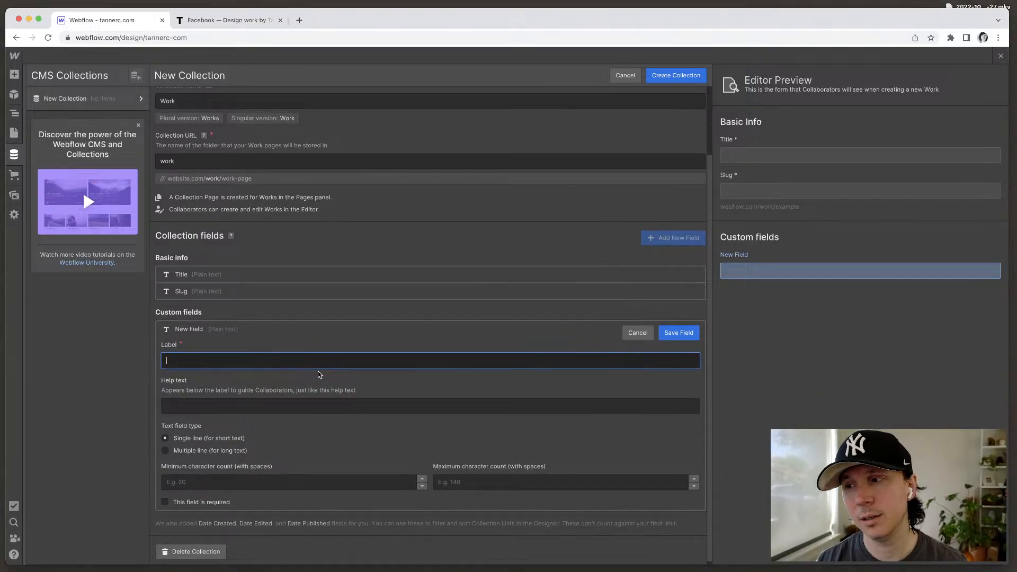
pyautogui.write('Summary')
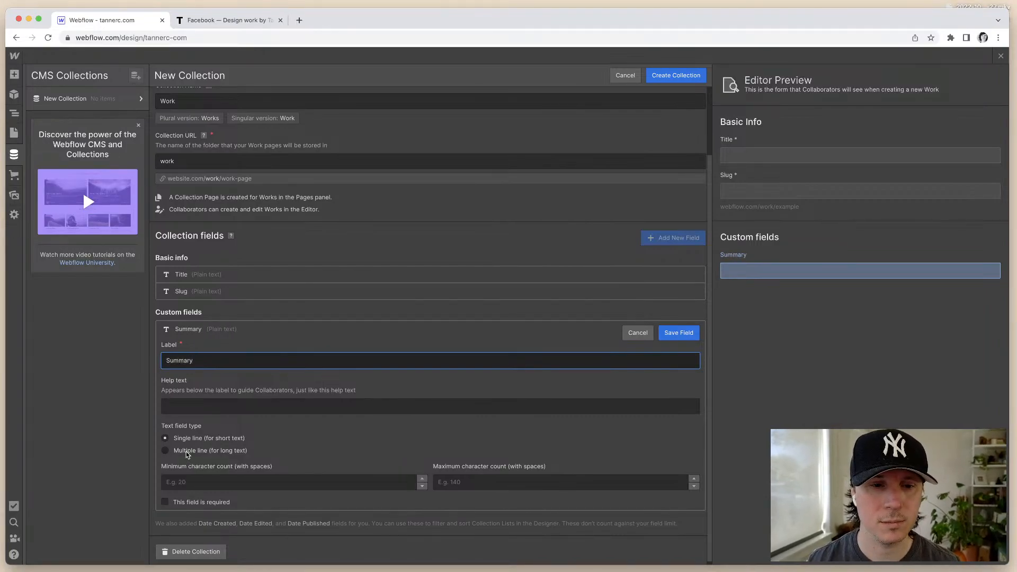
pyautogui.click(186, 451)
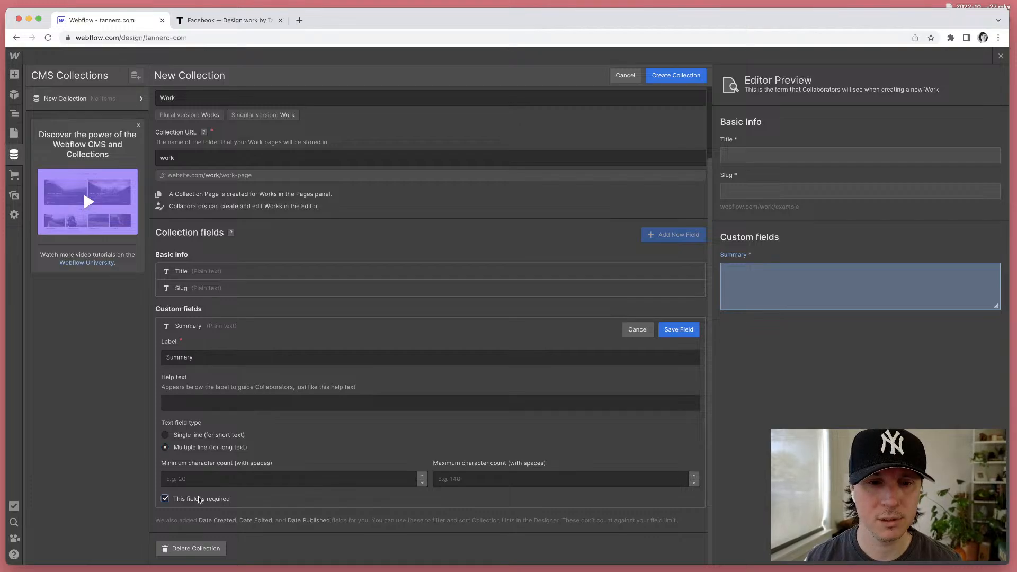
pyautogui.click(672, 332)
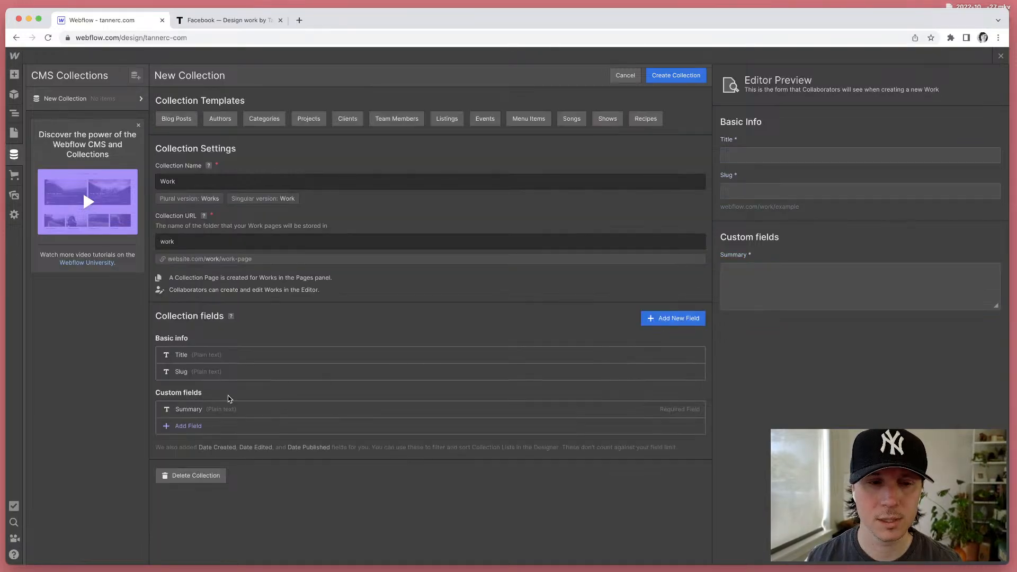
# Step: Start another plain text custom field for the Work collection, and check the role and dates heading the Facebook case study before returning to Webflow
pyautogui.click(183, 426)
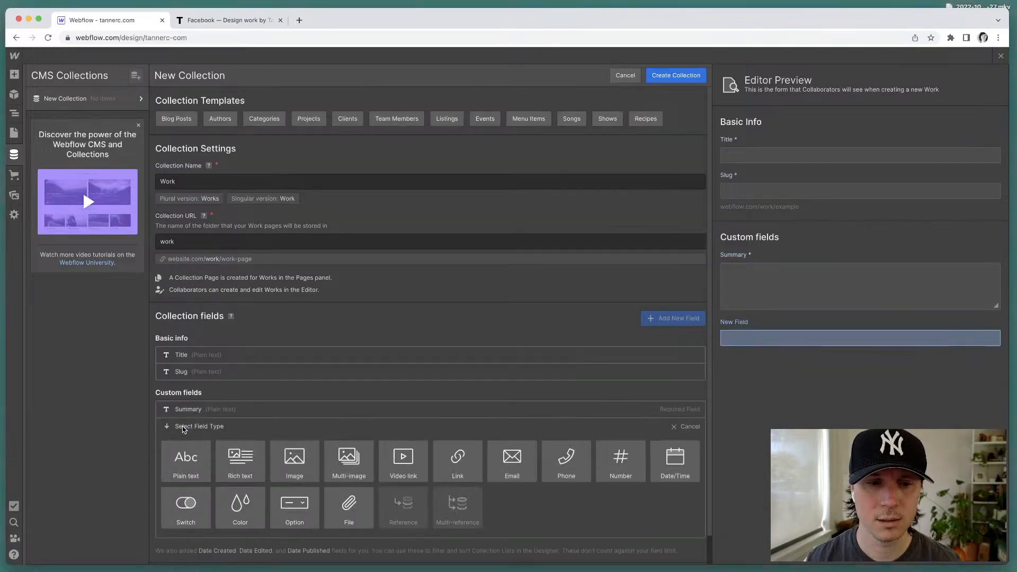
pyautogui.click(186, 459)
pyautogui.click(190, 22)
pyautogui.scroll(20, 233, 185)
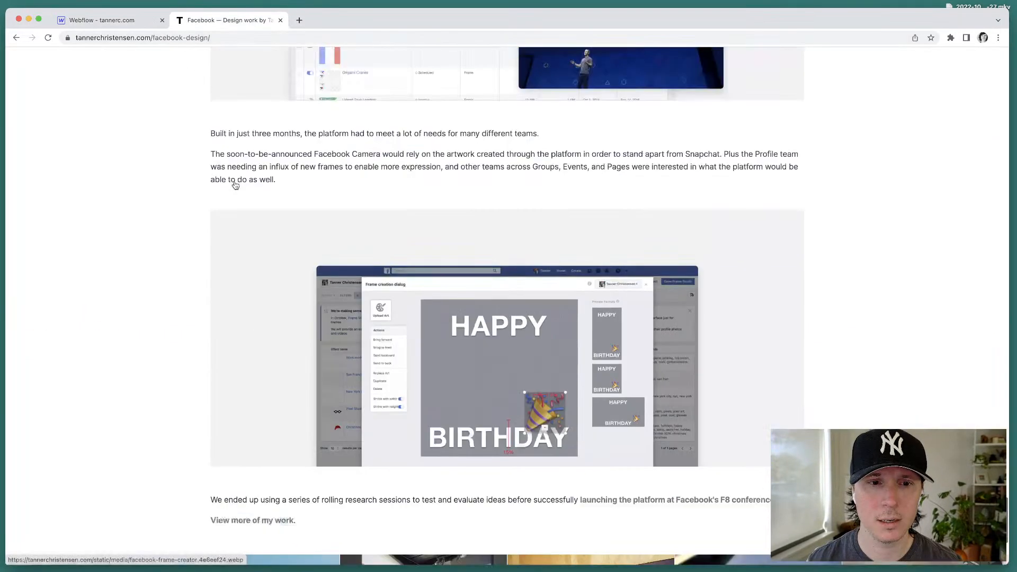
pyautogui.scroll(15, 383, 211)
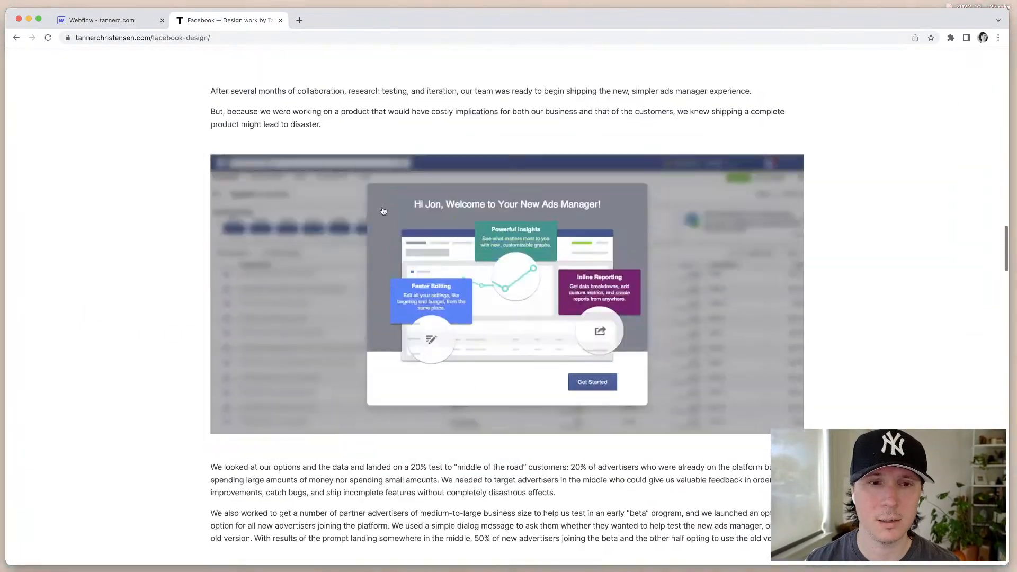
pyautogui.moveTo(211, 200); pyautogui.dragTo(271, 217)
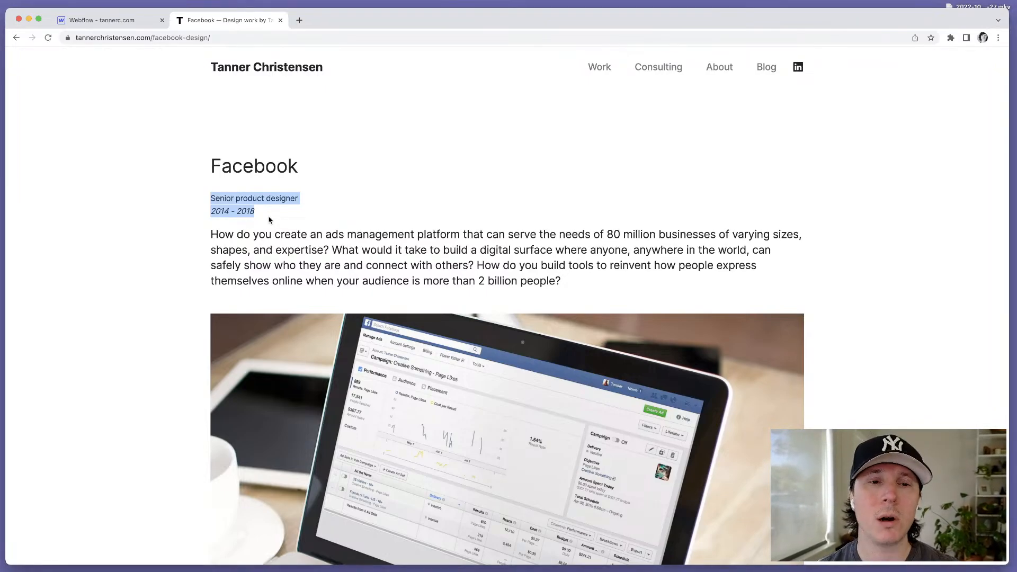
pyautogui.click(212, 204)
pyautogui.doubleClick(220, 199)
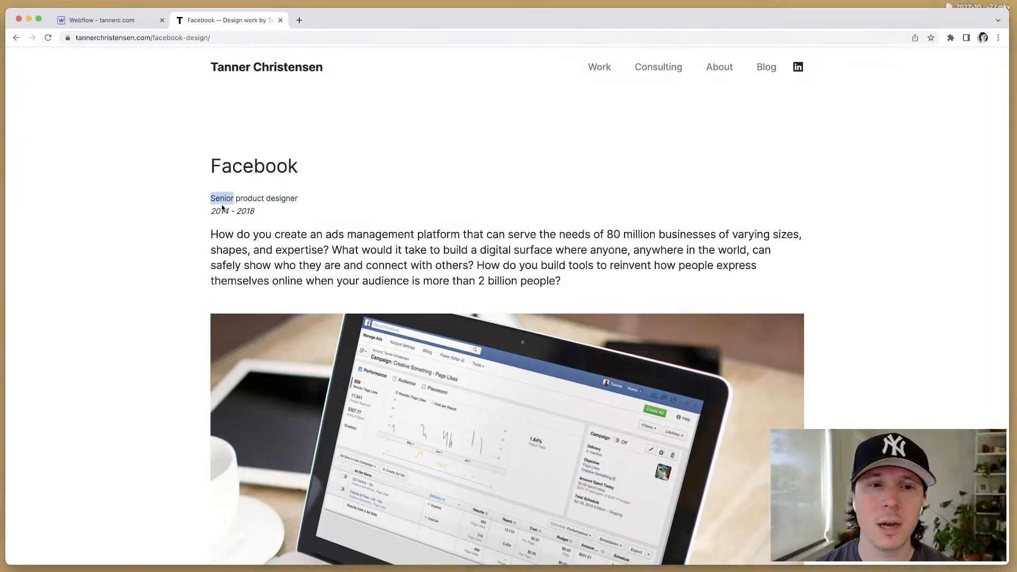
pyautogui.doubleClick(222, 210)
pyautogui.click(257, 211)
pyautogui.click(95, 25)
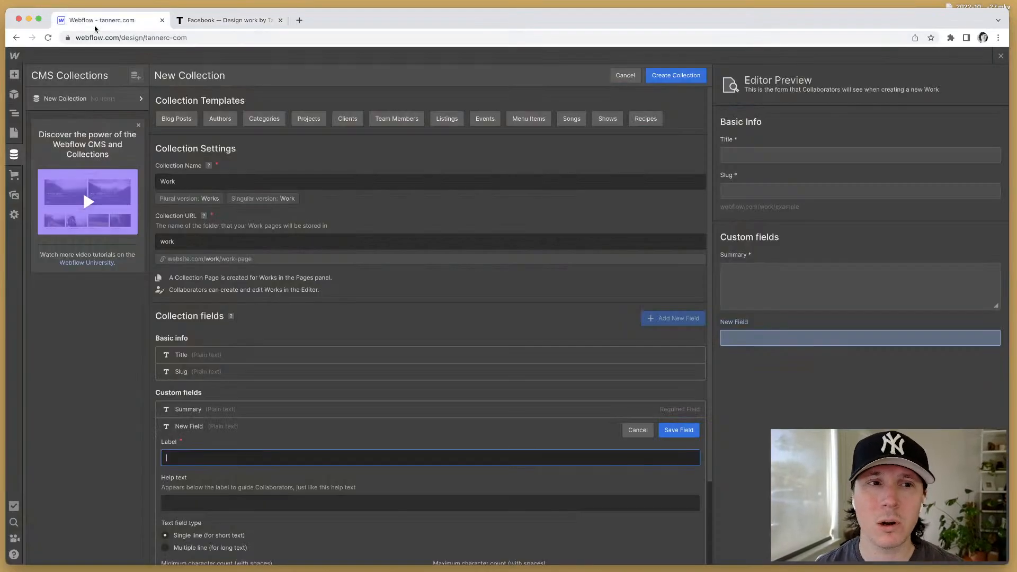
# Step: Label the new plain text field Metadata and make it a multiple-line field for long text
pyautogui.write('Meta')
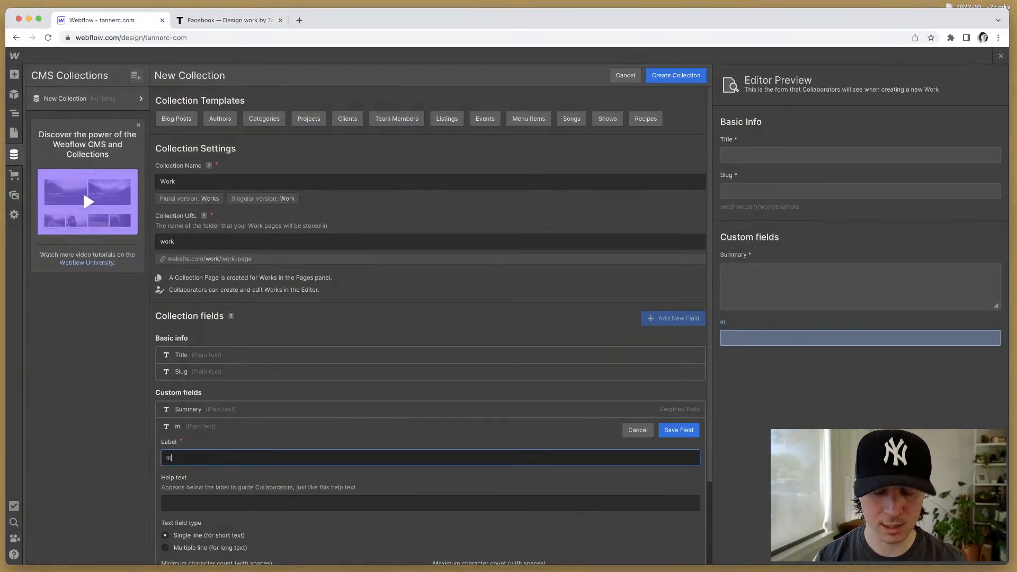
pyautogui.write('dat')
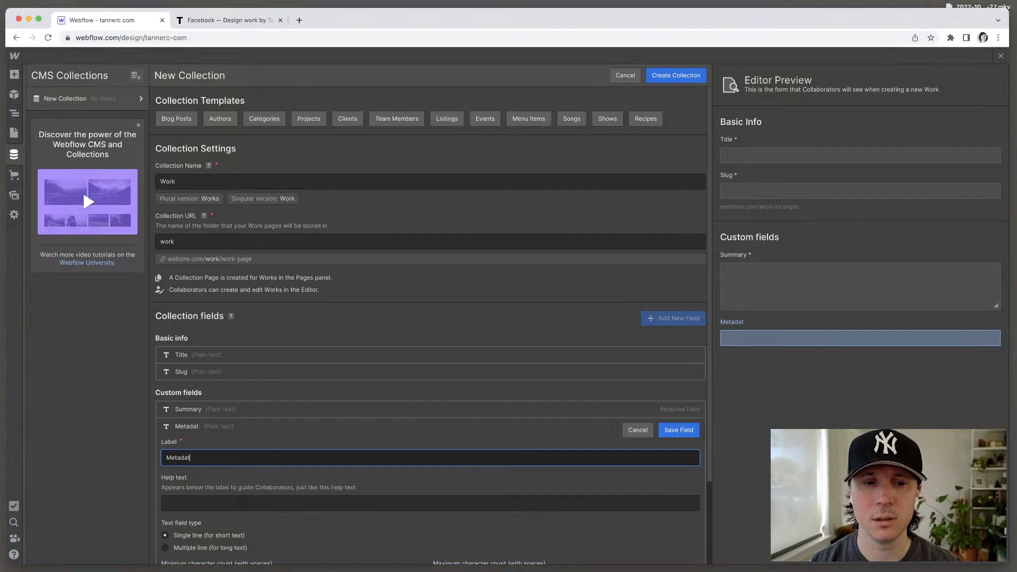
pyautogui.write('a')
pyautogui.click(239, 504)
pyautogui.scroll(-3, 239, 504)
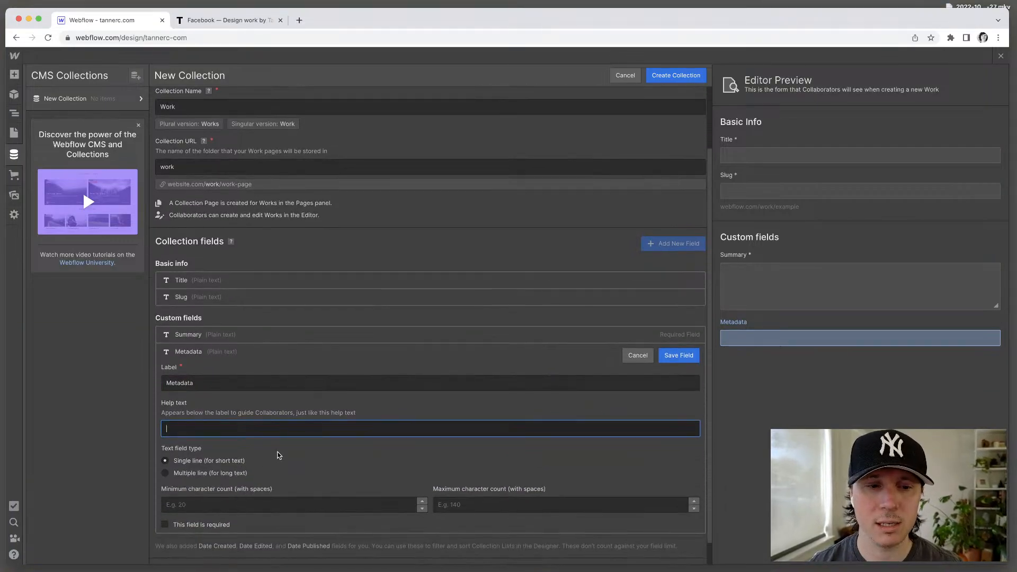
pyautogui.scroll(-1, 279, 456)
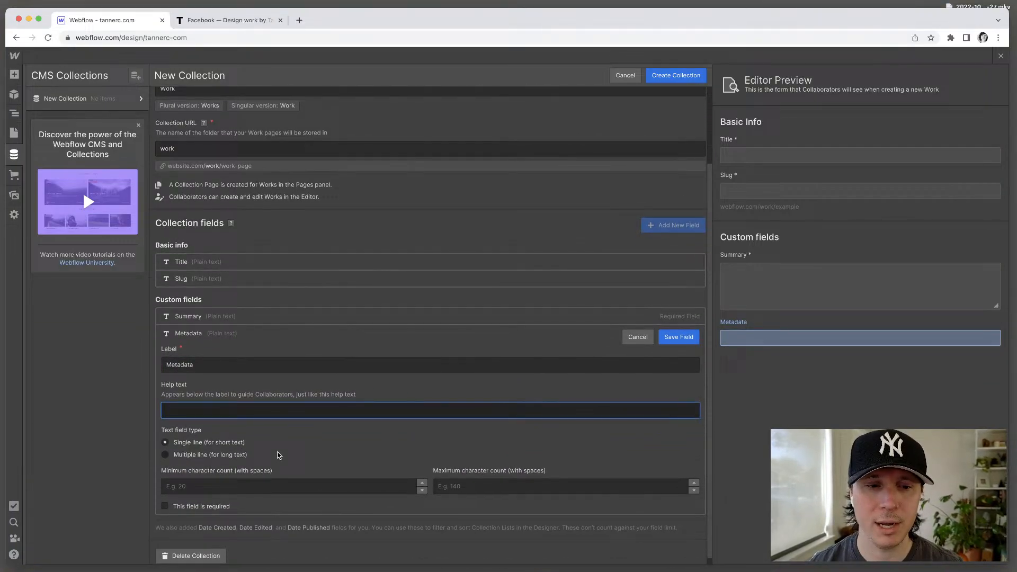
pyautogui.click(189, 457)
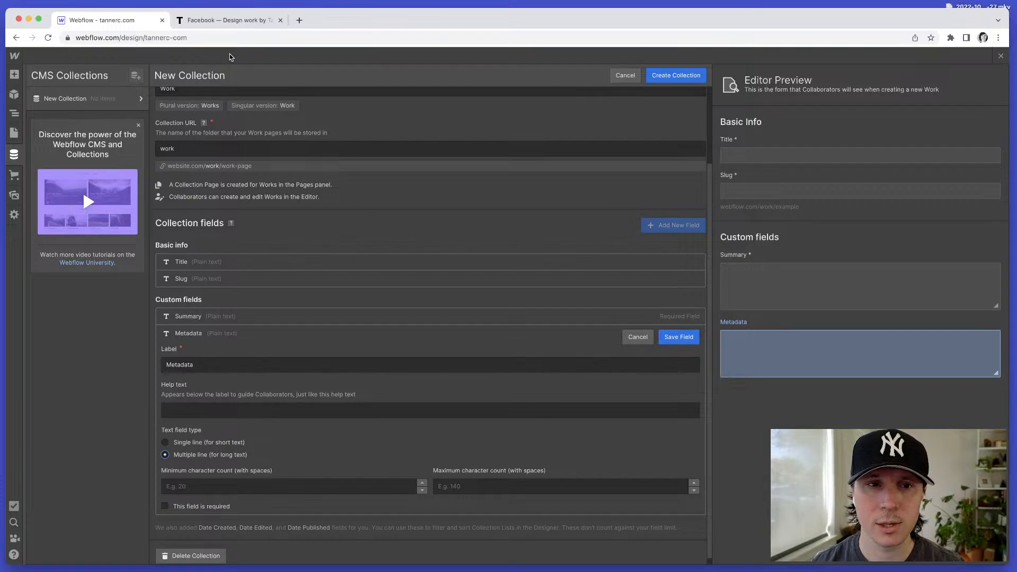
# Step: Recheck the role and dates lines on the Facebook case study, and save the Metadata field in Webflow as optional
pyautogui.click(209, 21)
pyautogui.moveTo(212, 208); pyautogui.dragTo(264, 216)
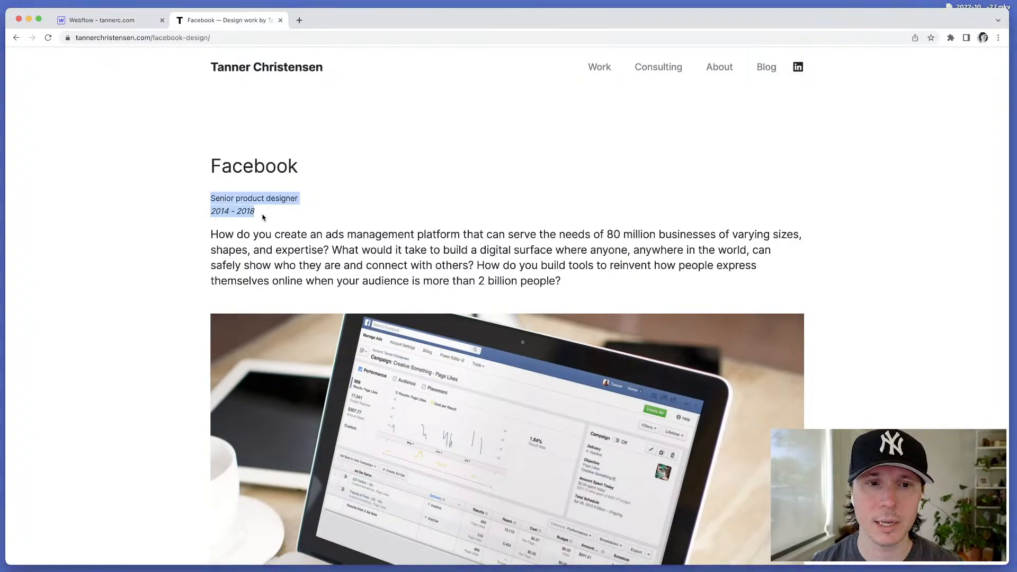
pyautogui.click(222, 209)
pyautogui.click(81, 25)
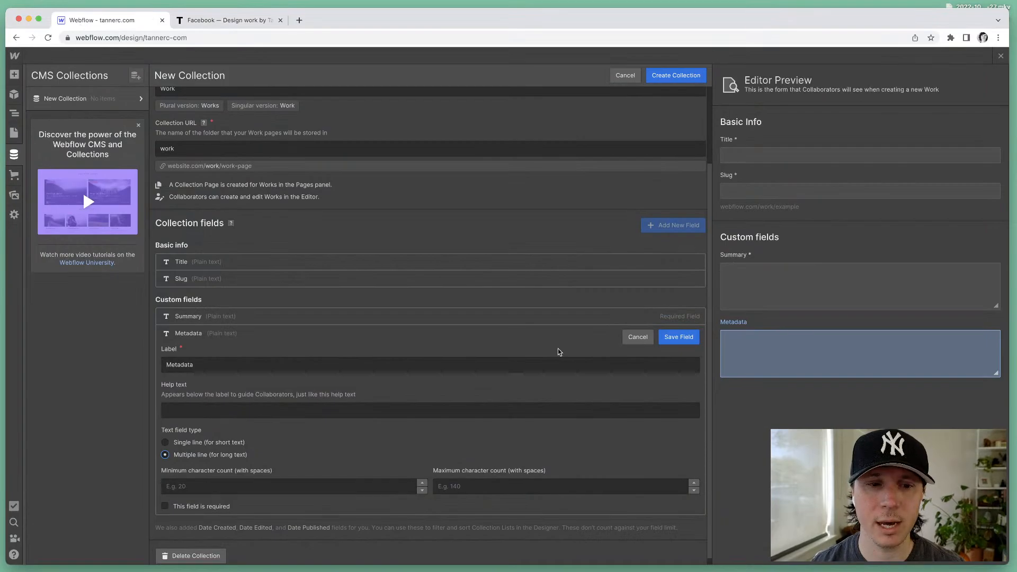
pyautogui.scroll(-1, 300, 374)
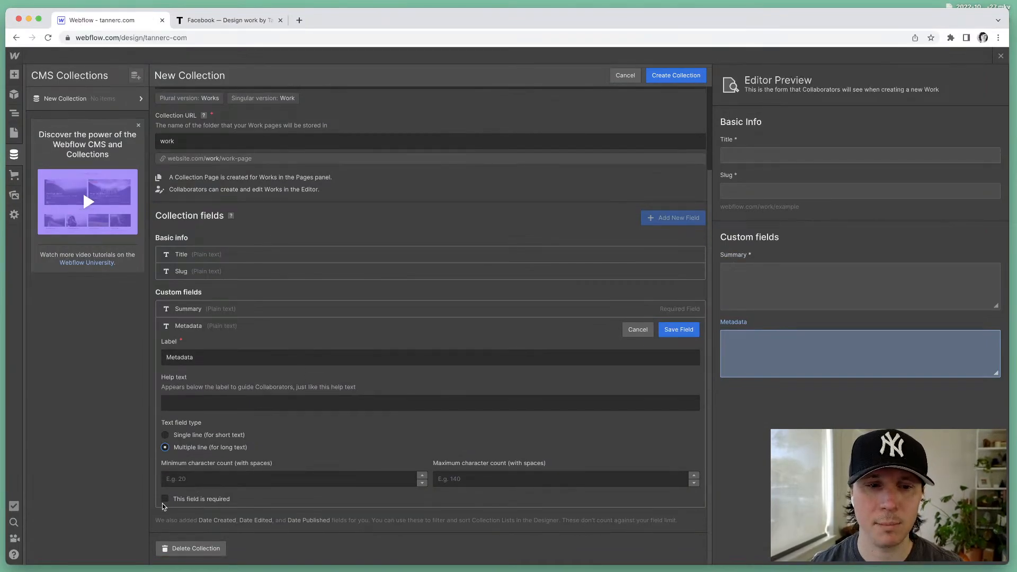
pyautogui.click(639, 330)
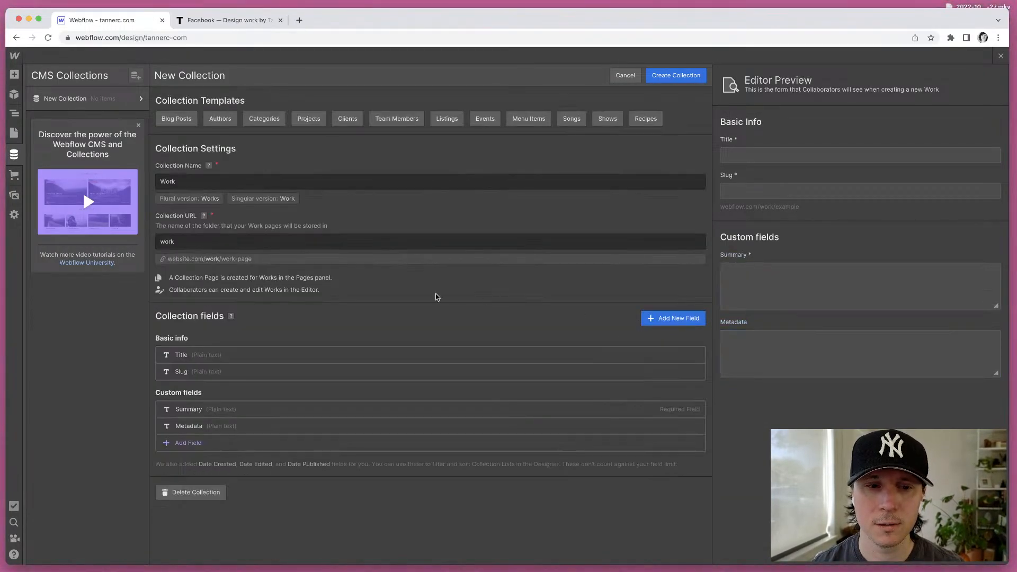
# Step: Add a required rich text custom field labelled Body to the Work collection, and save it
pyautogui.click(394, 352)
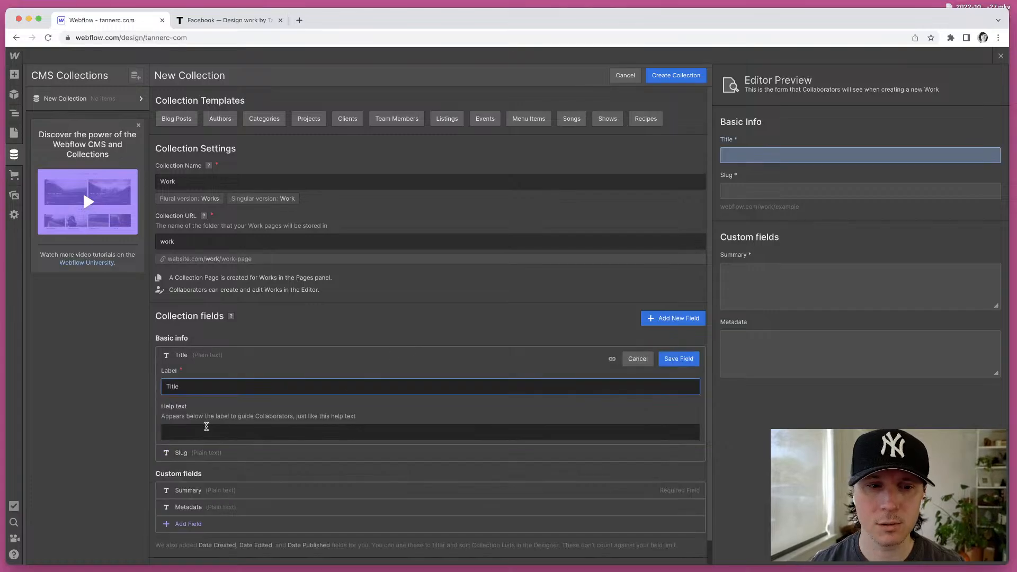
pyautogui.click(636, 358)
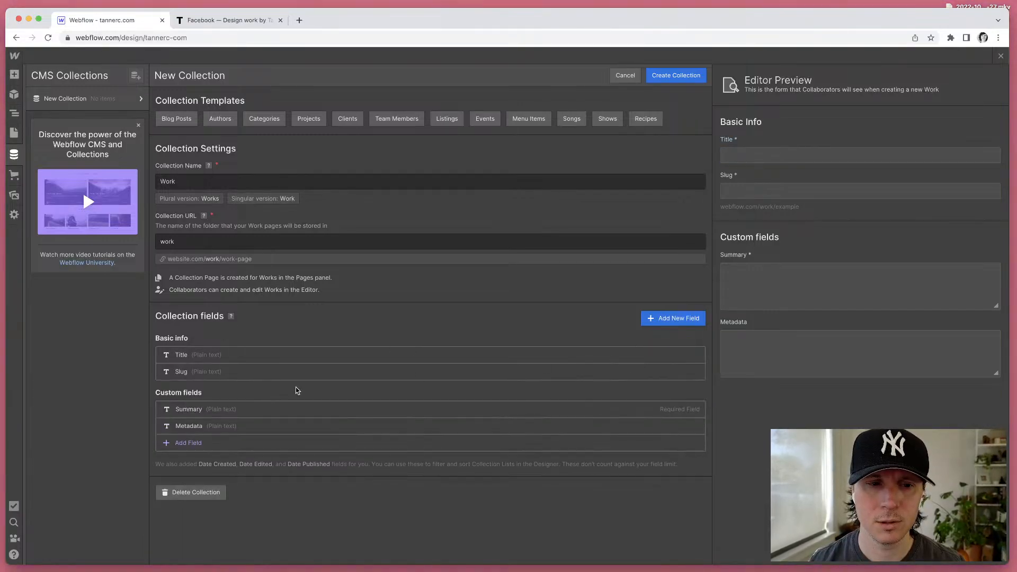
pyautogui.click(192, 443)
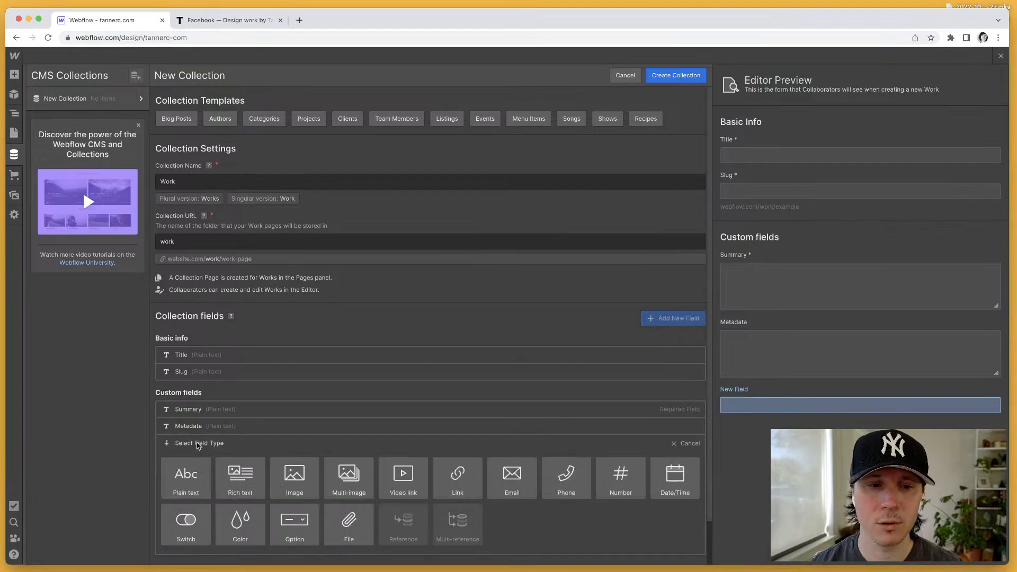
pyautogui.click(240, 430)
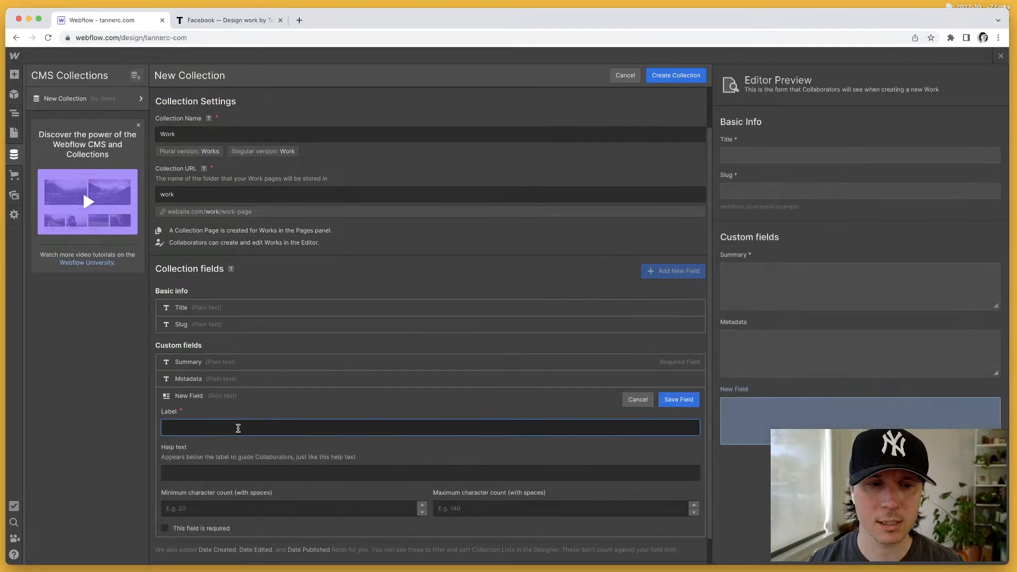
pyautogui.write('Body')
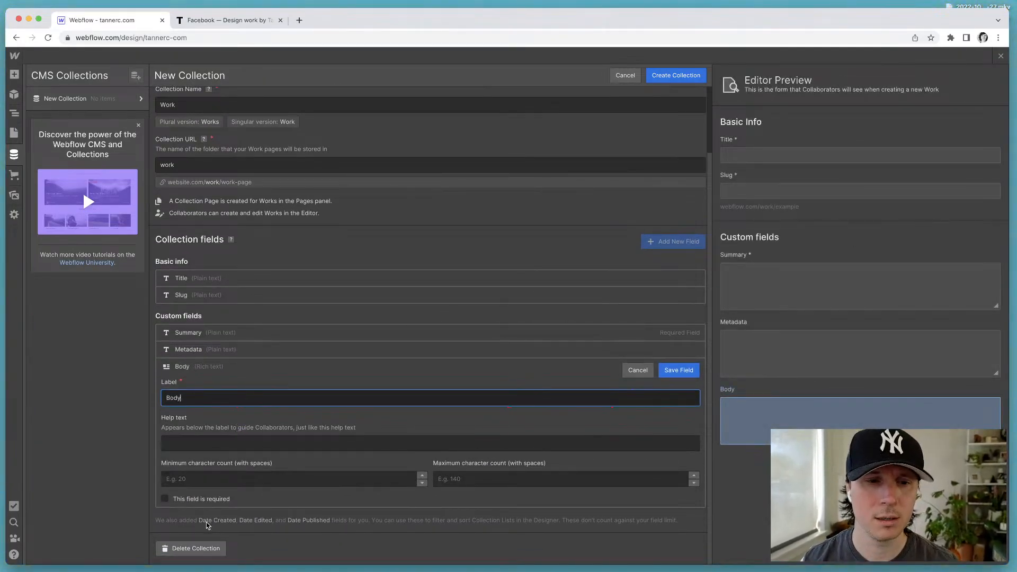
pyautogui.click(196, 502)
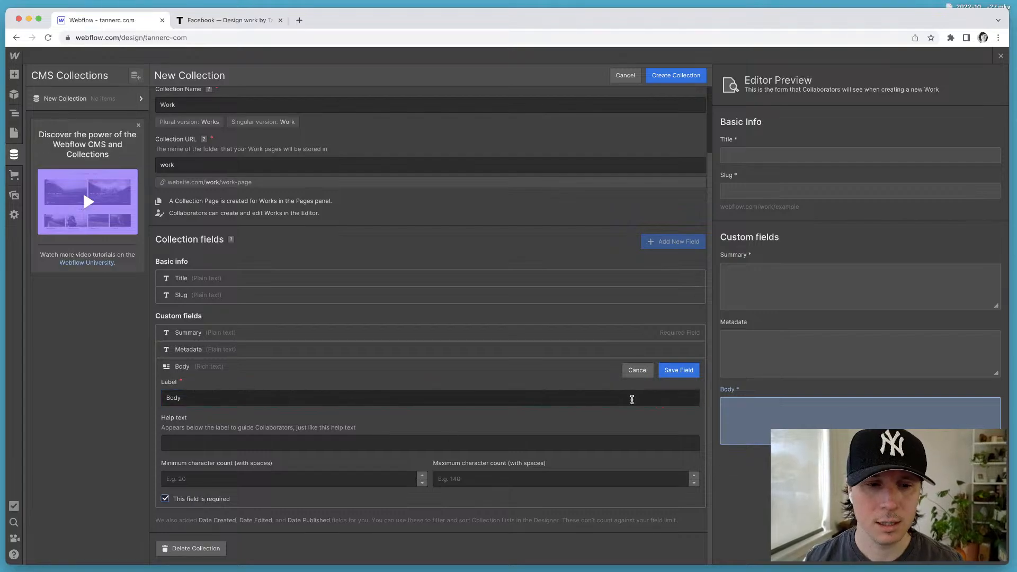
pyautogui.click(680, 370)
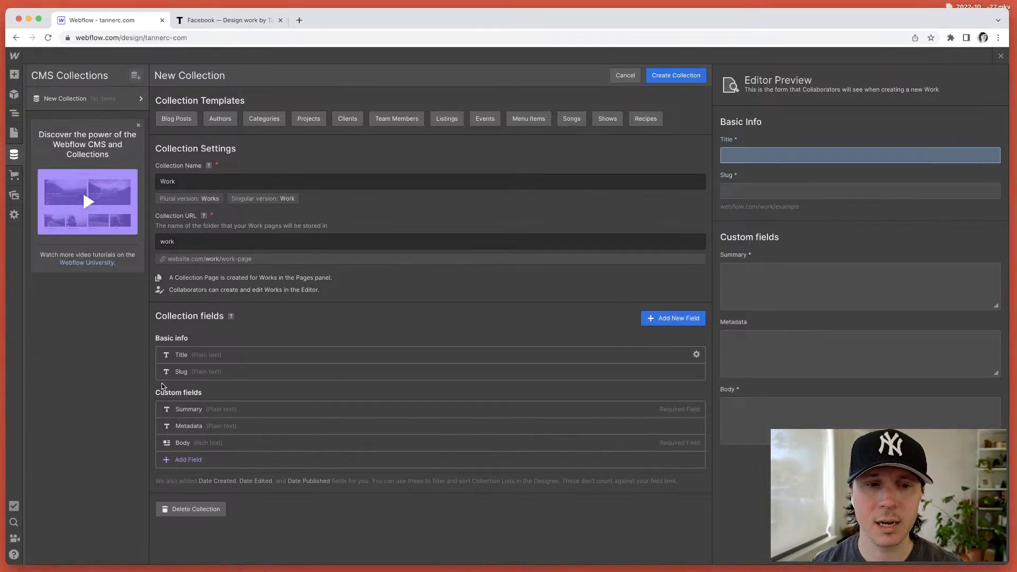
# Step: Create the Work collection with its changes saved, and dismiss the CMS video tutorial card
pyautogui.click(671, 78)
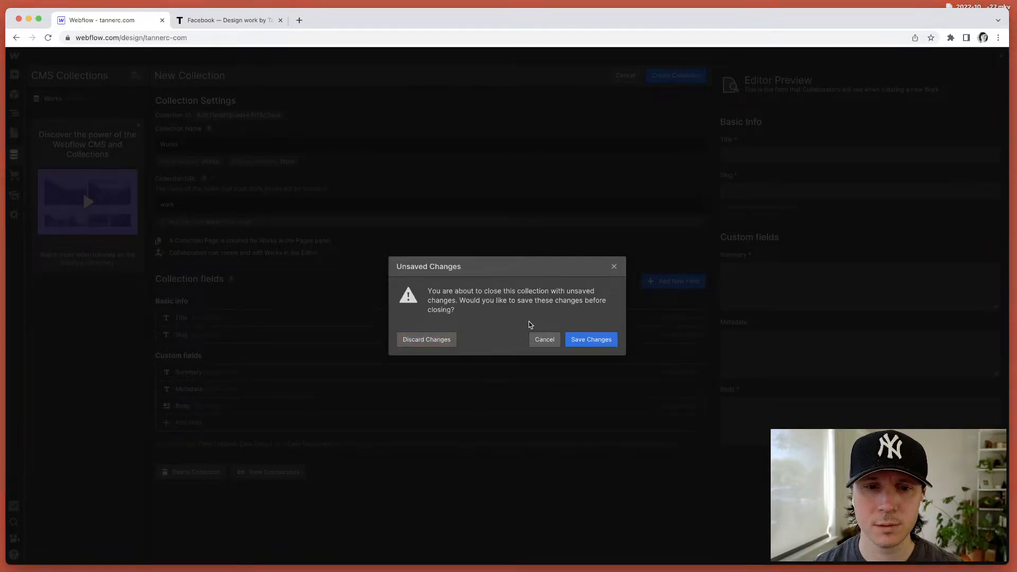
pyautogui.click(601, 342)
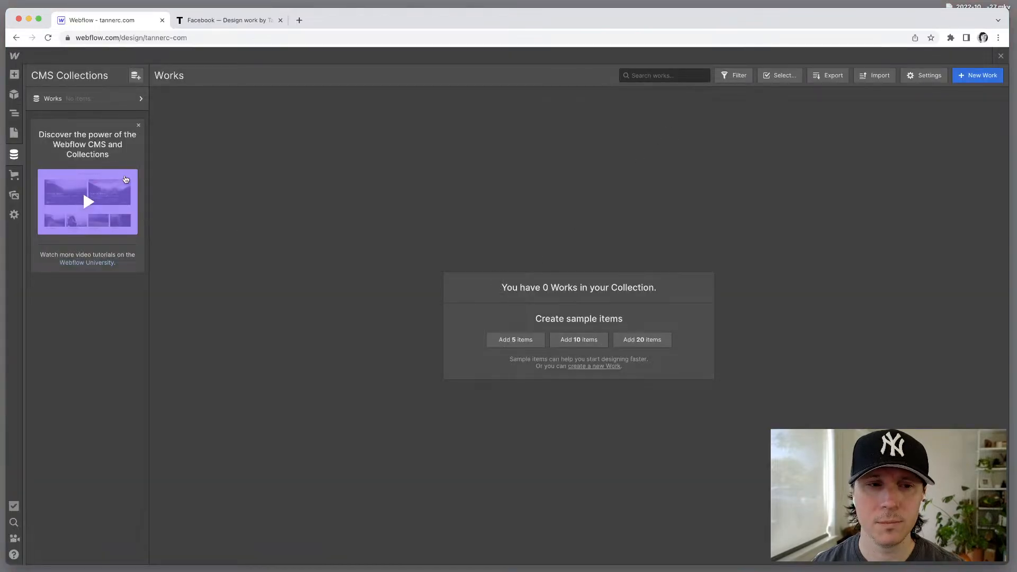
pyautogui.click(138, 126)
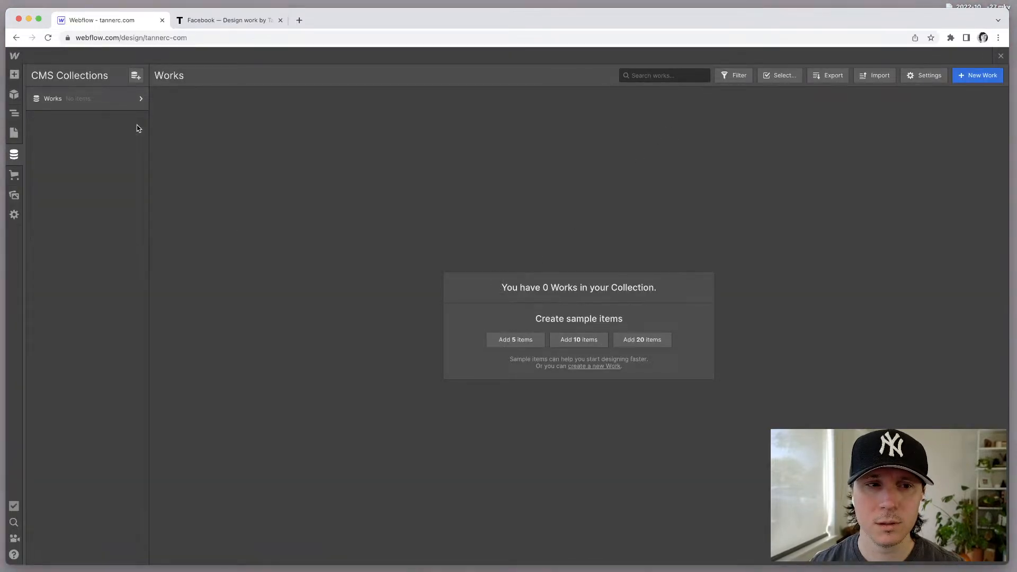
pyautogui.click(52, 101)
pyautogui.click(580, 348)
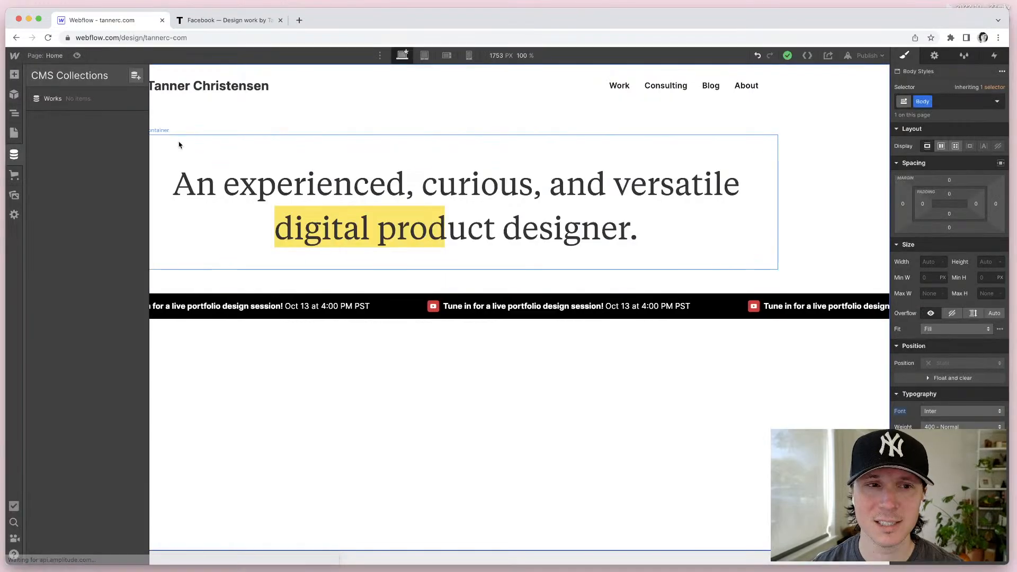
# Step: Try to rename the Works collection as Work in its settings, save it, and reopen its list of items
pyautogui.click(138, 100)
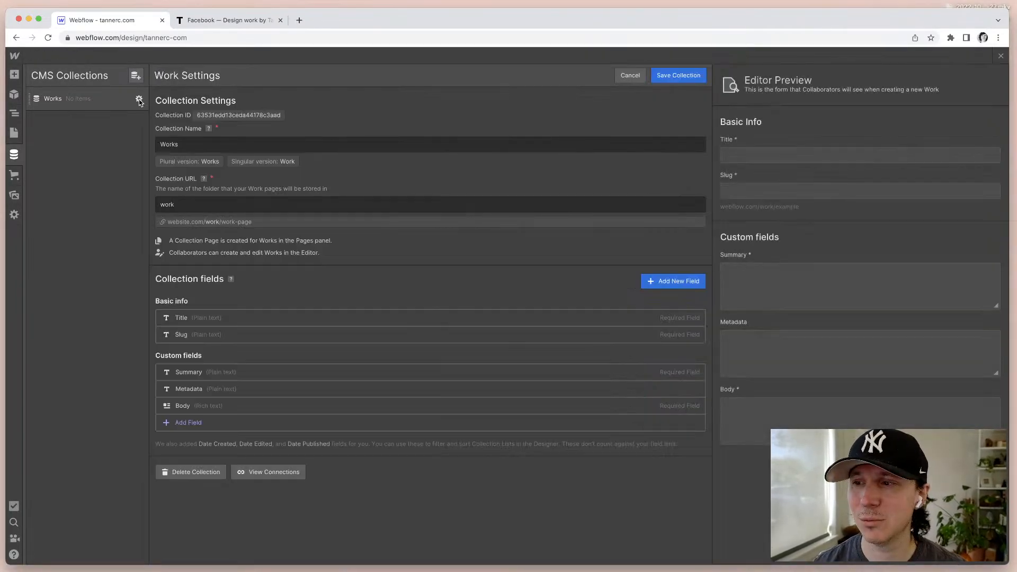
pyautogui.click(195, 144)
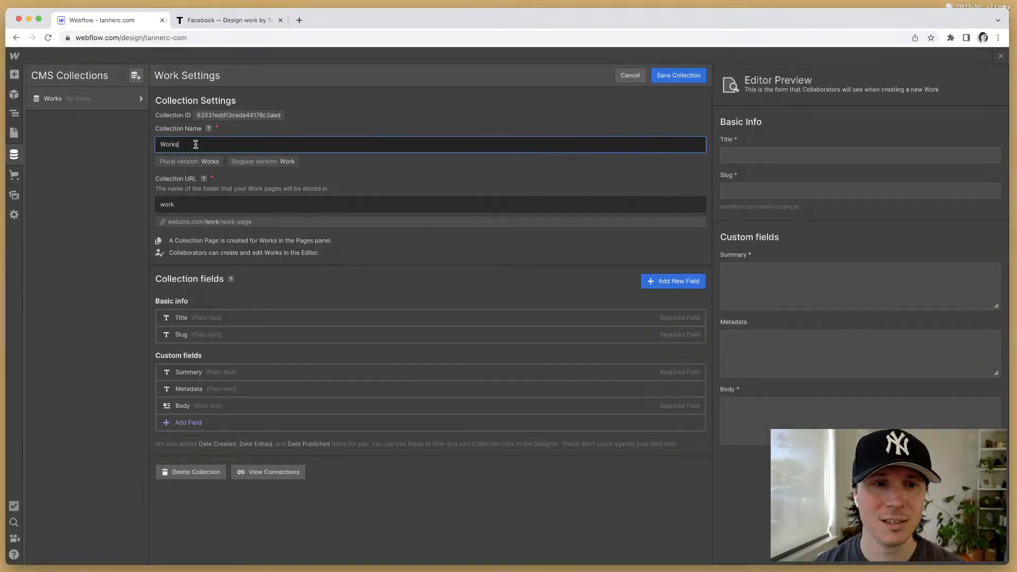
pyautogui.click(662, 79)
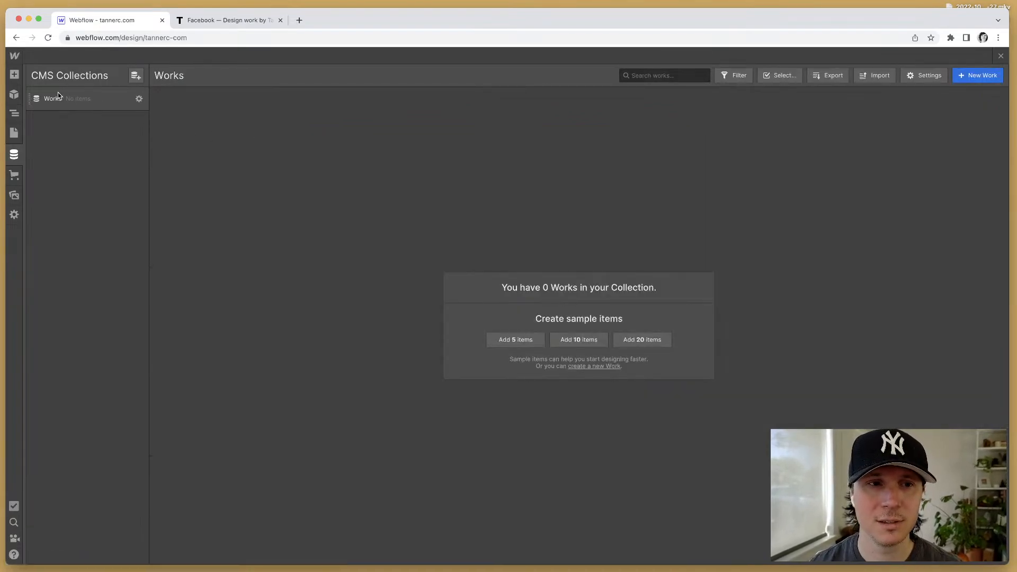
pyautogui.click(58, 100)
pyautogui.click(58, 100)
pyautogui.click(123, 101)
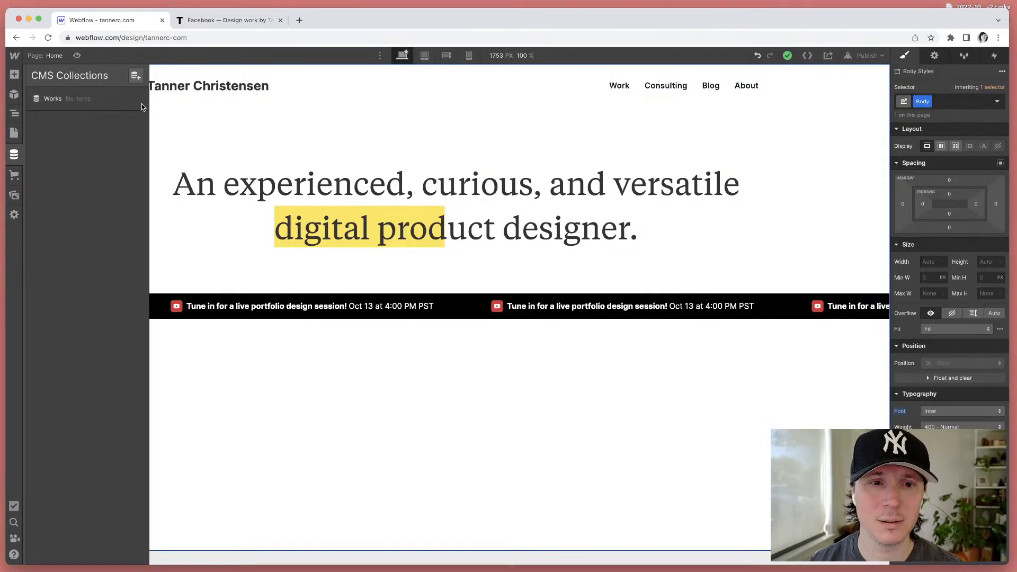
pyautogui.click(50, 100)
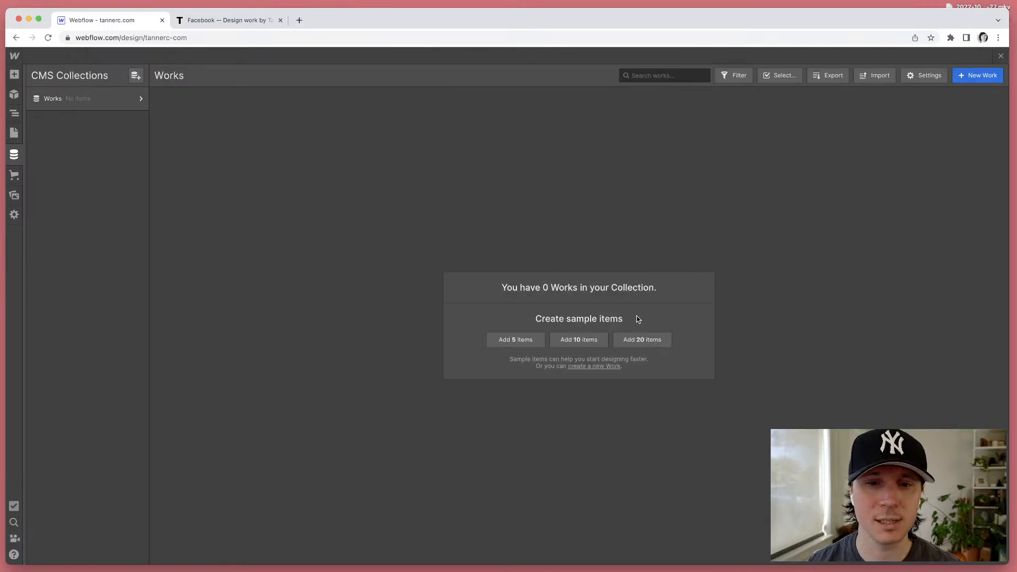
# Step: Try Project as the collection name in the Works collection's settings
pyautogui.click(137, 99)
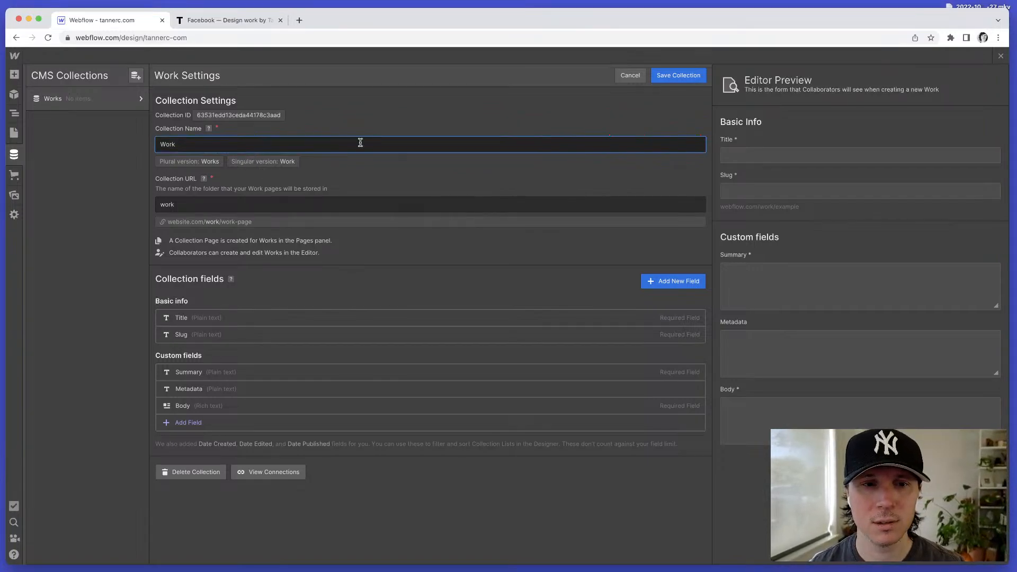
pyautogui.write('Project')
pyautogui.click(344, 115)
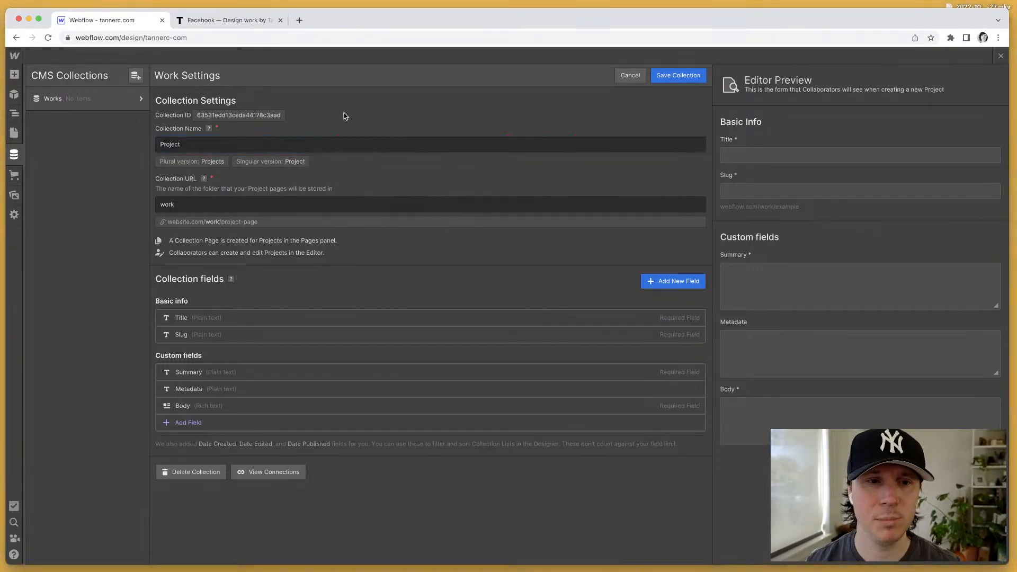
# Step: Set the collection name back to Work
pyautogui.doubleClick(173, 145)
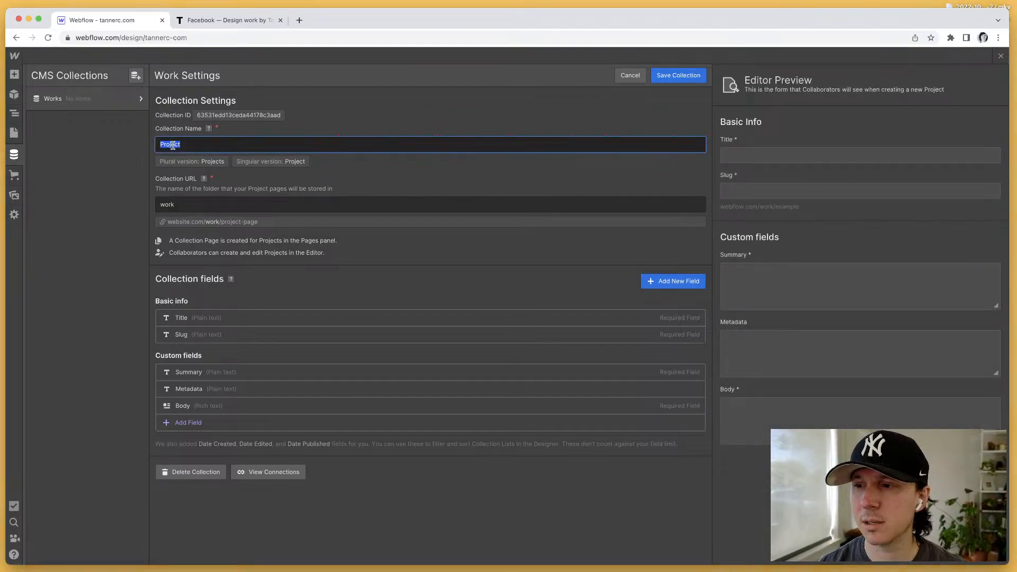
pyautogui.press('BackSpace')
pyautogui.write('Work')
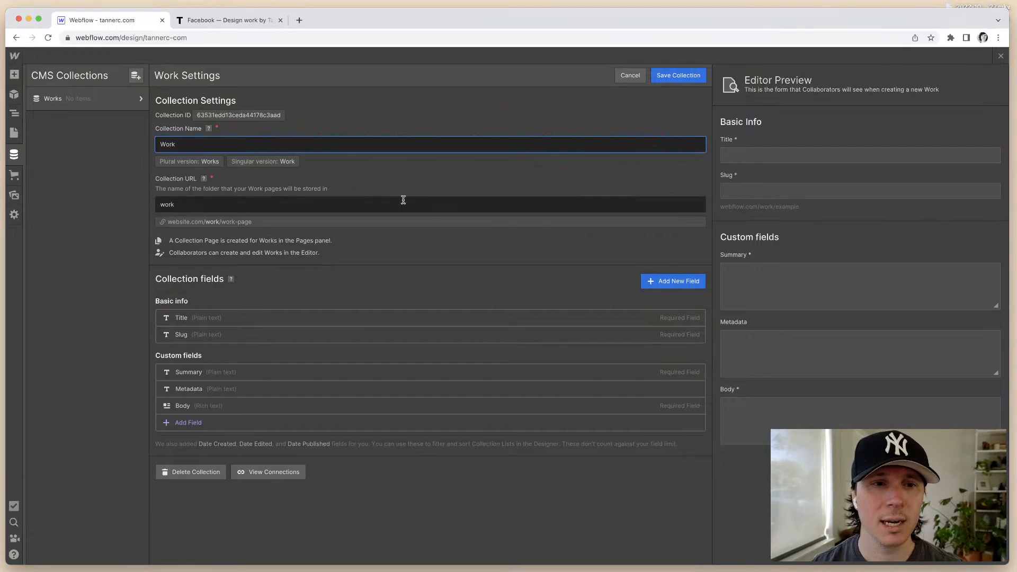
# Step: Save the Work collection's settings and start a new item in the collection
pyautogui.click(478, 175)
pyautogui.click(669, 79)
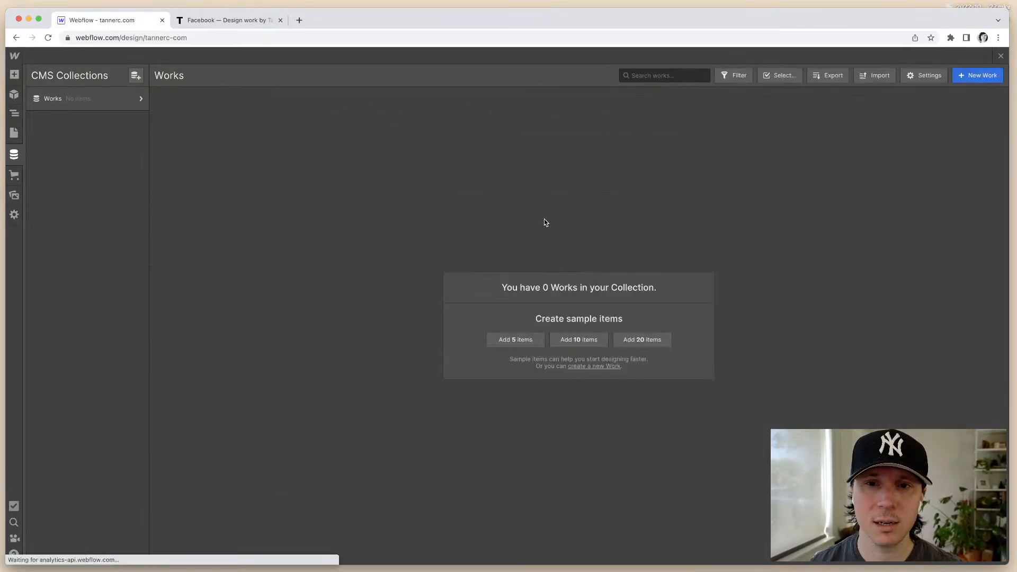
pyautogui.click(982, 77)
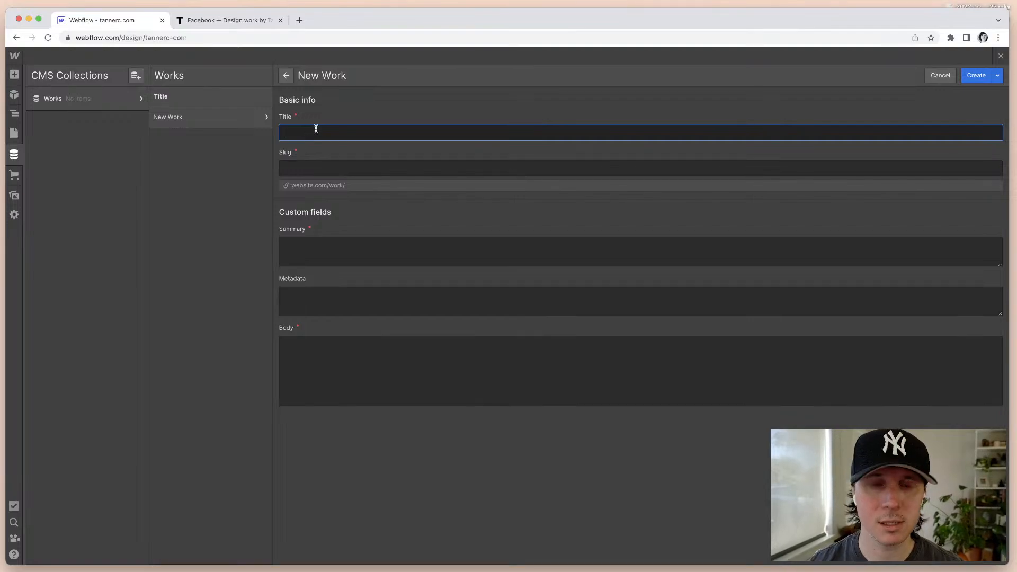
# Step: Try Shape as the new work item's title, with its slug cleared
pyautogui.write('Shape')
pyautogui.press('Tab')
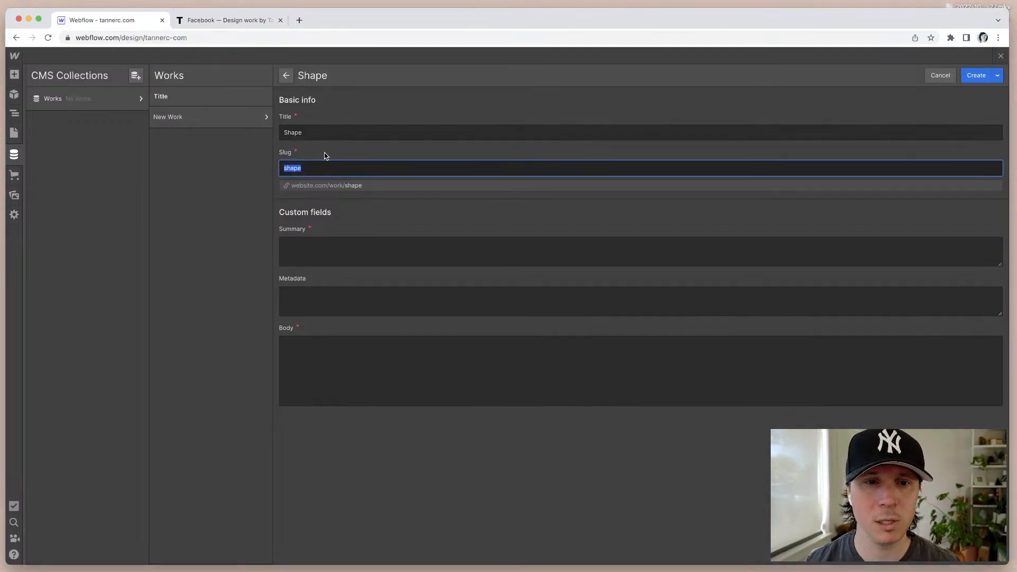
pyautogui.press('BackSpace')
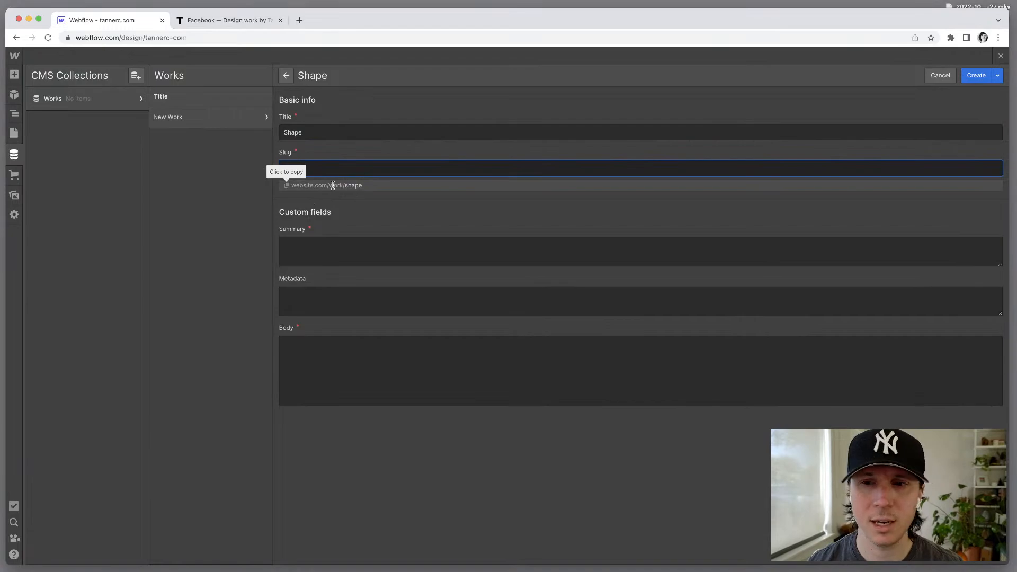
pyautogui.doubleClick(334, 185)
pyautogui.click(291, 243)
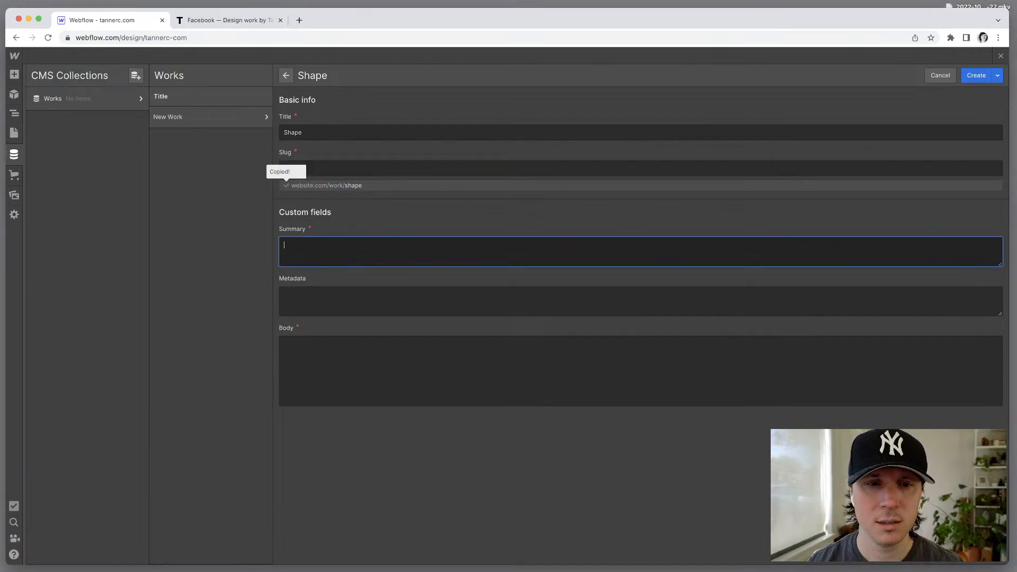
# Step: Set the new work item's title to Facebook, using the existing case study page as the reference
pyautogui.click(220, 24)
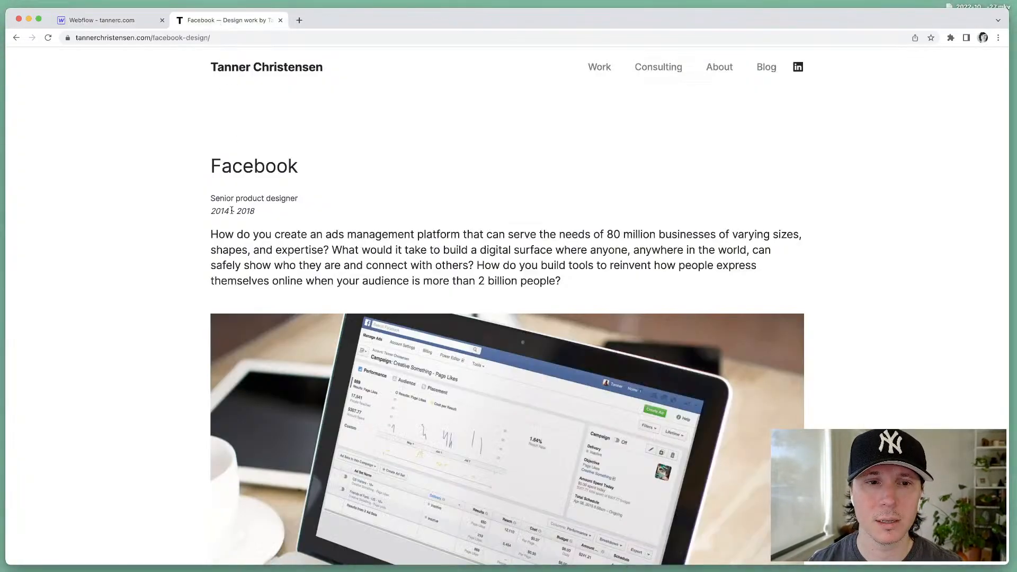
pyautogui.click(101, 22)
pyautogui.doubleClick(293, 133)
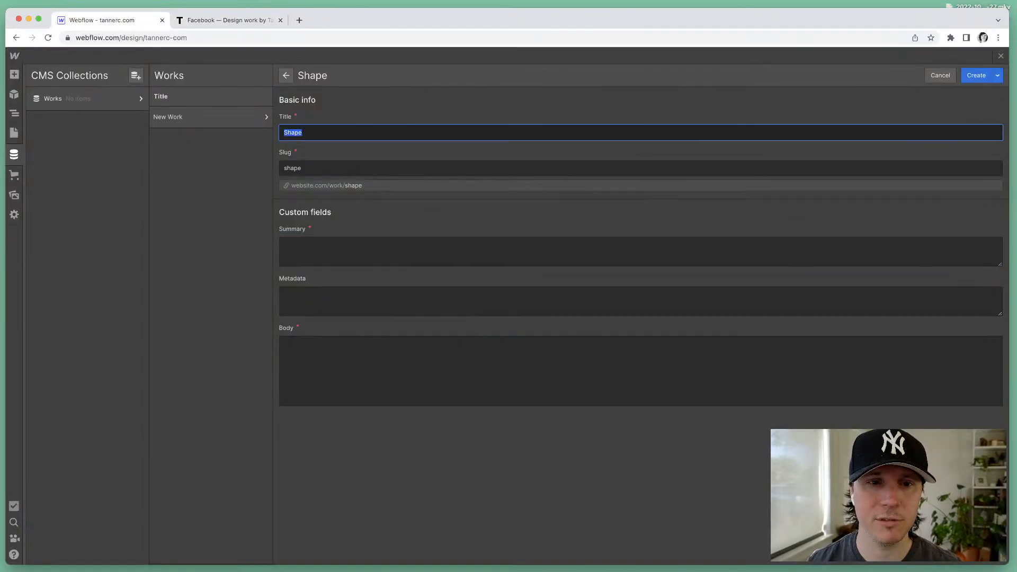
pyautogui.write('Facebook')
pyautogui.press('Tab')
# Step: Copy the introductory paragraph from the Facebook case study page into the item's Summary field
pyautogui.click(220, 21)
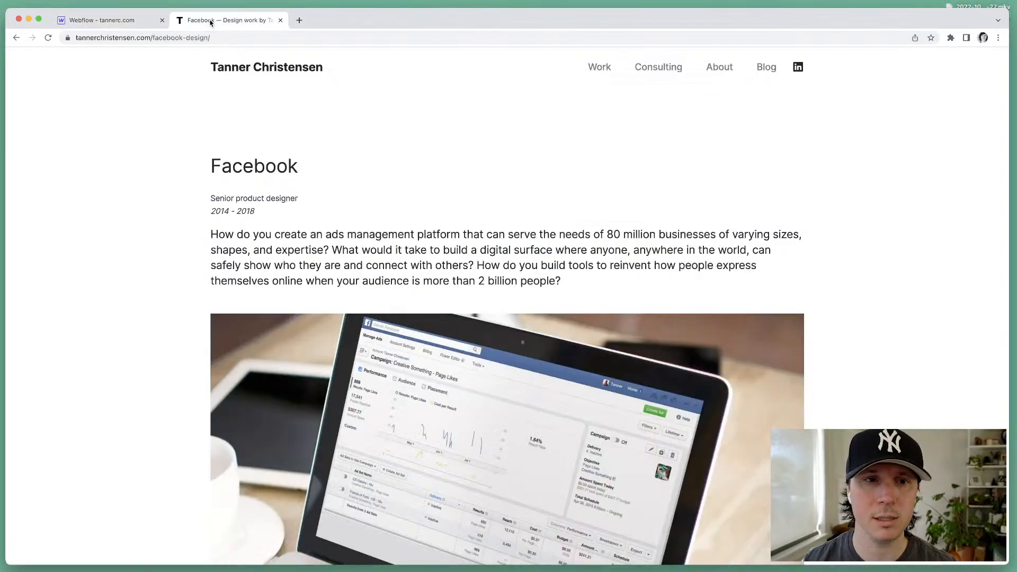
pyautogui.moveTo(211, 234); pyautogui.dragTo(569, 292)
pyautogui.press('super+c')
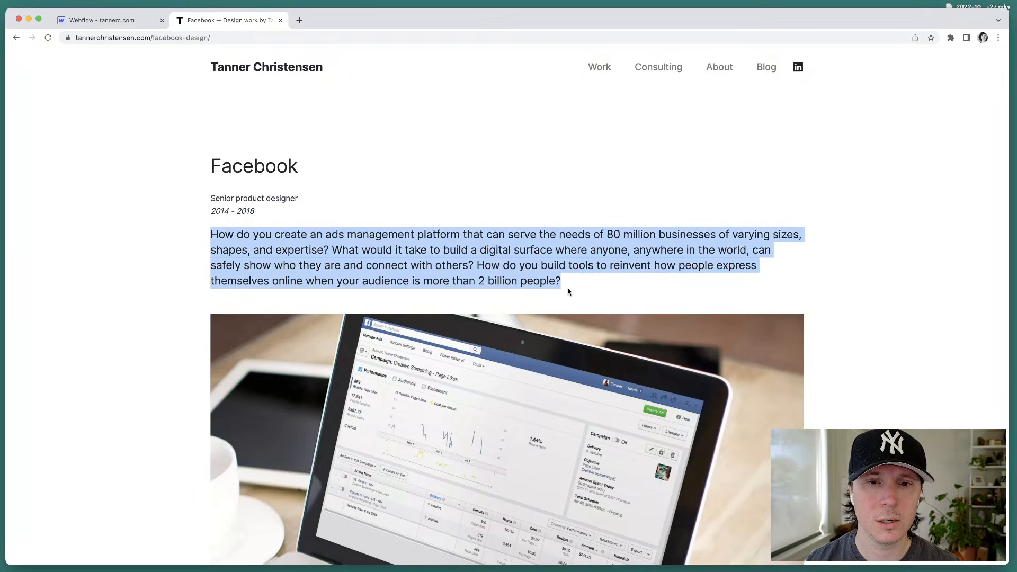
pyautogui.click(105, 19)
pyautogui.click(337, 264)
pyautogui.press('super+v')
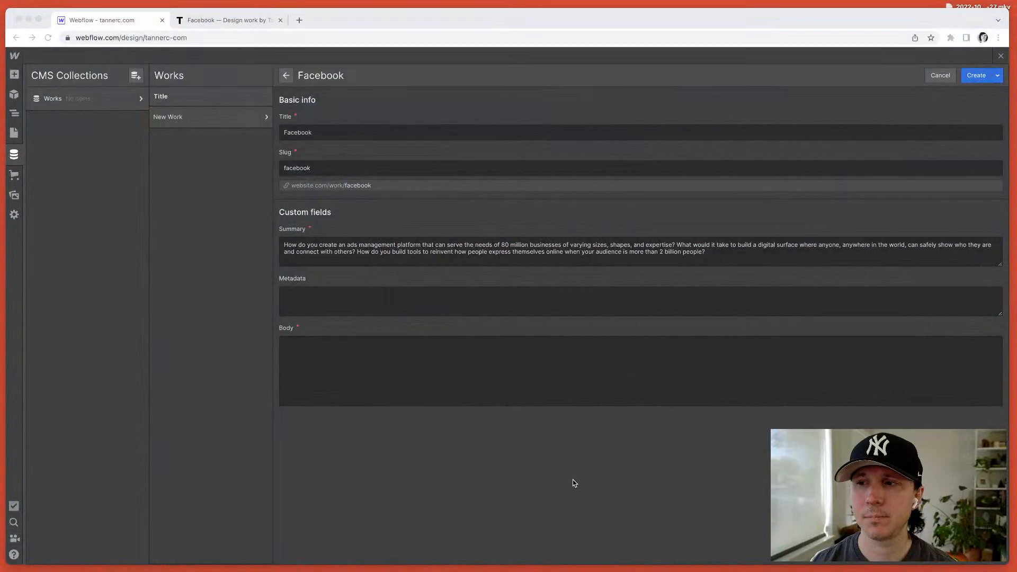
pyautogui.click(521, 488)
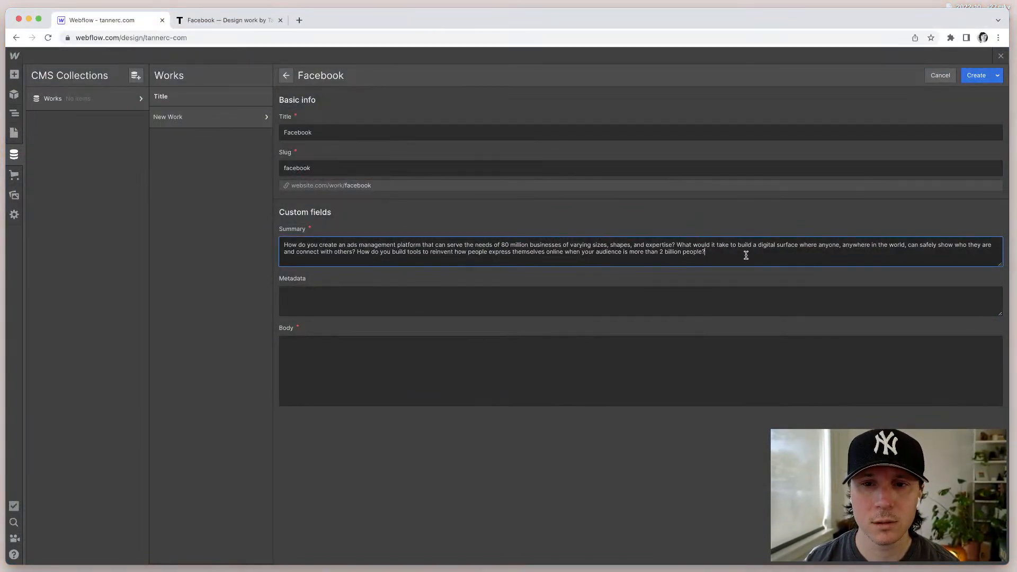
pyautogui.press('super+a')
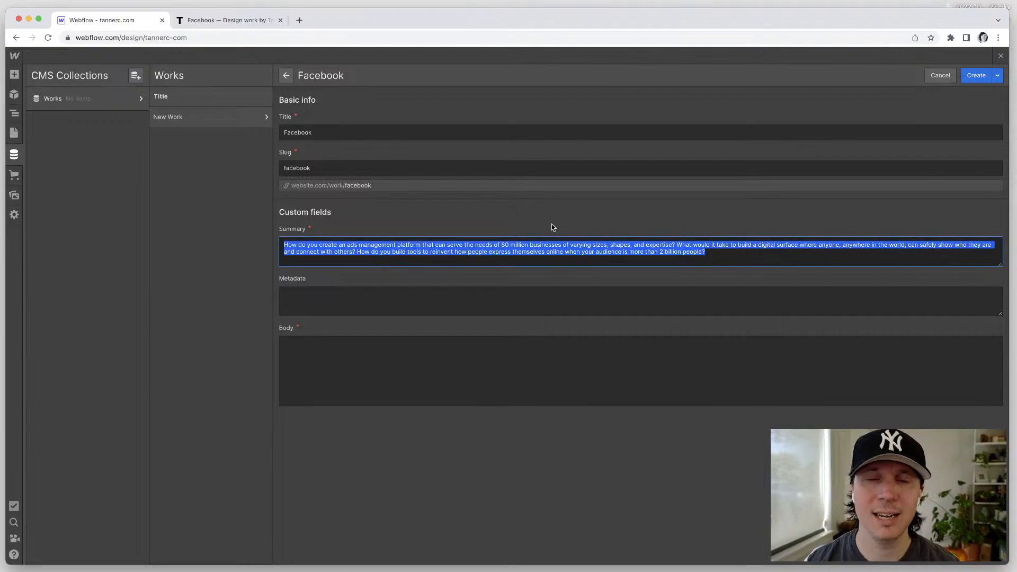
pyautogui.click(554, 249)
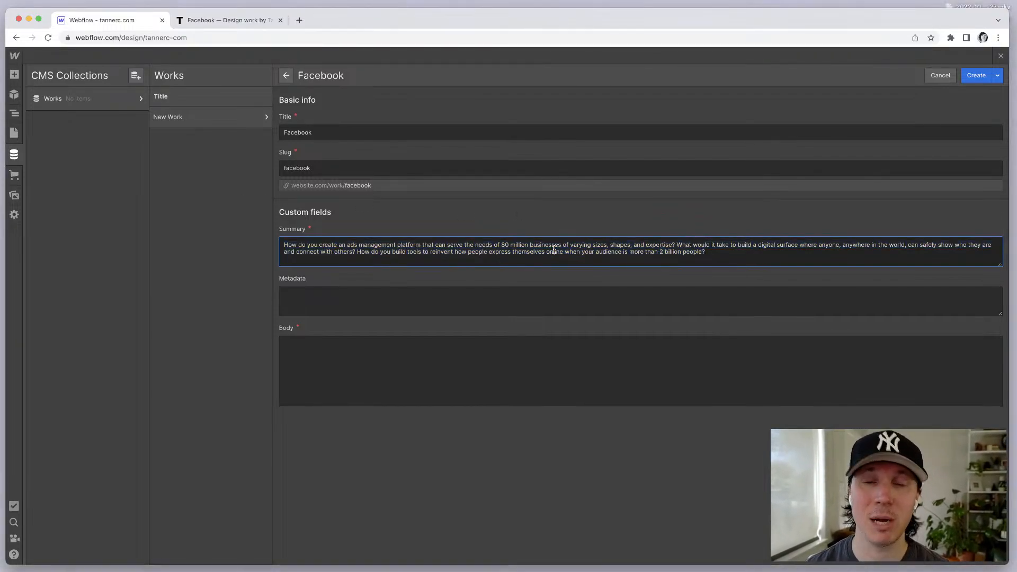
pyautogui.click(588, 251)
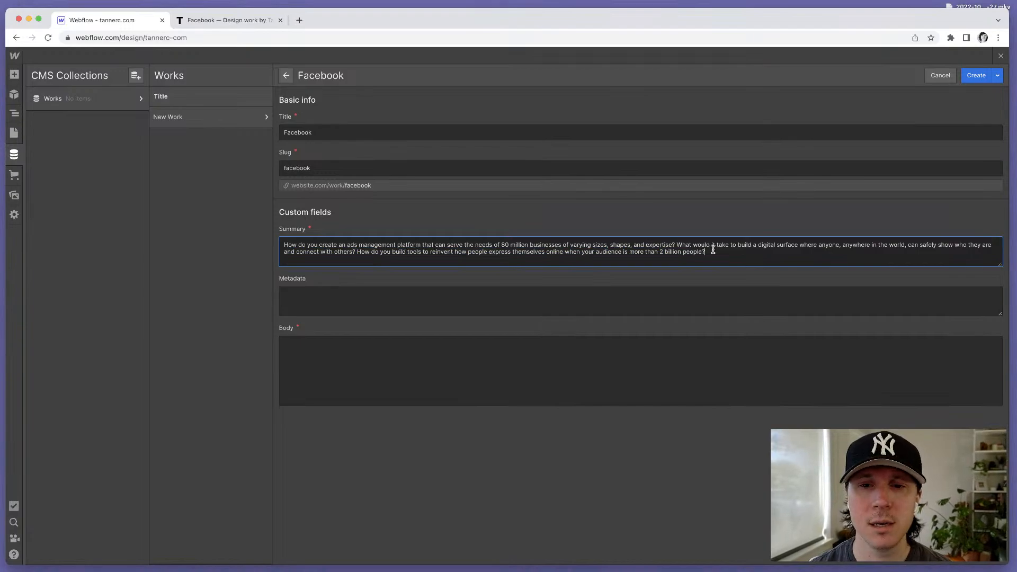
pyautogui.press('super+a')
pyautogui.click(349, 245)
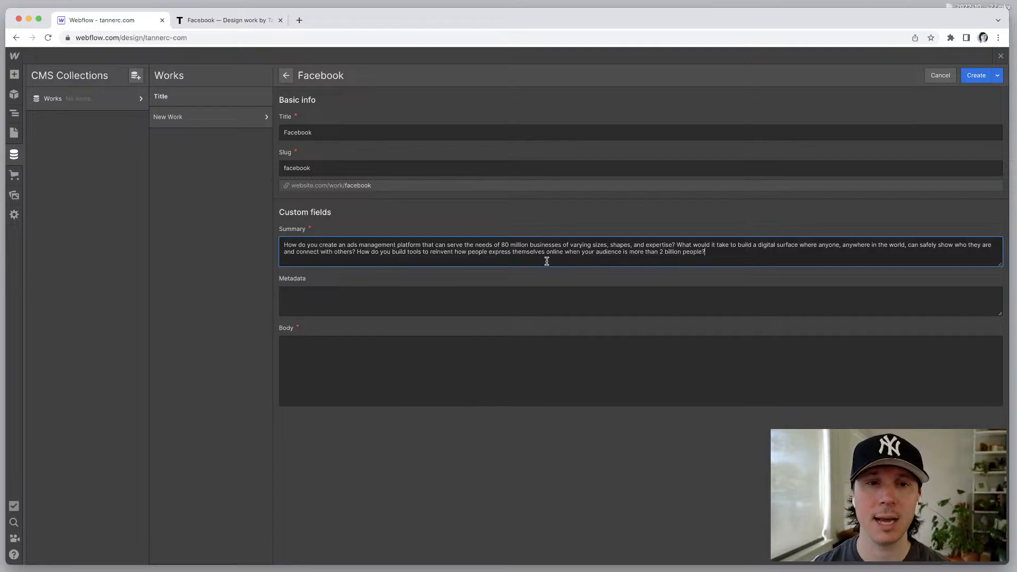
pyautogui.press('super+a')
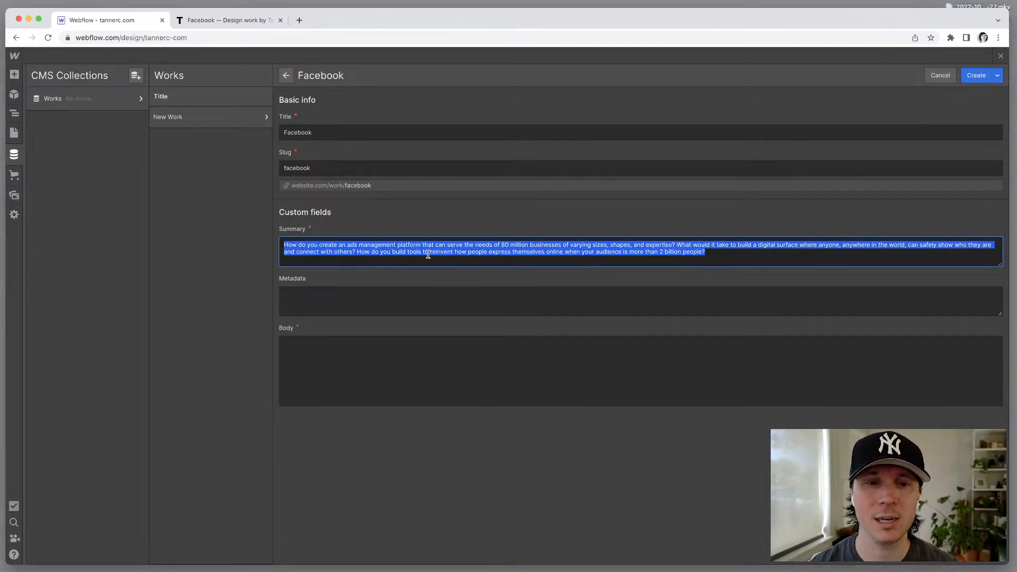
pyautogui.click(427, 253)
pyautogui.press('super+a')
pyautogui.click(416, 248)
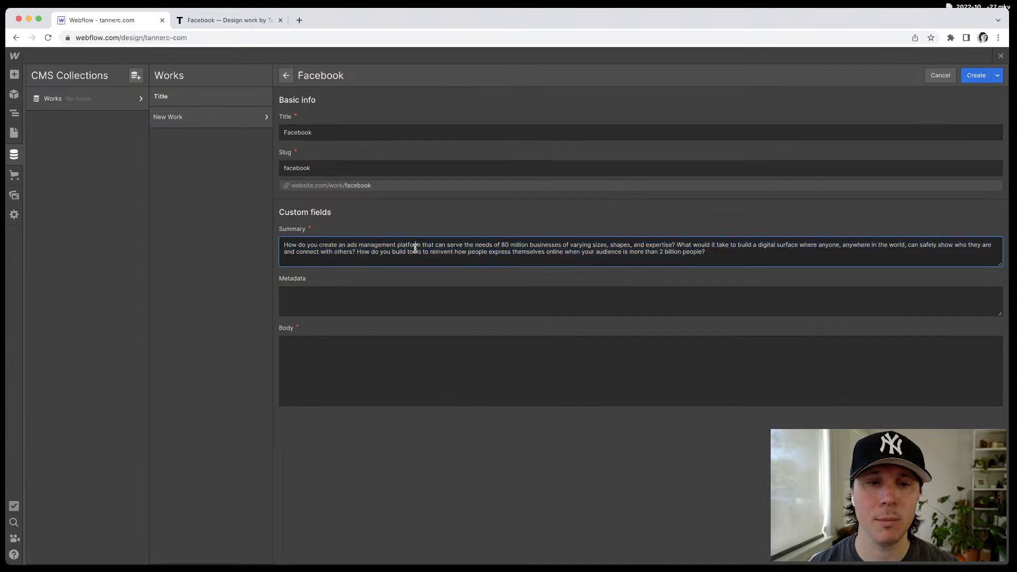
# Step: Copy the role and dates from the Facebook page into Metadata, shortening the role so it reads "Product designer" above "2014 - 2018"
pyautogui.click(354, 291)
pyautogui.click(199, 23)
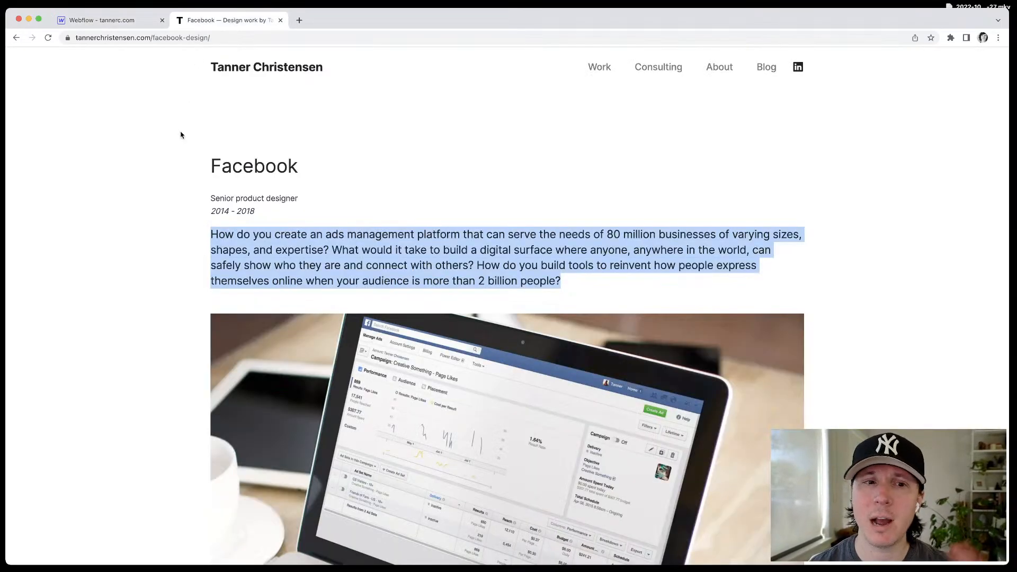
pyautogui.moveTo(268, 217); pyautogui.dragTo(187, 207)
pyautogui.click(132, 21)
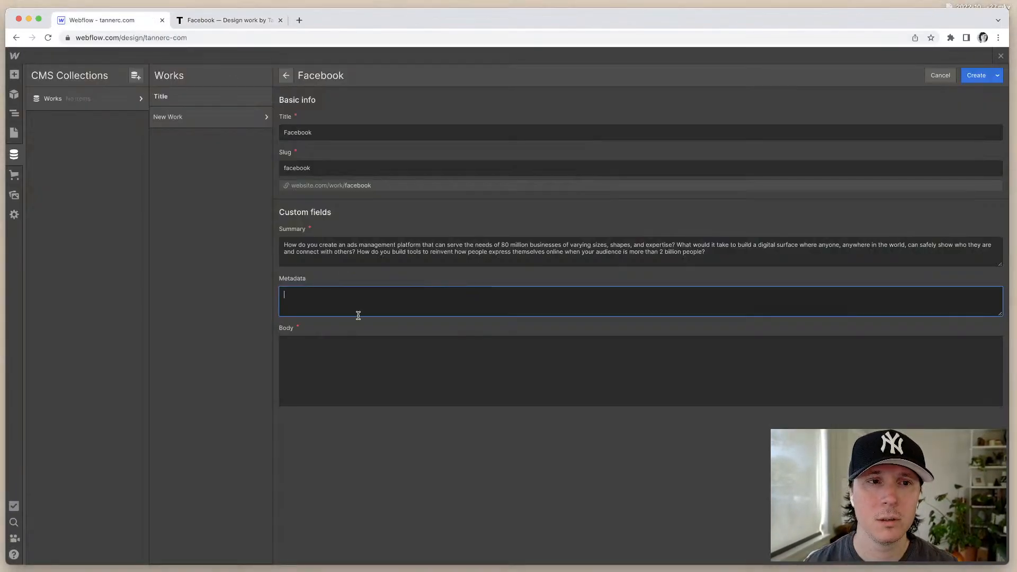
pyautogui.write('Senior product designer 2014 - 2018')
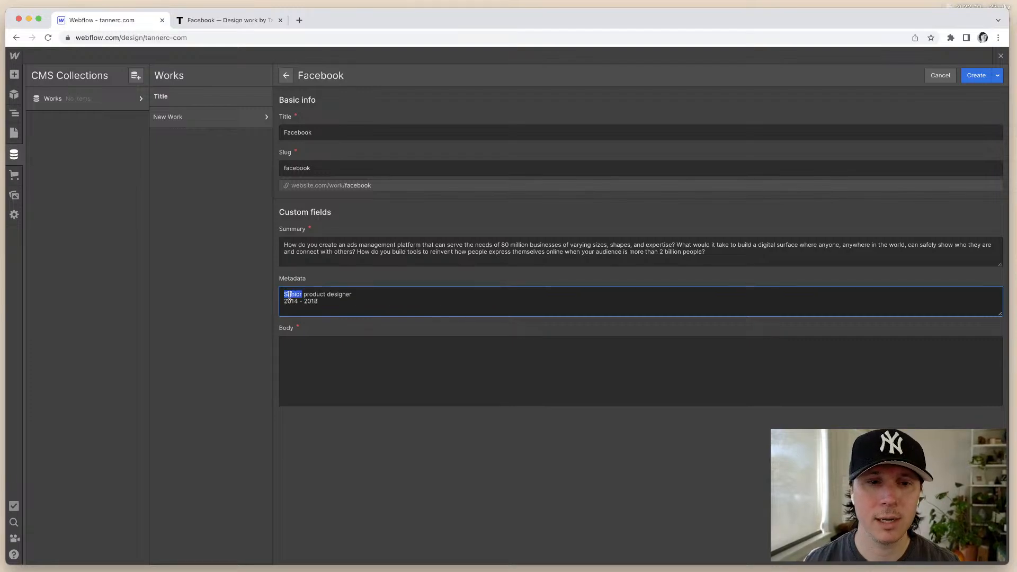
pyautogui.write('P')
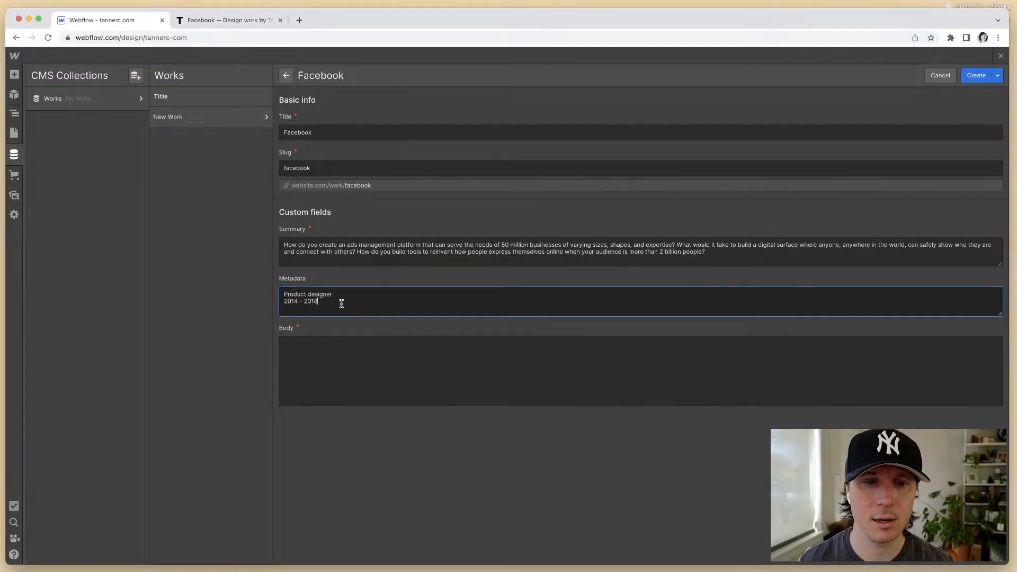
pyautogui.moveTo(342, 304); pyautogui.dragTo(275, 302)
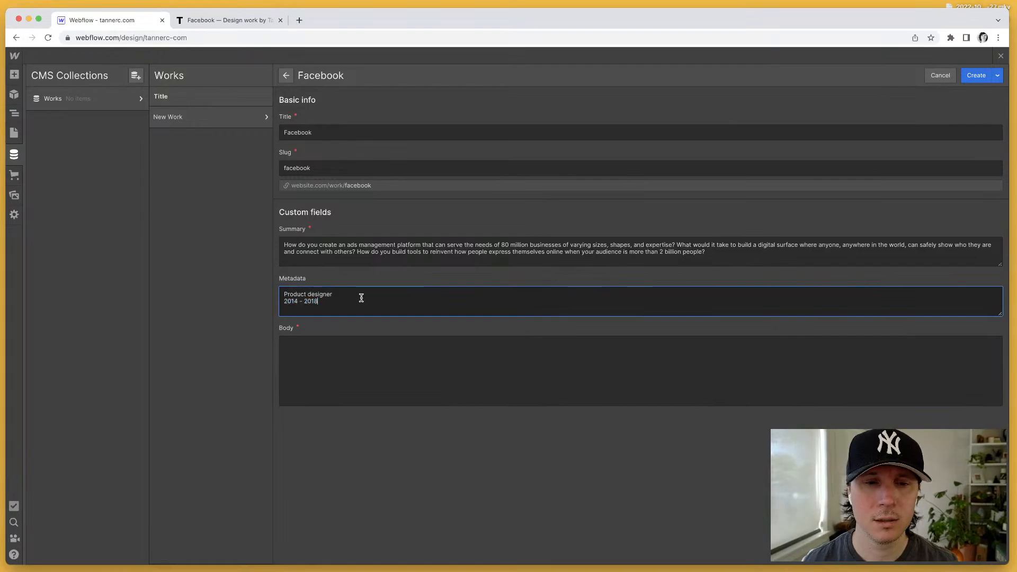
pyautogui.click(325, 356)
pyautogui.click(219, 23)
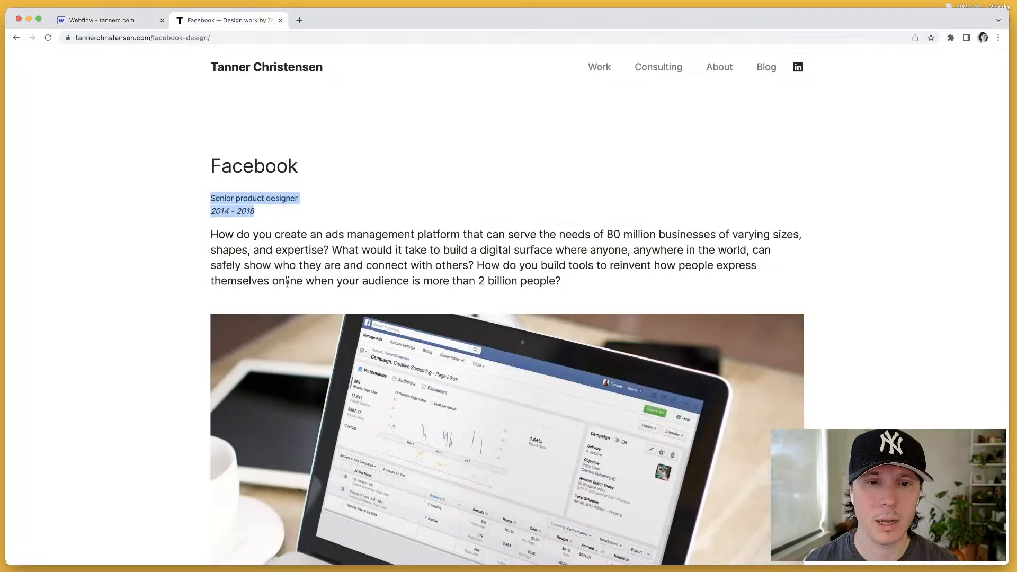
pyautogui.scroll(-7, 287, 282)
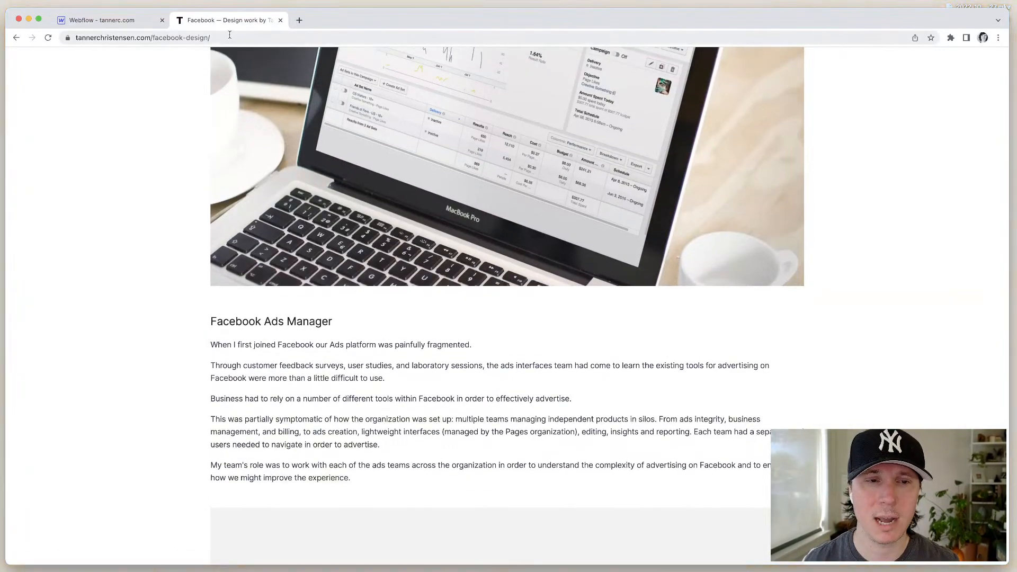
pyautogui.click(130, 21)
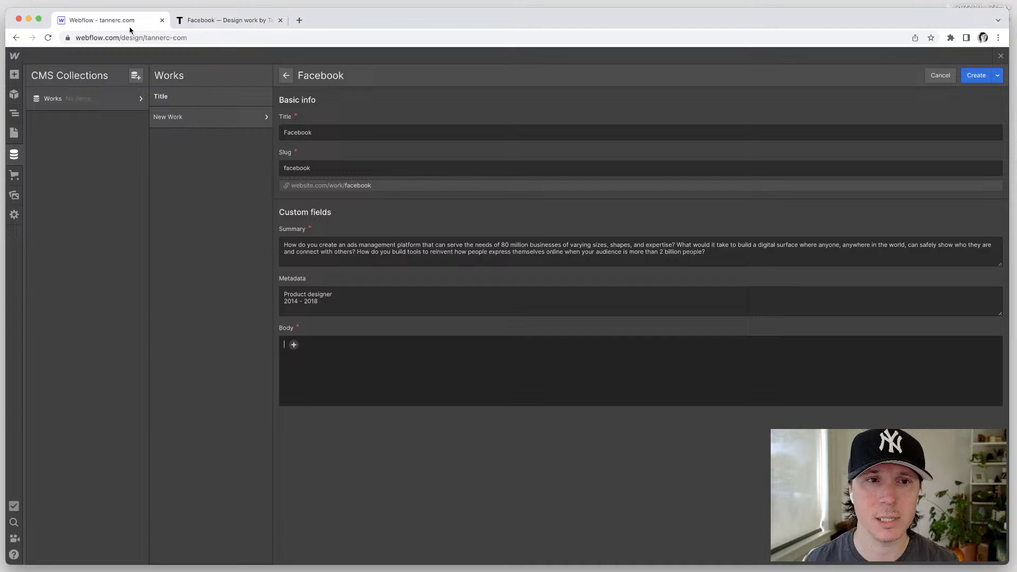
pyautogui.click(294, 346)
pyautogui.click(296, 361)
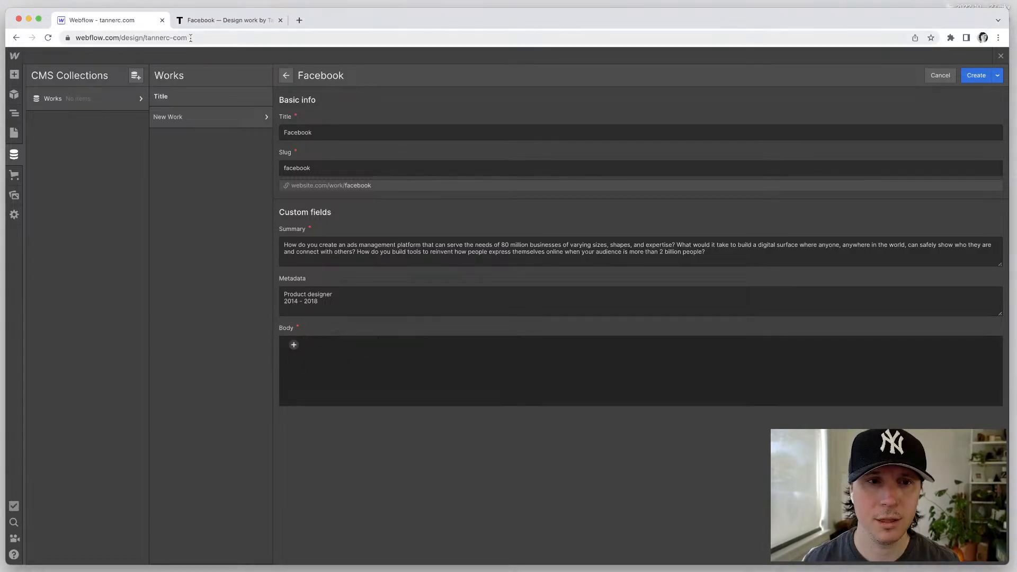
# Step: Save the laptop image from the Facebook case study page to the Desktop as facebook-ads-manager.webp
pyautogui.click(217, 21)
pyautogui.scroll(4, 354, 232)
pyautogui.click(379, 234)
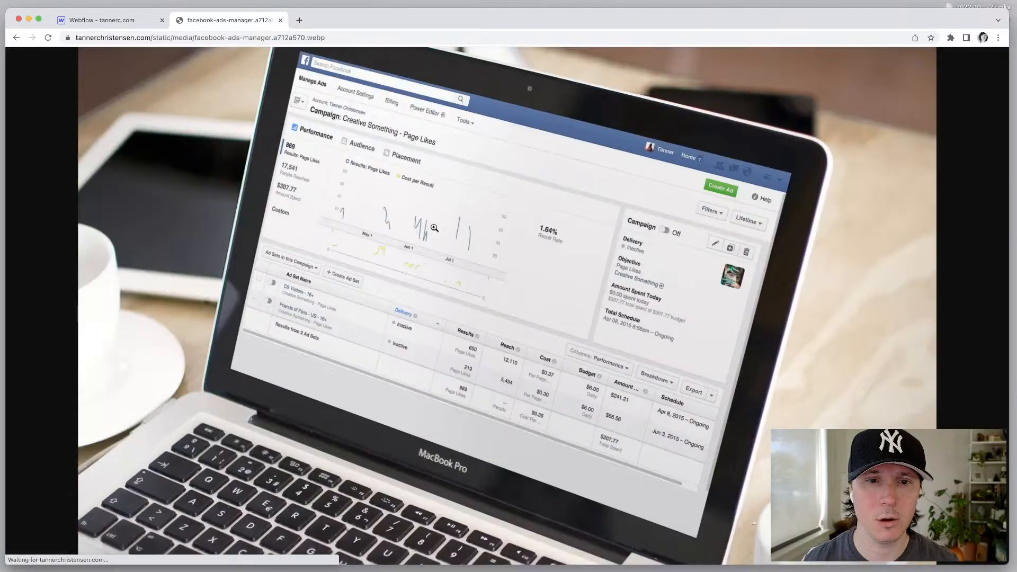
pyautogui.rightClick(439, 230)
pyautogui.click(509, 249)
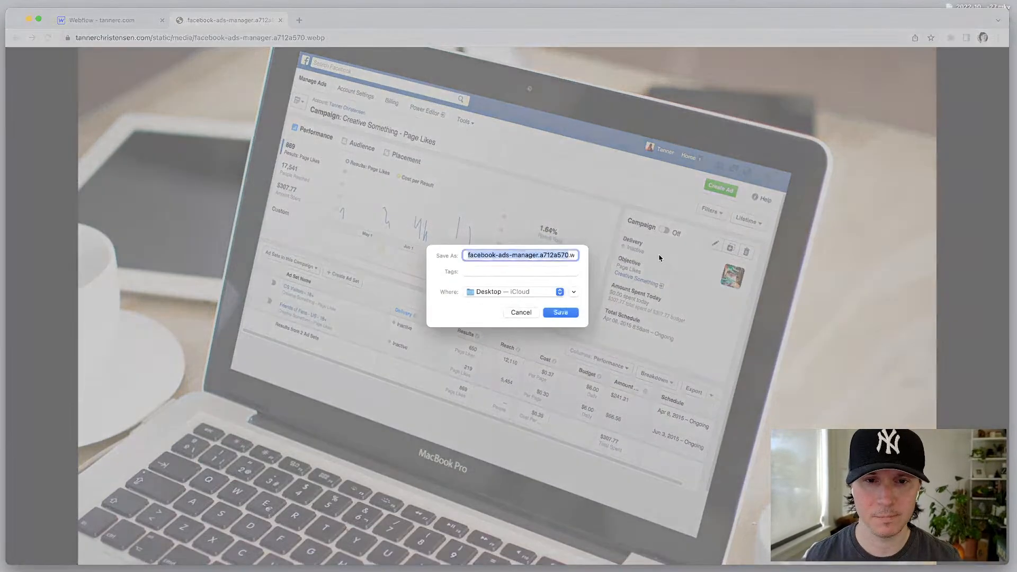
pyautogui.click(537, 255)
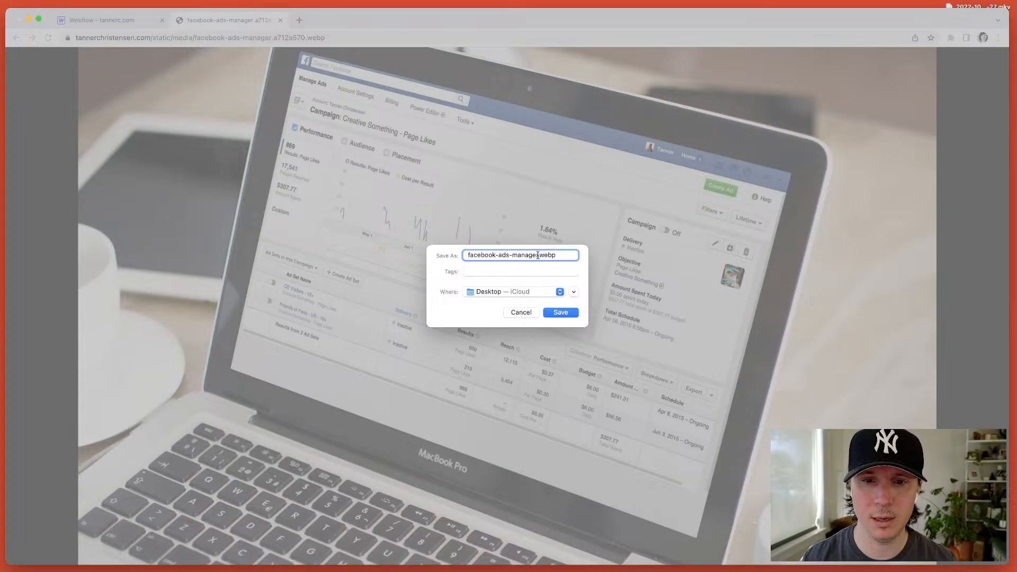
pyautogui.press('Return')
# Step: Insert the facebook-ads-manager.webp image from the Desktop into the Facebook item's Body field
pyautogui.click(140, 24)
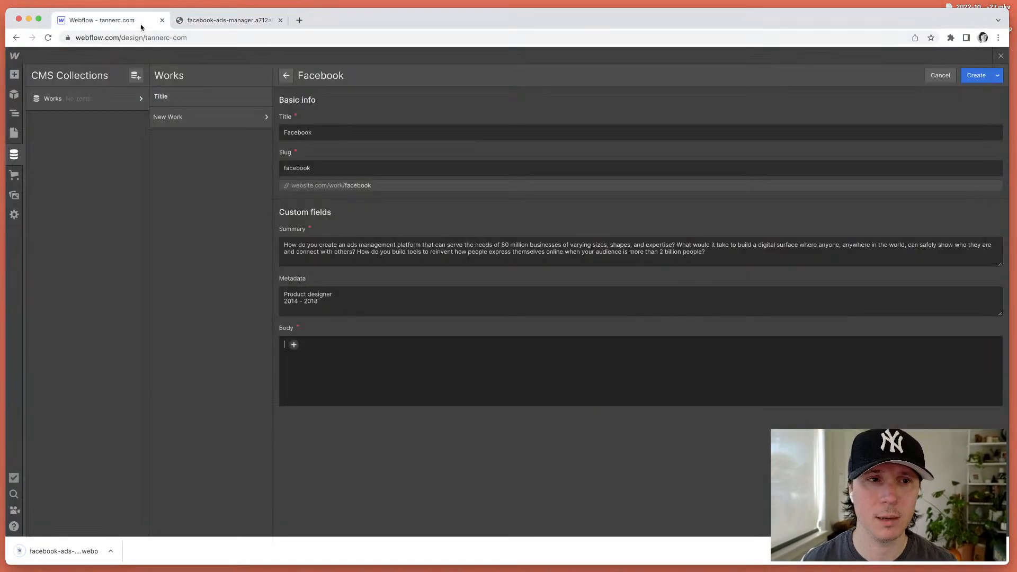
pyautogui.click(294, 345)
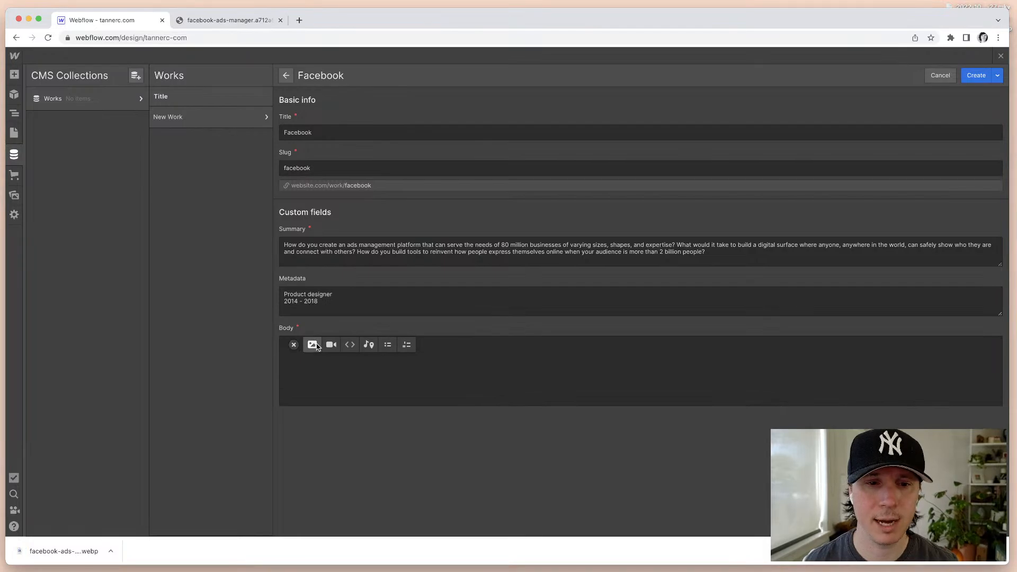
pyautogui.click(313, 345)
pyautogui.press('f')
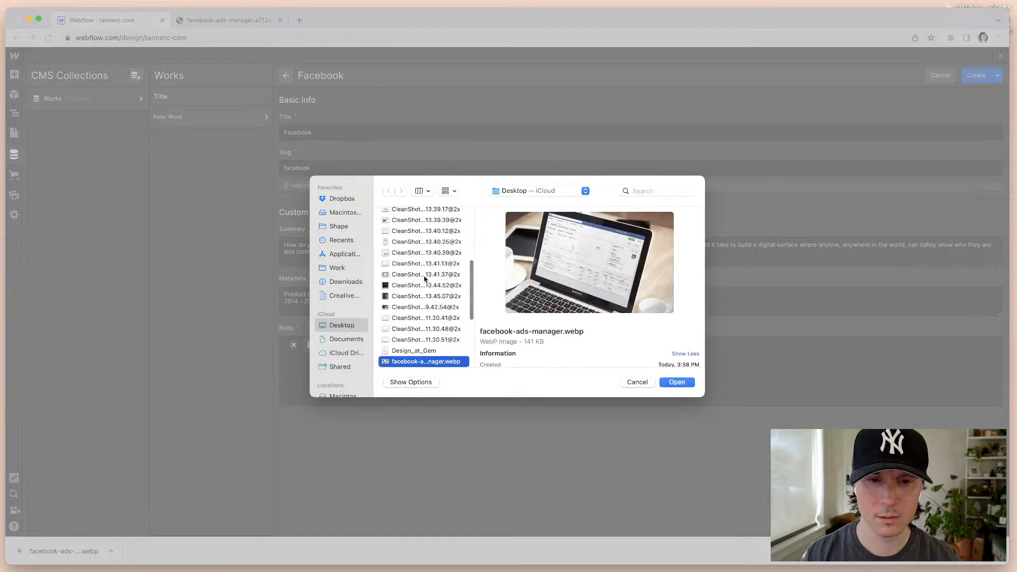
pyautogui.press('Return')
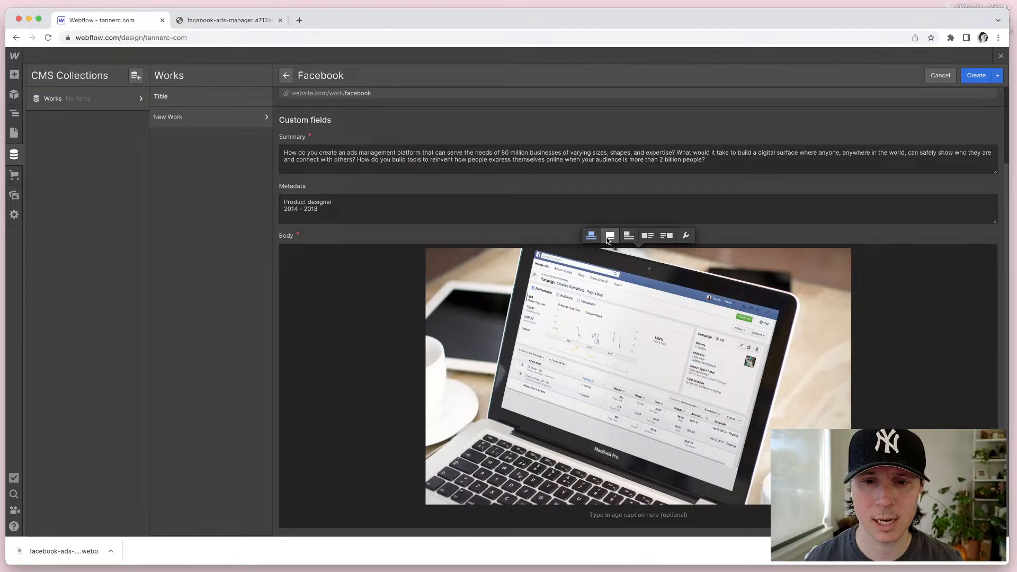
# Step: Set the Body image to full width and place the cursor on an empty line below it, leaving the caption blank
pyautogui.click(610, 236)
pyautogui.scroll(-3, 610, 244)
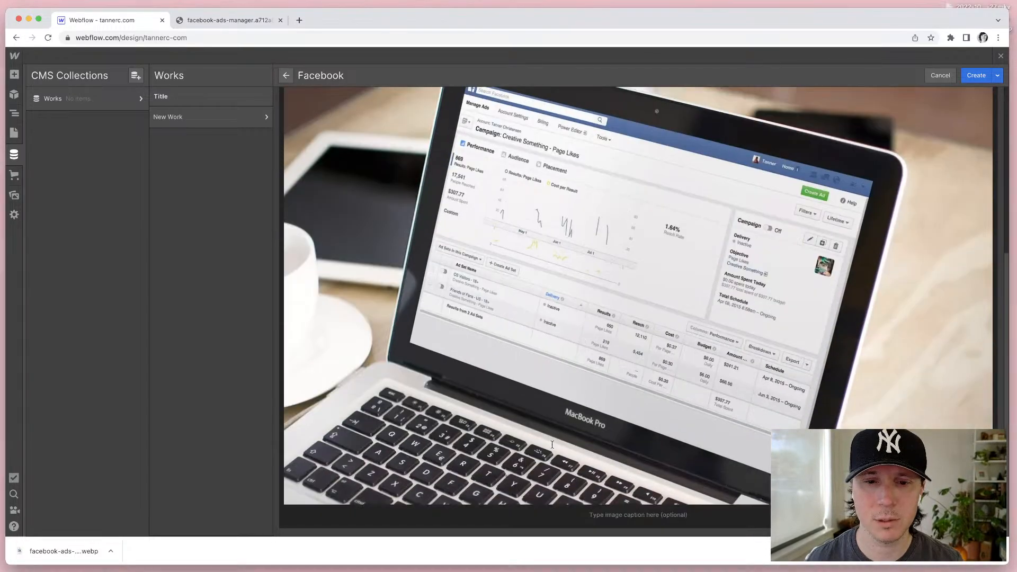
pyautogui.click(625, 515)
pyautogui.press('Return')
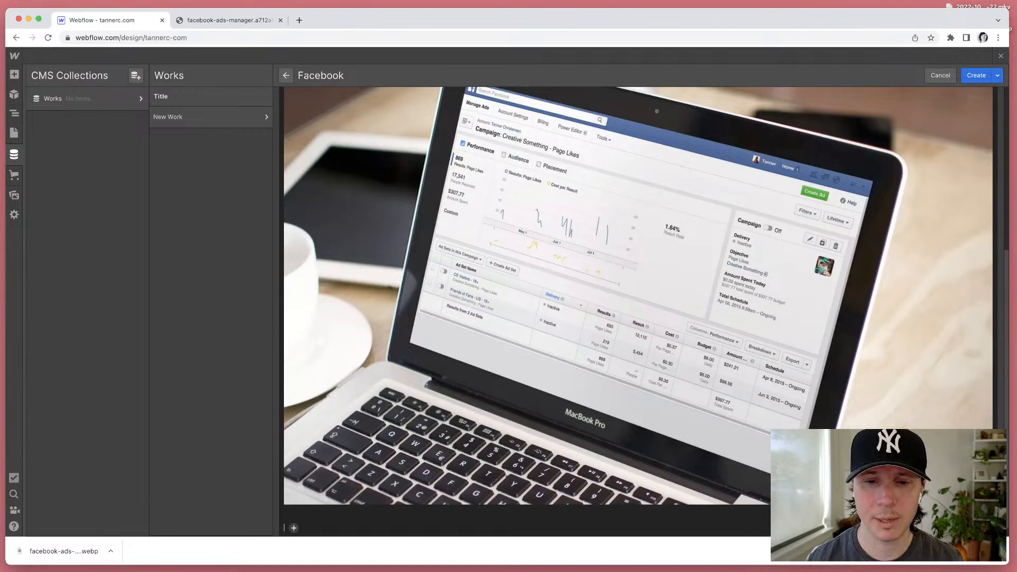
pyautogui.press('BackSpace')
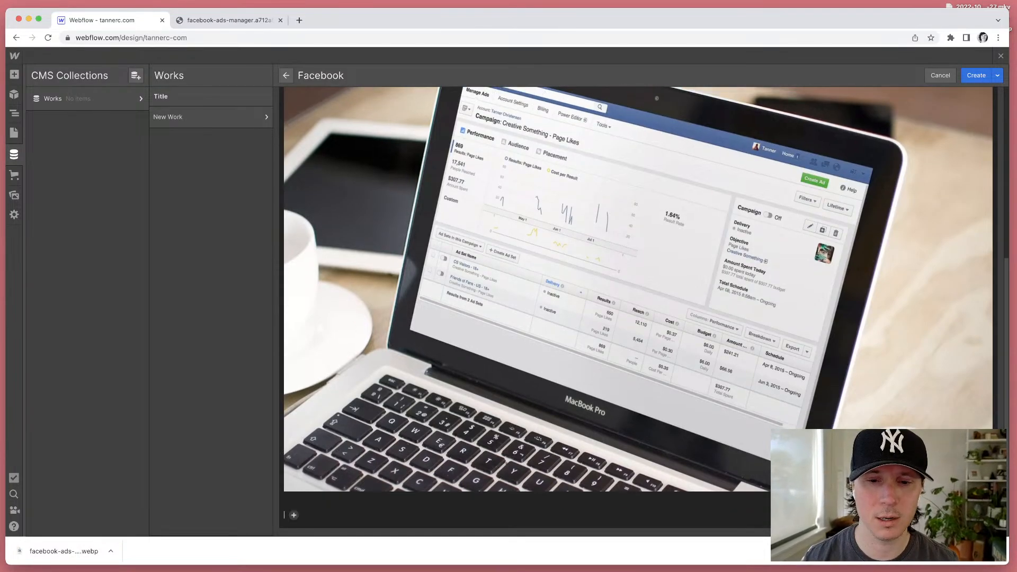
# Step: Copy the body paragraphs under the "Facebook Ads Manager" heading on the existing Facebook design page in the other browser tab
pyautogui.press('Return')
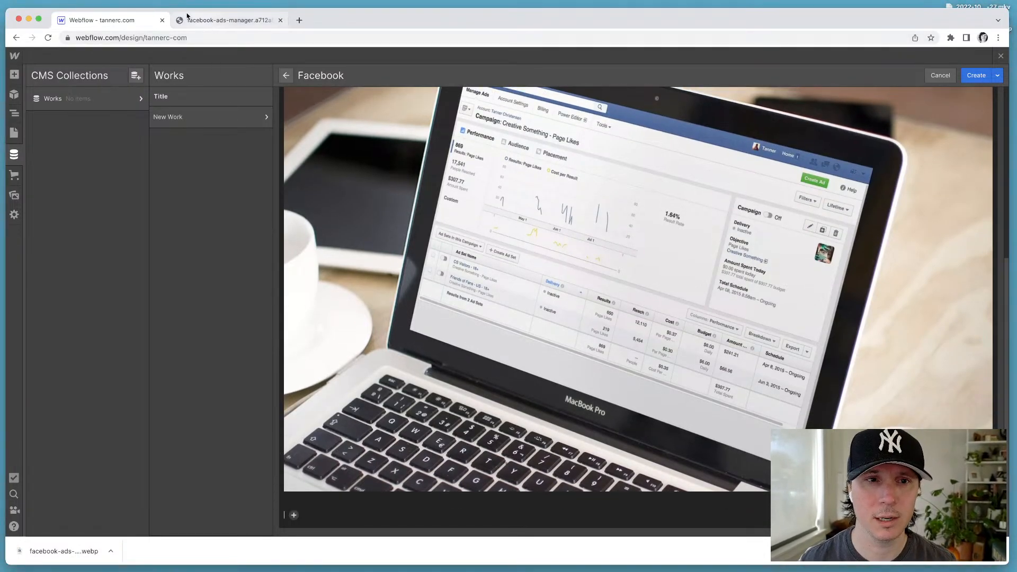
pyautogui.click(212, 21)
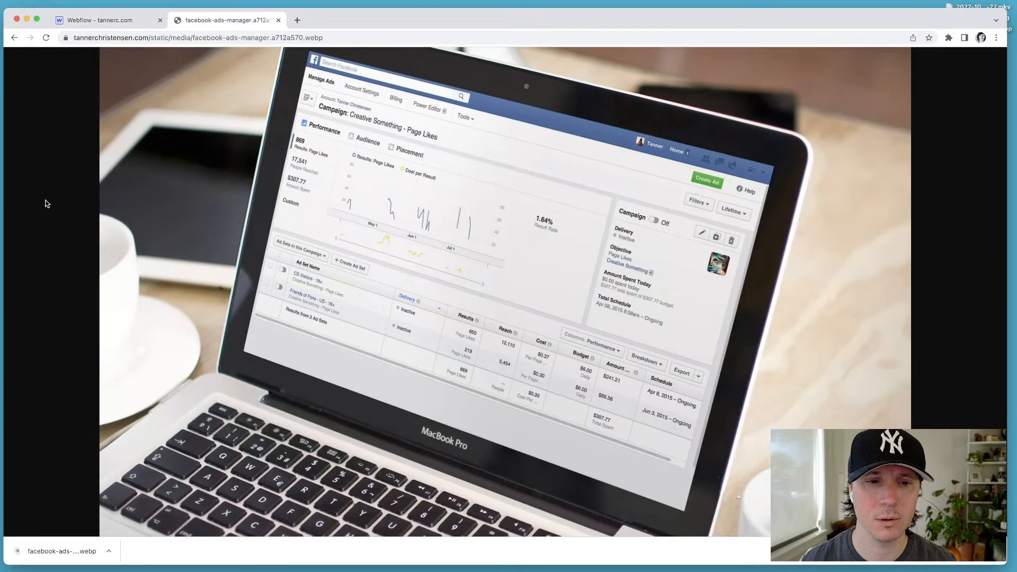
pyautogui.press('super+bracketleft')
pyautogui.scroll(-10, 170, 223)
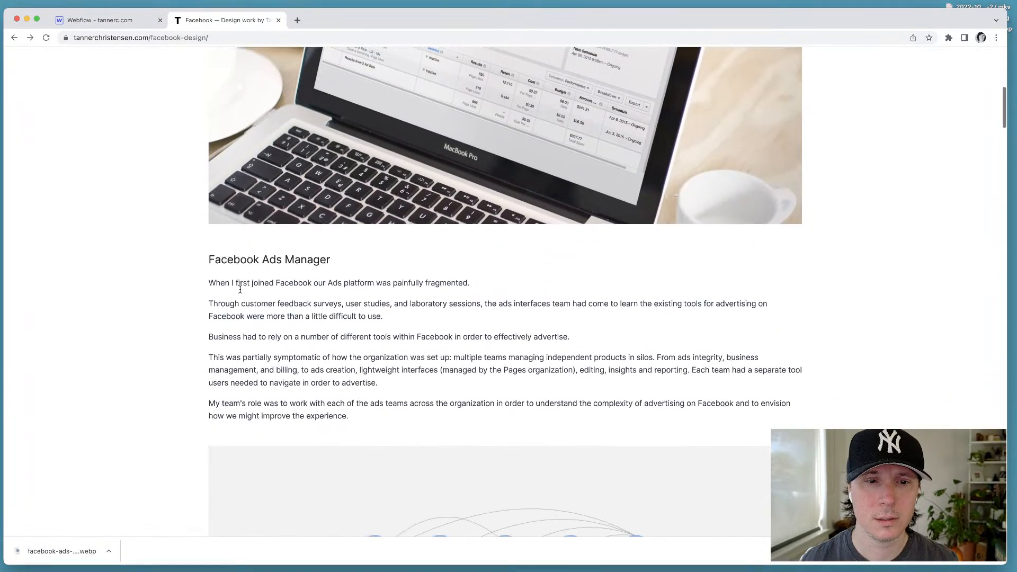
pyautogui.moveTo(200, 232); pyautogui.dragTo(364, 376)
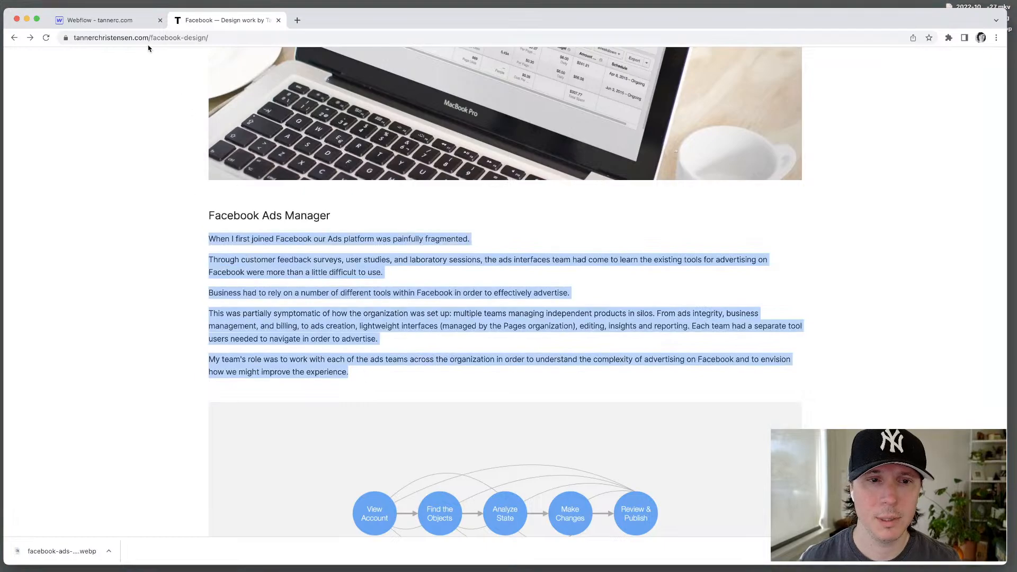
pyautogui.rightClick(103, 20)
pyautogui.click(133, 177)
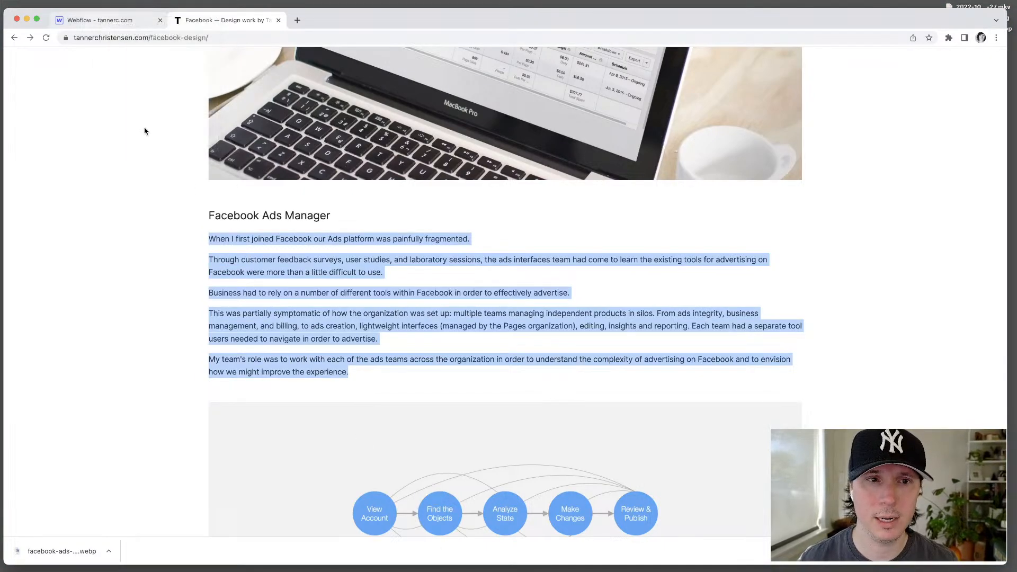
# Step: Switch back to Webflow and paste the copied paragraphs below the laptop image in the Facebook work item
pyautogui.click(93, 22)
pyautogui.click(293, 515)
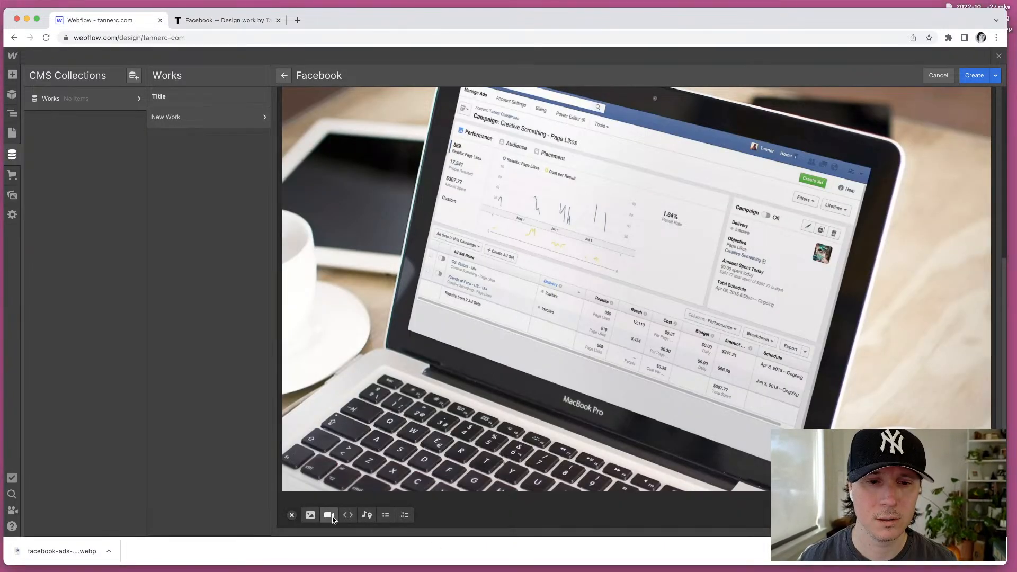
pyautogui.click(459, 515)
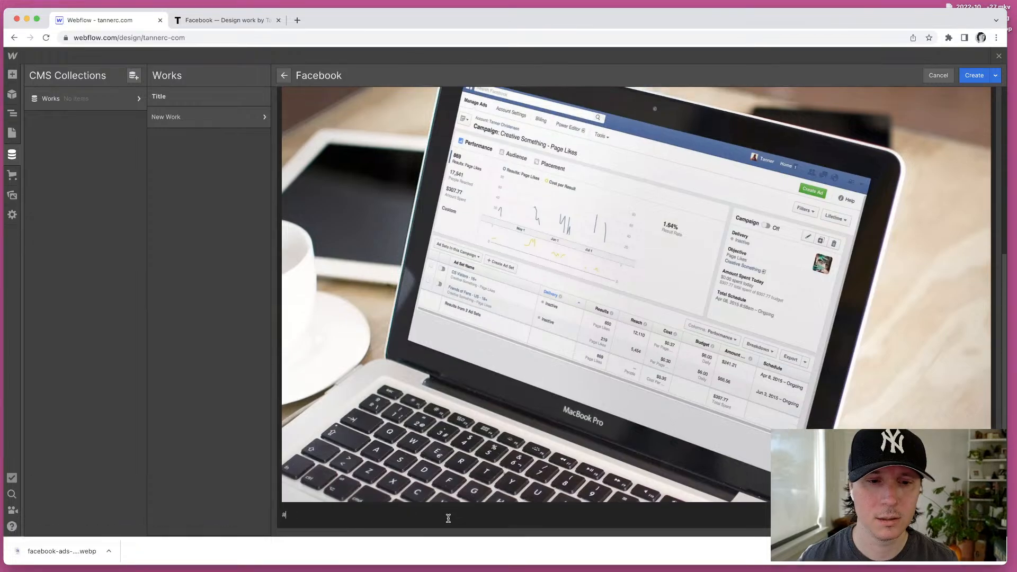
pyautogui.press('super+v')
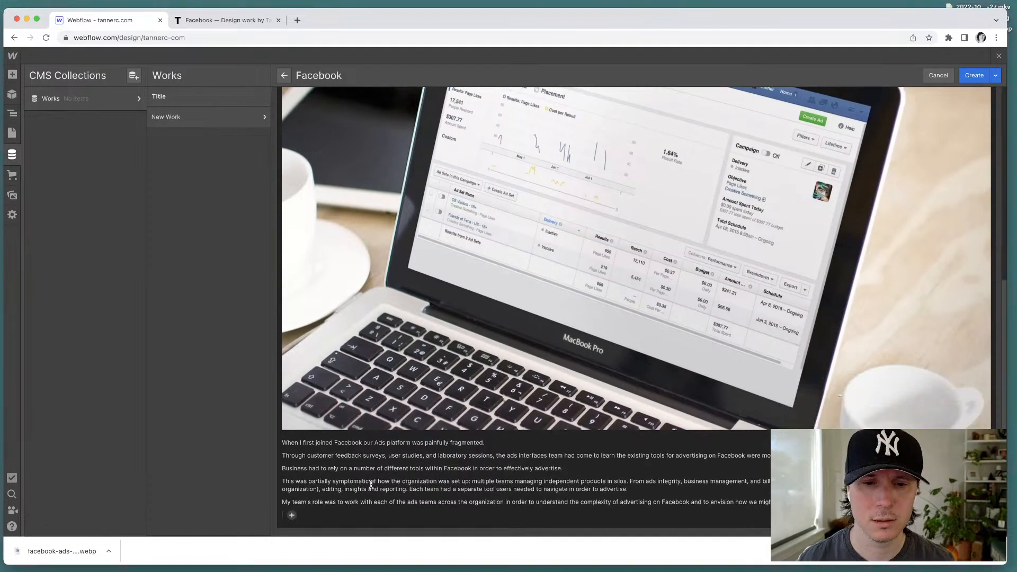
pyautogui.doubleClick(373, 482)
pyautogui.click(386, 502)
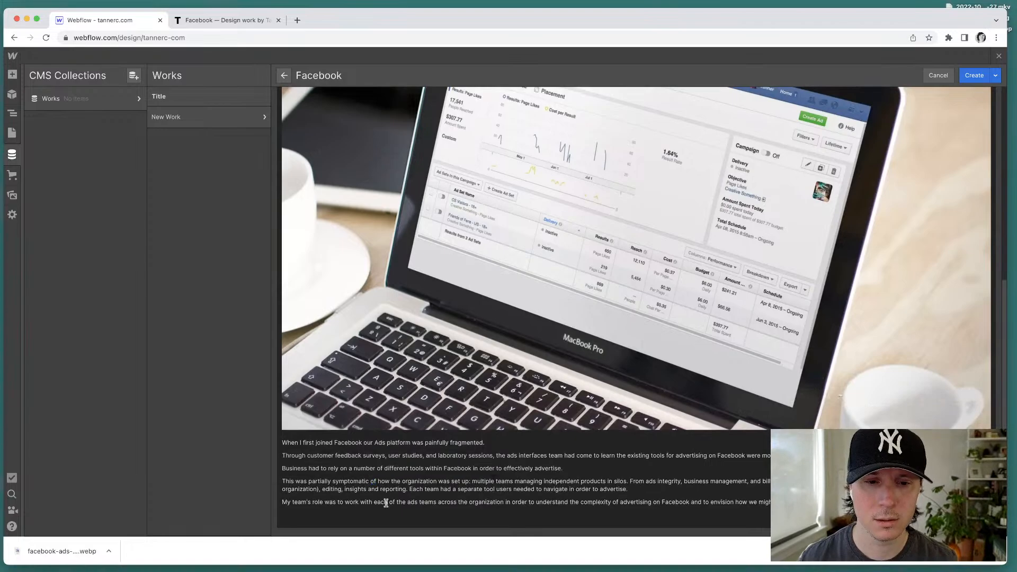
# Step: Add the line "Facebook Ads Manager" above the pasted paragraphs and format it as an H1 heading
pyautogui.click(282, 443)
pyautogui.press('Return')
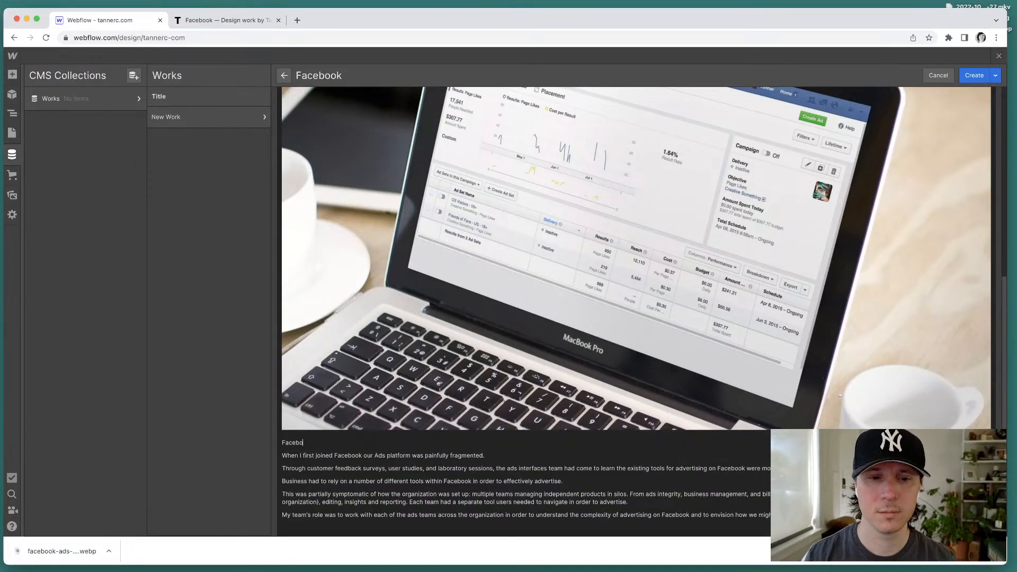
pyautogui.write('Facebook Ads Maa')
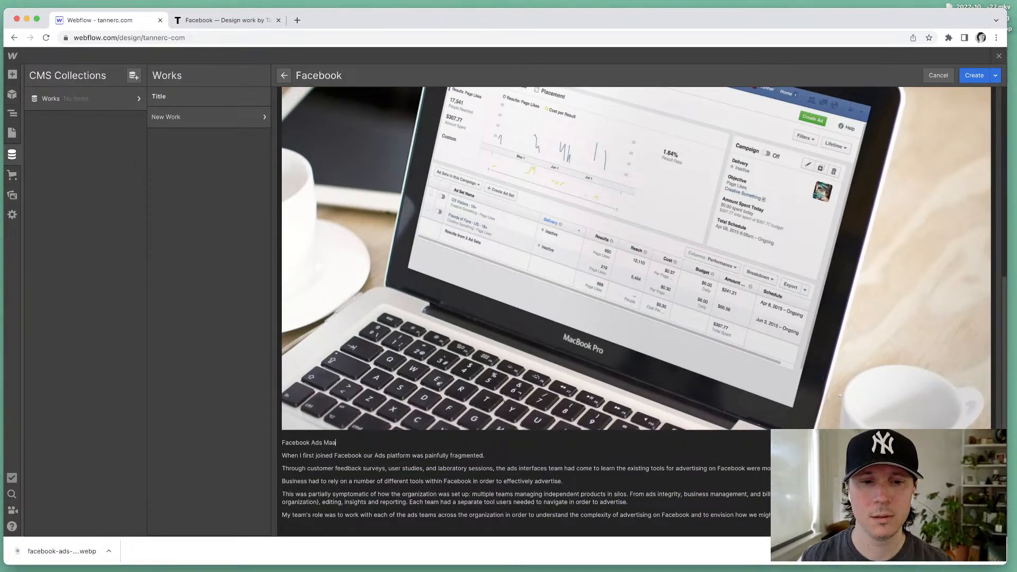
pyautogui.tripleClick(285, 443)
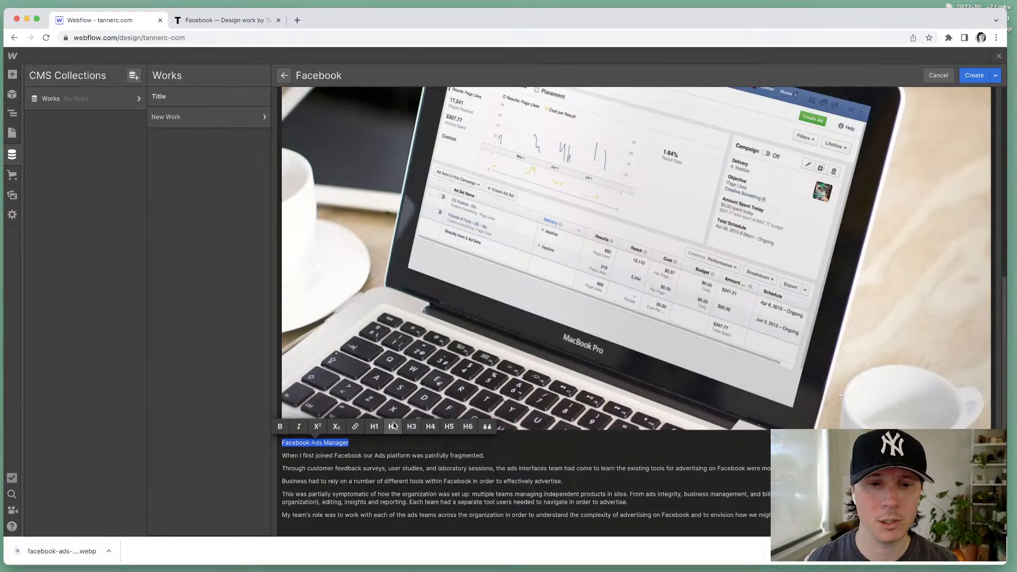
pyautogui.click(374, 427)
pyautogui.click(400, 460)
pyautogui.scroll(-1, 400, 460)
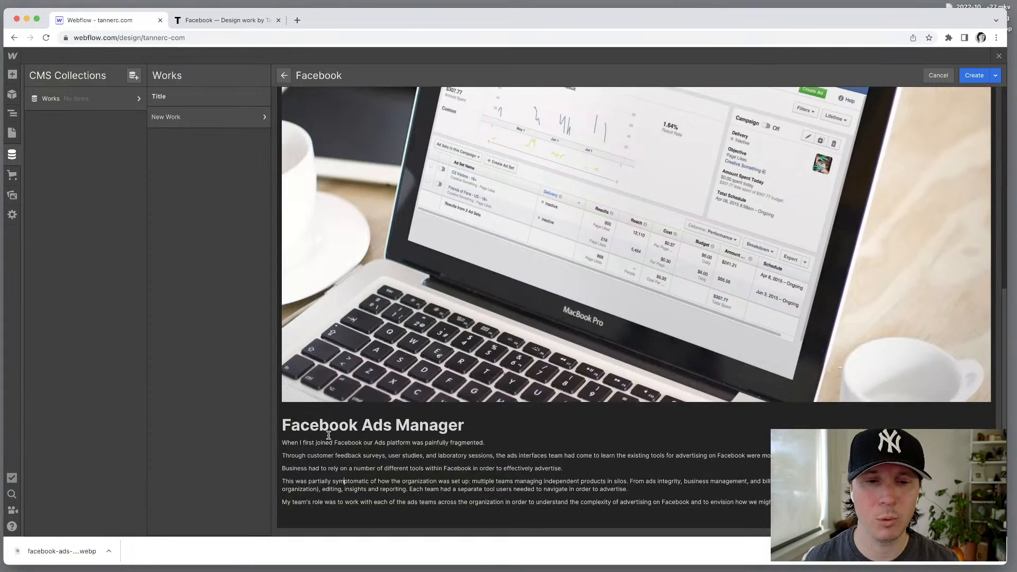
# Step: Create the Facebook item in the Works collection and return to the home page canvas
pyautogui.moveTo(328, 435); pyautogui.dragTo(545, 509)
pyautogui.click(483, 480)
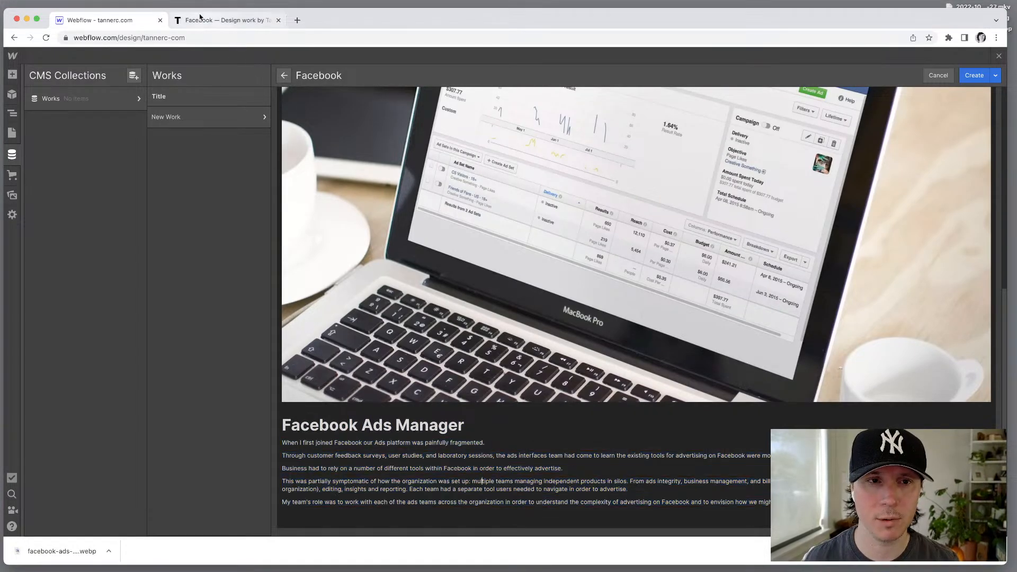
pyautogui.click(975, 76)
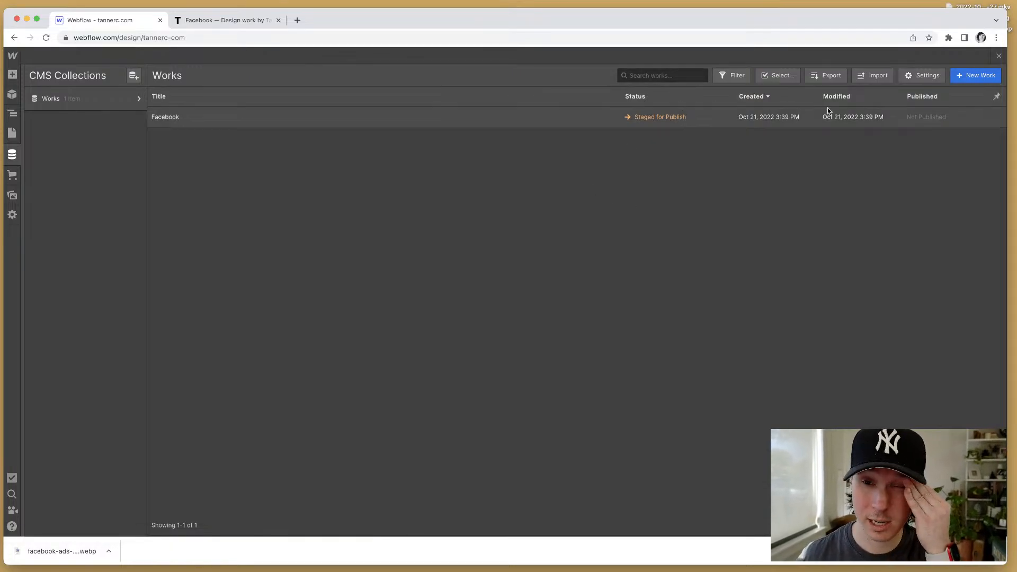
pyautogui.click(13, 110)
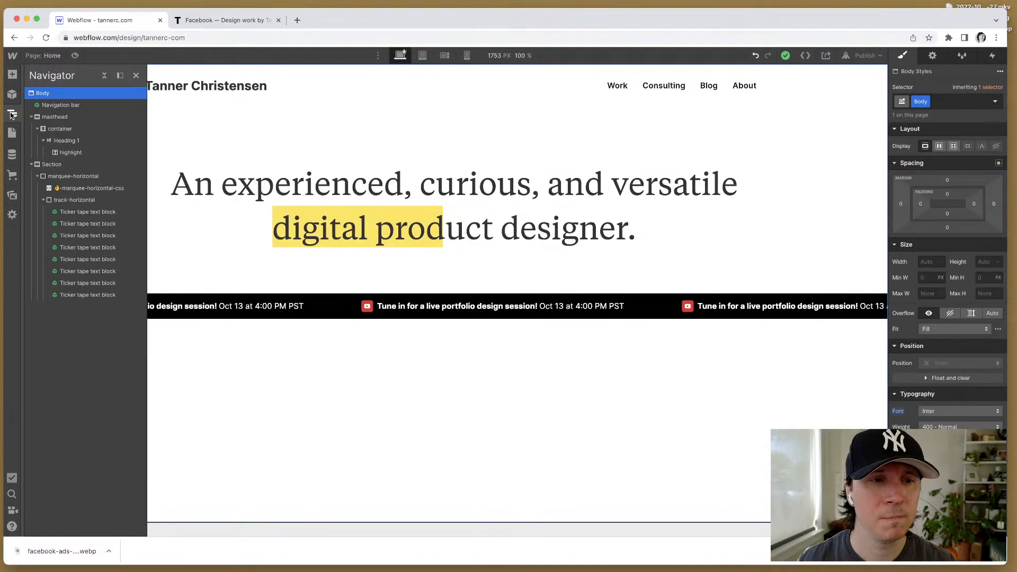
pyautogui.click(302, 370)
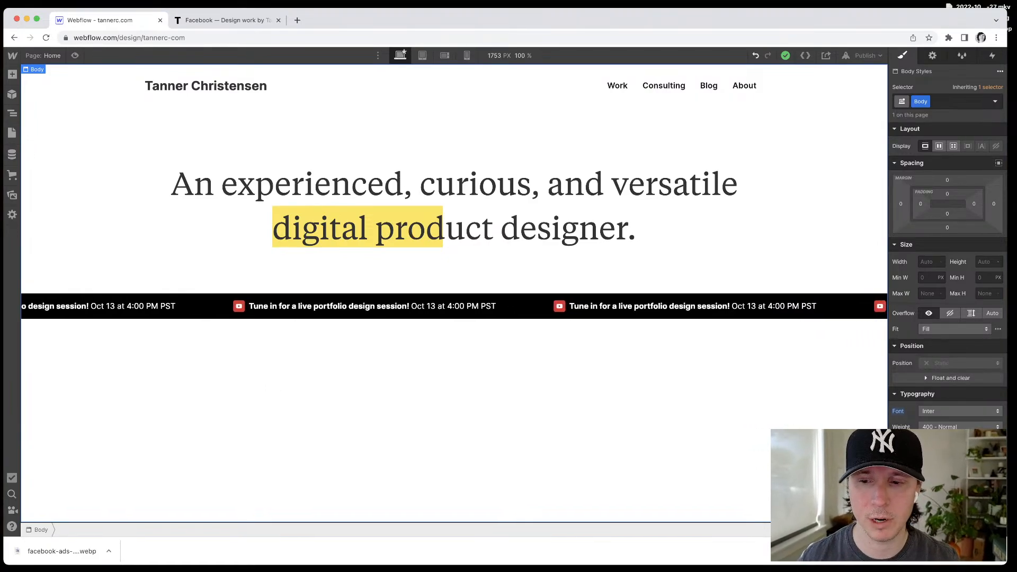
# Step: Try to place a Collection List directly in the page body below the ticker tape
pyautogui.press('super+e')
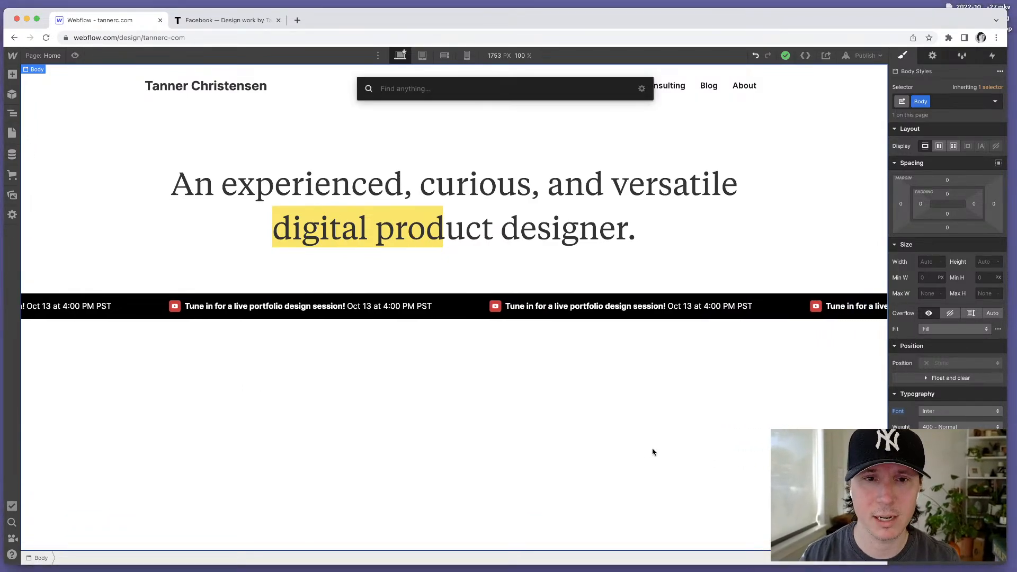
pyautogui.write('collec')
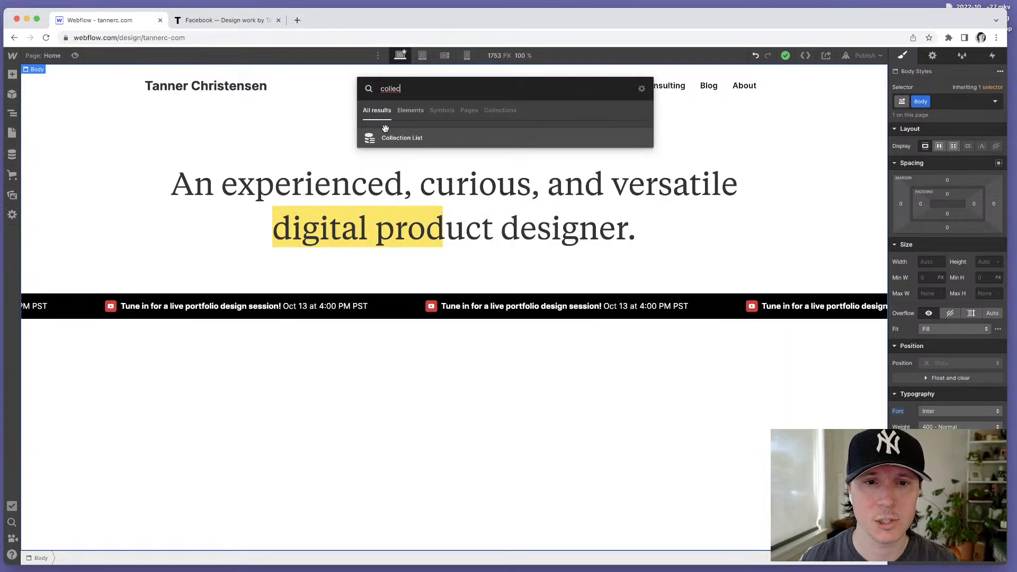
pyautogui.moveTo(385, 133); pyautogui.dragTo(352, 436)
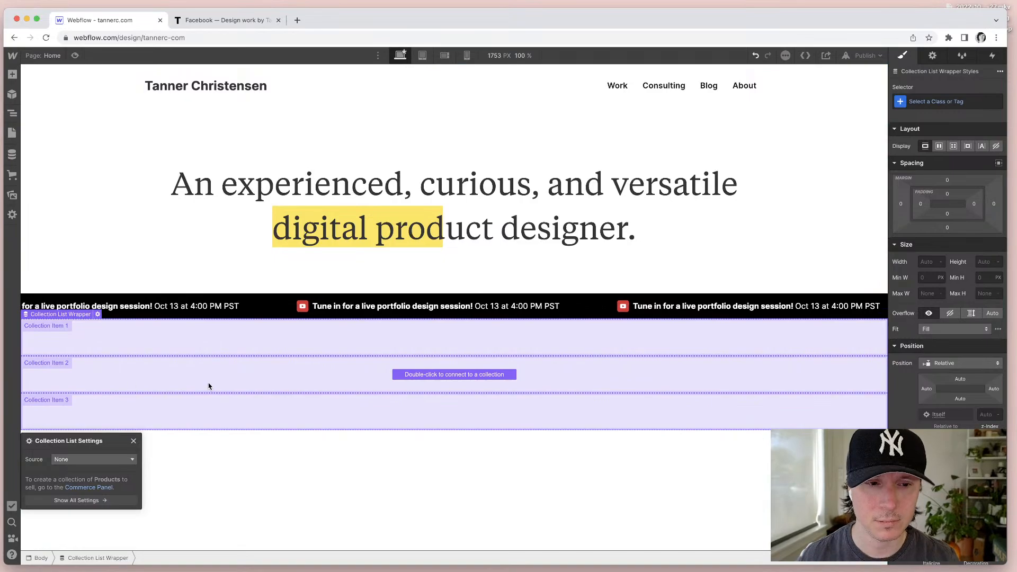
pyautogui.press('super+z')
# Step: Add a Section element to the page body below the ticker tape
pyautogui.click(352, 354)
pyautogui.press('super+e')
pyautogui.write('sec')
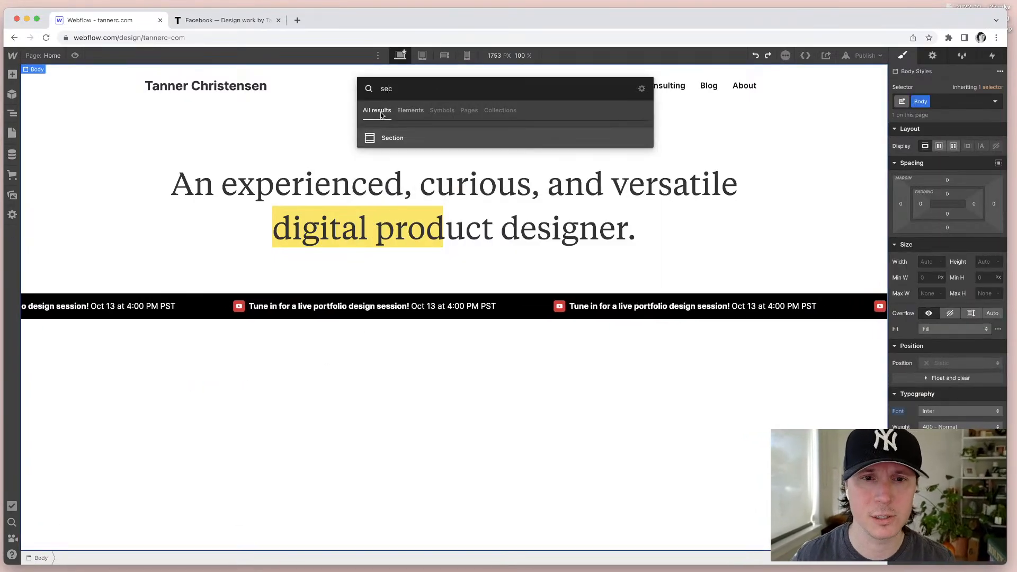
pyautogui.moveTo(381, 139); pyautogui.dragTo(293, 424)
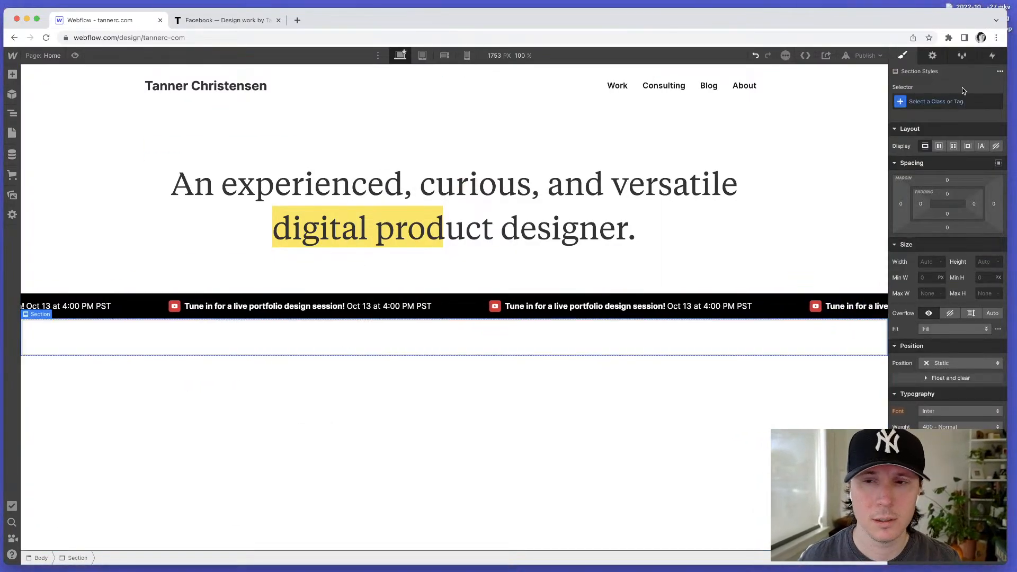
# Step: Give the new section a new class named work-container
pyautogui.click(939, 101)
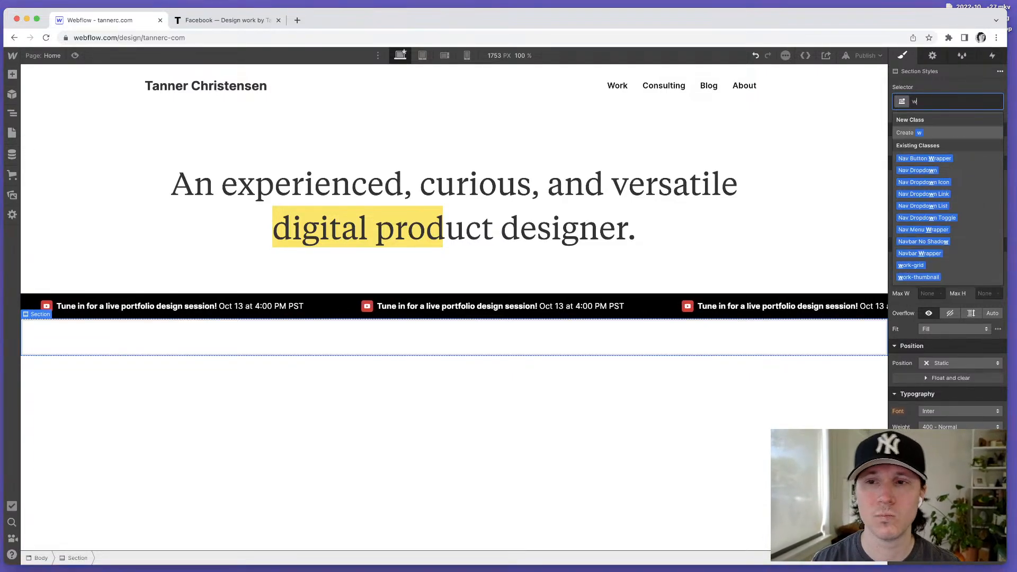
pyautogui.write('work-o')
pyautogui.write('o')
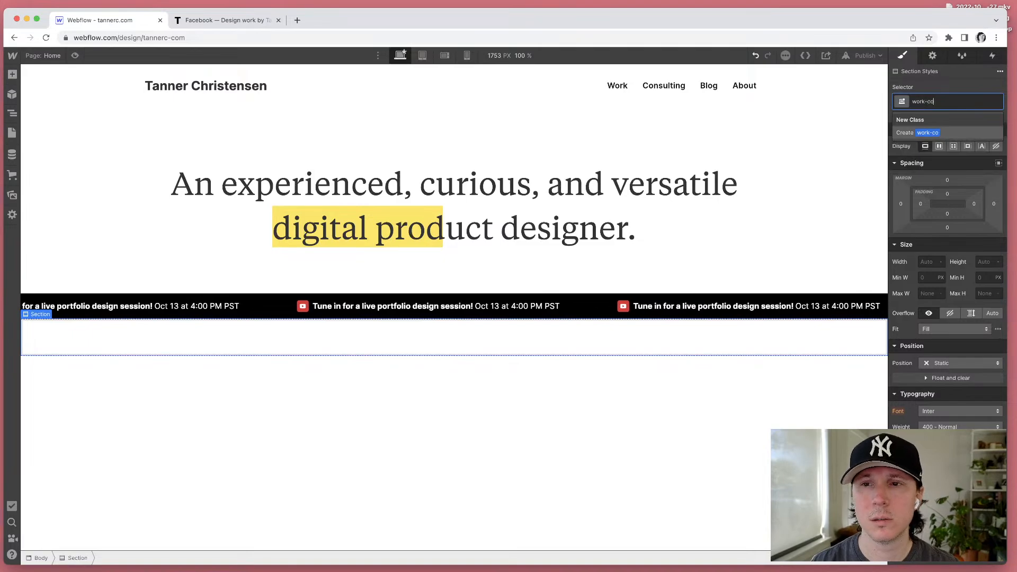
pyautogui.write('ntainer')
pyautogui.press('Return')
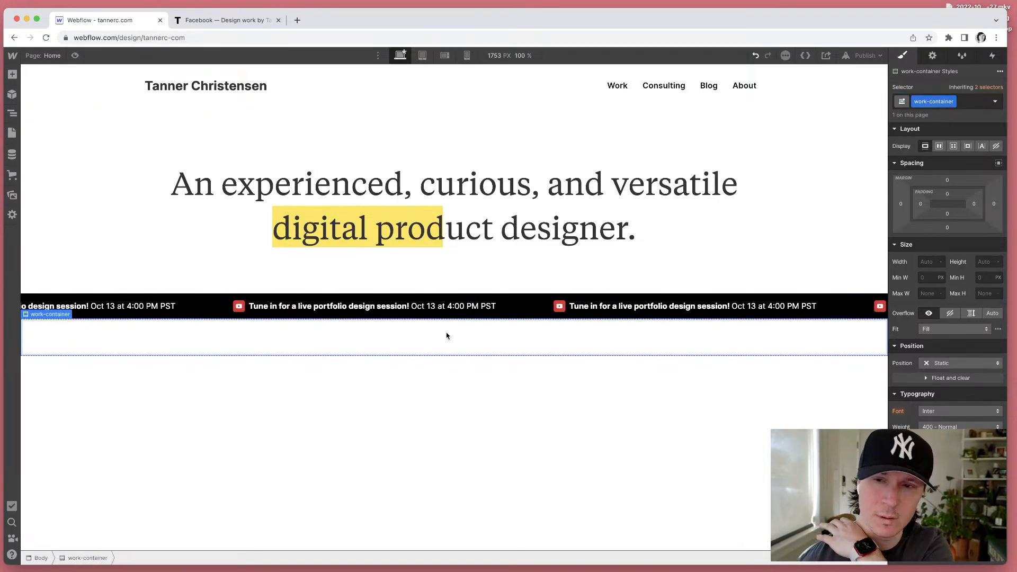
# Step: Check how the masthead's container is set up and add a Container element inside the work-container section
pyautogui.click(153, 220)
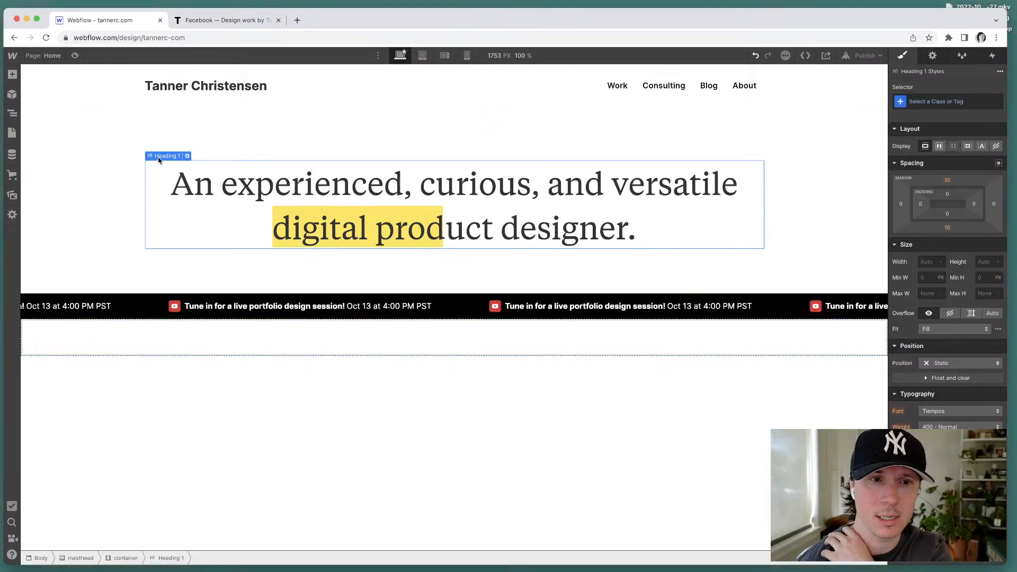
pyautogui.click(106, 149)
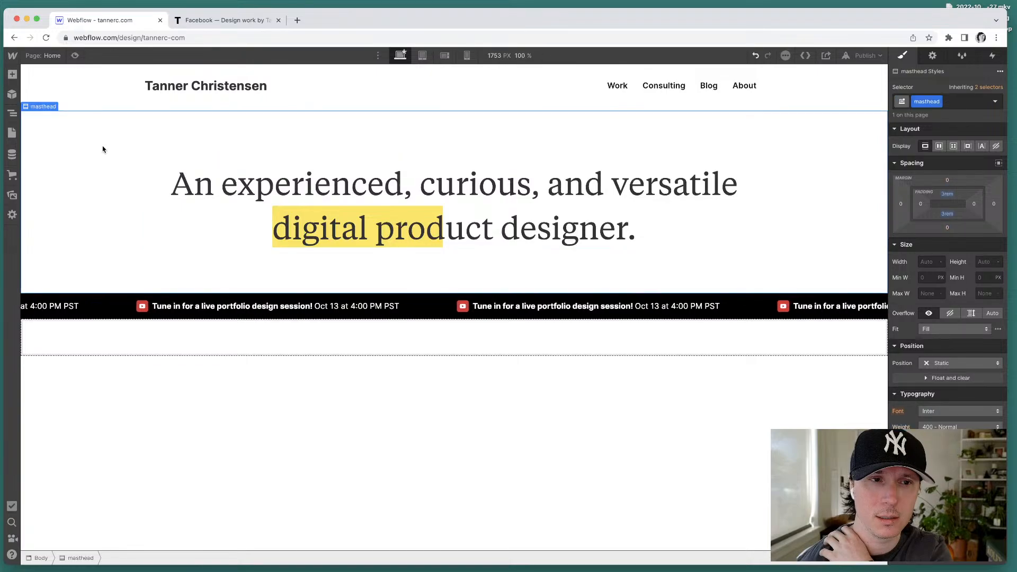
pyautogui.click(153, 152)
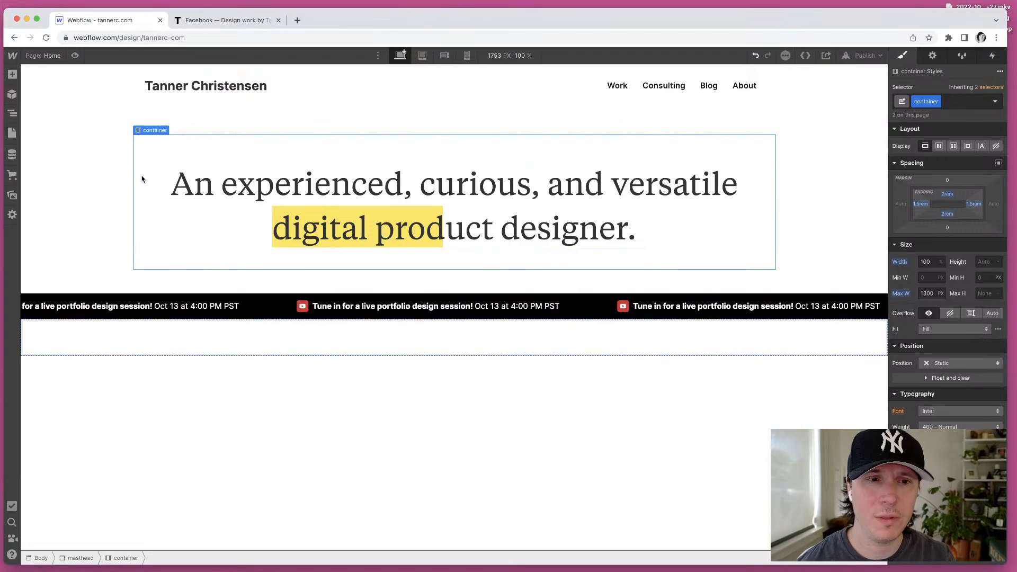
pyautogui.click(154, 328)
pyautogui.press('super+e')
pyautogui.write('conta')
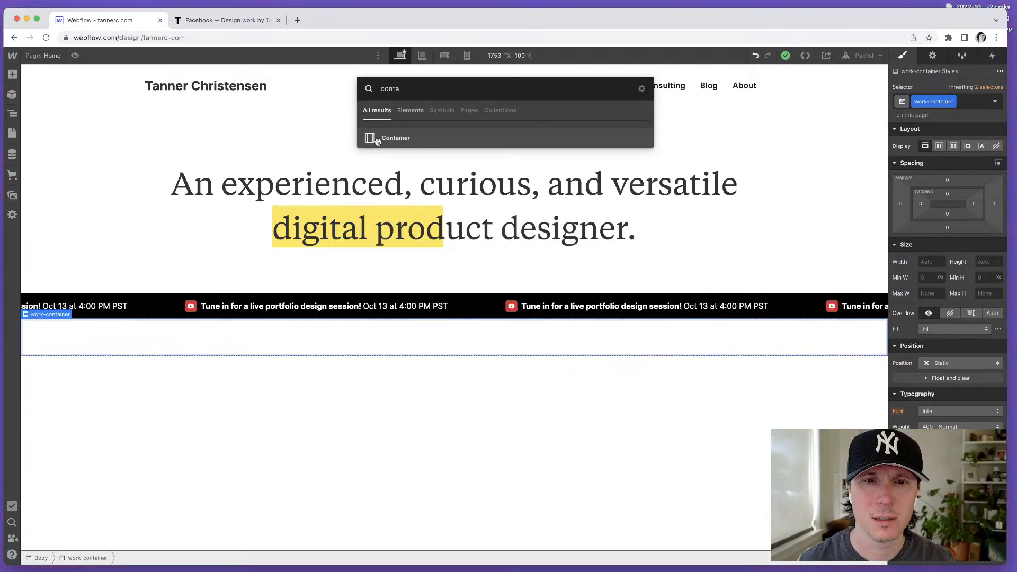
pyautogui.moveTo(375, 139); pyautogui.dragTo(282, 331)
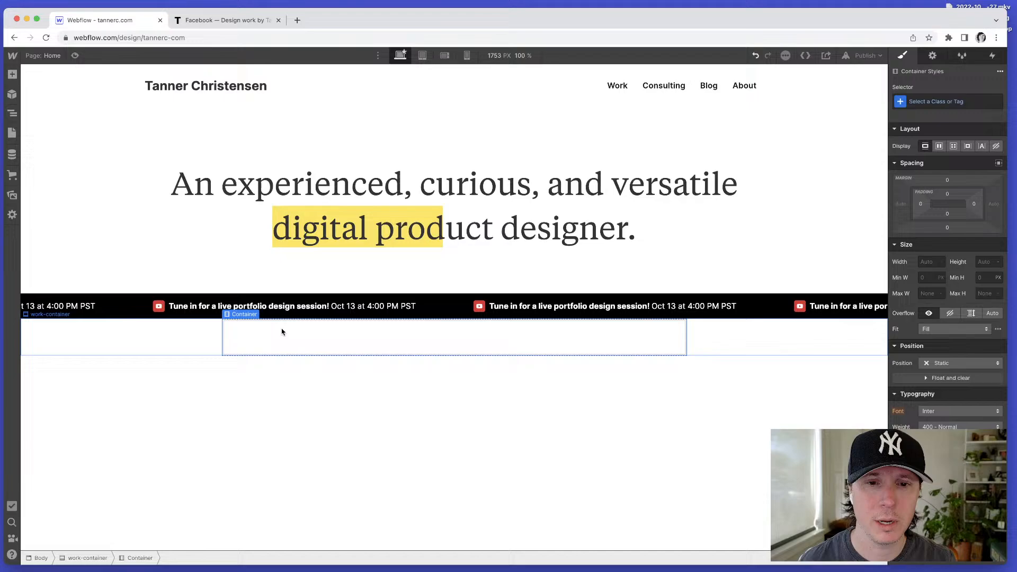
# Step: Apply the masthead's existing container class to the new Container in the work section and compare it with the masthead
pyautogui.click(150, 247)
pyautogui.click(143, 259)
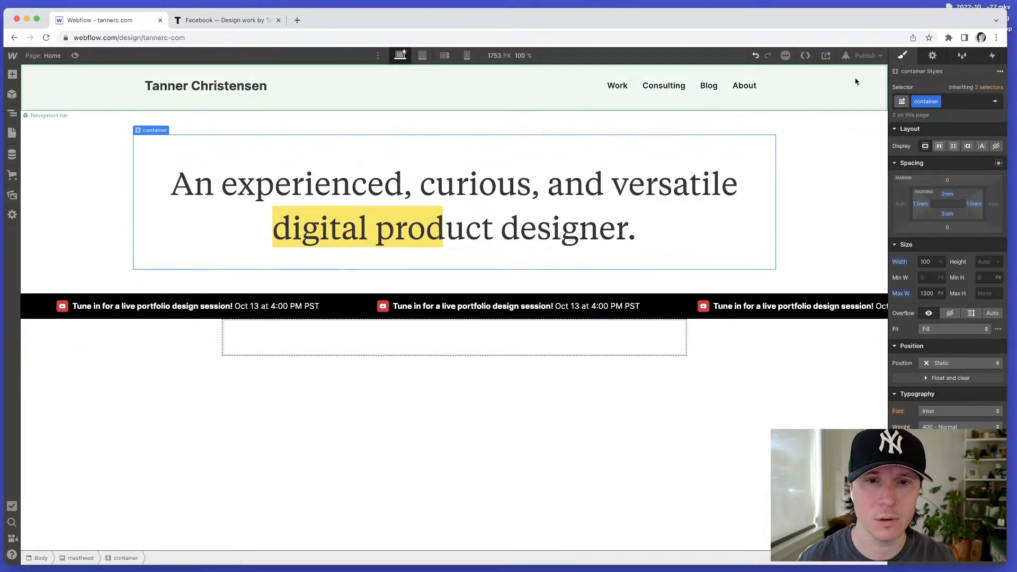
pyautogui.click(348, 345)
pyautogui.click(939, 105)
pyautogui.write('container')
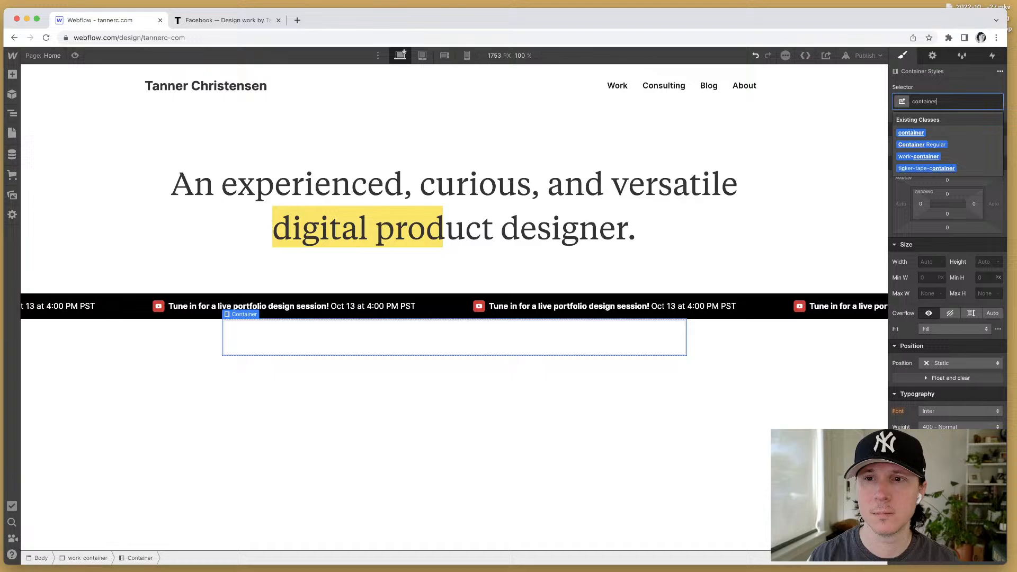
pyautogui.press('Return')
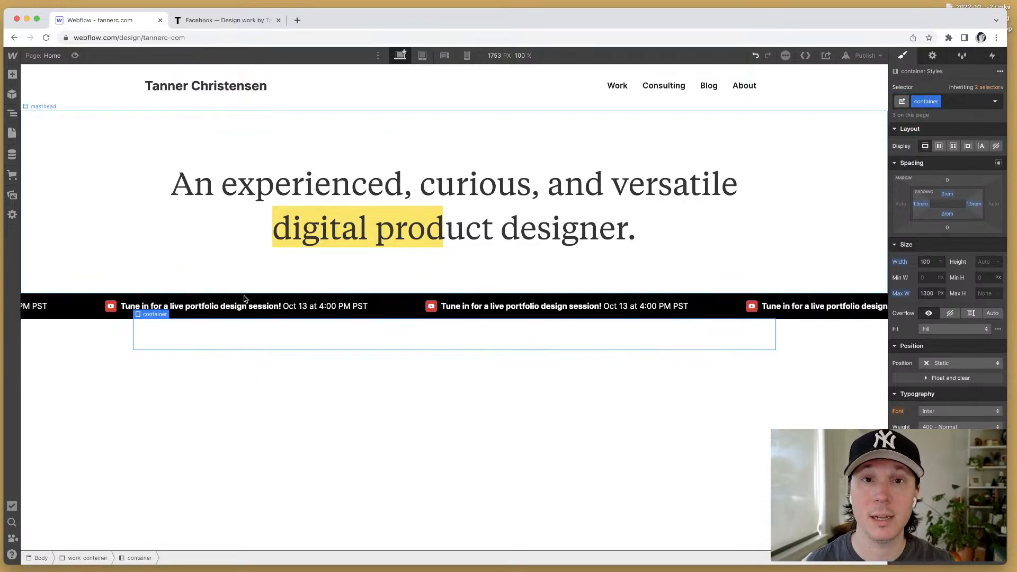
pyautogui.click(150, 184)
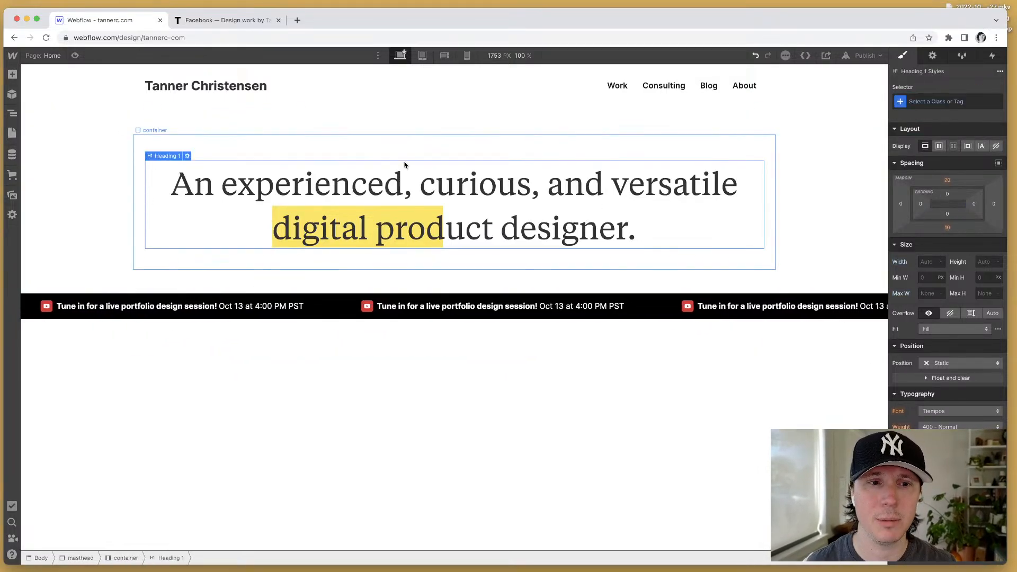
pyautogui.click(206, 345)
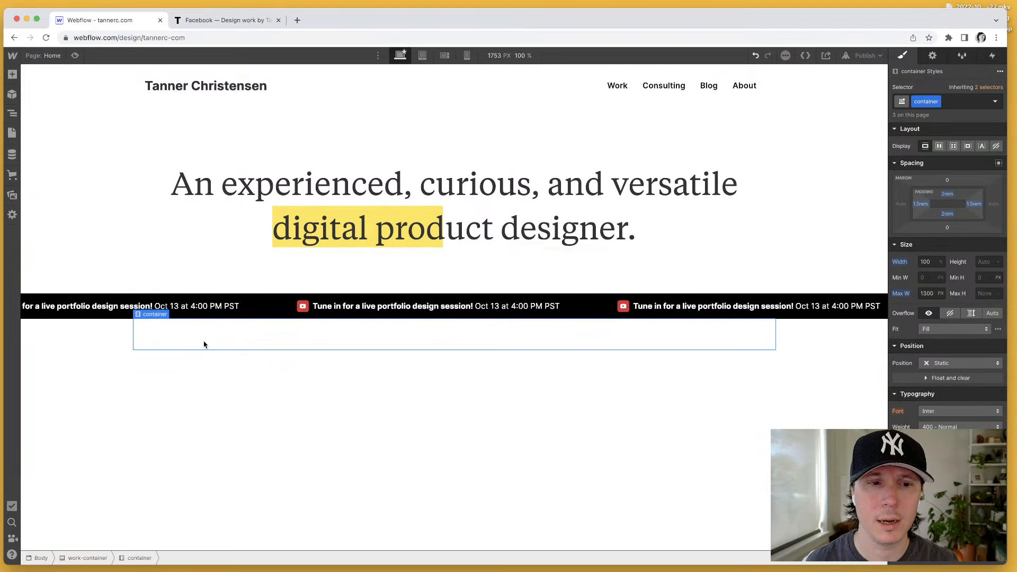
# Step: Add a Collection List inside the work section's container, connect it to the Works collection and open its full settings
pyautogui.press('super+e')
pyautogui.write('coll')
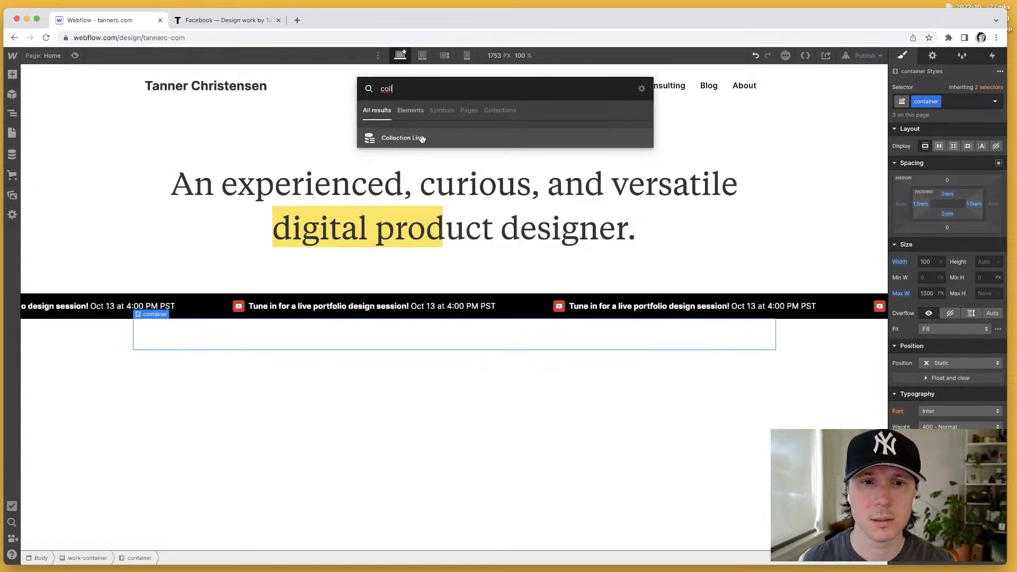
pyautogui.moveTo(422, 138); pyautogui.dragTo(293, 334)
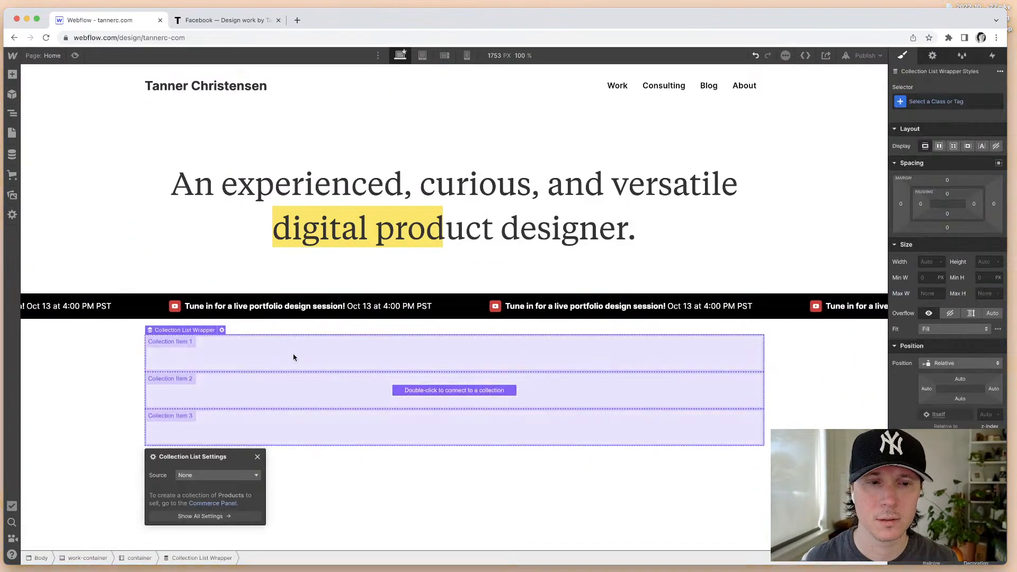
pyautogui.click(218, 475)
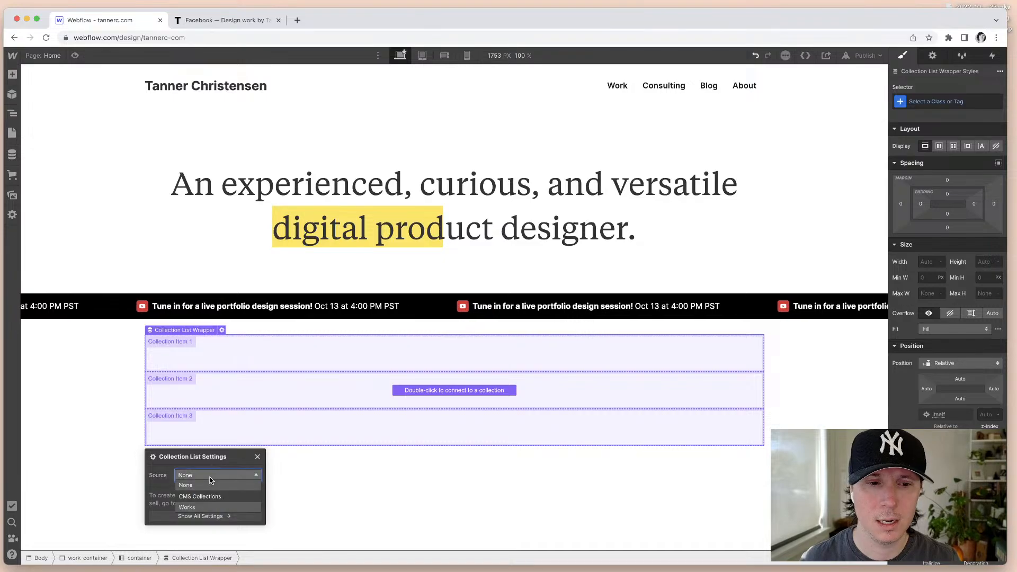
pyautogui.click(199, 508)
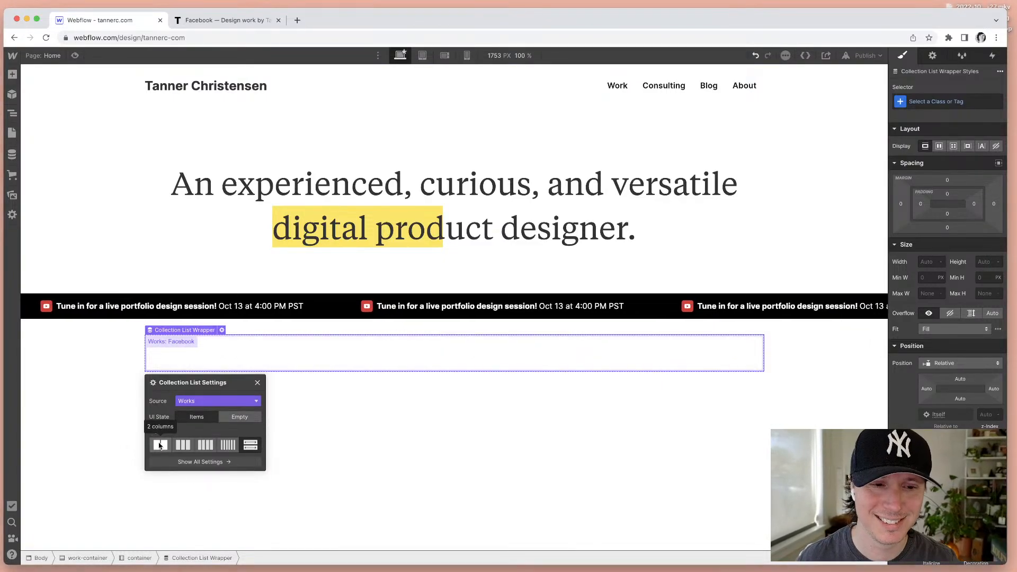
pyautogui.click(195, 462)
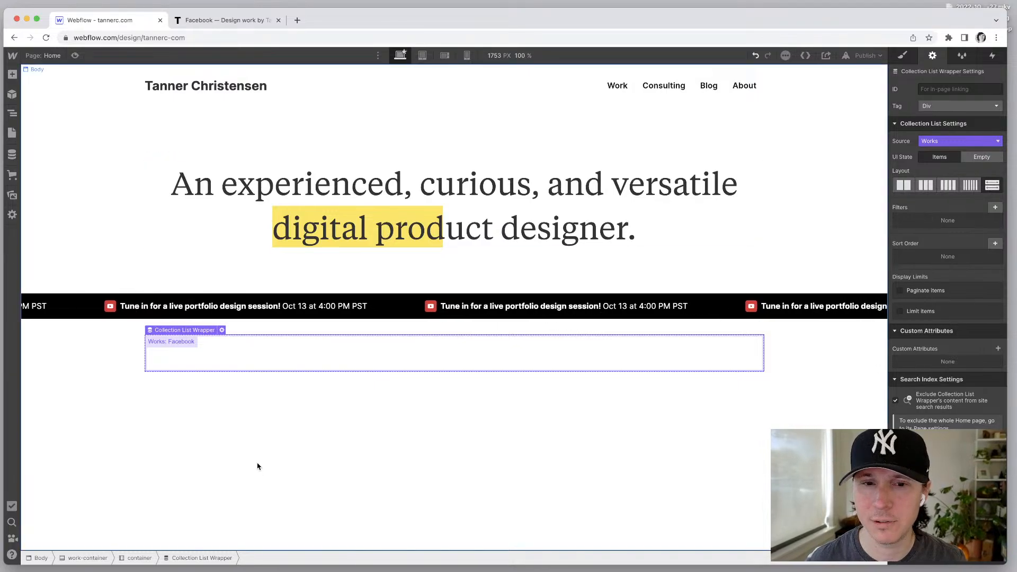
# Step: Select the Works collection item, check the work entry layout in the 2022 Design Portfolio mockup, and return to Webflow
pyautogui.click(268, 358)
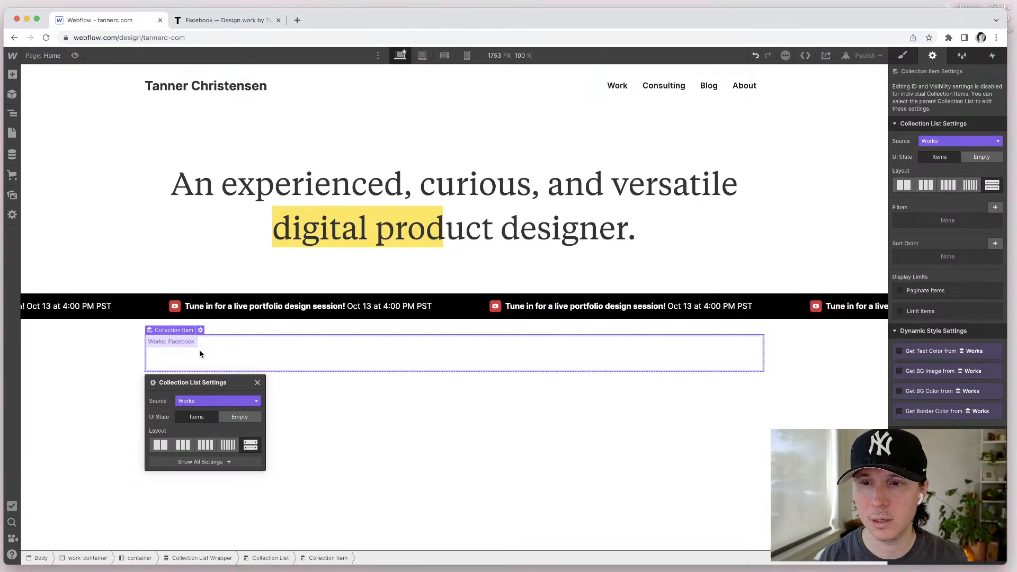
pyautogui.press('super+e')
pyautogui.press('Escape')
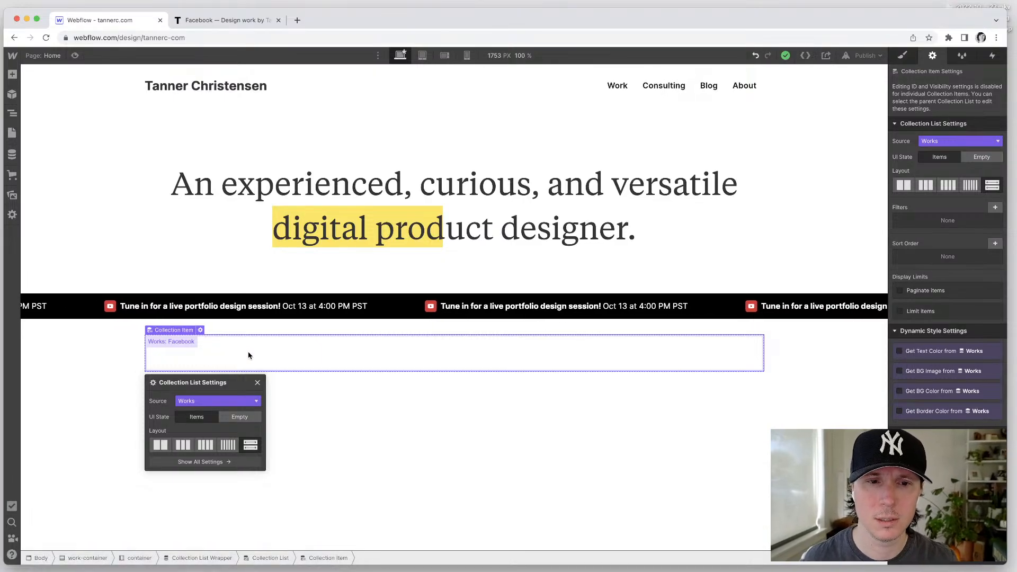
pyautogui.press('super+Tab')
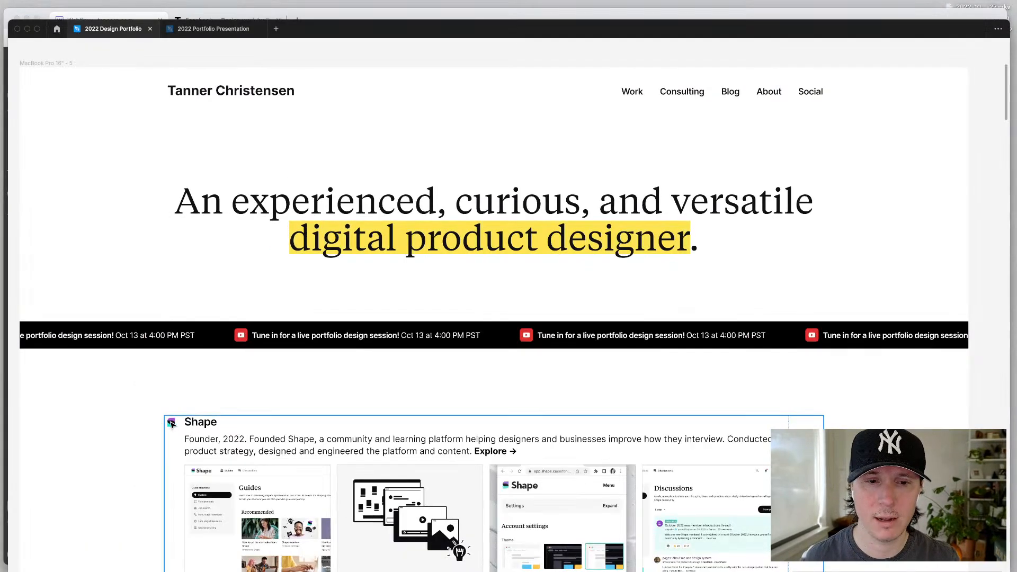
pyautogui.scroll(-4, 171, 424)
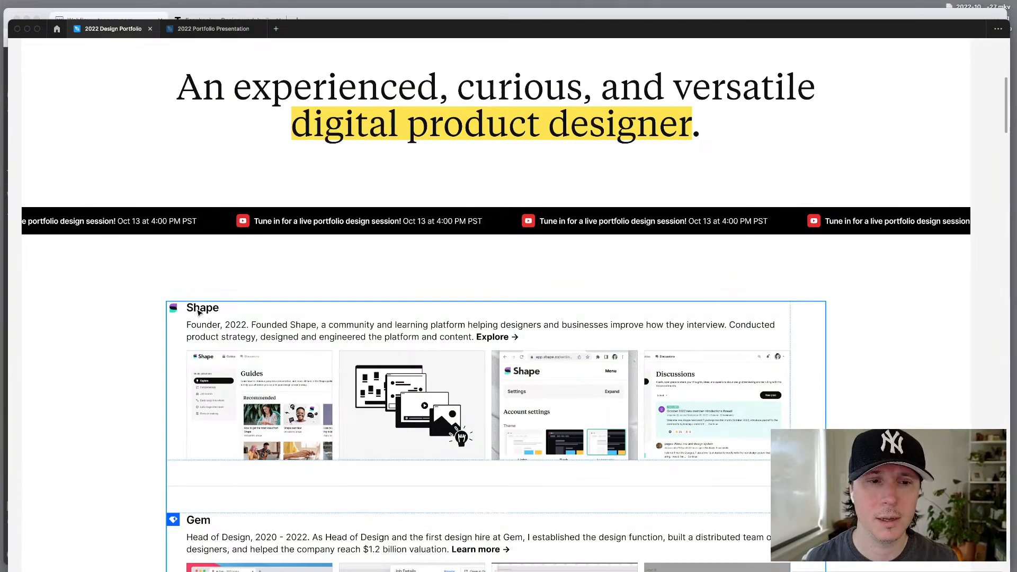
pyautogui.press('super+Tab')
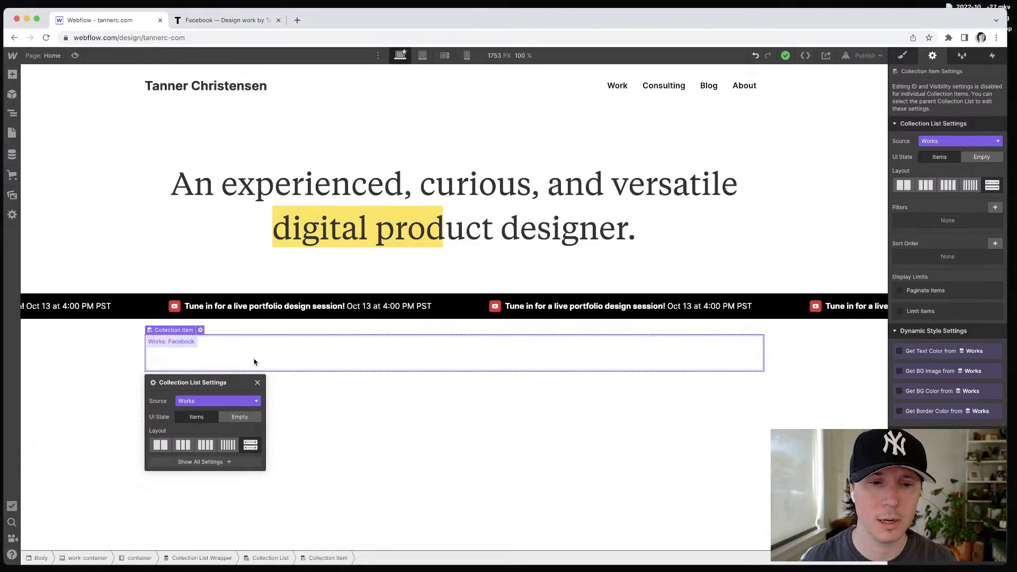
# Step: Add a Heading element inside the Works collection item
pyautogui.press('super+e')
pyautogui.write('text')
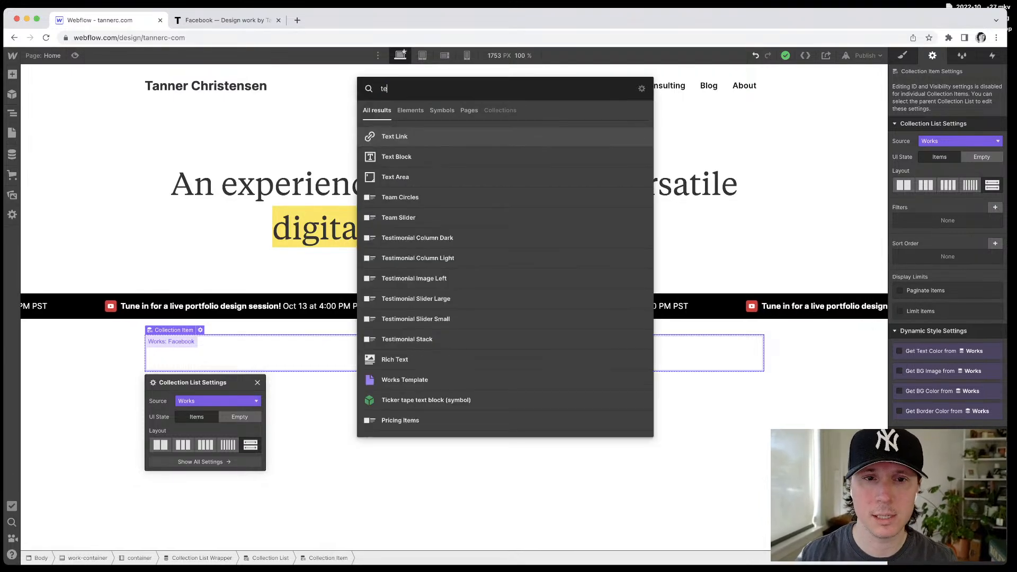
pyautogui.press('BackSpace')
pyautogui.press('BackSpace')
pyautogui.press('BackSpace')
pyautogui.press('BackSpace')
pyautogui.write('head')
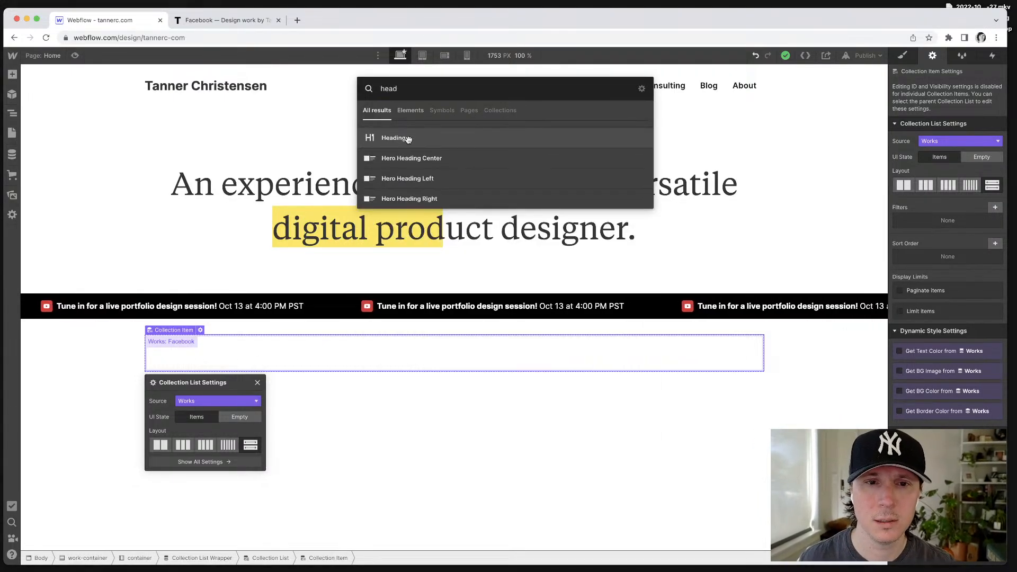
pyautogui.moveTo(393, 138); pyautogui.dragTo(233, 357)
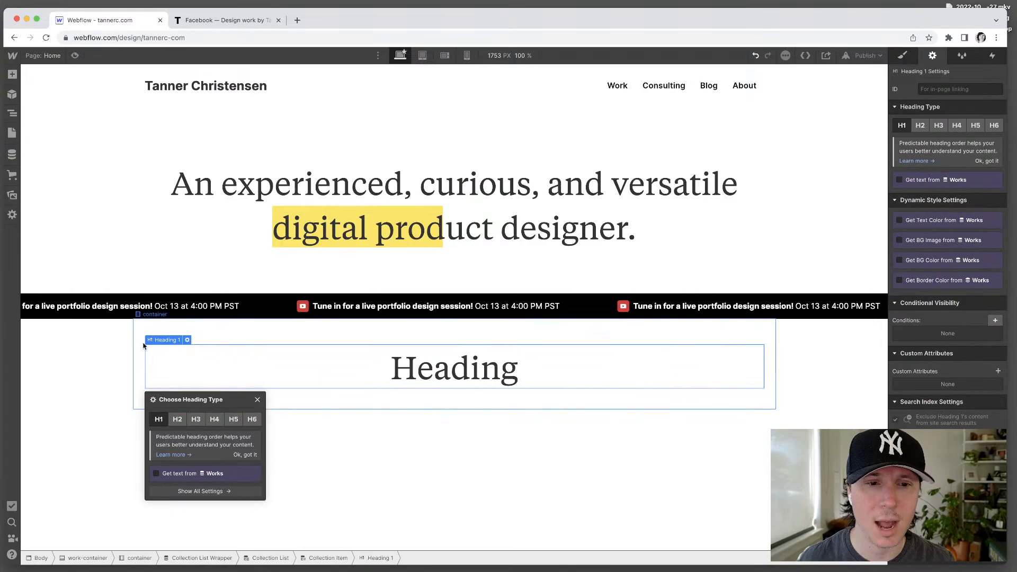
# Step: Set the new heading to get its text from the Title field of the Works collection
pyautogui.doubleClick(445, 371)
pyautogui.click(400, 430)
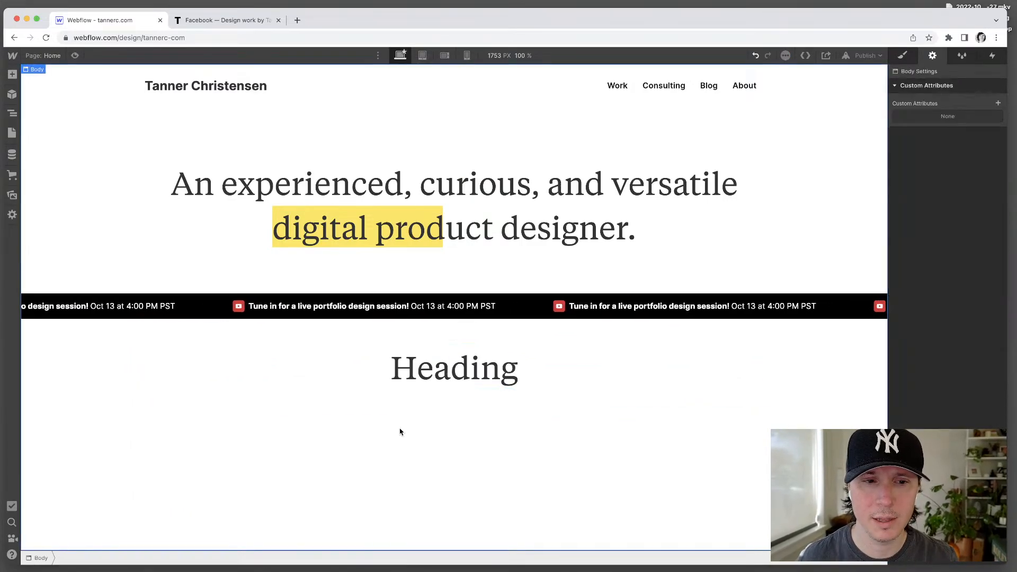
pyautogui.click(364, 381)
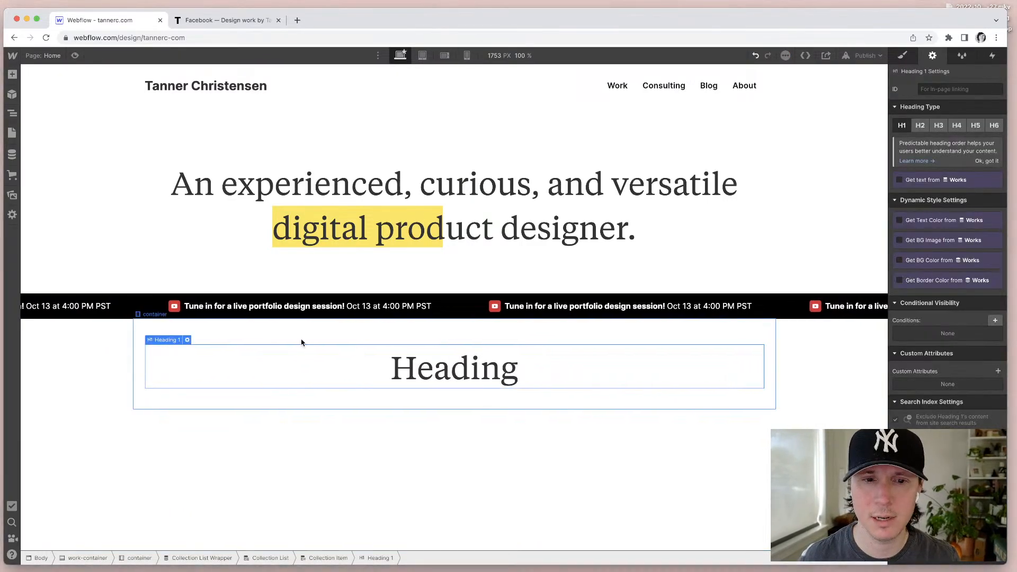
pyautogui.click(925, 181)
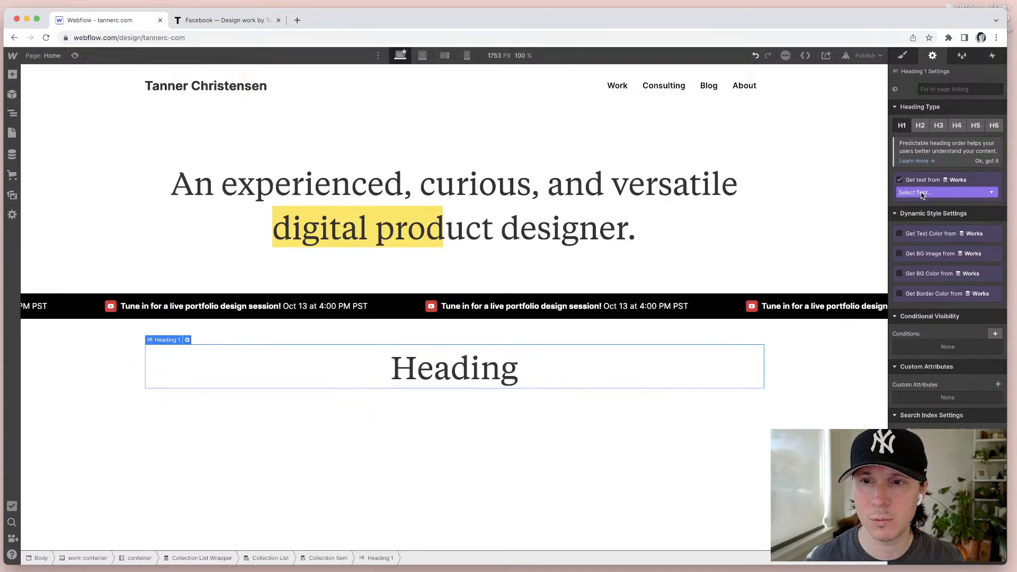
pyautogui.click(922, 201)
pyautogui.click(923, 213)
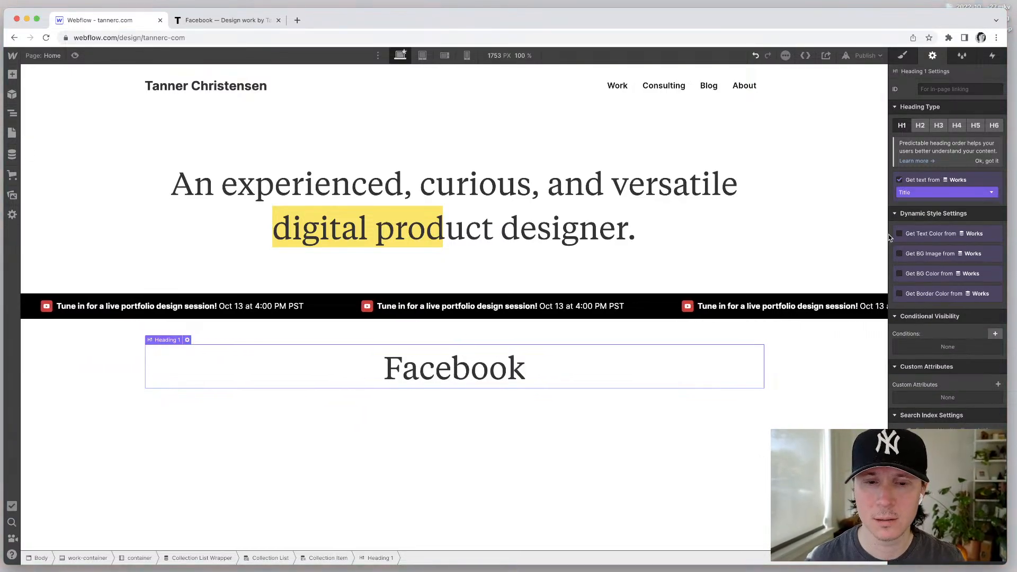
# Step: Change the collection item's title heading to type H3
pyautogui.doubleClick(428, 362)
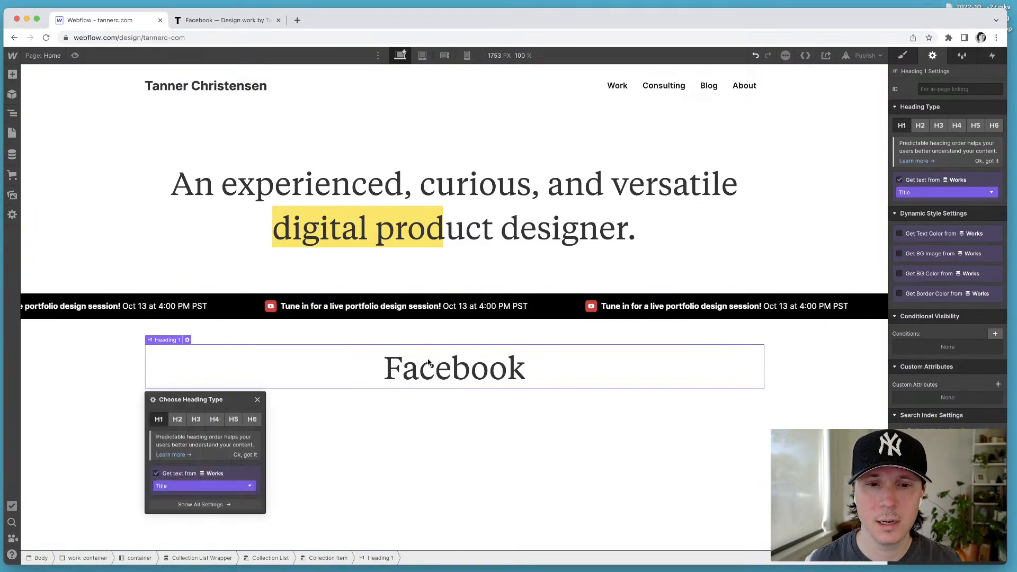
pyautogui.click(195, 419)
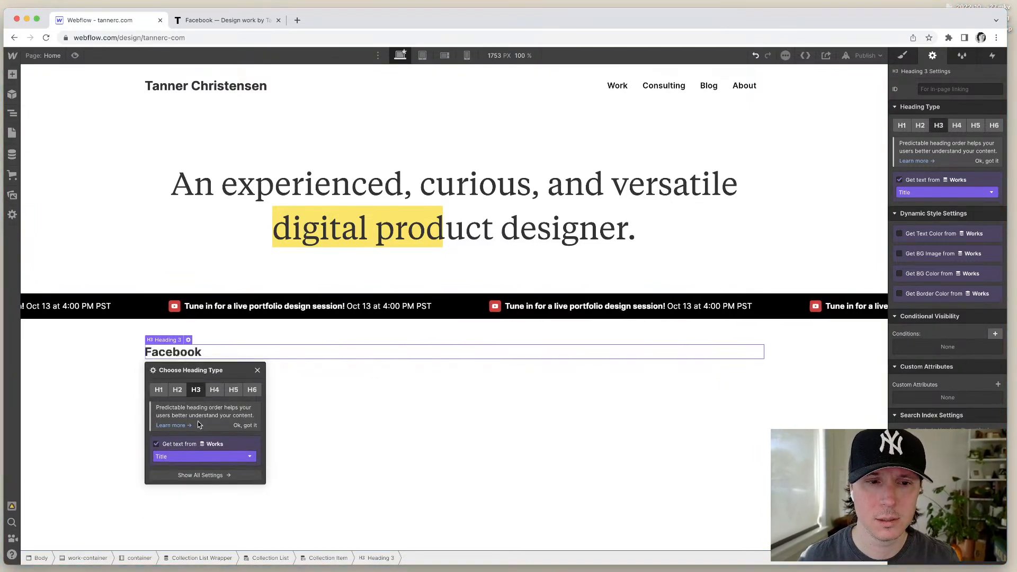
pyautogui.click(291, 393)
pyautogui.click(176, 352)
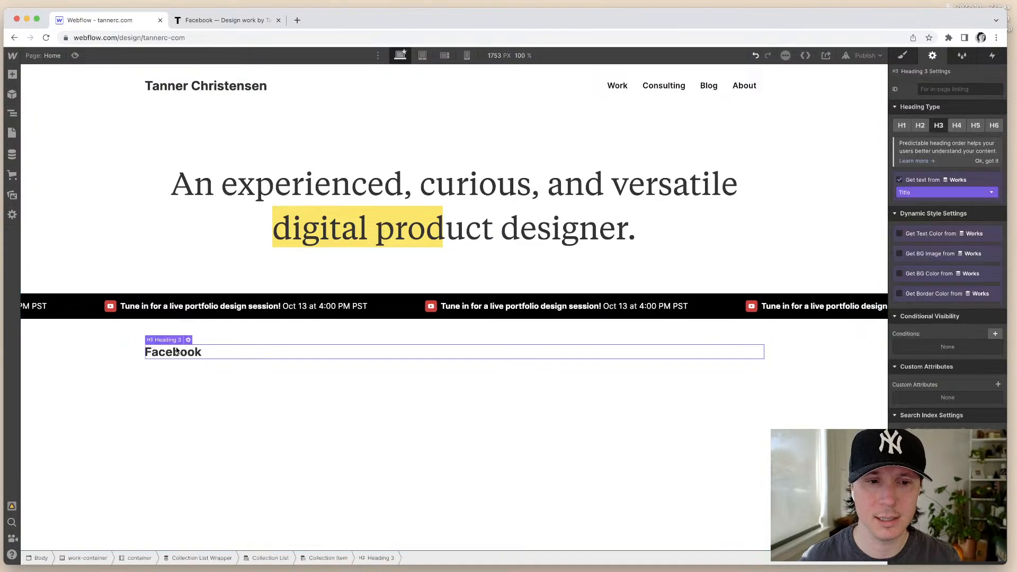
# Step: Try to add a Text Block below the Facebook heading in the work section's container
pyautogui.click(175, 371)
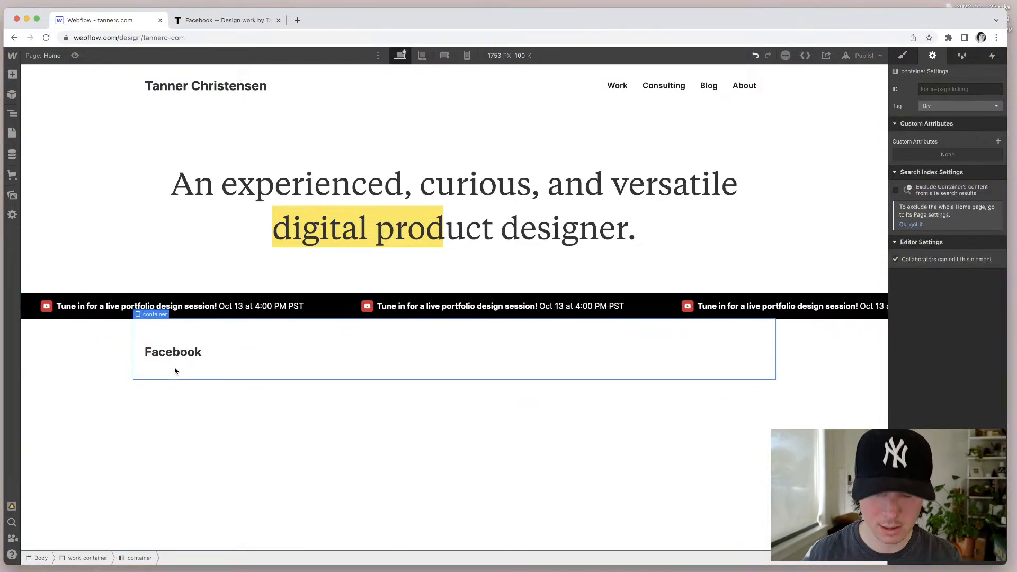
pyautogui.press('super+e')
pyautogui.write('text')
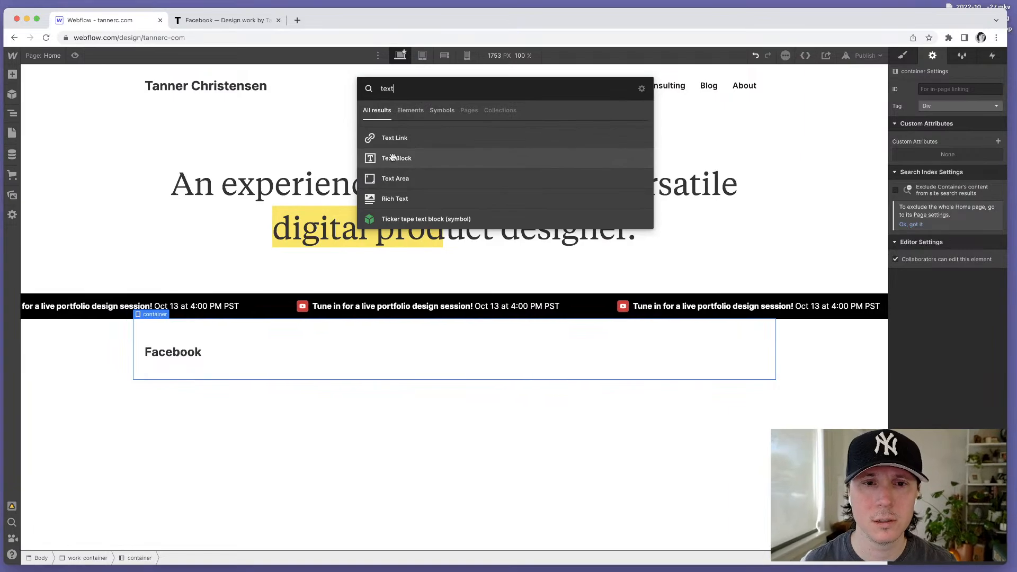
pyautogui.moveTo(392, 156); pyautogui.dragTo(190, 362)
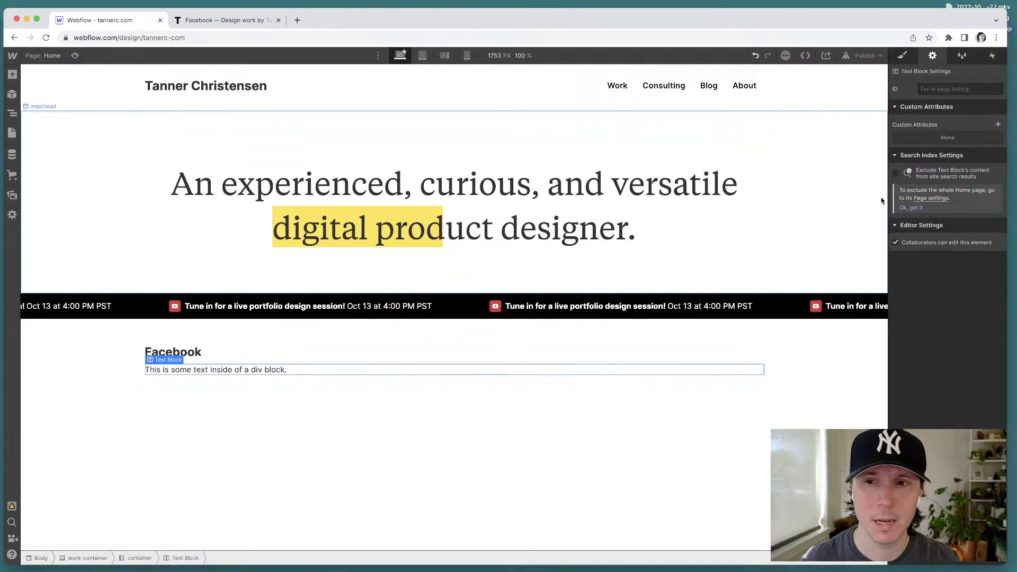
# Step: Examine the new Text Block's text editing and style options for a way to connect it to the collection
pyautogui.click(902, 56)
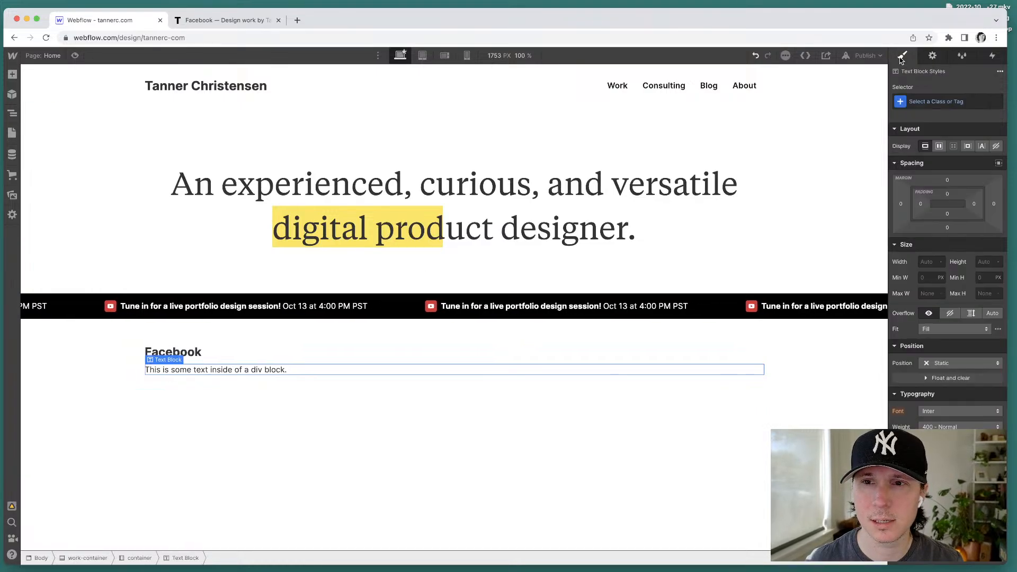
pyautogui.click(223, 415)
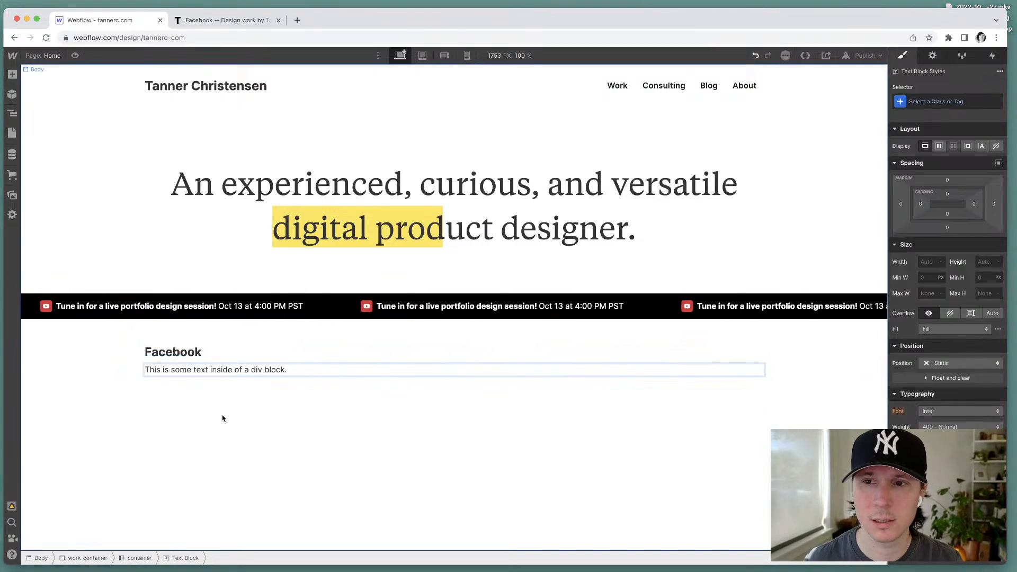
pyautogui.doubleClick(154, 371)
pyautogui.doubleClick(166, 370)
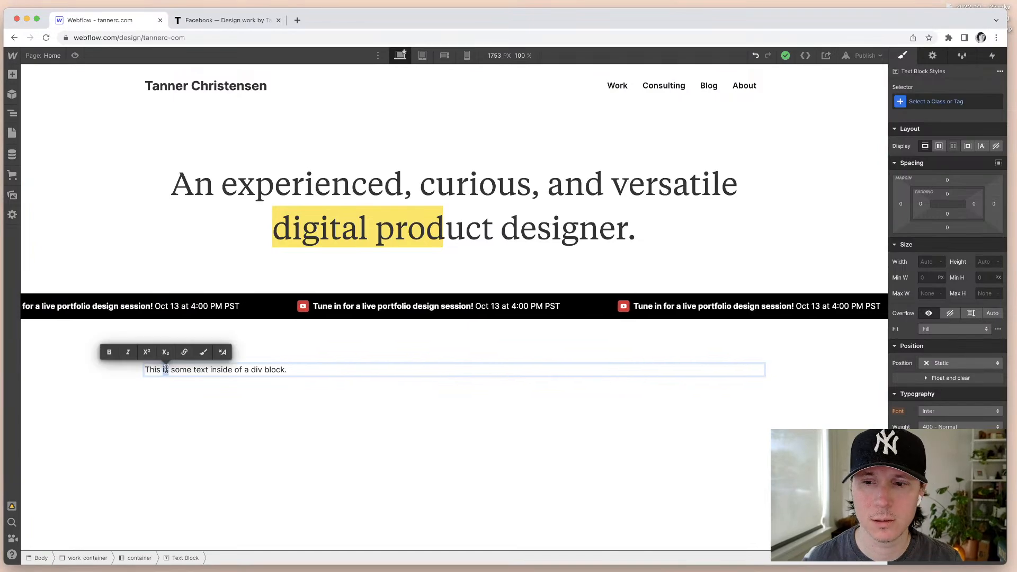
pyautogui.click(167, 407)
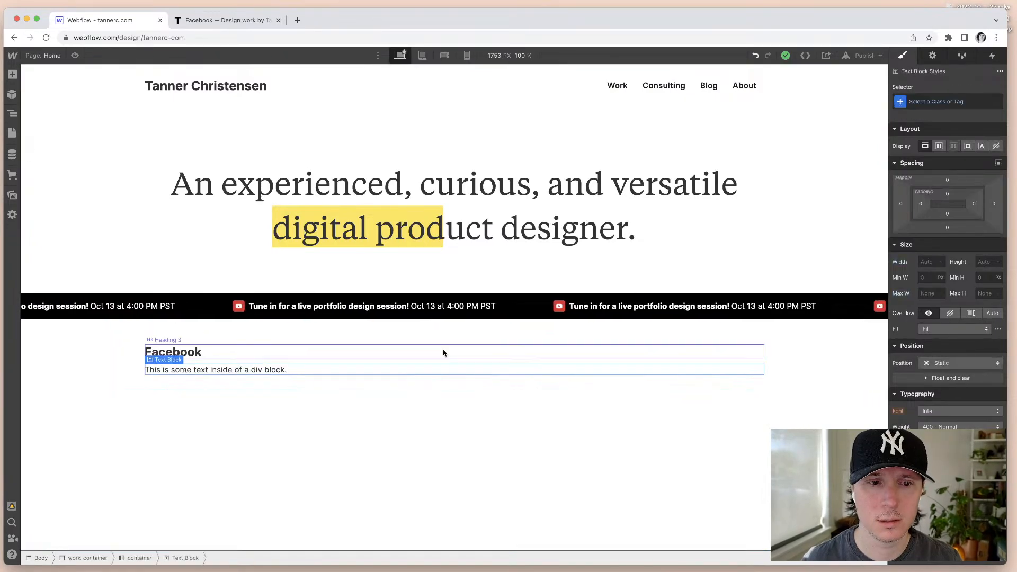
pyautogui.scroll(-10, 944, 295)
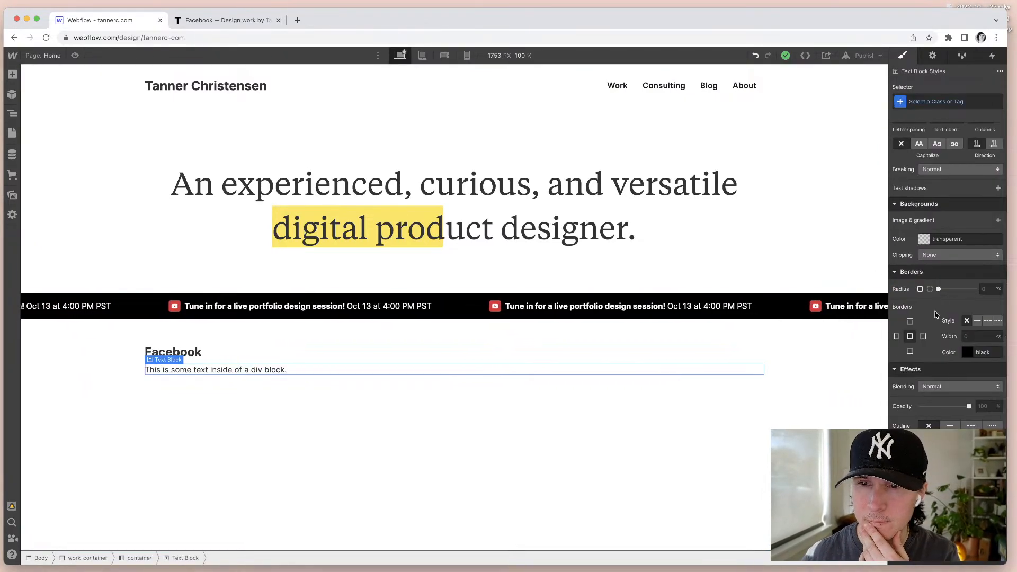
pyautogui.scroll(10, 936, 315)
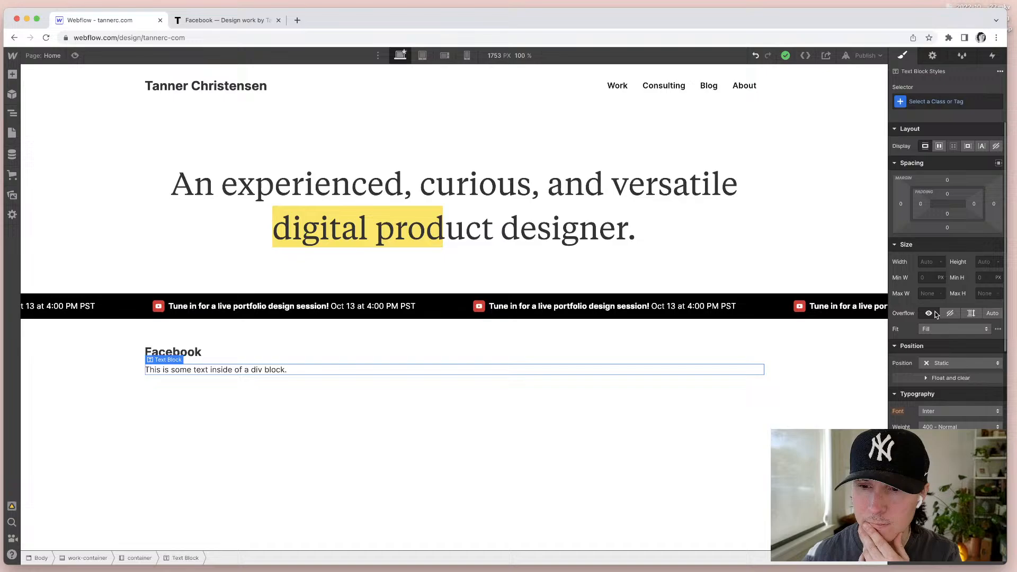
# Step: Delete the Text Block below the Facebook heading
pyautogui.click(175, 352)
pyautogui.click(196, 371)
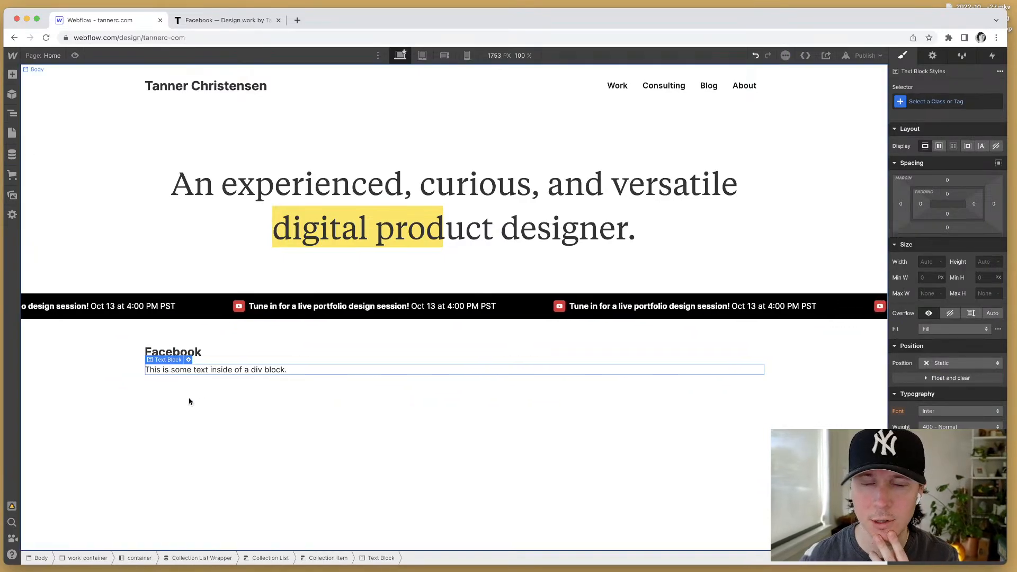
pyautogui.press('Delete')
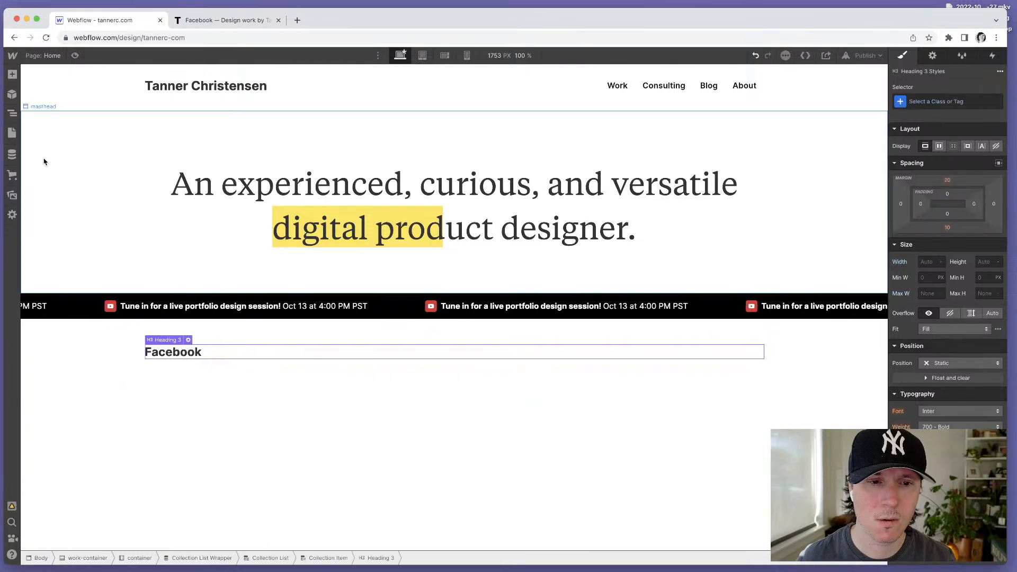
# Step: Add a Text Block below the Facebook heading inside the collection item
pyautogui.press('z')
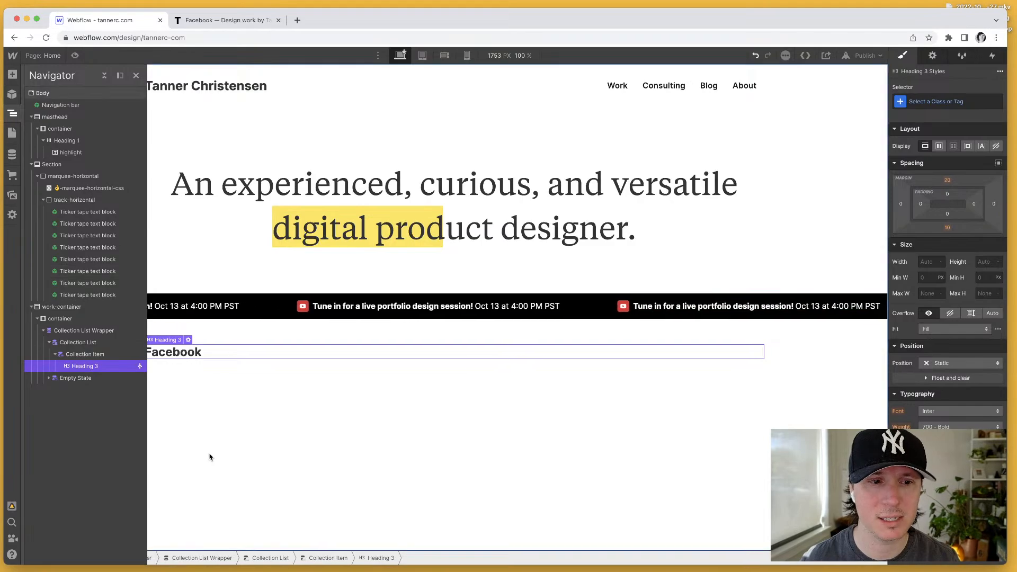
pyautogui.press('super+e')
pyautogui.write('text')
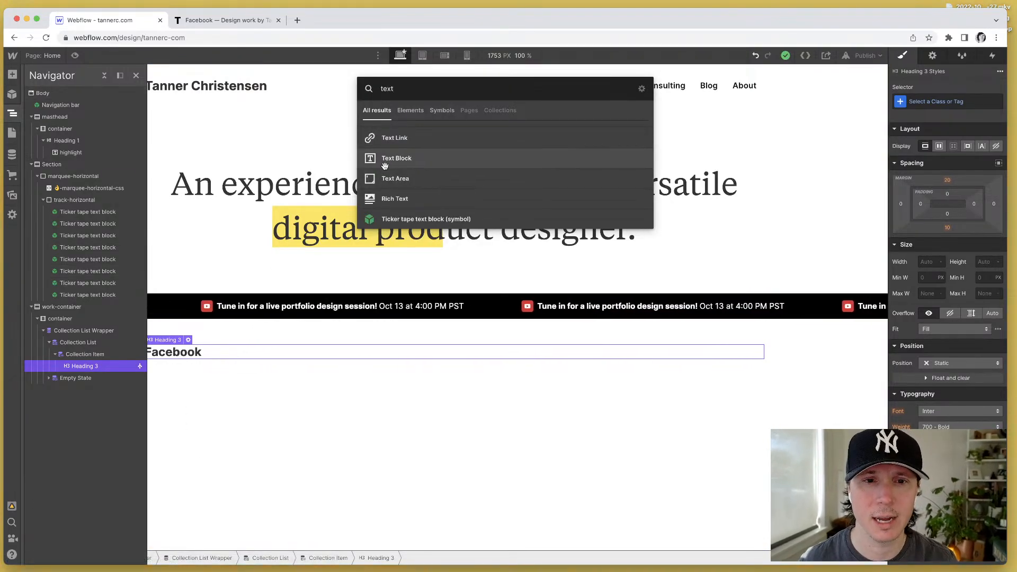
pyautogui.moveTo(384, 165); pyautogui.dragTo(196, 354)
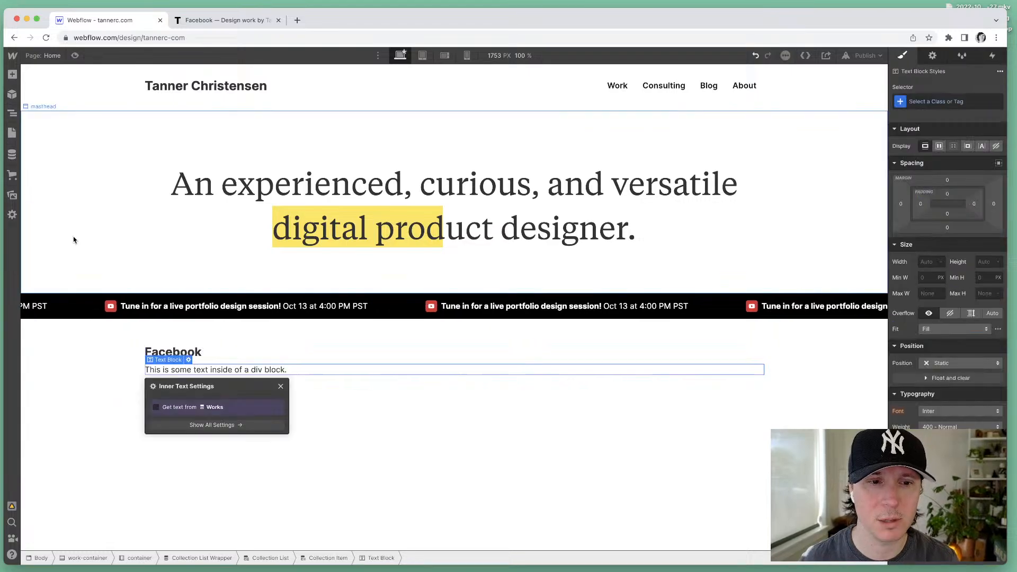
# Step: Bind the new Text Block's text to the Summary field of the Works collection
pyautogui.click(188, 413)
pyautogui.click(199, 419)
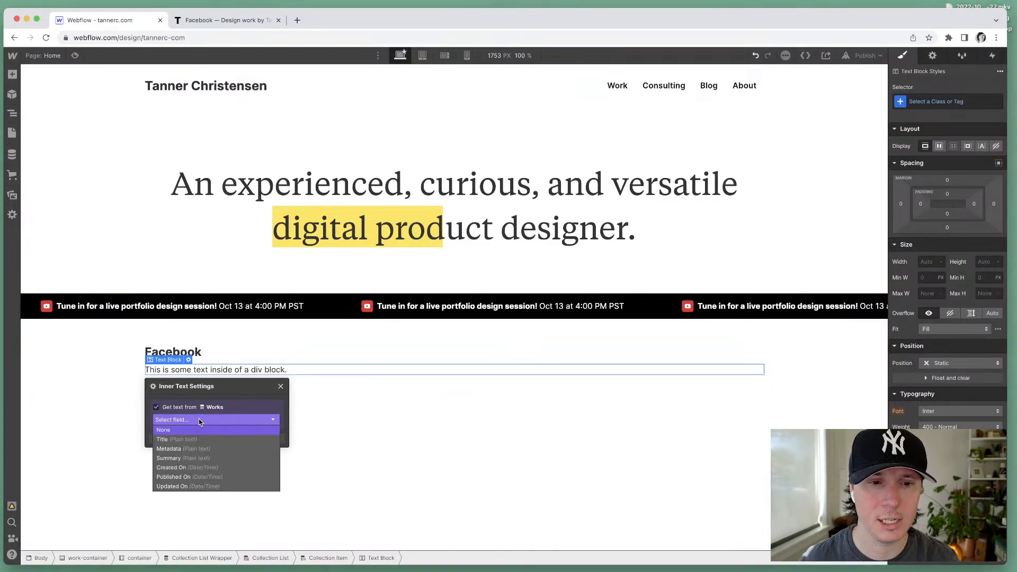
pyautogui.click(188, 458)
pyautogui.click(341, 483)
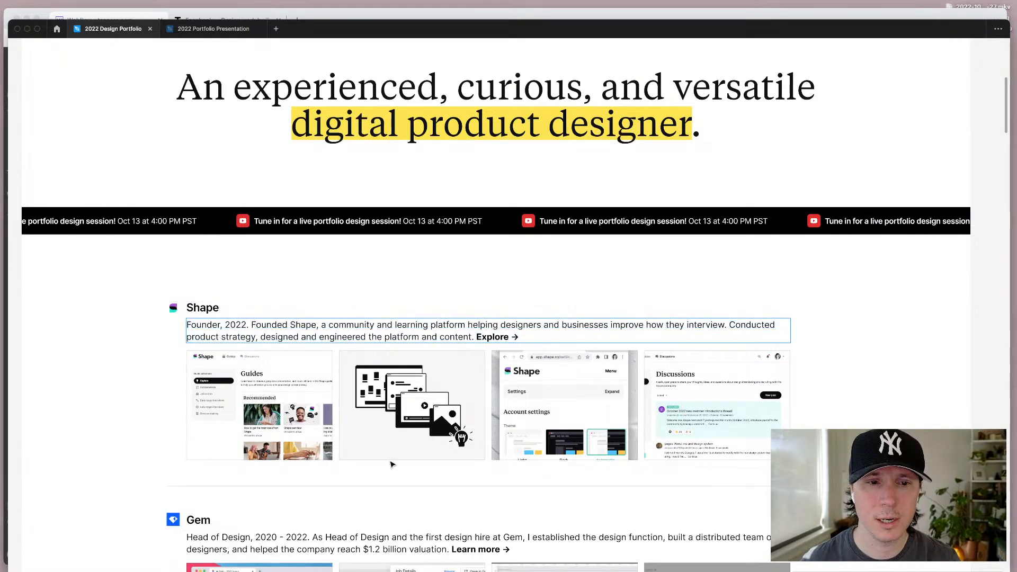
# Step: Switch to the 2022 Design Portfolio mockup, copy the Facebook description from "Created products" to "Check out the work →", and return to Webflow
pyautogui.scroll(-10, 152, 439)
pyautogui.scroll(-9, 248, 342)
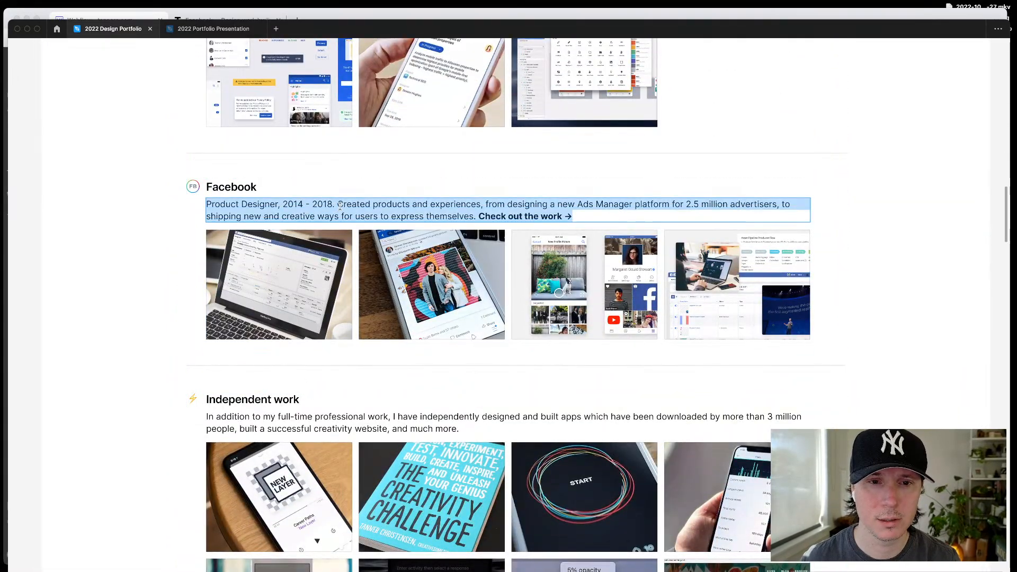
pyautogui.click(341, 207)
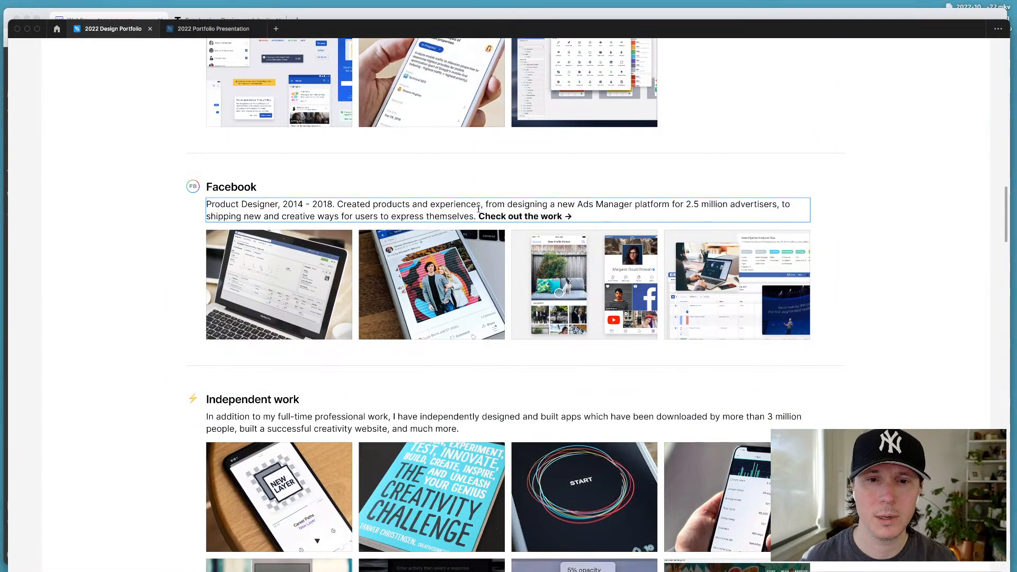
pyautogui.press('shift+super+Down')
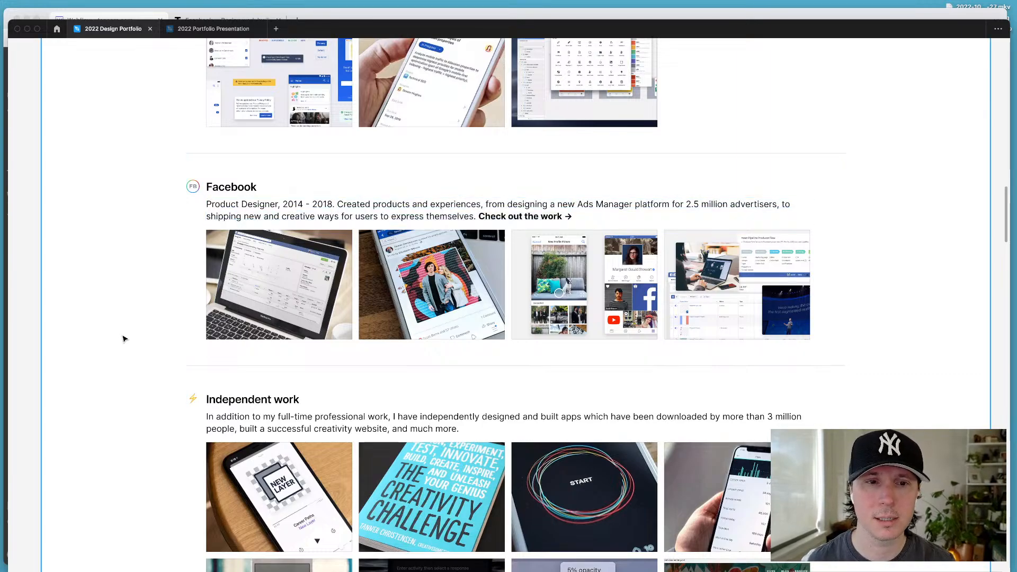
pyautogui.press('super+Tab')
# Step: Try to edit the Facebook summary text directly on the canvas
pyautogui.doubleClick(193, 381)
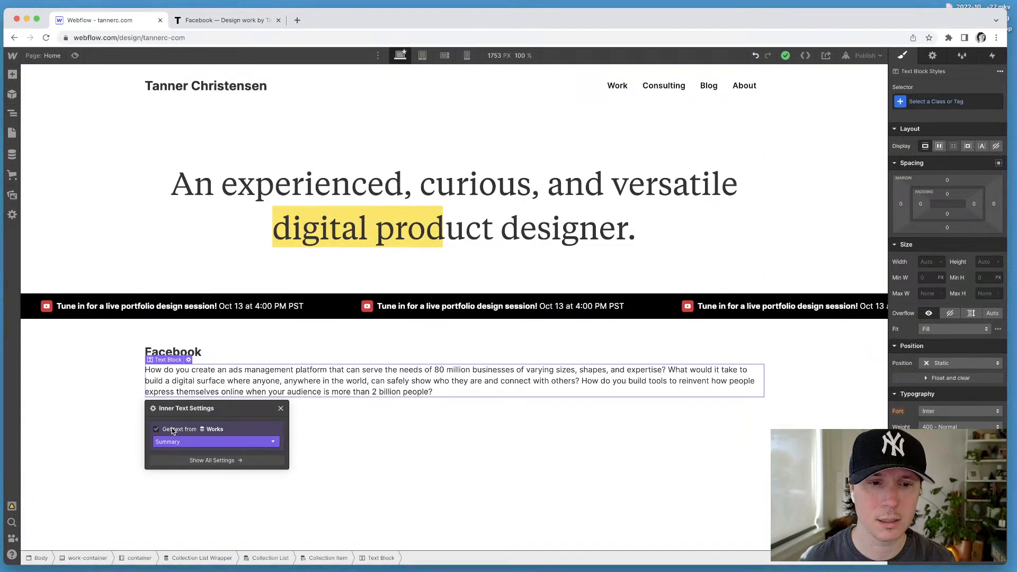
pyautogui.click(345, 431)
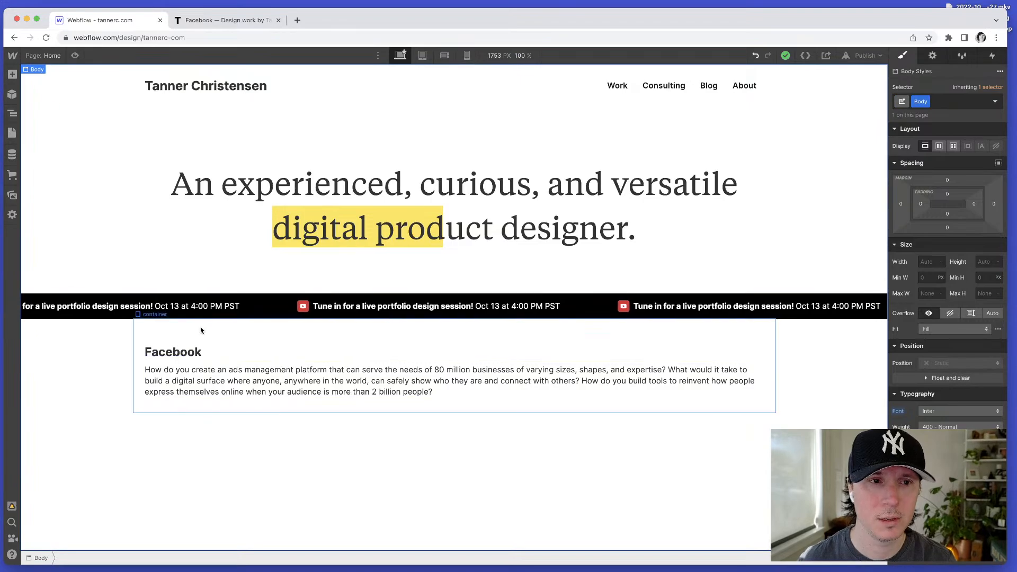
pyautogui.doubleClick(201, 381)
pyautogui.click(75, 399)
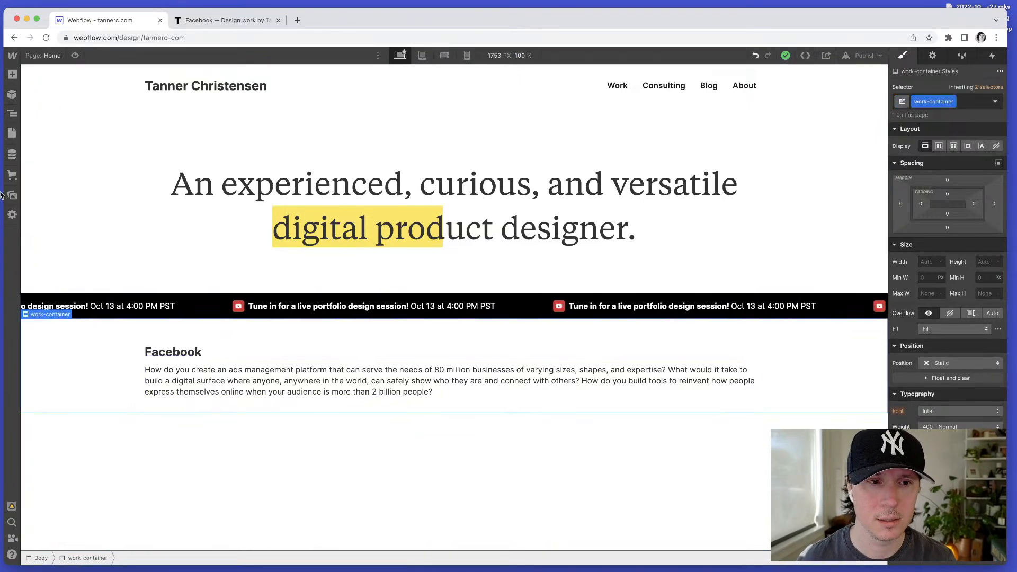
# Step: Replace the Facebook item's Summary in the Works collection with the copied text starting "Created products and experiences", save it, and return to the page canvas
pyautogui.click(11, 154)
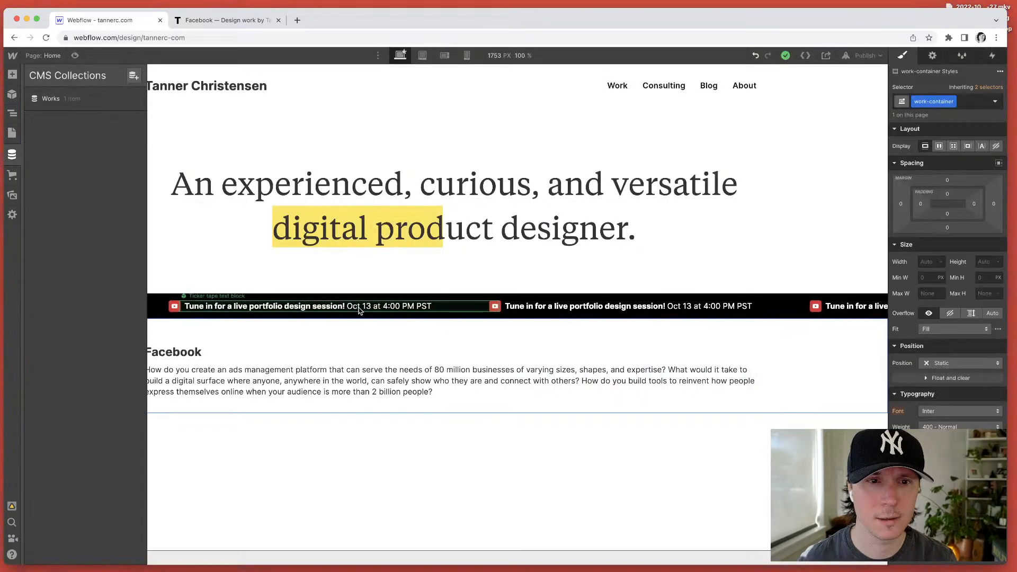
pyautogui.click(51, 100)
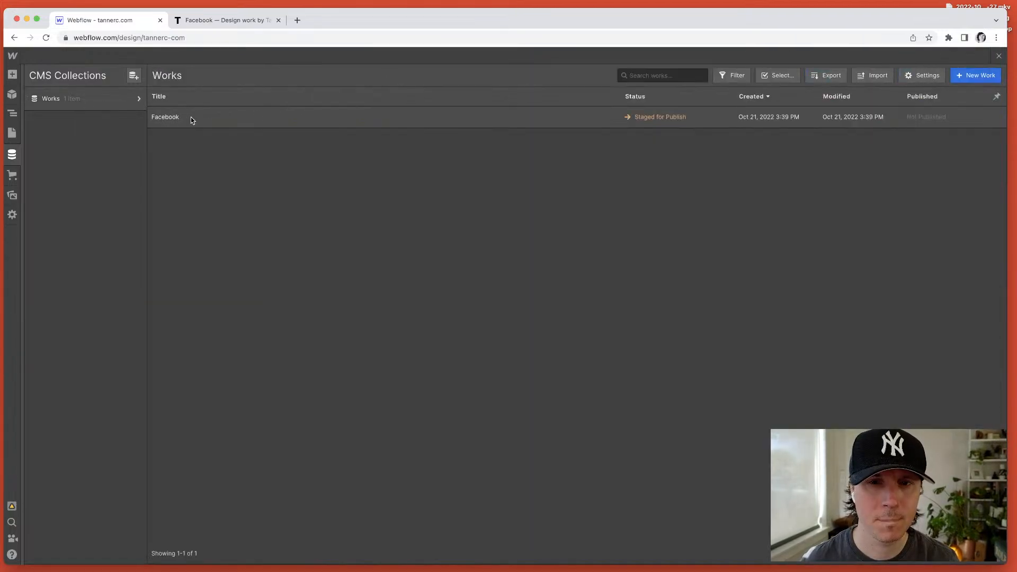
pyautogui.click(167, 121)
pyautogui.click(318, 244)
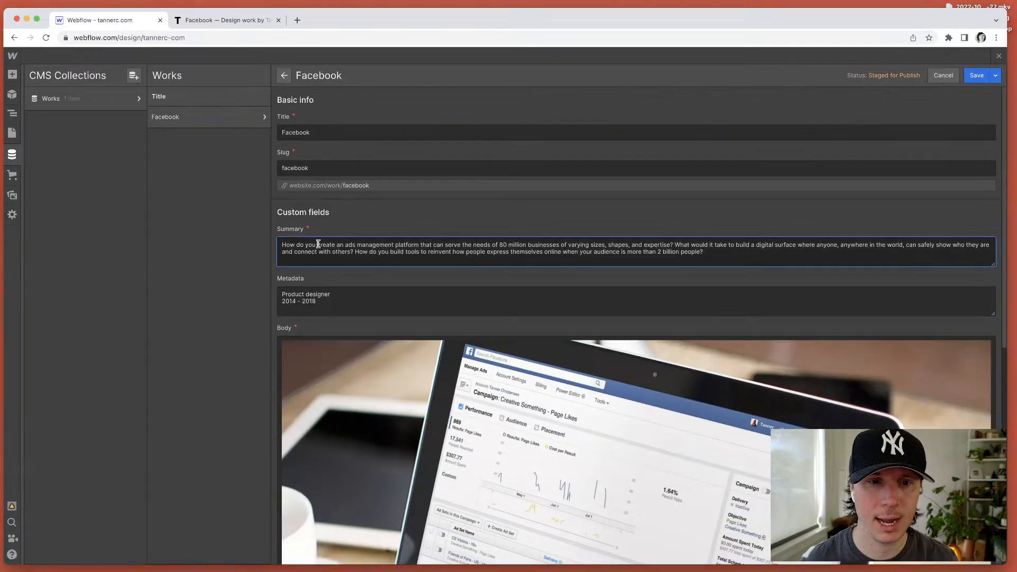
pyautogui.hotkey('ctrl', 'a')
pyautogui.write('Created products and experiences, from designing a new Ads Manager platform for 2.5 million advertisers, to shipping new and creative ways for users to express themselves. Check out the work →')
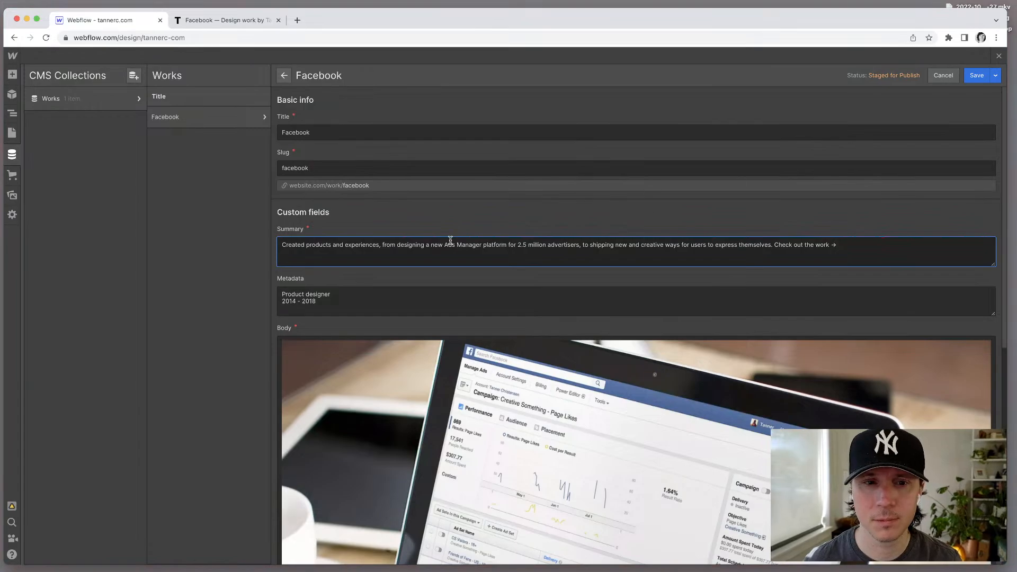
pyautogui.click(973, 78)
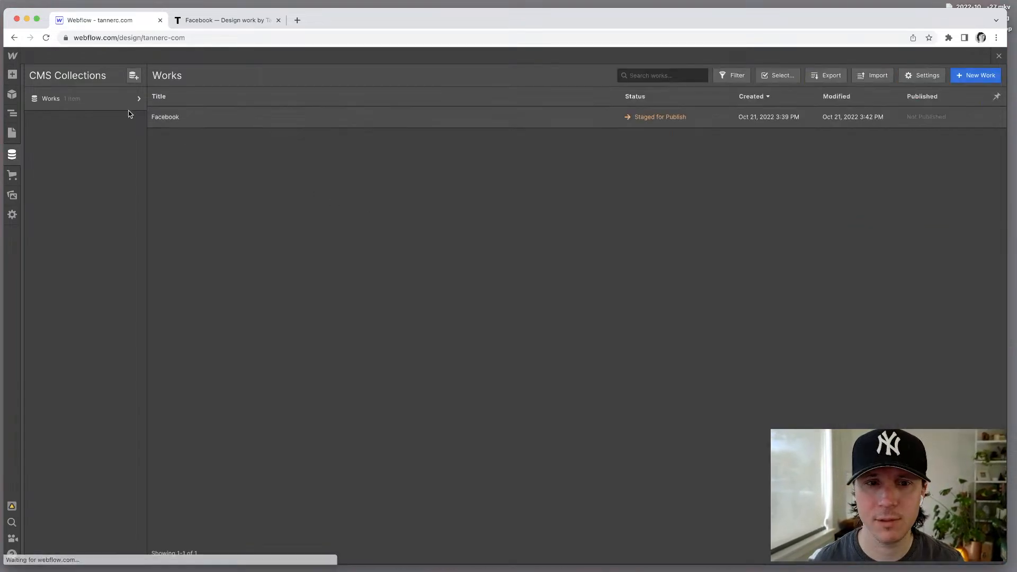
pyautogui.click(12, 113)
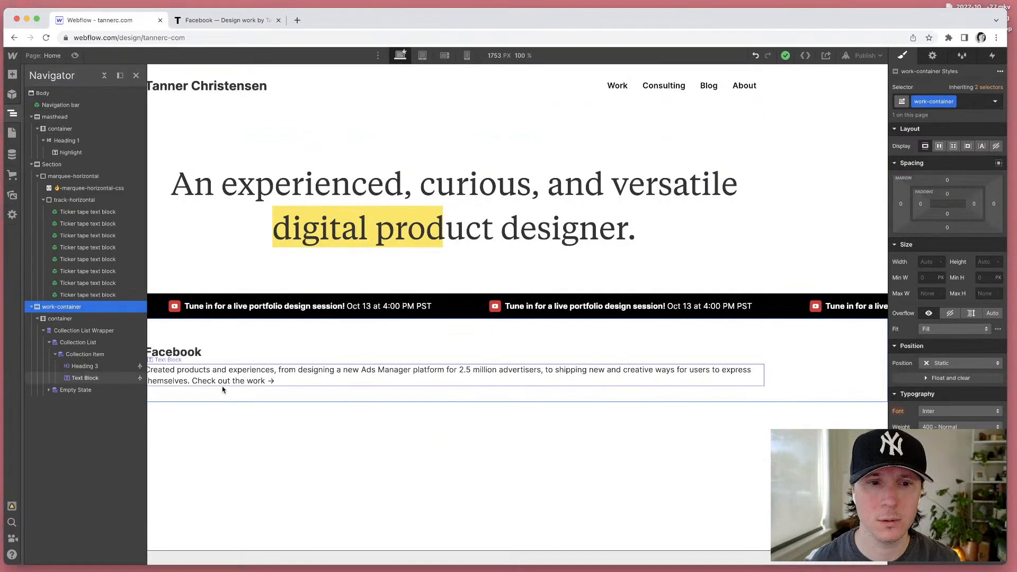
pyautogui.hscroll(5, 390, 438)
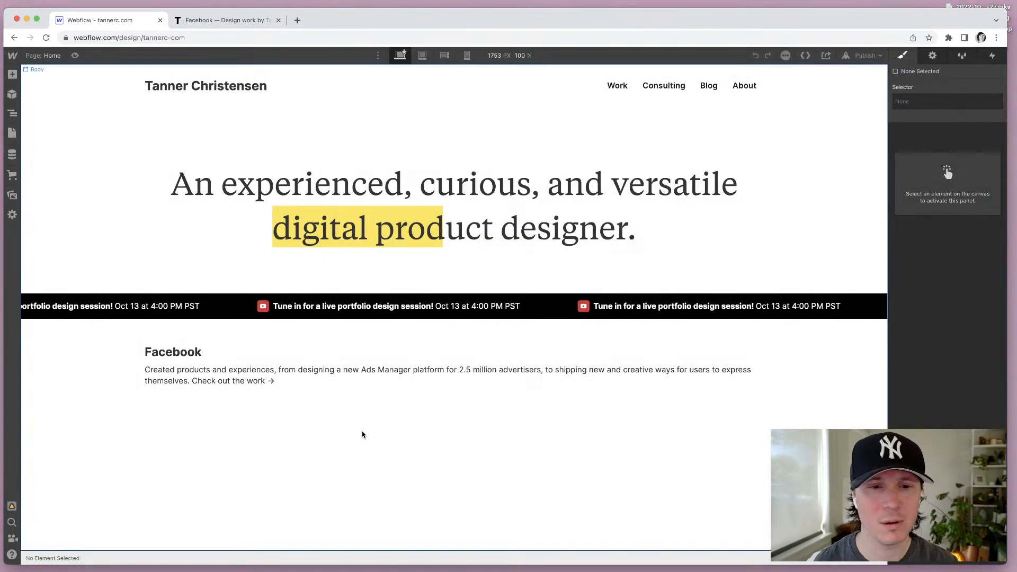
# Step: Duplicate the summary Text Block within the collection item
pyautogui.click(361, 433)
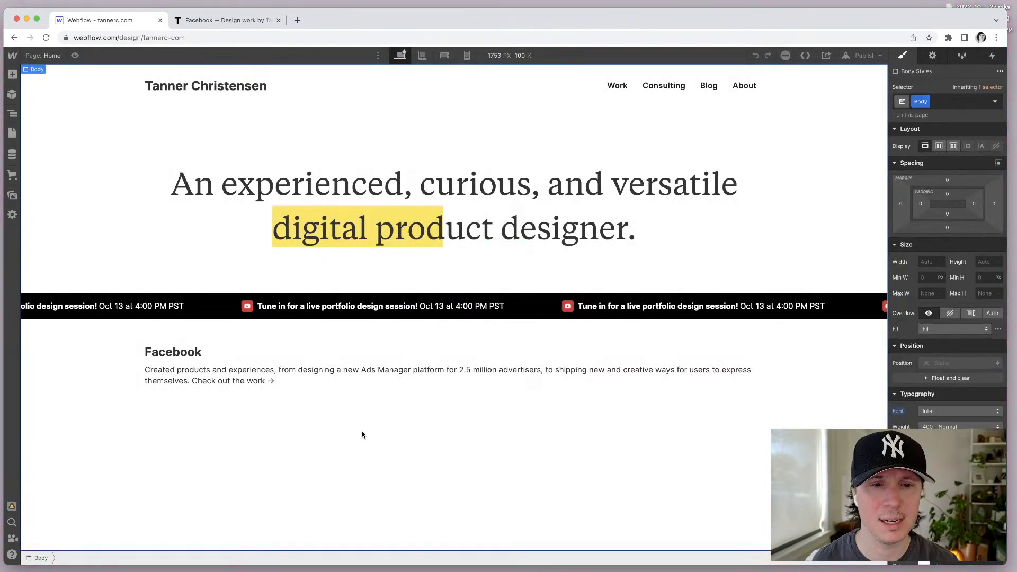
pyautogui.click(216, 371)
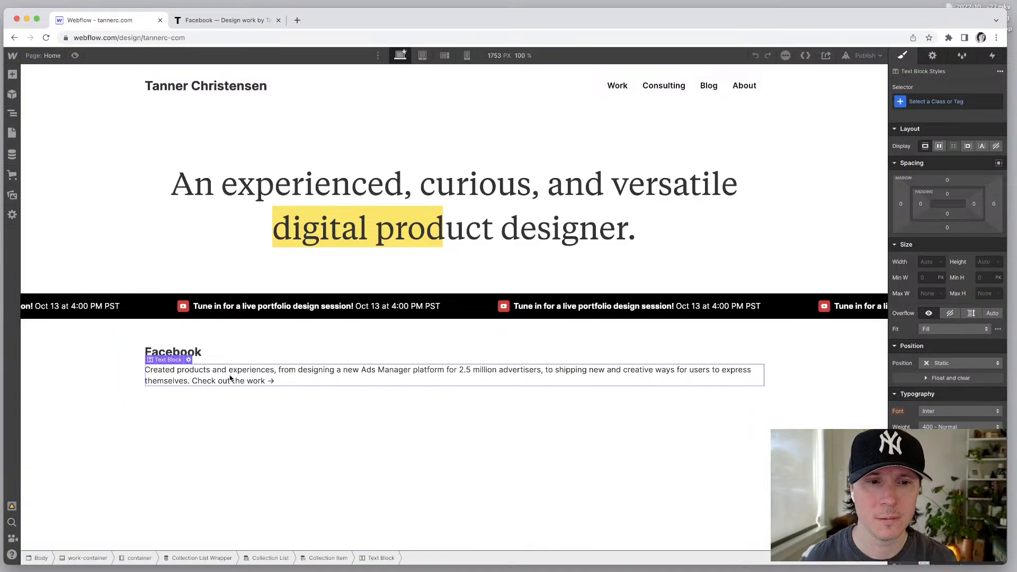
pyautogui.press('z')
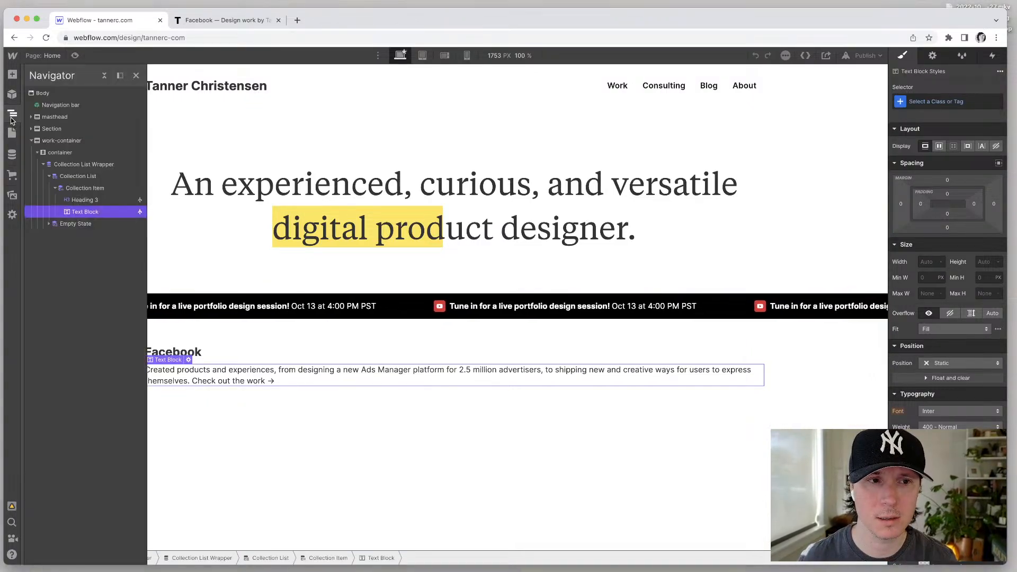
pyautogui.press('super+d')
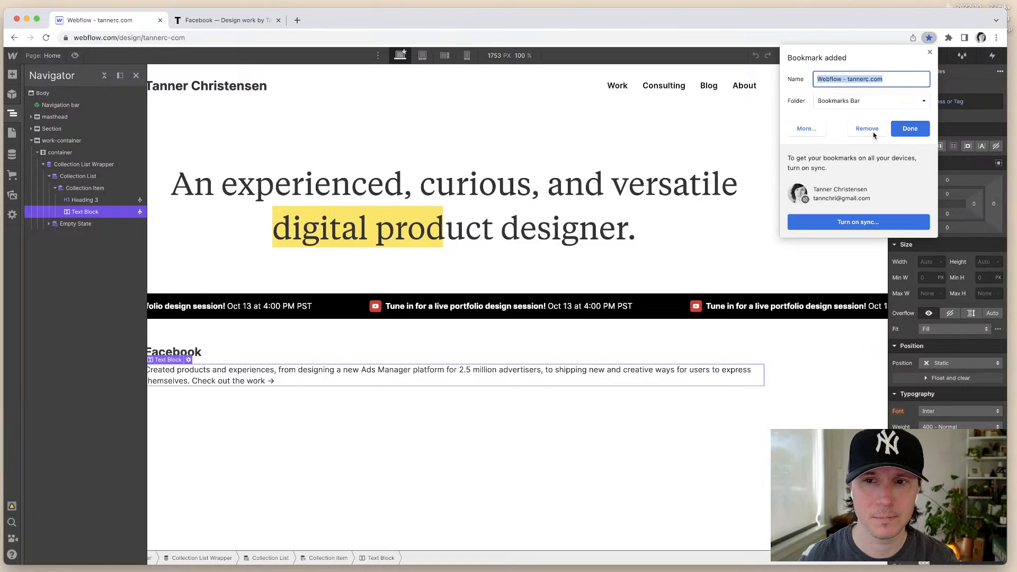
pyautogui.press('Escape')
pyautogui.press('super+d')
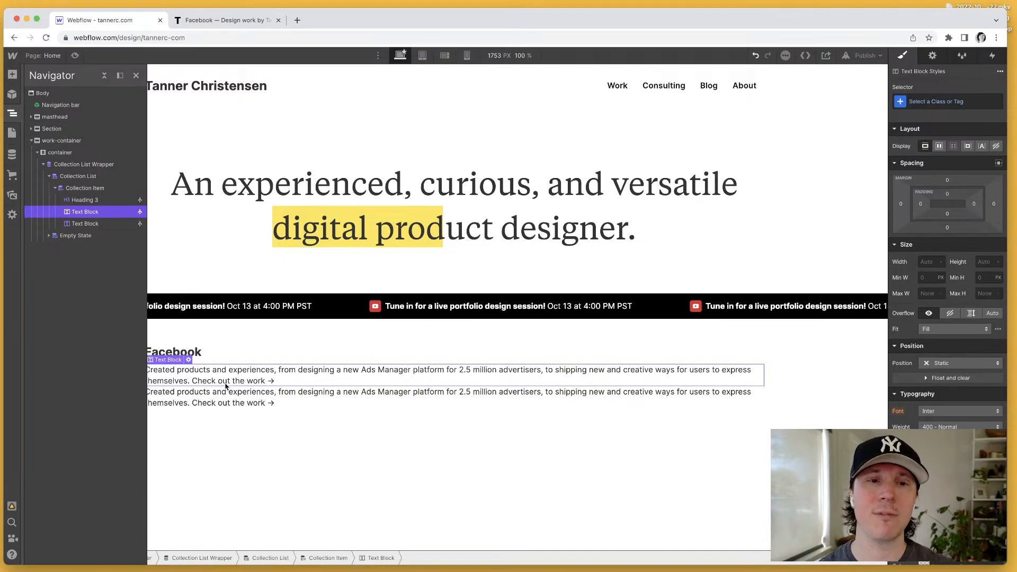
pyautogui.press('z')
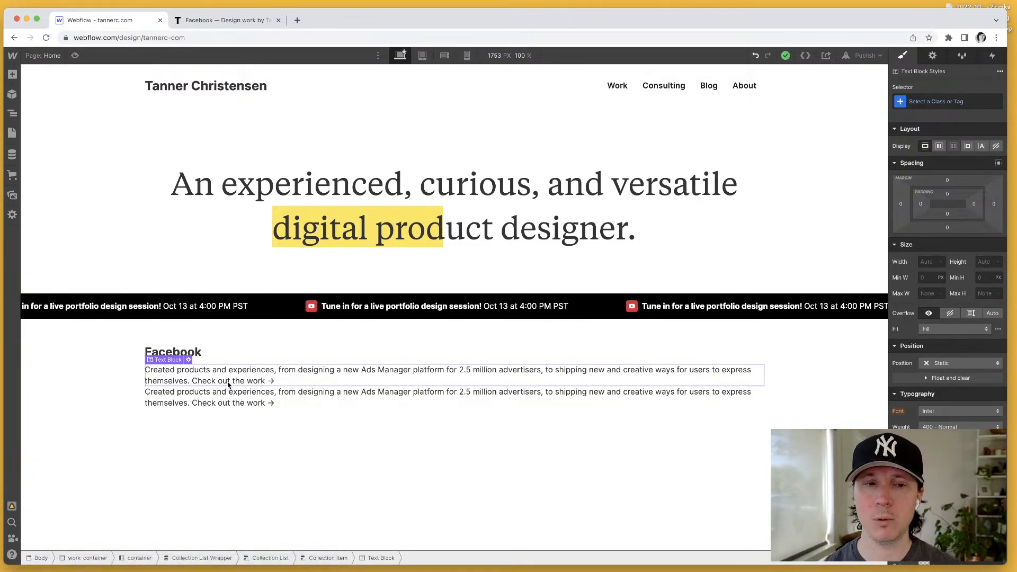
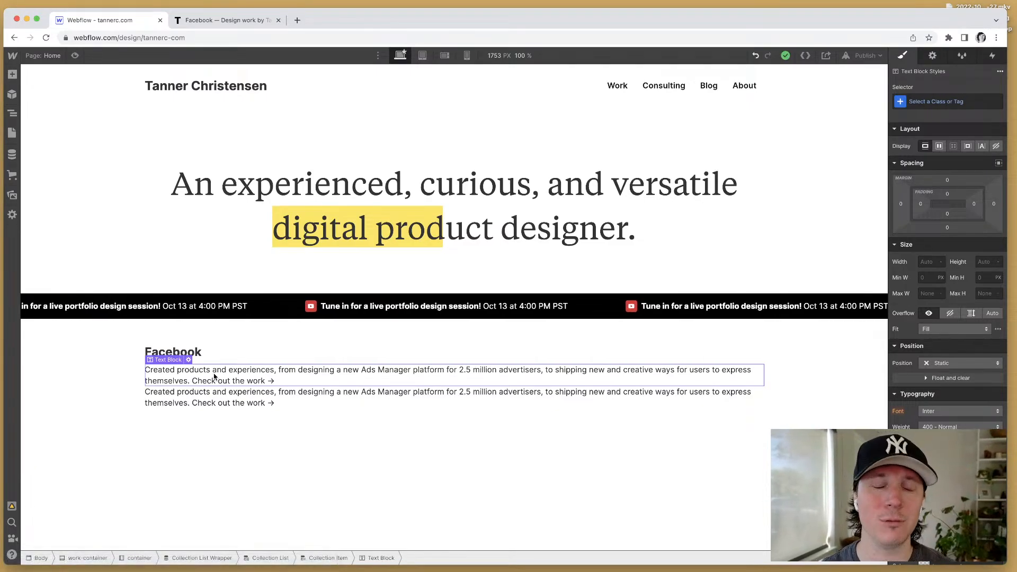
# Step: Bind the upper of the two identical Text Blocks to the Metadata field of the Works collection
pyautogui.click(190, 360)
pyautogui.click(170, 429)
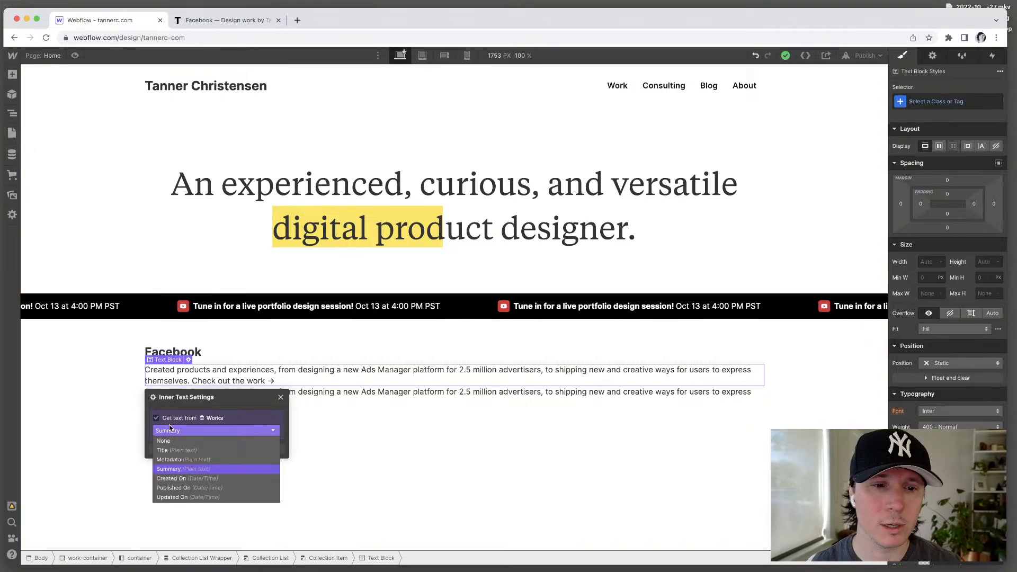
pyautogui.click(169, 460)
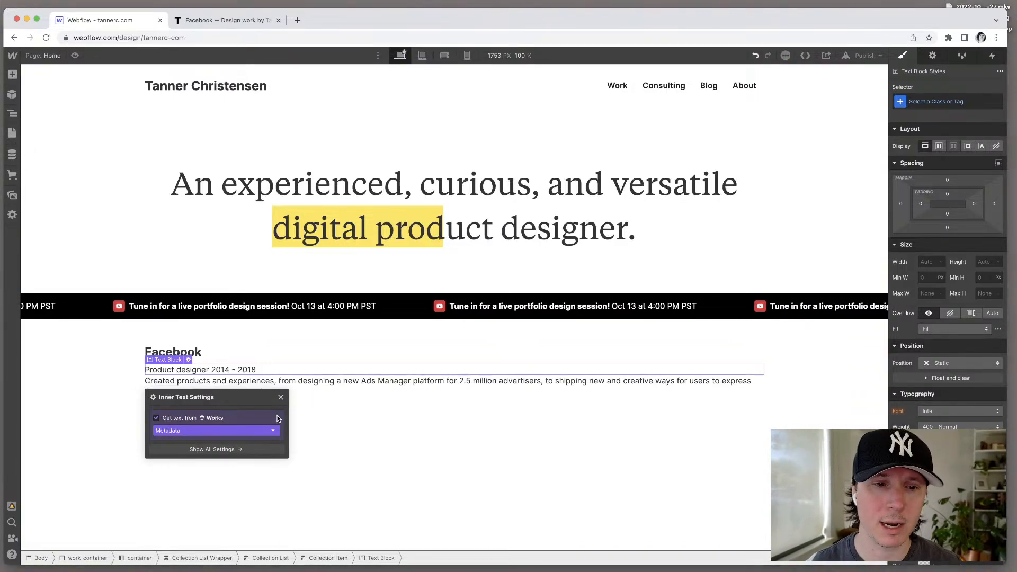
pyautogui.click(281, 398)
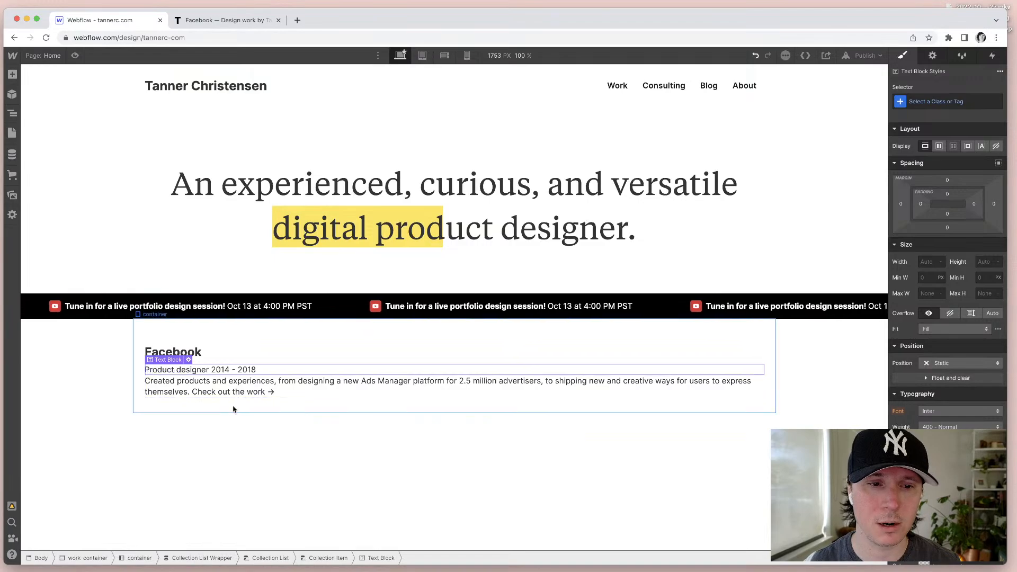
# Step: Insert a Div Block between the Facebook heading and the metadata text, with its display set to horizontal Flex
pyautogui.click(233, 410)
pyautogui.press('super+e')
pyautogui.write('div')
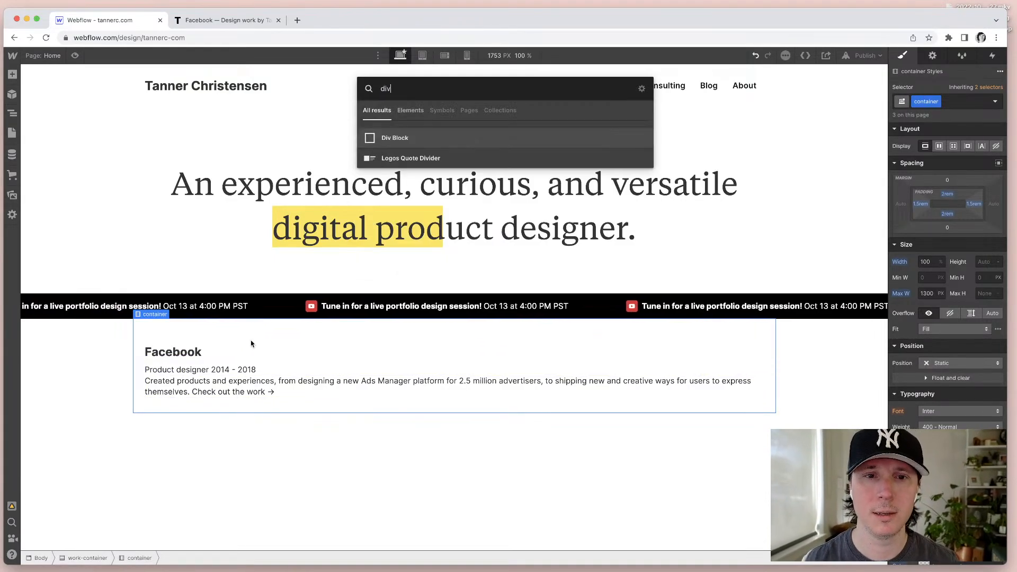
pyautogui.moveTo(400, 143); pyautogui.dragTo(178, 361)
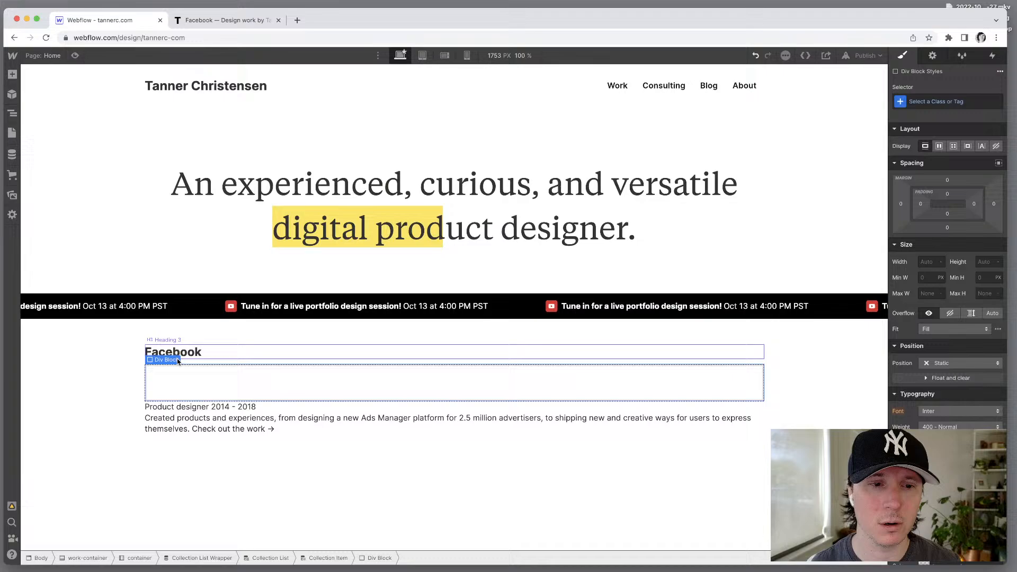
pyautogui.click(940, 145)
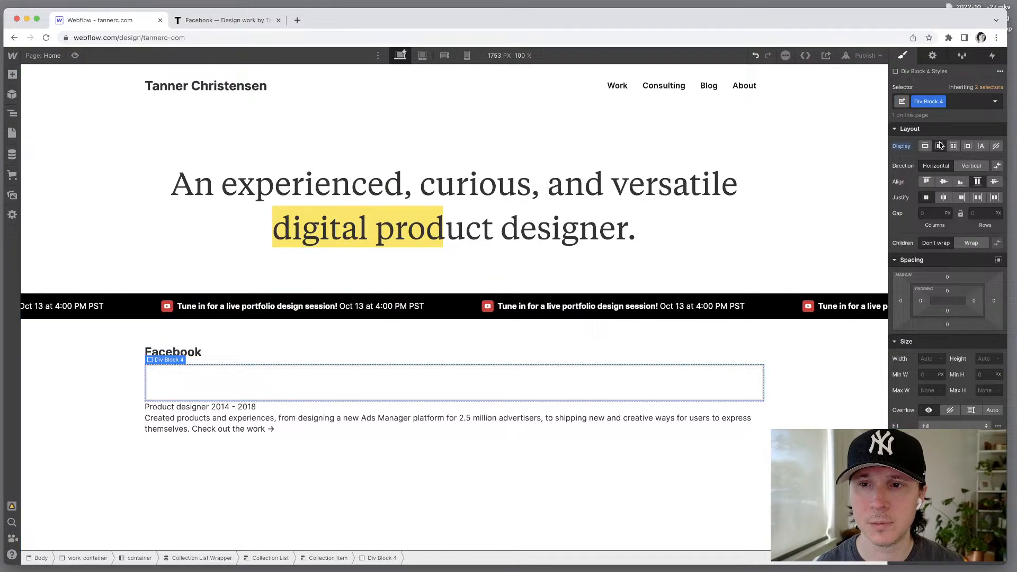
# Step: Try placing the metadata and summary Text Blocks side by side inside the flex Div Block
pyautogui.moveTo(175, 413); pyautogui.dragTo(261, 370)
pyautogui.click(185, 420)
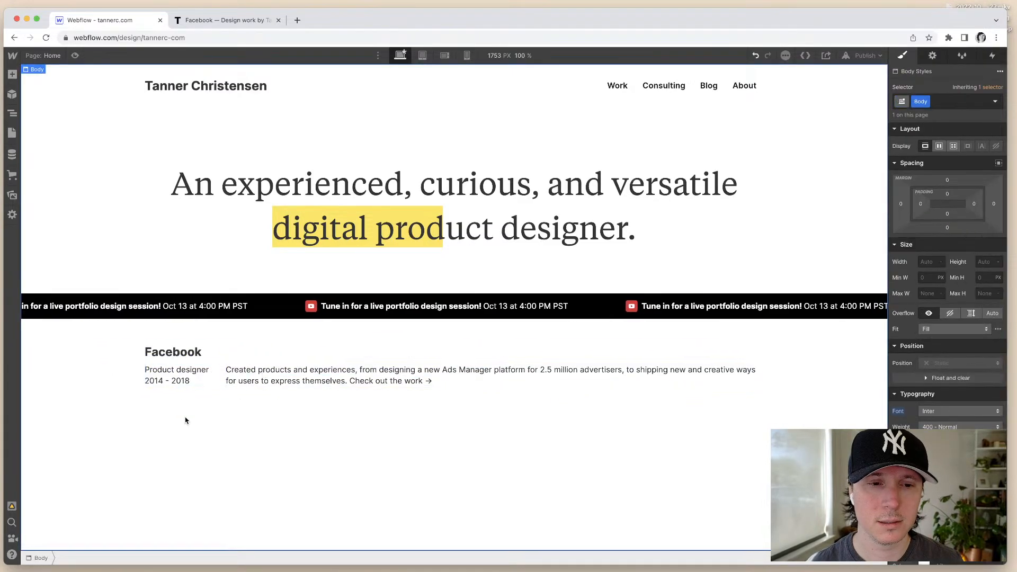
pyautogui.press('super+z')
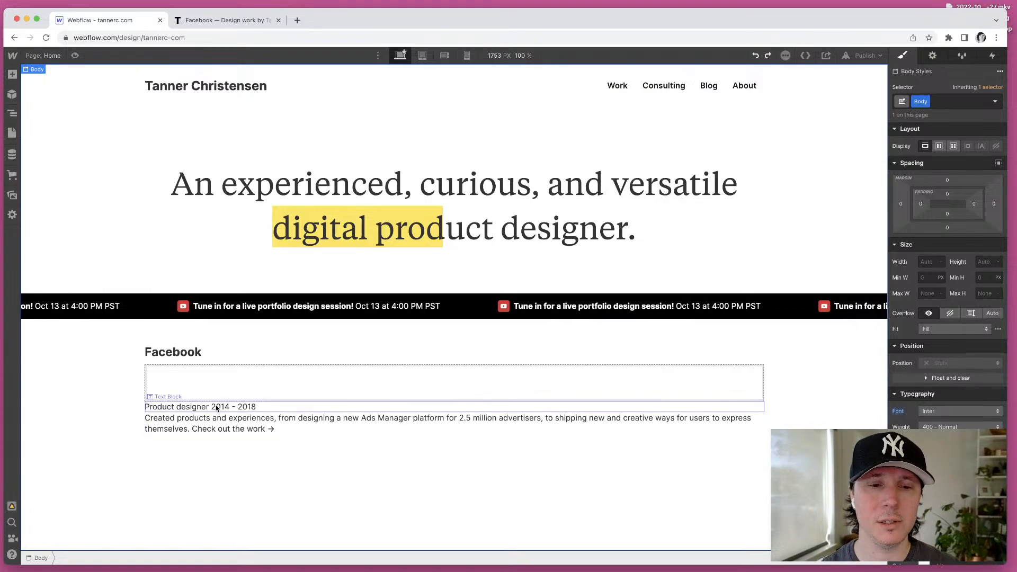
# Step: Delete the metadata Text Block and the empty Div Block from the collection item
pyautogui.click(217, 409)
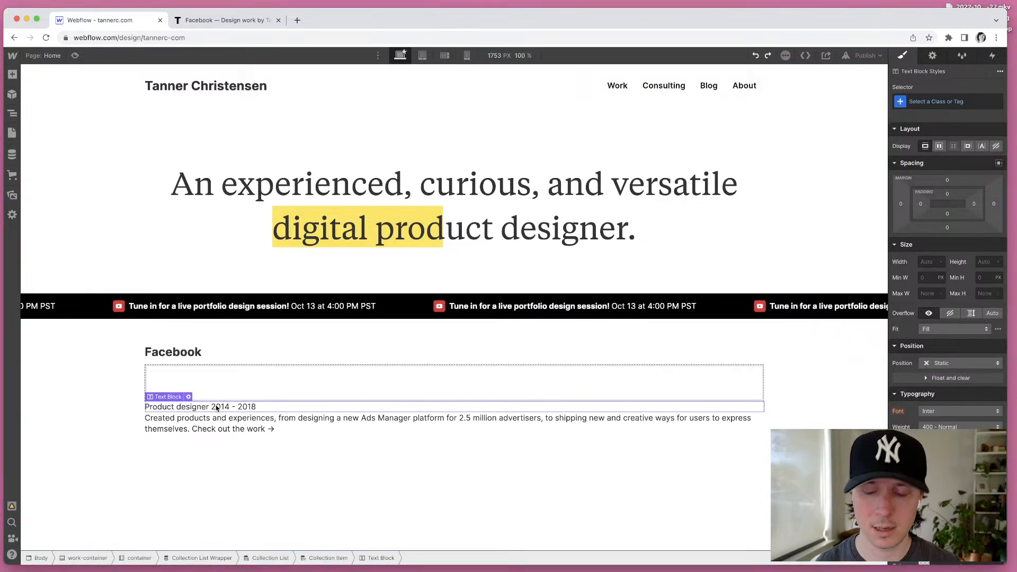
pyautogui.press('Delete')
pyautogui.click(220, 390)
pyautogui.press('Delete')
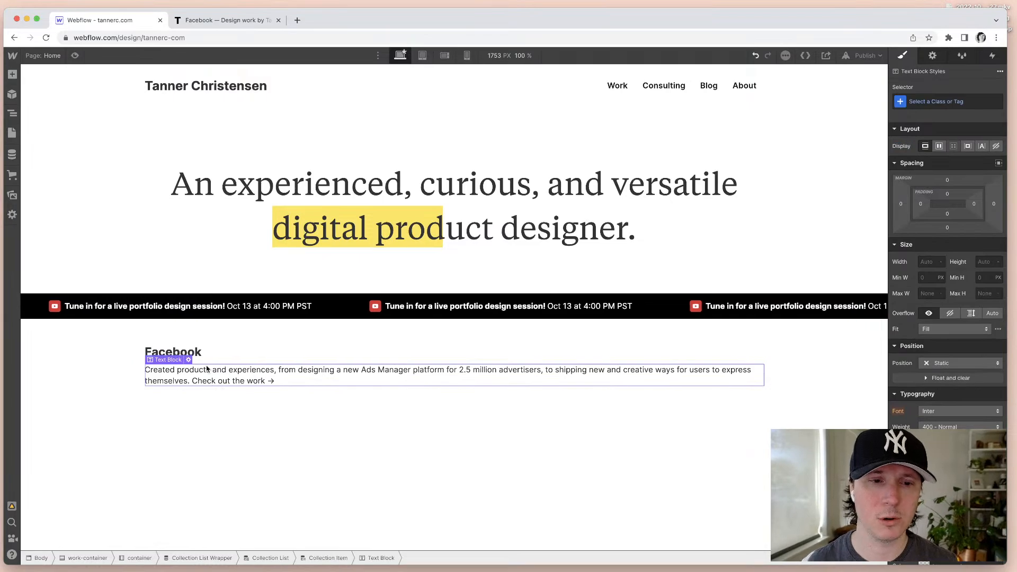
# Step: Move the Facebook work's Metadata text to the start of its Summary, joined on one line as "Product designer, 2014 - 2018"
pyautogui.click(229, 410)
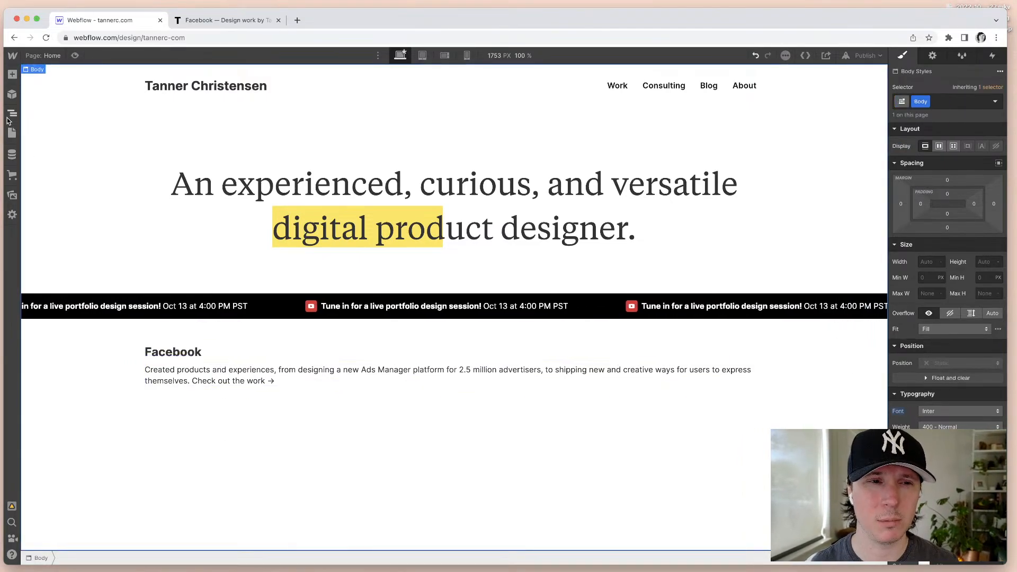
pyautogui.click(11, 154)
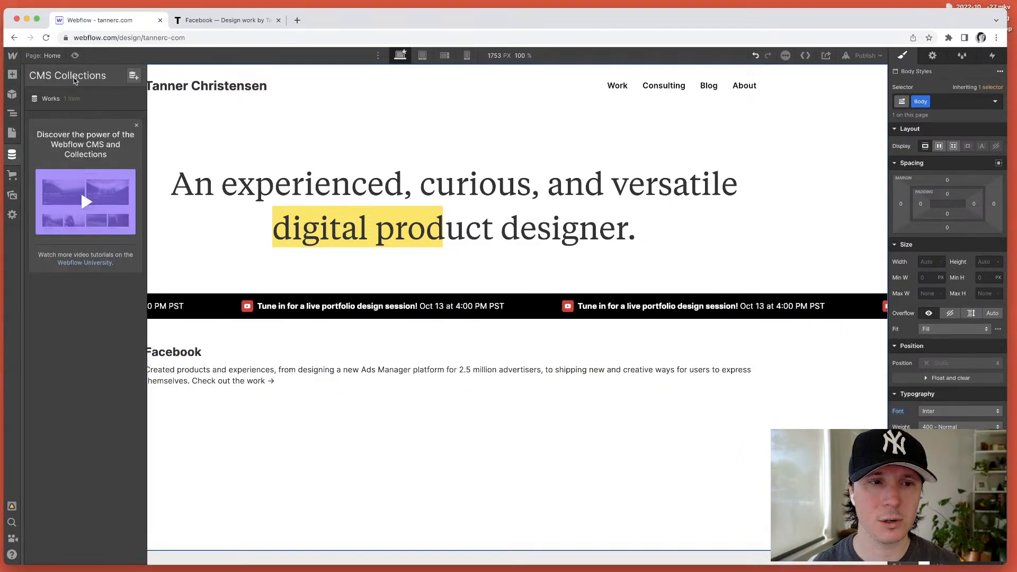
pyautogui.click(69, 98)
pyautogui.click(166, 117)
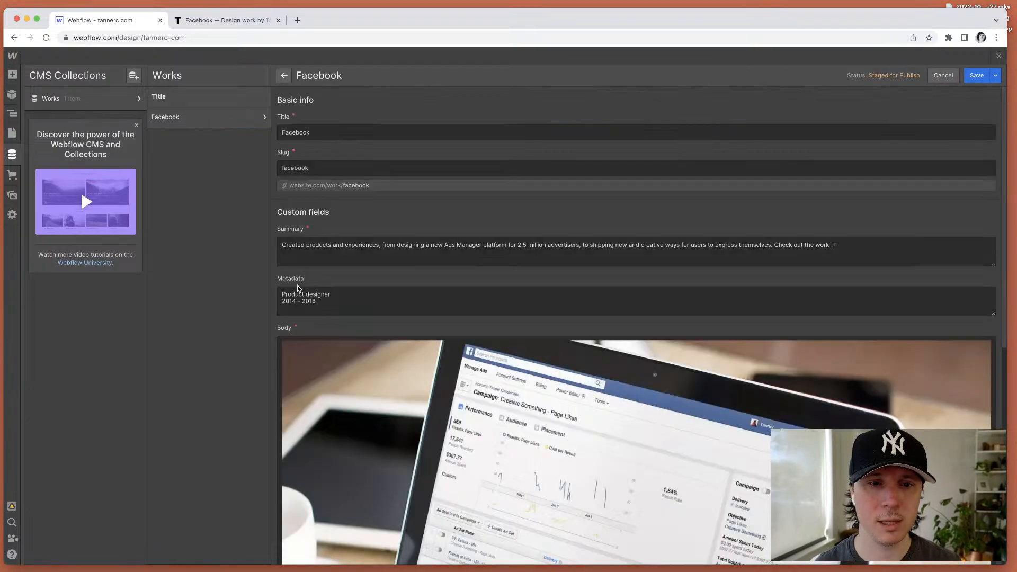
pyautogui.press('super+a')
pyautogui.click(340, 297)
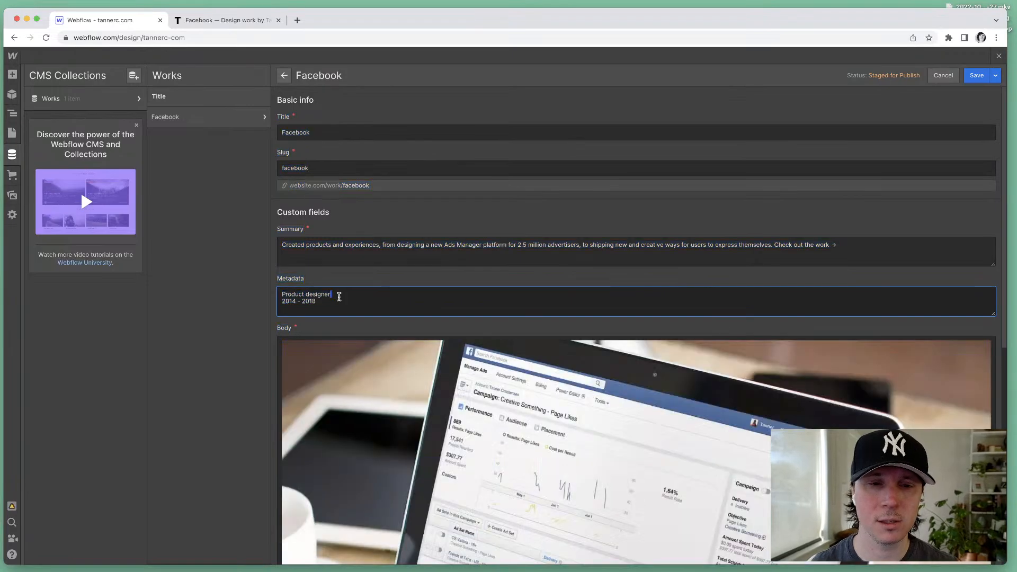
pyautogui.click(299, 245)
pyautogui.write('Product designer 2014 - 2018')
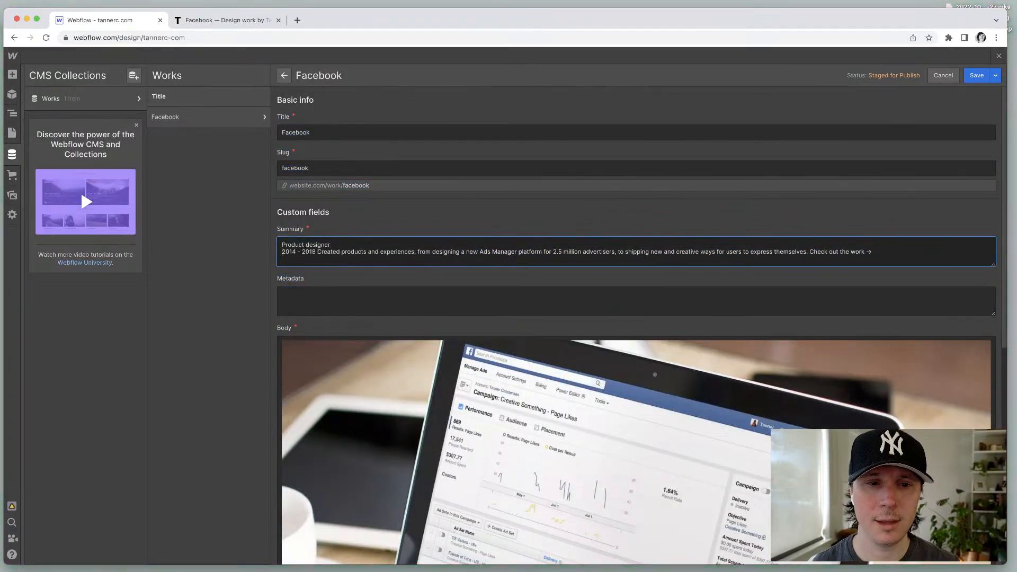
pyautogui.press('BackSpace')
pyautogui.write(',')
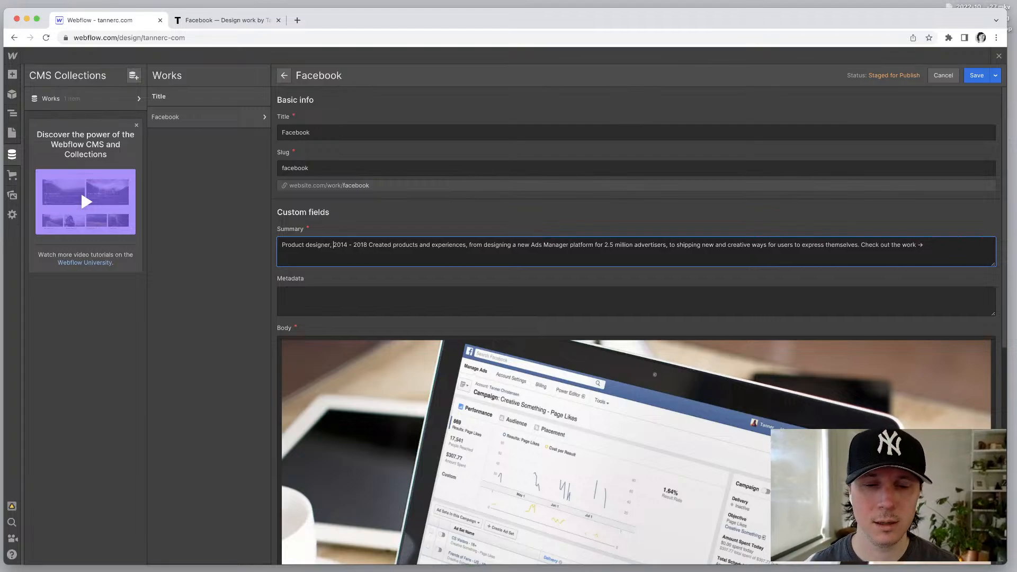
# Step: Check the Facebook blurb in the Figma mockup, add a period after 2018 in the Summary, and return to the home page
pyautogui.press('super+Tab')
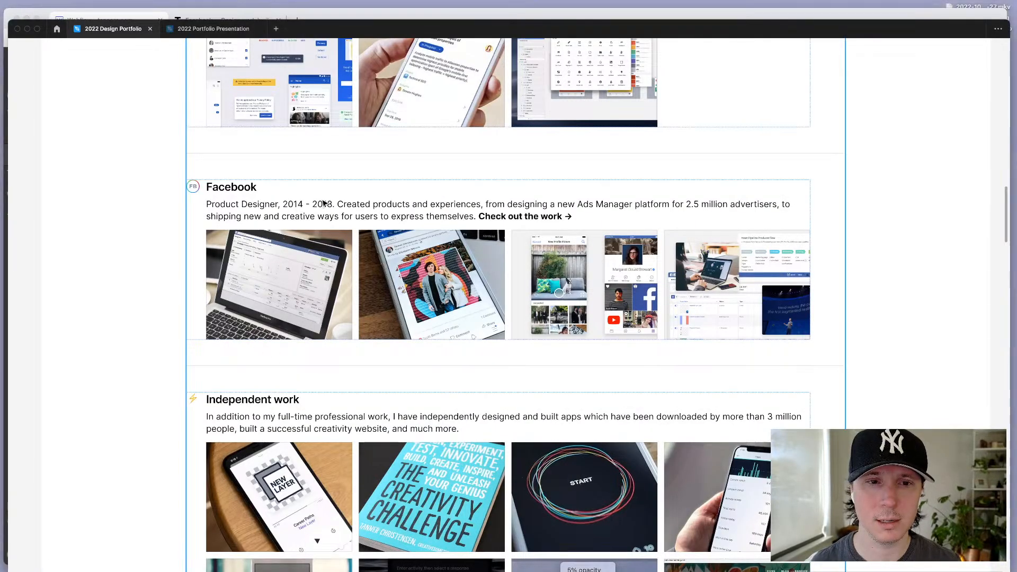
pyautogui.press('super+Tab')
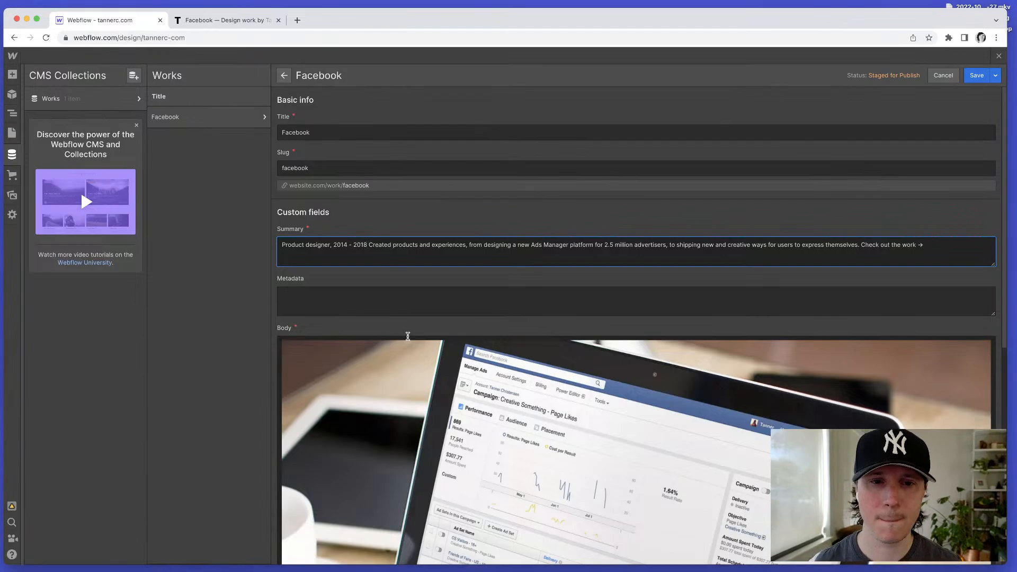
pyautogui.write('.')
pyautogui.click(253, 280)
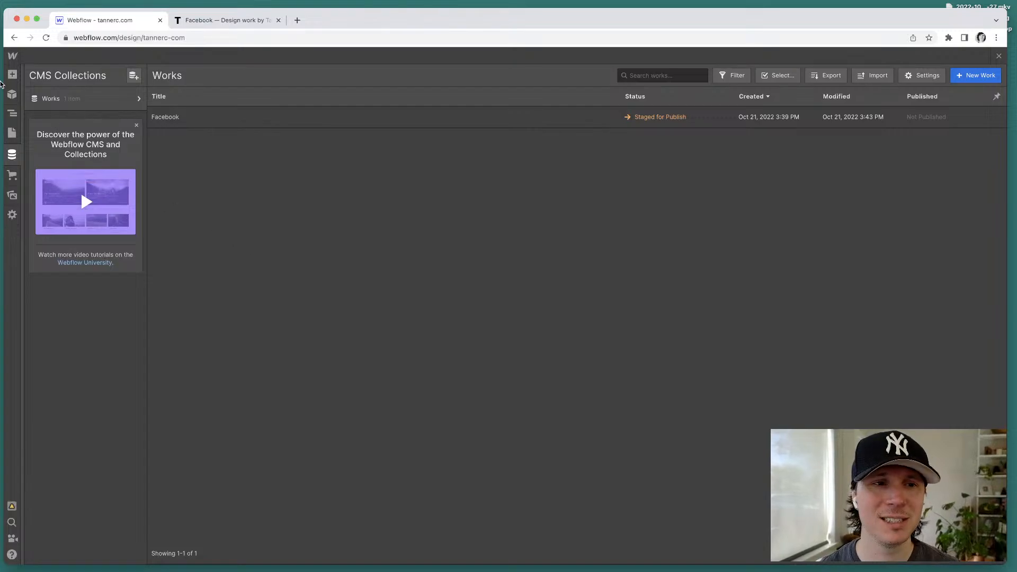
pyautogui.click(14, 115)
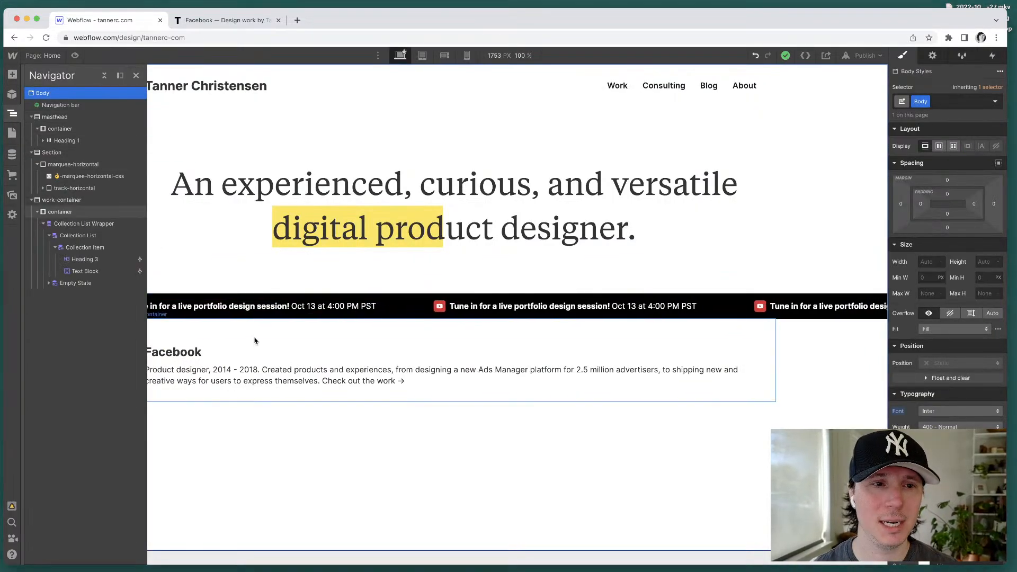
pyautogui.click(204, 445)
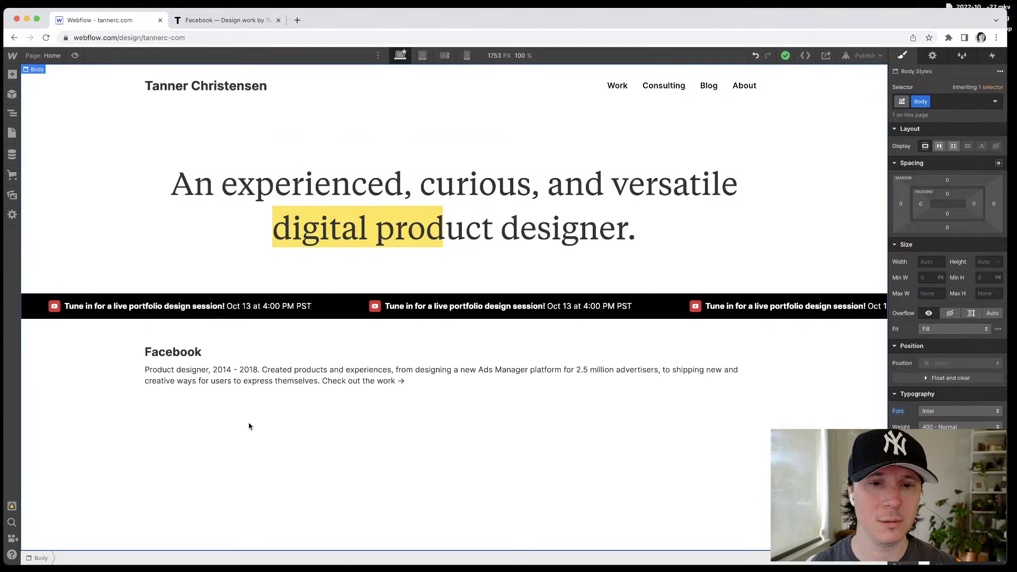
# Step: Compare the home page's Facebook item with the Facebook section and its image row in the Figma mockup
pyautogui.click(195, 366)
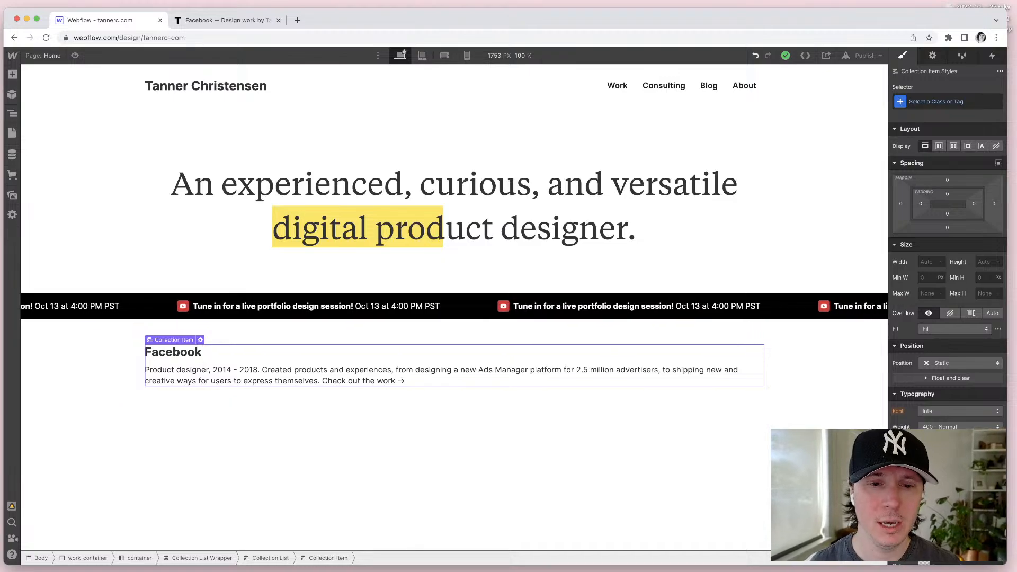
pyautogui.press('super+Tab')
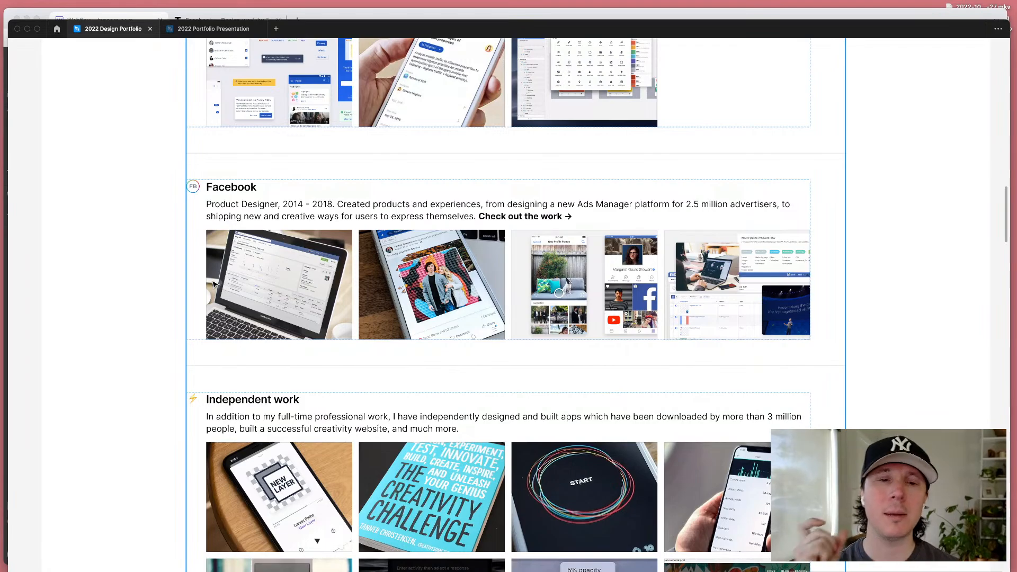
pyautogui.click(256, 292)
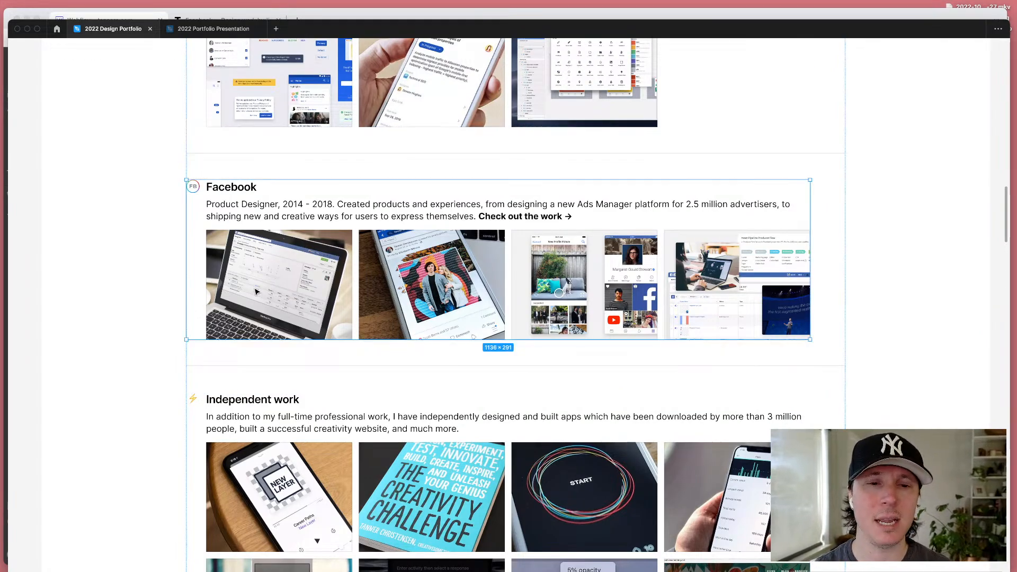
pyautogui.press('super+Tab')
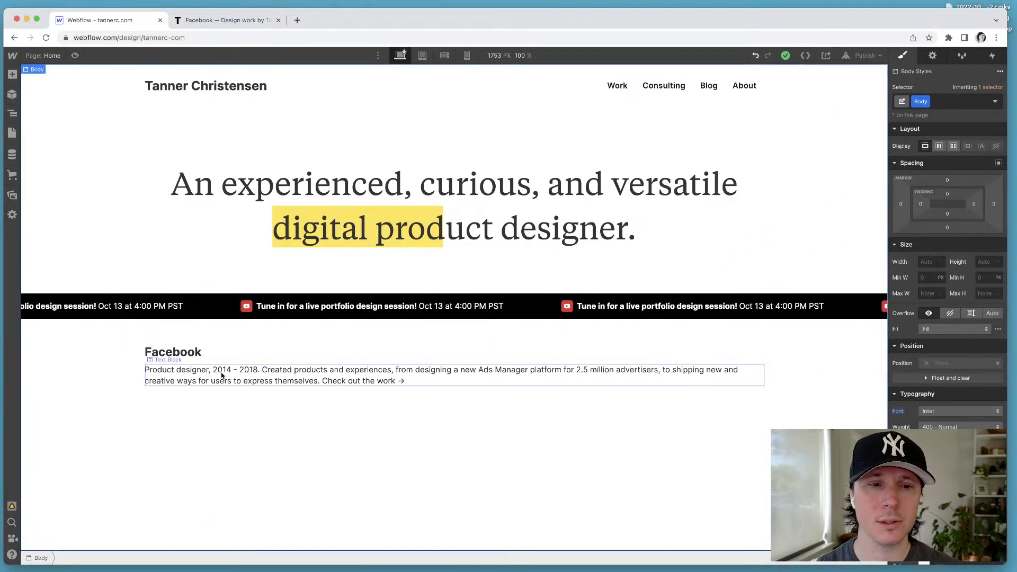
pyautogui.click(187, 374)
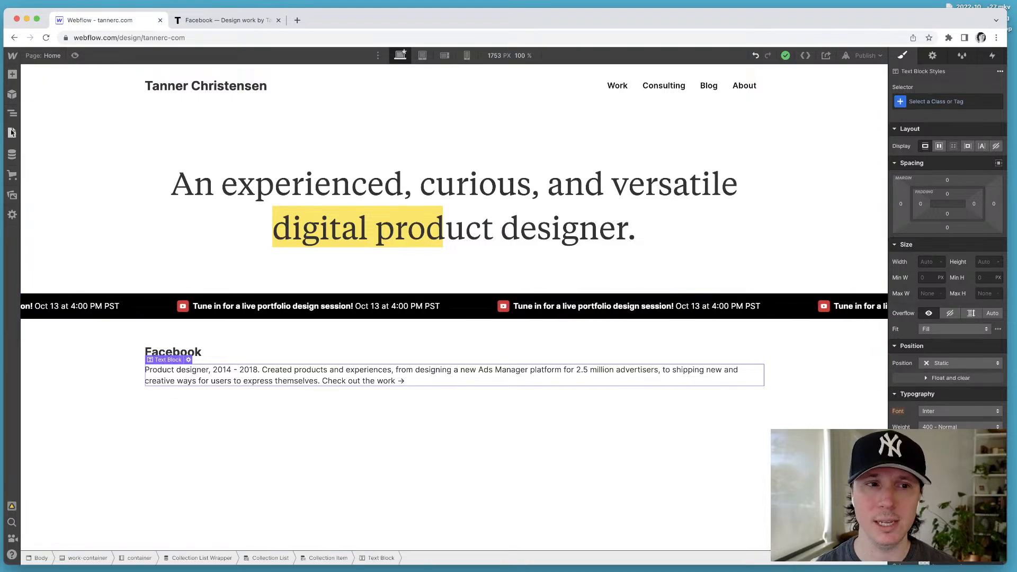
# Step: Delete the Metadata field in the settings of the Works collection
pyautogui.click(11, 155)
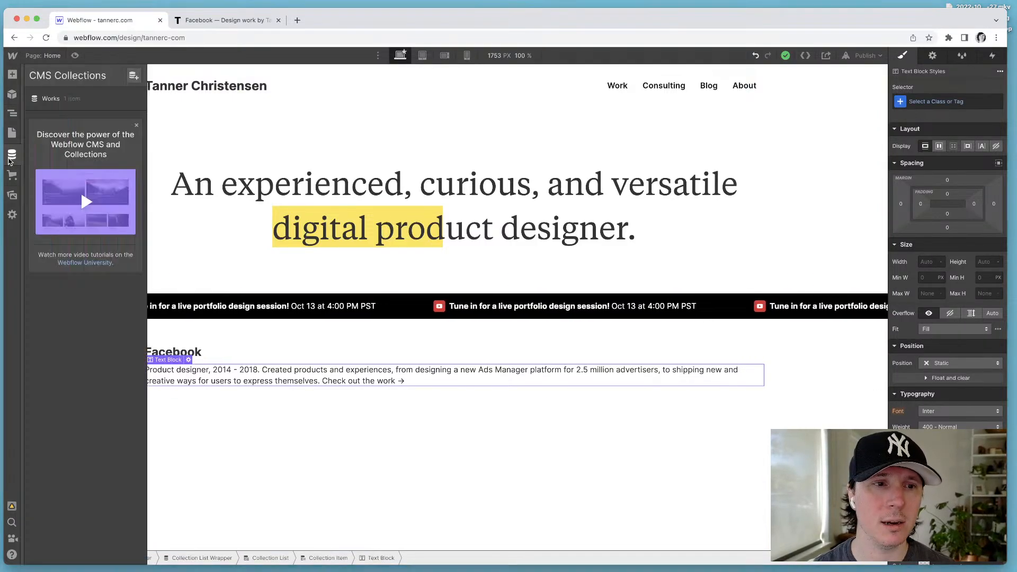
pyautogui.click(111, 100)
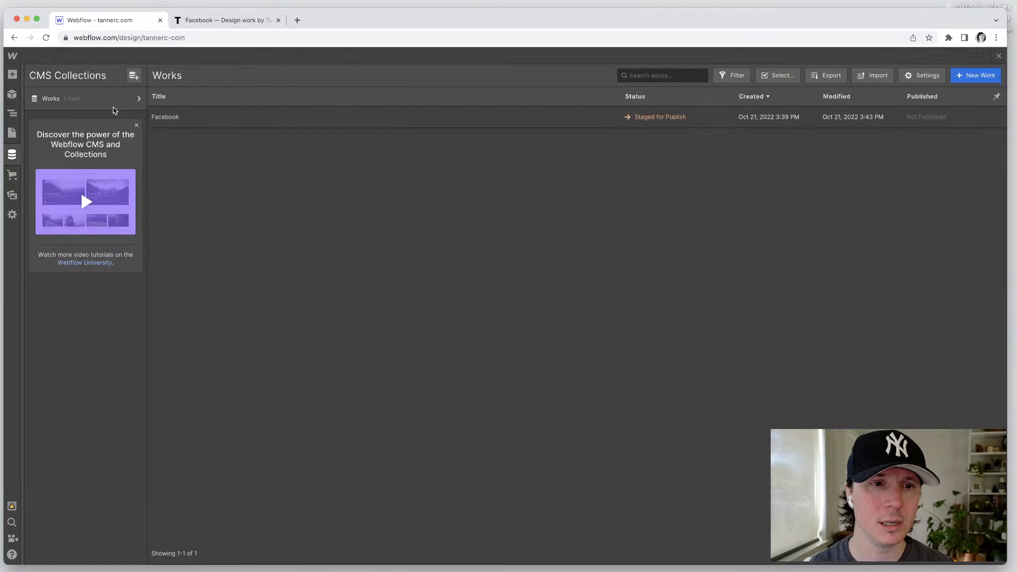
pyautogui.click(277, 120)
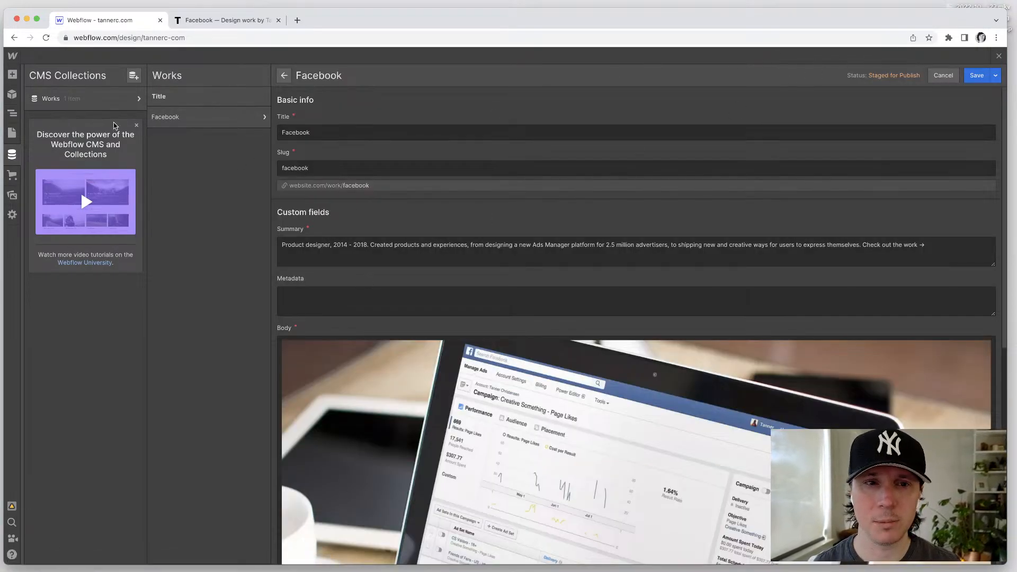
pyautogui.click(944, 75)
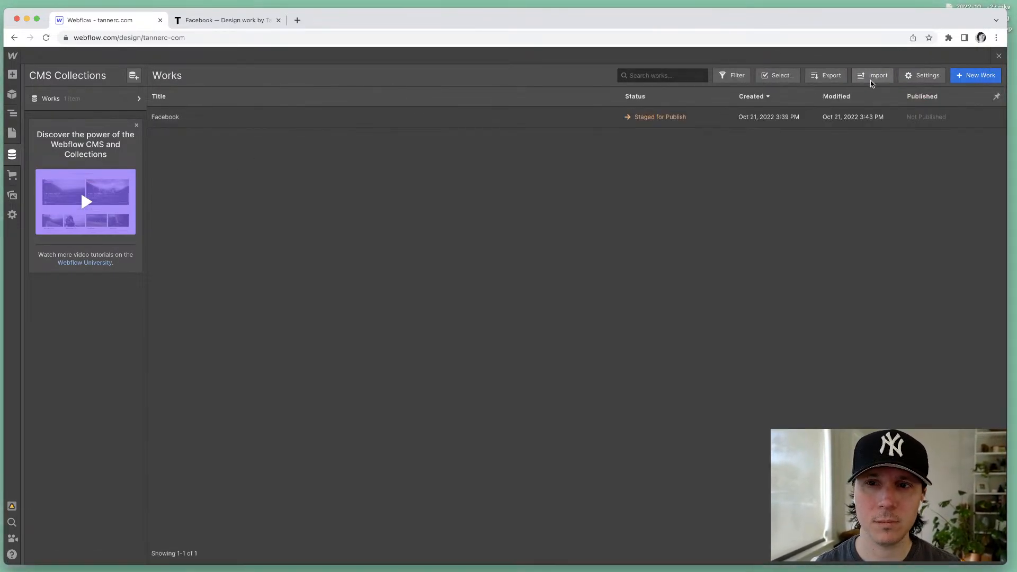
pyautogui.click(922, 75)
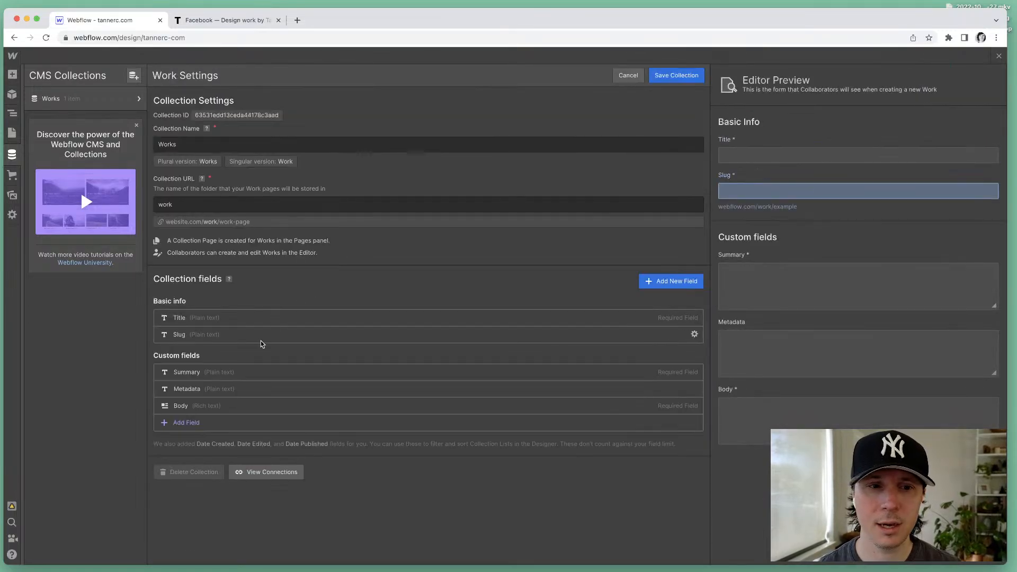
pyautogui.click(694, 390)
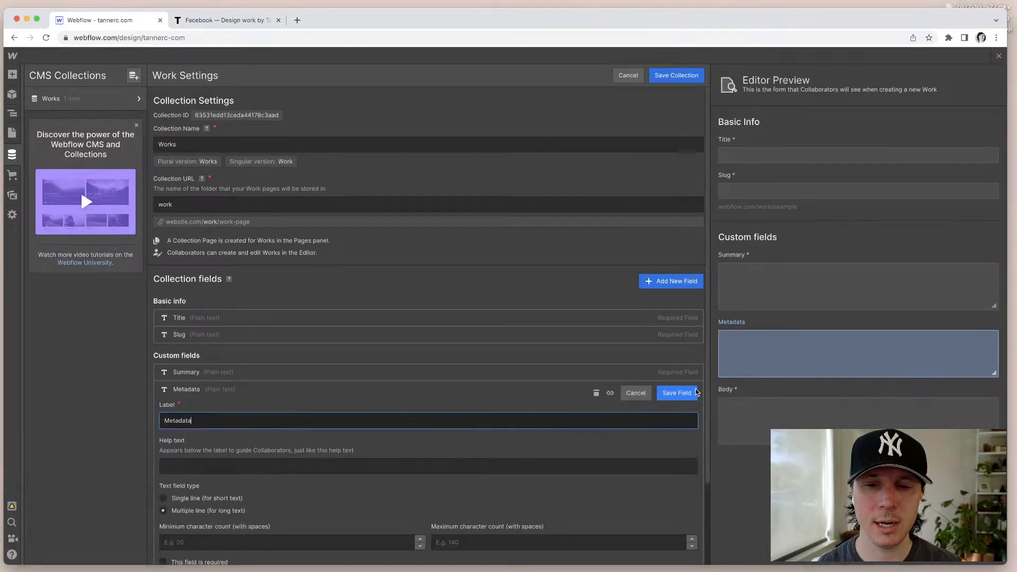
pyautogui.click(595, 394)
pyautogui.click(601, 336)
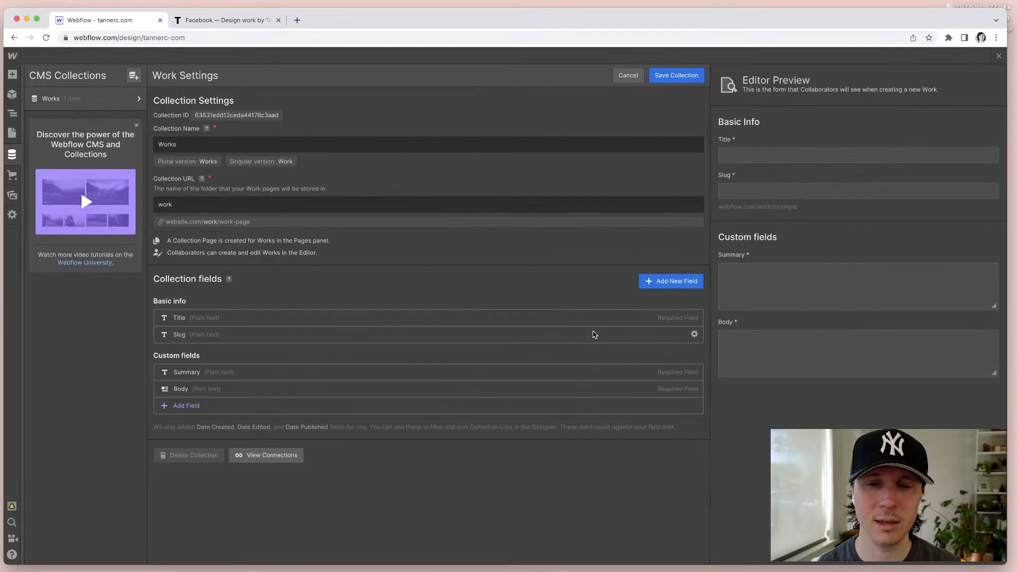
# Step: Add a multi-image field labelled Thumbnails to the Works collection and save the collection changes
pyautogui.click(172, 406)
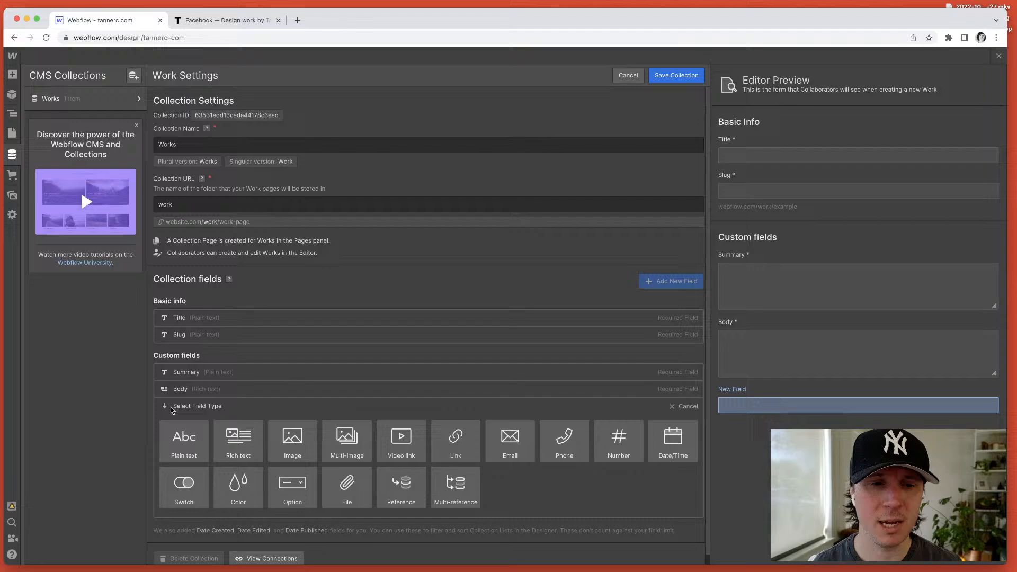
pyautogui.click(347, 439)
pyautogui.write('Thumbnails')
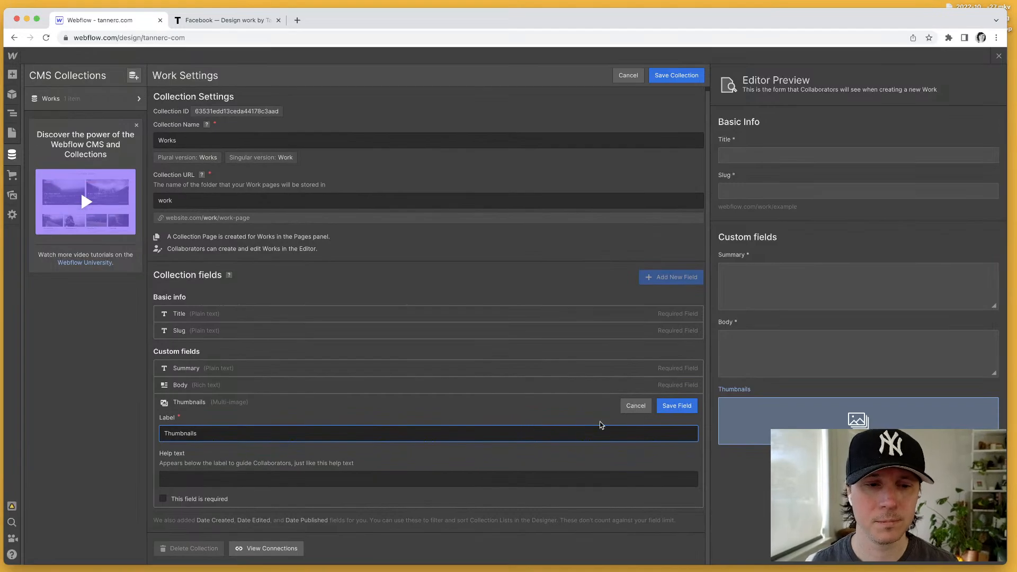
pyautogui.click(678, 406)
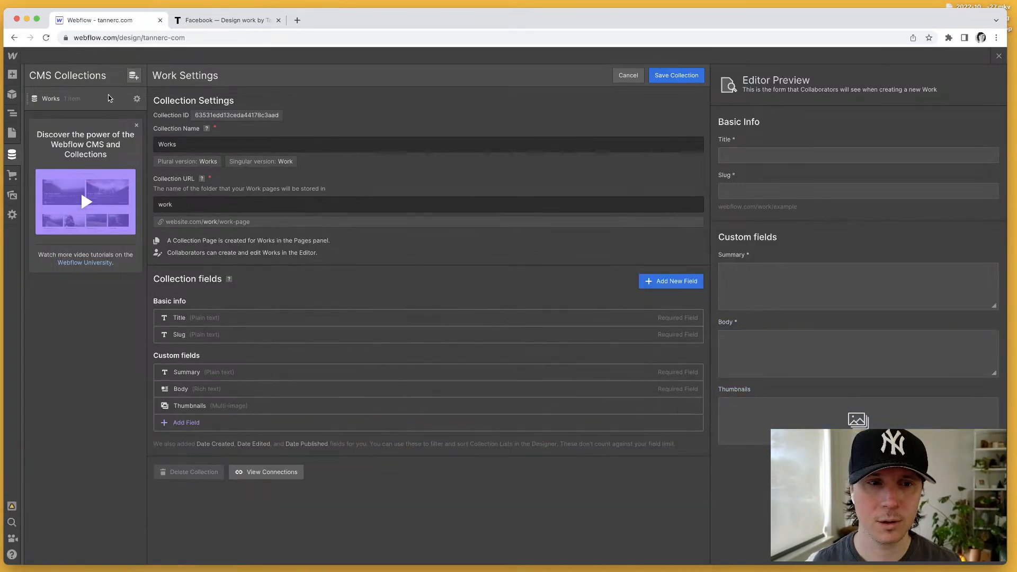
pyautogui.click(68, 101)
pyautogui.click(589, 340)
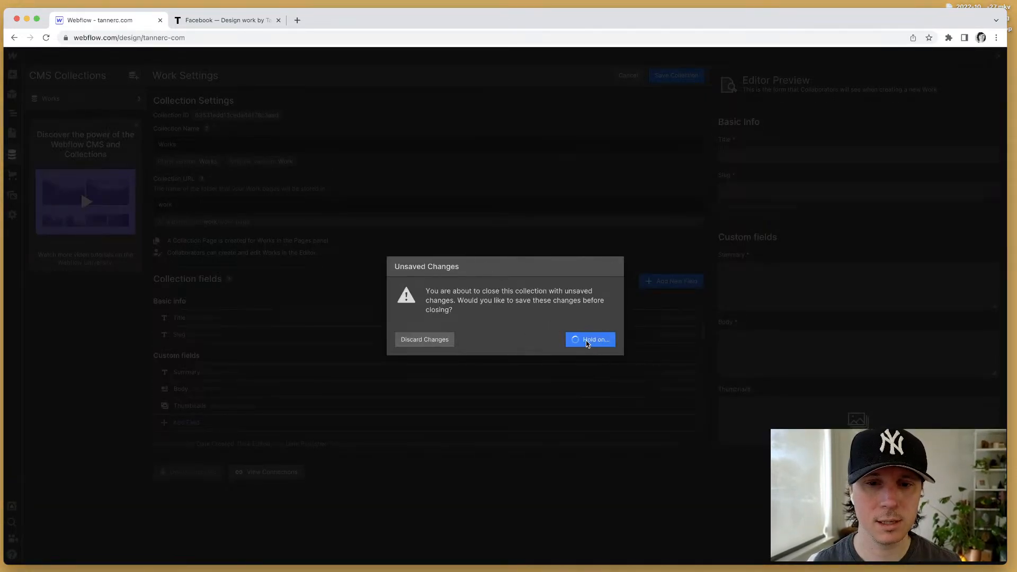
# Step: Switch to the Figma mockup and examine the thumbnail rows of the work sections, especially Facebook's images and the gaps between them
pyautogui.press('super+Tab')
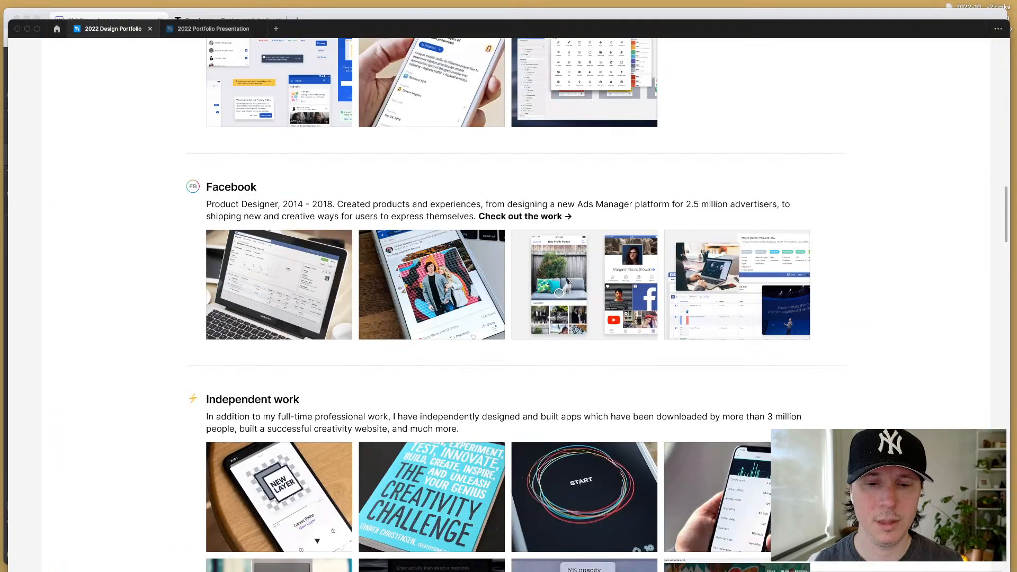
pyautogui.scroll(5, 332, 339)
pyautogui.scroll(10, 331, 339)
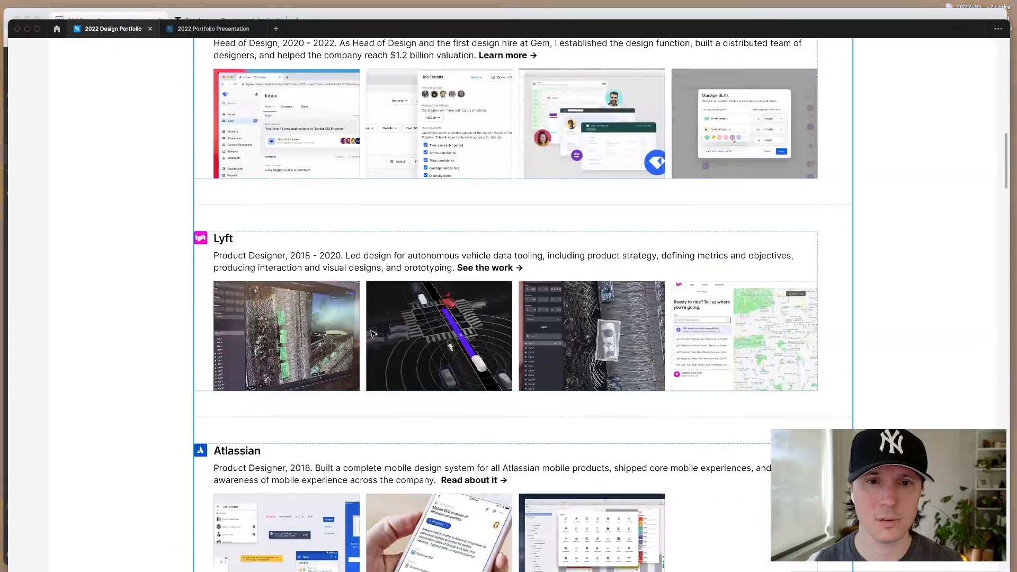
pyautogui.scroll(-15, 413, 403)
pyautogui.scroll(5, 616, 443)
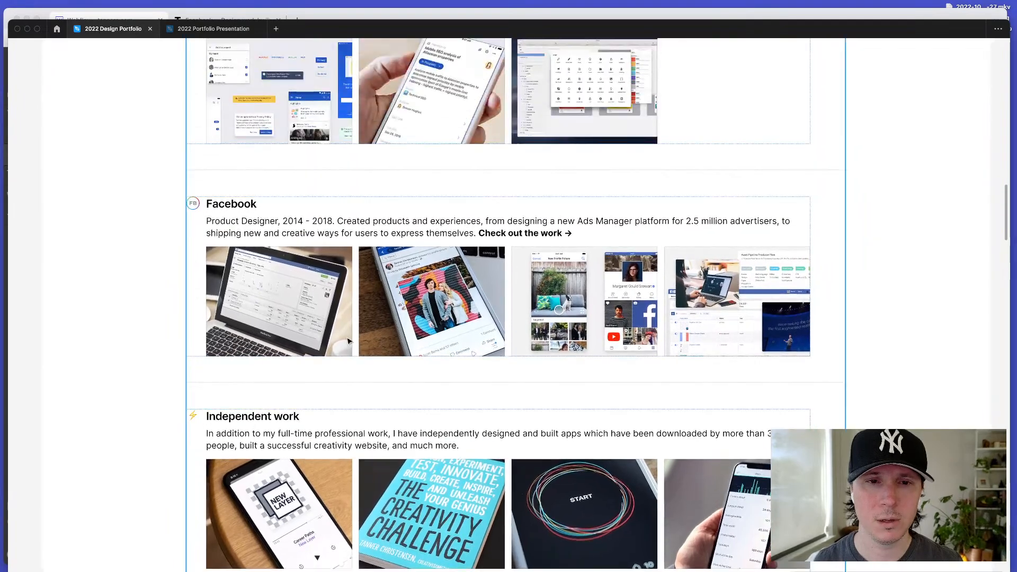
pyautogui.scroll(5, 339, 293)
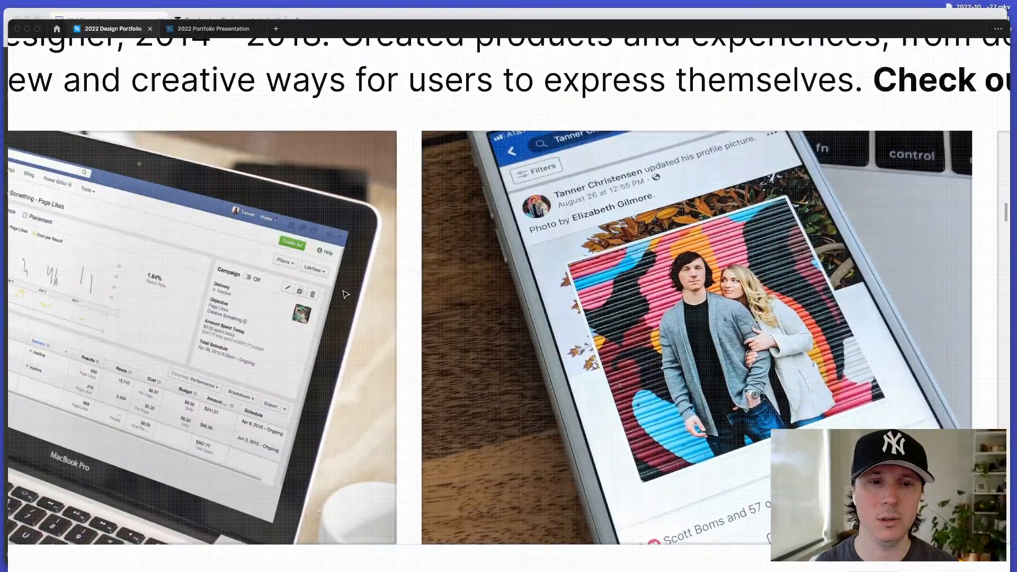
pyautogui.scroll(10, 347, 290)
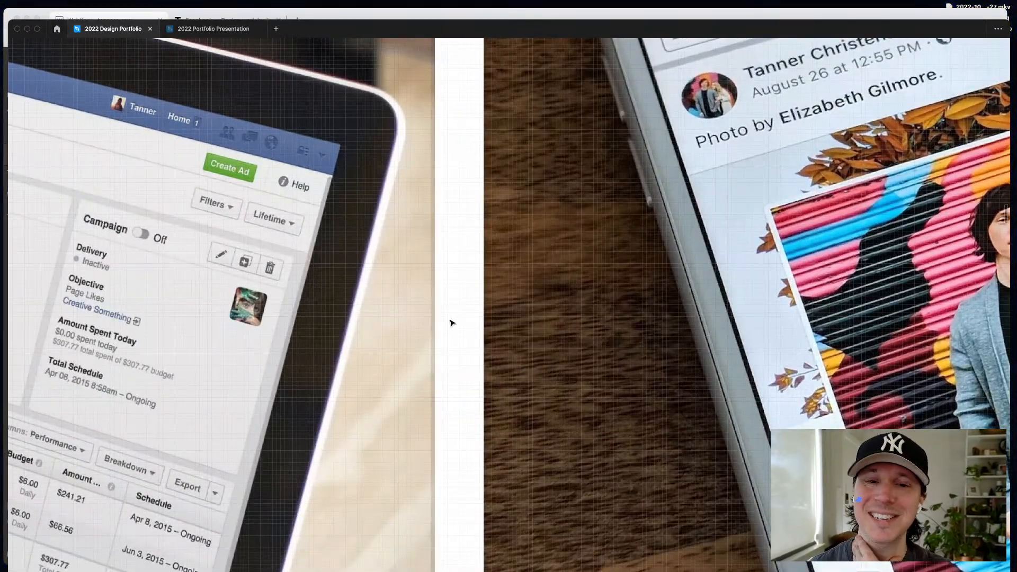
pyautogui.scroll(-10, 450, 322)
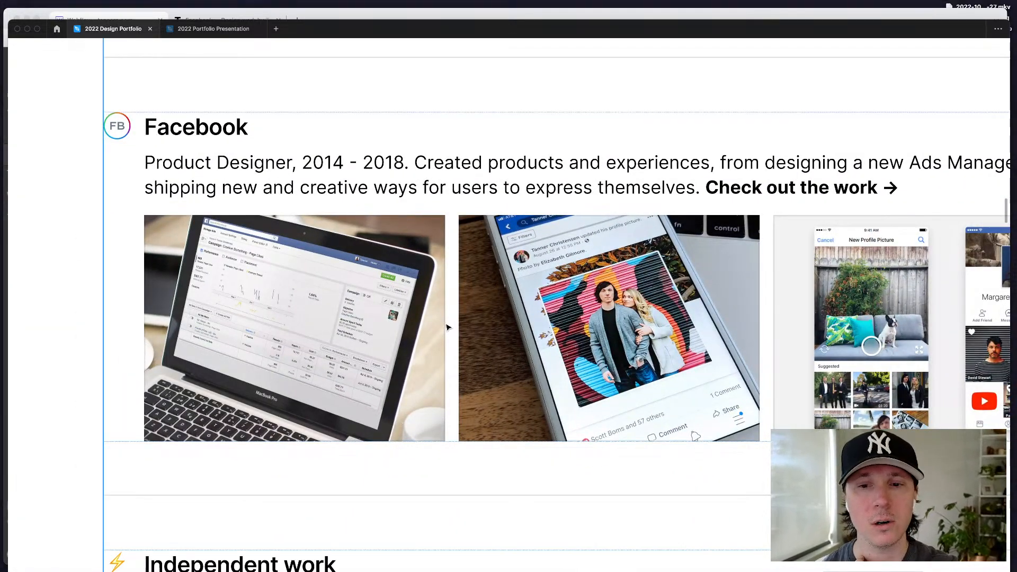
pyautogui.hscroll(5, 450, 323)
pyautogui.hscroll(-7, 277, 347)
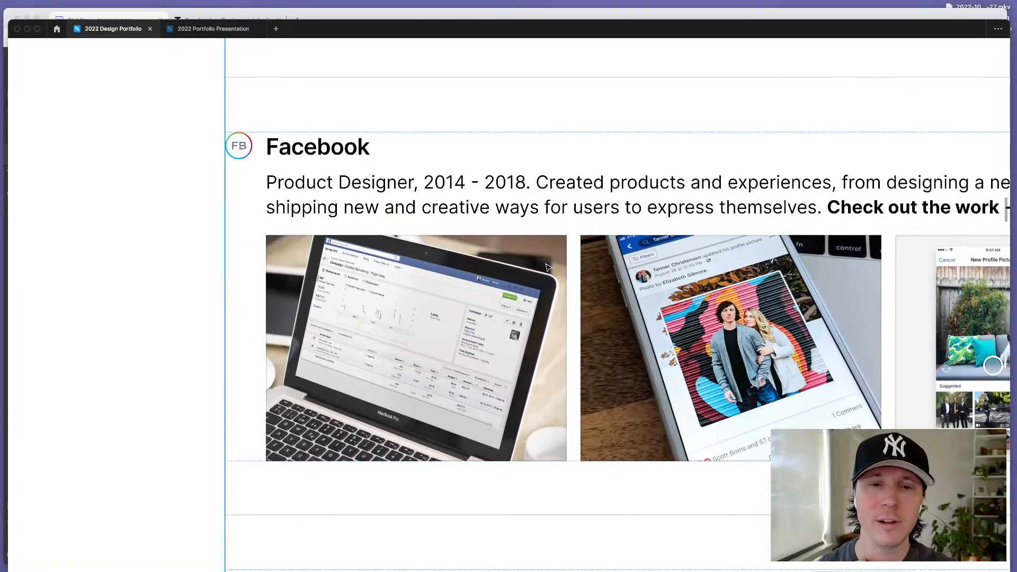
pyautogui.scroll(10, 566, 244)
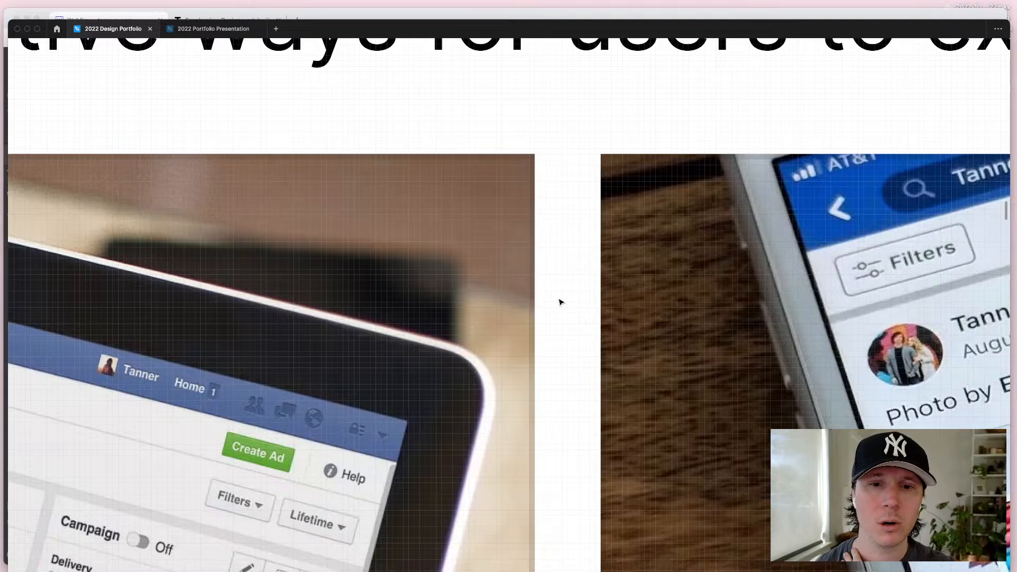
# Step: Examine the thumbnail grids of the Facebook and Independent work sections in the mockup, including the gaps between images
pyautogui.scroll(-10, 560, 302)
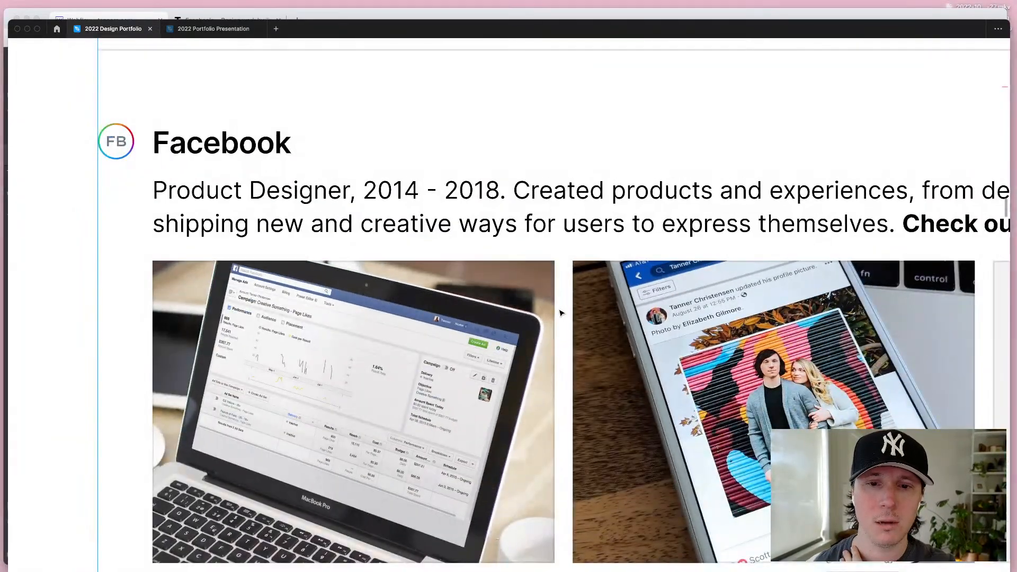
pyautogui.scroll(-10, 561, 312)
pyautogui.scroll(5, 538, 314)
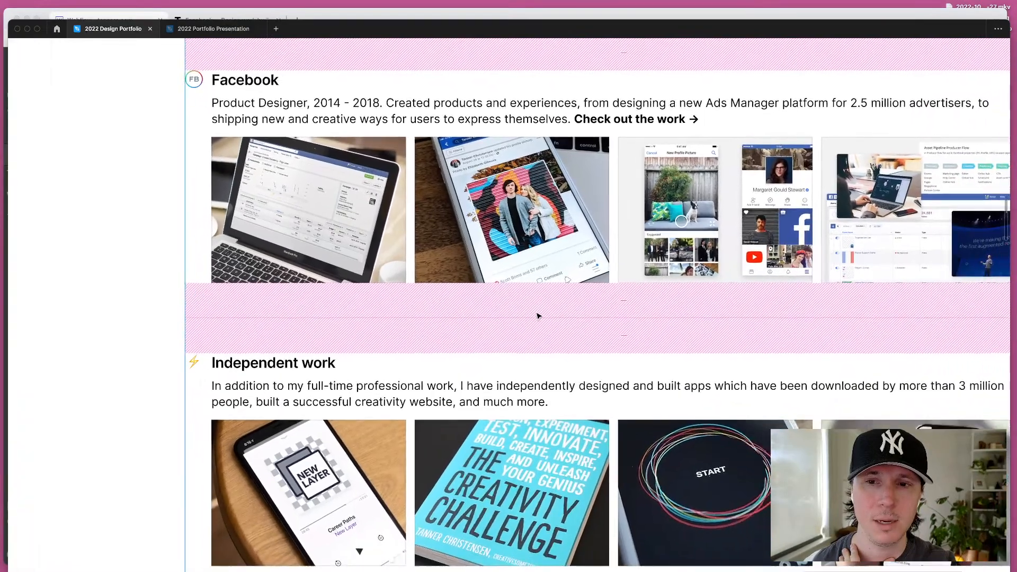
pyautogui.hscroll(3, 536, 316)
pyautogui.scroll(-10, 738, 352)
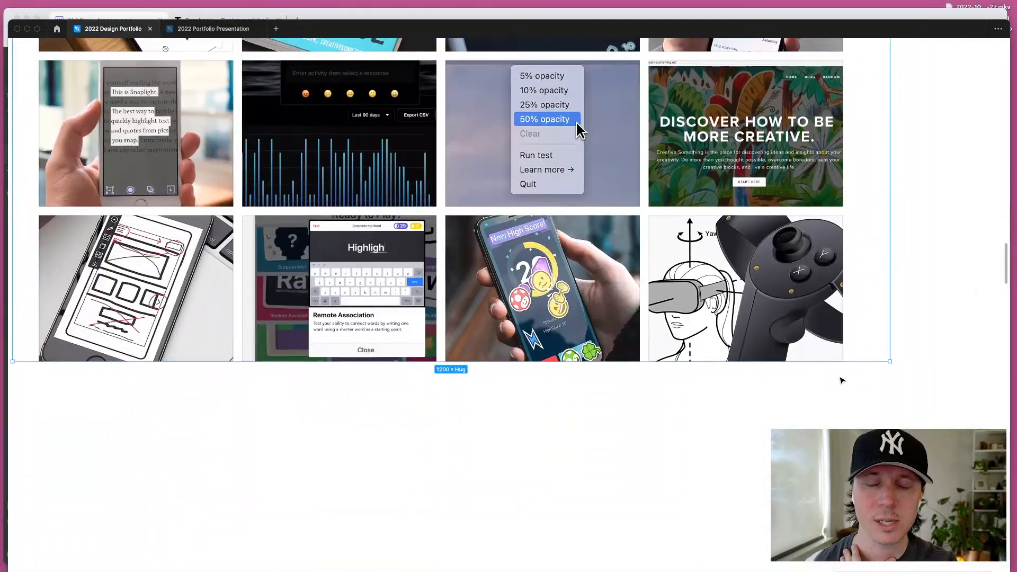
pyautogui.scroll(1, 657, 244)
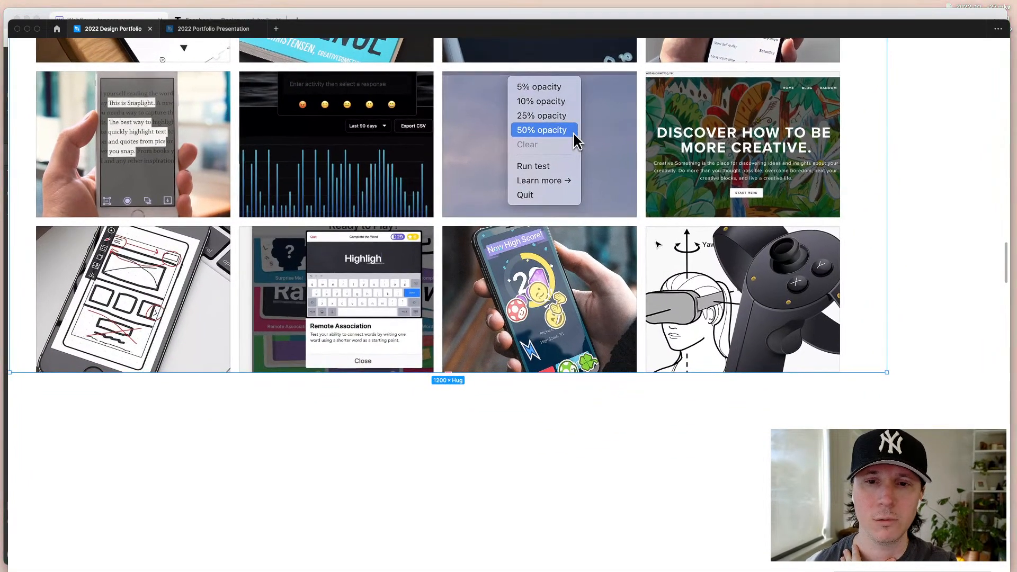
pyautogui.scroll(10, 657, 243)
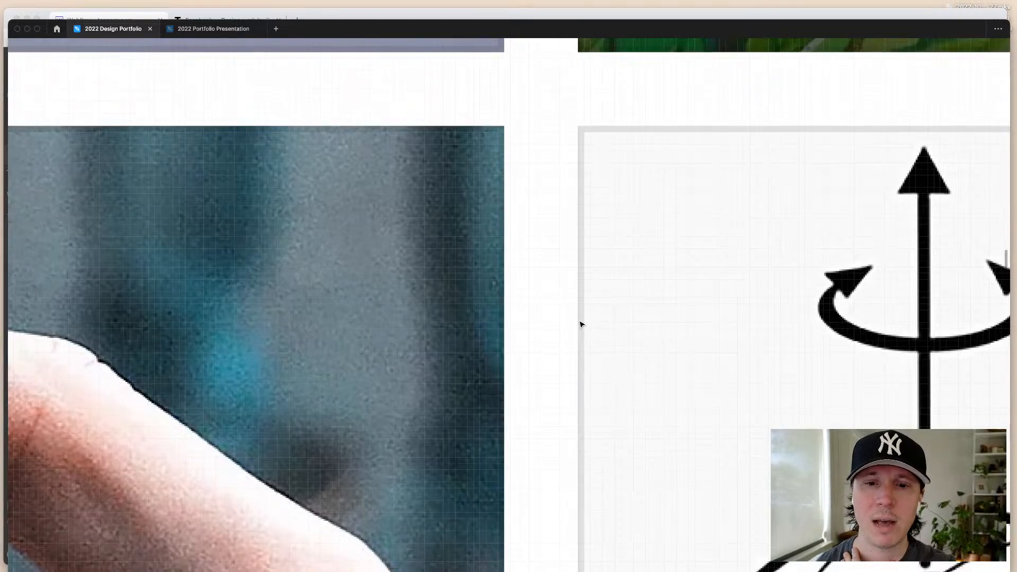
pyautogui.scroll(-10, 549, 163)
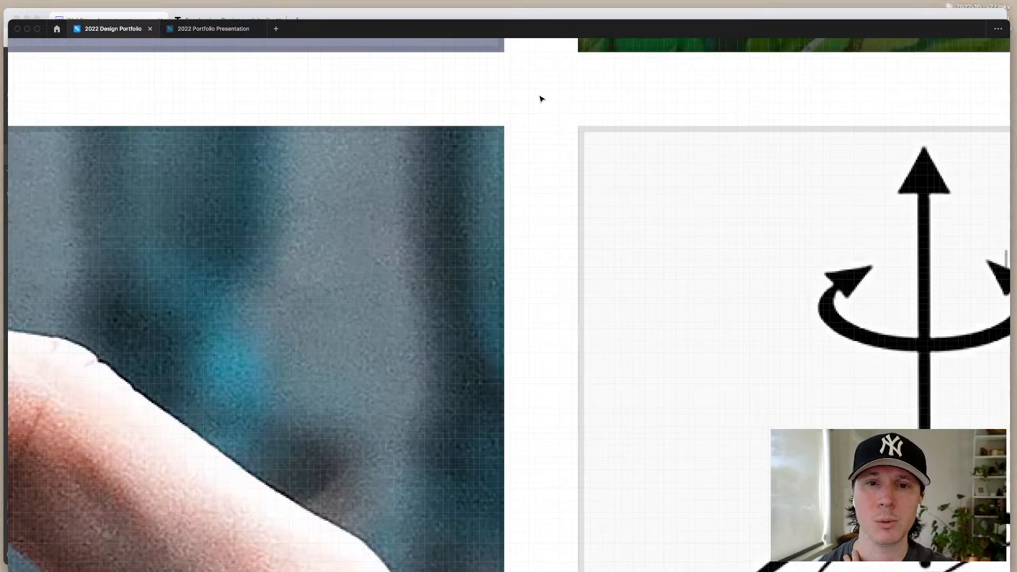
pyautogui.scroll(10, 581, 409)
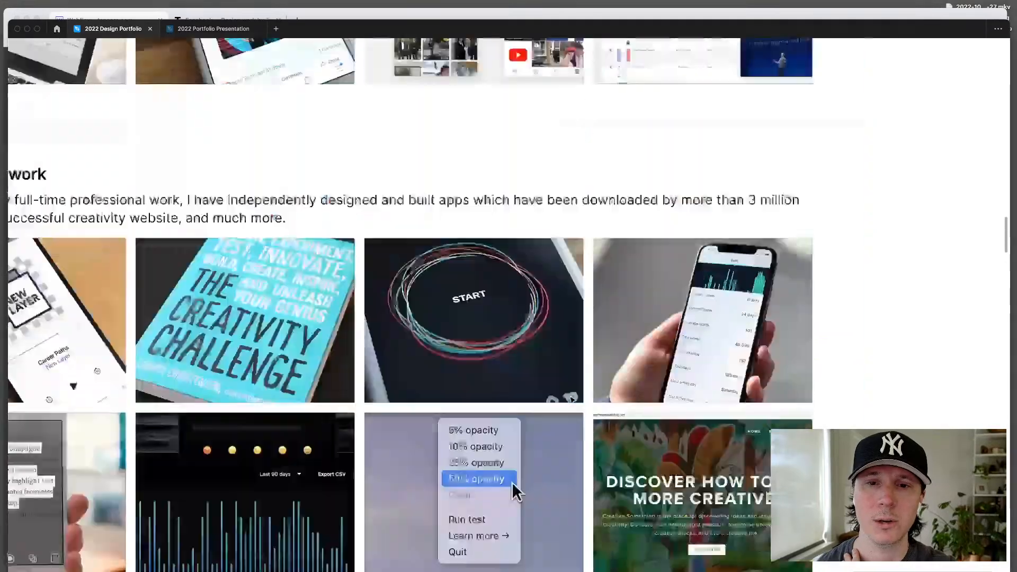
pyautogui.hscroll(-5, 727, 278)
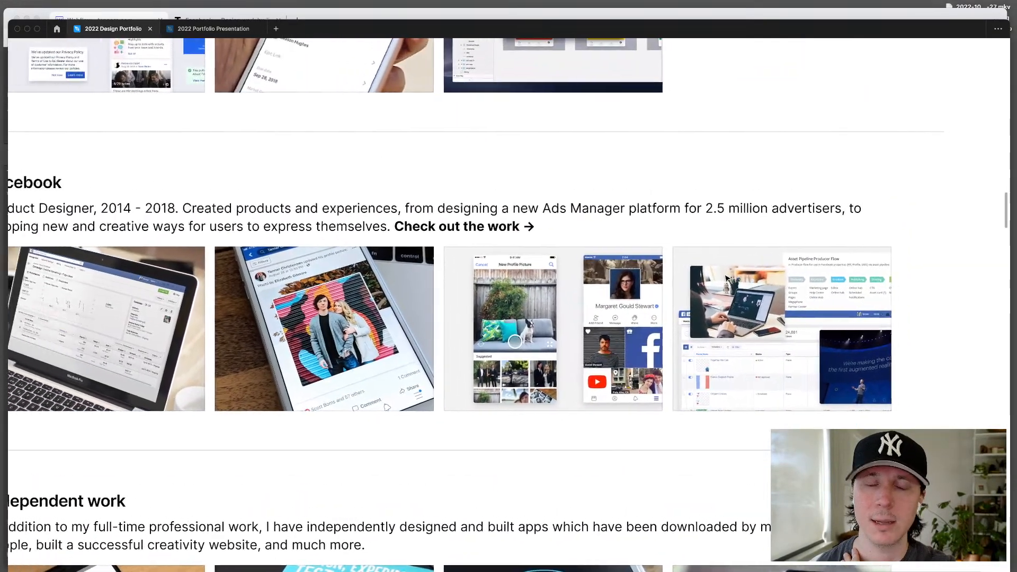
pyautogui.scroll(-5, 727, 278)
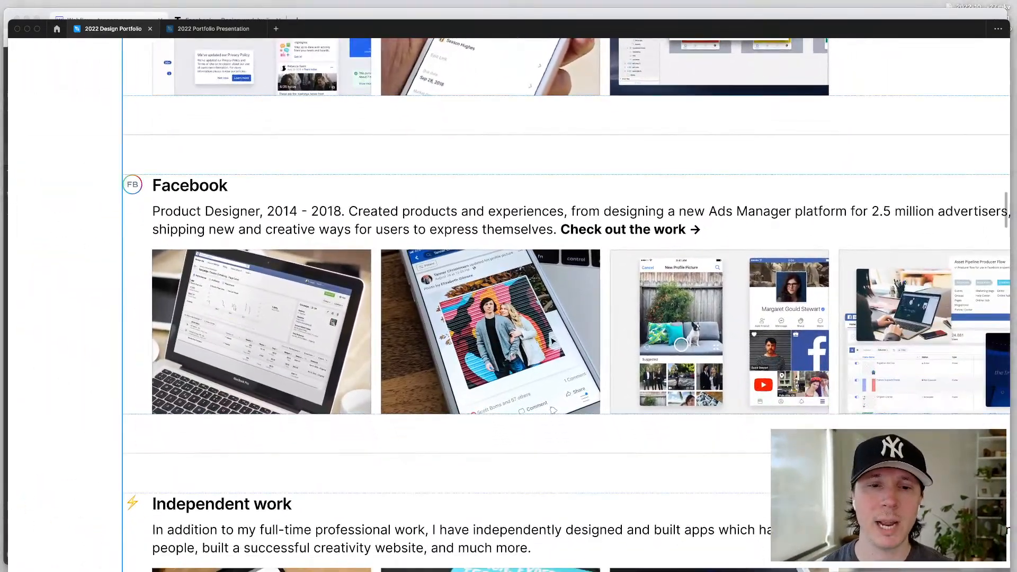
# Step: Remove the stroke from the four Facebook thumbnails and add a 1x PNG export setting to them
pyautogui.press('super+backslash')
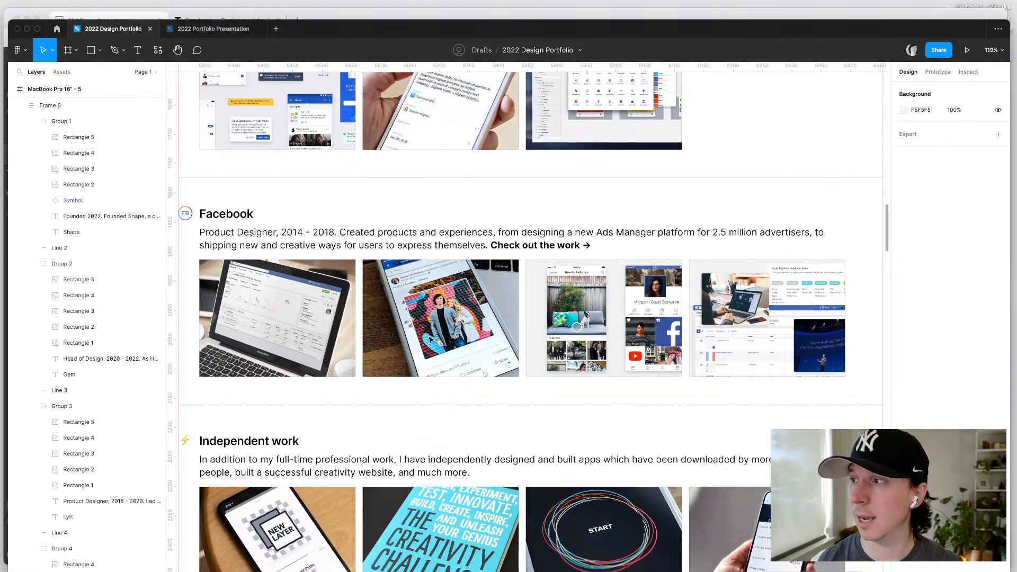
pyautogui.doubleClick(297, 309)
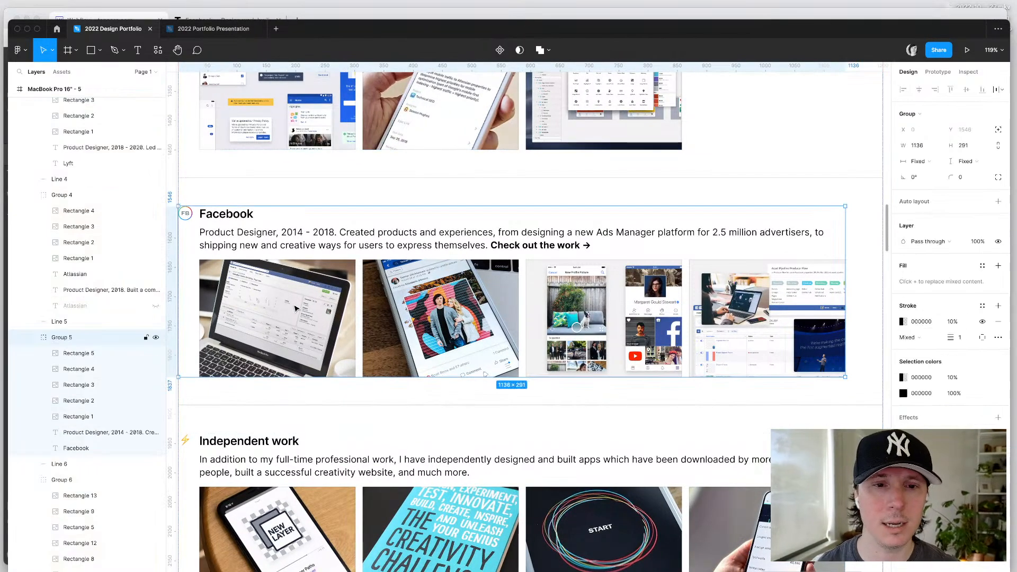
pyautogui.doubleClick(329, 308)
pyautogui.keyDown('shift'); pyautogui.click(419, 305); pyautogui.keyUp('shift')
pyautogui.keyDown('shift'); pyautogui.click(542, 300); pyautogui.keyUp('shift')
pyautogui.keyDown('shift'); pyautogui.click(705, 313); pyautogui.keyUp('shift')
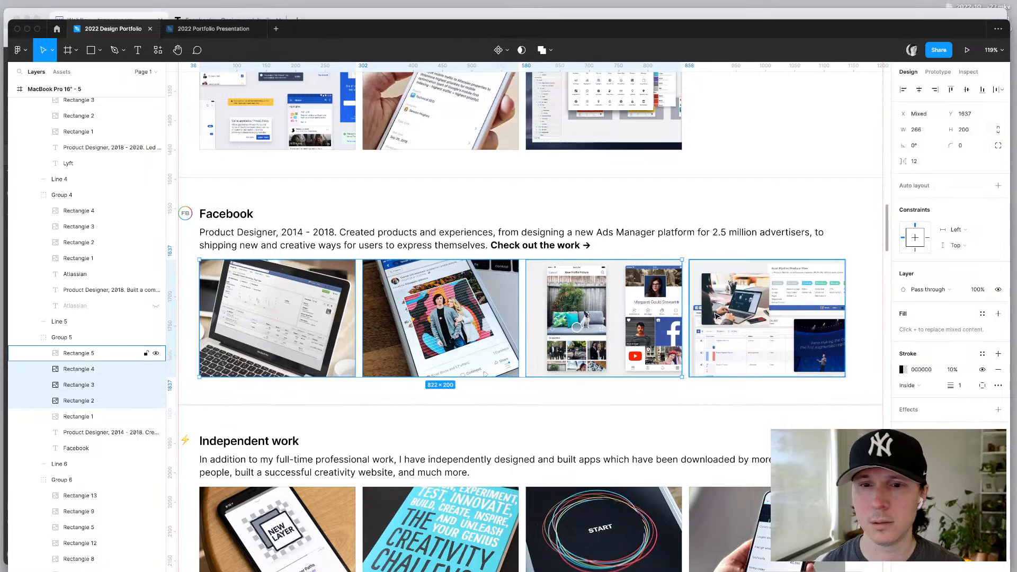
pyautogui.hscroll(-2, 717, 316)
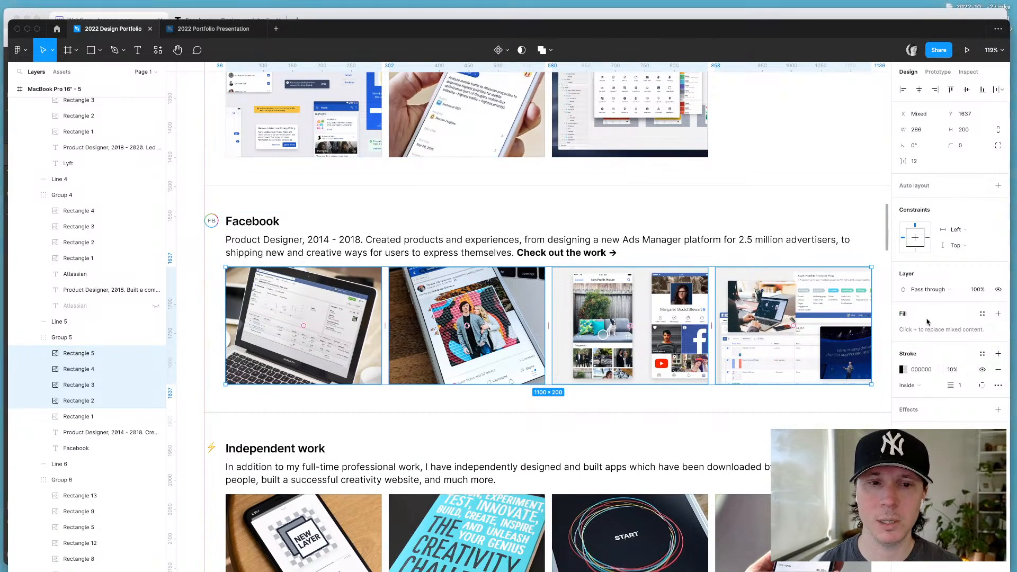
pyautogui.click(998, 372)
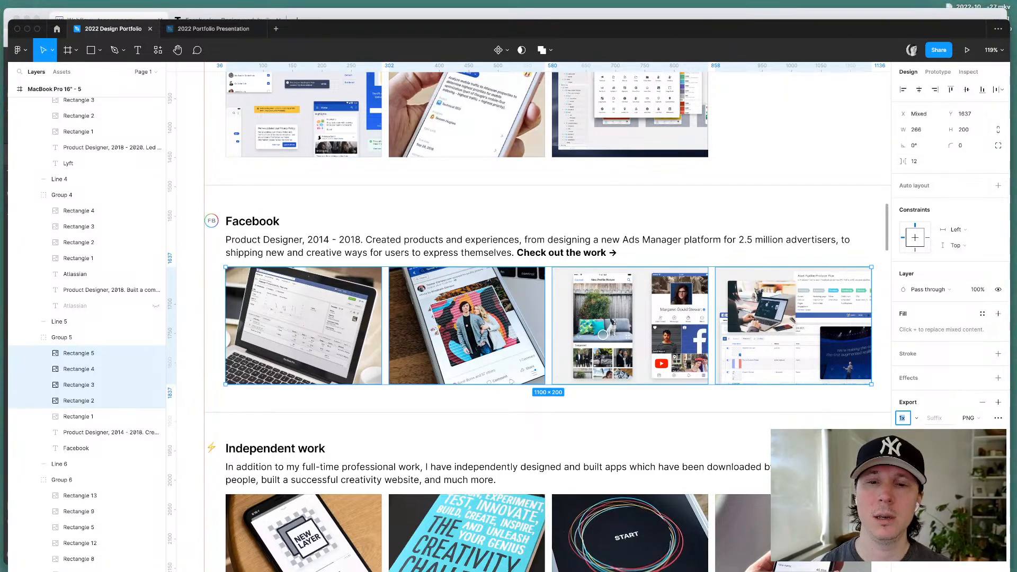
pyautogui.click(754, 431)
pyautogui.press('super+backslash')
pyautogui.click(961, 370)
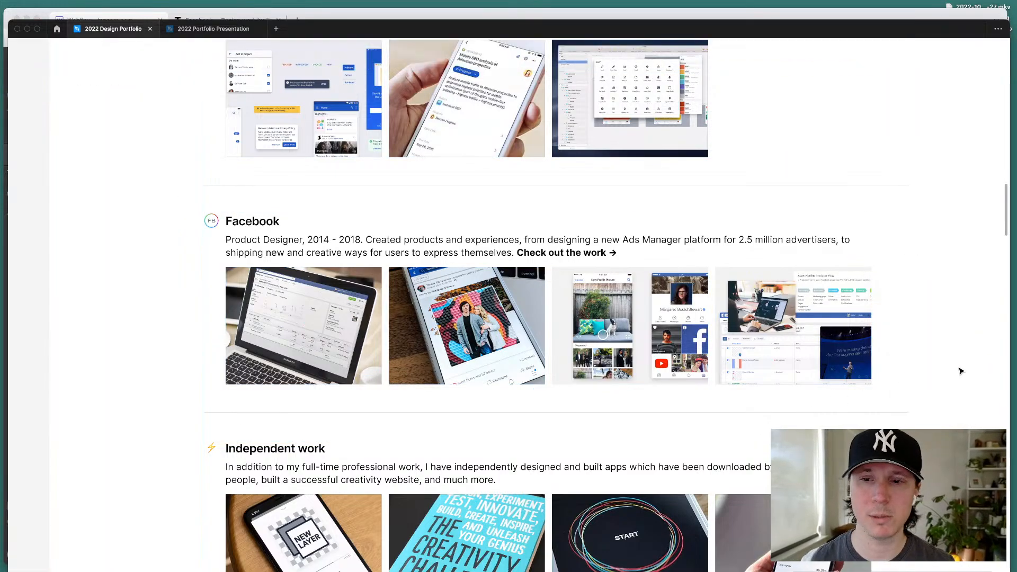
# Step: Try stacking the second, third and fourth Facebook thumbnails in a column beneath the first one
pyautogui.hscroll(1, 960, 370)
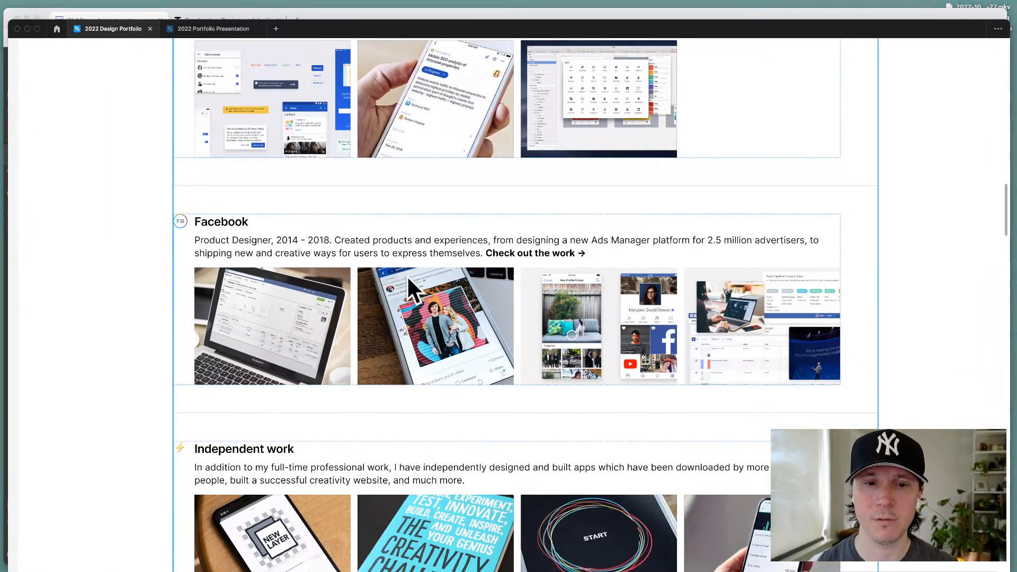
pyautogui.scroll(10, 396, 311)
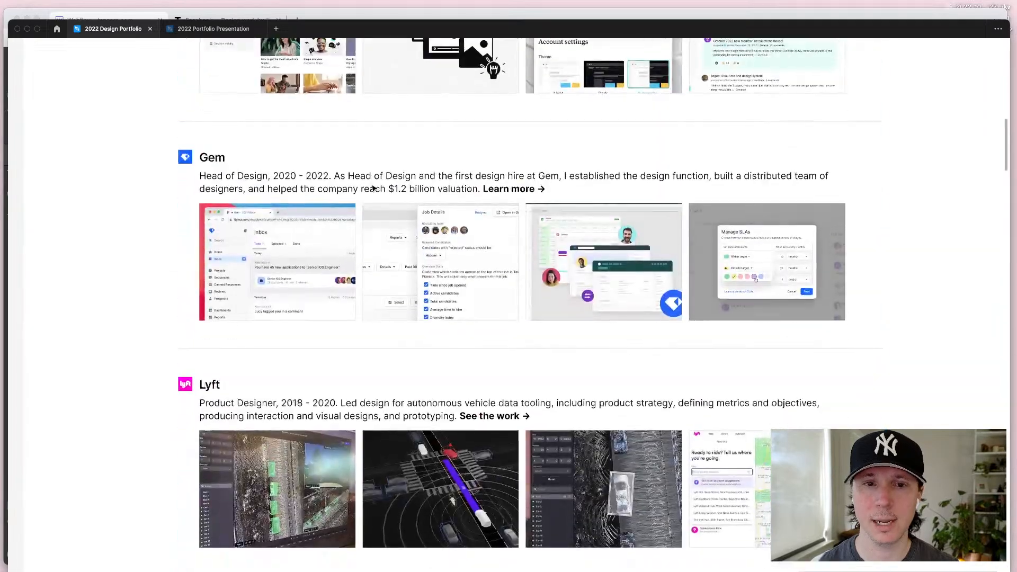
pyautogui.scroll(-9, 509, 296)
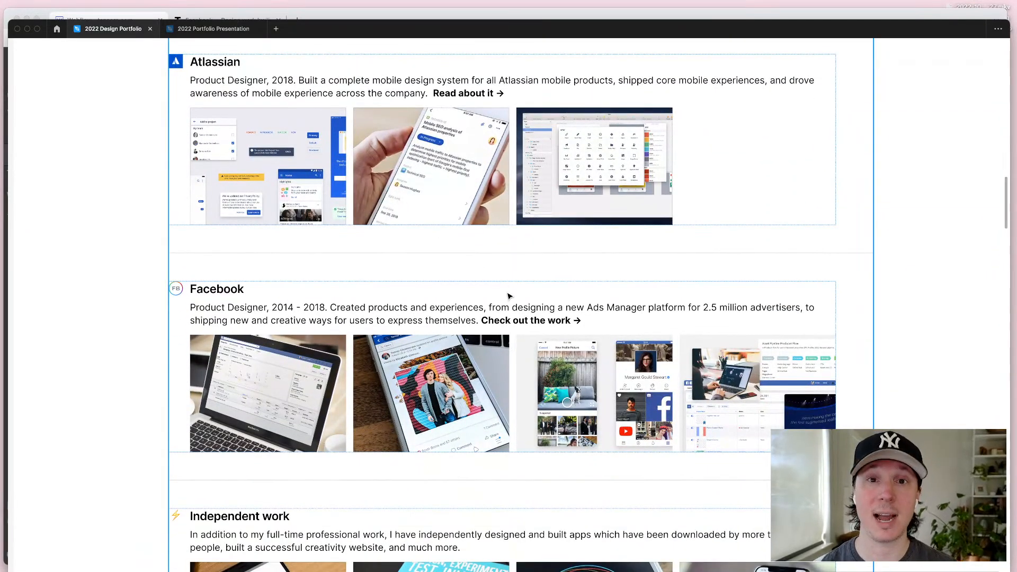
pyautogui.scroll(-3, 449, 451)
pyautogui.hscroll(-1, 449, 451)
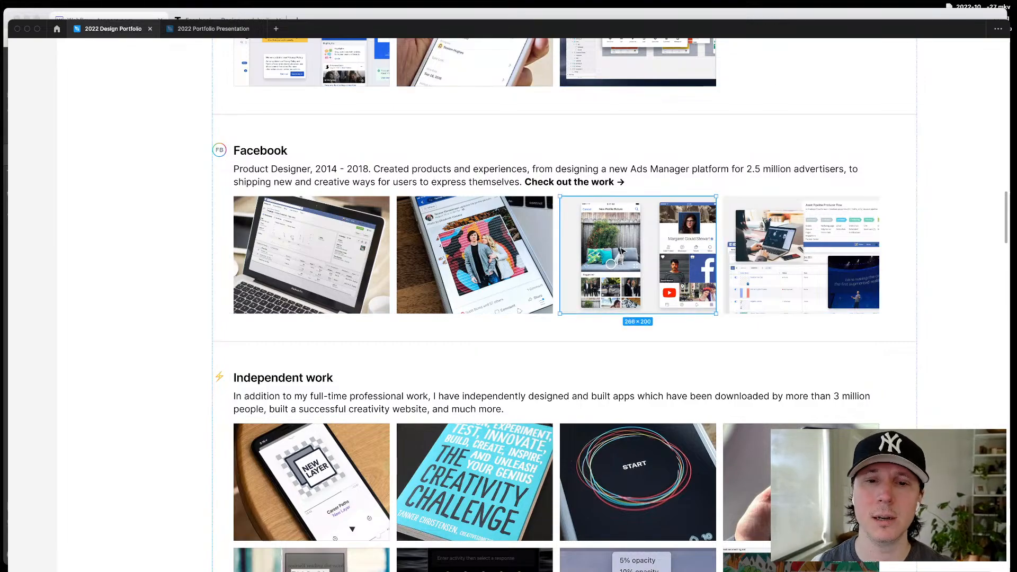
pyautogui.moveTo(456, 248); pyautogui.dragTo(314, 350)
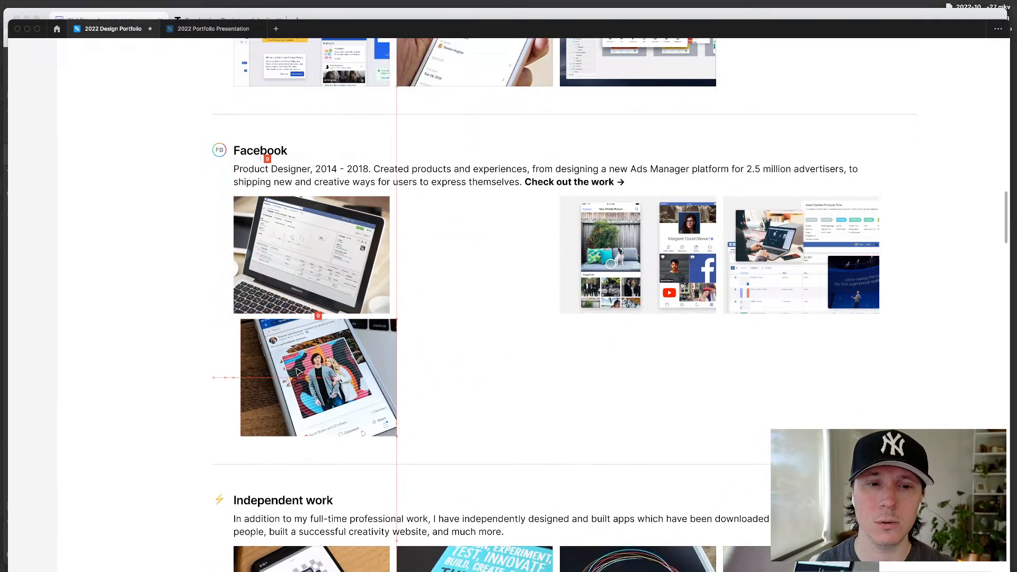
pyautogui.moveTo(623, 275); pyautogui.dragTo(283, 517)
pyautogui.moveTo(765, 229); pyautogui.dragTo(255, 521)
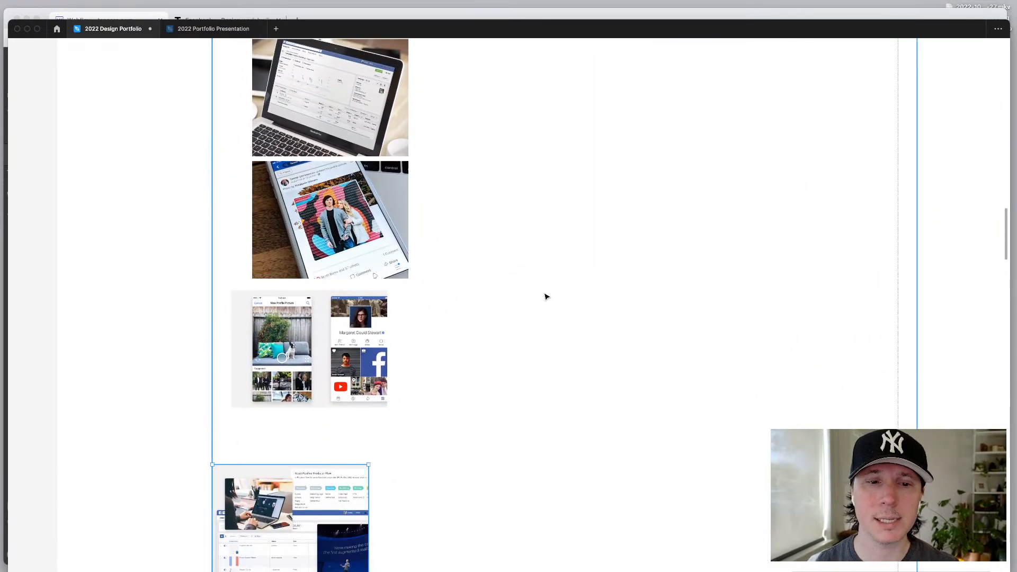
# Step: Undo the moves of the Facebook thumbnails
pyautogui.press('super+z')
pyautogui.press('super+z')
pyautogui.press('super+z')
pyautogui.press('super+z')
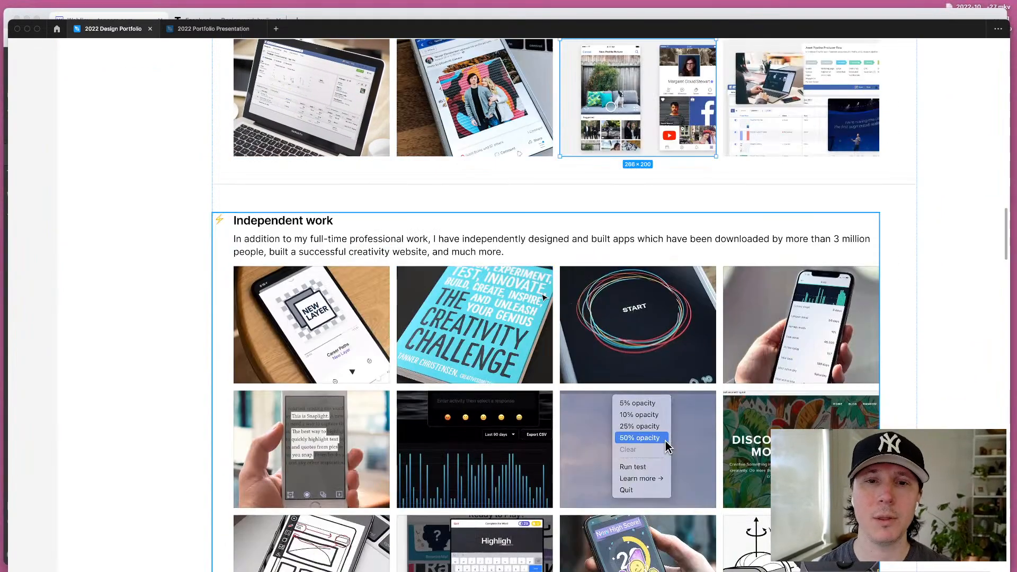
# Step: Select all four Facebook thumbnails together to check their shared size and spacing
pyautogui.scroll(3, 477, 296)
pyautogui.press('super+backslash')
pyautogui.click(343, 259)
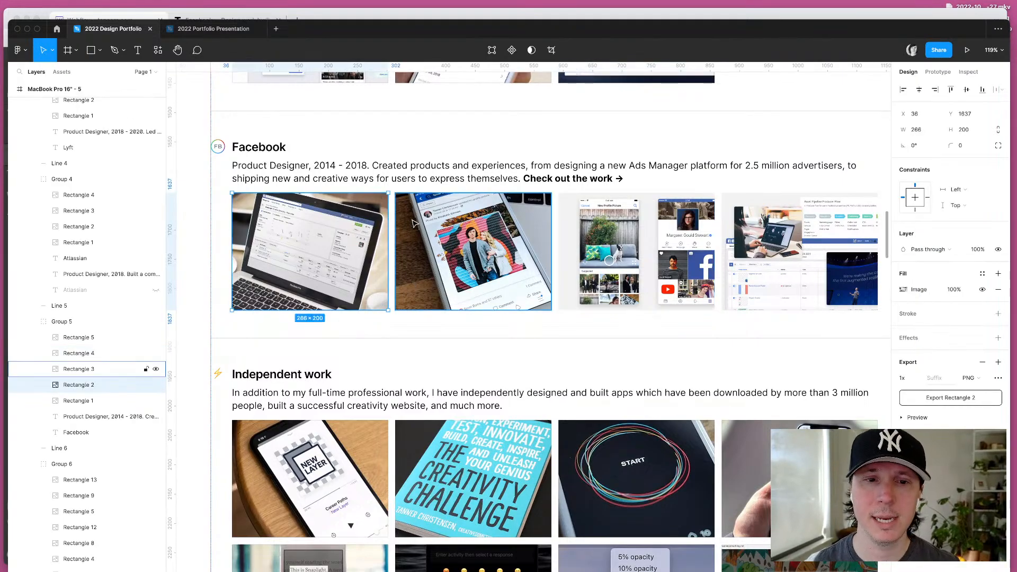
pyautogui.keyDown('shift'); pyautogui.click(455, 242); pyautogui.keyUp('shift')
pyautogui.keyDown('shift'); pyautogui.click(615, 228); pyautogui.keyUp('shift')
pyautogui.keyDown('shift'); pyautogui.click(768, 217); pyautogui.keyUp('shift')
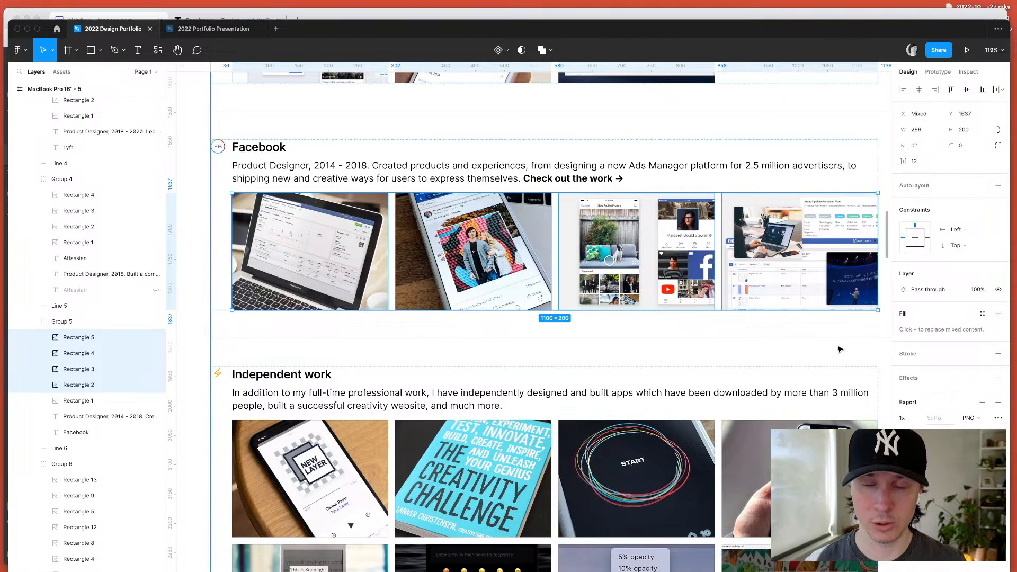
# Step: Look through the phone frame presets of the Frame tool for their screen sizes, without placing a frame
pyautogui.click(686, 341)
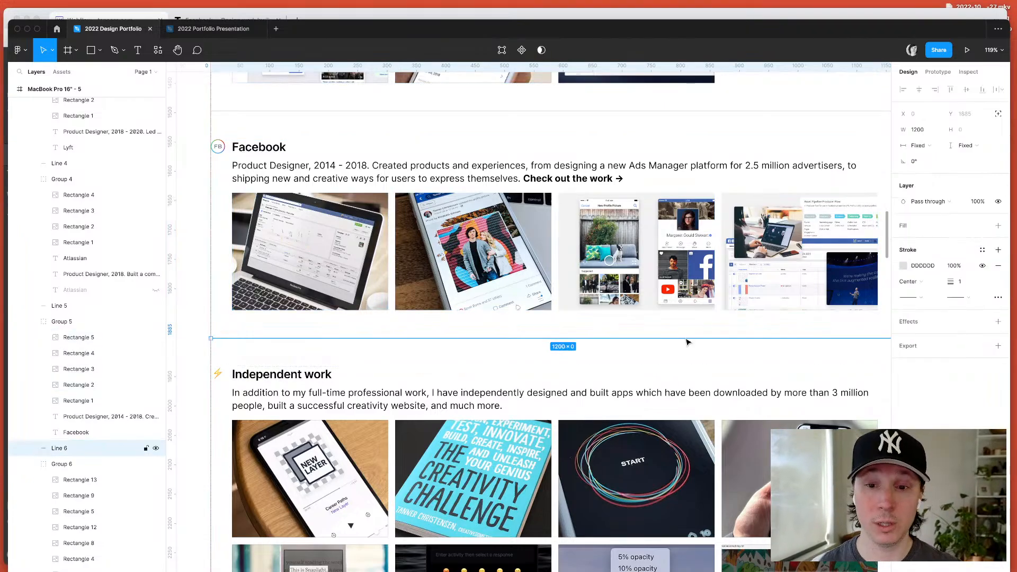
pyautogui.hscroll(-3, 686, 340)
pyautogui.click(333, 331)
pyautogui.press('f')
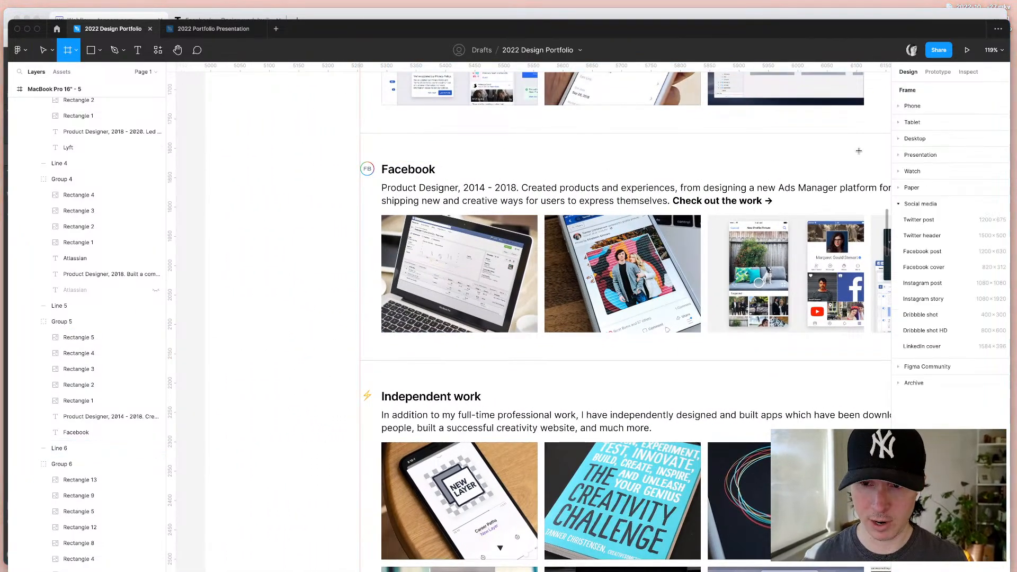
pyautogui.click(911, 106)
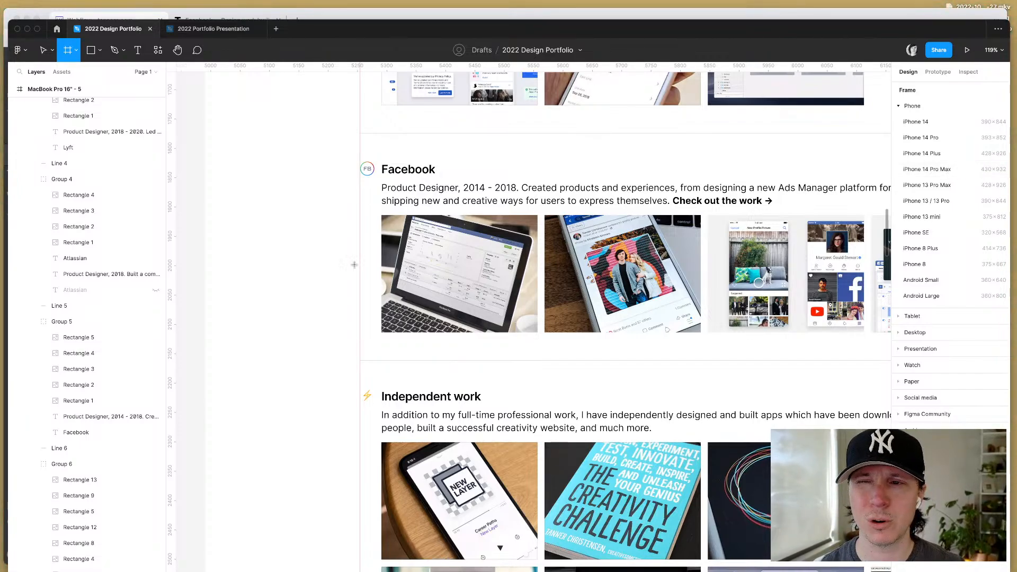
pyautogui.press('Escape')
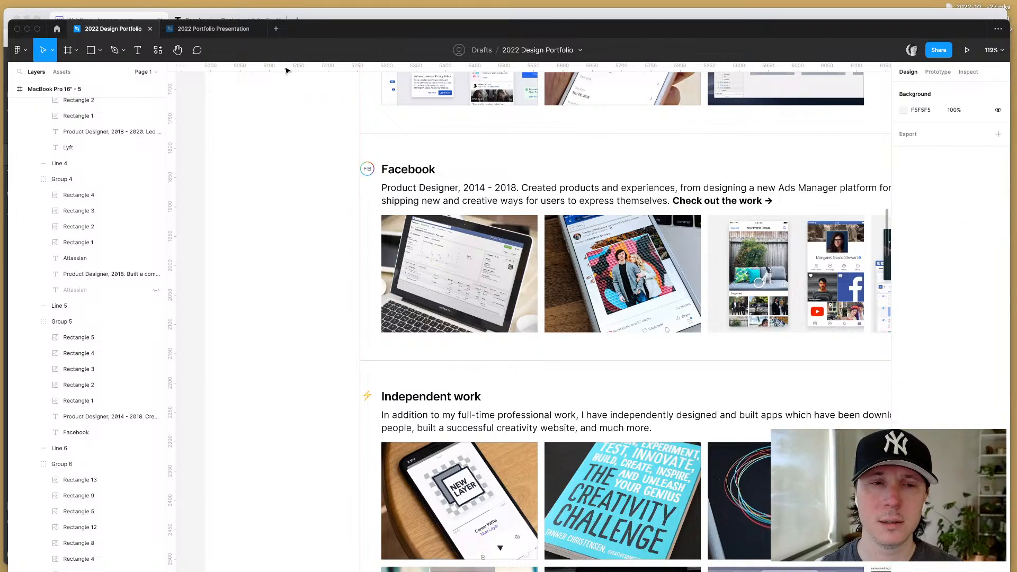
# Step: Switch to Chrome and search Google in a new tab for "iphone max pro screen size"
pyautogui.click(347, 17)
pyautogui.press('super+t')
pyautogui.write('ipho')
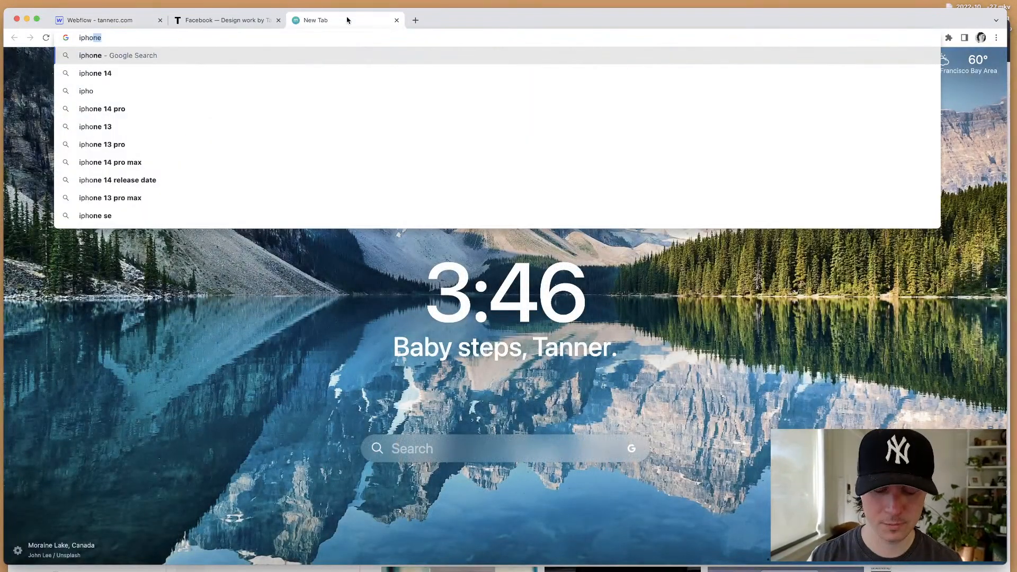
pyautogui.write('ne max pro')
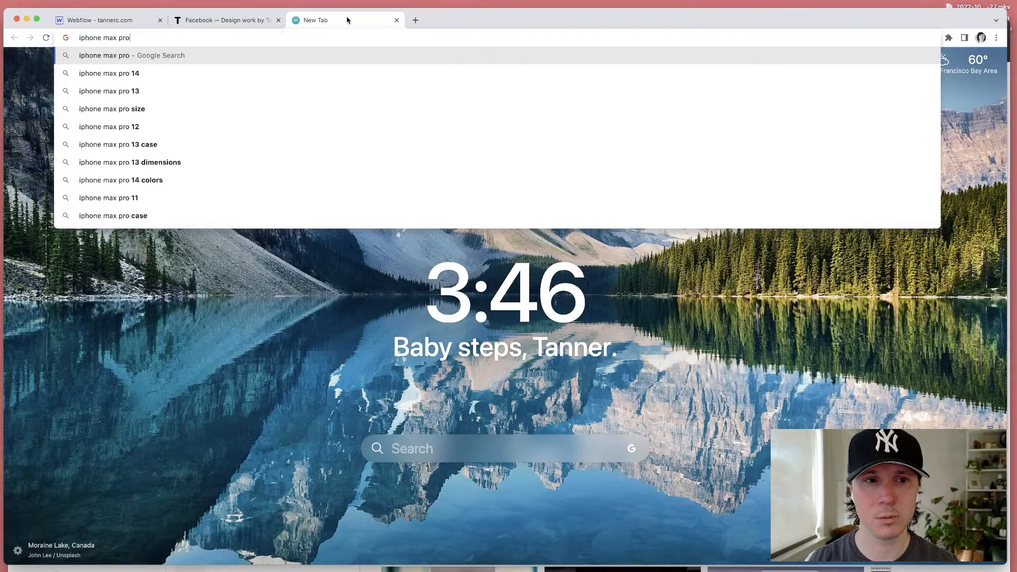
pyautogui.write(' screen size')
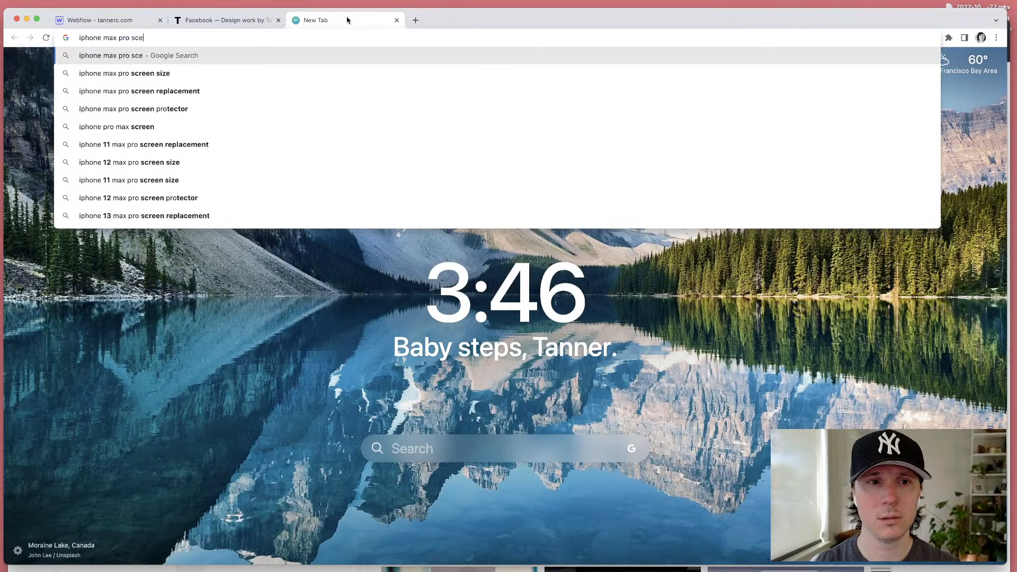
pyautogui.press('Return')
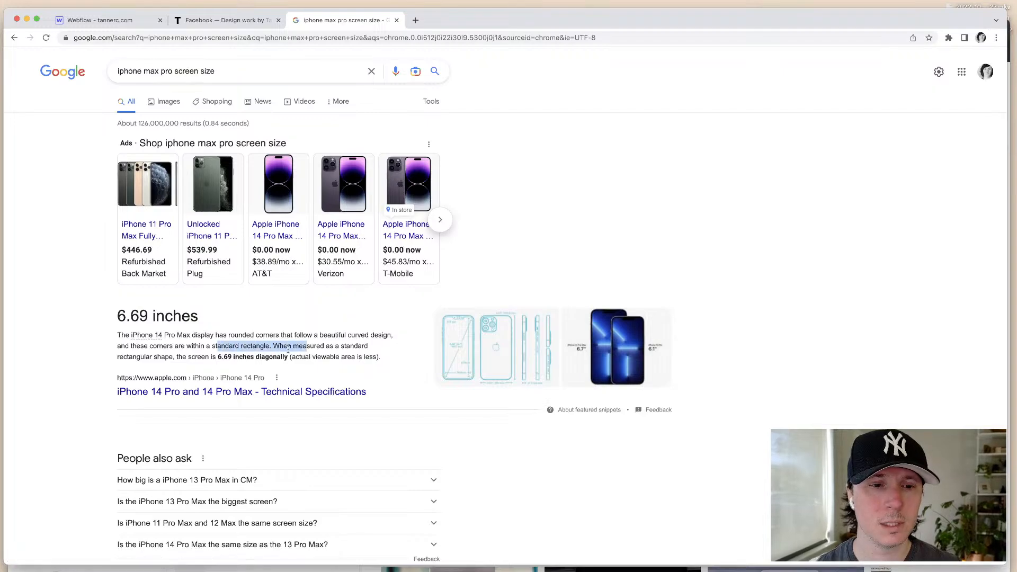
# Step: Refine the search to "iphone max pro screen size in pixels", read the resolution and close the search tab
pyautogui.click(230, 66)
pyautogui.write('in pixels')
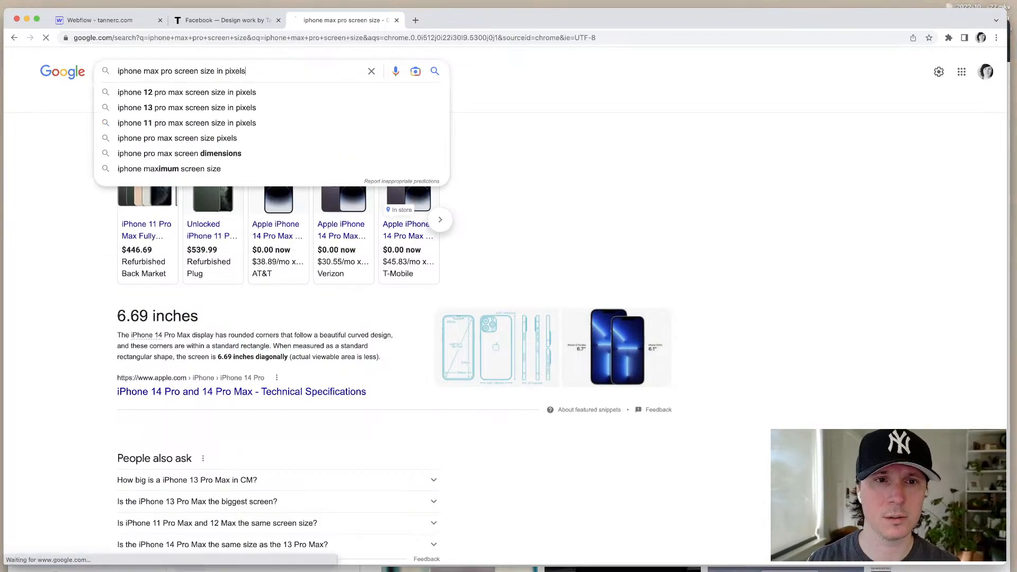
pyautogui.press('Return')
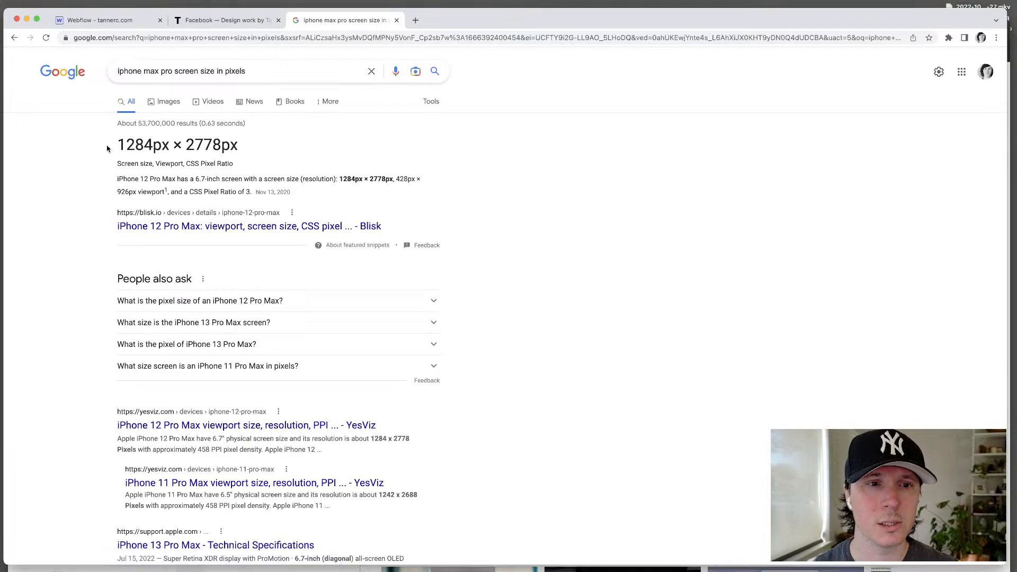
pyautogui.press('super+w')
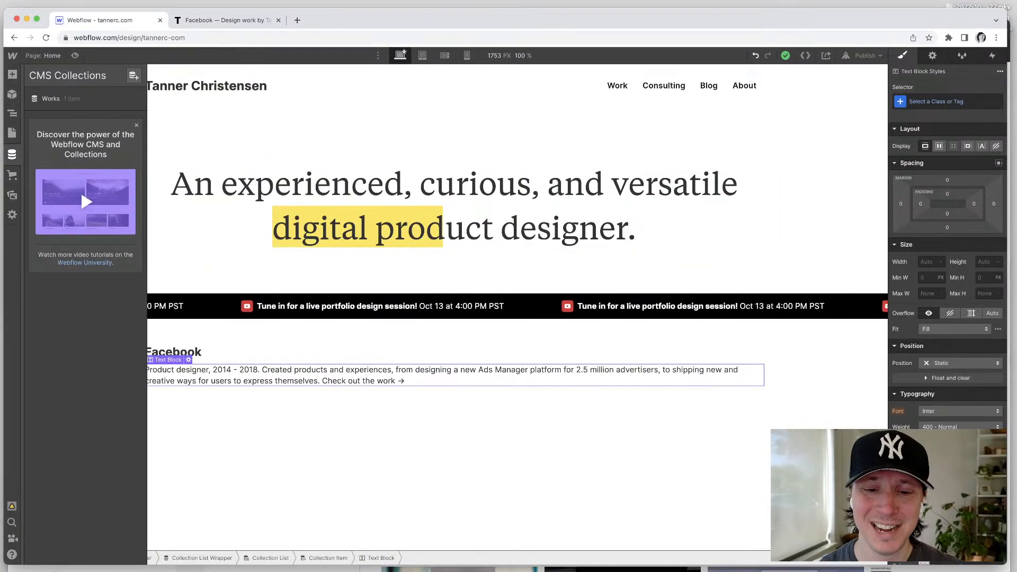
# Step: Switch to Figma, select the four Facebook thumbnails and export them to the Desktop as 1x PNG files
pyautogui.press('super+Tab')
pyautogui.hscroll(4, 482, 293)
pyautogui.scroll(1, 482, 293)
pyautogui.hscroll(1, 481, 293)
pyautogui.click(80, 384)
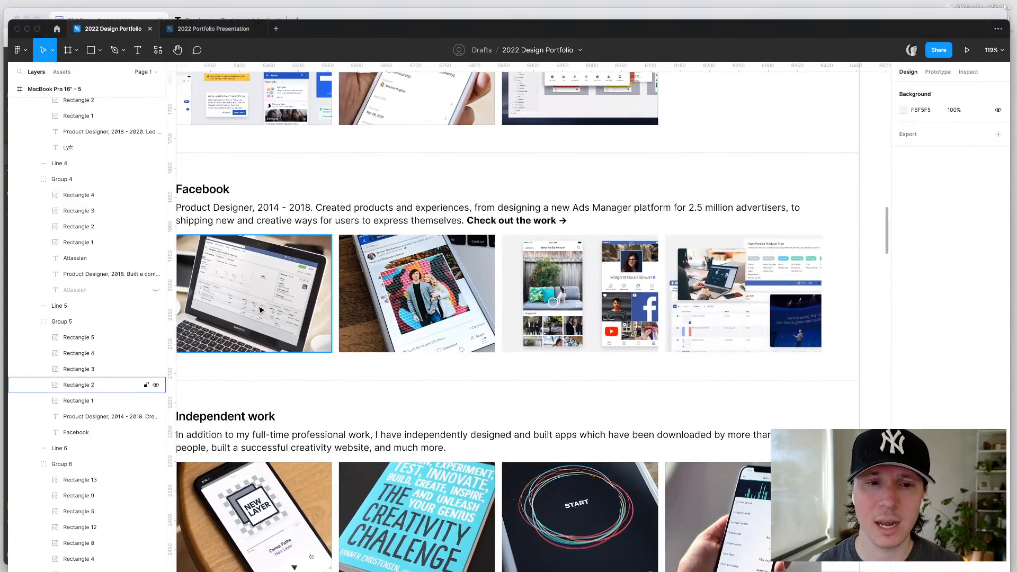
pyautogui.keyDown('shift'); pyautogui.click(79, 369); pyautogui.keyUp('shift')
pyautogui.keyDown('shift'); pyautogui.click(79, 353); pyautogui.keyUp('shift')
pyautogui.keyDown('shift'); pyautogui.click(79, 337); pyautogui.keyUp('shift')
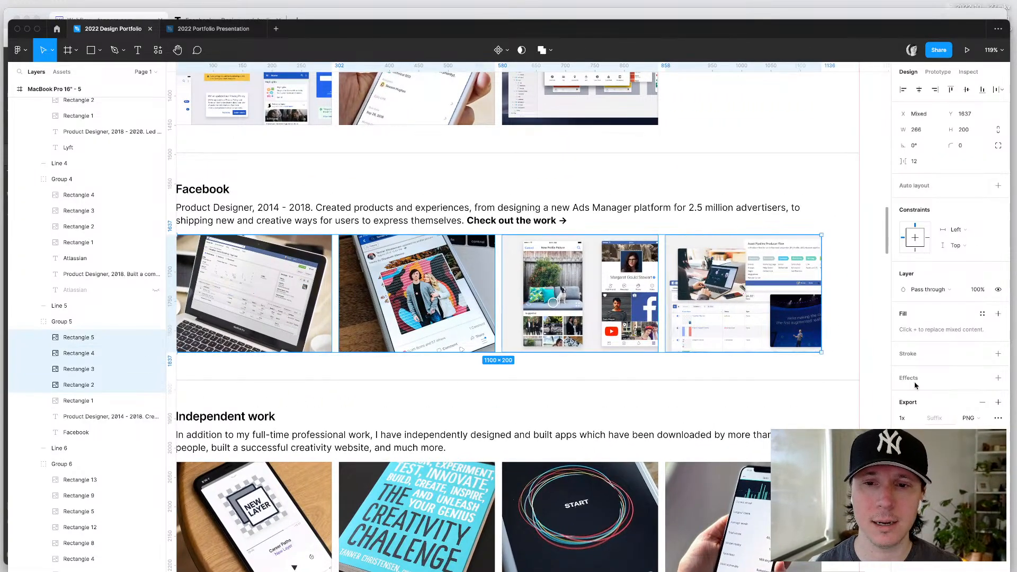
pyautogui.click(903, 418)
pyautogui.write('120')
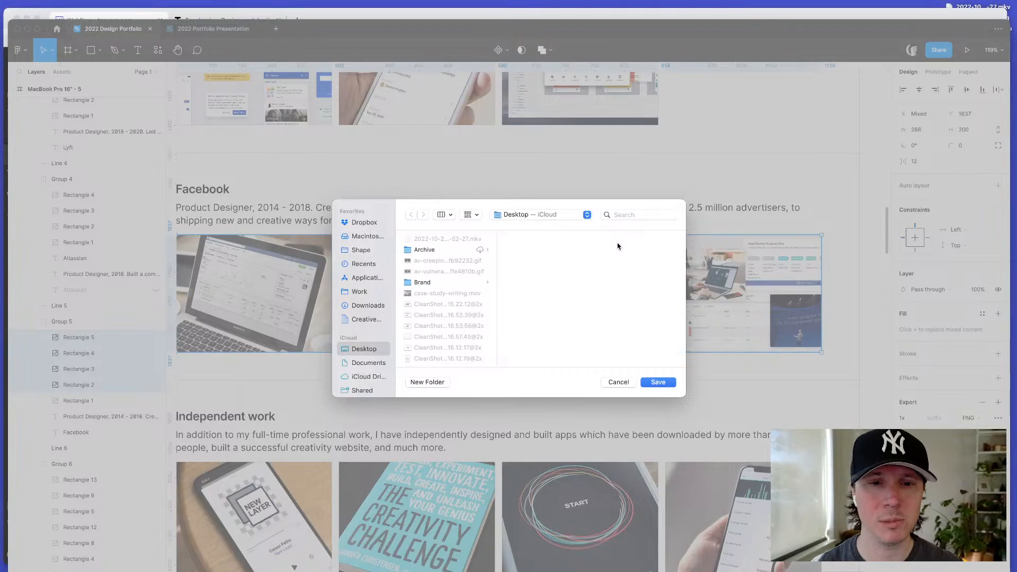
pyautogui.click(619, 382)
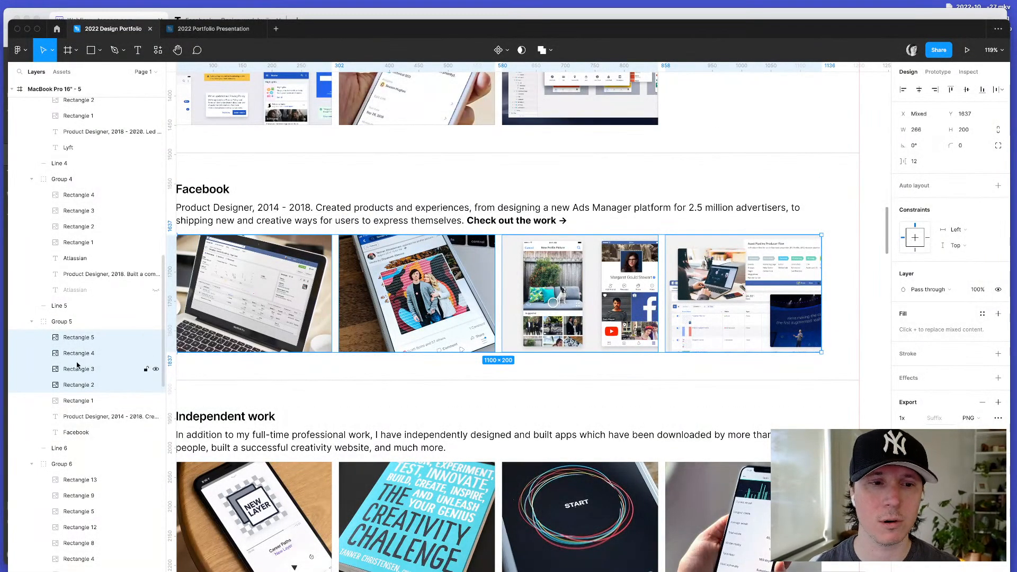
# Step: Check which element of the Facebook section the Rectangle 1 layer belongs to
pyautogui.hscroll(-2, 486, 308)
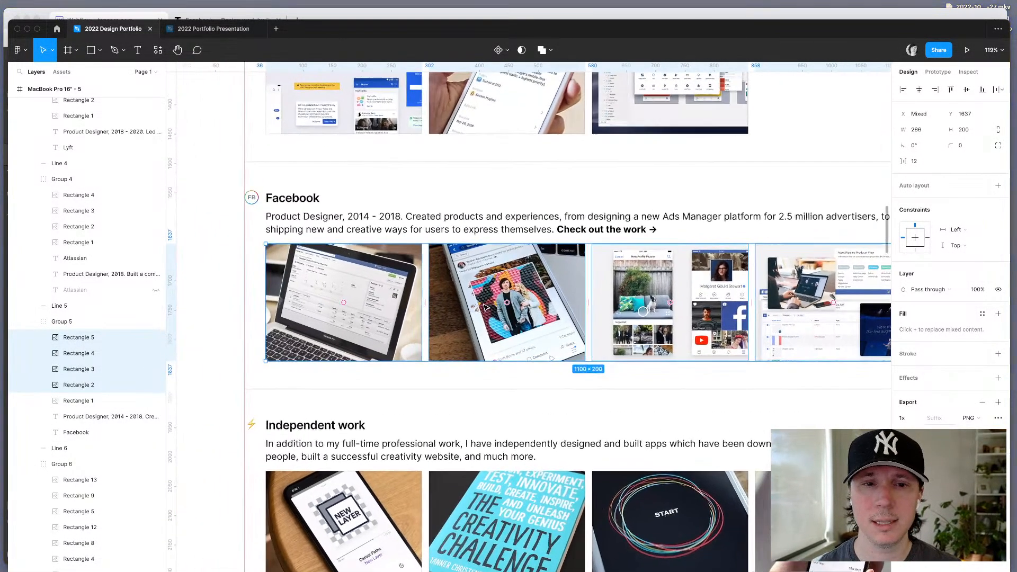
pyautogui.hscroll(2, 486, 308)
pyautogui.click(122, 401)
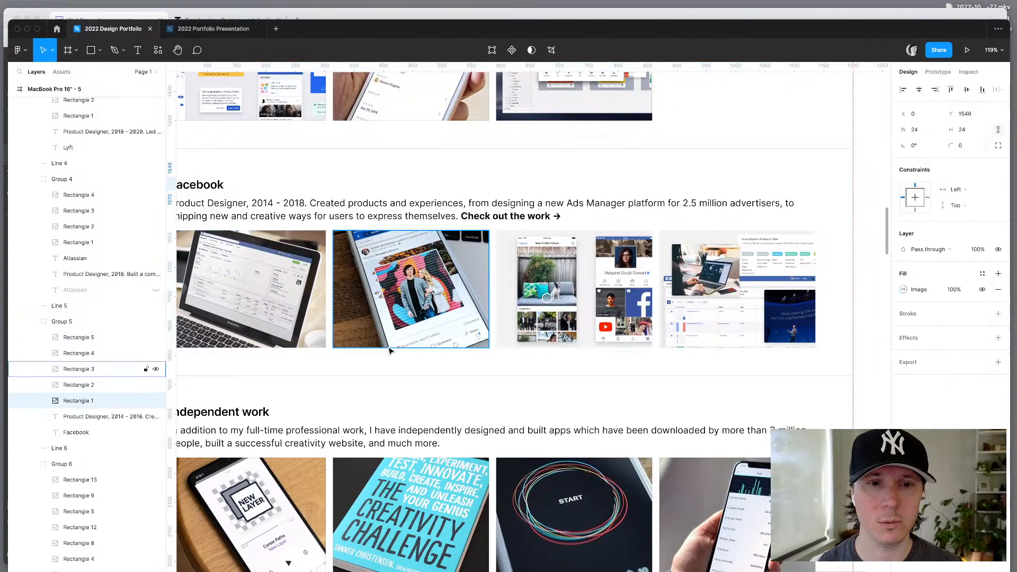
pyautogui.hscroll(-2, 371, 339)
pyautogui.scroll(1, 371, 340)
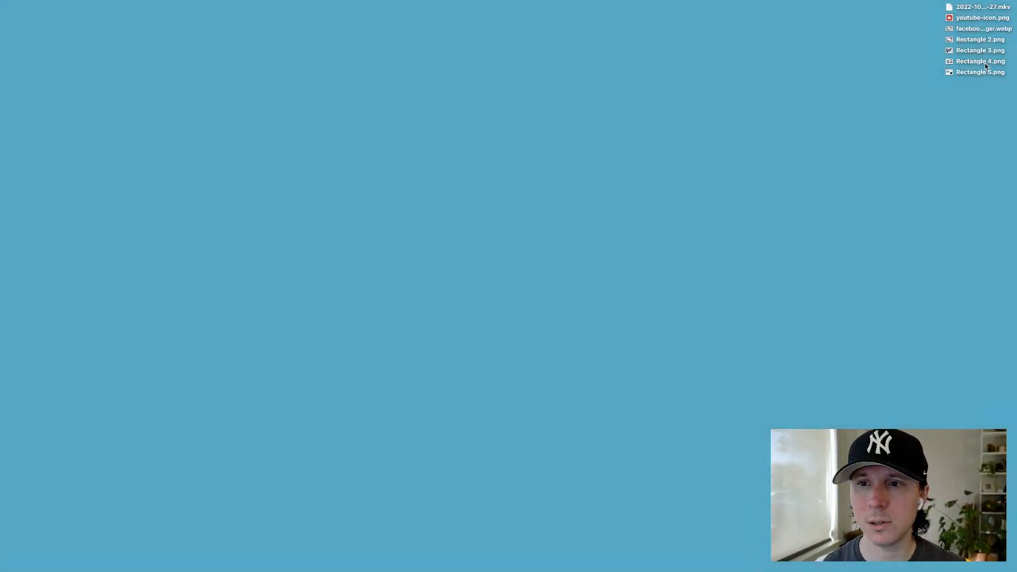
# Step: Preview Rectangle 2.png on the desktop, then rename it facebook-thumbnail-1.png and copy that name
pyautogui.moveTo(924, 124); pyautogui.dragTo(974, 1)
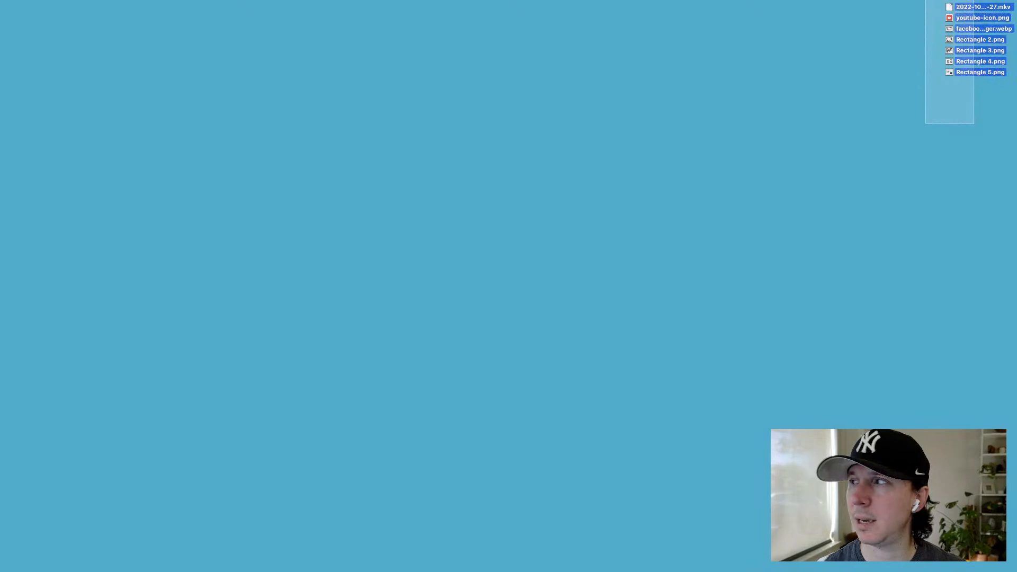
pyautogui.click(856, 112)
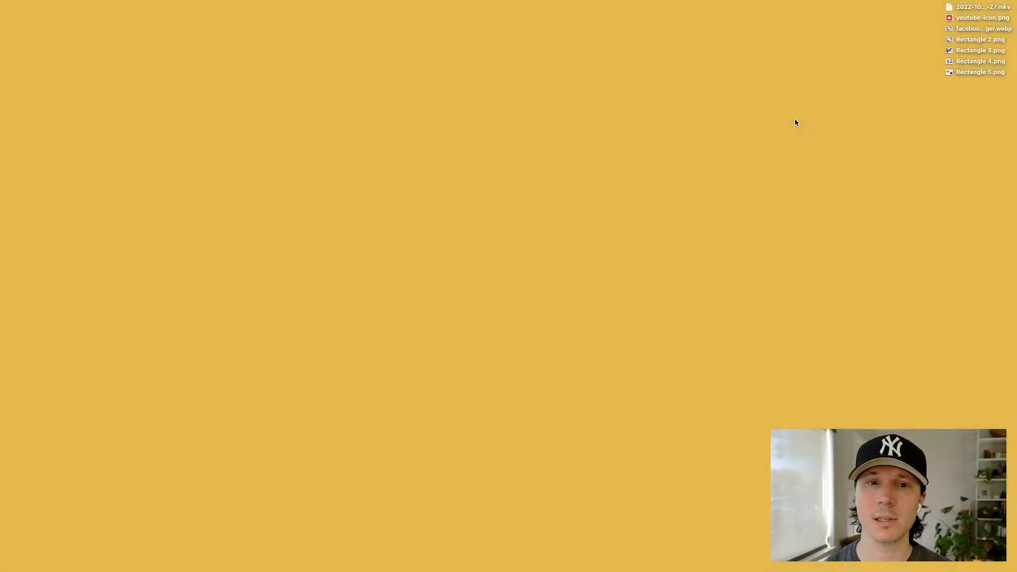
pyautogui.click(966, 38)
pyautogui.press('space')
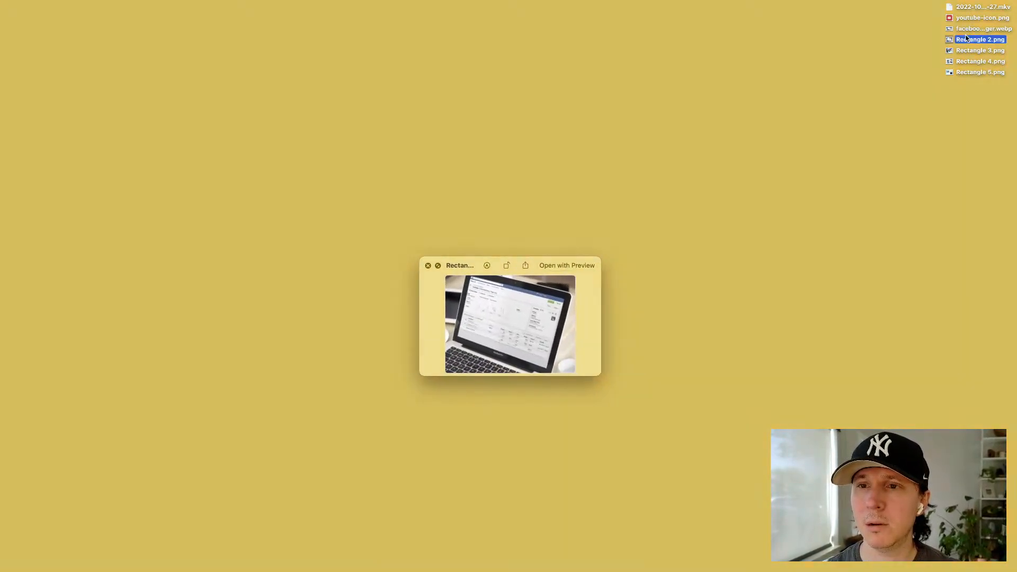
pyautogui.press('Return')
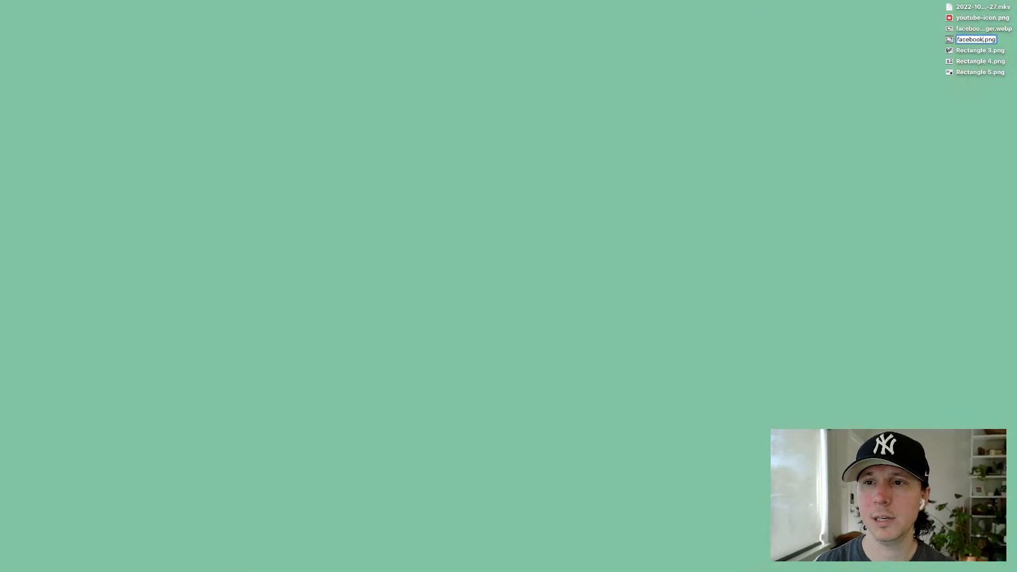
pyautogui.press('Return')
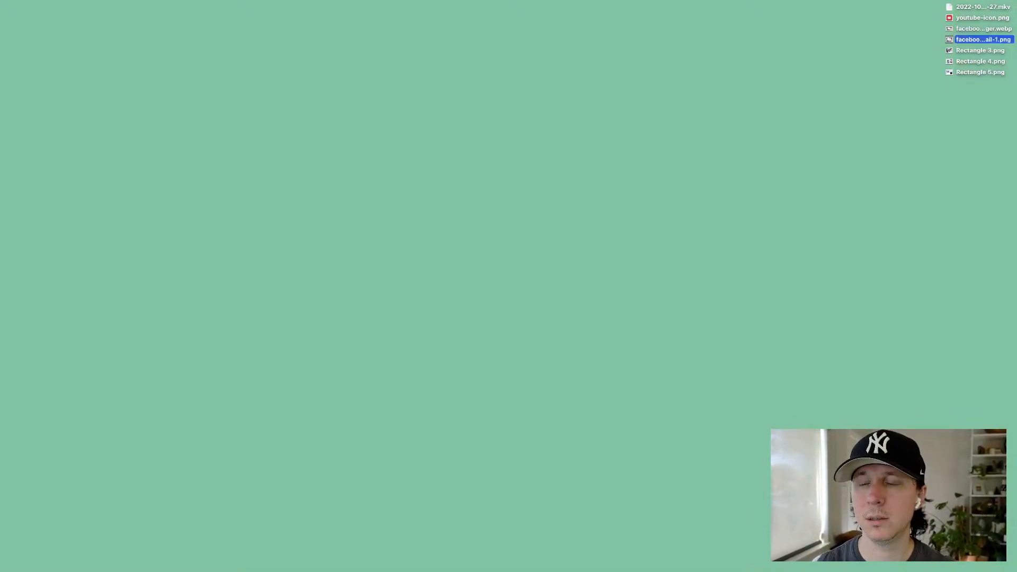
pyautogui.press('Return')
pyautogui.press('super+c')
pyautogui.press('Return')
# Step: Rename Rectangle 3.png on the desktop to facebook-thumbnail-2.png, reusing the copied name
pyautogui.click(971, 52)
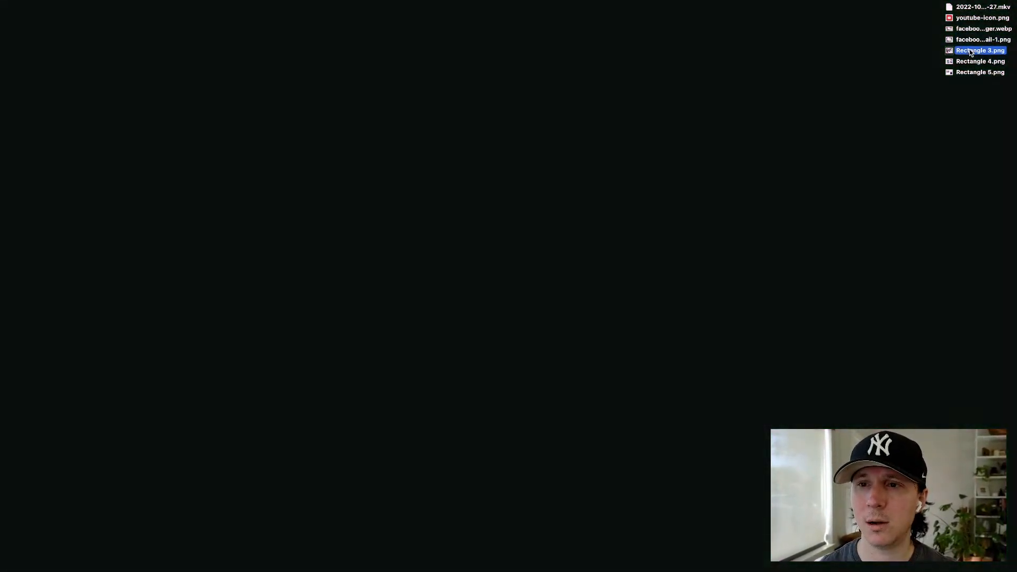
pyautogui.press('Return')
pyautogui.press('super+v')
pyautogui.press('BackSpace')
pyautogui.write('2')
pyautogui.press('Return')
# Step: Rename Rectangle 4.png on the desktop to facebook-thumbnail-3.png, reusing the copied name
pyautogui.click(972, 62)
pyautogui.press('Return')
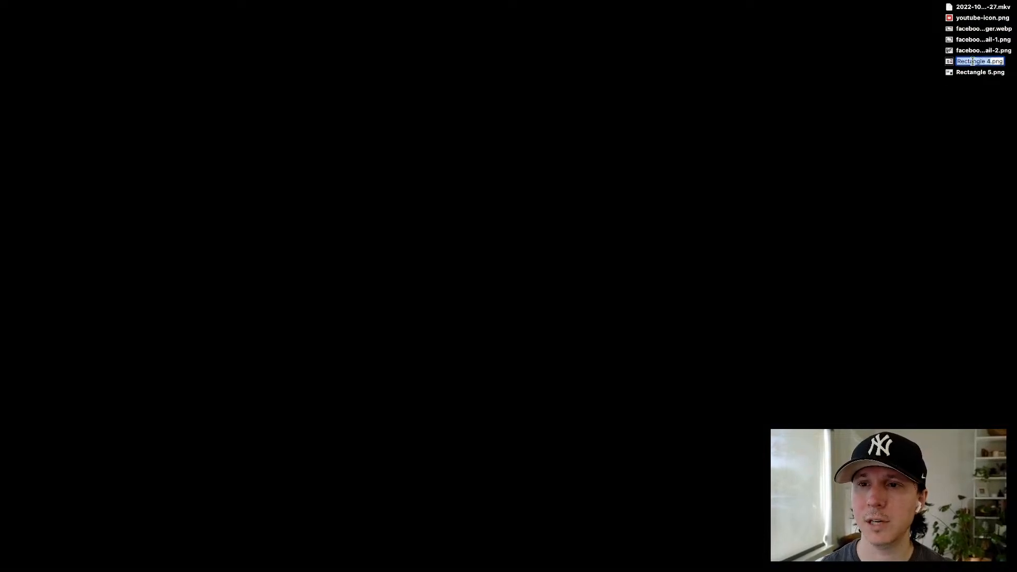
pyautogui.press('super+v')
pyautogui.press('BackSpace')
pyautogui.write('3')
pyautogui.press('Return')
# Step: Rename Rectangle 5.png on the desktop to facebook-thumbnail-4.png, reusing the copied name
pyautogui.click(970, 71)
pyautogui.press('Return')
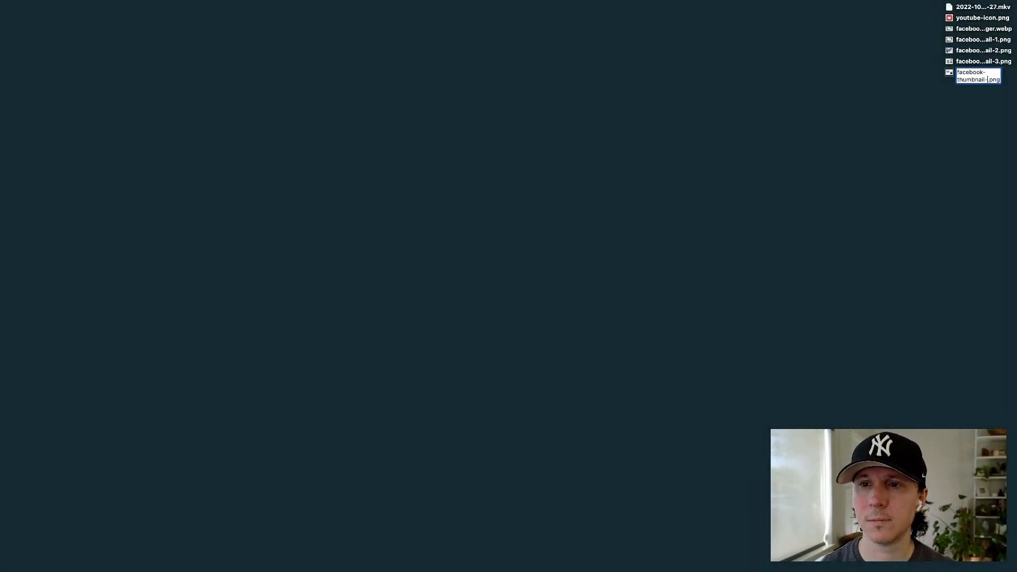
pyautogui.press('super+v')
pyautogui.press('BackSpace')
pyautogui.write('4')
pyautogui.press('Return')
pyautogui.click(749, 193)
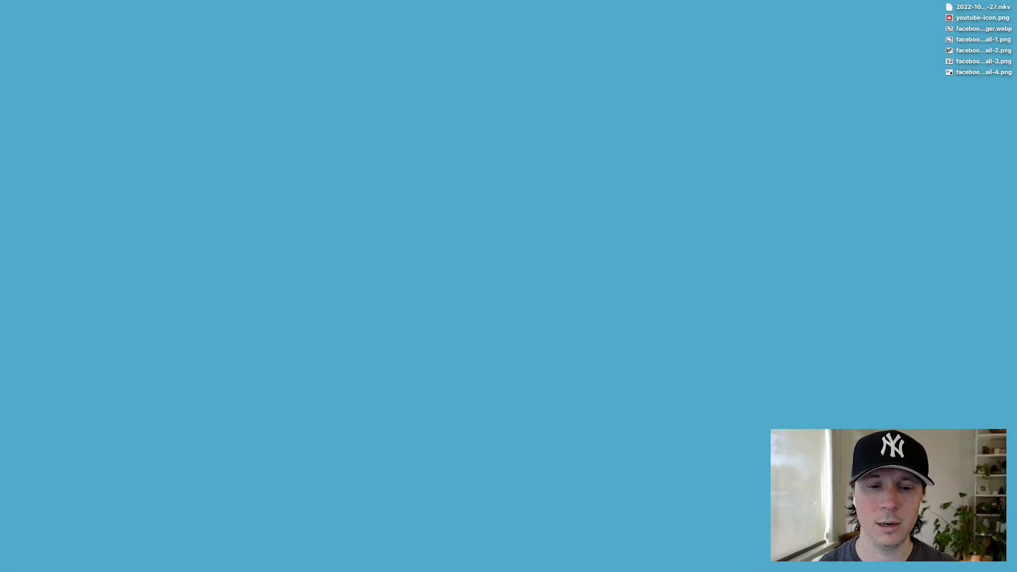
# Step: Switch to Webflow in Chrome and show the contents of the Work folder in the site's assets
pyautogui.press('super+Tab')
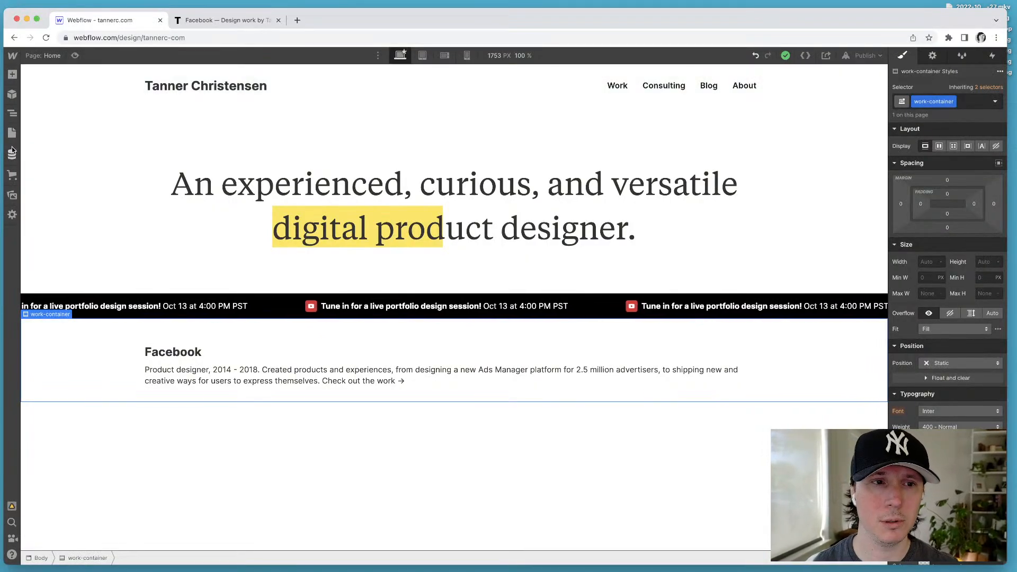
pyautogui.click(12, 194)
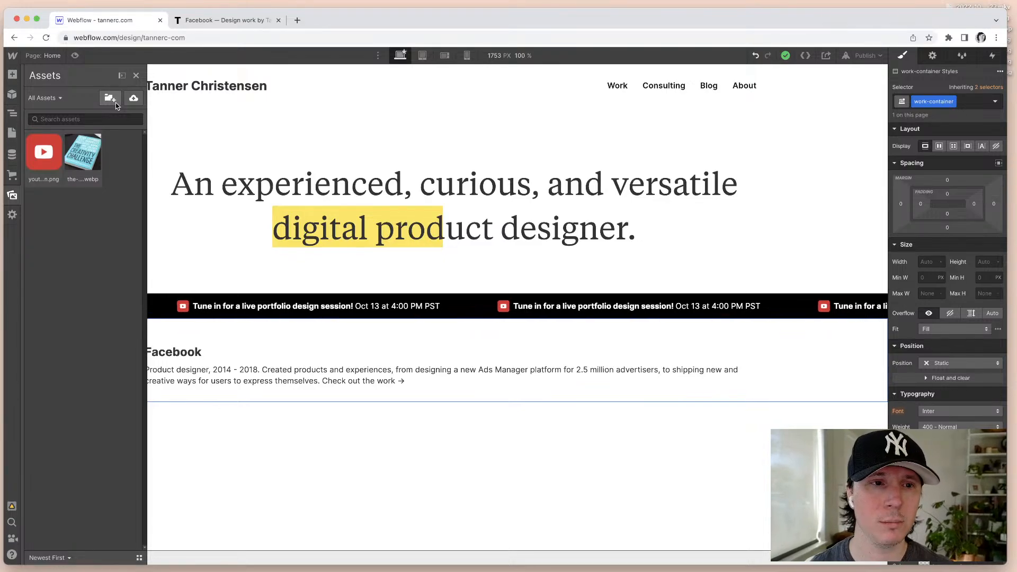
pyautogui.click(53, 98)
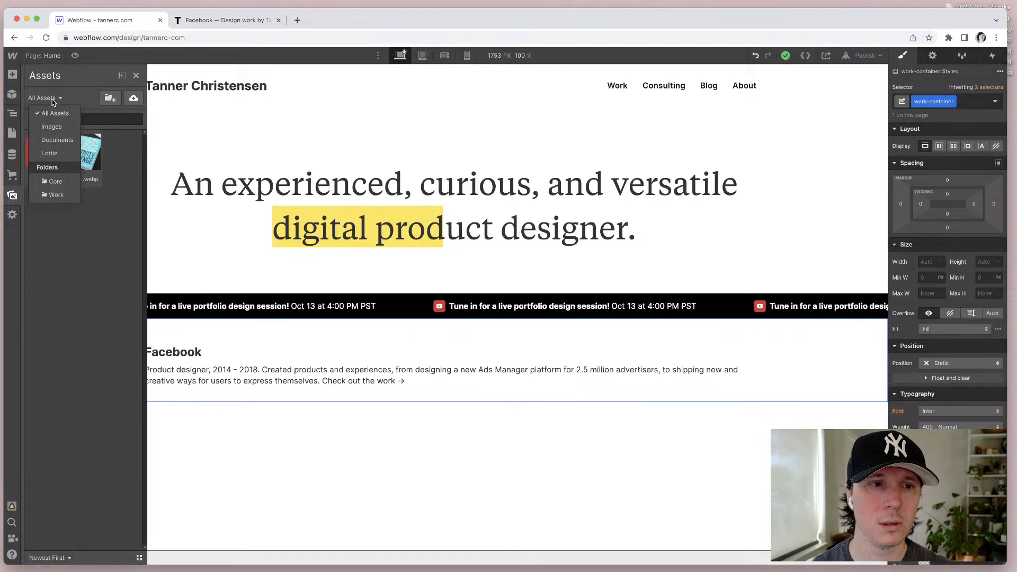
pyautogui.click(62, 276)
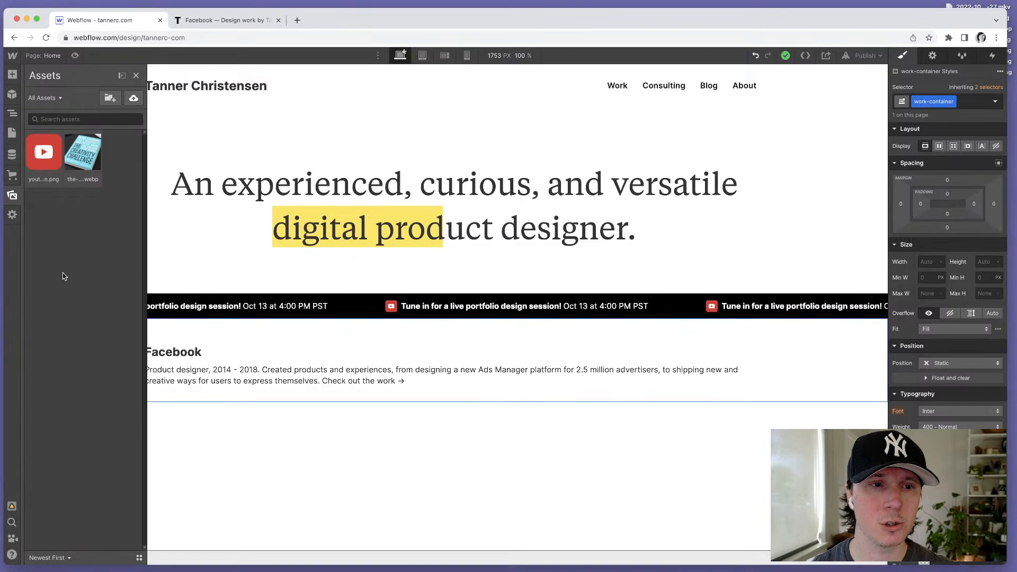
pyautogui.click(63, 99)
pyautogui.click(53, 178)
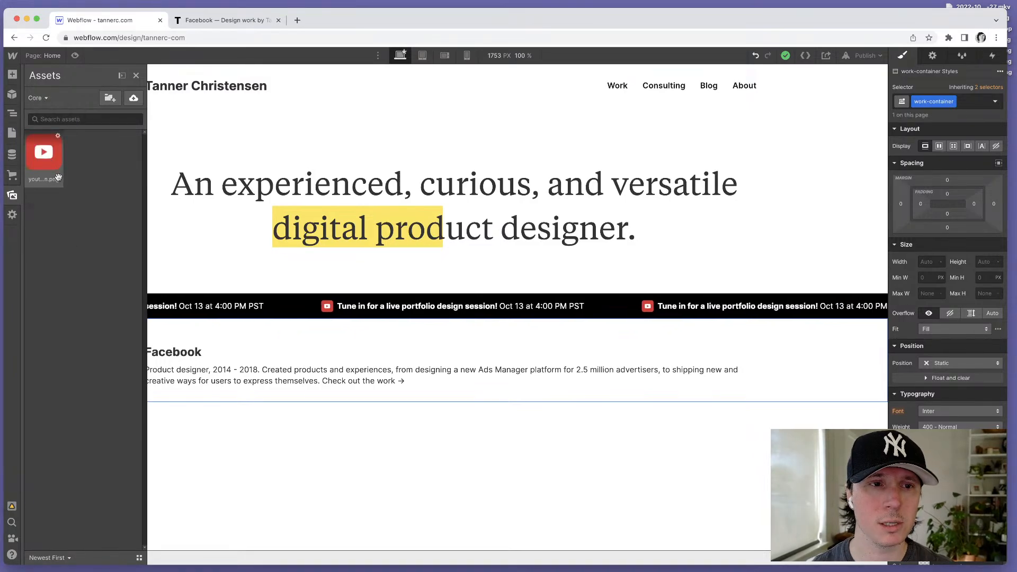
pyautogui.click(36, 100)
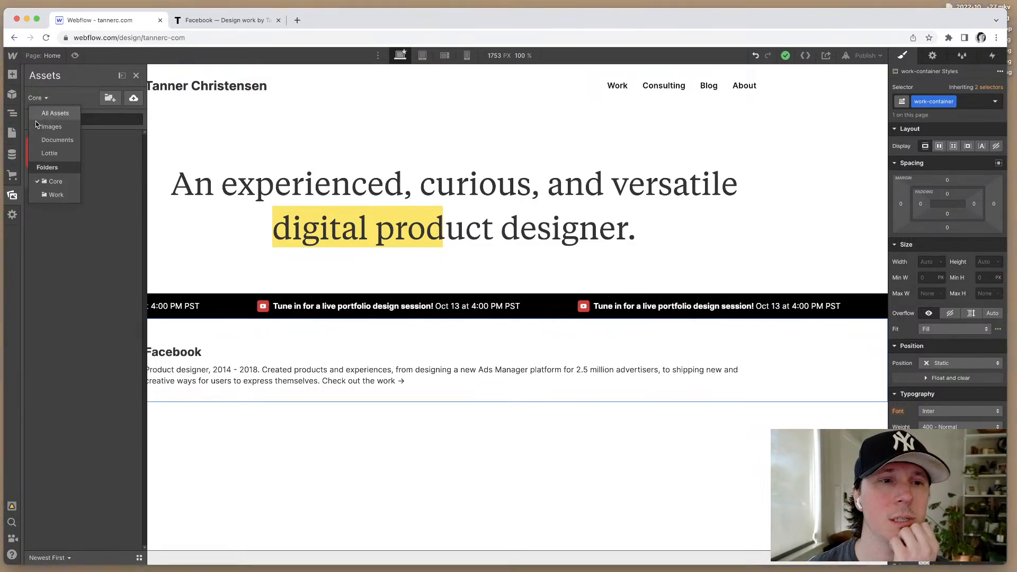
pyautogui.click(53, 195)
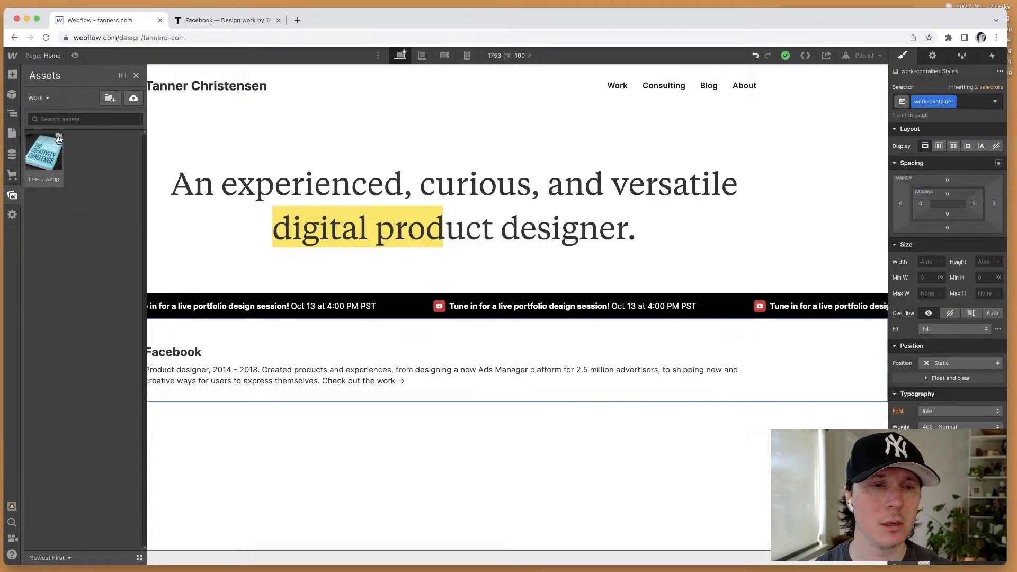
# Step: Delete the Creativity Challenge book image from the Work assets folder
pyautogui.click(57, 140)
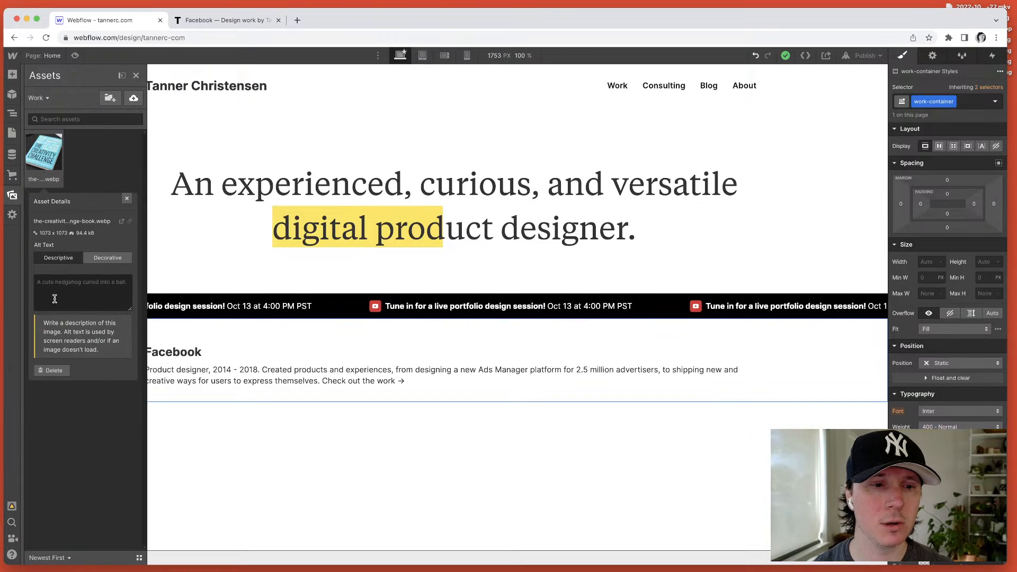
pyautogui.click(55, 371)
pyautogui.click(59, 428)
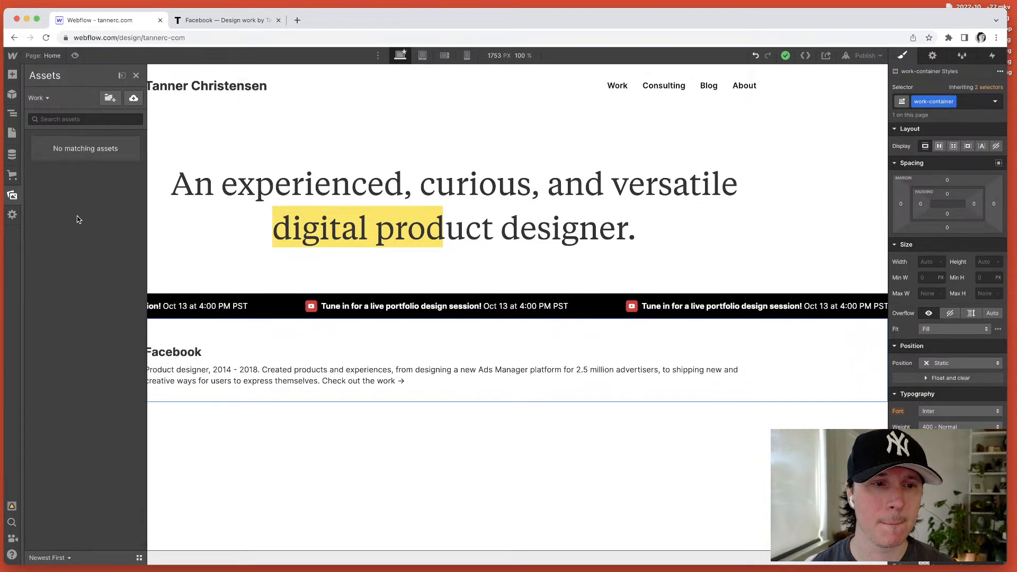
# Step: Create an assets folder named "Facebook" inside the Work folder
pyautogui.click(112, 98)
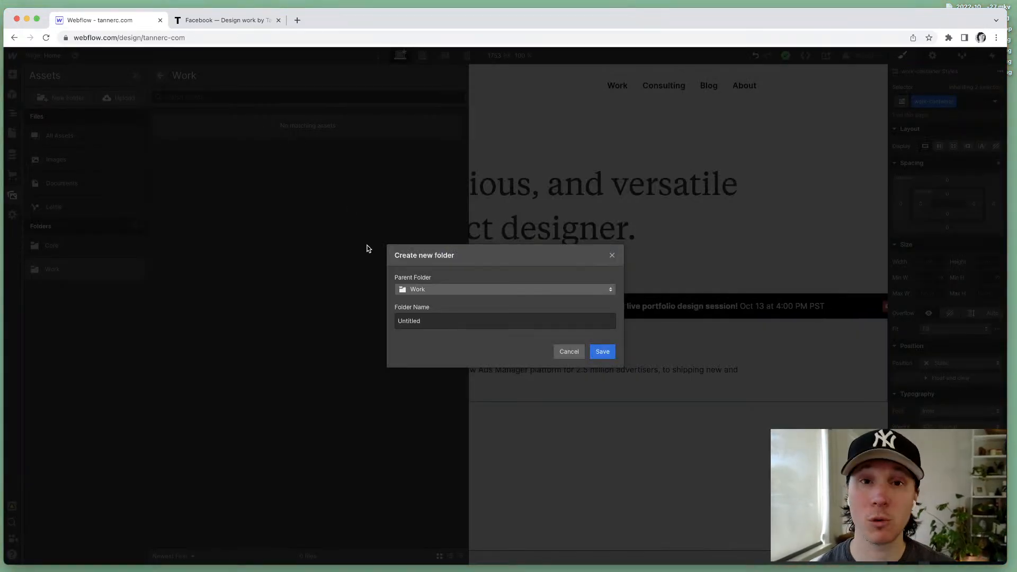
pyautogui.click(422, 323)
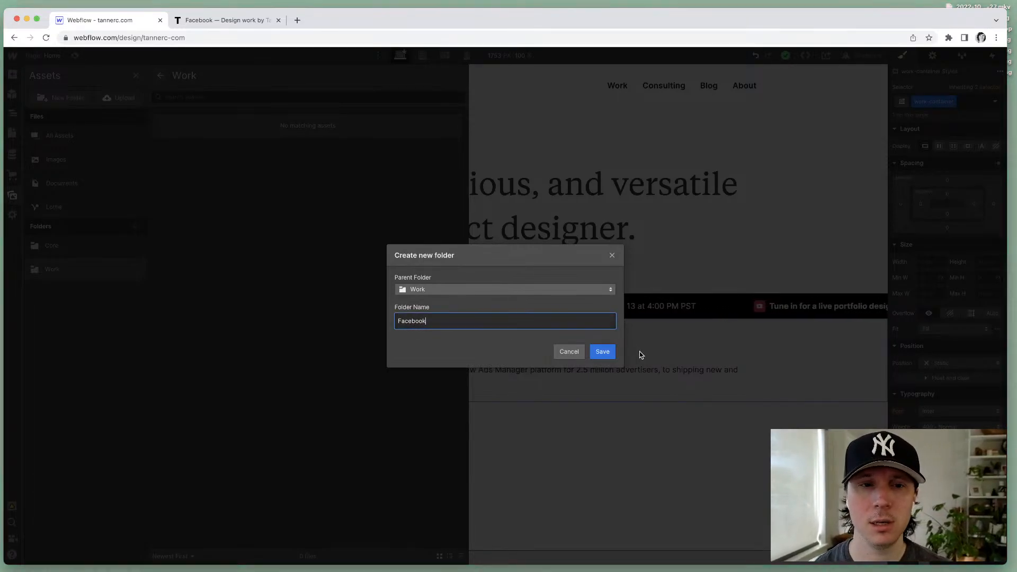
pyautogui.click(602, 352)
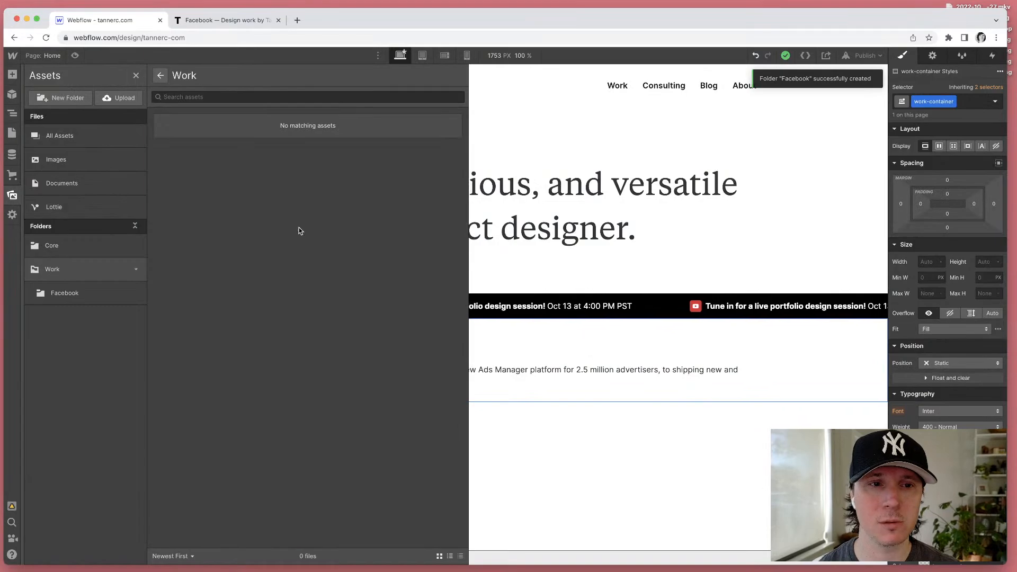
# Step: Upload facebook-thumbnail-1.png through facebook-thumbnail-4.png from the Desktop into the Facebook assets folder
pyautogui.click(58, 292)
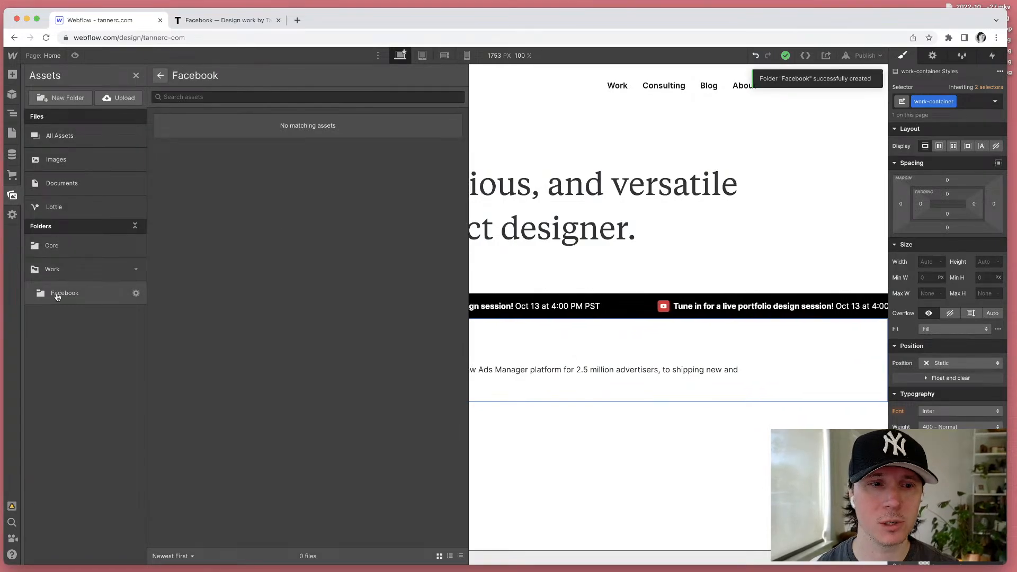
pyautogui.click(113, 98)
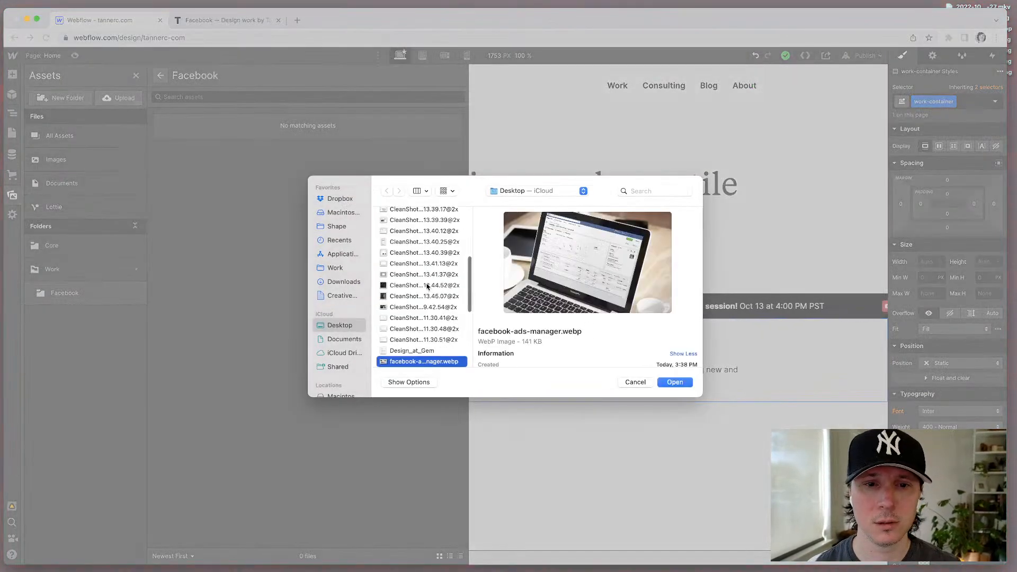
pyautogui.press('Down')
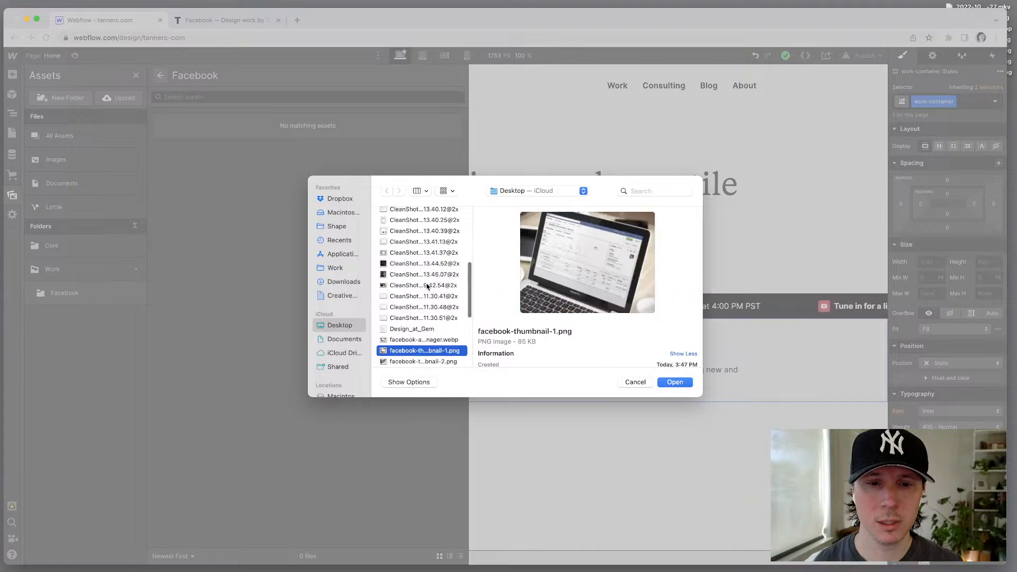
pyautogui.scroll(-3, 427, 286)
pyautogui.keyDown('shift'); pyautogui.click(424, 314); pyautogui.keyUp('shift')
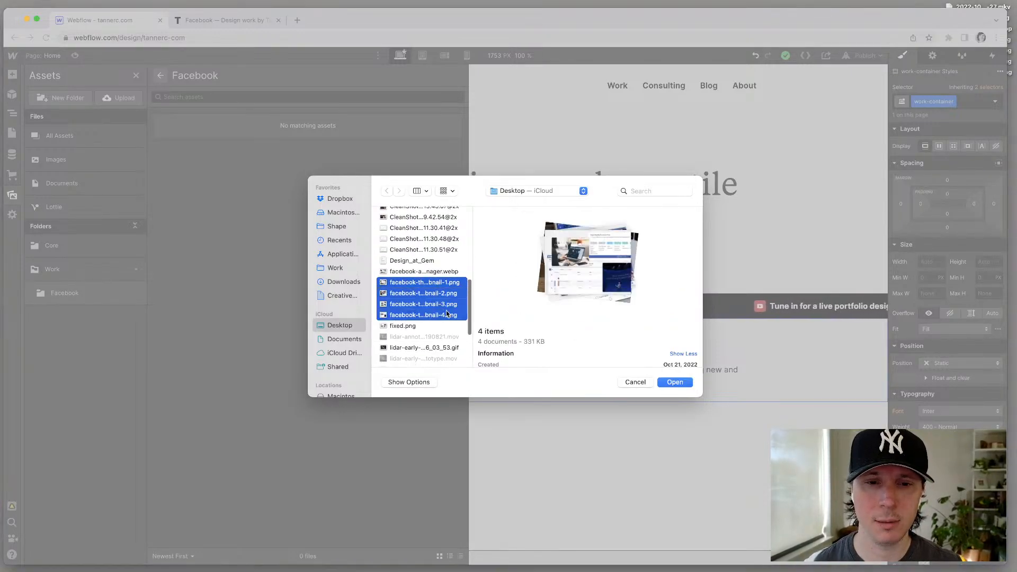
pyautogui.click(671, 383)
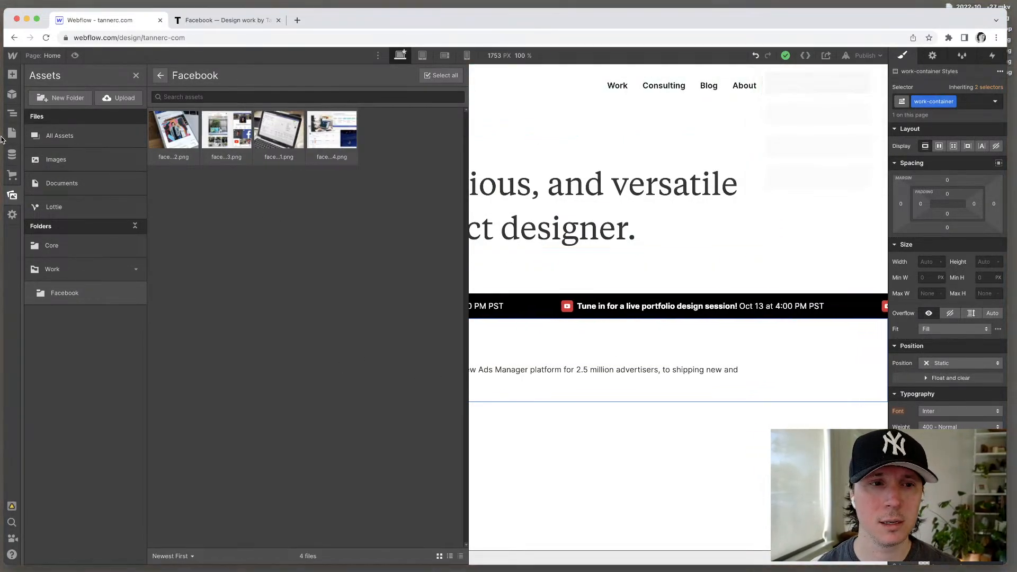
# Step: Open the Facebook item of the Works CMS collection at its Thumbnails field
pyautogui.click(12, 153)
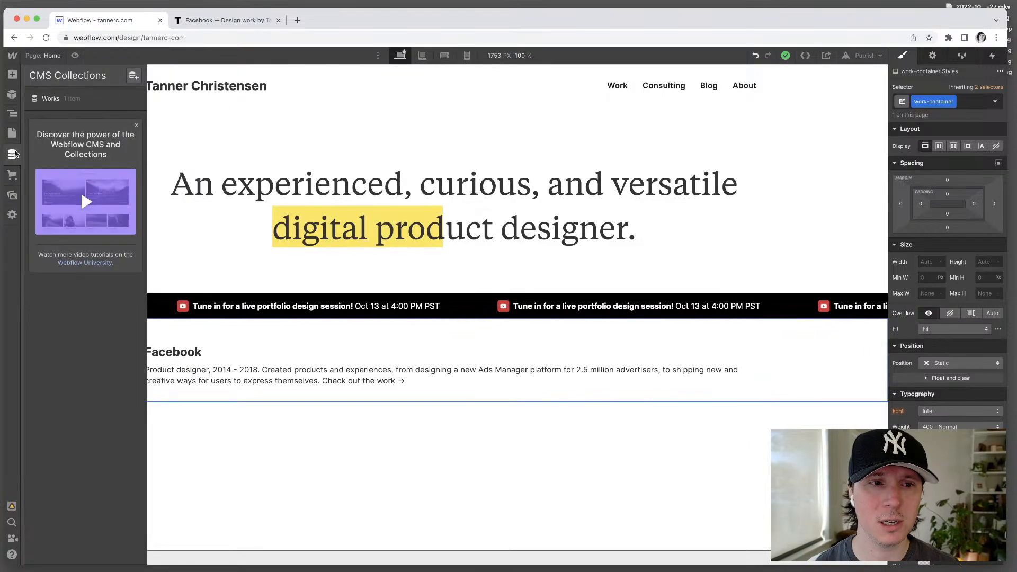
pyautogui.click(49, 99)
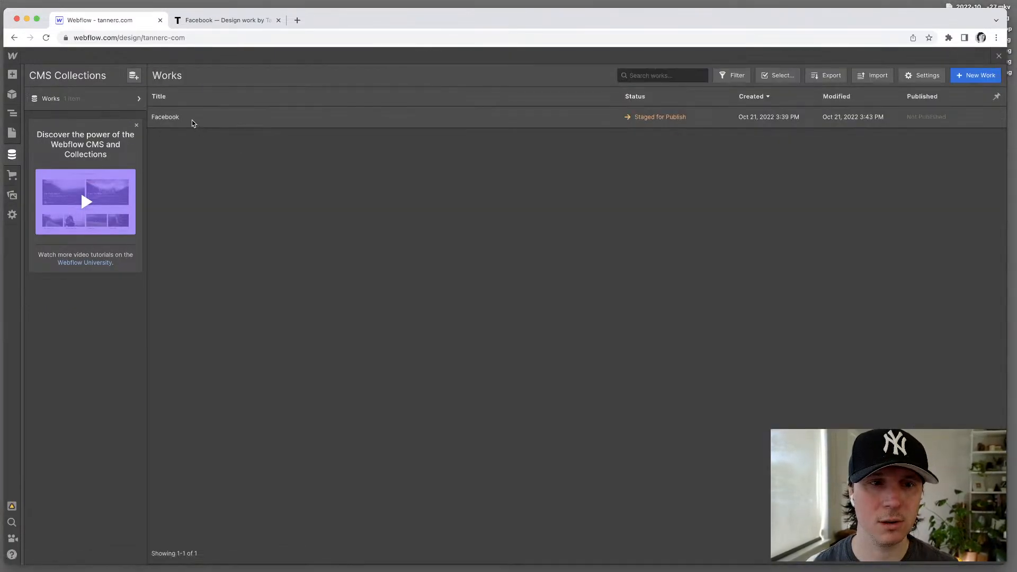
pyautogui.click(235, 117)
pyautogui.scroll(-5, 439, 265)
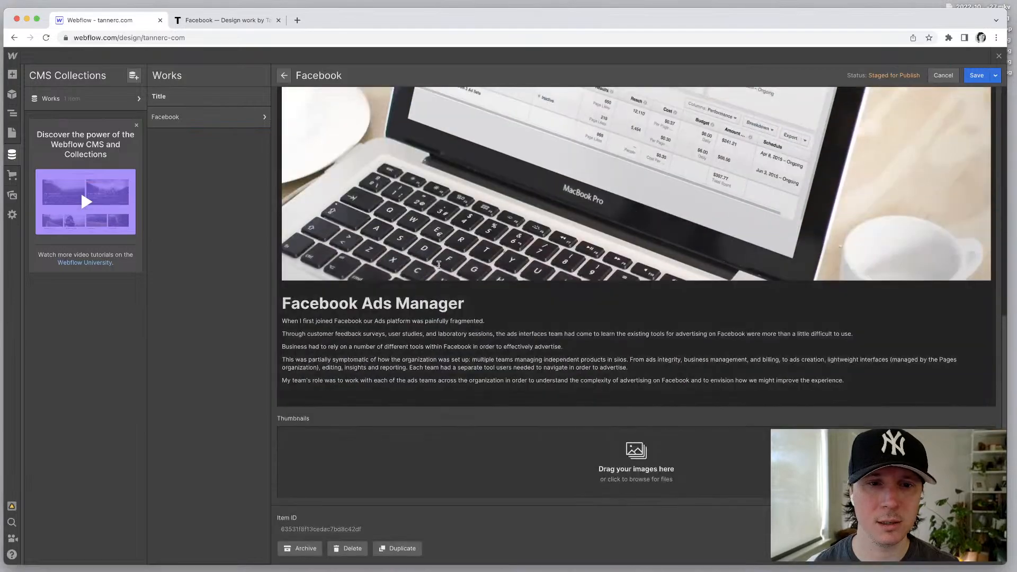
# Step: Add facebook-thumbnail-1.png through facebook-thumbnail-4.png from the Desktop to the Thumbnails field and save the Facebook item
pyautogui.click(617, 451)
pyautogui.click(424, 361)
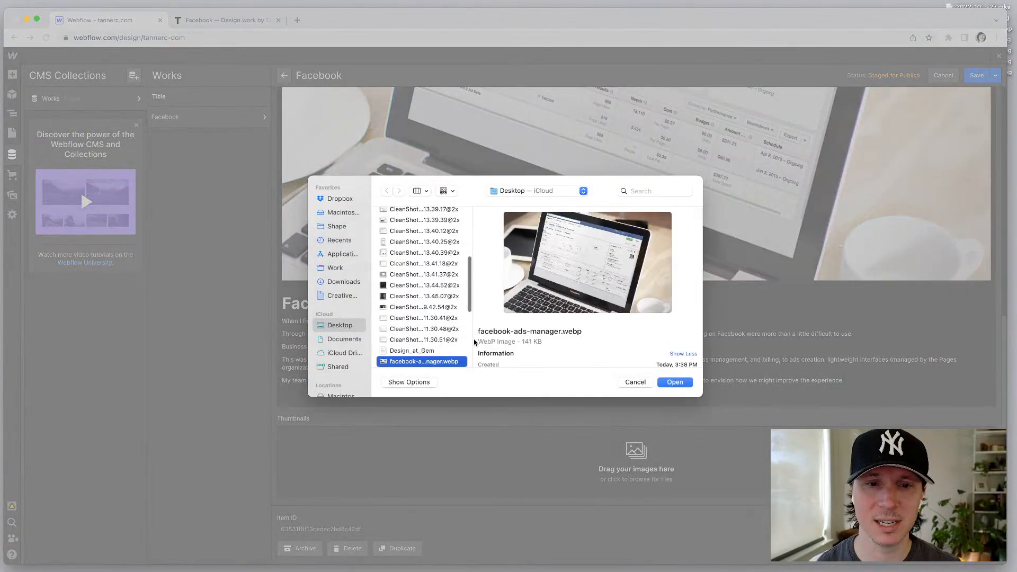
pyautogui.hotkey('shift', 'Down')
pyautogui.hotkey('shift', 'Down')
pyautogui.hotkey('shift', 'Down')
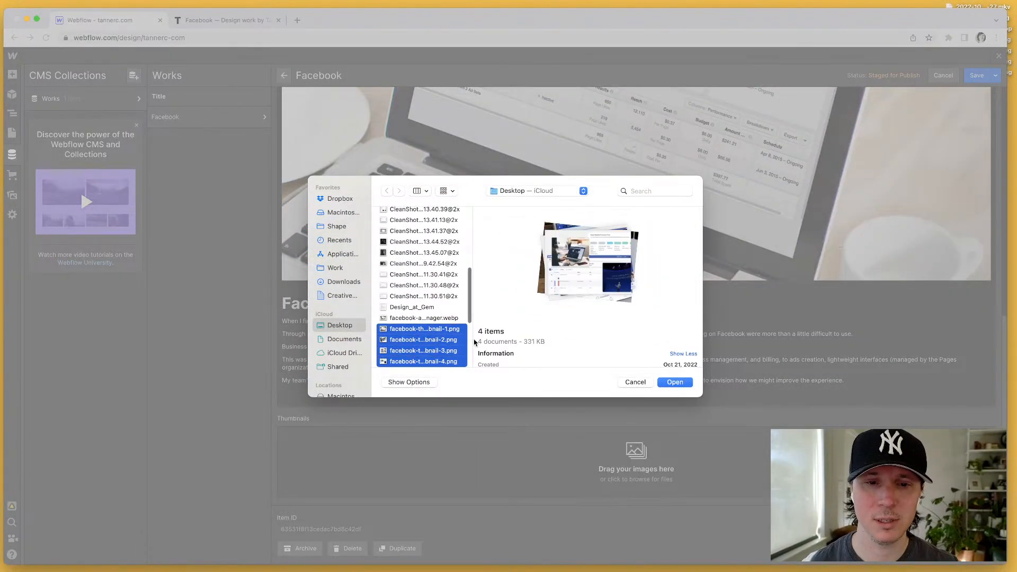
pyautogui.press('Return')
pyautogui.scroll(-1, 545, 434)
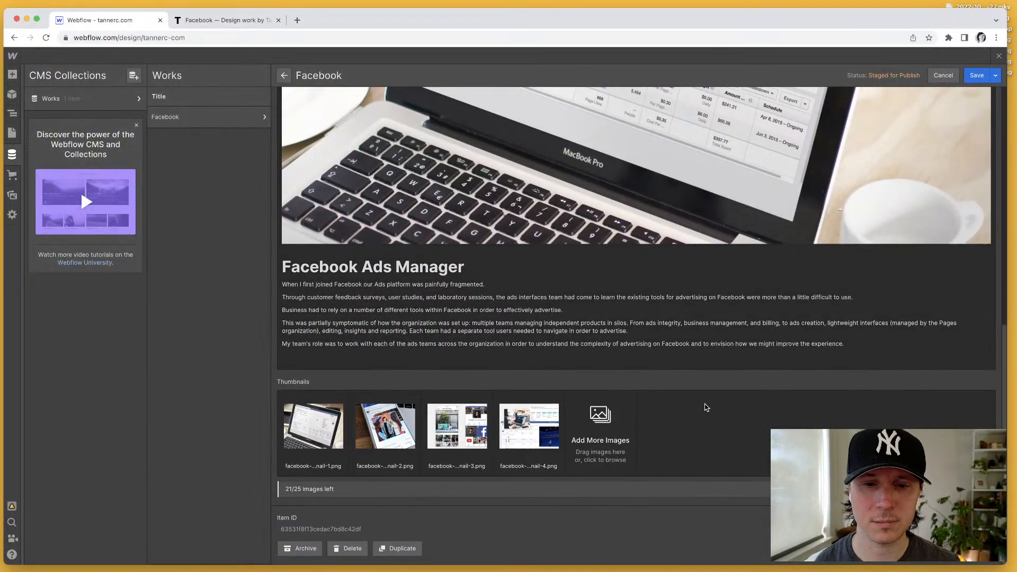
pyautogui.scroll(15, 706, 371)
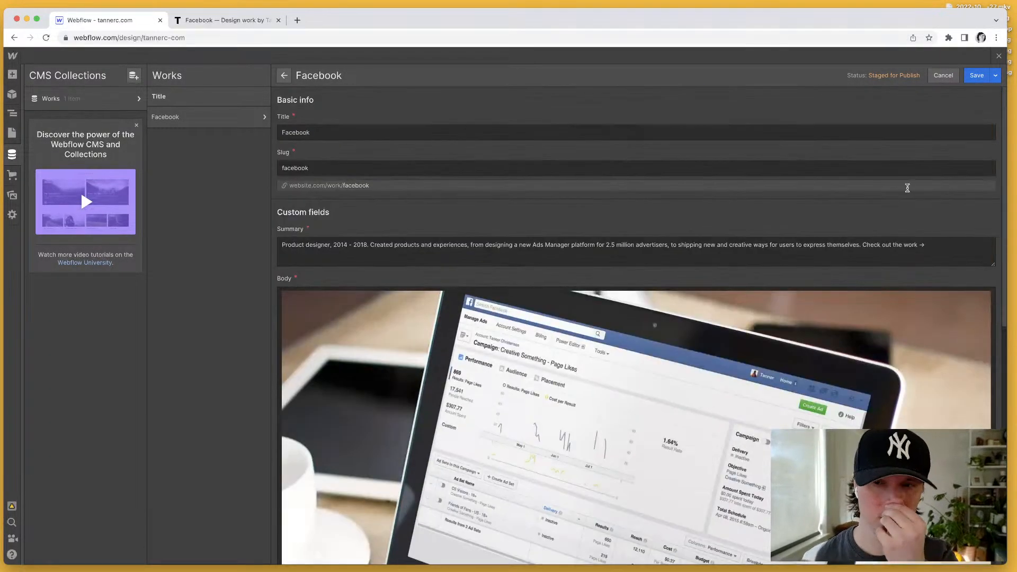
pyautogui.click(977, 75)
pyautogui.click(11, 112)
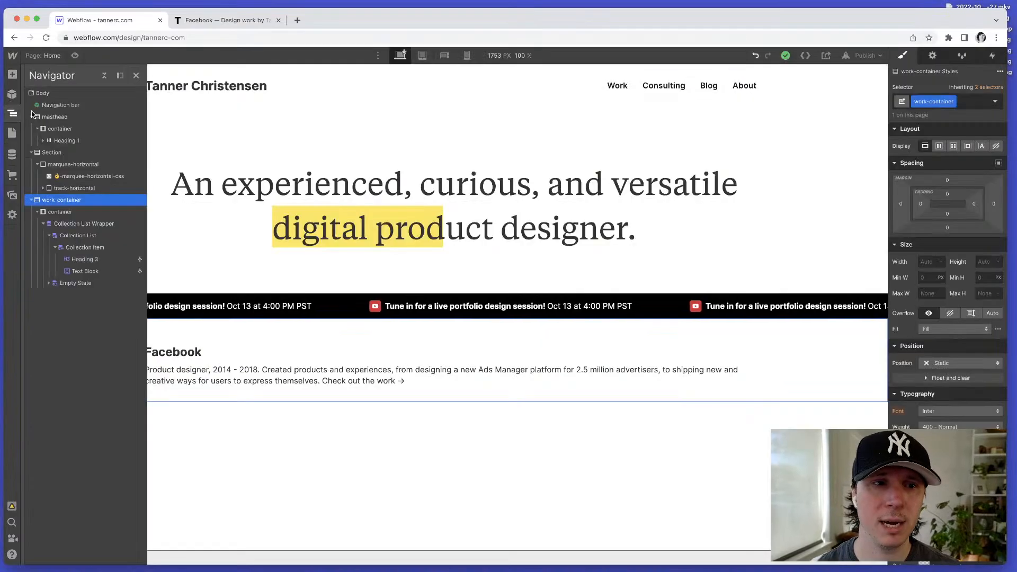
pyautogui.hscroll(-5, 202, 379)
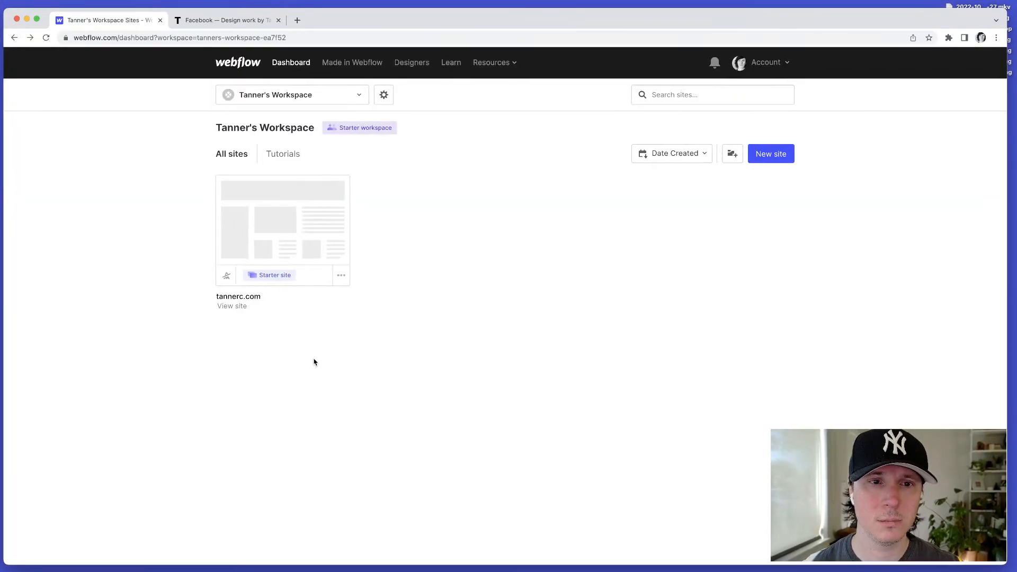
pyautogui.hscroll(5, 313, 360)
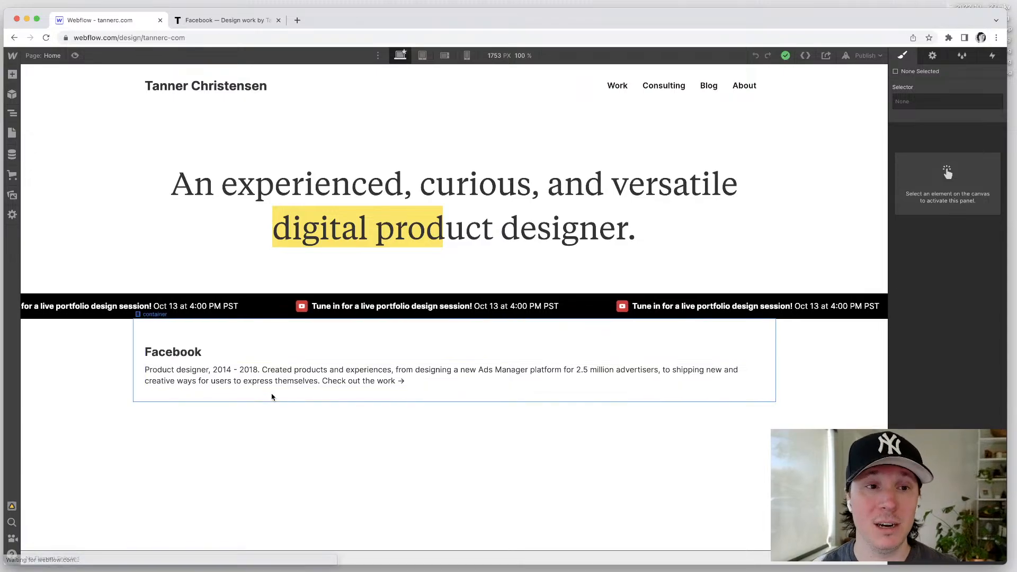
# Step: Search the available elements for a gallery to use in the Facebook collection item
pyautogui.click(210, 363)
pyautogui.press('super+e')
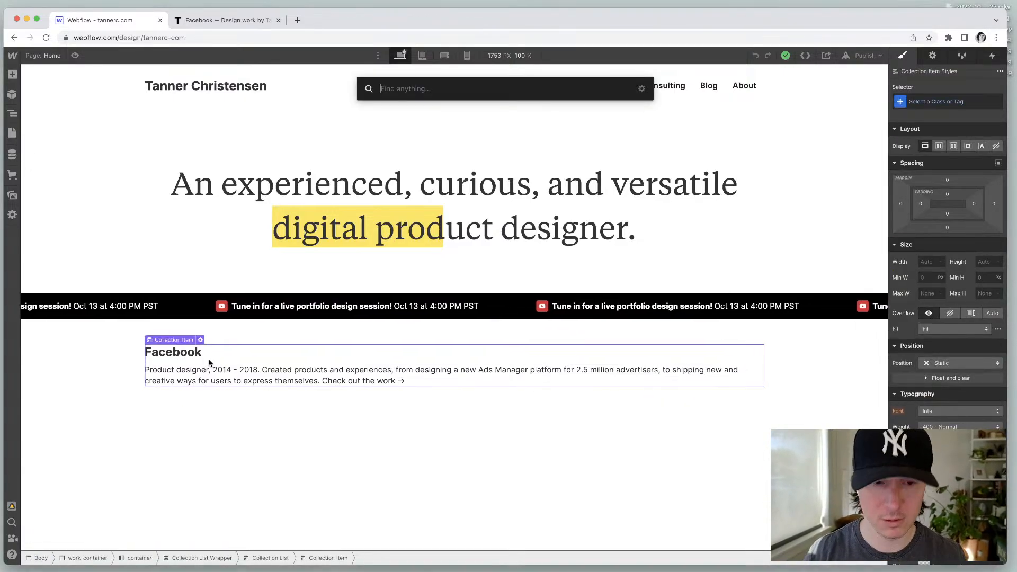
pyautogui.write('galler')
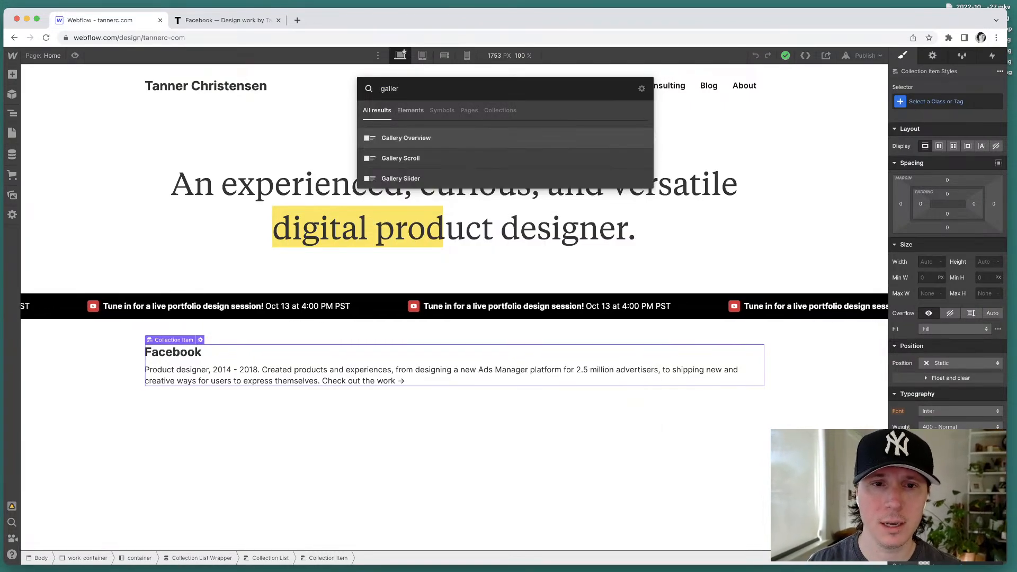
pyautogui.press('Escape')
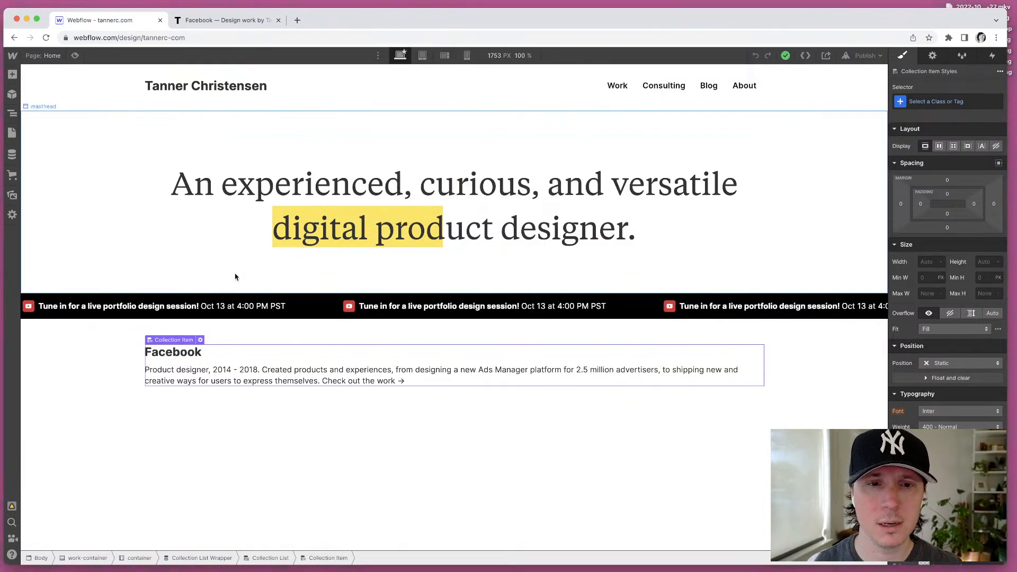
# Step: Add a Grid element below the summary text inside the Facebook collection item
pyautogui.click(13, 113)
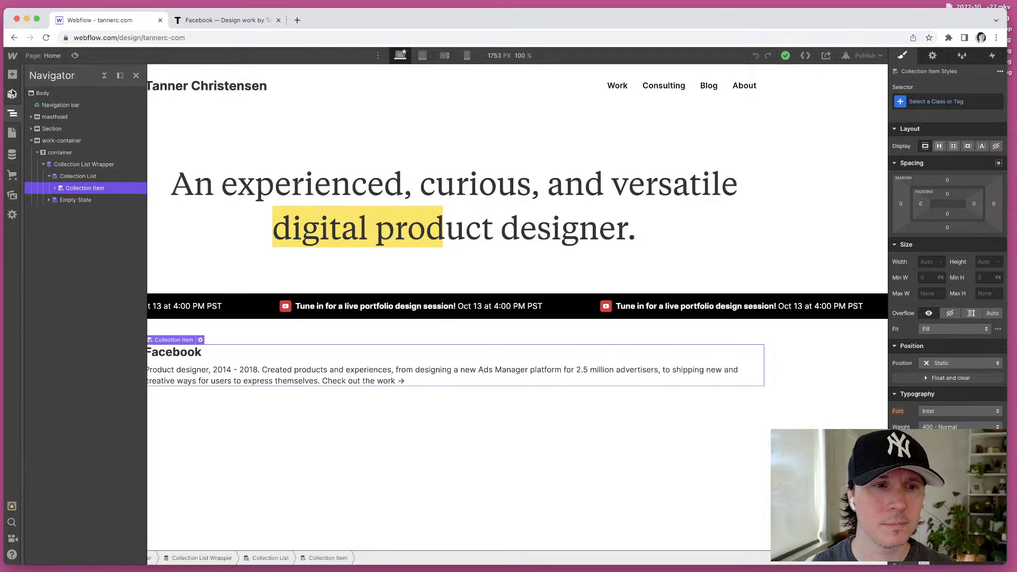
pyautogui.click(12, 73)
pyautogui.scroll(-6, 78, 285)
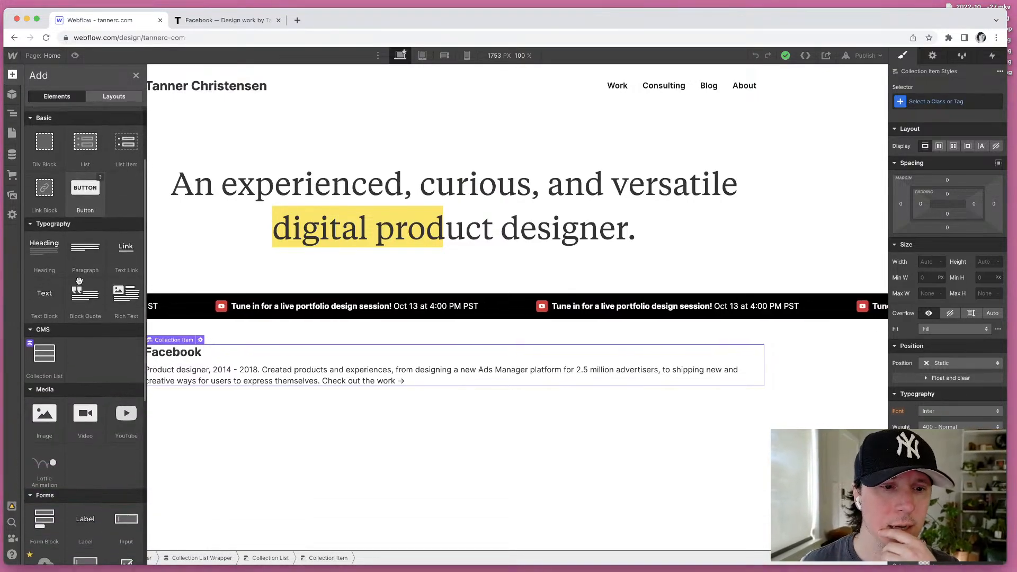
pyautogui.scroll(-3, 82, 296)
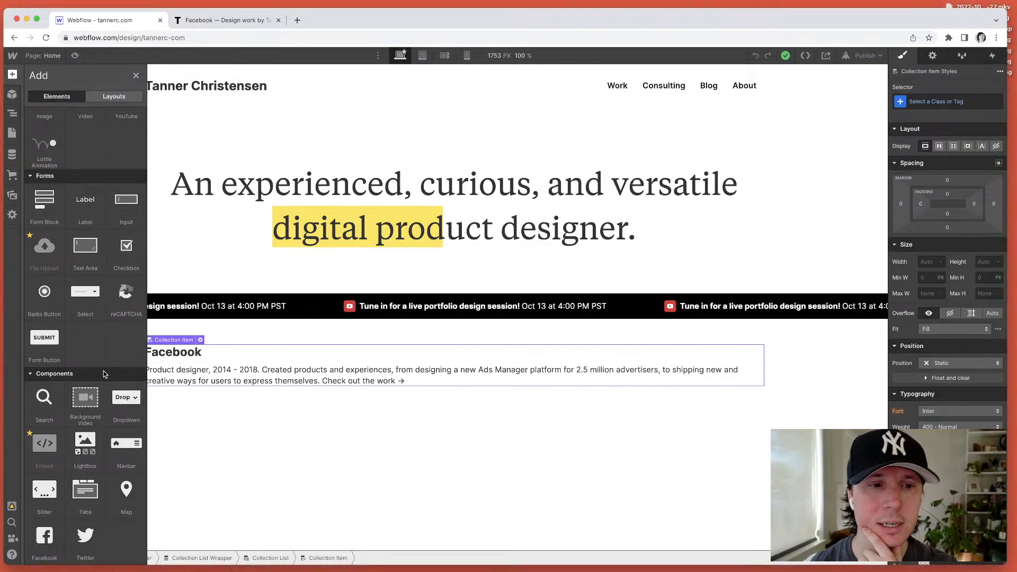
pyautogui.scroll(10, 77, 396)
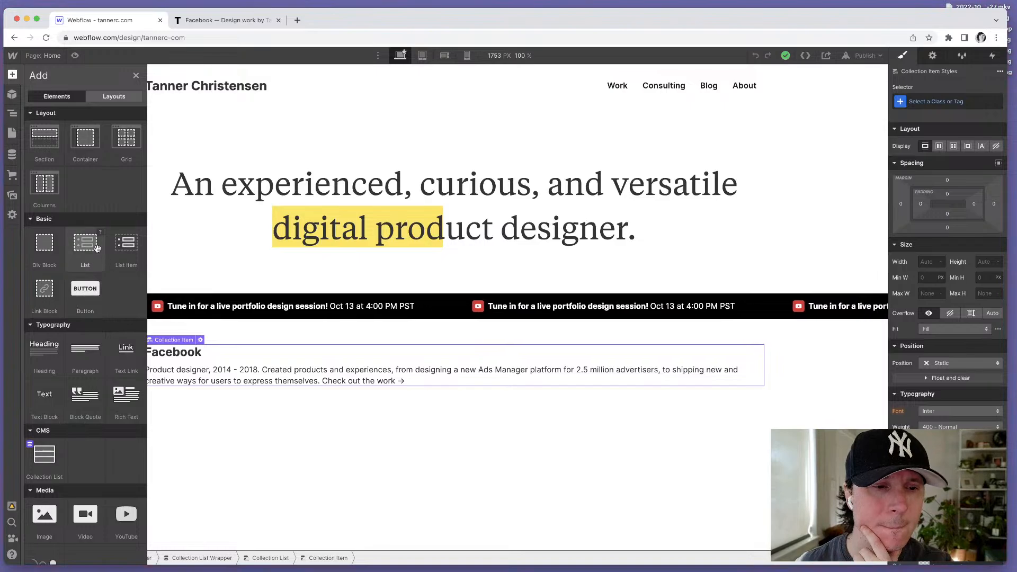
pyautogui.moveTo(117, 133); pyautogui.dragTo(181, 386)
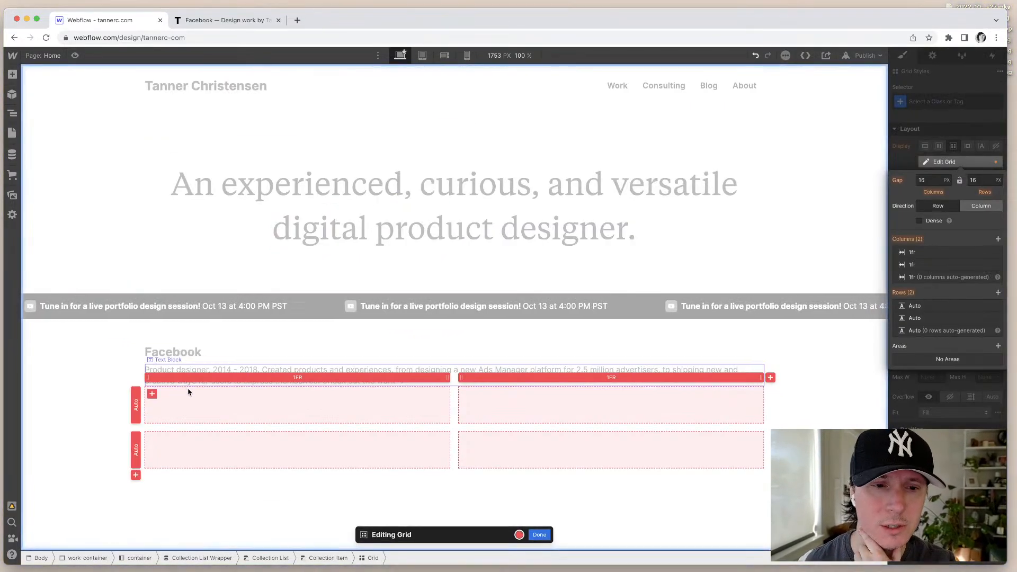
pyautogui.click(539, 535)
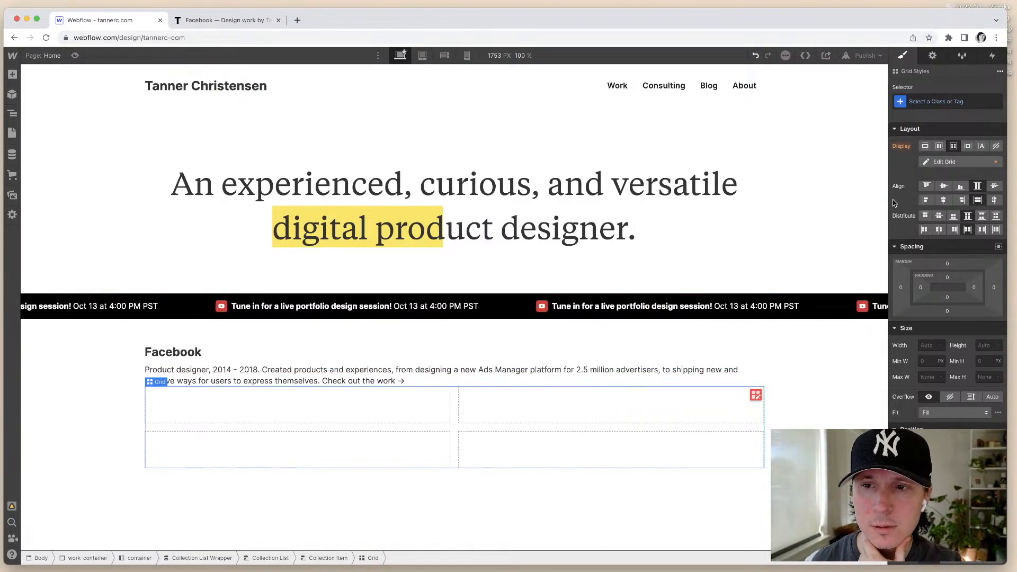
# Step: Set the grid under the Facebook summary to four columns and a single row
pyautogui.click(940, 167)
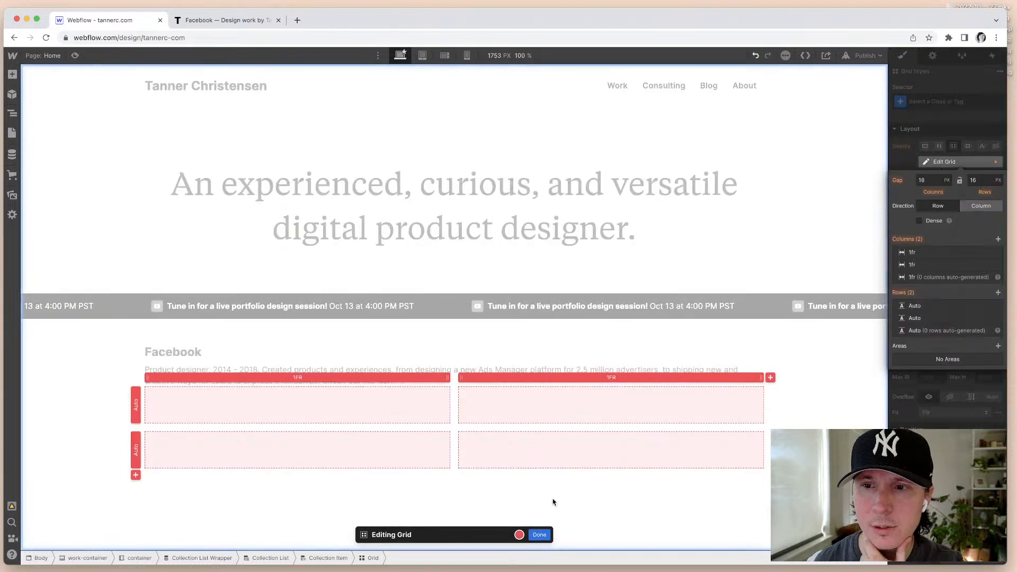
pyautogui.click(771, 378)
pyautogui.click(770, 378)
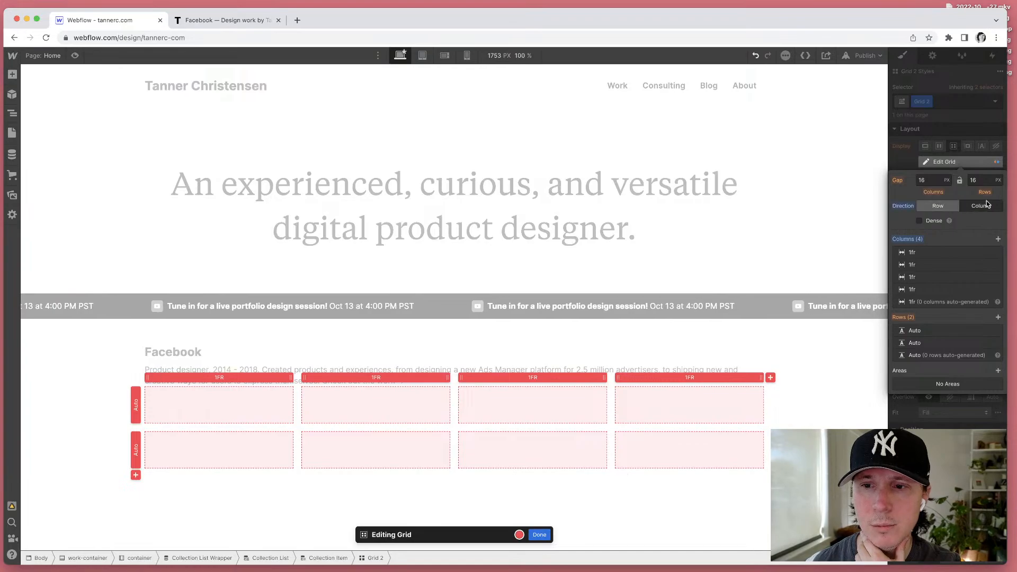
pyautogui.click(997, 345)
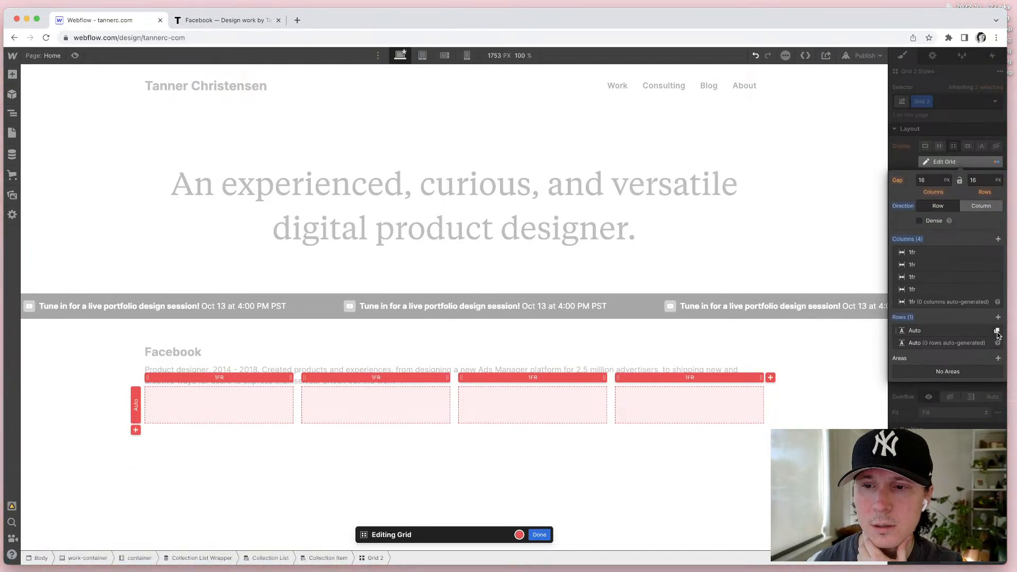
pyautogui.click(997, 332)
pyautogui.click(997, 343)
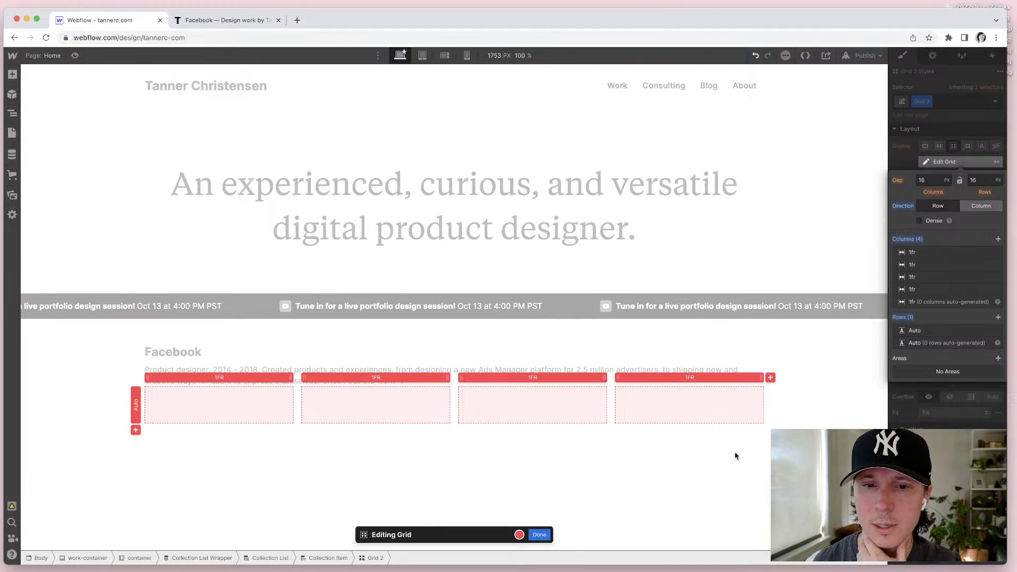
pyautogui.click(898, 147)
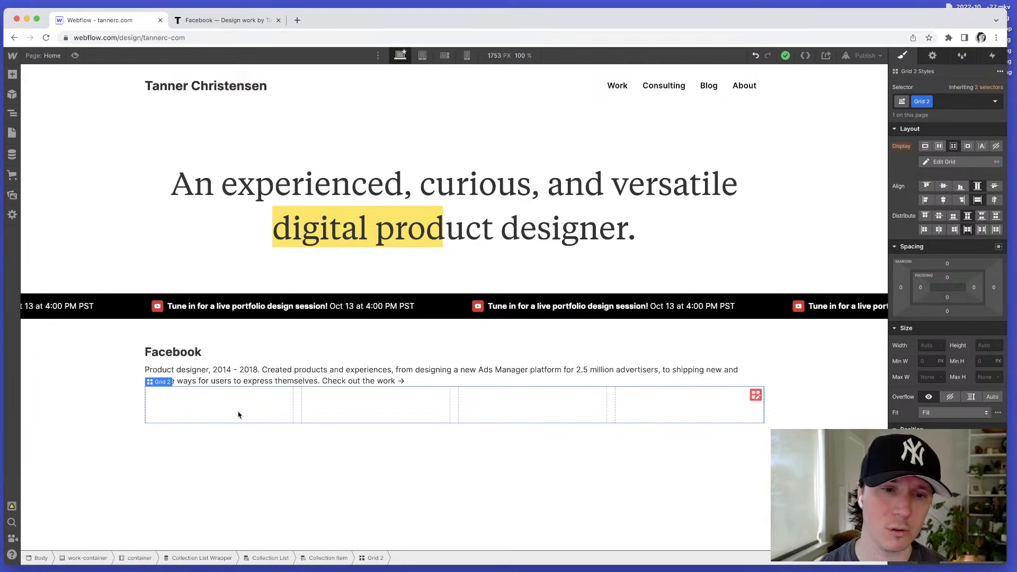
# Step: Try to add a Collection List element for the thumbnails in the work section
pyautogui.doubleClick(205, 413)
pyautogui.press('Escape')
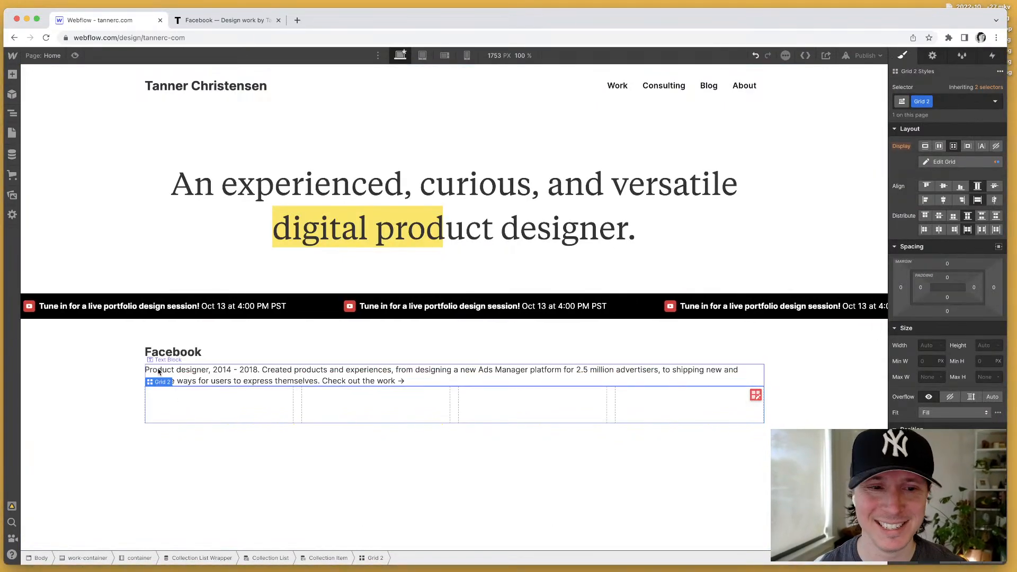
pyautogui.click(125, 371)
pyautogui.press('super+e')
pyautogui.write('colle')
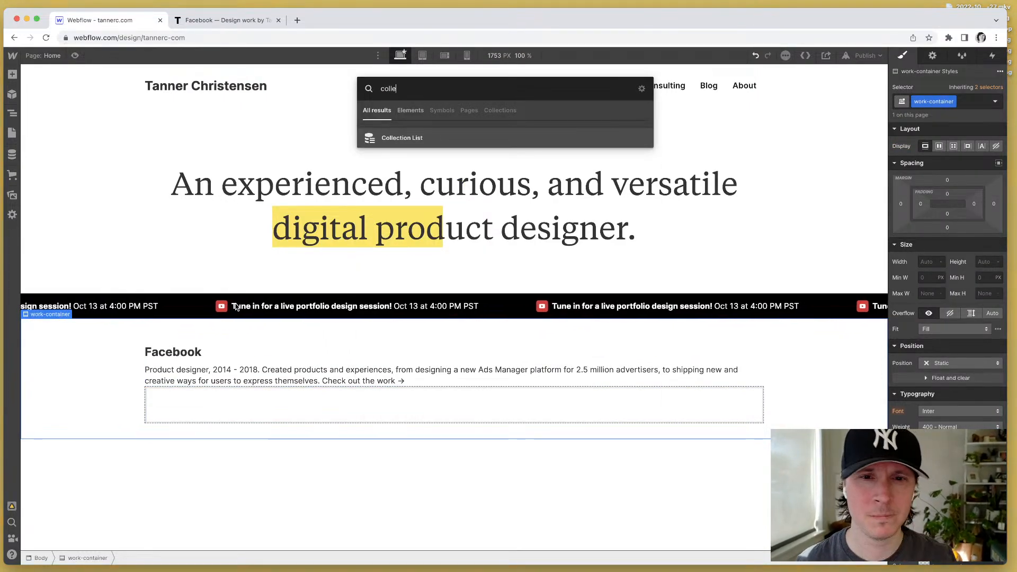
pyautogui.press('Return')
# Step: Search Google for "webflow grid based on collection item", look through the results, and return to the site design
pyautogui.press('super+t')
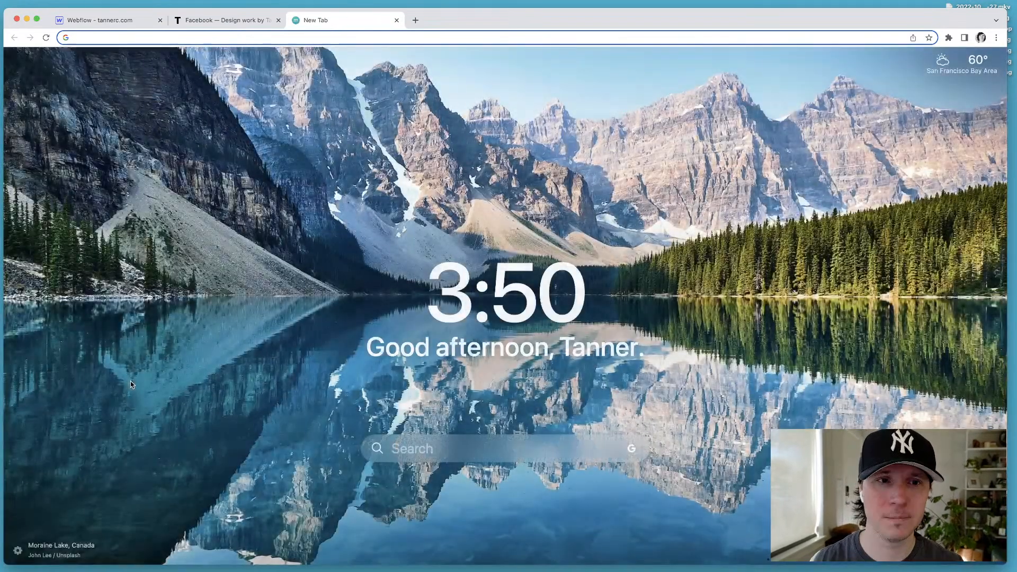
pyautogui.write('webflow ')
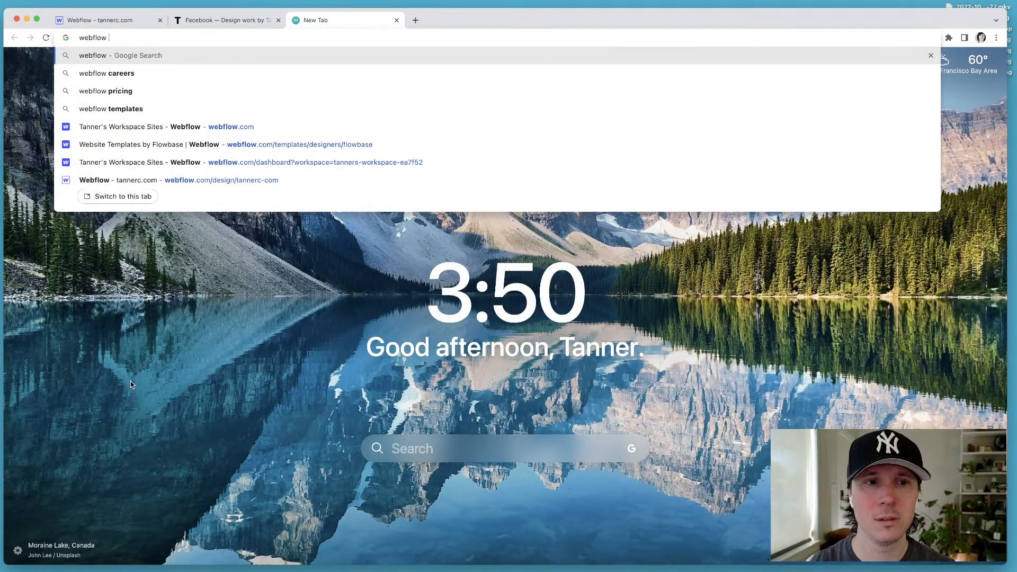
pyautogui.write('grid based on collec')
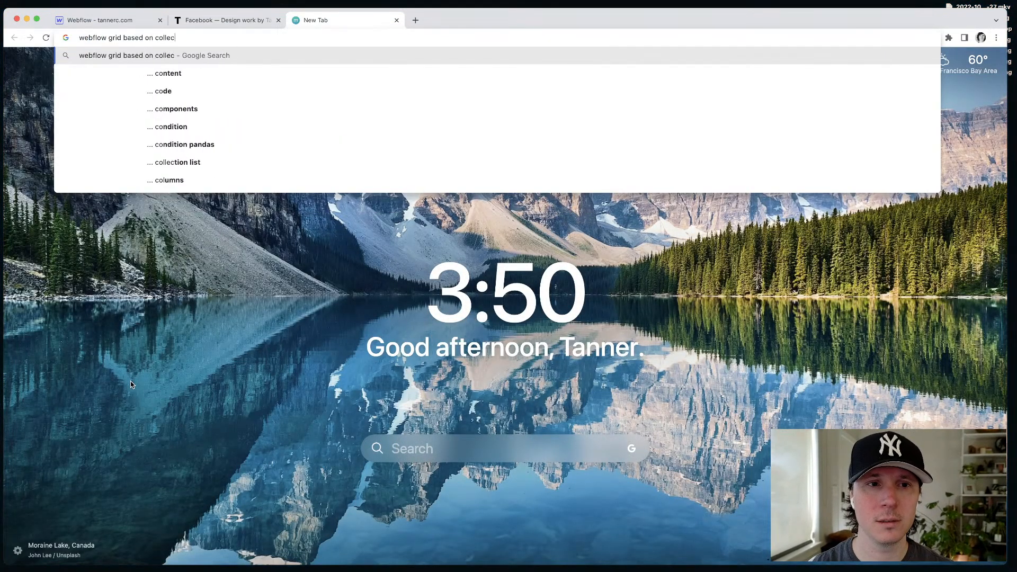
pyautogui.write('tion item')
pyautogui.press('Return')
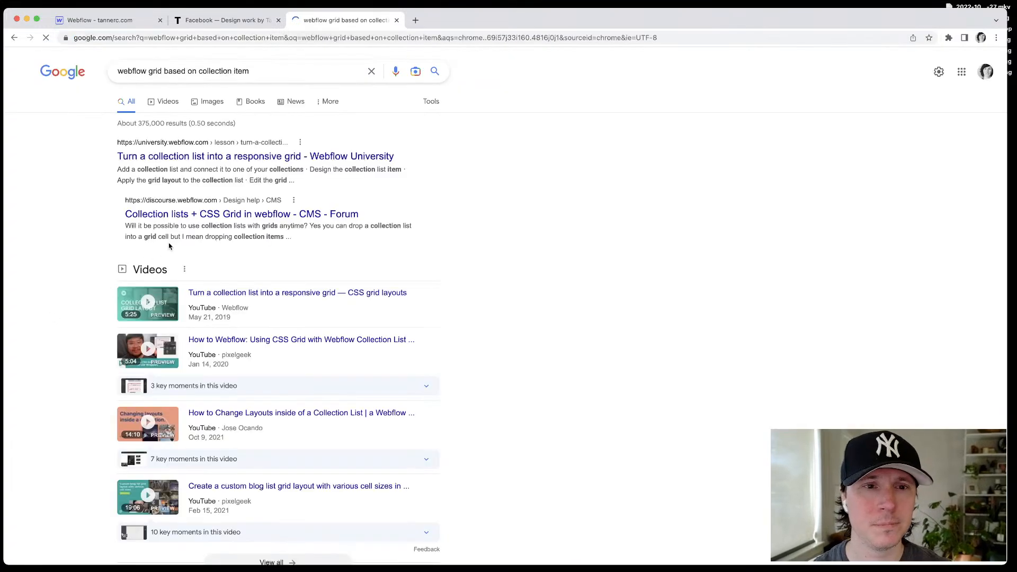
pyautogui.scroll(-10, 407, 186)
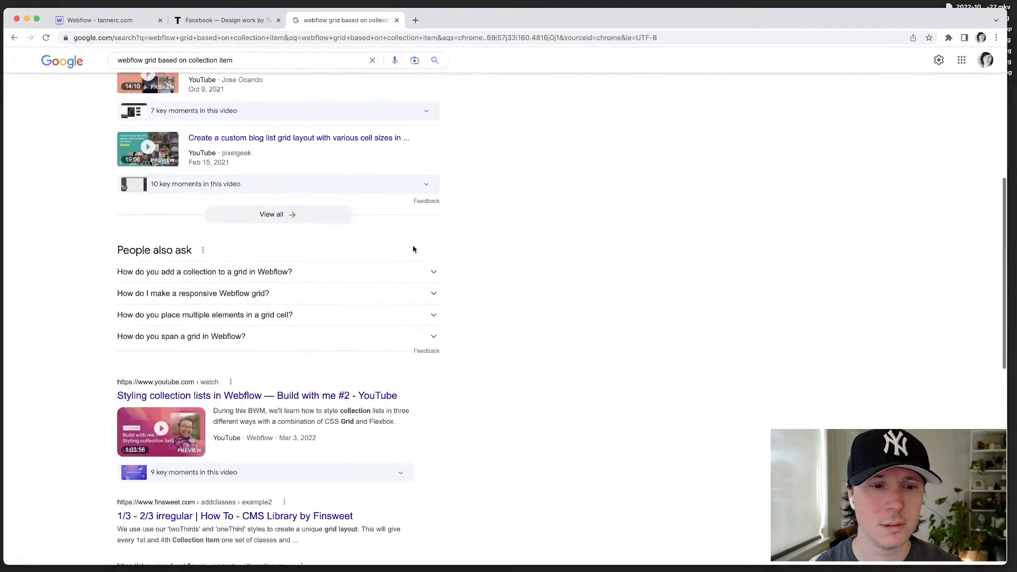
pyautogui.scroll(-4, 363, 285)
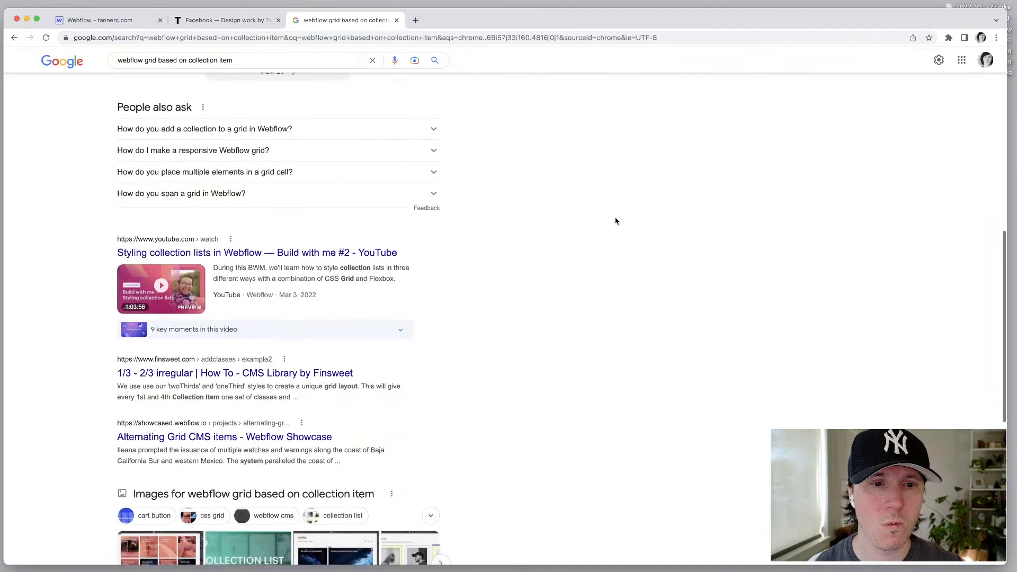
pyautogui.scroll(-4, 498, 255)
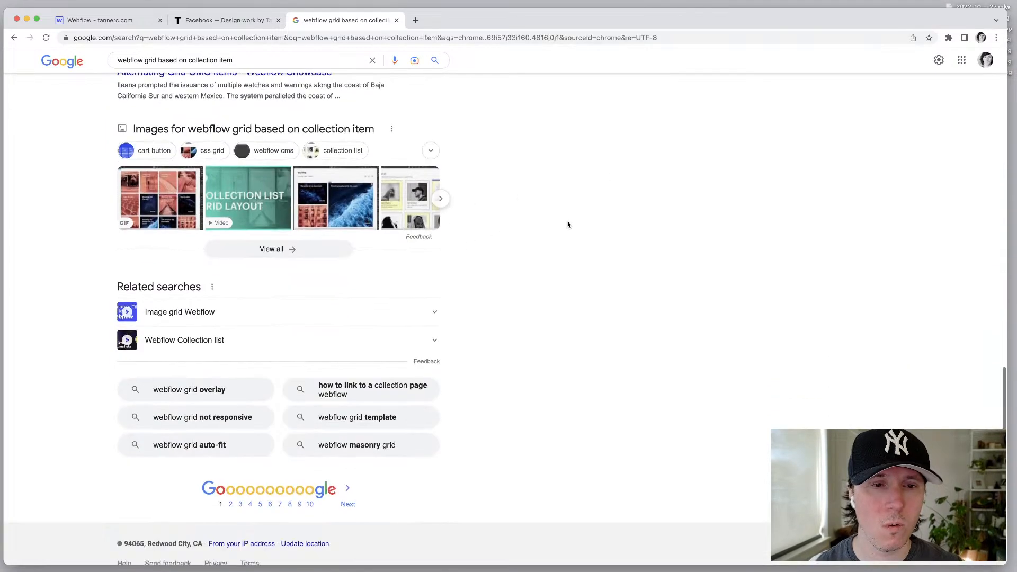
pyautogui.press('super+w')
# Step: Add an Image element to the first cell of the grid below the Facebook summary
pyautogui.press('super+e')
pyautogui.write('imag')
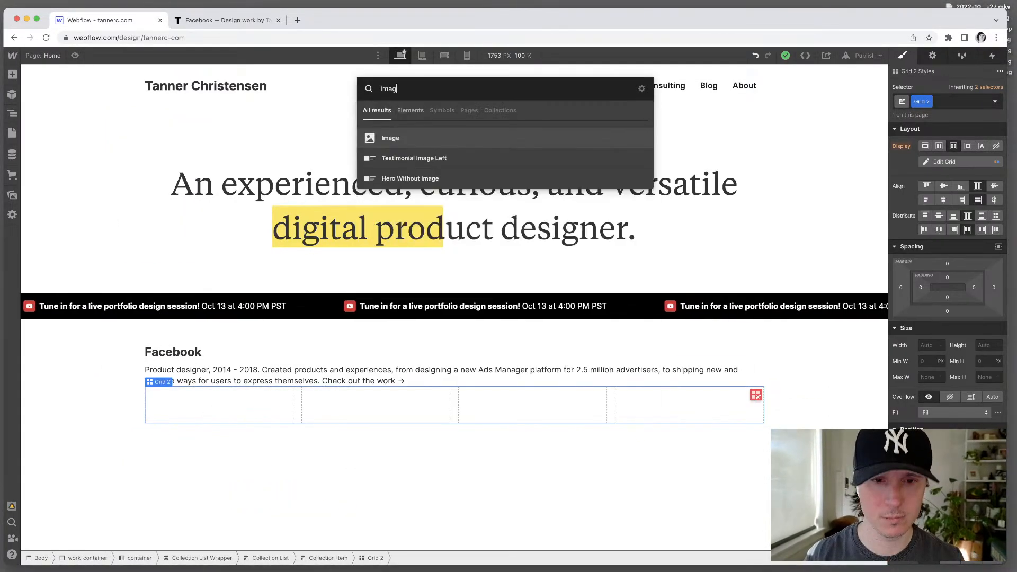
pyautogui.write('e')
pyautogui.press('Return')
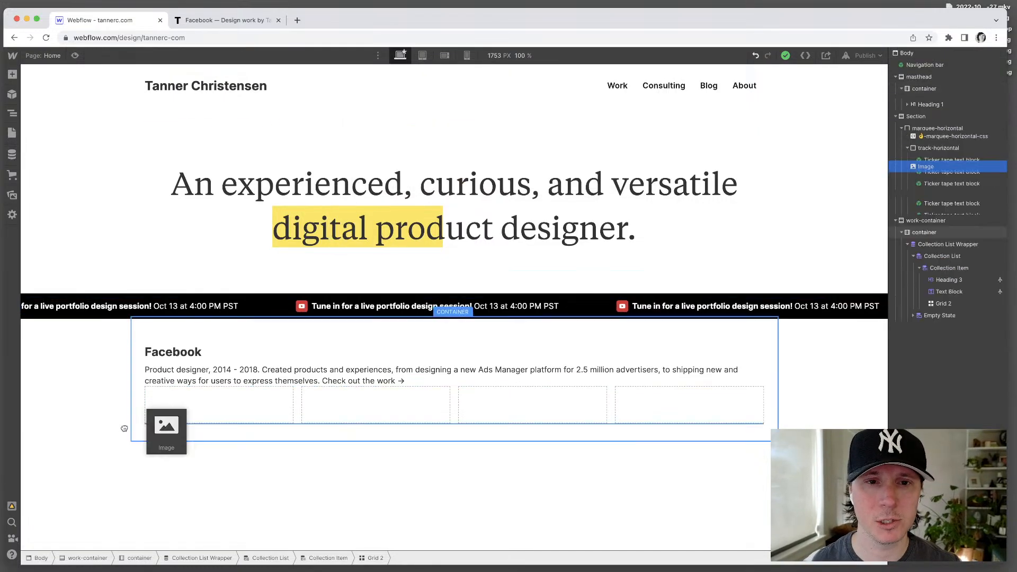
pyautogui.click(202, 401)
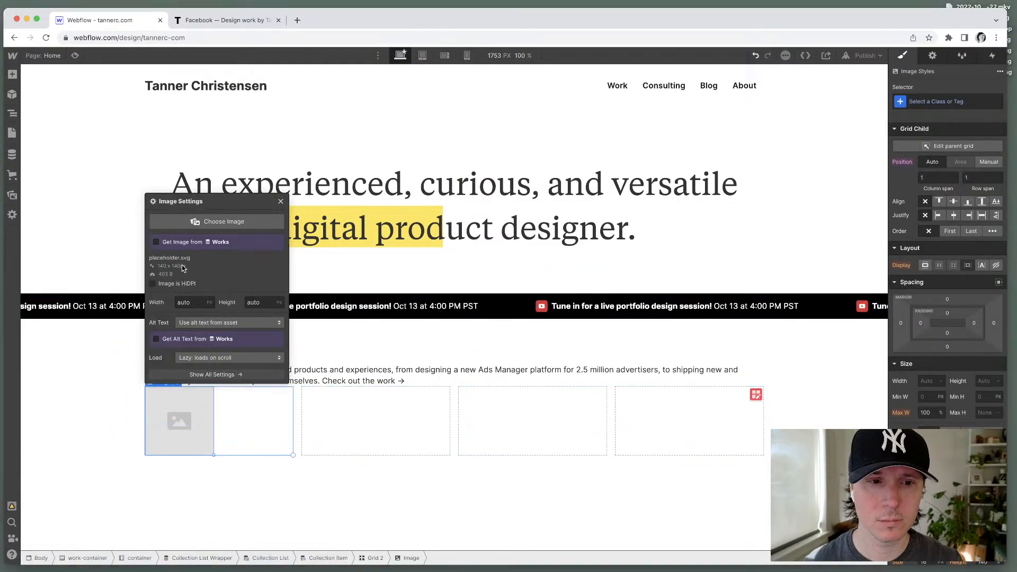
# Step: Try to connect the grid image to an image field of the Works collection
pyautogui.click(181, 244)
pyautogui.click(205, 255)
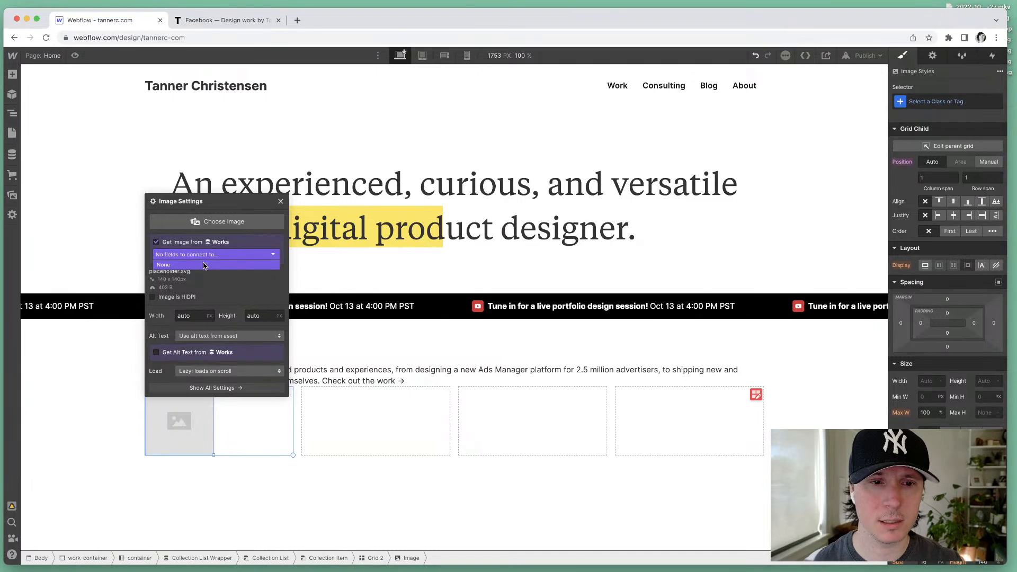
pyautogui.click(193, 255)
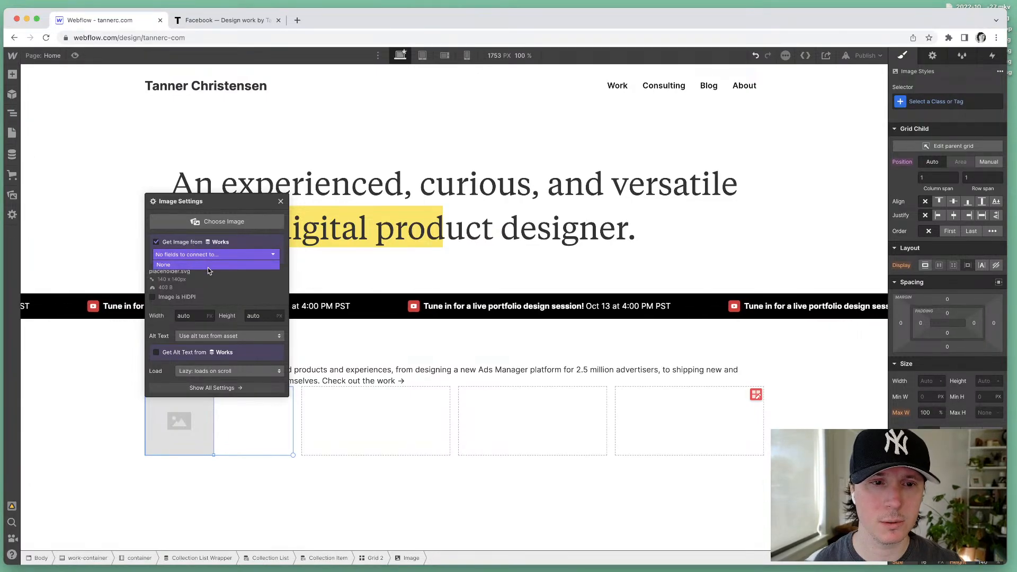
pyautogui.click(206, 274)
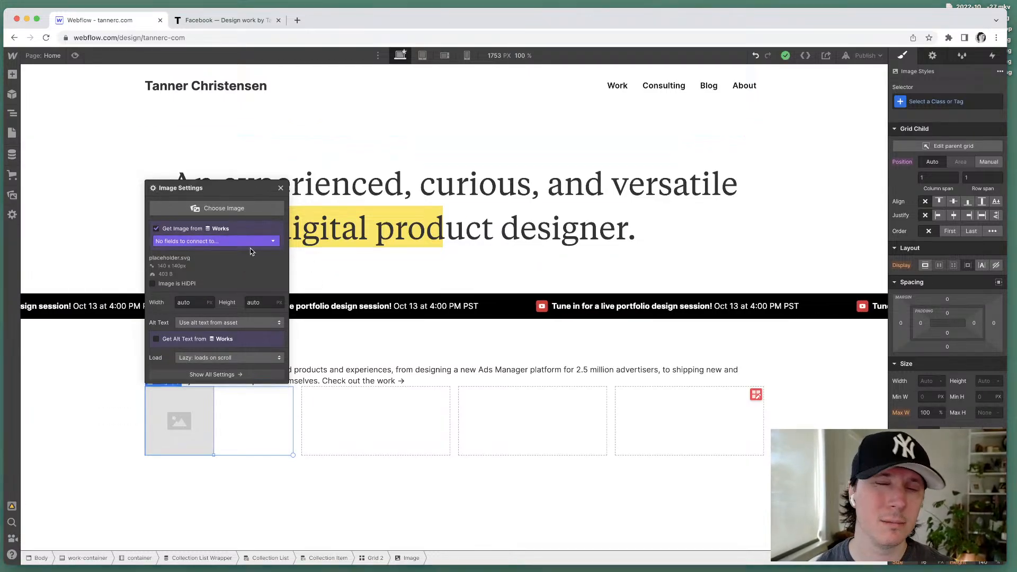
pyautogui.click(226, 242)
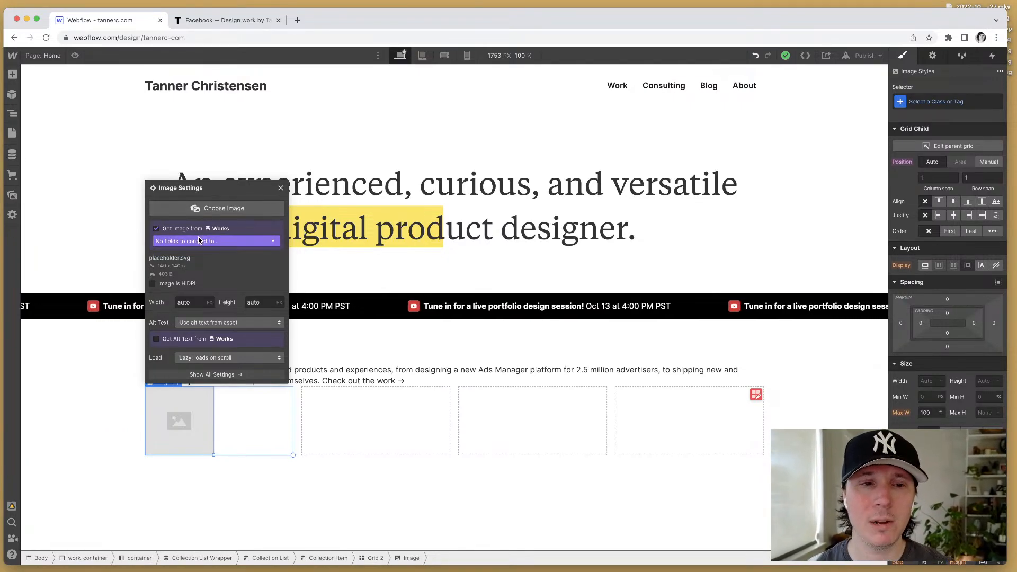
pyautogui.click(217, 242)
pyautogui.click(176, 254)
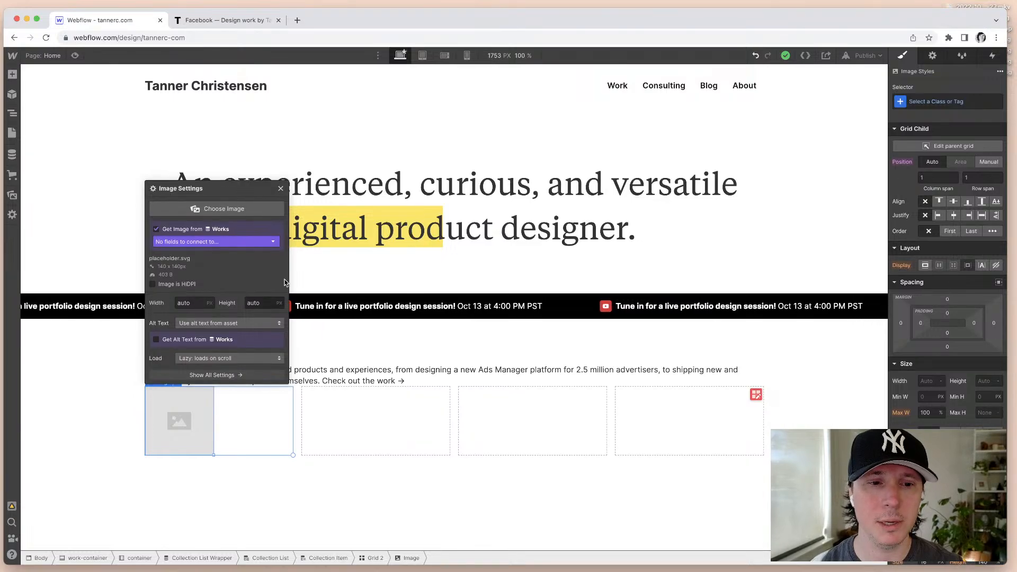
# Step: Delete the four-column grid below the Facebook summary together with its placeholder image
pyautogui.click(281, 188)
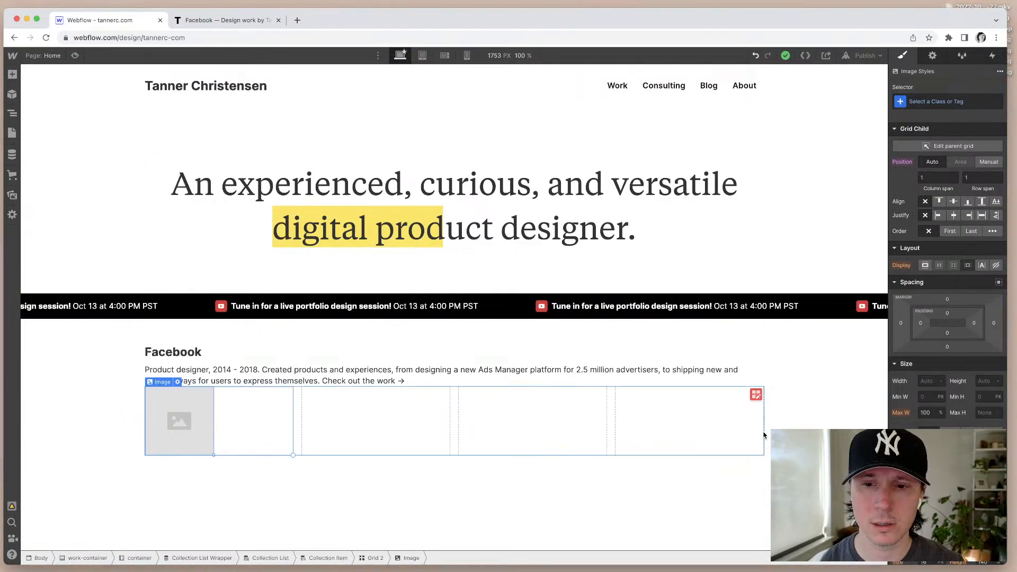
pyautogui.press('Delete')
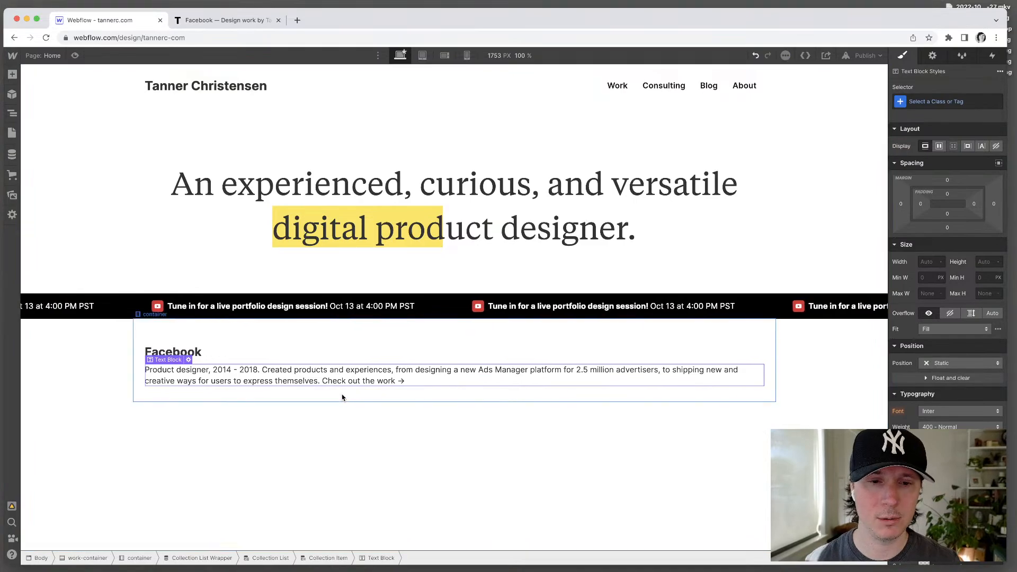
# Step: Try to add the Gallery Overview layout below the Facebook summary text
pyautogui.press('super+e')
pyautogui.write('grid')
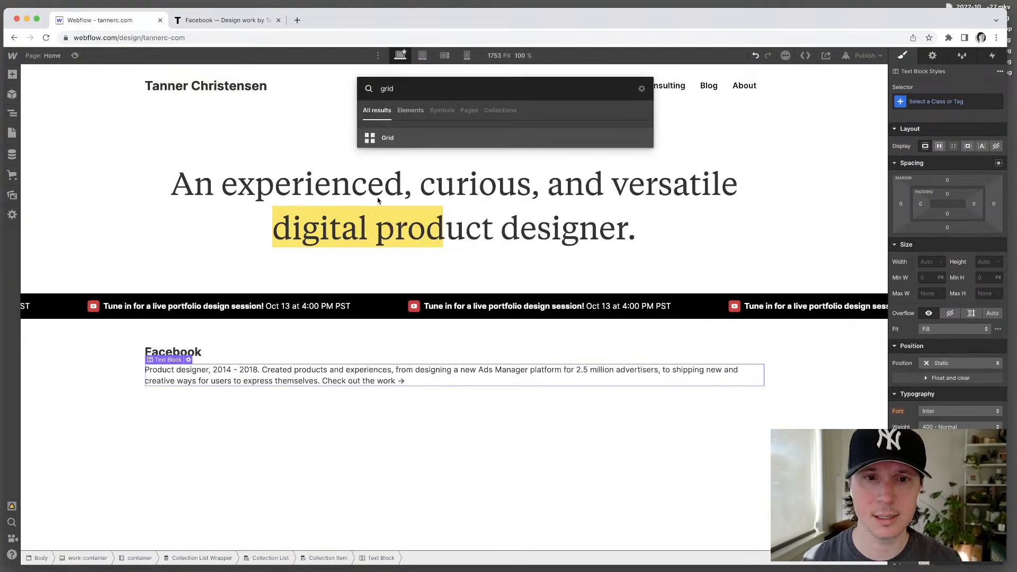
pyautogui.press('BackSpace')
pyautogui.press('BackSpace')
pyautogui.press('BackSpace')
pyautogui.press('BackSpace')
pyautogui.write('galler')
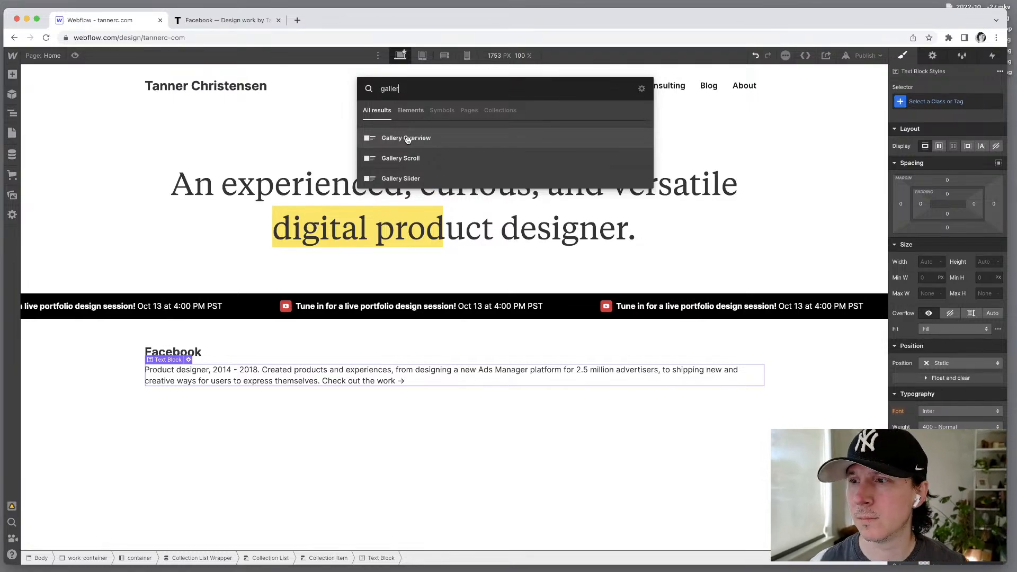
pyautogui.moveTo(407, 139); pyautogui.dragTo(189, 388)
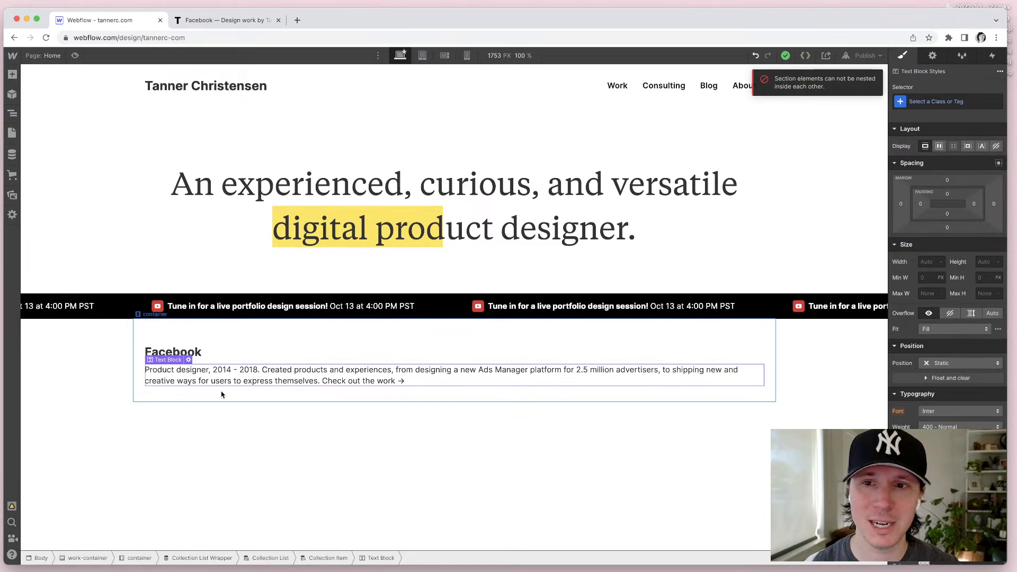
# Step: Add a nested Collection List element below the Facebook summary text inside the collection item
pyautogui.click(291, 400)
pyautogui.press('super+e')
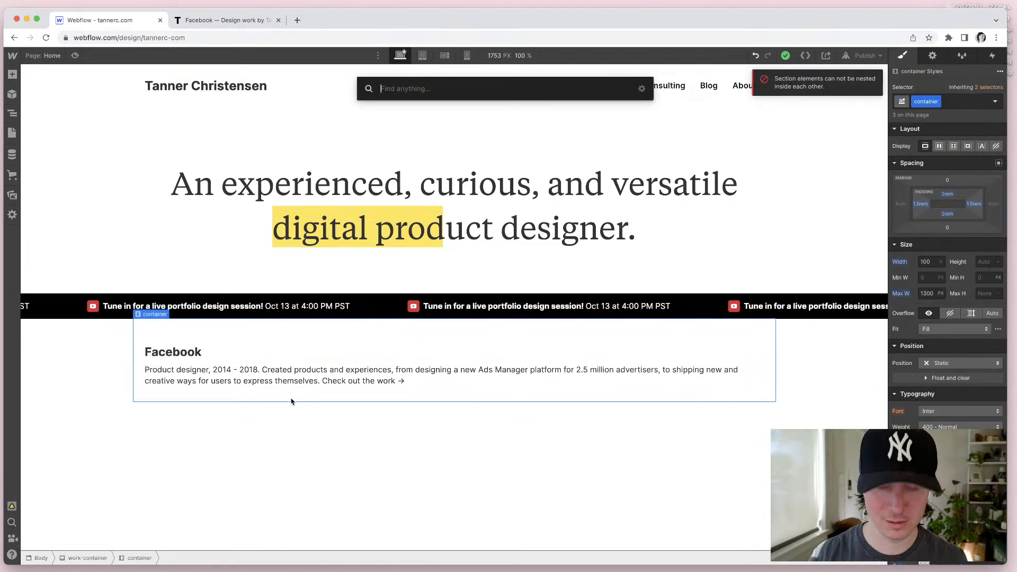
pyautogui.write('coll')
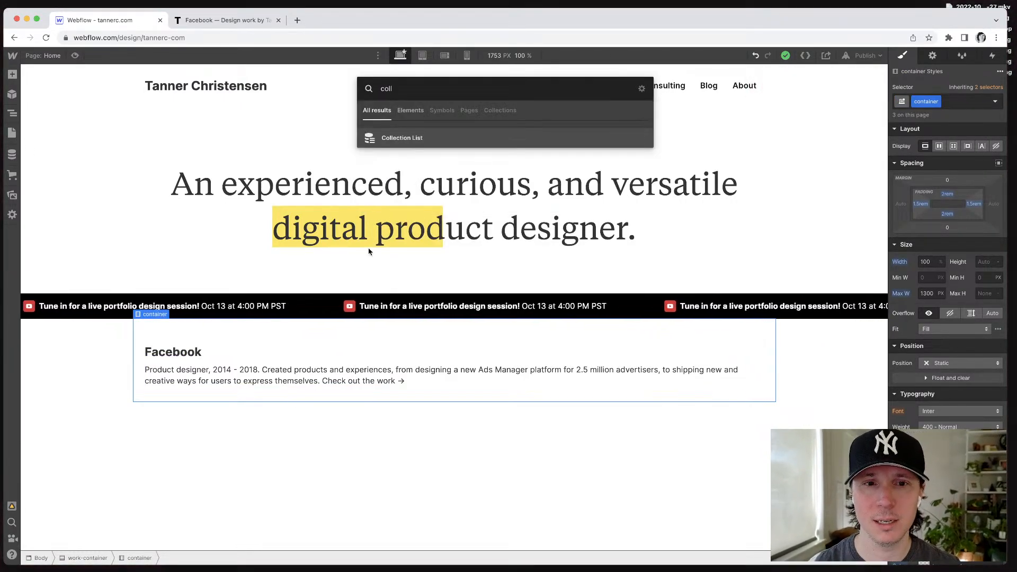
pyautogui.click(402, 138)
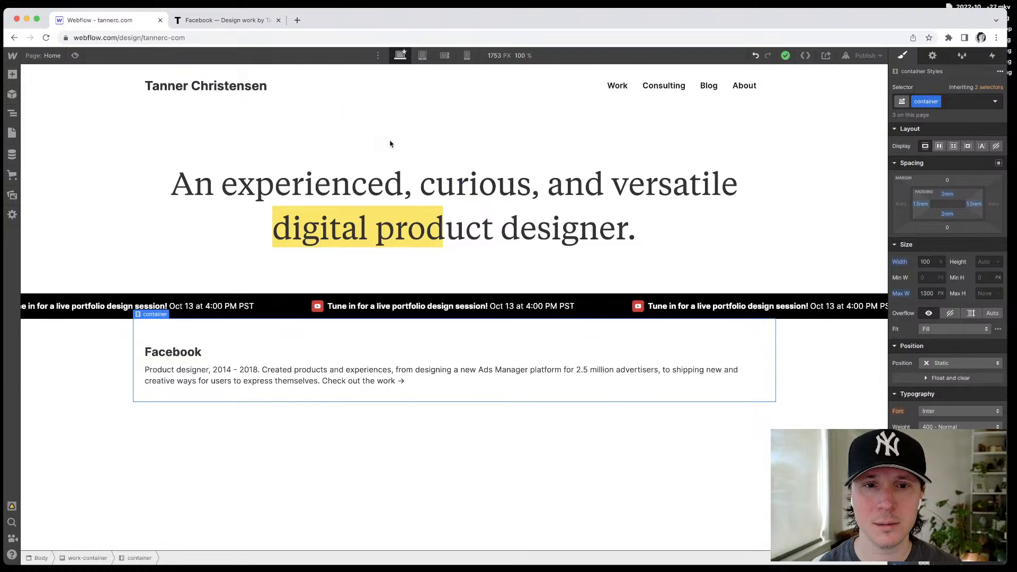
pyautogui.click(183, 385)
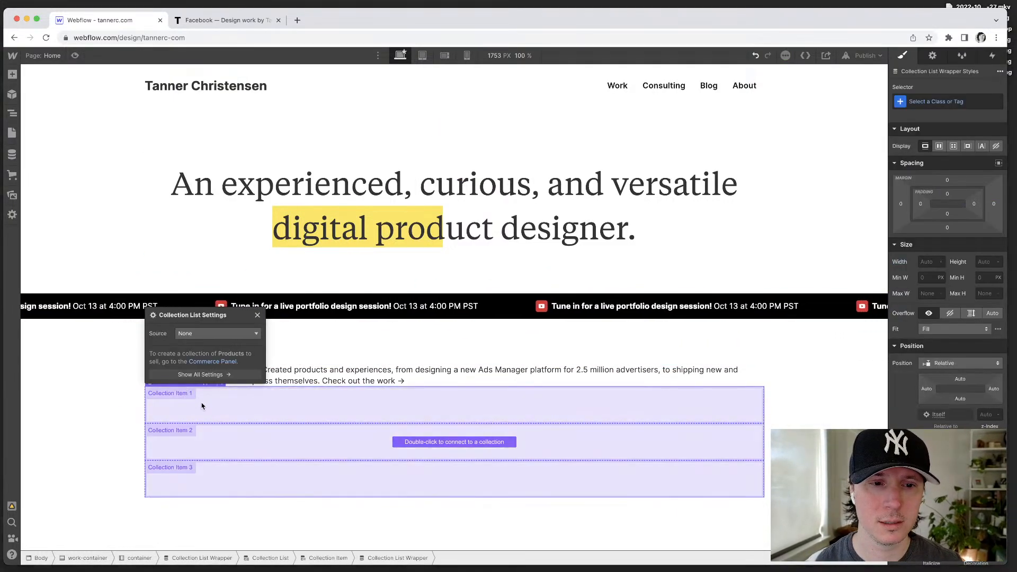
# Step: Connect the nested collection list to the Thumbnails multi-image field and give it a four-column layout
pyautogui.click(211, 335)
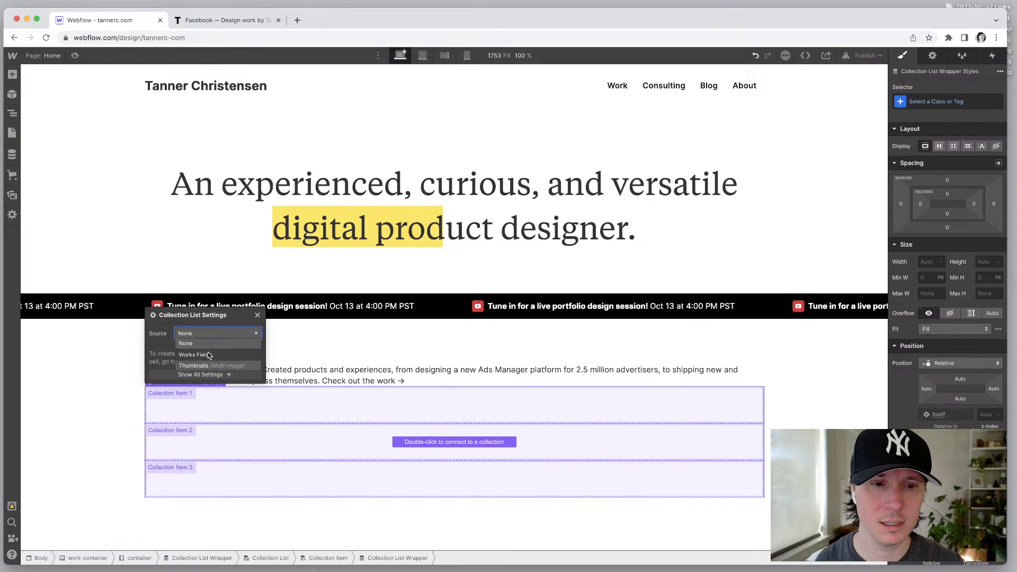
pyautogui.click(204, 366)
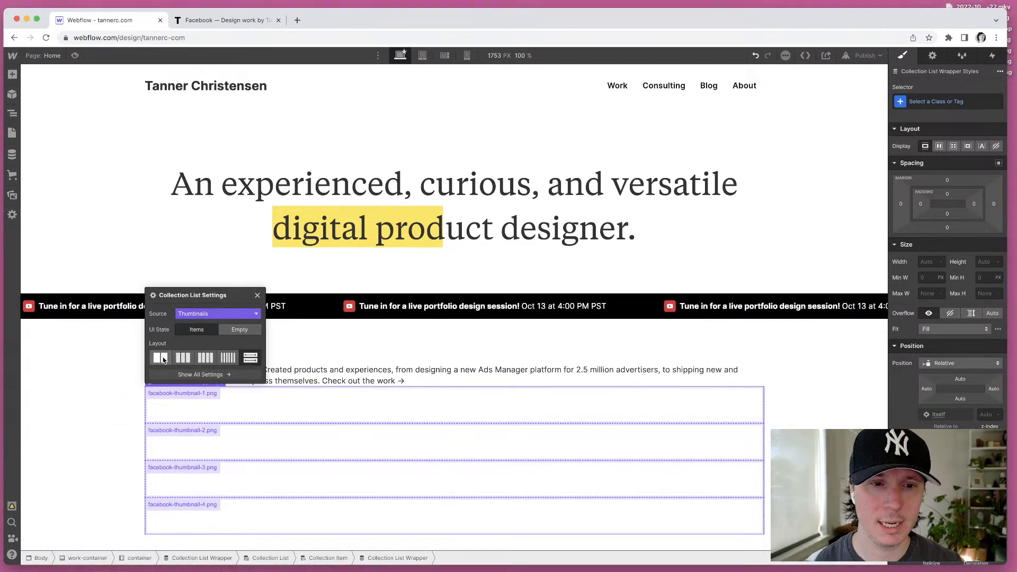
pyautogui.click(160, 358)
pyautogui.click(182, 358)
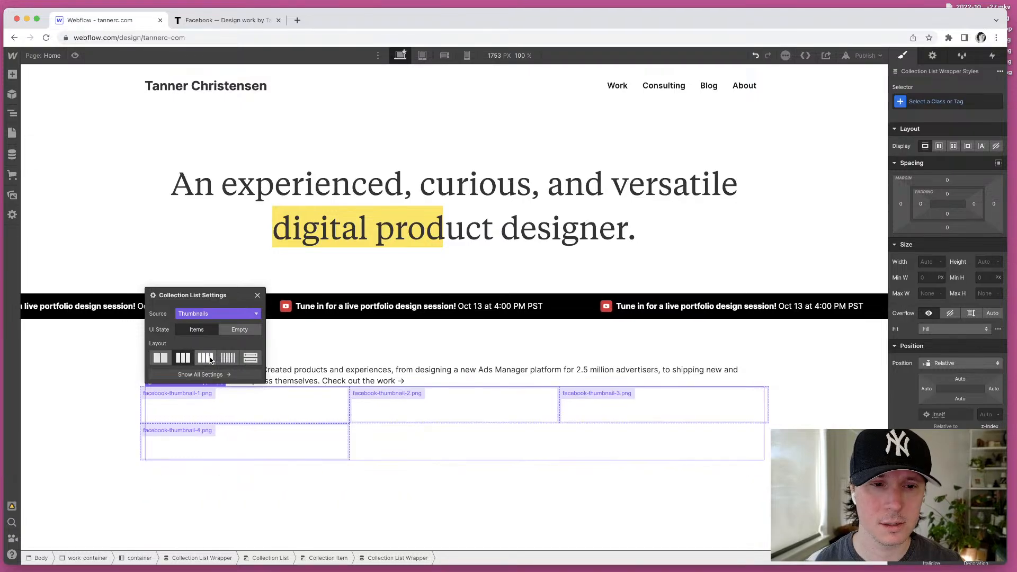
pyautogui.click(205, 359)
# Step: Add an Image element inside the first thumbnail collection item
pyautogui.click(257, 409)
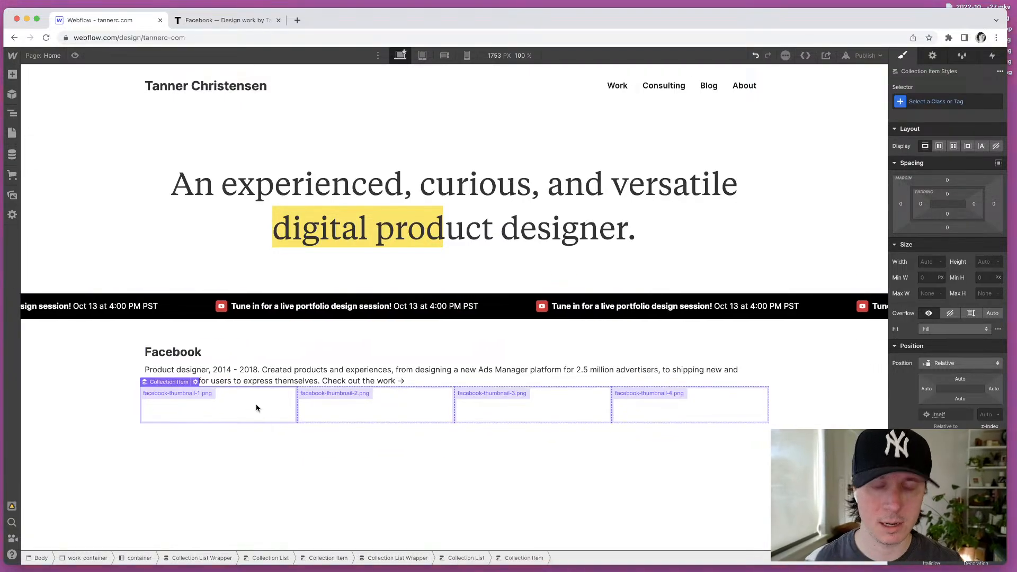
pyautogui.press('super+e')
pyautogui.write('image')
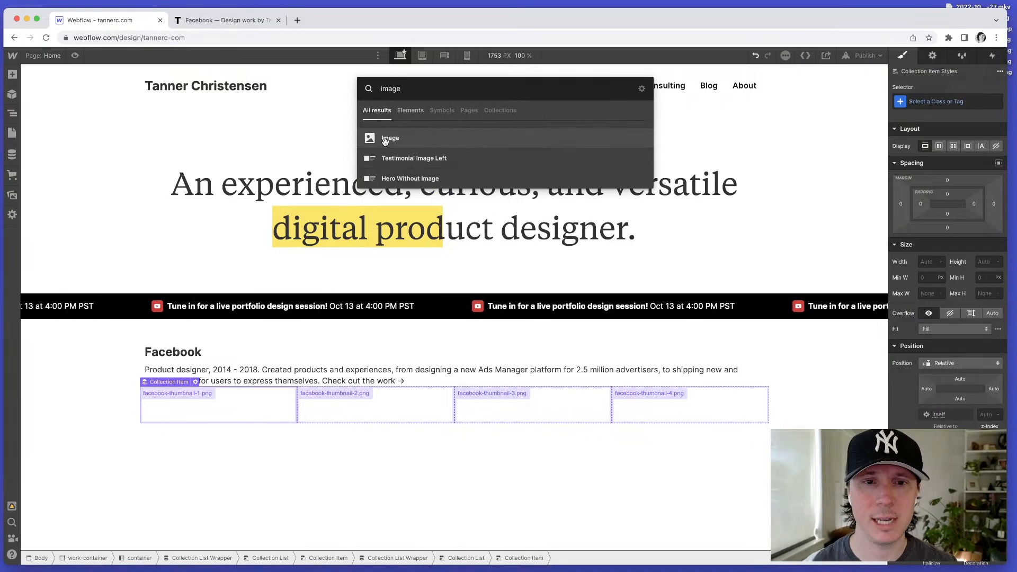
pyautogui.moveTo(384, 139); pyautogui.dragTo(201, 406)
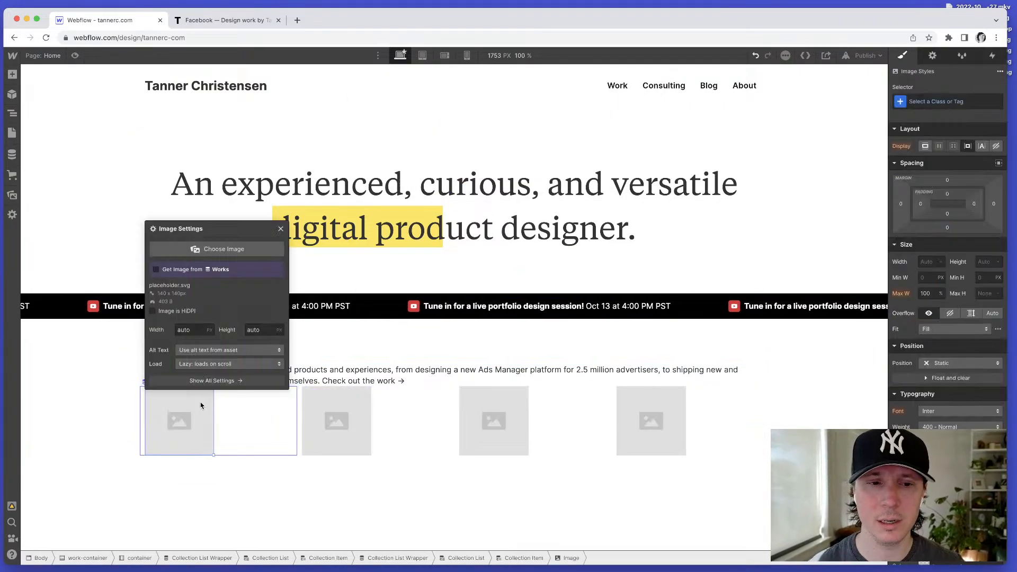
# Step: Set the image to get its picture from the Thumbnails field of Works and close its settings
pyautogui.click(188, 264)
pyautogui.click(204, 275)
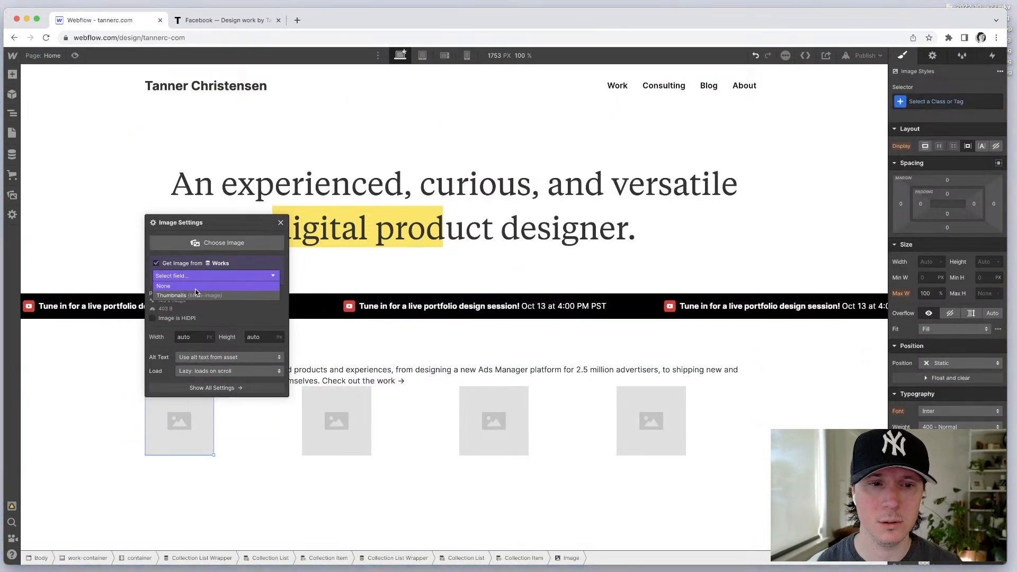
pyautogui.click(192, 295)
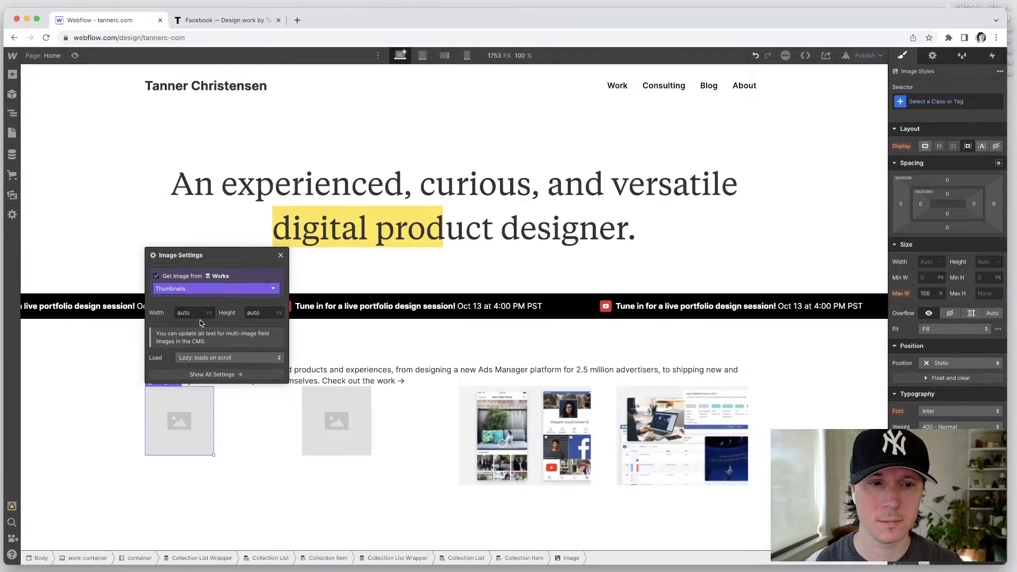
pyautogui.click(280, 257)
# Step: Give the Collection List Wrapper that holds the thumbnails a new class named work-thumbnails
pyautogui.click(297, 460)
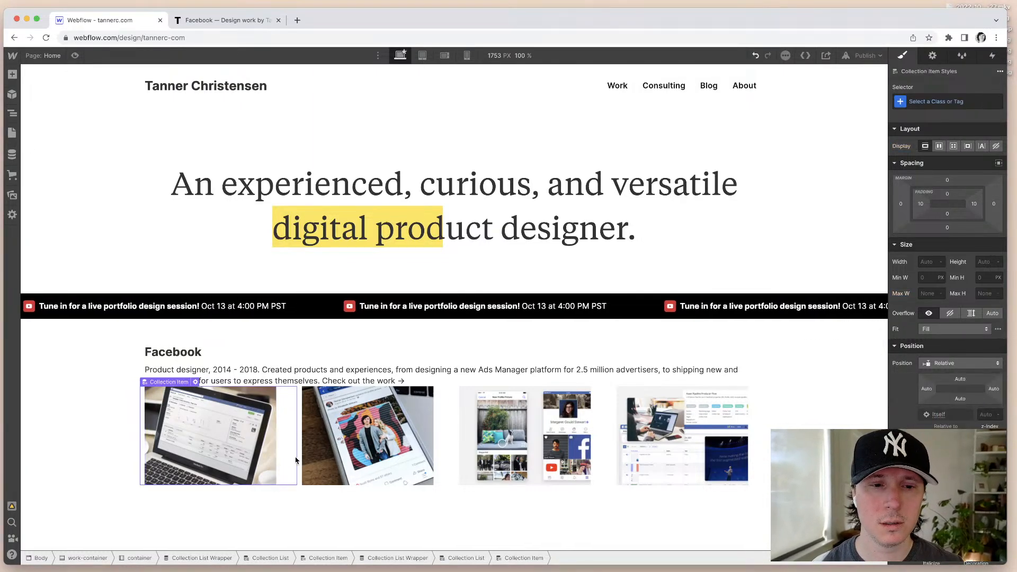
pyautogui.click(763, 435)
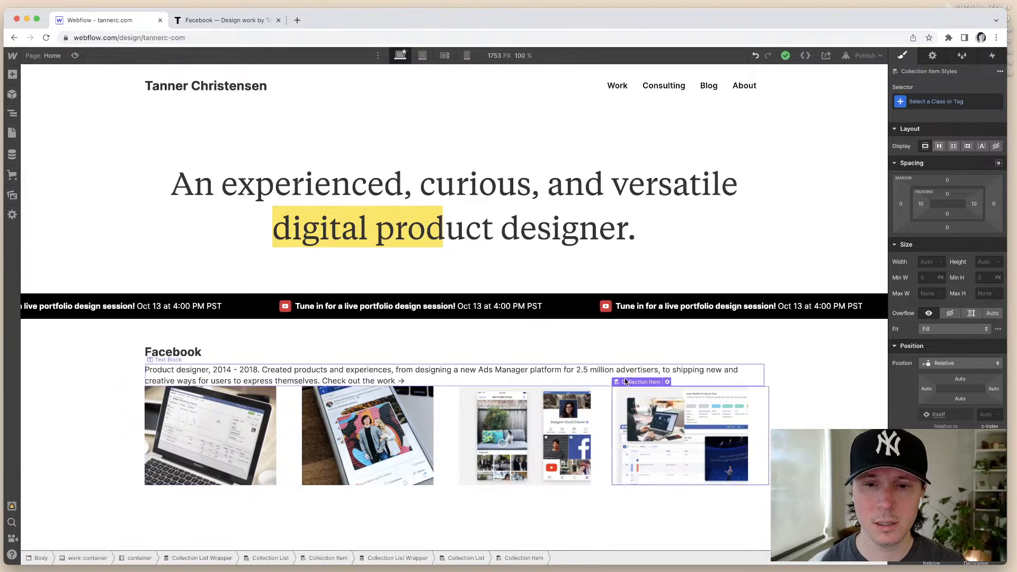
pyautogui.click(604, 416)
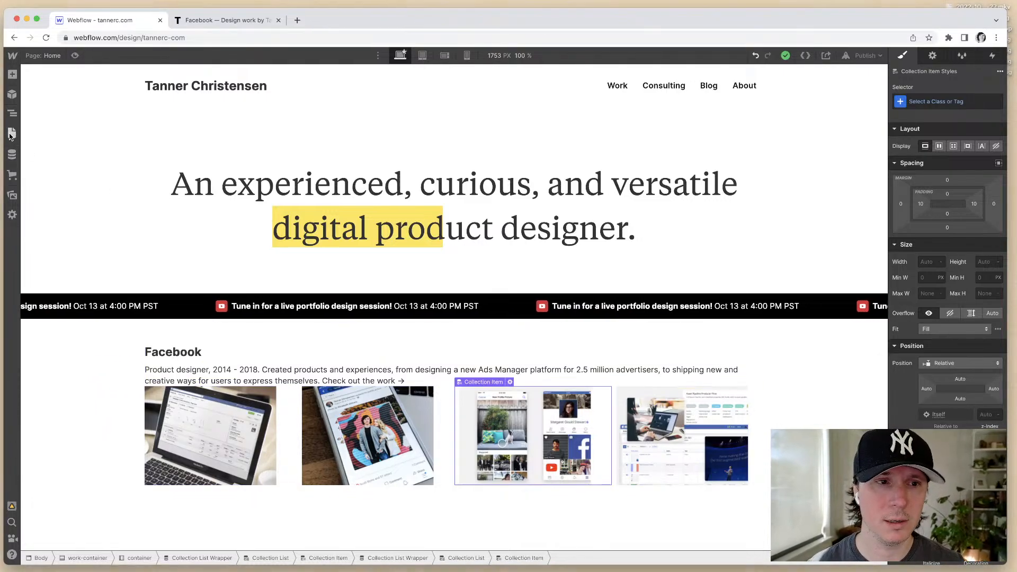
pyautogui.click(13, 131)
pyautogui.click(10, 114)
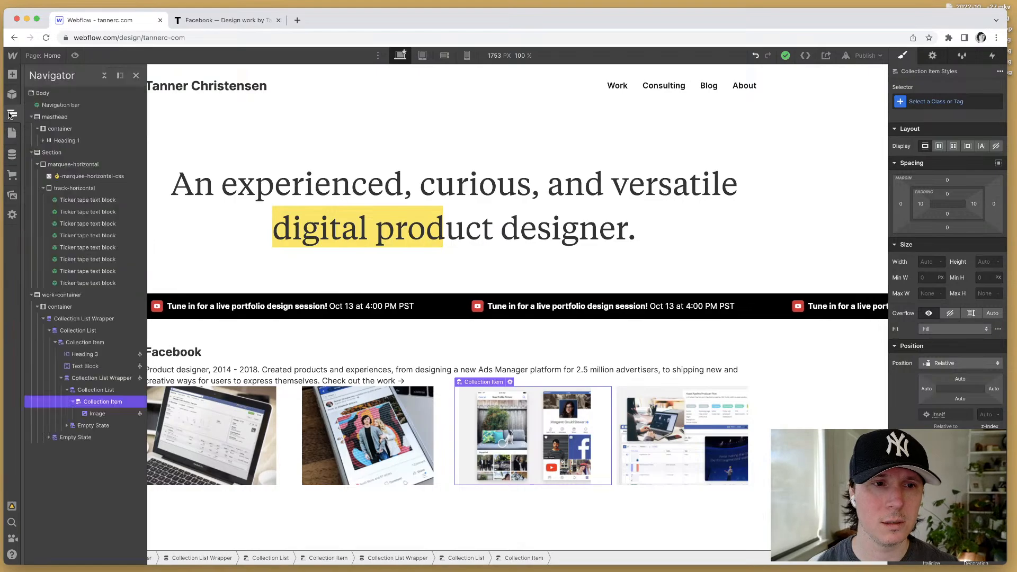
pyautogui.click(87, 390)
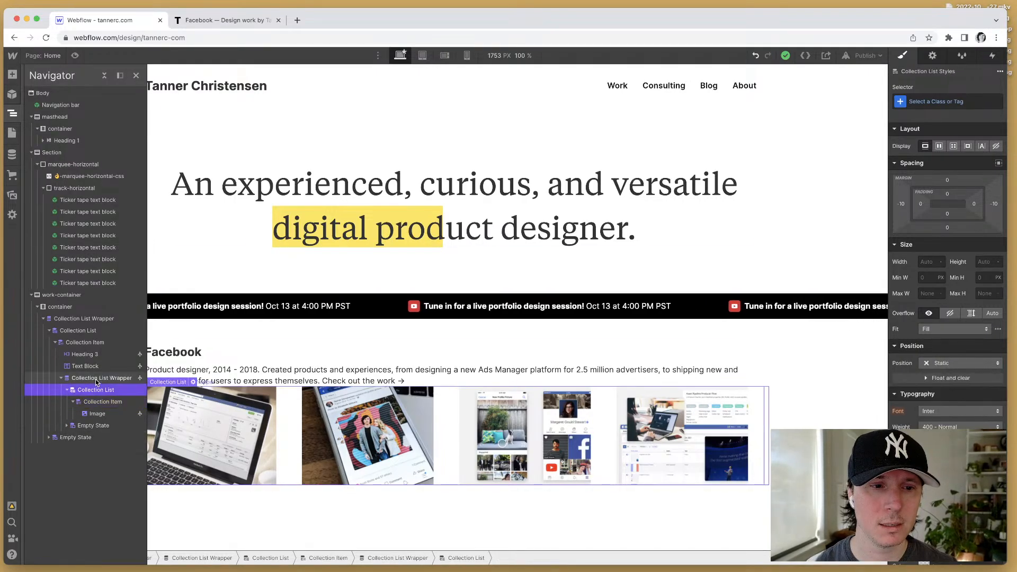
pyautogui.click(93, 378)
pyautogui.click(931, 103)
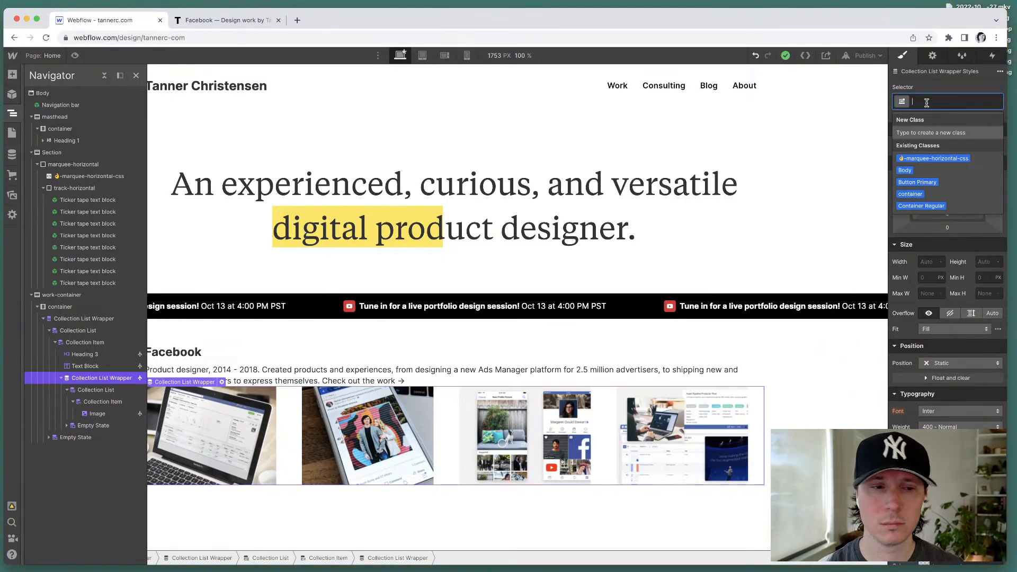
pyautogui.write('work-')
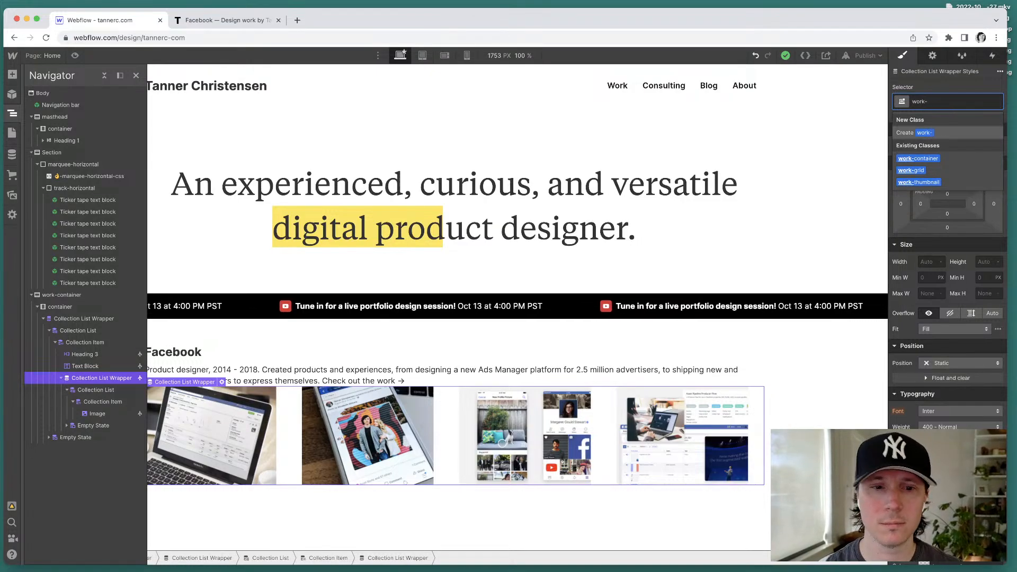
pyautogui.write('thumbnails')
pyautogui.press('Return')
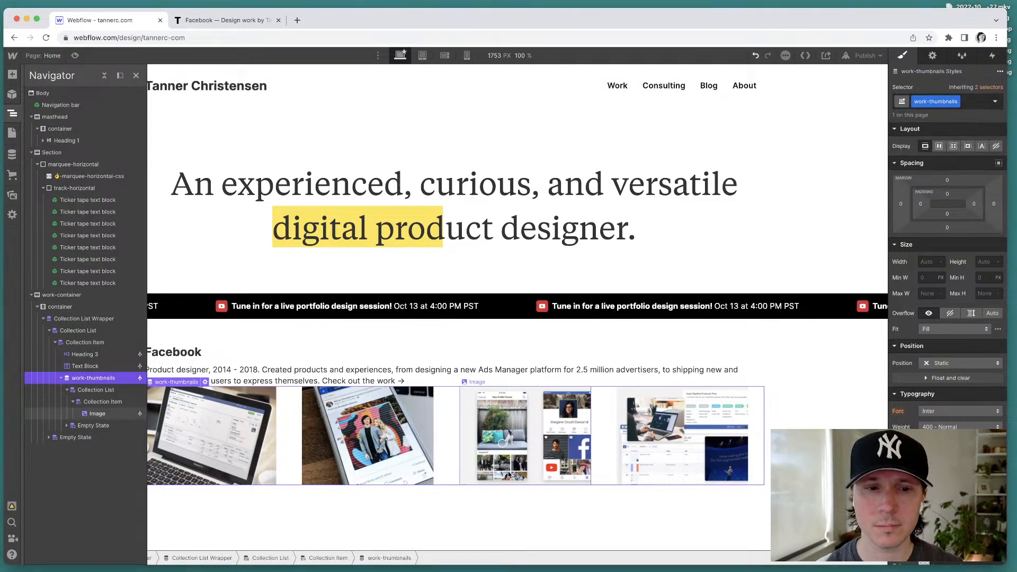
# Step: Set the display of the work-thumbnails wrapper to horizontal Flex and hide the element tree
pyautogui.scroll(-5, 943, 239)
pyautogui.scroll(6, 942, 212)
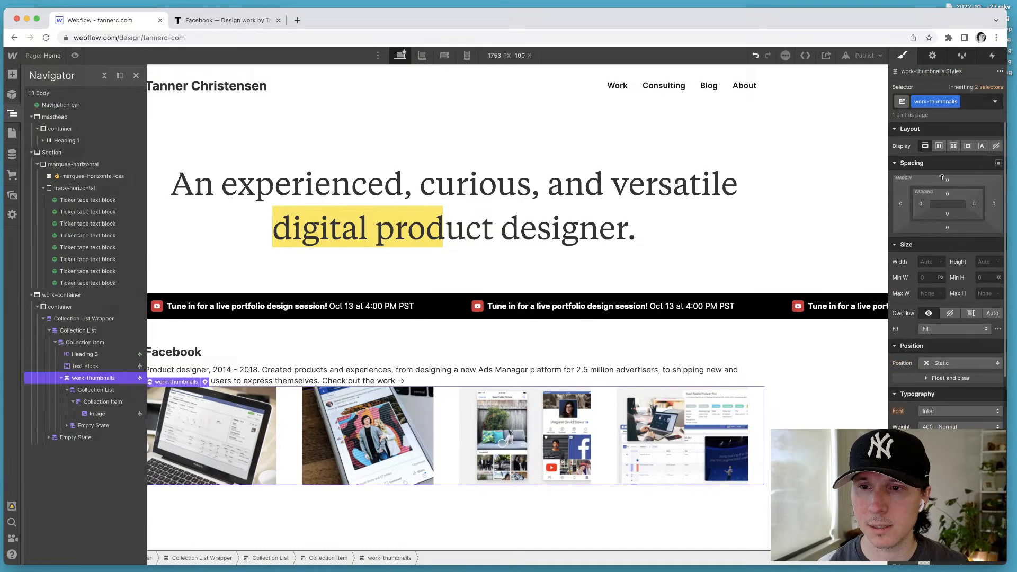
pyautogui.click(93, 392)
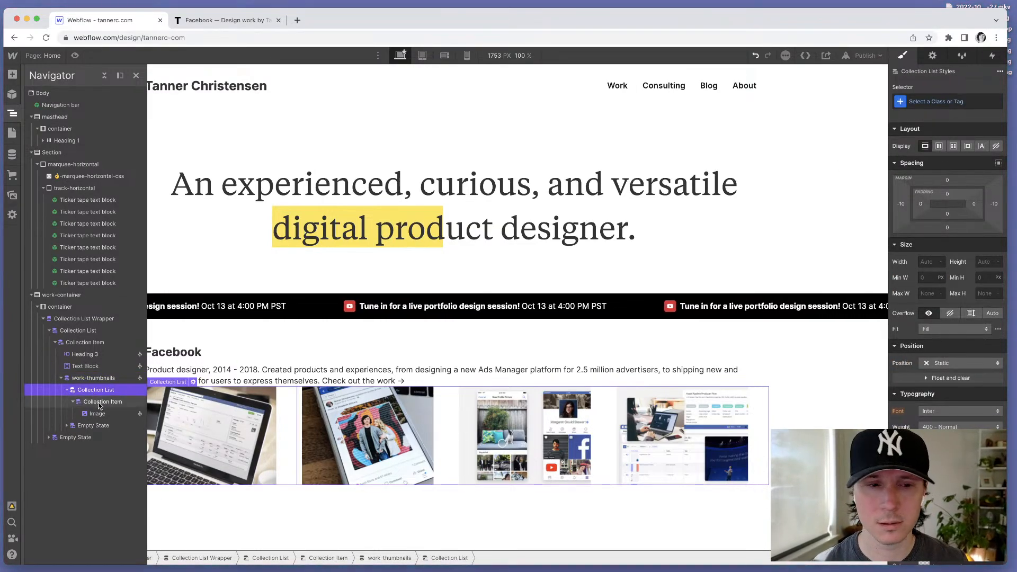
pyautogui.click(86, 380)
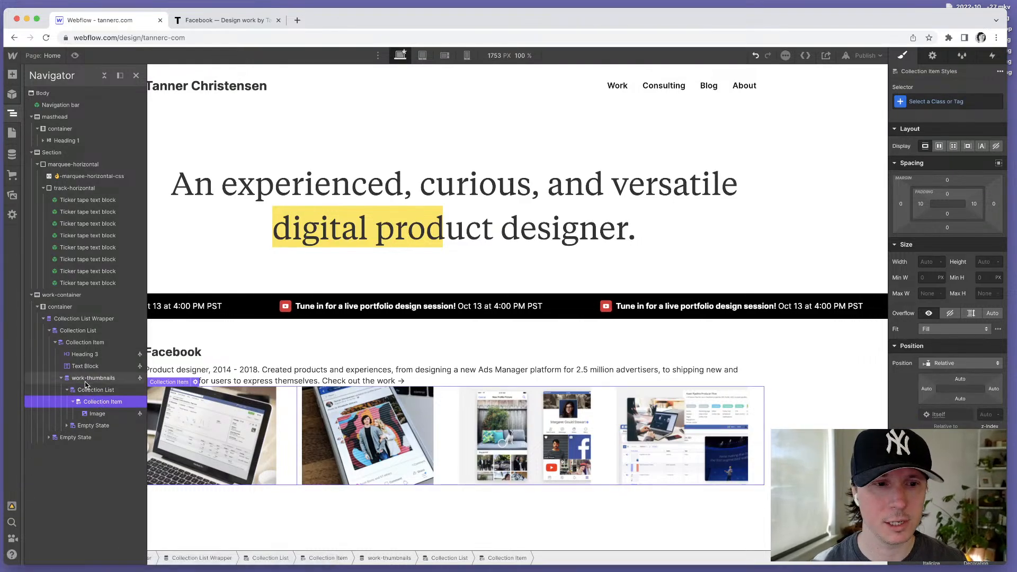
pyautogui.click(938, 146)
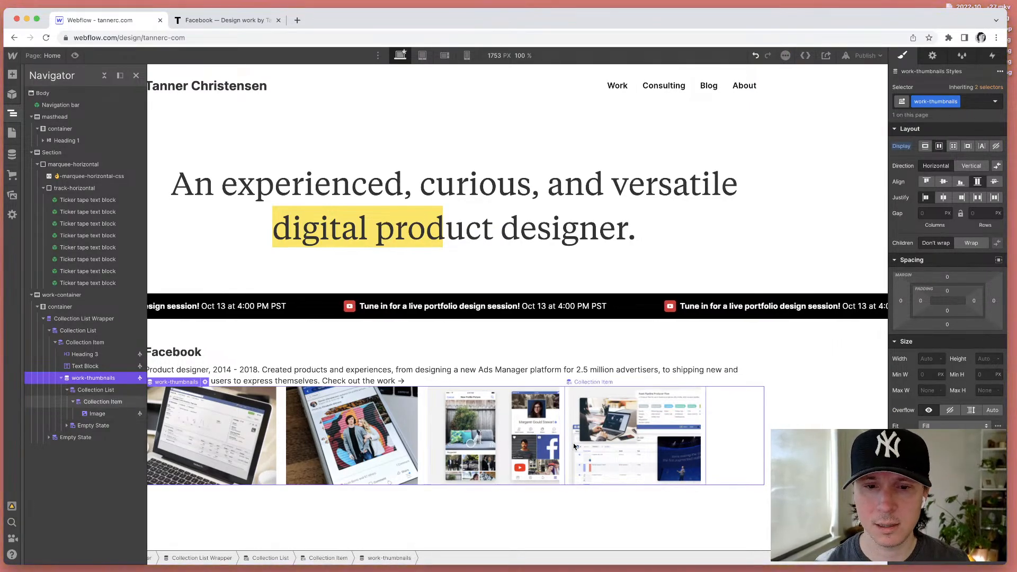
pyautogui.press('z')
# Step: Try setting the third Facebook thumbnail image to Block display, and undo that change
pyautogui.doubleClick(507, 440)
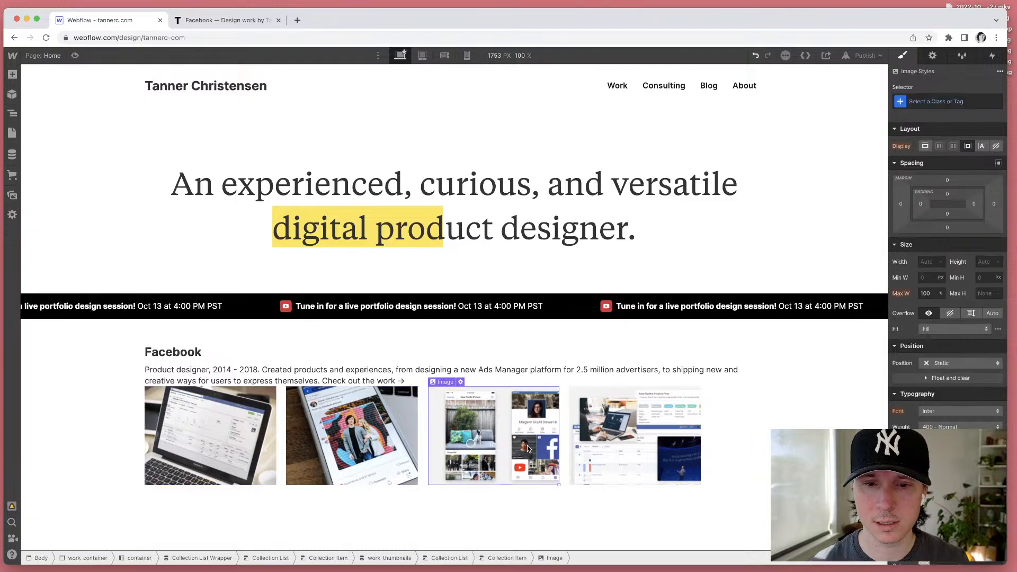
pyautogui.press('Escape')
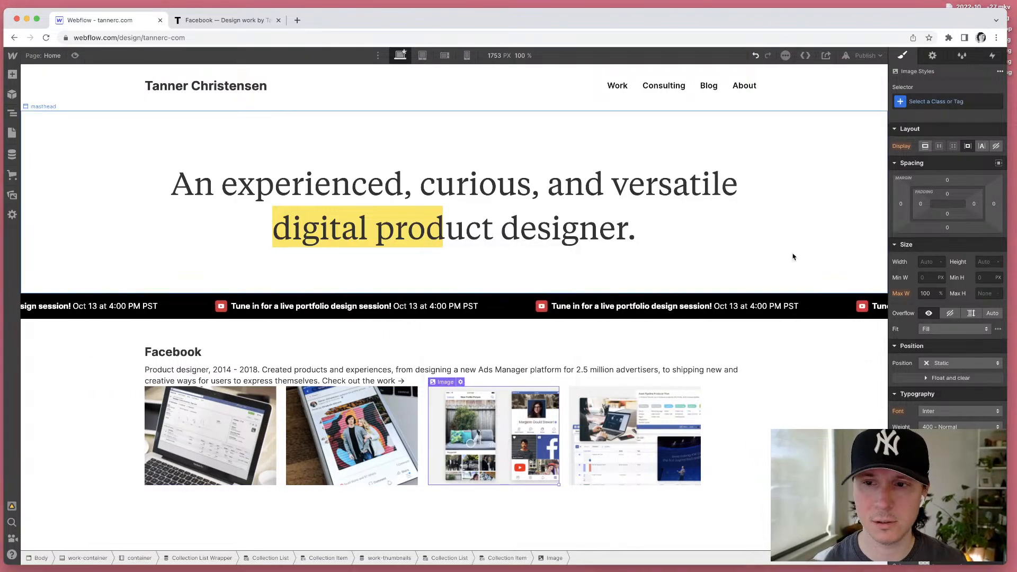
pyautogui.click(927, 150)
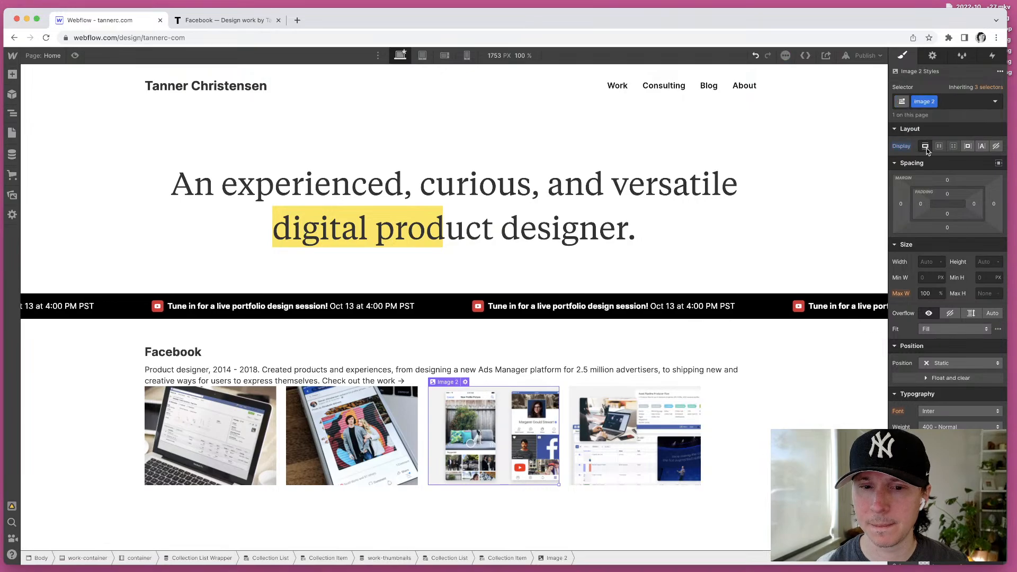
pyautogui.press('super+z')
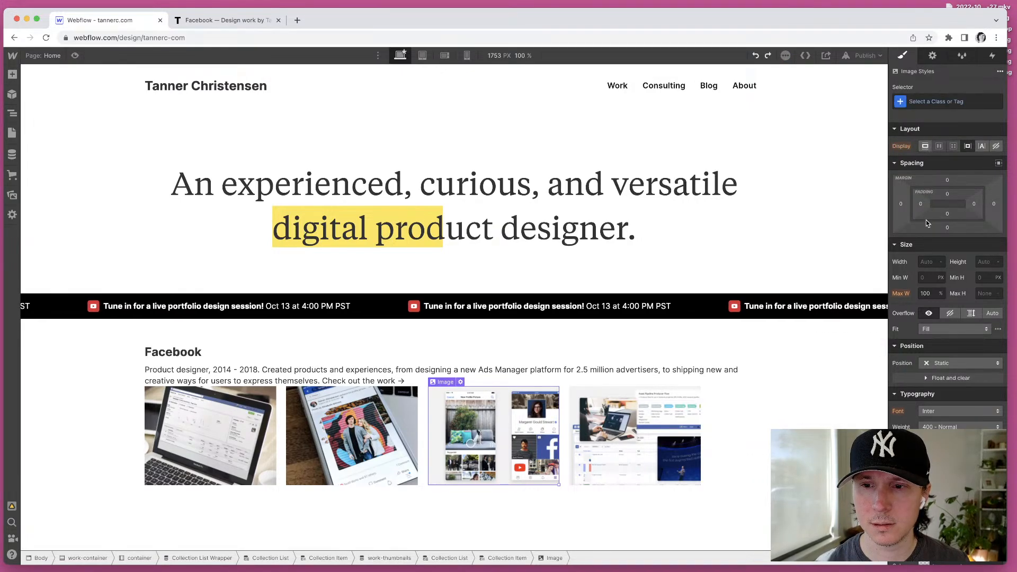
pyautogui.click(564, 436)
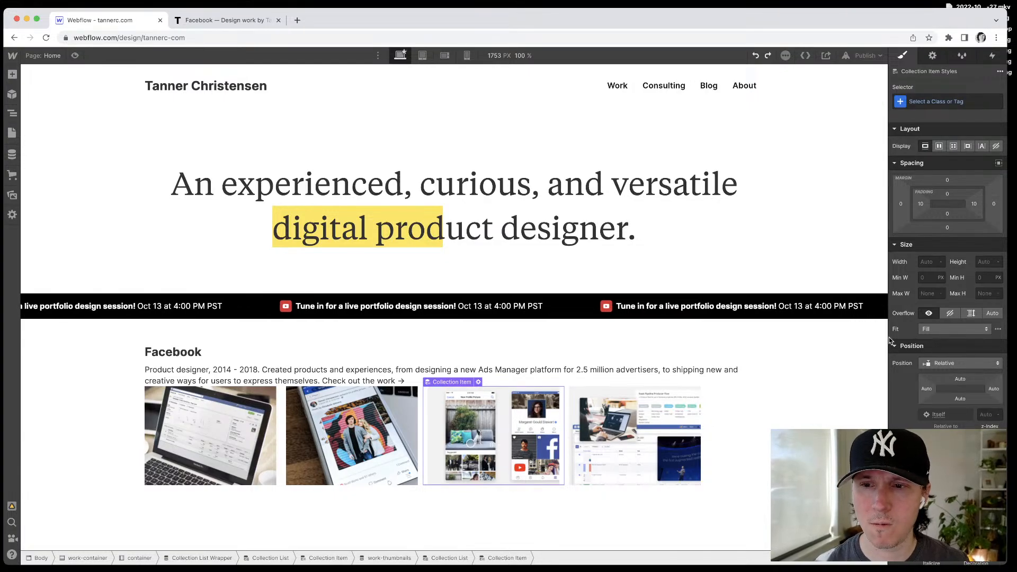
pyautogui.click(311, 326)
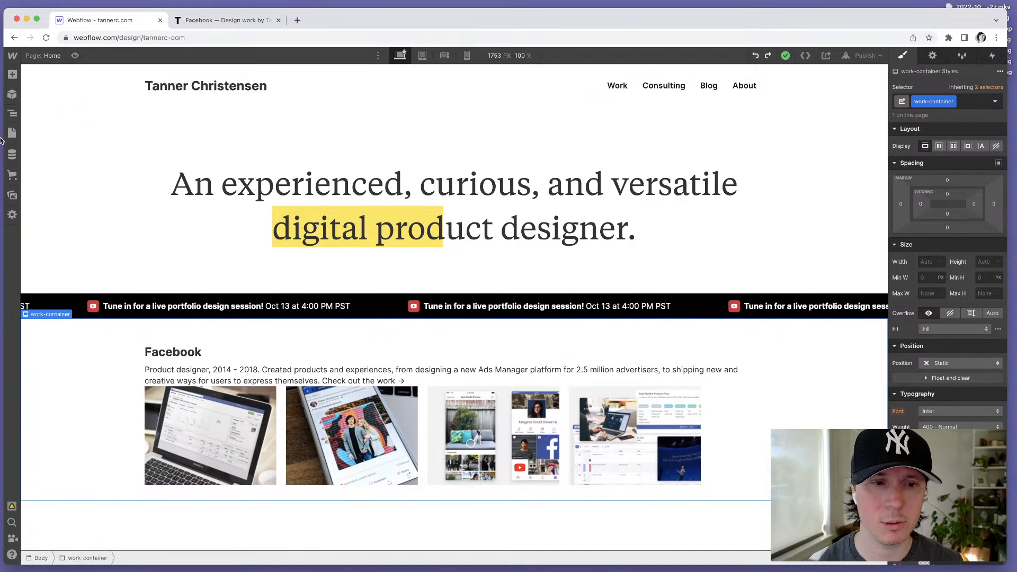
# Step: Start a new Works collection item titled Atlassian with the slug atlassian, and return the existing portfolio site to its home page
pyautogui.click(12, 154)
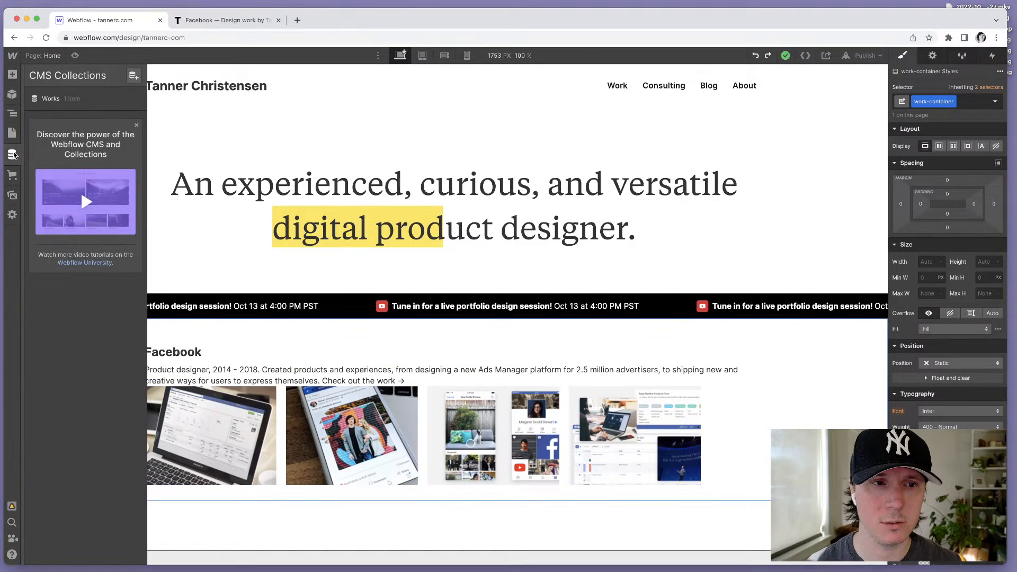
pyautogui.click(51, 100)
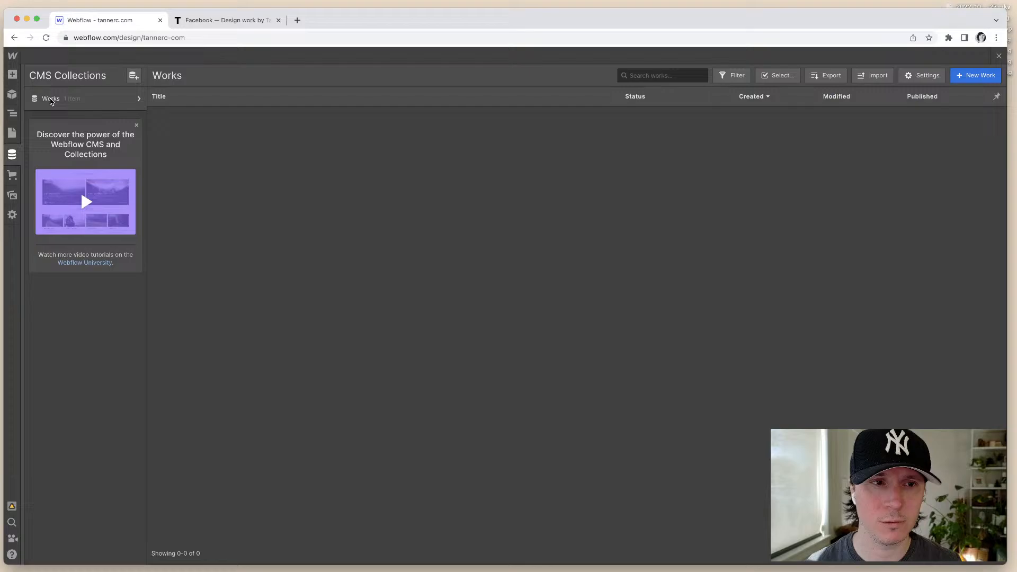
pyautogui.click(973, 78)
pyautogui.click(228, 21)
pyautogui.press('super+bracketleft')
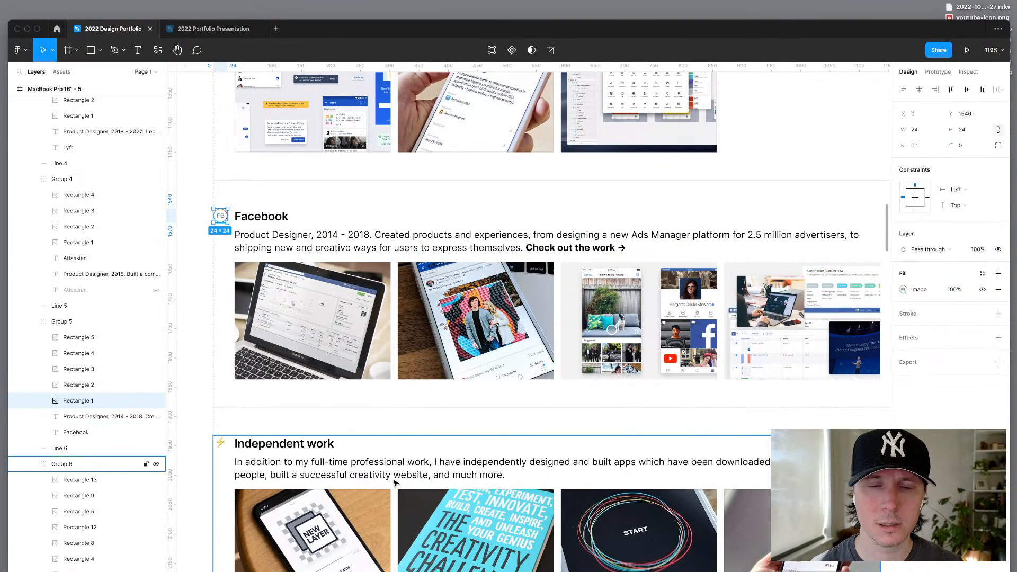
# Step: Switch to the Figma portfolio design and examine the thumbnail images of the Atlassian and Facebook groups
pyautogui.scroll(5, 397, 479)
pyautogui.doubleClick(335, 380)
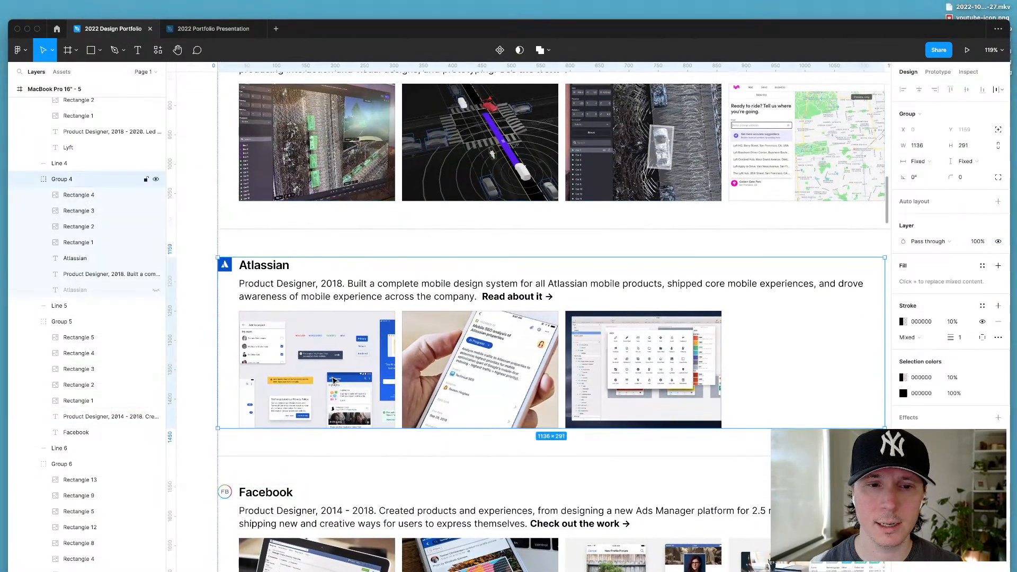
pyautogui.keyDown('shift'); pyautogui.click(447, 372); pyautogui.keyUp('shift')
pyautogui.keyDown('shift'); pyautogui.click(641, 368); pyautogui.keyUp('shift')
pyautogui.scroll(-2, 742, 411)
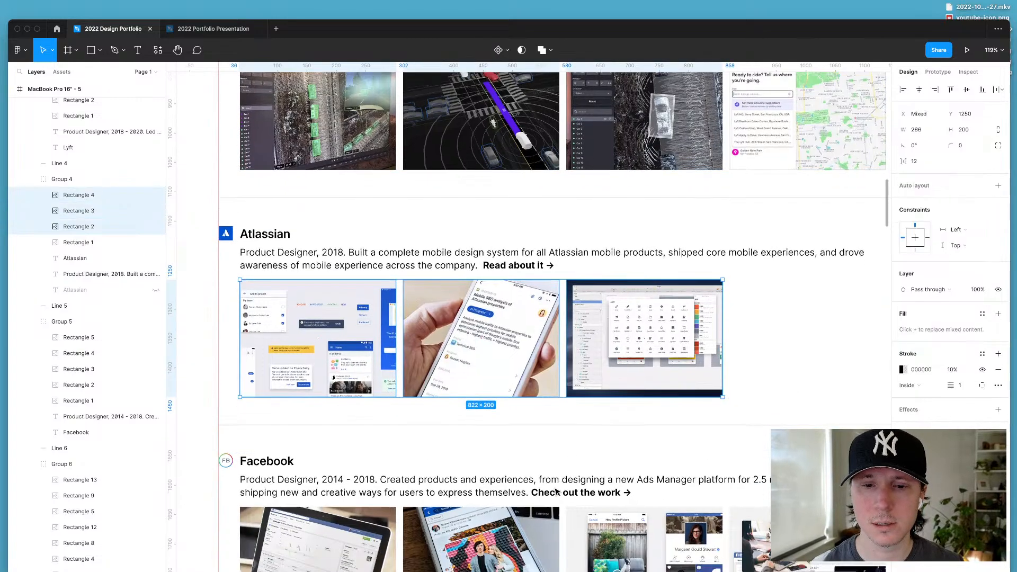
pyautogui.doubleClick(487, 490)
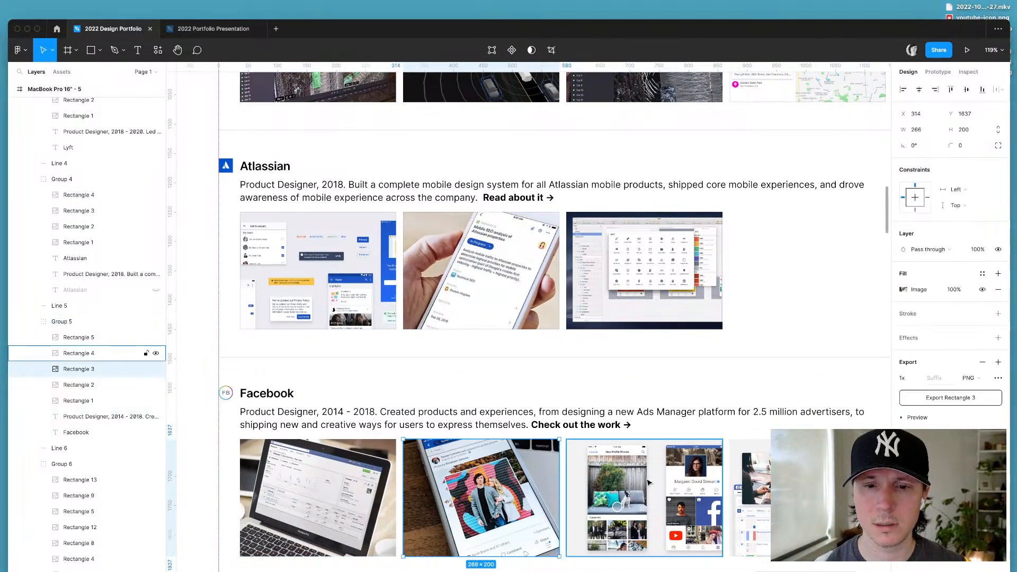
pyautogui.scroll(-1, 318, 503)
pyautogui.click(308, 536)
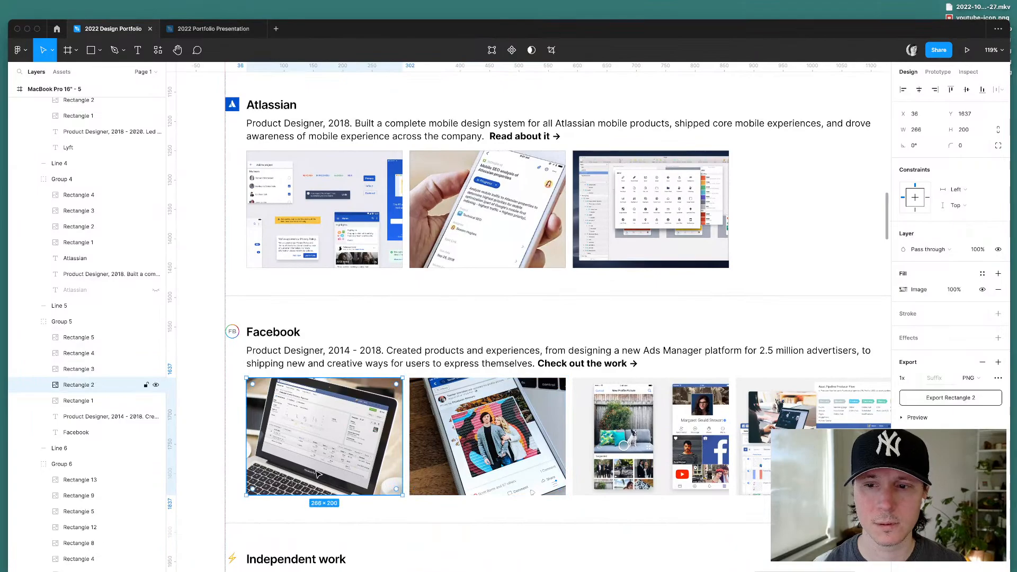
pyautogui.keyDown('shift'); pyautogui.click(488, 435); pyautogui.keyUp('shift')
pyautogui.keyDown('shift'); pyautogui.click(650, 435); pyautogui.keyUp('shift')
pyautogui.keyDown('shift'); pyautogui.click(752, 408); pyautogui.keyUp('shift')
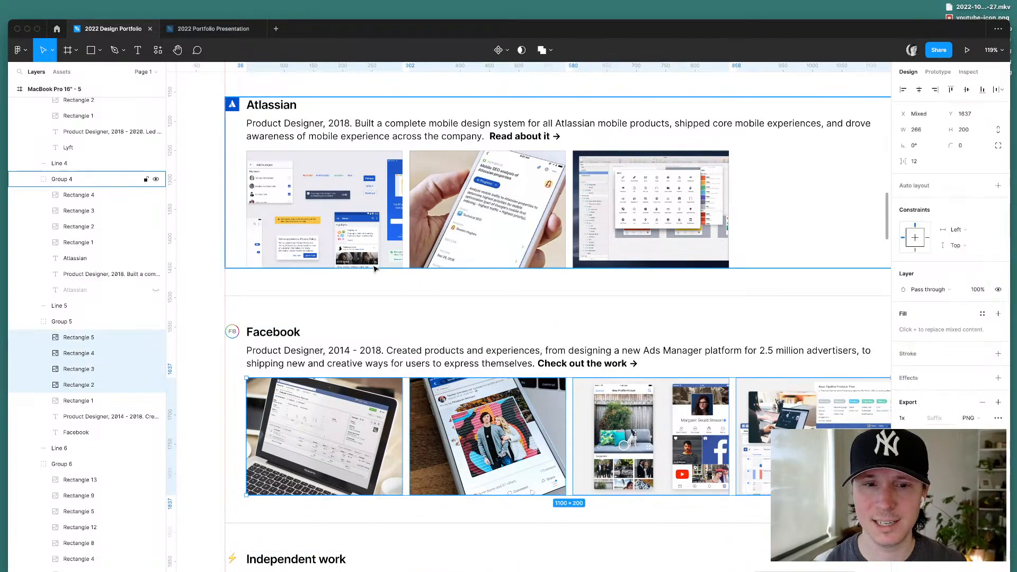
# Step: Export the three thumbnail images of the Atlassian group to the Desktop
pyautogui.click(371, 255)
pyautogui.keyDown('shift'); pyautogui.click(488, 238); pyautogui.keyUp('shift')
pyautogui.keyDown('shift'); pyautogui.click(651, 238); pyautogui.keyUp('shift')
pyautogui.click(999, 353)
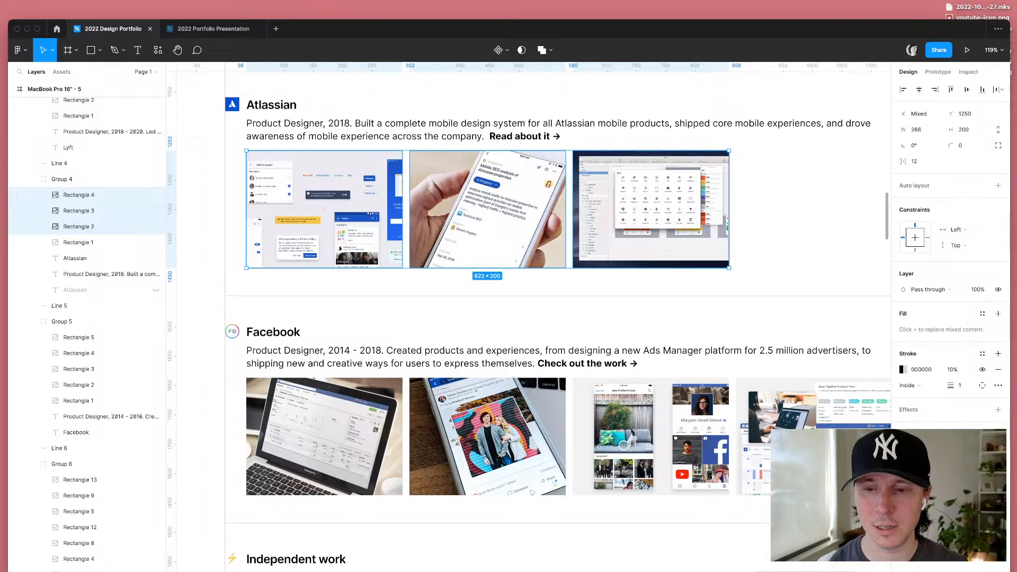
pyautogui.press('super+shift+e')
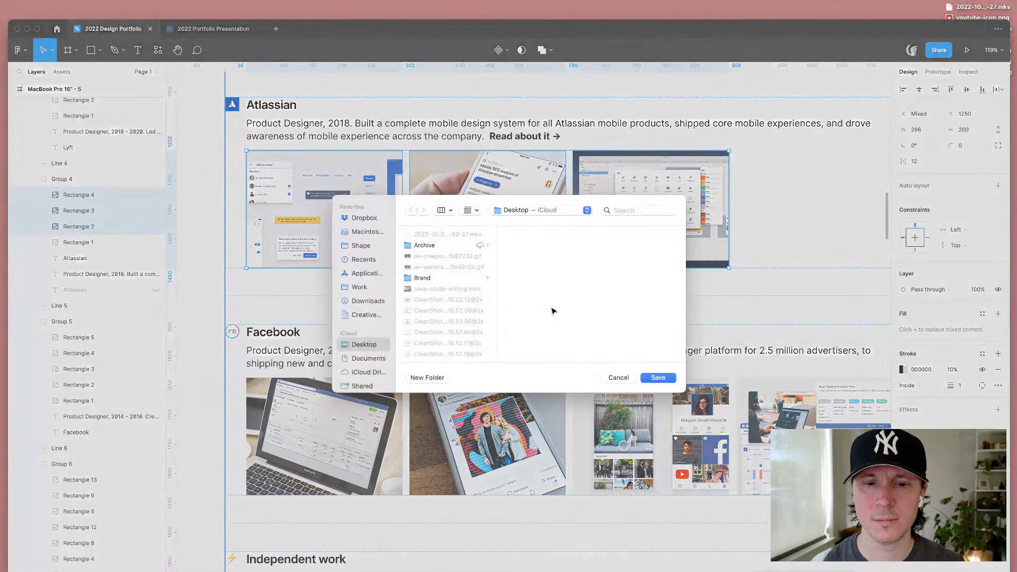
pyautogui.press('Escape')
# Step: Rename the three exported Atlassian images on the Desktop as atlassian-thumbnail-1, atlassian-thumbnail-2 and atlassian-thumbnail-3
pyautogui.press('F11')
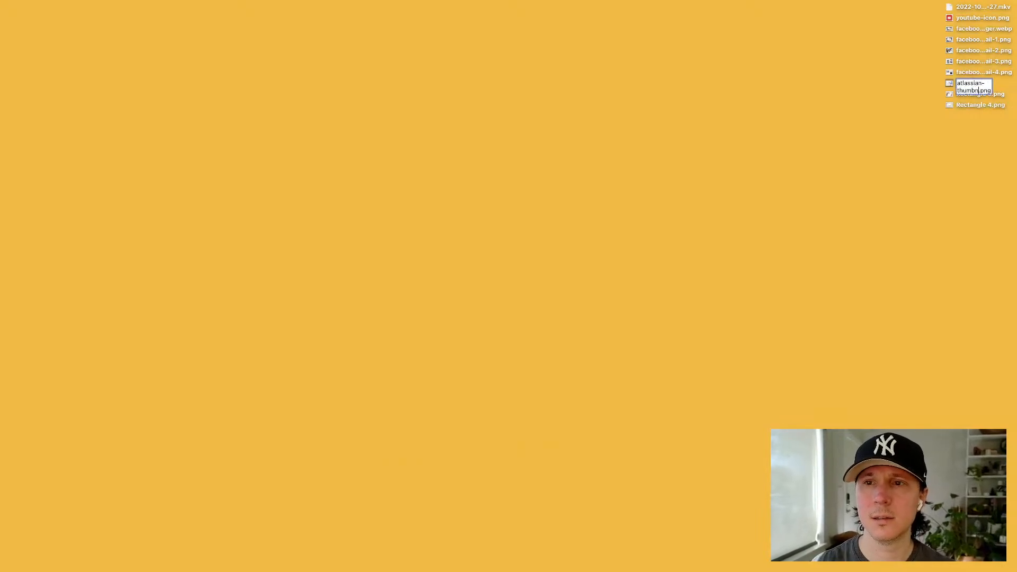
pyautogui.press('Return')
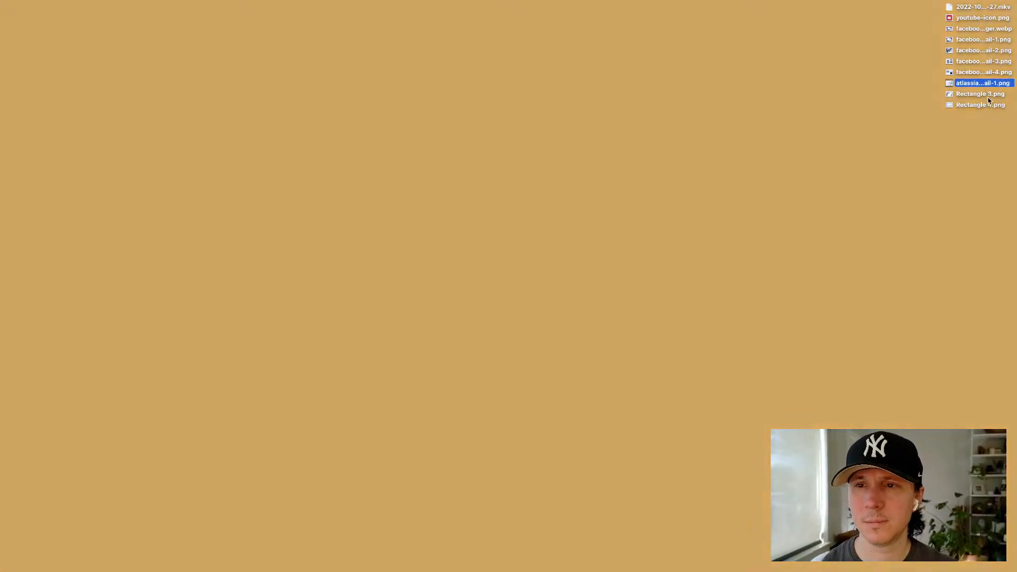
pyautogui.click(978, 94)
pyautogui.press('Return')
pyautogui.write('atlassian-thumbnail-1')
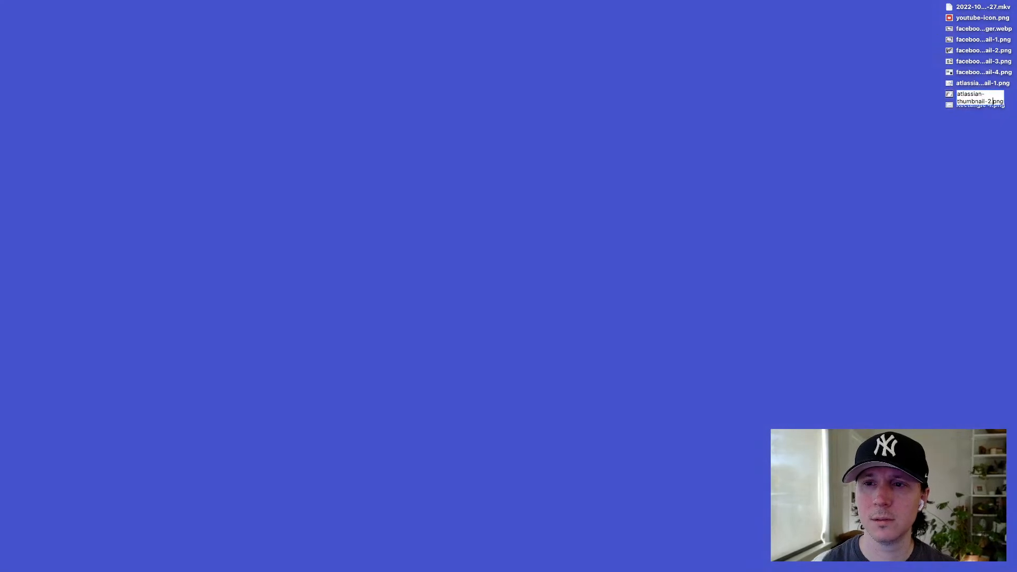
pyautogui.press('Return')
pyautogui.write('3')
pyautogui.press('Return')
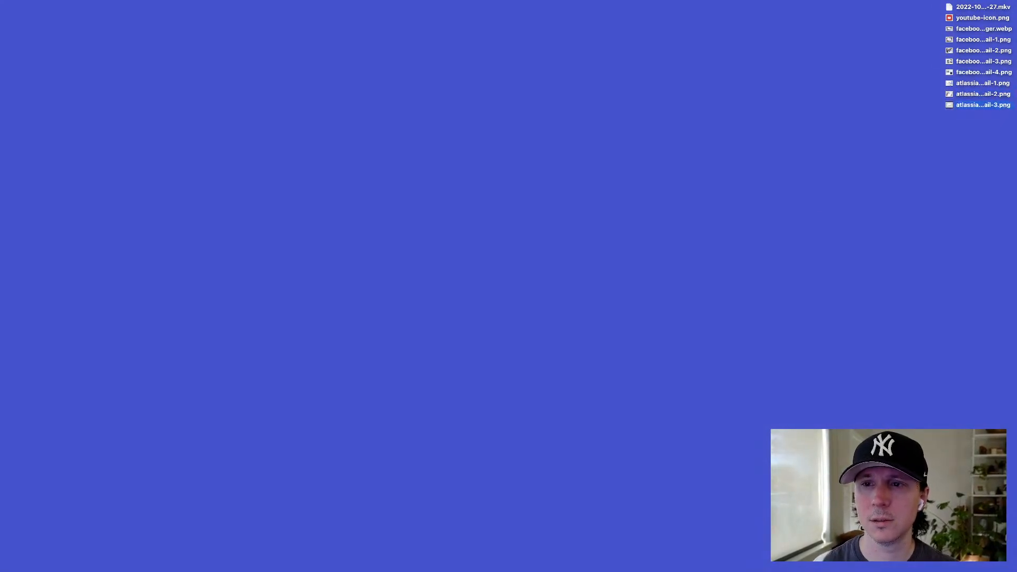
# Step: Copy the Atlassian description from the Figma design into the new Webflow item's Summary and enter Test as its Body
pyautogui.press('super+Tab')
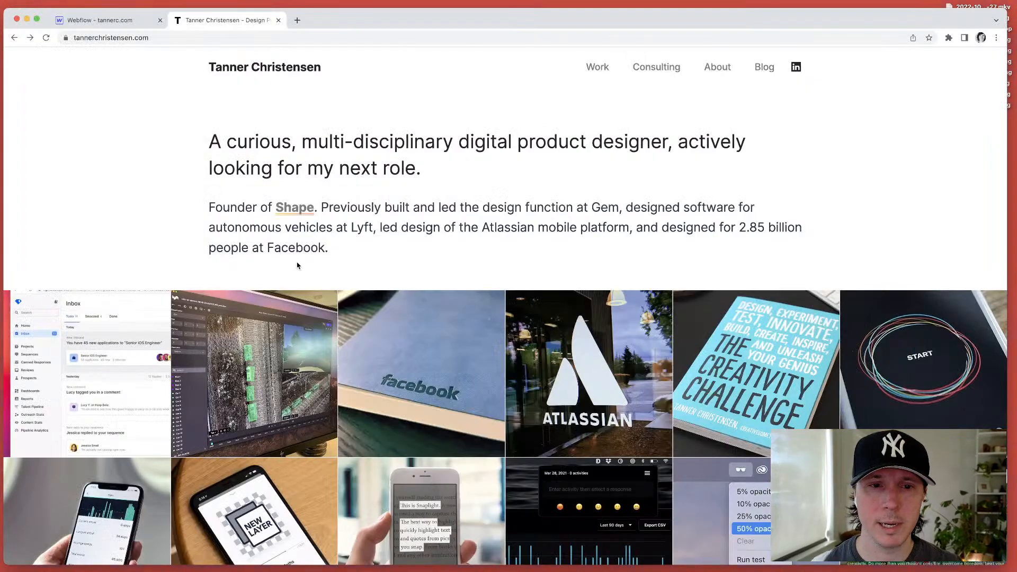
pyautogui.click(52, 20)
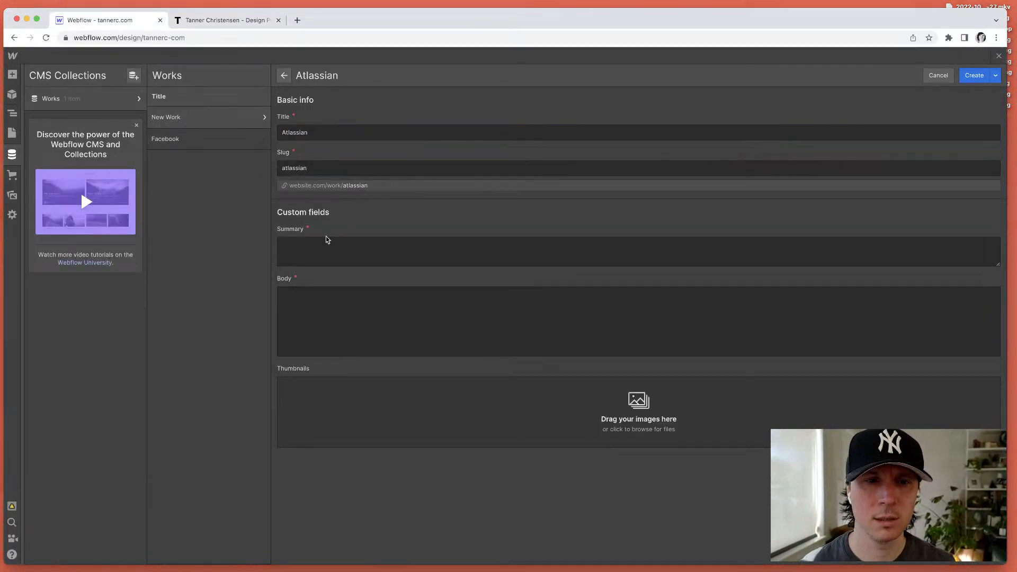
pyautogui.press('super+Tab')
pyautogui.scroll(3, 340, 352)
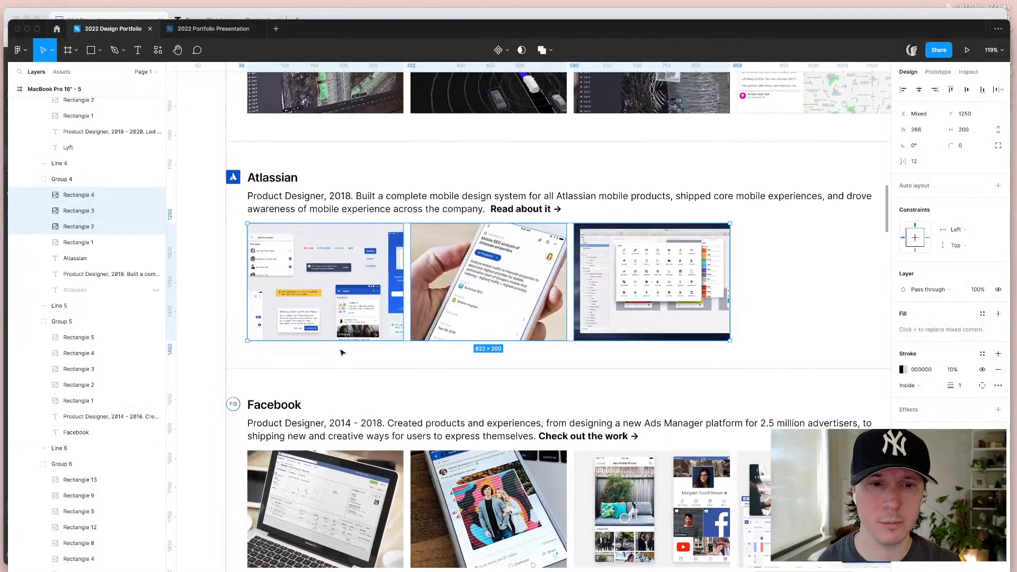
pyautogui.click(288, 245)
pyautogui.press('super+c')
pyautogui.press('super+Tab')
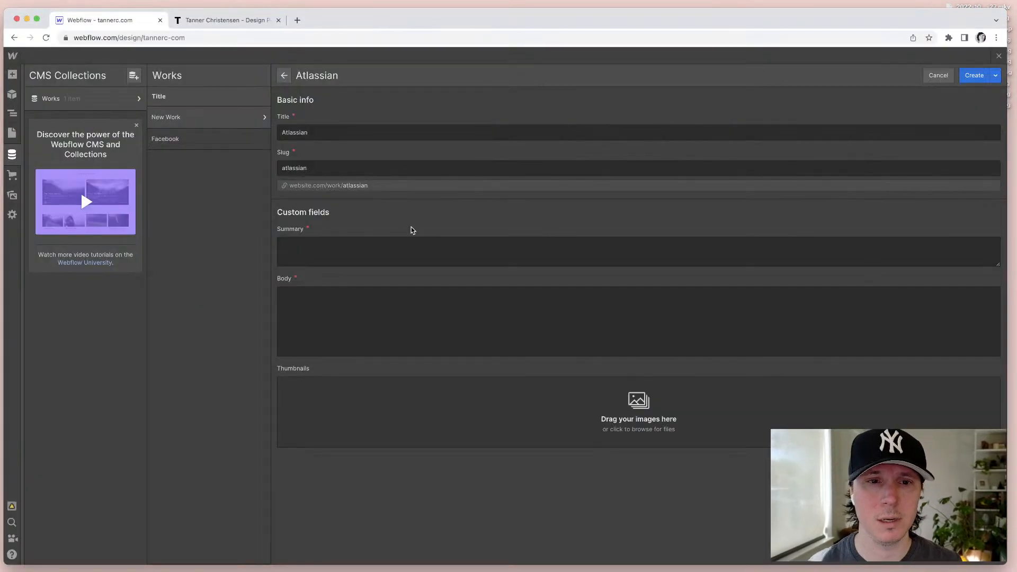
pyautogui.click(325, 244)
pyautogui.press('super+v')
pyautogui.click(312, 289)
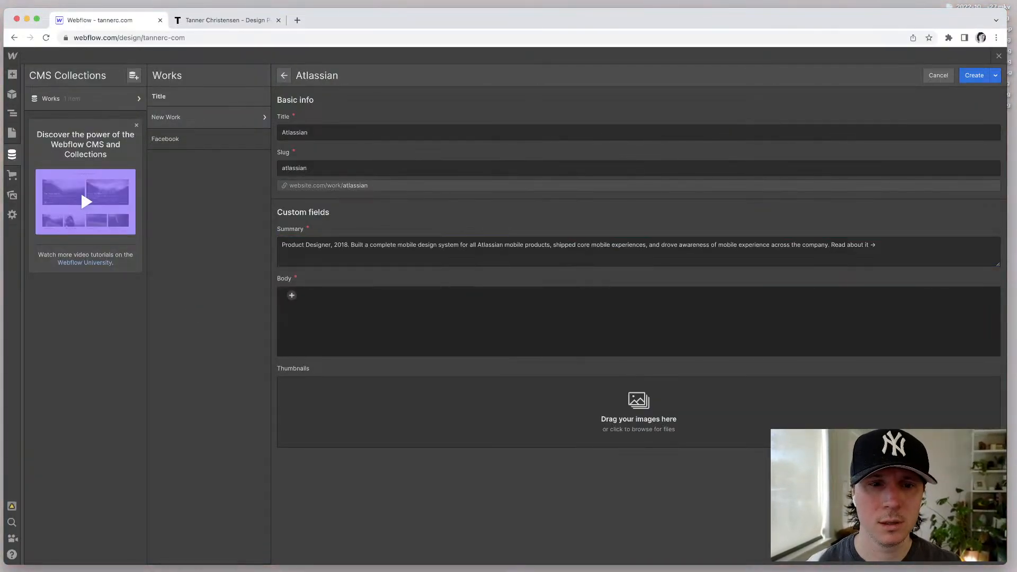
# Step: Upload the three atlassian-thumbnail PNG files from the Desktop to Thumbnails and create the Atlassian item
pyautogui.click(638, 403)
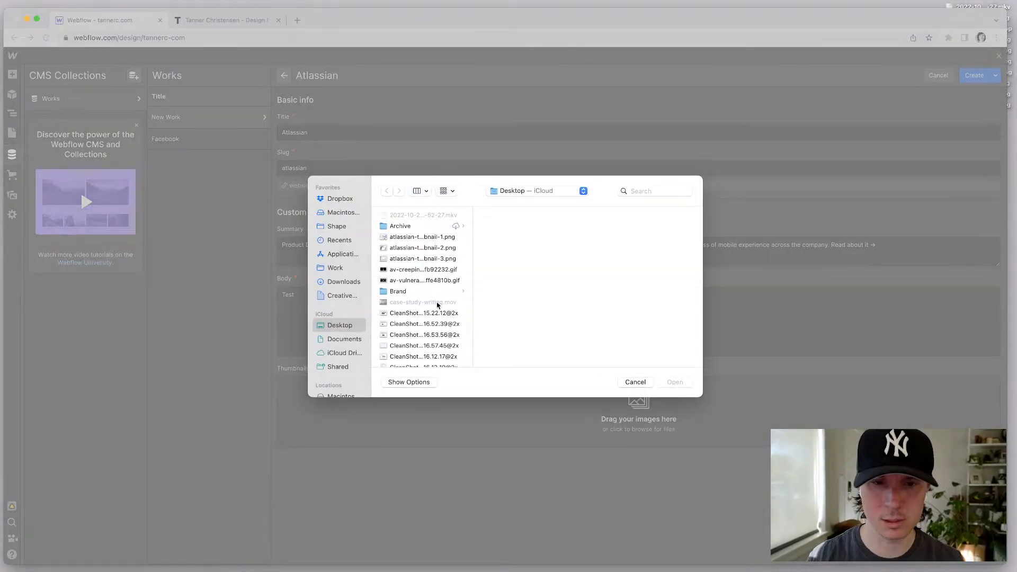
pyautogui.press('Down')
pyautogui.press('Down')
pyautogui.hotkey('shift', 'Down')
pyautogui.hotkey('shift', 'Down')
pyautogui.press('Return')
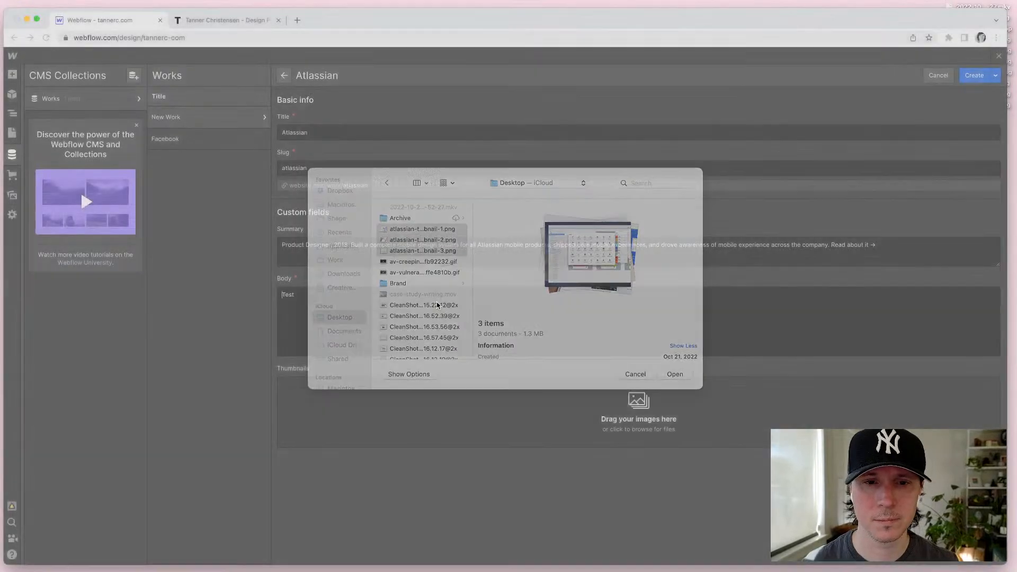
pyautogui.click(975, 76)
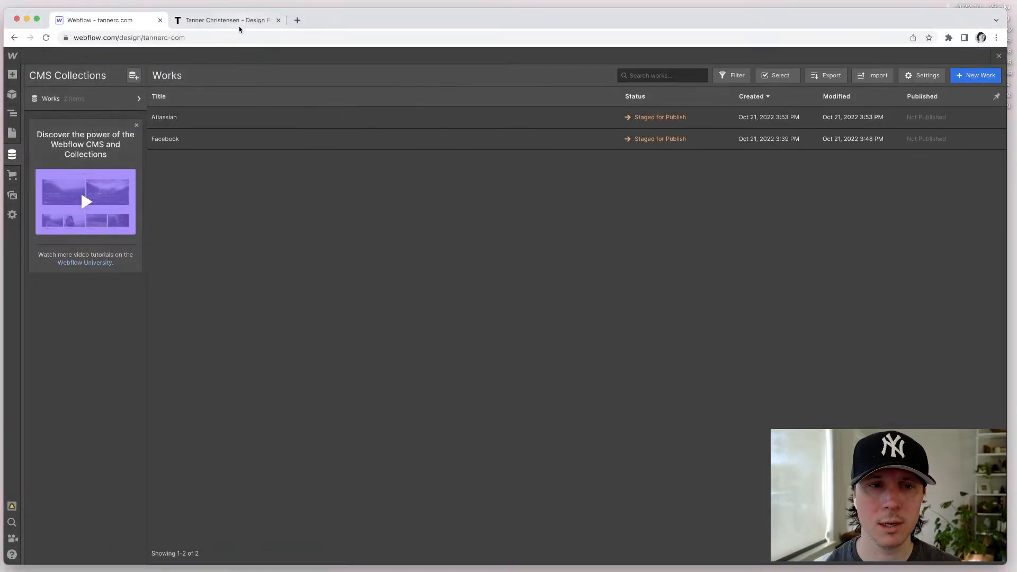
# Step: Return to the home page design with its element tree shown and check the Atlassian and Facebook entries
pyautogui.click(238, 26)
pyautogui.click(80, 21)
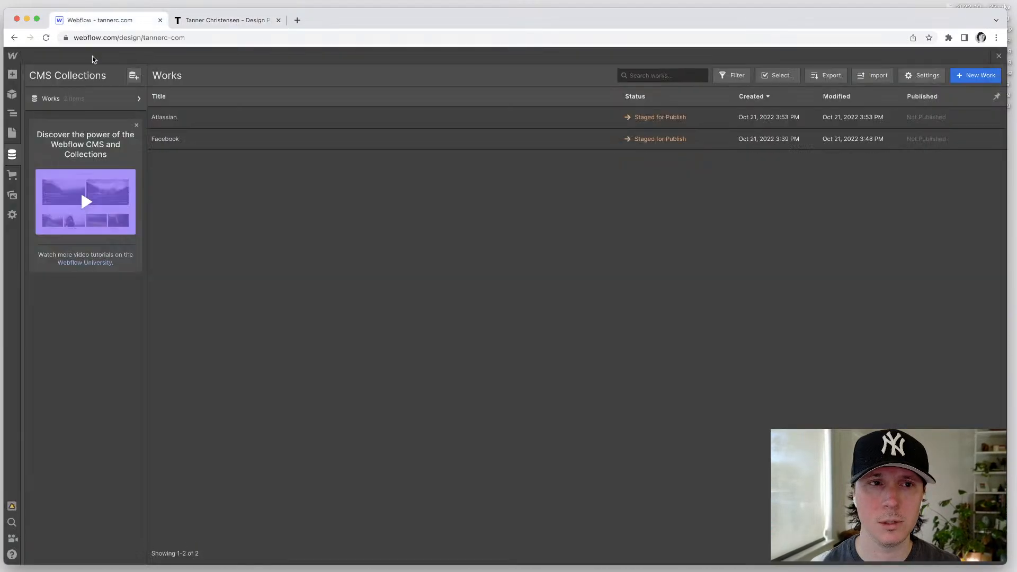
pyautogui.click(12, 133)
pyautogui.click(12, 113)
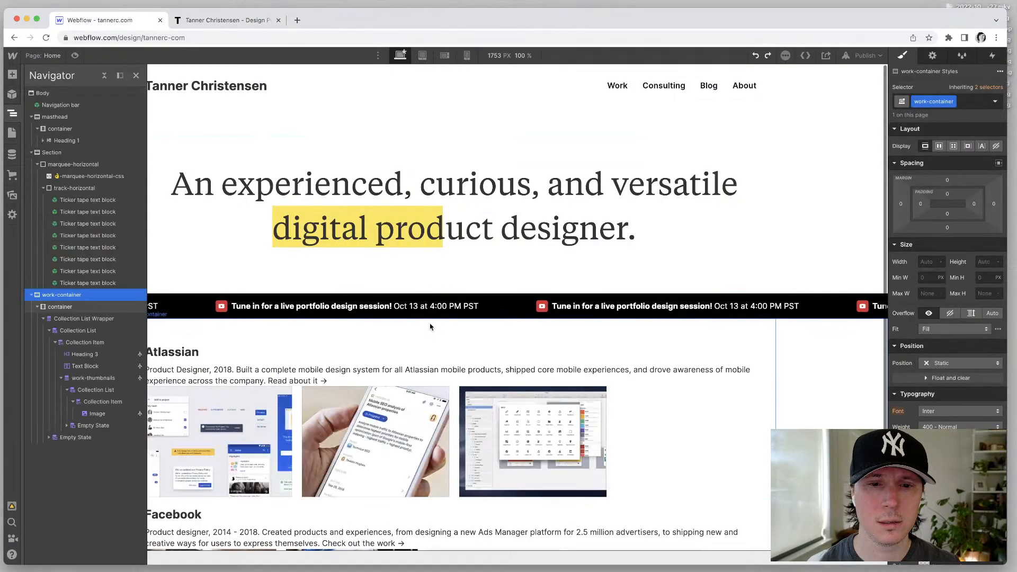
pyautogui.scroll(-3, 430, 326)
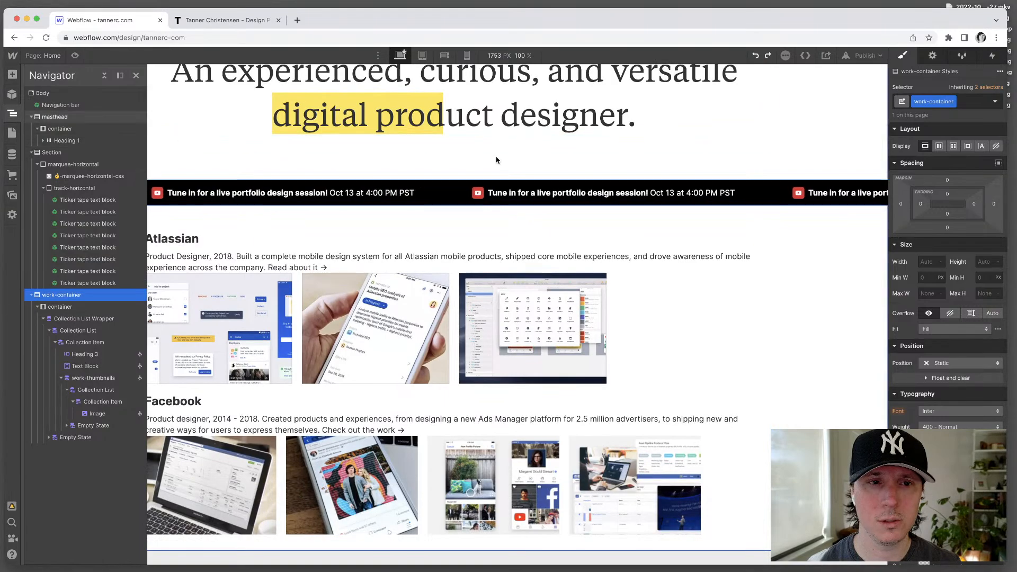
# Step: Reload the site designer and review the Atlassian and Facebook entries in the home page work section
pyautogui.scroll(4, 498, 158)
pyautogui.press('super+r')
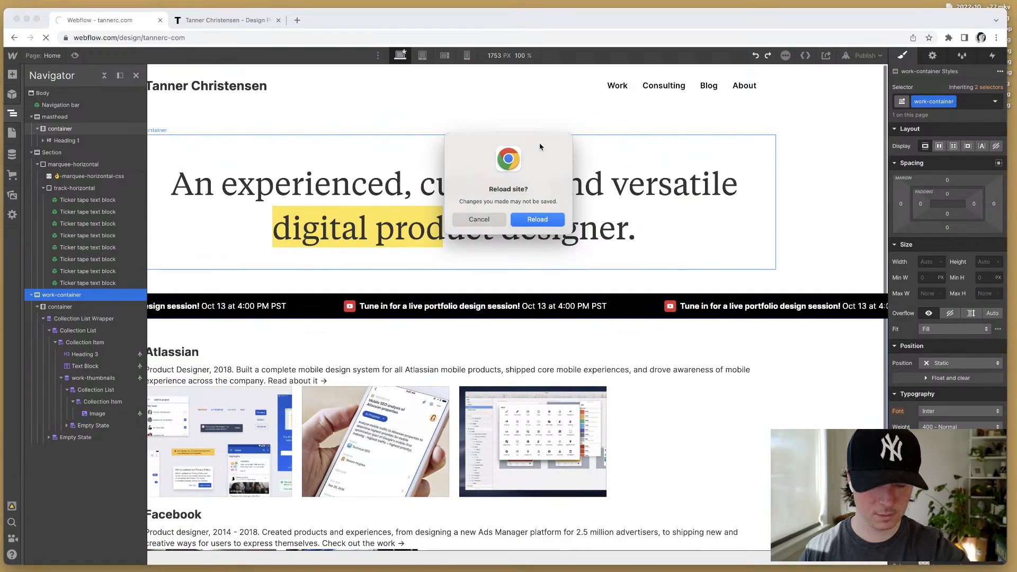
pyautogui.click(480, 220)
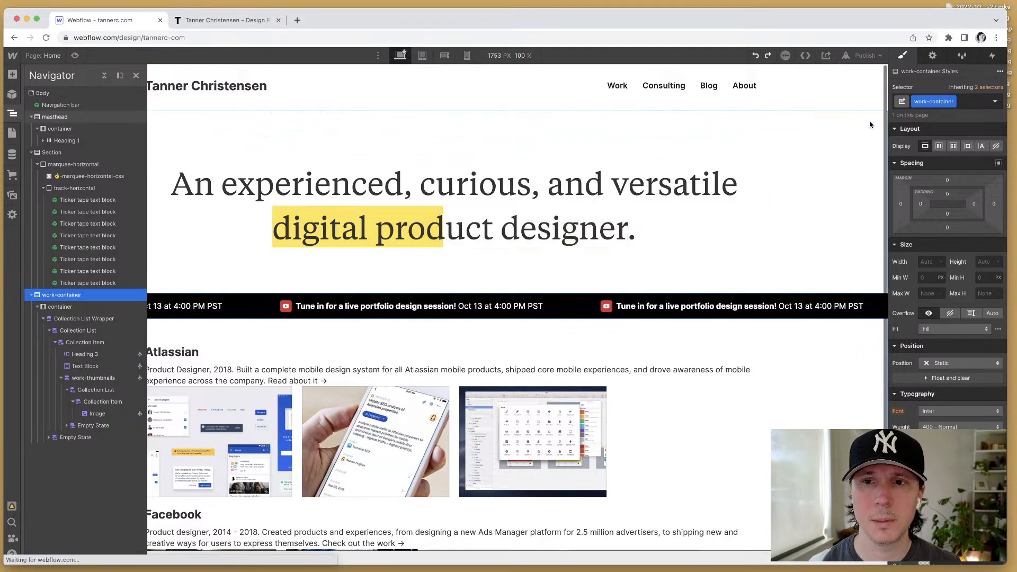
pyautogui.press('super+r')
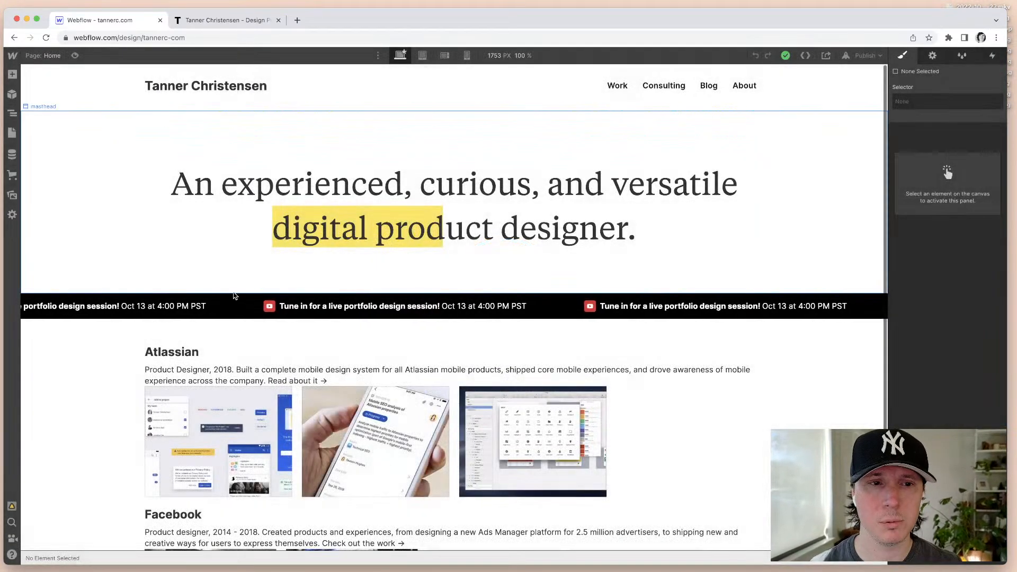
pyautogui.scroll(-3, 750, 307)
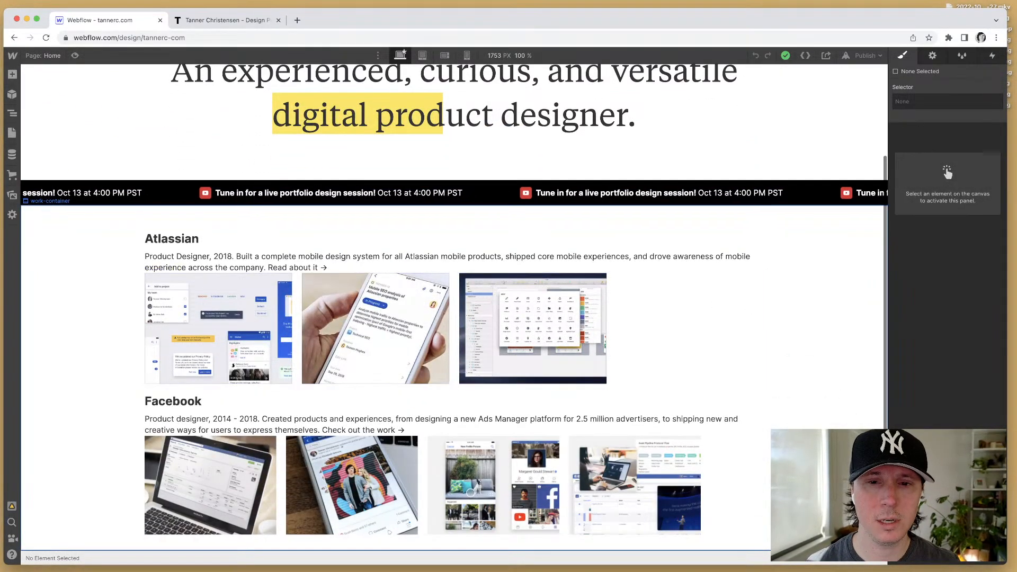
pyautogui.scroll(3, 844, 400)
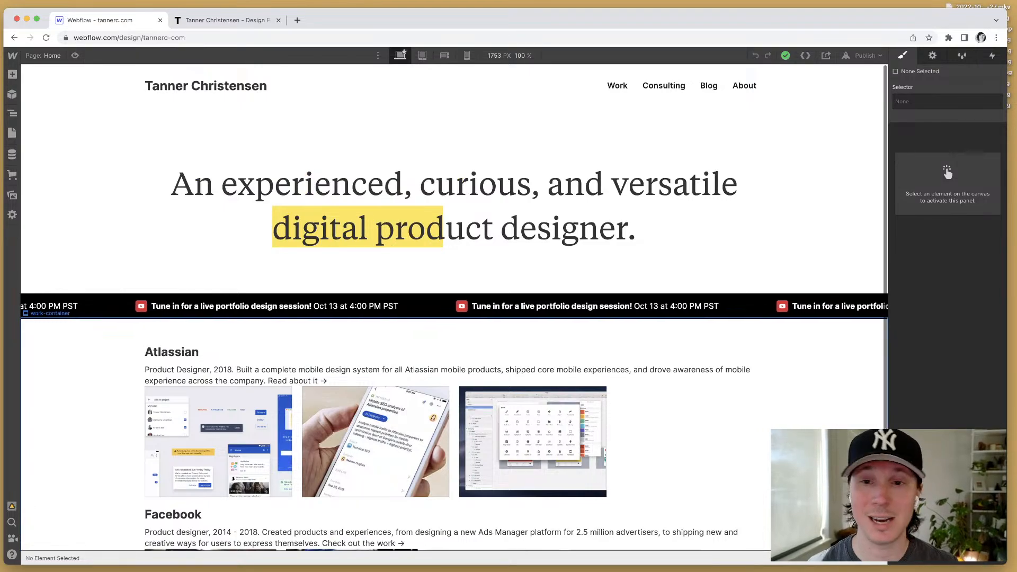
pyautogui.scroll(-3, 732, 380)
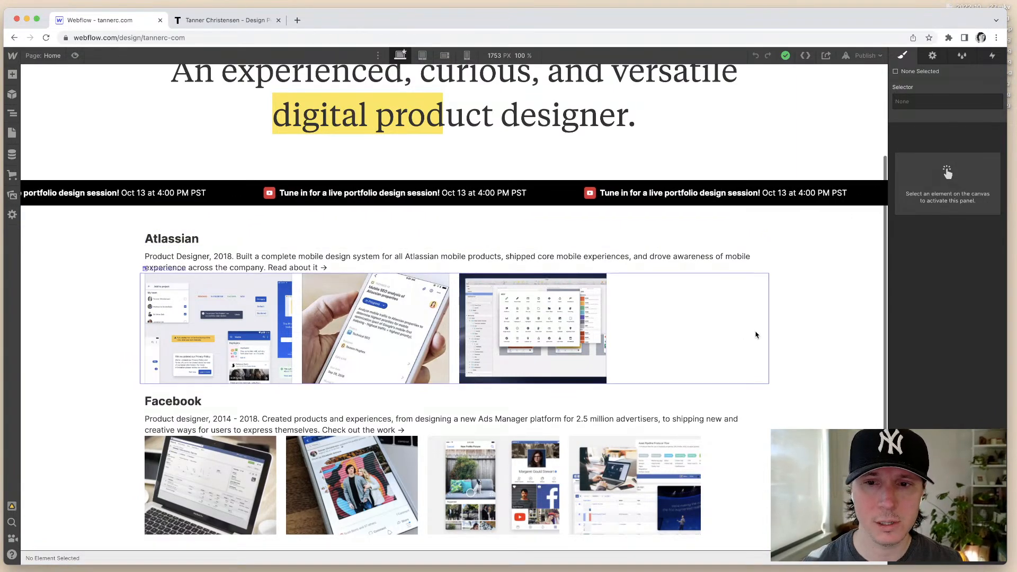
# Step: Select the work section's case-study Collection Item and examine its styles, element settings and interactions for a way to make it clickable
pyautogui.click(757, 270)
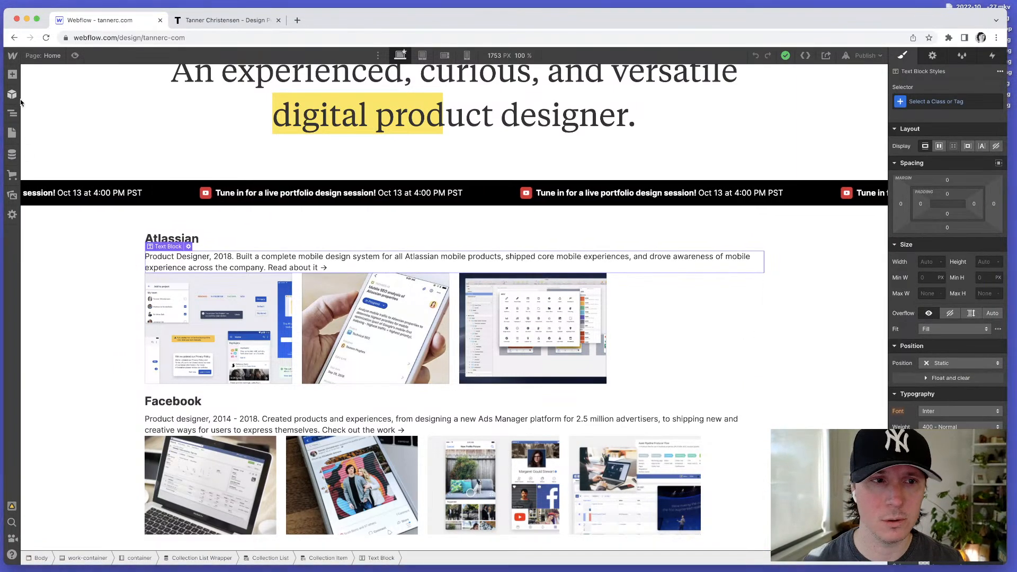
pyautogui.click(12, 112)
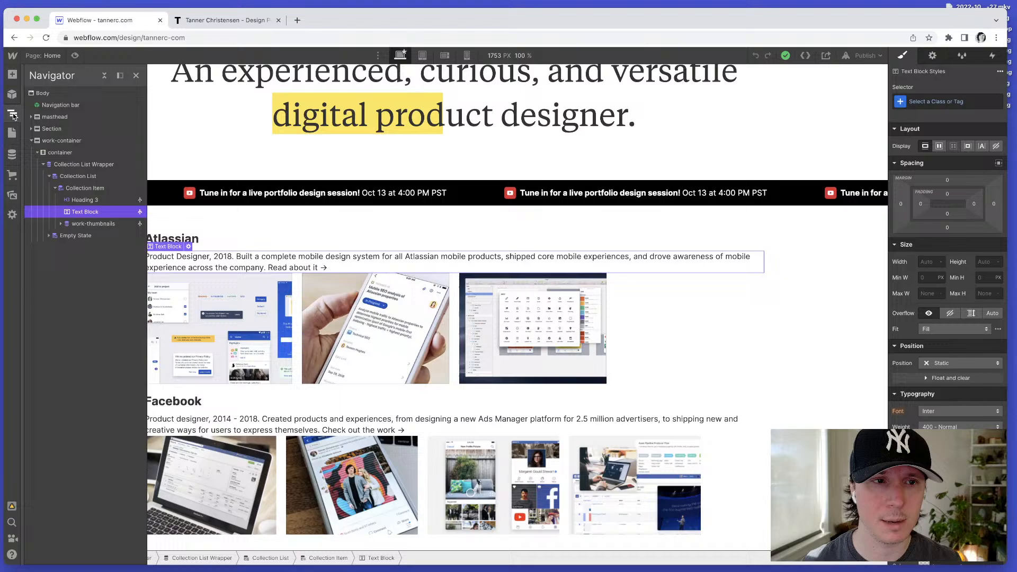
pyautogui.click(60, 224)
pyautogui.click(98, 188)
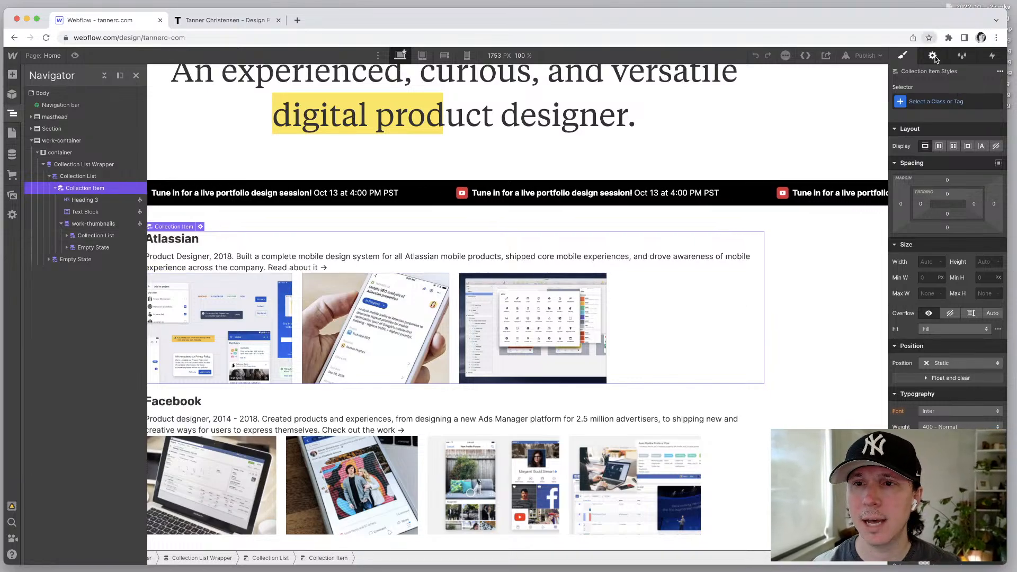
pyautogui.scroll(-8, 944, 199)
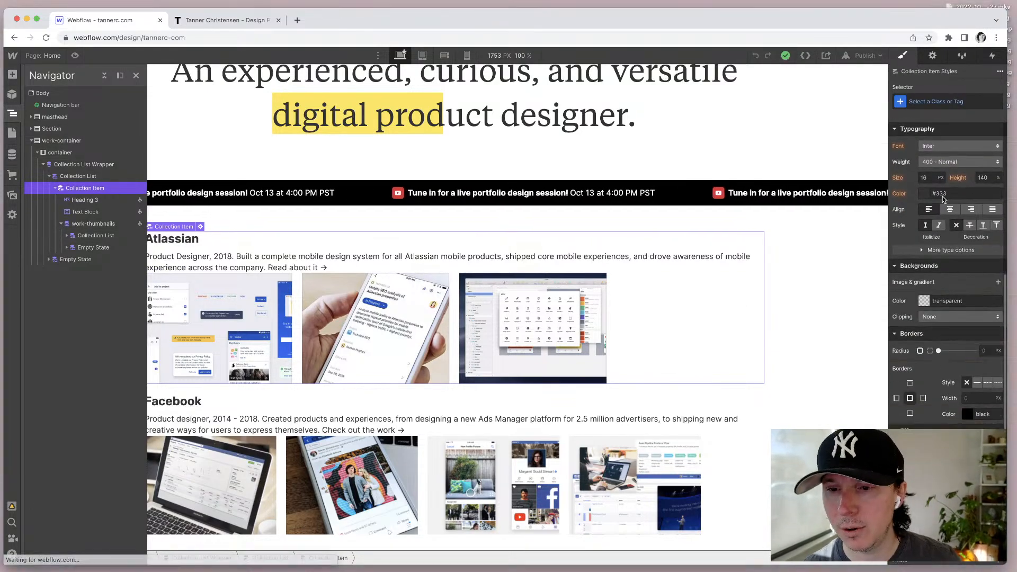
pyautogui.scroll(8, 951, 159)
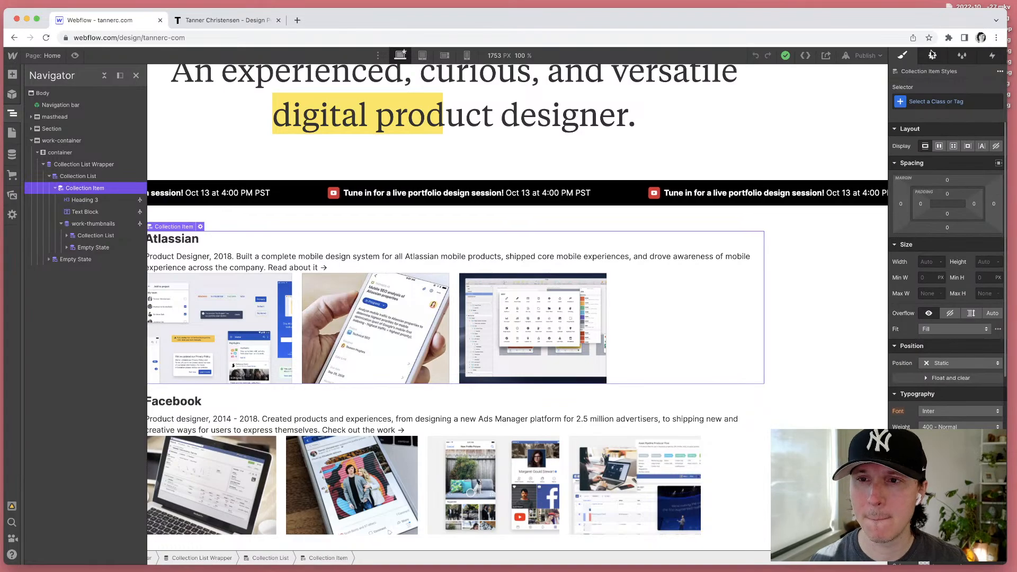
pyautogui.click(933, 54)
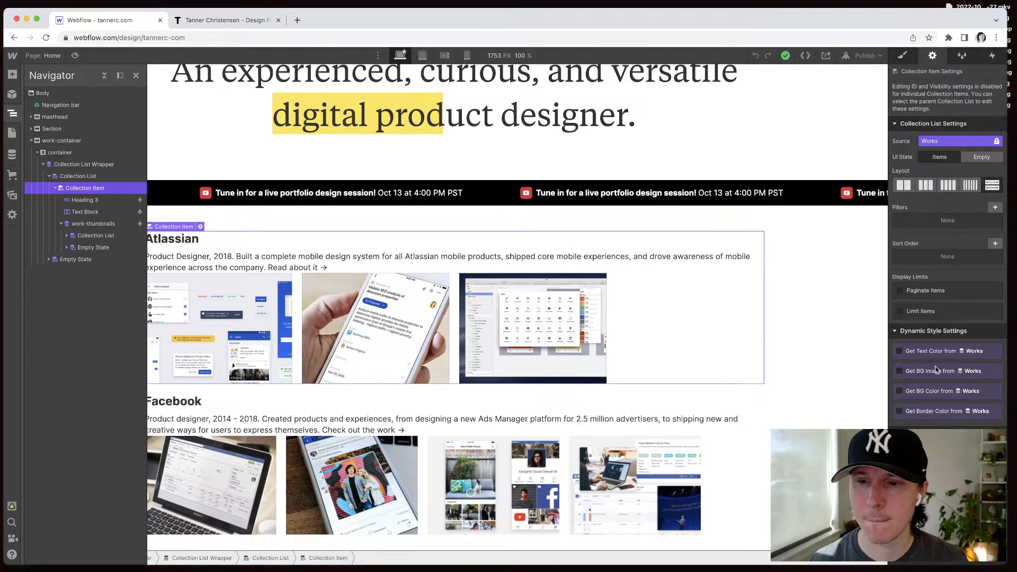
pyautogui.click(962, 56)
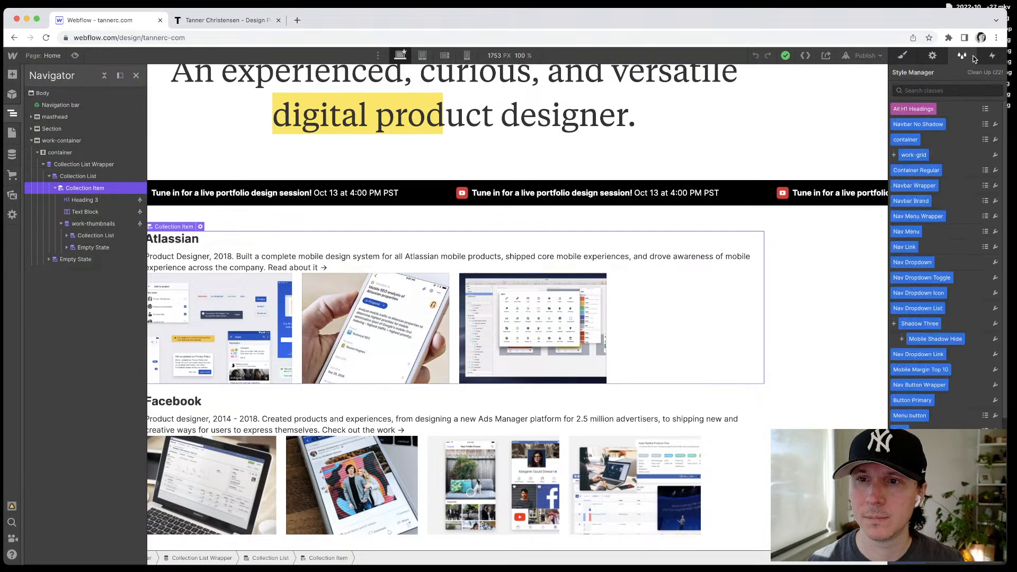
pyautogui.click(984, 59)
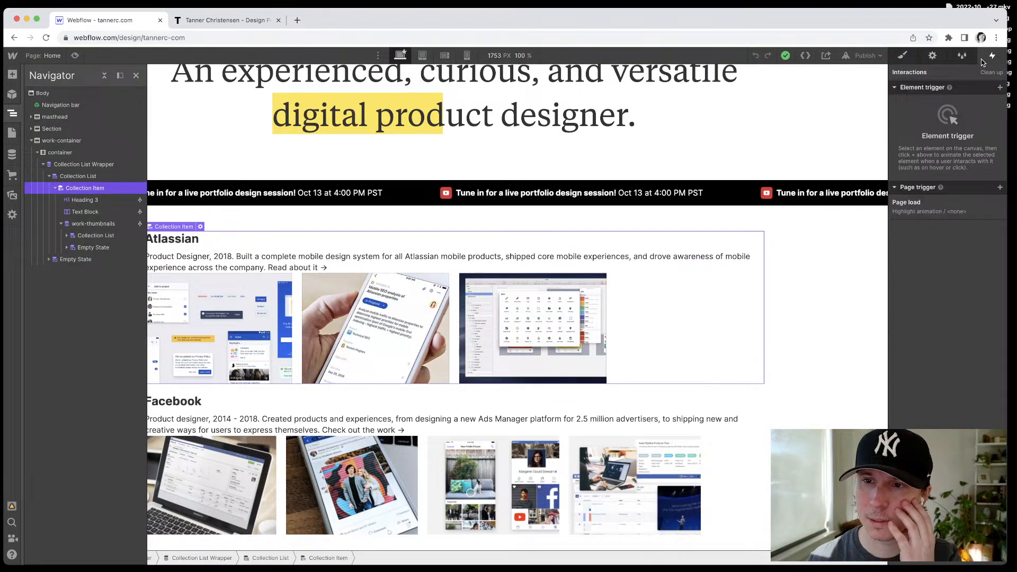
pyautogui.click(1000, 87)
pyautogui.click(969, 100)
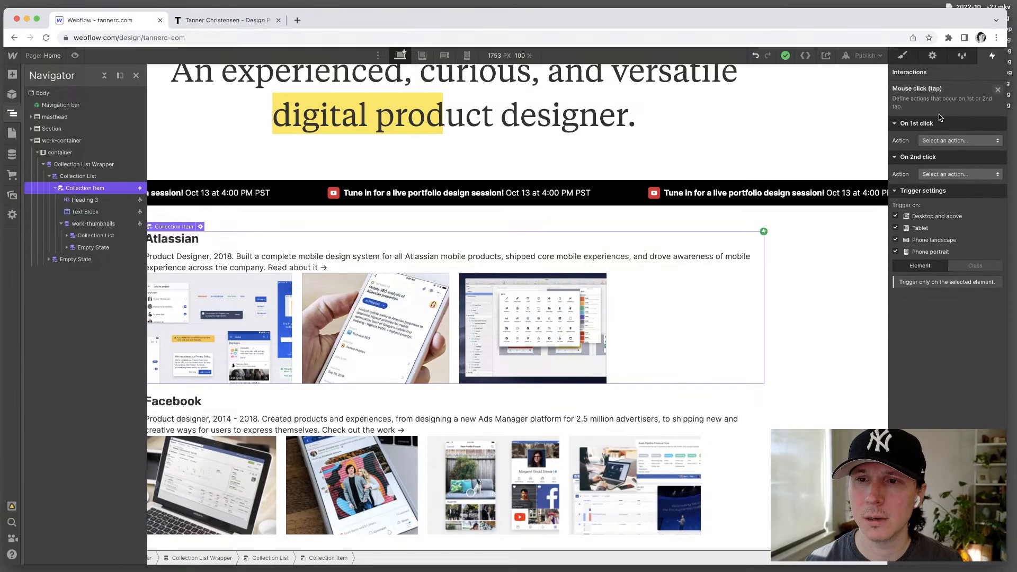
pyautogui.click(932, 141)
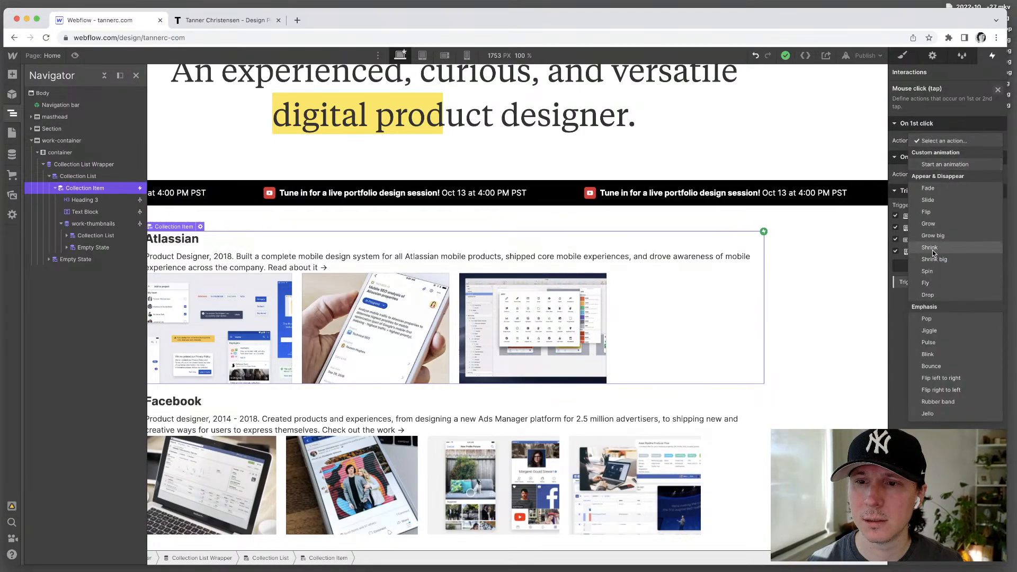
pyautogui.click(945, 436)
pyautogui.press('super+z')
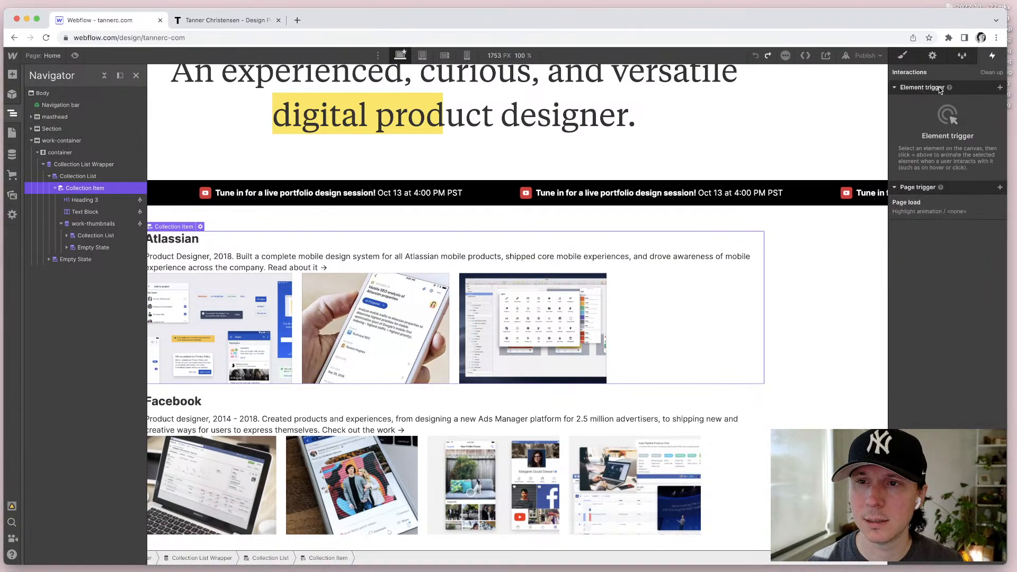
pyautogui.click(903, 57)
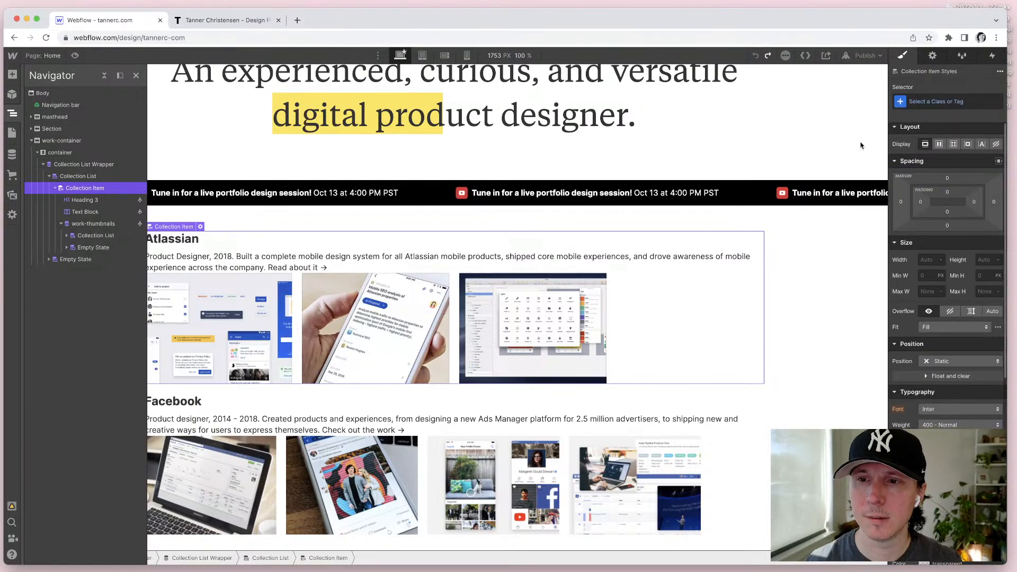
pyautogui.click(182, 172)
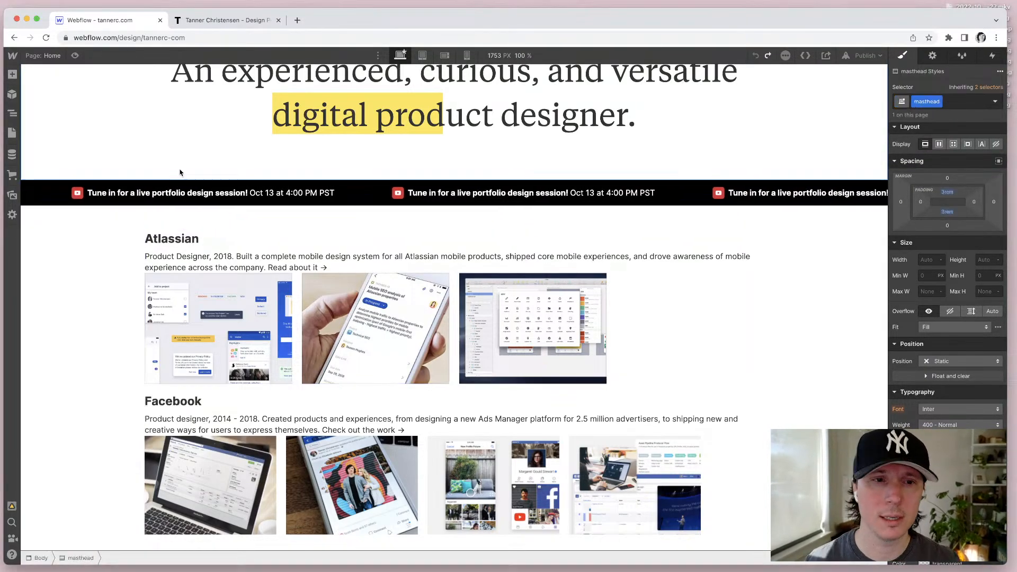
pyautogui.press('super+k')
pyautogui.write('link')
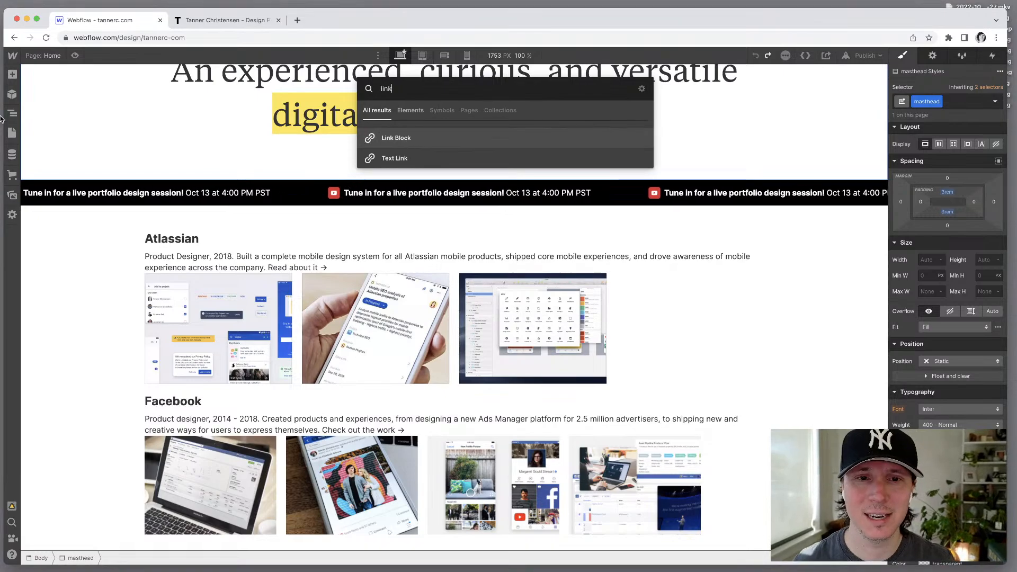
pyautogui.press('Escape')
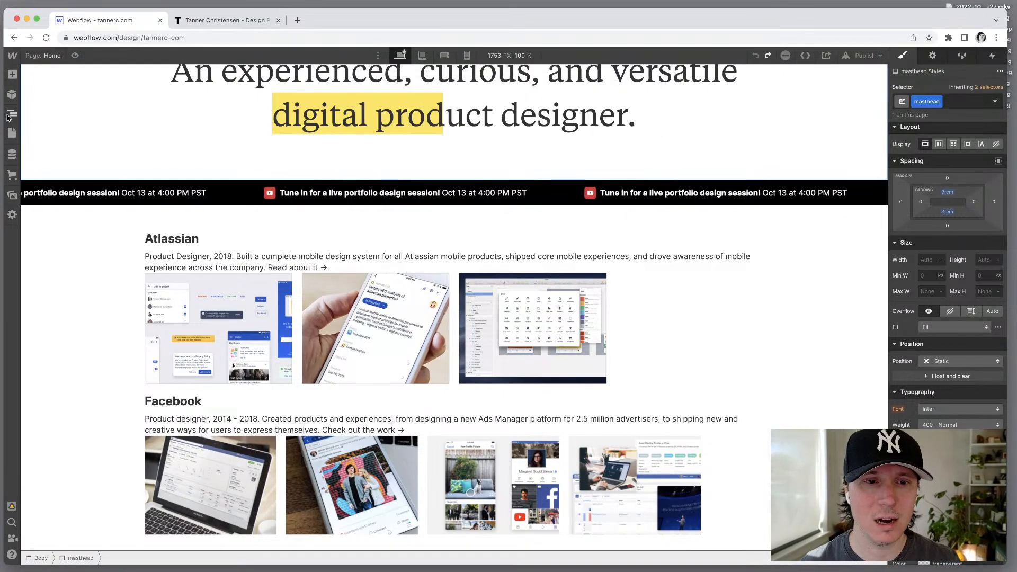
# Step: Insert a Link Block into the work section and place it inside the case-study Collection Item, above the heading
pyautogui.click(12, 113)
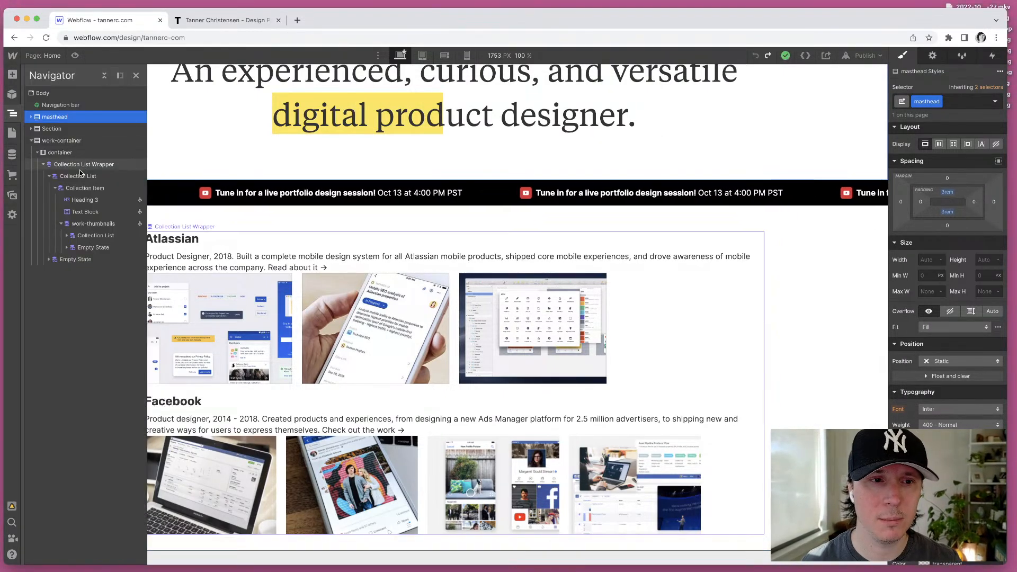
pyautogui.click(75, 188)
pyautogui.press('super+e')
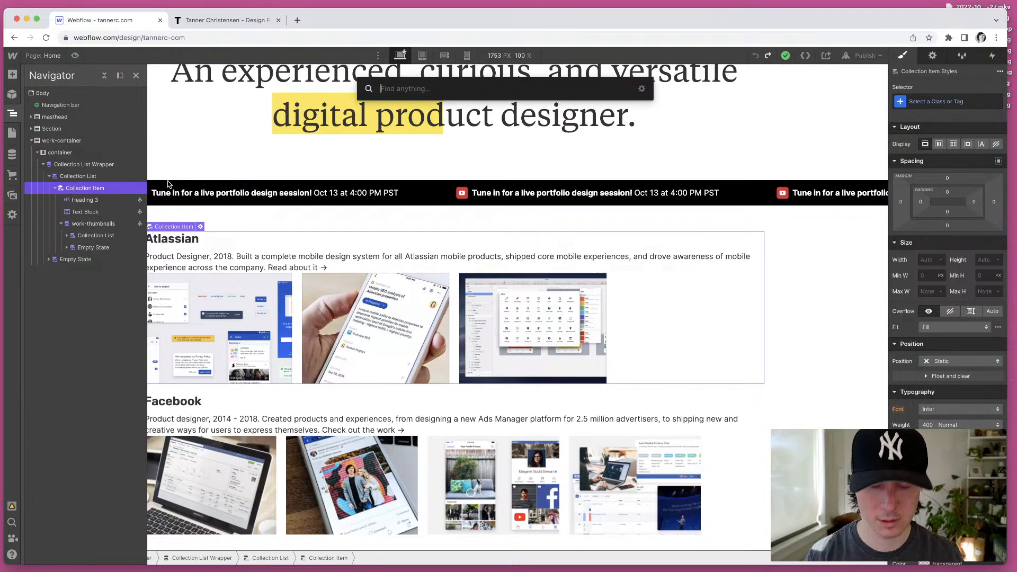
pyautogui.write('link')
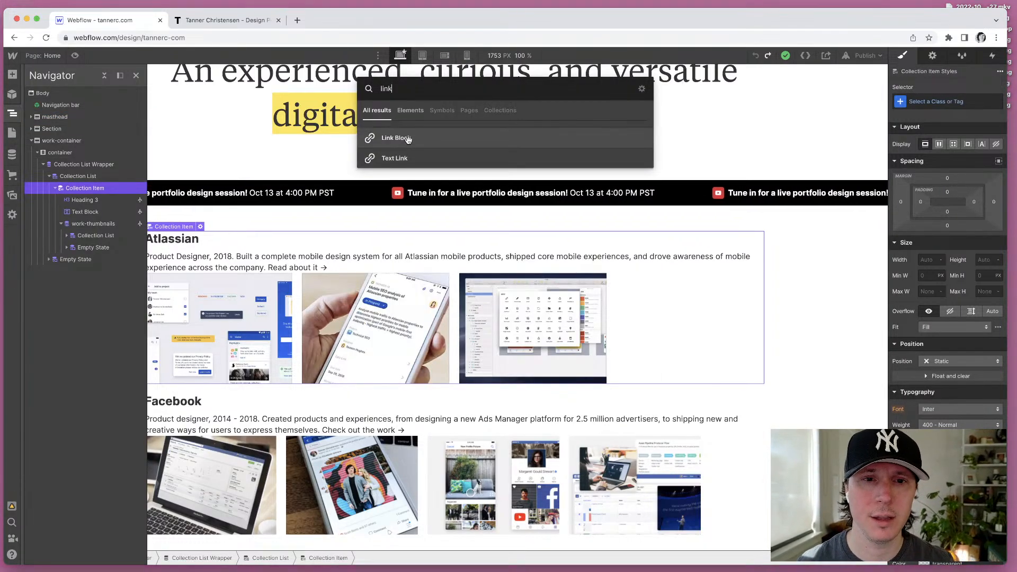
pyautogui.moveTo(406, 138); pyautogui.dragTo(231, 229)
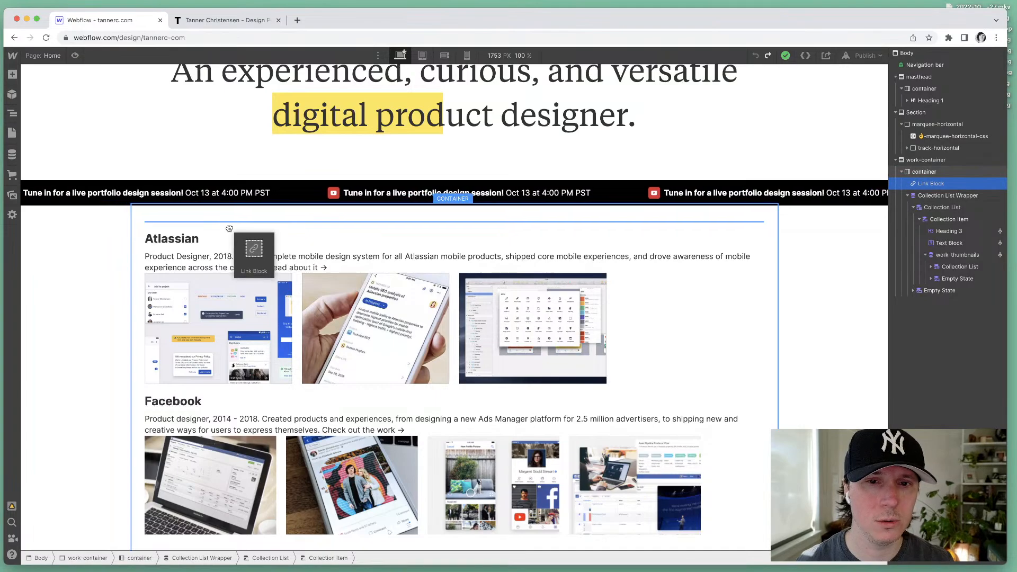
pyautogui.moveTo(229, 228); pyautogui.dragTo(229, 228)
pyautogui.press('z')
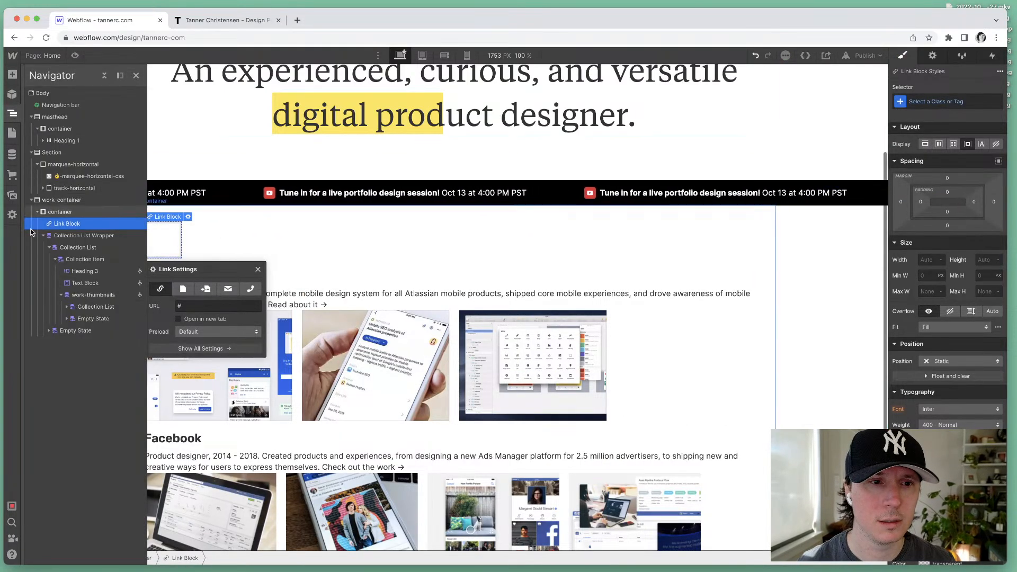
pyautogui.moveTo(65, 227); pyautogui.dragTo(82, 261)
# Step: Nest the case study's heading and summary text block in the Link Block and try to nest work-thumbnails there too
pyautogui.click(88, 271)
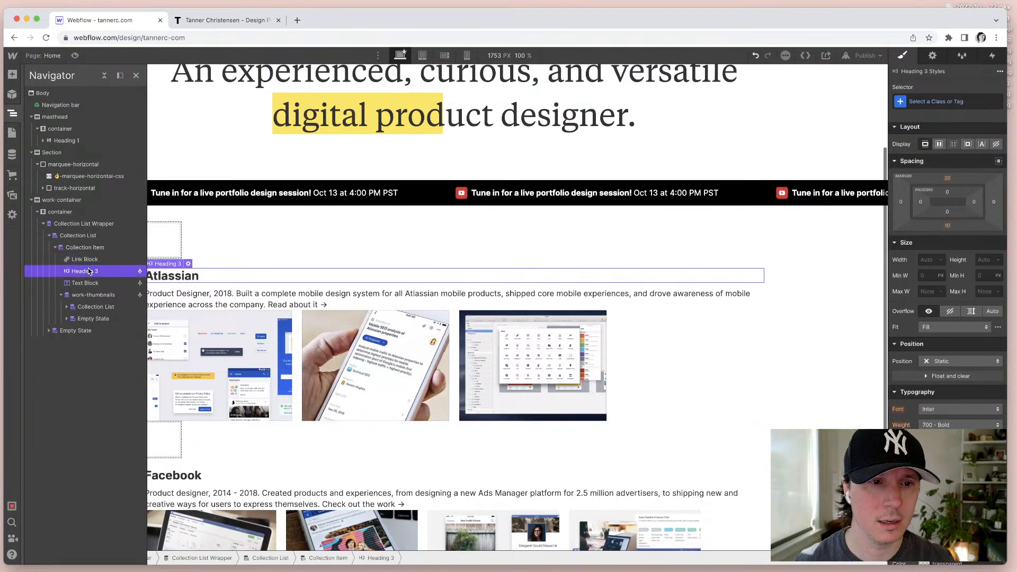
pyautogui.click(86, 282)
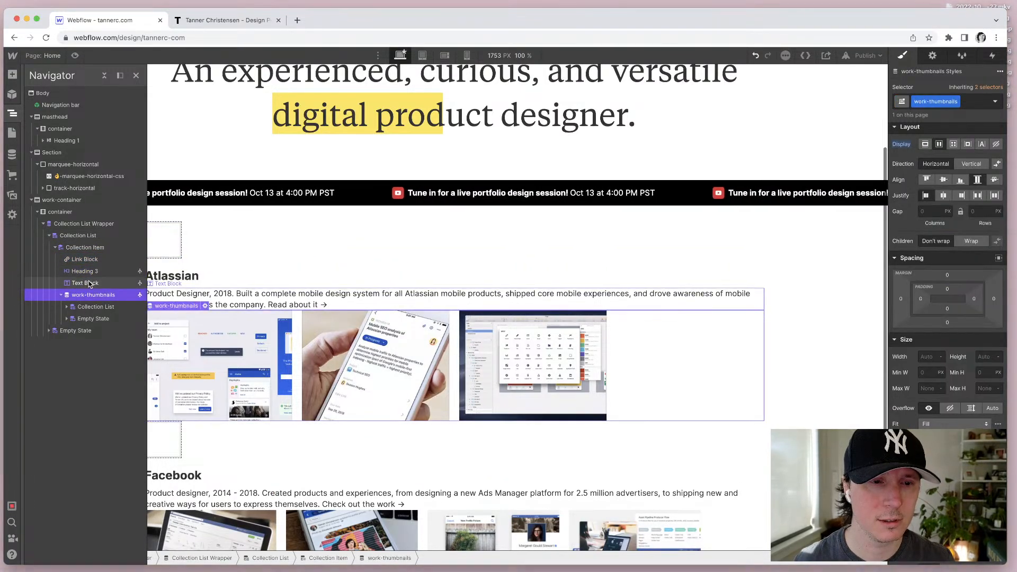
pyautogui.moveTo(104, 272); pyautogui.dragTo(95, 295)
pyautogui.click(89, 283)
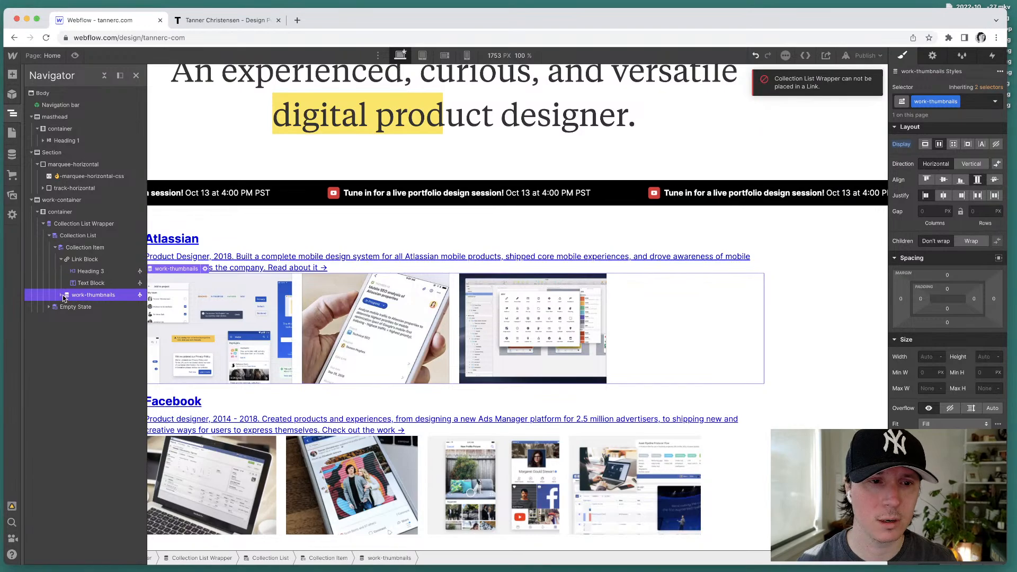
pyautogui.click(376, 328)
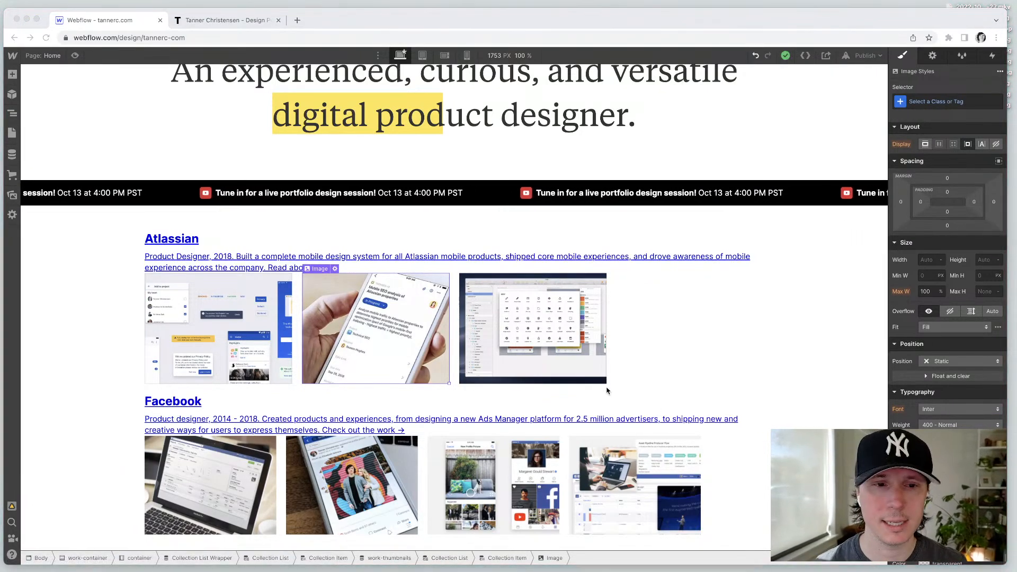
pyautogui.click(179, 263)
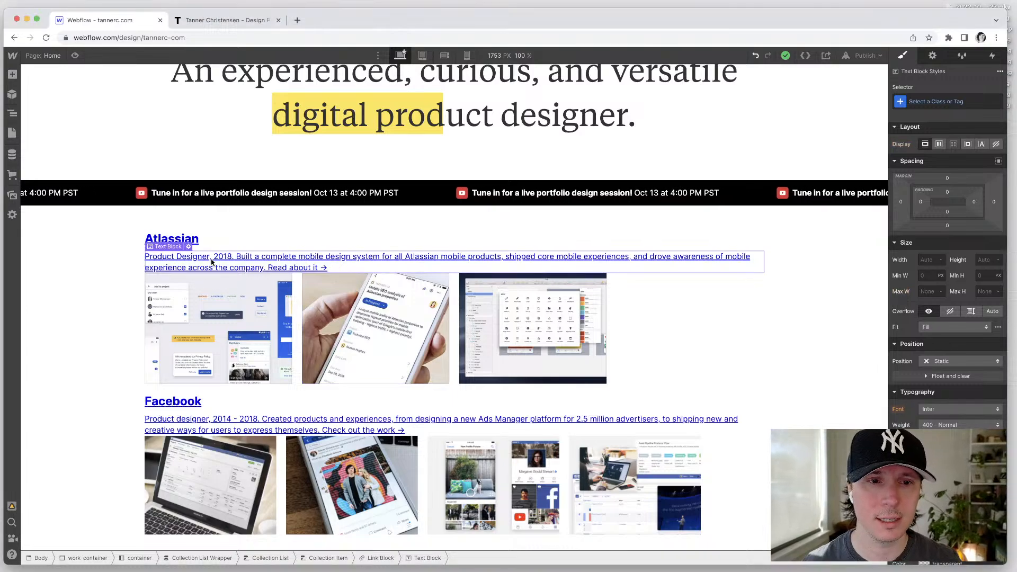
# Step: Undo the nesting in the Link Block and delete the empty Link Block from the Collection Item
pyautogui.scroll(-6, 952, 391)
pyautogui.press('super+z')
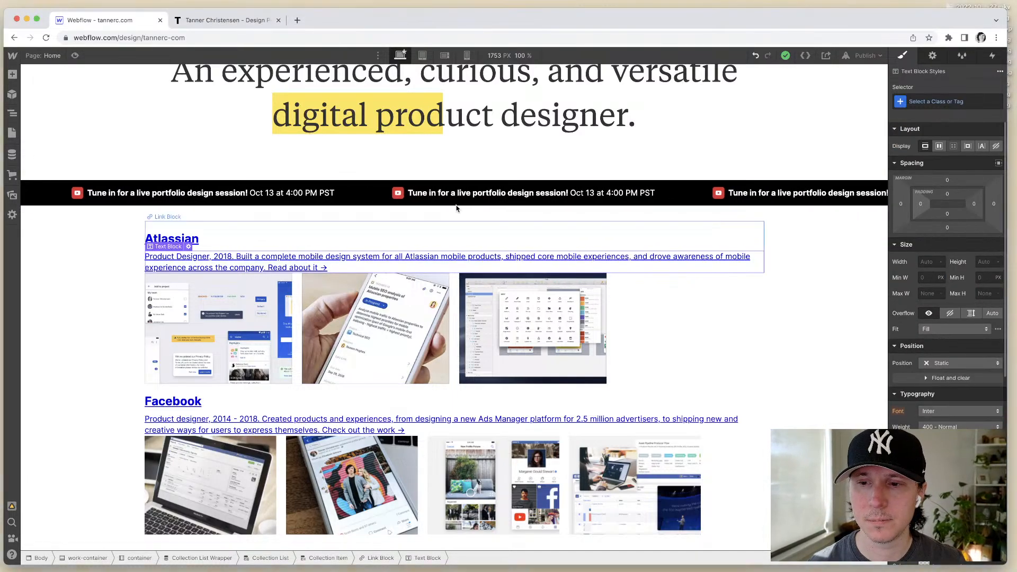
pyautogui.press('super+shift+z')
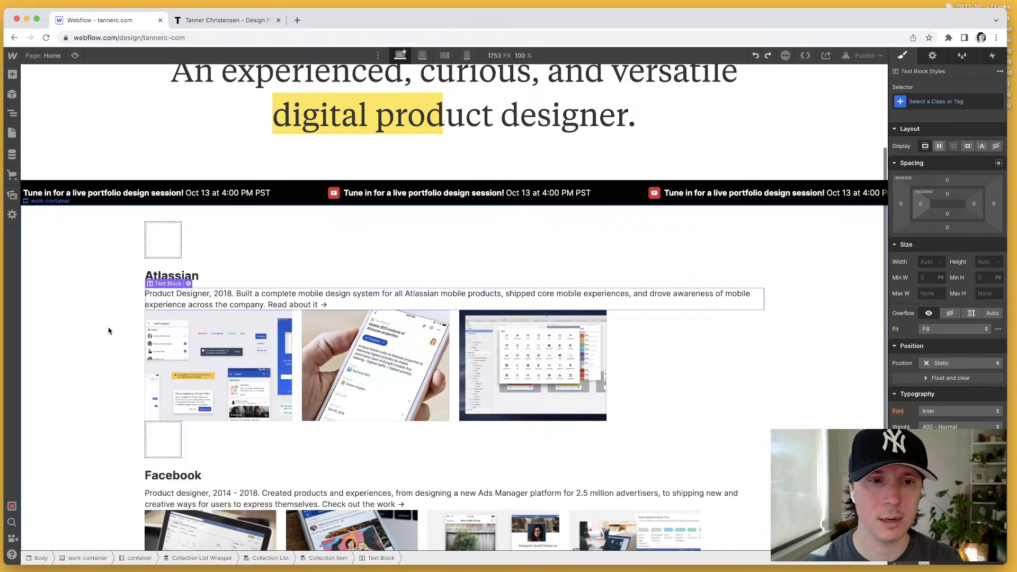
pyautogui.click(162, 238)
pyautogui.press('Delete')
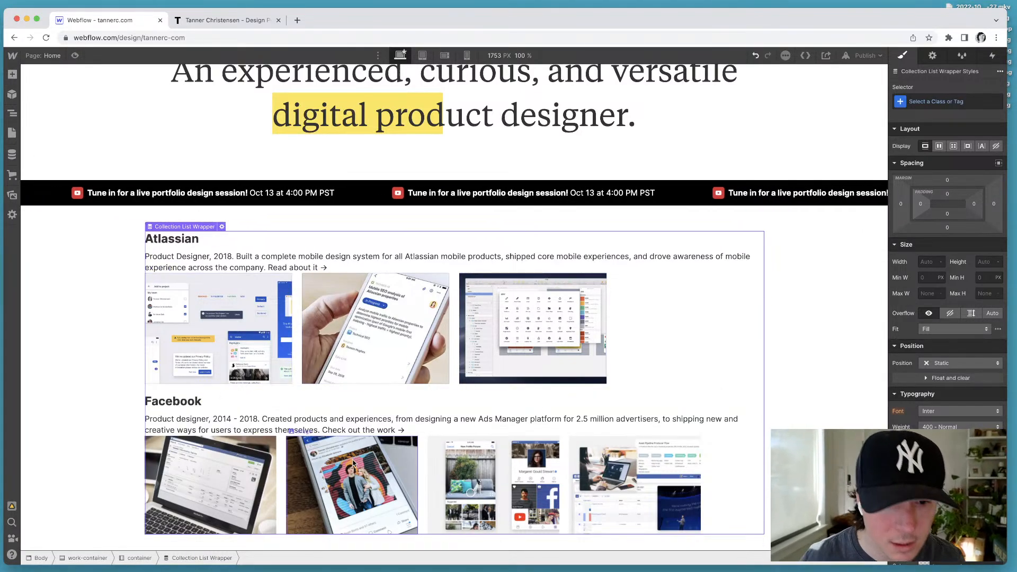
# Step: Set the case-study Collection List to a vertical flex layout with a 2 rem column gap
pyautogui.click(281, 473)
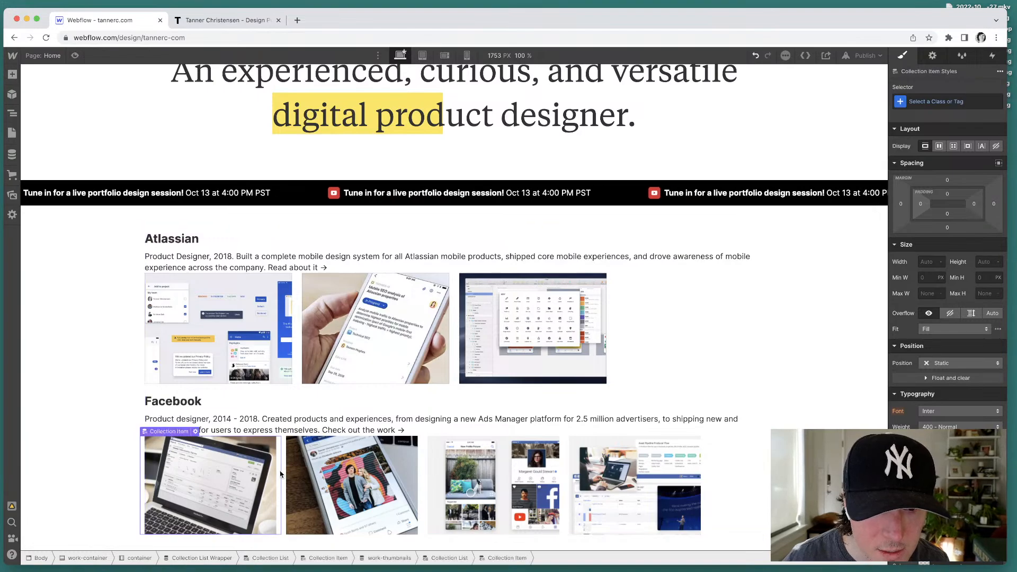
pyautogui.click(151, 395)
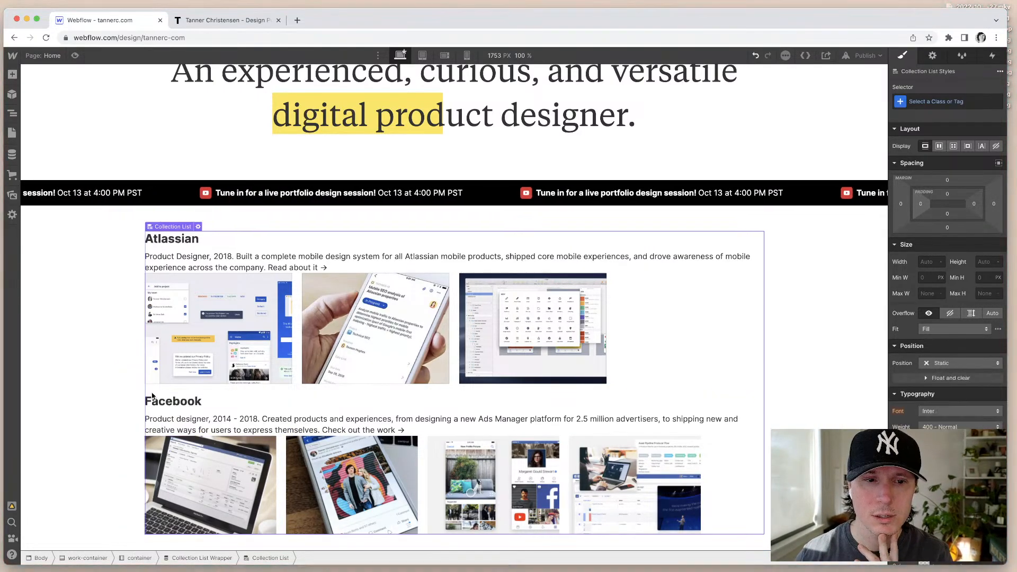
pyautogui.click(936, 149)
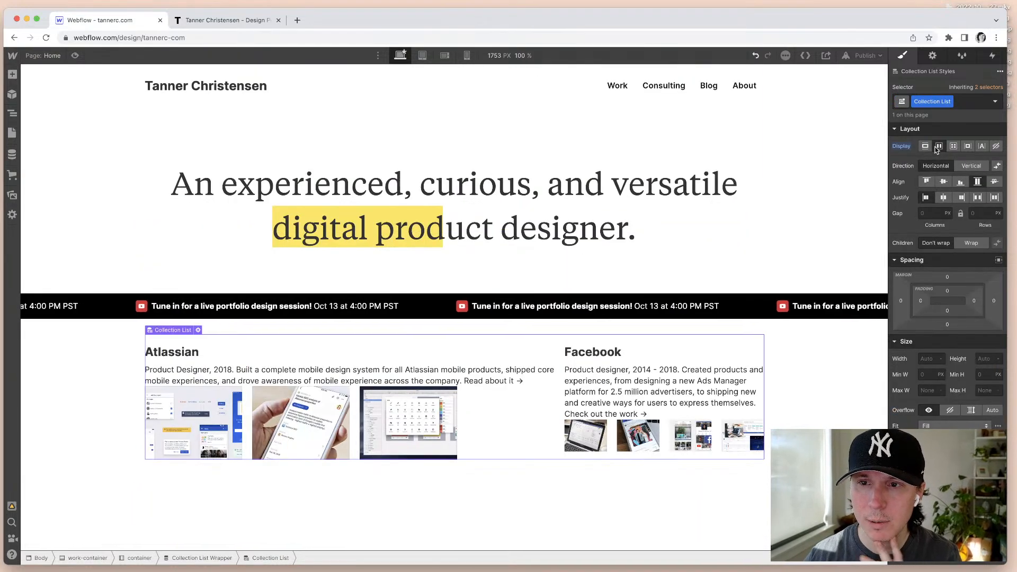
pyautogui.click(971, 167)
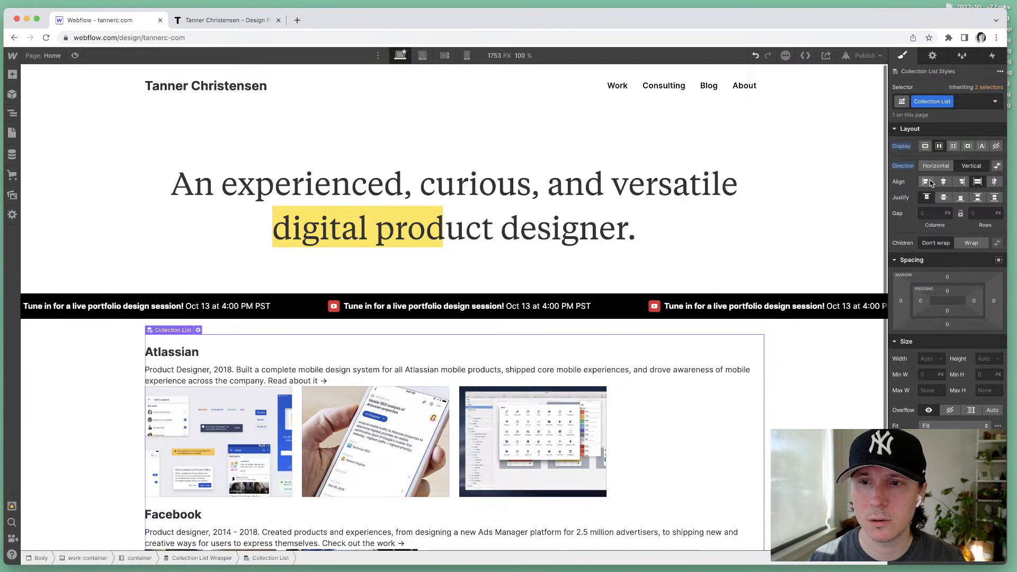
pyautogui.scroll(-3, 713, 406)
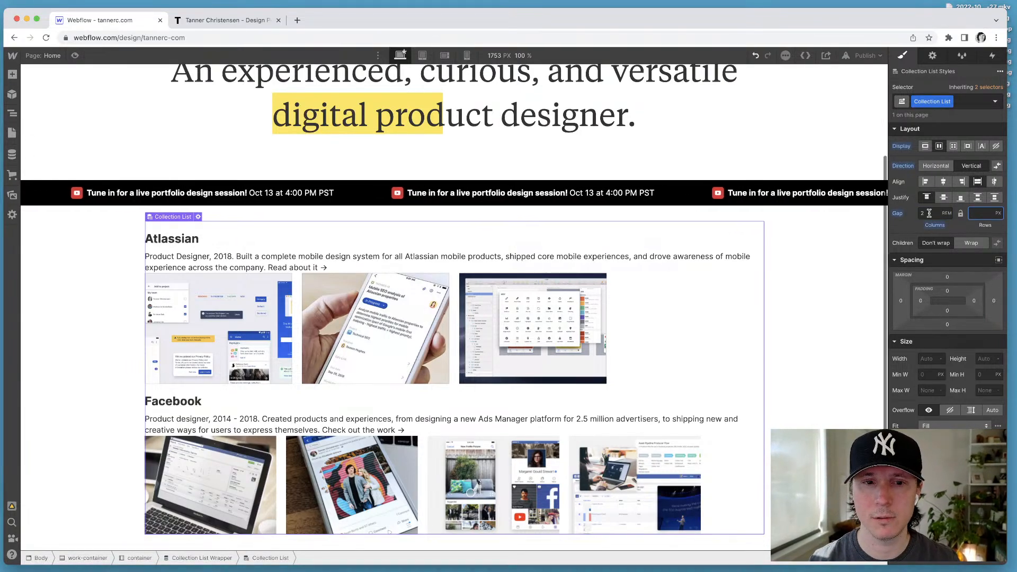
pyautogui.press('Tab')
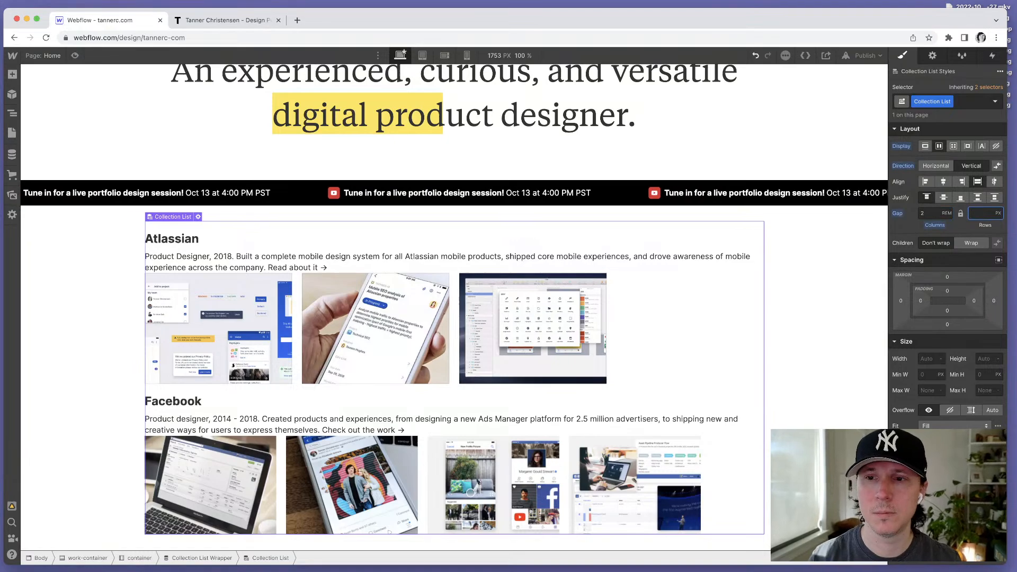
# Step: Set the row gap of the work Collection List to 2 rem
pyautogui.write('2rem')
pyautogui.press('Return')
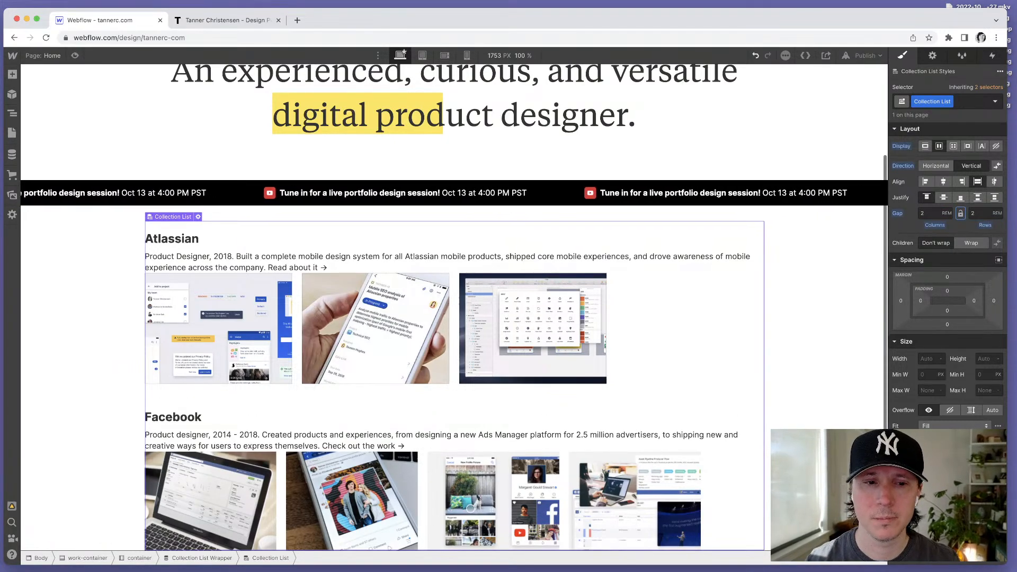
# Step: Switch to Figma and examine the portfolio mockup's project sections, including the stroke of the divider line below Gem
pyautogui.press('super+Tab')
pyautogui.click(225, 423)
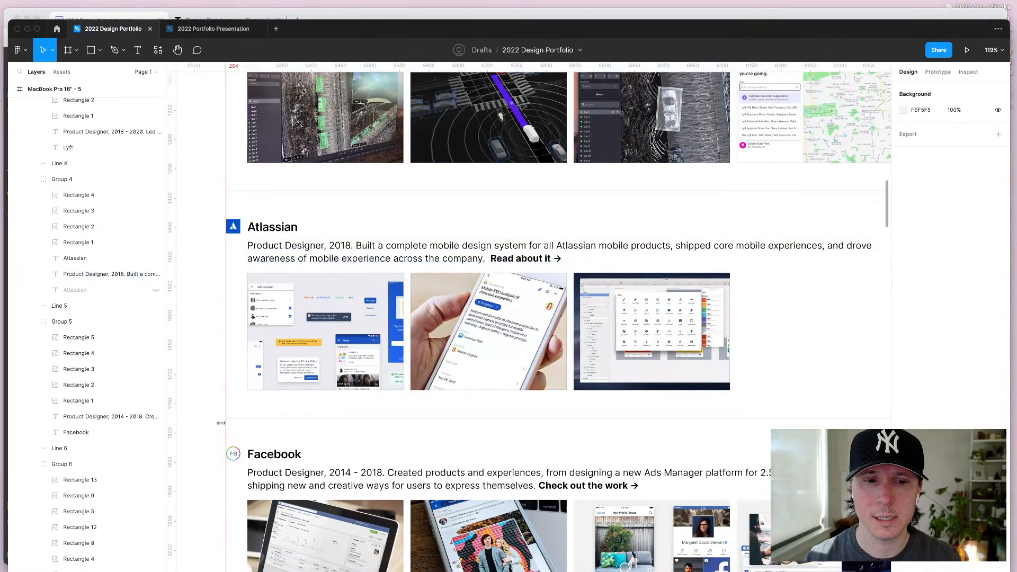
pyautogui.press('super+backslash')
pyautogui.scroll(4, 866, 284)
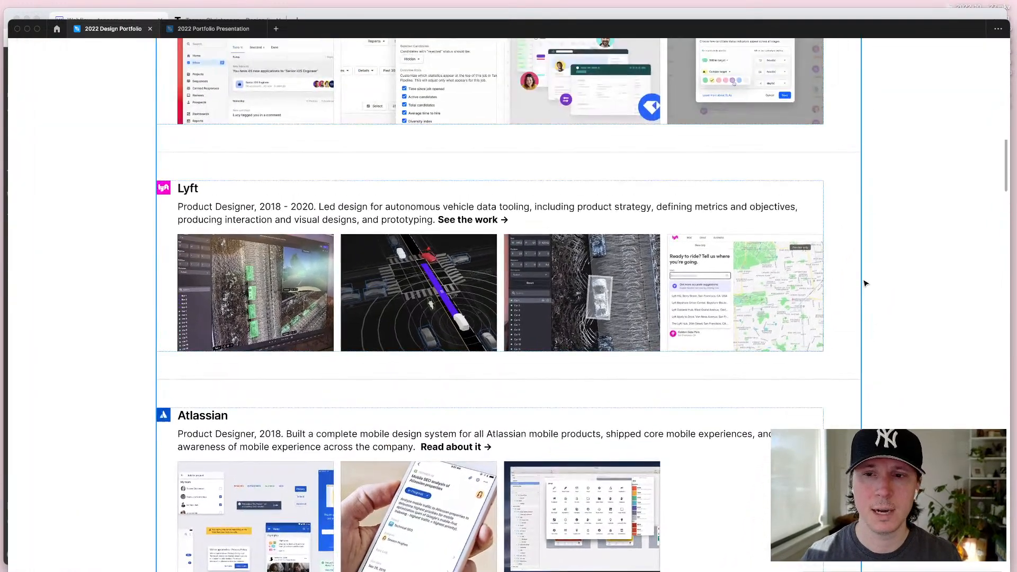
pyautogui.scroll(8, 906, 396)
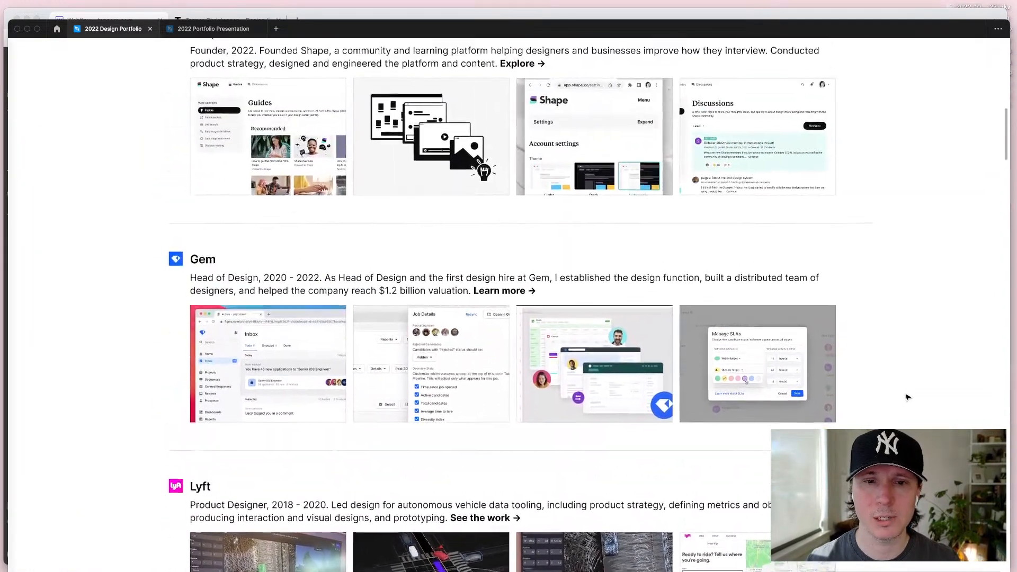
pyautogui.scroll(4, 908, 398)
pyautogui.scroll(-5, 907, 398)
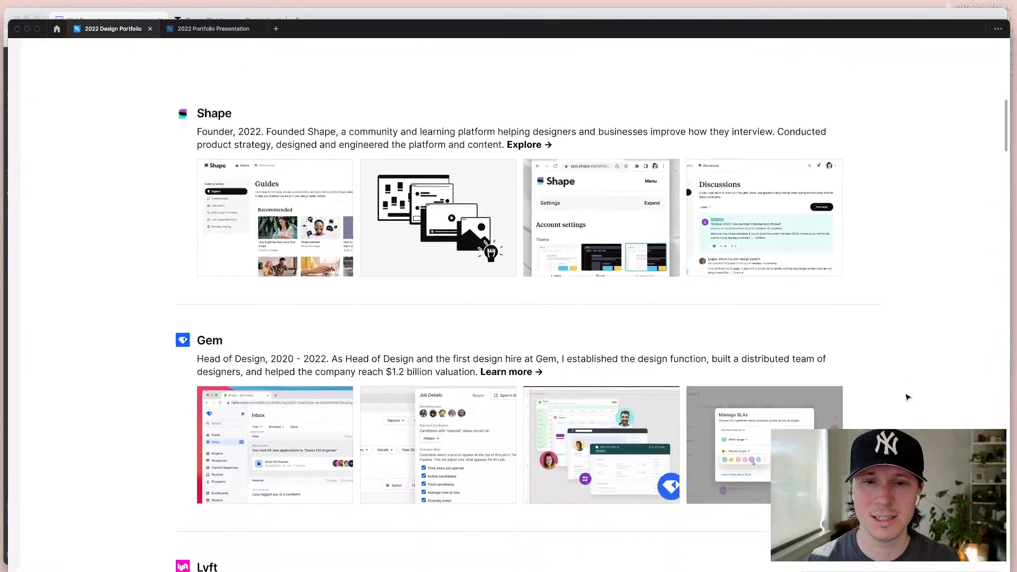
pyautogui.scroll(-3, 924, 257)
pyautogui.hscroll(1, 917, 269)
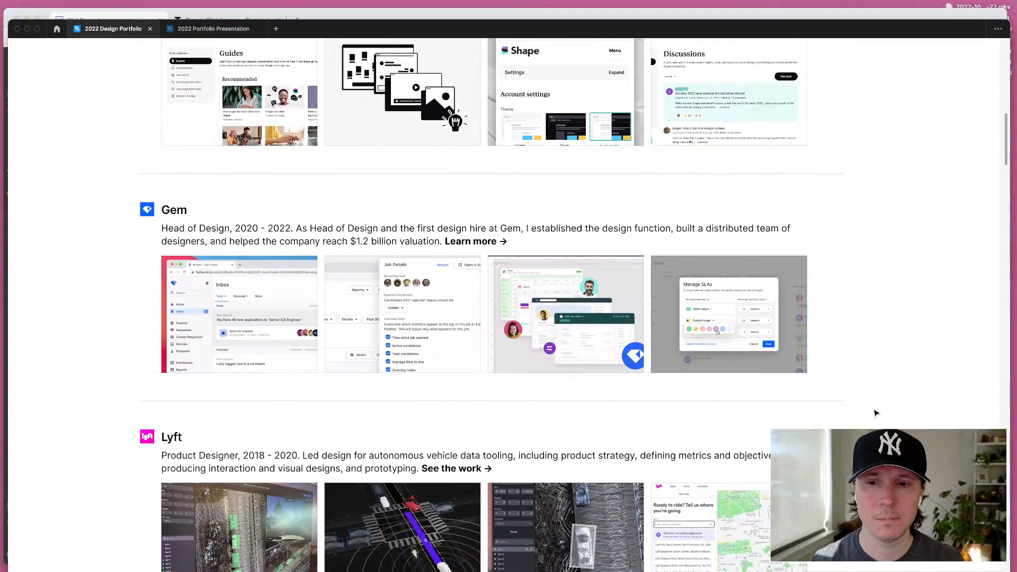
pyautogui.click(770, 405)
pyautogui.press('super+backslash')
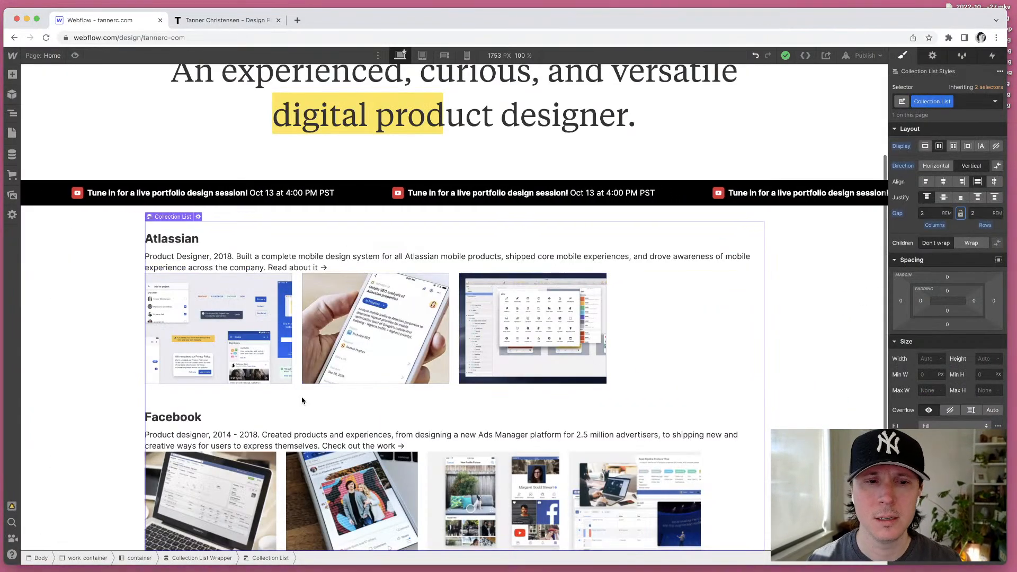
# Step: Switch back to Webflow and give the Collection Item holding each work entry a new class named work-preview
pyautogui.scroll(-1, 828, 372)
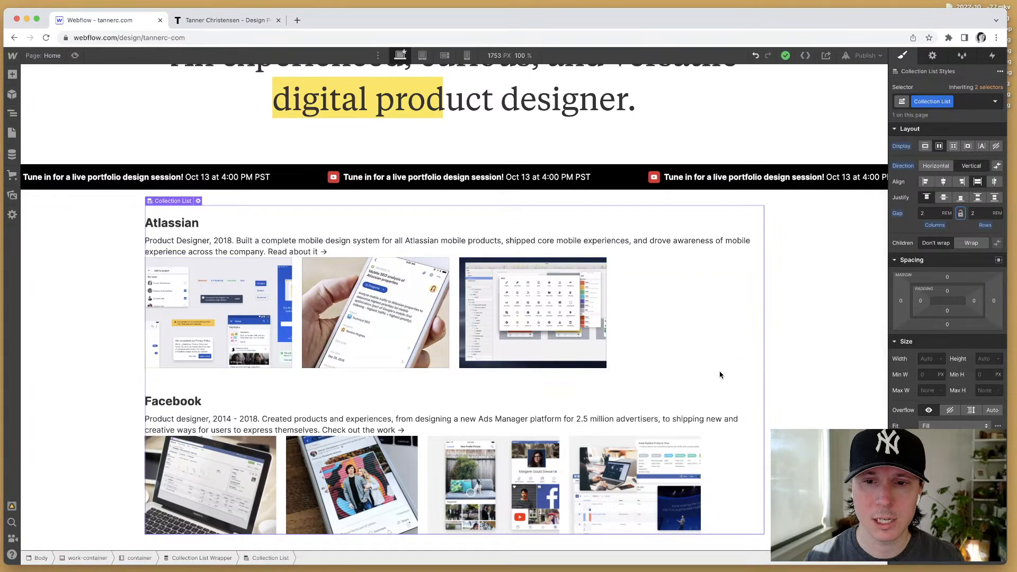
pyautogui.click(599, 235)
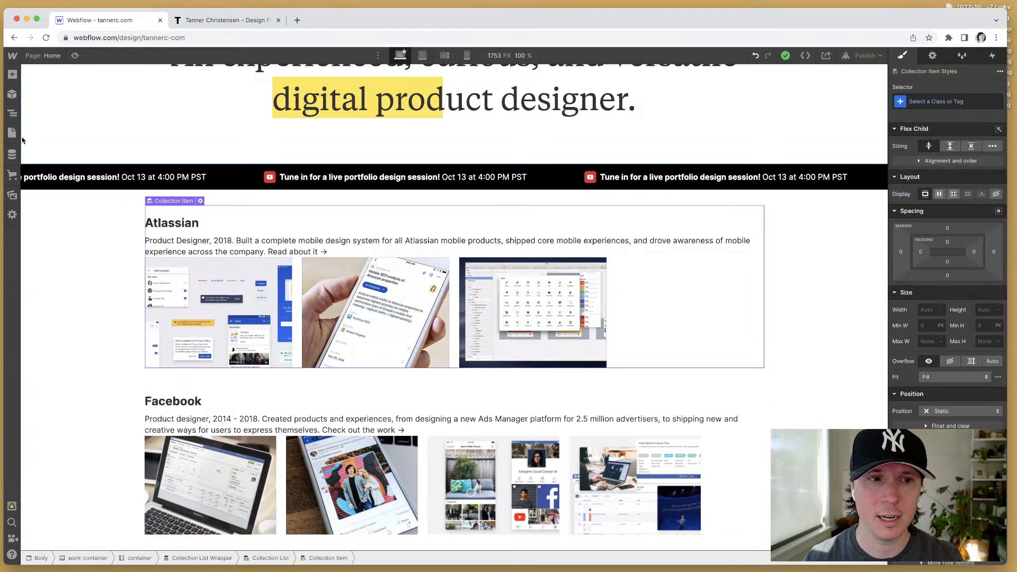
pyautogui.click(11, 113)
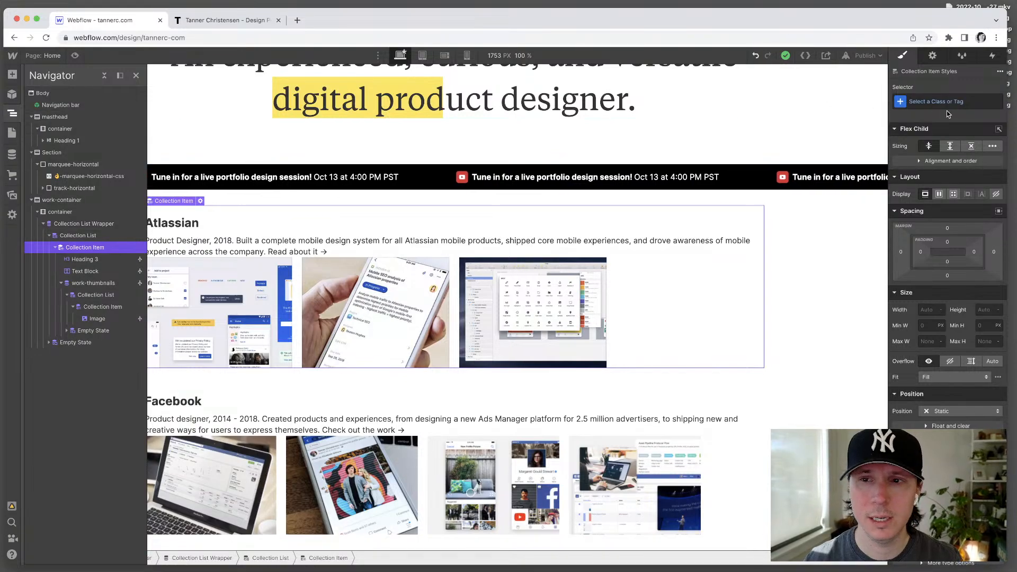
pyautogui.click(935, 102)
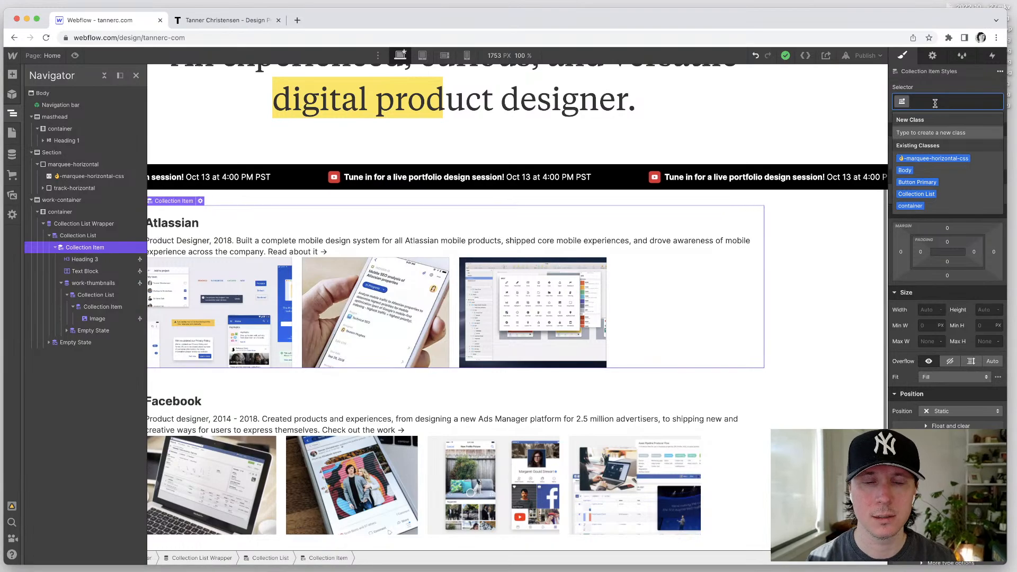
pyautogui.write('work')
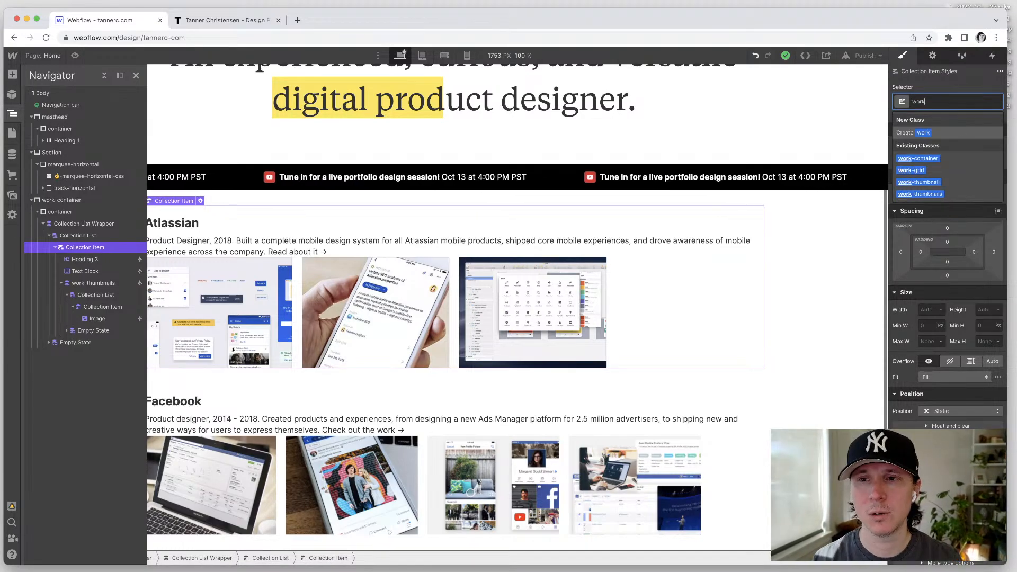
pyautogui.write('-preview')
pyautogui.press('Return')
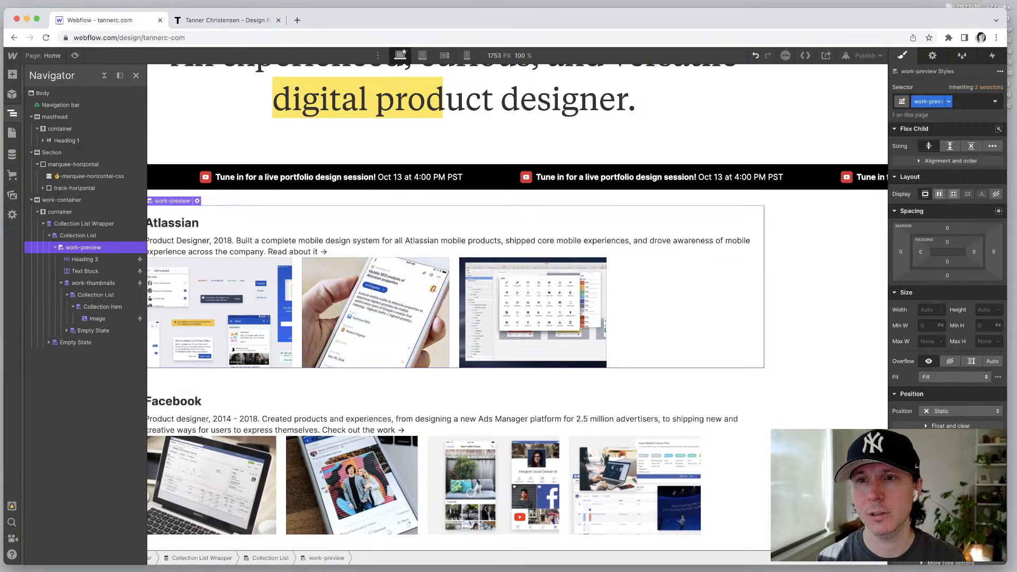
# Step: Set the bottom padding of the work-preview items to 2rem
pyautogui.scroll(-10, 918, 281)
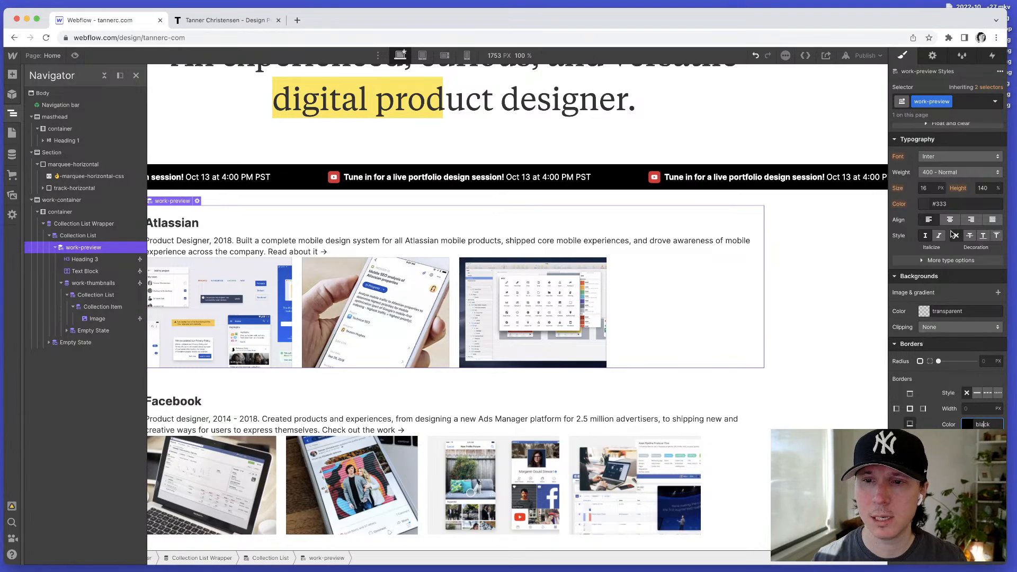
pyautogui.scroll(8, 951, 238)
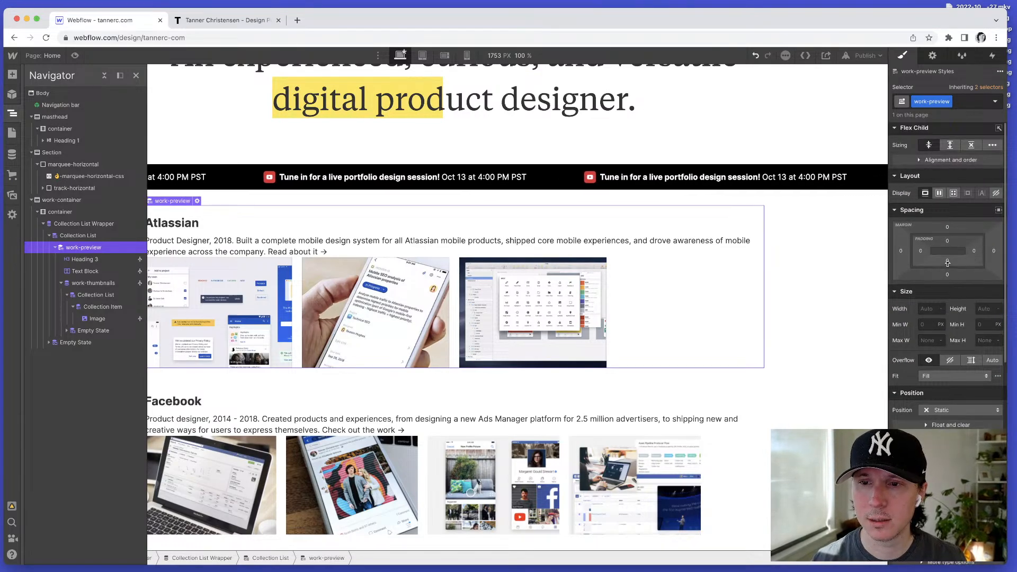
pyautogui.click(948, 263)
pyautogui.write('2rem')
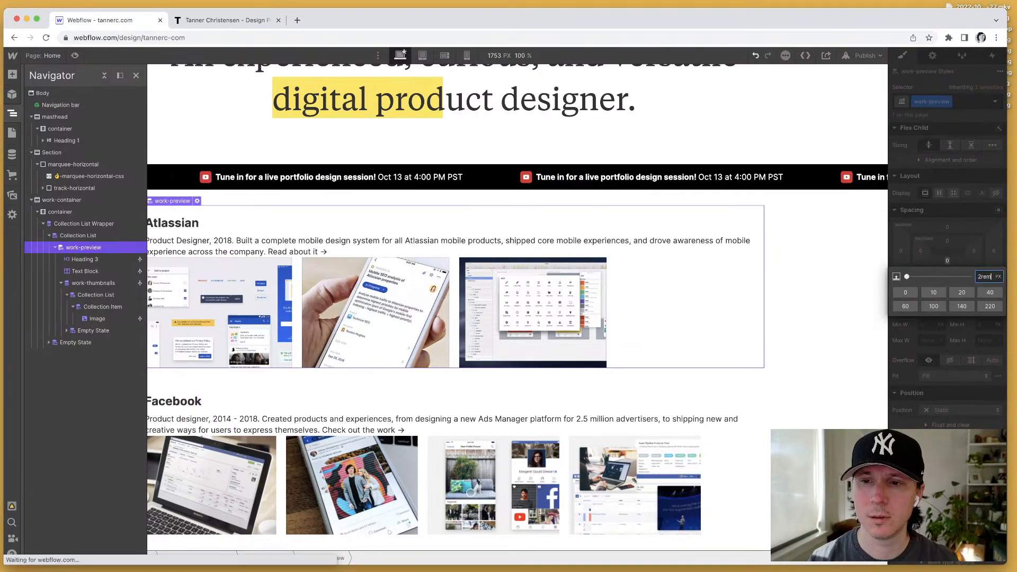
pyautogui.press('Return')
pyautogui.click(821, 406)
# Step: Add a solid 1 px bottom border in colour ddd to the work-preview items
pyautogui.click(706, 361)
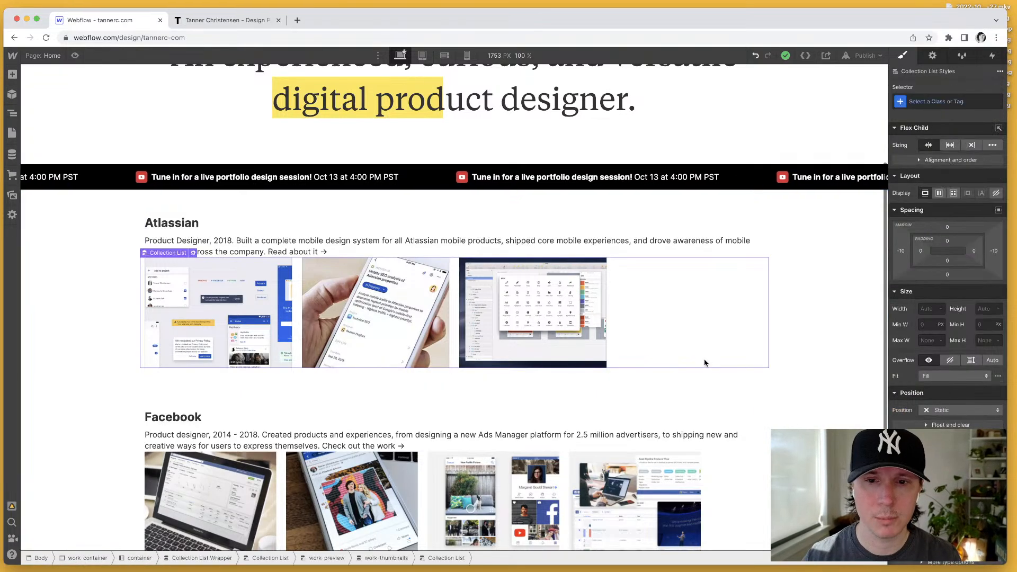
pyautogui.click(690, 379)
pyautogui.scroll(-6, 952, 370)
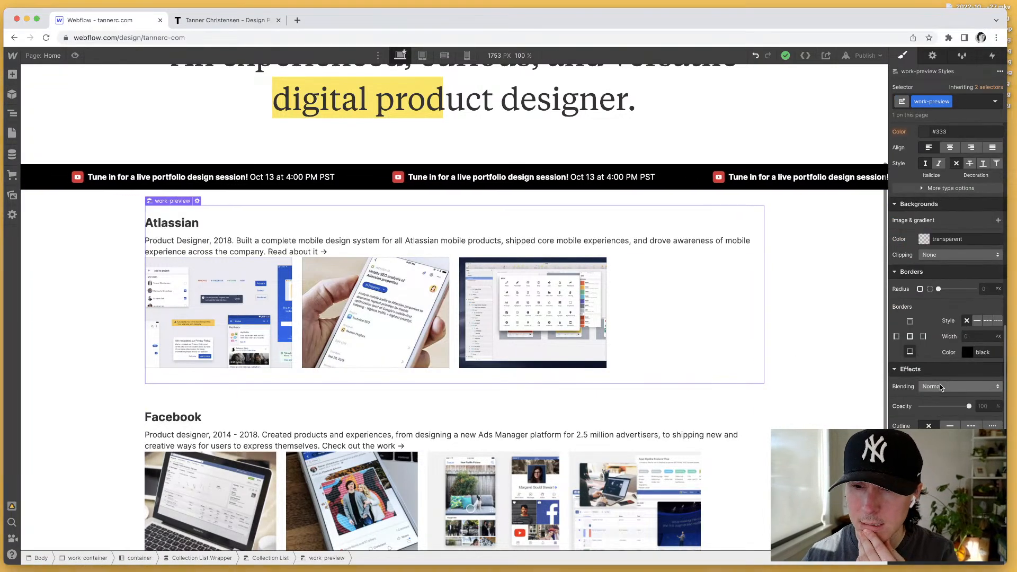
pyautogui.write('1')
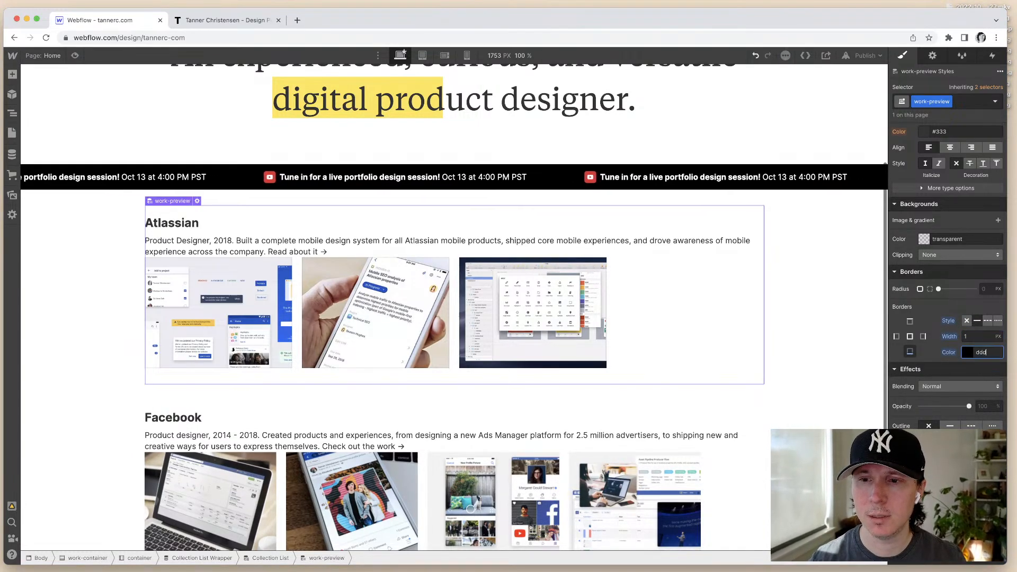
pyautogui.click(795, 399)
pyautogui.scroll(-1, 834, 399)
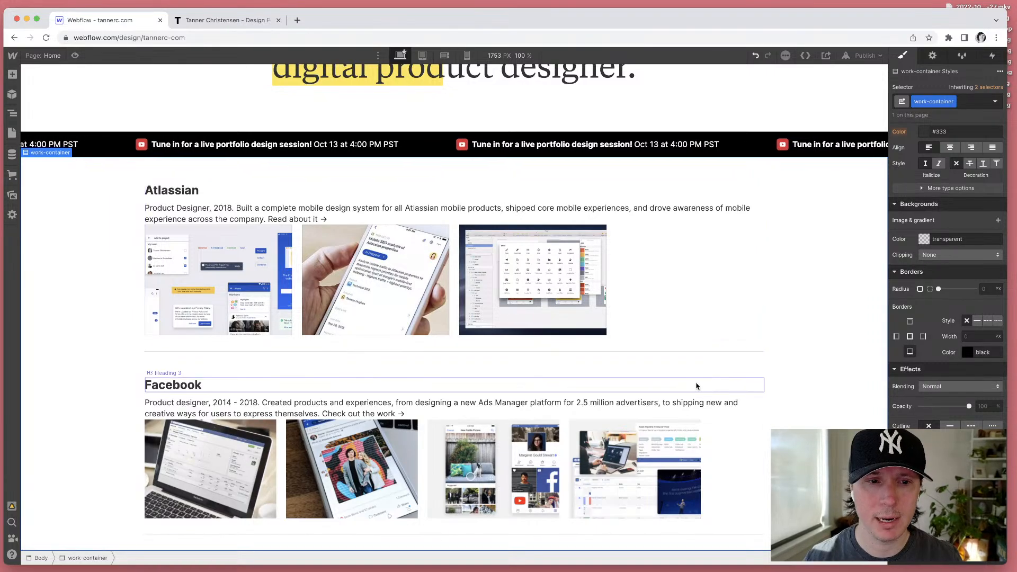
# Step: Check the spacing around the divider between the work entries and set the company name heading's top margin to 0
pyautogui.click(756, 361)
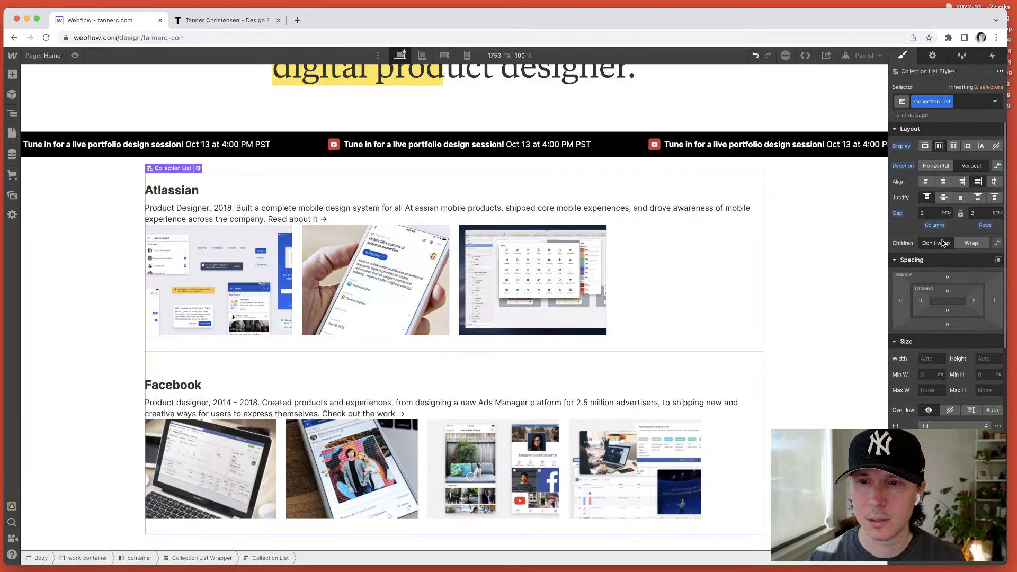
pyautogui.click(729, 347)
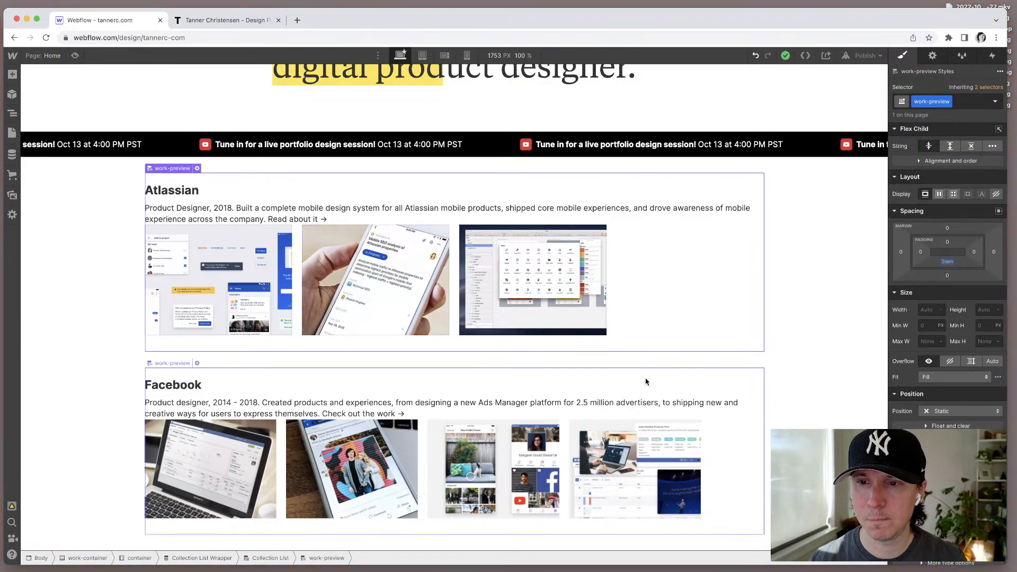
pyautogui.click(699, 366)
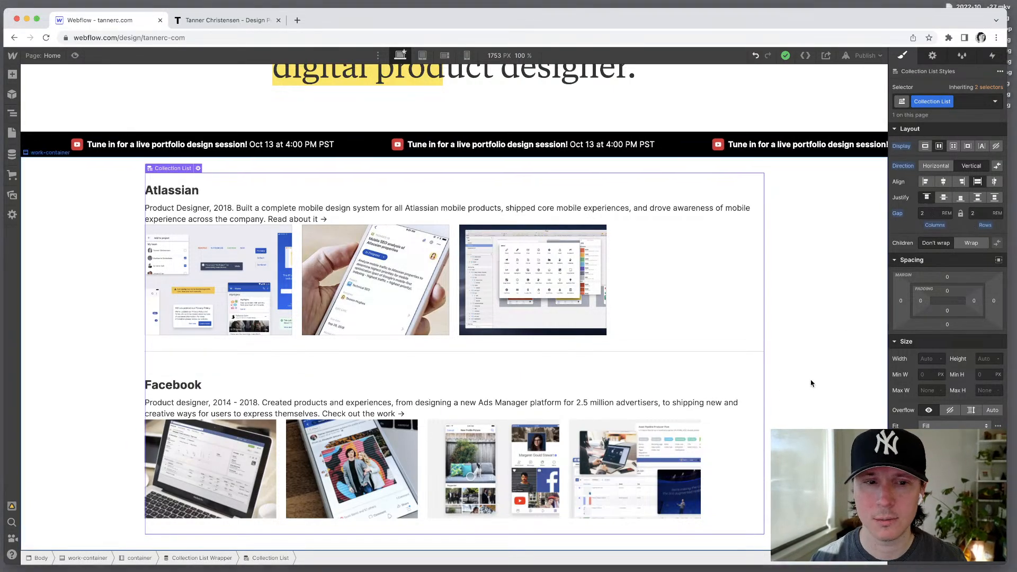
pyautogui.click(667, 378)
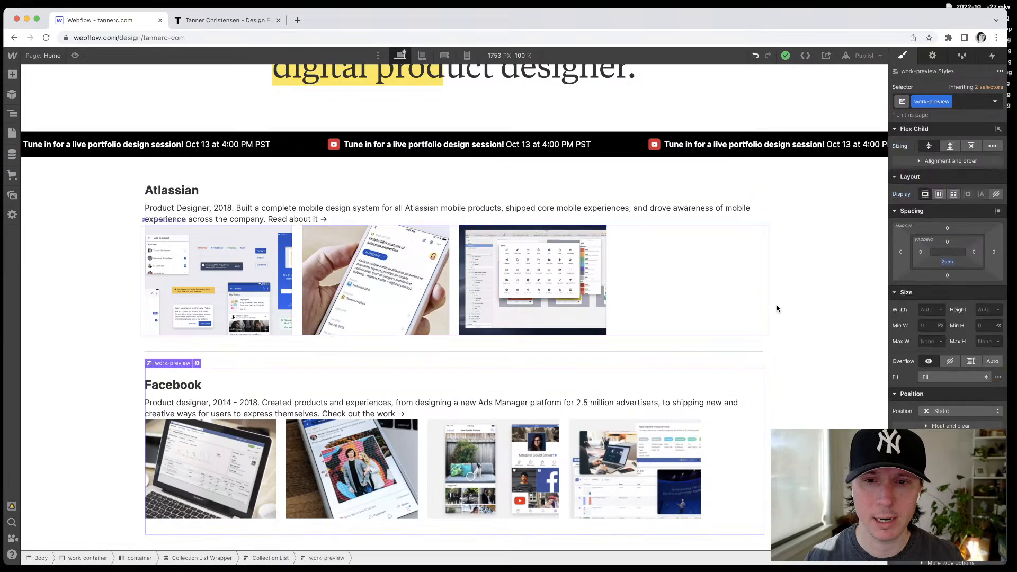
pyautogui.click(177, 386)
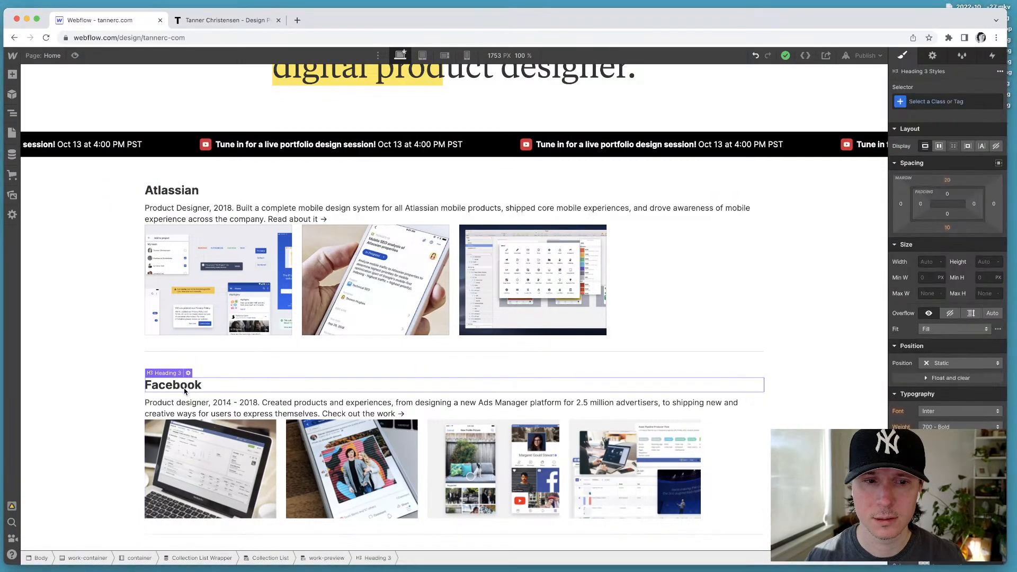
pyautogui.click(949, 180)
pyautogui.press('Return')
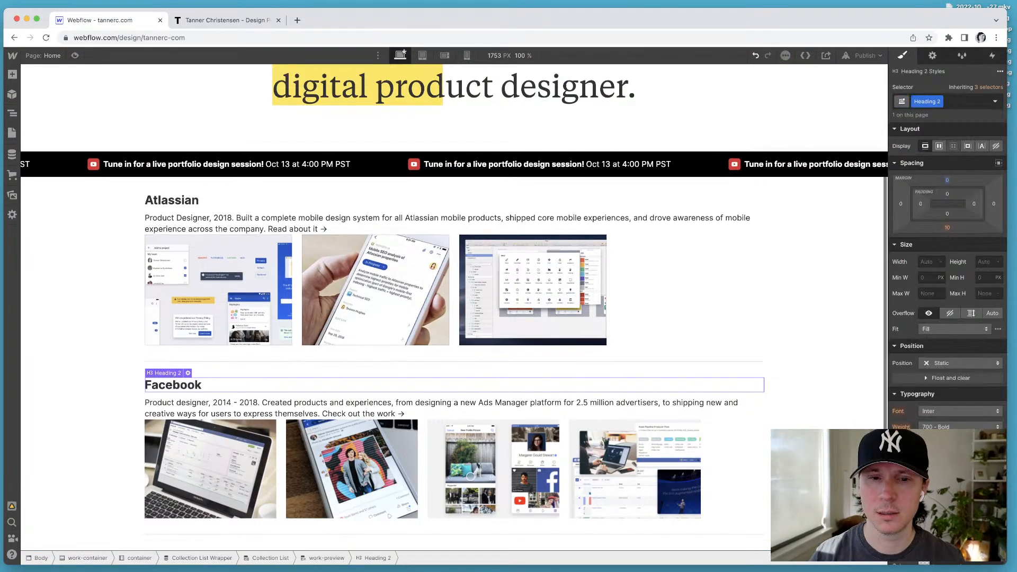
pyautogui.click(840, 368)
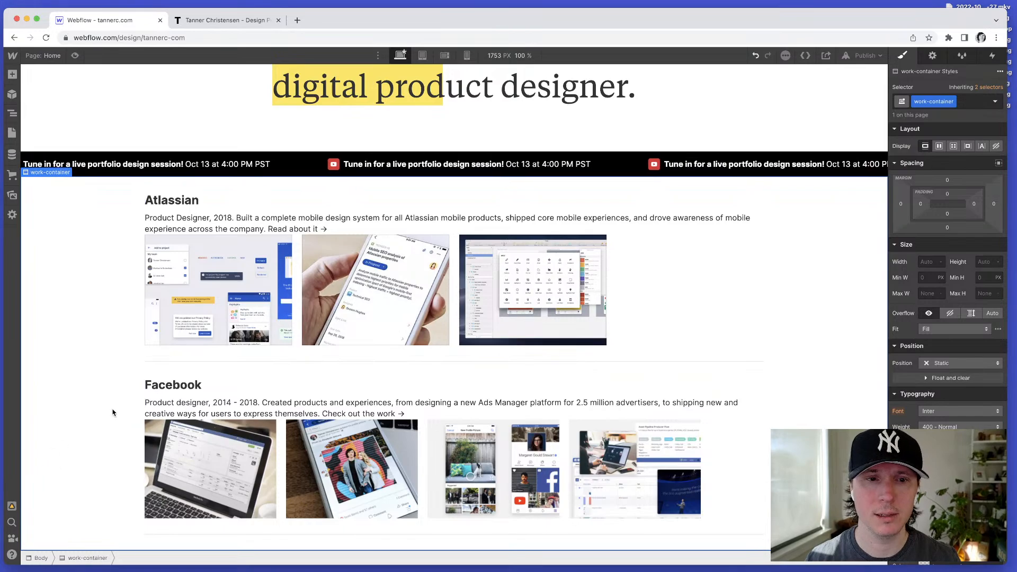
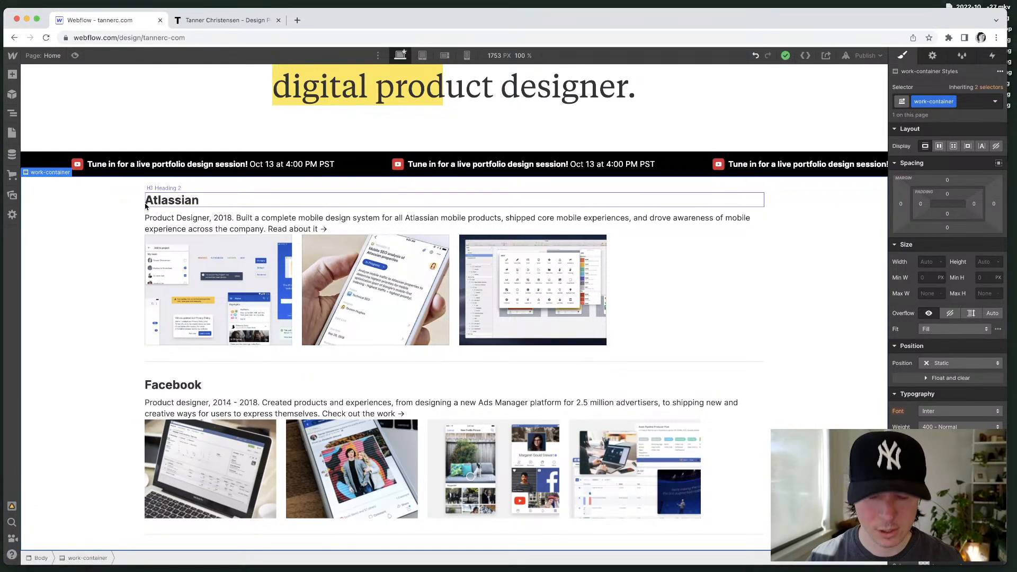
pyautogui.press('super+e')
pyautogui.write('image')
pyautogui.press('Escape')
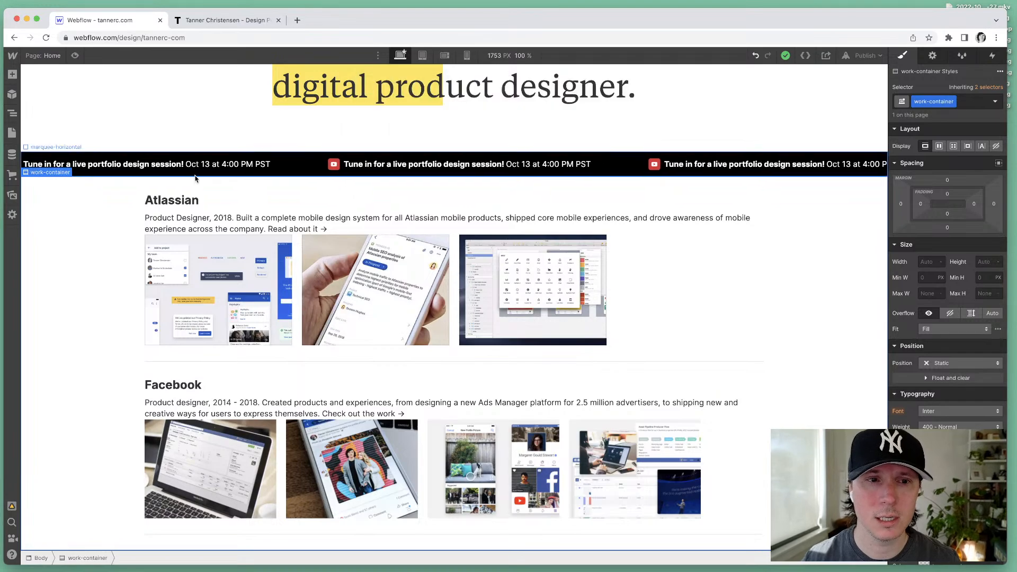
pyautogui.press('super+e')
pyautogui.press('Escape')
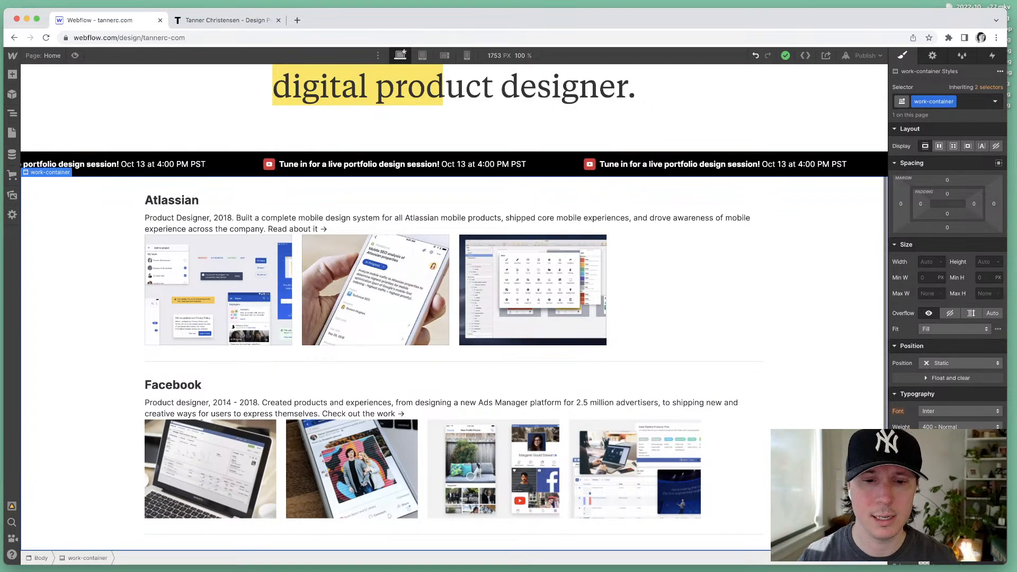
# Step: Switch to Figma and examine how the company logo sits beside the Gem heading in the portfolio mockup
pyautogui.press('super+Tab')
pyautogui.hscroll(-3, 294, 292)
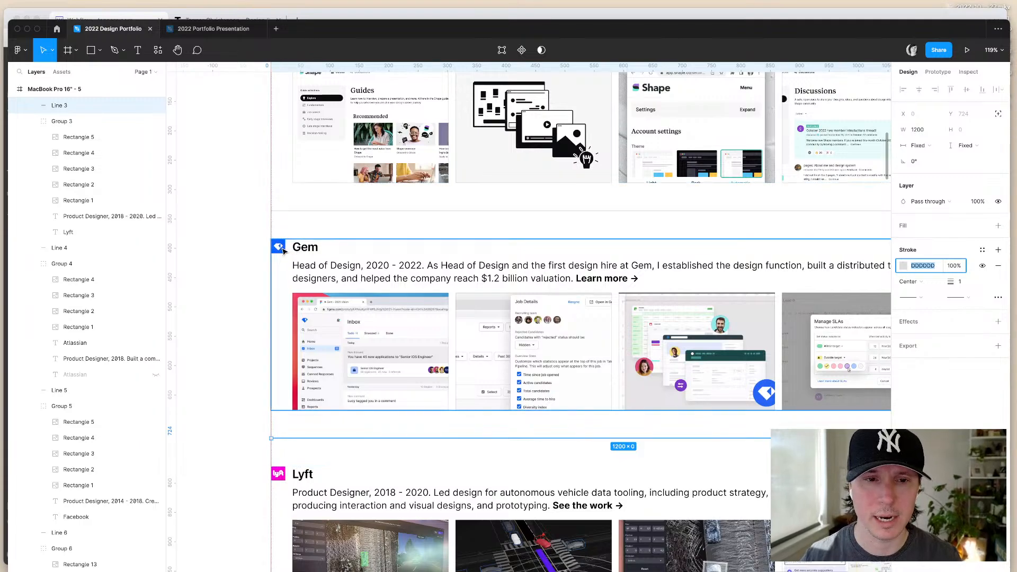
pyautogui.hscroll(2, 250, 327)
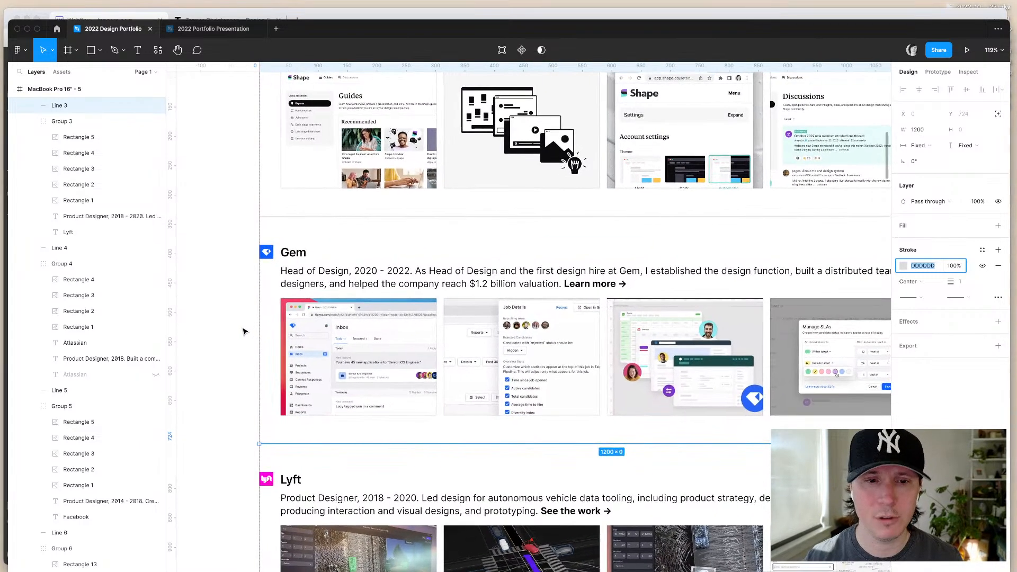
pyautogui.press('super+backslash')
pyautogui.scroll(5, 273, 289)
pyautogui.scroll(-4, 270, 290)
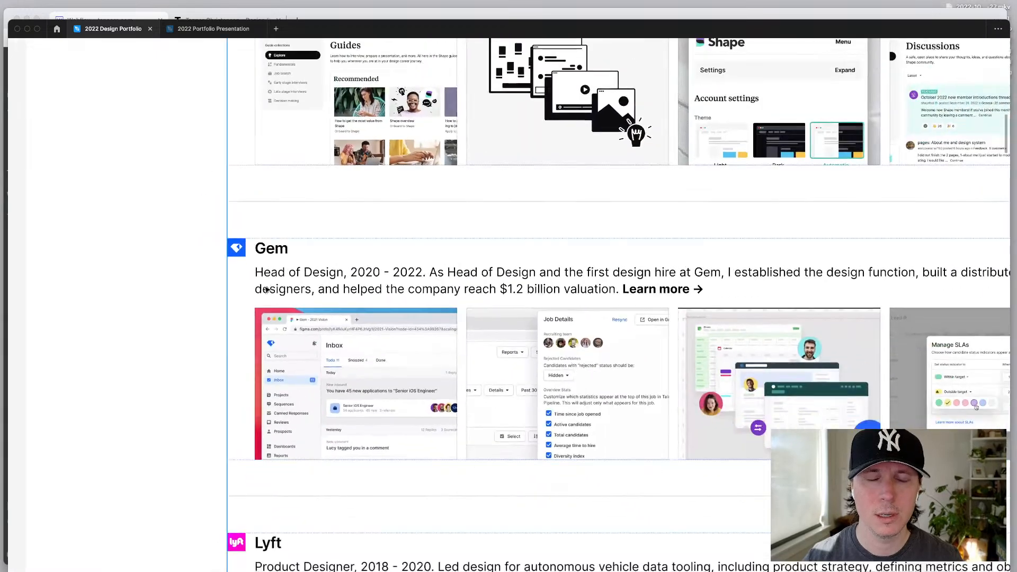
pyautogui.hscroll(1, 260, 293)
# Step: Draw a rectangle over the Gem logo and the start of its heading and description, and undo it
pyautogui.press('r')
pyautogui.press('super+backslash')
pyautogui.hscroll(-1, 183, 212)
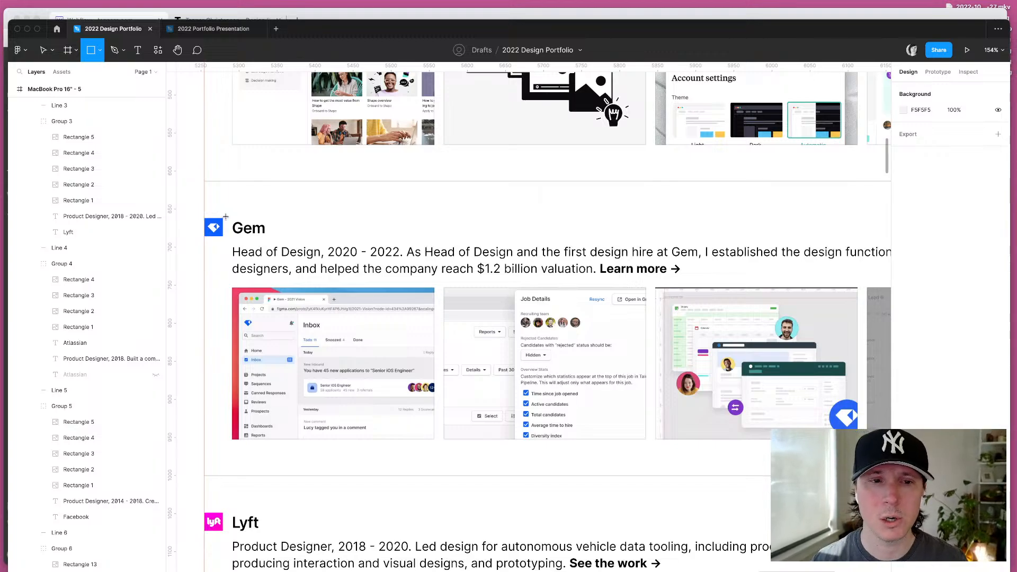
pyautogui.moveTo(205, 219); pyautogui.dragTo(368, 266)
pyautogui.press('super+z')
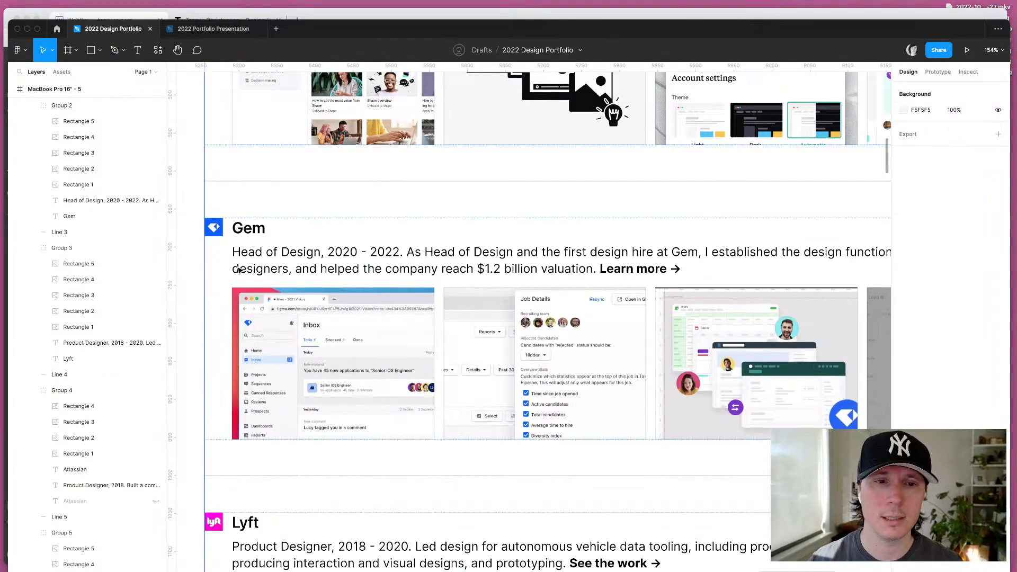
# Step: Lock the MacBook Pro 16" - 5 mockup frame
pyautogui.scroll(-5, 191, 283)
pyautogui.hscroll(-1, 238, 265)
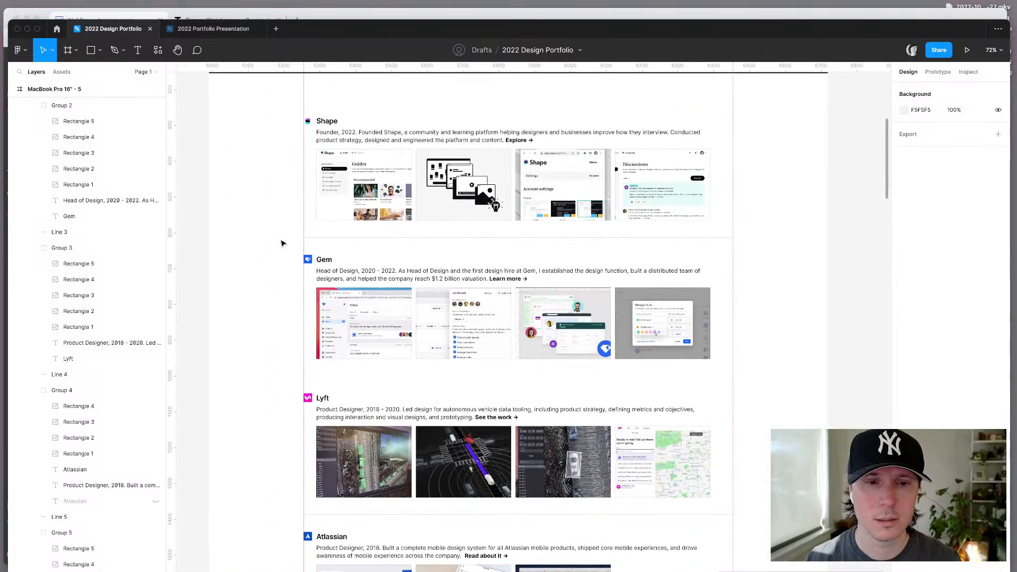
pyautogui.scroll(-2, 245, 242)
pyautogui.scroll(5, 225, 228)
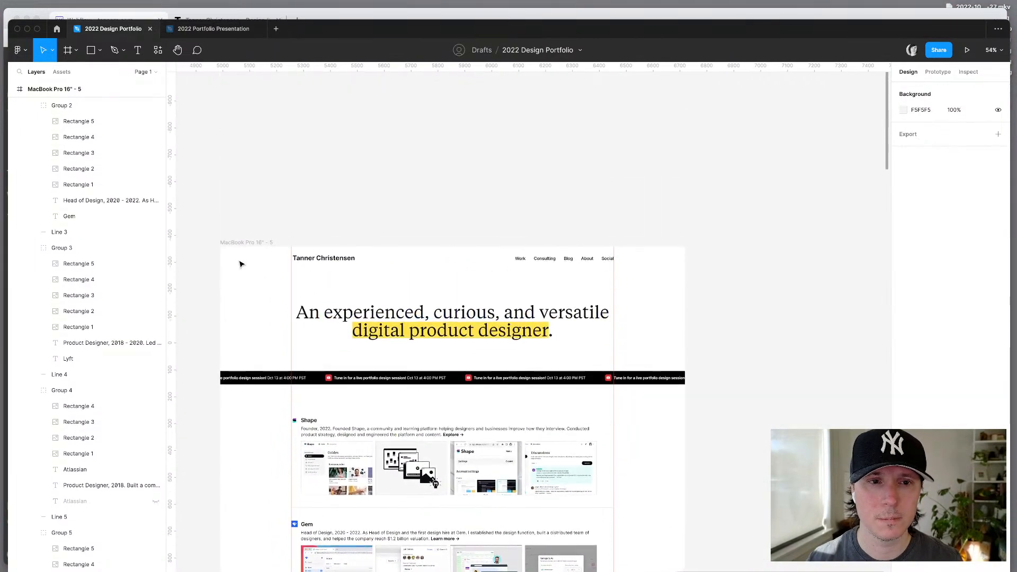
pyautogui.click(251, 244)
pyautogui.click(304, 145)
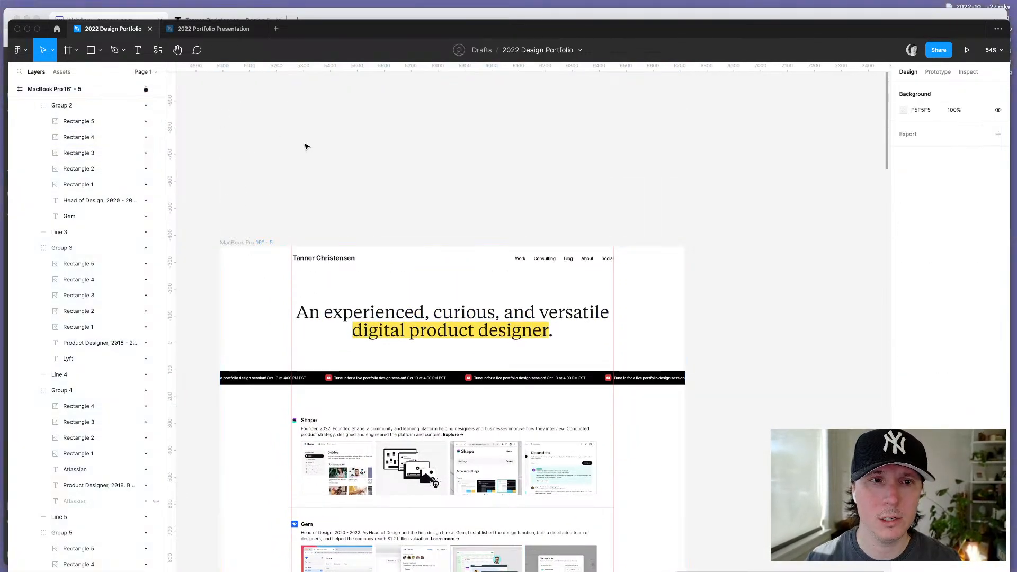
# Step: Draw a rectangle about 726 × 40 px over the Shape logo and heading
pyautogui.scroll(-4, 318, 281)
pyautogui.scroll(5, 318, 279)
pyautogui.scroll(2, 286, 234)
pyautogui.press('r')
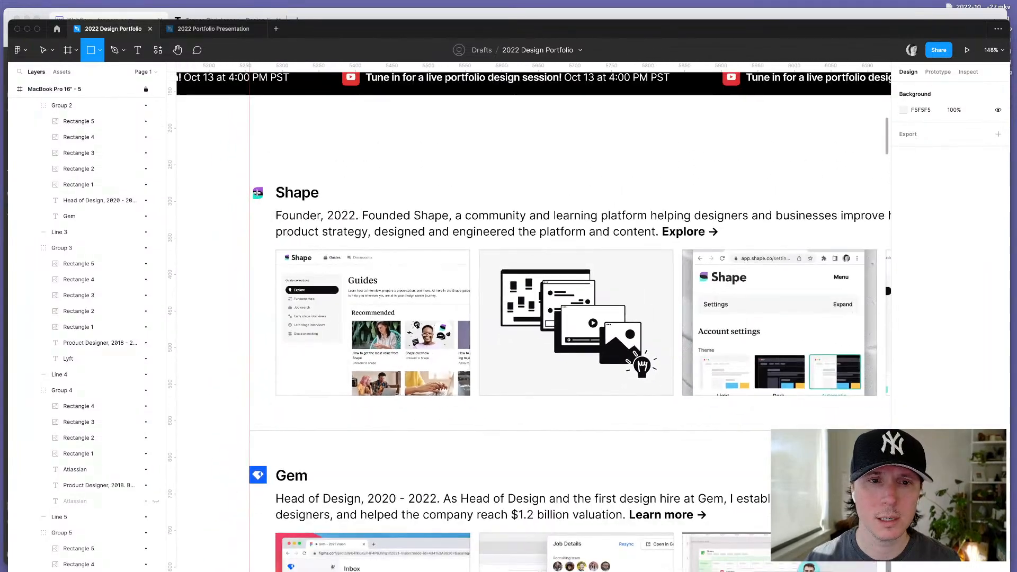
pyautogui.moveTo(248, 176); pyautogui.dragTo(780, 207)
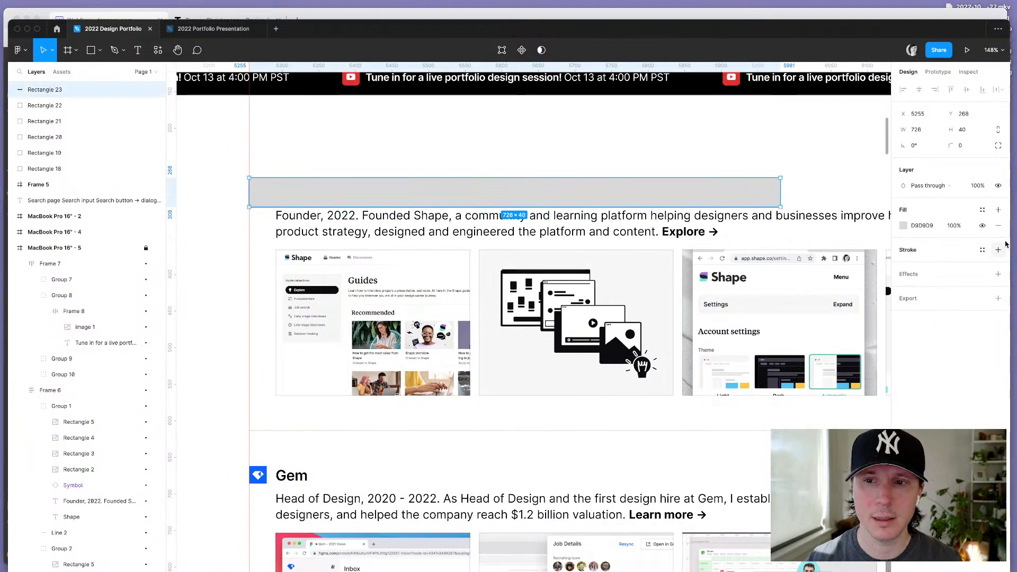
# Step: Remove the rectangle's fill and give it a red FF0505 inside stroke of 1
pyautogui.click(998, 226)
pyautogui.click(998, 234)
pyautogui.click(903, 249)
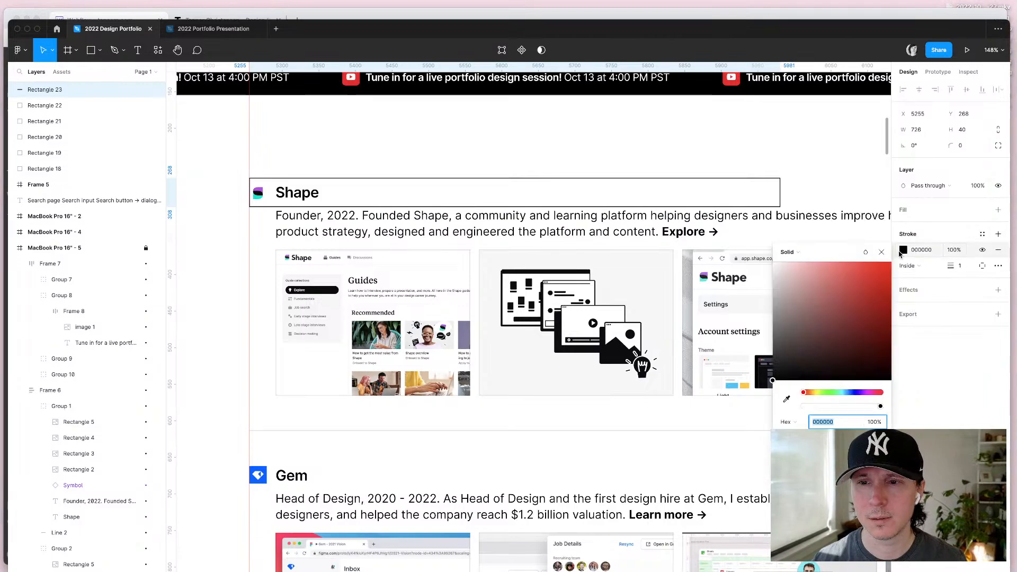
pyautogui.click(854, 286)
pyautogui.moveTo(861, 288); pyautogui.dragTo(889, 262)
pyautogui.click(956, 423)
# Step: Duplicate the red outline directly below and enlarge the copy to about 1126 × 269 px around the Shape description and thumbnails
pyautogui.press('super+d')
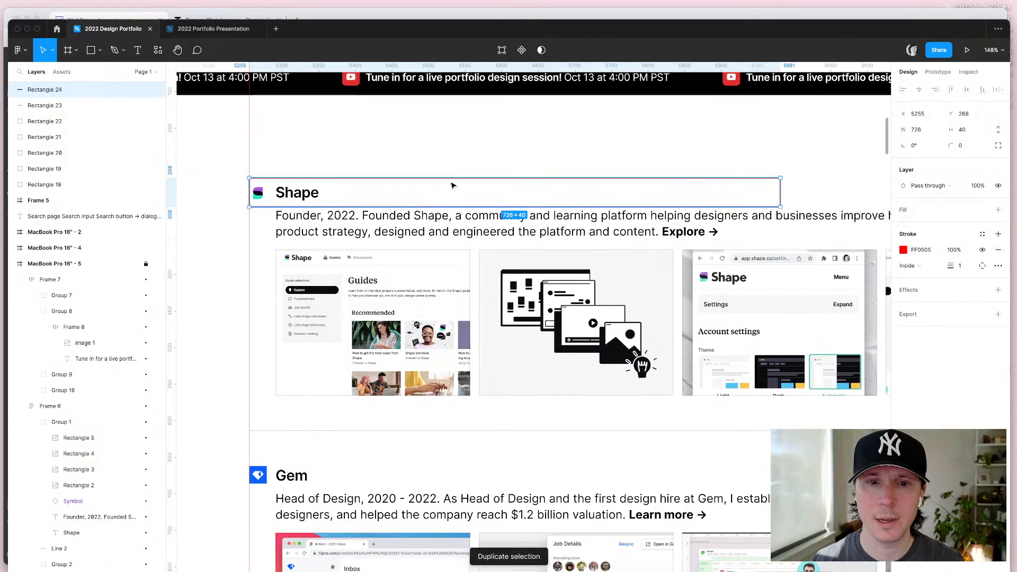
pyautogui.moveTo(412, 204); pyautogui.dragTo(404, 229)
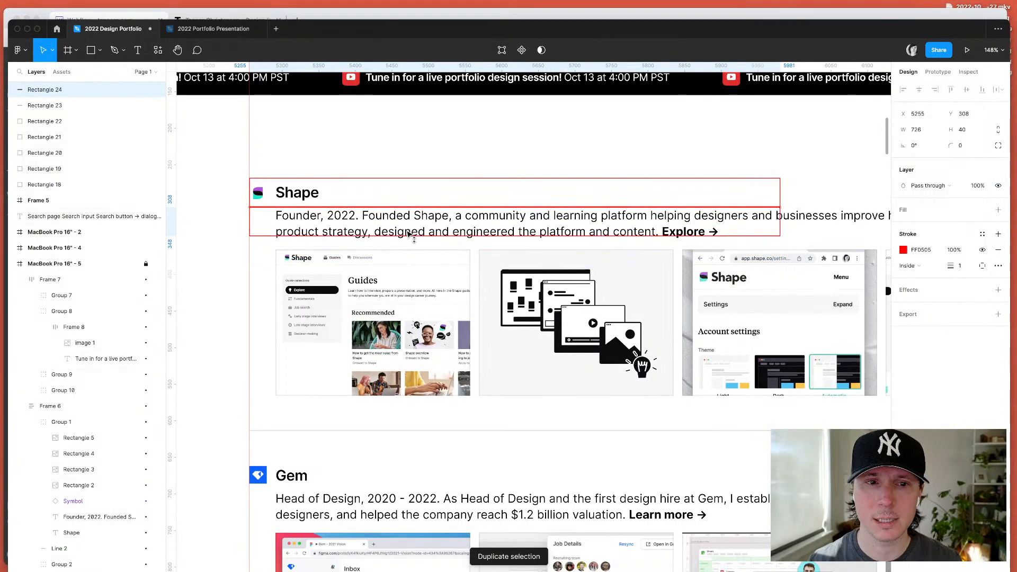
pyautogui.hscroll(3, 447, 226)
pyautogui.moveTo(708, 232); pyautogui.dragTo(878, 400)
pyautogui.hscroll(-5, 374, 287)
pyautogui.click(247, 324)
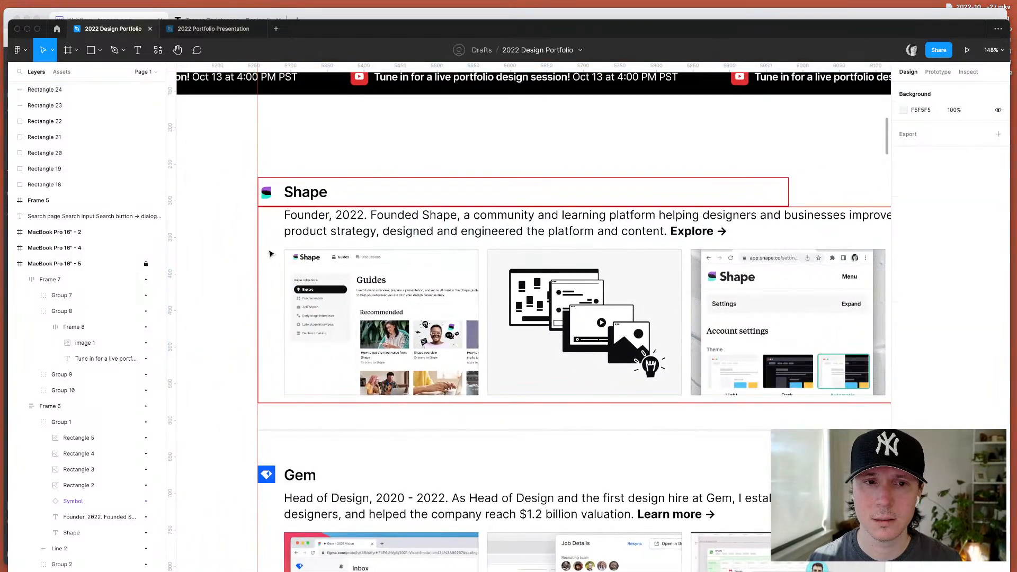
# Step: Delete the lower outline and resize the heading outline to about 29 × 319 px as a narrow column around the Shape logo
pyautogui.click(278, 213)
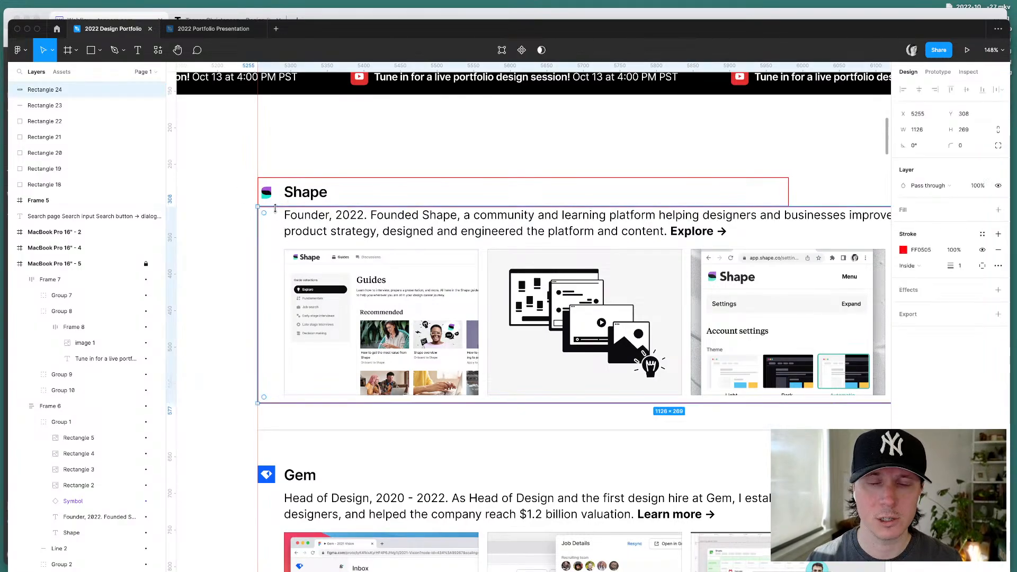
pyautogui.press('Delete')
pyautogui.click(674, 177)
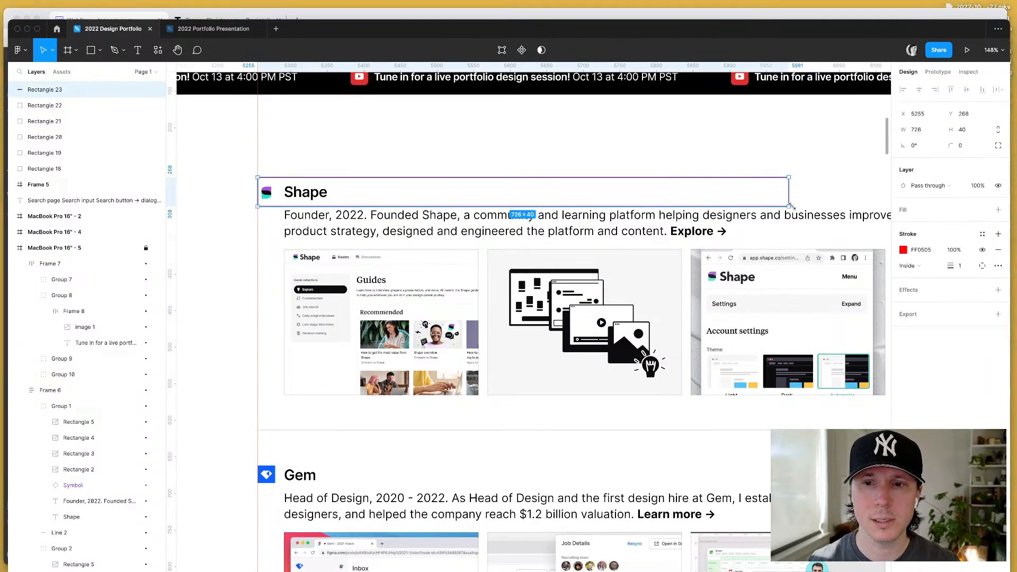
pyautogui.moveTo(788, 206); pyautogui.dragTo(274, 410)
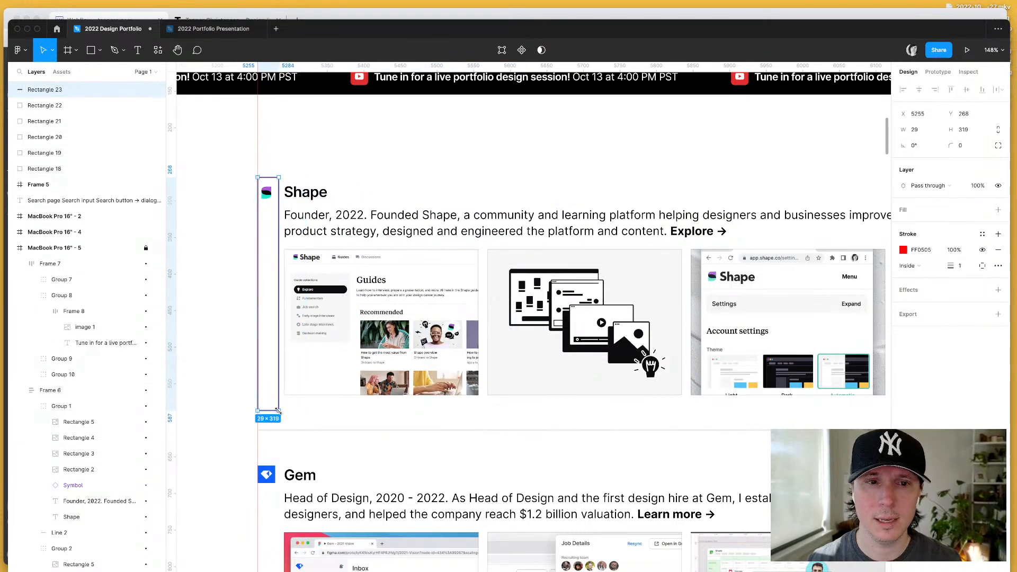
# Step: Duplicate the narrow logo column outline and widen the copy to about 601 × 316 px over the Shape content, then examine both columns
pyautogui.hotkey('ctrl', 'd')
pyautogui.moveTo(278, 356); pyautogui.dragTo(719, 335)
pyautogui.scroll(-5, 223, 268)
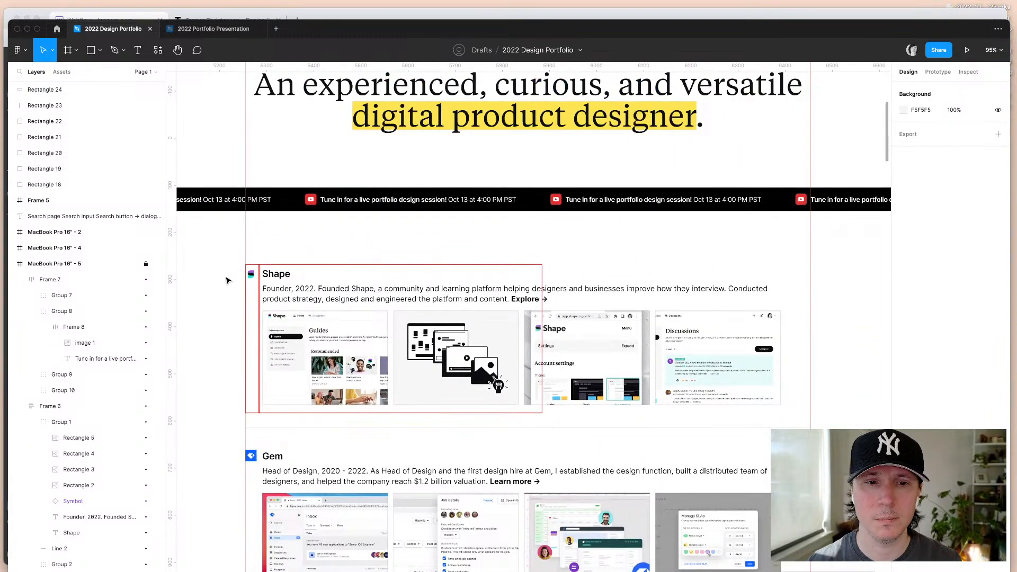
pyautogui.scroll(6, 243, 279)
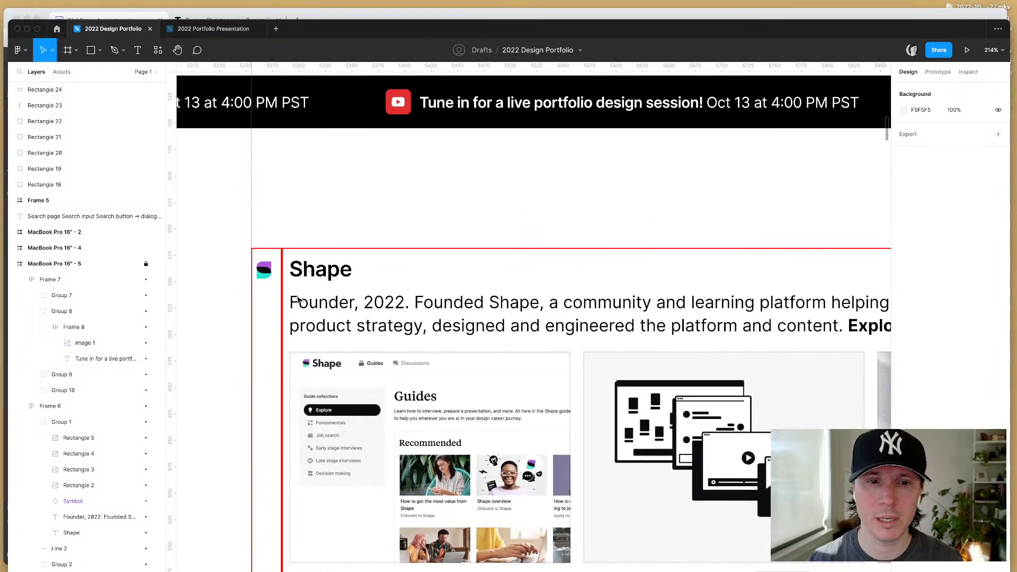
pyautogui.scroll(-5, 324, 298)
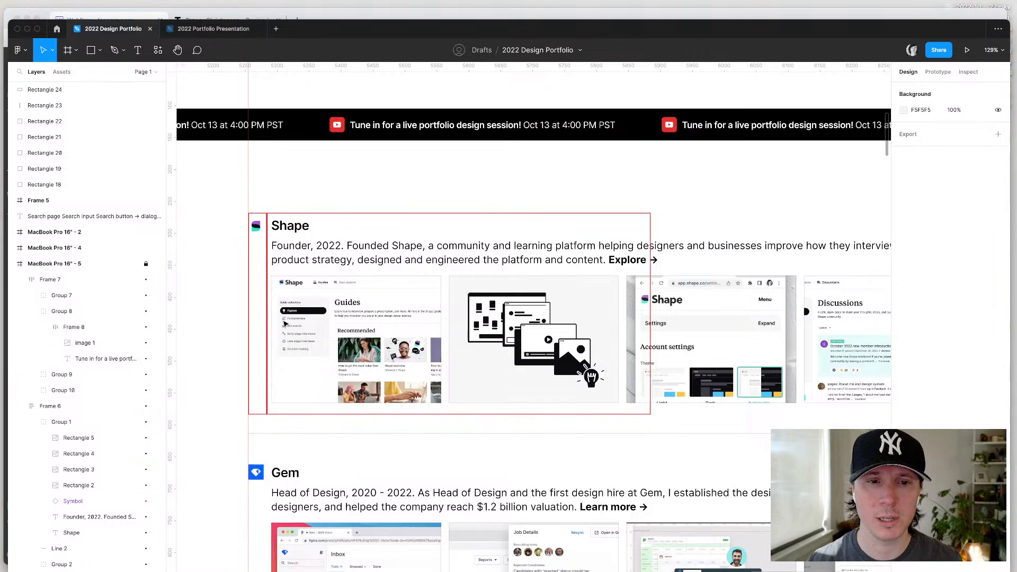
pyautogui.scroll(5, 279, 304)
pyautogui.scroll(-5, 276, 267)
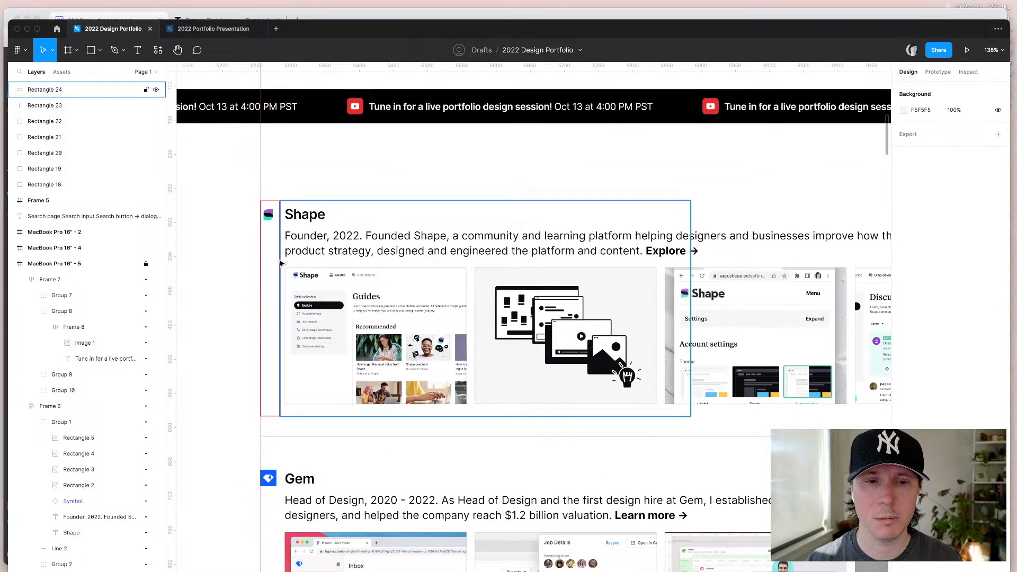
# Step: Delete the red layout outlines around the Shape entry
pyautogui.click(280, 263)
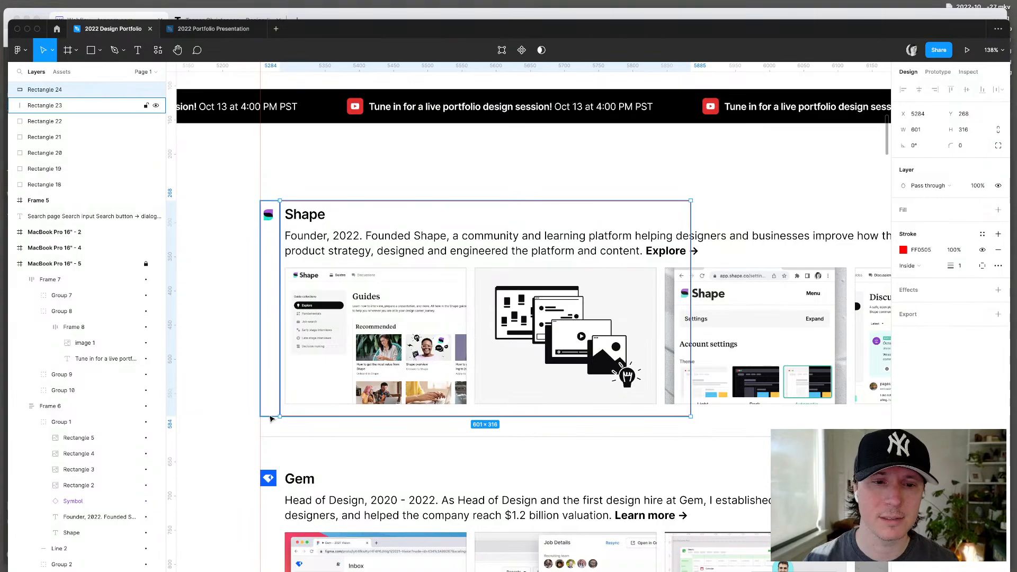
pyautogui.press('Delete')
pyautogui.click(269, 416)
# Step: Switch to Webflow and insert a Div Block above the company heading in the work-preview item
pyautogui.press('super+Tab')
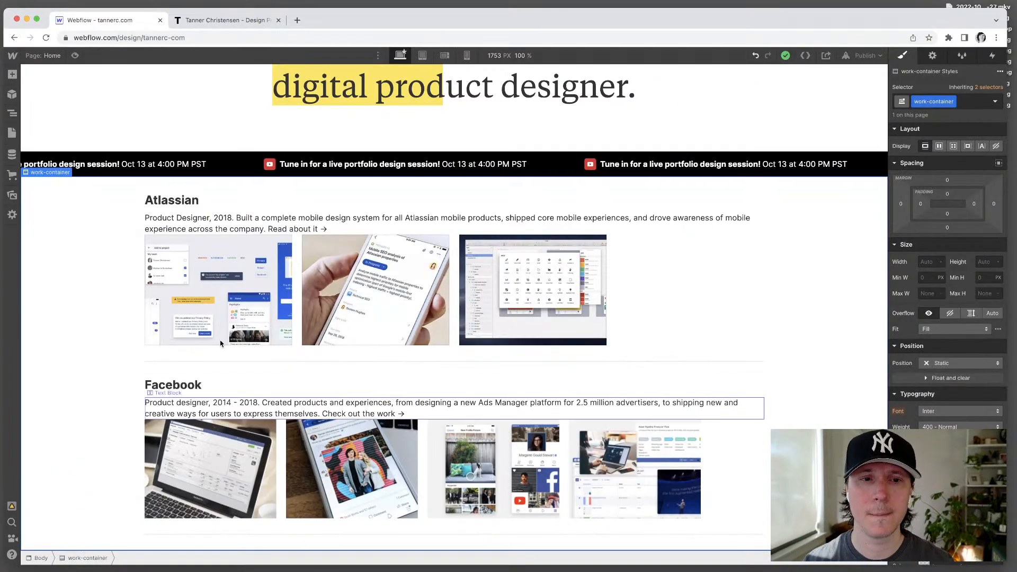
pyautogui.click(201, 216)
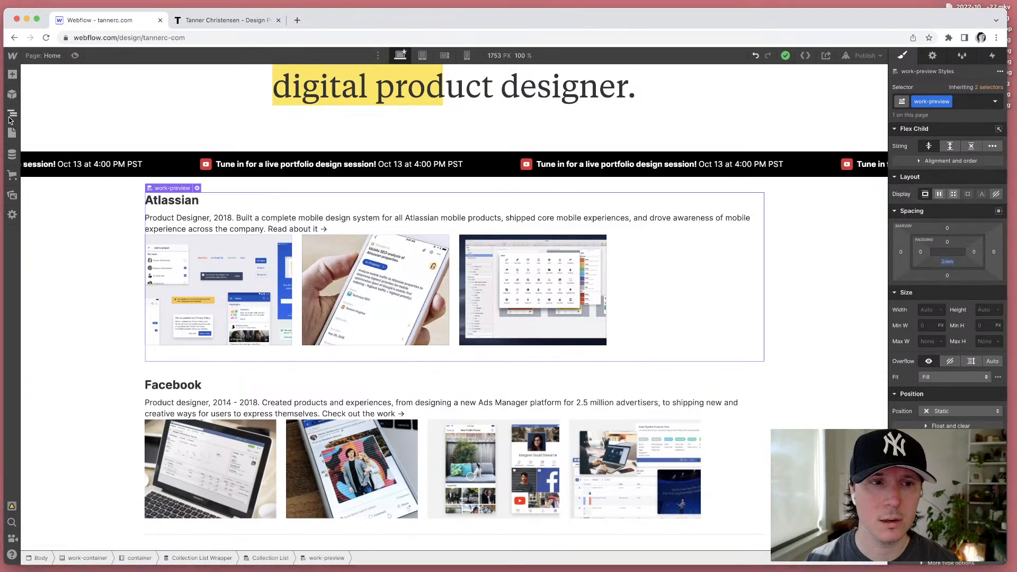
pyautogui.press('z')
pyautogui.press('super+e')
pyautogui.write('div')
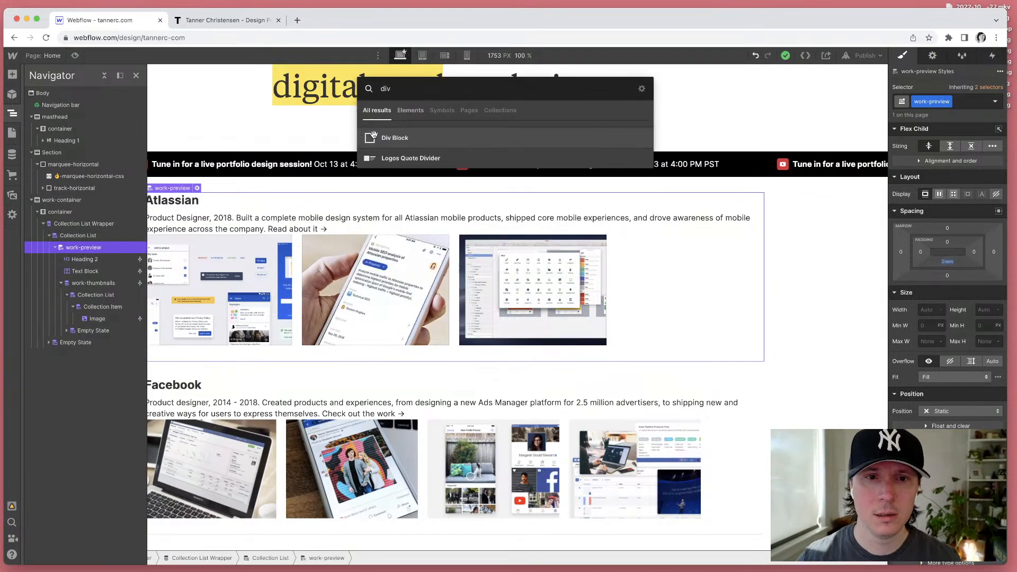
pyautogui.moveTo(393, 137); pyautogui.dragTo(160, 194)
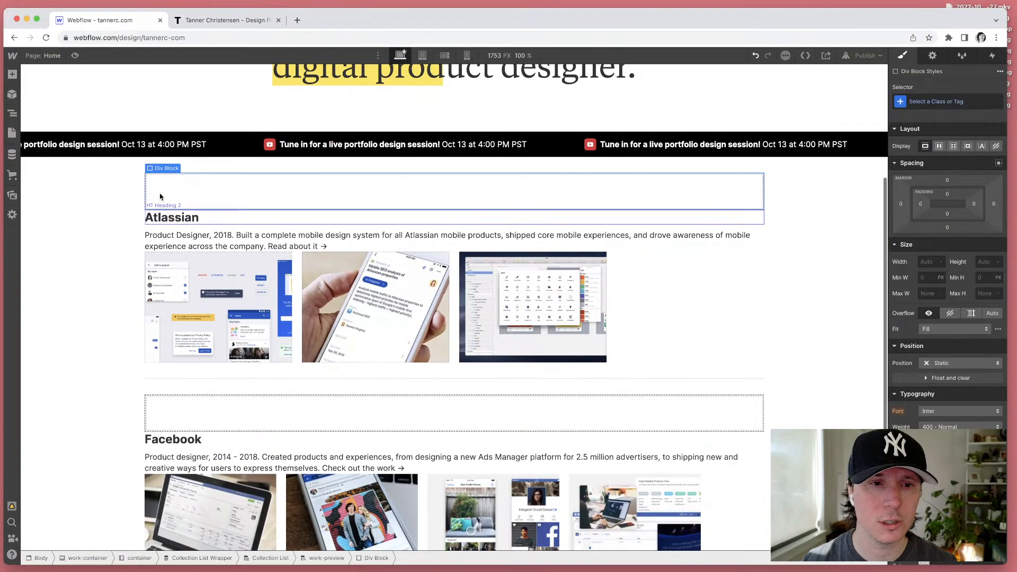
# Step: Duplicate the empty Div Block inside the work-preview item
pyautogui.press('z')
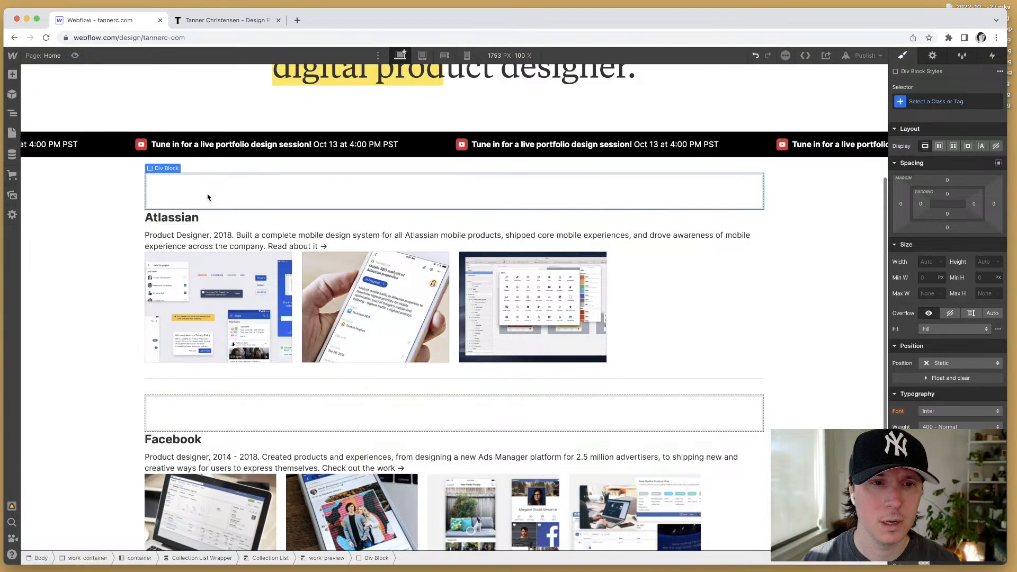
pyautogui.press('z')
pyautogui.press('super+d')
pyautogui.click(869, 129)
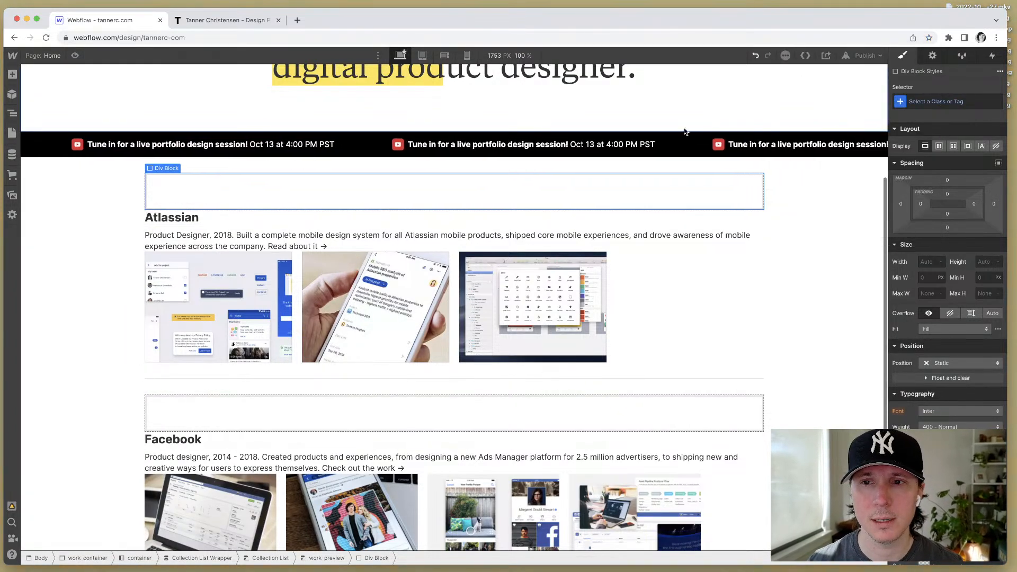
pyautogui.press('super+v')
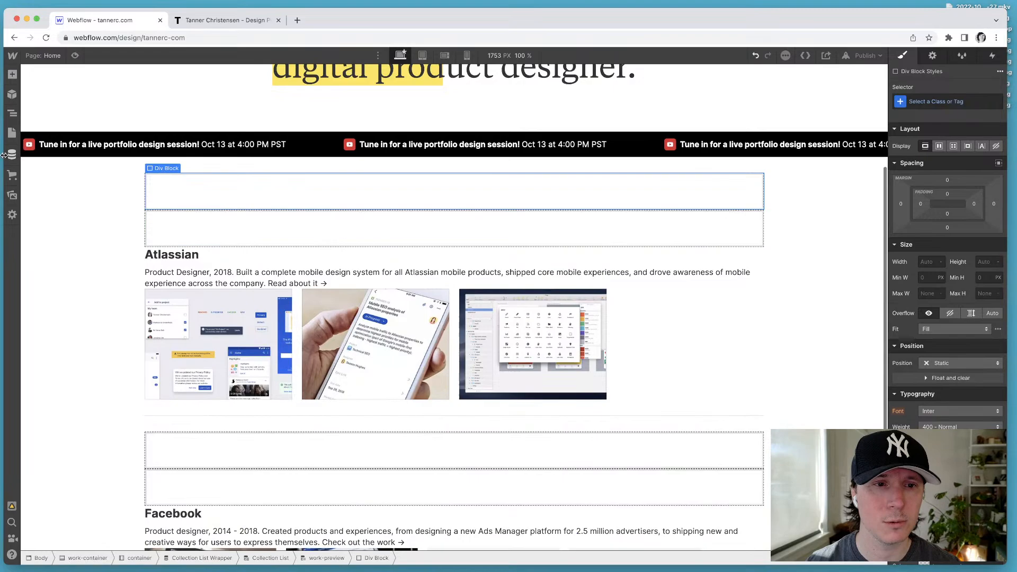
# Step: Nest Heading 2, the Text Block and work-thumbnails inside the second Div Block
pyautogui.click(17, 120)
pyautogui.click(85, 378)
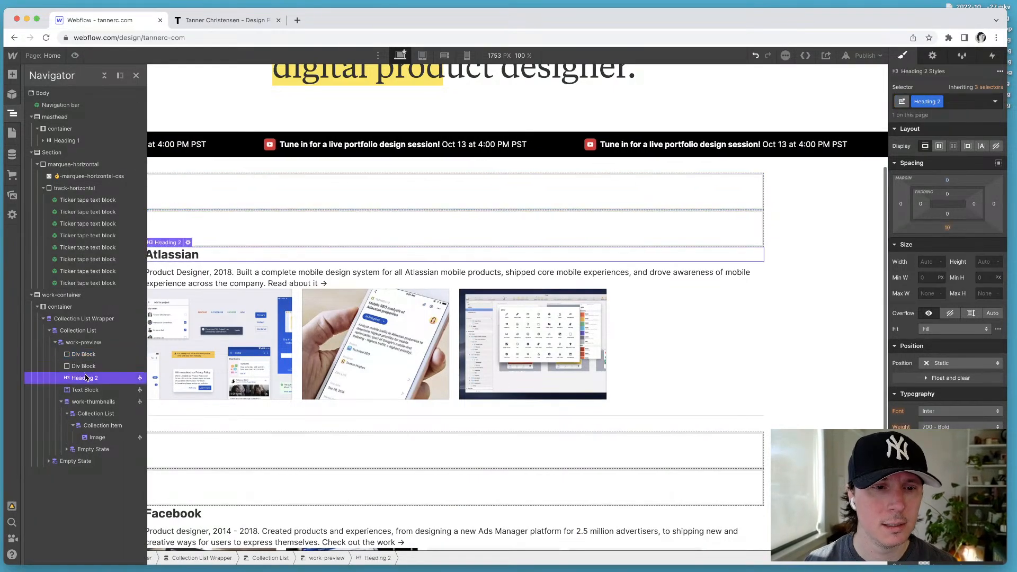
pyautogui.moveTo(85, 377)
pyautogui.mouseDown()
pyautogui.moveTo(79, 359)
pyautogui.moveTo(83, 389)
pyautogui.moveTo(88, 374)
pyautogui.moveTo(103, 386)
pyautogui.moveTo(121, 367)
pyautogui.moveTo(98, 374)
pyautogui.mouseUp()
pyautogui.click(98, 385)
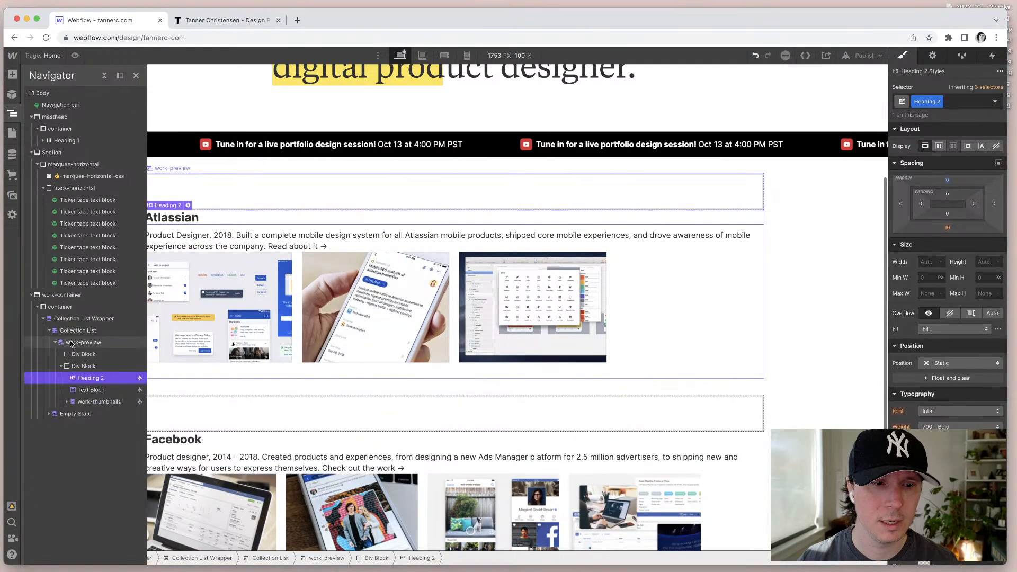
# Step: Insert an image in the first Div Block and use youtube-icon.png as its source
pyautogui.click(83, 354)
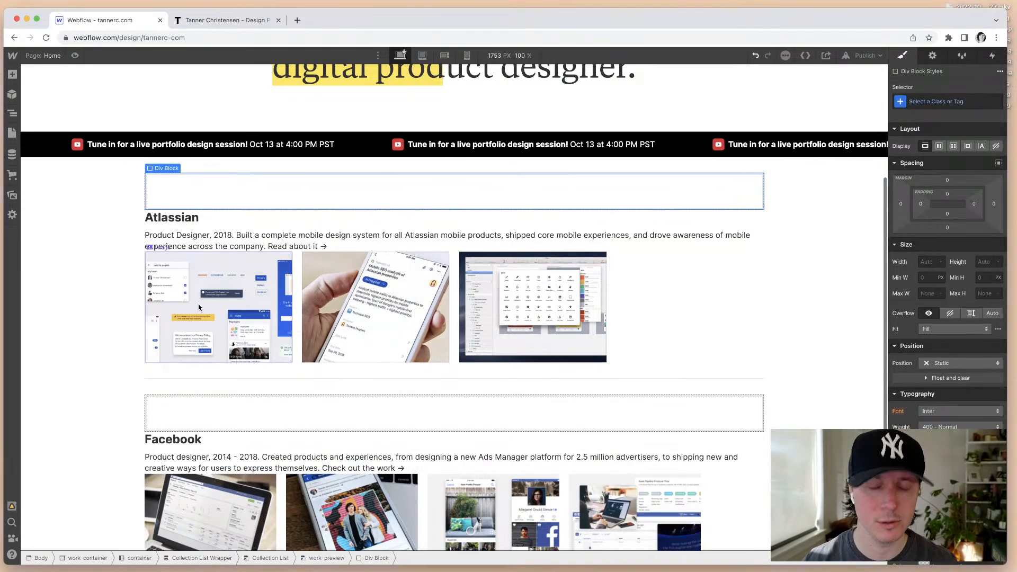
pyautogui.press('super+e')
pyautogui.write('image')
pyautogui.press('Return')
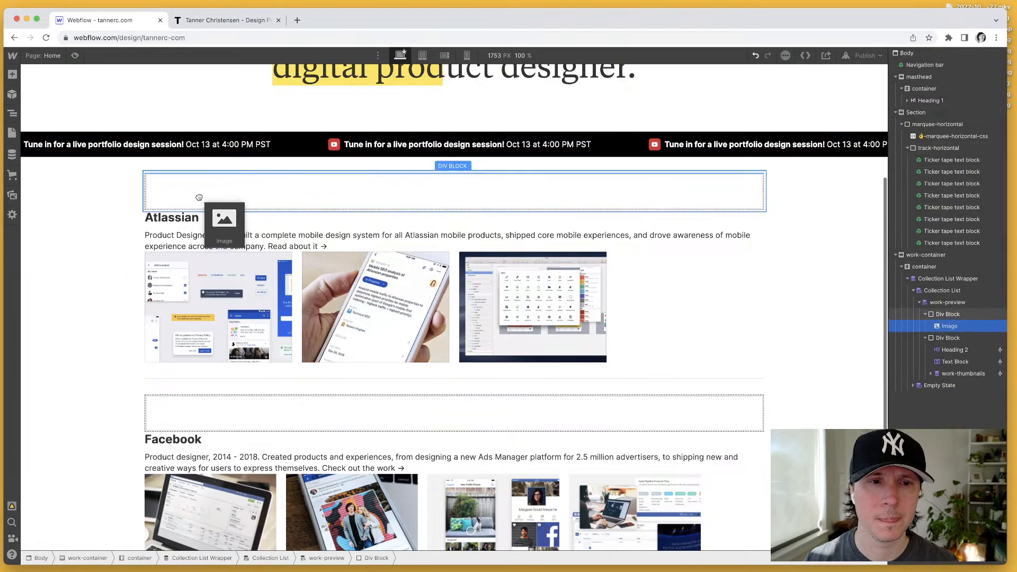
pyautogui.click(196, 273)
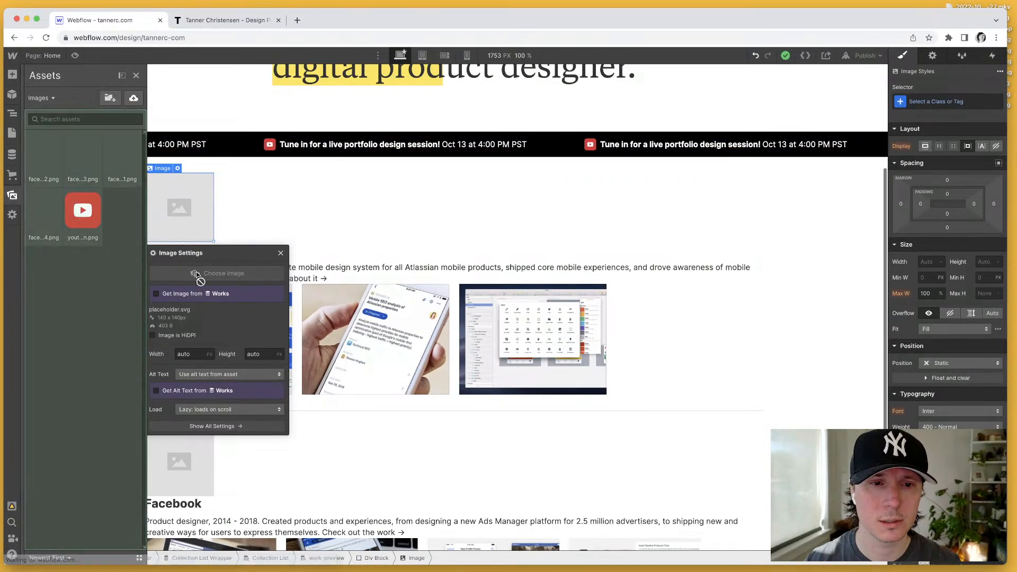
pyautogui.click(82, 212)
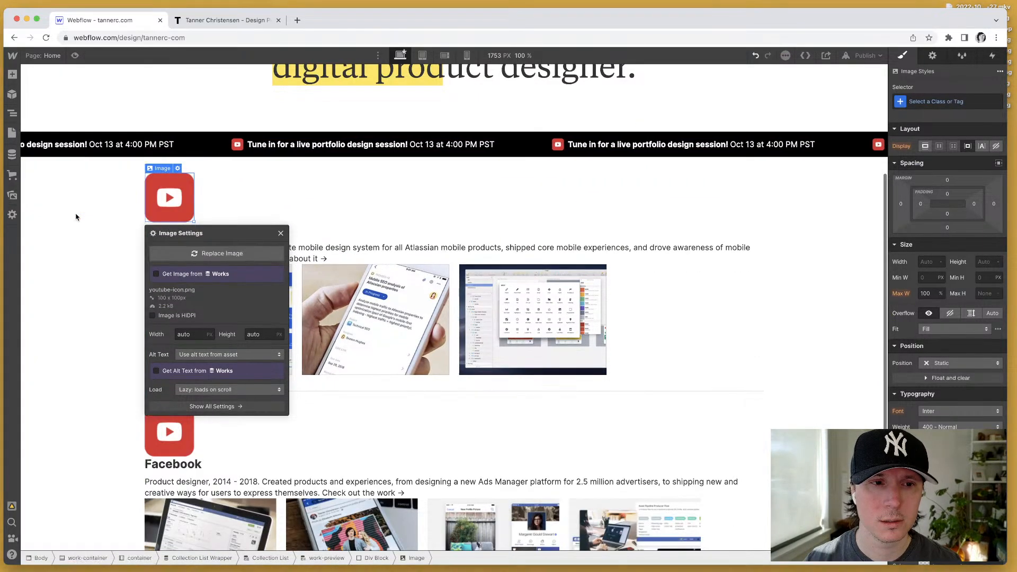
pyautogui.click(283, 231)
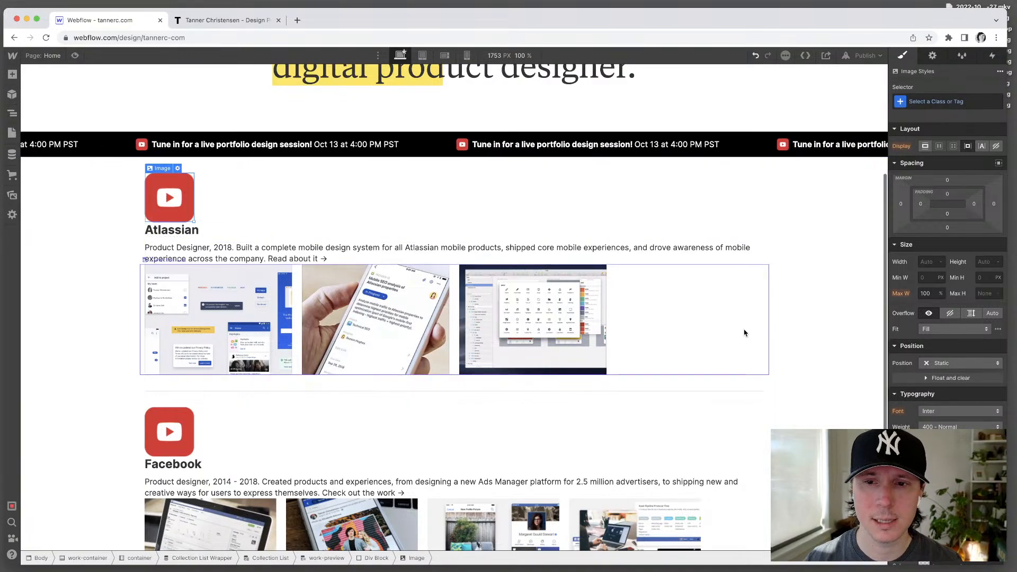
# Step: Set the work-preview item to a horizontal flex layout with a 1 rem column gap
pyautogui.click(688, 389)
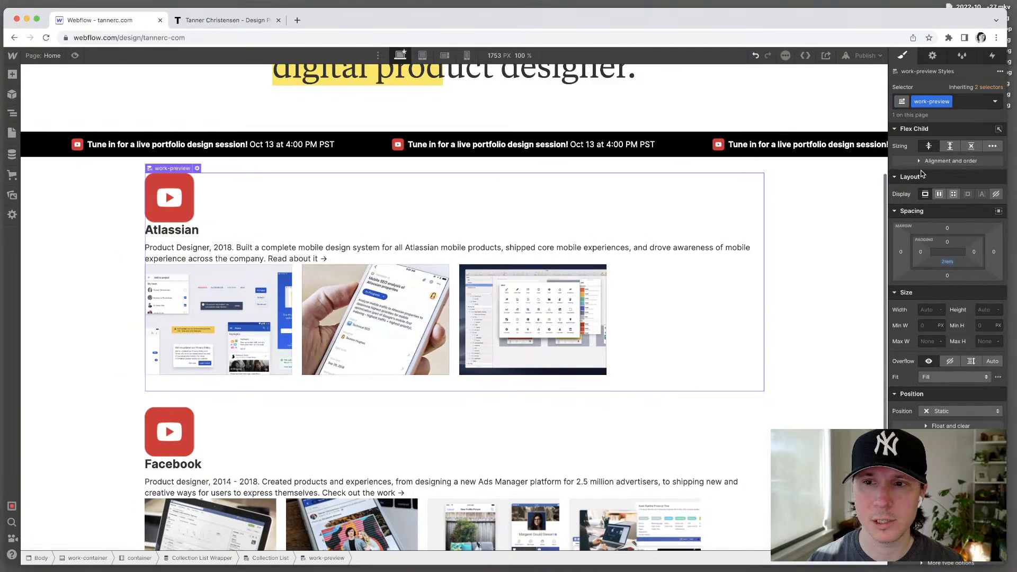
pyautogui.click(940, 194)
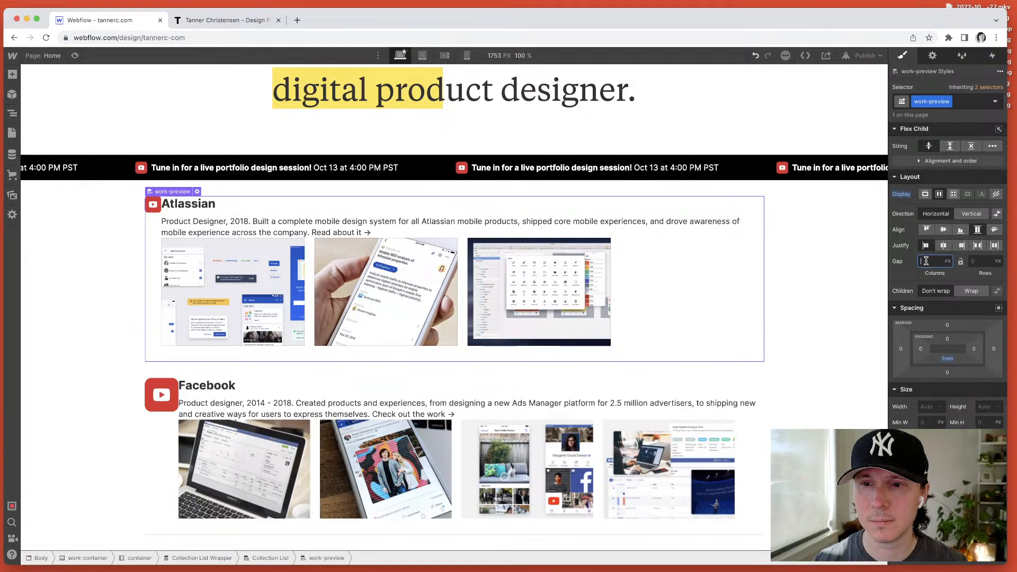
pyautogui.write('rem')
pyautogui.press('Tab')
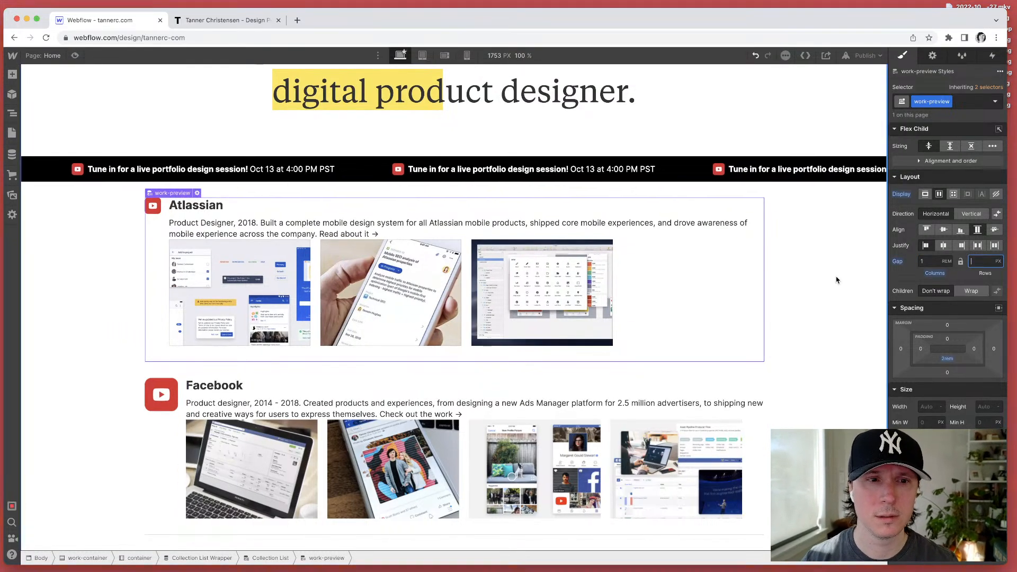
pyautogui.click(790, 303)
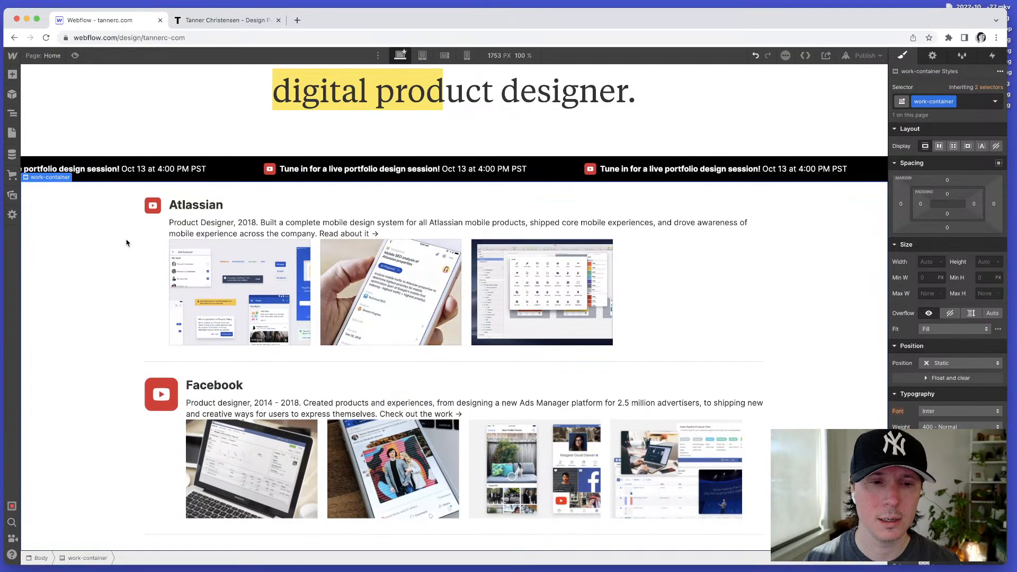
# Step: Set the logo image beside the Atlassian entry to 30 px wide and 24 px high
pyautogui.click(152, 206)
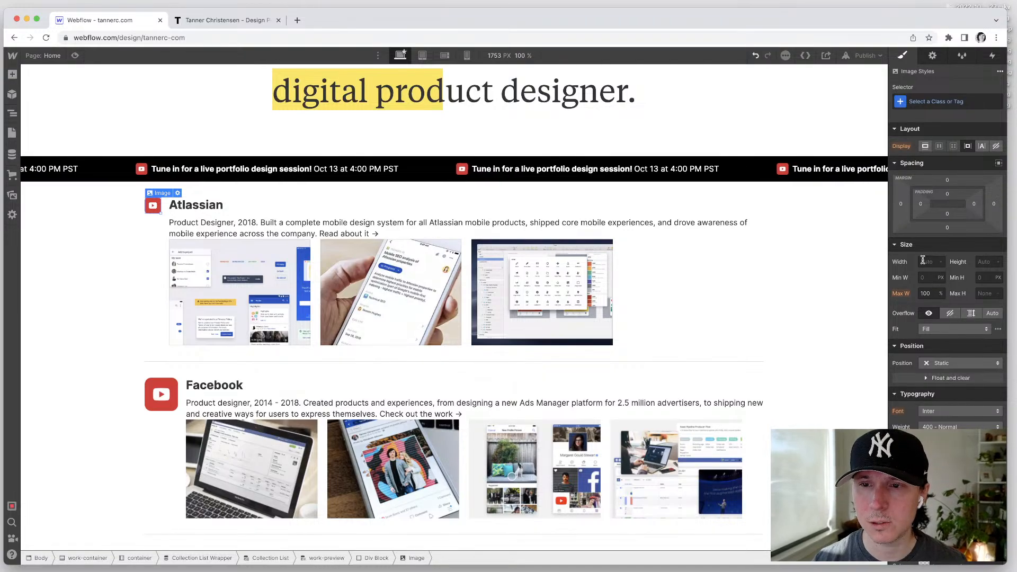
pyautogui.write('24')
pyautogui.press('Tab')
pyautogui.press('Tab')
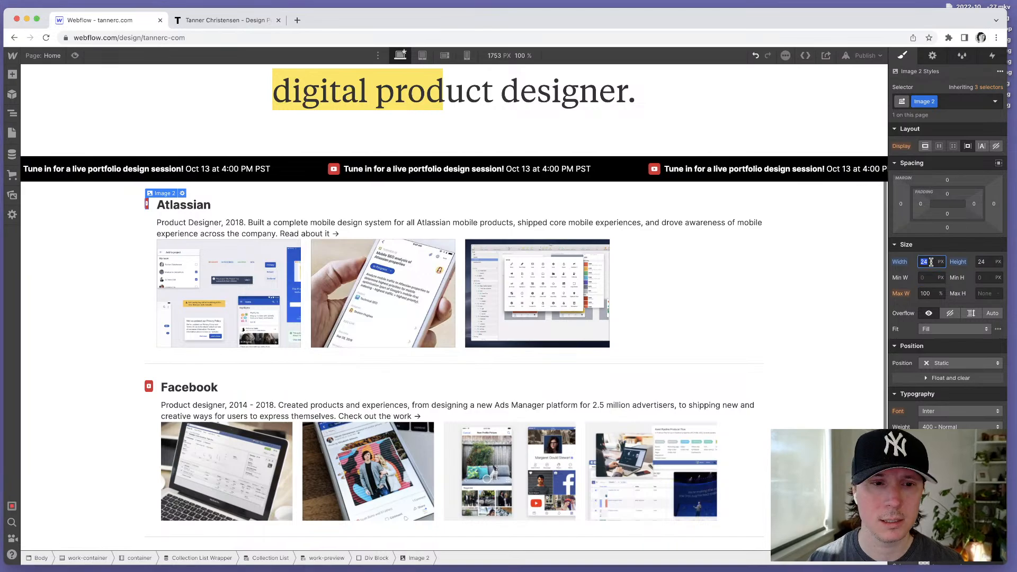
pyautogui.write('30')
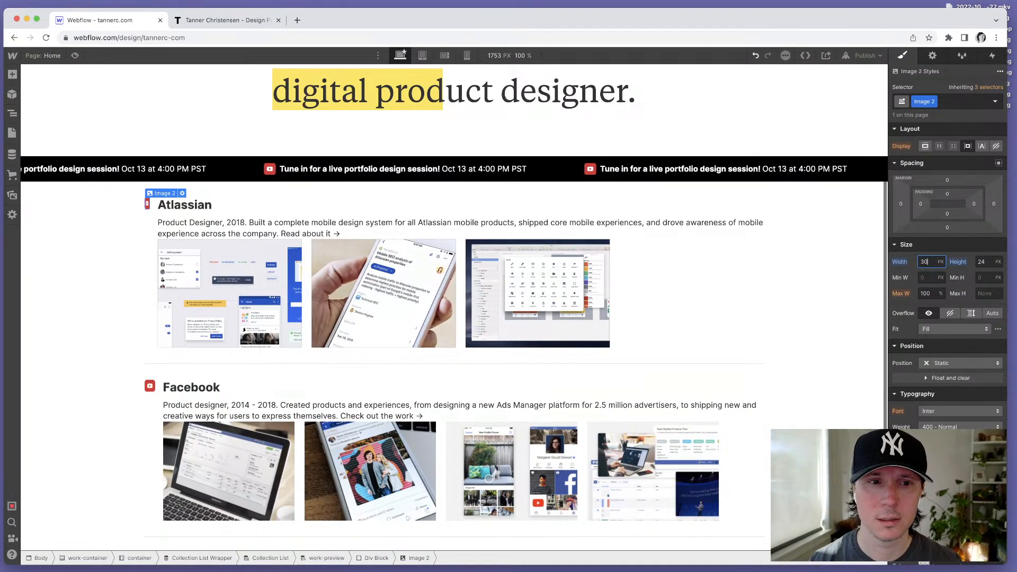
# Step: Give the Div Block around the logo image a minimum width of 24 px
pyautogui.click(147, 281)
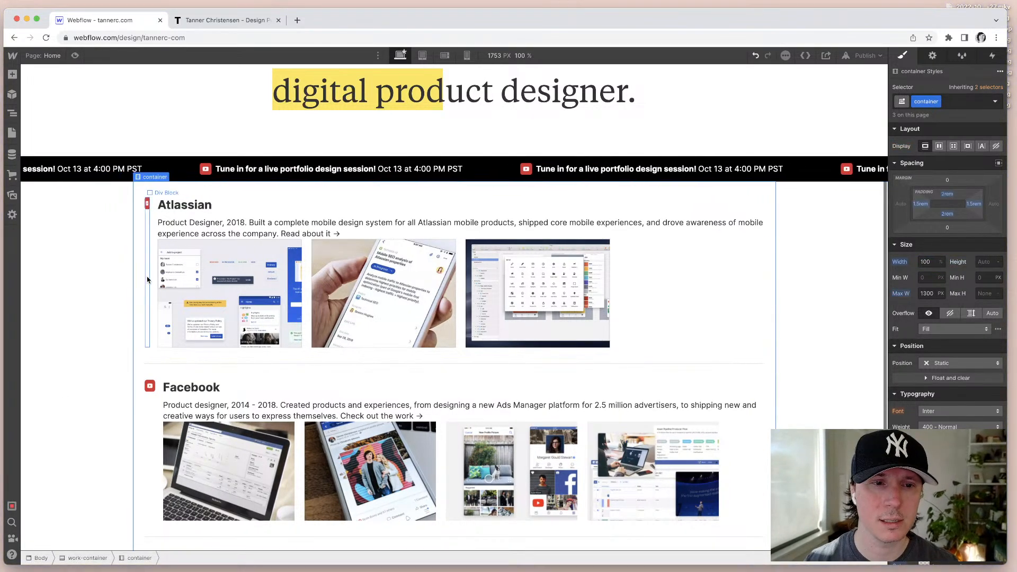
pyautogui.click(148, 280)
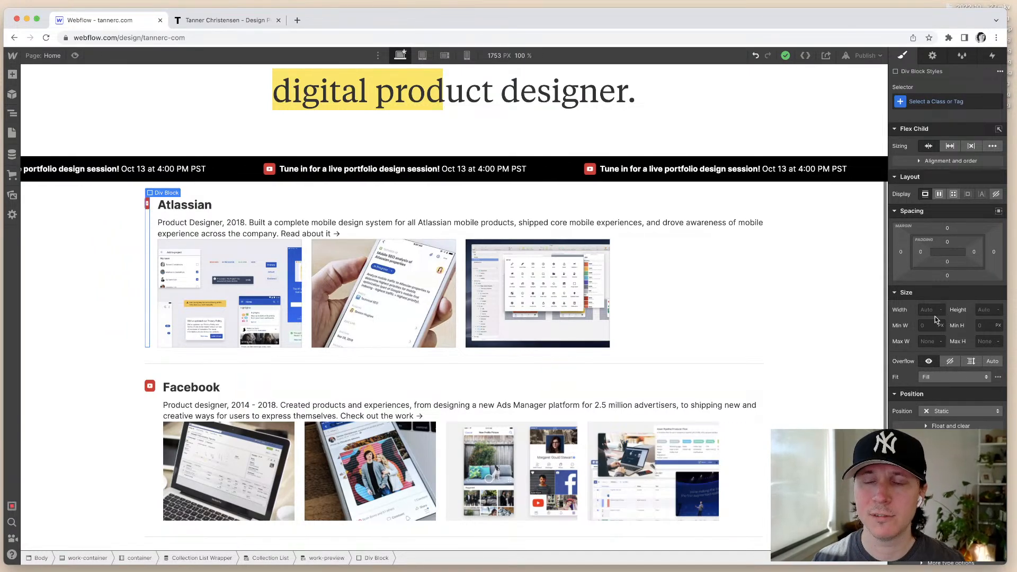
pyautogui.press('Tab')
pyautogui.press('super+z')
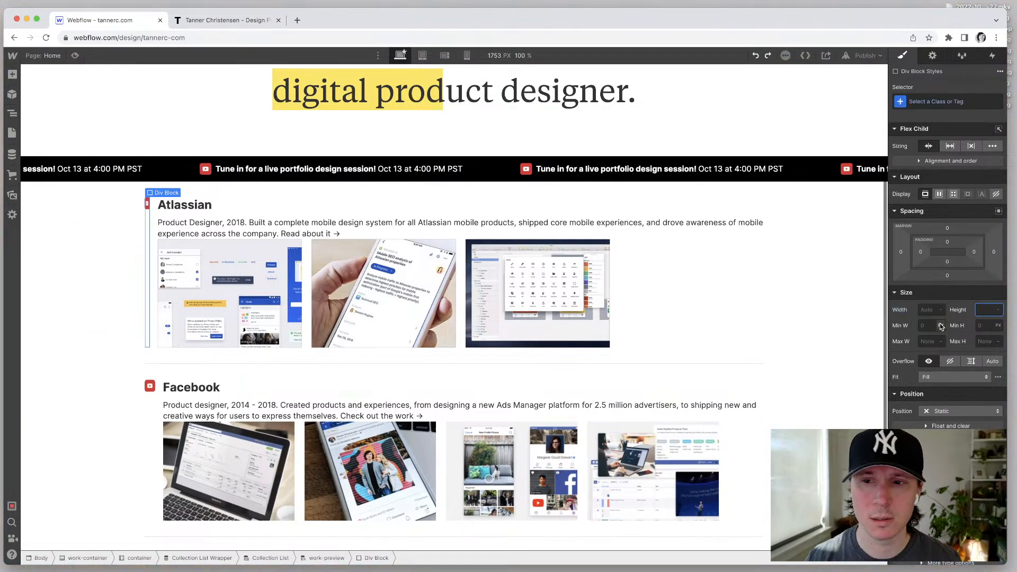
pyautogui.click(932, 324)
pyautogui.write('24')
pyautogui.press('Tab')
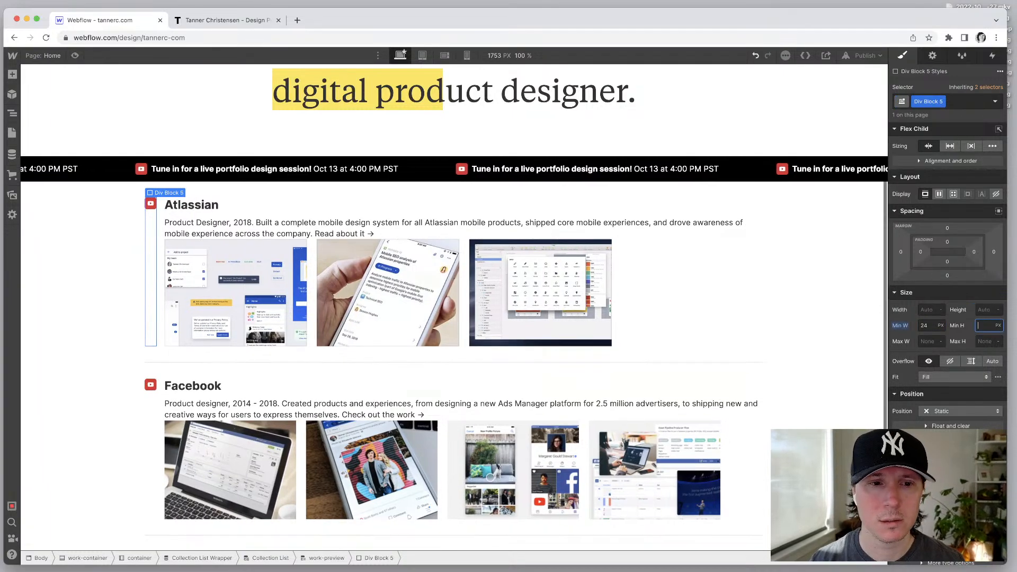
pyautogui.click(826, 356)
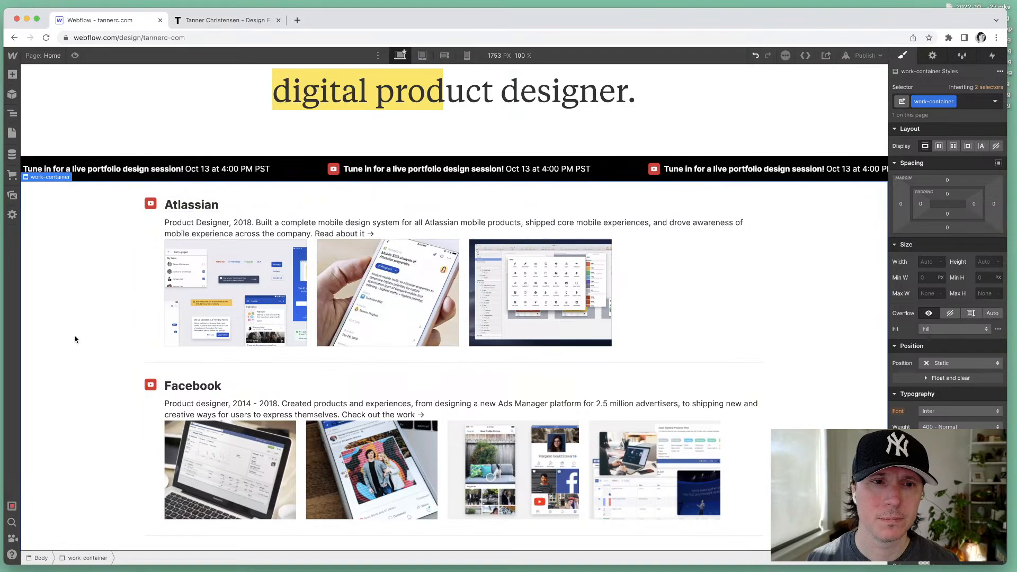
# Step: Preview the home page to check the hero headline and the work list, and return to editing
pyautogui.scroll(5, 74, 336)
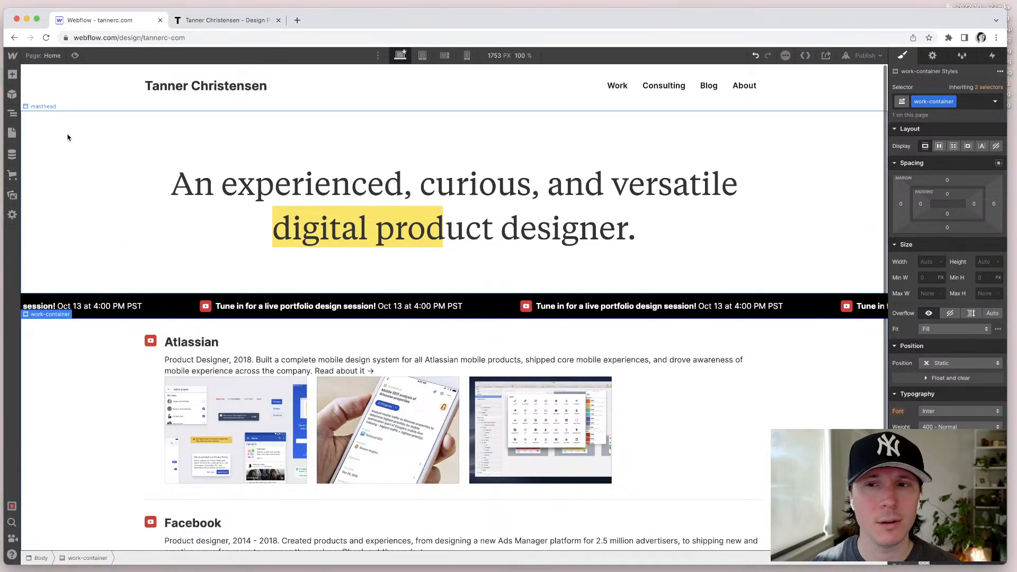
pyautogui.click(77, 87)
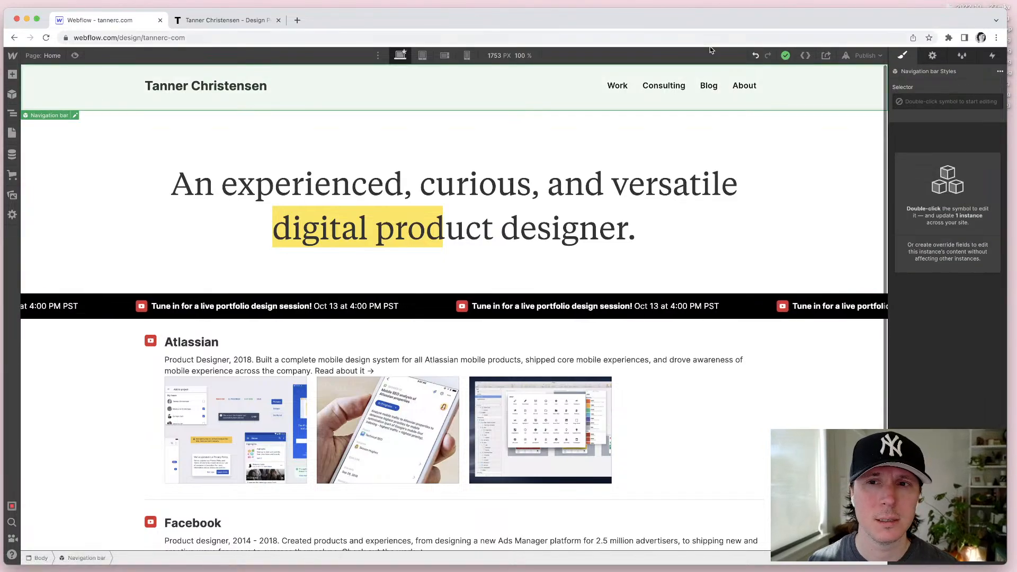
pyautogui.click(75, 56)
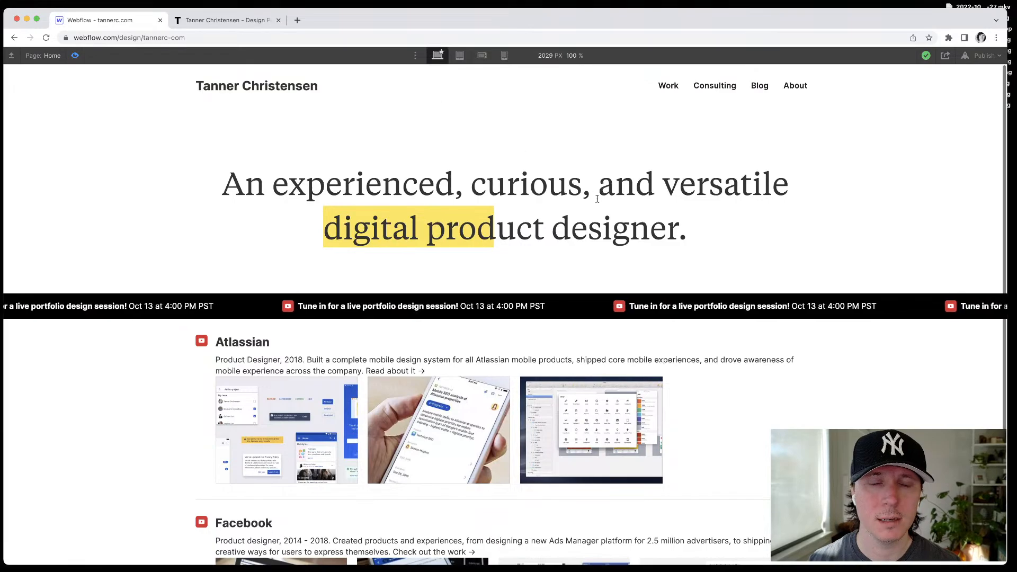
pyautogui.moveTo(668, 229); pyautogui.dragTo(324, 226)
pyautogui.click(460, 201)
pyautogui.moveTo(325, 185); pyautogui.dragTo(545, 231)
pyautogui.click(563, 257)
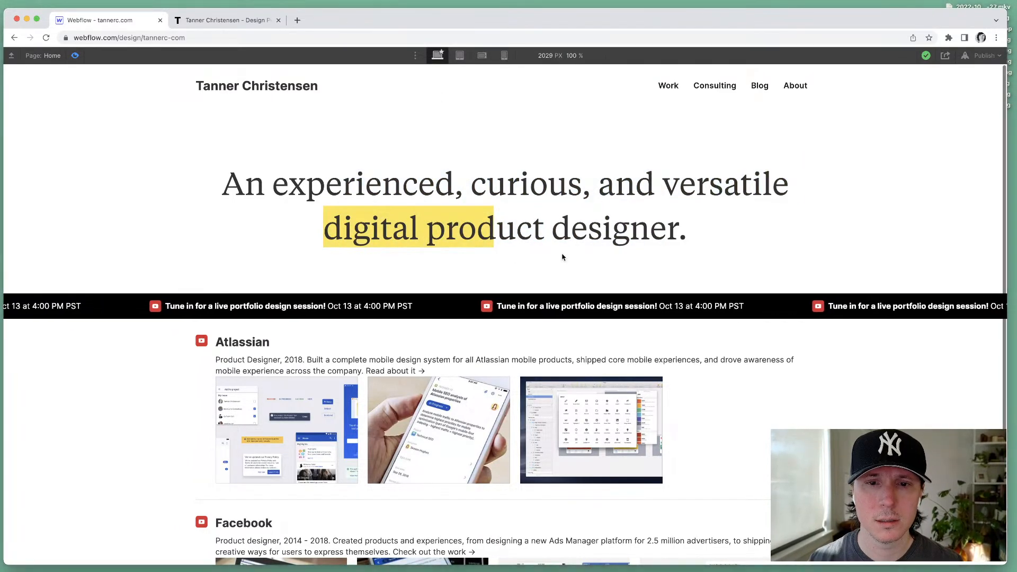
pyautogui.scroll(-3, 784, 339)
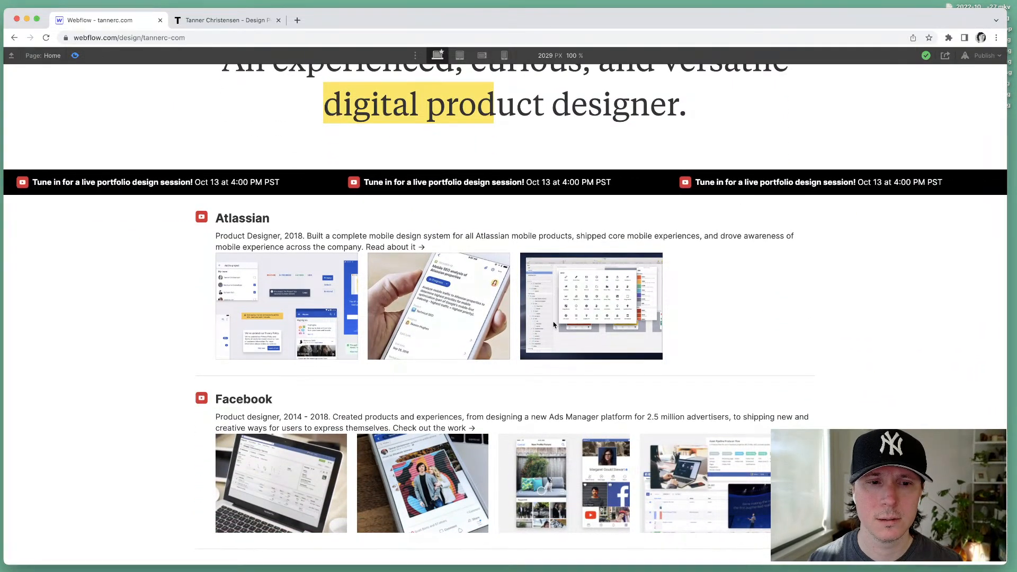
pyautogui.scroll(3, 556, 325)
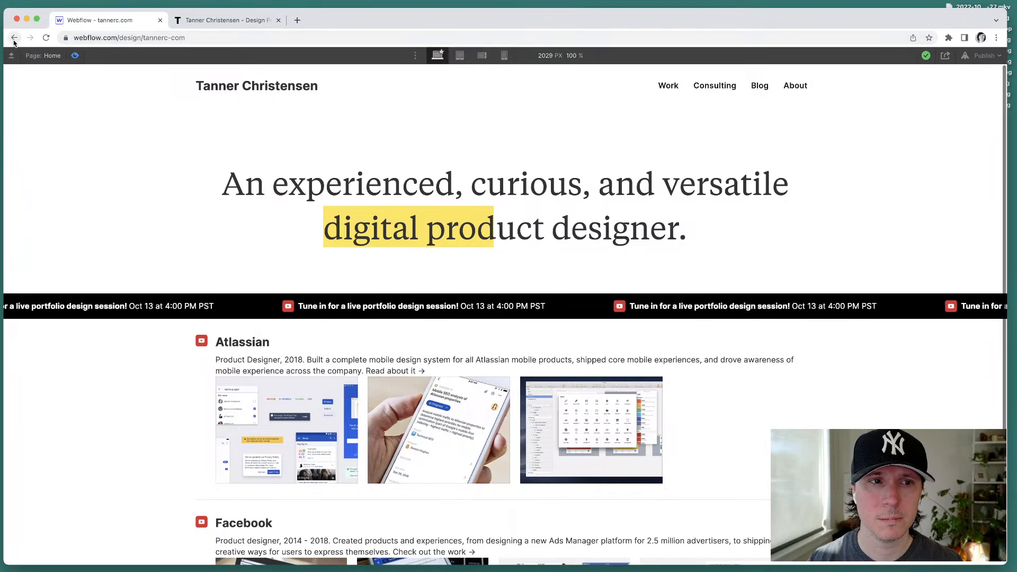
pyautogui.click(74, 56)
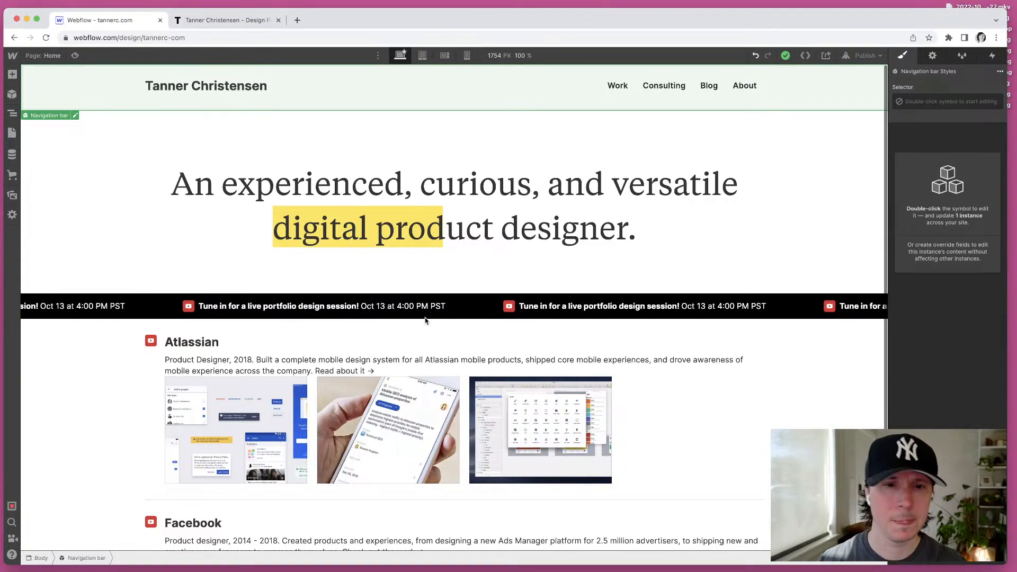
# Step: Set the work entries' little-h3 heading to weight 600 - Semi Bold with a 1.6 rem line height
pyautogui.scroll(-2, 126, 328)
pyautogui.scroll(-3, 126, 328)
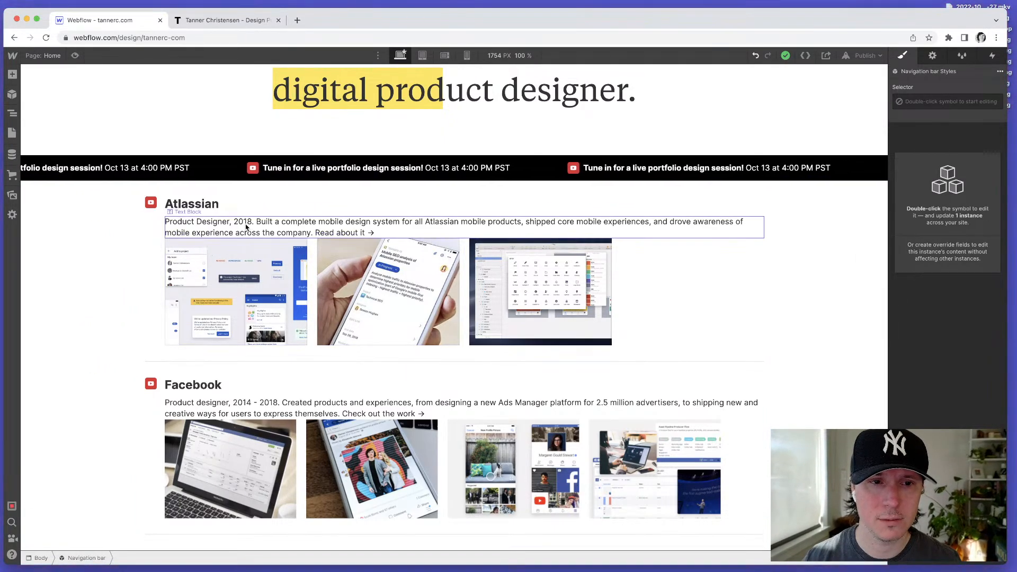
pyautogui.click(190, 208)
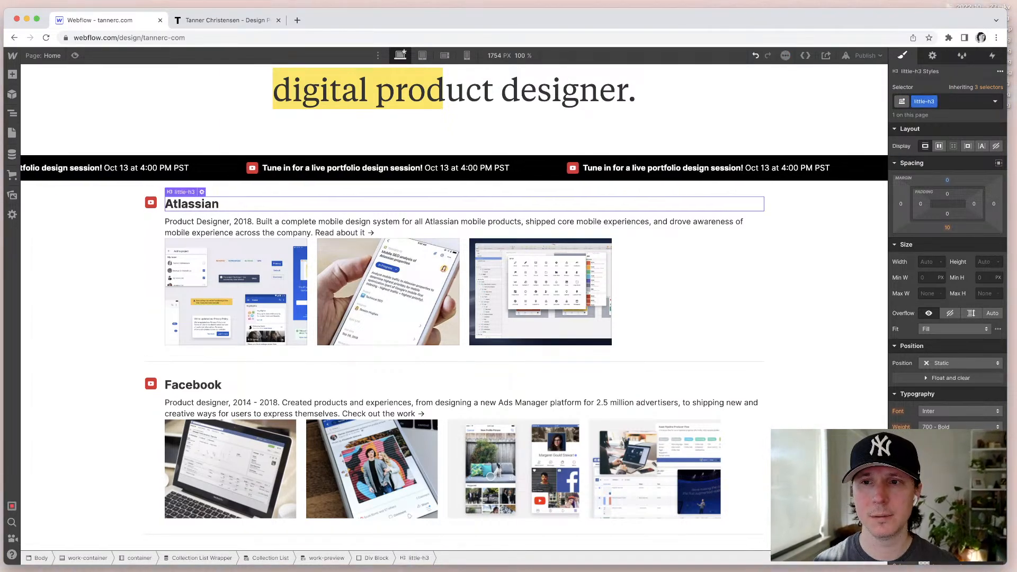
pyautogui.click(194, 389)
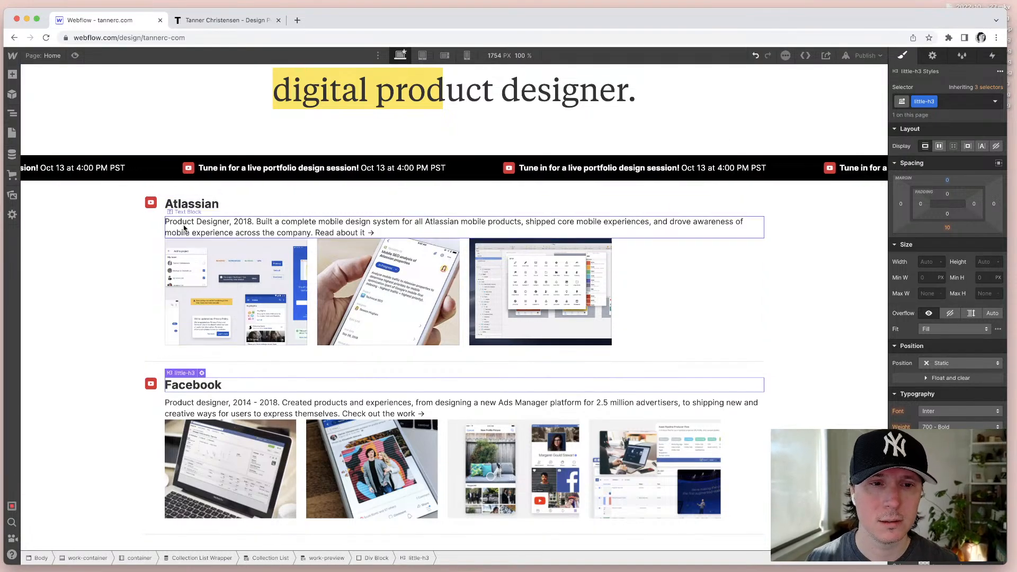
pyautogui.click(183, 207)
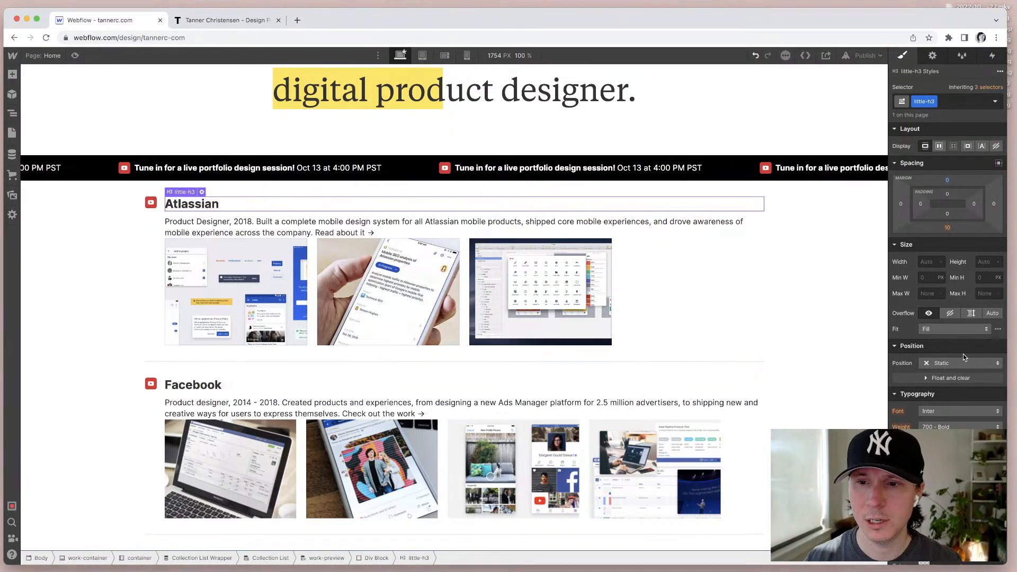
pyautogui.scroll(-3, 963, 339)
pyautogui.click(961, 340)
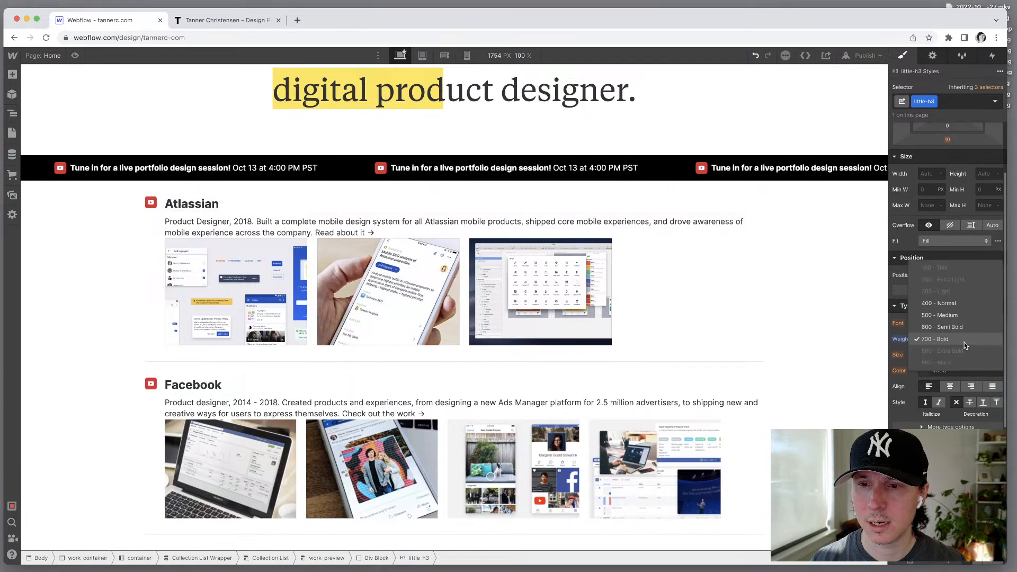
pyautogui.click(953, 328)
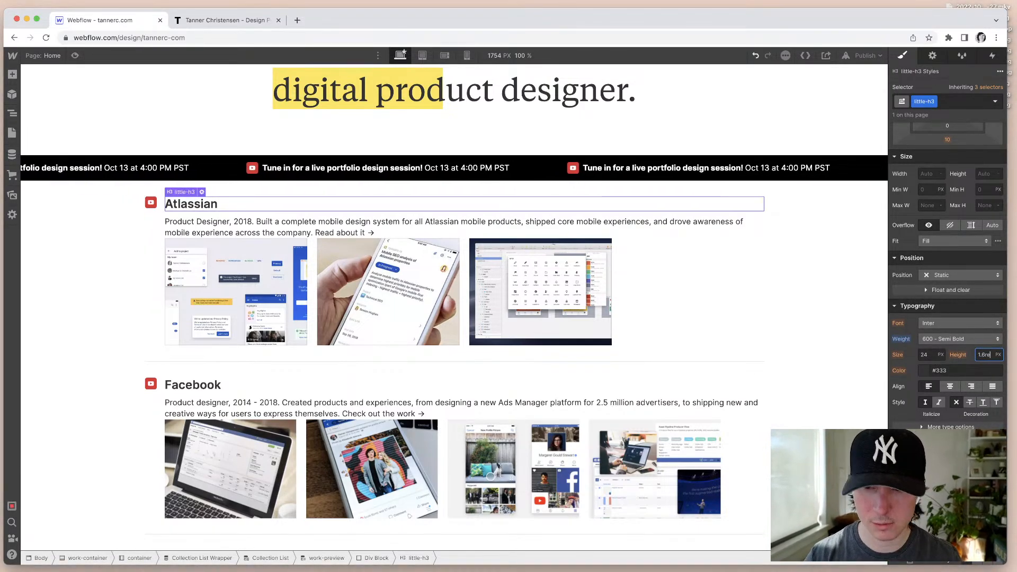
pyautogui.write('1.6rem')
pyautogui.press('Tab')
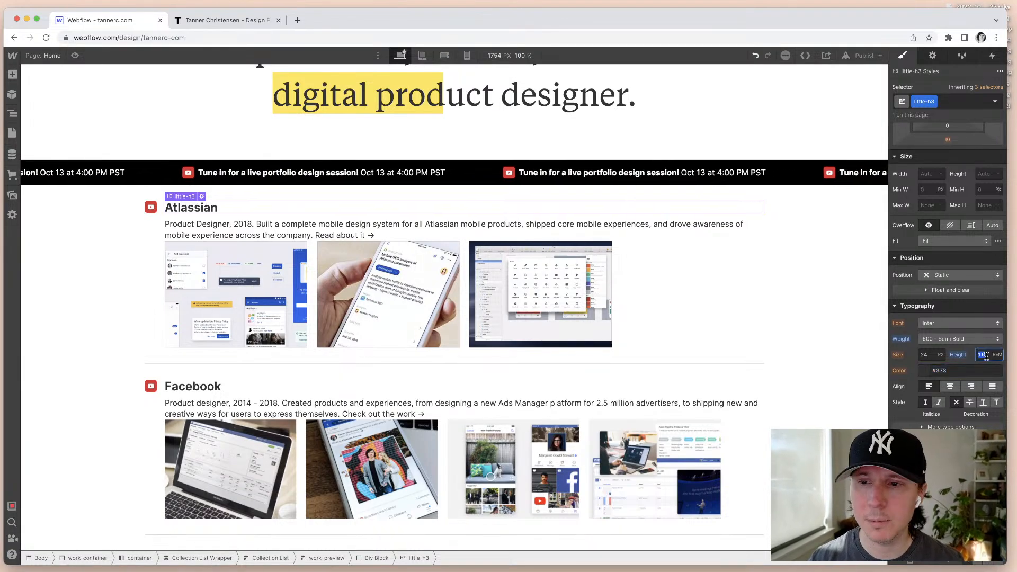
# Step: Set the little-h3 heading's font size to 1.3 rem
pyautogui.click(928, 355)
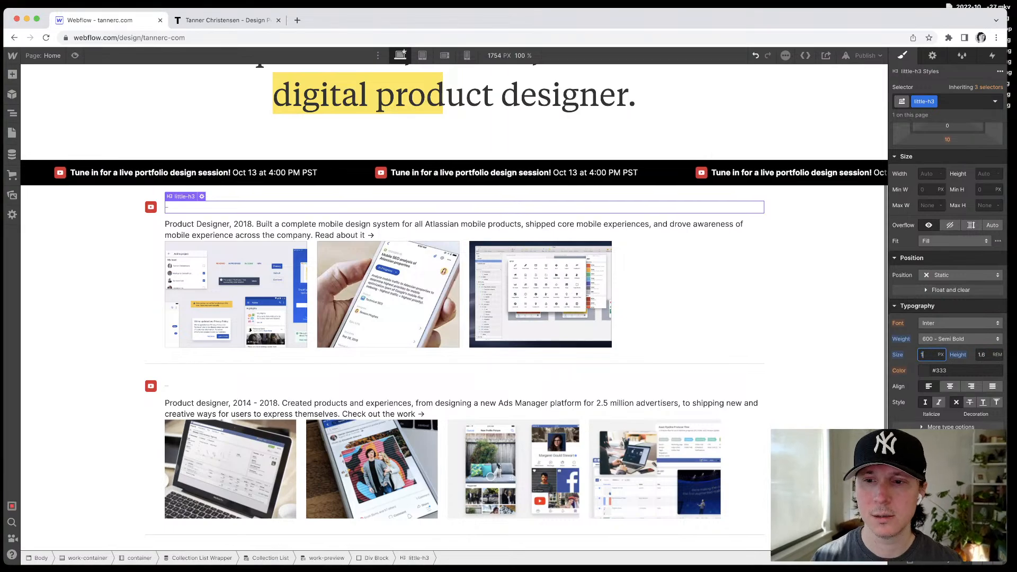
pyautogui.write('rem')
pyautogui.press('Tab')
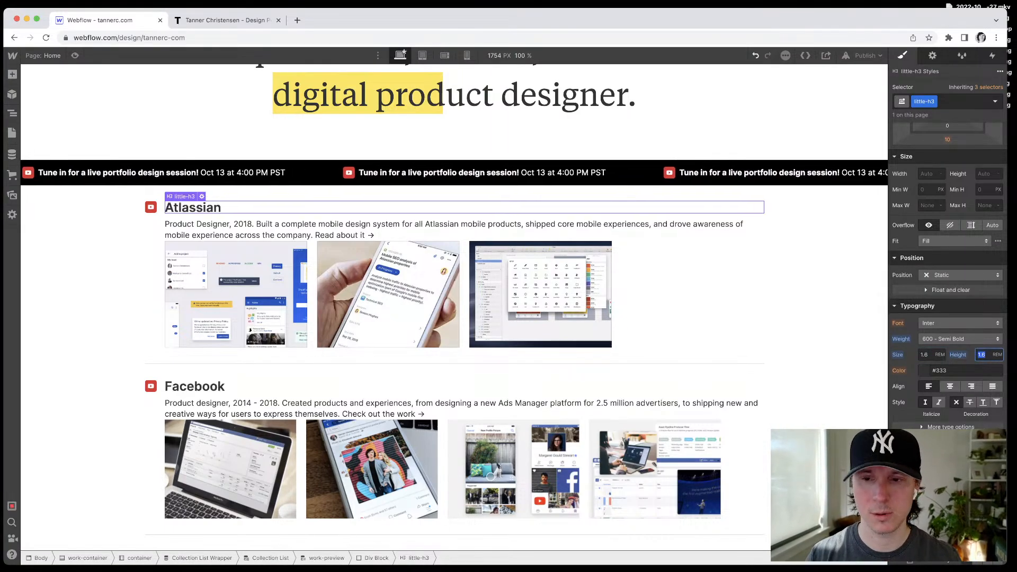
pyautogui.click(925, 355)
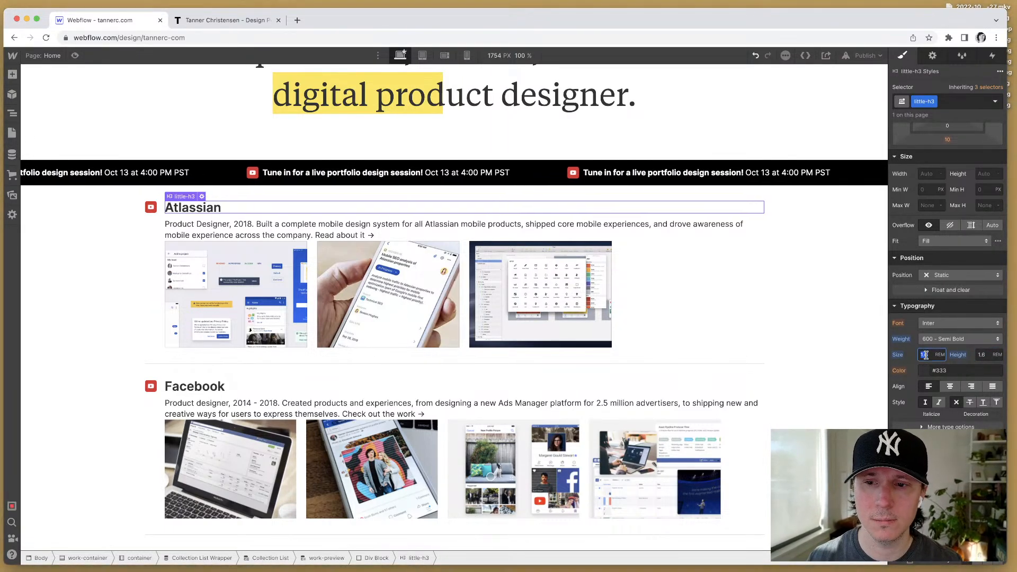
pyautogui.write('1.4')
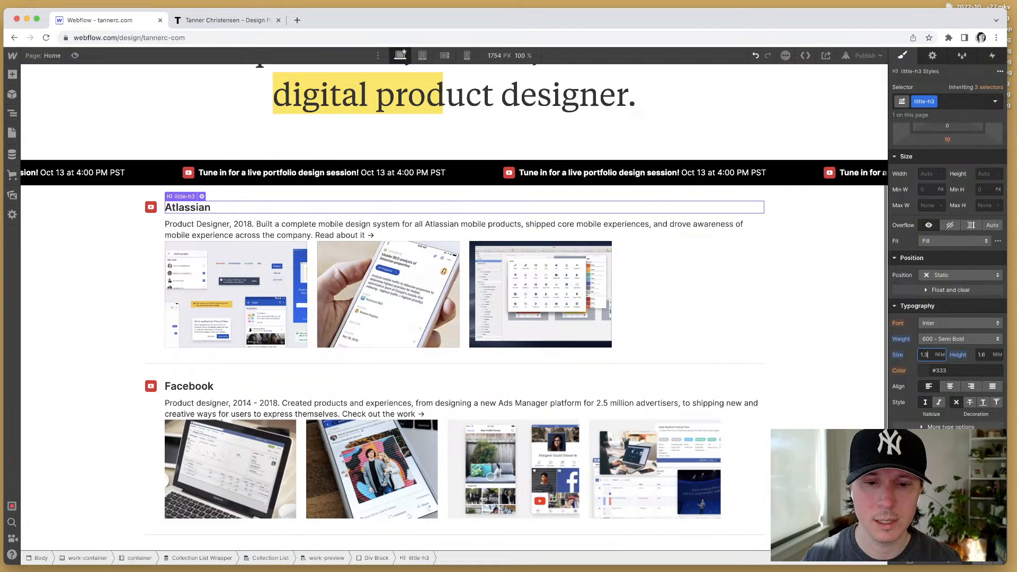
# Step: Switch to the Figma mockup, inspect the typography of the Shape heading, and return to Webflow
pyautogui.press('super+Tab')
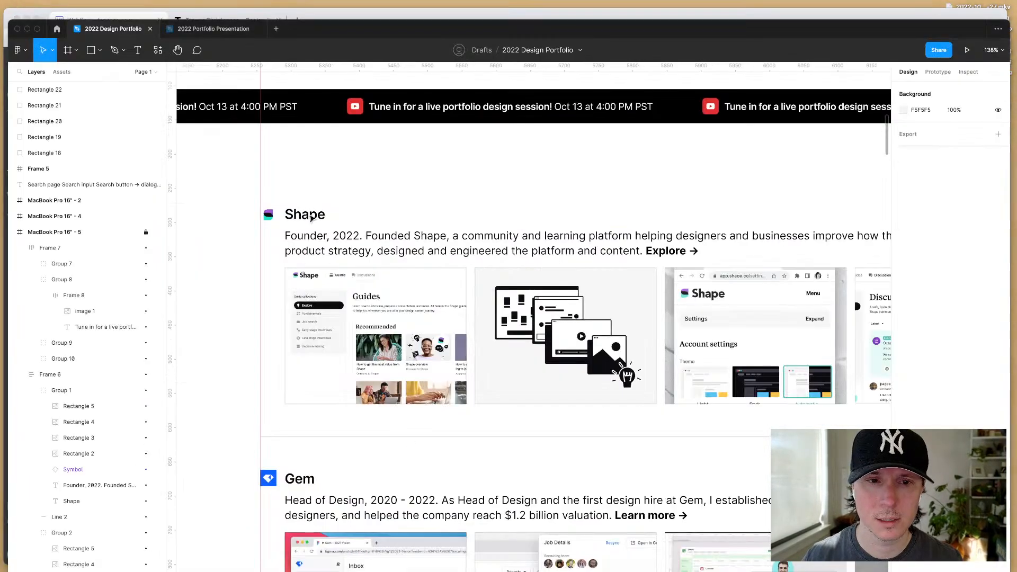
pyautogui.scroll(1, 318, 213)
pyautogui.hscroll(1, 318, 213)
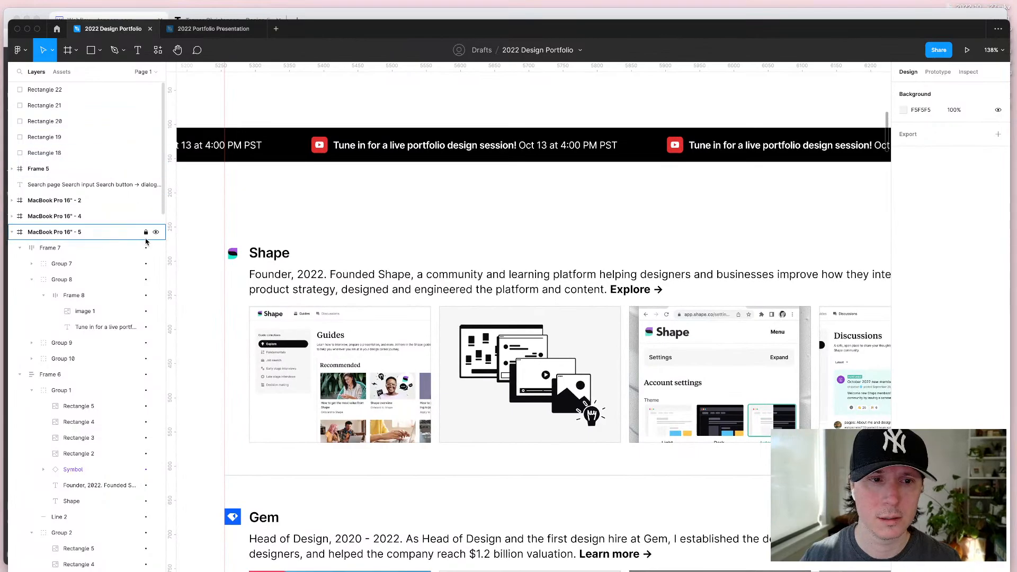
pyautogui.click(232, 253)
pyautogui.click(260, 254)
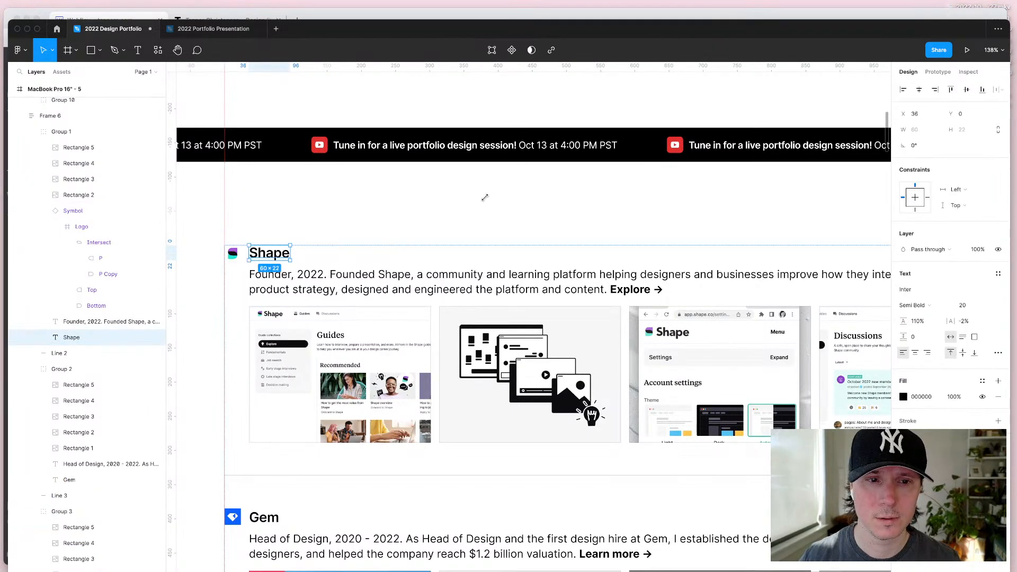
pyautogui.click(968, 72)
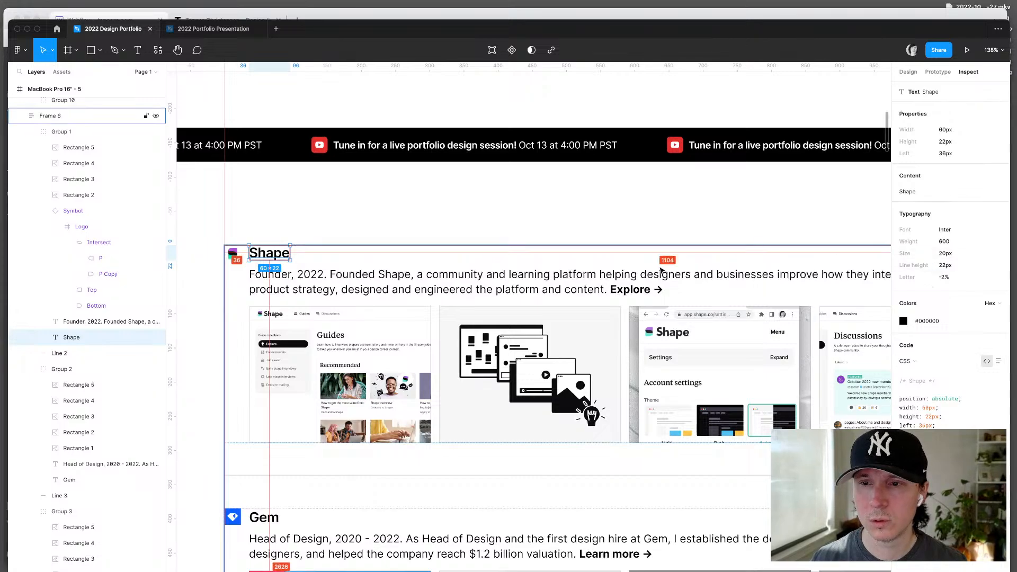
pyautogui.press('super+Tab')
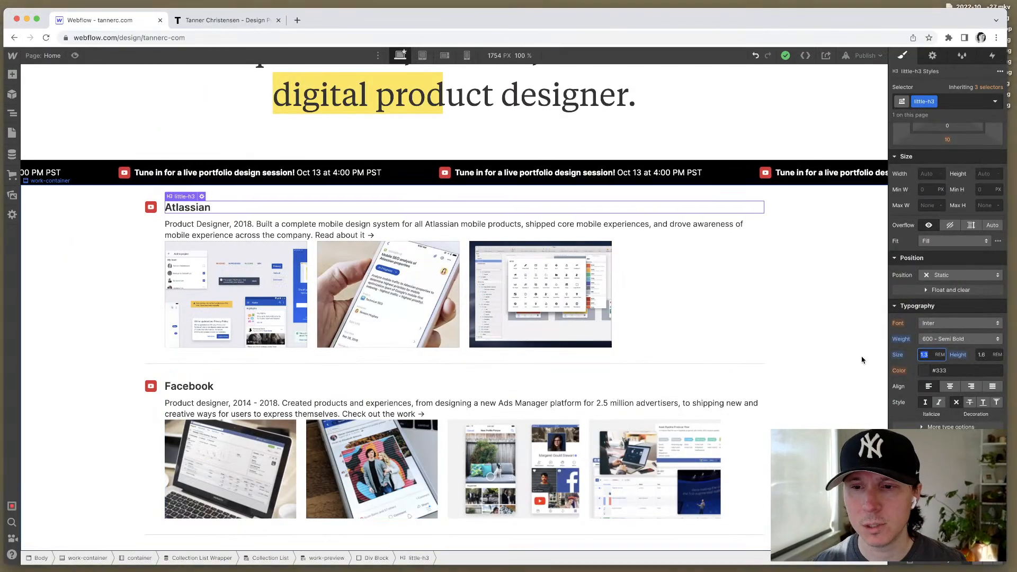
pyautogui.click(771, 364)
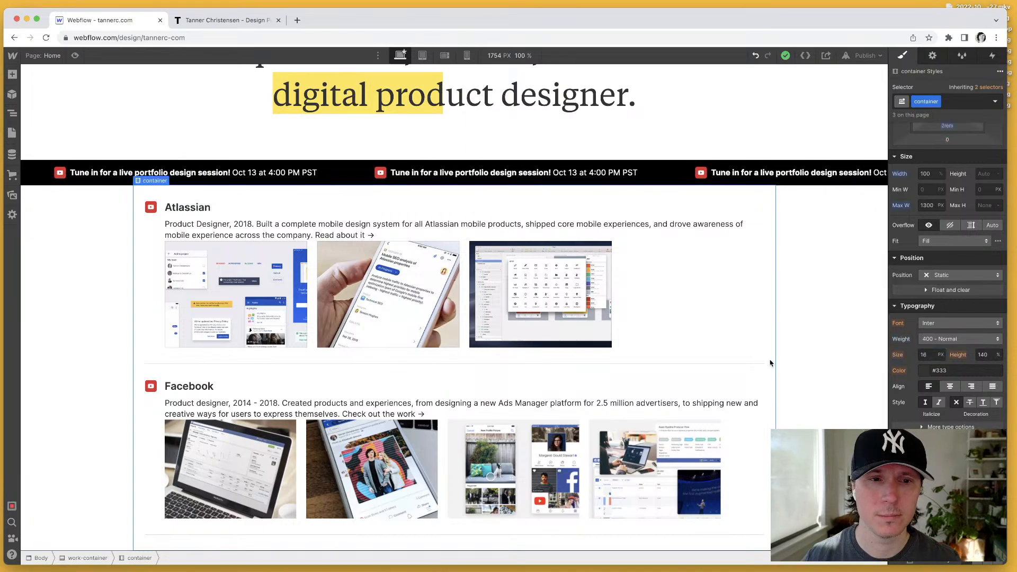
pyautogui.doubleClick(329, 236)
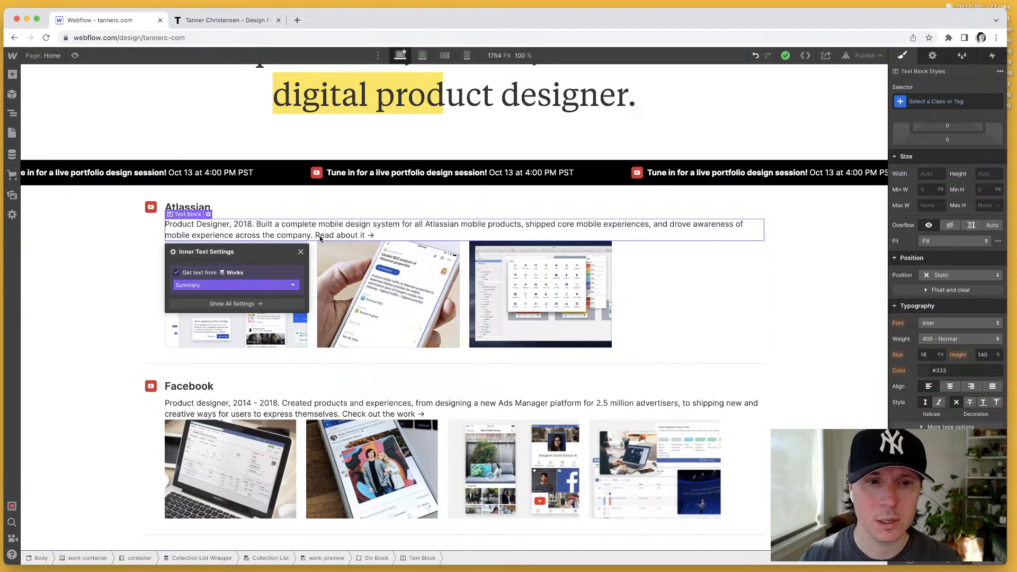
pyautogui.click(114, 272)
# Step: Give the work-thumbnails list a 1 rem column gap and let its children wrap
pyautogui.click(249, 257)
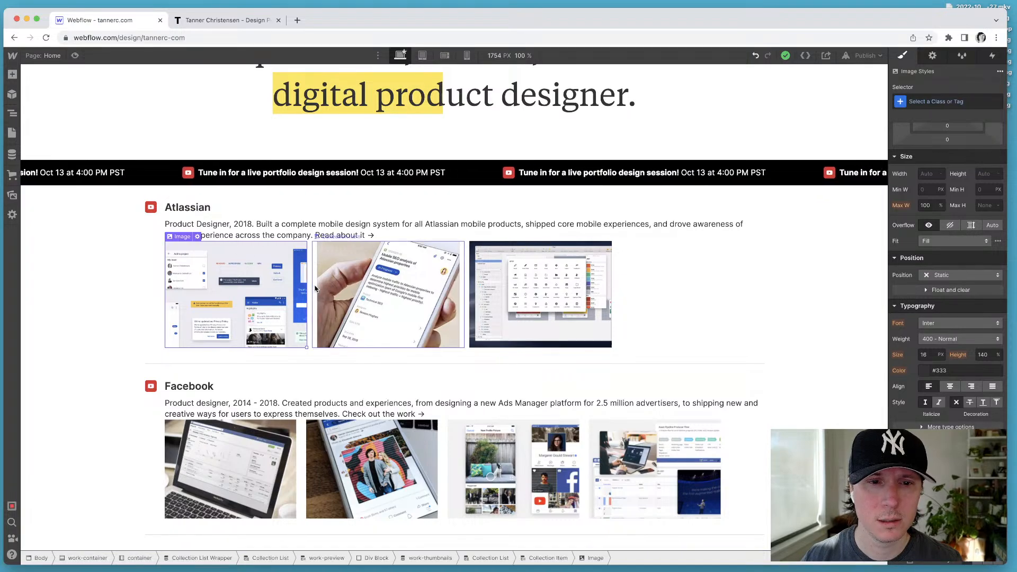
pyautogui.click(311, 290)
pyautogui.click(12, 133)
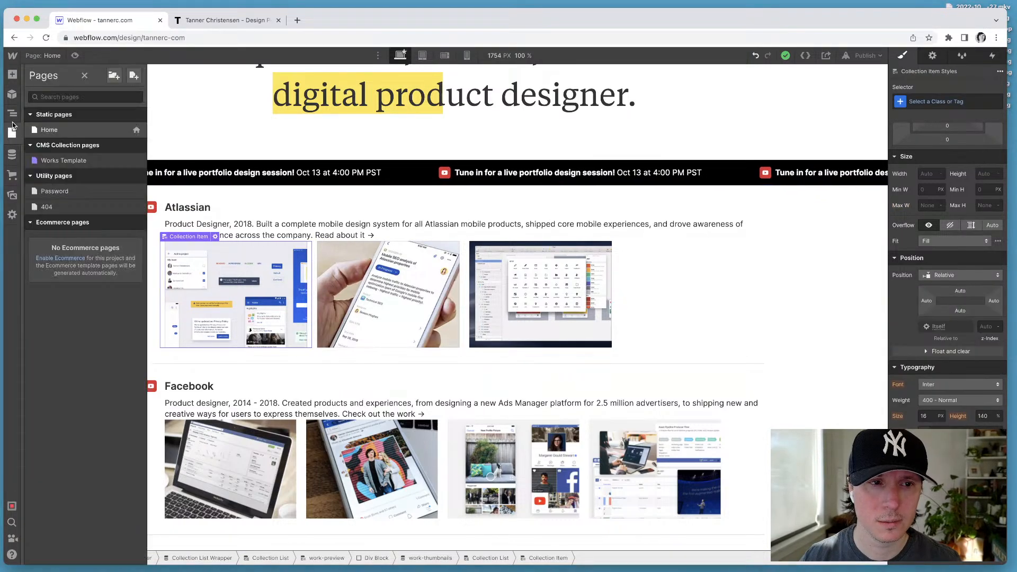
pyautogui.click(12, 114)
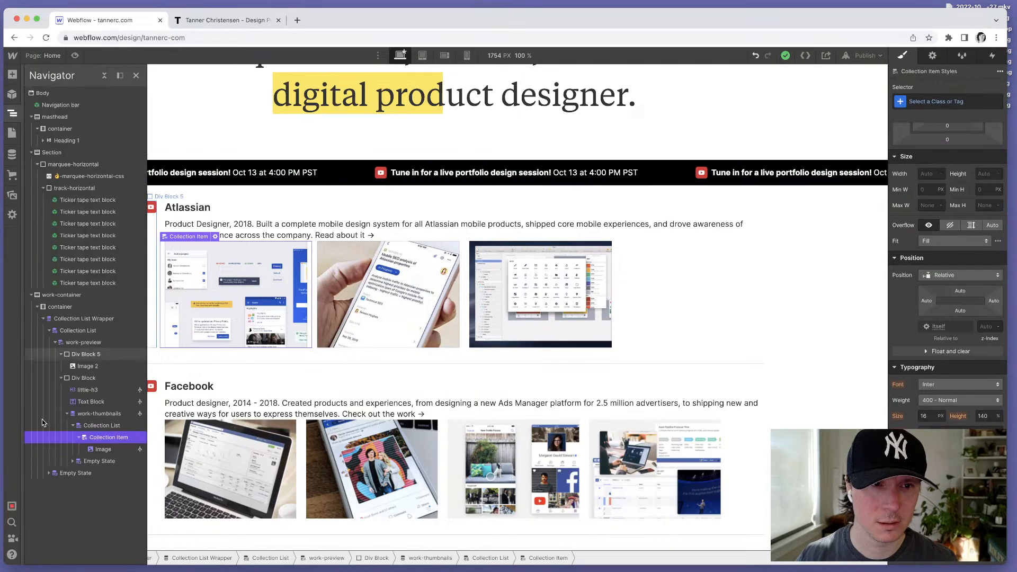
pyautogui.click(91, 415)
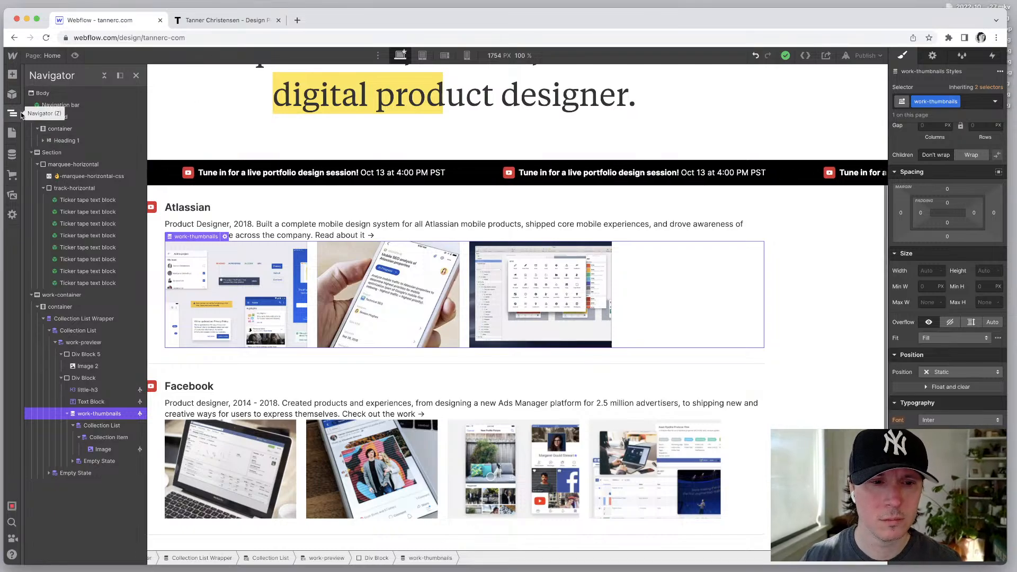
pyautogui.scroll(3, 952, 194)
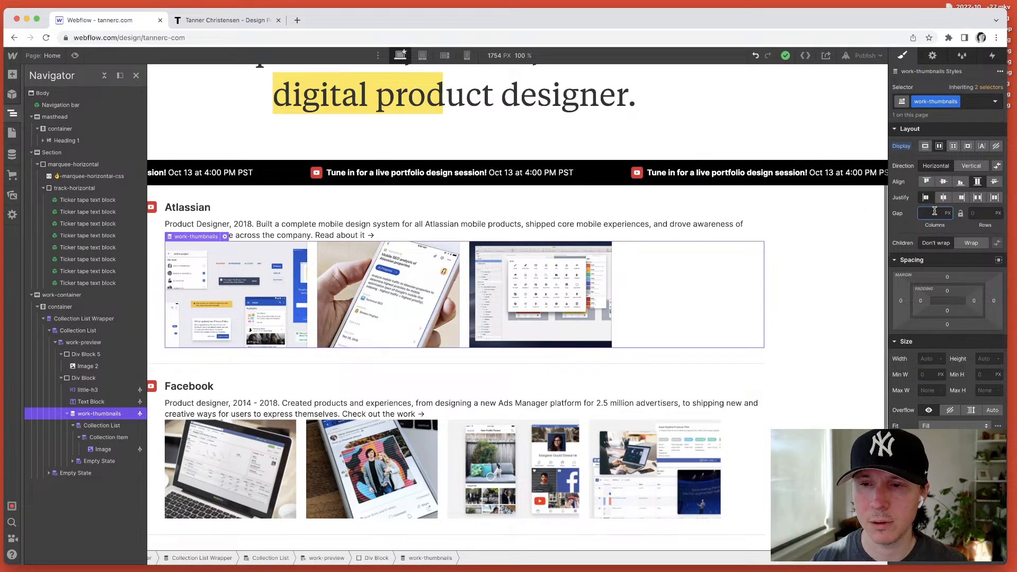
pyautogui.write('1rem')
pyautogui.press('Tab')
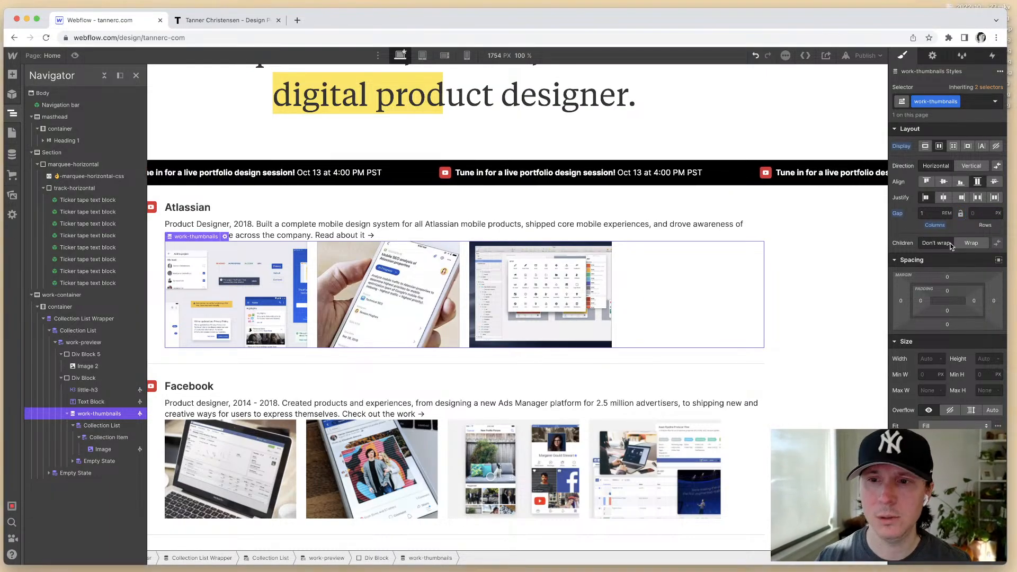
pyautogui.click(967, 244)
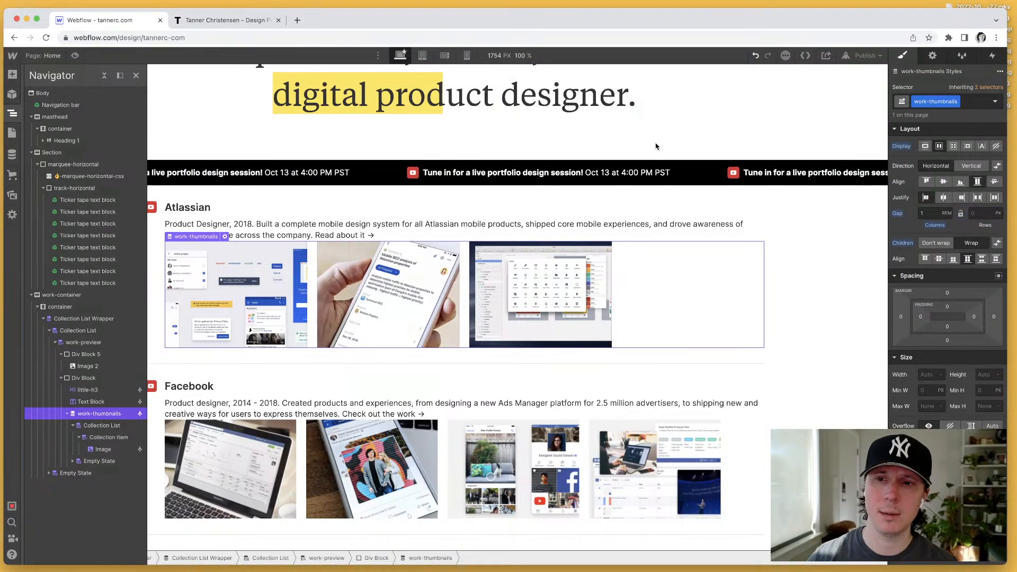
# Step: Switch to the mobile portrait breakpoint and review the work thumbnails and the hero headline there
pyautogui.click(445, 55)
pyautogui.click(467, 55)
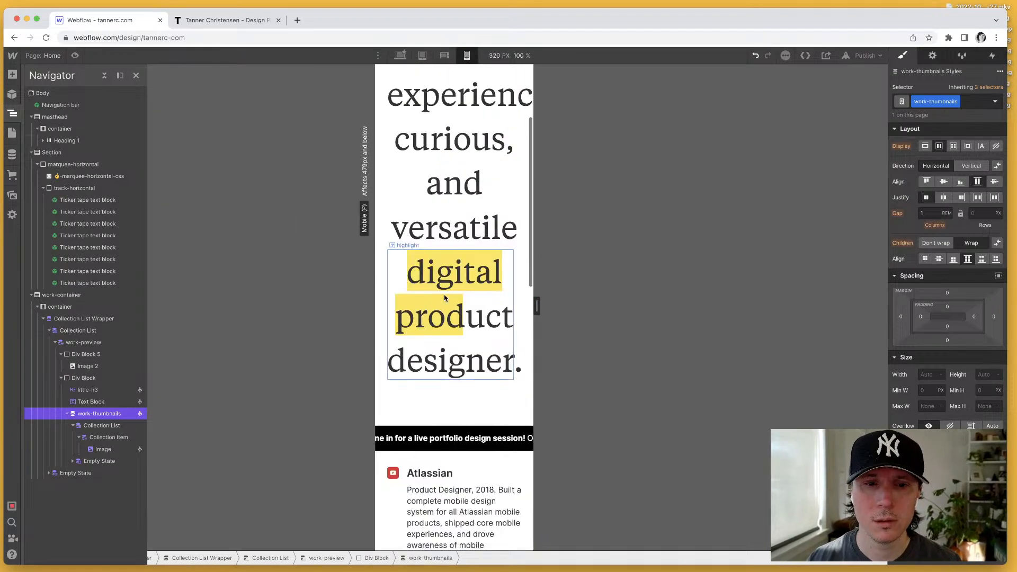
pyautogui.scroll(-14, 445, 298)
pyautogui.scroll(6, 459, 241)
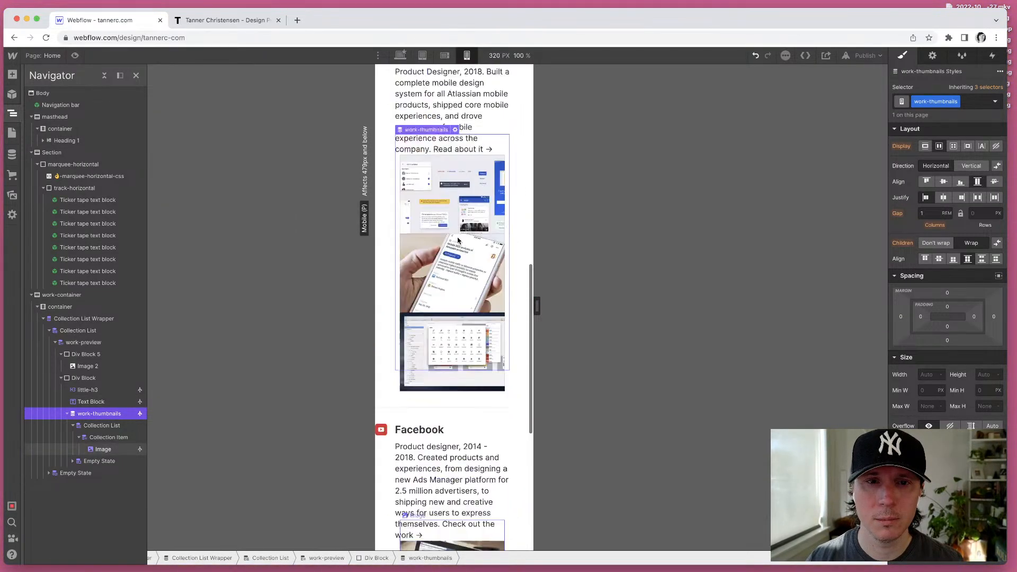
pyautogui.scroll(8, 458, 241)
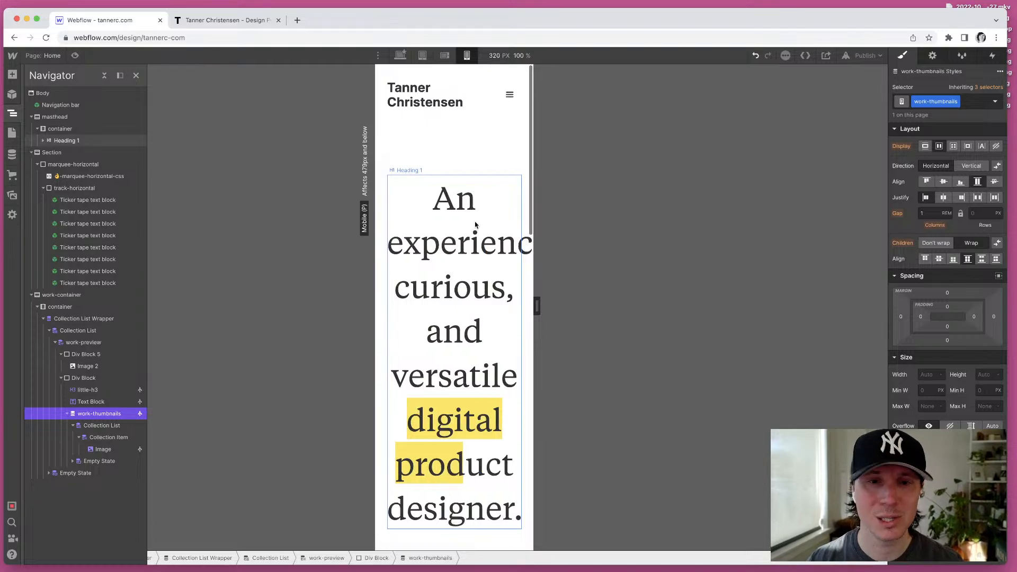
# Step: Set the hero headline's mobile font size to 2.4 rem and align its text left
pyautogui.click(459, 281)
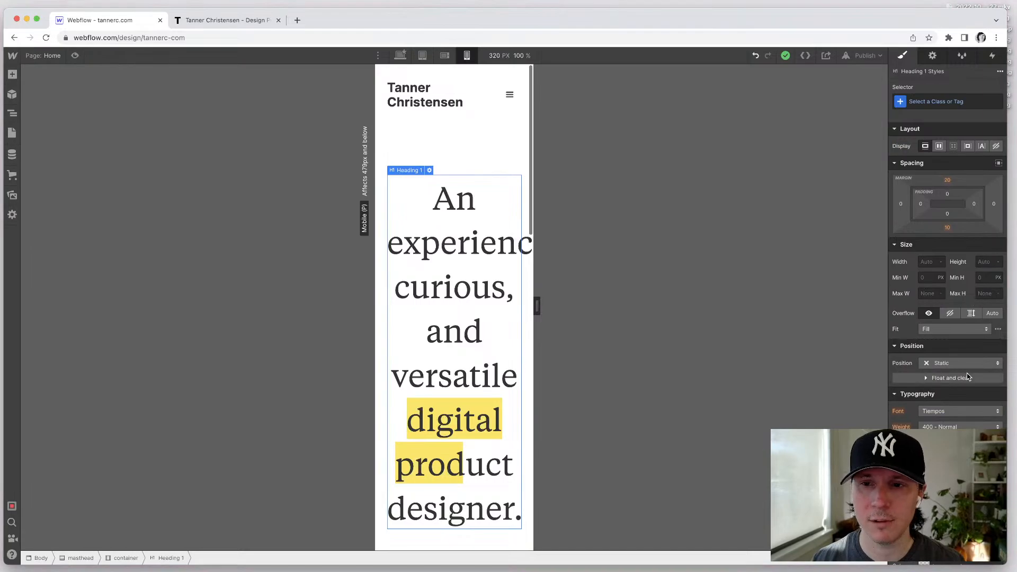
pyautogui.scroll(-3, 968, 377)
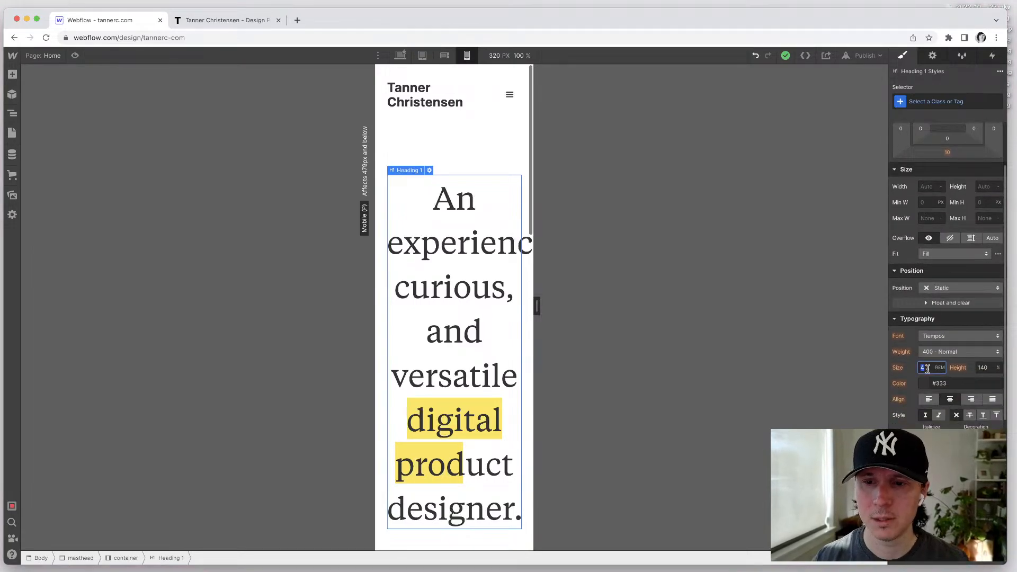
pyautogui.write('2.8')
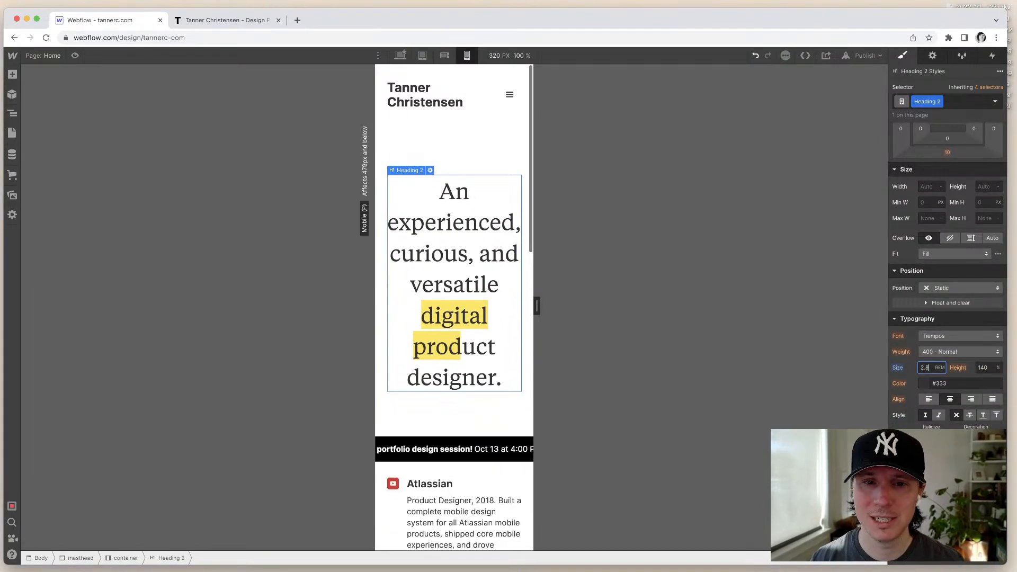
pyautogui.press('BackSpace')
pyautogui.write('4')
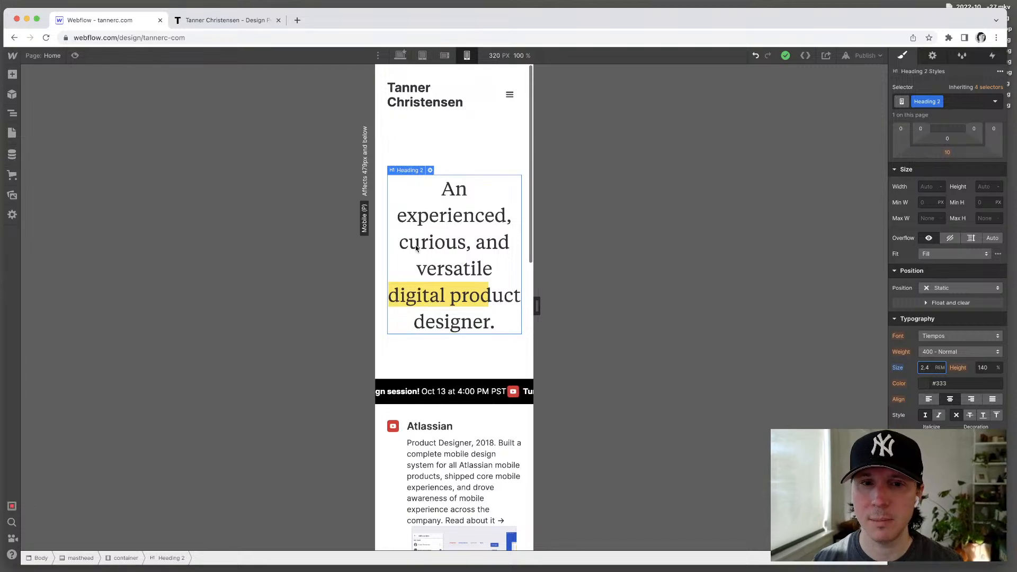
pyautogui.click(928, 400)
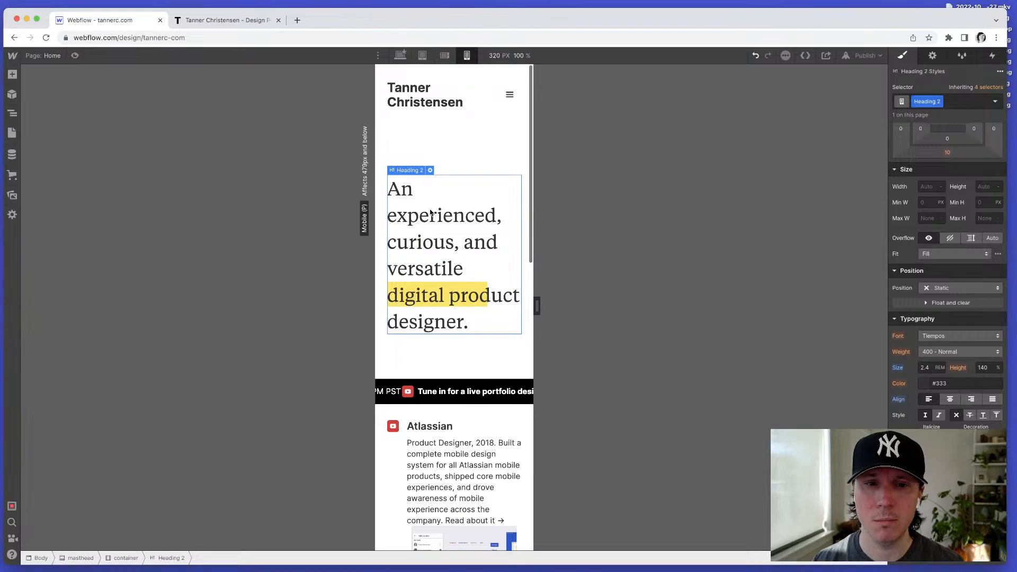
# Step: Reduce the hero headline's mobile font size to 2 rem
pyautogui.scroll(1, 943, 347)
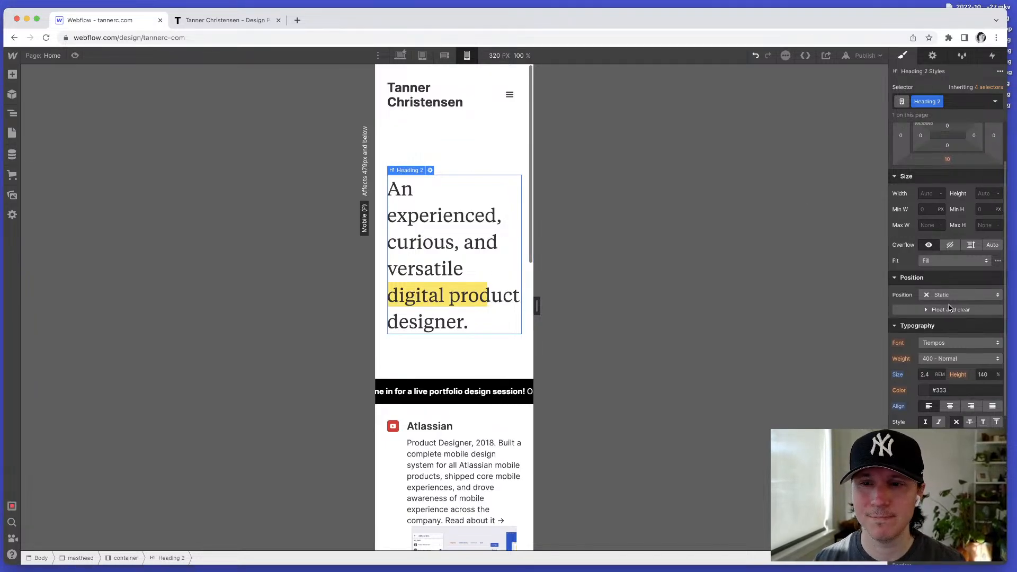
pyautogui.click(928, 380)
pyautogui.press('Down')
pyautogui.press('Down')
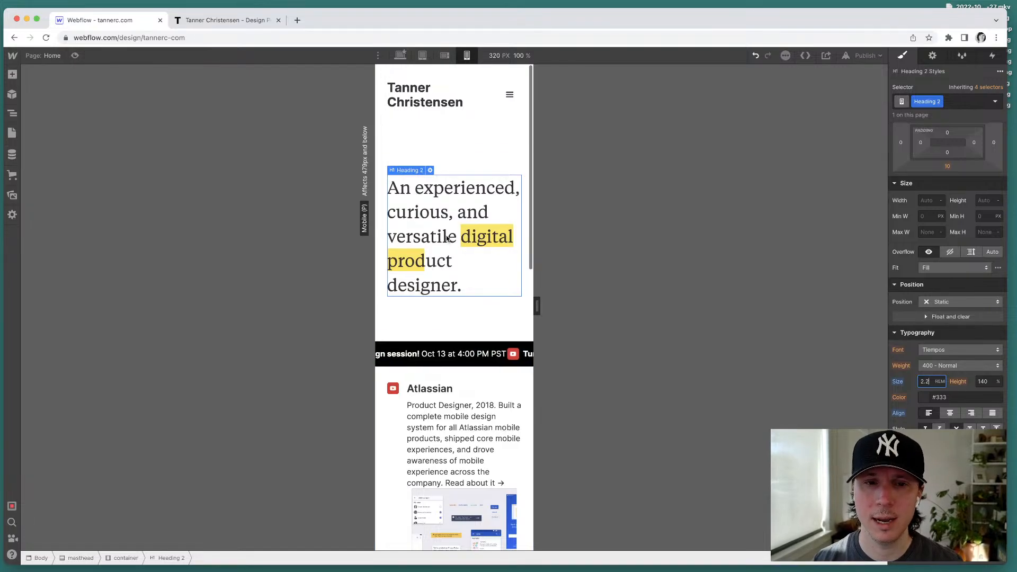
pyautogui.press('Down')
pyautogui.press('Down')
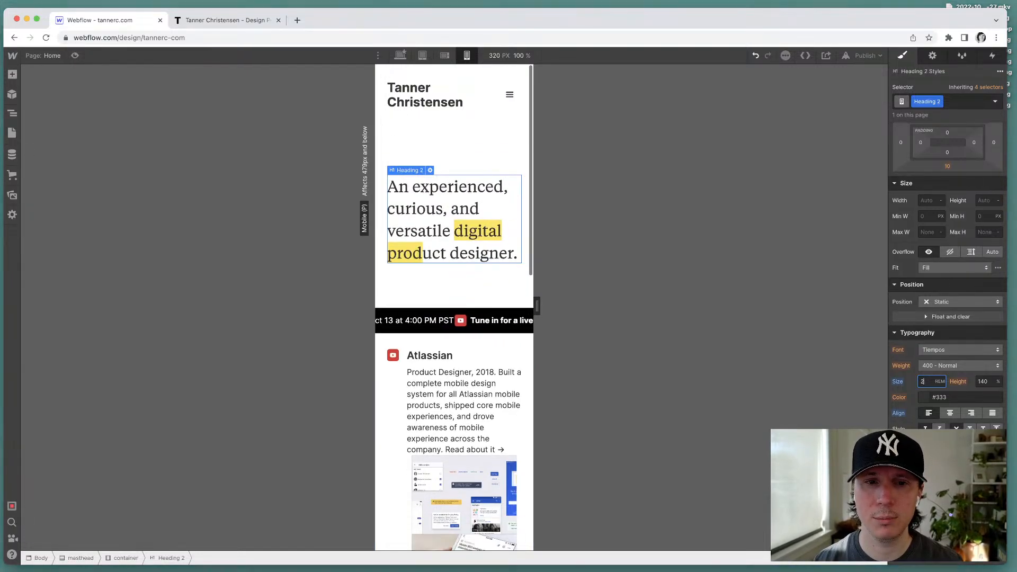
# Step: Reduce the masthead section's top and bottom padding to 0.2 rem on mobile
pyautogui.click(430, 275)
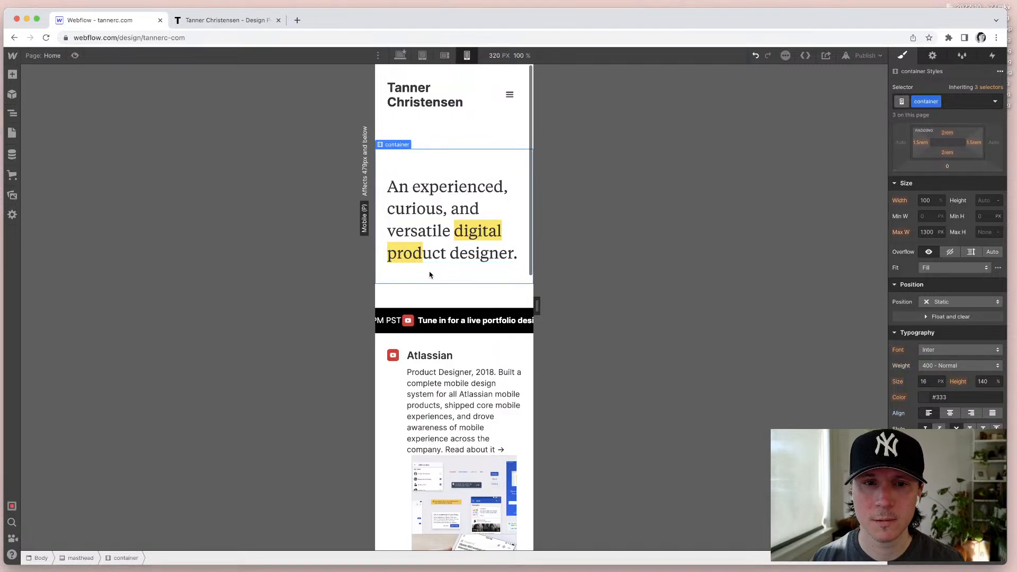
pyautogui.scroll(2, 939, 170)
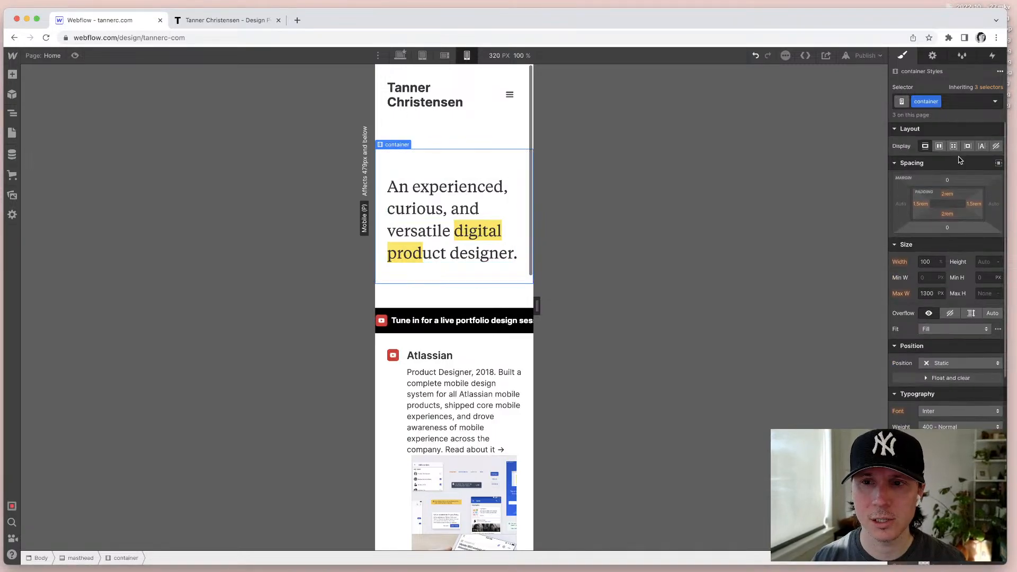
pyautogui.click(423, 136)
pyautogui.click(947, 194)
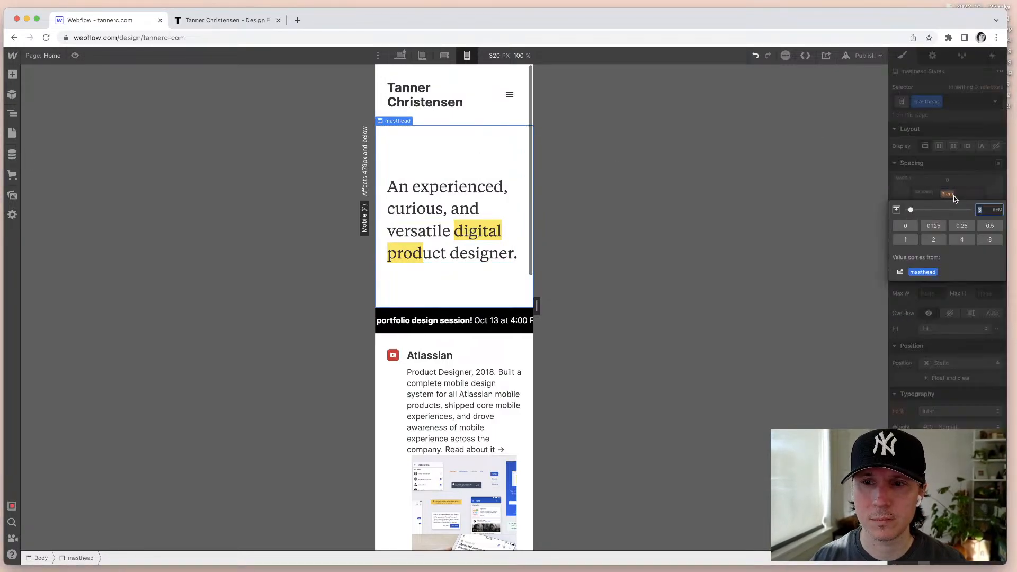
pyautogui.write('3.4')
pyautogui.press('Return')
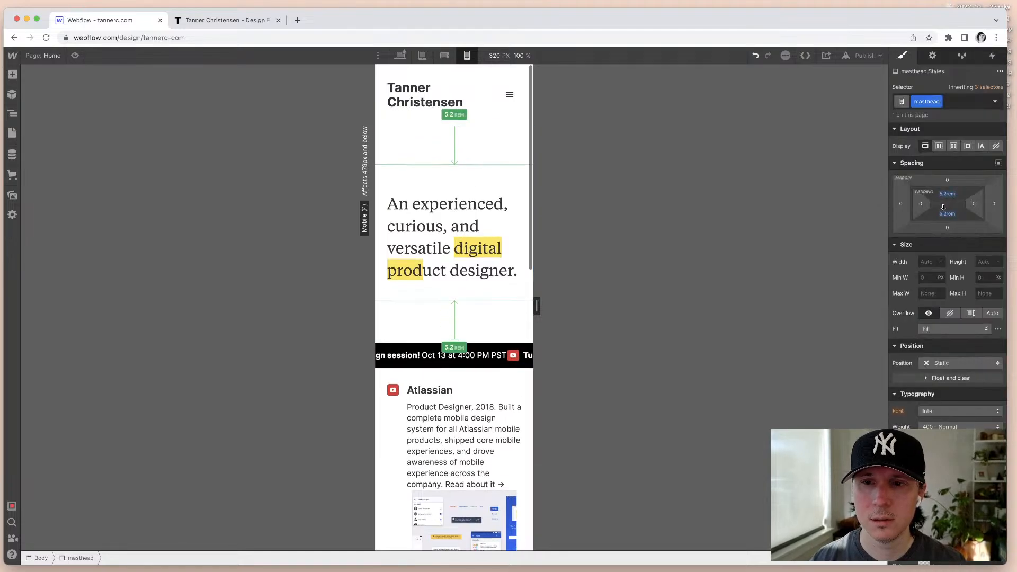
pyautogui.moveTo(944, 196); pyautogui.dragTo(944, 180)
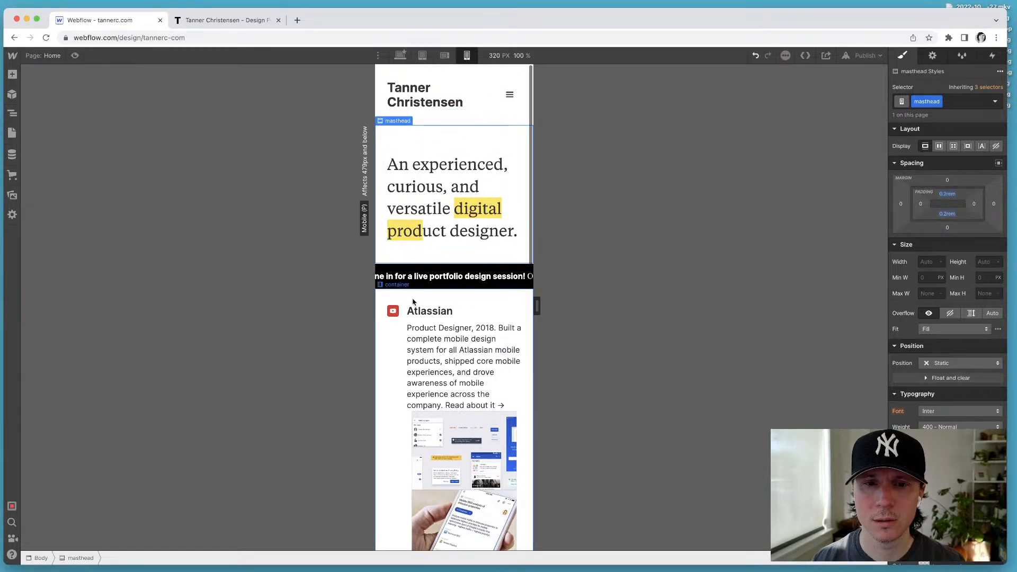
# Step: Change the work-preview layout direction to vertical on mobile and review the stacked work entries
pyautogui.scroll(-5, 414, 299)
pyautogui.scroll(5, 421, 304)
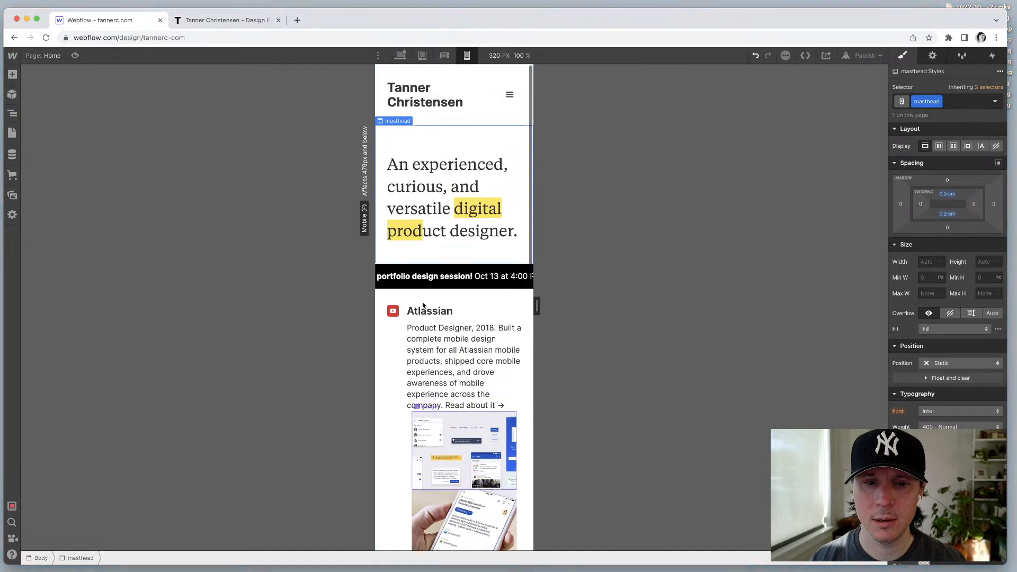
pyautogui.click(401, 364)
pyautogui.scroll(-4, 404, 356)
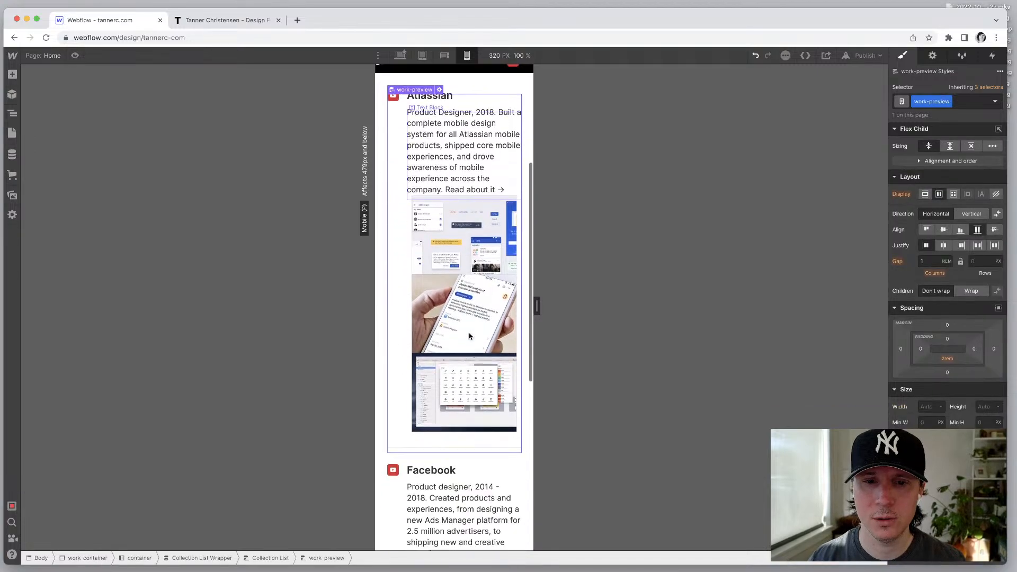
pyautogui.scroll(4, 441, 289)
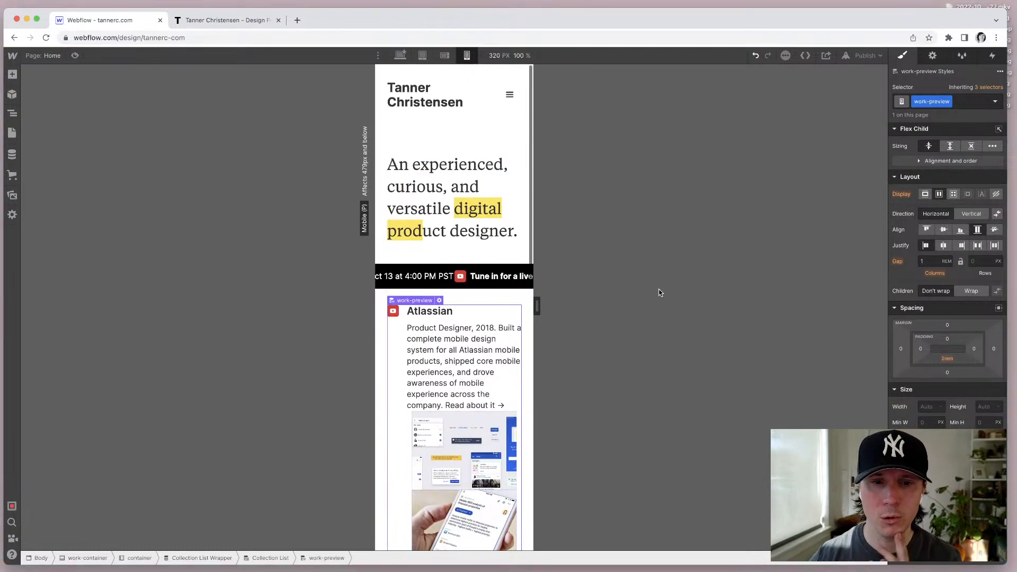
pyautogui.click(395, 340)
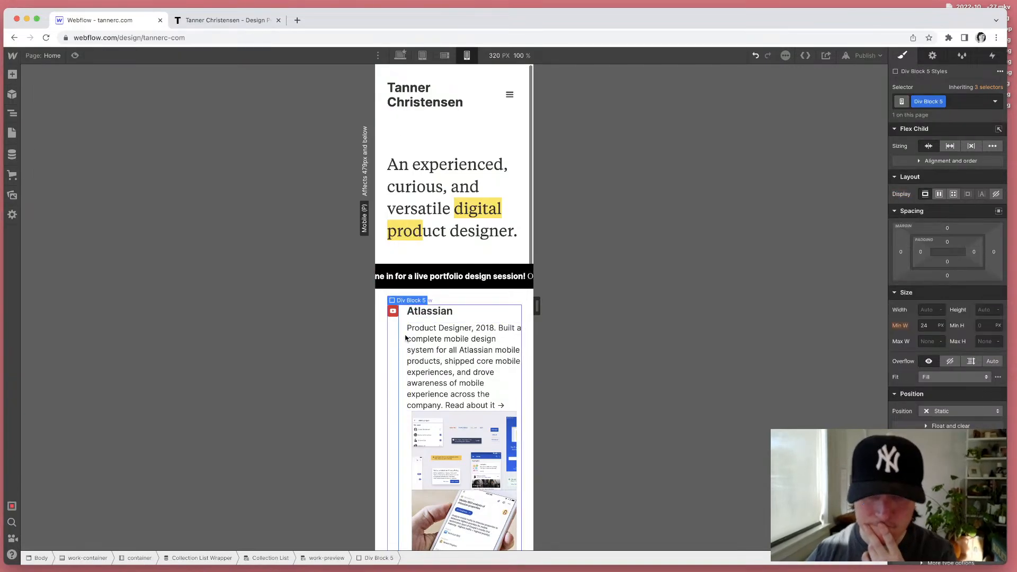
pyautogui.click(406, 338)
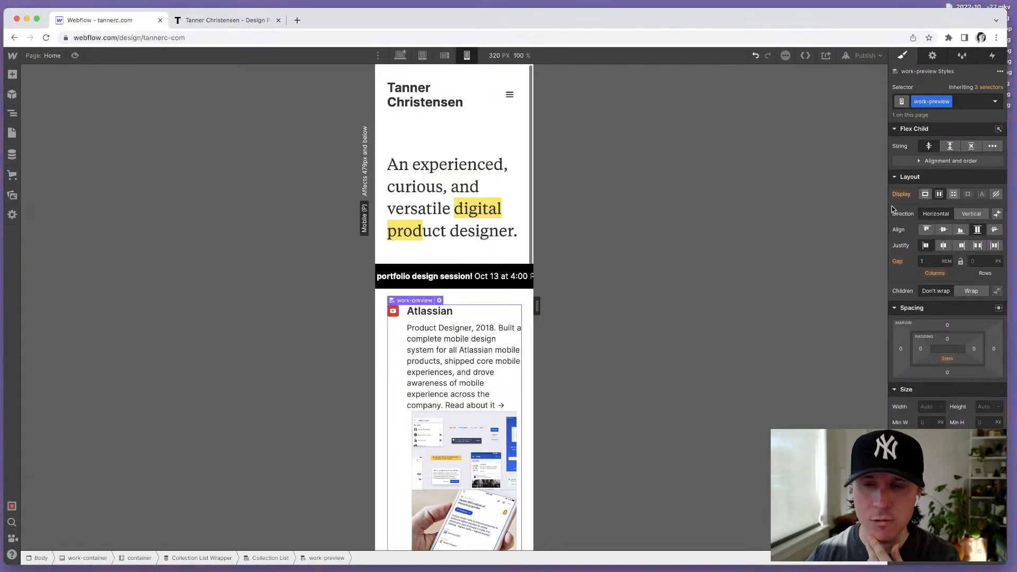
pyautogui.click(963, 212)
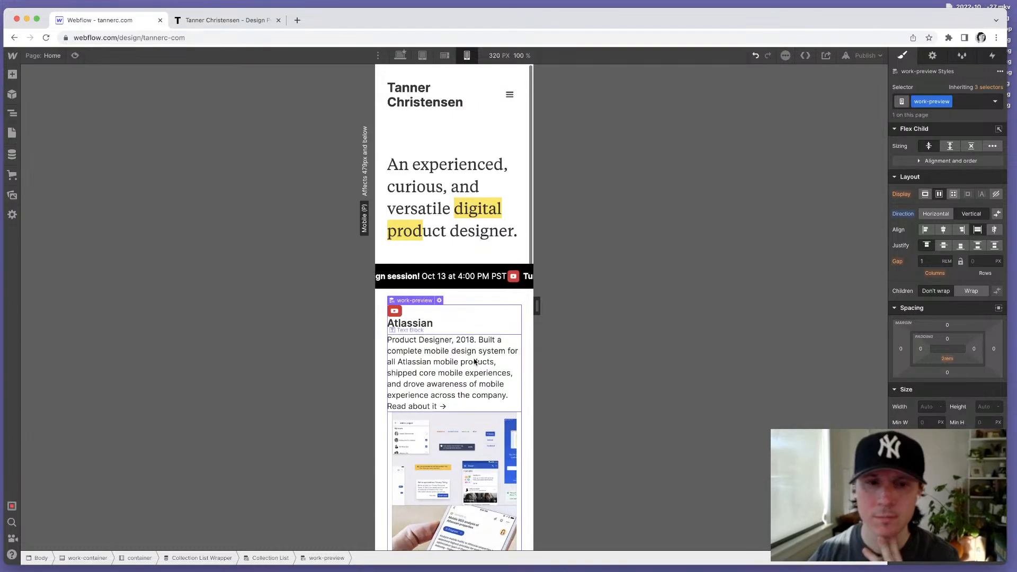
pyautogui.scroll(-10, 485, 361)
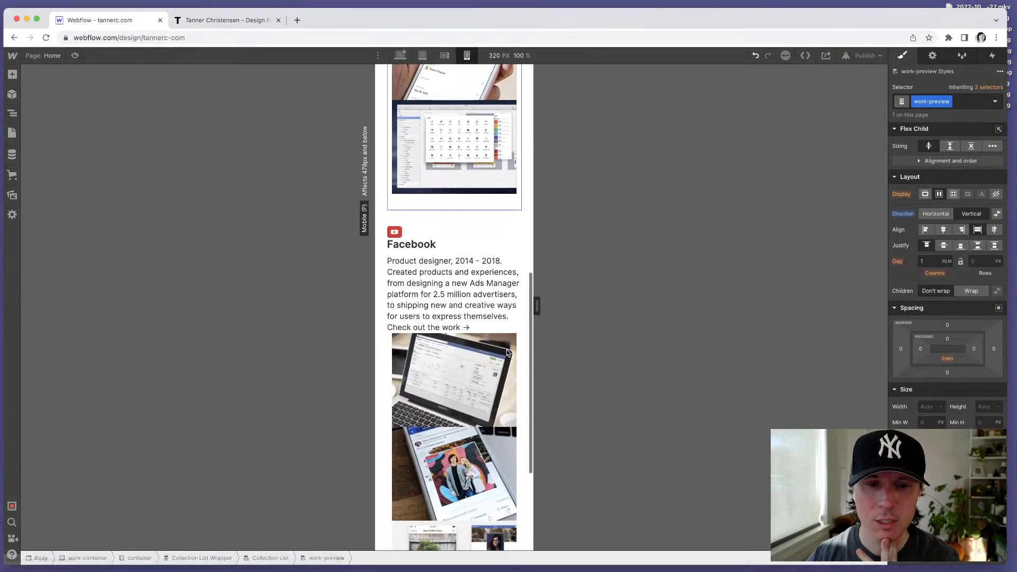
# Step: Return to the desktop breakpoint and set the work entries' logo image to 32 px wide and 32 px high
pyautogui.click(395, 222)
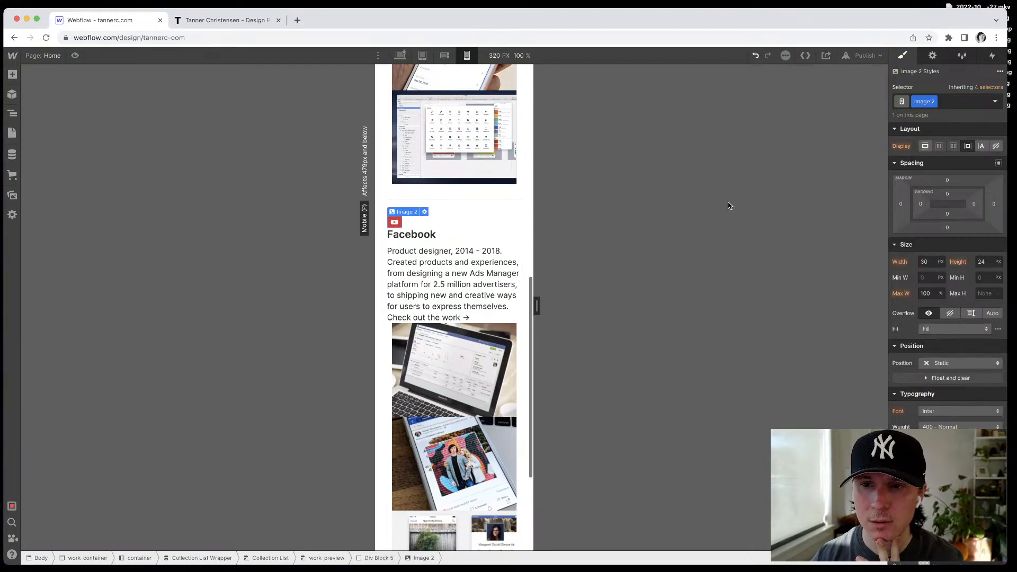
pyautogui.click(401, 56)
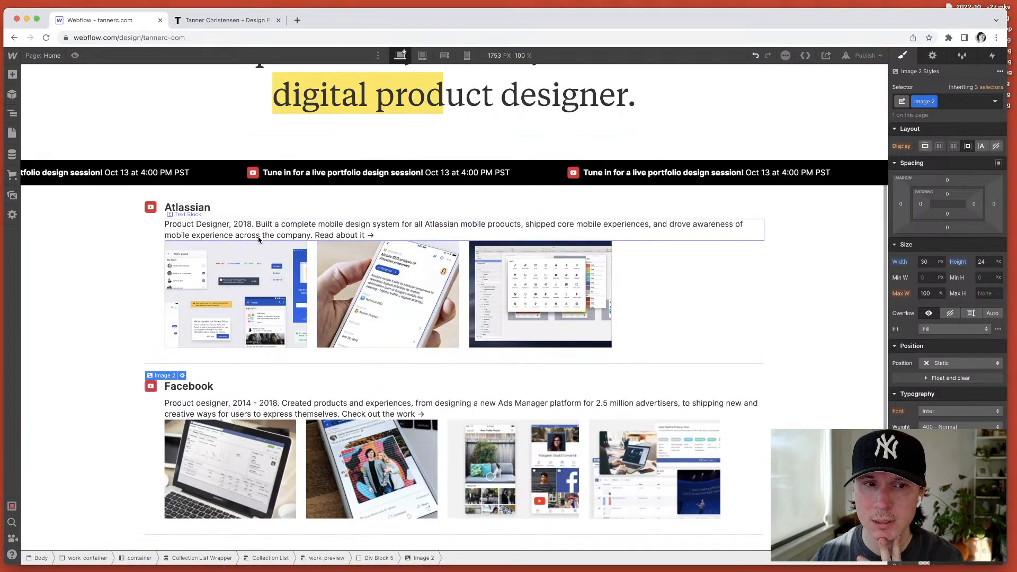
pyautogui.click(190, 268)
pyautogui.click(151, 207)
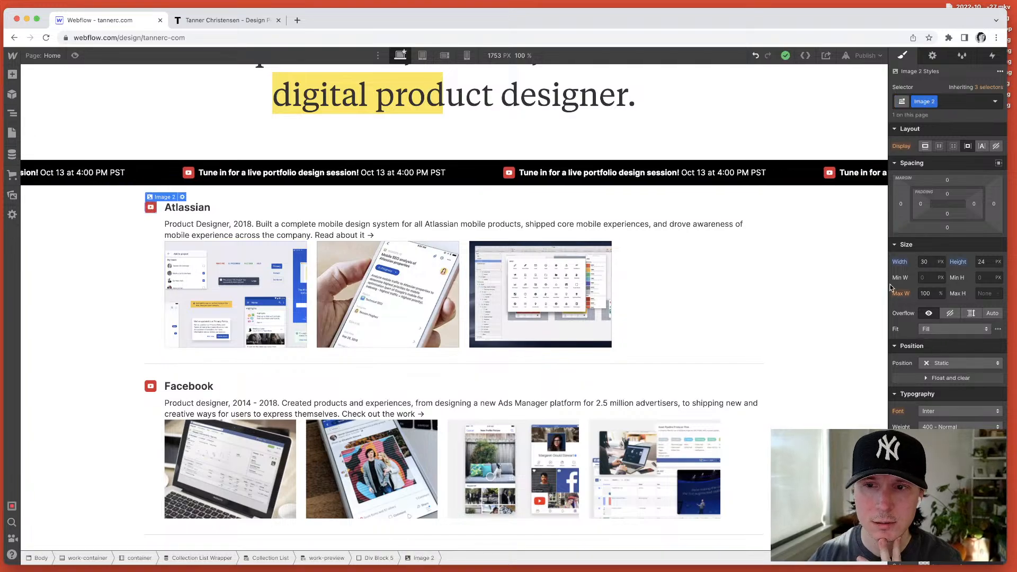
pyautogui.click(926, 260)
pyautogui.write('32')
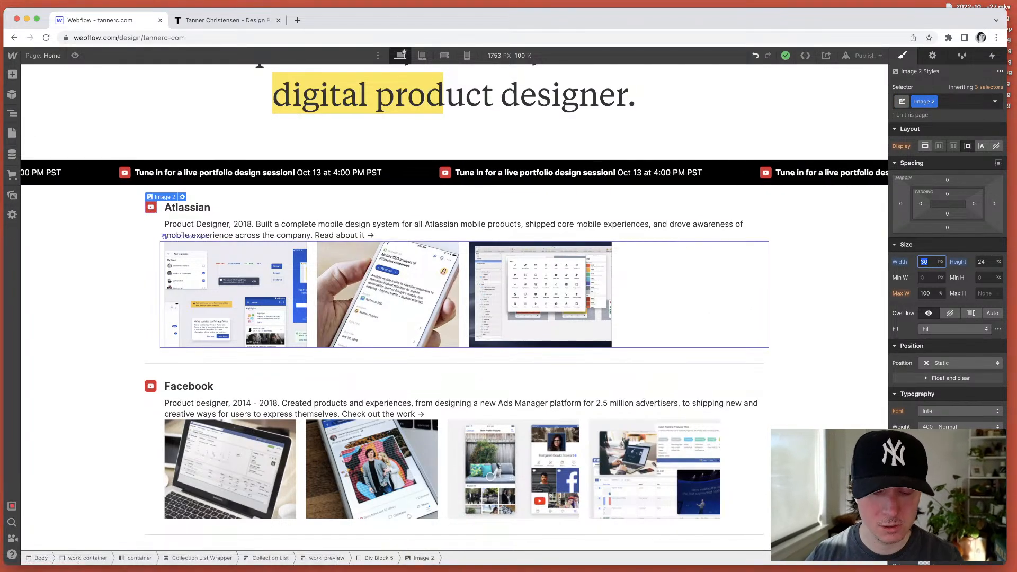
pyautogui.press('Tab')
pyautogui.write('2')
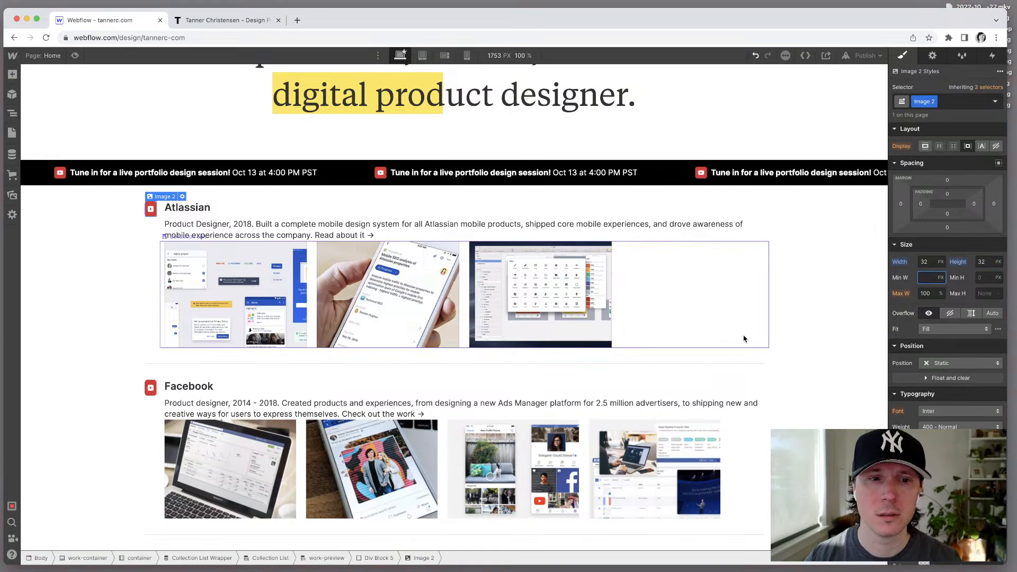
# Step: Set the minimum width of the block wrapping each work entry's logo to 32 px
pyautogui.press('Tab')
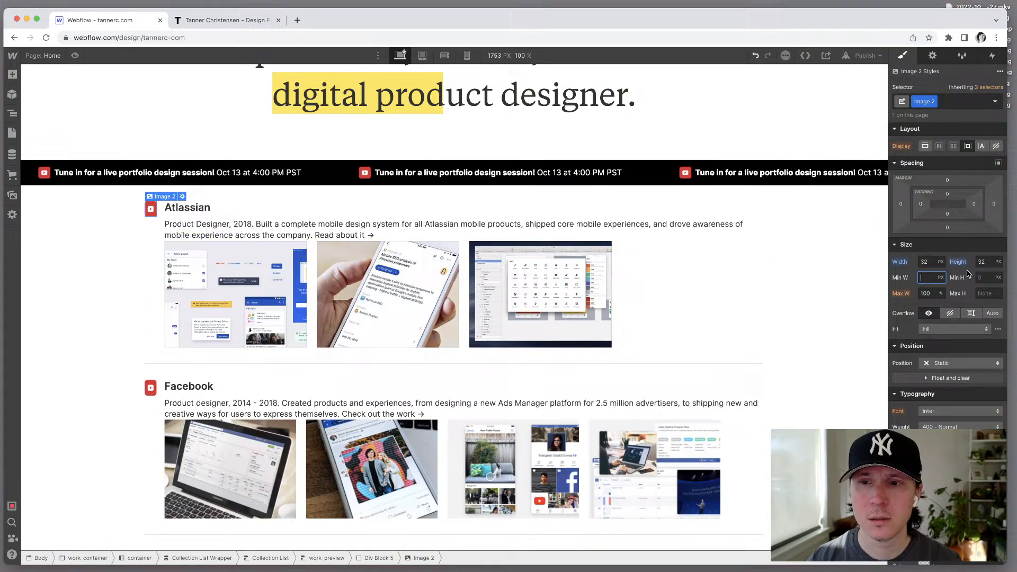
pyautogui.click(151, 261)
pyautogui.click(927, 325)
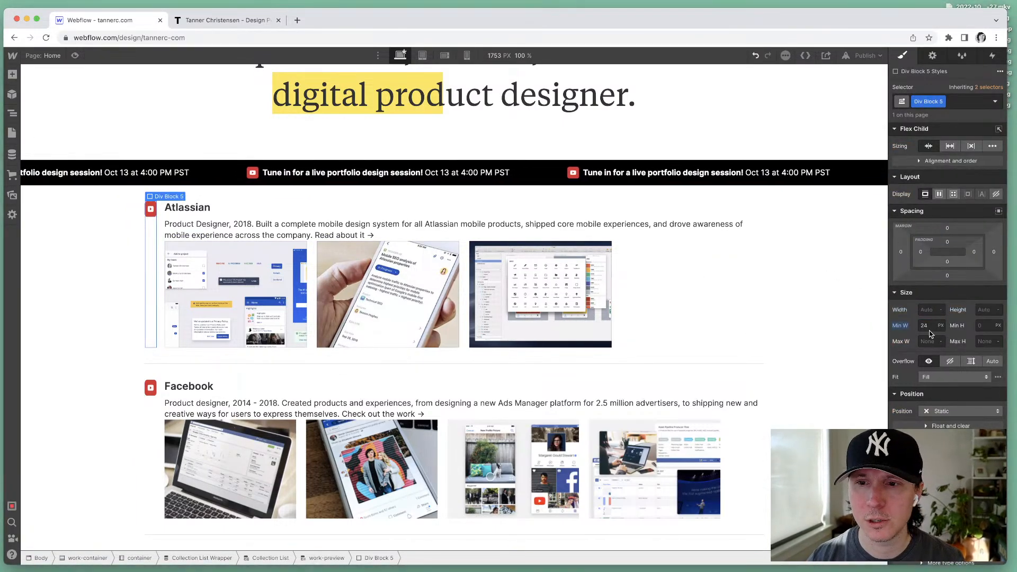
pyautogui.write('32')
pyautogui.press('Return')
pyautogui.click(661, 311)
pyautogui.click(166, 441)
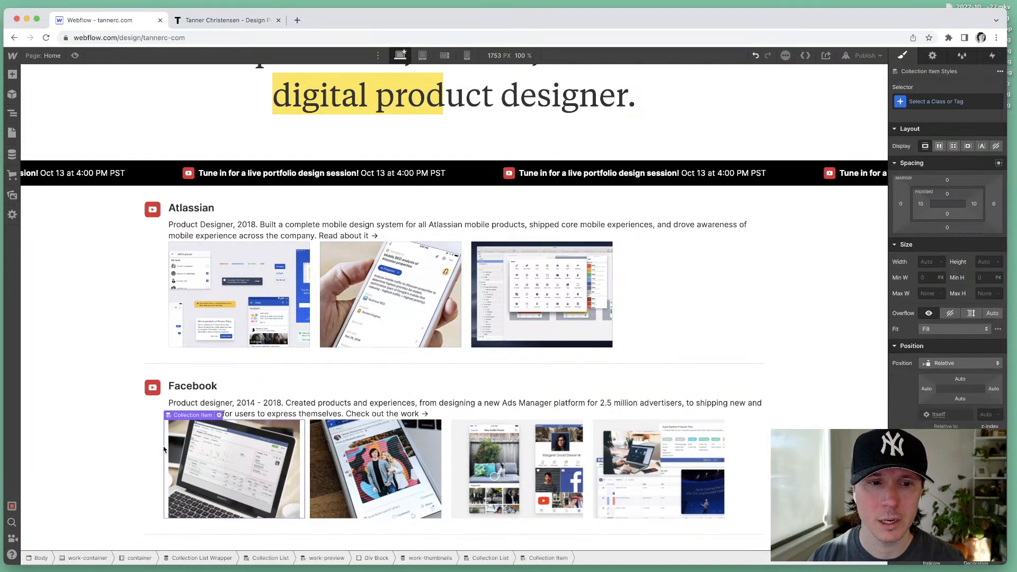
# Step: Review the Atlassian and Facebook work entries at the portrait mobile breakpoint and return to the desktop breakpoint
pyautogui.click(467, 55)
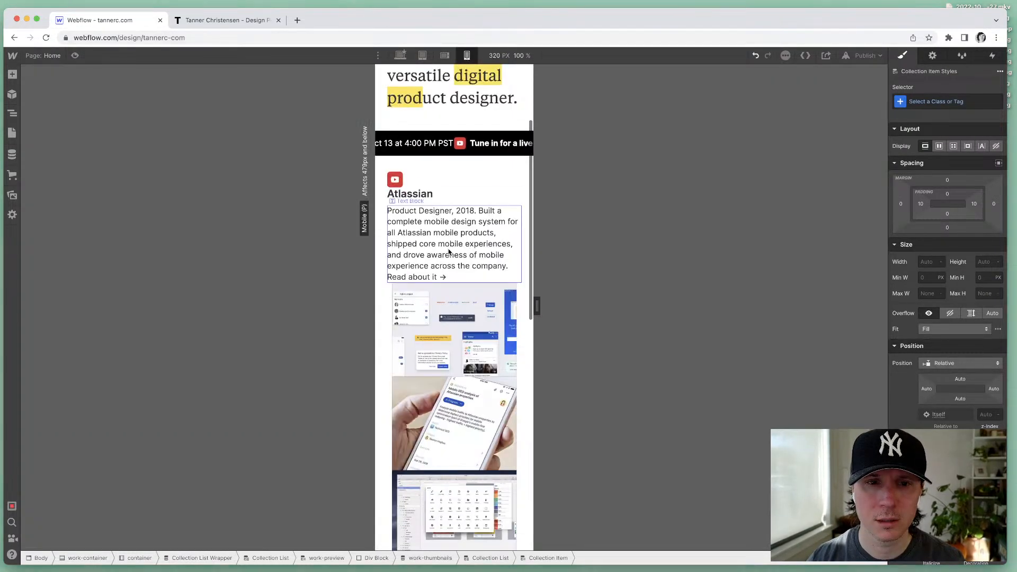
pyautogui.scroll(1, 432, 206)
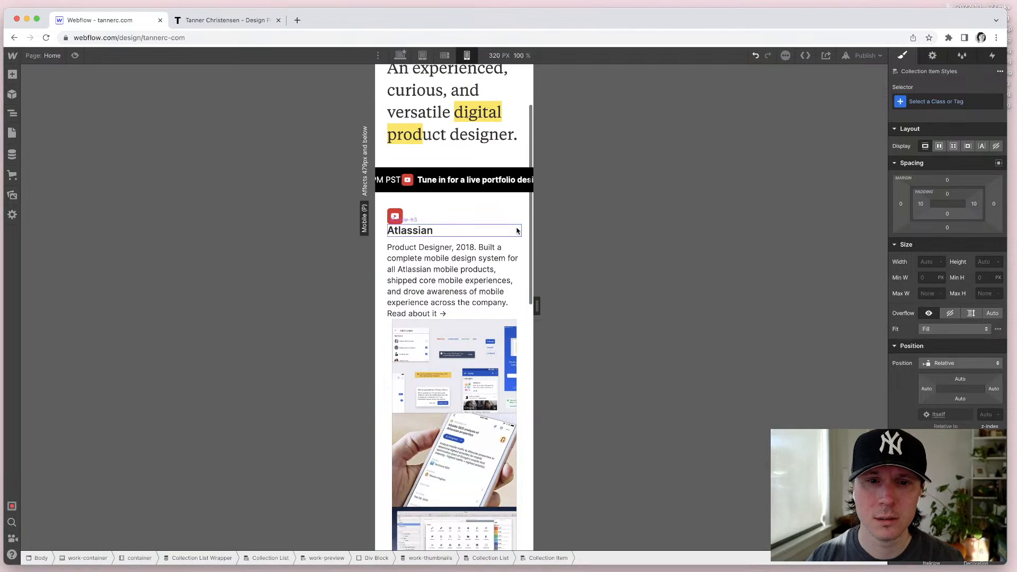
pyautogui.scroll(2, 454, 310)
pyautogui.scroll(-10, 466, 258)
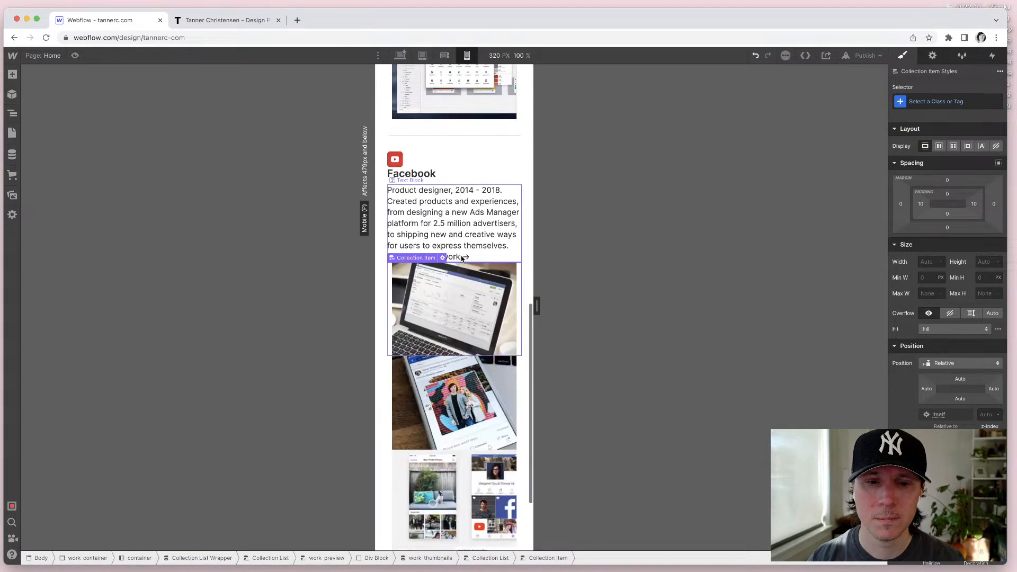
pyautogui.scroll(10, 456, 255)
pyautogui.click(400, 55)
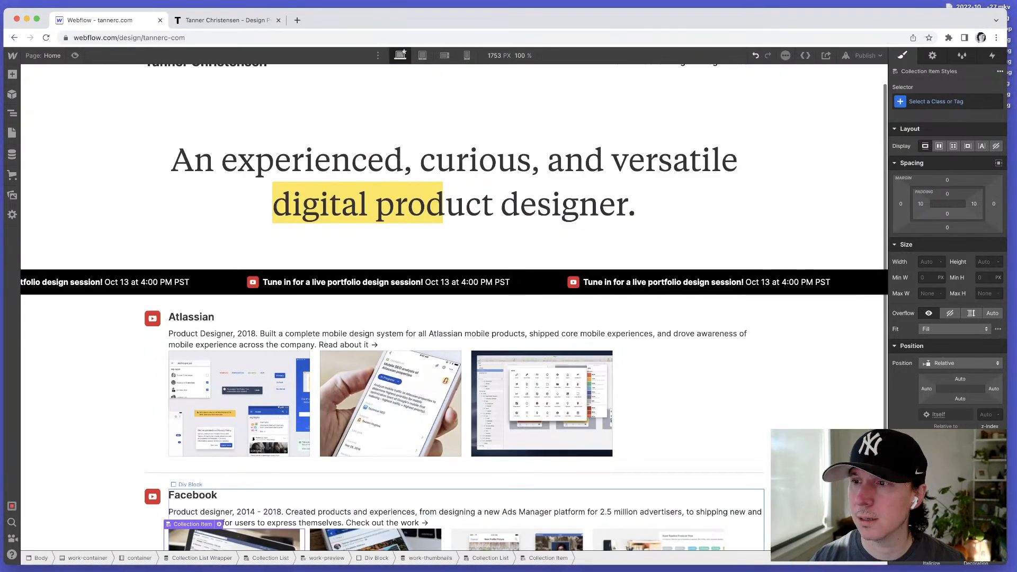
# Step: Give the collection list inside work-thumbnails a horizontal flex layout and try a 2 rem column gap
pyautogui.click(629, 446)
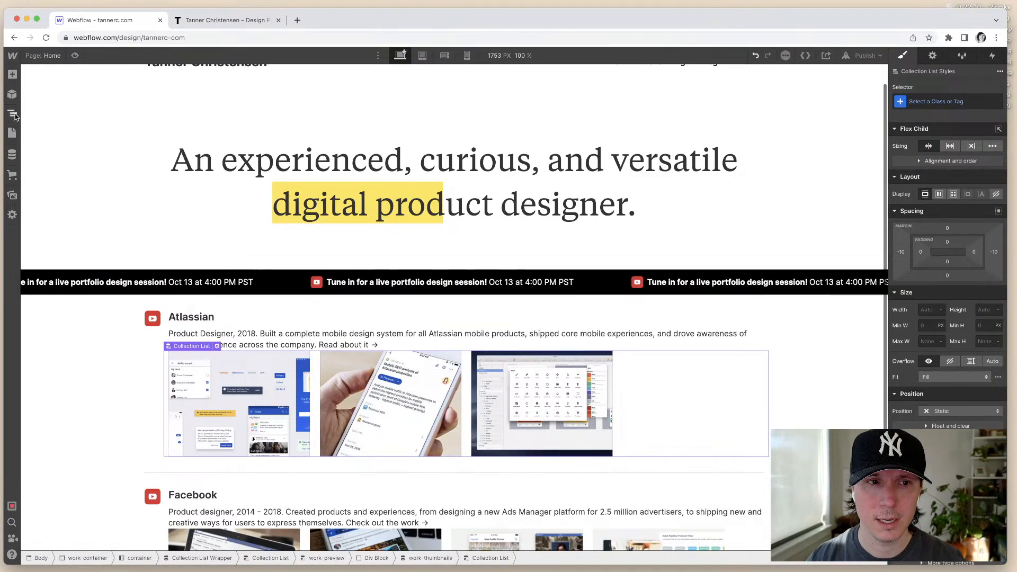
pyautogui.press('z')
pyautogui.click(97, 413)
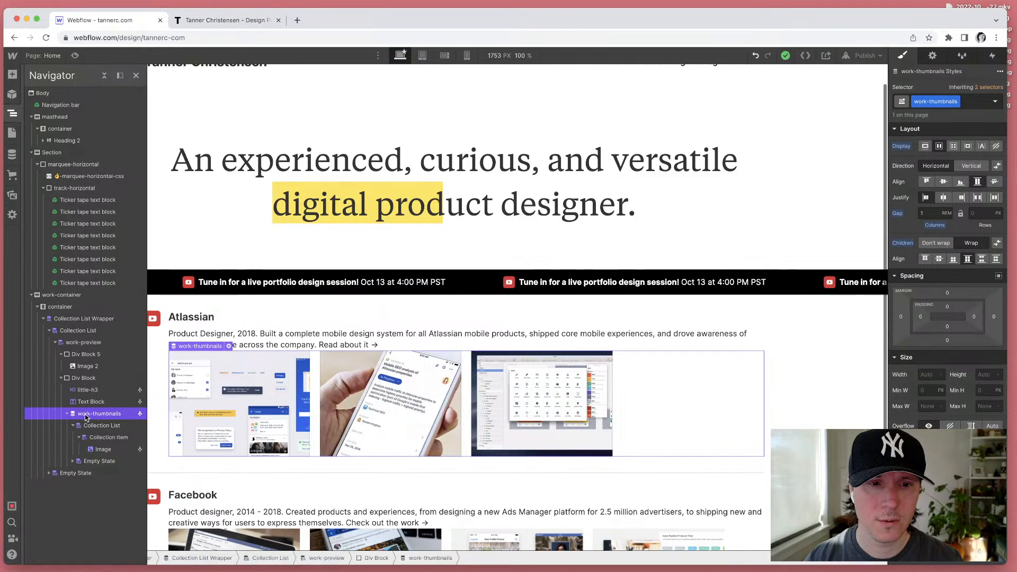
pyautogui.click(89, 426)
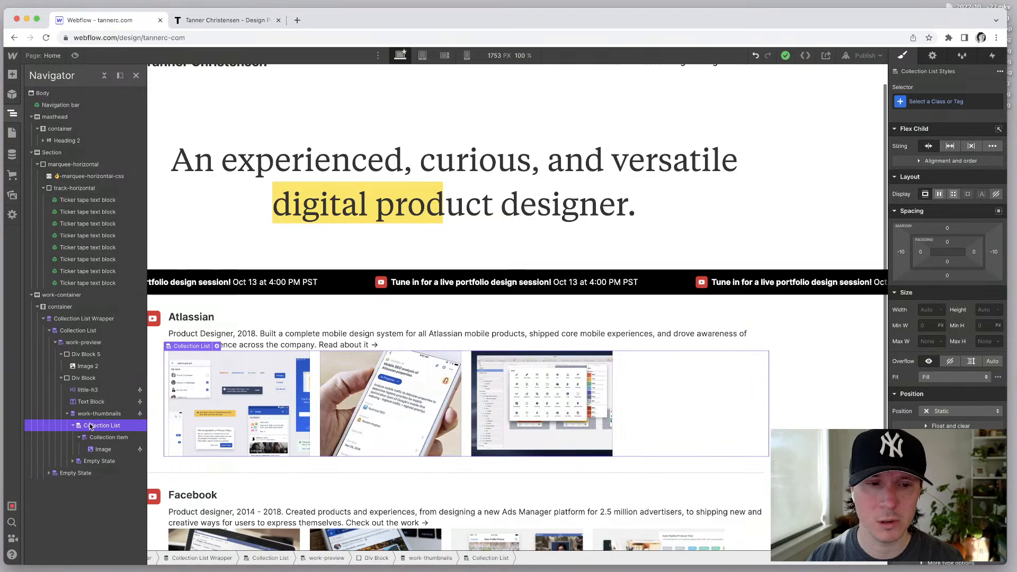
pyautogui.click(943, 195)
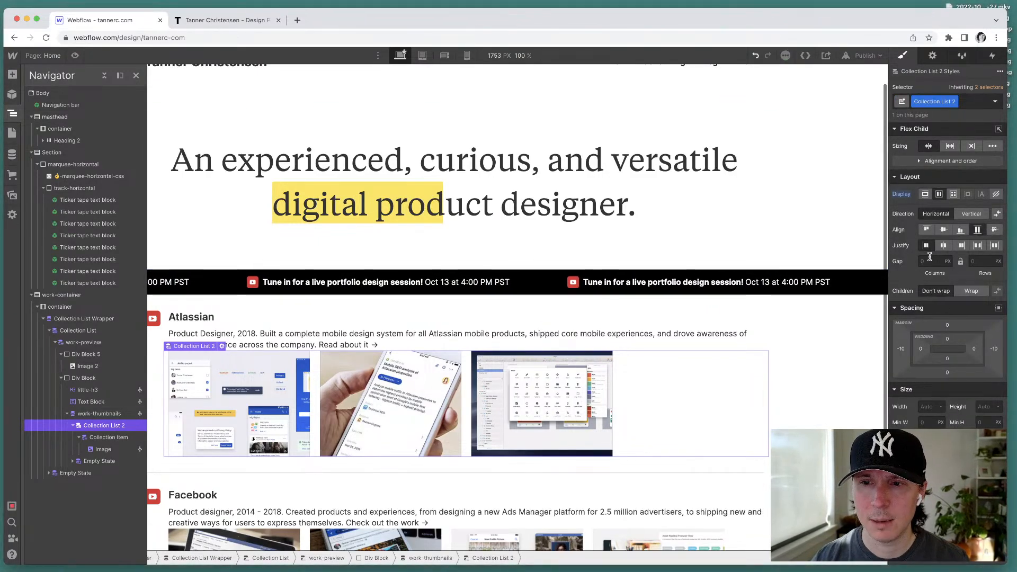
pyautogui.write('rem')
pyautogui.press('Tab')
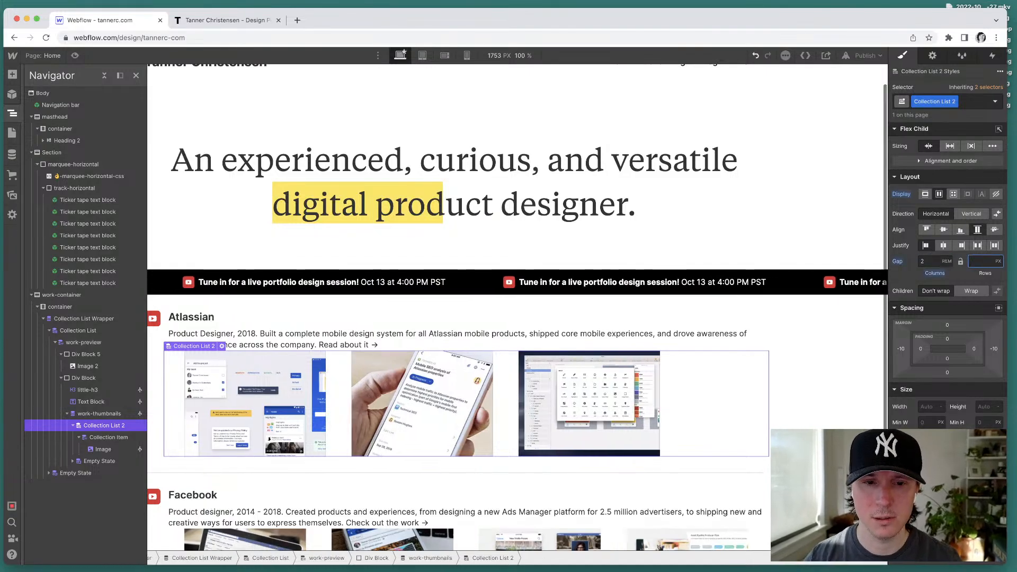
# Step: Reduce the thumbnail collection list's column gap to 1 rem and let its children wrap
pyautogui.press('super+z')
pyautogui.write('1rem')
pyautogui.press('Tab')
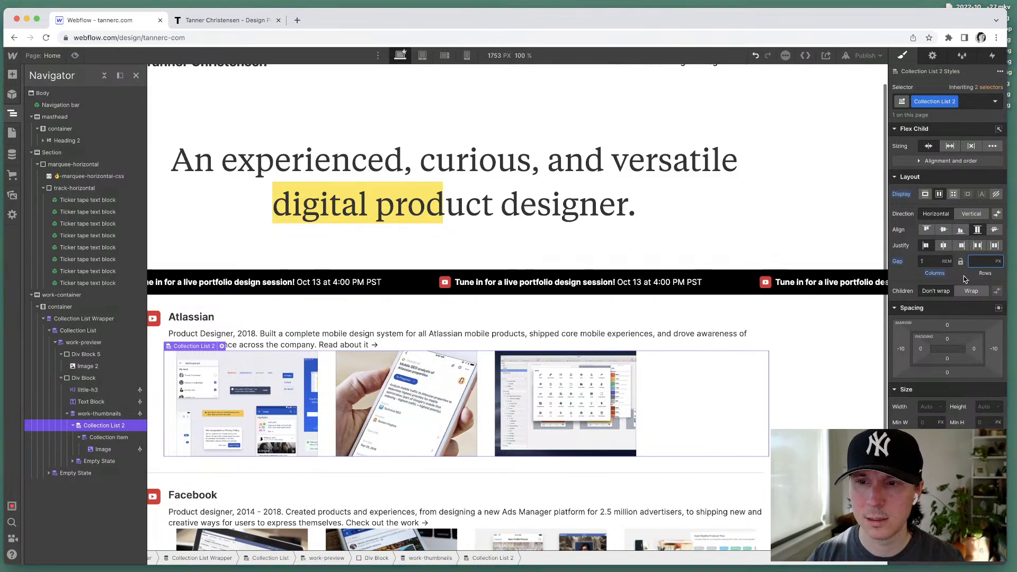
pyautogui.click(969, 291)
pyautogui.scroll(-3, 962, 293)
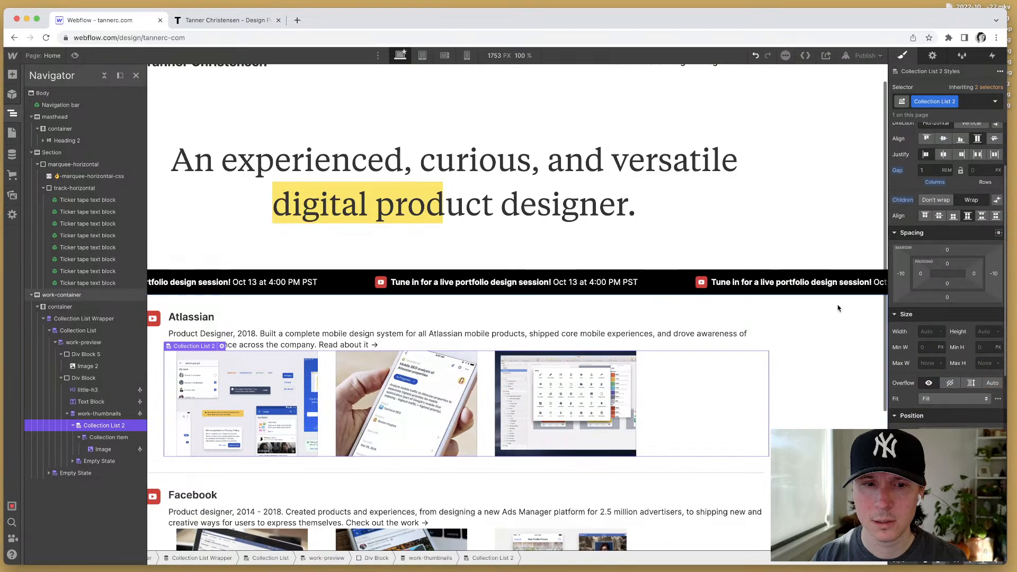
# Step: Set the left and right padding of the thumbnail collection item to 0
pyautogui.click(104, 440)
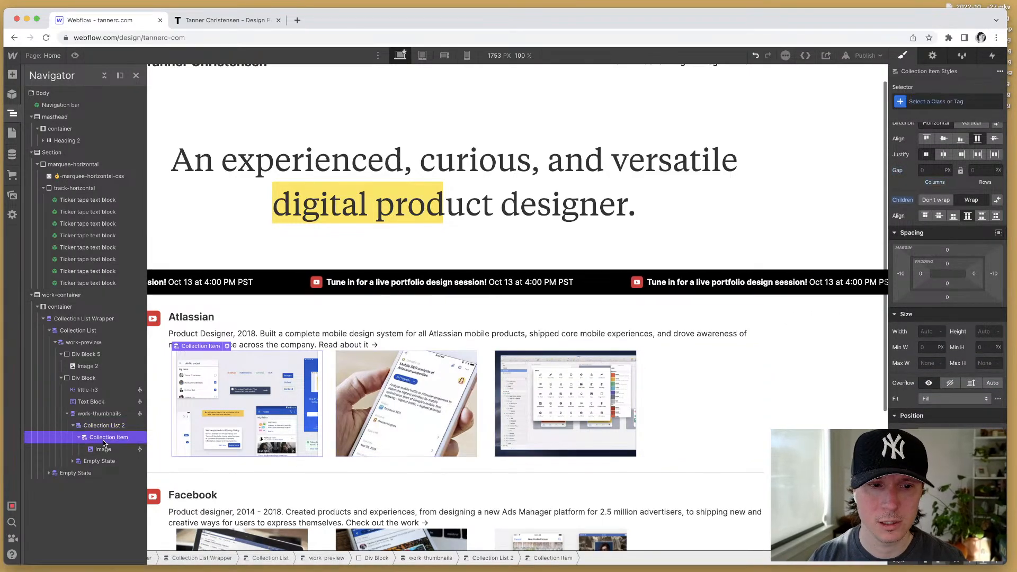
pyautogui.click(104, 447)
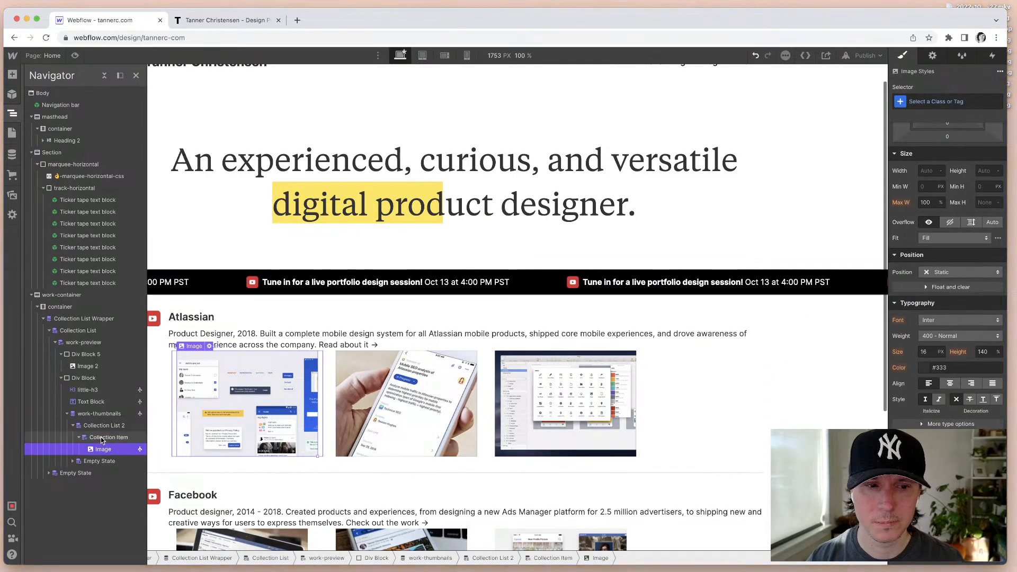
pyautogui.click(102, 438)
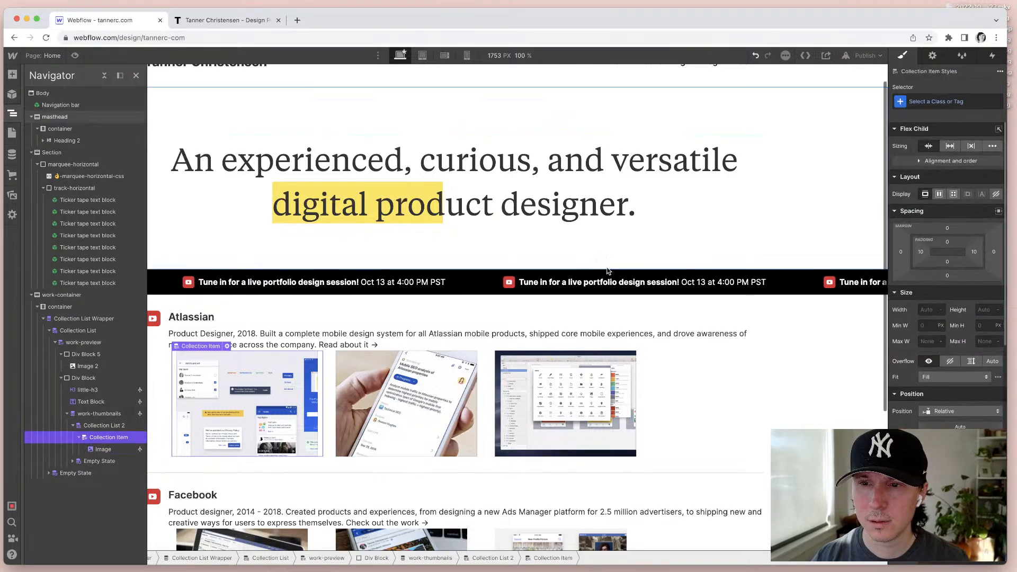
pyautogui.click(920, 253)
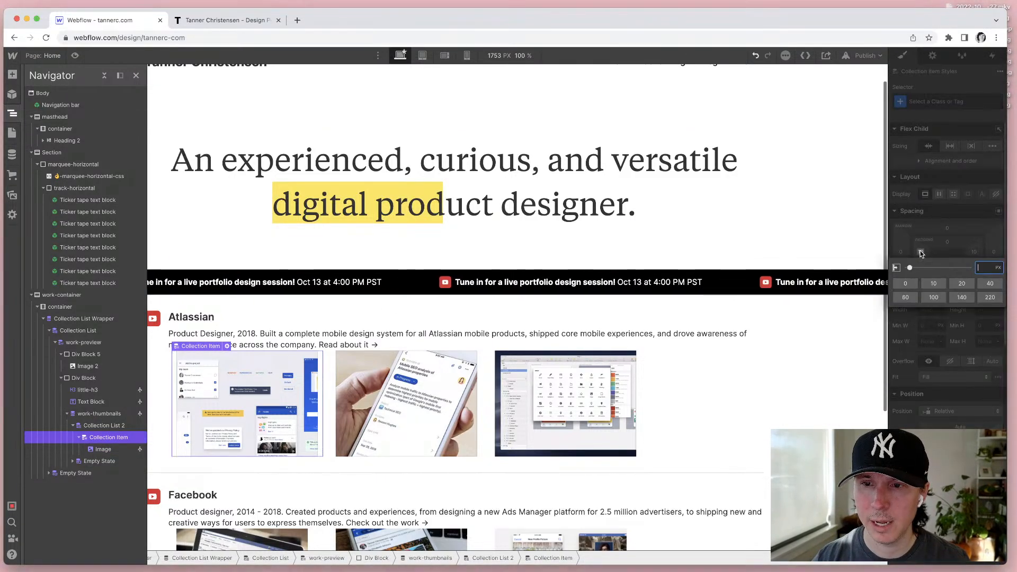
pyautogui.click(948, 232)
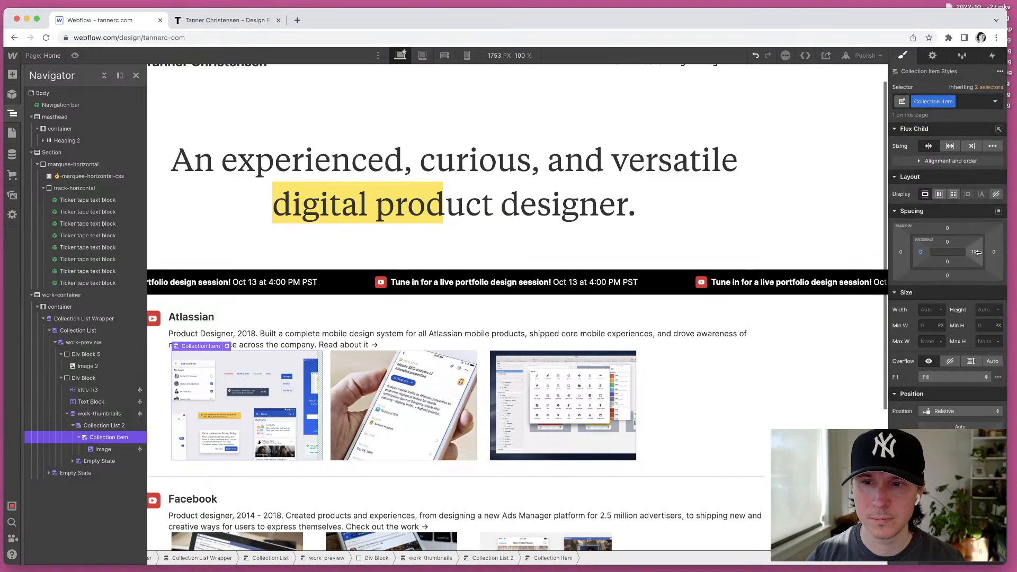
pyautogui.click(976, 254)
pyautogui.write('0')
pyautogui.press('Return')
pyautogui.click(966, 239)
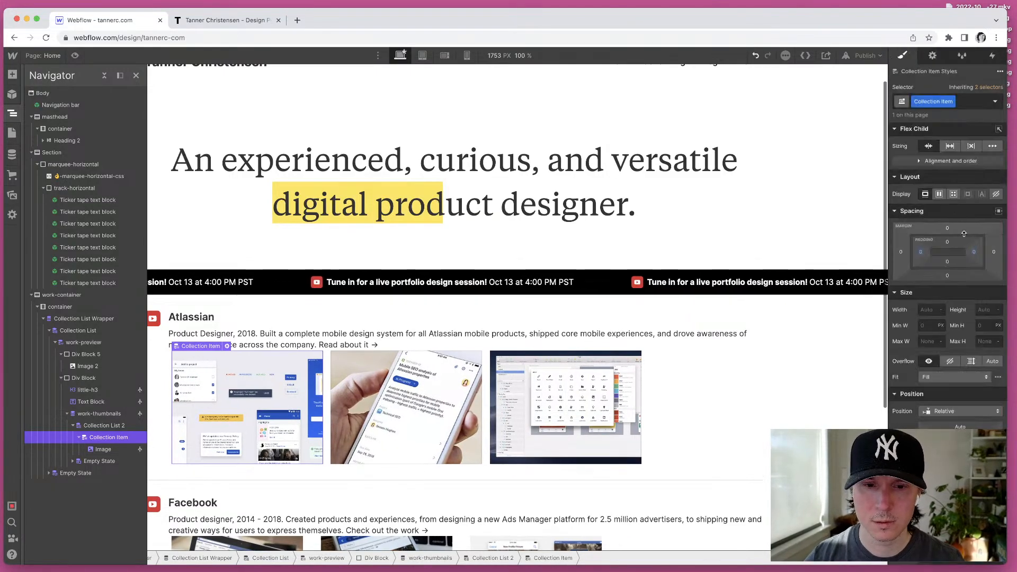
# Step: Examine how the thumbnails wrap and line up with the entry text by inspecting the nested images, items and list
pyautogui.click(97, 449)
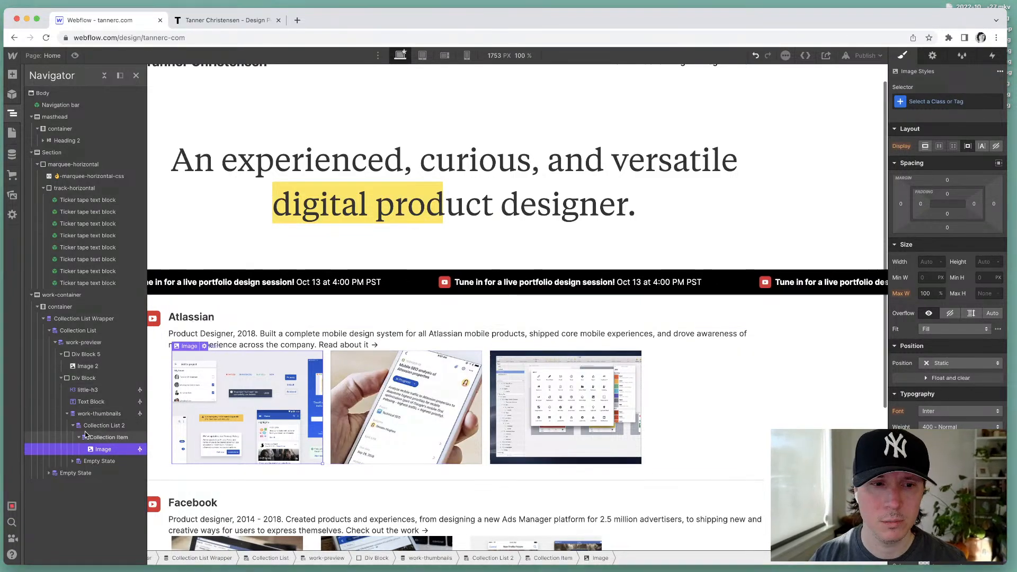
pyautogui.click(108, 437)
pyautogui.scroll(-3, 696, 378)
pyautogui.scroll(-2, 695, 377)
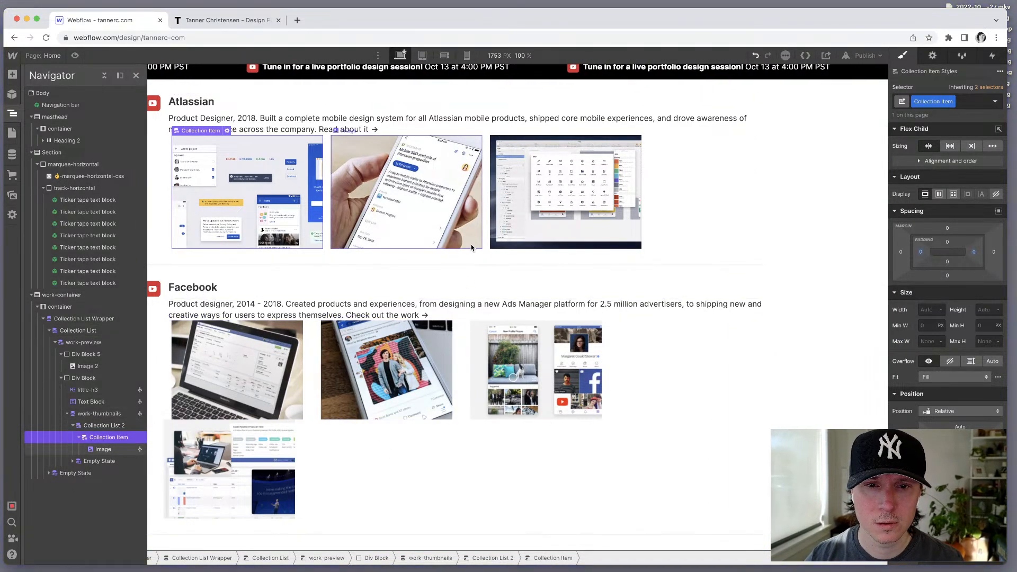
pyautogui.click(459, 348)
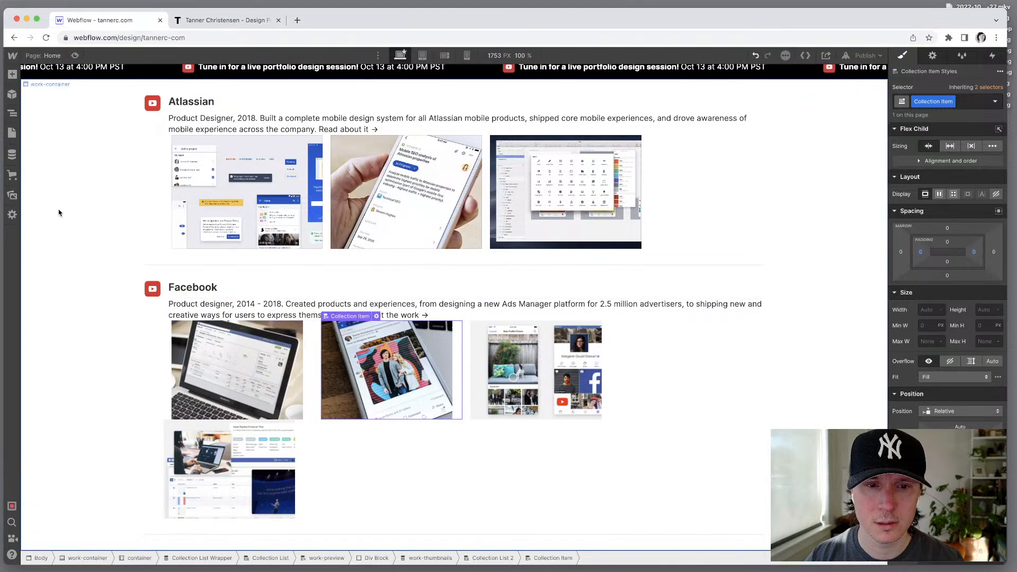
pyautogui.click(12, 132)
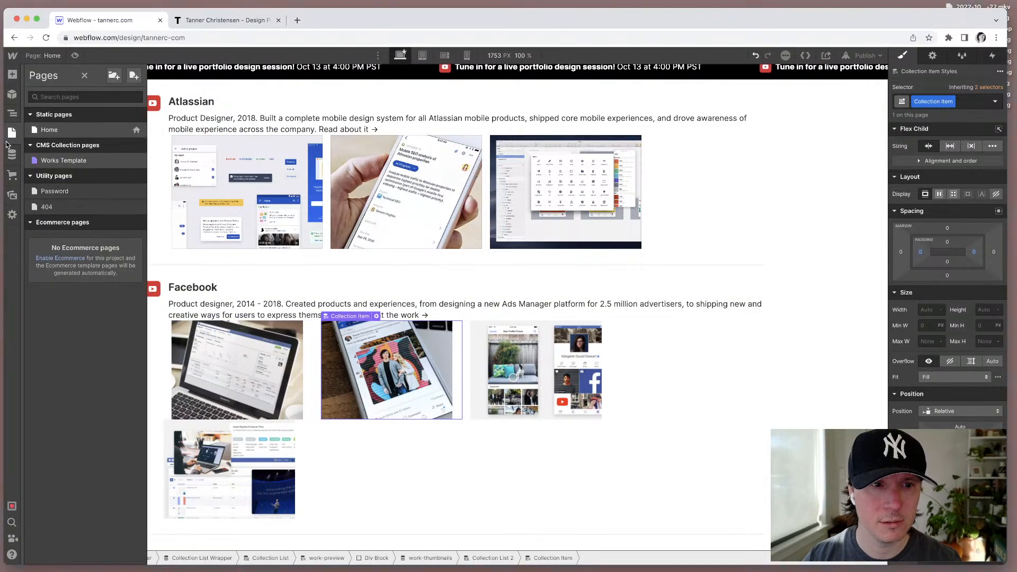
pyautogui.click(11, 113)
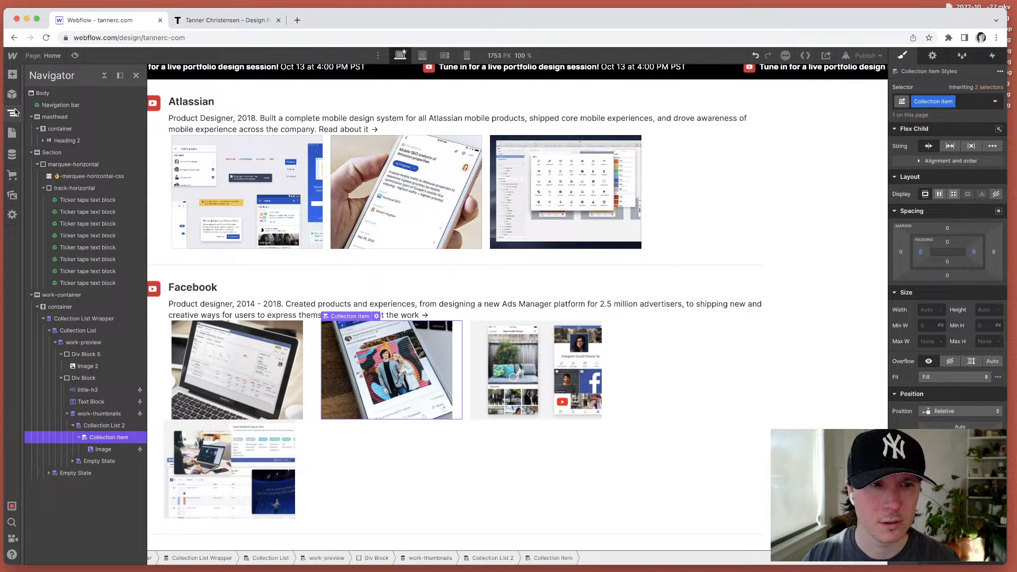
pyautogui.click(92, 426)
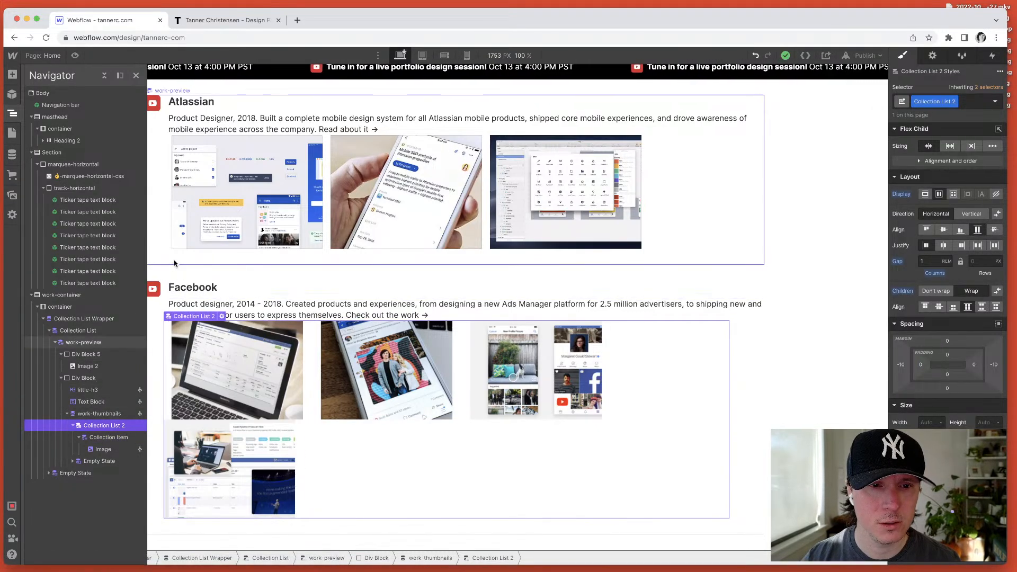
pyautogui.click(328, 166)
pyautogui.click(285, 106)
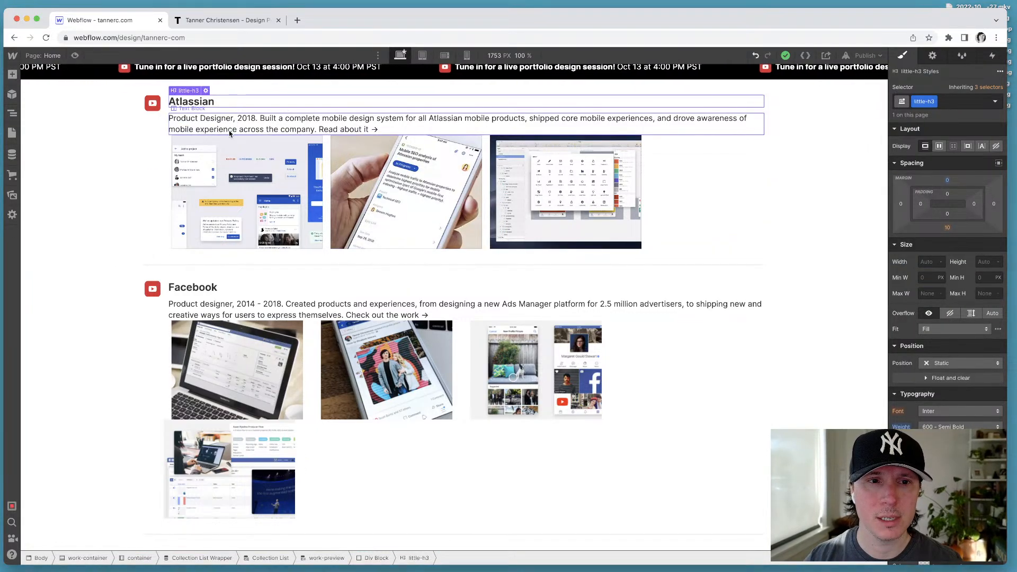
# Step: Set the left and right margins of the thumbnail collection list to 0
pyautogui.click(169, 156)
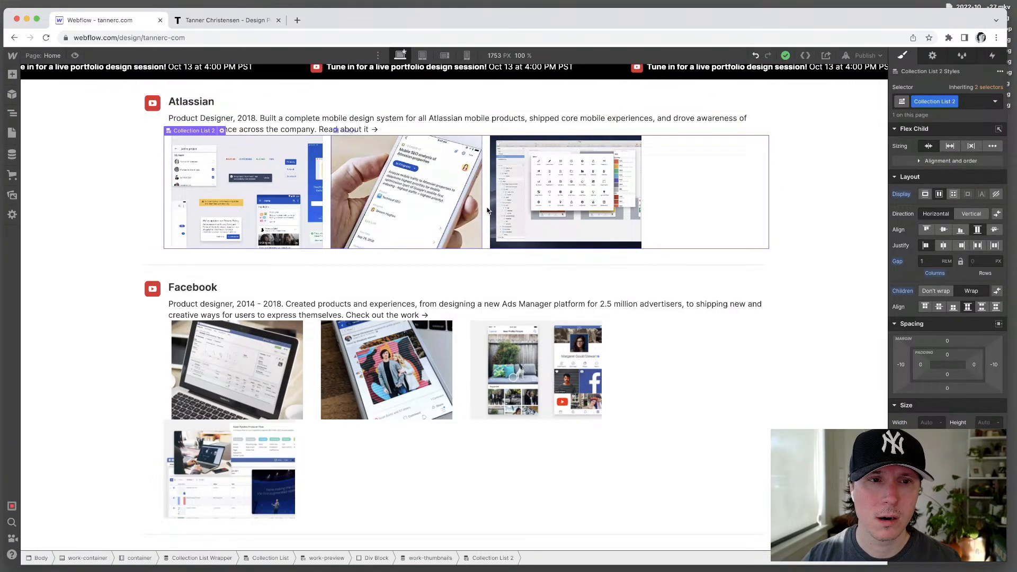
pyautogui.scroll(2, 487, 210)
pyautogui.click(901, 365)
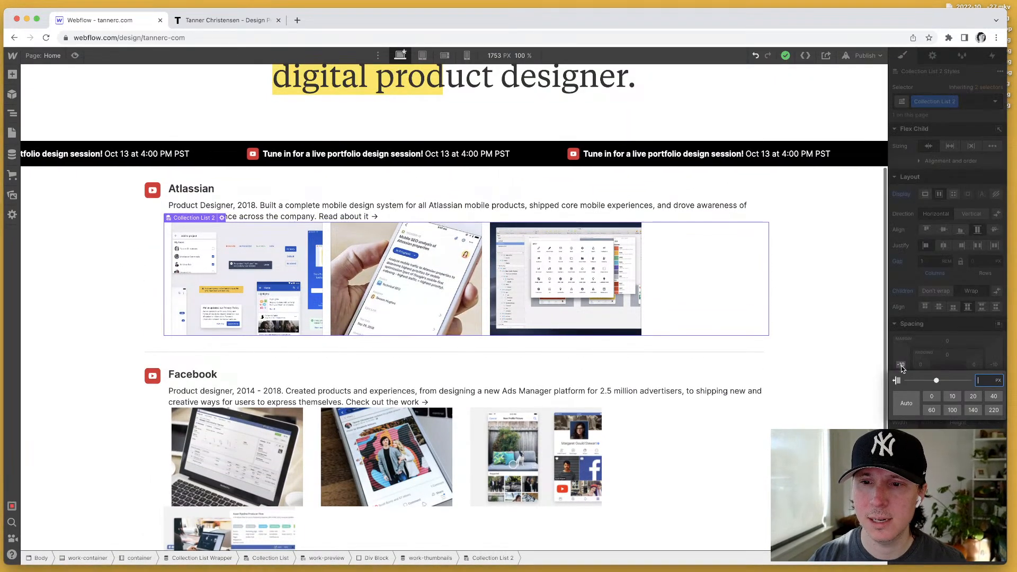
pyautogui.write('0')
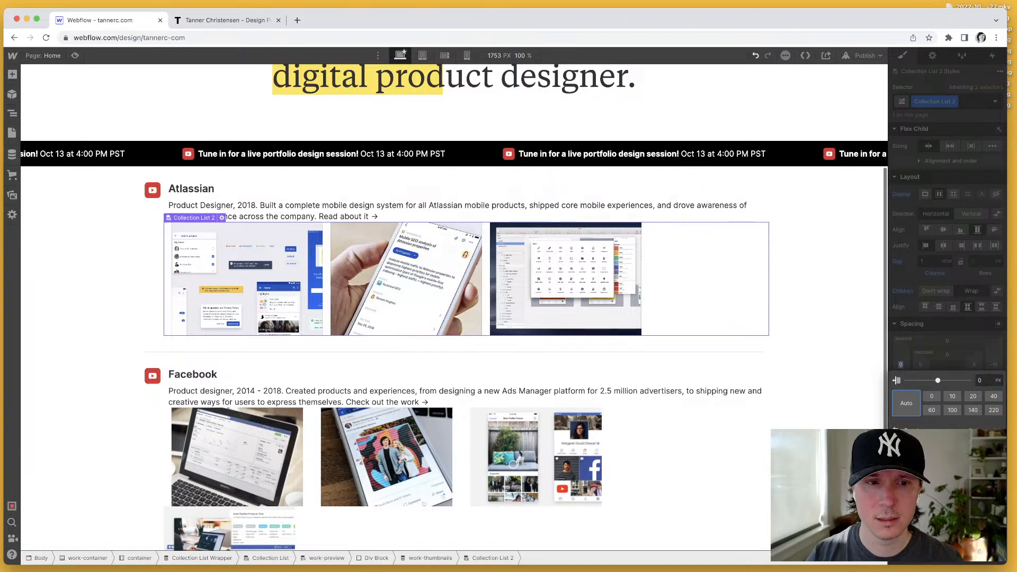
pyautogui.press('Return')
pyautogui.click(994, 364)
pyautogui.write('0')
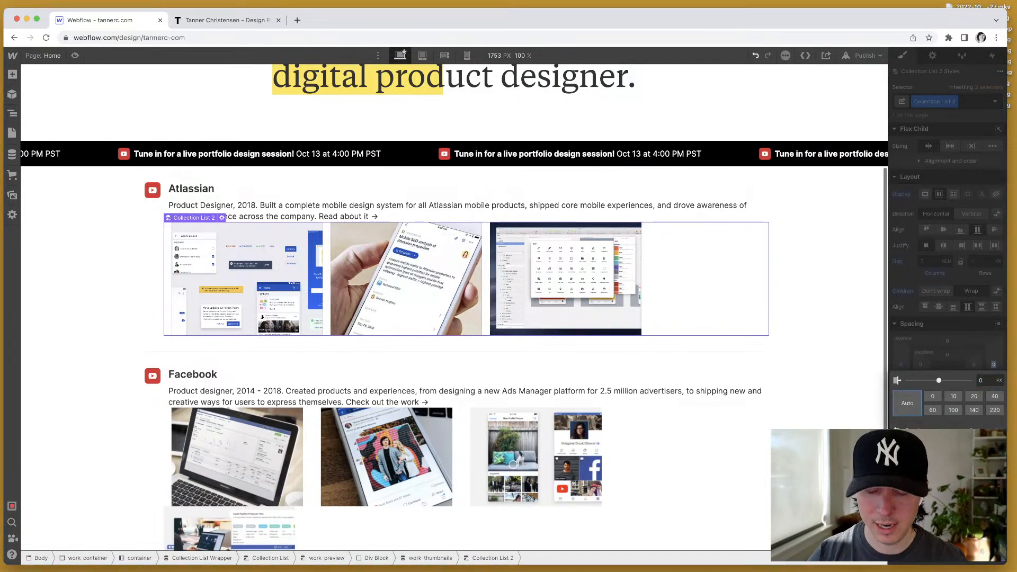
pyautogui.click(824, 345)
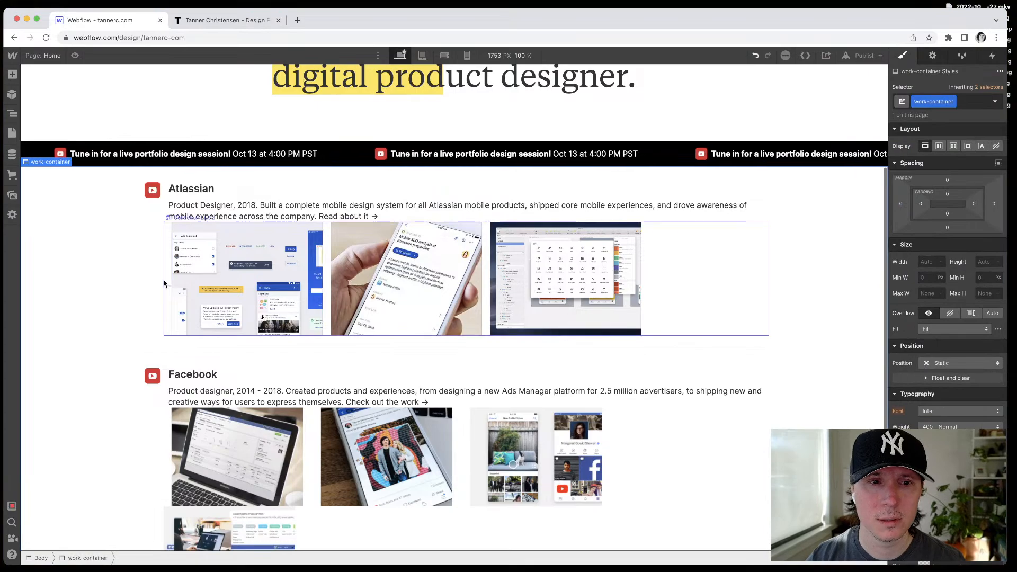
# Step: Center-align the thumbnail collection list's items and try spaced justification before restoring start justification
pyautogui.click(165, 285)
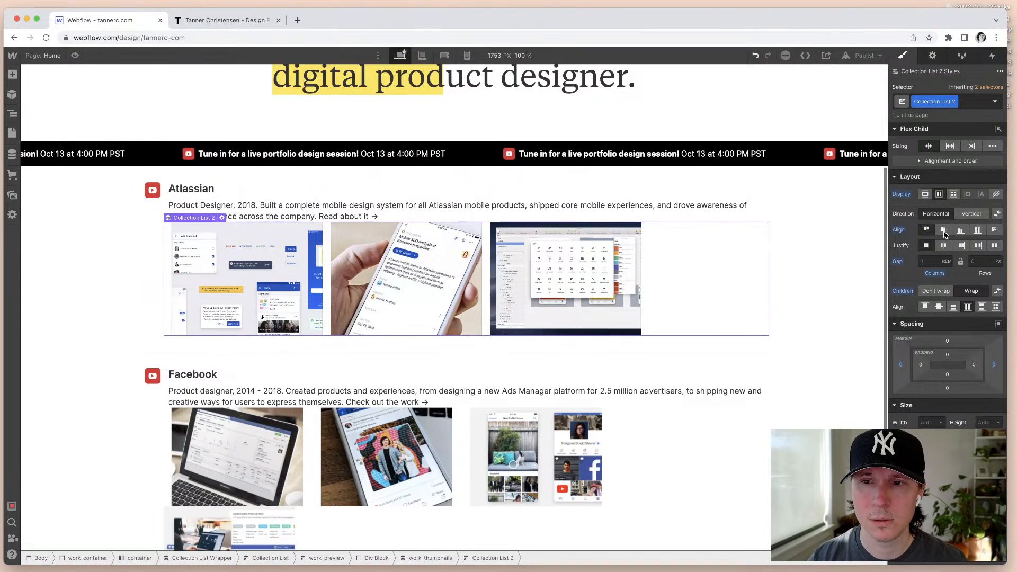
pyautogui.click(995, 246)
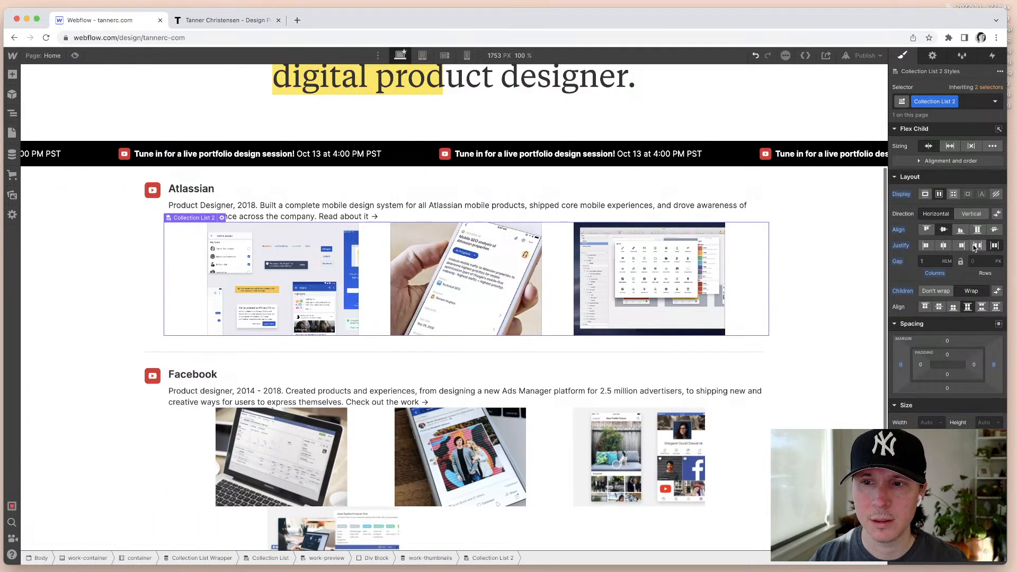
pyautogui.click(976, 247)
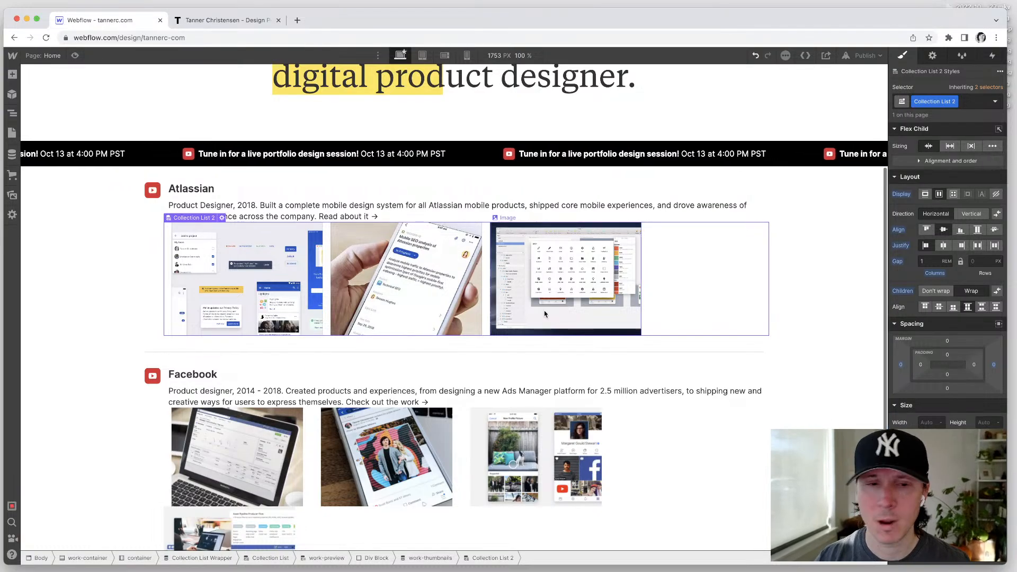
# Step: Try a maximum width of 100% on the collection item holding the Facebook thumbnails
pyautogui.scroll(-3, 476, 311)
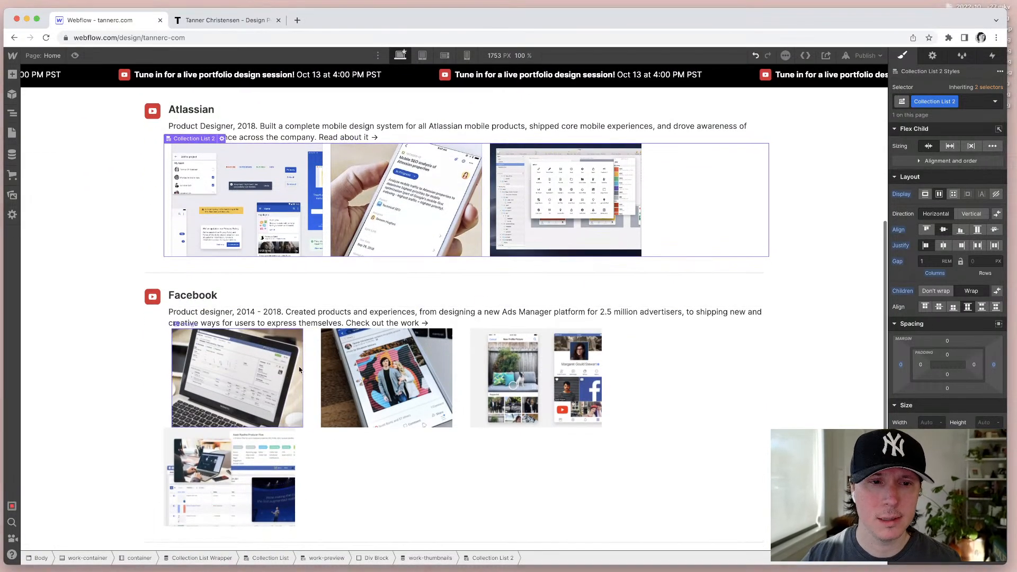
pyautogui.click(311, 346)
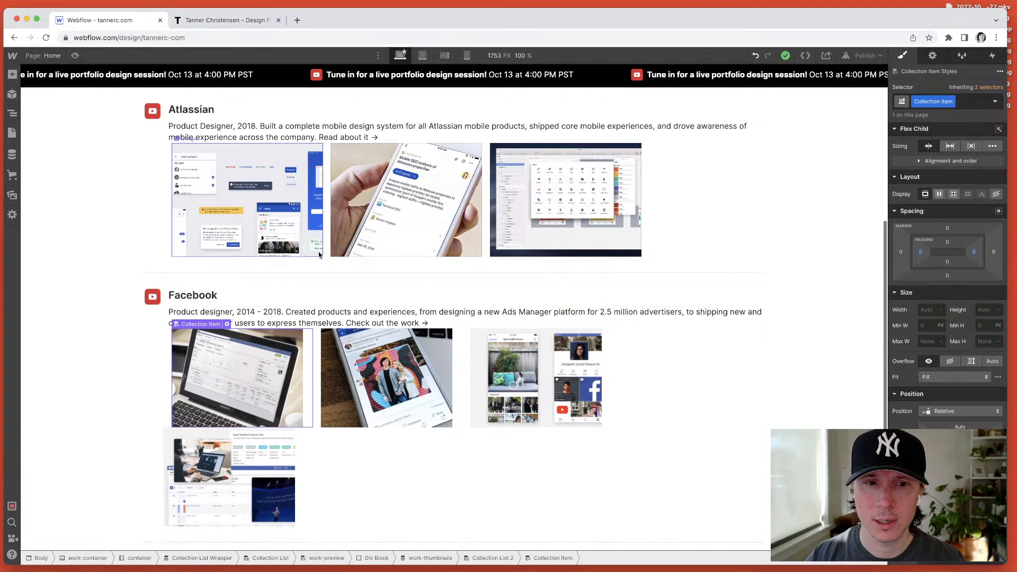
pyautogui.click(927, 341)
pyautogui.write('100%')
pyautogui.press('Tab')
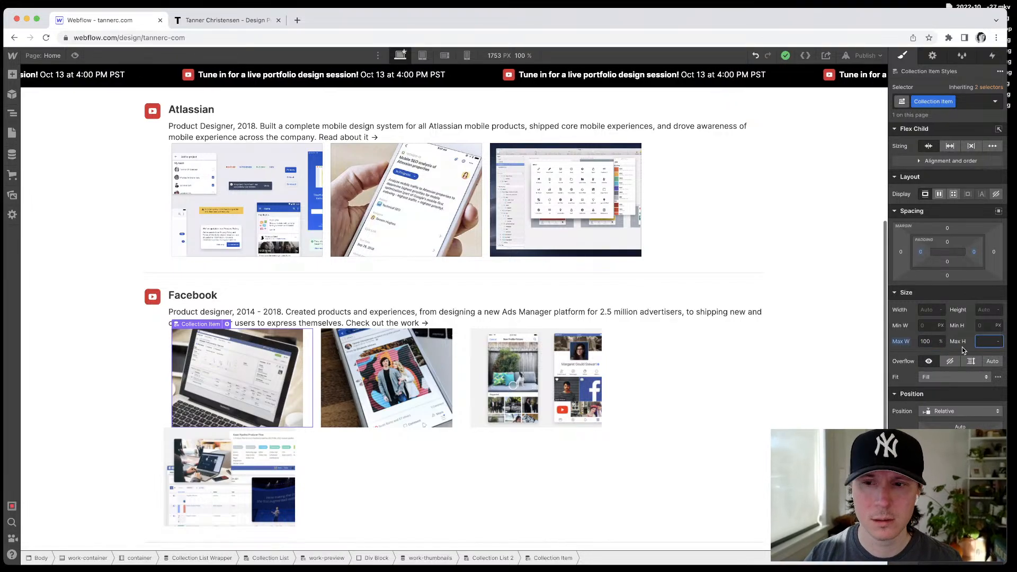
pyautogui.press('super+z')
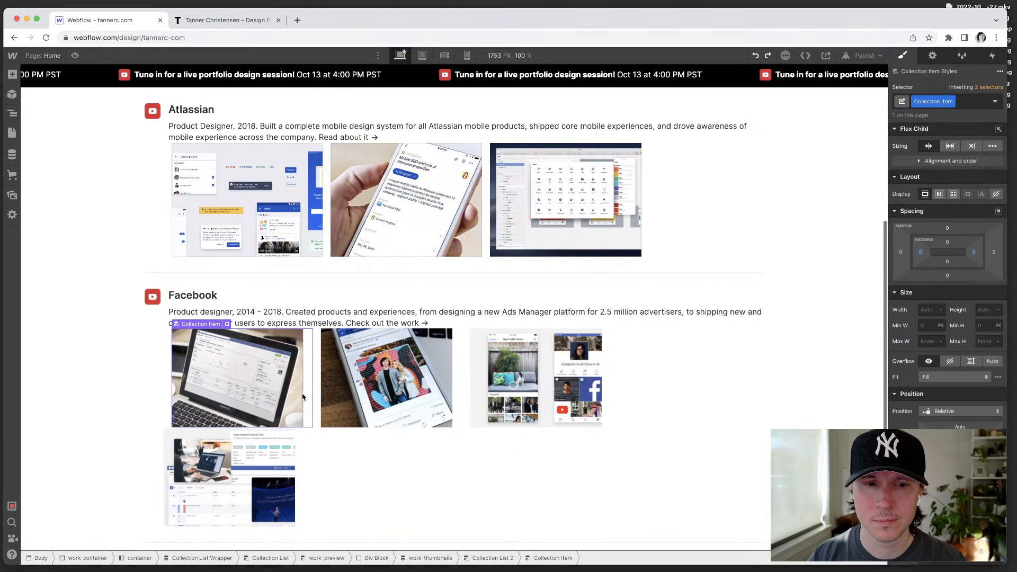
# Step: Compare the flex sizing options on the thumbnail collection item and set it to neither shrink nor grow
pyautogui.scroll(5, 302, 397)
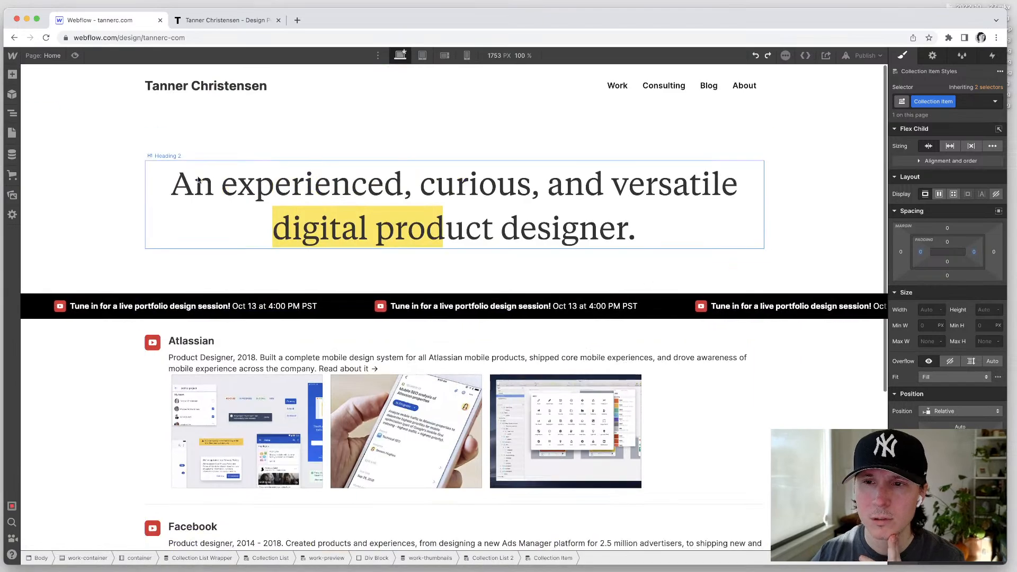
pyautogui.scroll(-5, 198, 180)
pyautogui.click(950, 147)
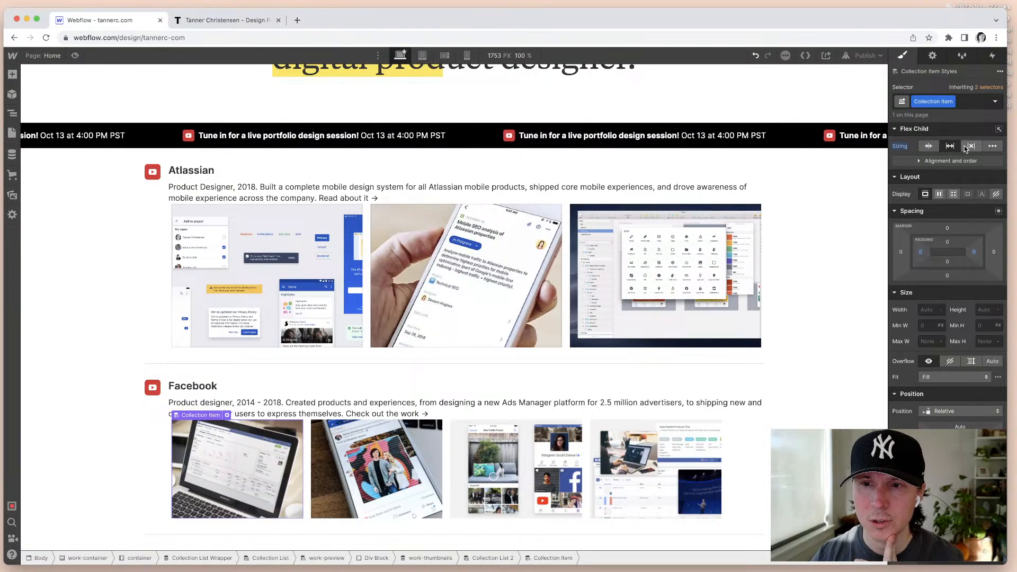
pyautogui.click(970, 147)
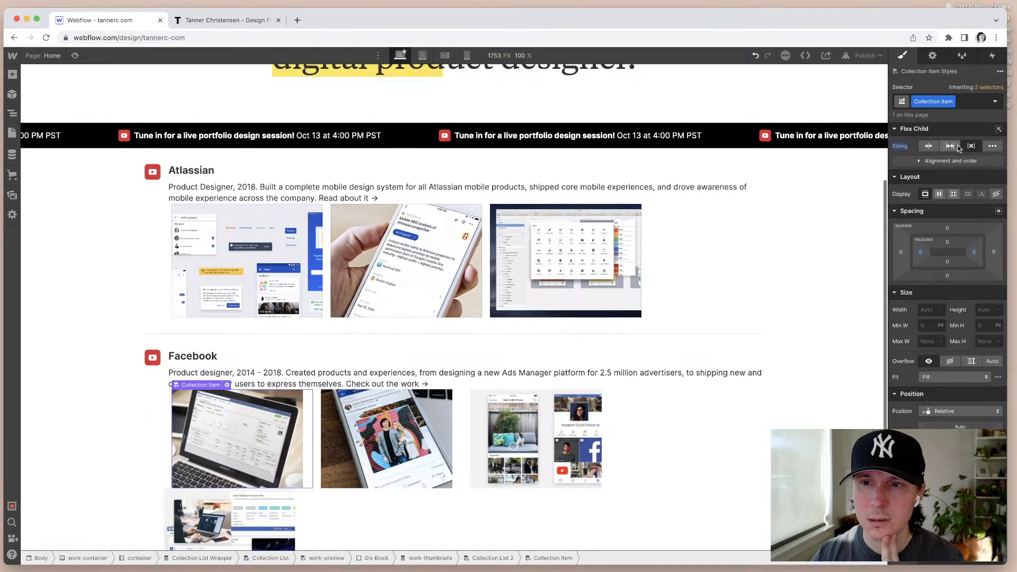
pyautogui.click(950, 146)
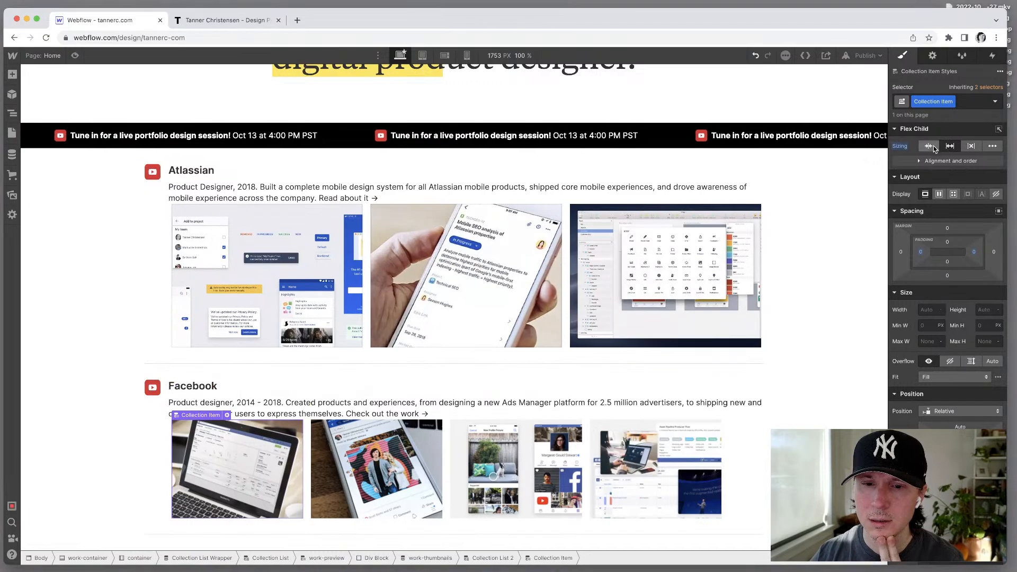
pyautogui.click(936, 149)
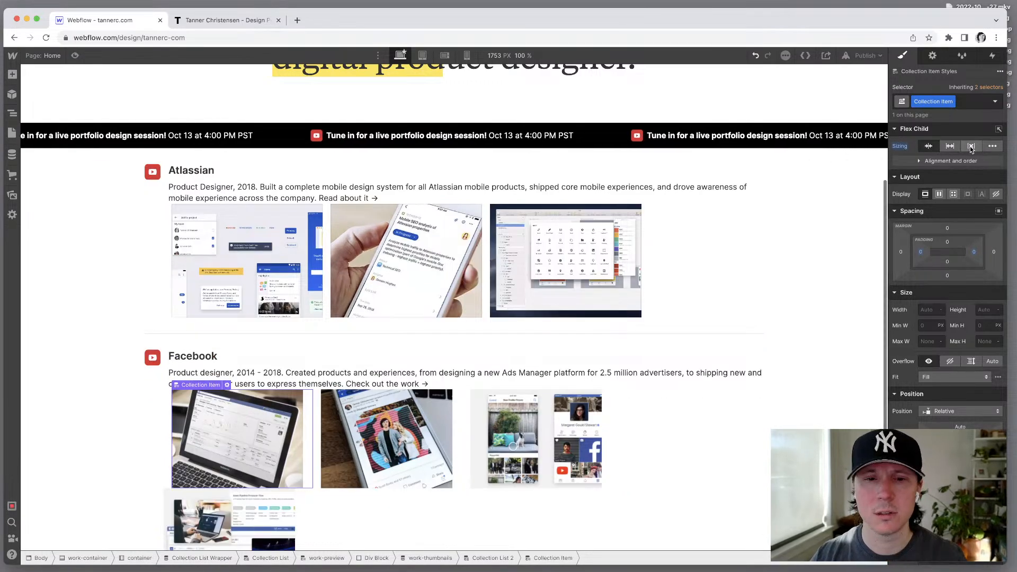
pyautogui.click(935, 162)
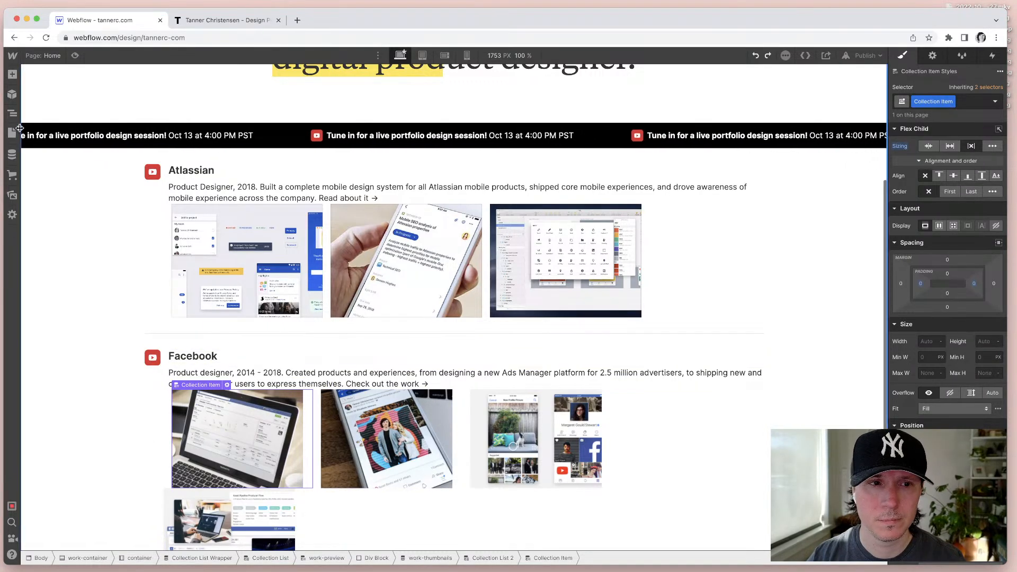
# Step: Try the grow-if-possible flex sizing on the thumbnail list Collection List 2
pyautogui.click(12, 114)
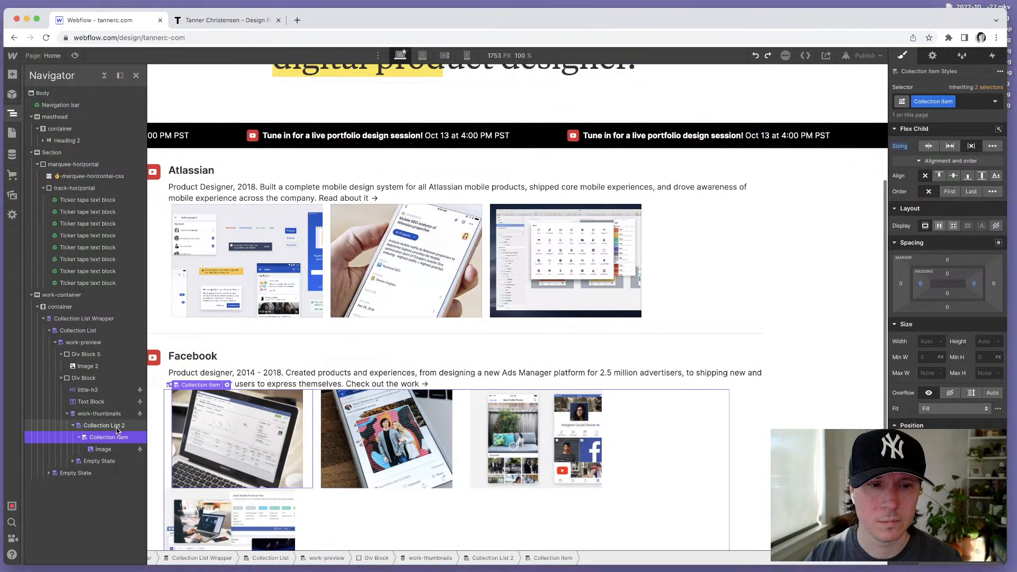
pyautogui.click(118, 427)
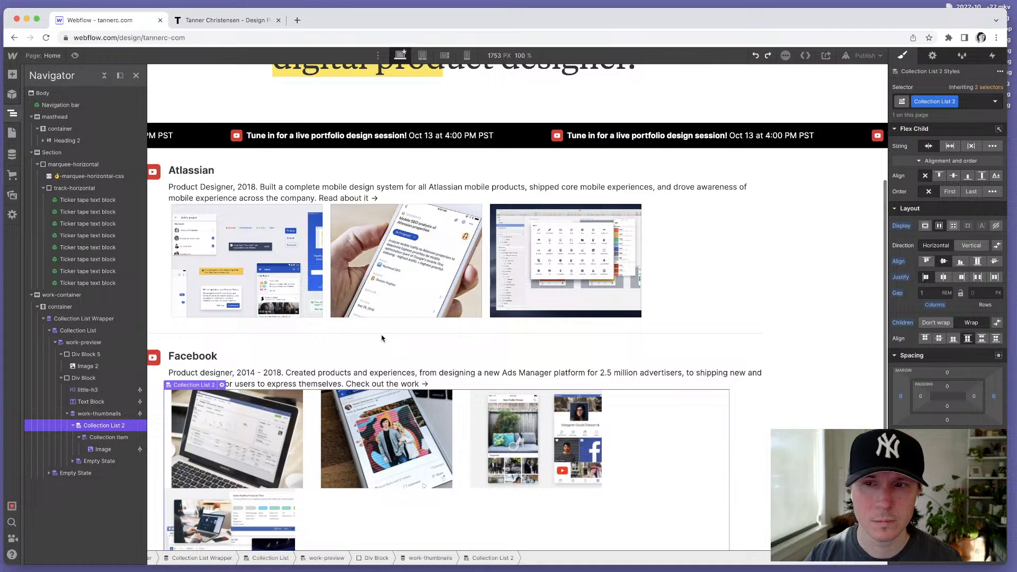
pyautogui.click(970, 147)
pyautogui.press('super+z')
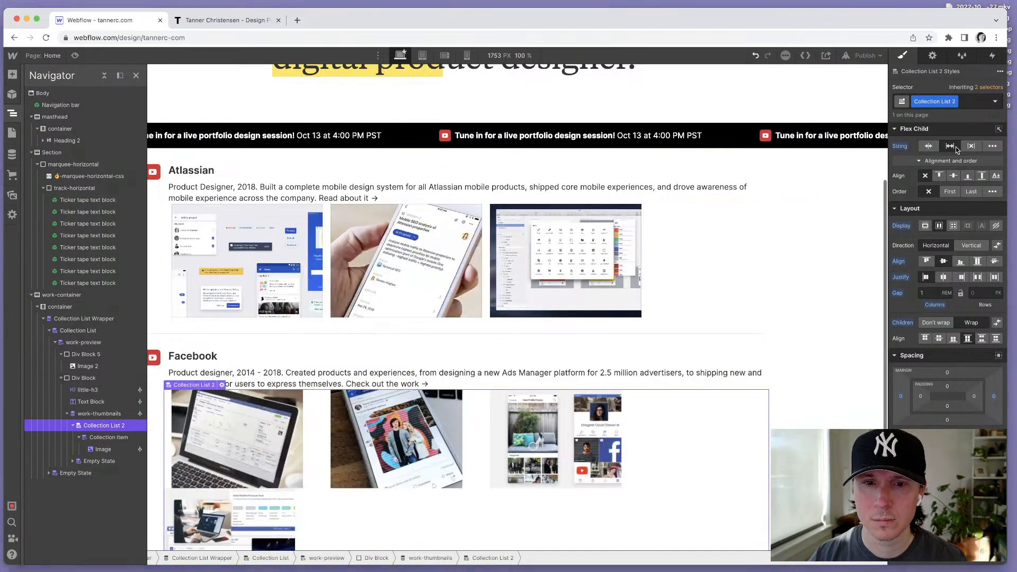
pyautogui.press('super+shift+z')
pyautogui.press('super+z')
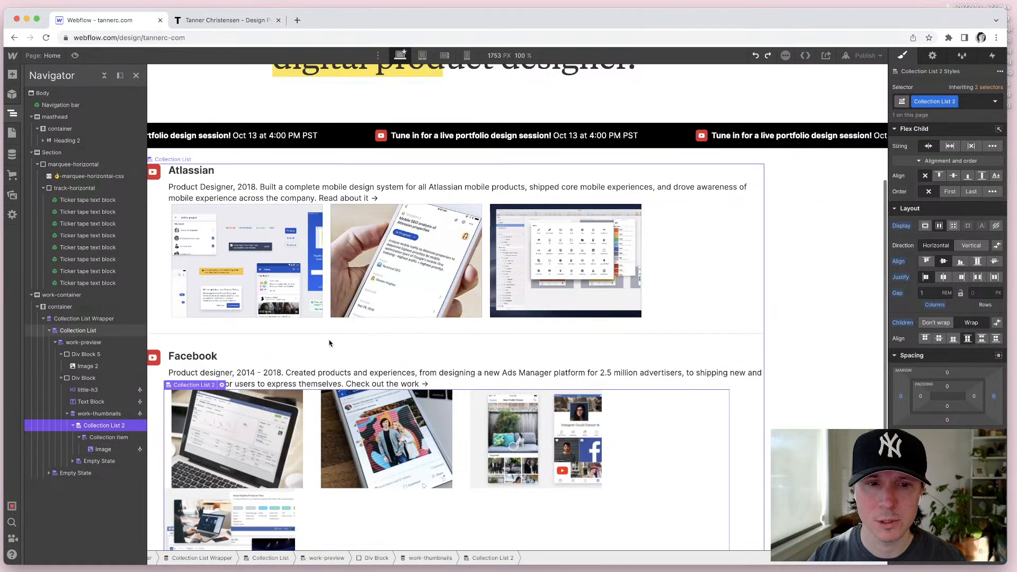
pyautogui.click(255, 342)
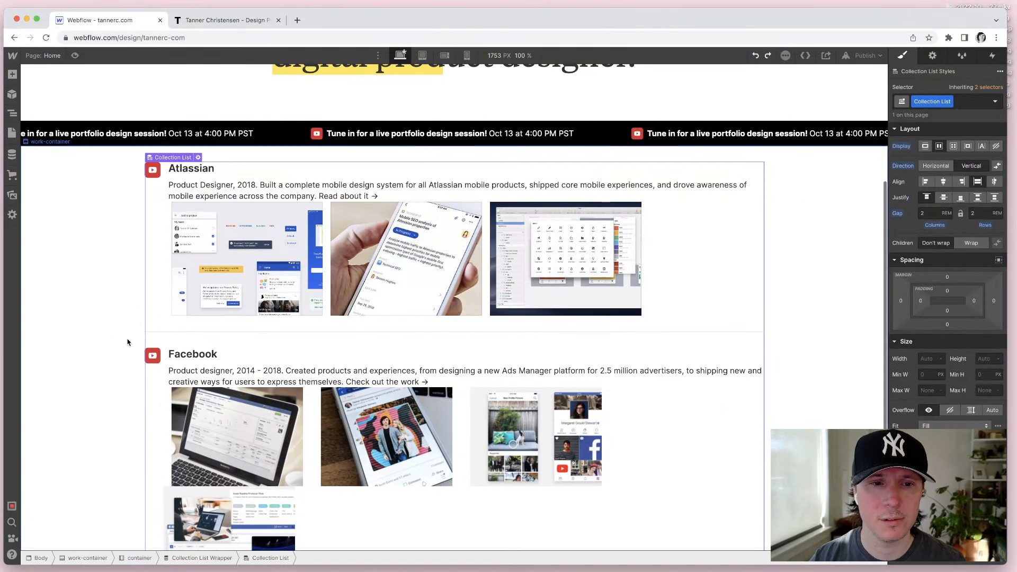
pyautogui.click(80, 350)
pyautogui.scroll(-2, 80, 351)
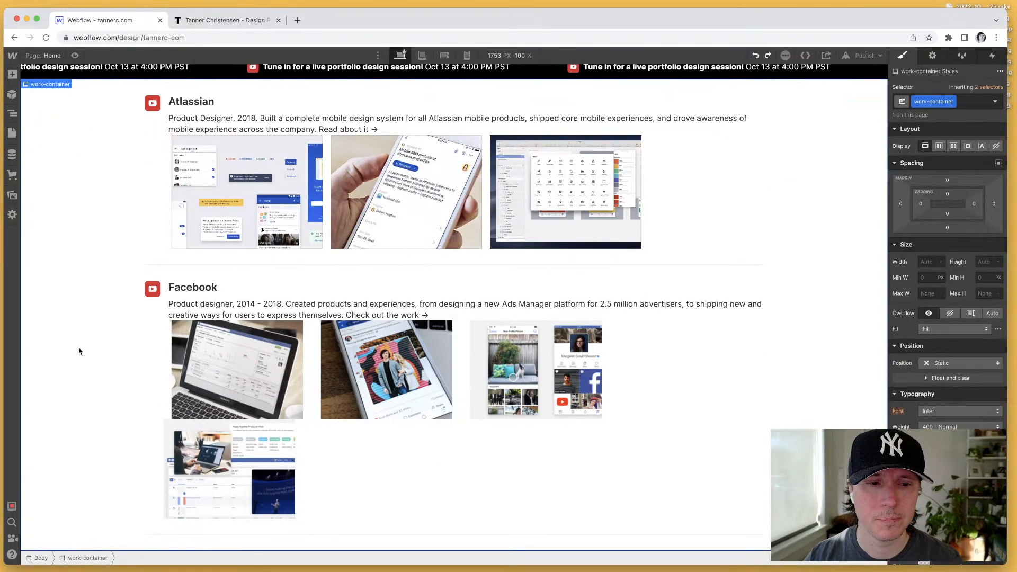
pyautogui.scroll(7, 79, 349)
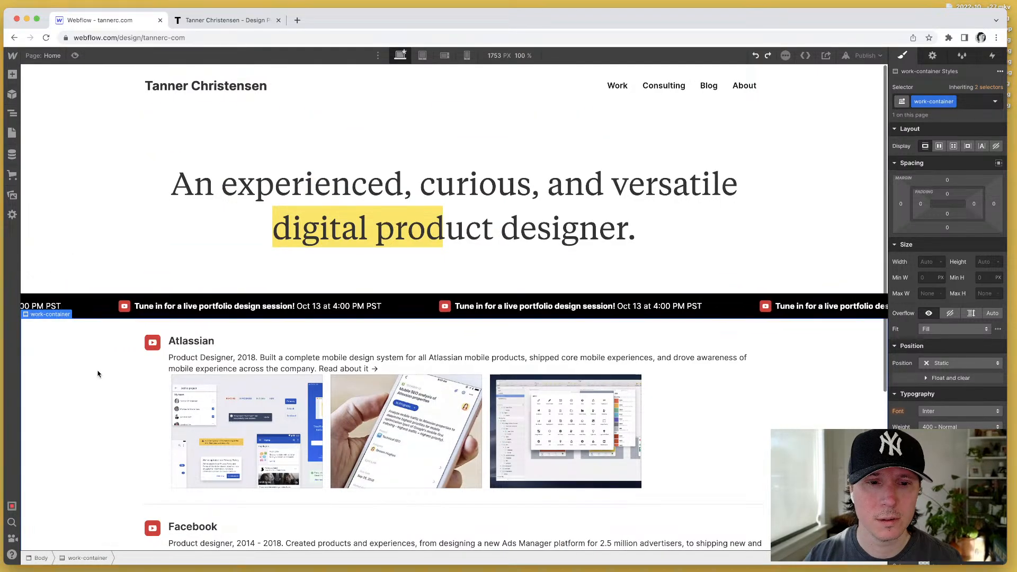
pyautogui.scroll(-7, 97, 374)
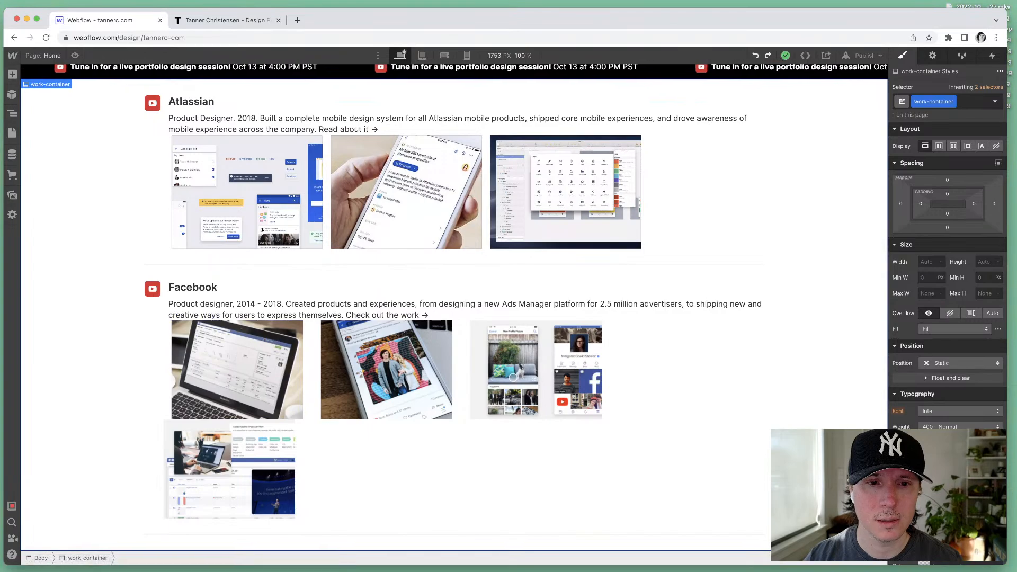
# Step: Switch to the Figma portfolio design and rename the Shape entry's logo layer as icon-shape
pyautogui.press('super+Tab')
pyautogui.click(211, 410)
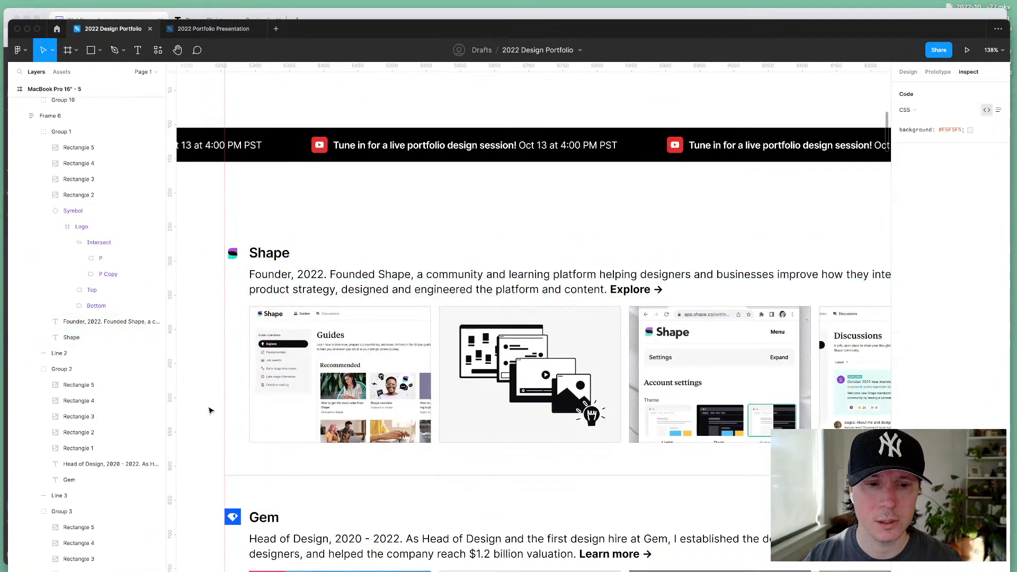
pyautogui.doubleClick(232, 258)
pyautogui.doubleClick(232, 258)
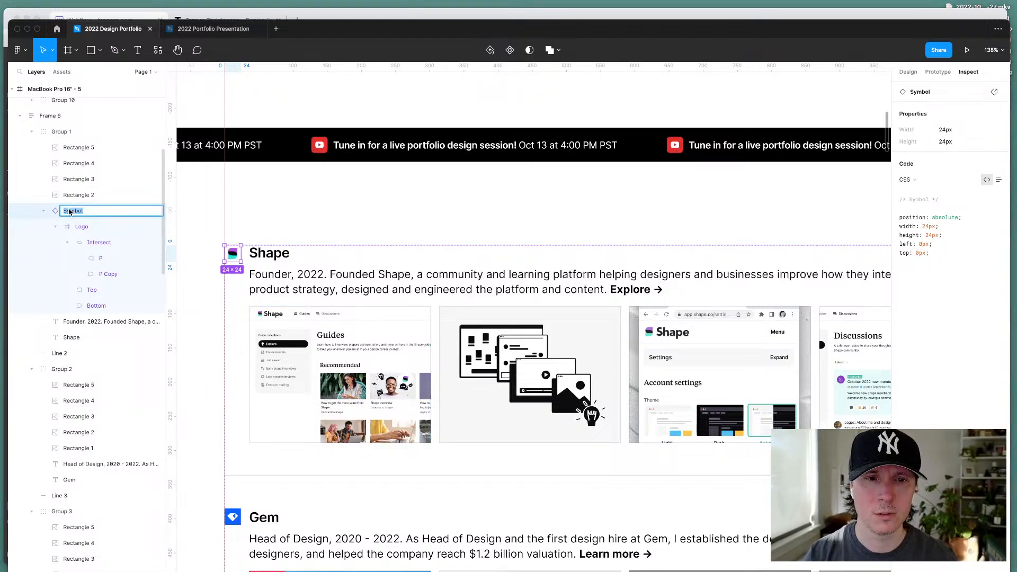
pyautogui.write('icon-shape')
pyautogui.press('Return')
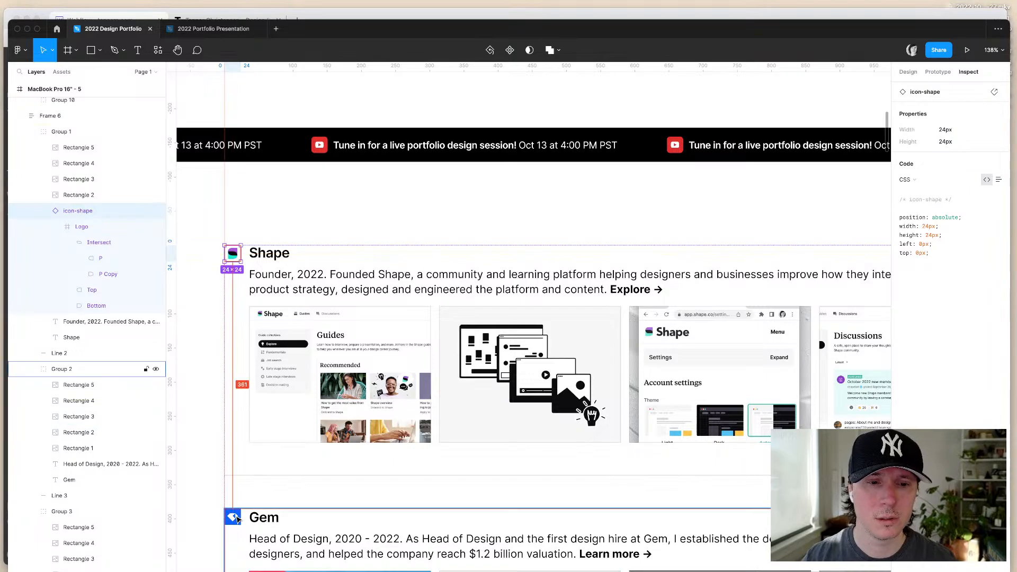
# Step: Rename the Gem logo layer as icon-gem and the Lyft logo layer as icon-lyft
pyautogui.click(74, 449)
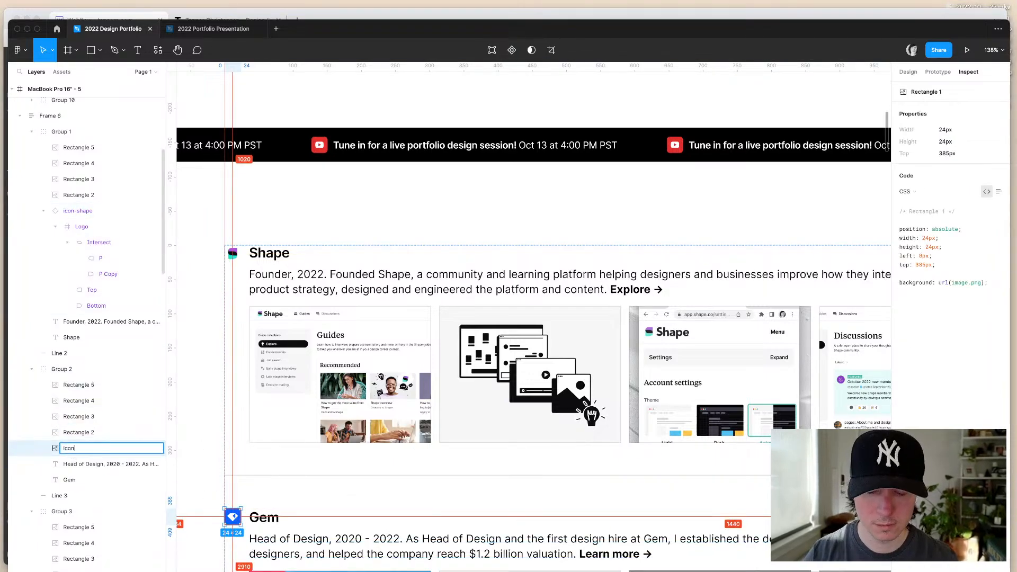
pyautogui.write('icon-gem')
pyautogui.press('Return')
pyautogui.scroll(-6, 223, 444)
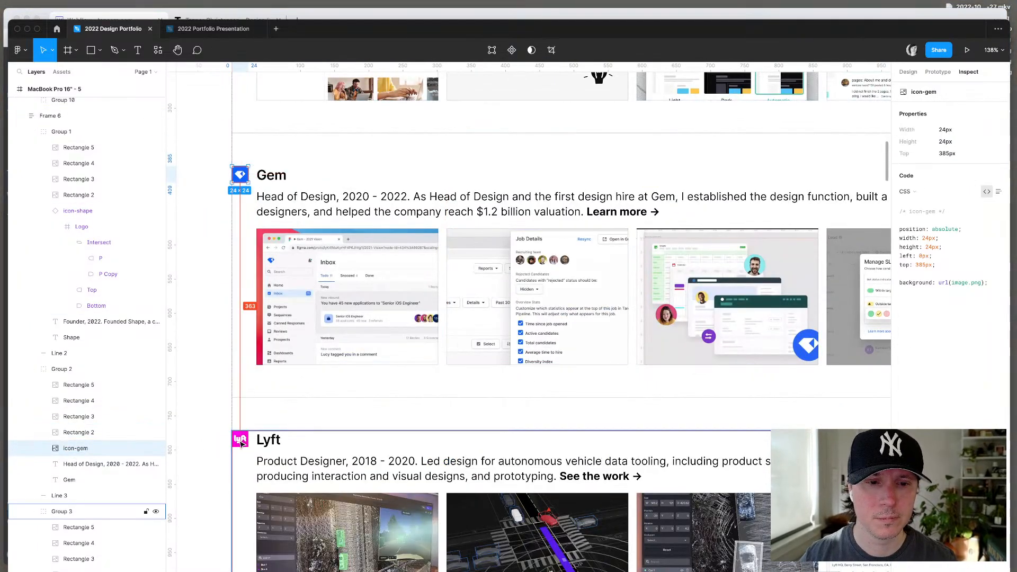
pyautogui.click(241, 444)
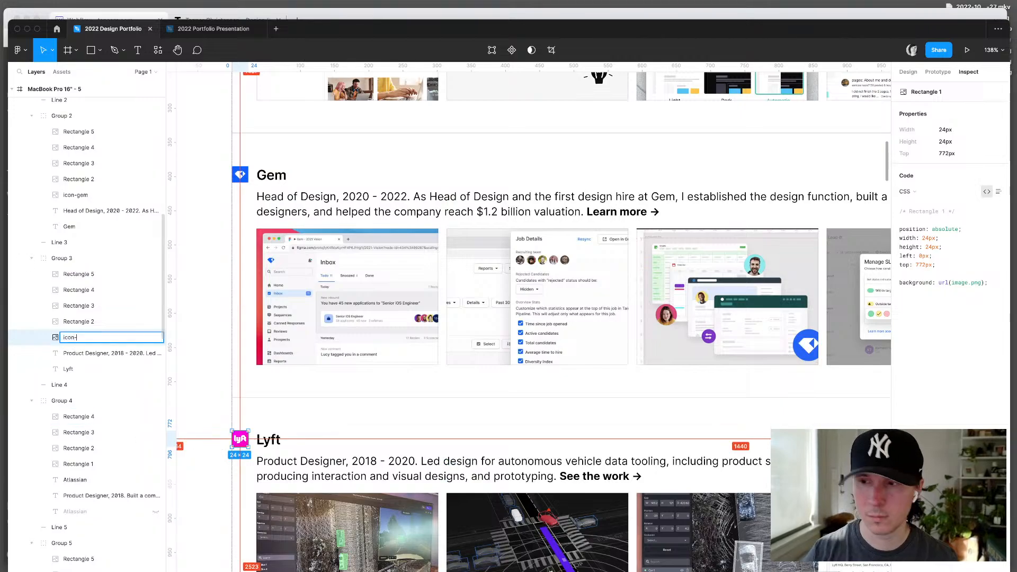
pyautogui.write('icon-lyft')
pyautogui.press('Return')
# Step: Rename the Atlassian logo layer as icon-atlassian and the Facebook logo layer as icon-facebook
pyautogui.scroll(-7, 251, 338)
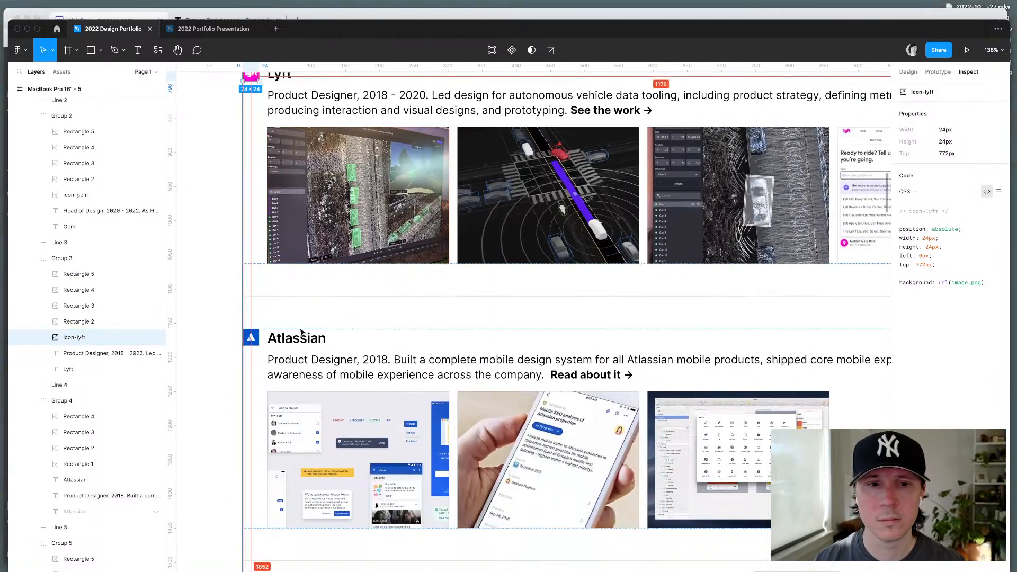
pyautogui.click(251, 337)
pyautogui.click(251, 337)
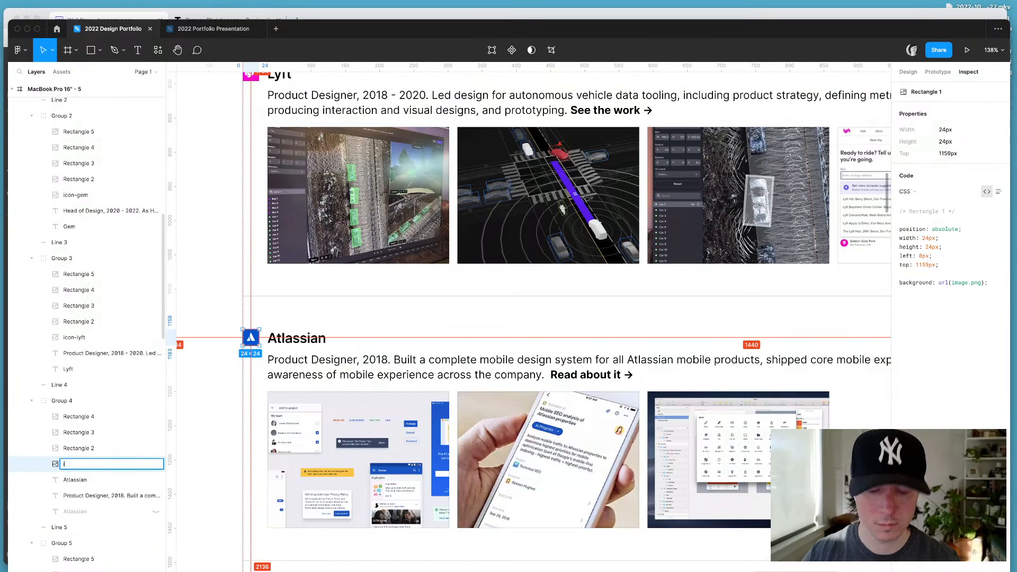
pyautogui.scroll(-5, 305, 440)
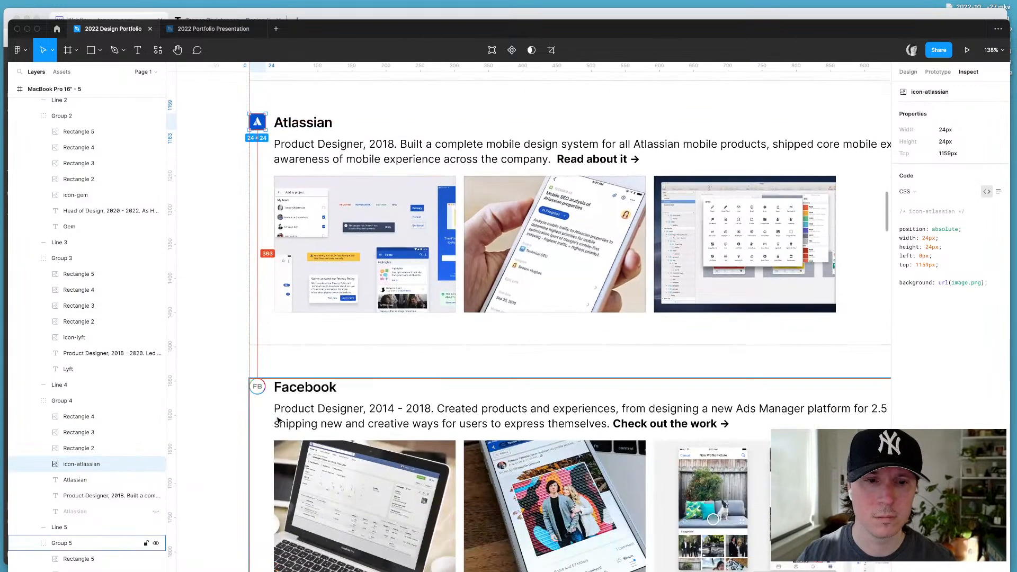
pyautogui.click(264, 391)
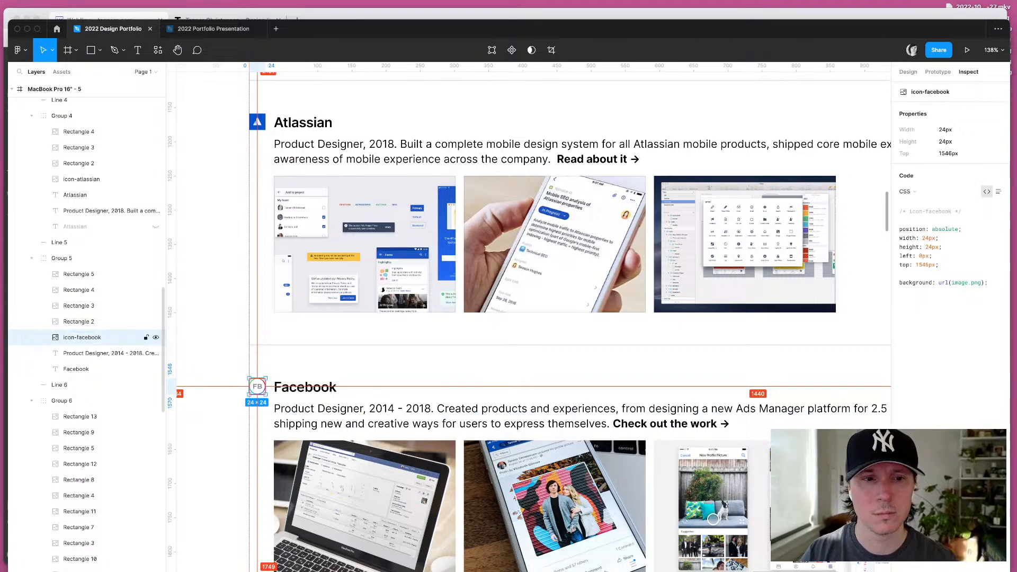
# Step: Frame the Independent work lightning emoji together with its background rectangle and name the frame icon-indie
pyautogui.scroll(-8, 273, 371)
pyautogui.click(273, 321)
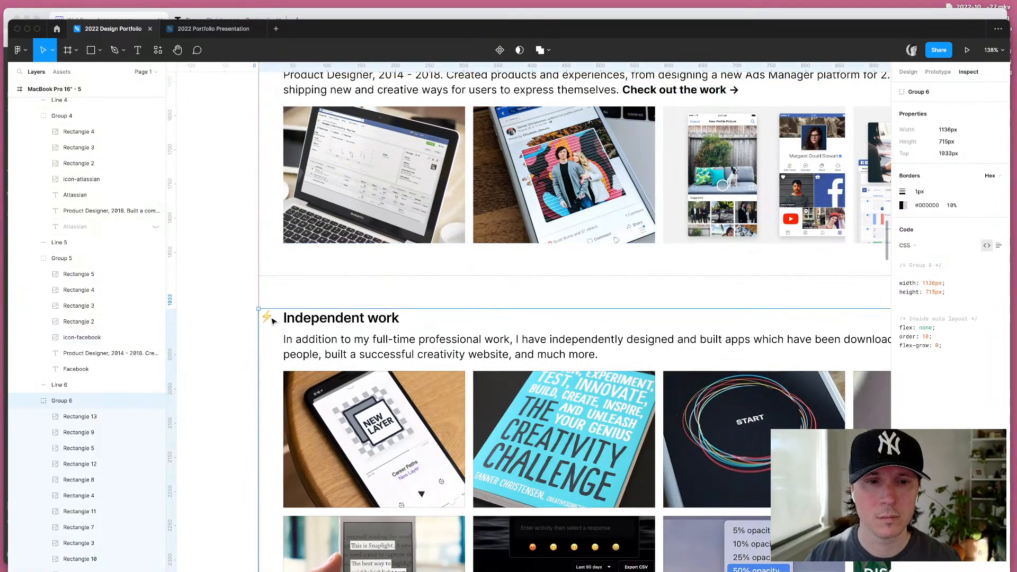
pyautogui.click(273, 321)
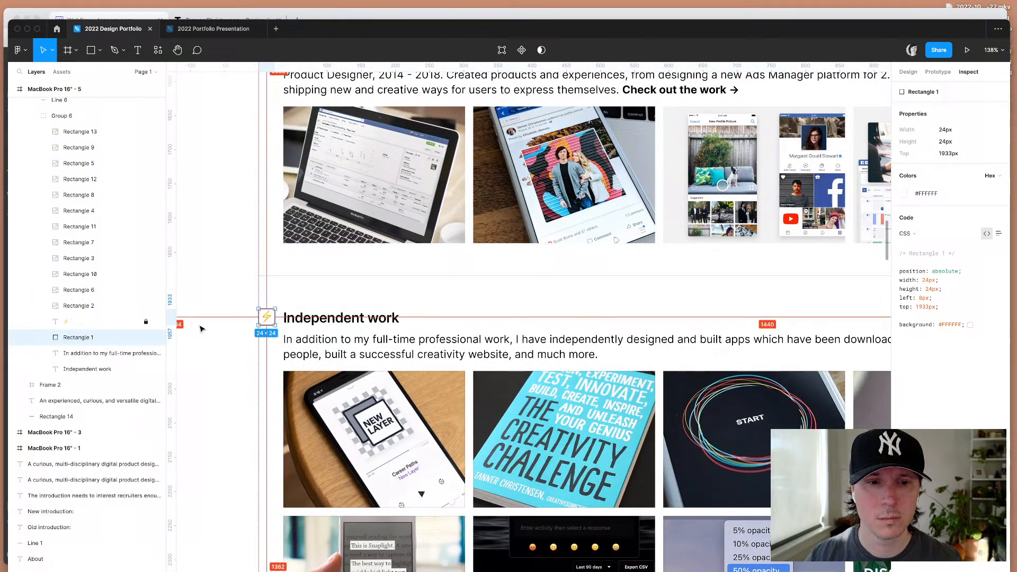
pyautogui.keyDown('shift'); pyautogui.click(77, 325); pyautogui.keyUp('shift')
pyautogui.press('super+alt+g')
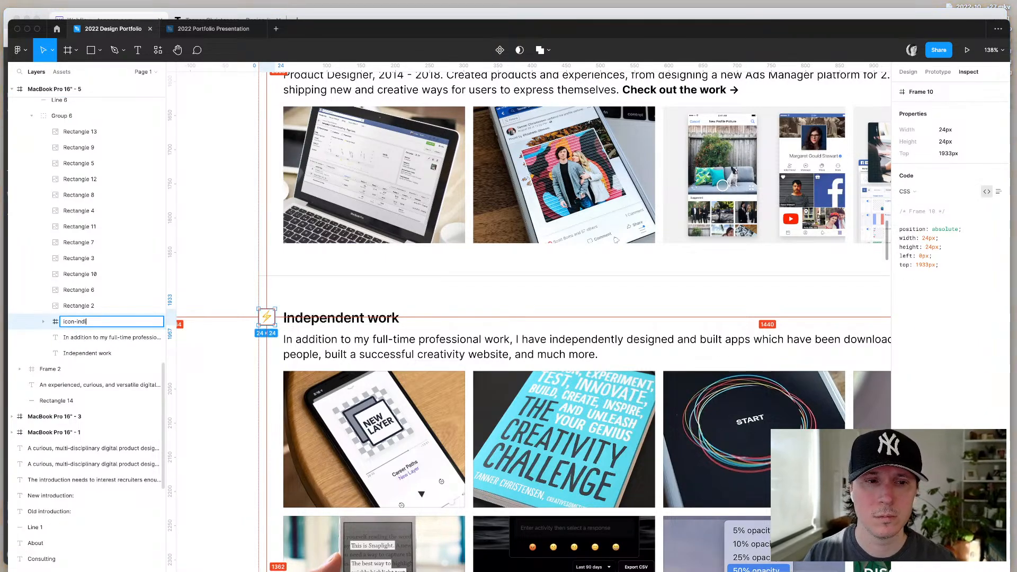
# Step: Add the icon-facebook, icon-atlassian, icon-lyft and icon-gem layers to the selection together with icon-indie
pyautogui.scroll(5, 193, 323)
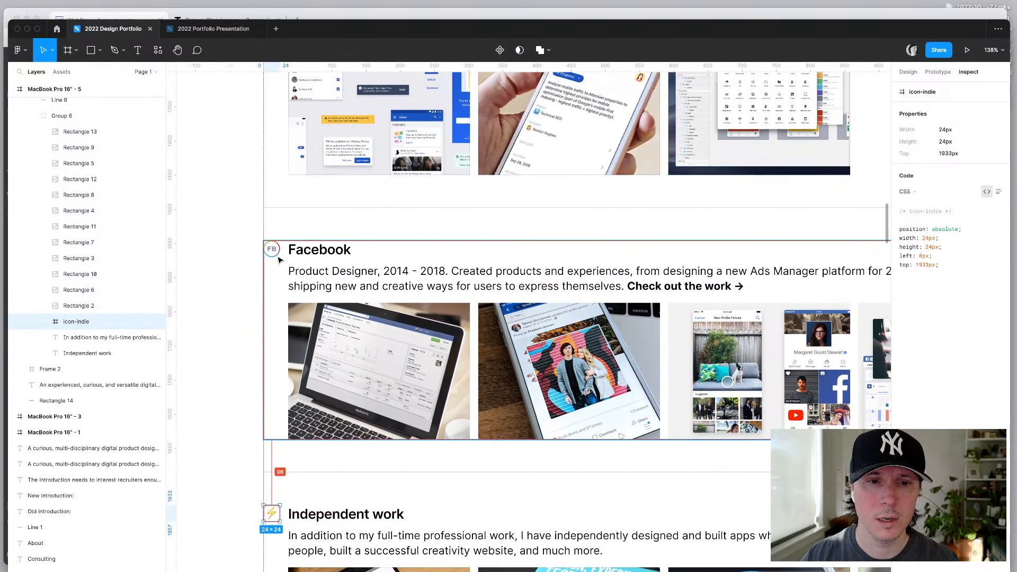
pyautogui.keyDown('shift'); pyautogui.click(279, 255); pyautogui.keyUp('shift')
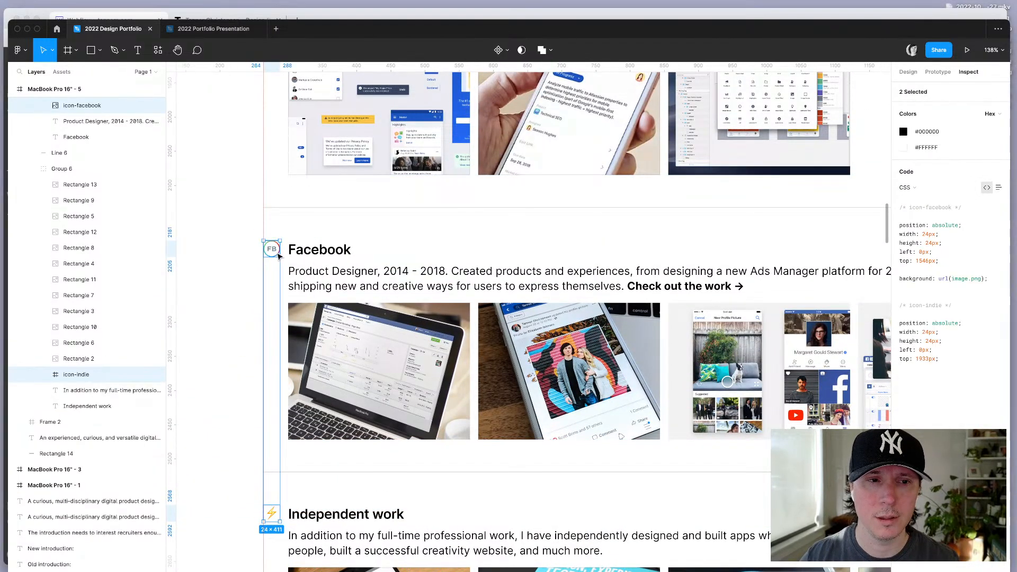
pyautogui.scroll(8, 279, 257)
pyautogui.keyDown('shift'); pyautogui.click(291, 387); pyautogui.keyUp('shift')
pyautogui.scroll(6, 291, 387)
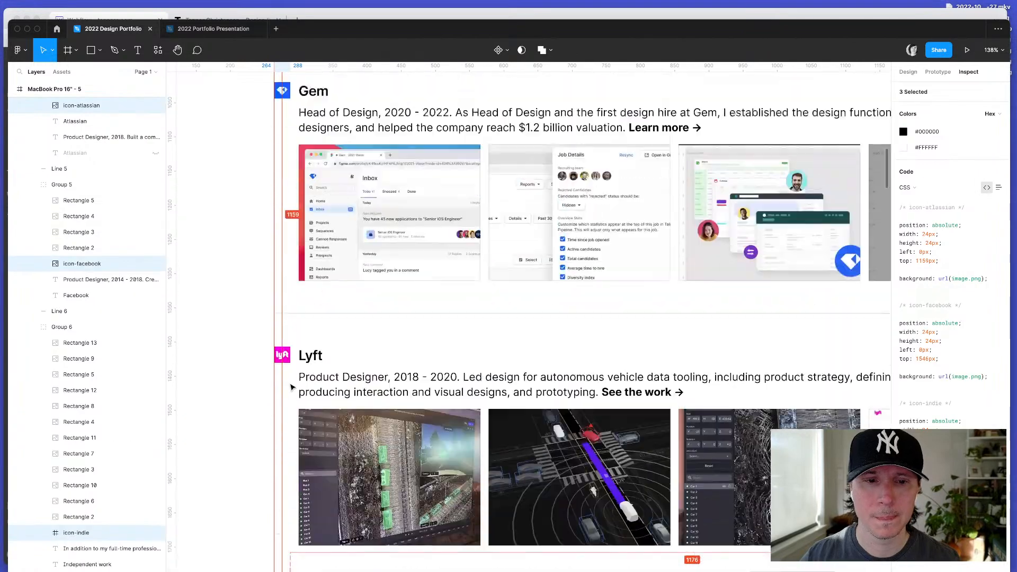
pyautogui.keyDown('shift'); pyautogui.click(291, 390); pyautogui.keyUp('shift')
pyautogui.scroll(3, 292, 391)
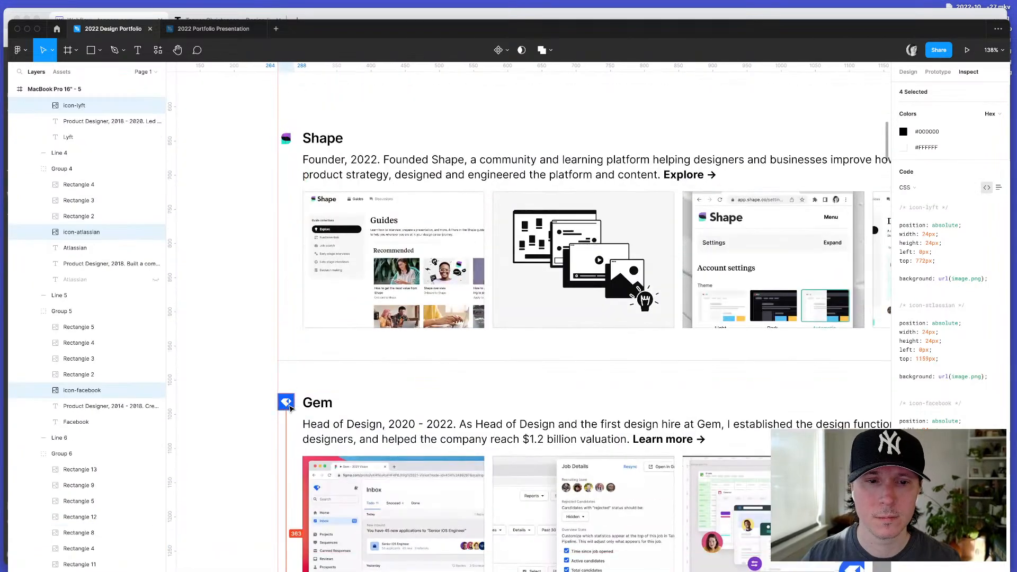
pyautogui.keyDown('shift'); pyautogui.click(288, 404); pyautogui.keyUp('shift')
# Step: Add the whole icon-shape layer to the icon selection, leaving out its nested P shape as a separate pick
pyautogui.scroll(6, 291, 392)
pyautogui.keyDown('shift'); pyautogui.click(291, 380); pyautogui.keyUp('shift')
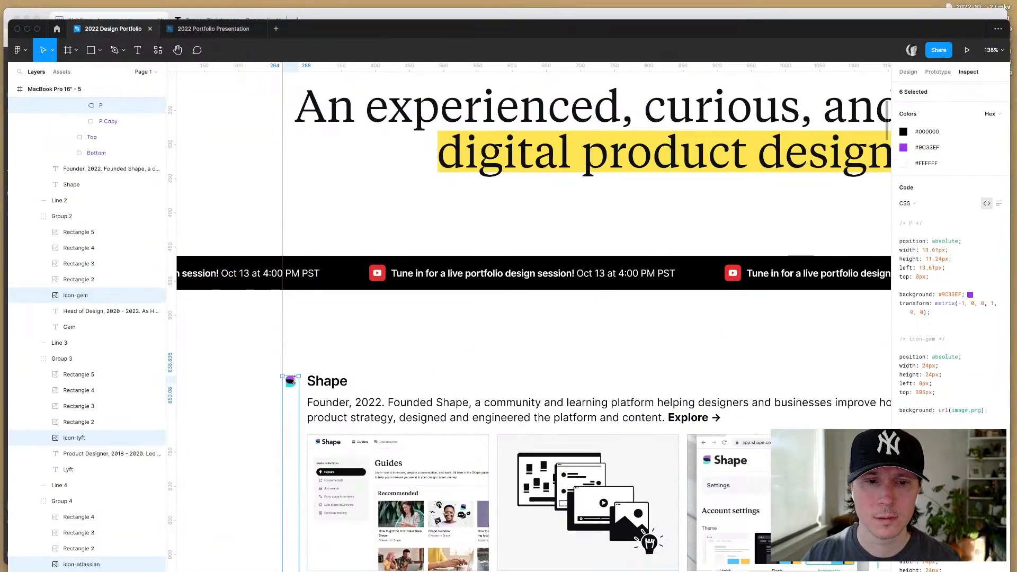
pyautogui.keyDown('shift'); pyautogui.click(293, 386); pyautogui.keyUp('shift')
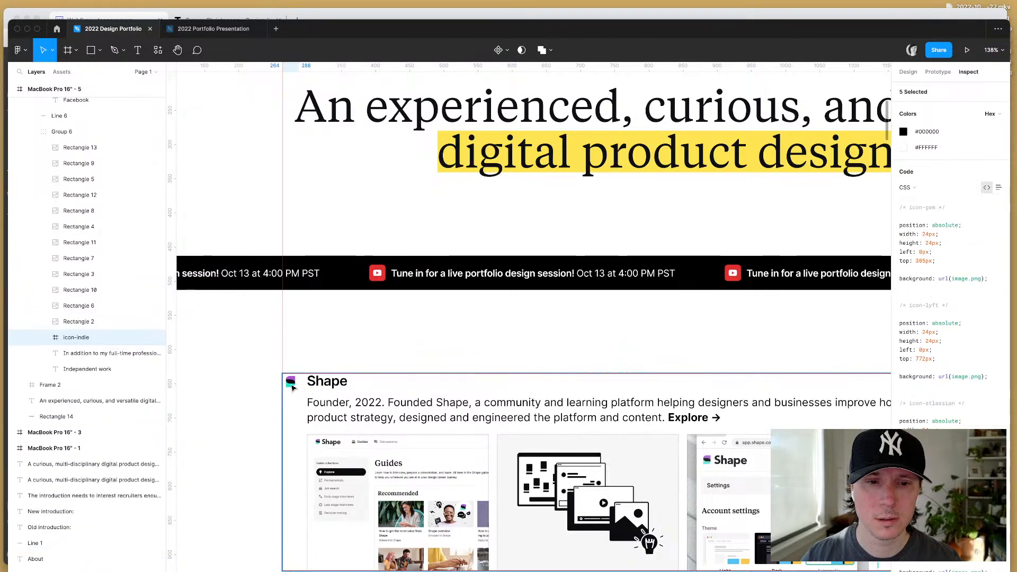
pyautogui.scroll(15, 102, 391)
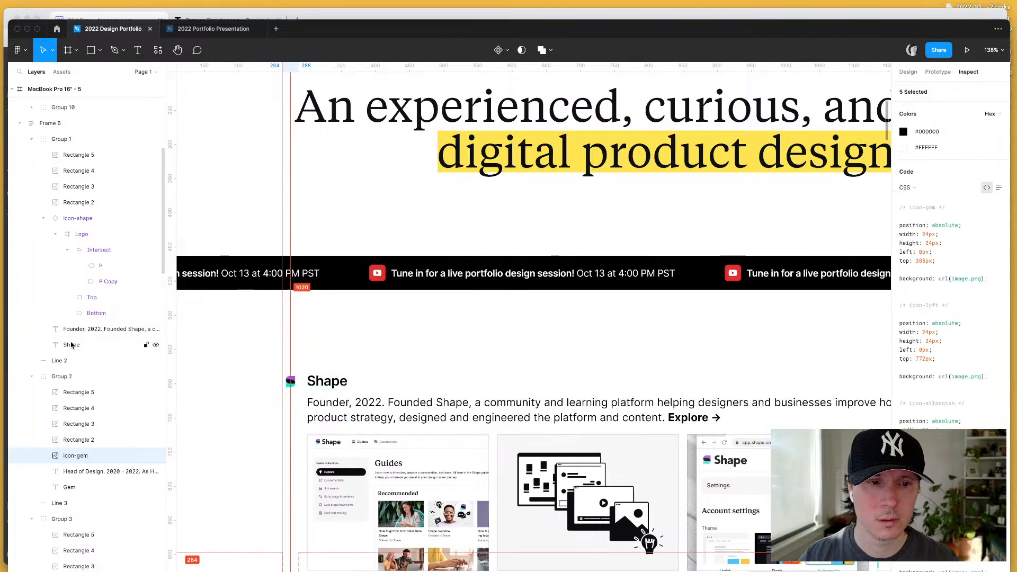
pyautogui.scroll(1, 93, 342)
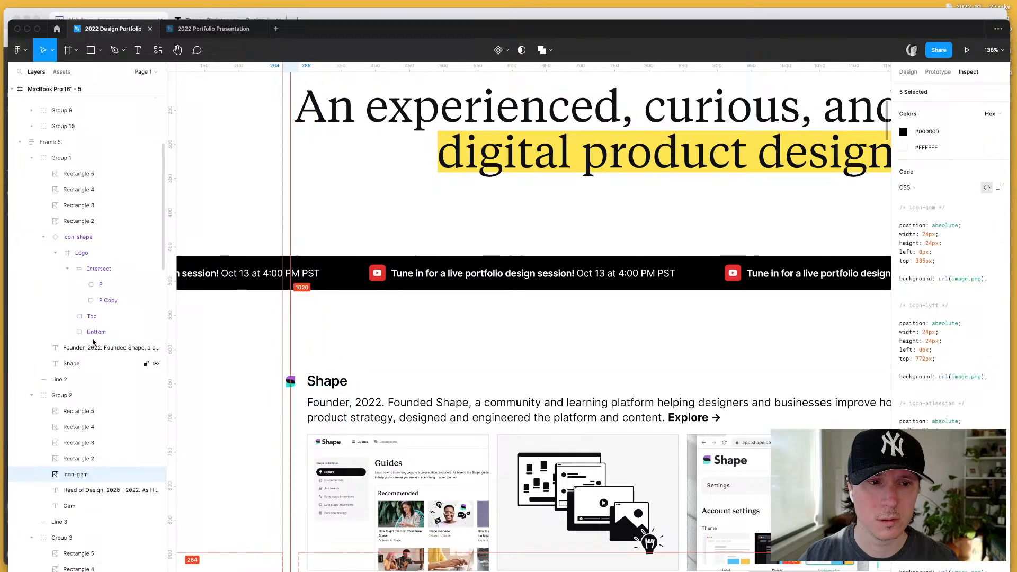
pyautogui.keyDown('shift'); pyautogui.click(75, 238); pyautogui.keyUp('shift')
# Step: Export the six selected company icons as image files to the Desktop folder
pyautogui.scroll(-10, 249, 329)
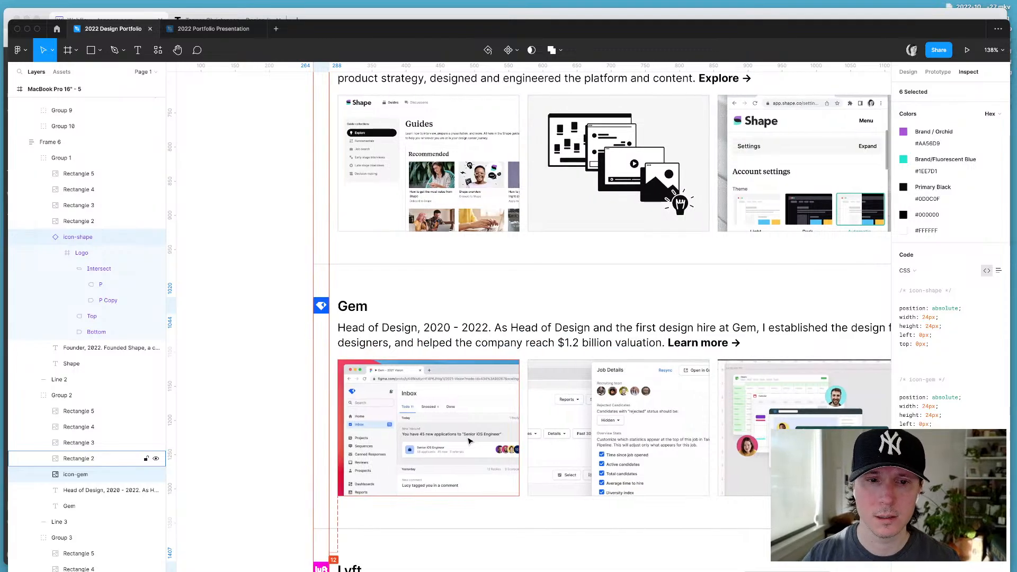
pyautogui.click(915, 71)
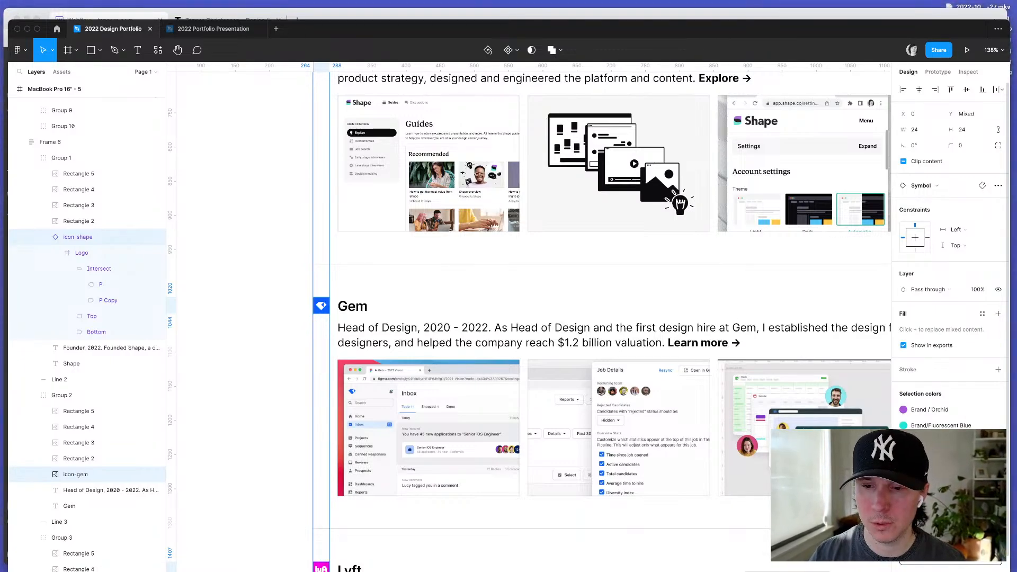
pyautogui.click(951, 557)
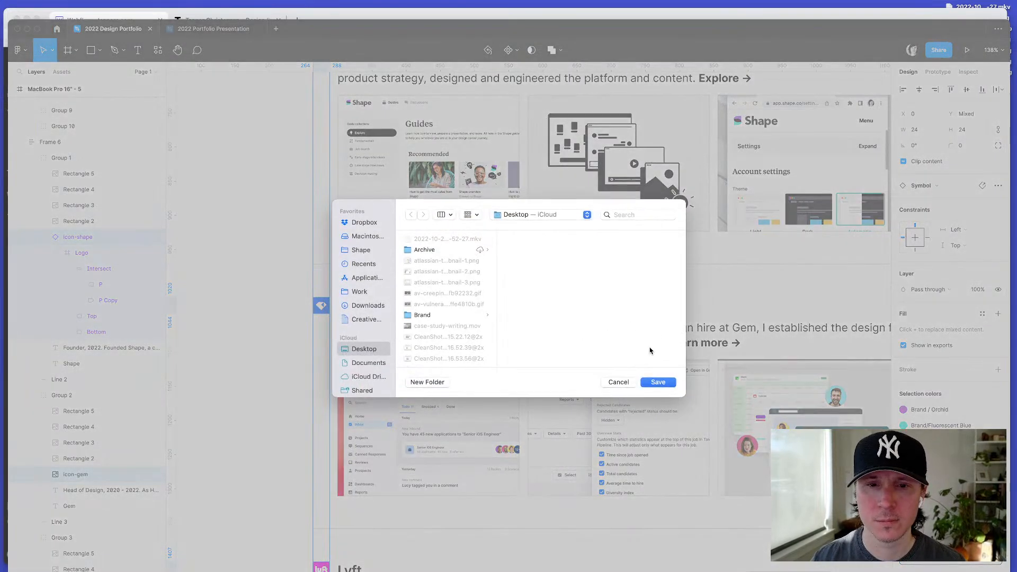
pyautogui.click(619, 381)
# Step: Switch to Webflow and open the settings of the Works CMS collection
pyautogui.press('super+Tab')
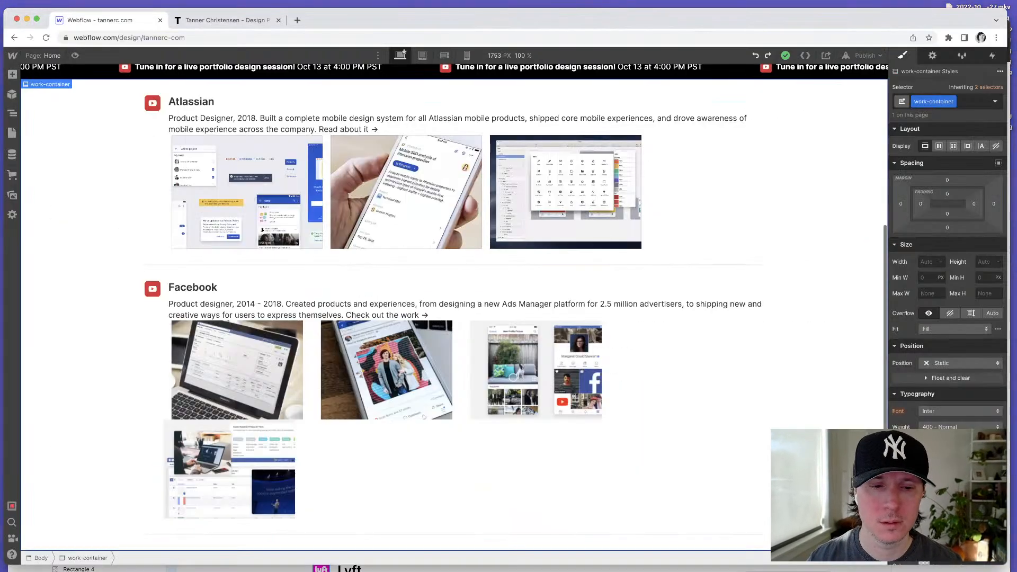
pyautogui.click(9, 117)
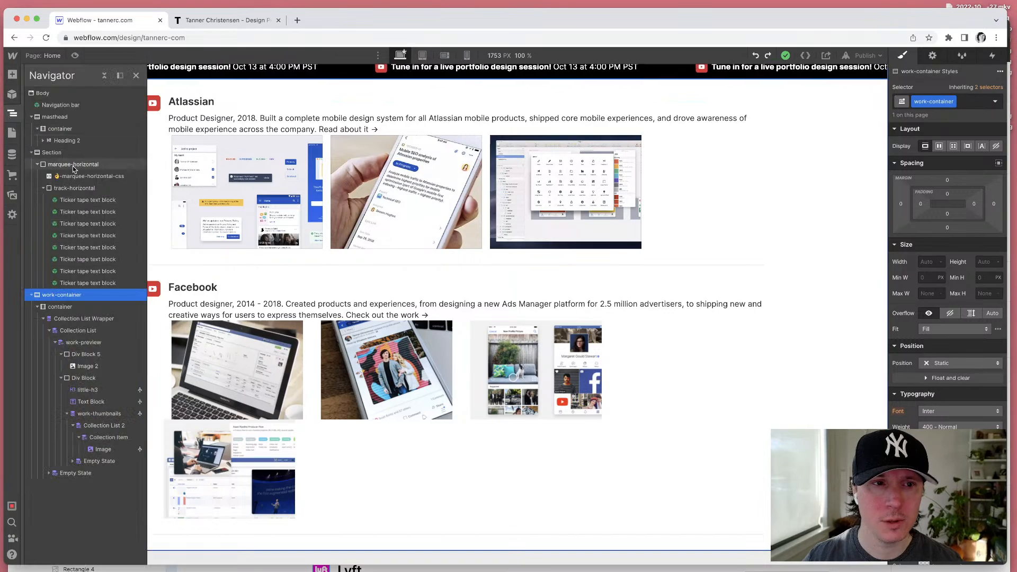
pyautogui.click(11, 154)
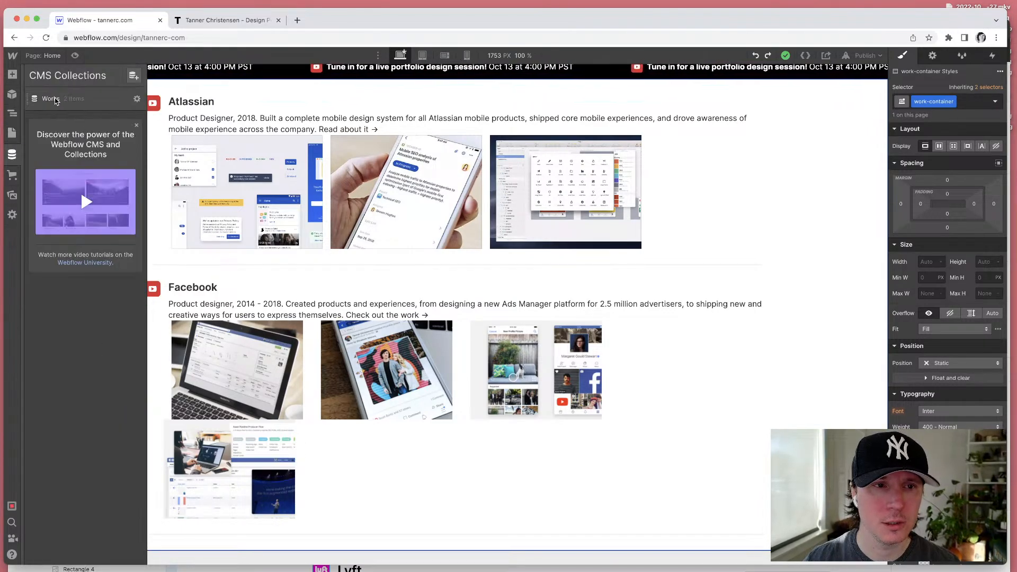
pyautogui.click(79, 98)
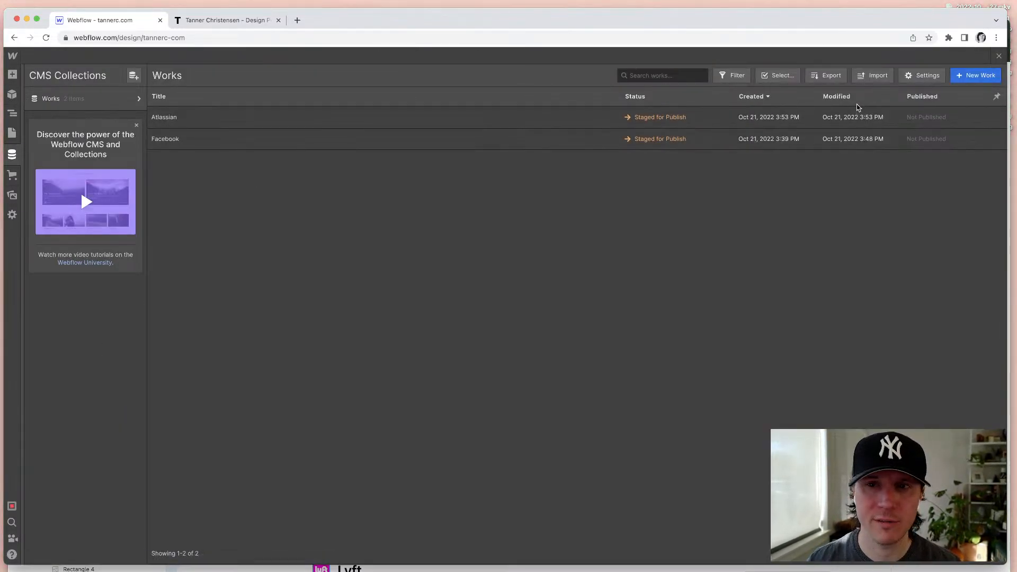
pyautogui.click(923, 75)
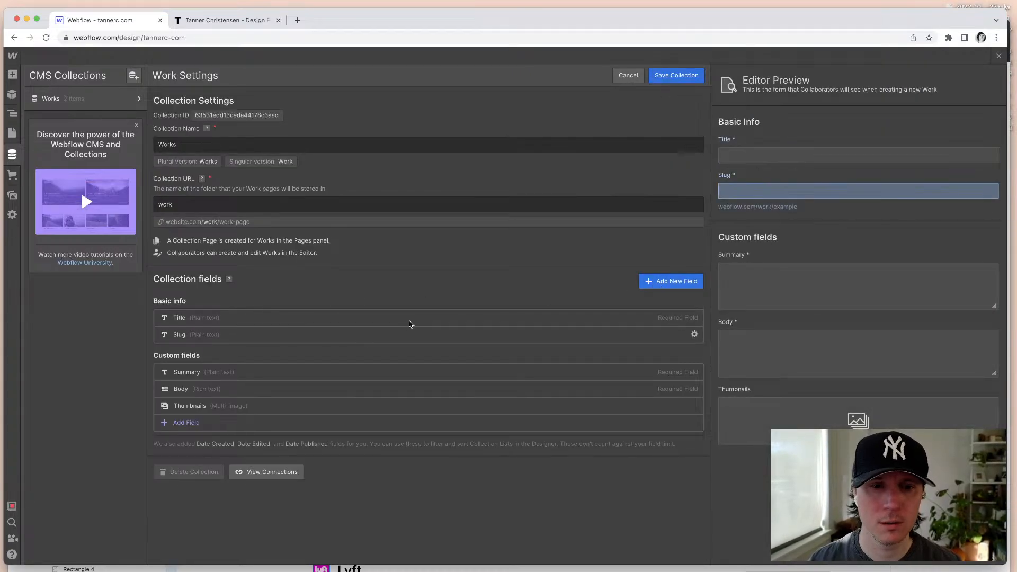
# Step: Add an image field labelled Icon to the Works collection and save the collection changes
pyautogui.click(201, 422)
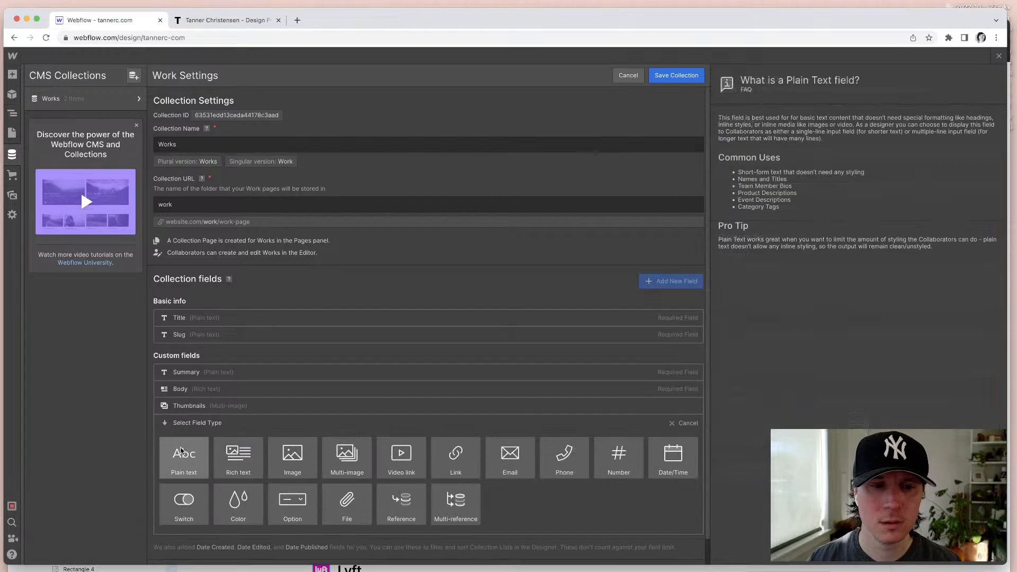
pyautogui.click(292, 455)
pyautogui.write('Icon')
pyautogui.scroll(-3, 548, 398)
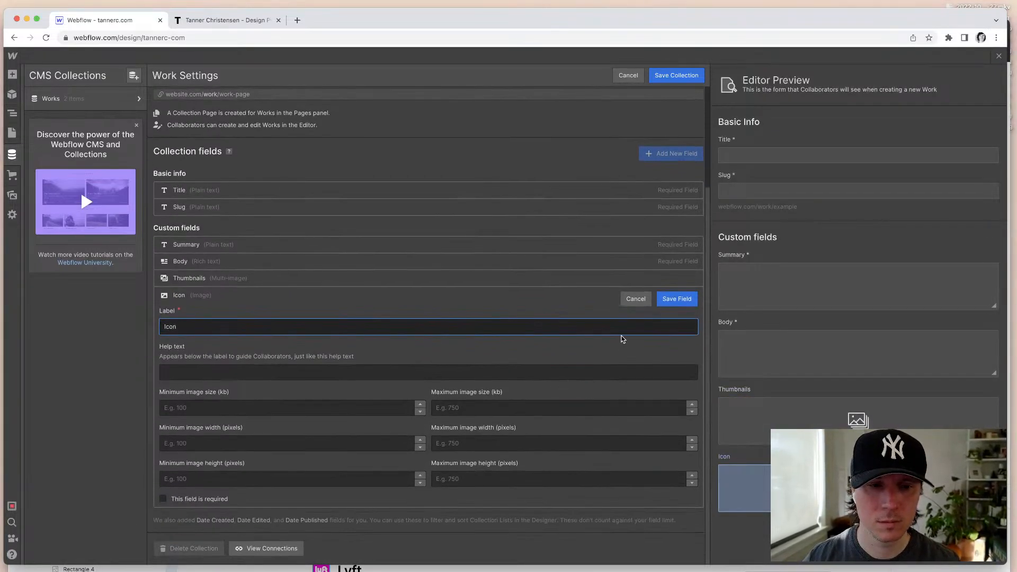
pyautogui.click(683, 298)
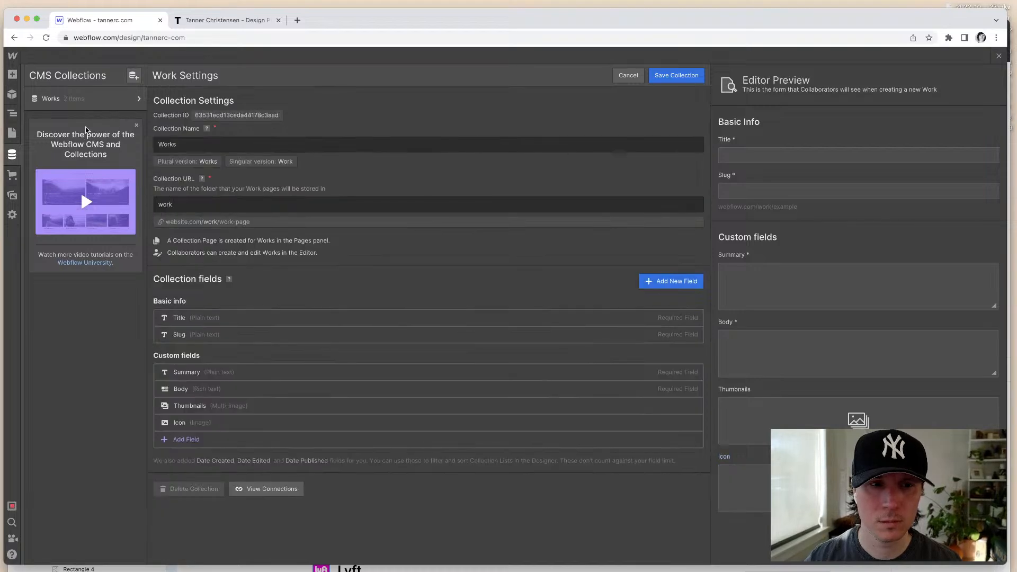
pyautogui.click(79, 101)
pyautogui.click(592, 342)
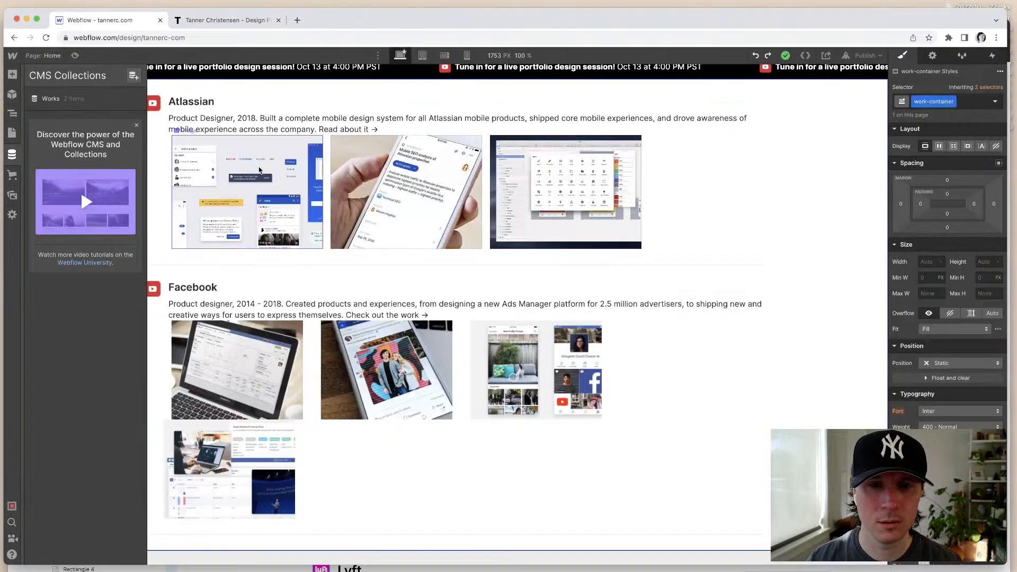
# Step: Upload icon-facebook.png from the Desktop as the Facebook work item's Icon and save the item
pyautogui.click(73, 100)
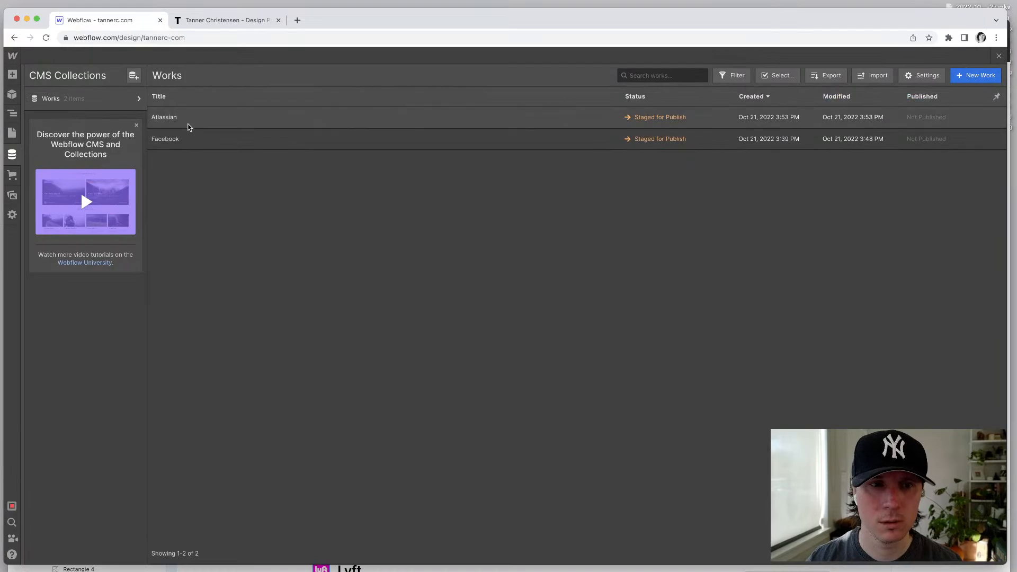
pyautogui.click(172, 140)
pyautogui.scroll(-15, 458, 287)
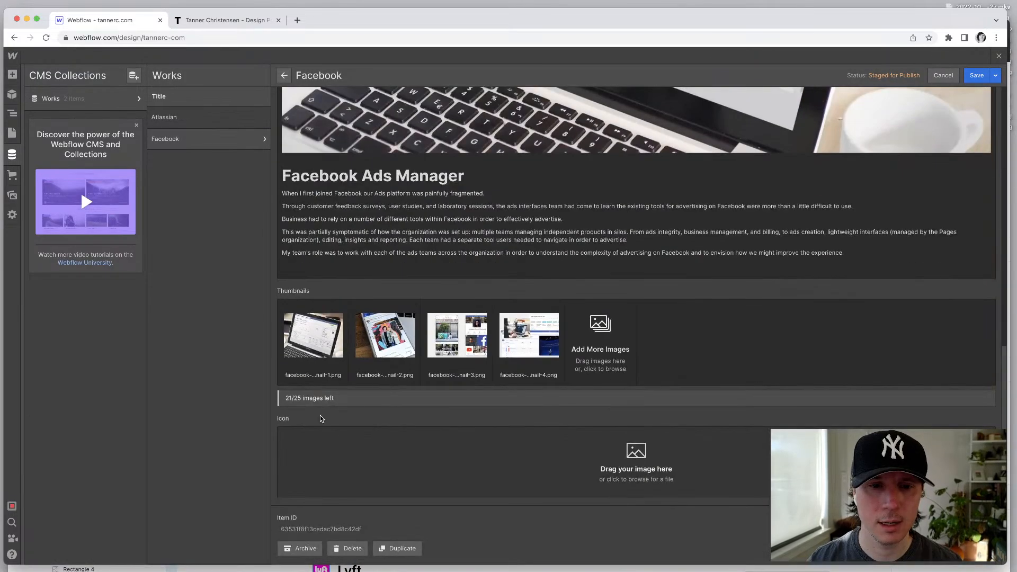
pyautogui.click(442, 469)
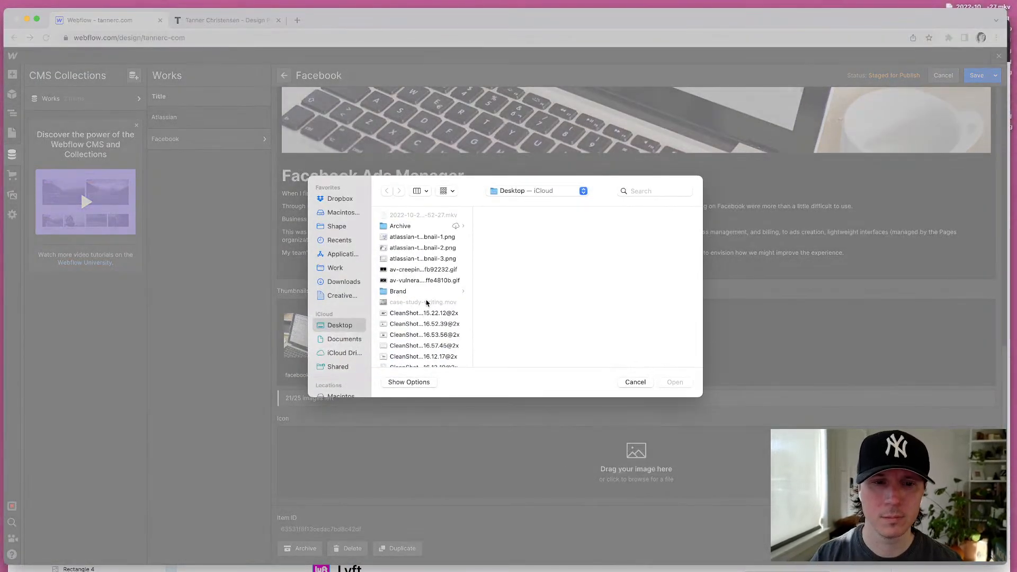
pyautogui.press('i')
pyautogui.press('Down')
pyautogui.press('Down')
pyautogui.press('Up')
pyautogui.press('Return')
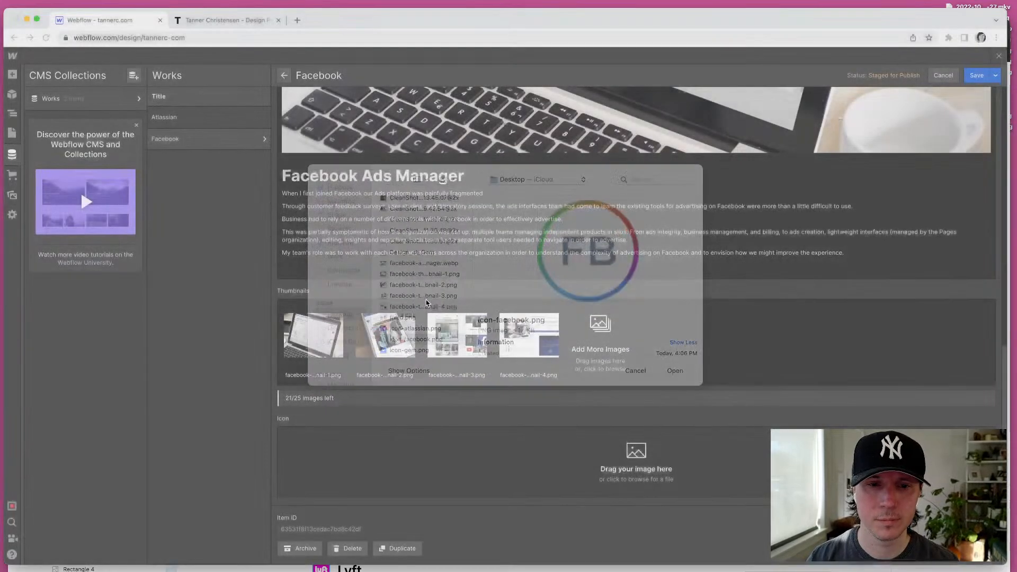
pyautogui.click(978, 77)
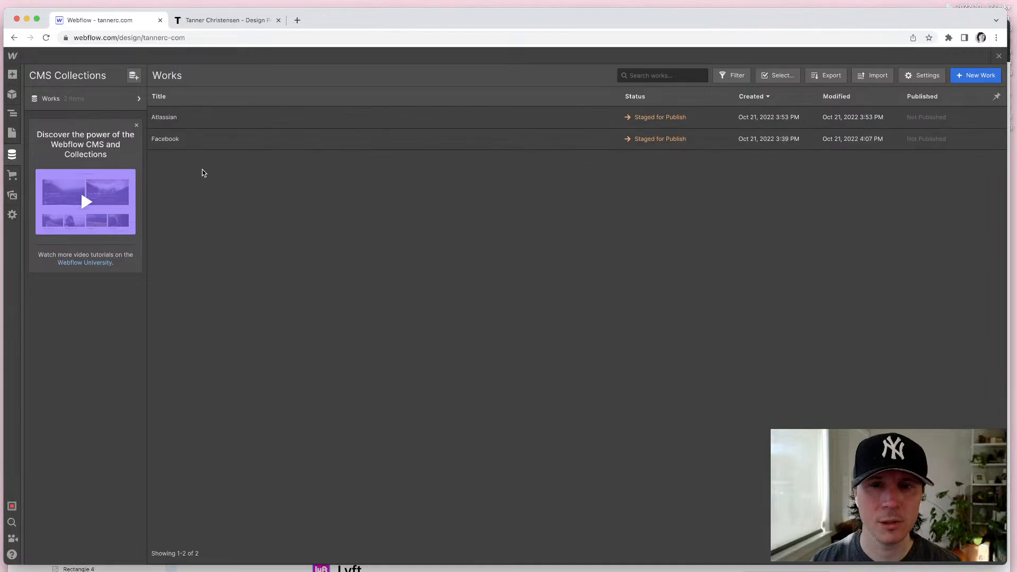
# Step: Upload icon-atlassian.png from the Desktop as the Atlassian work item's Icon and save the item
pyautogui.click(176, 118)
pyautogui.scroll(-3, 422, 429)
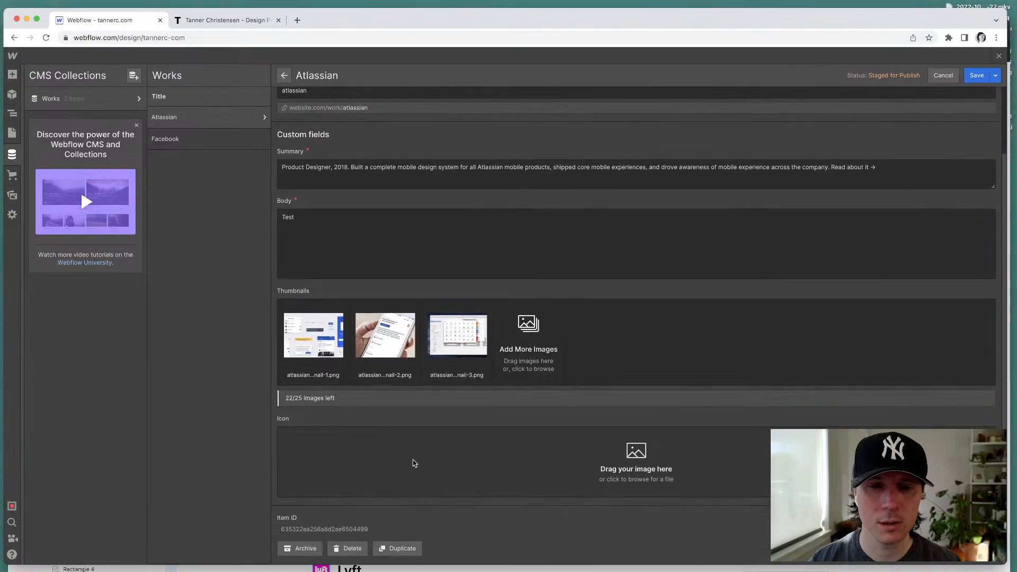
pyautogui.click(413, 463)
pyautogui.write('icon')
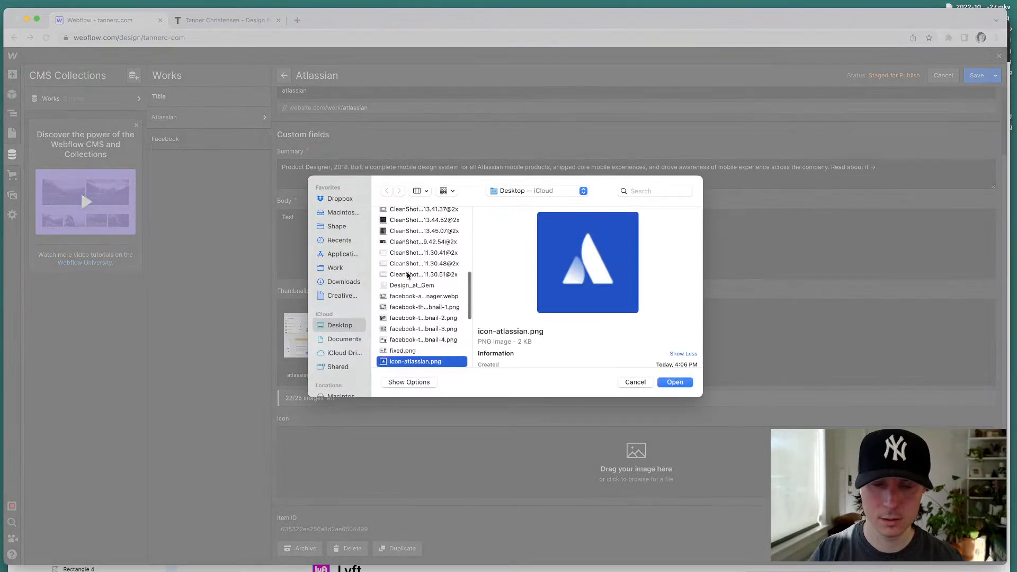
pyautogui.press('Return')
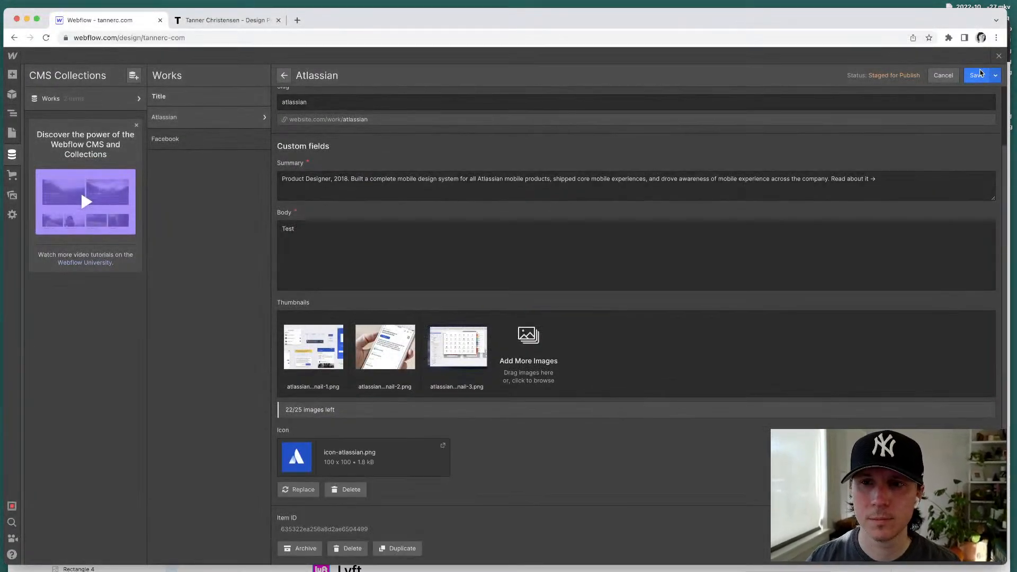
pyautogui.click(977, 76)
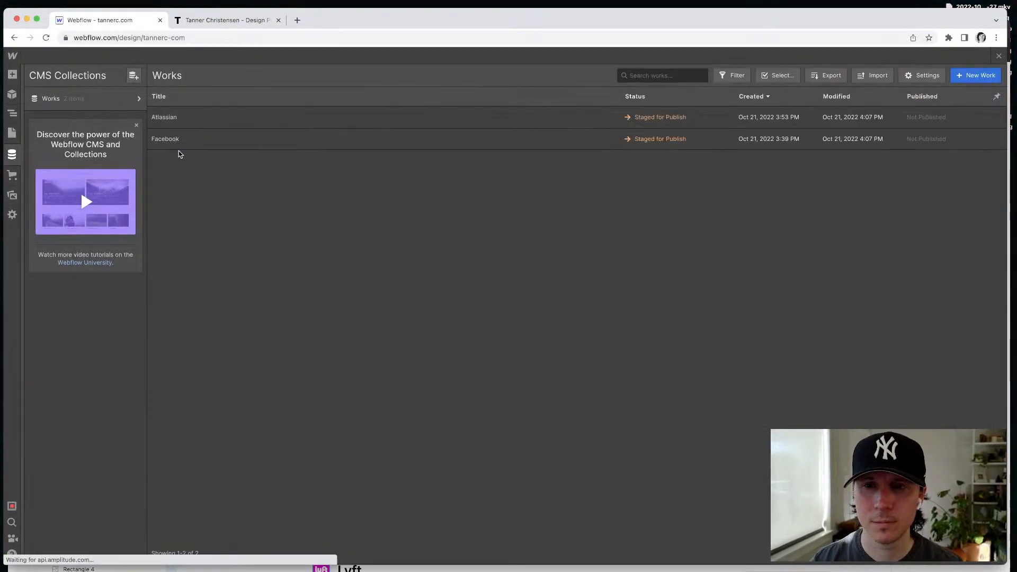
# Step: Bind the work list's placeholder YouTube image to the Works collection's Icon field and check the entries on the page
pyautogui.click(11, 113)
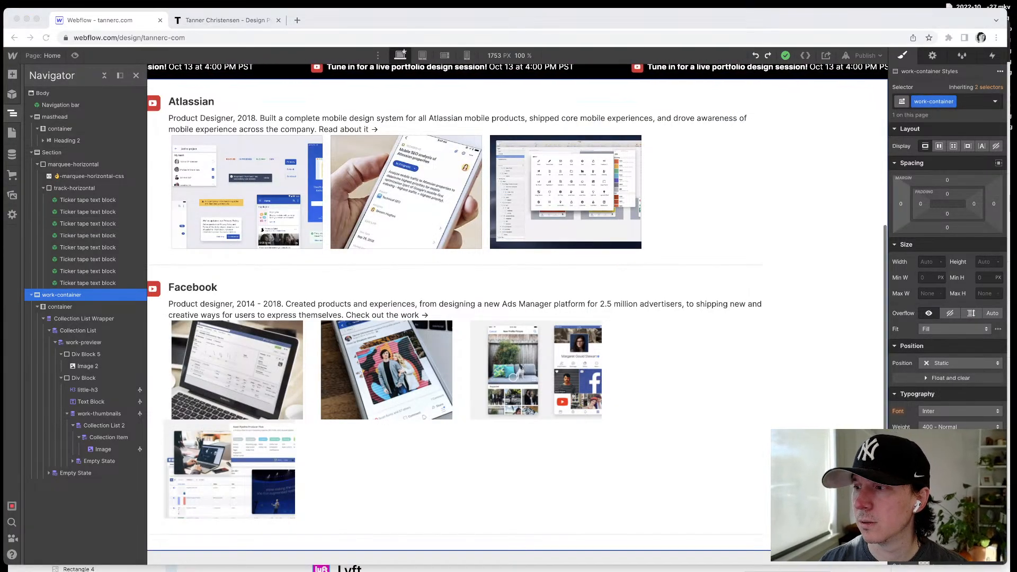
pyautogui.click(157, 292)
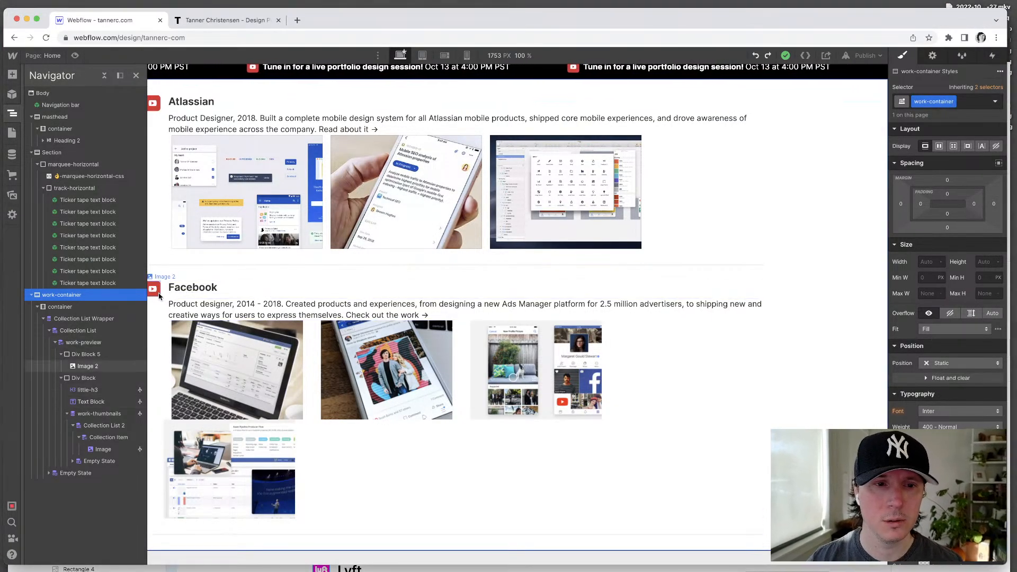
pyautogui.click(183, 277)
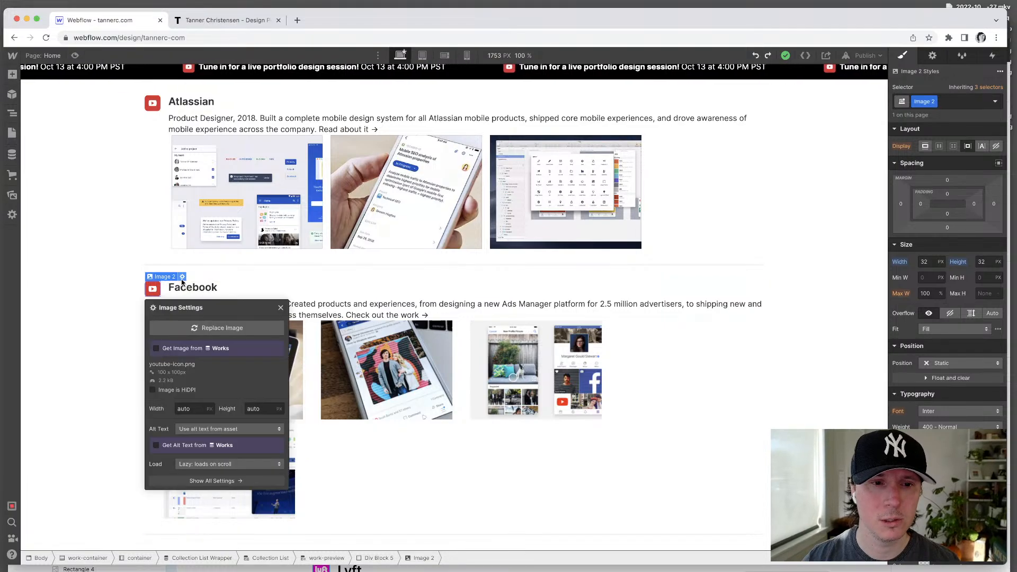
pyautogui.click(181, 348)
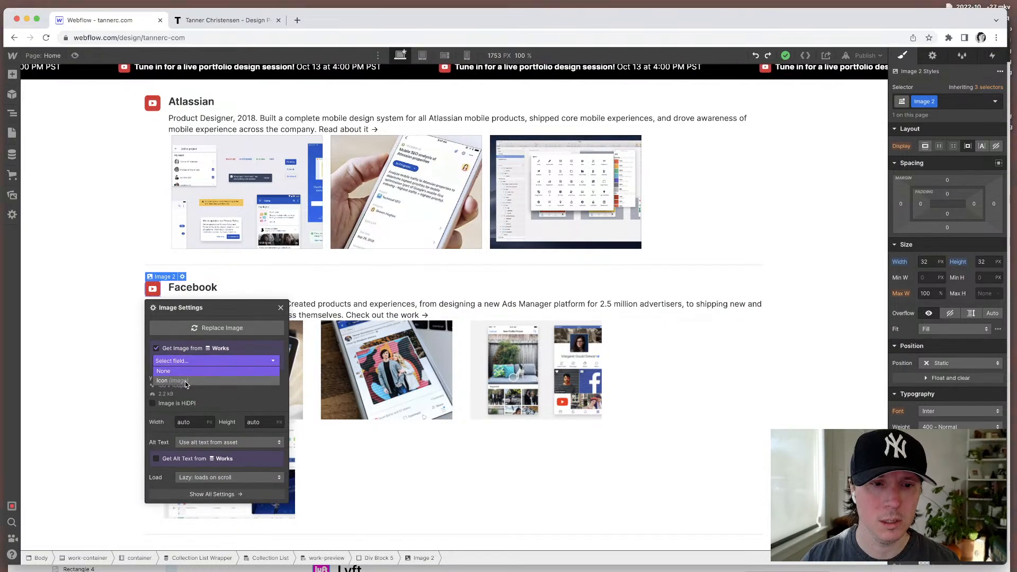
pyautogui.click(175, 381)
pyautogui.click(154, 105)
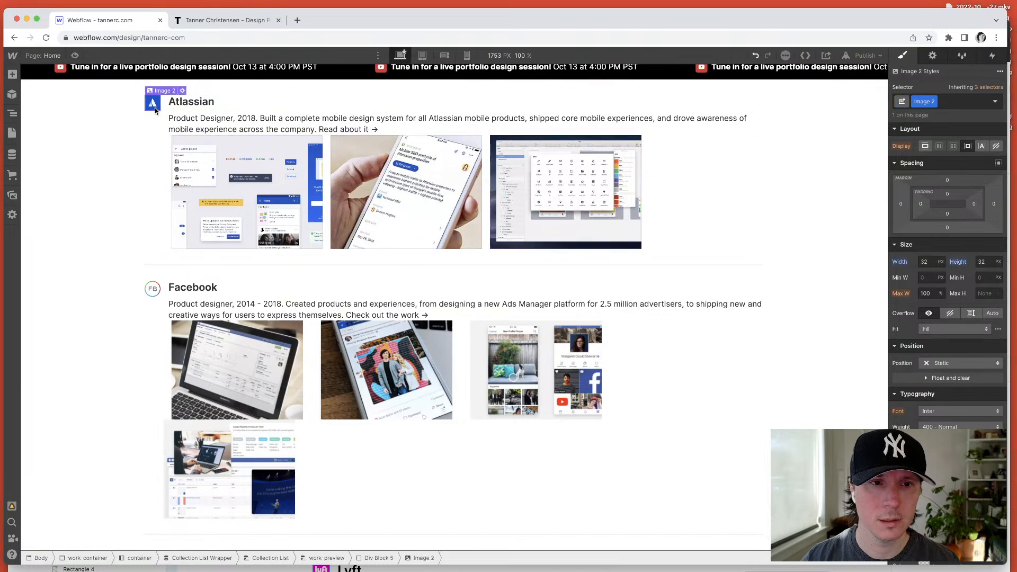
pyautogui.click(118, 195)
pyautogui.scroll(4, 118, 195)
pyautogui.scroll(-4, 104, 238)
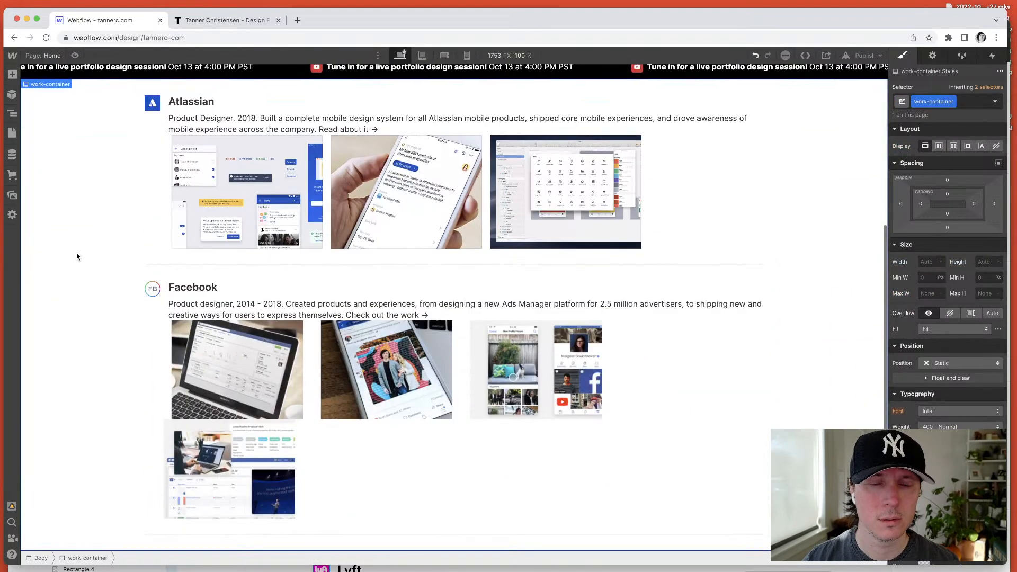
# Step: Review the work entries on the home page and compare them with the work sections in the Figma mockup
pyautogui.scroll(2, 83, 310)
pyautogui.scroll(-2, 85, 316)
pyautogui.scroll(1, 84, 316)
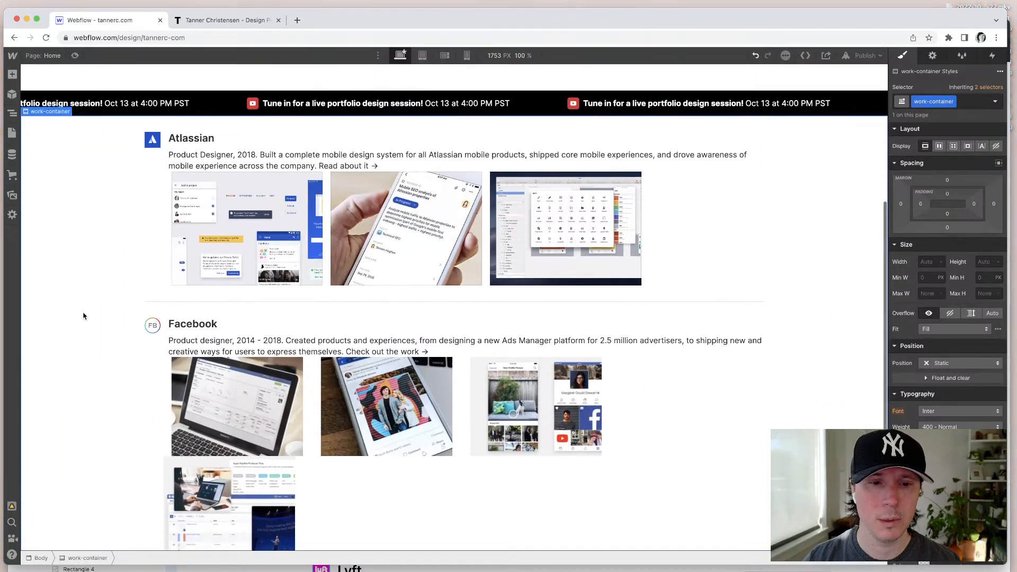
pyautogui.scroll(4, 620, 269)
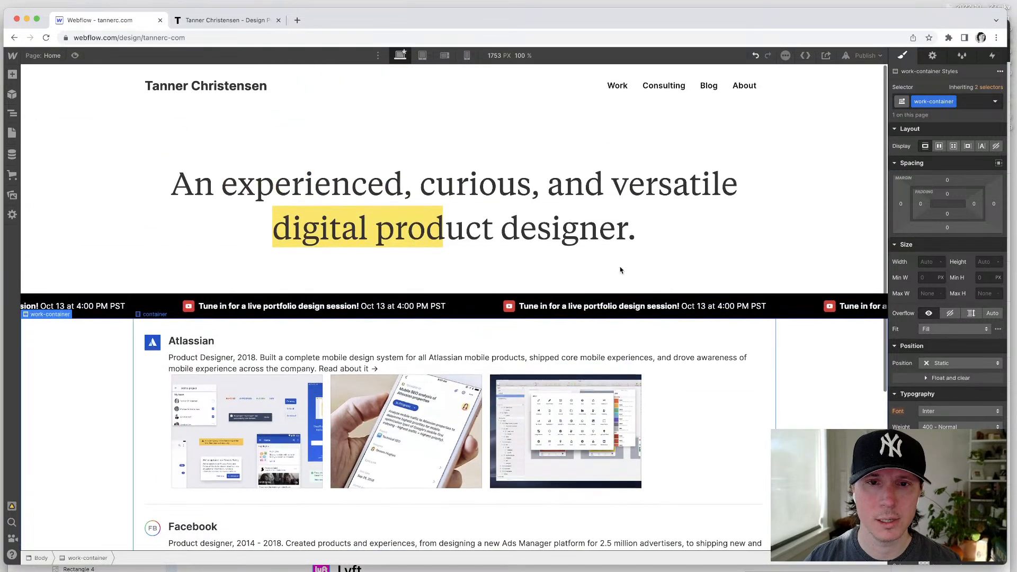
pyautogui.scroll(-5, 32, 329)
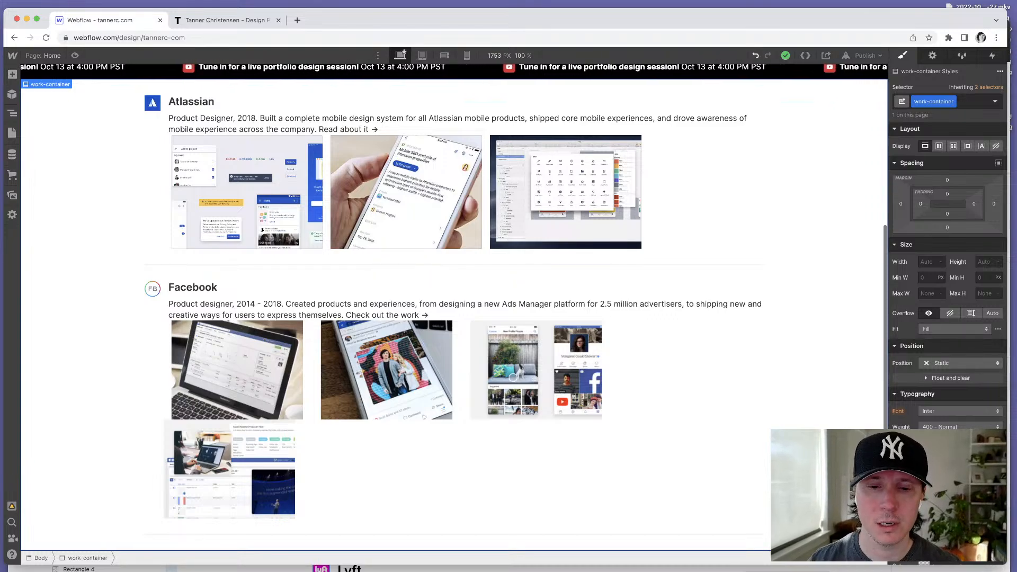
pyautogui.press('super+Tab')
pyautogui.scroll(5, 243, 316)
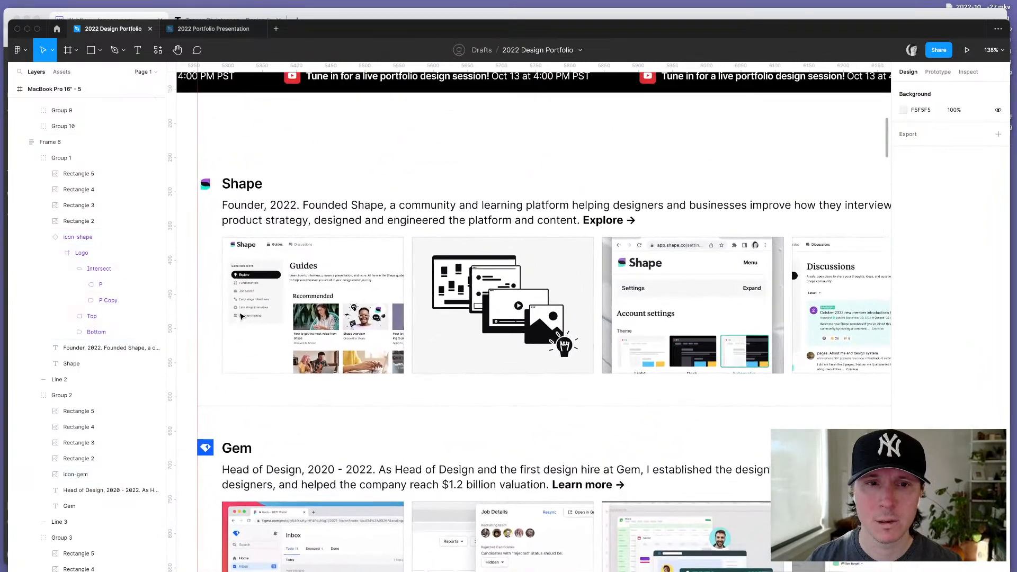
pyautogui.scroll(-5, 241, 316)
pyautogui.scroll(-15, 240, 317)
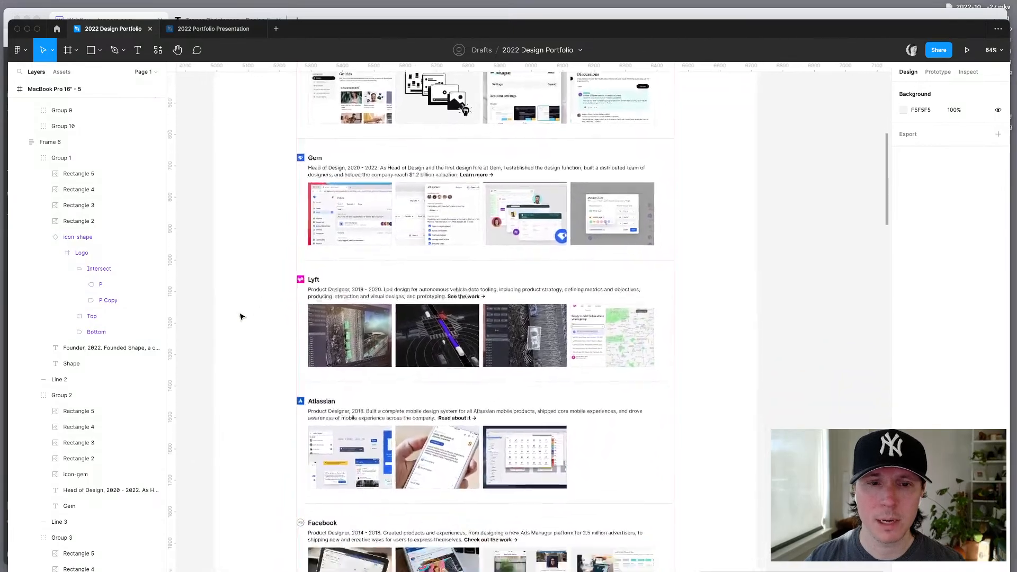
pyautogui.scroll(-2, 240, 317)
pyautogui.click(392, 280)
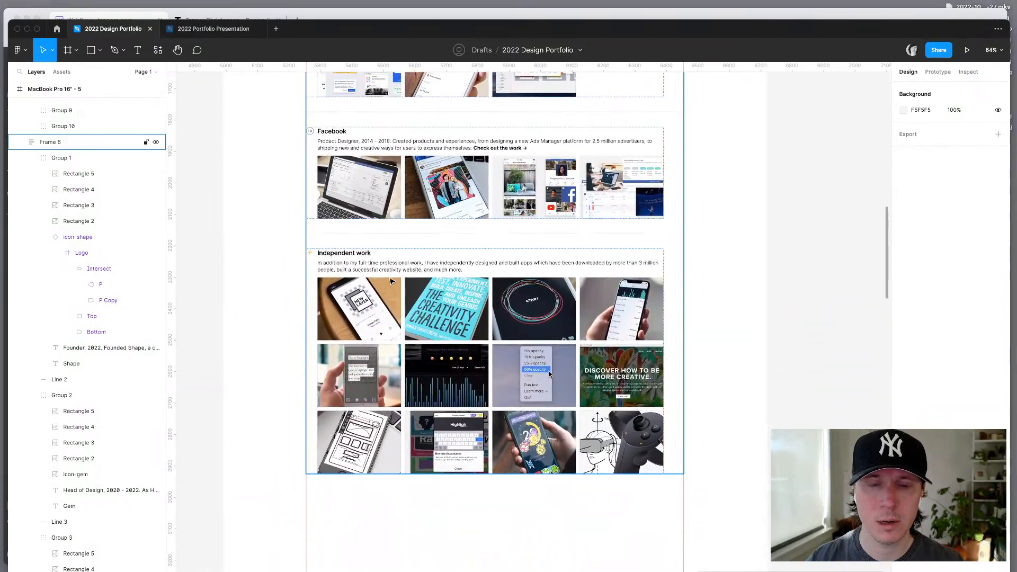
pyautogui.scroll(10, 381, 282)
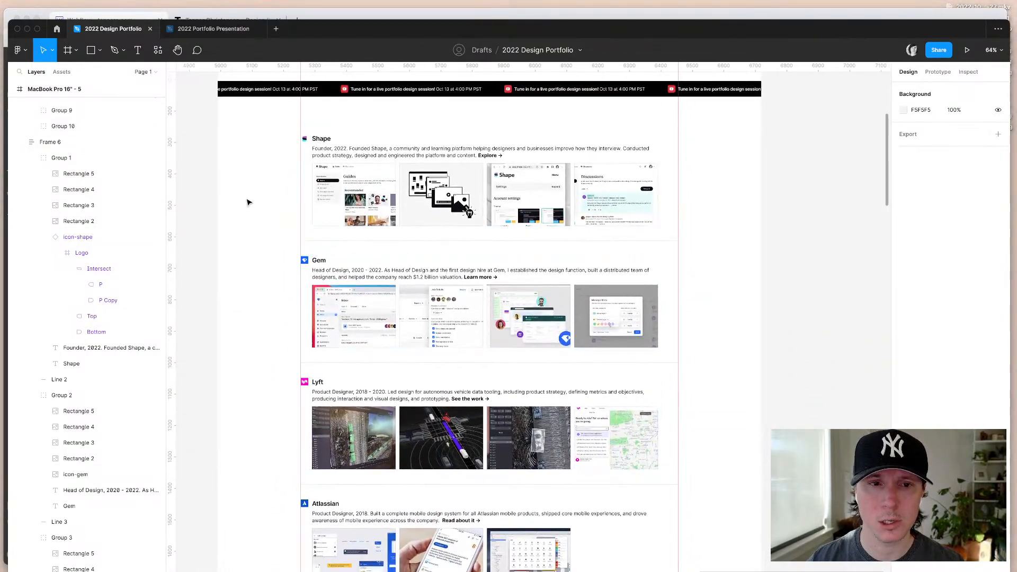
# Step: Return to Webflow and open the Works Template collection page for editing
pyautogui.press('super+Tab')
pyautogui.click(12, 75)
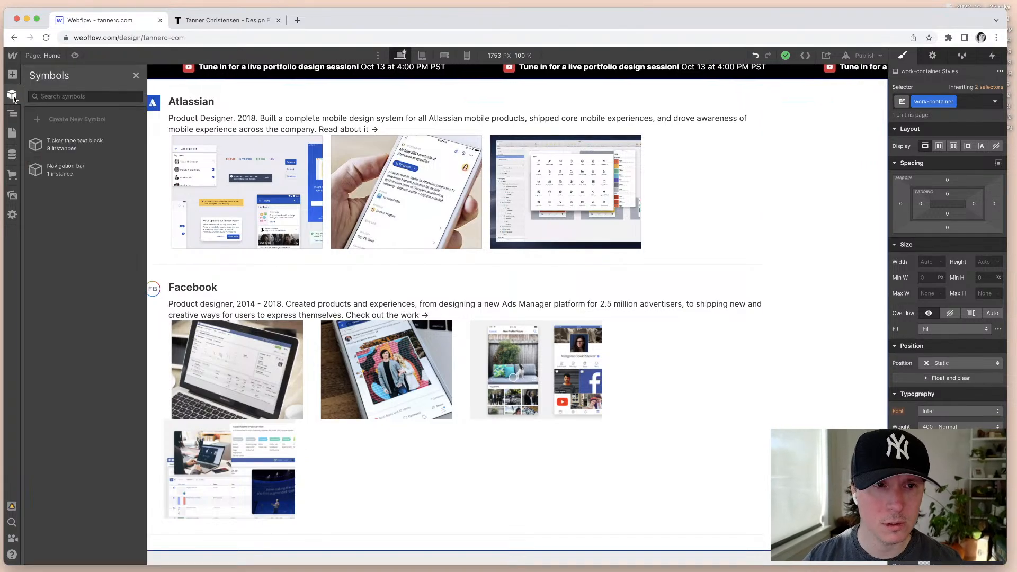
pyautogui.click(12, 132)
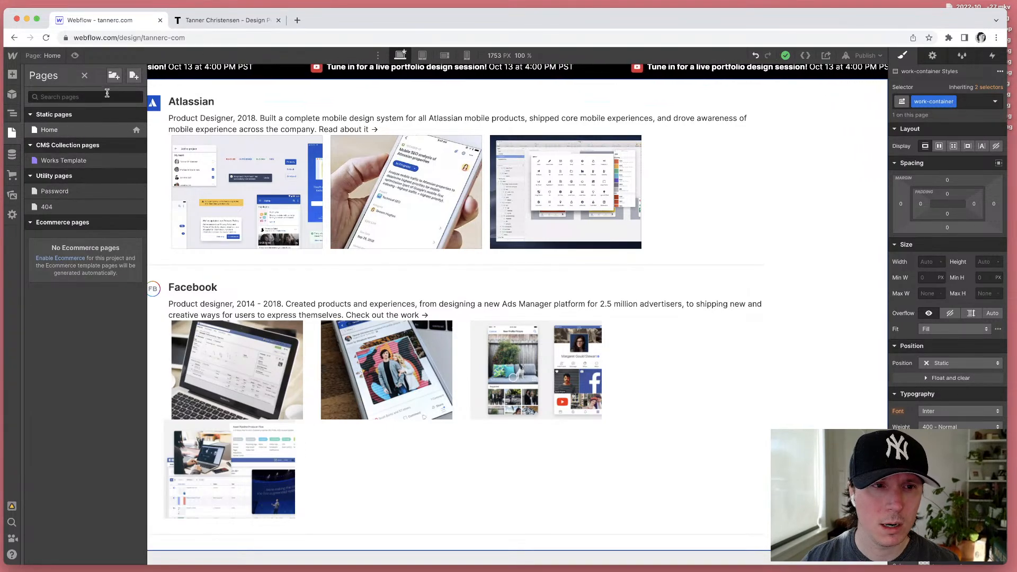
pyautogui.click(135, 75)
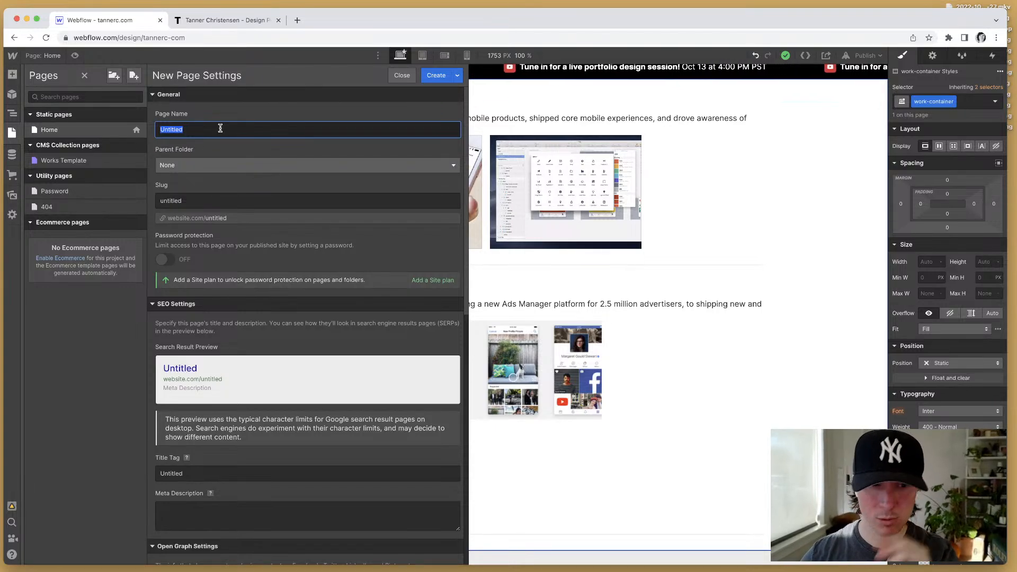
pyautogui.click(402, 75)
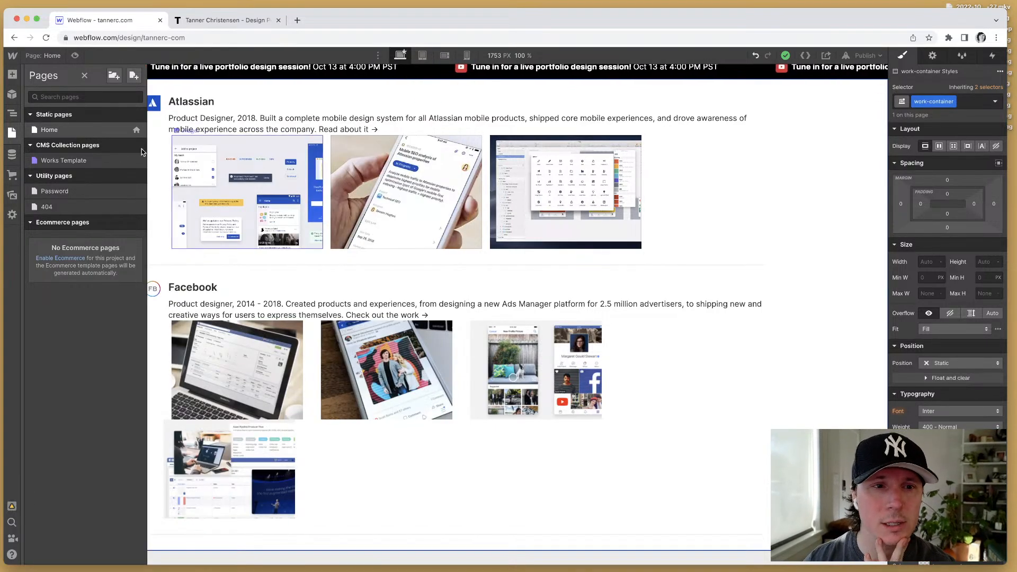
pyautogui.click(66, 160)
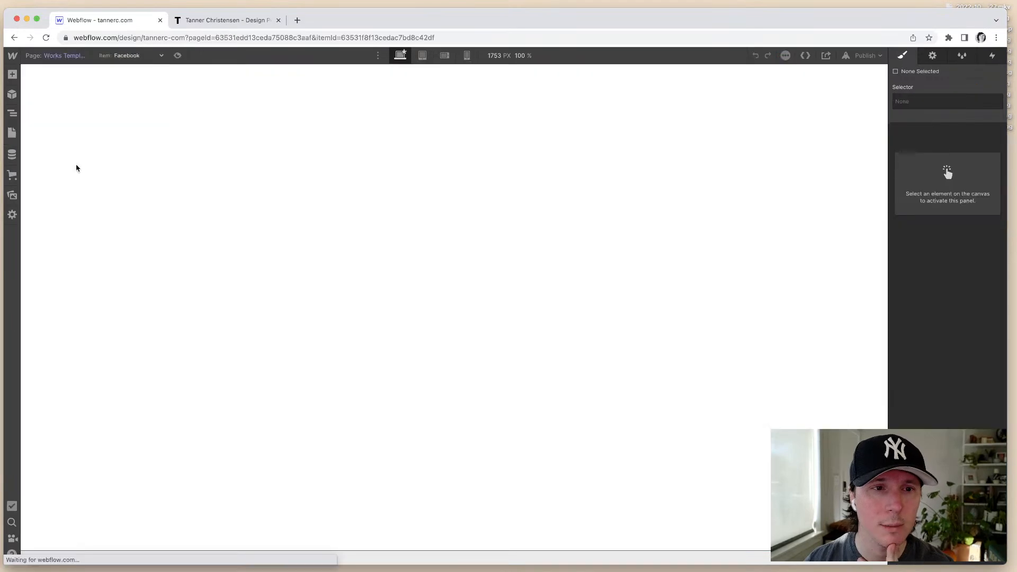
# Step: Find the Navigation bar symbol and add it at the top of the empty Works template page
pyautogui.click(206, 173)
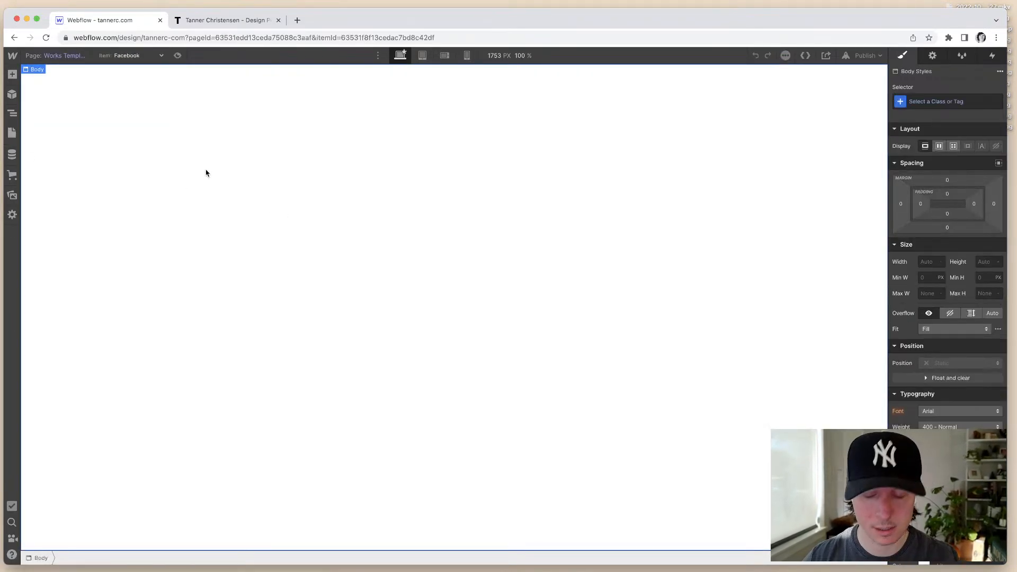
pyautogui.press('super+e')
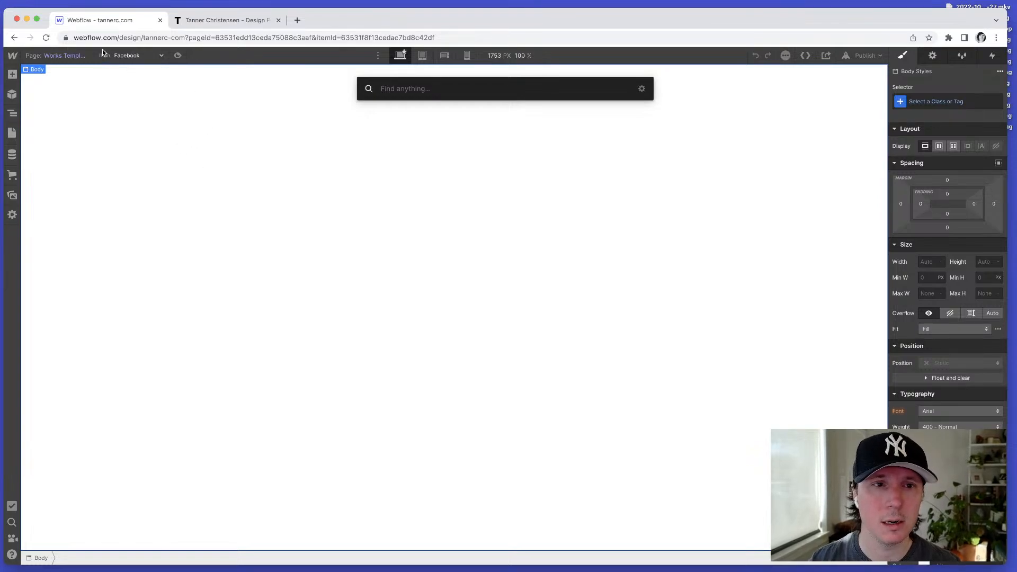
pyautogui.write('nav')
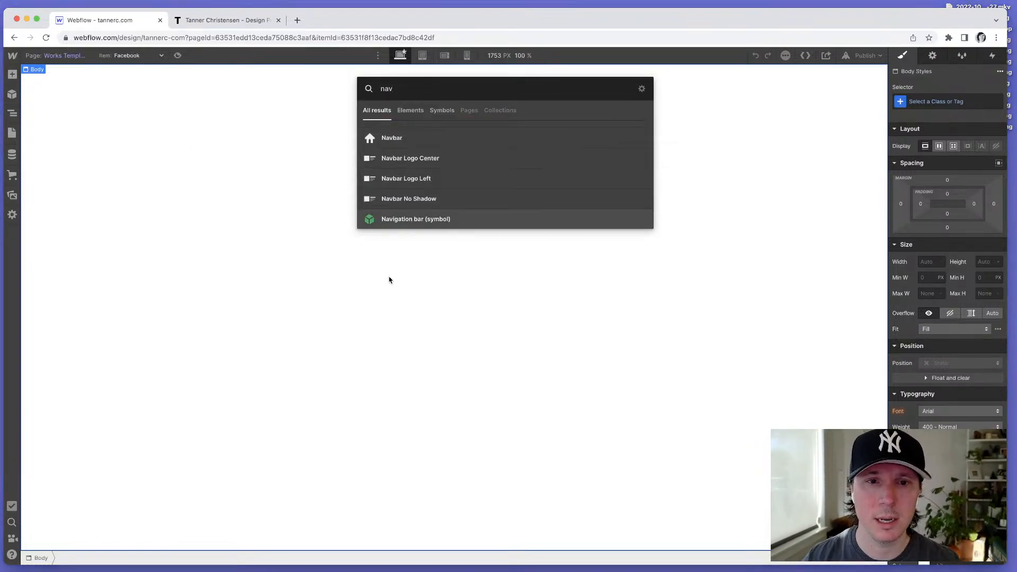
pyautogui.moveTo(417, 221); pyautogui.dragTo(220, 143)
pyautogui.click(238, 173)
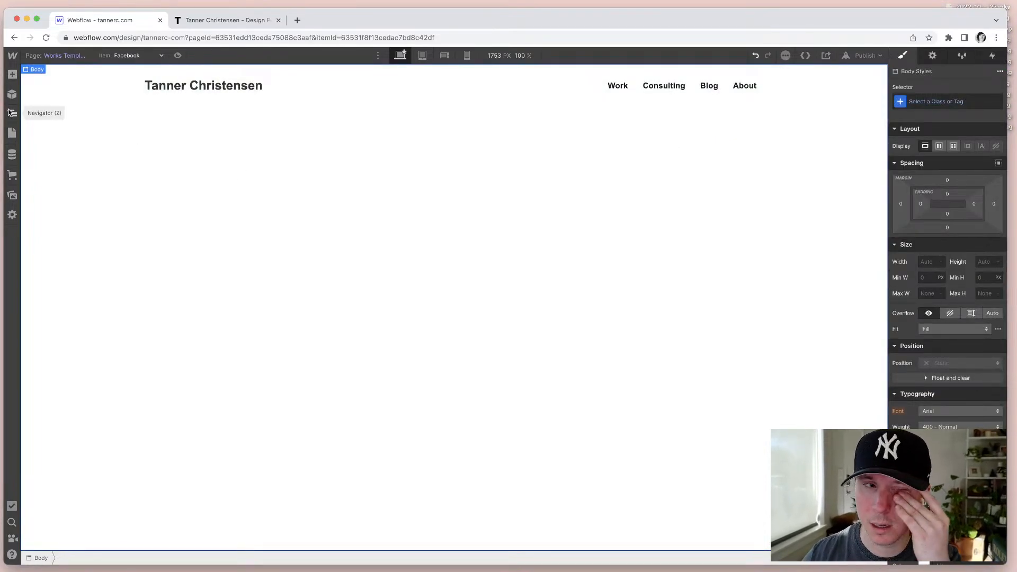
# Step: Check the Facebook case study on the existing site, and add a Section below the navigation bar on the Works template
pyautogui.click(228, 20)
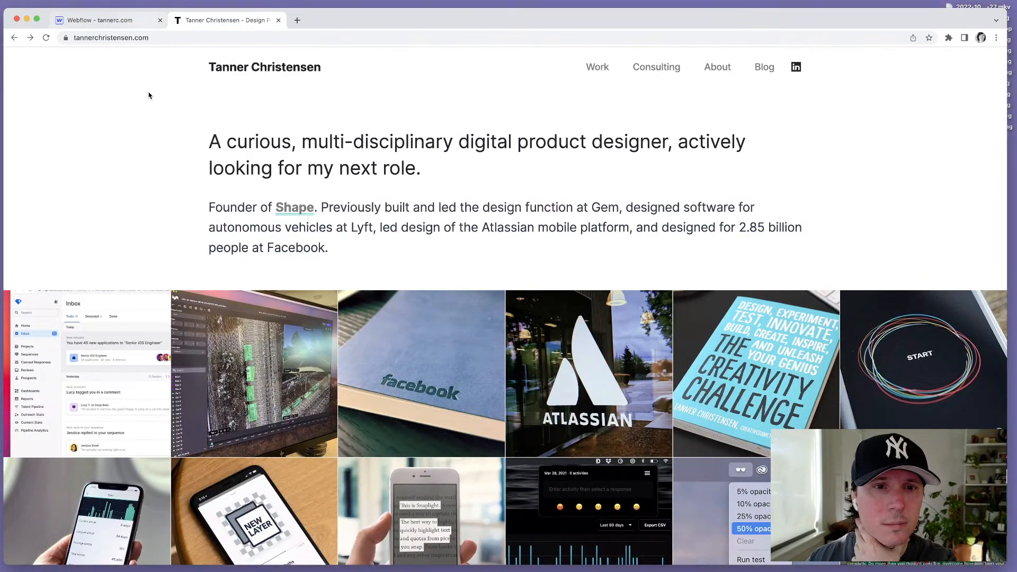
pyautogui.click(411, 329)
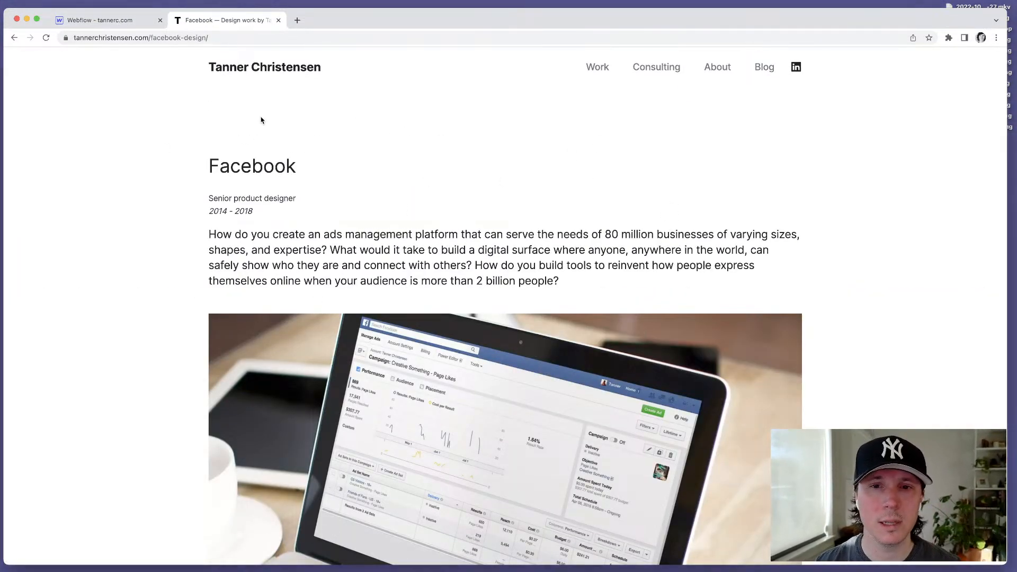
pyautogui.click(121, 25)
pyautogui.press('super+e')
pyautogui.write('sec')
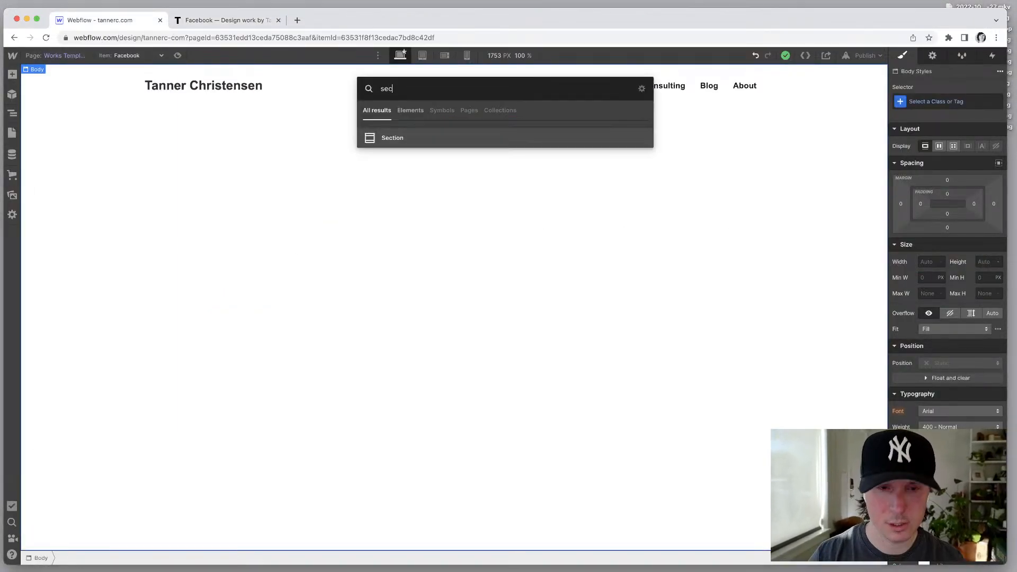
pyautogui.click(382, 139)
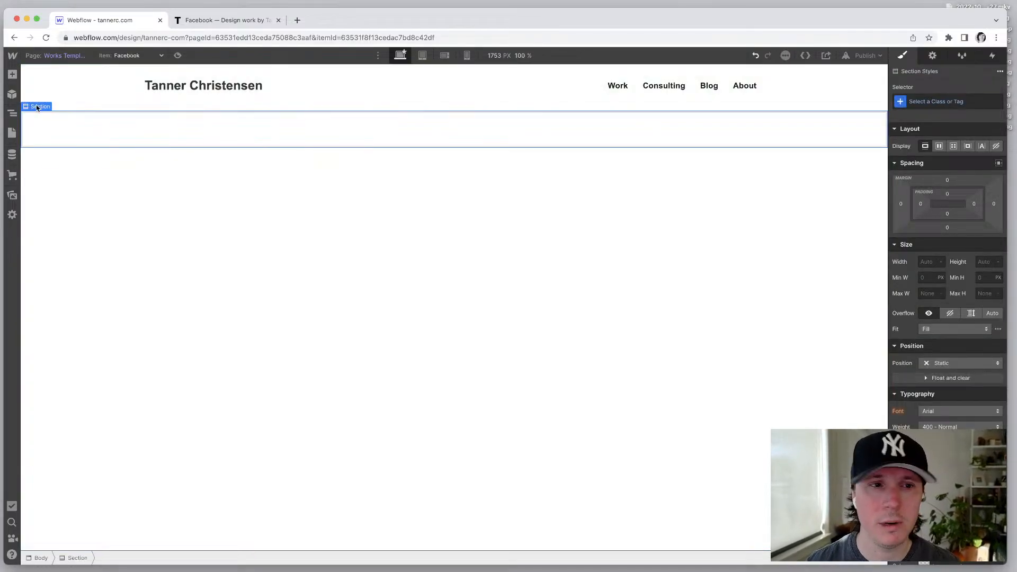
# Step: Add a Container inside the new section and apply the existing "container" class to it
pyautogui.press('super+e')
pyautogui.write('con')
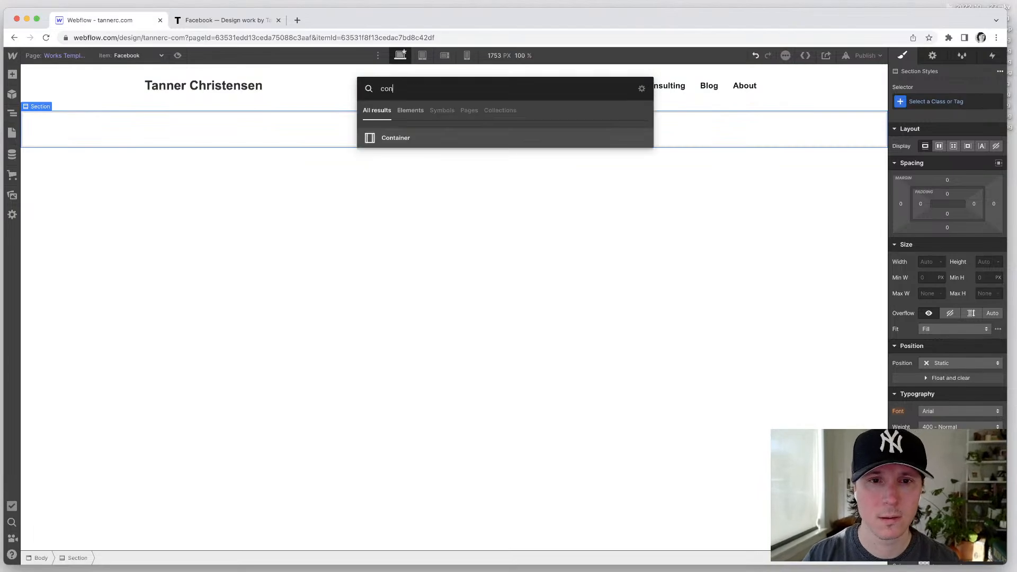
pyautogui.moveTo(394, 139); pyautogui.dragTo(262, 129)
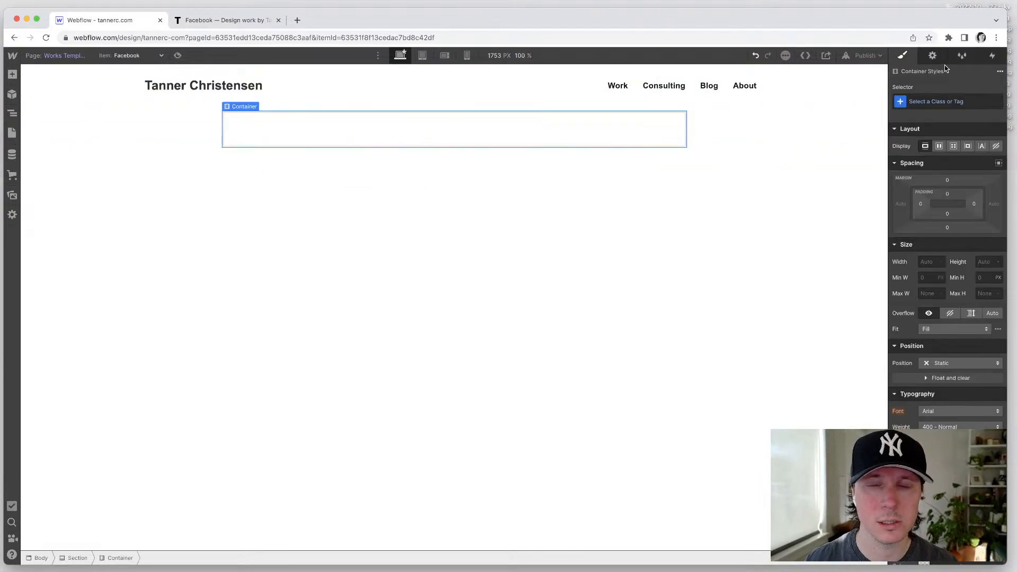
pyautogui.click(970, 102)
pyautogui.write('container')
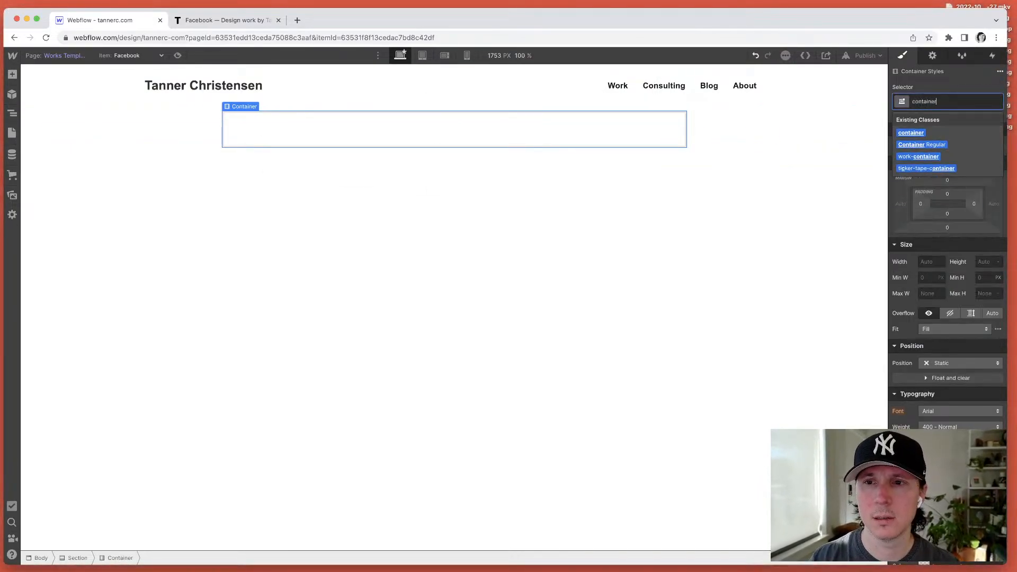
pyautogui.press('Return')
# Step: Add a Heading inside the container, try the H2 type, and set it back to H1
pyautogui.press('super+e')
pyautogui.write('head')
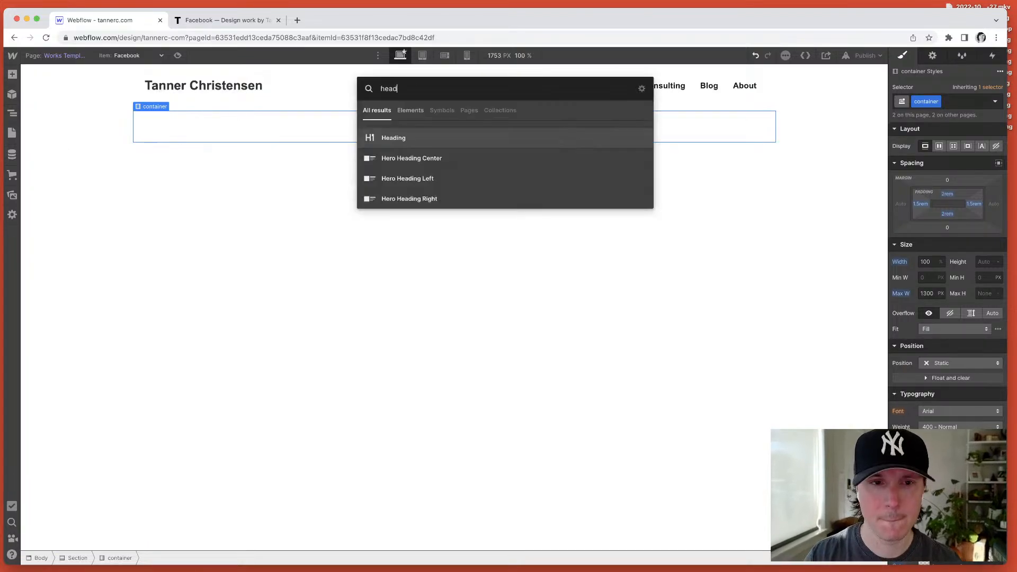
pyautogui.moveTo(389, 133); pyautogui.dragTo(247, 125)
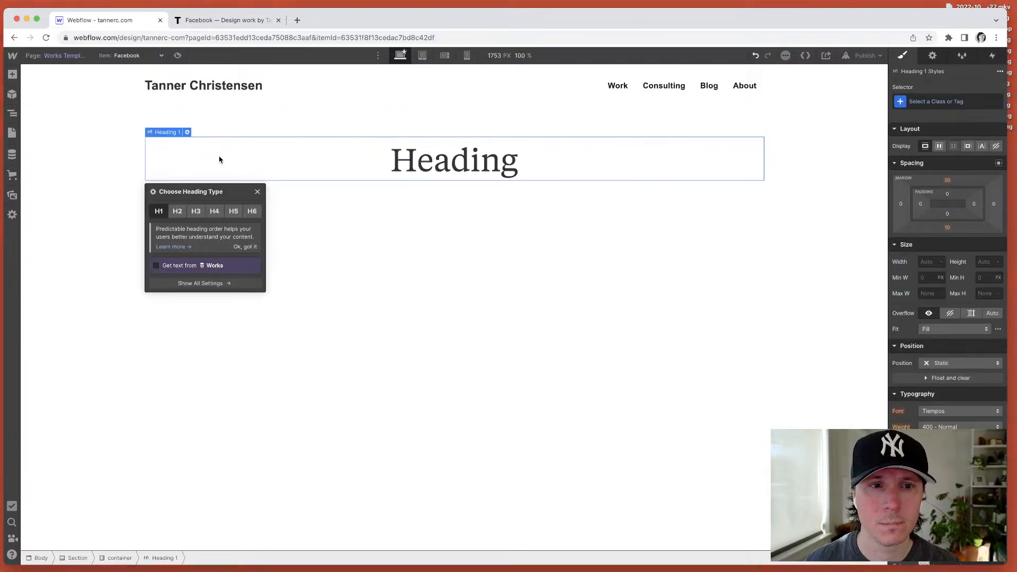
pyautogui.click(177, 212)
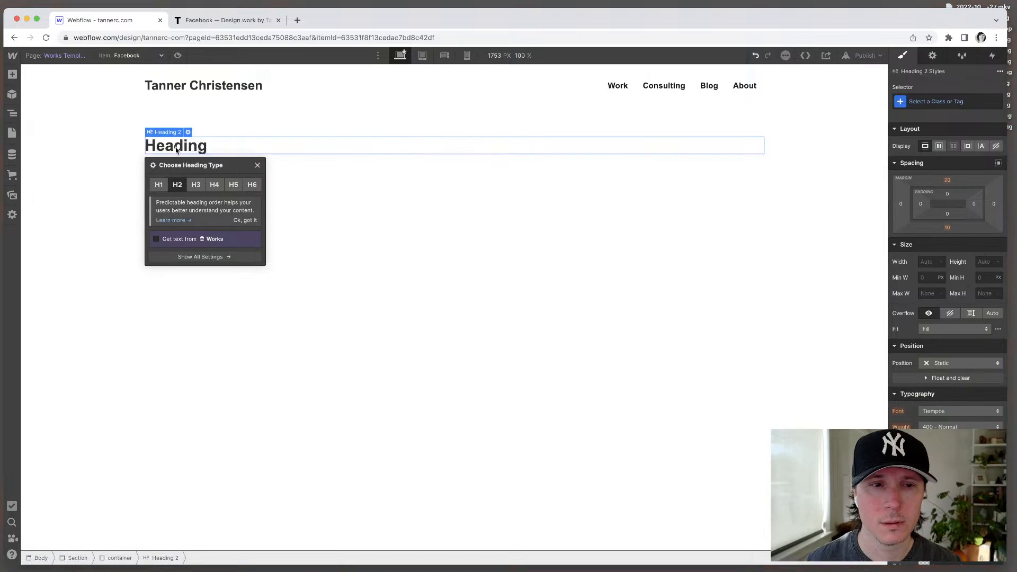
pyautogui.click(159, 186)
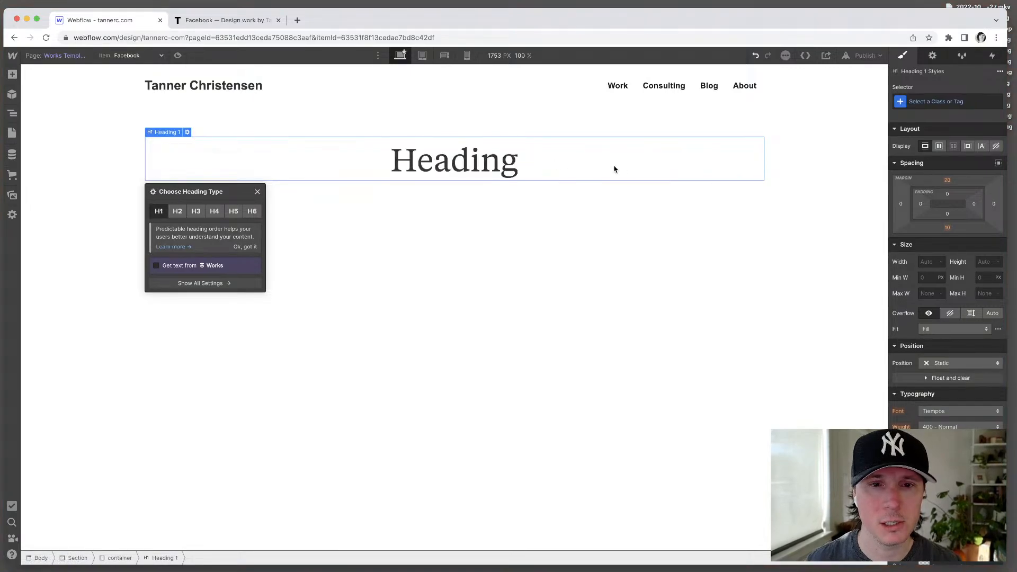
pyautogui.click(466, 169)
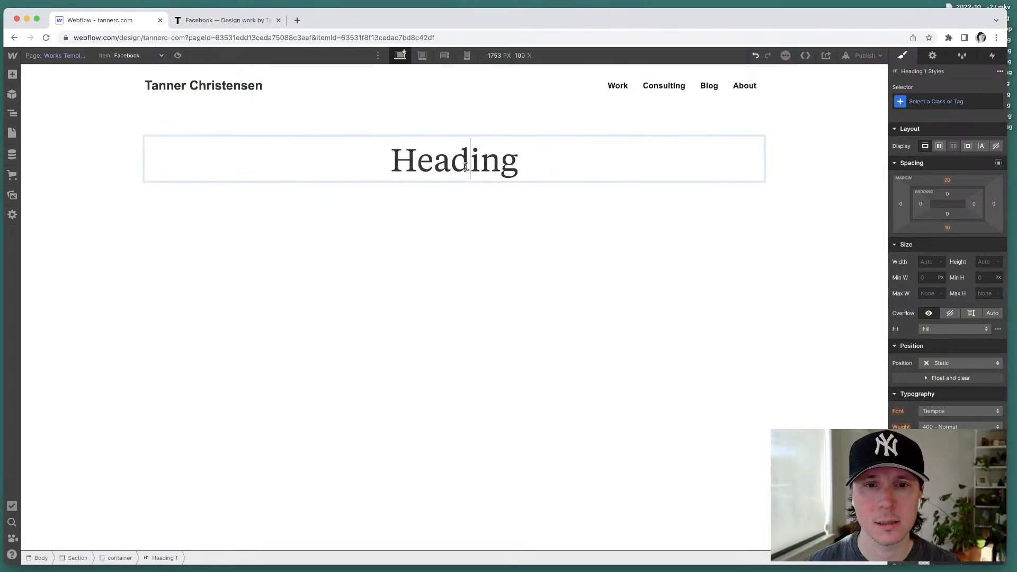
pyautogui.doubleClick(450, 167)
pyautogui.press('Escape')
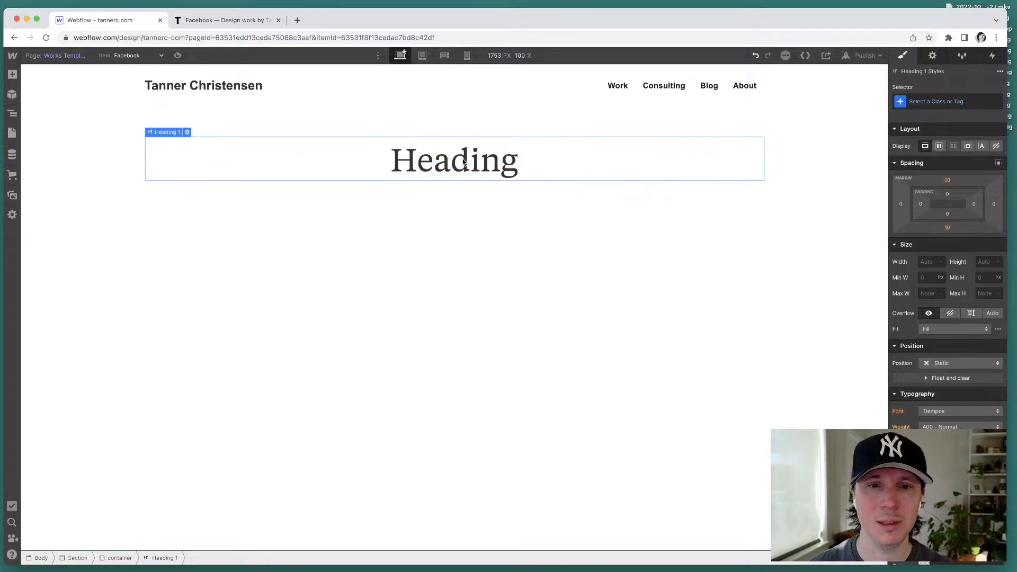
# Step: Bind the H1 heading's text to the Works collection's Title field
pyautogui.click(186, 133)
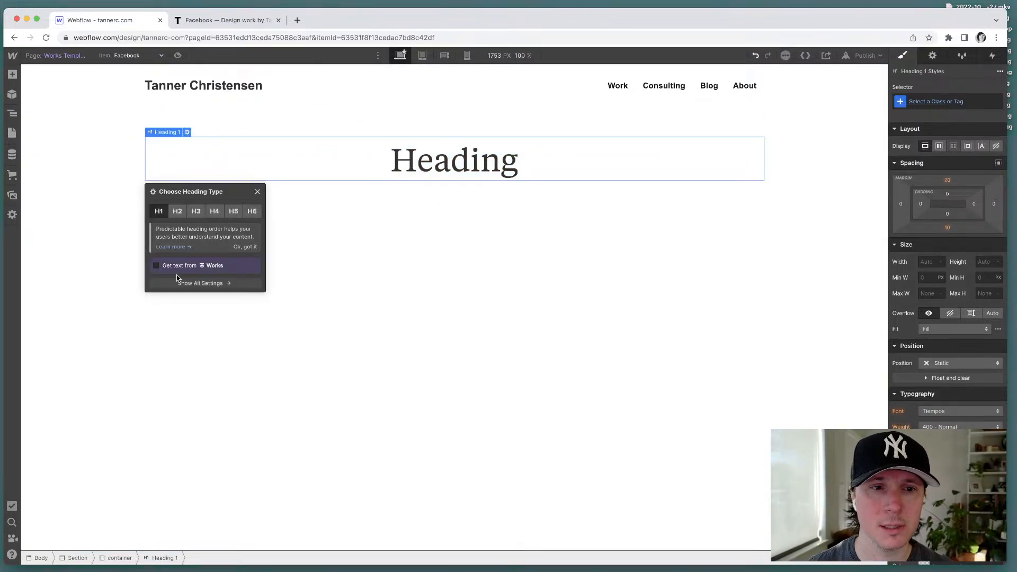
pyautogui.click(169, 263)
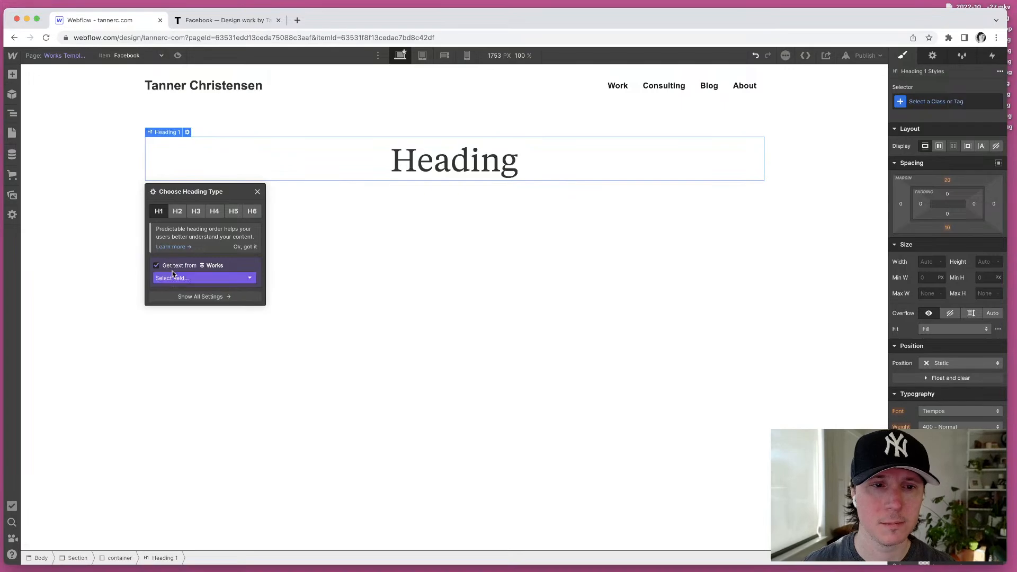
pyautogui.click(173, 278)
pyautogui.click(175, 297)
pyautogui.click(439, 270)
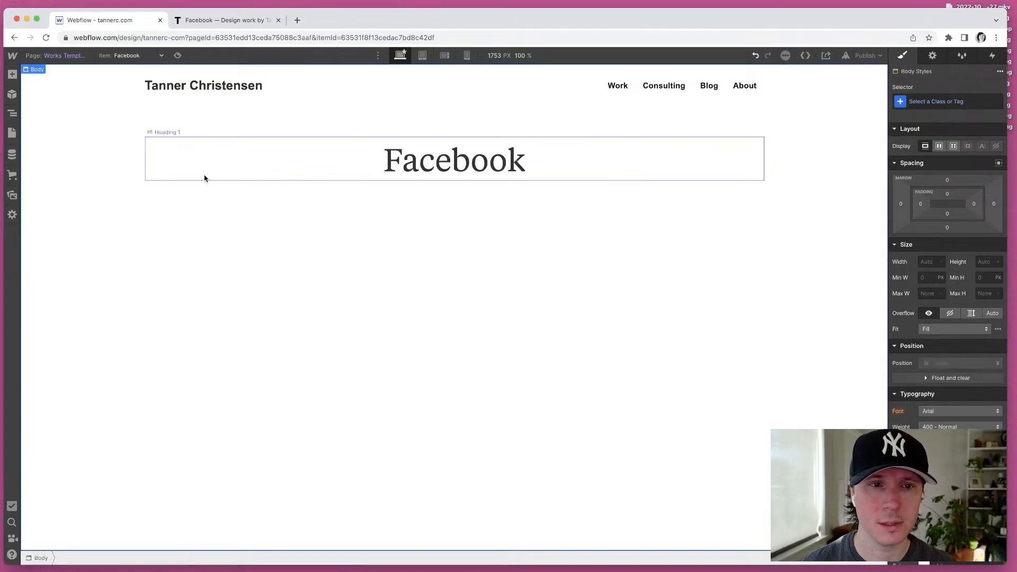
# Step: Add a Text Block below the heading and bind its text to the Works collection's Summary field
pyautogui.press('super+e')
pyautogui.write('text')
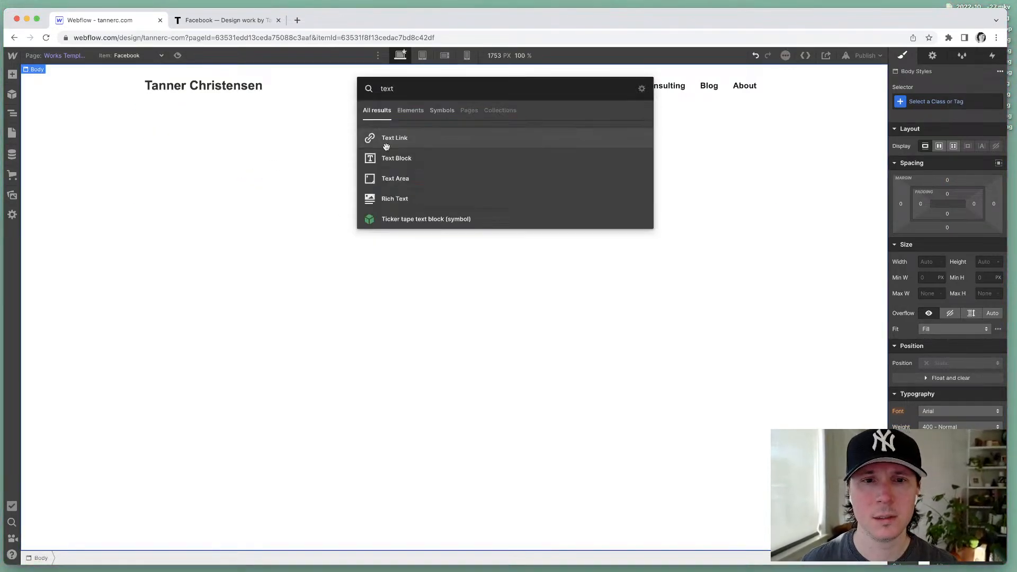
pyautogui.moveTo(397, 158); pyautogui.dragTo(379, 177)
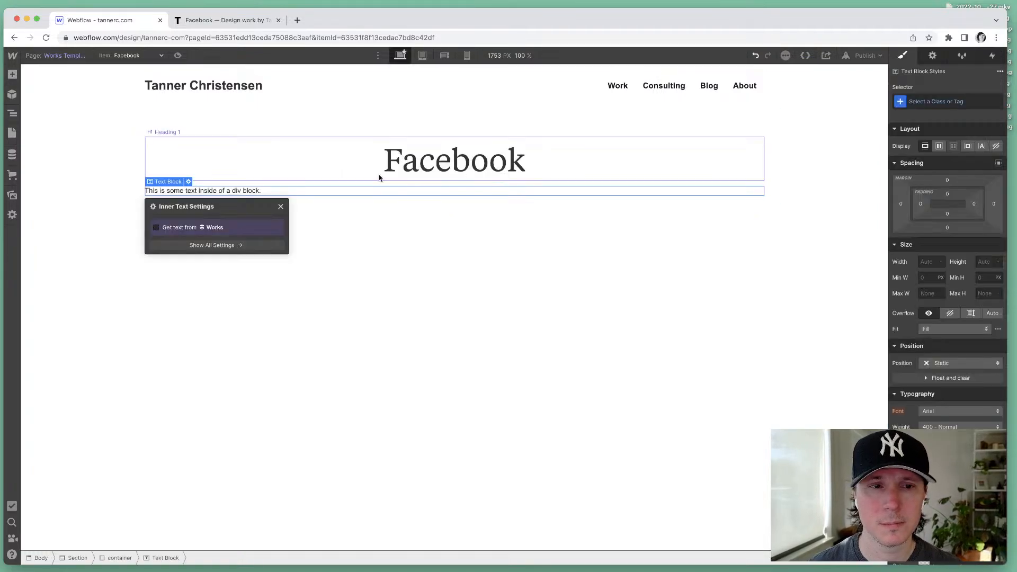
pyautogui.click(167, 227)
pyautogui.click(215, 241)
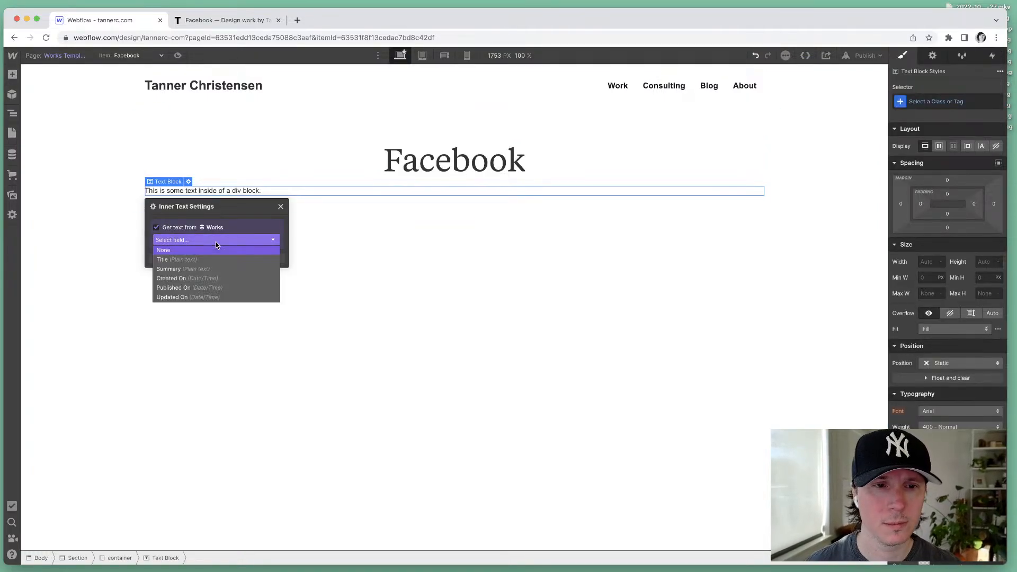
pyautogui.click(177, 266)
pyautogui.click(326, 263)
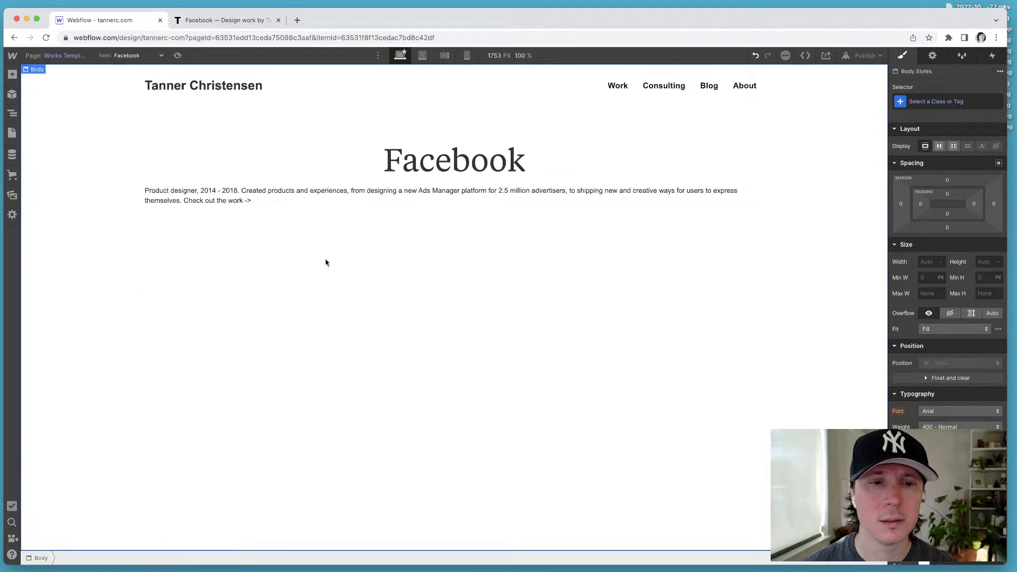
# Step: Add a Rich Text element below the summary text and bind it to the Works collection's Body field
pyautogui.press('super+e')
pyautogui.write('rich')
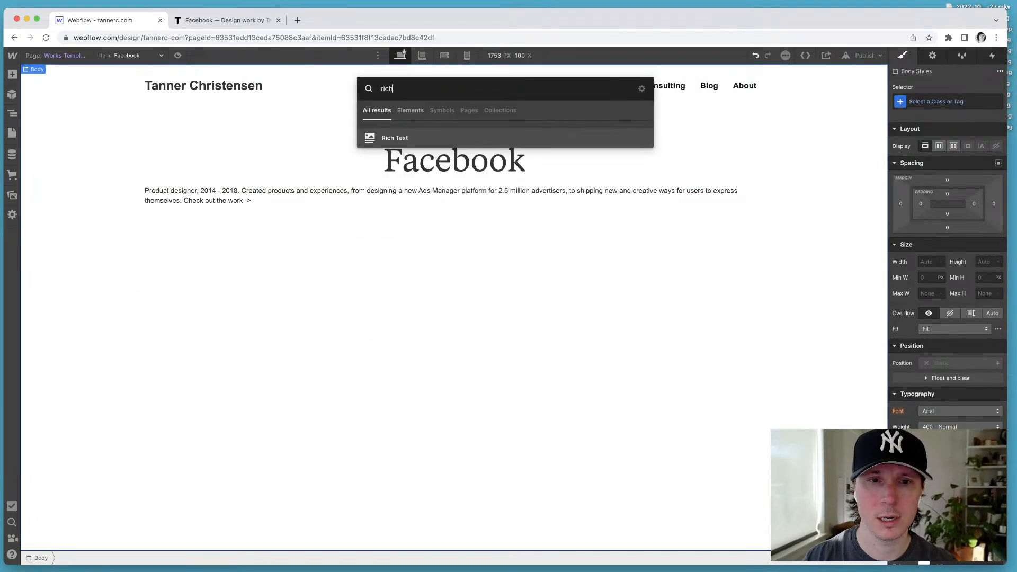
pyautogui.moveTo(381, 138); pyautogui.dragTo(266, 213)
pyautogui.click(156, 368)
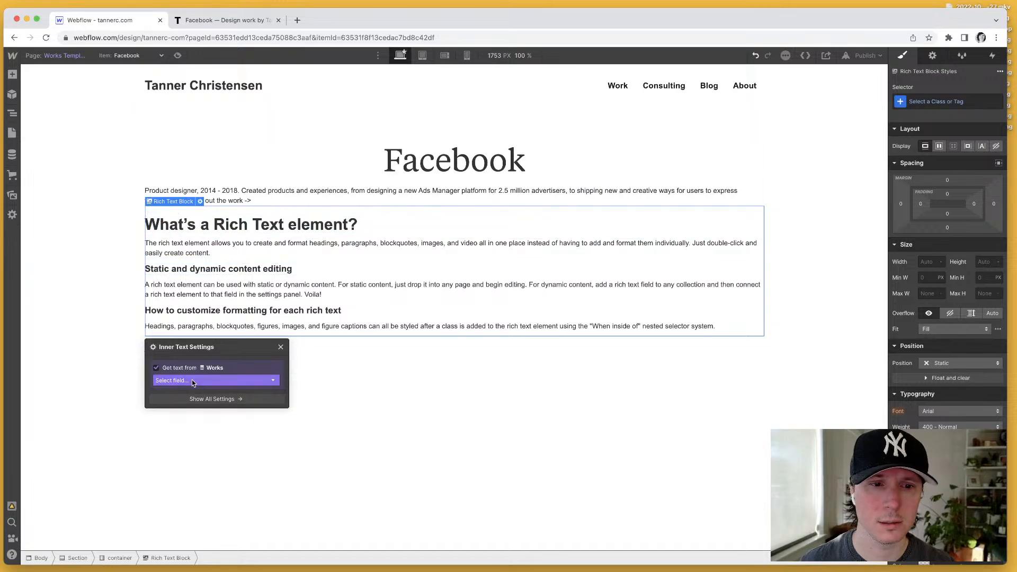
pyautogui.click(194, 381)
pyautogui.click(189, 401)
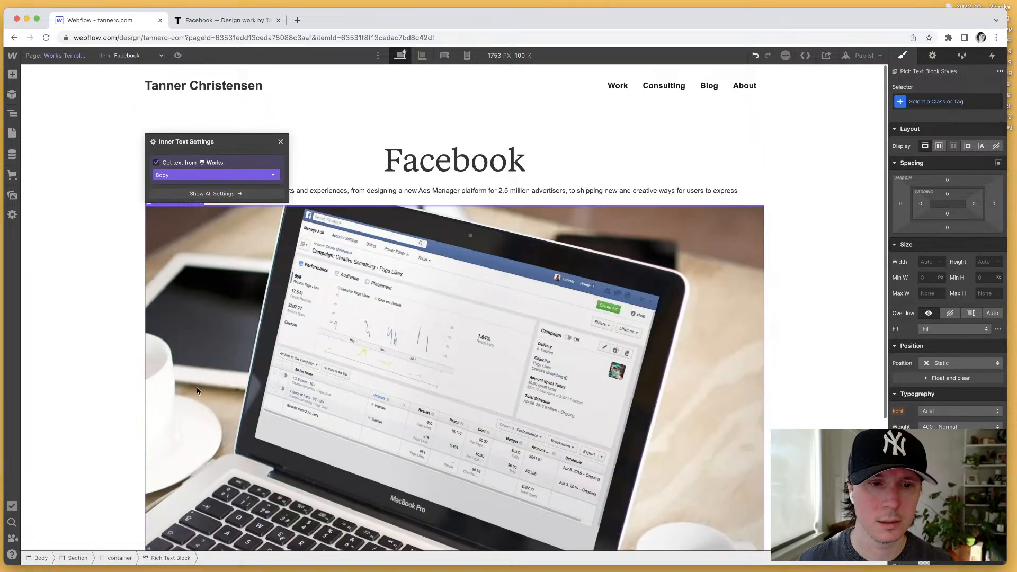
pyautogui.click(95, 332)
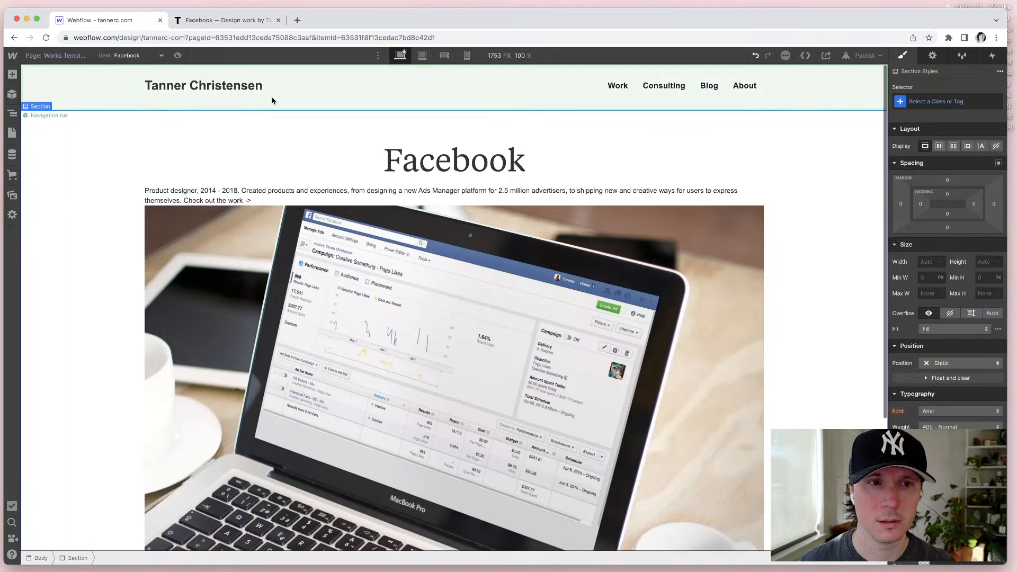
# Step: Check the case study content on the template, and change the title heading's type to H2
pyautogui.scroll(-3, 638, 219)
pyautogui.scroll(-2, 638, 219)
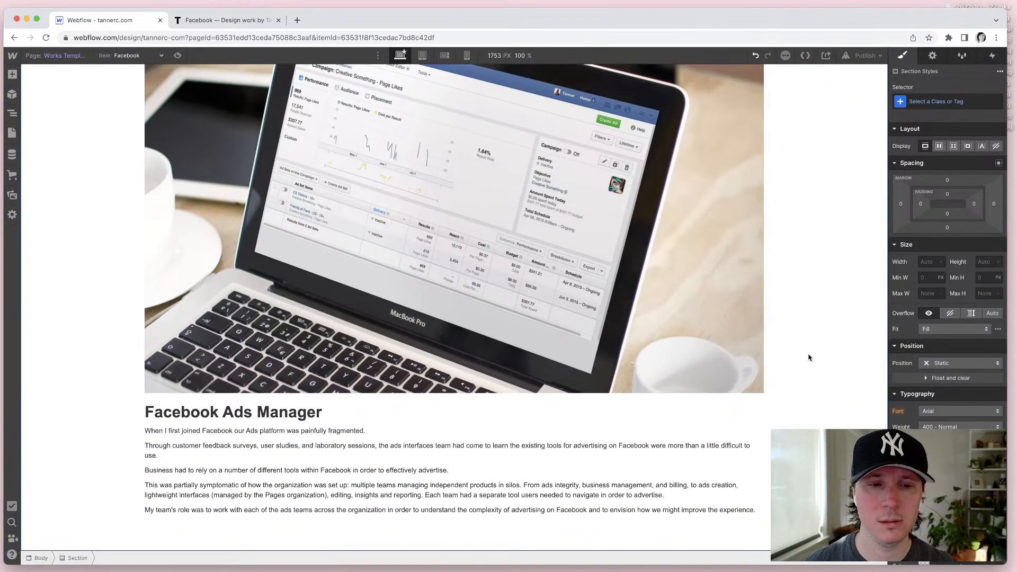
pyautogui.scroll(4, 797, 380)
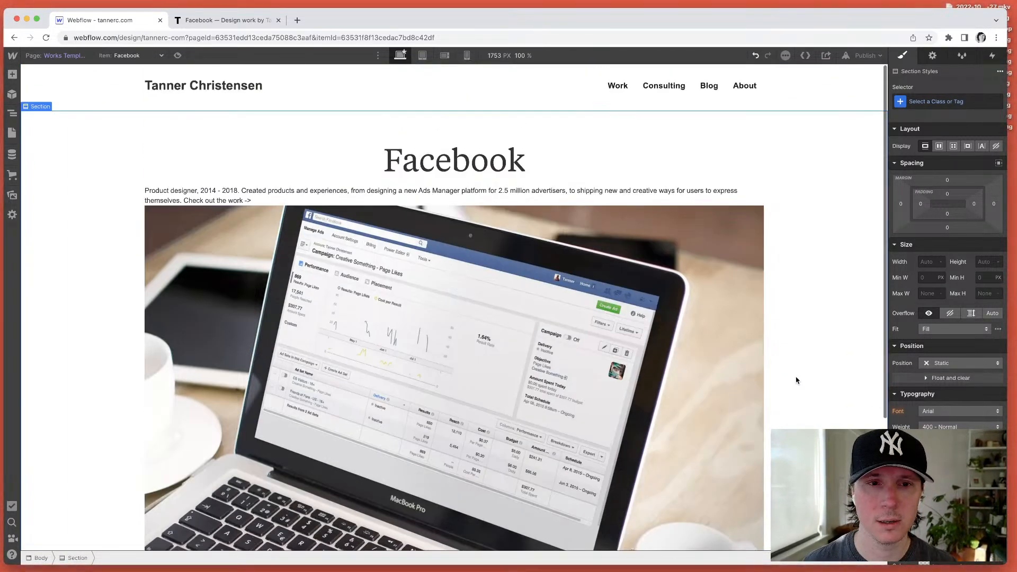
pyautogui.click(426, 171)
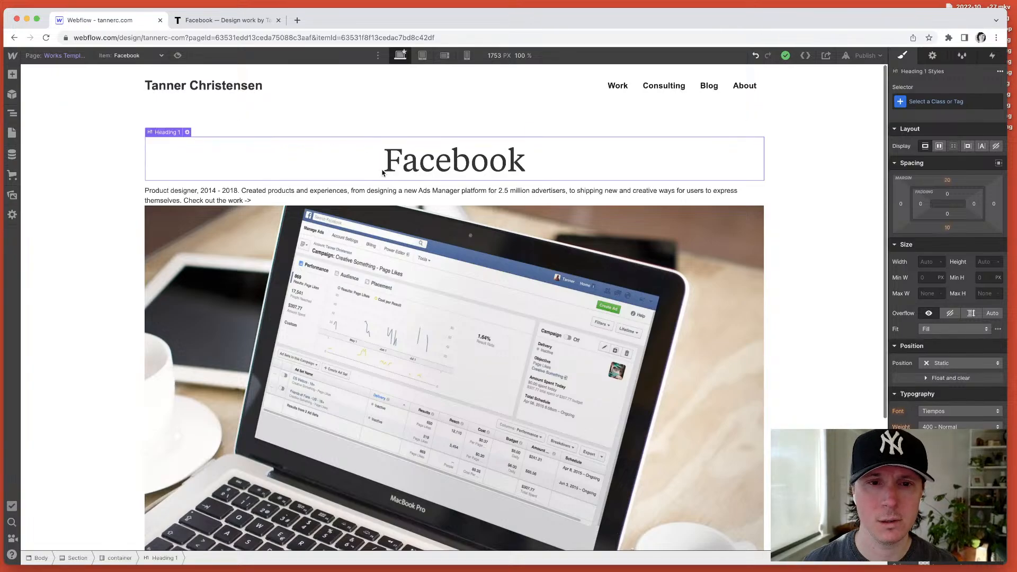
pyautogui.doubleClick(361, 171)
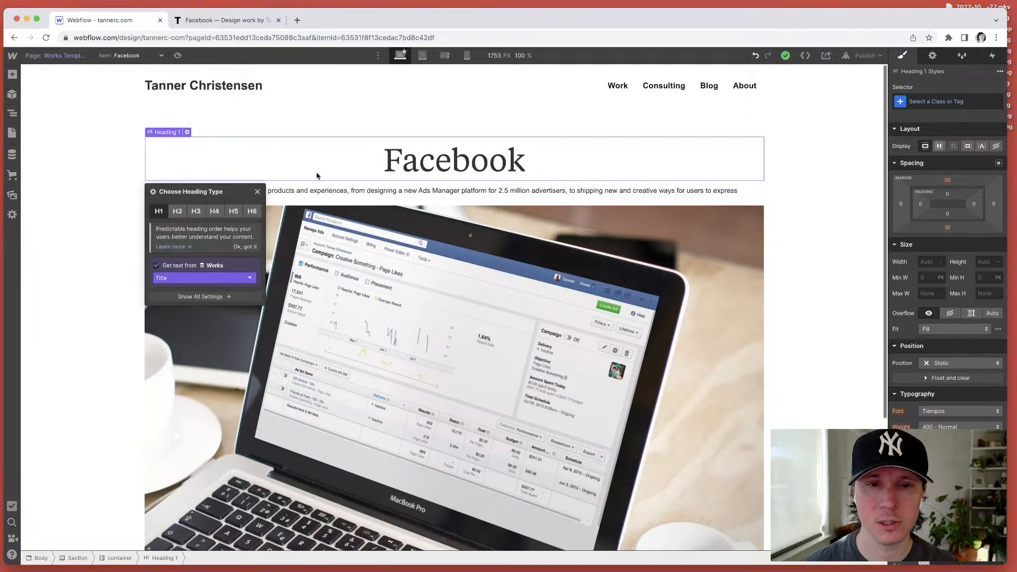
pyautogui.click(177, 211)
pyautogui.click(109, 241)
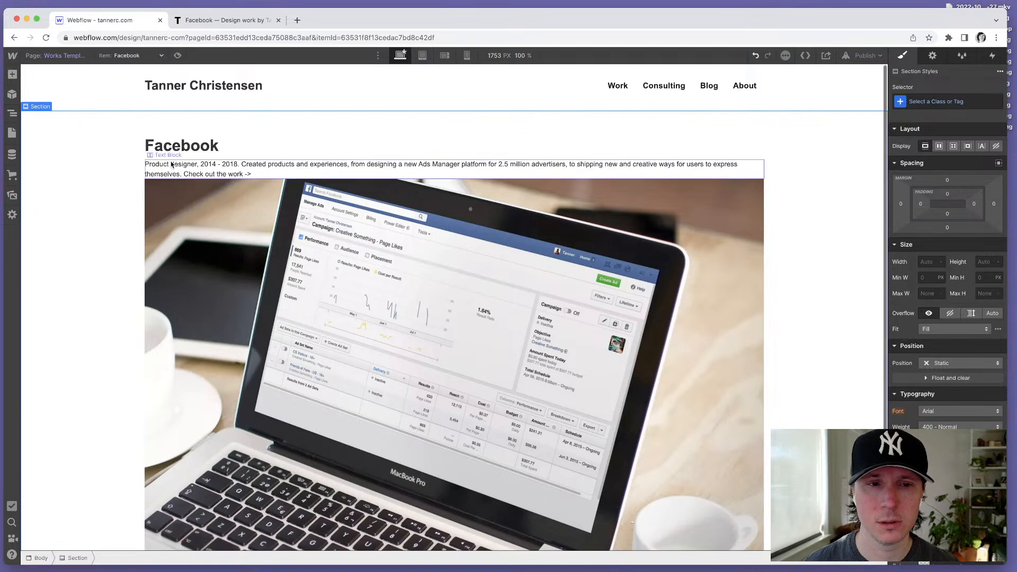
# Step: Review the Works template with the Atlassian item, and switch the previewed item back to Facebook
pyautogui.click(101, 103)
pyautogui.scroll(-3, 795, 234)
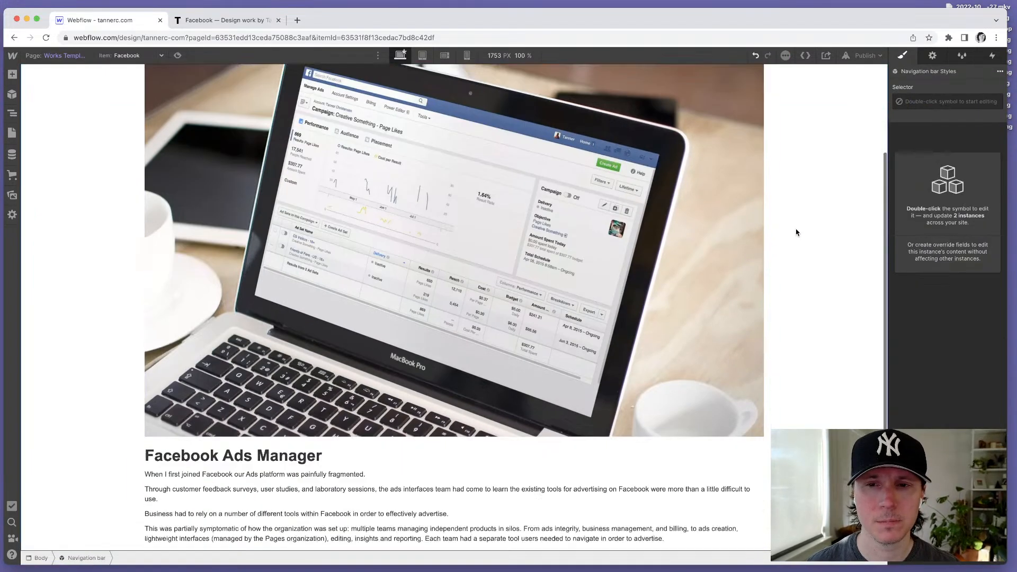
pyautogui.scroll(3, 794, 296)
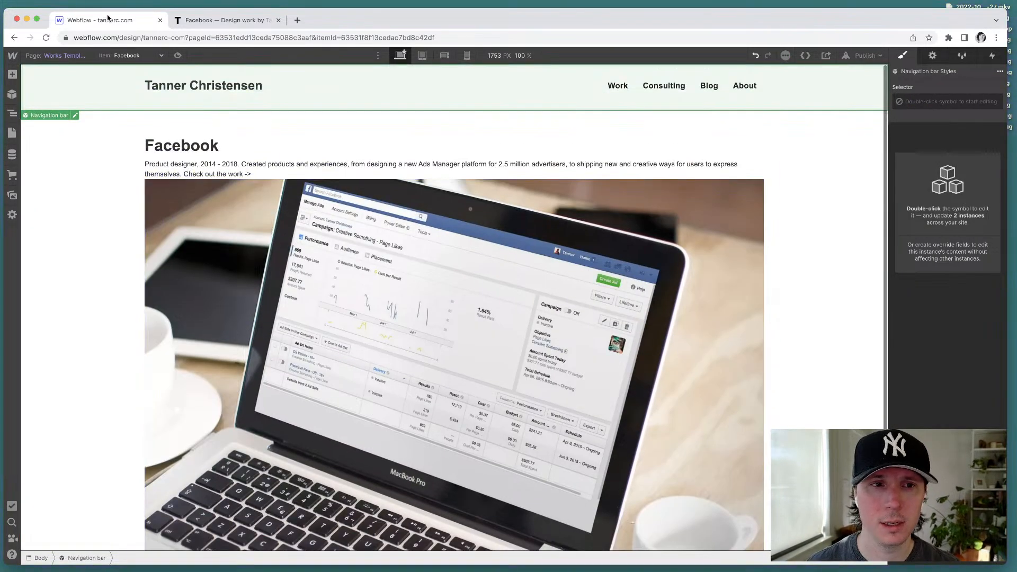
pyautogui.click(125, 57)
pyautogui.click(123, 70)
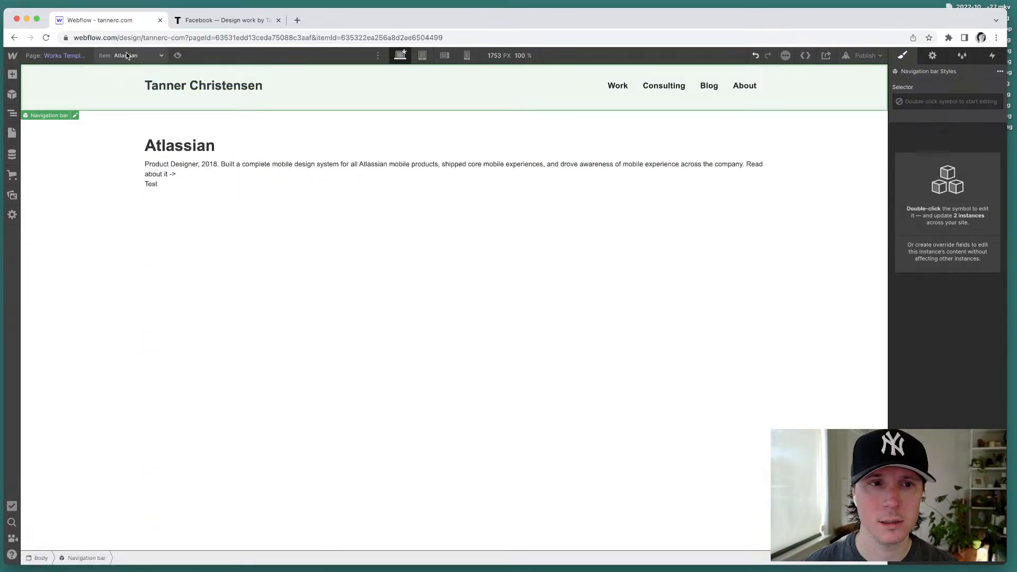
pyautogui.click(124, 52)
pyautogui.click(127, 80)
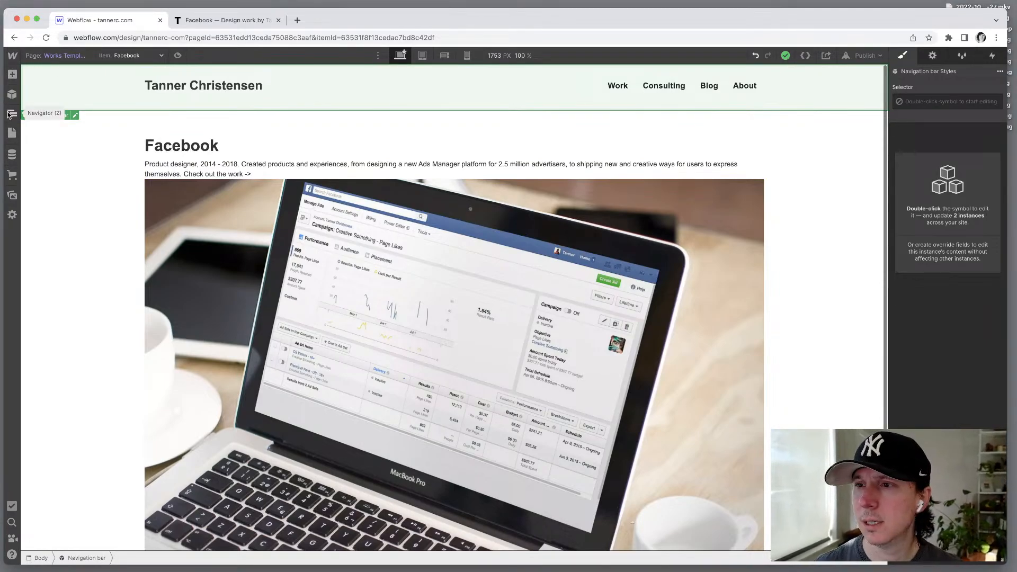
# Step: Check the Works template's element structure, open the Home page, and select the work-preview item in the project list
pyautogui.click(11, 114)
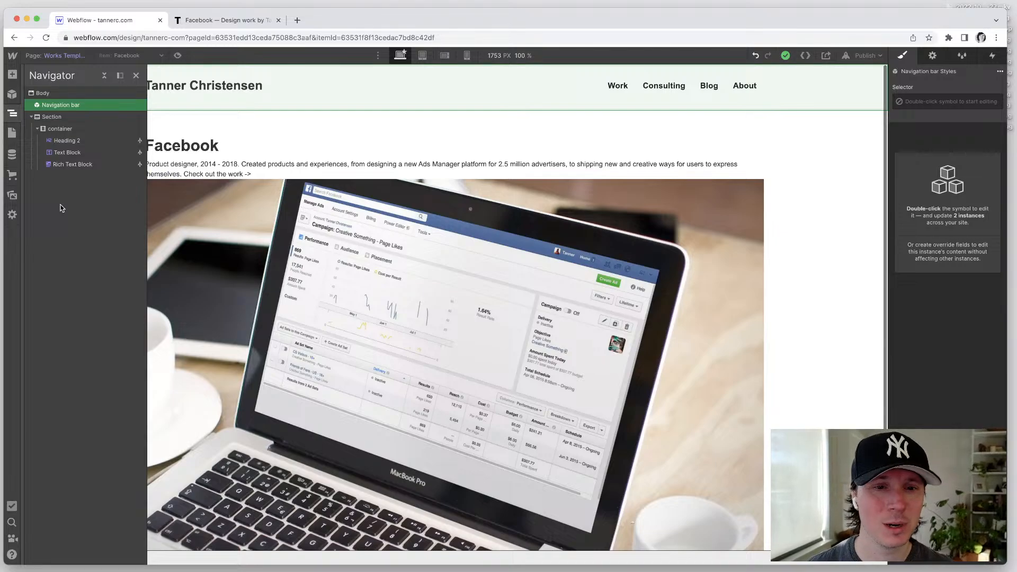
pyautogui.click(193, 126)
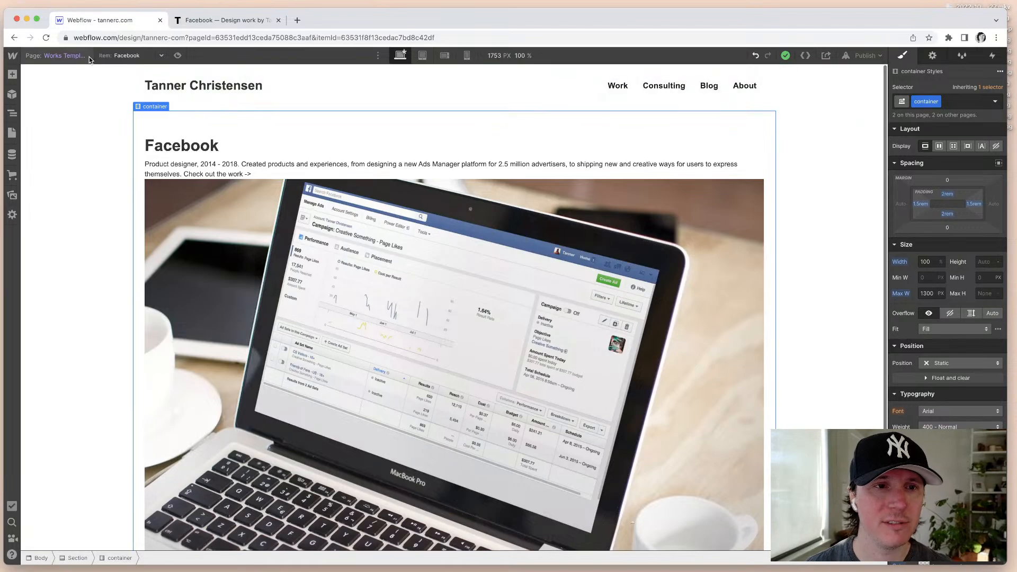
pyautogui.click(12, 133)
pyautogui.click(74, 131)
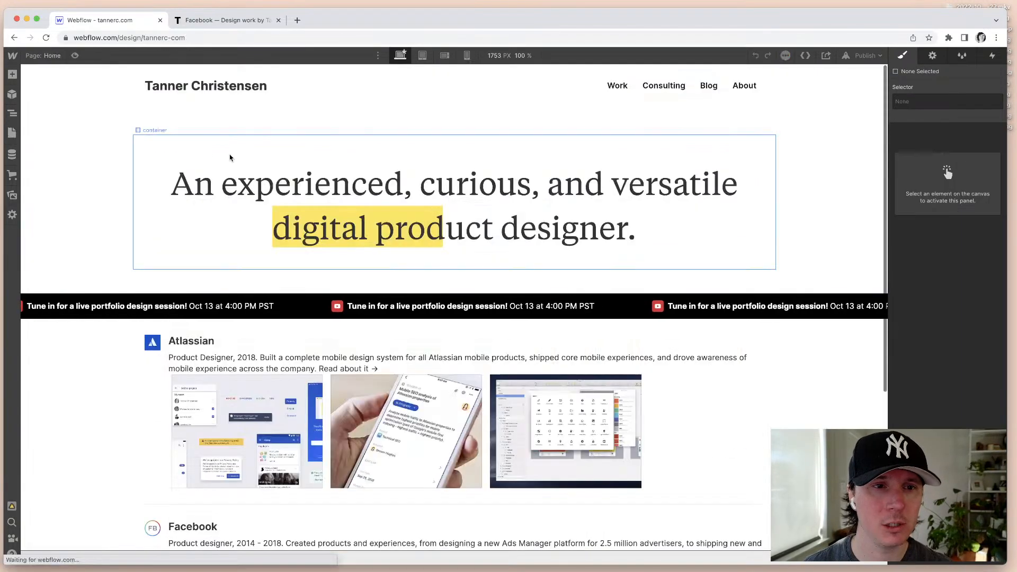
pyautogui.click(163, 370)
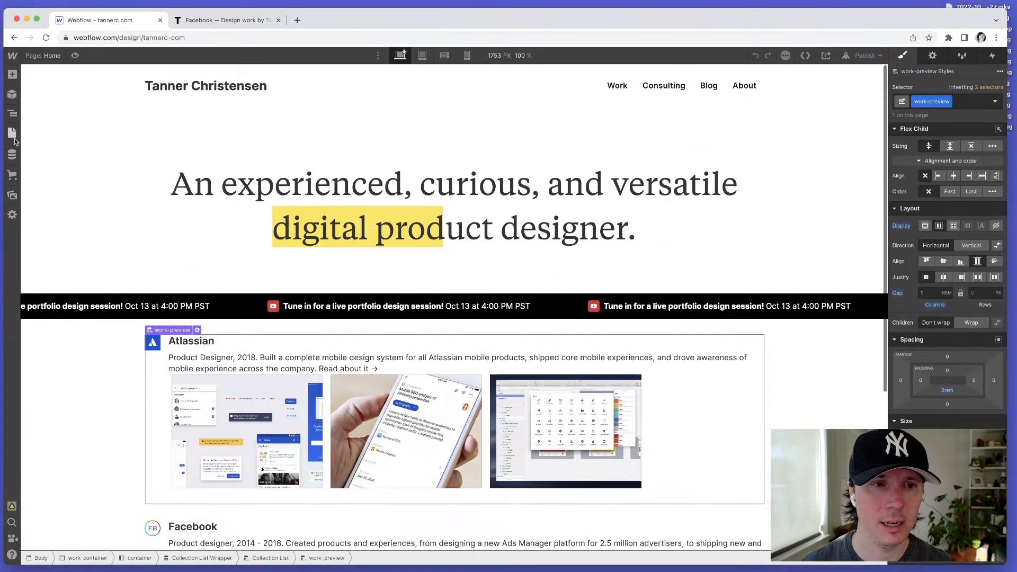
pyautogui.press('z')
# Step: Search the web in a new tab for "webflow make collection item a link"
pyautogui.press('super+t')
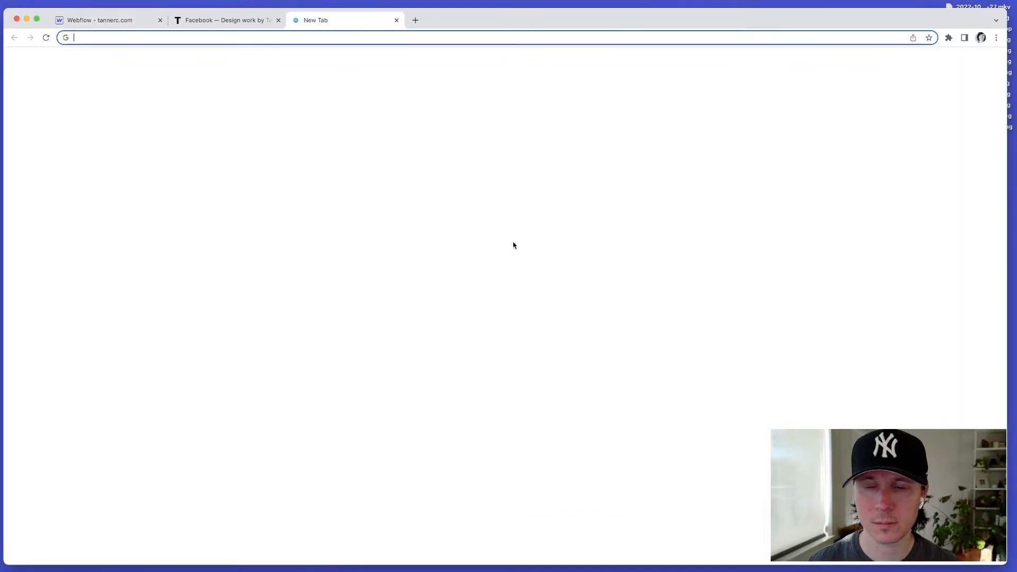
pyautogui.write('webflow make collection')
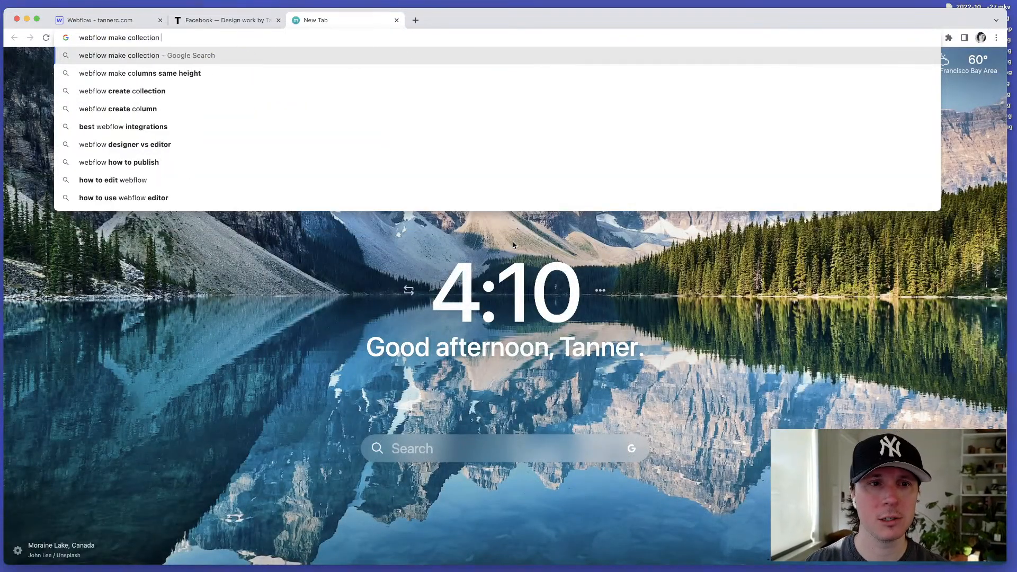
pyautogui.write(' item a link')
pyautogui.press('Return')
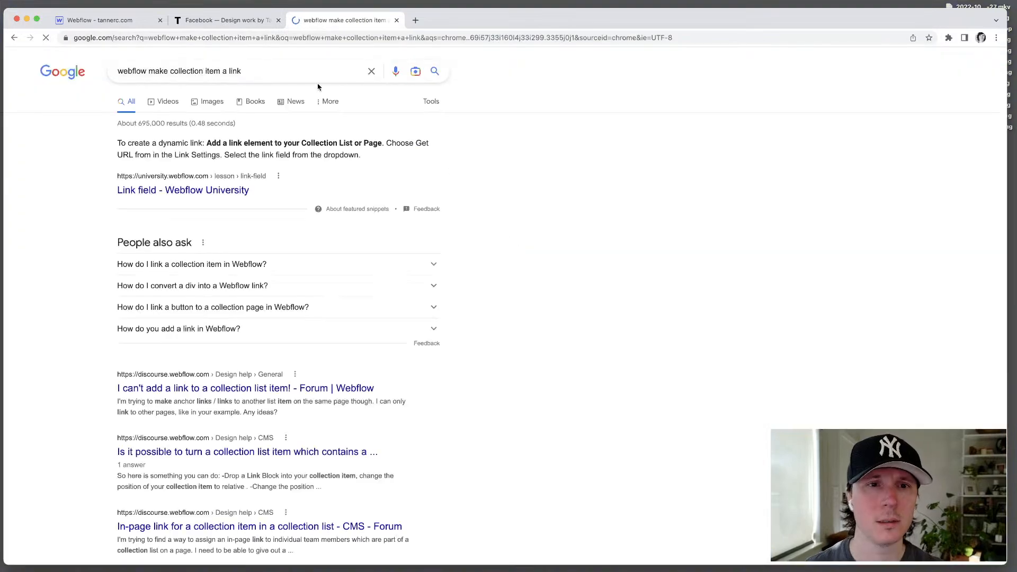
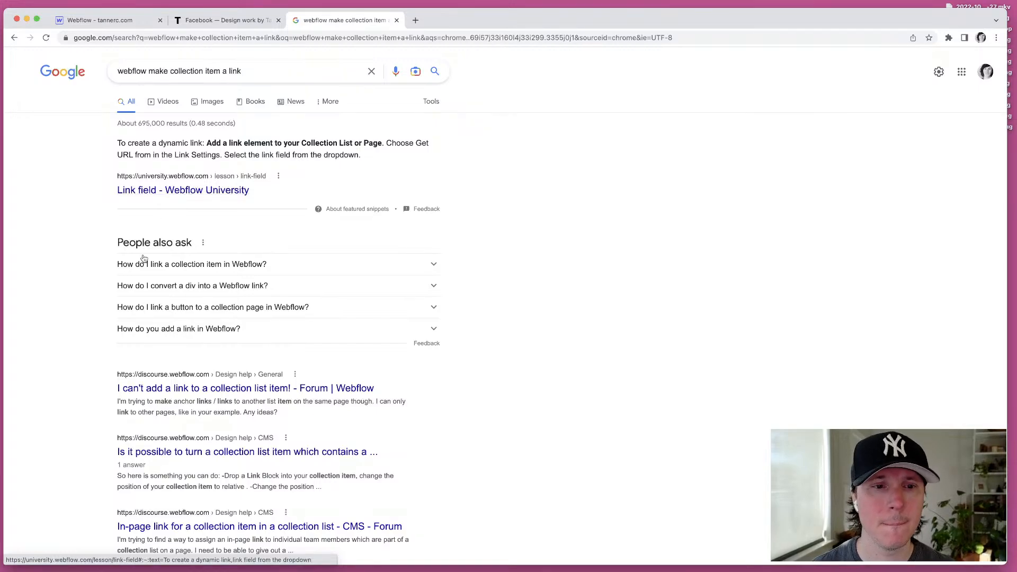
# Step: Return to Webflow, add a Link Block, and nest it inside work-preview above Div Block 5
pyautogui.click(96, 20)
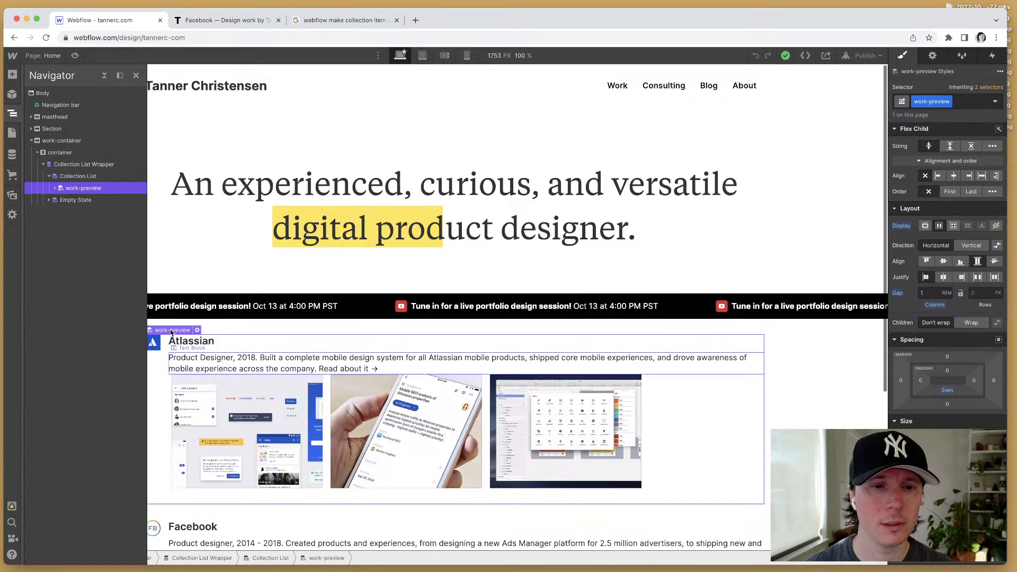
pyautogui.click(55, 188)
pyautogui.press('super+e')
pyautogui.write('link')
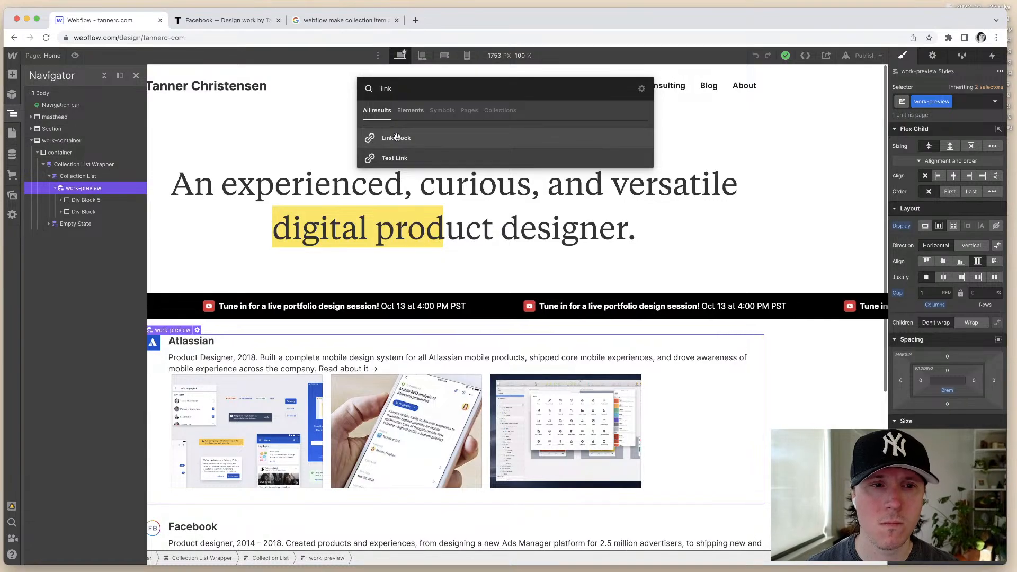
pyautogui.moveTo(397, 137); pyautogui.dragTo(143, 342)
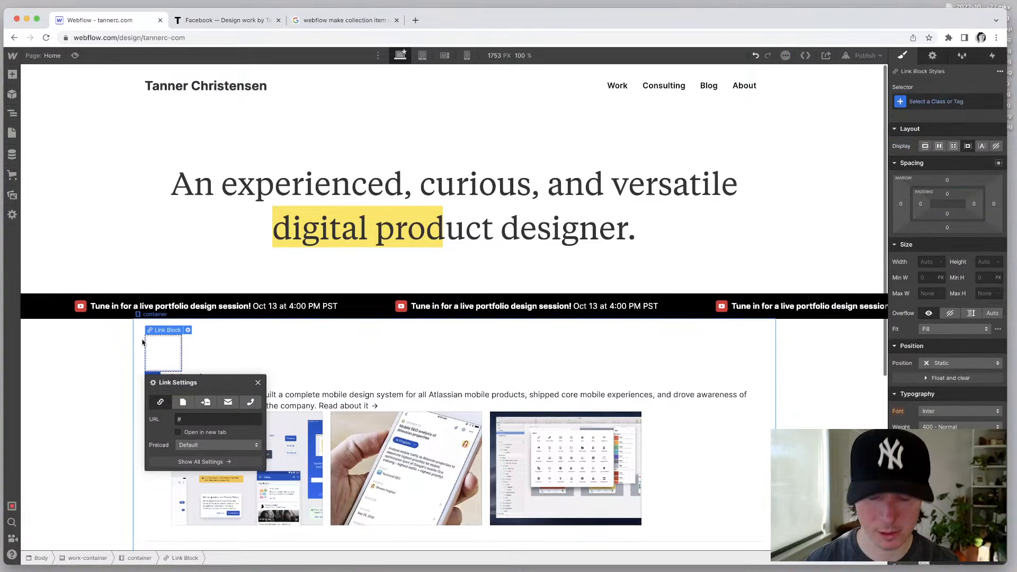
pyautogui.click(9, 115)
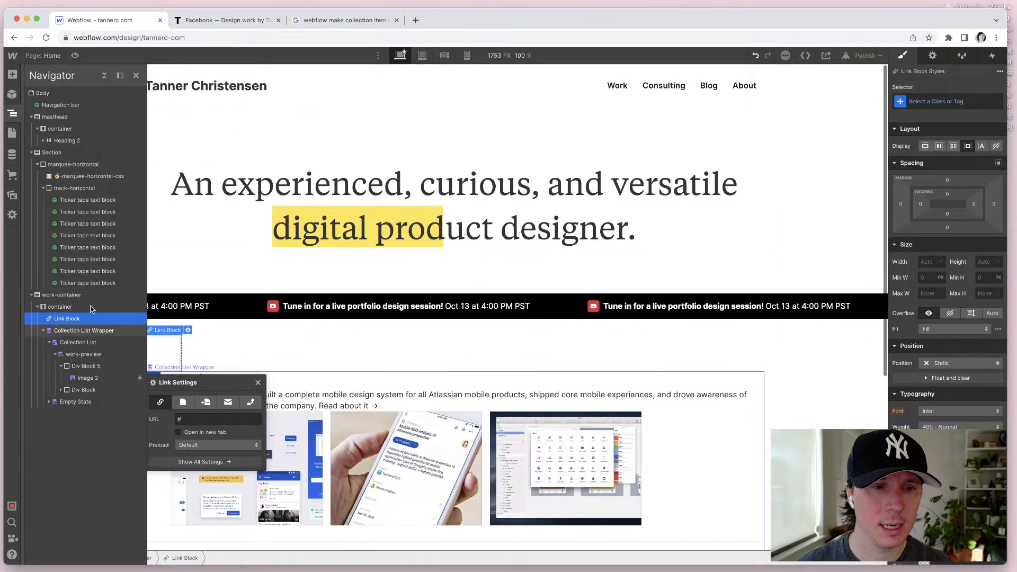
pyautogui.moveTo(69, 320); pyautogui.dragTo(89, 358)
# Step: Try to move the Div Block holding the title, text and thumbnails into the Link Block
pyautogui.click(87, 365)
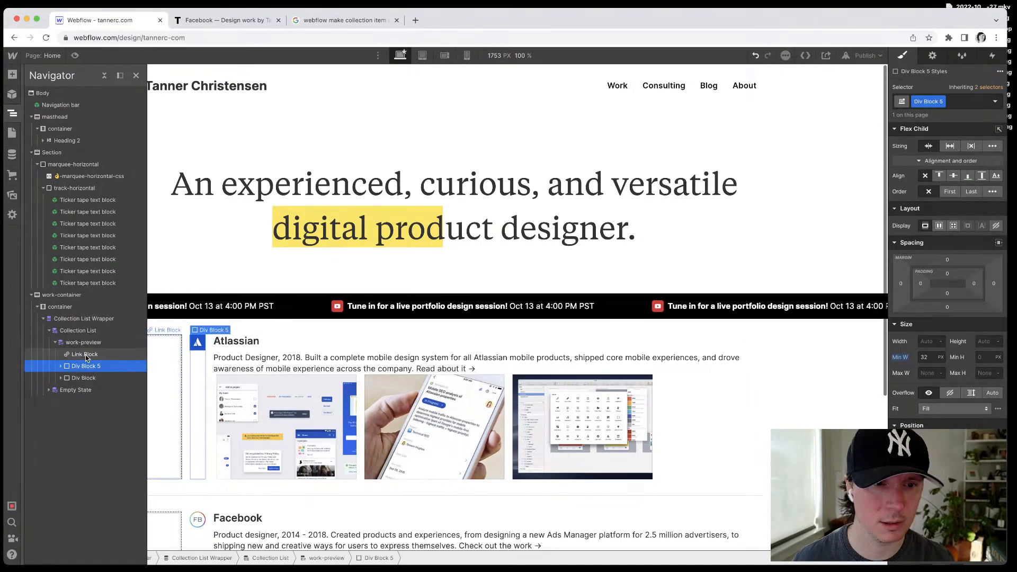
pyautogui.click(86, 379)
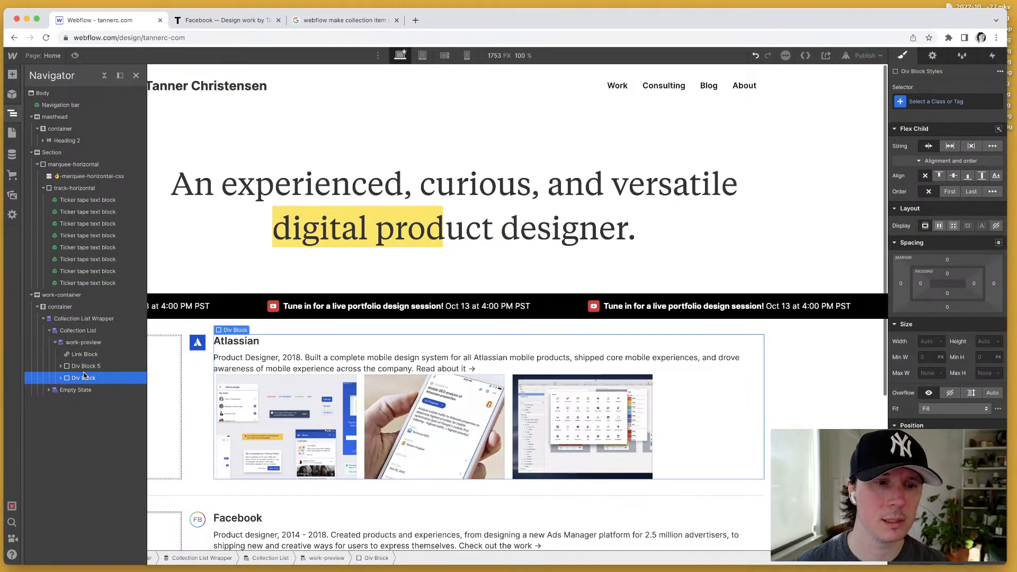
pyautogui.moveTo(88, 381); pyautogui.dragTo(85, 368)
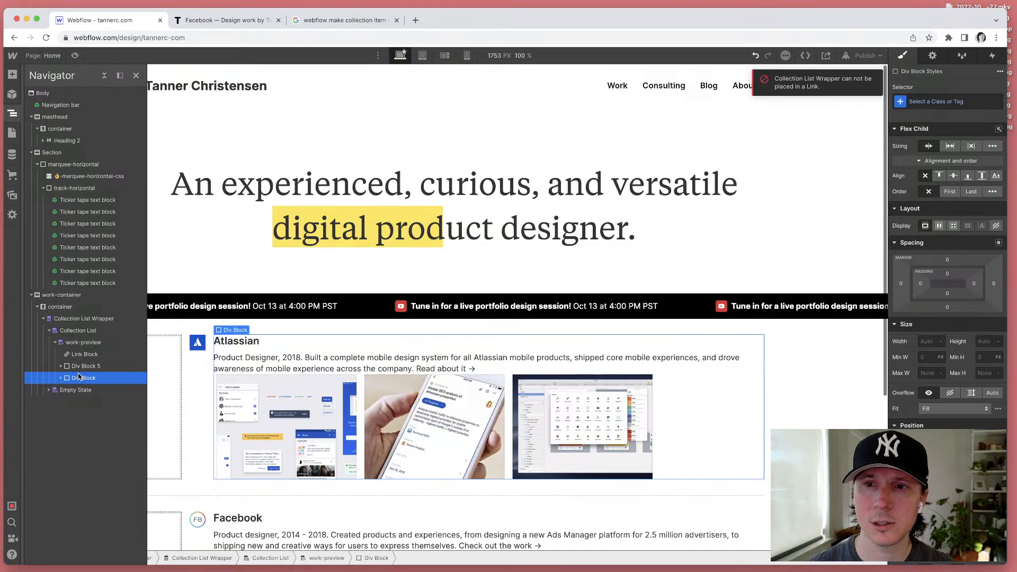
# Step: Move Div Block 5, which holds the company logo, into the Link Block and select the Link Block
pyautogui.click(61, 378)
pyautogui.click(80, 366)
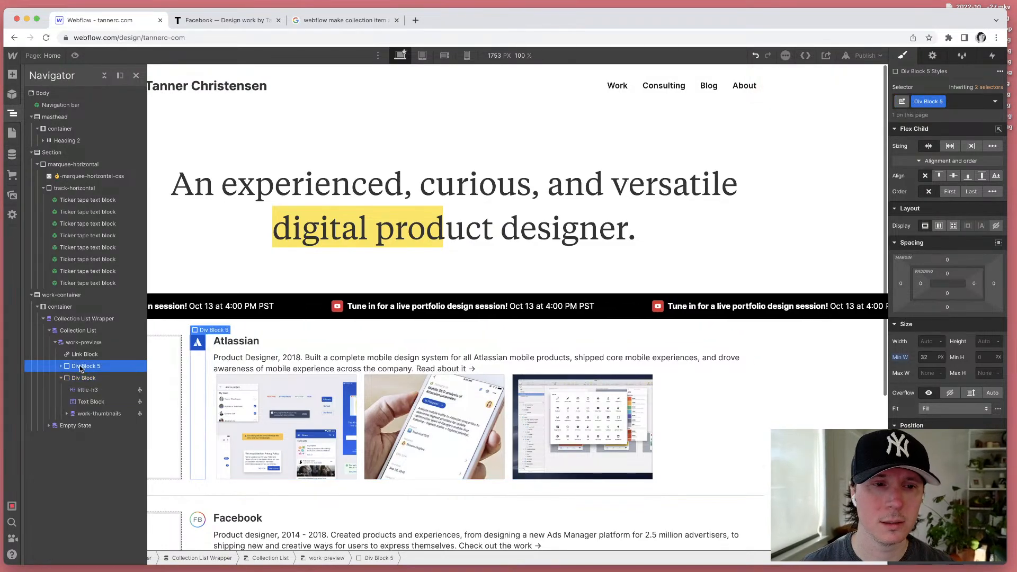
pyautogui.moveTo(81, 367); pyautogui.dragTo(84, 364)
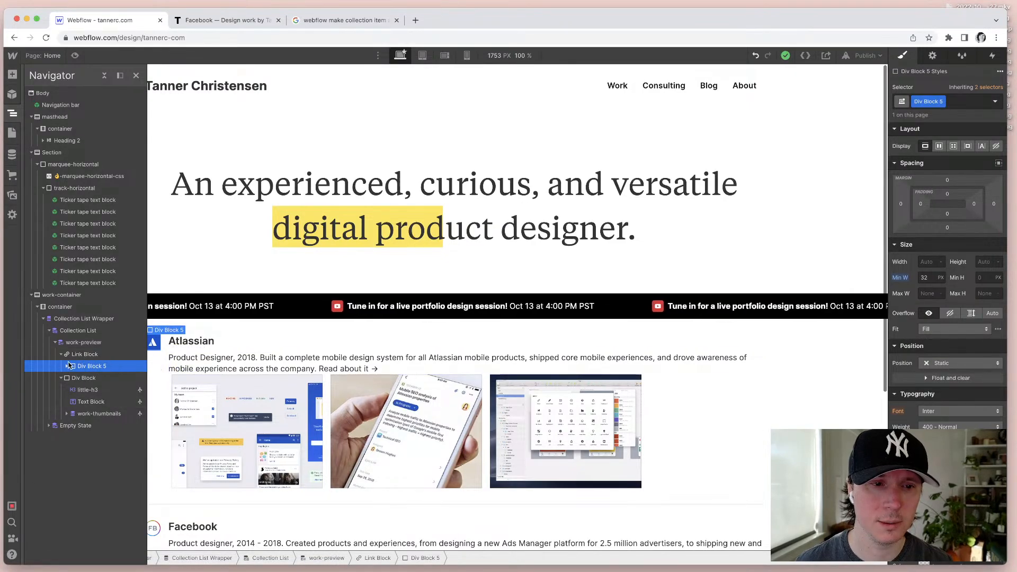
pyautogui.click(161, 360)
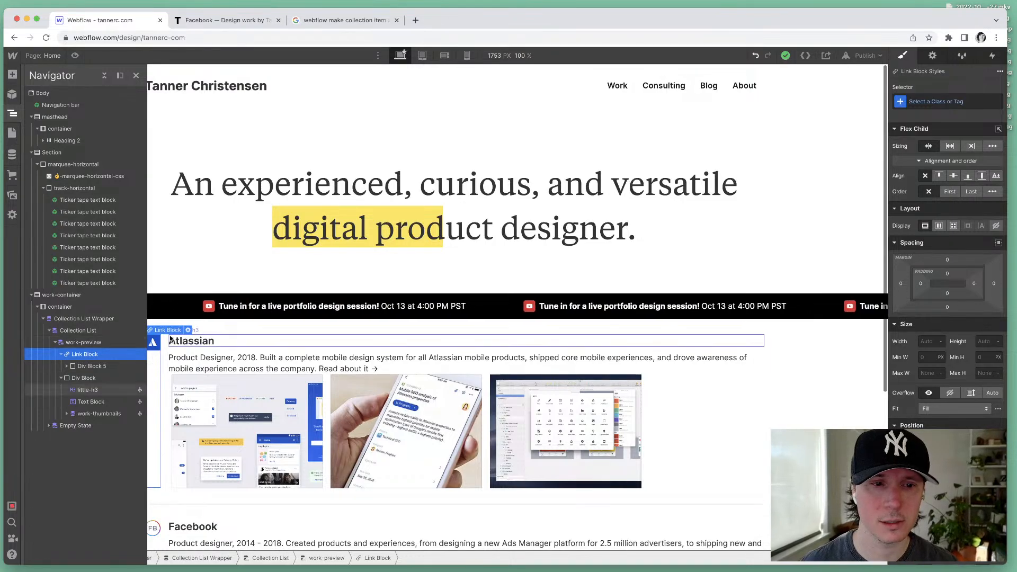
# Step: Link the Link Block around the company logo to the Current Work collection page
pyautogui.click(188, 331)
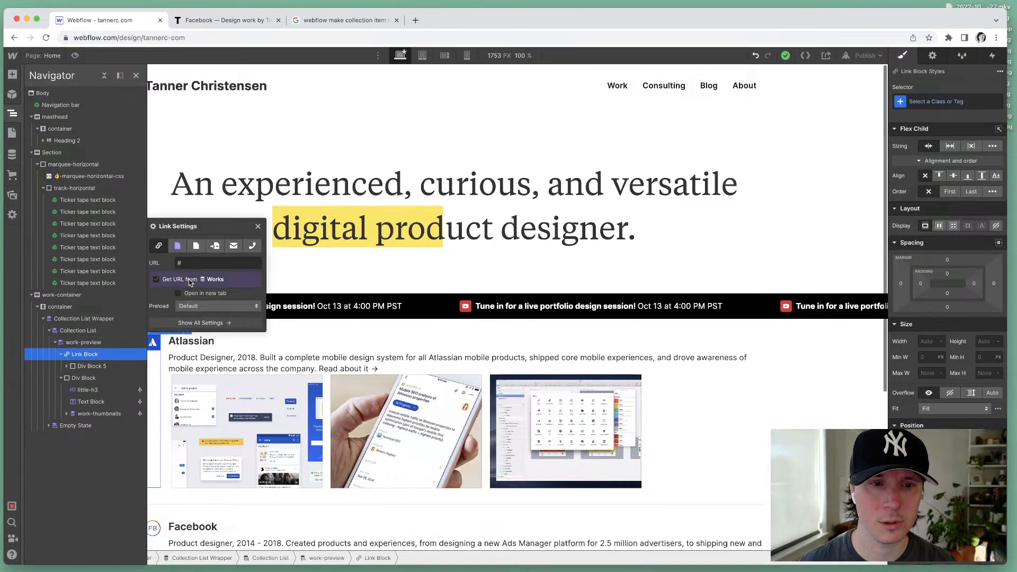
pyautogui.click(191, 280)
pyautogui.click(178, 247)
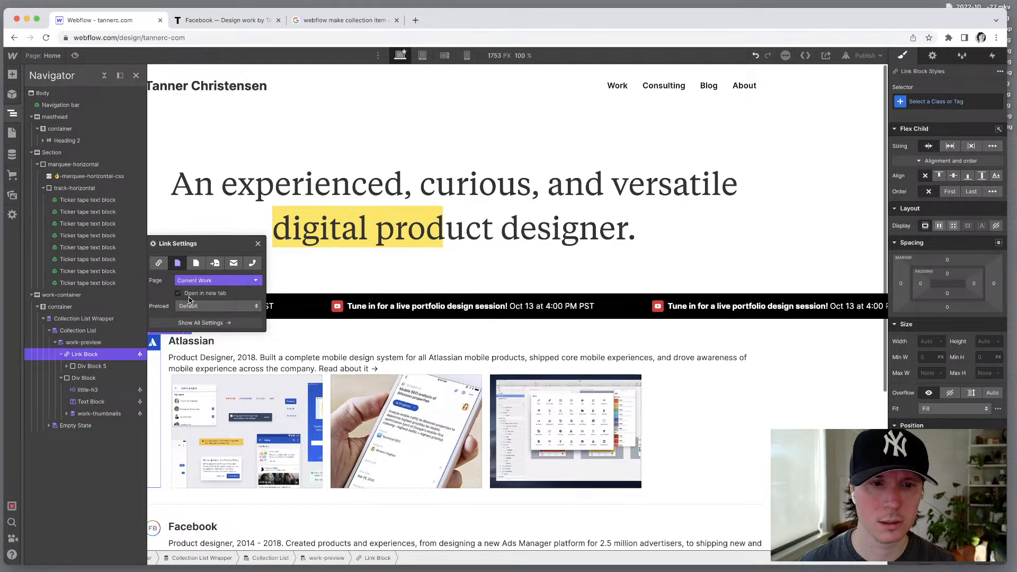
pyautogui.click(258, 244)
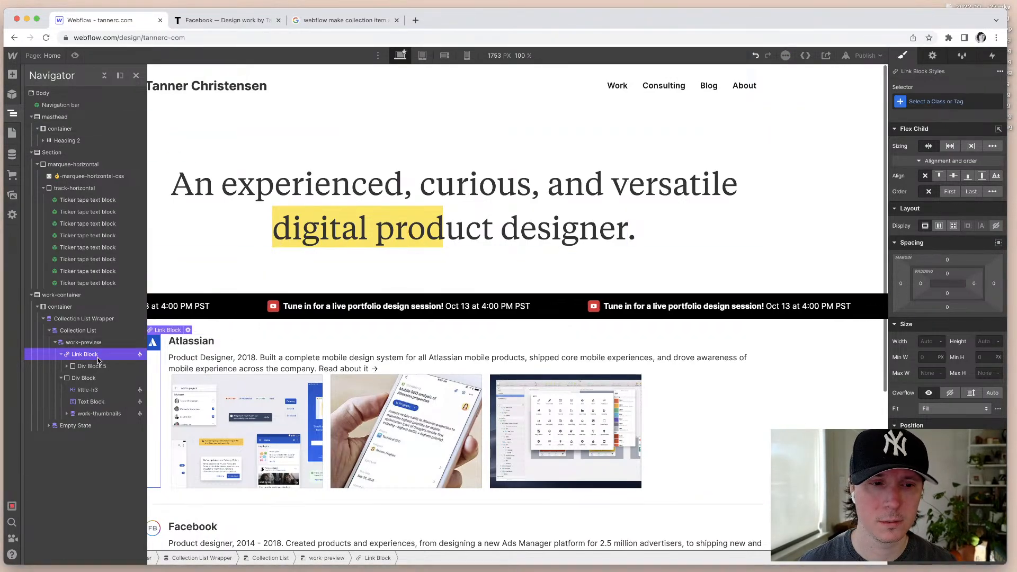
# Step: Try to move the Div Block holding the title, text and thumbnails into the linked Link Block
pyautogui.click(82, 378)
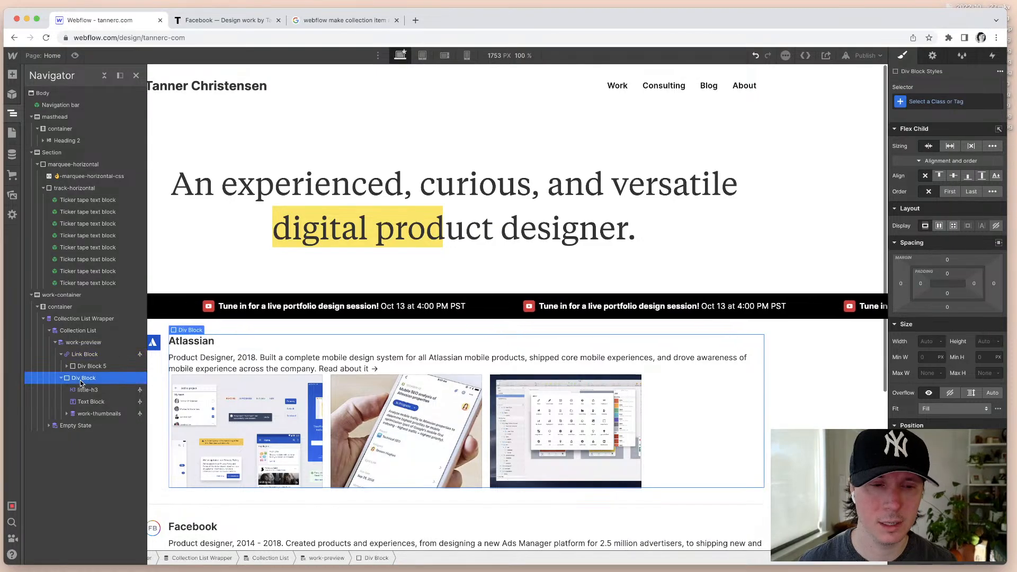
pyautogui.click(82, 391)
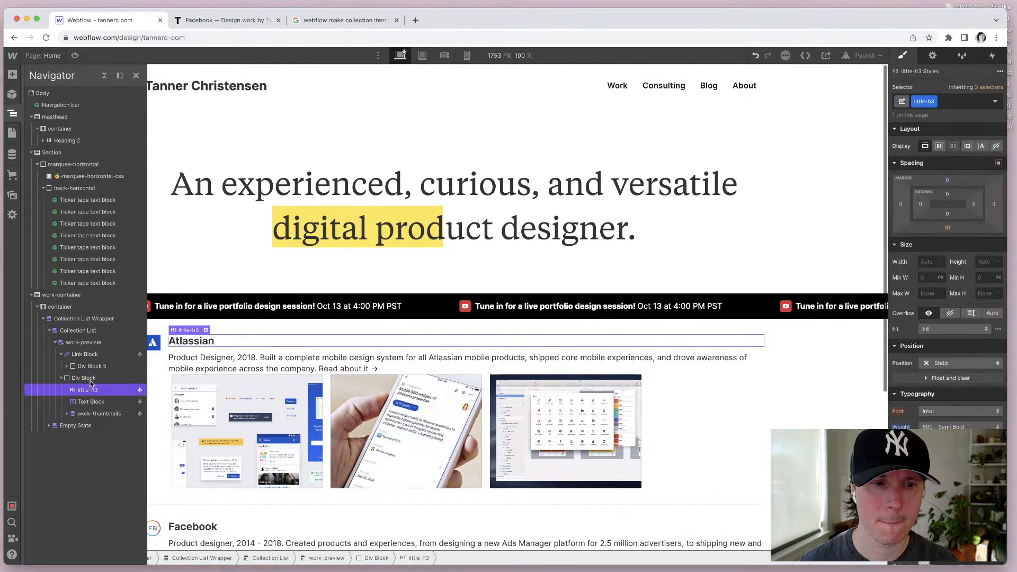
pyautogui.click(84, 380)
pyautogui.moveTo(98, 362); pyautogui.dragTo(60, 381)
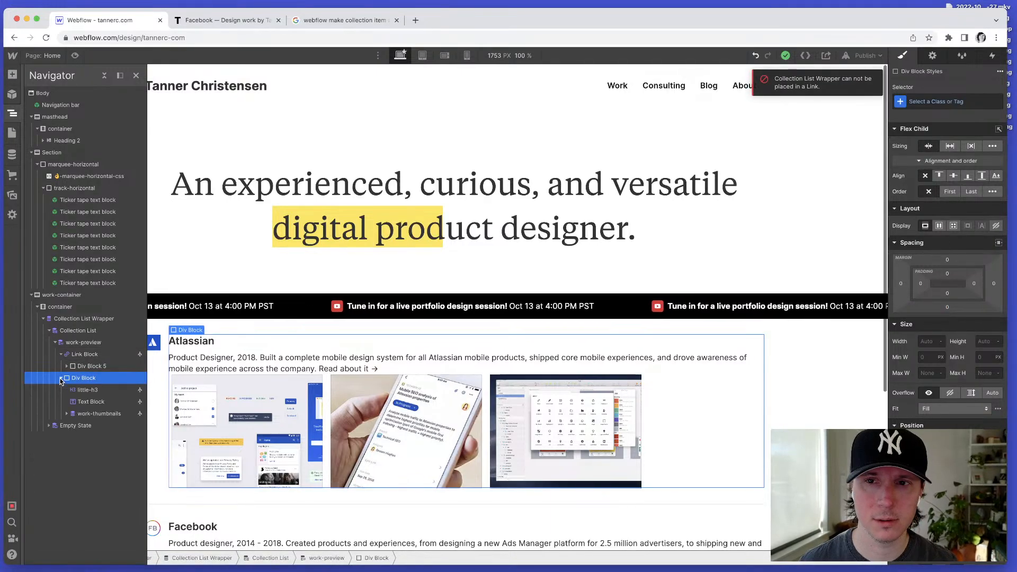
pyautogui.click(109, 414)
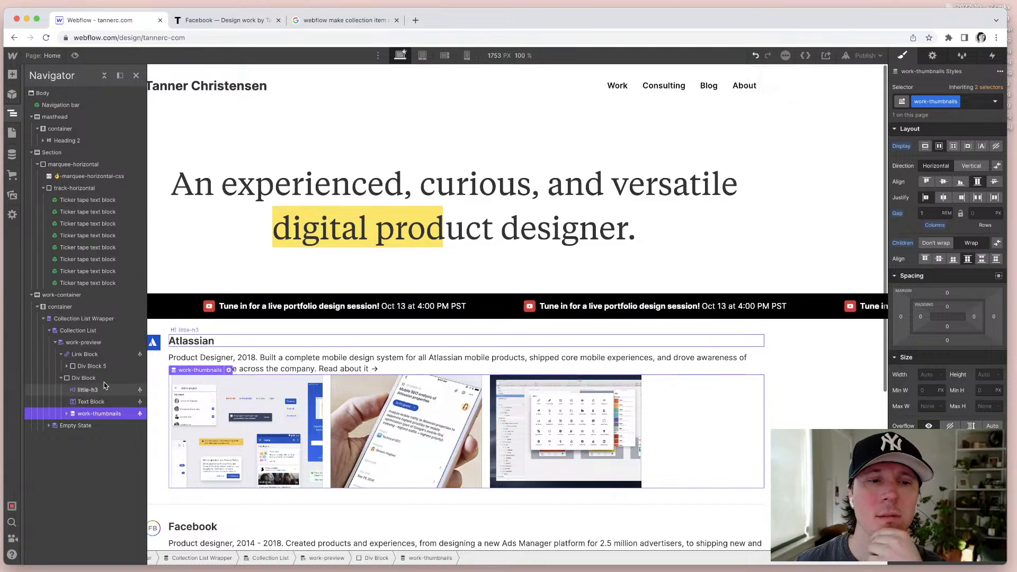
# Step: Duplicate the linked Link Block and place the copy inside the Div Block above little-h3
pyautogui.click(88, 355)
pyautogui.press('super+v')
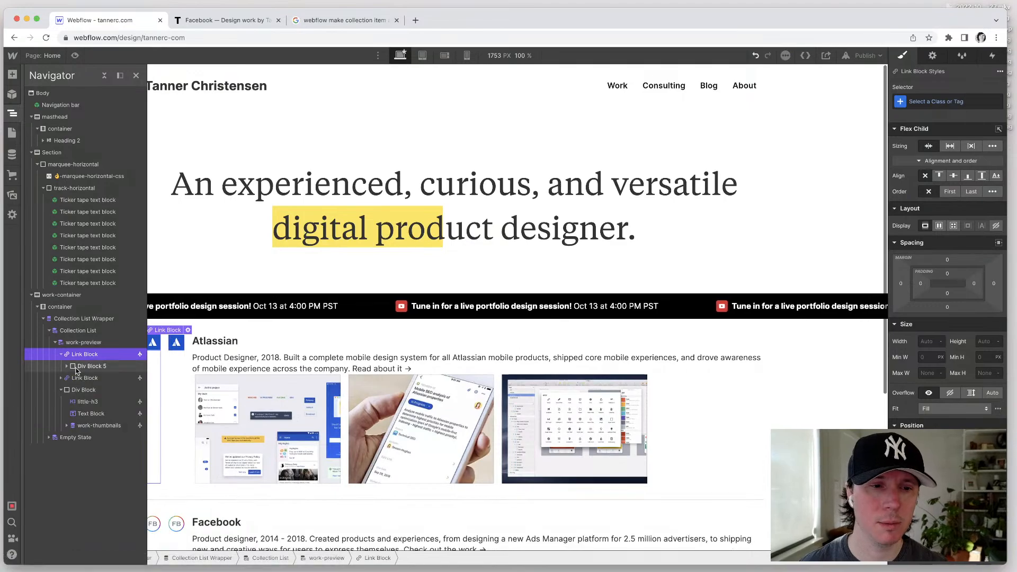
pyautogui.moveTo(78, 377); pyautogui.dragTo(84, 390)
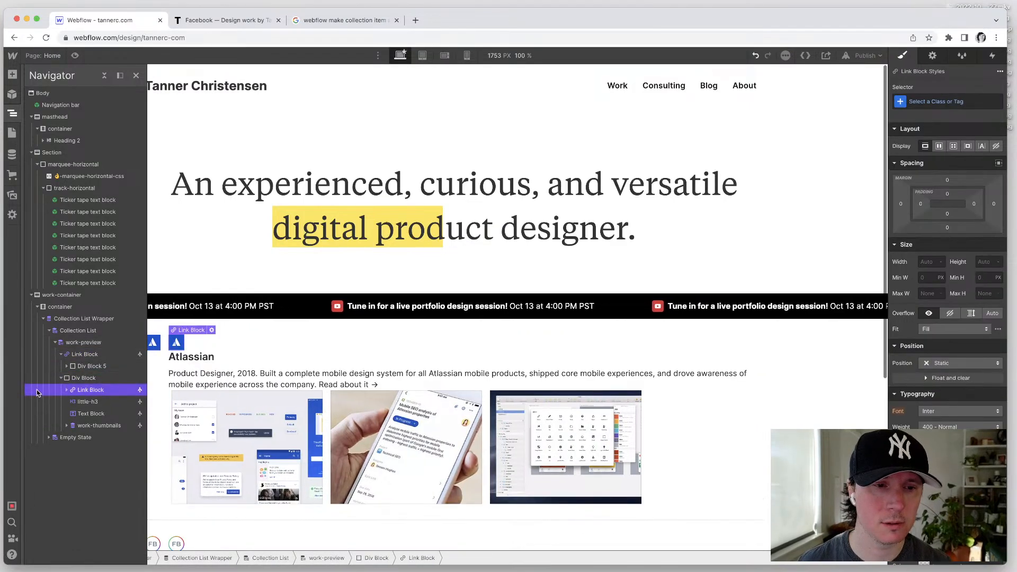
# Step: Delete Div Block 5 from the copied Link Block and move little-h3 and the Text Block into it
pyautogui.click(66, 390)
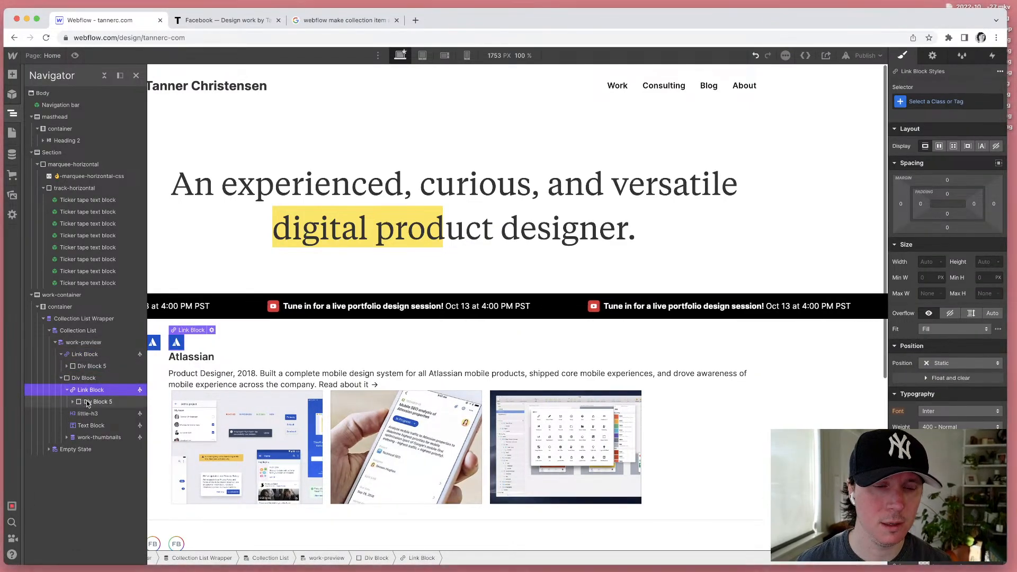
pyautogui.click(88, 403)
pyautogui.press('Delete')
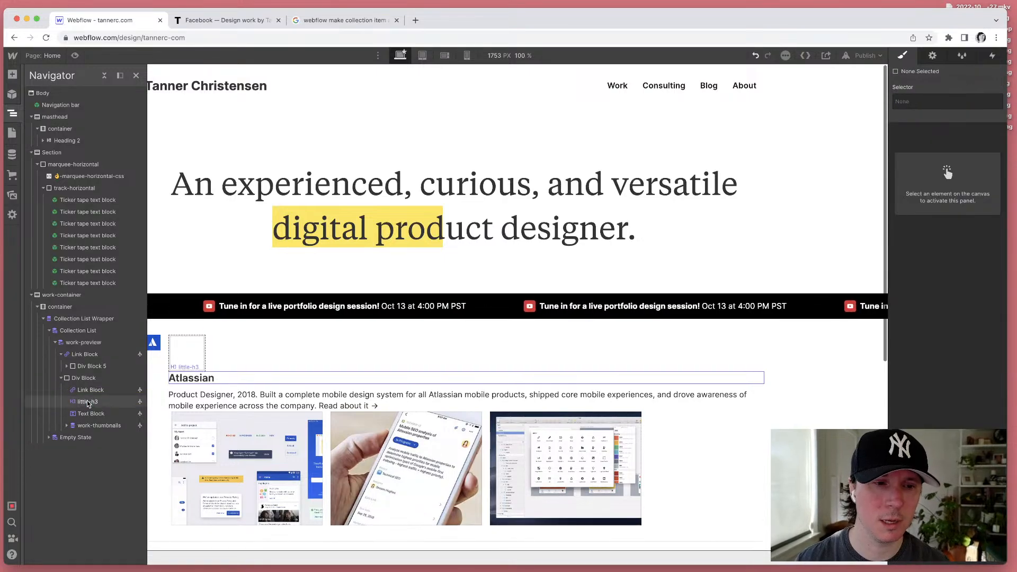
pyautogui.moveTo(89, 404)
pyautogui.mouseDown()
pyautogui.moveTo(98, 391)
pyautogui.moveTo(91, 405)
pyautogui.moveTo(104, 398)
pyautogui.moveTo(96, 413)
pyautogui.moveTo(105, 401)
pyautogui.mouseUp()
pyautogui.click(105, 422)
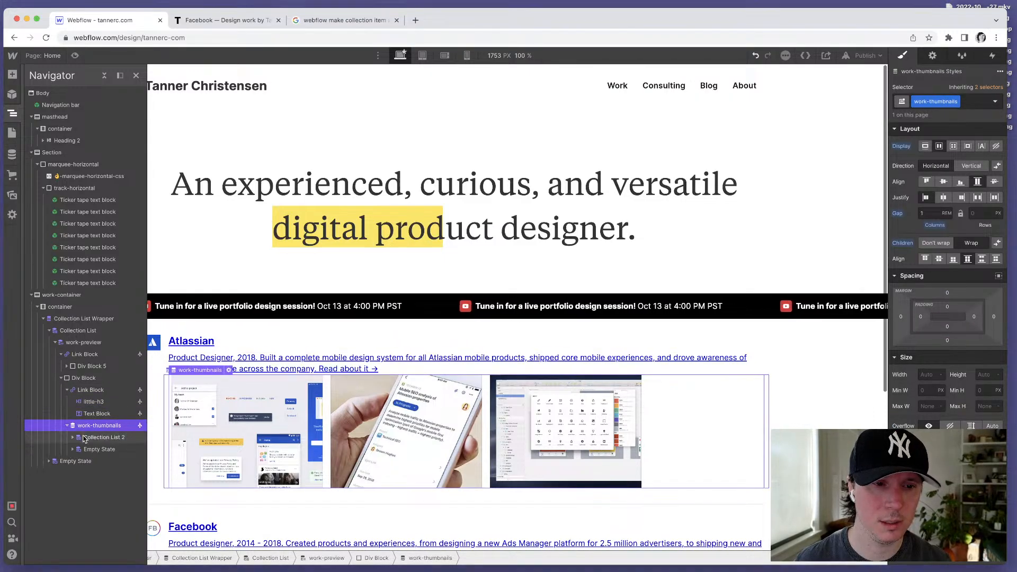
# Step: Add a Link Block above the Image in the Collection Item of work-thumbnails
pyautogui.click(72, 437)
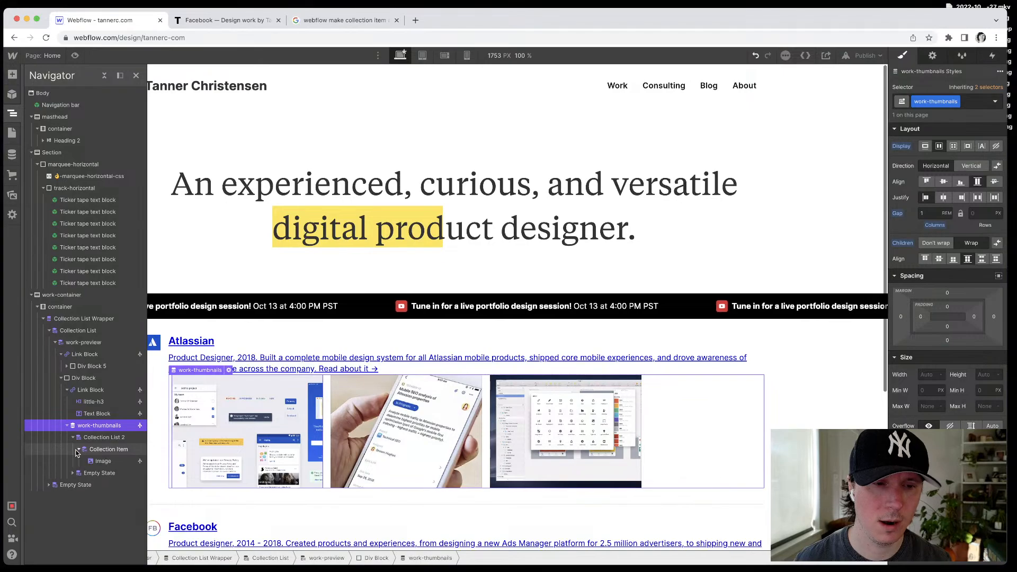
pyautogui.click(98, 464)
pyautogui.press('super+e')
pyautogui.write('link')
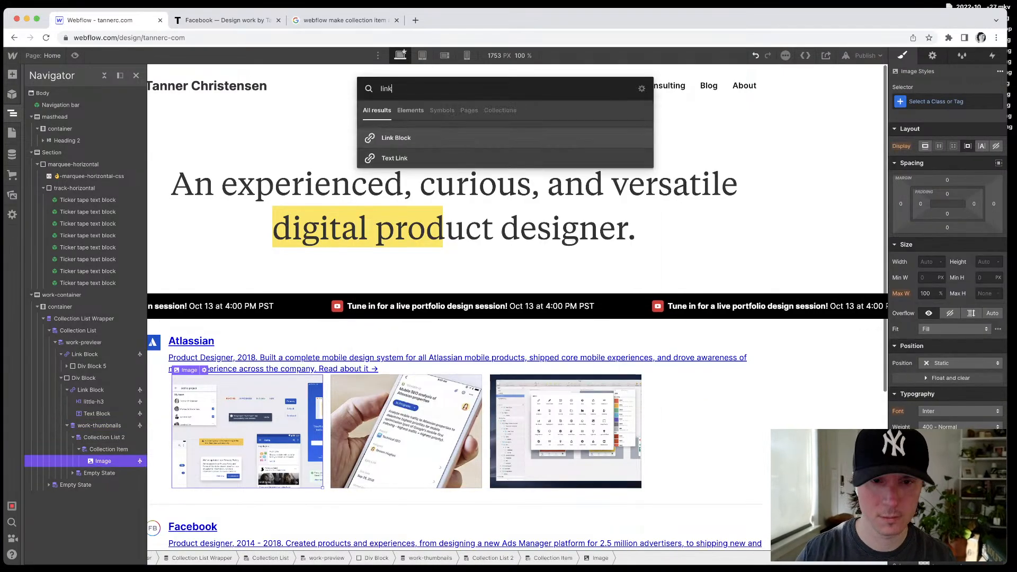
pyautogui.press('Escape')
pyautogui.press('super+e')
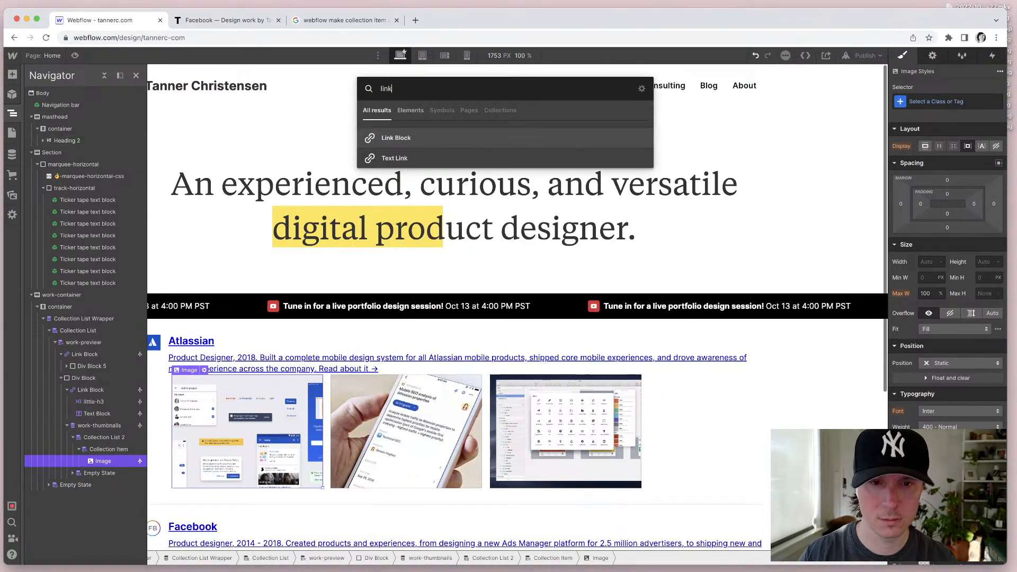
pyautogui.moveTo(387, 138); pyautogui.dragTo(178, 392)
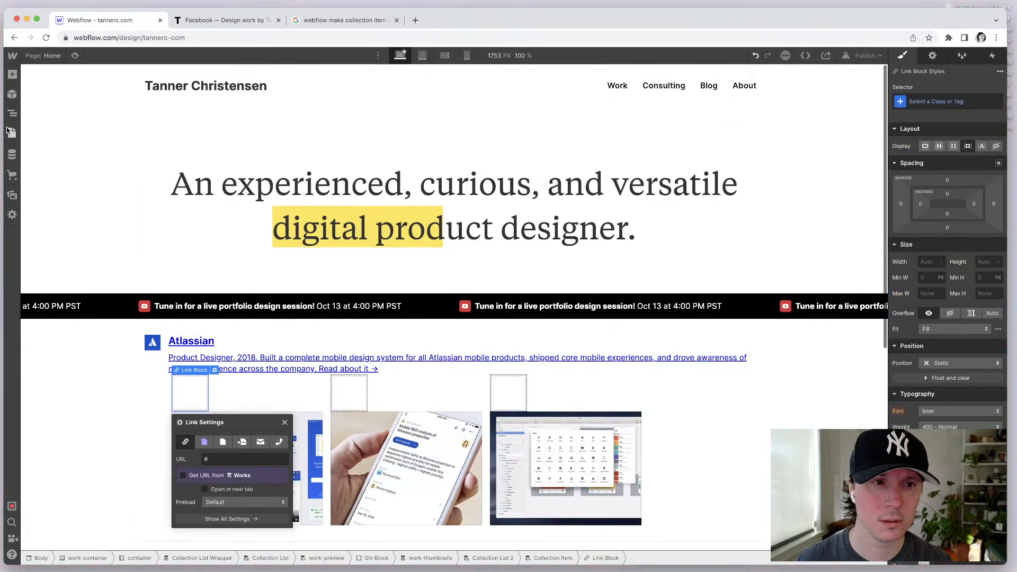
# Step: Nest the thumbnail Image inside the new Link Block
pyautogui.click(8, 125)
pyautogui.click(11, 114)
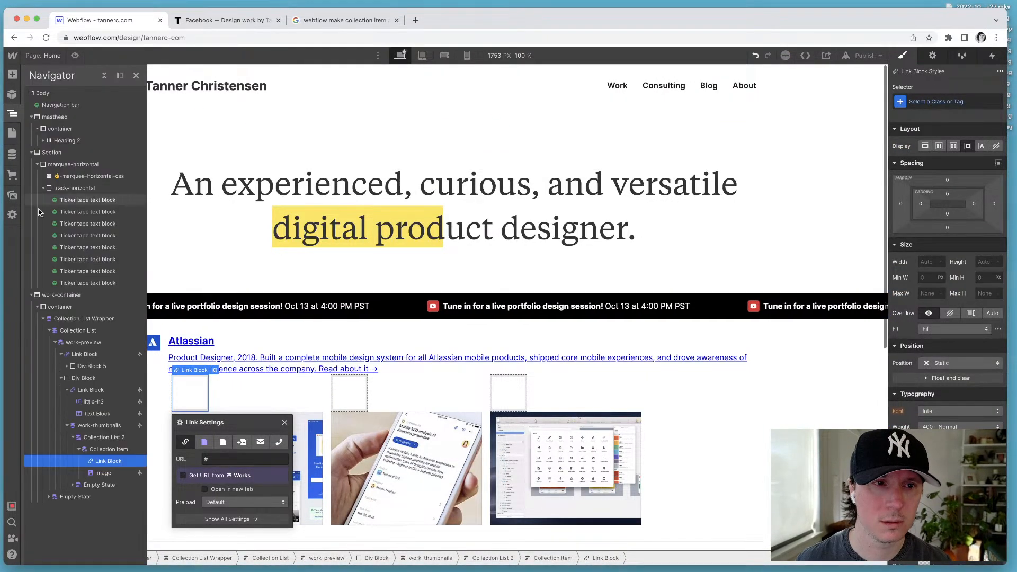
pyautogui.click(104, 472)
pyautogui.moveTo(103, 471); pyautogui.dragTo(108, 466)
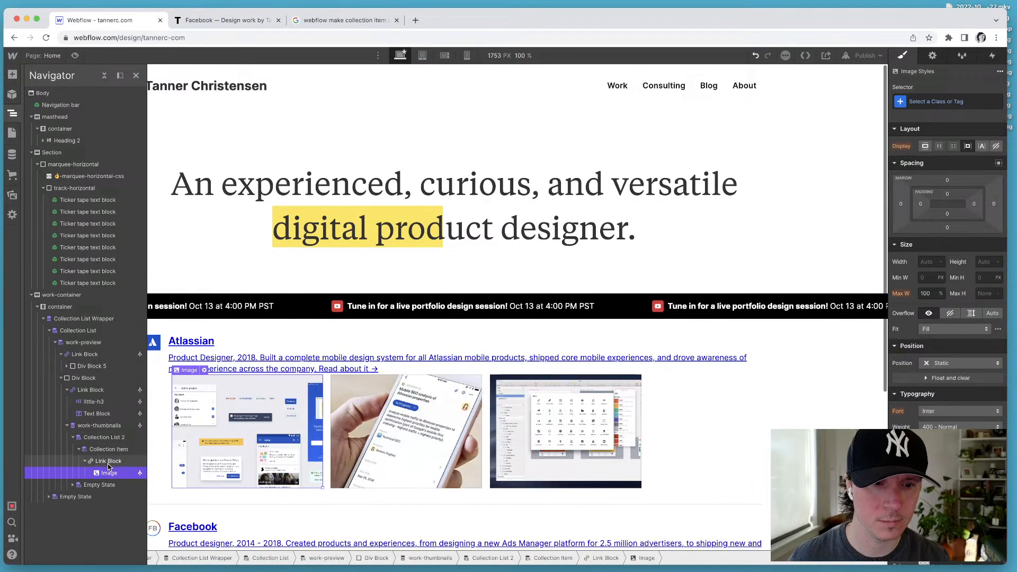
# Step: Try to link the thumbnail's Link Block to a work page through its page link settings
pyautogui.click(108, 461)
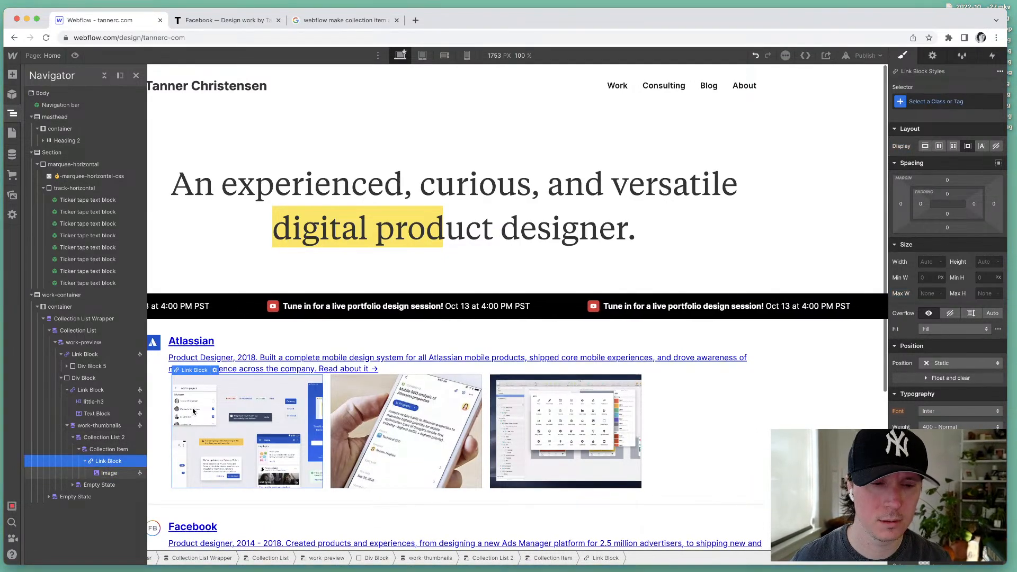
pyautogui.click(214, 369)
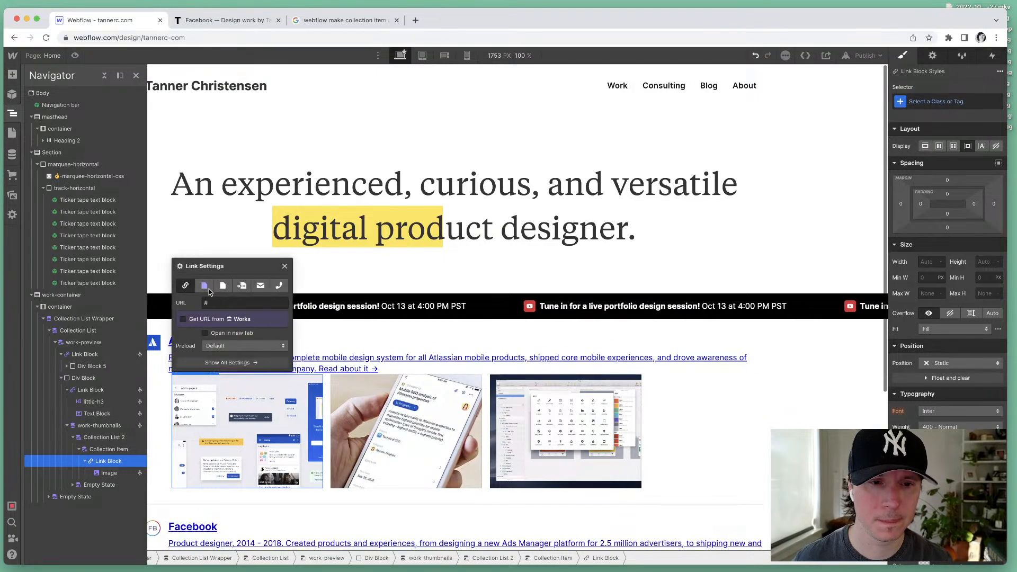
pyautogui.click(208, 289)
pyautogui.click(221, 345)
pyautogui.click(222, 342)
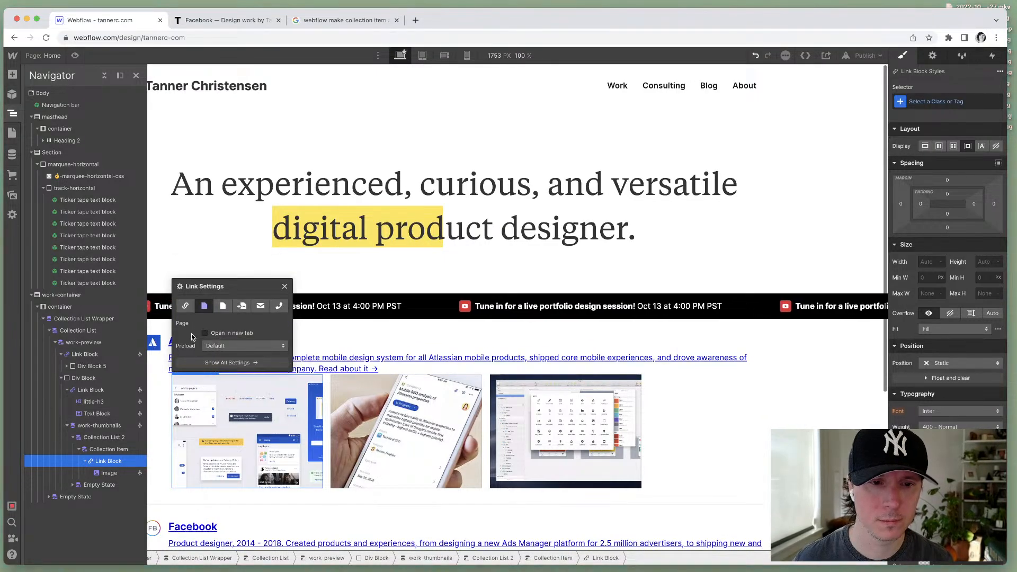
pyautogui.click(212, 349)
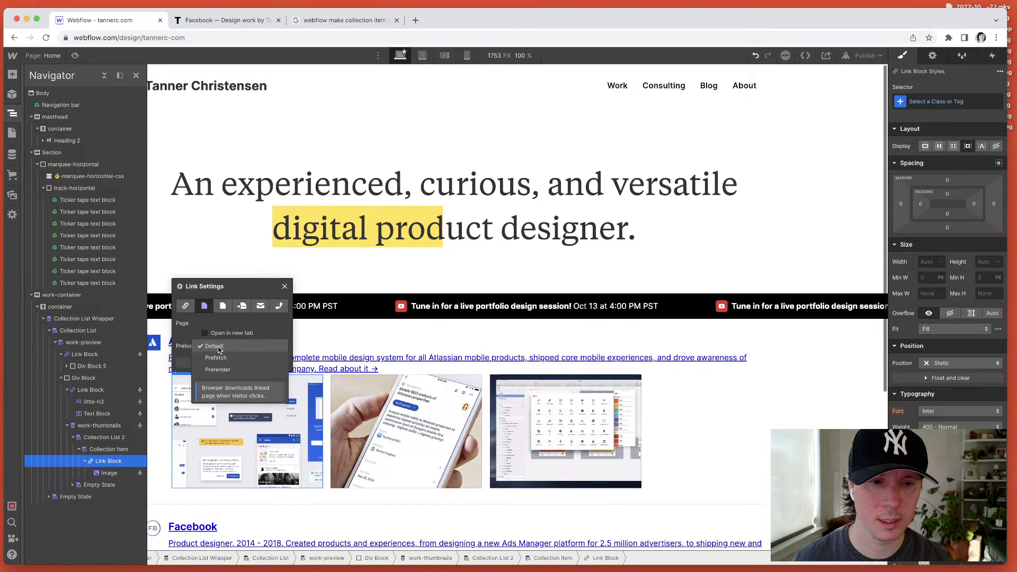
pyautogui.click(173, 341)
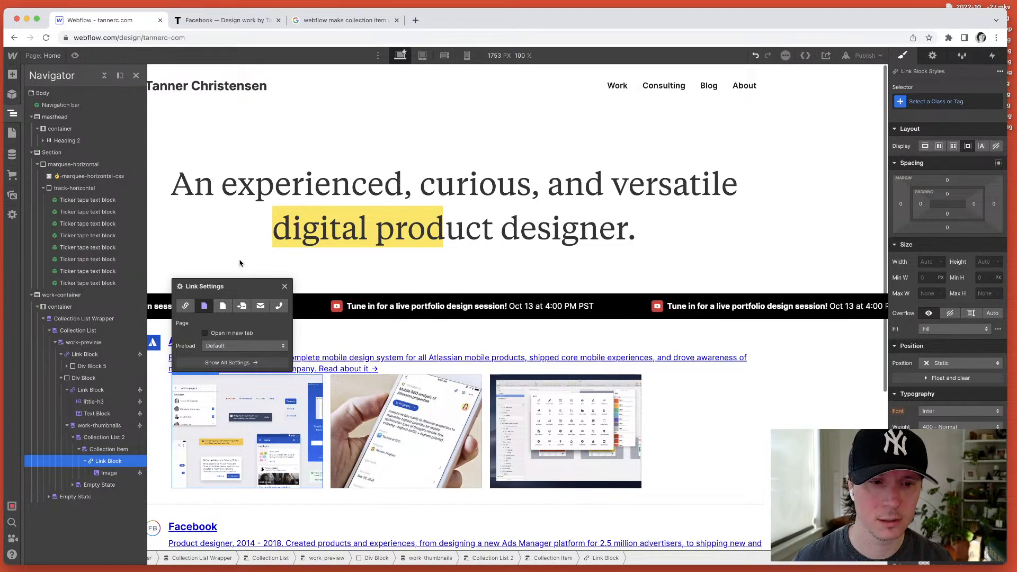
pyautogui.click(234, 229)
# Step: Preview the Home page, follow the Atlassian link to its work page, and go back to Home
pyautogui.press('super+shift+p')
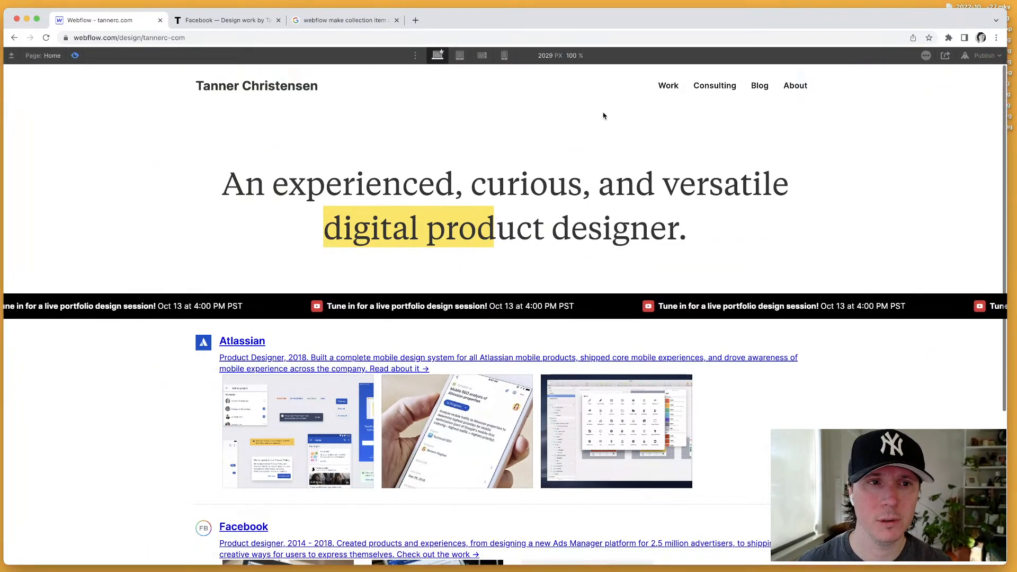
pyautogui.click(255, 369)
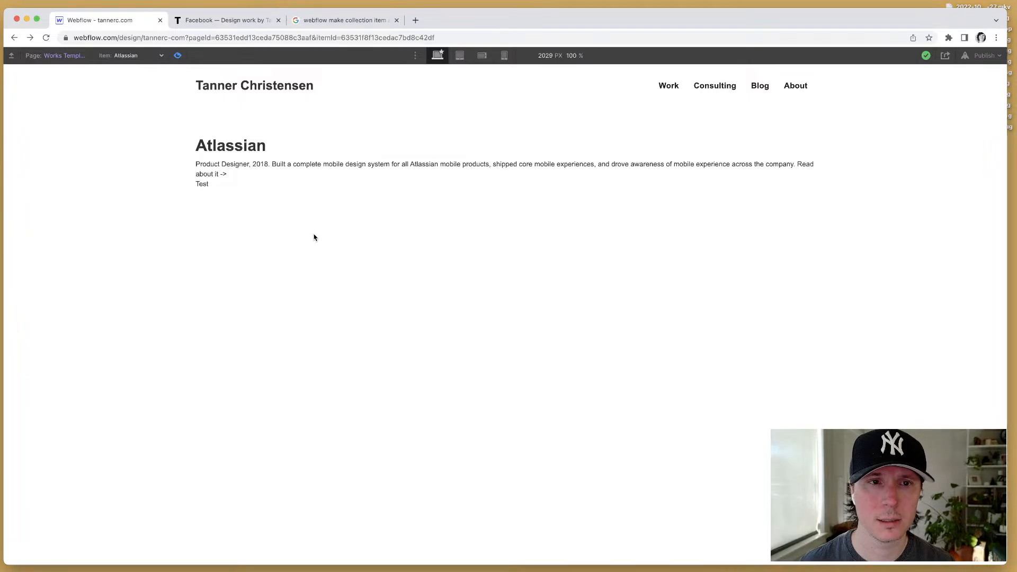
pyautogui.moveTo(0, 0)
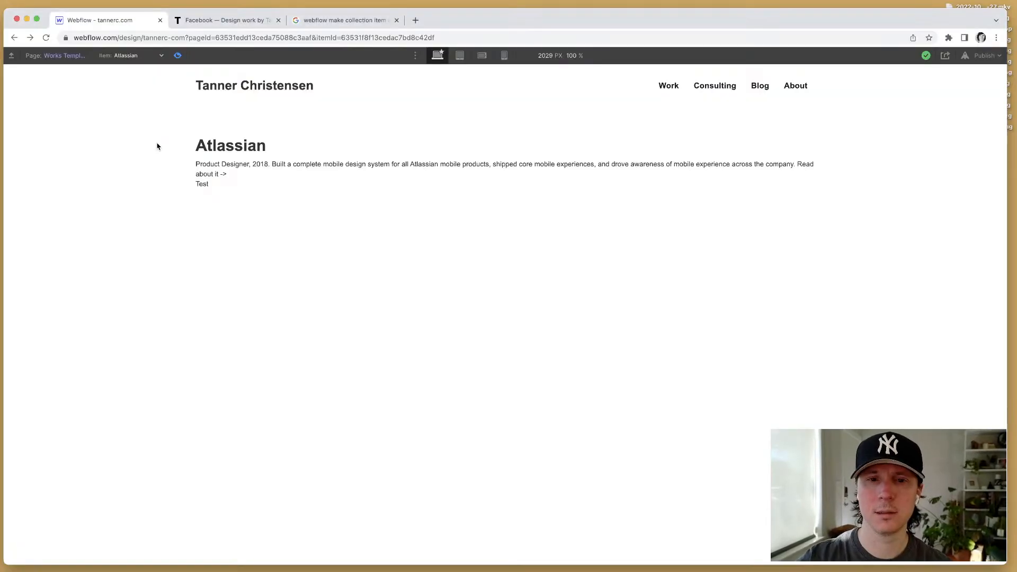
pyautogui.click(11, 41)
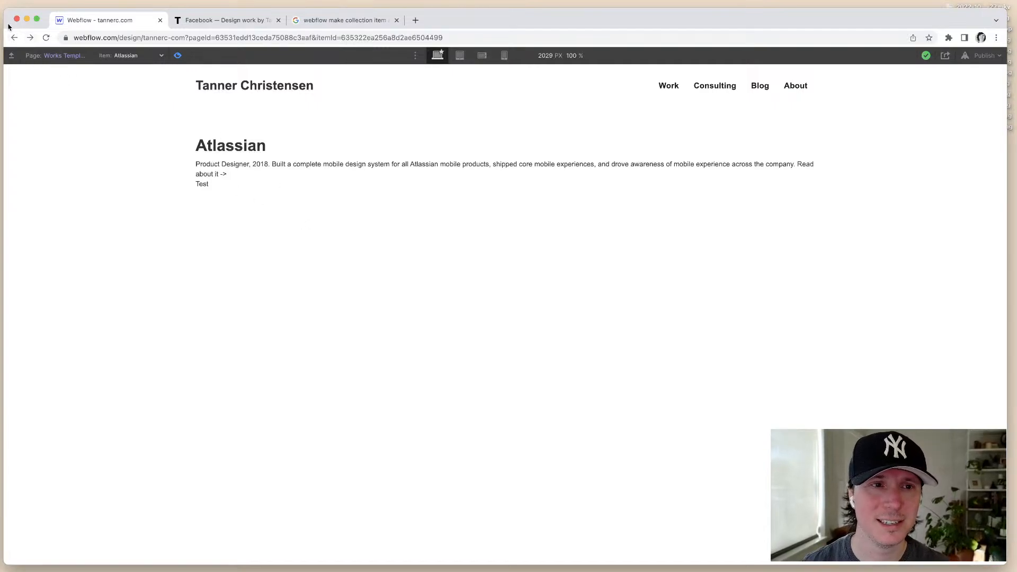
pyautogui.click(15, 41)
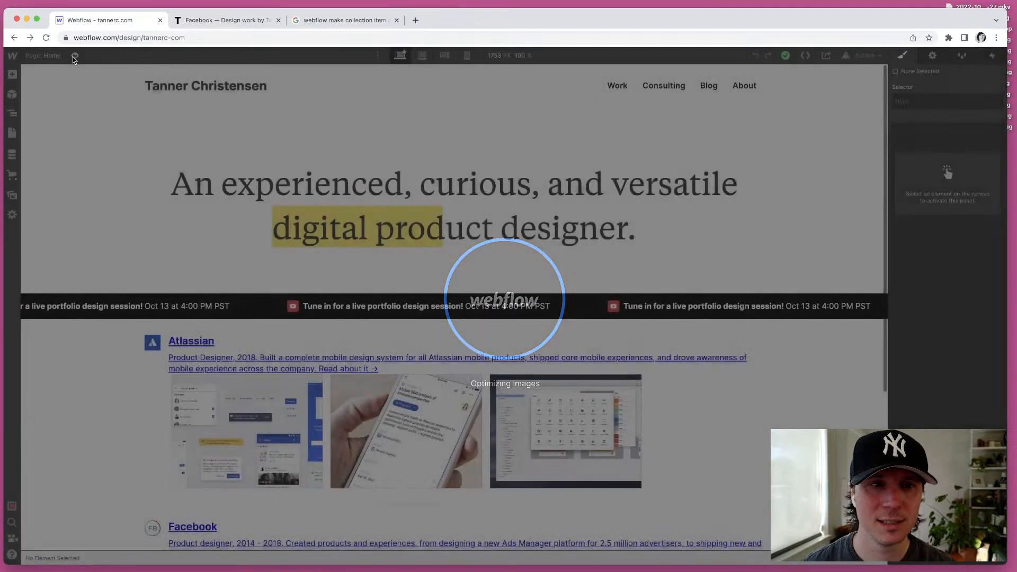
# Step: Preview the Home page again, follow the Facebook link to its work page, and exit the preview there
pyautogui.click(74, 56)
pyautogui.scroll(-5, 366, 270)
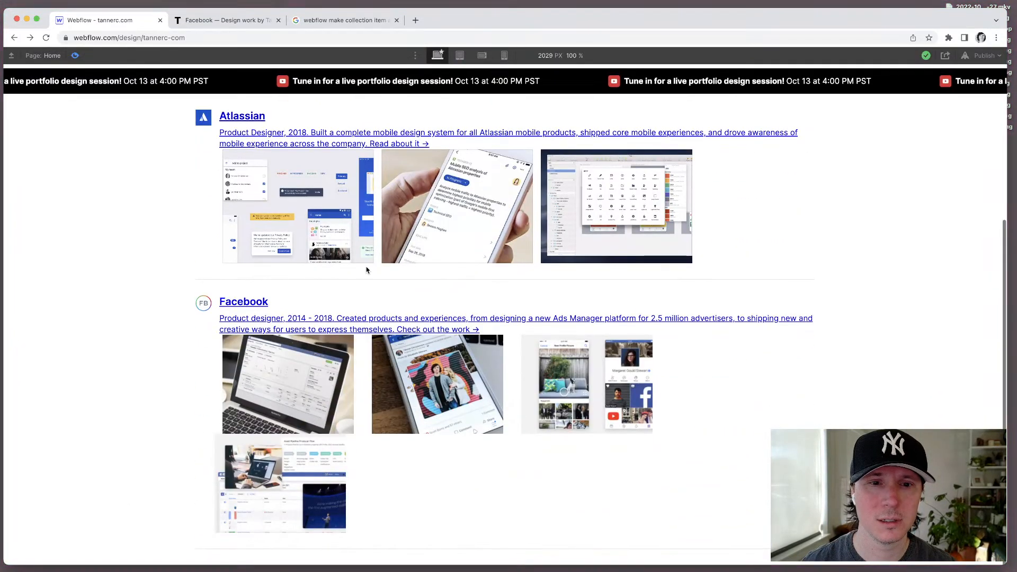
pyautogui.click(252, 325)
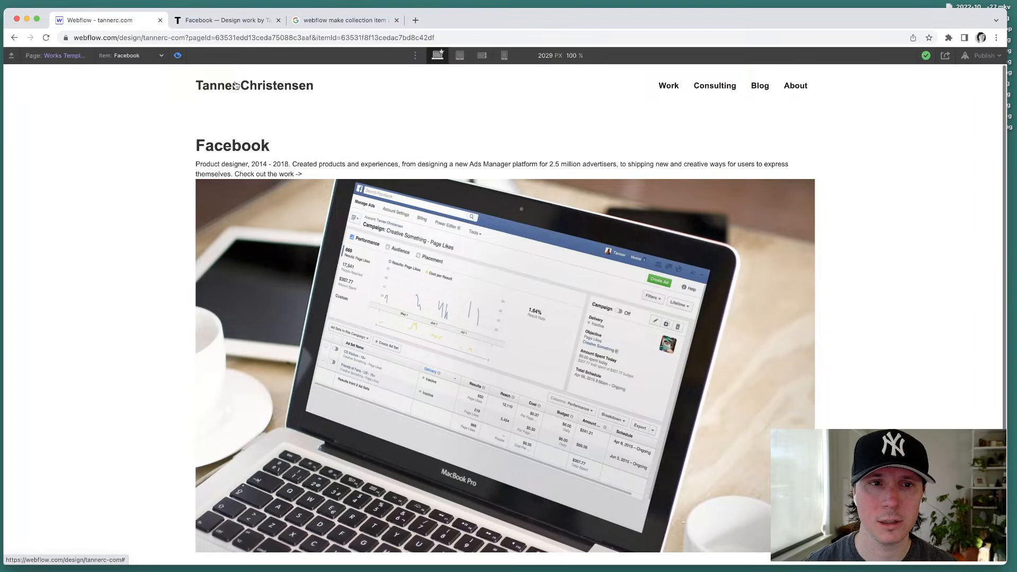
pyautogui.click(177, 55)
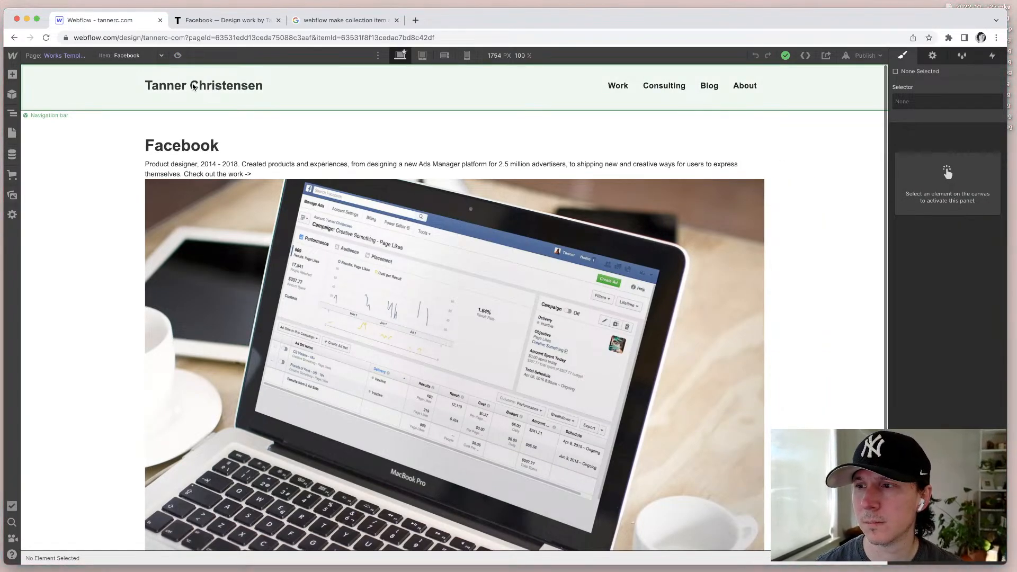
# Step: In the Navigation bar component, set the Work link's type to Page and exit the component
pyautogui.doubleClick(194, 87)
pyautogui.click(210, 87)
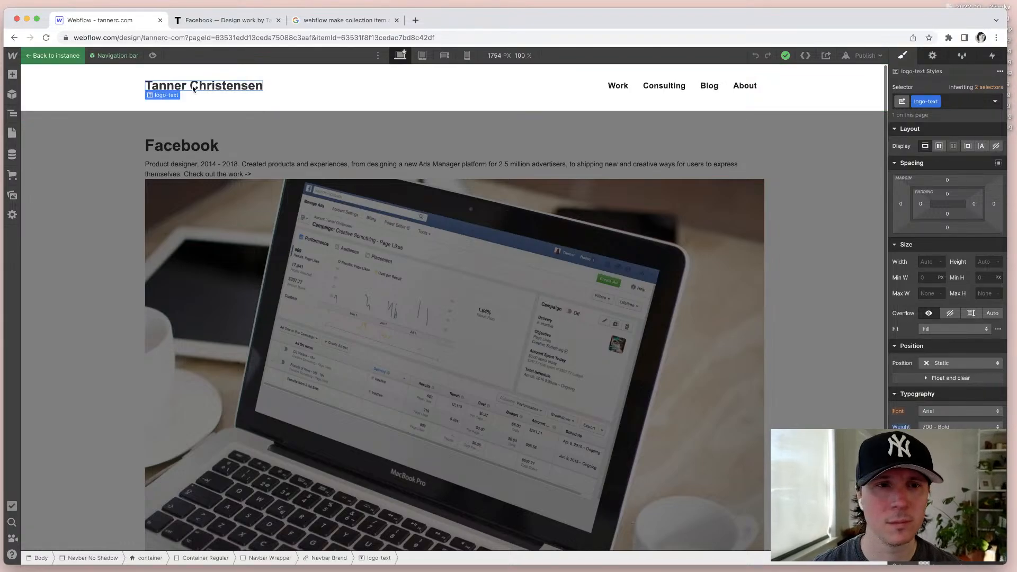
pyautogui.click(615, 86)
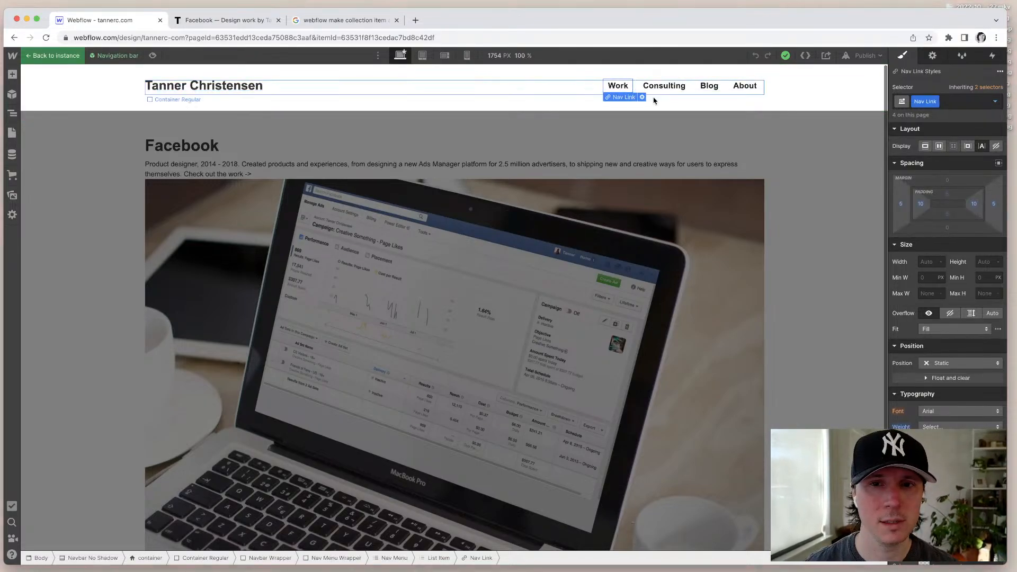
pyautogui.click(646, 97)
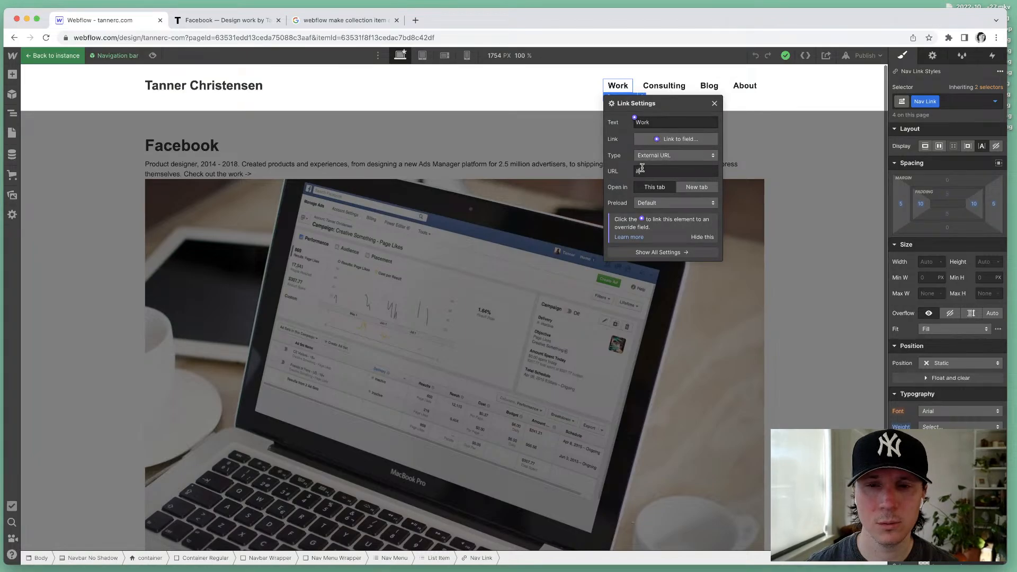
pyautogui.click(680, 155)
pyautogui.click(657, 167)
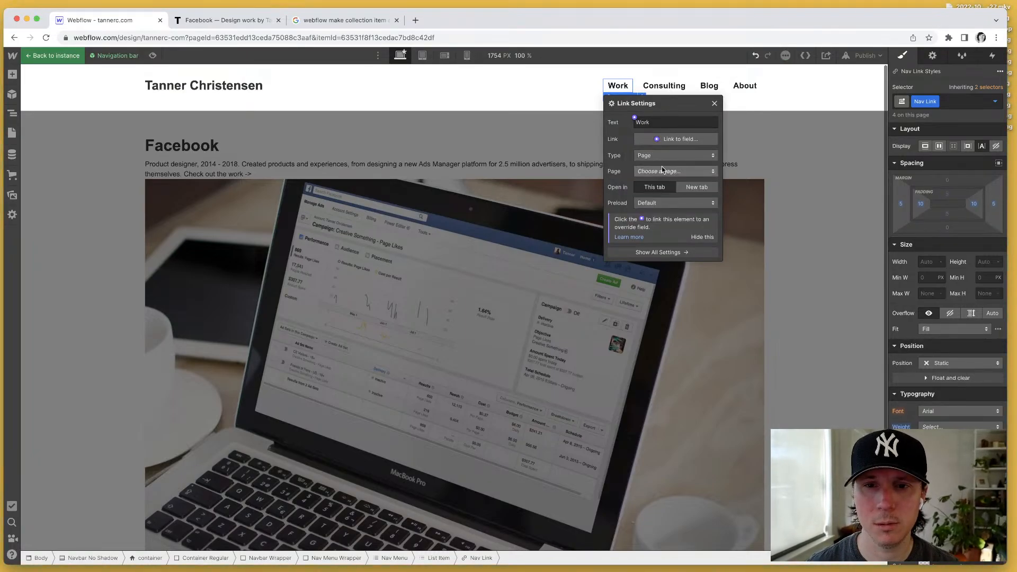
pyautogui.click(715, 104)
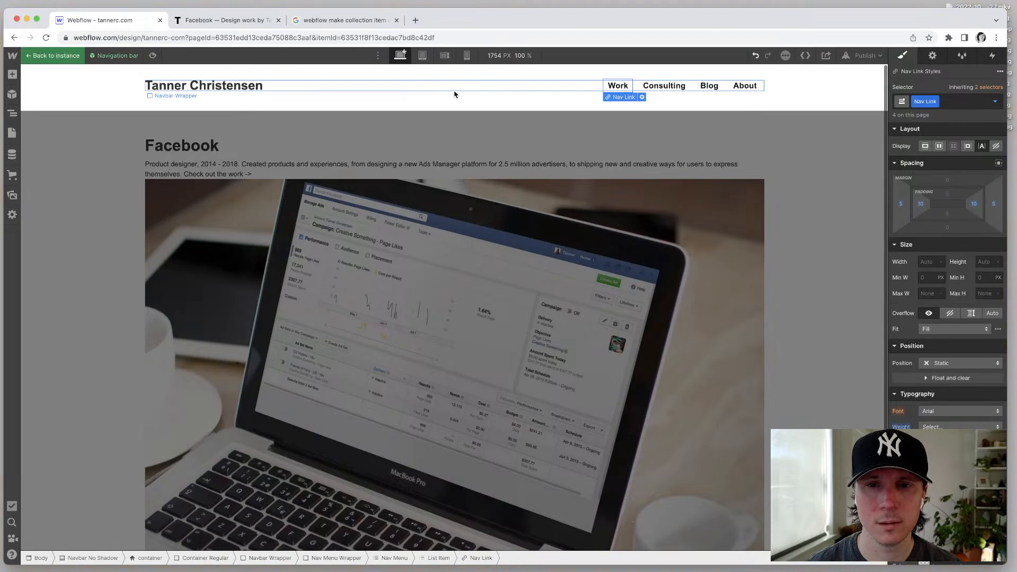
pyautogui.click(115, 174)
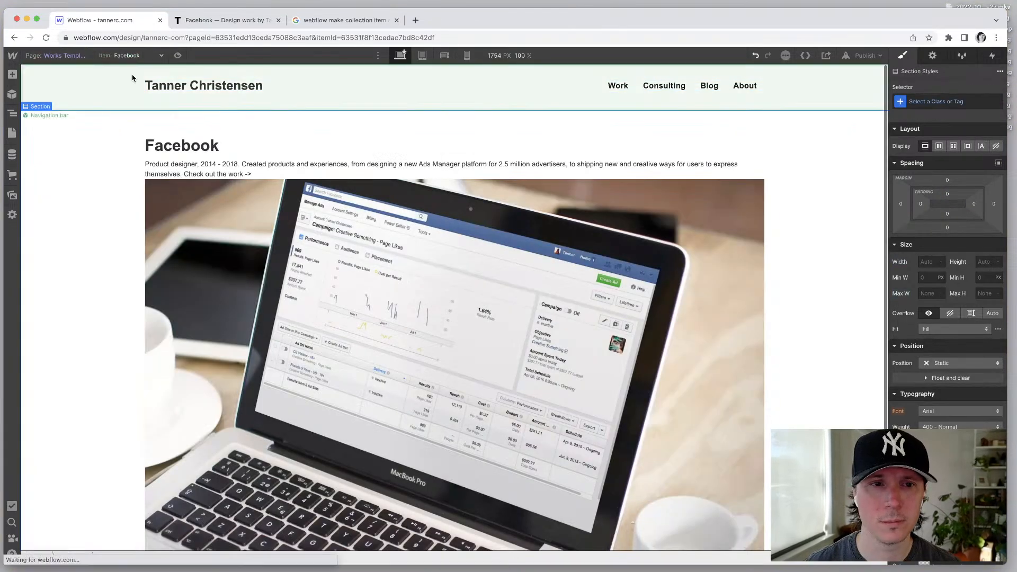
# Step: Close the search results and Facebook reference tabs and return to the Home page in the Designer
pyautogui.click(305, 22)
pyautogui.press('super+w')
pyautogui.press('super+w')
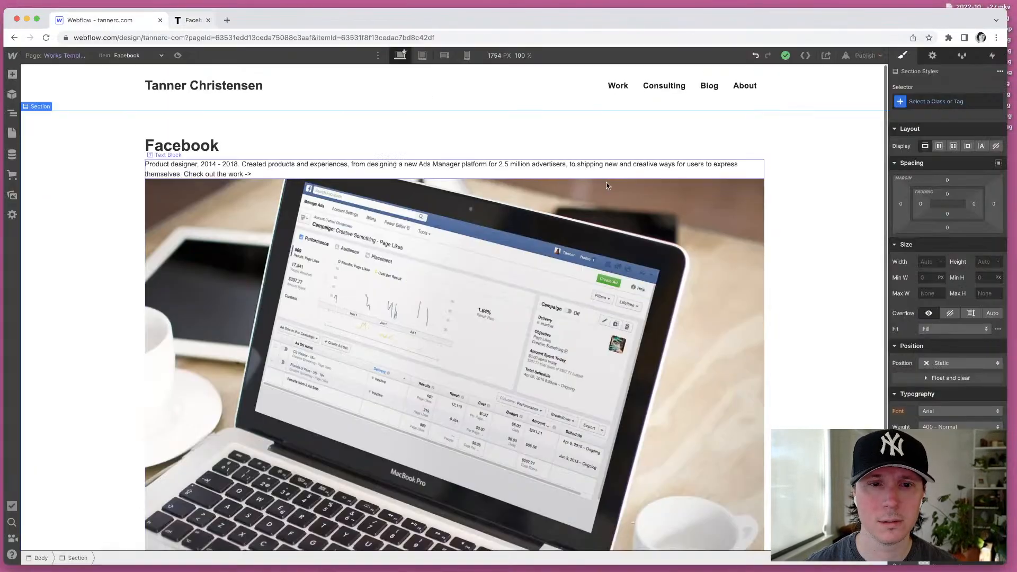
pyautogui.click(59, 55)
pyautogui.click(53, 131)
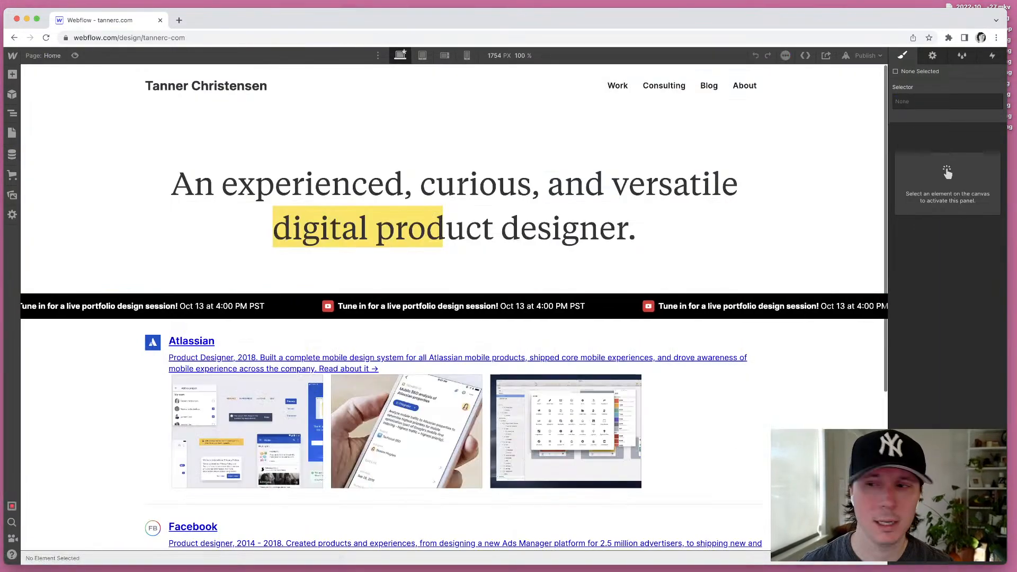